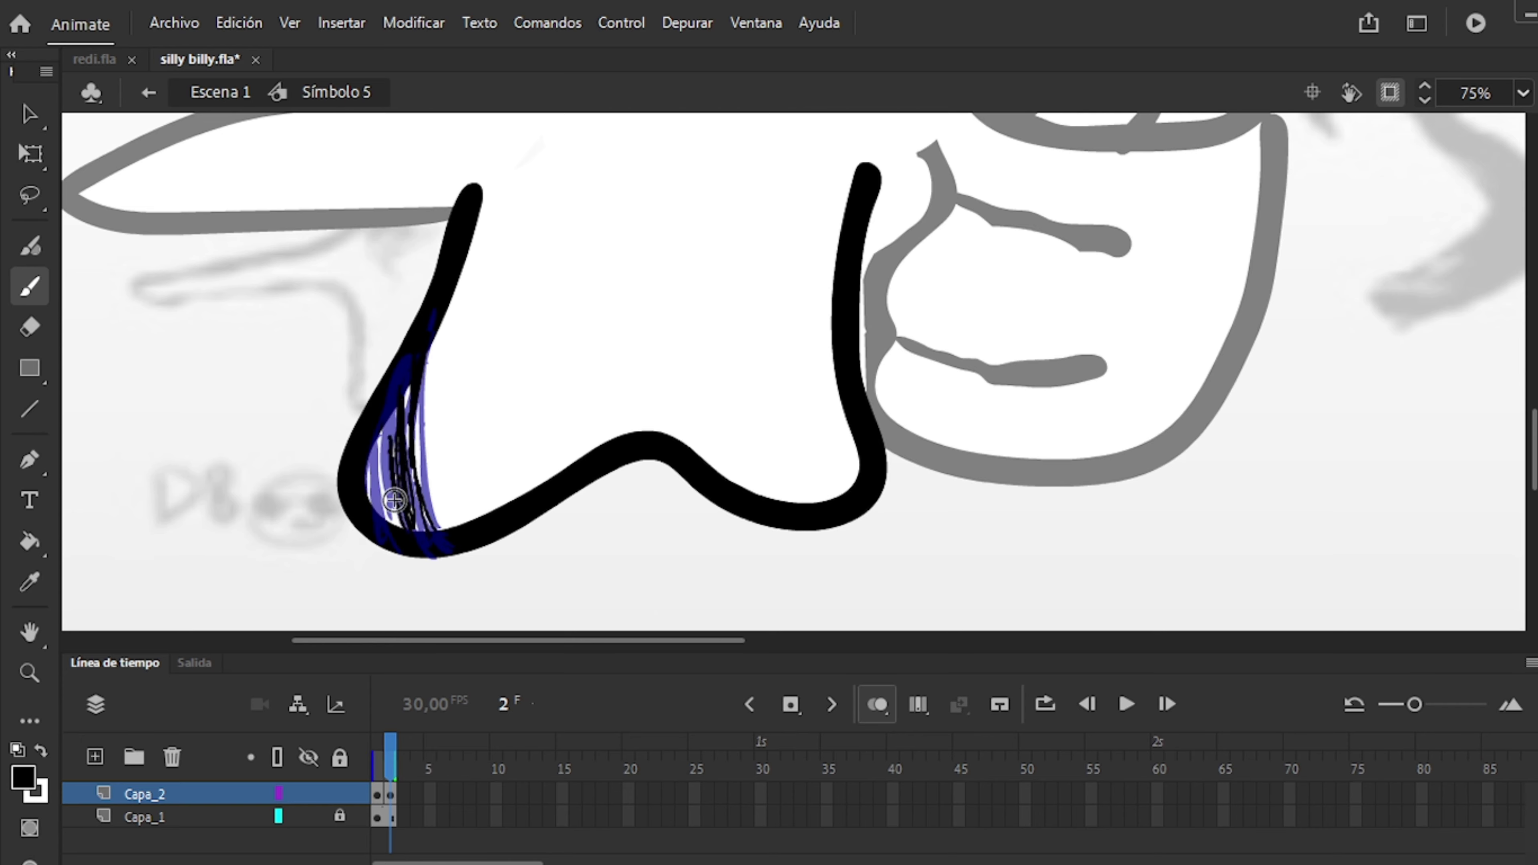
Add a third keyframe on Capa_2 of the body symbol and redraw the leg's shading hatch over the onion-skinned frame.
key(q)
key(ctrl+e)
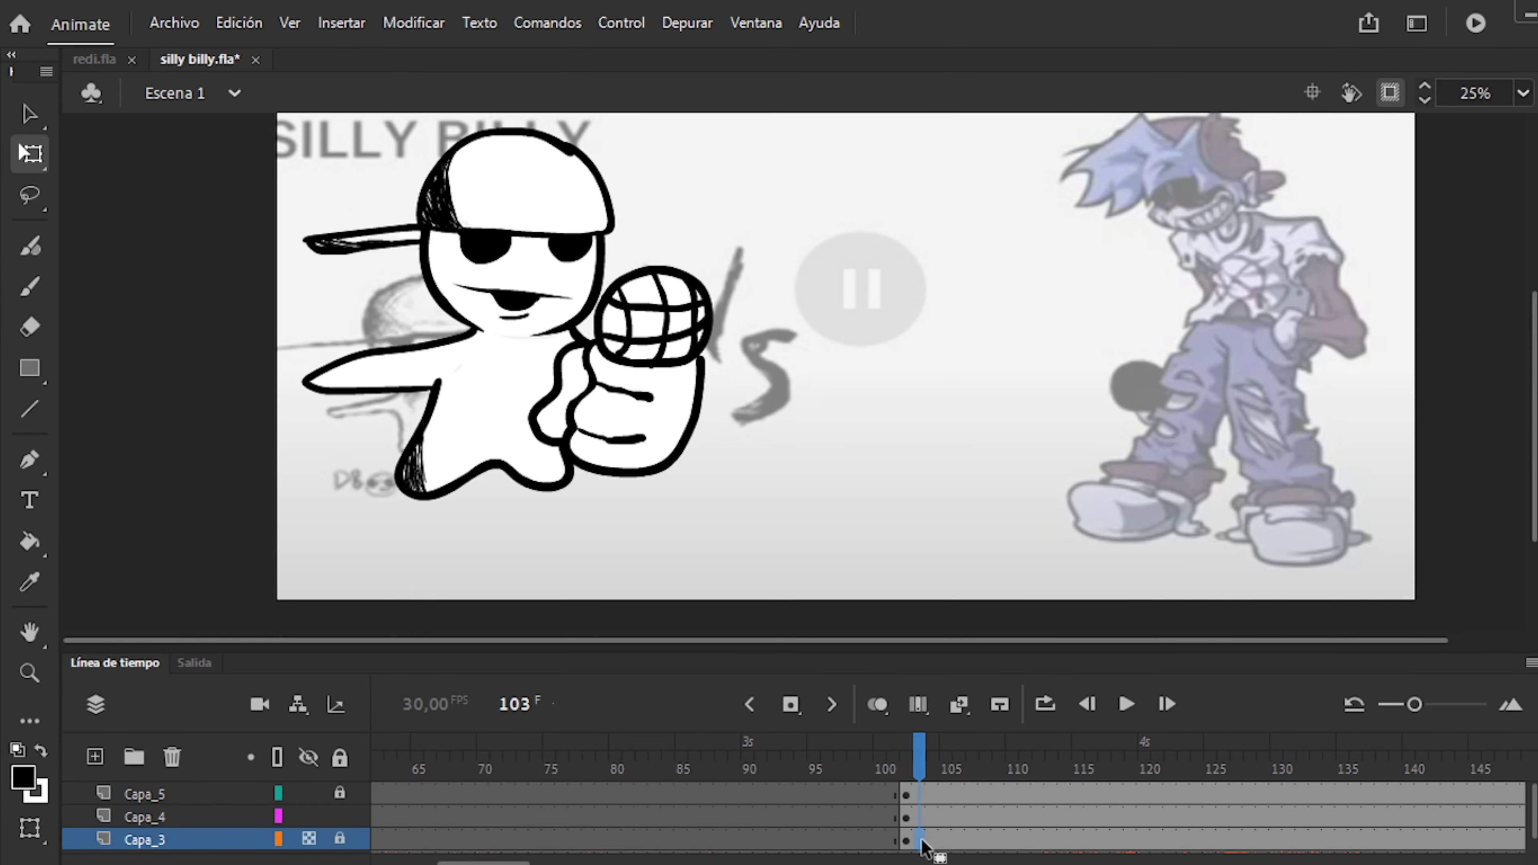
key(ctrl+e)
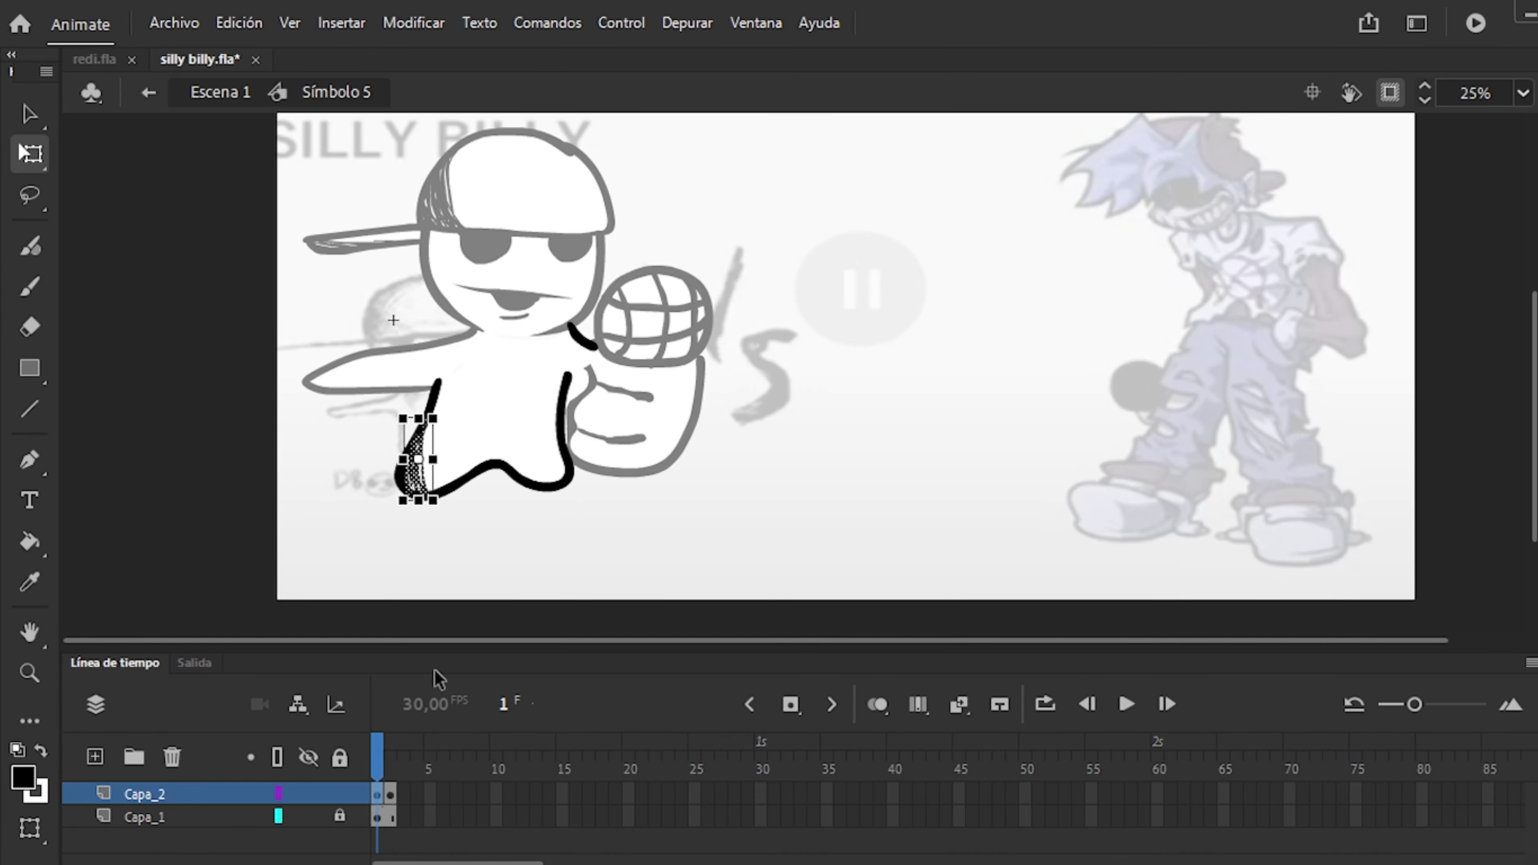
click(790, 704)
scroll(443, 491, up, 3)
scroll(320, 485, up, 2)
key(b)
key(alt+shift+o)
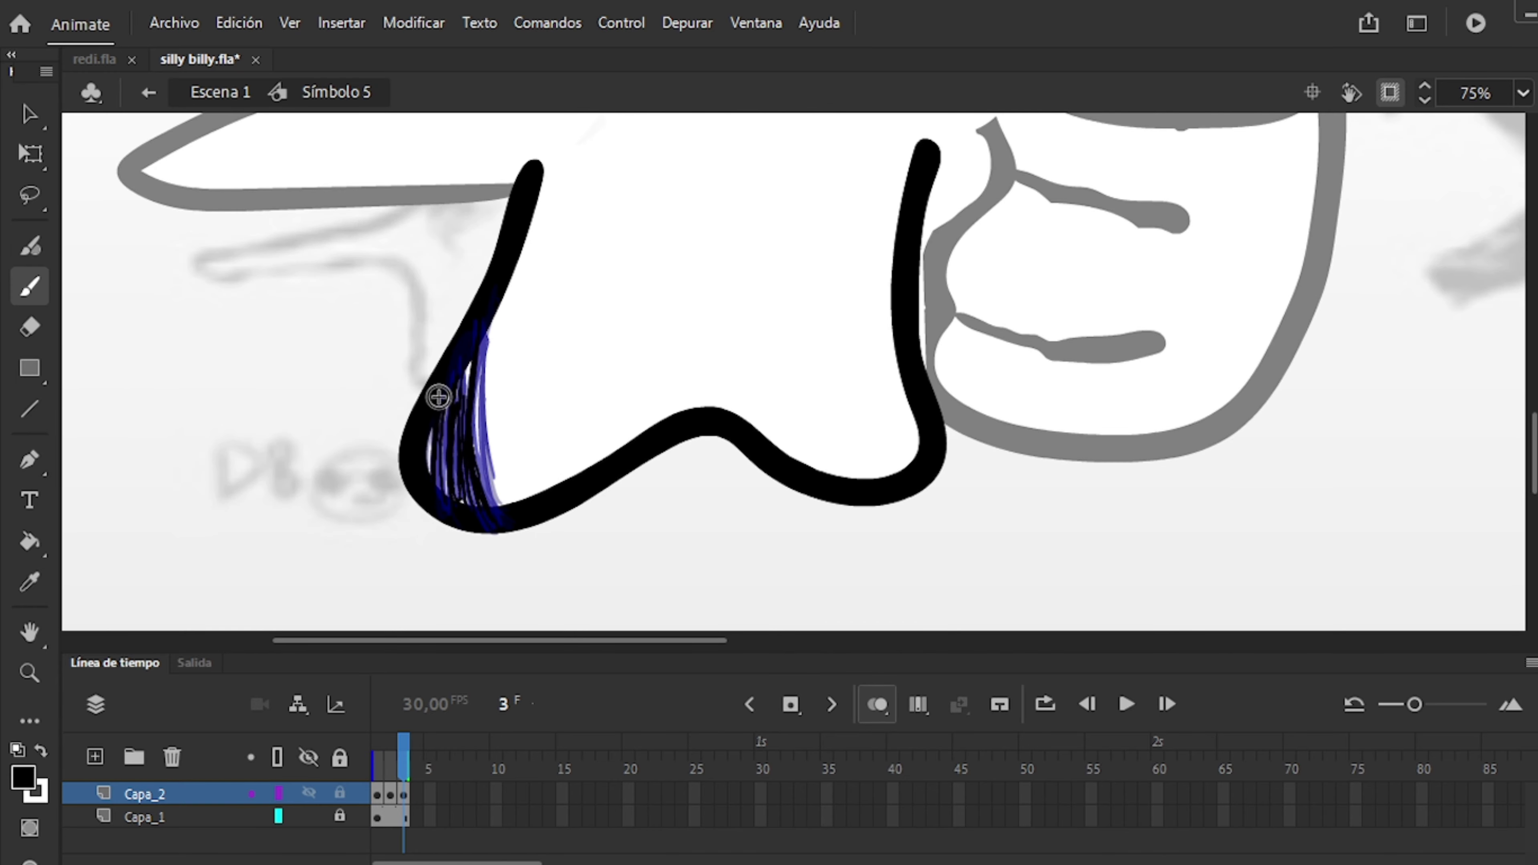
key(e)
key(q)
key(ctrl+e)
Check the head symbol's frames and the body symbol's loop settings.
key(ctrl+e)
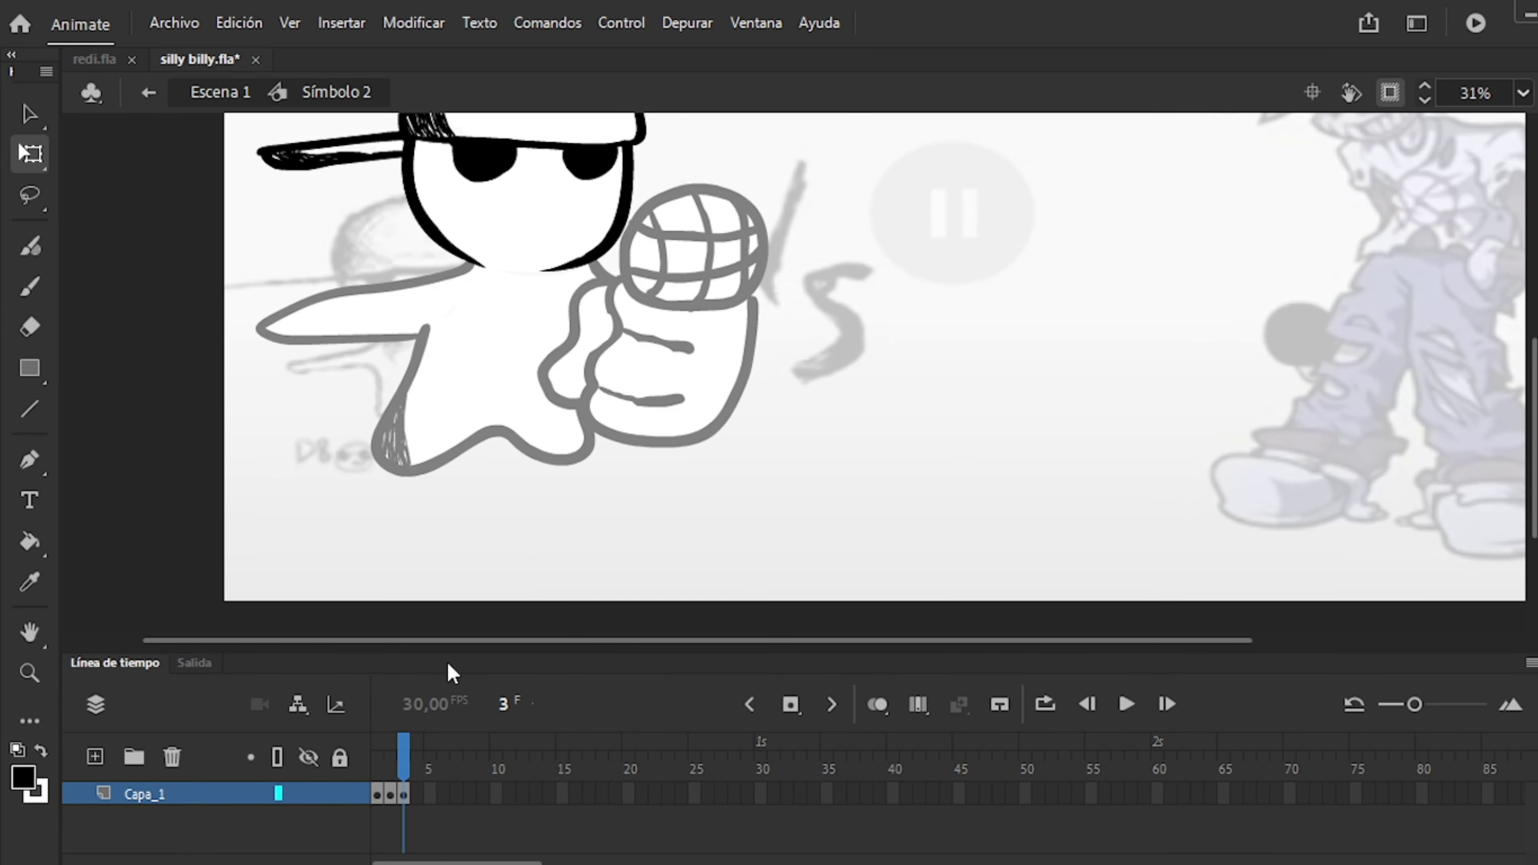
key(ctrl+e)
key(ctrl+F3)
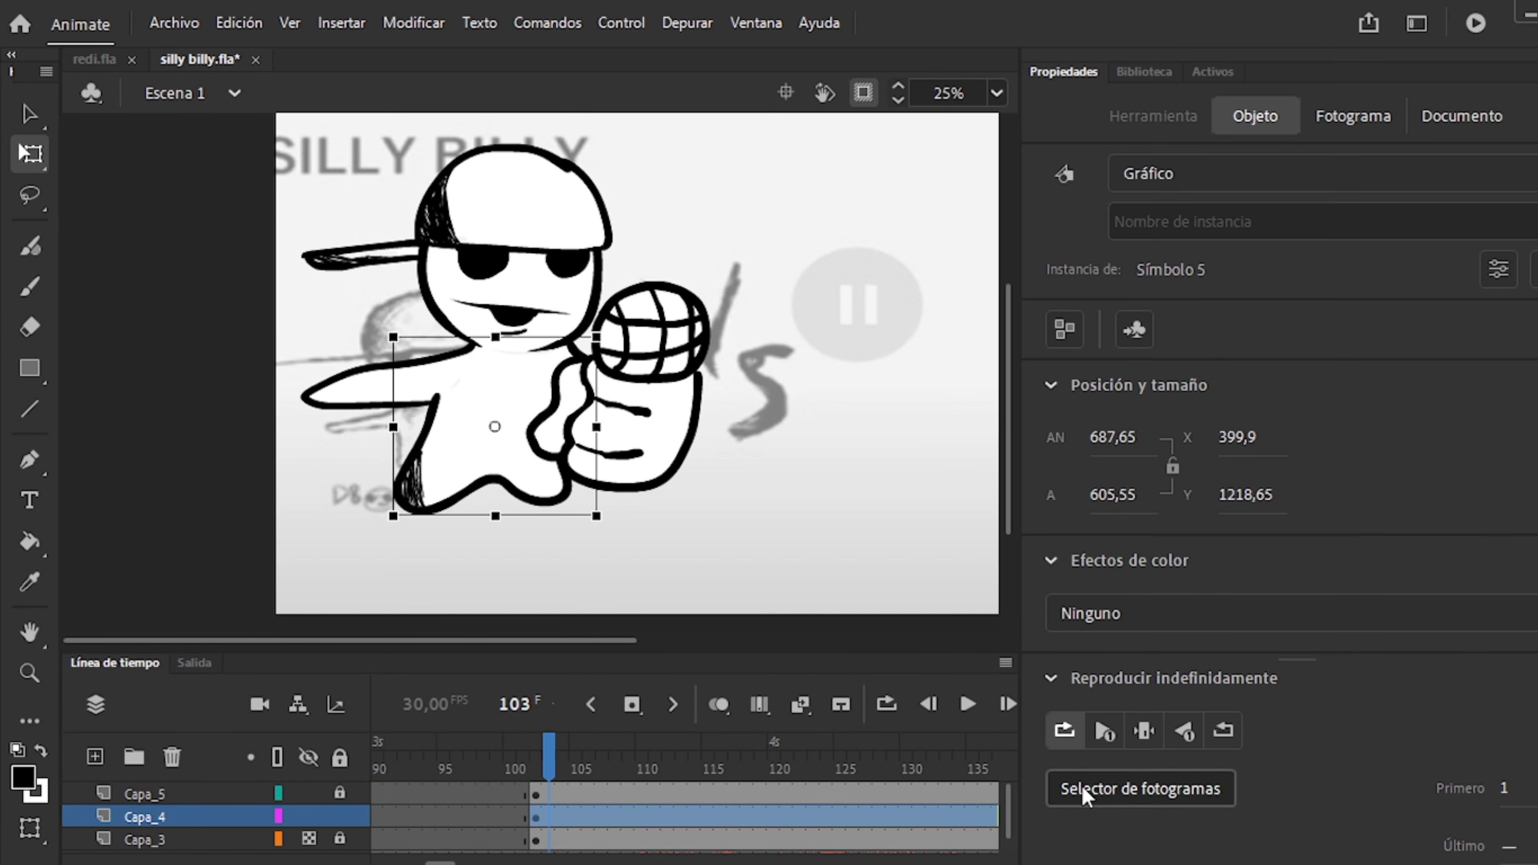
key(ctrl+F3)
Set up the microphone-hand symbol with a new layer Capa_2, a locked Capa_1 and additional frames on both.
click(535, 794)
key(ctrl+e)
key(e)
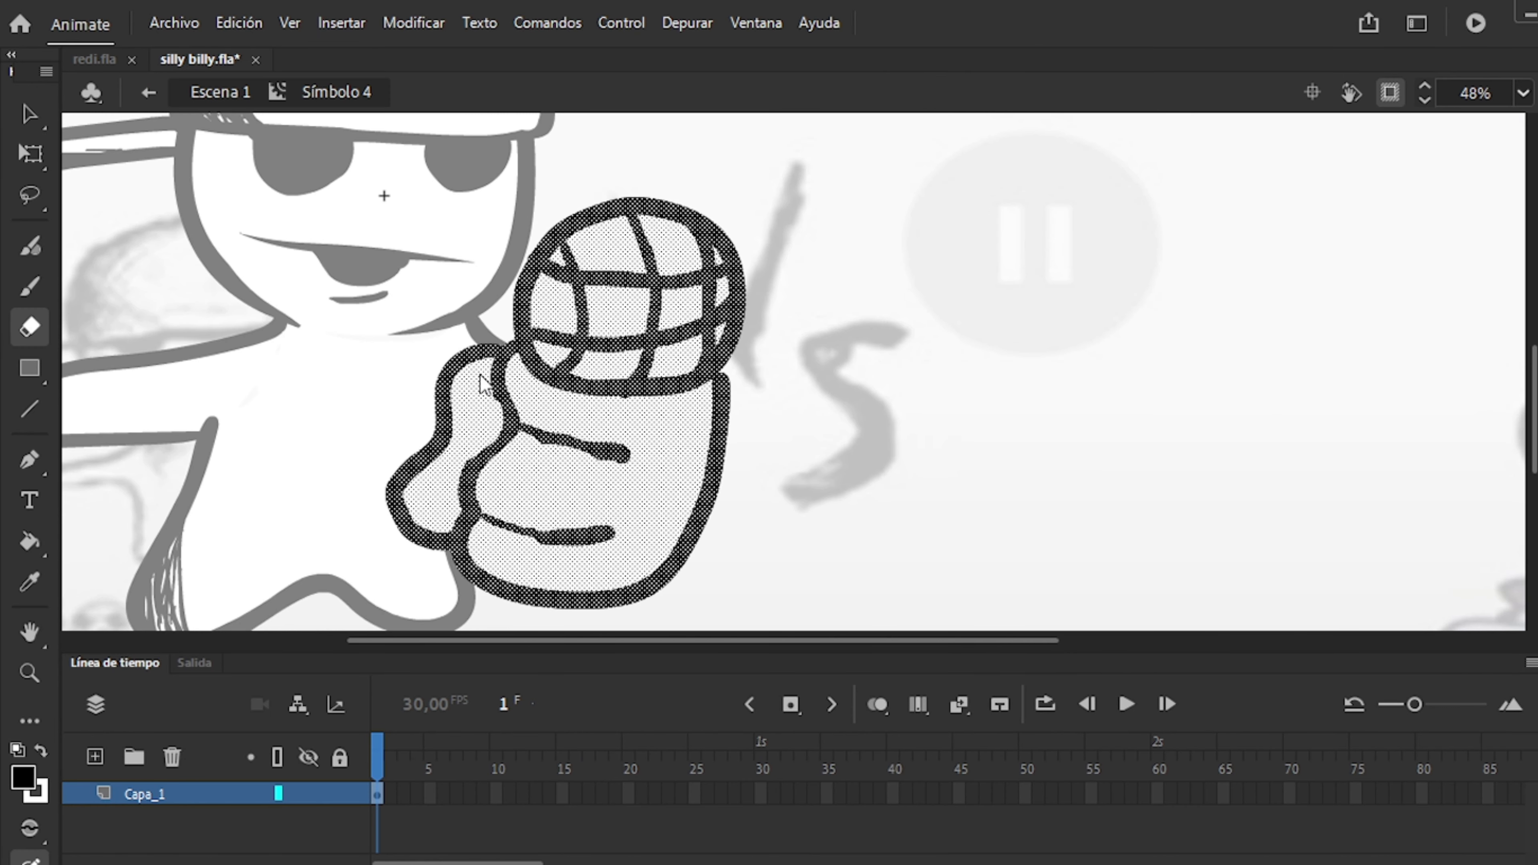
click(340, 816)
key(F5)
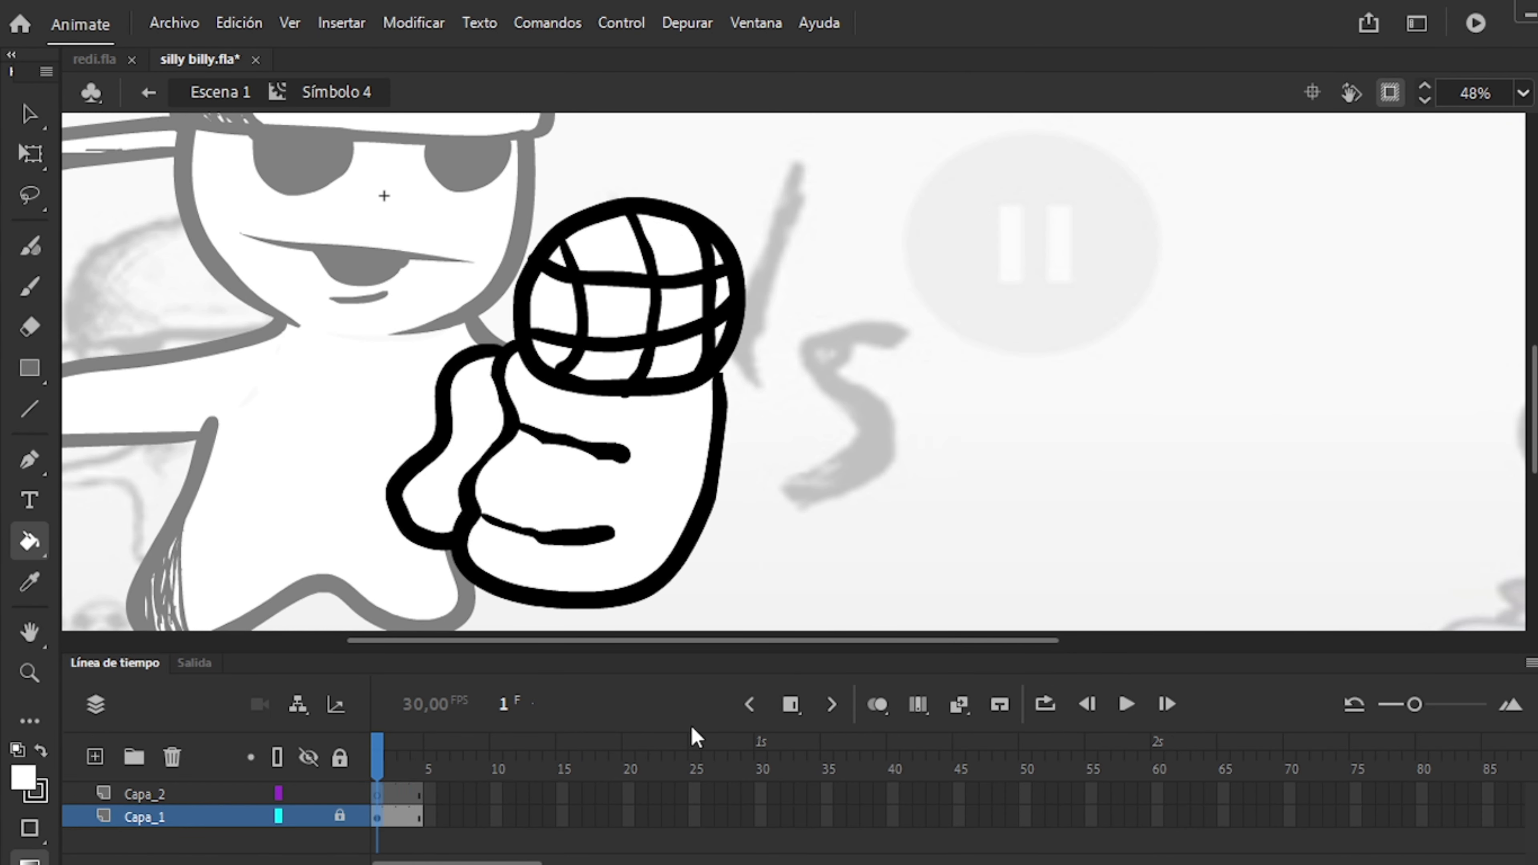
Hatch black shading on the microphone's left side and the hand's lower edges on frame 1 of Capa_2.
key(b)
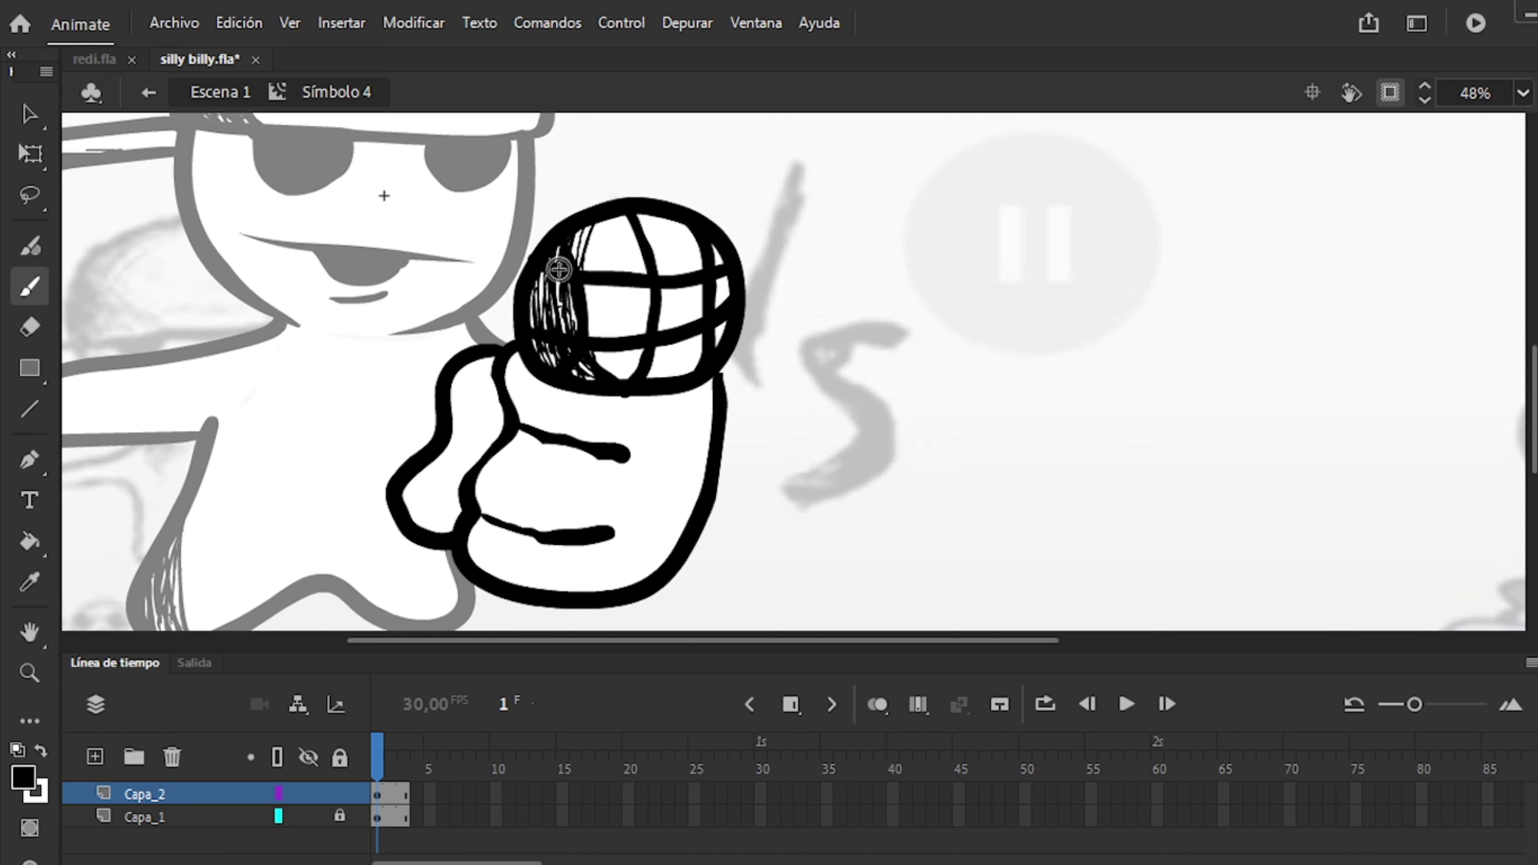
drag(558, 269, 543, 336)
scroll(543, 336, up, 1)
scroll(452, 532, down, 1)
Redraw the microphone's shading hatch on frame 2 of Capa_2 with onion skin turned on.
key(period)
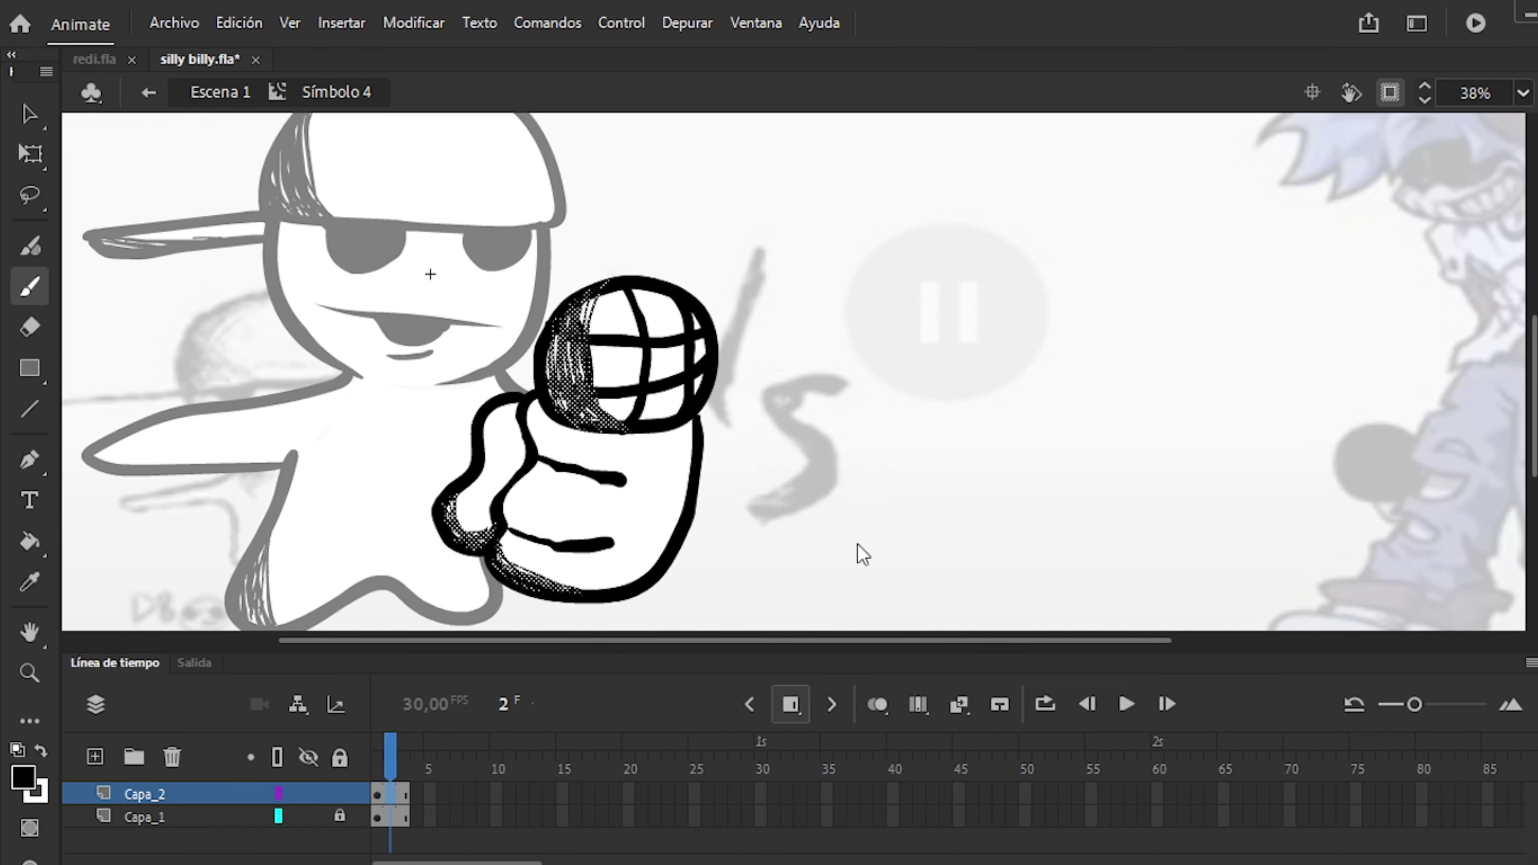
key(alt+shift+o)
scroll(568, 315, up, 2)
key(comma)
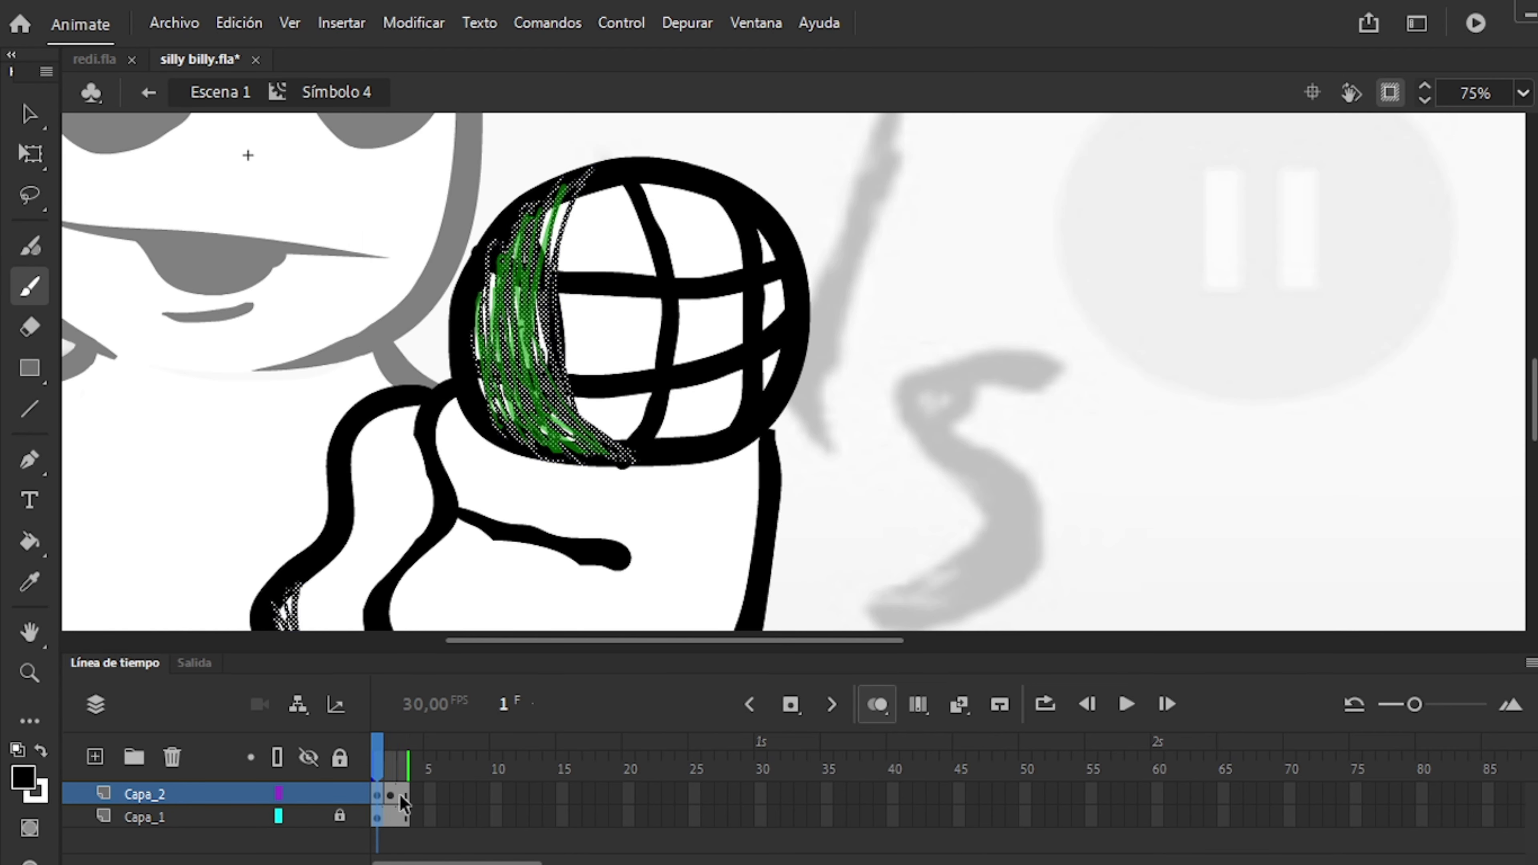
Insert a blank keyframe at frame 3 of Capa_2 and hatch the microphone's left side over the onion skin.
key(period)
click(410, 794)
key(F7)
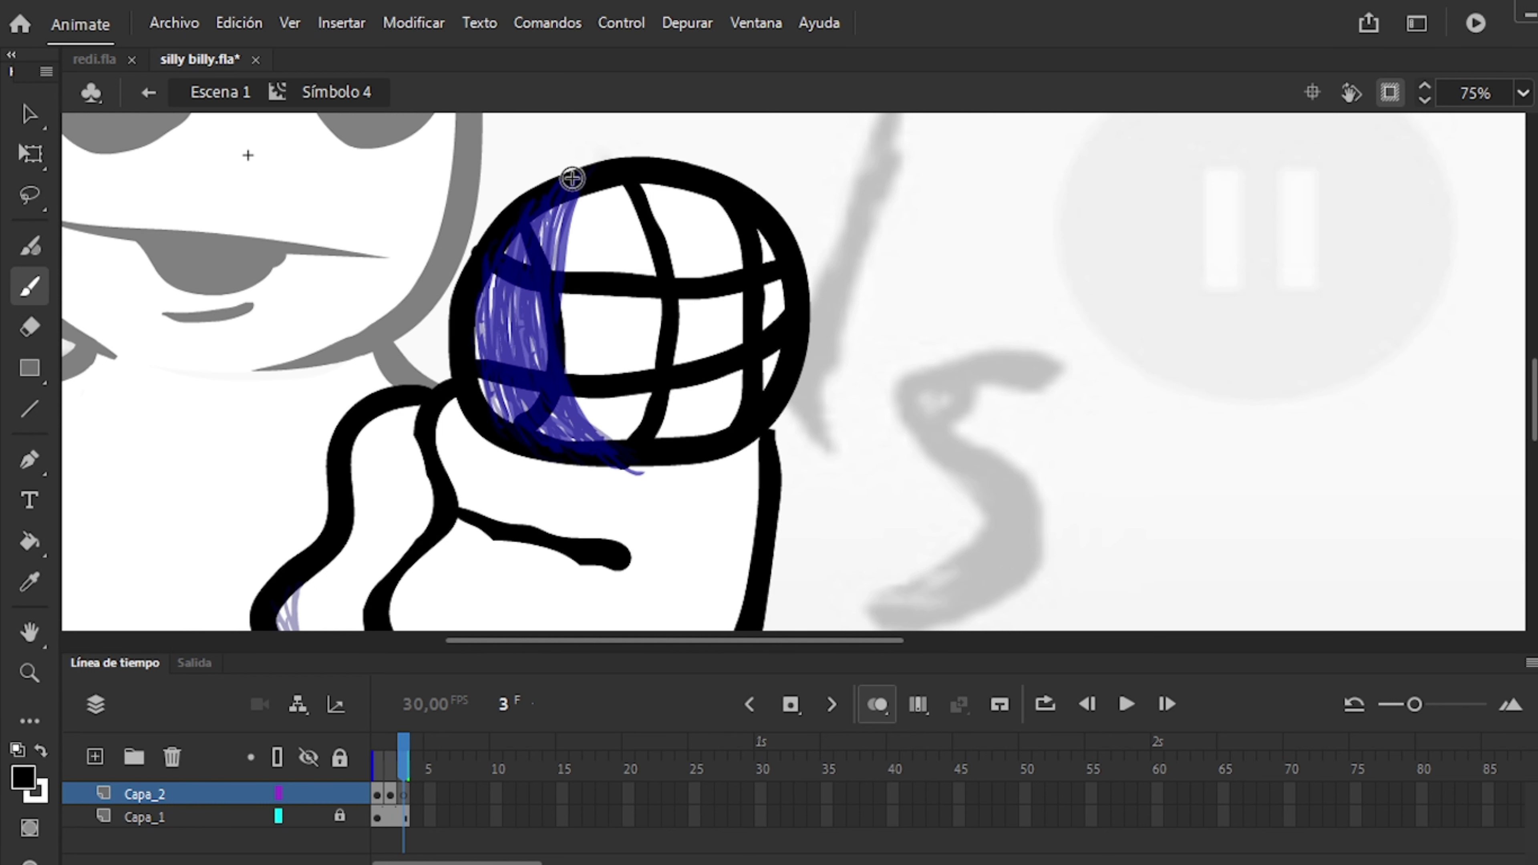
drag(508, 233, 500, 348)
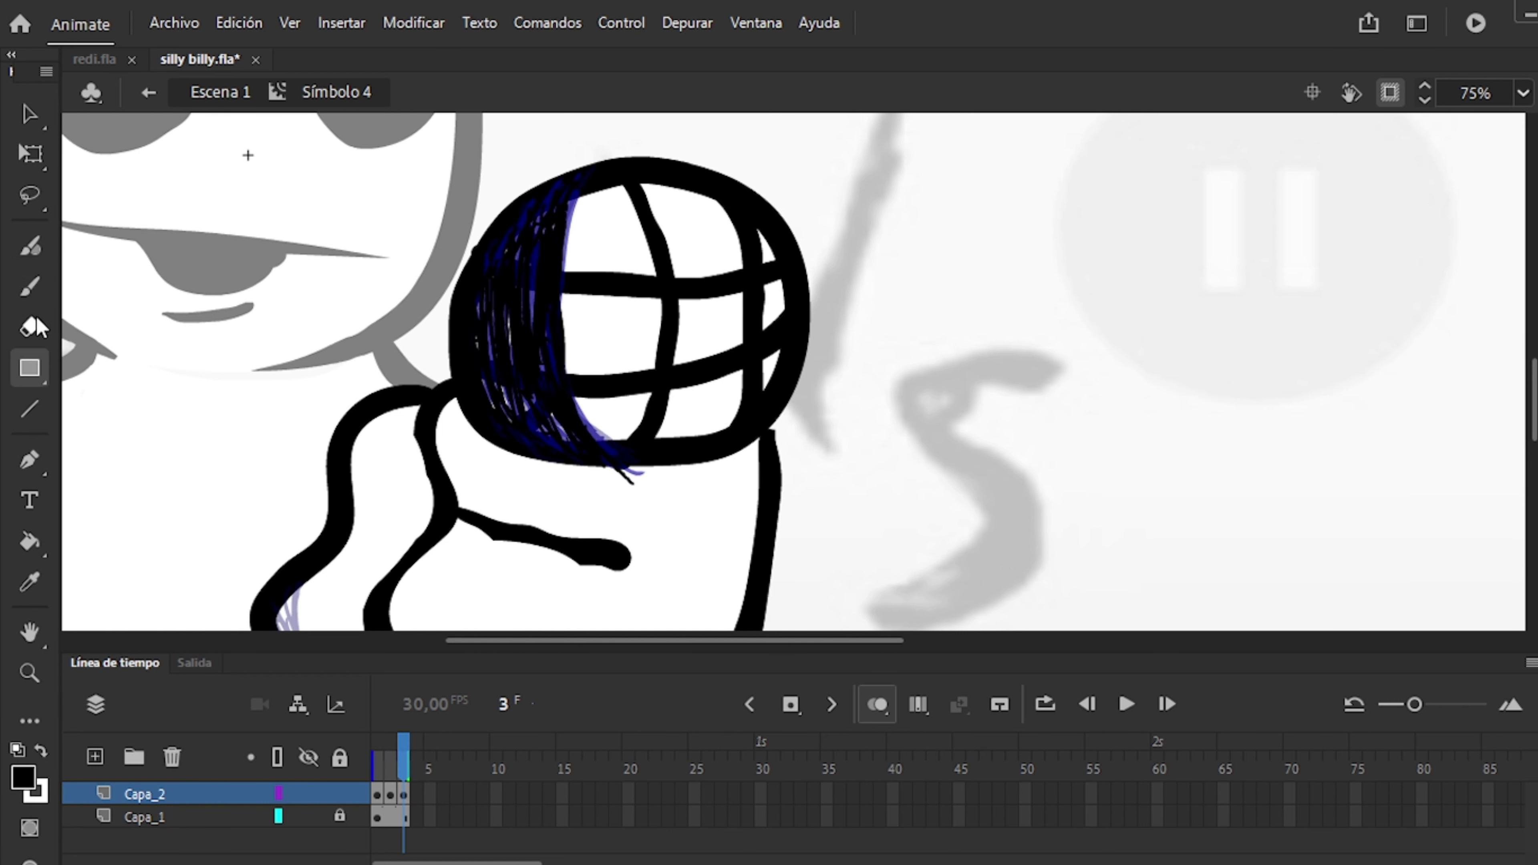
key(comma)
key(period)
Hatch the shading on the thumb and the palm's lower edge on frames 2 and 3 of Capa_2.
click(340, 794)
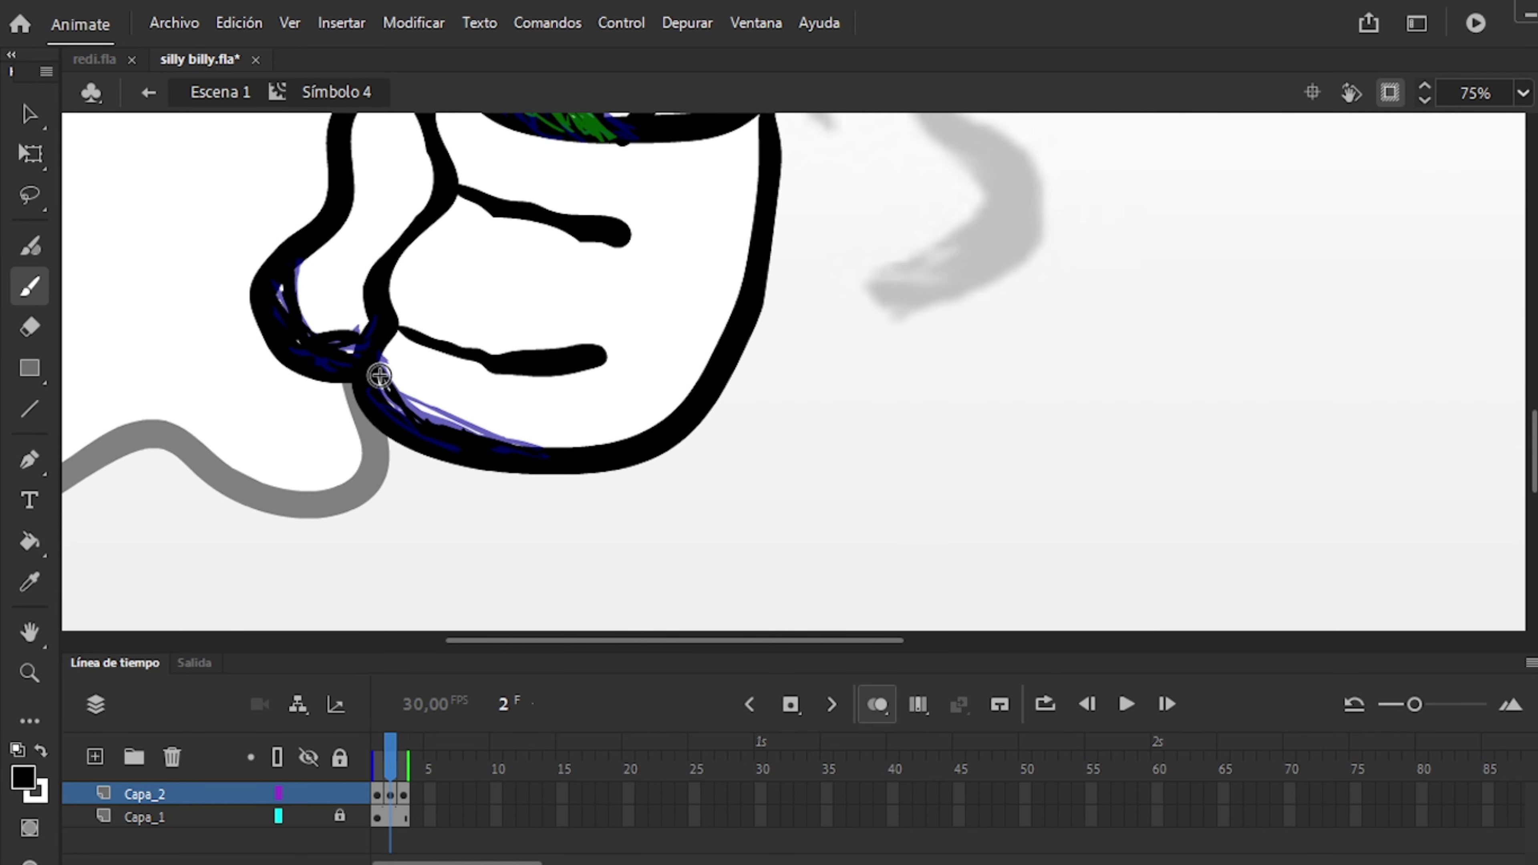
drag(379, 376, 520, 446)
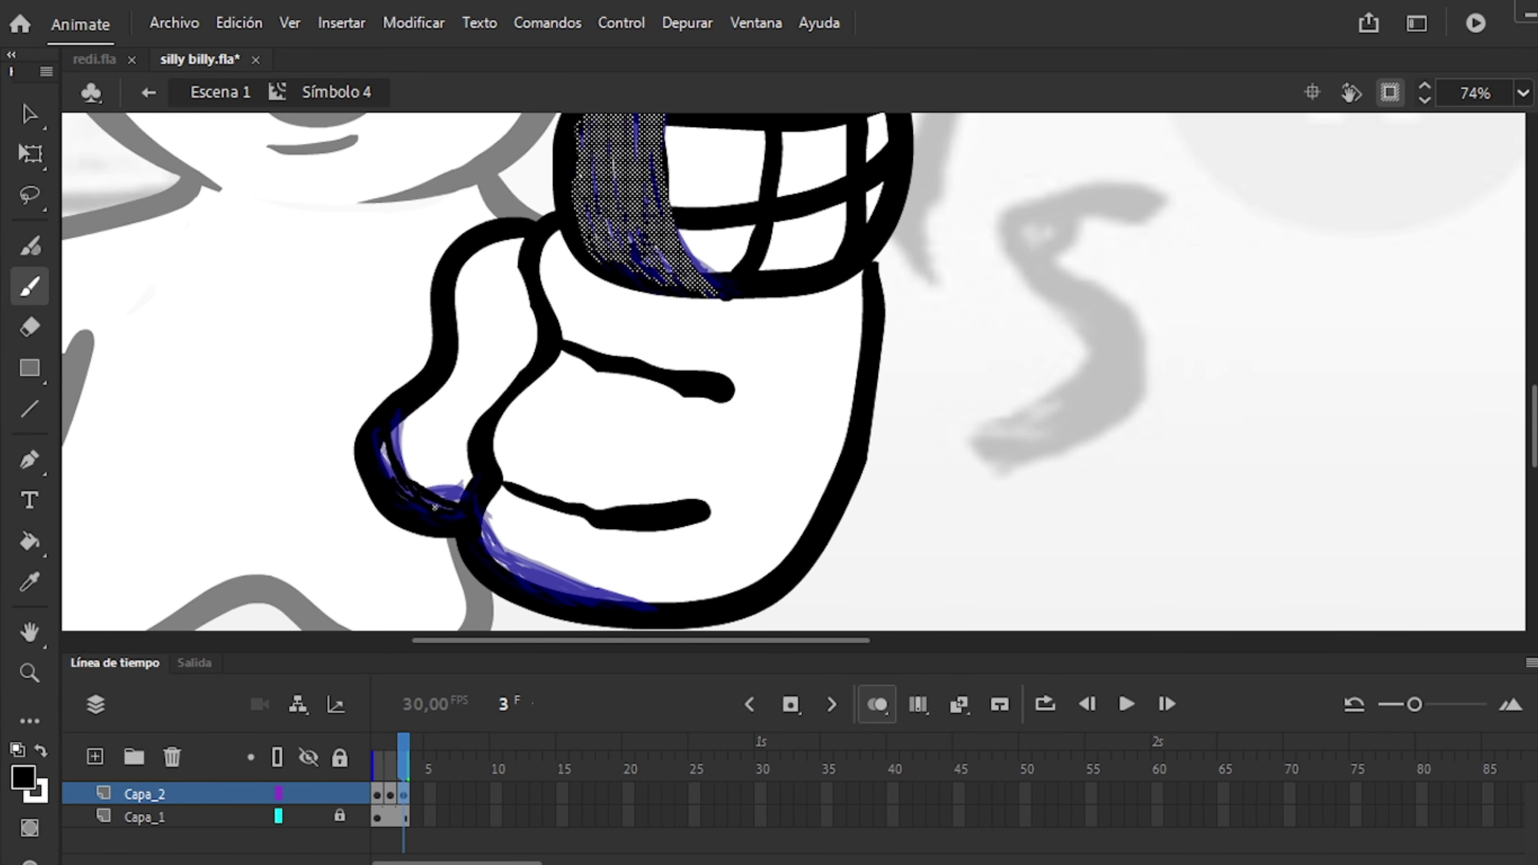
drag(582, 515, 508, 560)
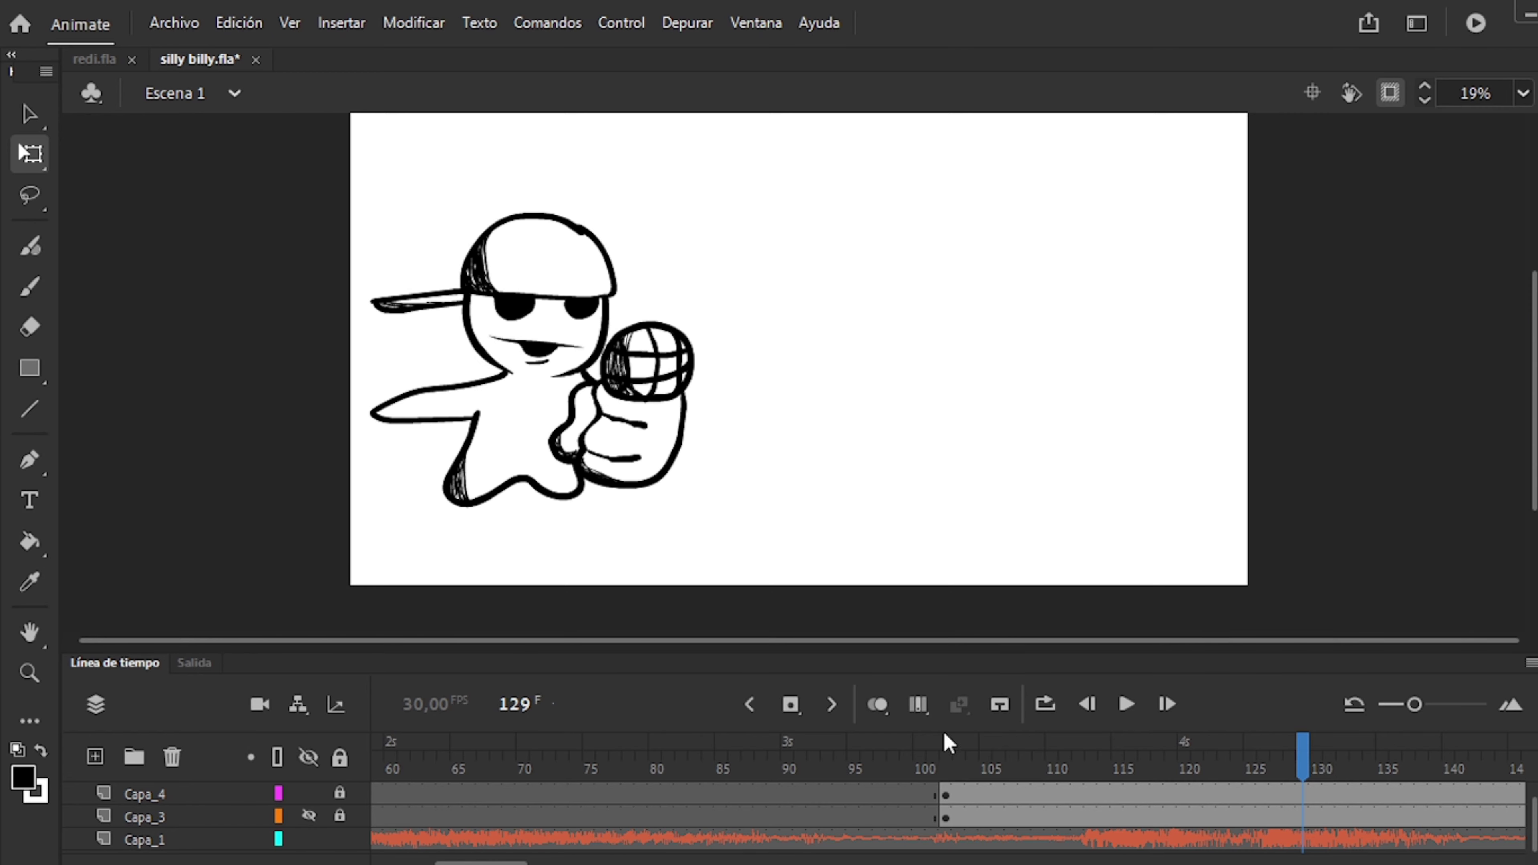
Draw a large foreground head outline on new layer Capa_6 at frame 102 and move it toward the stage's right edge.
click(945, 740)
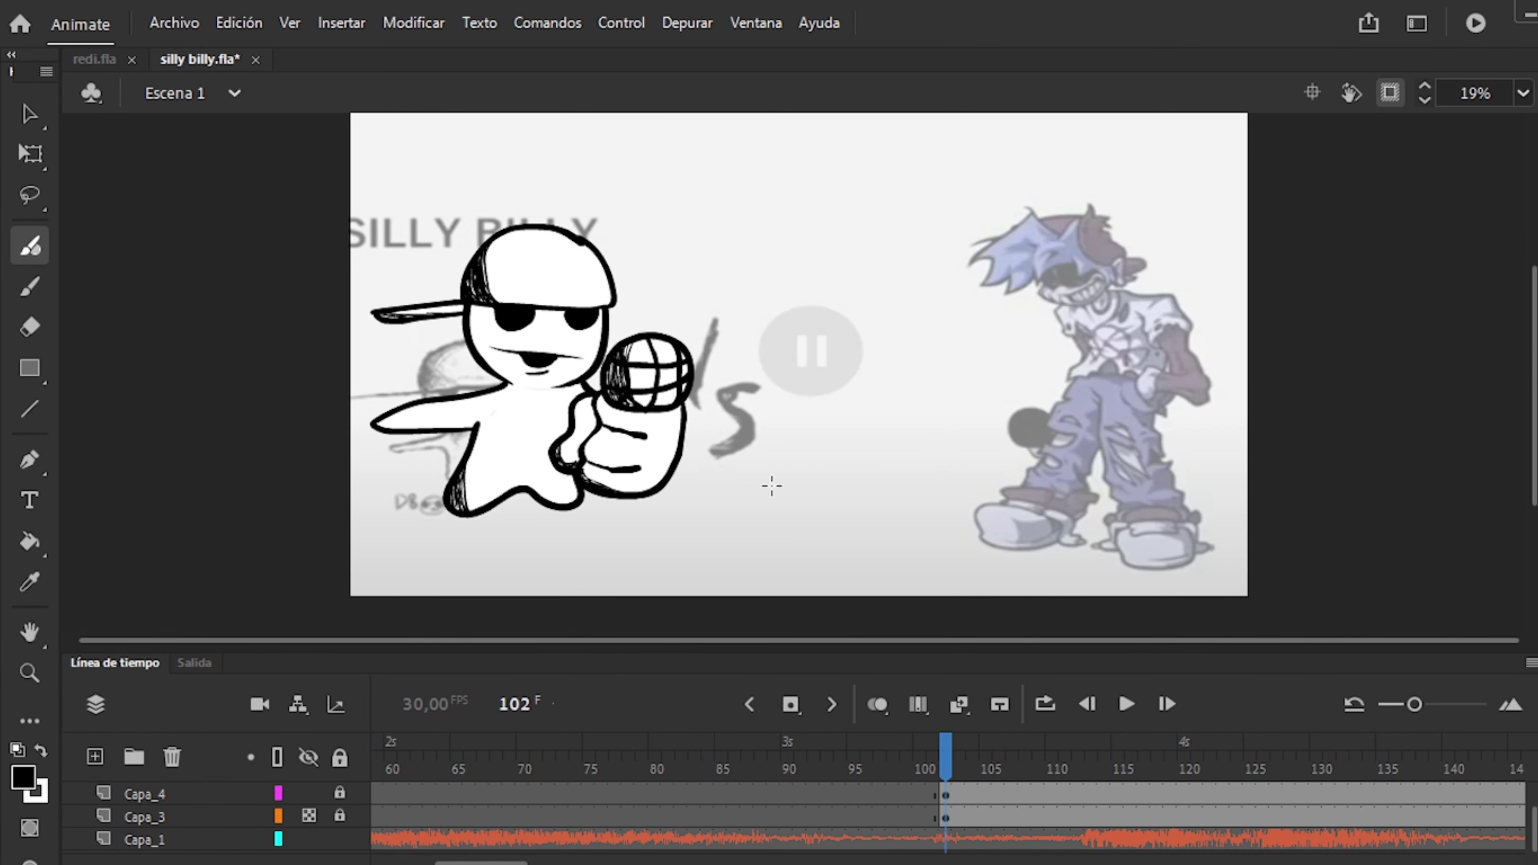
key(b)
mouse_move(1024, 372)
mouse_down()
mouse_move(848, 403)
mouse_move(777, 468)
mouse_move(1073, 315)
mouse_up()
key(ctrl+z)
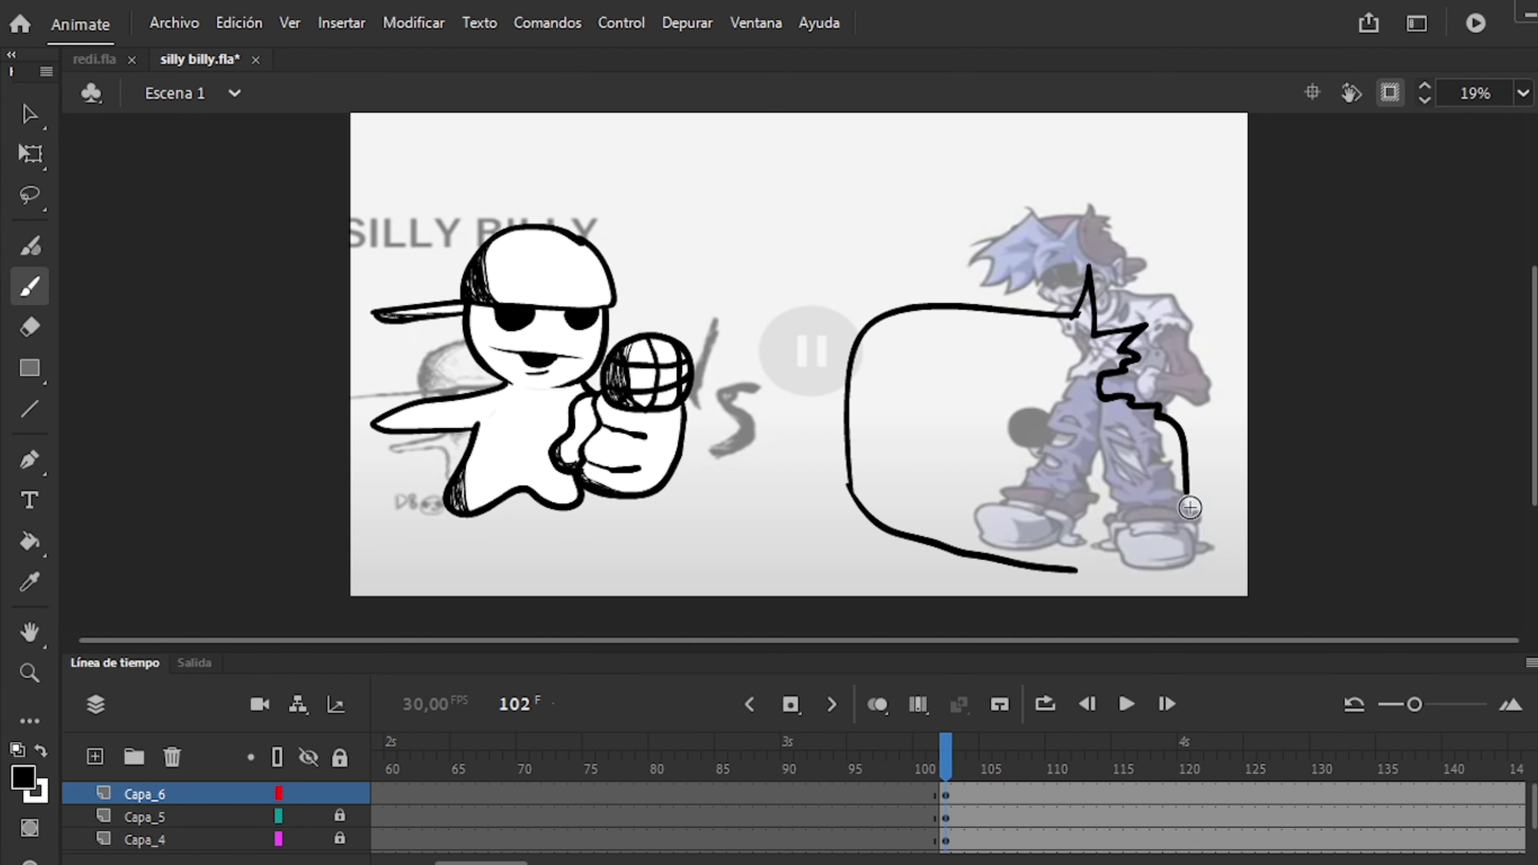
key(q)
drag(870, 325, 1107, 278)
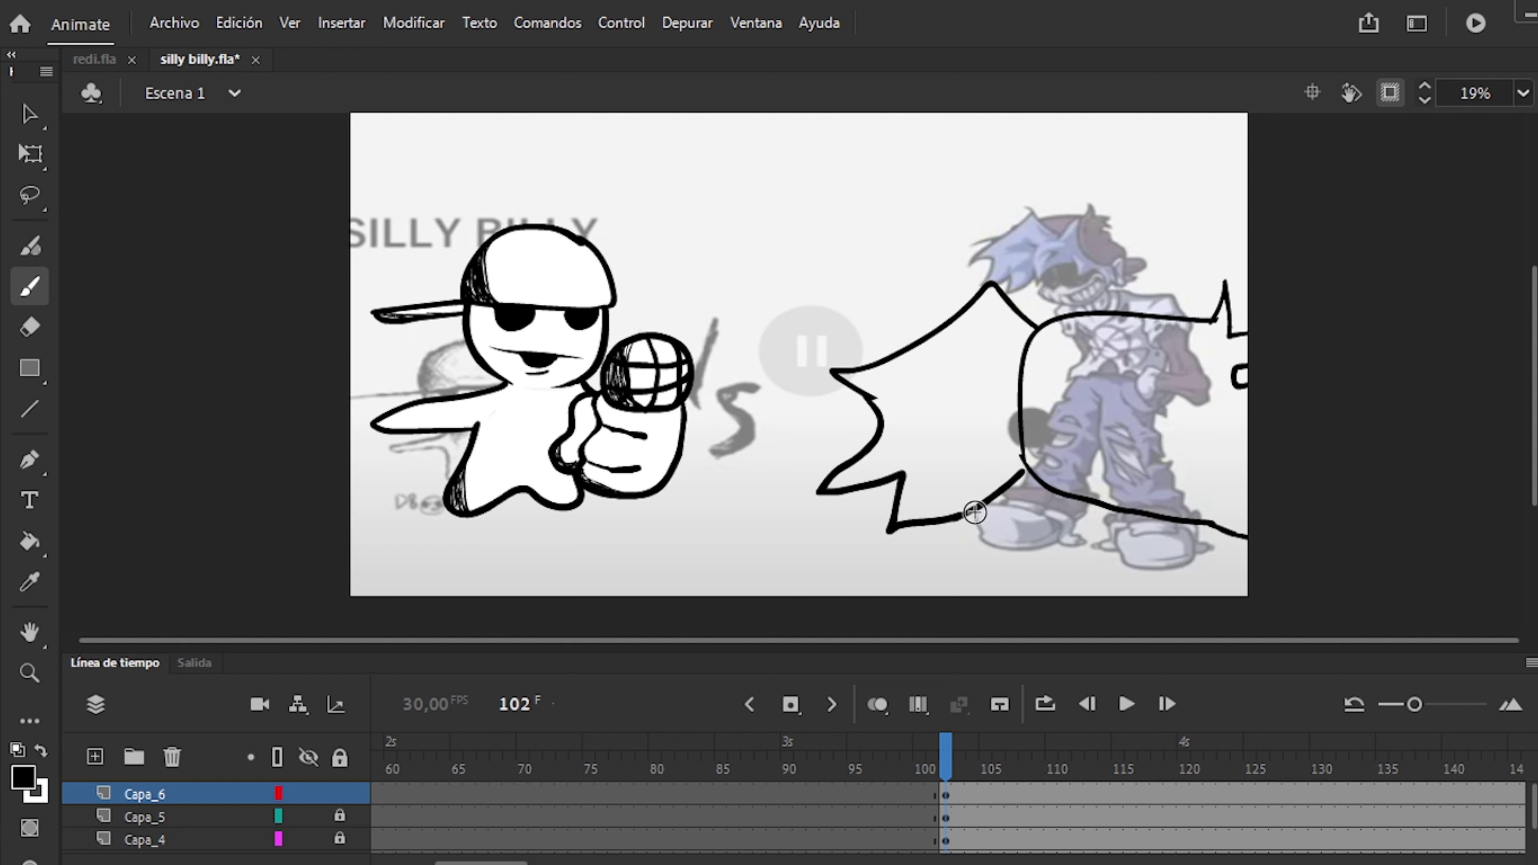
Complete the head's spiky hair outline with the lower locks and the neck line below them.
mouse_move(1153, 532)
mouse_down()
mouse_move(1150, 499)
mouse_move(995, 498)
mouse_up()
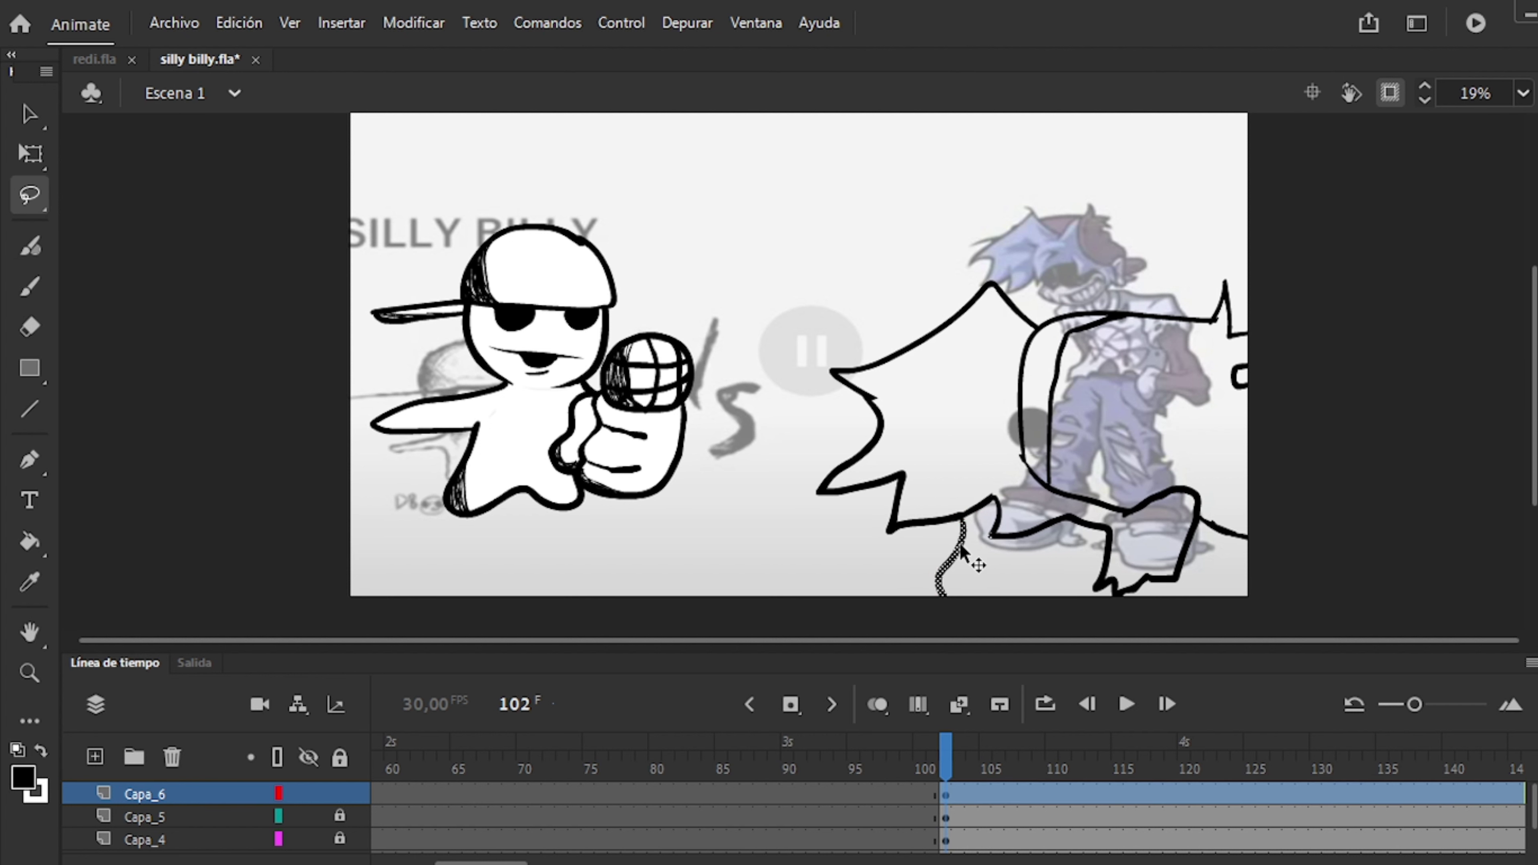
key(Delete)
key(b)
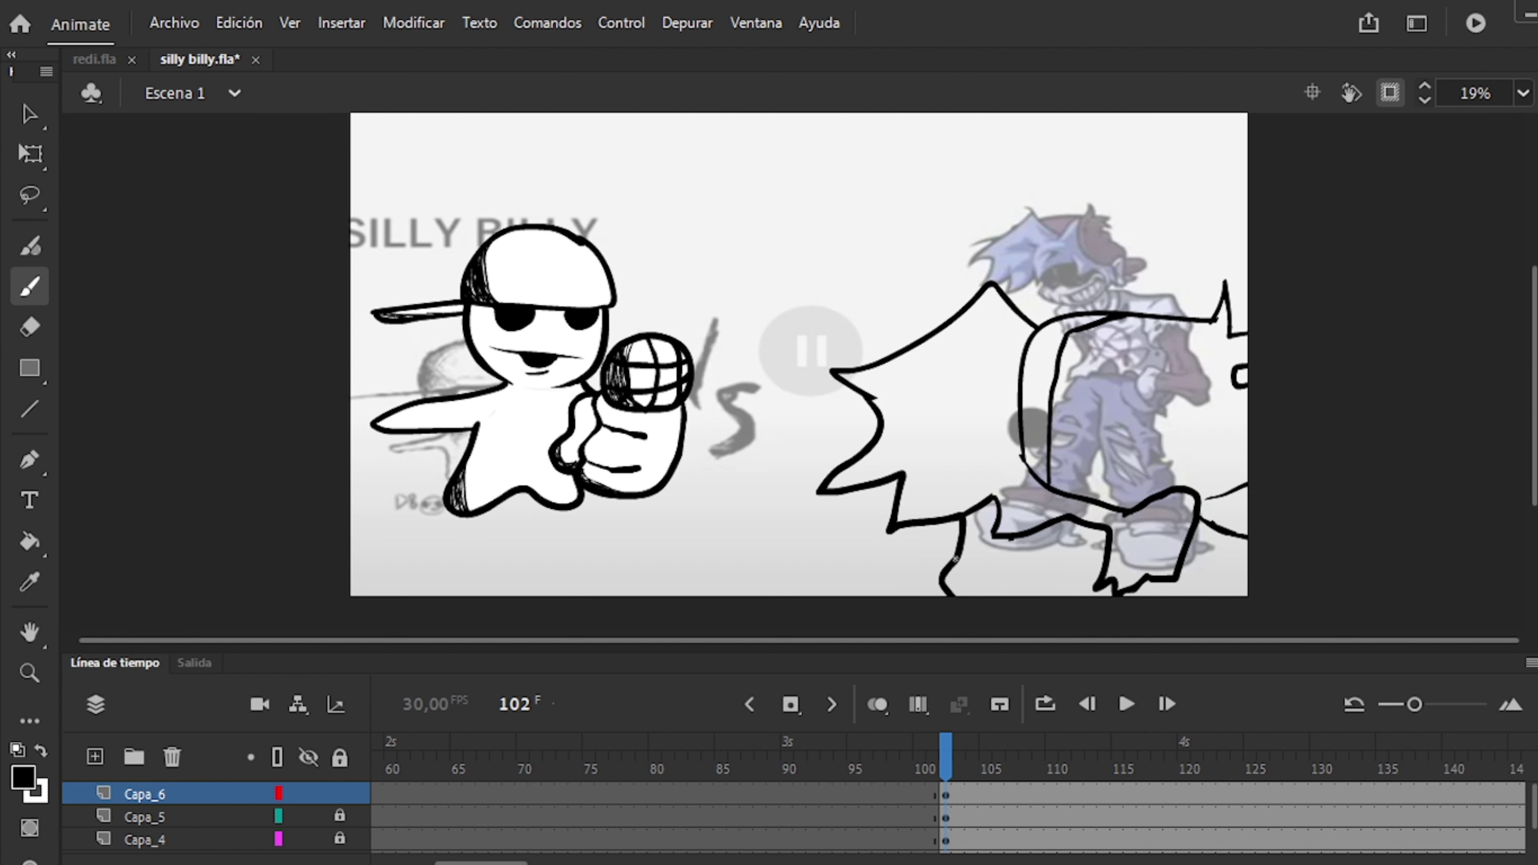
drag(954, 558, 1077, 521)
key(k)
click(908, 424)
click(1121, 424)
key(b)
key(ctrl+z)
key(ctrl+z)
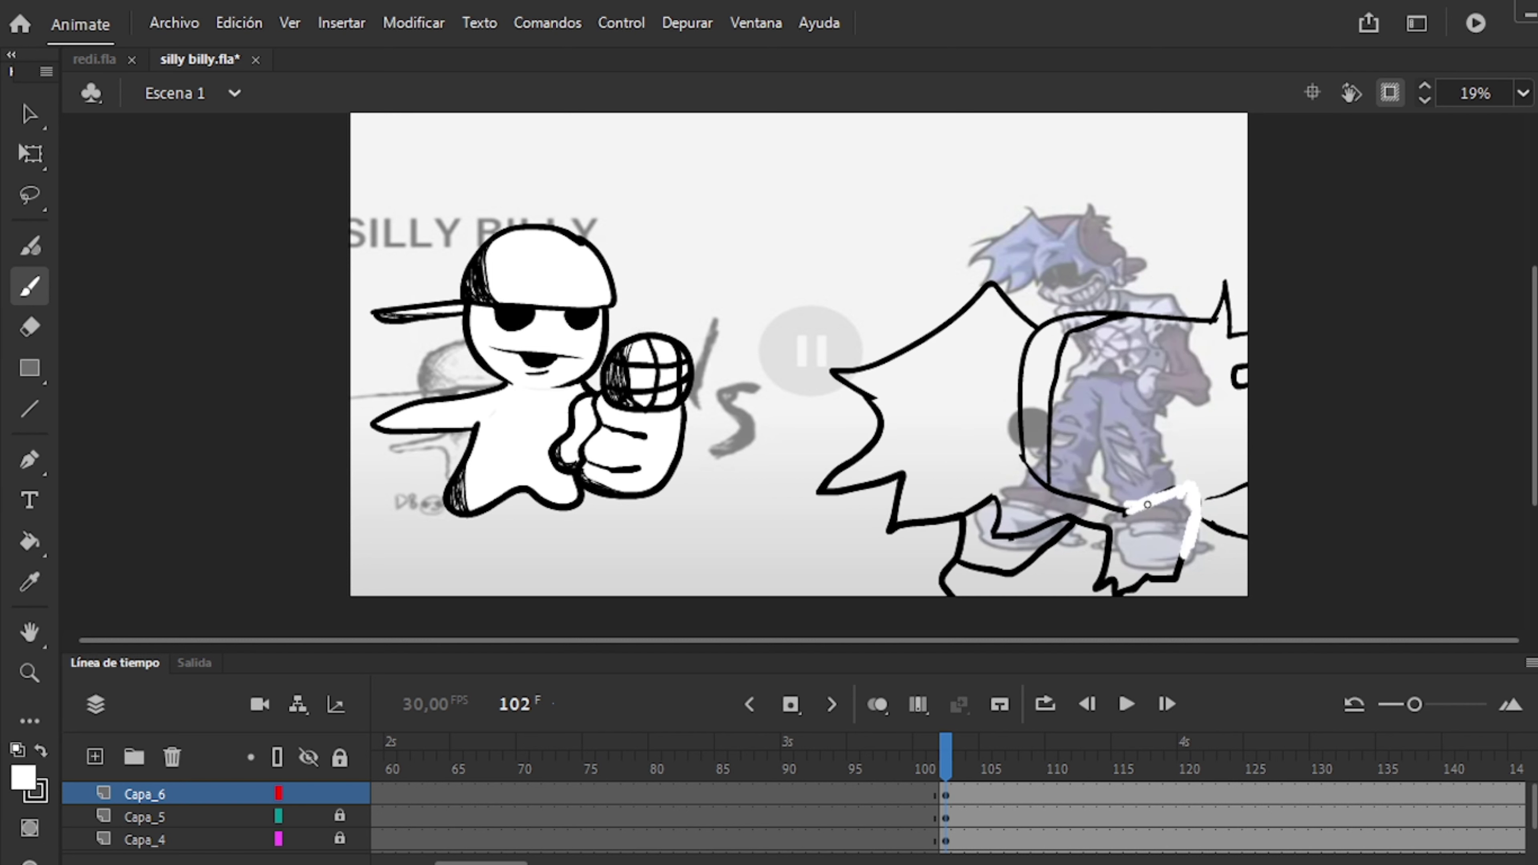
Fill the head, hair and neck outlines with black, keeping the ear and hairline contours in white.
key(ctrl+y)
key(ctrl+y)
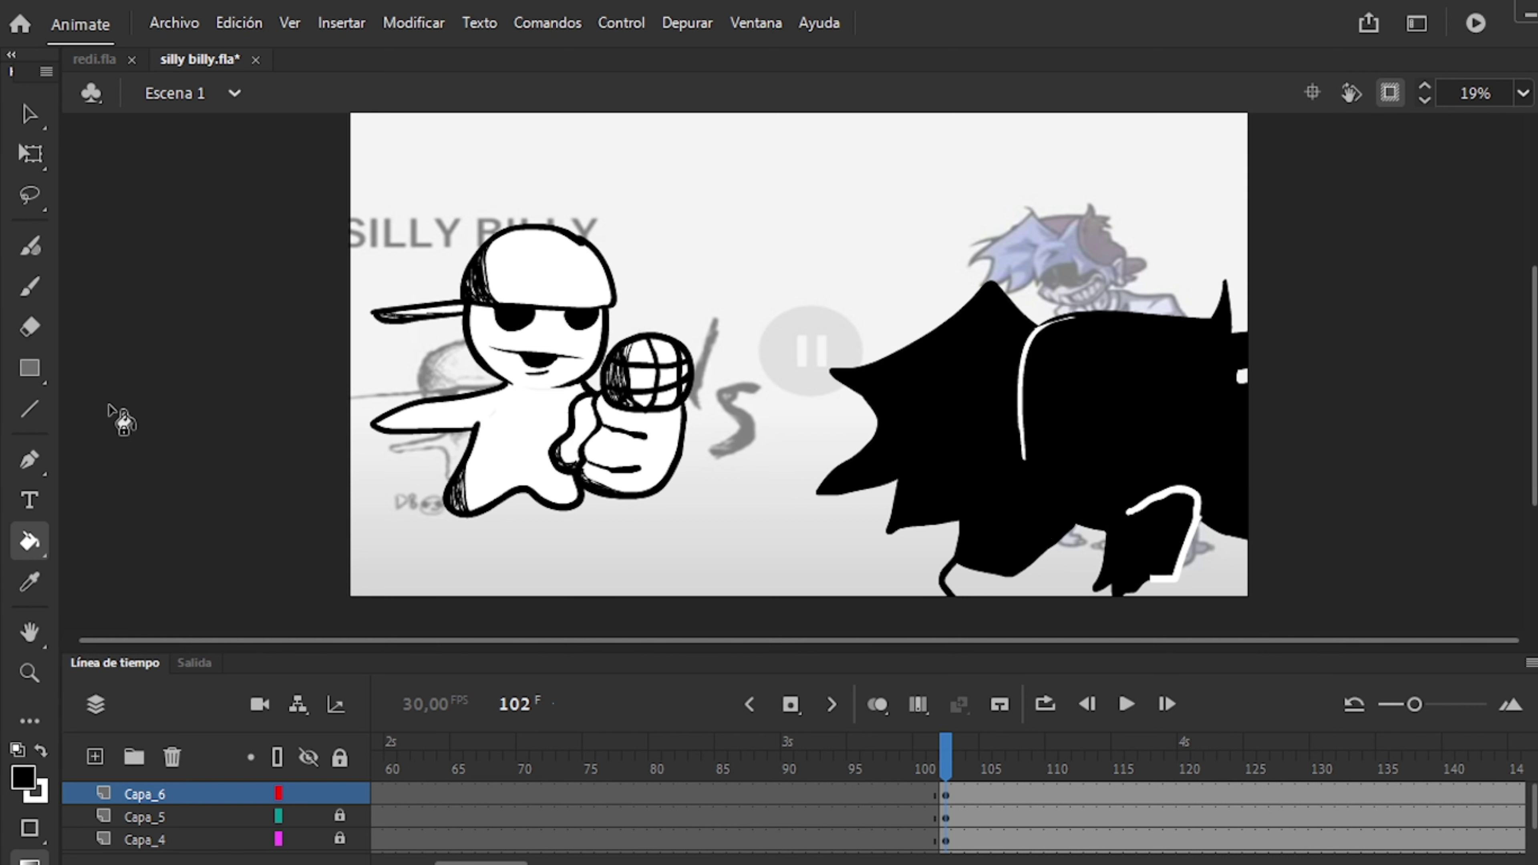
key(k)
key(ctrl+y)
key(ctrl+y)
key(k)
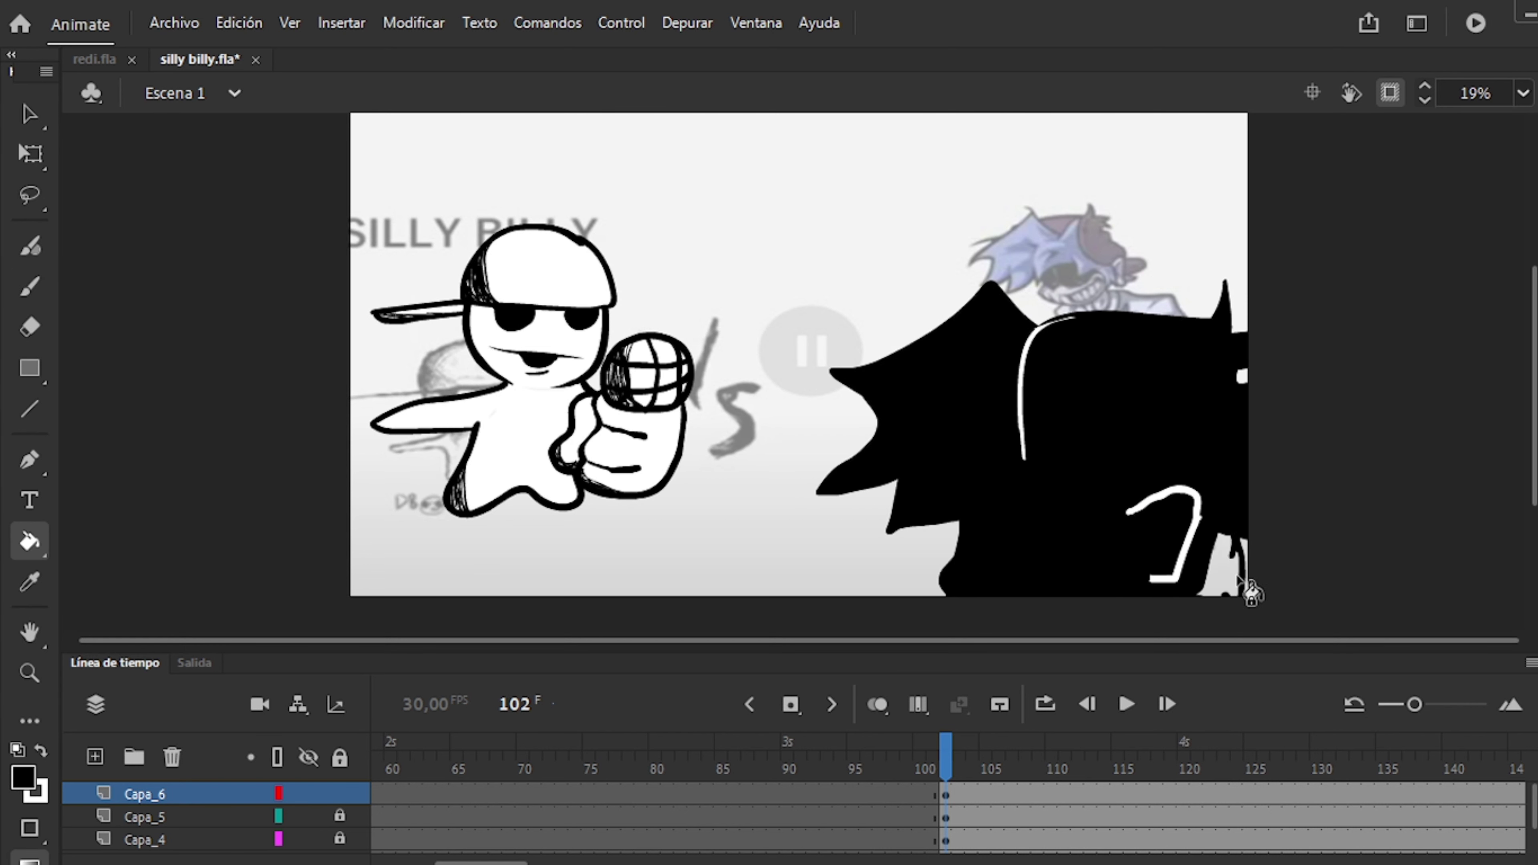
key(k)
Sharpen the silhouette's left hair spikes by extending the tips and erasing along their edges.
key(e)
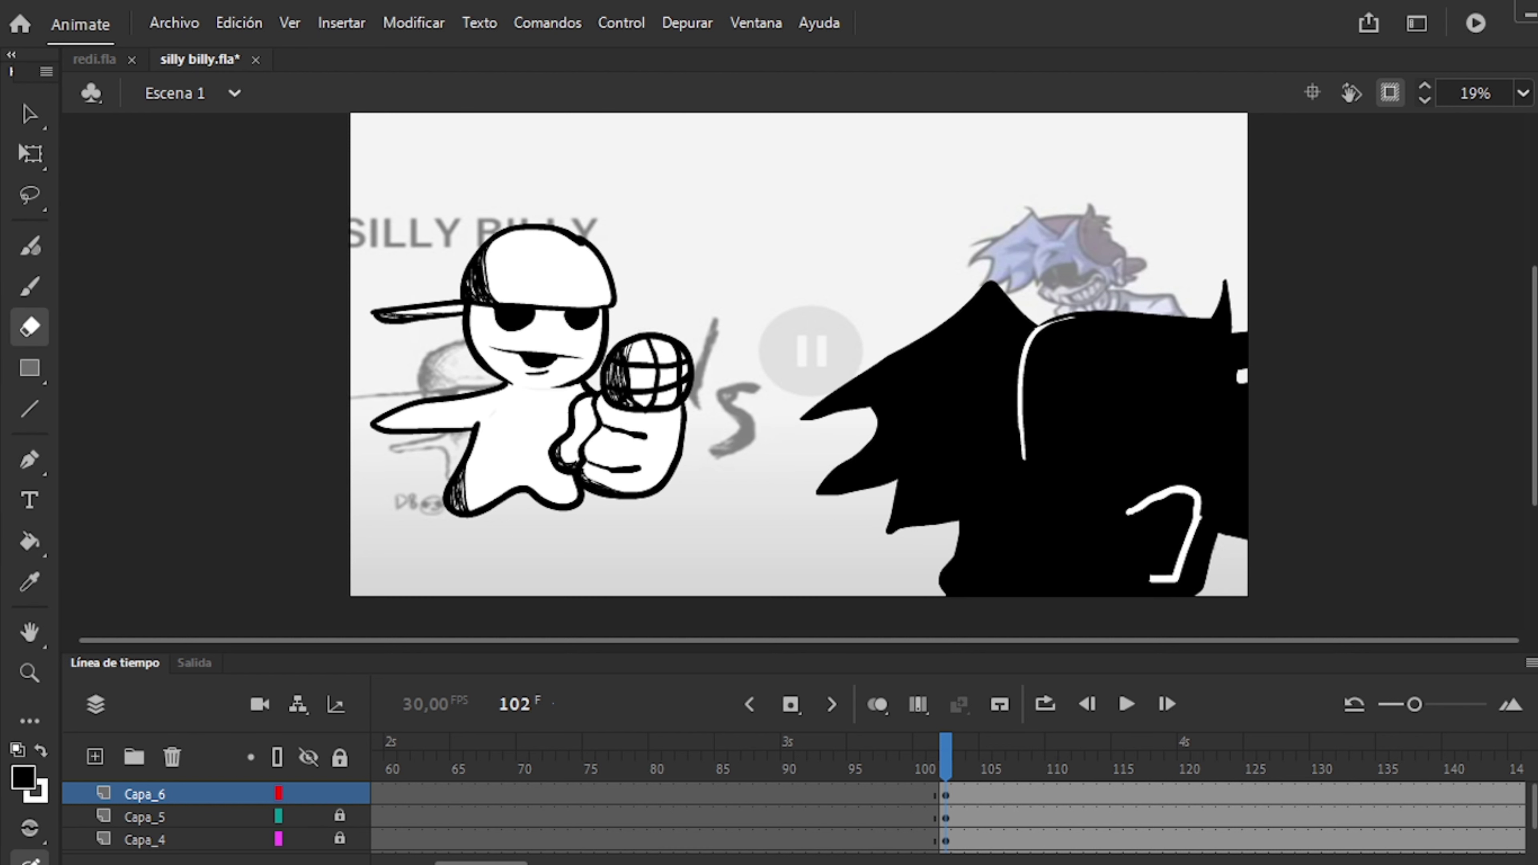
key(e)
drag(811, 502, 847, 435)
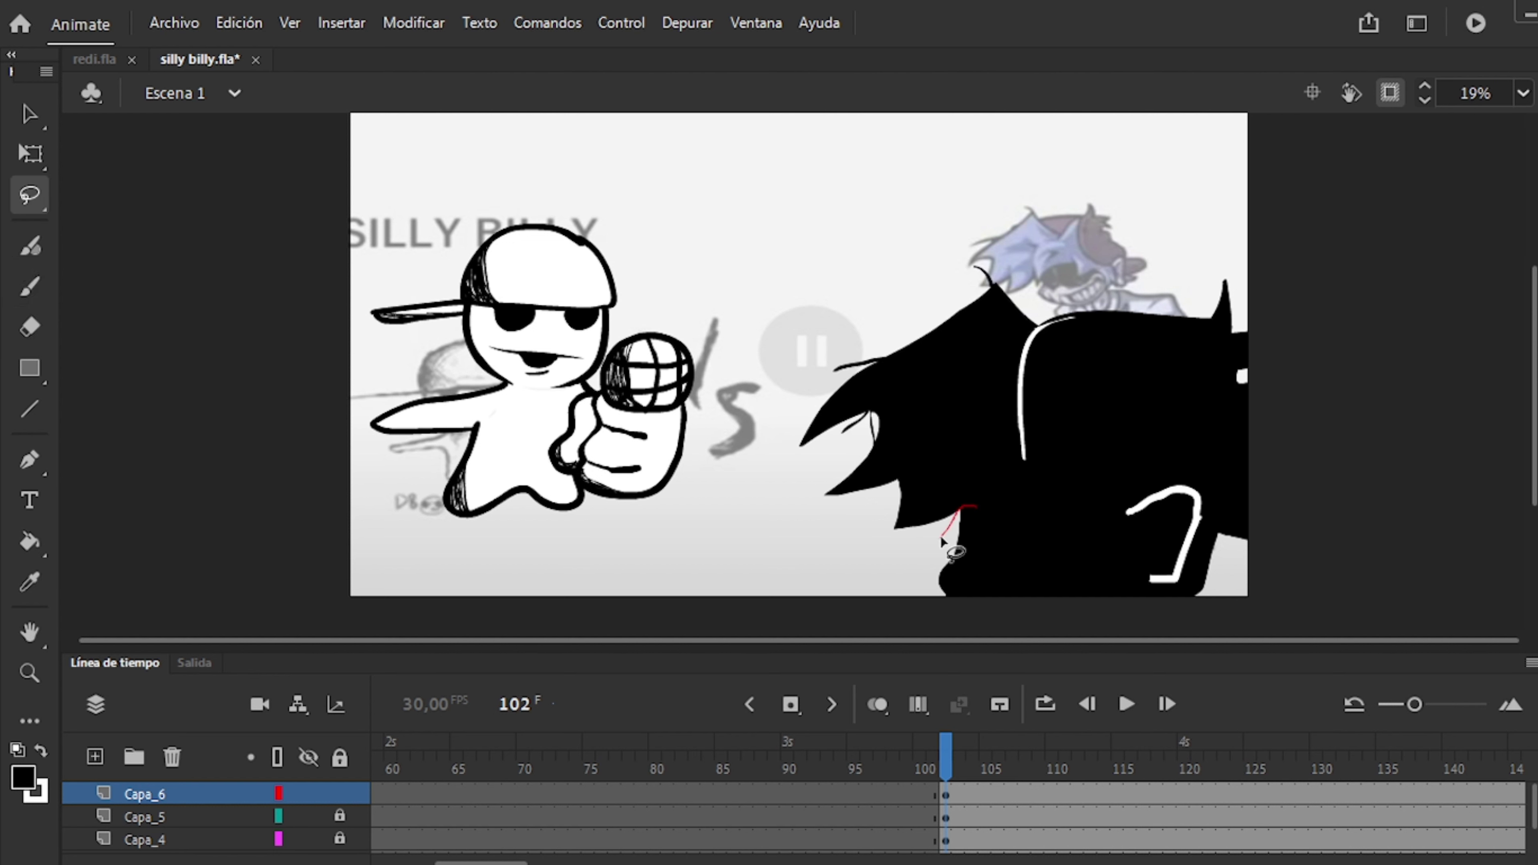
Reshape the left edge of the neck below the silhouette's hair.
drag(941, 539, 969, 506)
key(q)
key(e)
drag(1011, 612, 958, 530)
key(ctrl+z)
key(b)
key(ctrl+y)
Draw white hair-strand lines across the lower part of the black silhouette and thin them into tapered strokes.
key(y)
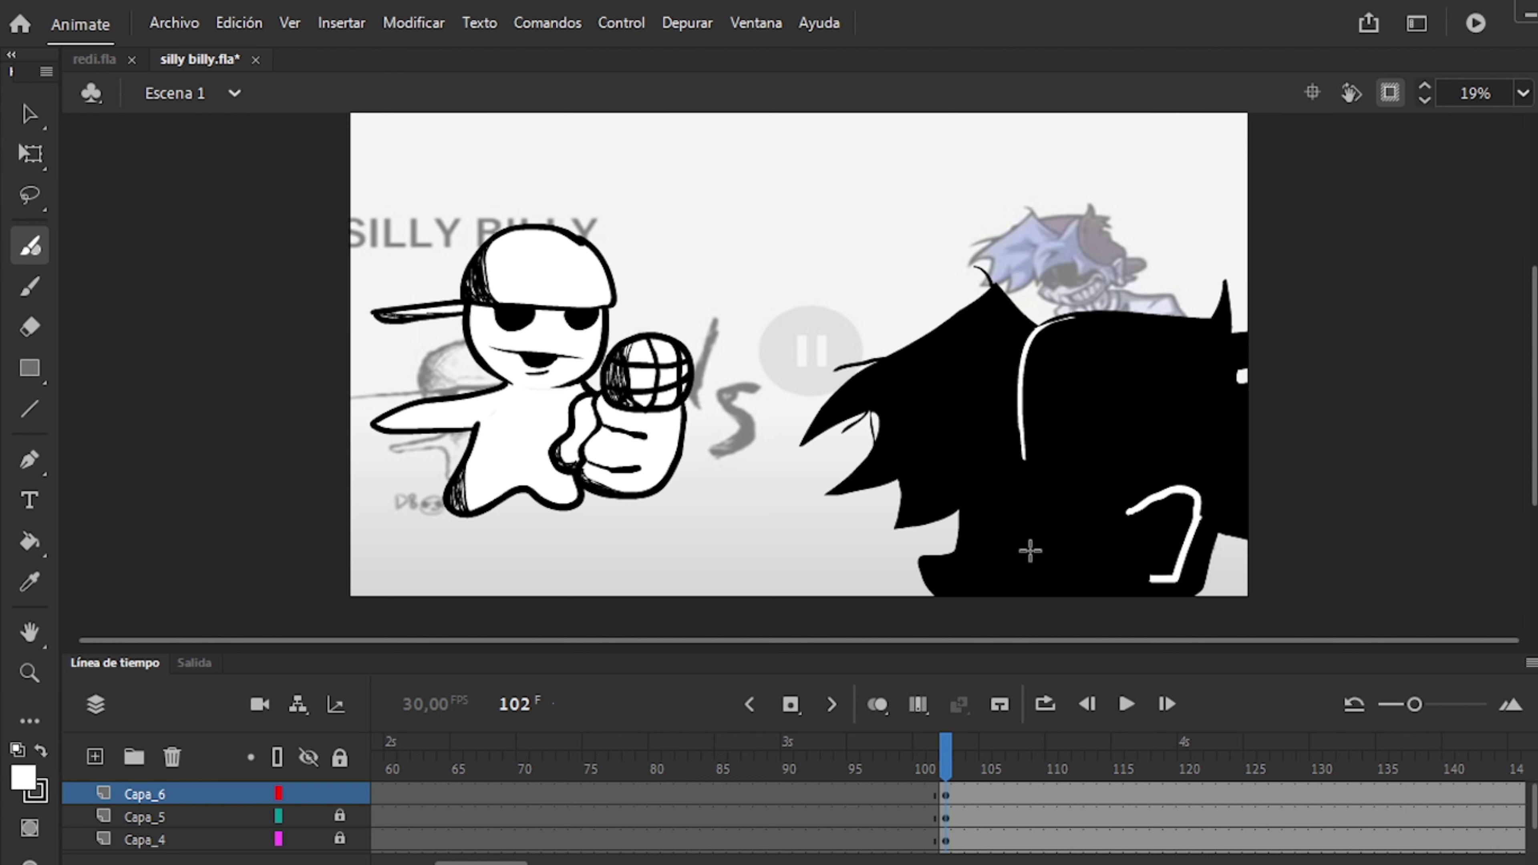
drag(981, 558, 1068, 531)
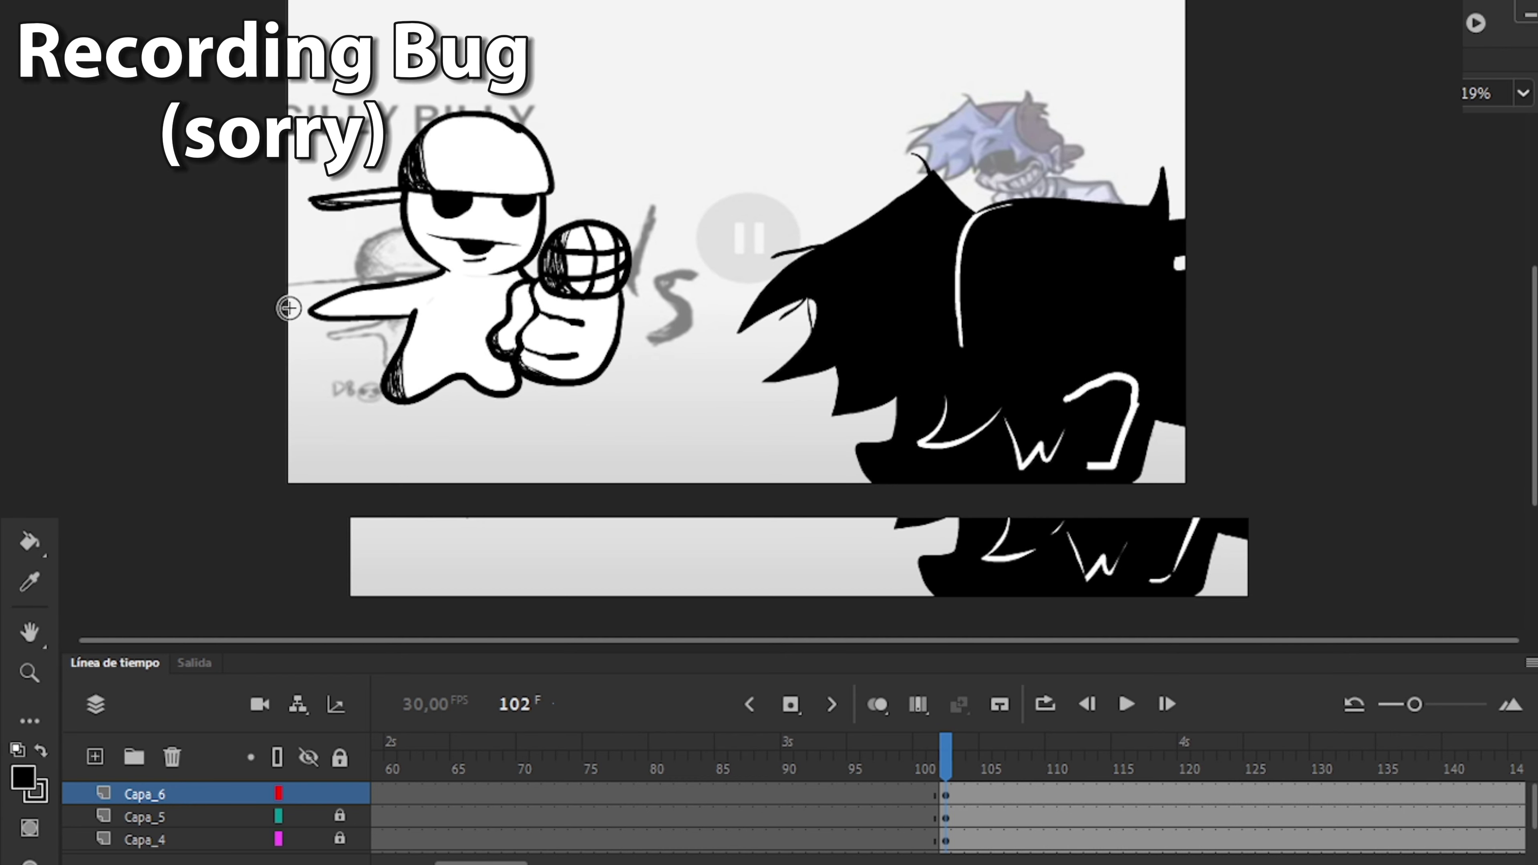
key(i)
click(1109, 330)
Insert keyframes at frame 107 on Capa_4, Capa_5 and Capa_6.
key(period)
key(period)
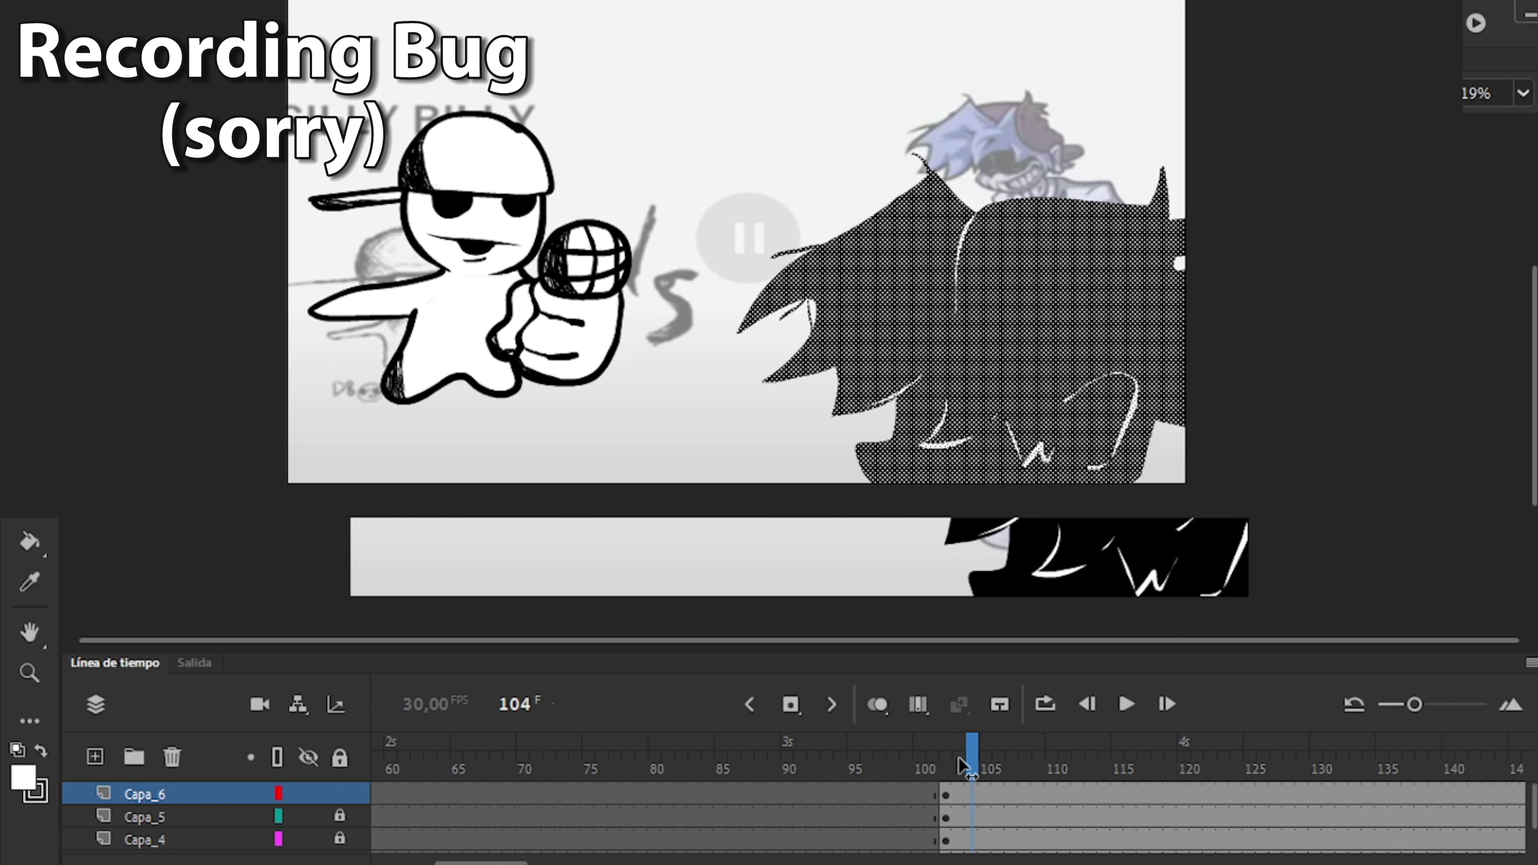
key(comma)
click(973, 791)
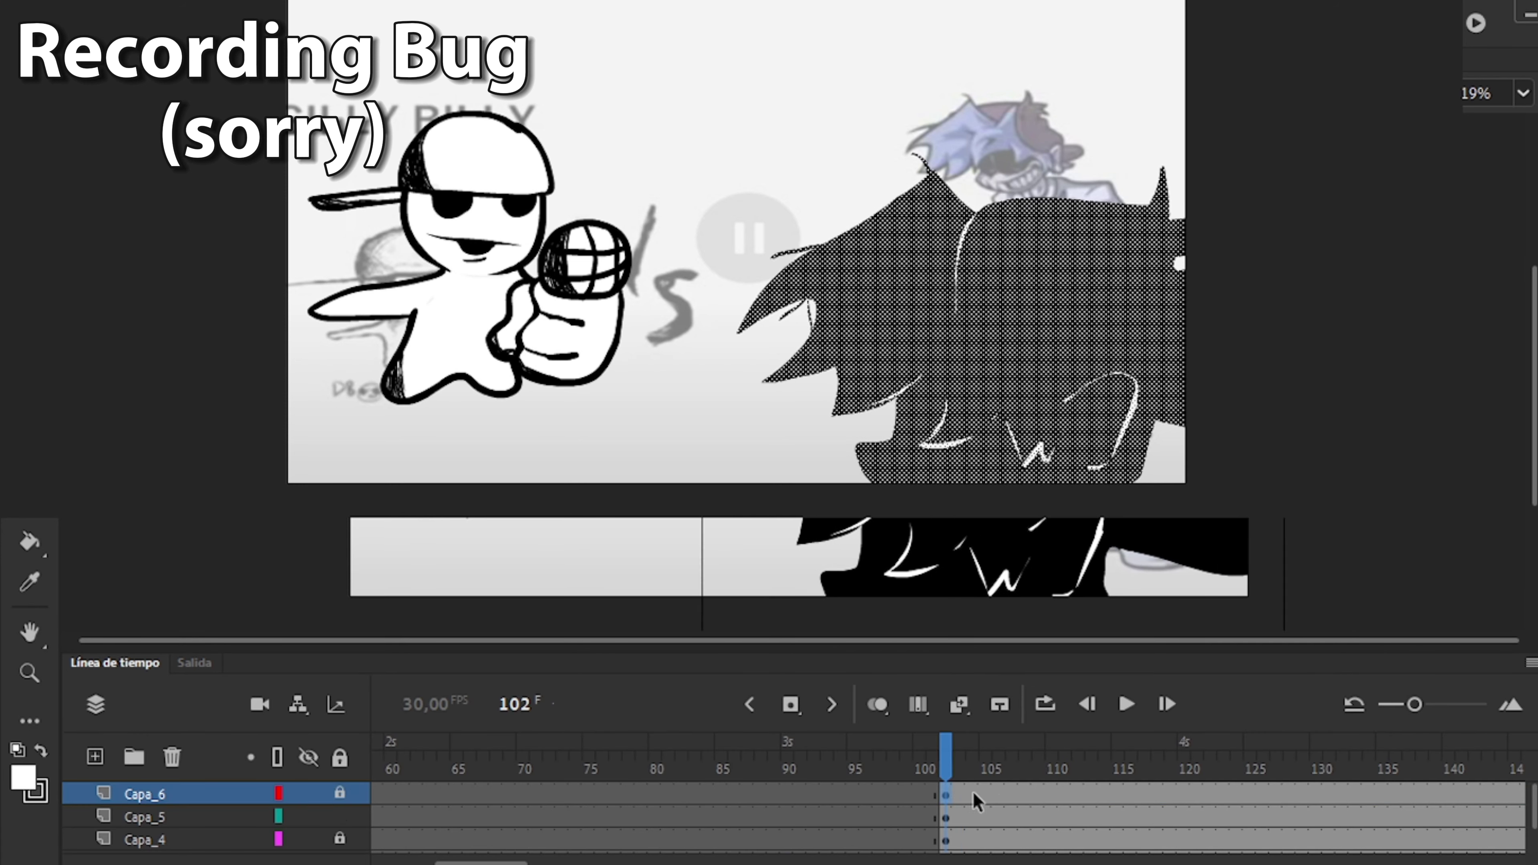
click(340, 839)
drag(945, 817, 1002, 840)
click(1012, 792)
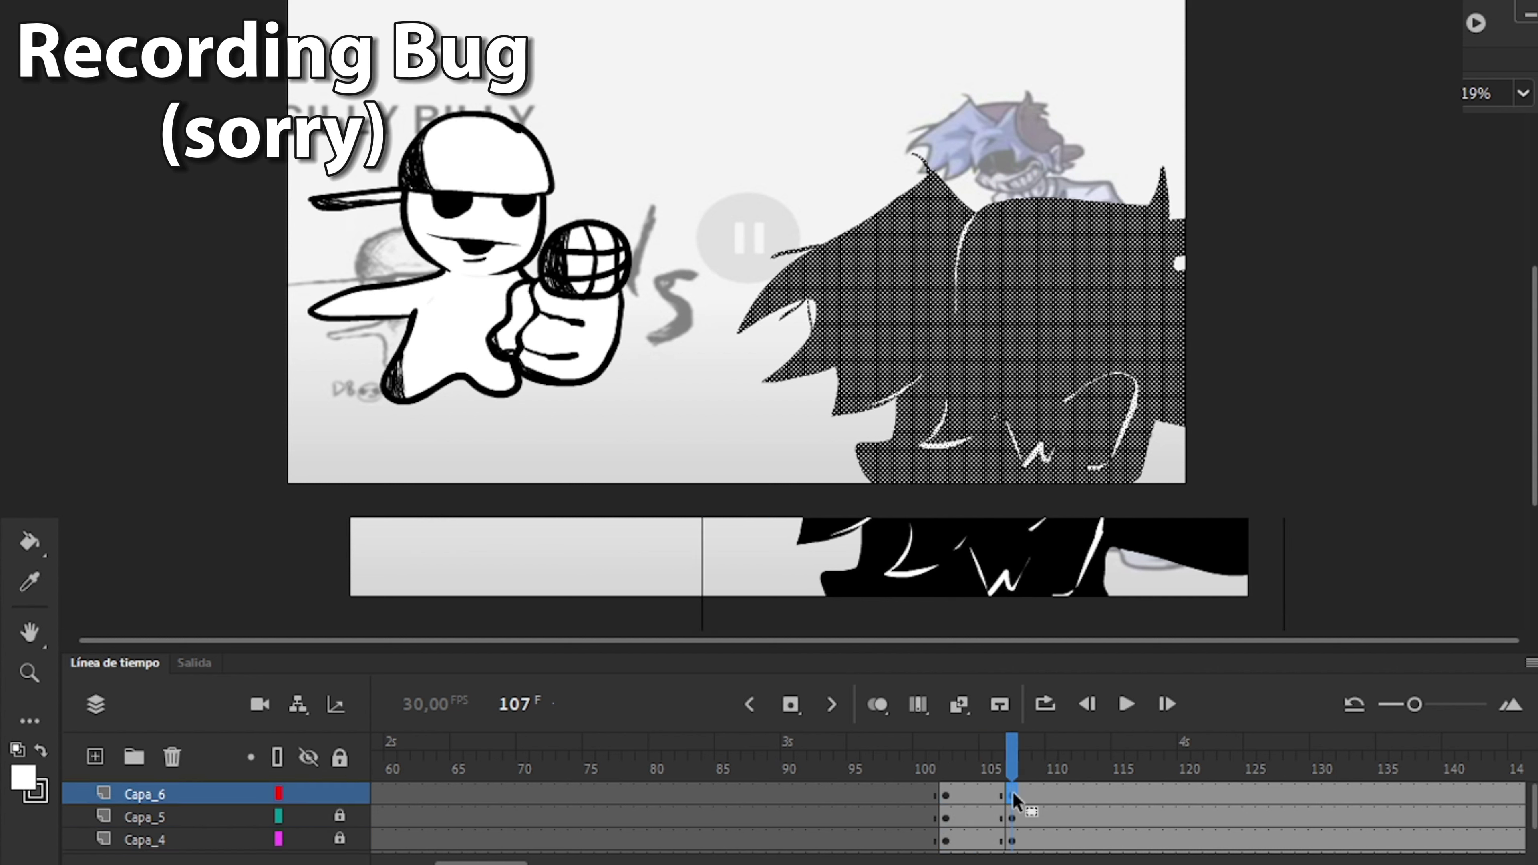
Place the three layers' second keyframes at frame 114 and add a Capa_6 keyframe at frame 105 with onion skin on.
click(1024, 842)
click(977, 787)
key(alt+shift+o)
key(period)
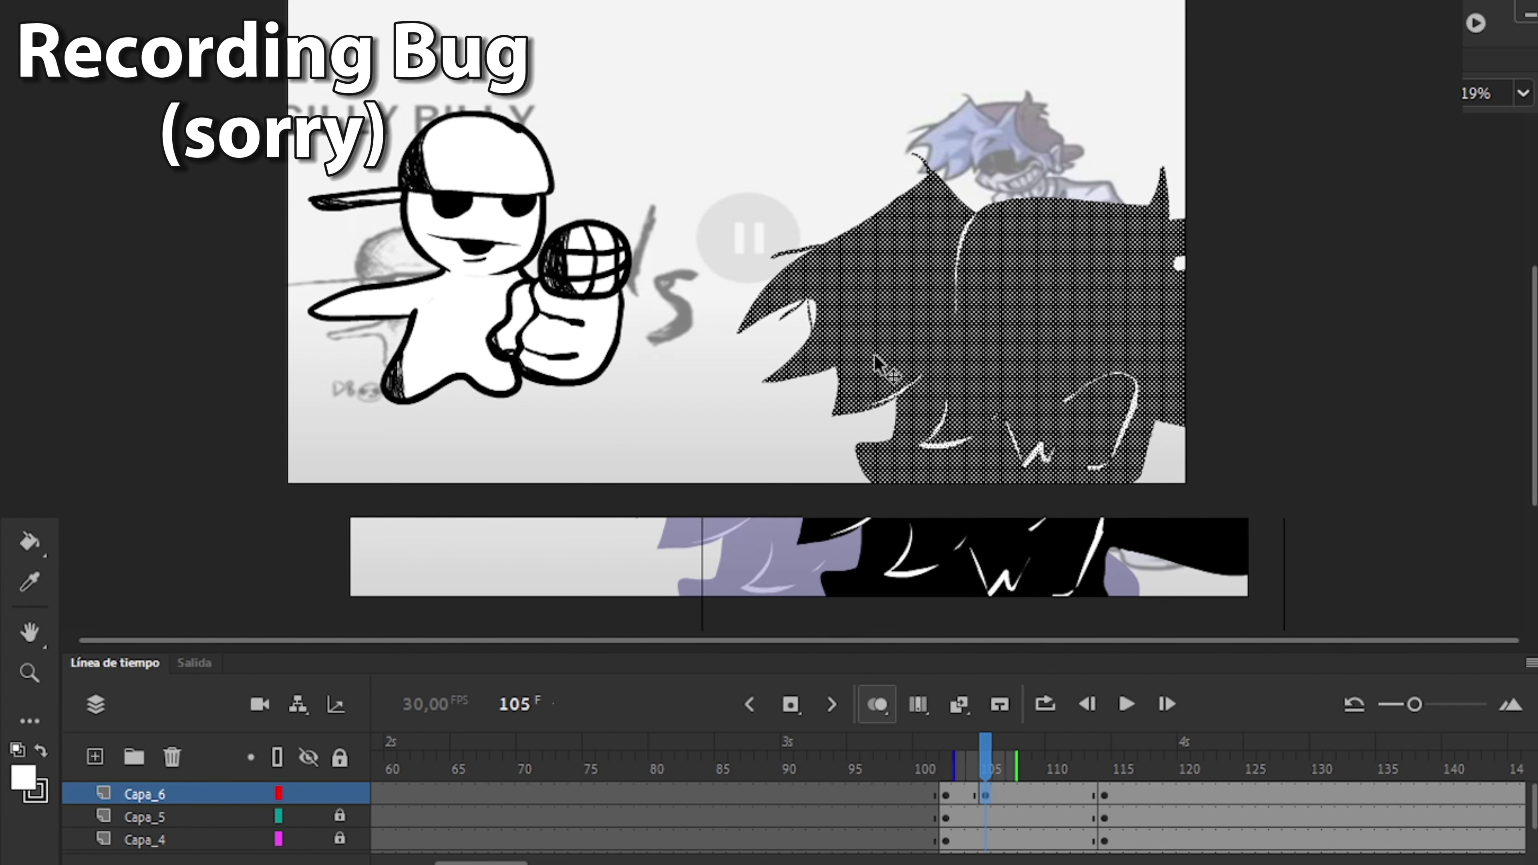
Insert keyframes on Capa_6 at frames 108, 110, 112 and 116 and shift the silhouette slightly between poses.
click(1029, 790)
key(F6)
click(1055, 794)
key(F6)
click(1081, 795)
key(F6)
click(1106, 797)
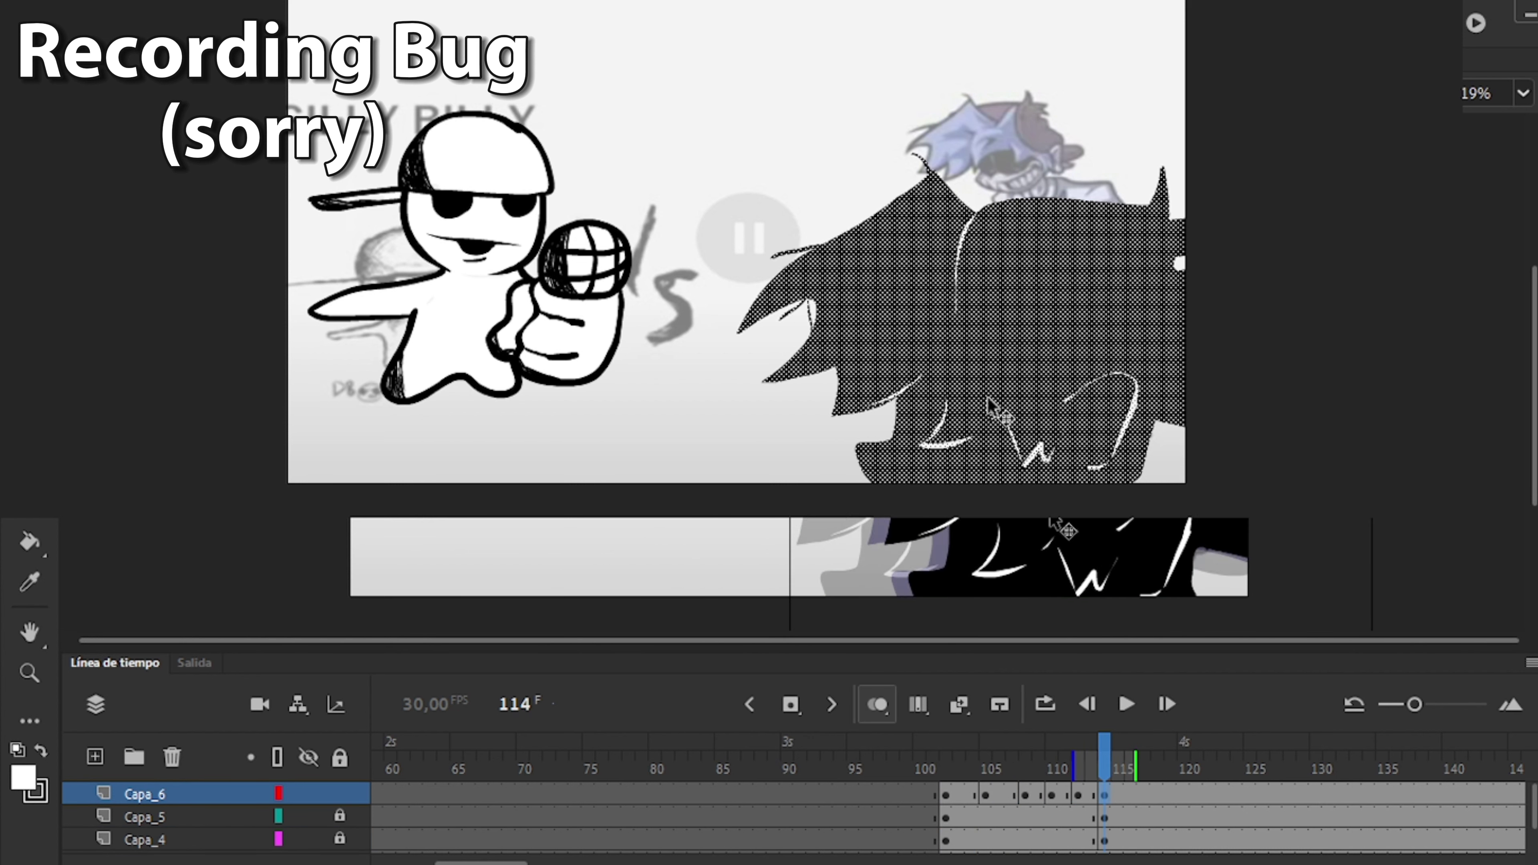
click(1131, 795)
key(F6)
Continue the silhouette's keyframes on Capa_6 up to frame 133, then lock that layer and select Capa_5.
click(789, 702)
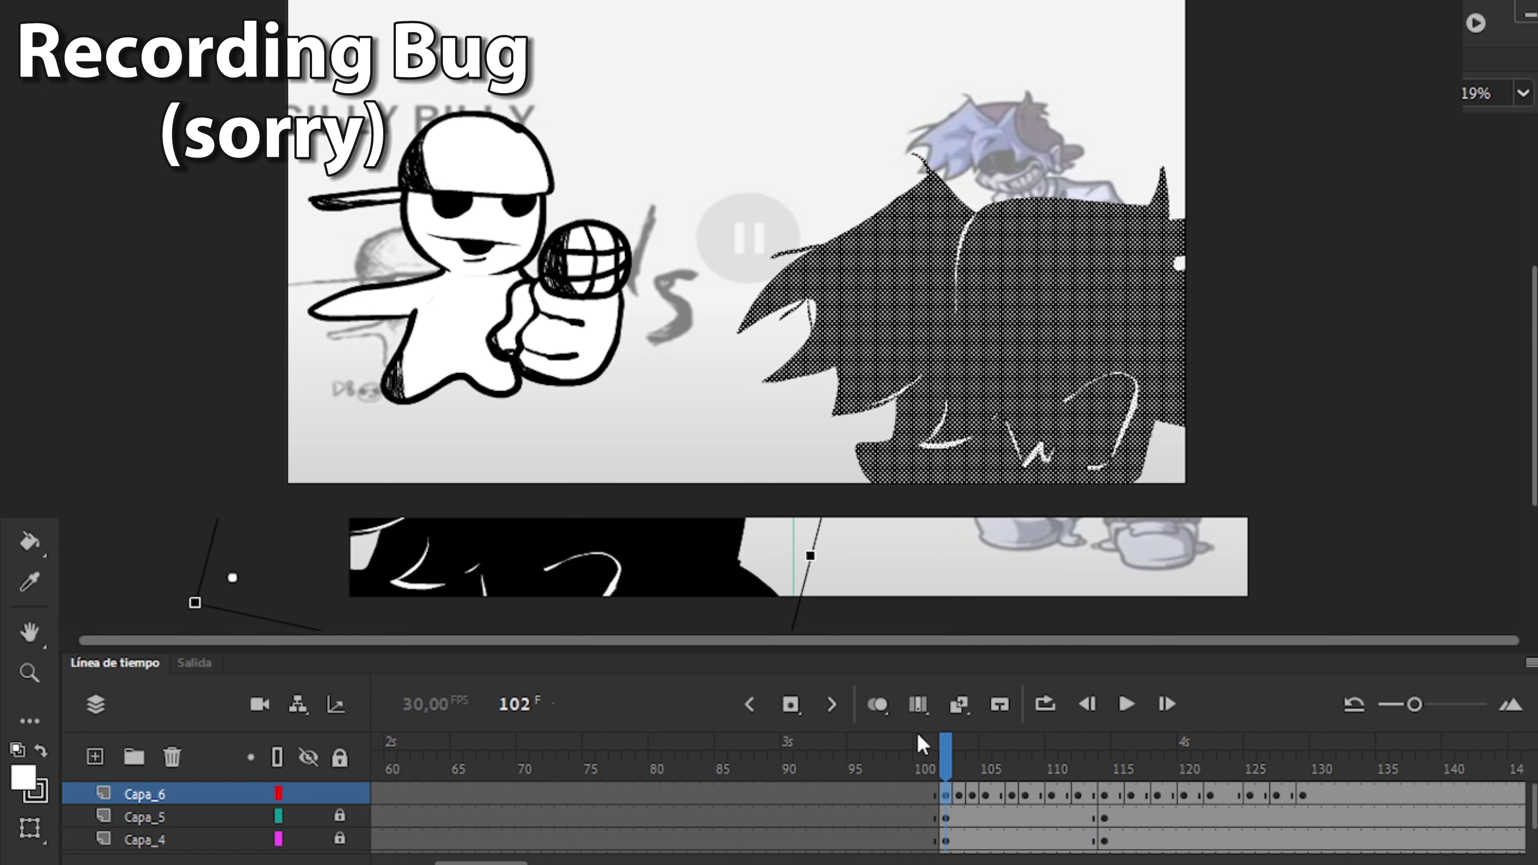
click(1042, 795)
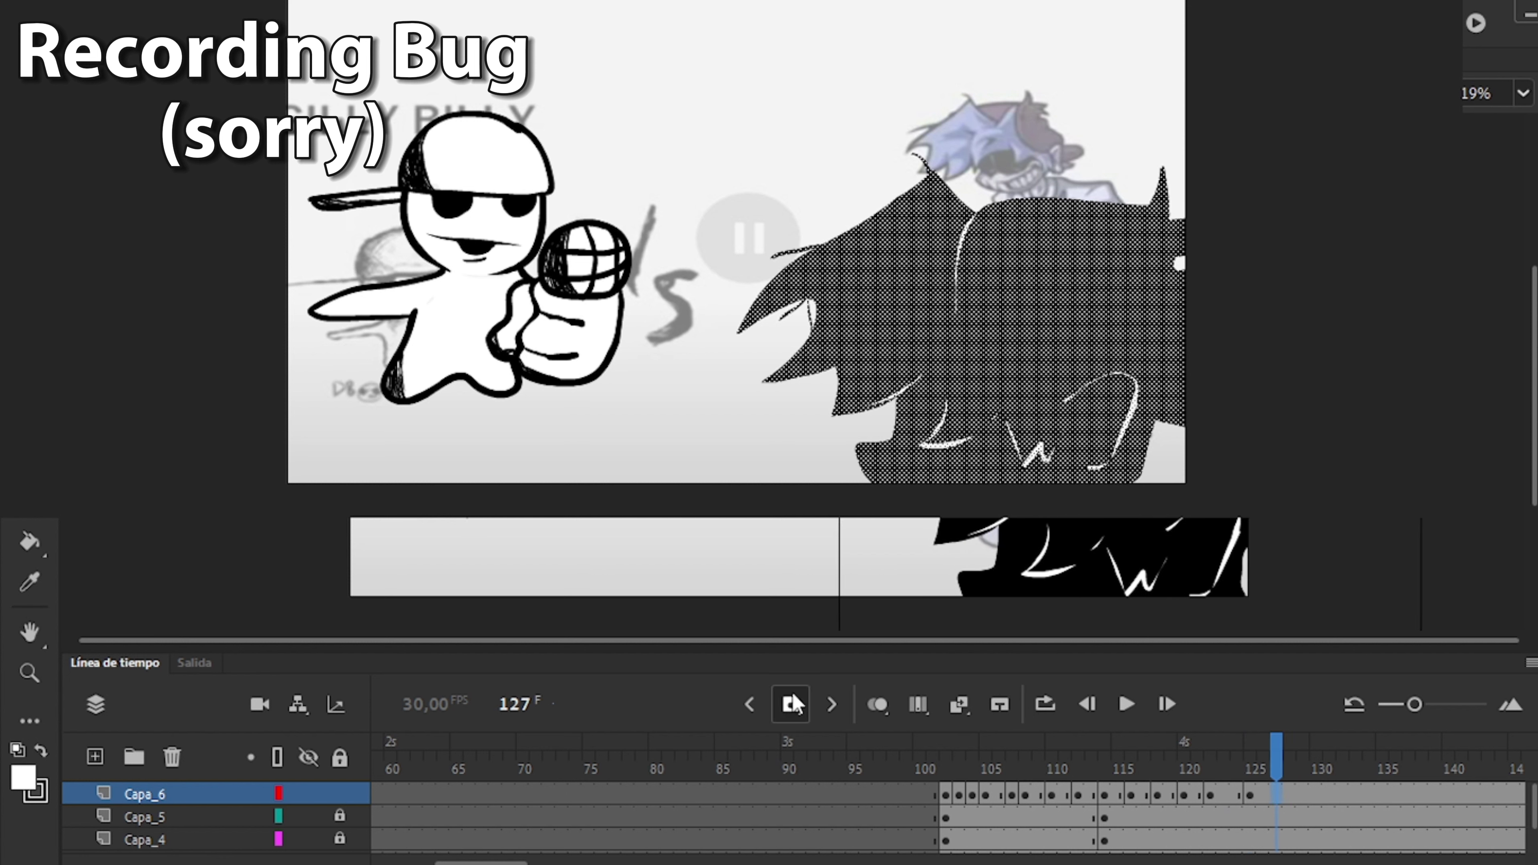
click(964, 816)
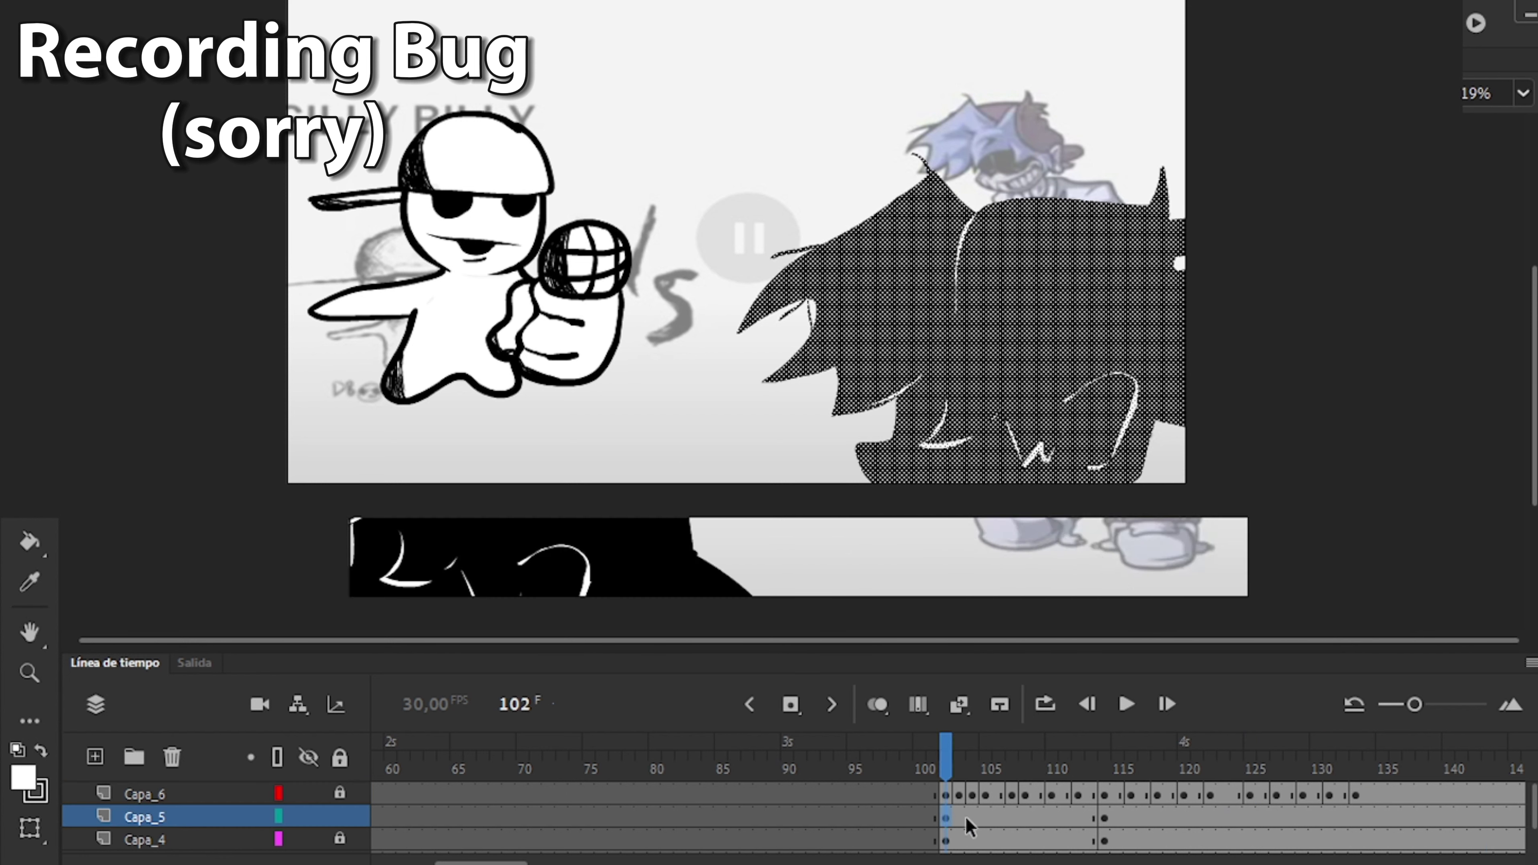
Move the second keyframes of Capa_5 and Capa_4 to frame 121 and insert alternate-frame keyframes from 103 to 111.
drag(1105, 818, 1180, 814)
click(1108, 841)
click(959, 817)
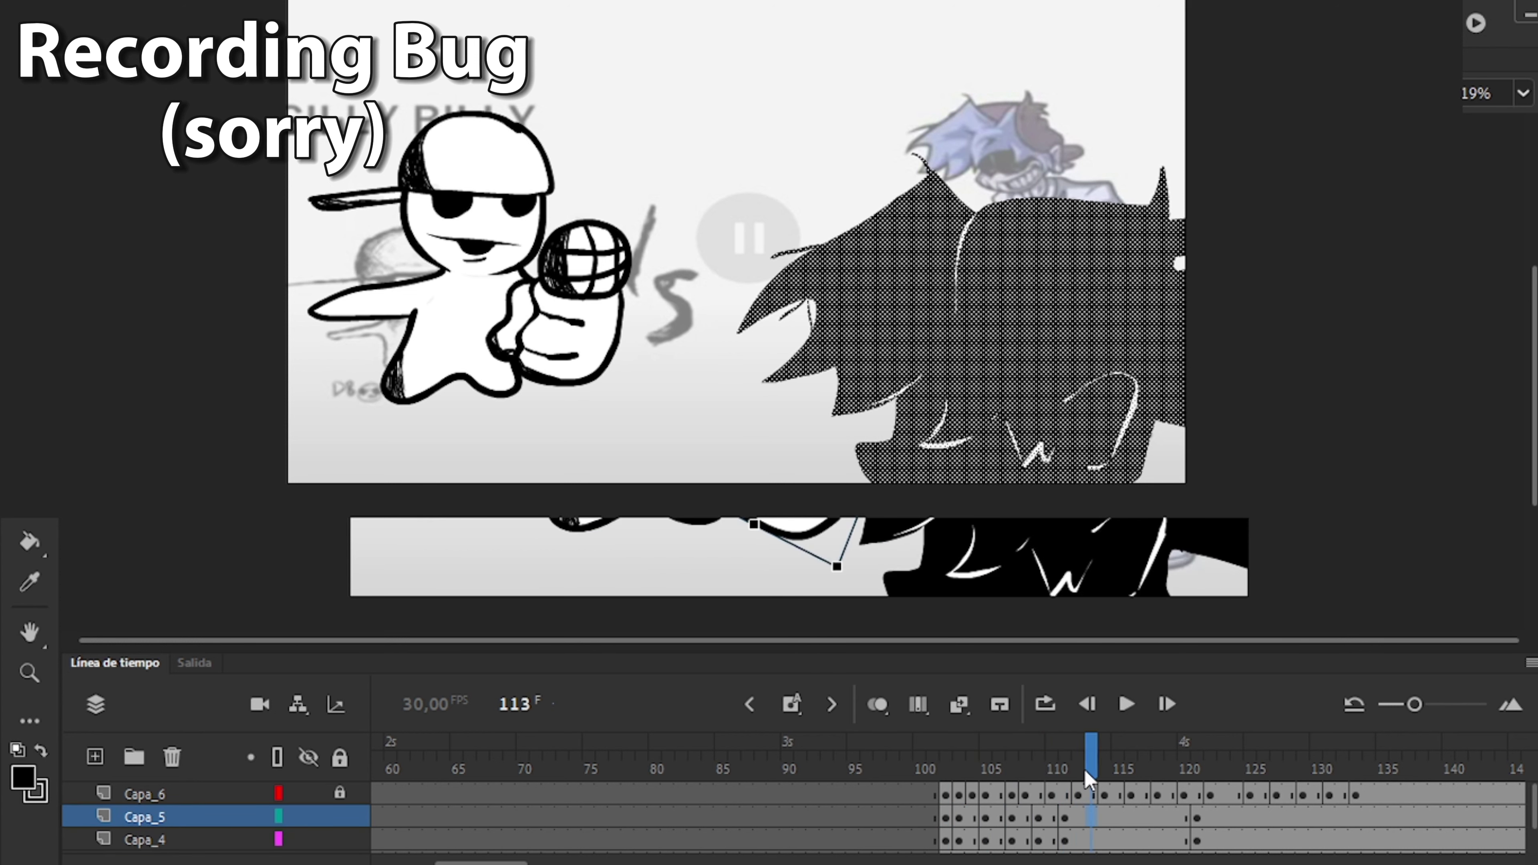
Continue the alternate-frame keyframes on Capa_5 and Capa_4 from frame 113 up to frame 131.
click(1117, 841)
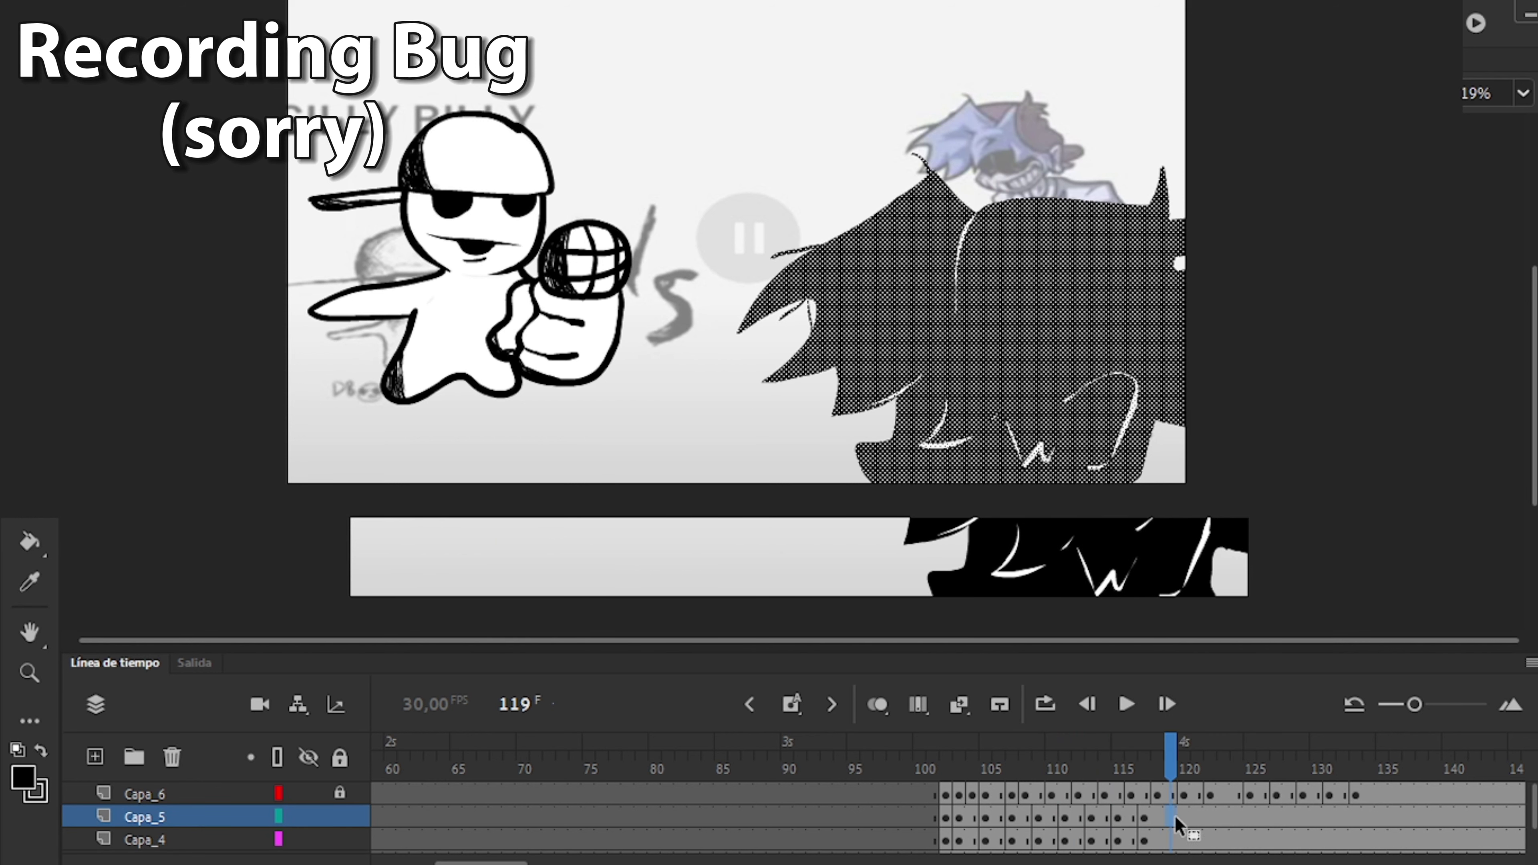
click(1148, 821)
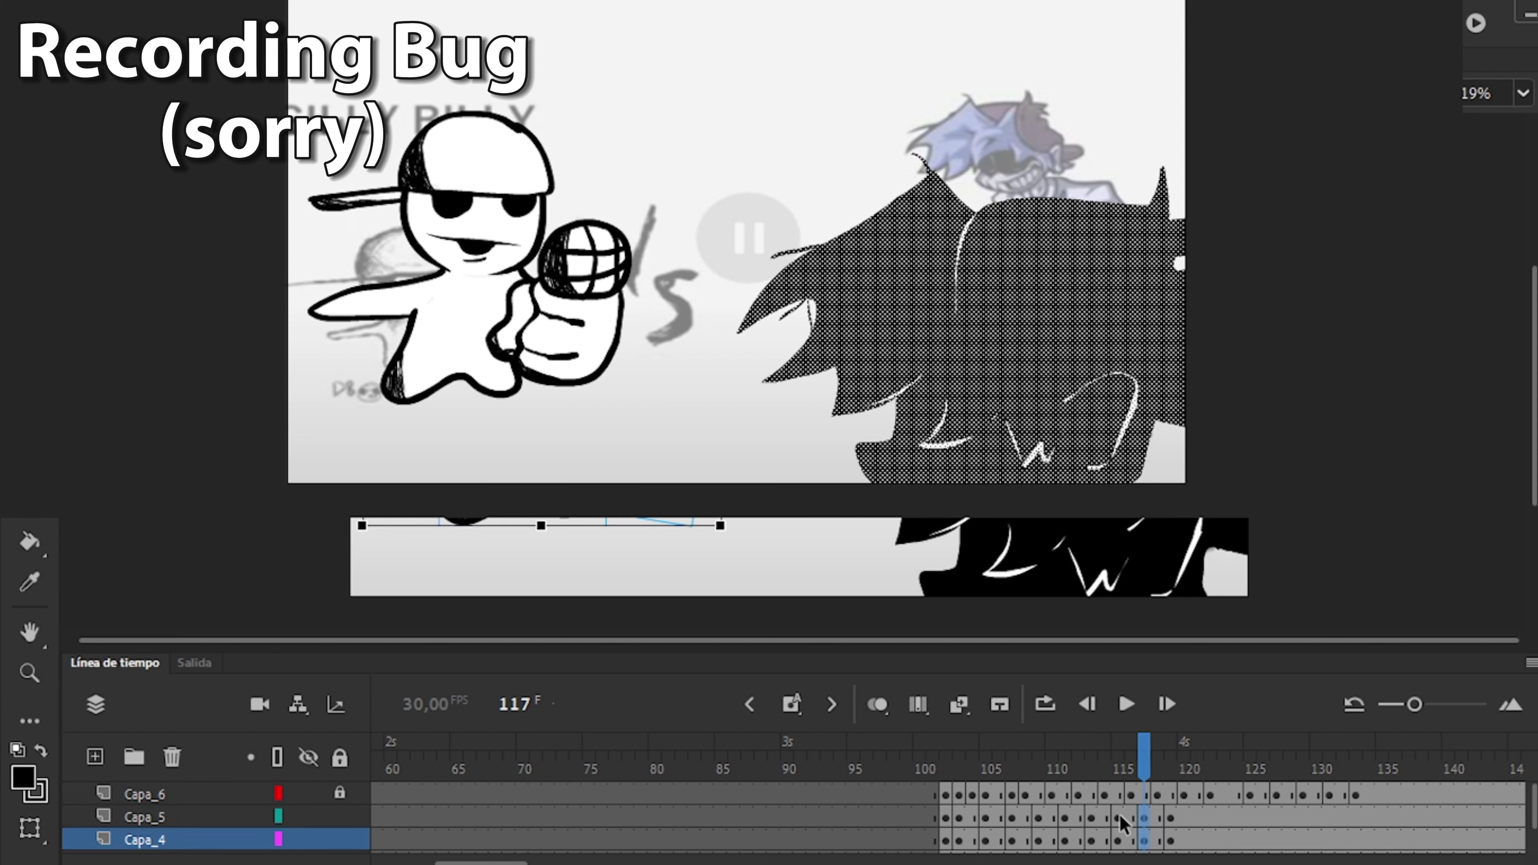
click(1185, 816)
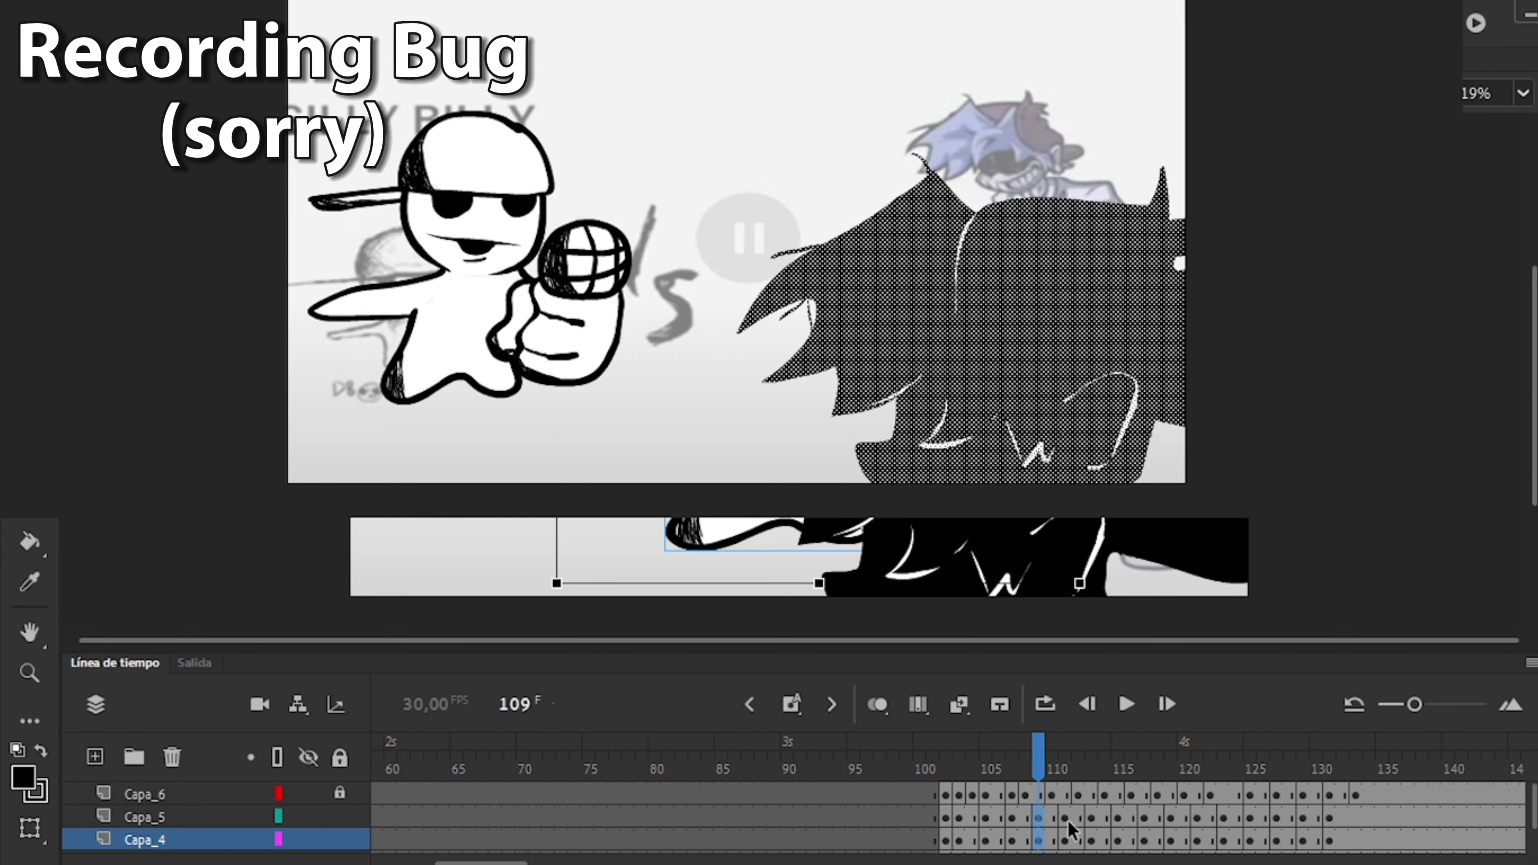
Rework the last keyframes of Capa_5 and Capa_4 to sit at frames 121, 123 and 125 and play the result.
click(1117, 818)
drag(1117, 814, 1196, 800)
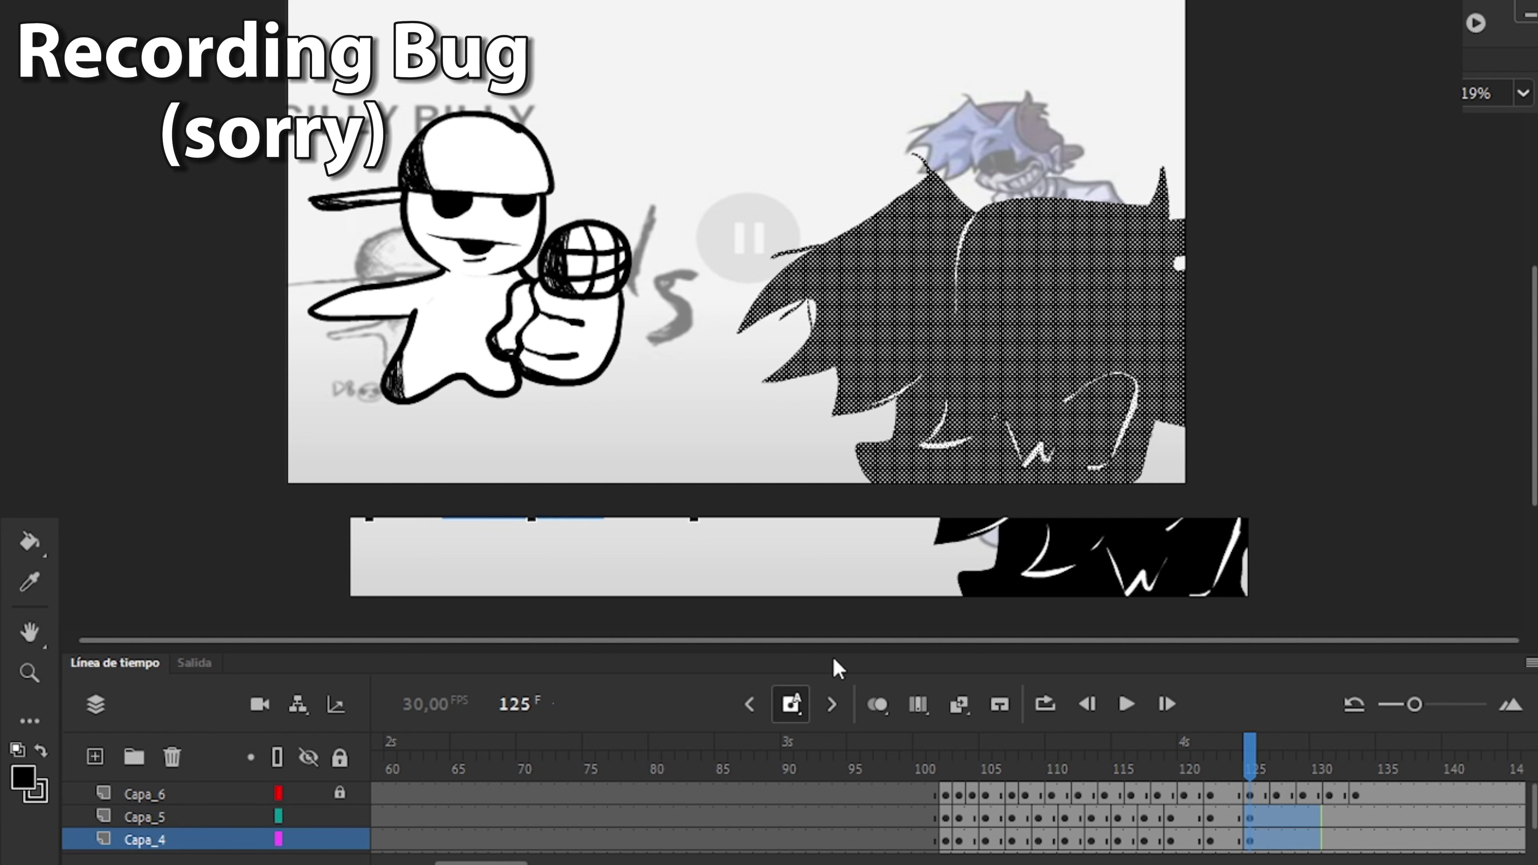
click(1173, 818)
click(1209, 812)
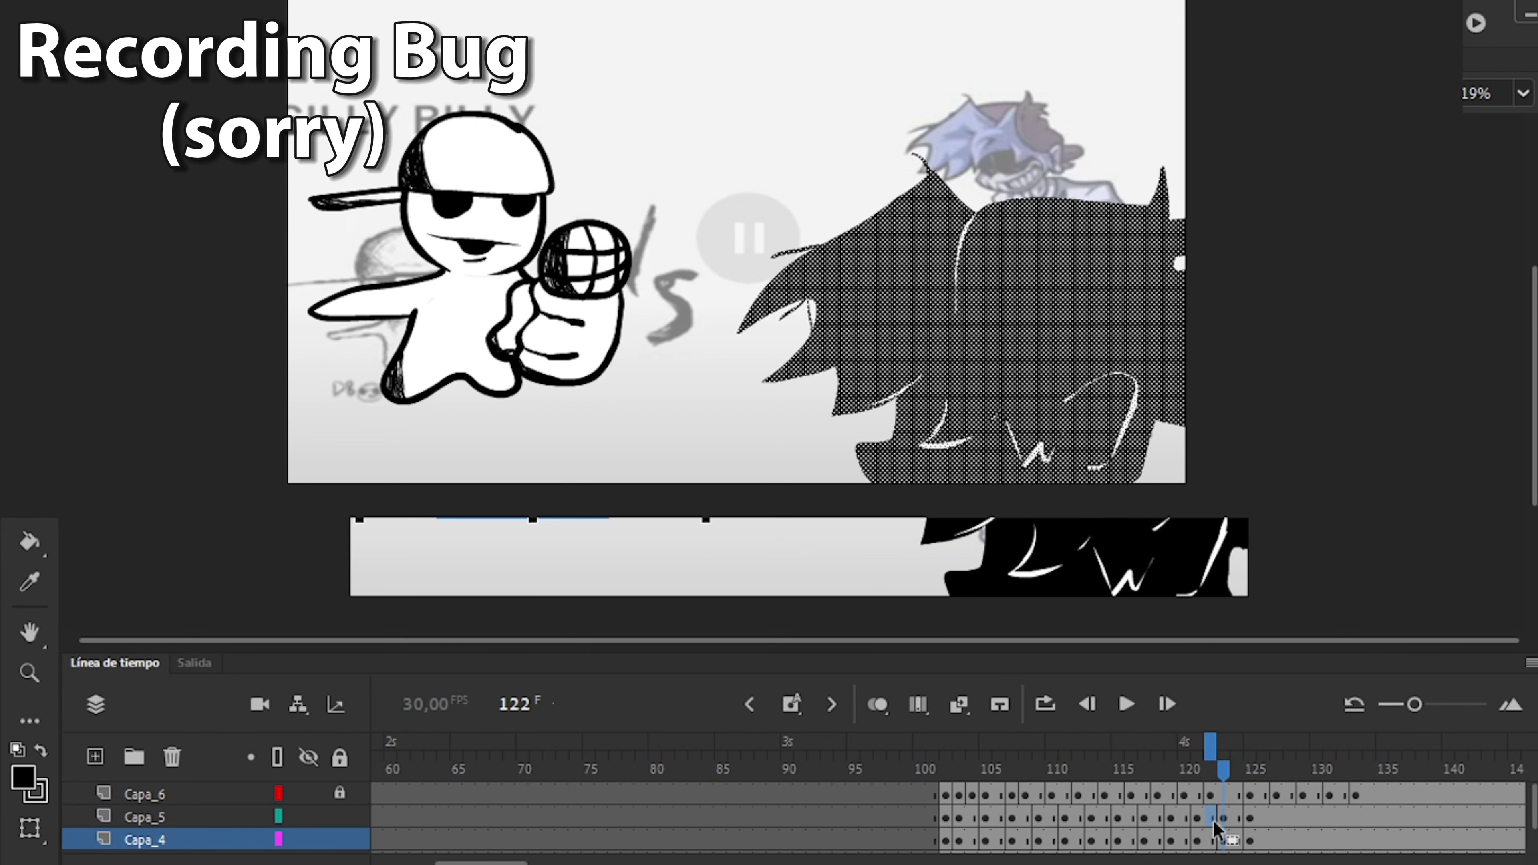
key(Return)
Add a new layer, Capa_7, above Capa_6 with a keyframe at frame 102.
click(947, 779)
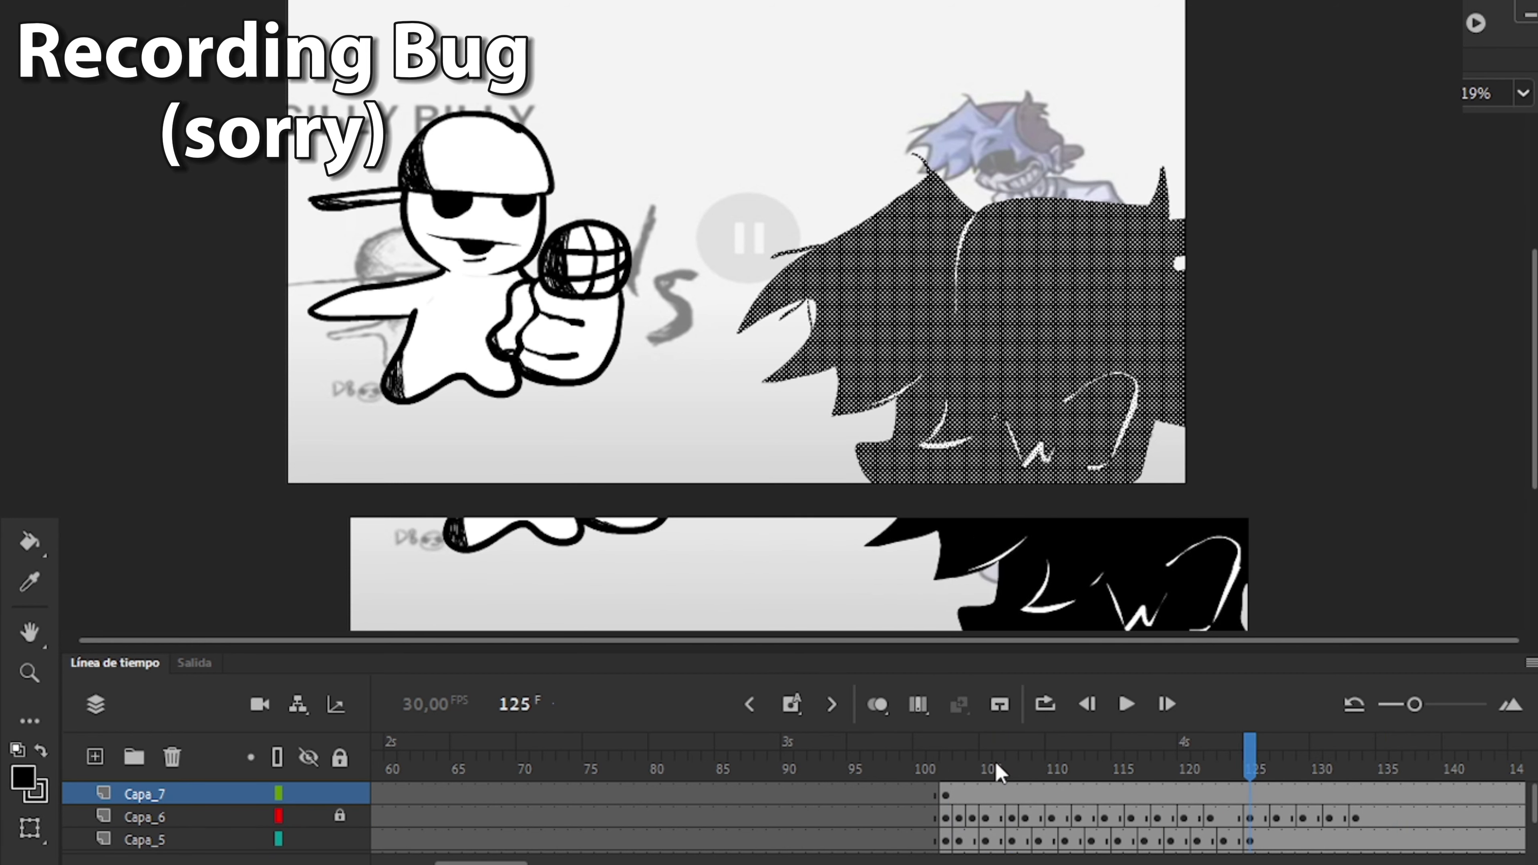
click(1104, 794)
key(F7)
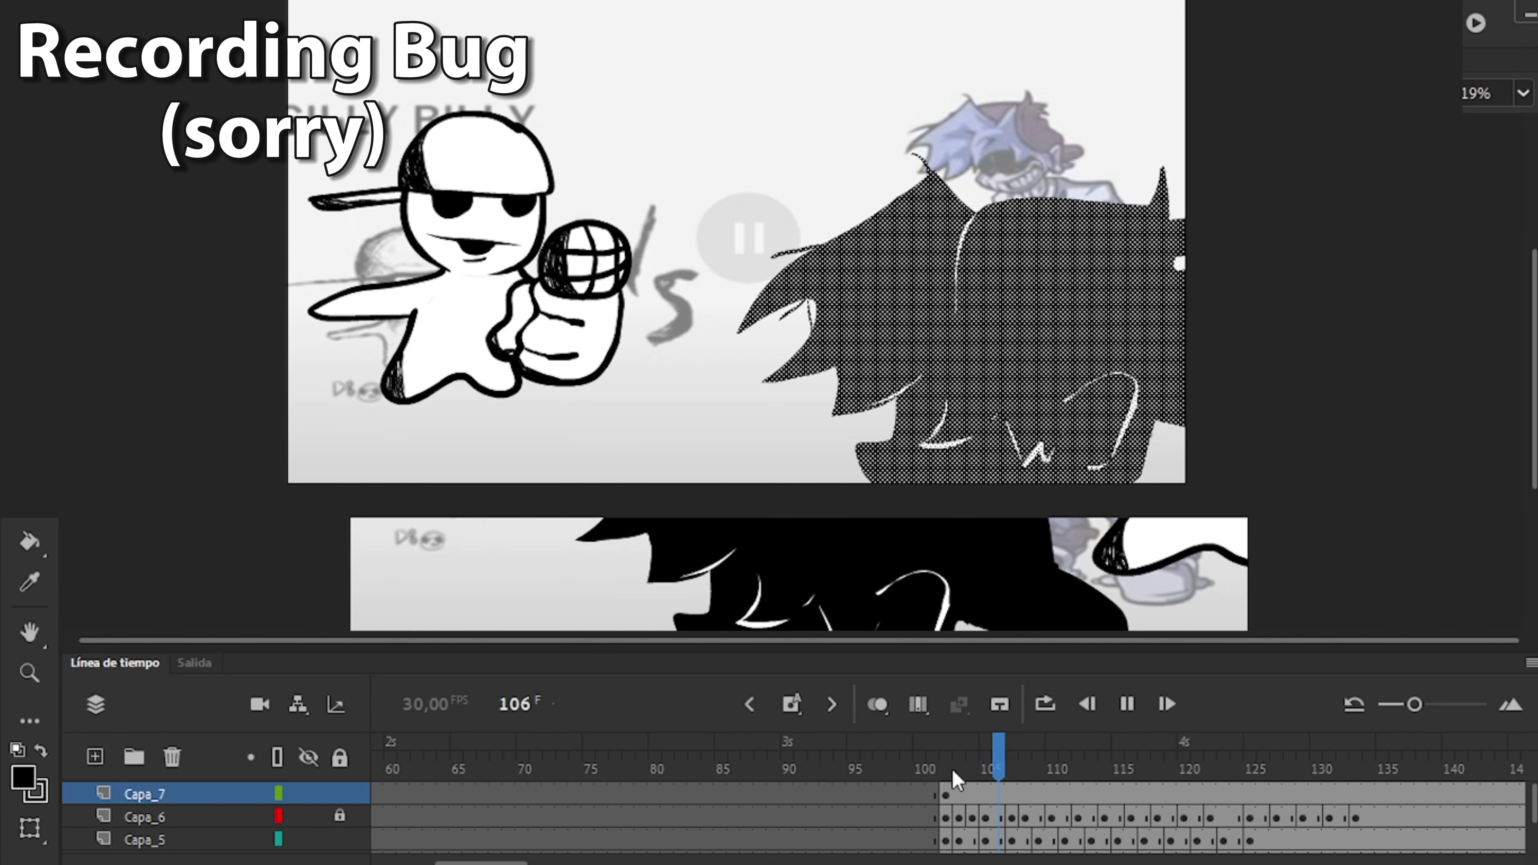
Play the animation and empty the frame 102 keyframes on Capa_5 and Capa_4.
click(1011, 814)
click(936, 760)
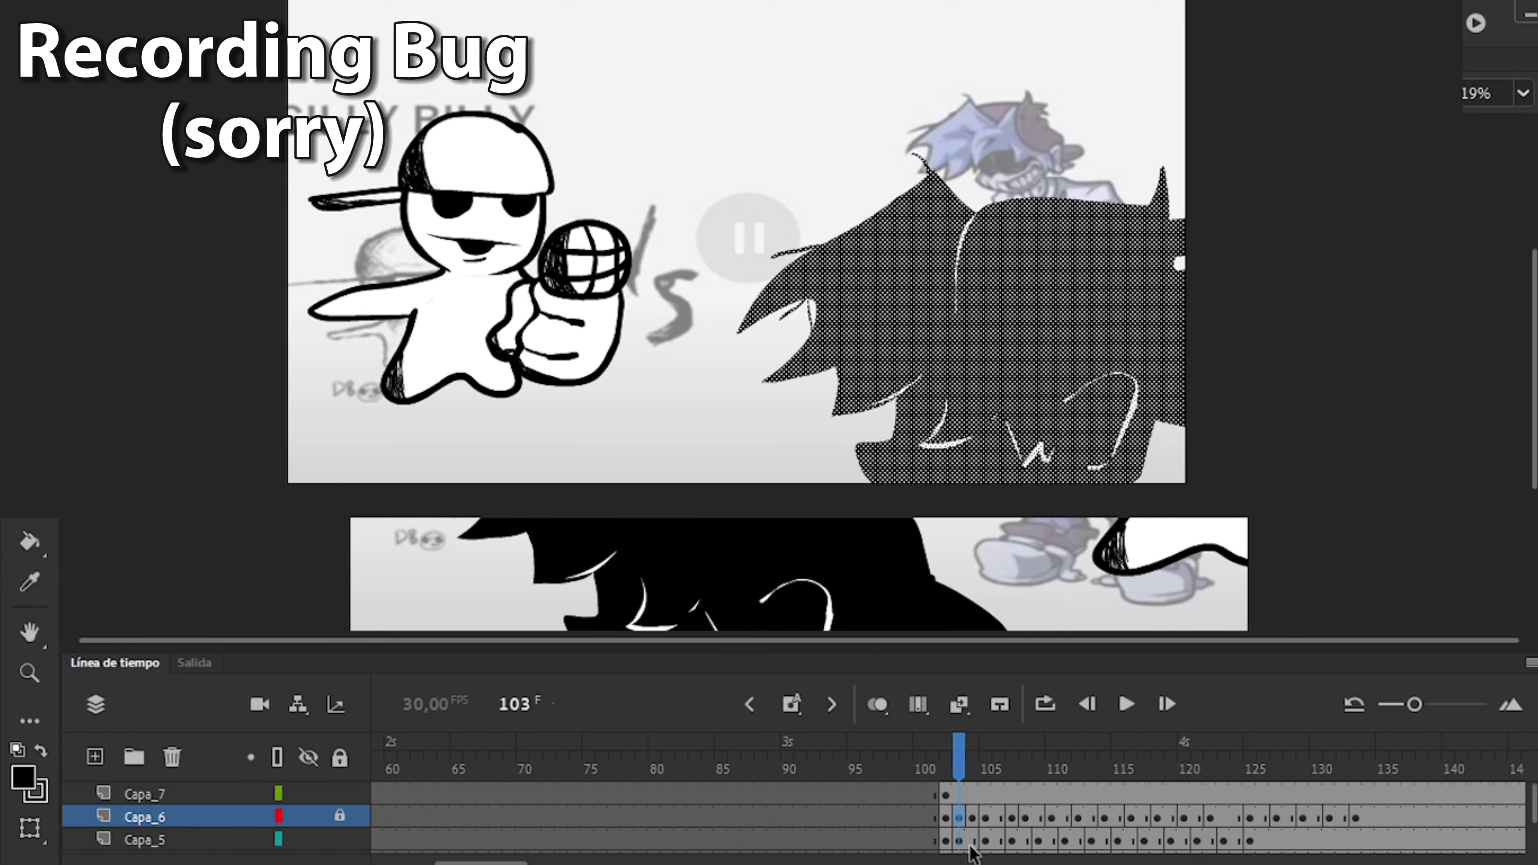
click(951, 818)
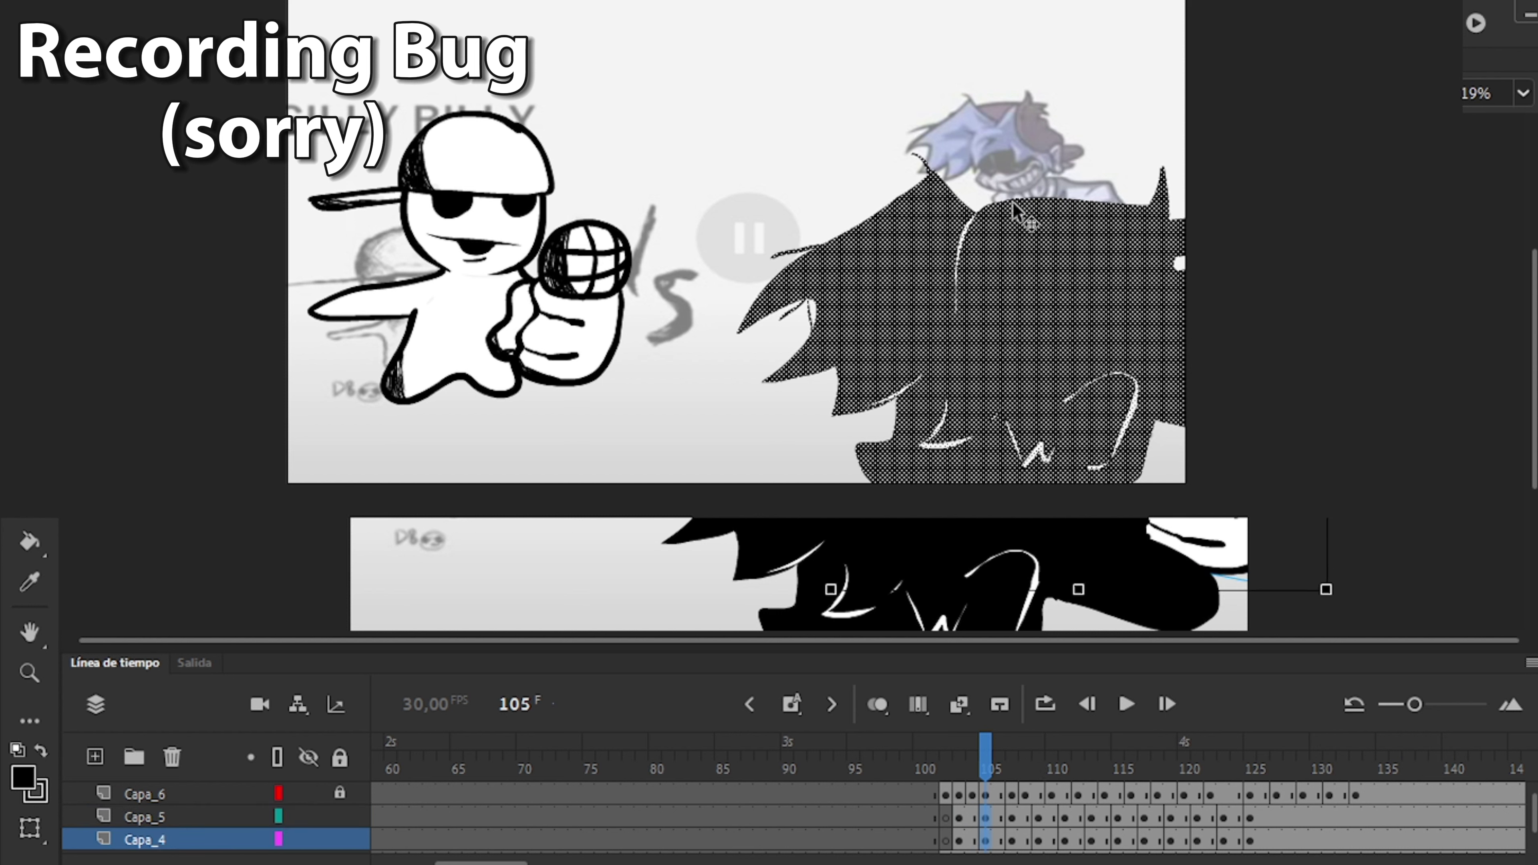
Add in-between keyframes on Capa_5 at frames 118 and 120 and check the motion around them.
click(1012, 758)
drag(1017, 814, 1180, 815)
key(Return)
drag(1184, 758, 1192, 779)
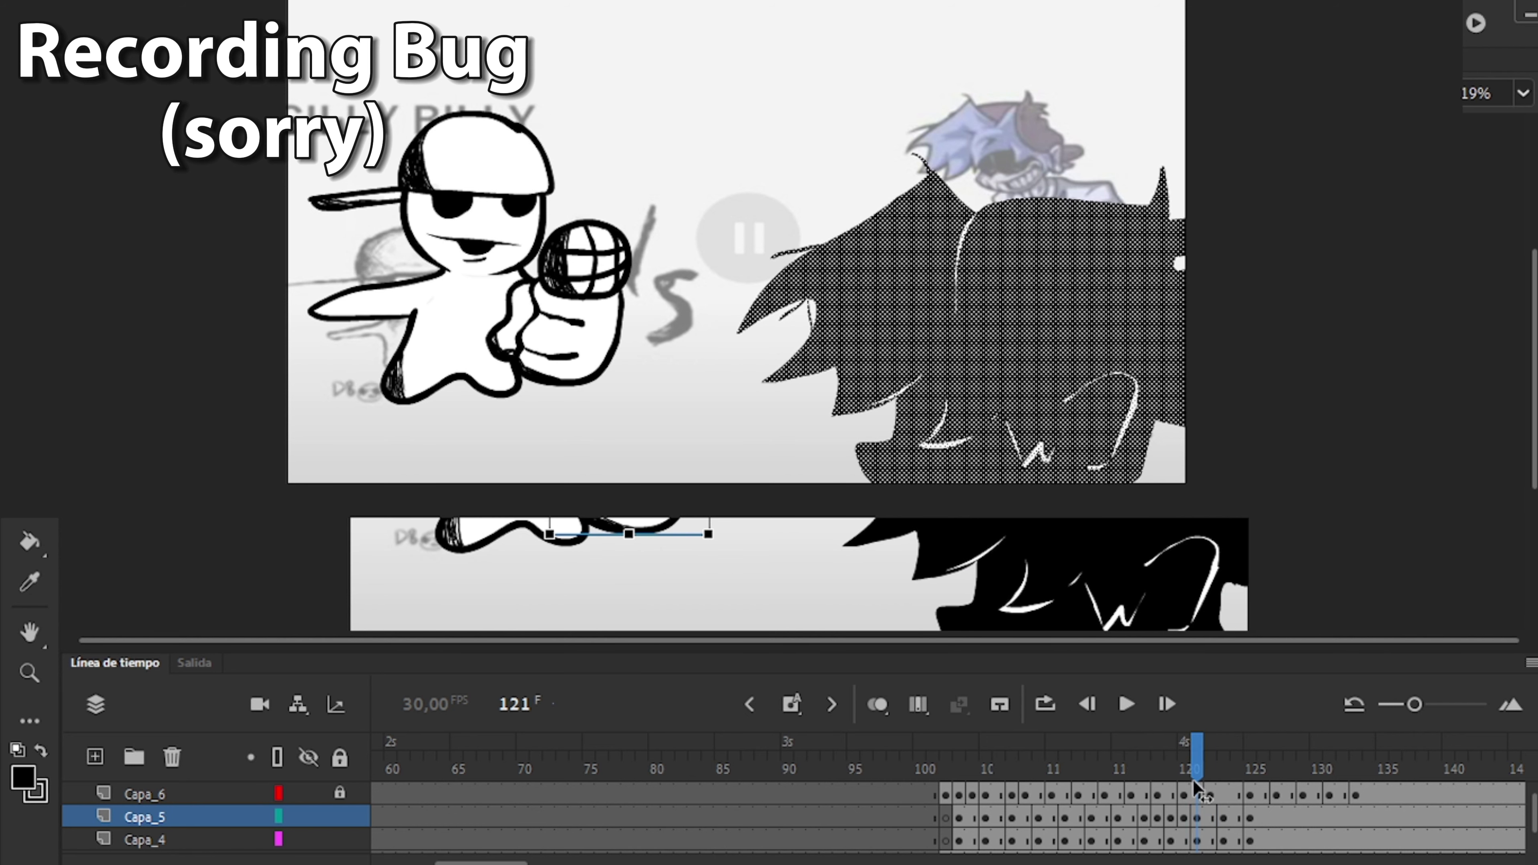
Remove the keyframes after frame 121 on Capa_5 and Capa_4.
scroll(1259, 806, down, 1)
click(1250, 769)
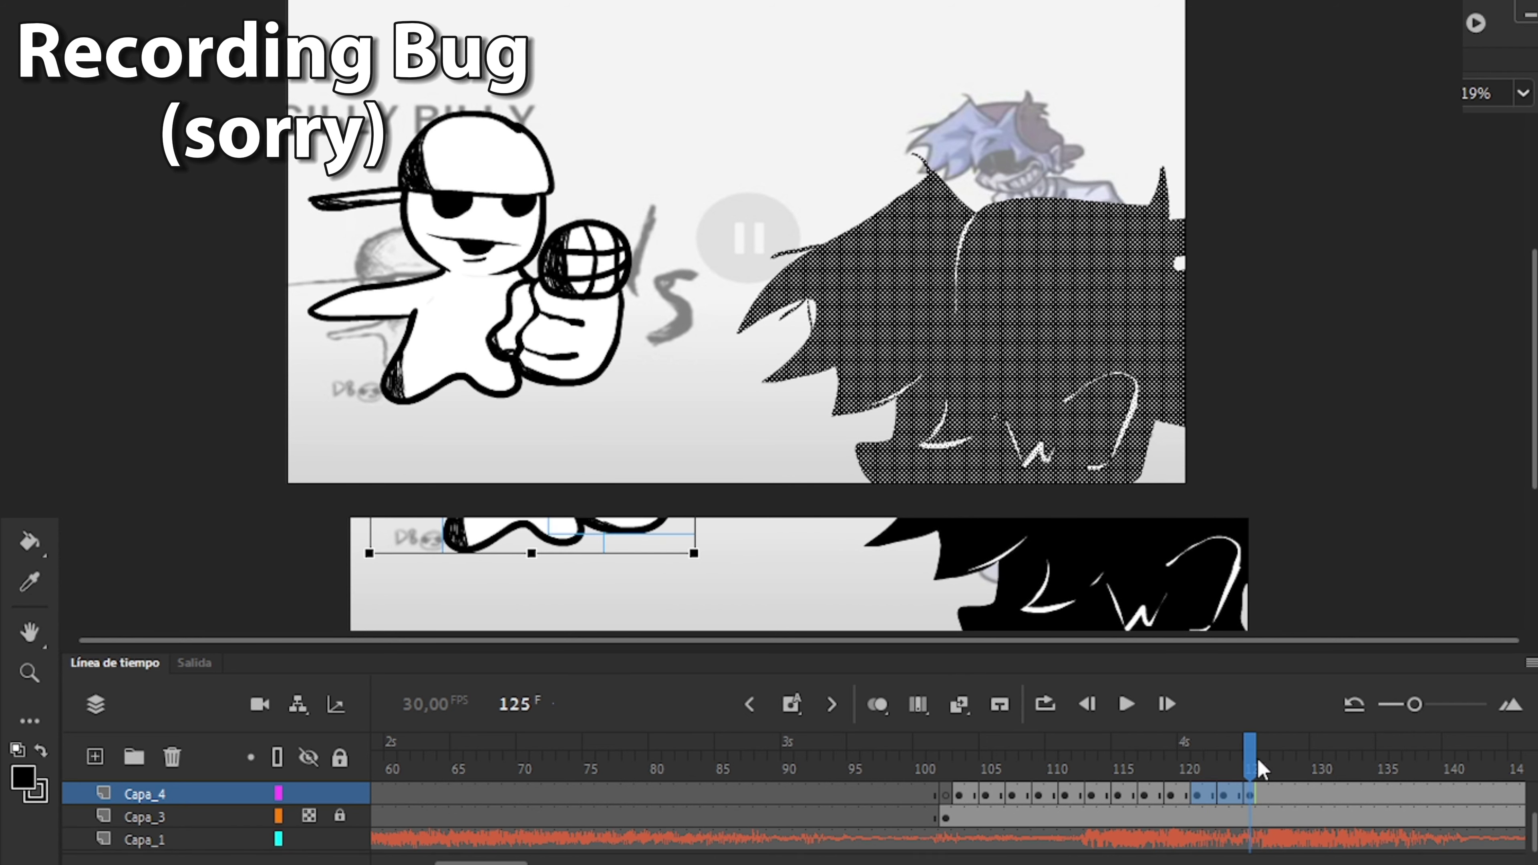
drag(836, 554, 1472, 742)
scroll(1105, 806, up, 1)
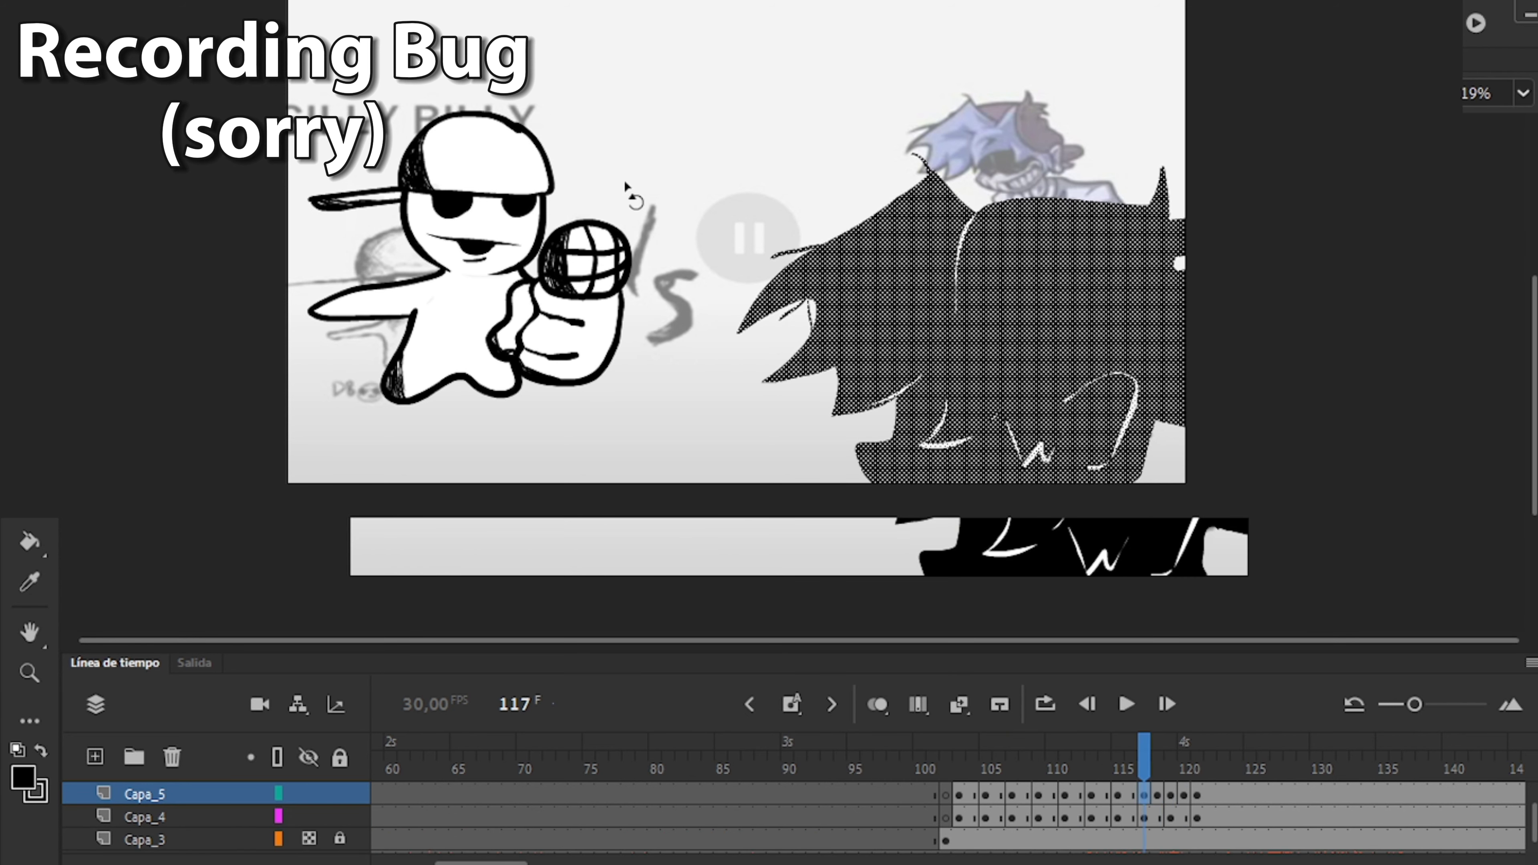
Place a new keyframe at frame 123 on Capa_5.
click(1106, 795)
drag(1105, 733, 1181, 757)
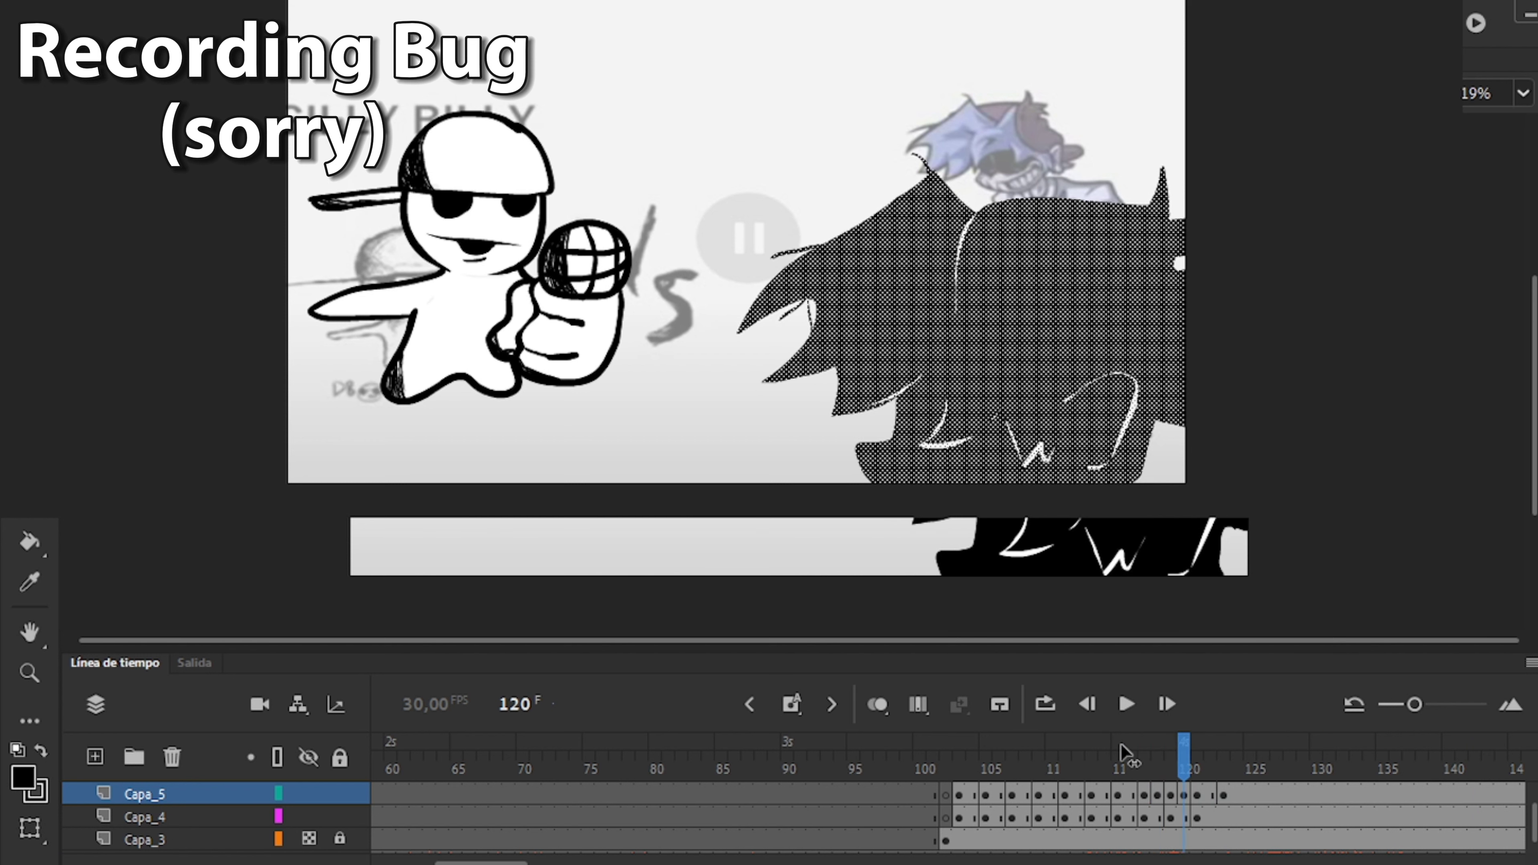
click(1223, 818)
Step backward to frame 103 and forward again to examine the movement frame by frame.
key(comma)
key(comma)
key(comma)
key(comma)
key(comma)
key(comma)
key(comma)
key(comma)
key(comma)
key(comma)
key(comma)
key(comma)
key(comma)
key(comma)
key(comma)
key(comma)
key(comma)
key(comma)
key(comma)
key(comma)
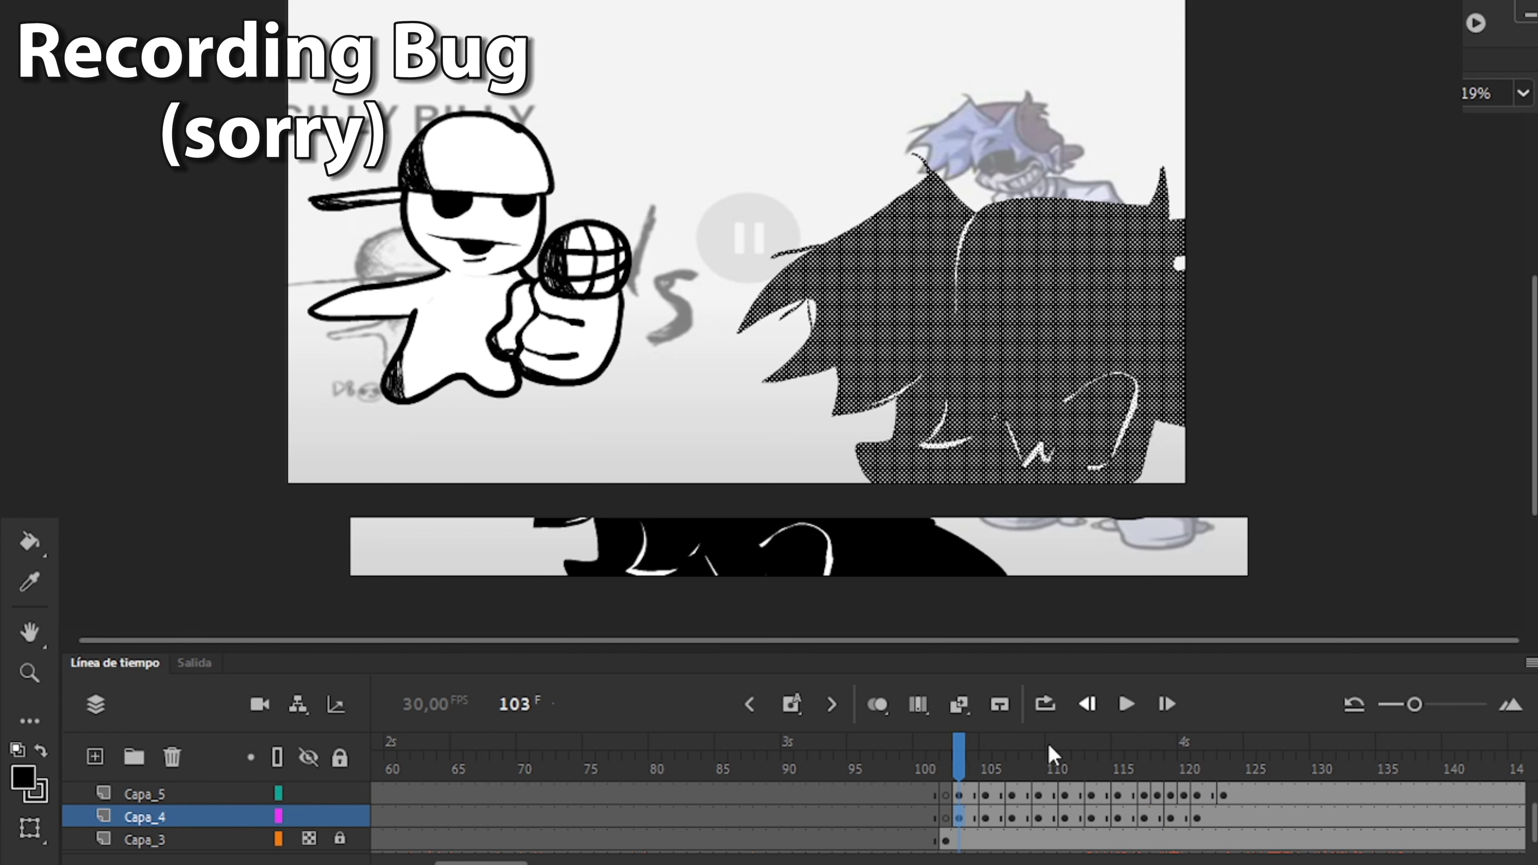
key(period)
key(period)
key(period)
key(period)
key(period)
key(period)
key(period)
key(period)
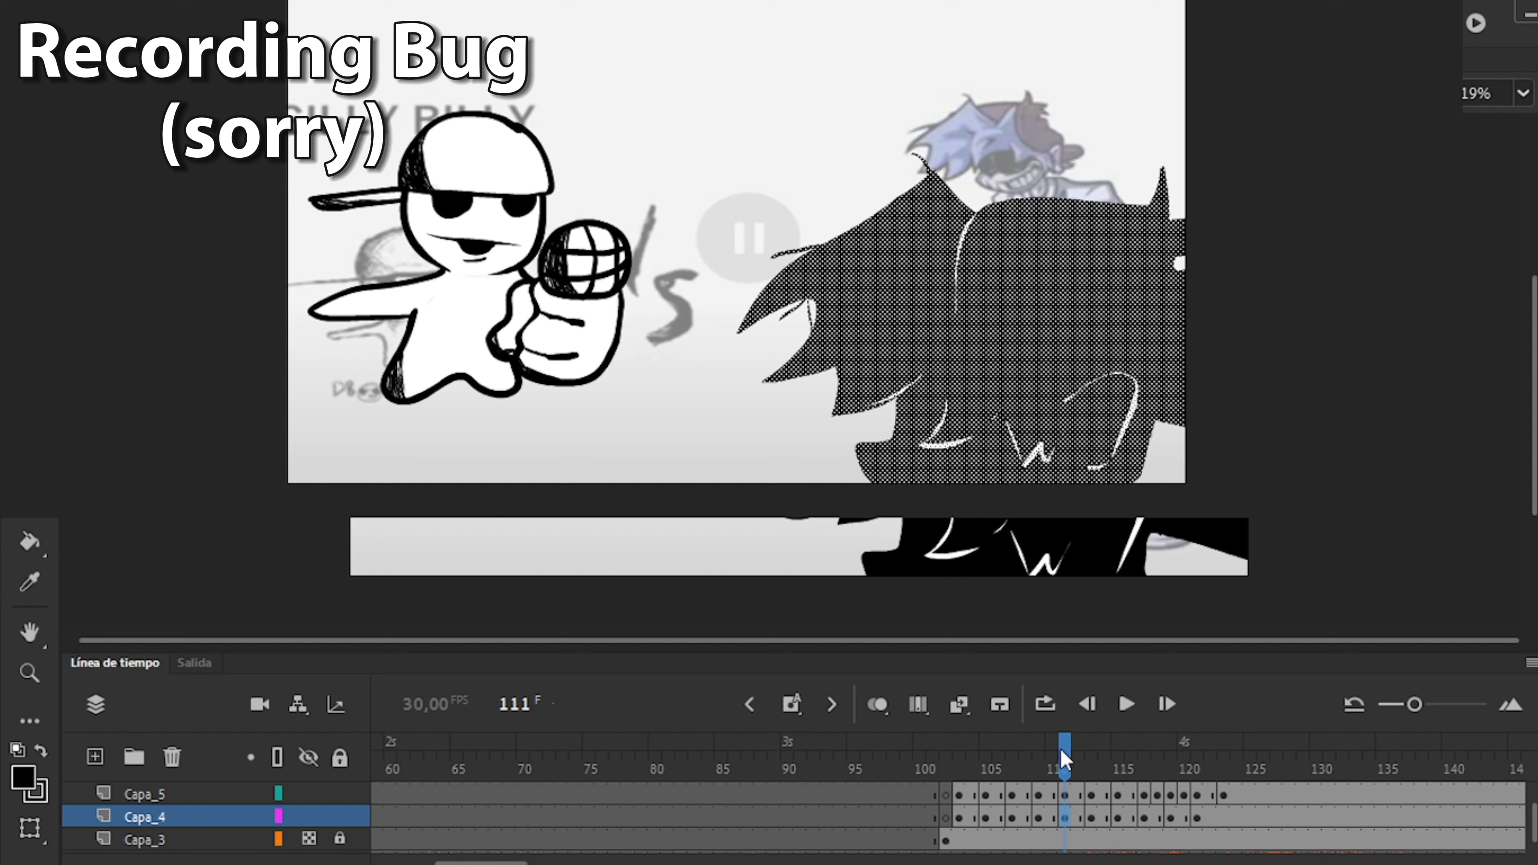
key(period)
key(period)
key(period)
key(period)
key(period)
key(period)
key(period)
key(period)
key(period)
key(period)
key(period)
key(period)
key(period)
key(period)
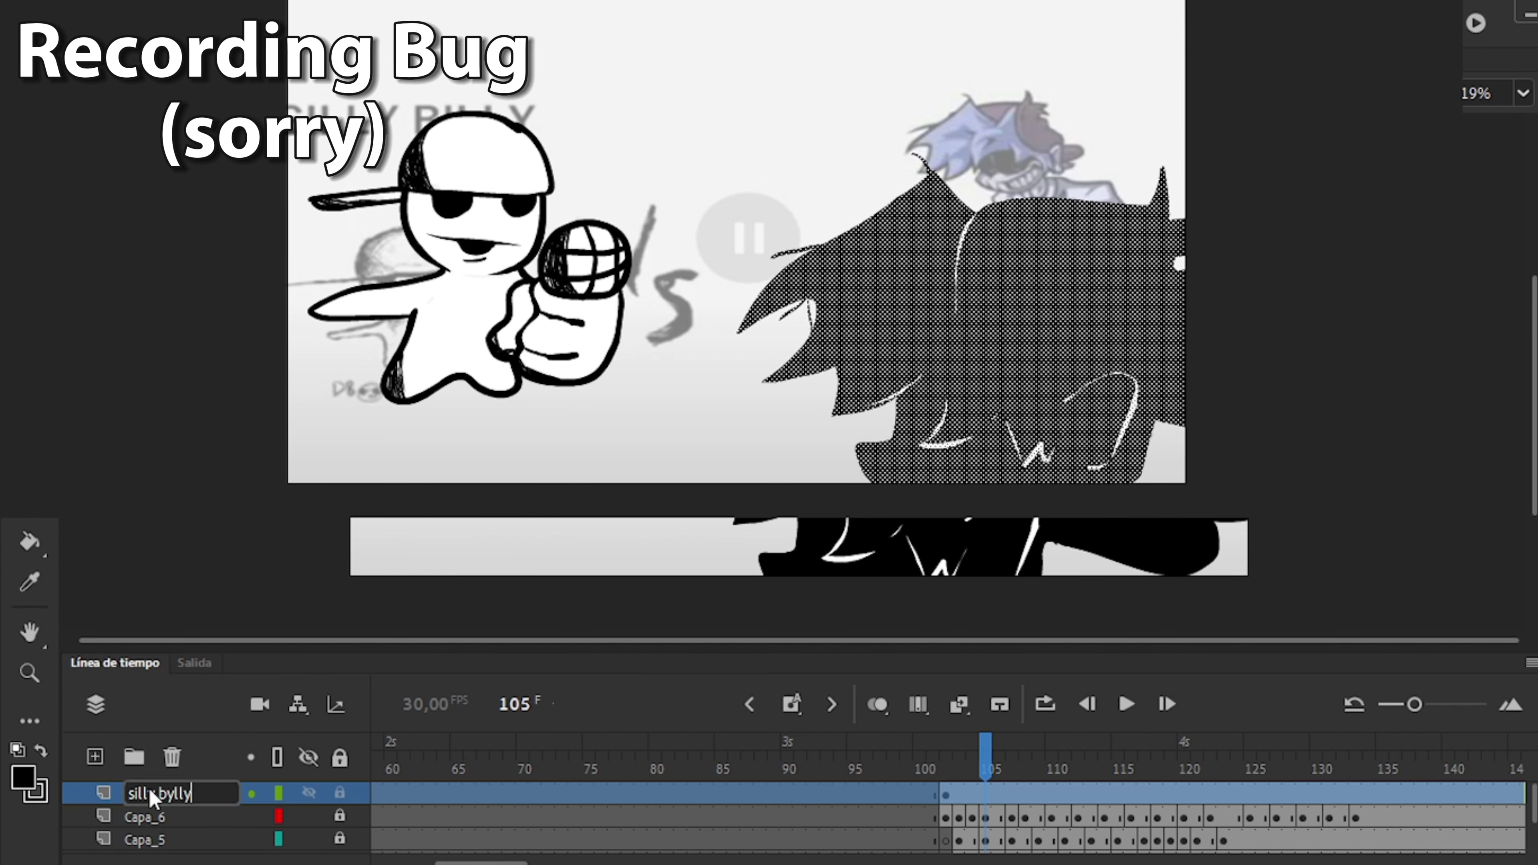
Rename Capa_7 as silly_bylly and insert keyframes on it at frames 103, 105, 107 and 114.
drag(1018, 749, 945, 749)
click(941, 789)
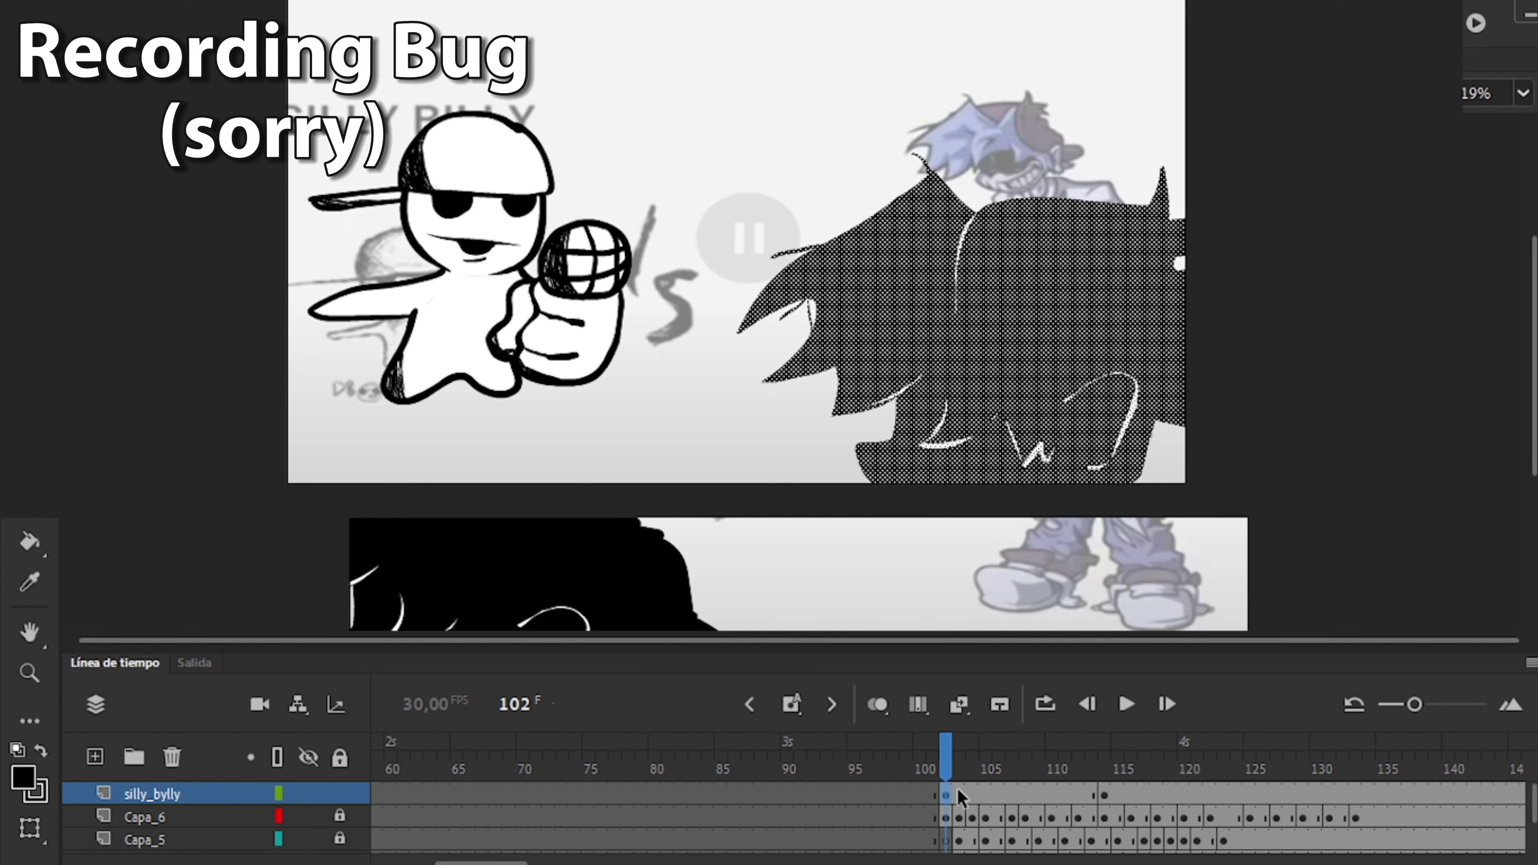
key(period)
key(F6)
key(period)
key(period)
key(F6)
key(period)
key(period)
key(F6)
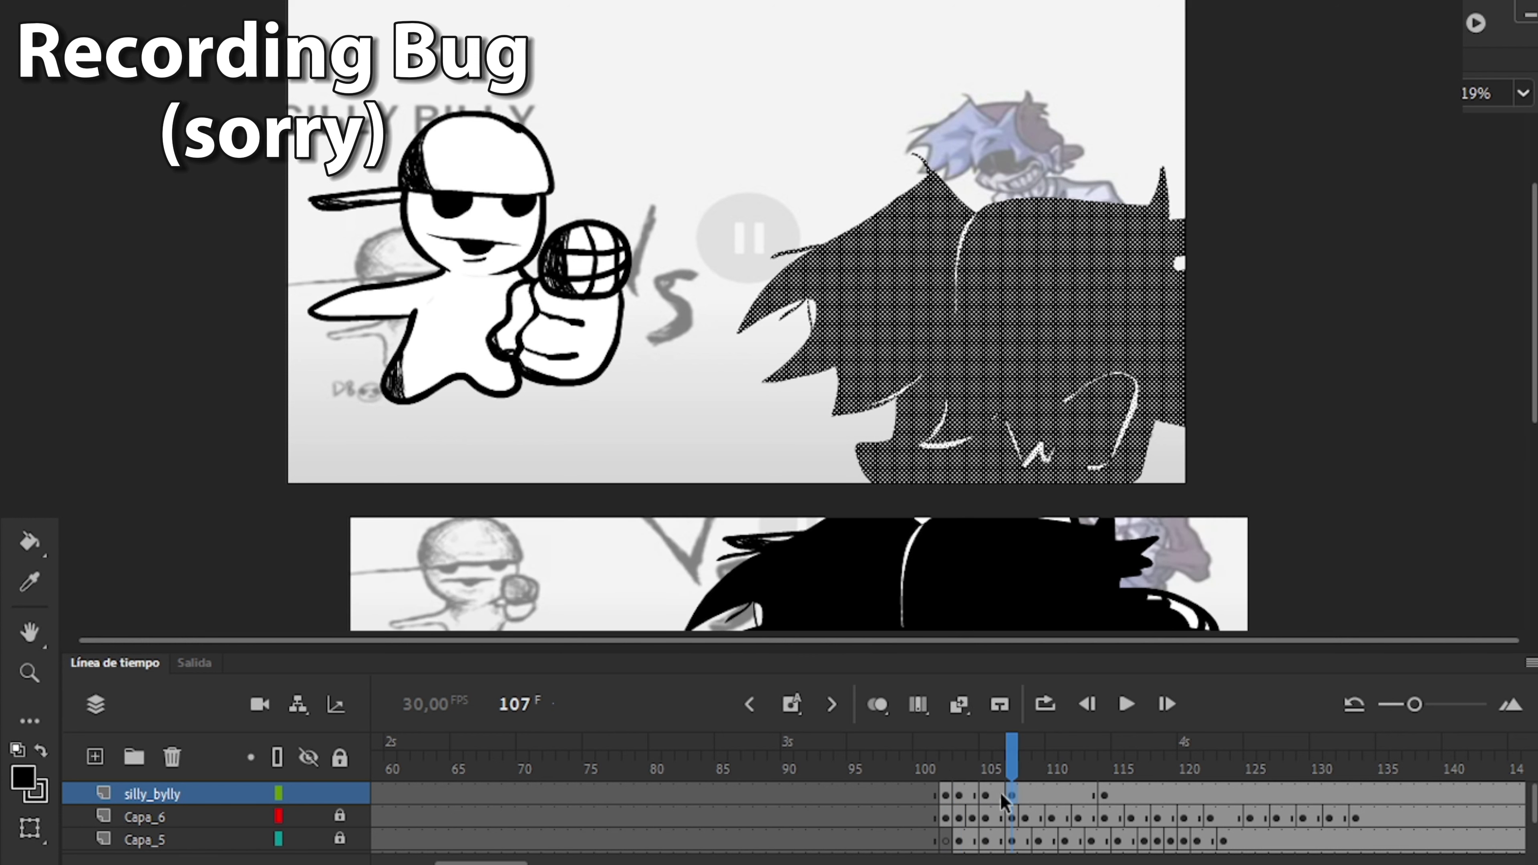
Insert keyframes on silly_bylly at frames 109, 111 and 113.
key(period)
key(period)
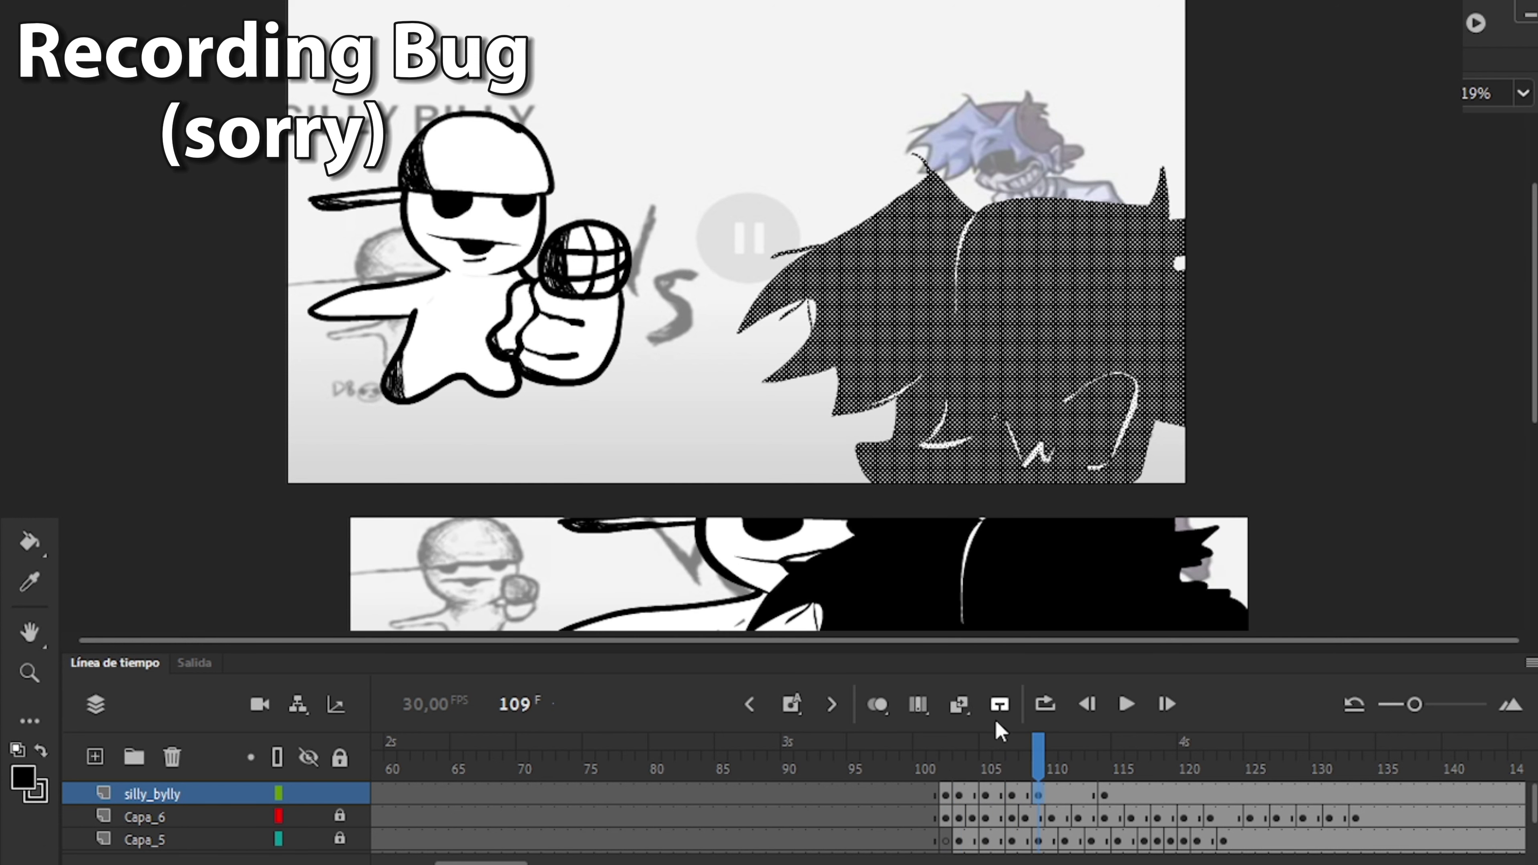
key(period)
key(period)
key(F6)
key(period)
key(period)
key(F6)
key(period)
key(period)
key(period)
key(comma)
key(comma)
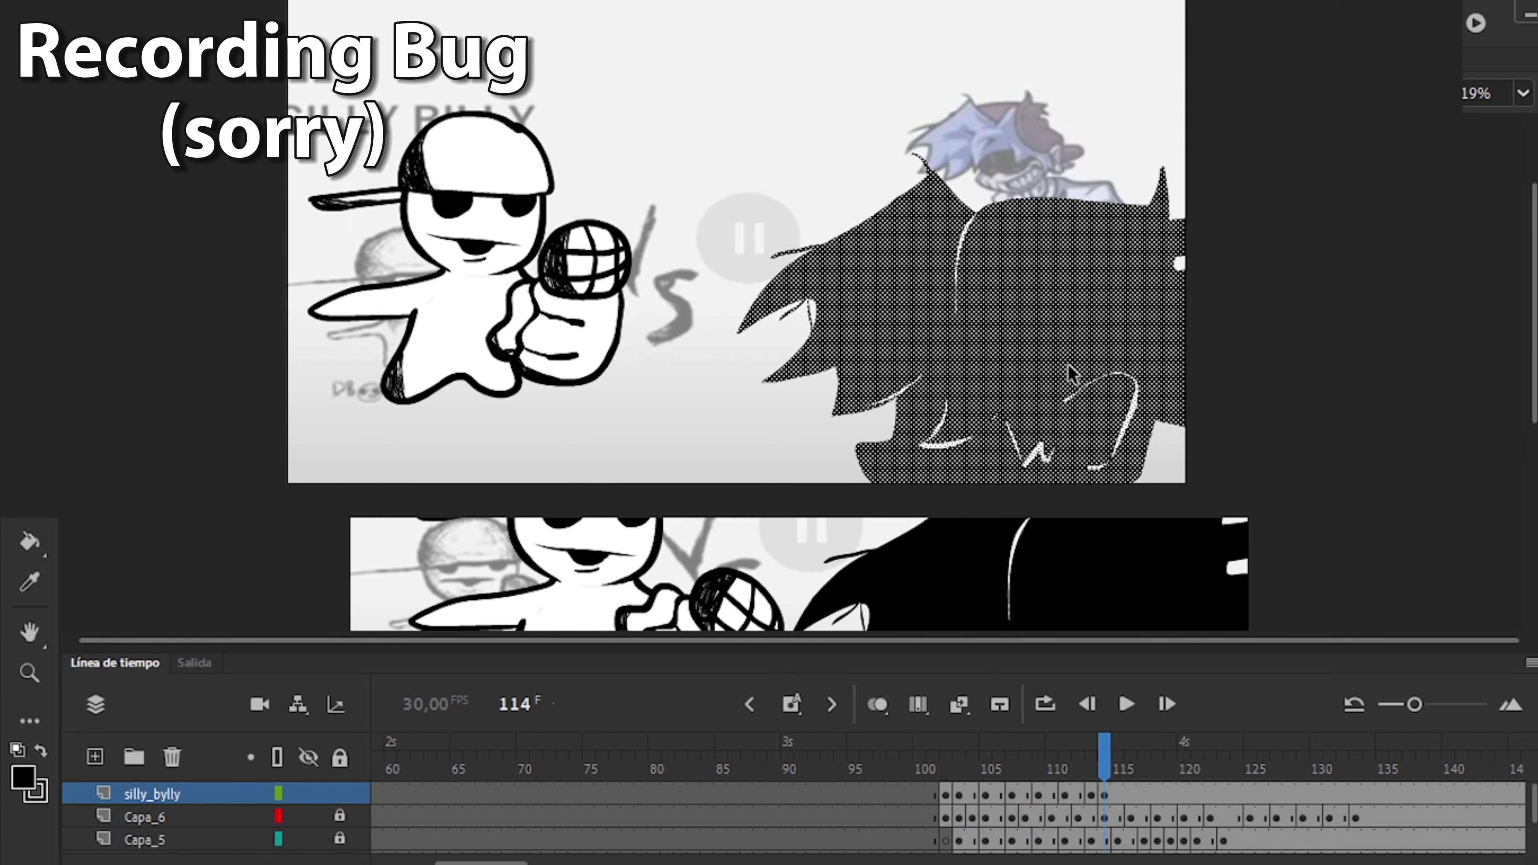
Continue the silly_bylly keyframes at frames 115, 117, 119, 121 and 123.
key(period)
key(F6)
key(comma)
key(period)
key(period)
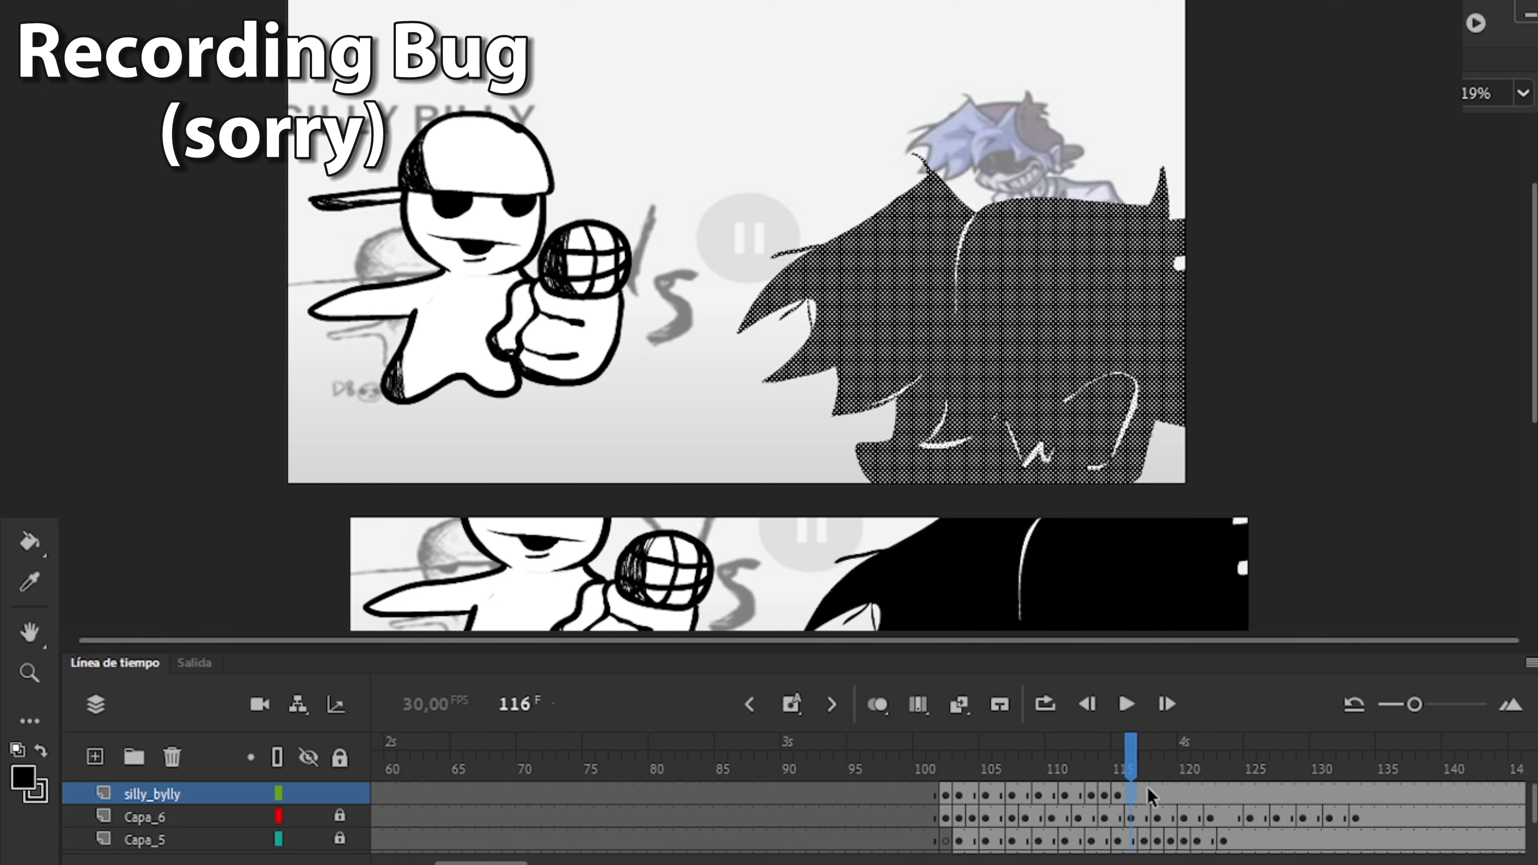
key(period)
key(F6)
key(period)
key(period)
key(F6)
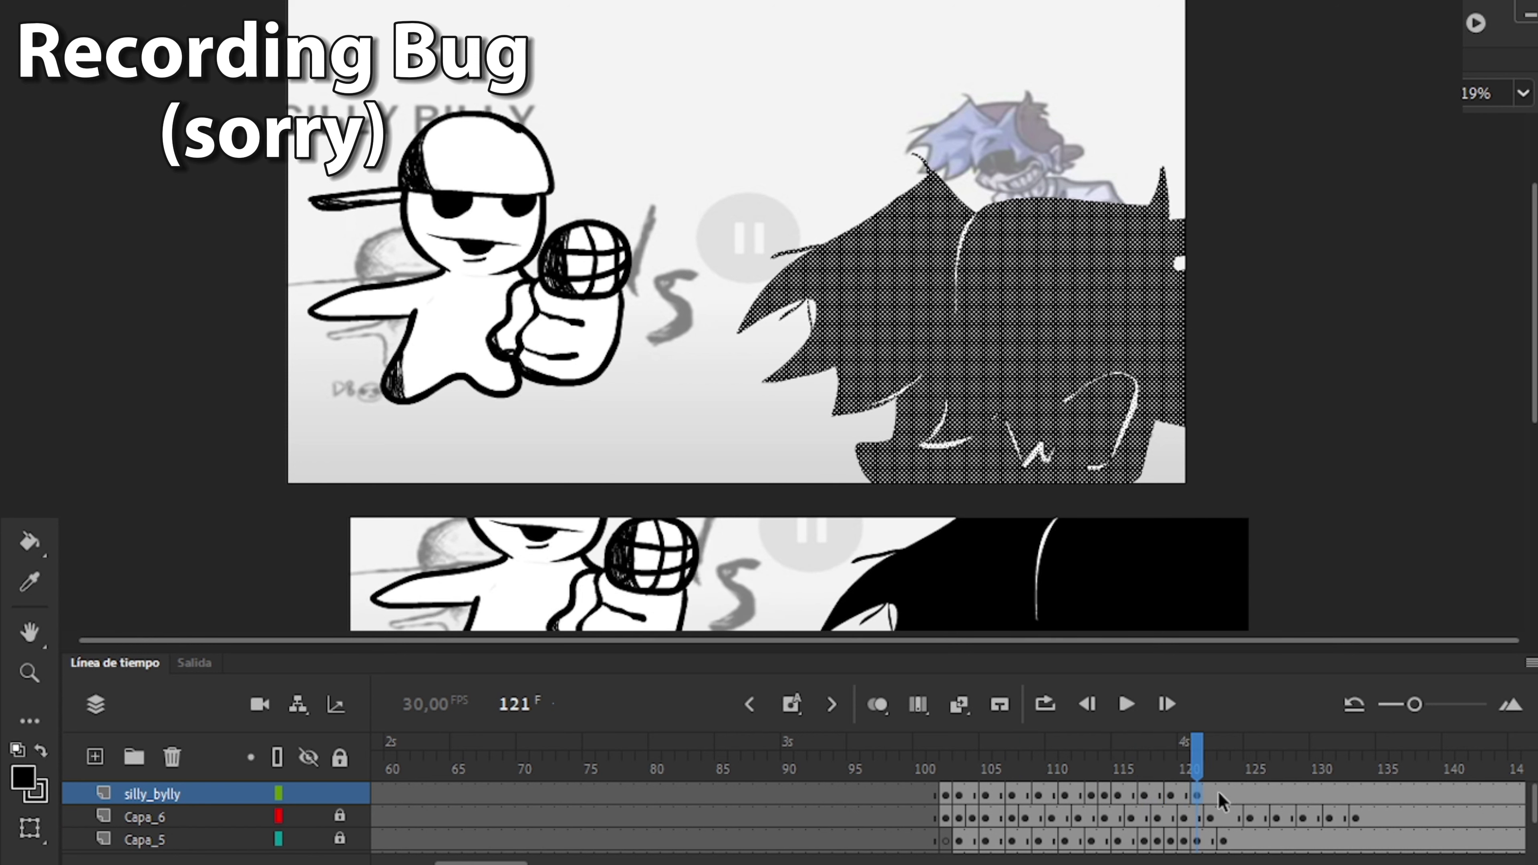
key(period)
key(period)
key(F6)
Step through, scrub and play the silly_bylly frames to review the combined motion of the layers.
key(comma)
key(comma)
key(comma)
key(comma)
key(comma)
key(comma)
key(comma)
key(comma)
key(comma)
key(comma)
key(period)
key(period)
key(period)
key(period)
key(period)
key(period)
key(period)
key(period)
key(period)
key(period)
key(period)
key(period)
key(period)
key(period)
key(period)
key(period)
key(period)
key(period)
drag(932, 764, 1012, 768)
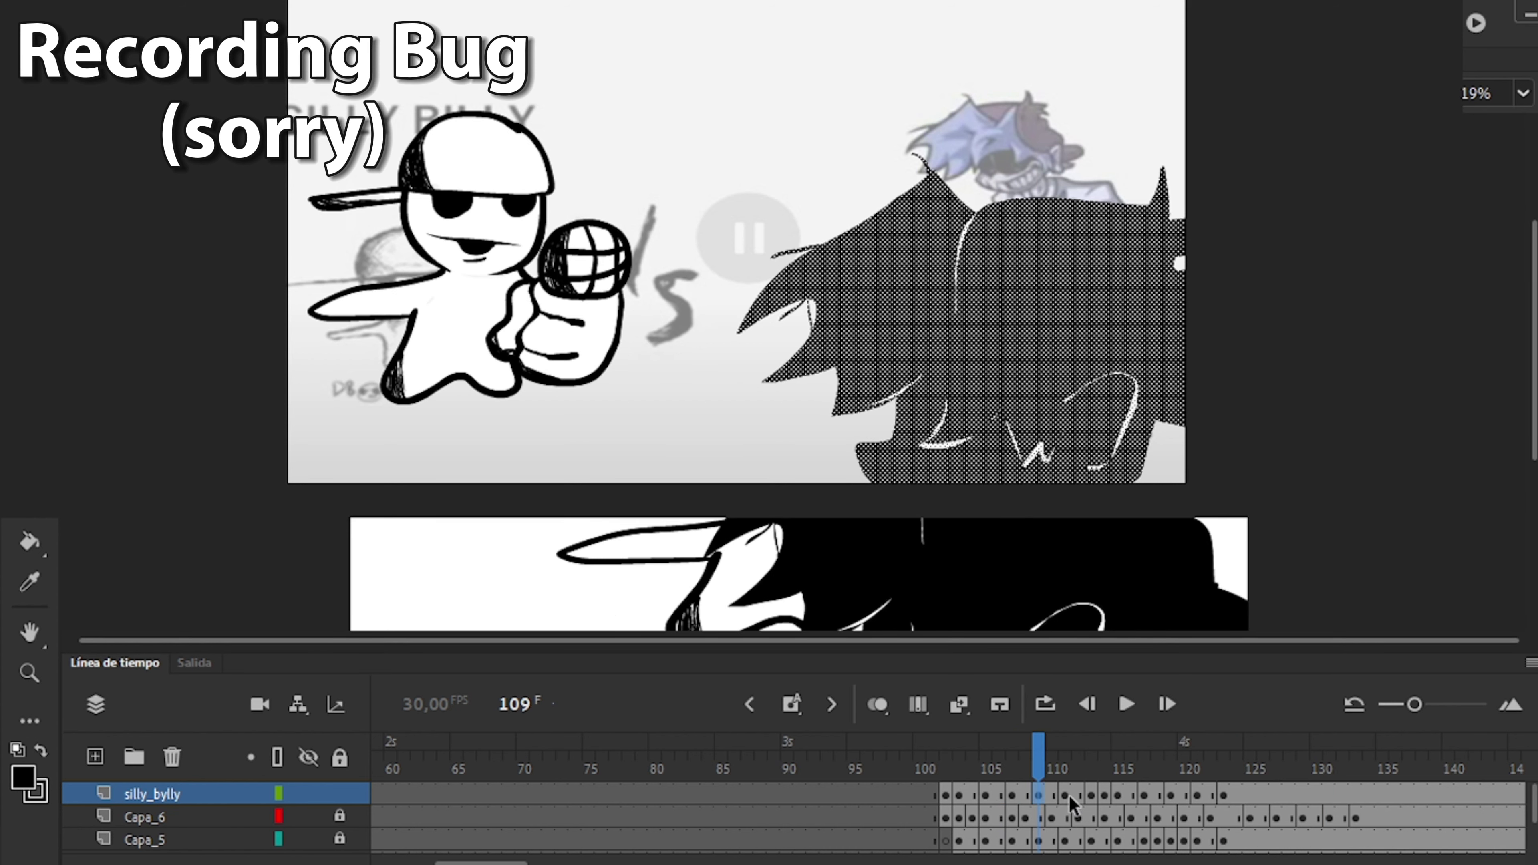
key(Return)
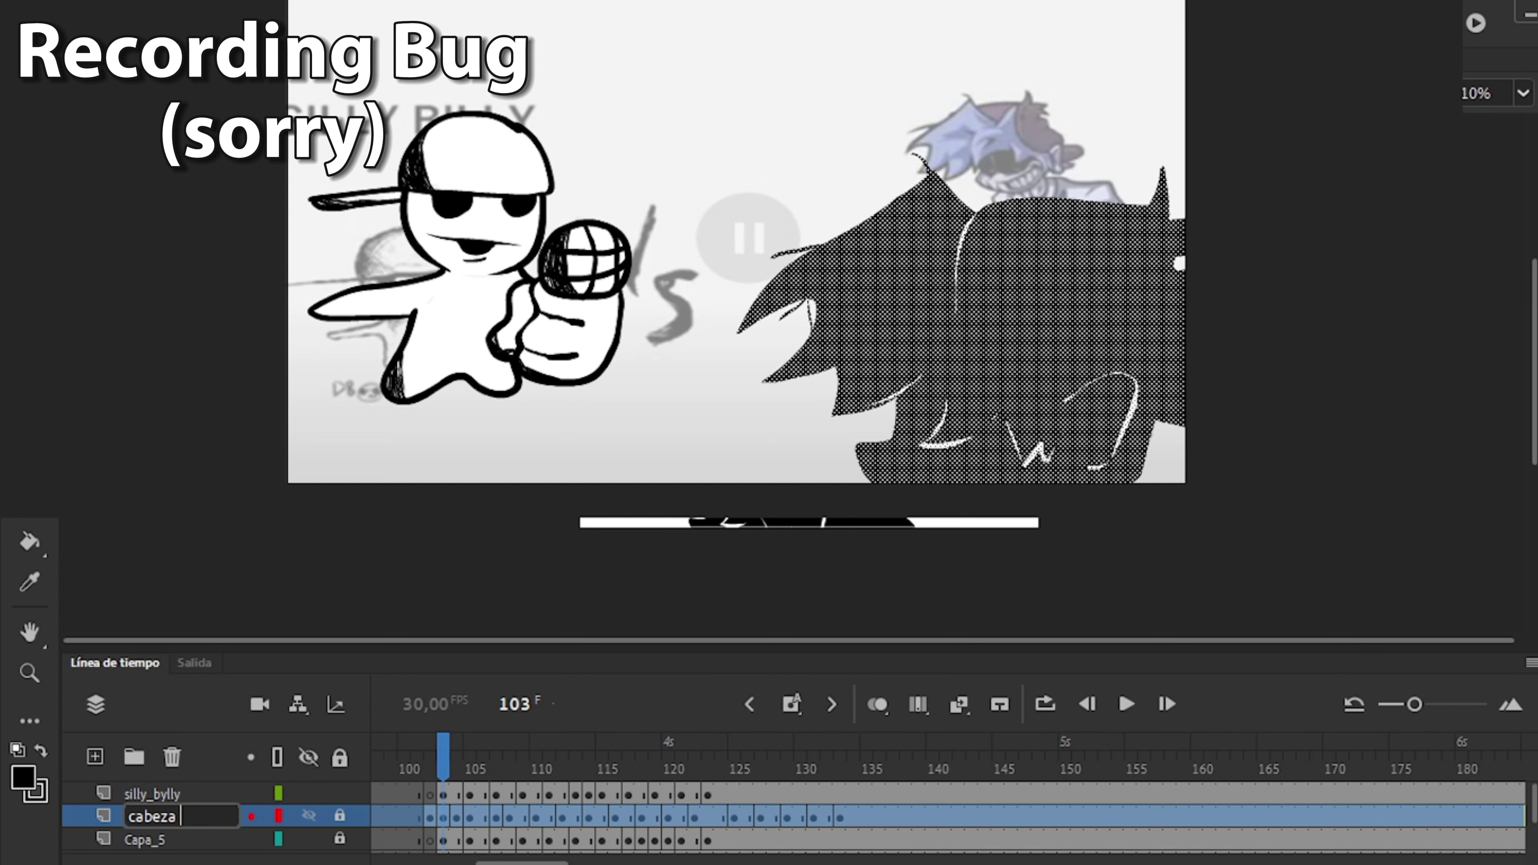
Rename Capa_6, Capa_5 and Capa_4 as cabeza_billy, mano_silly and cuerpo_silly.
click(185, 840)
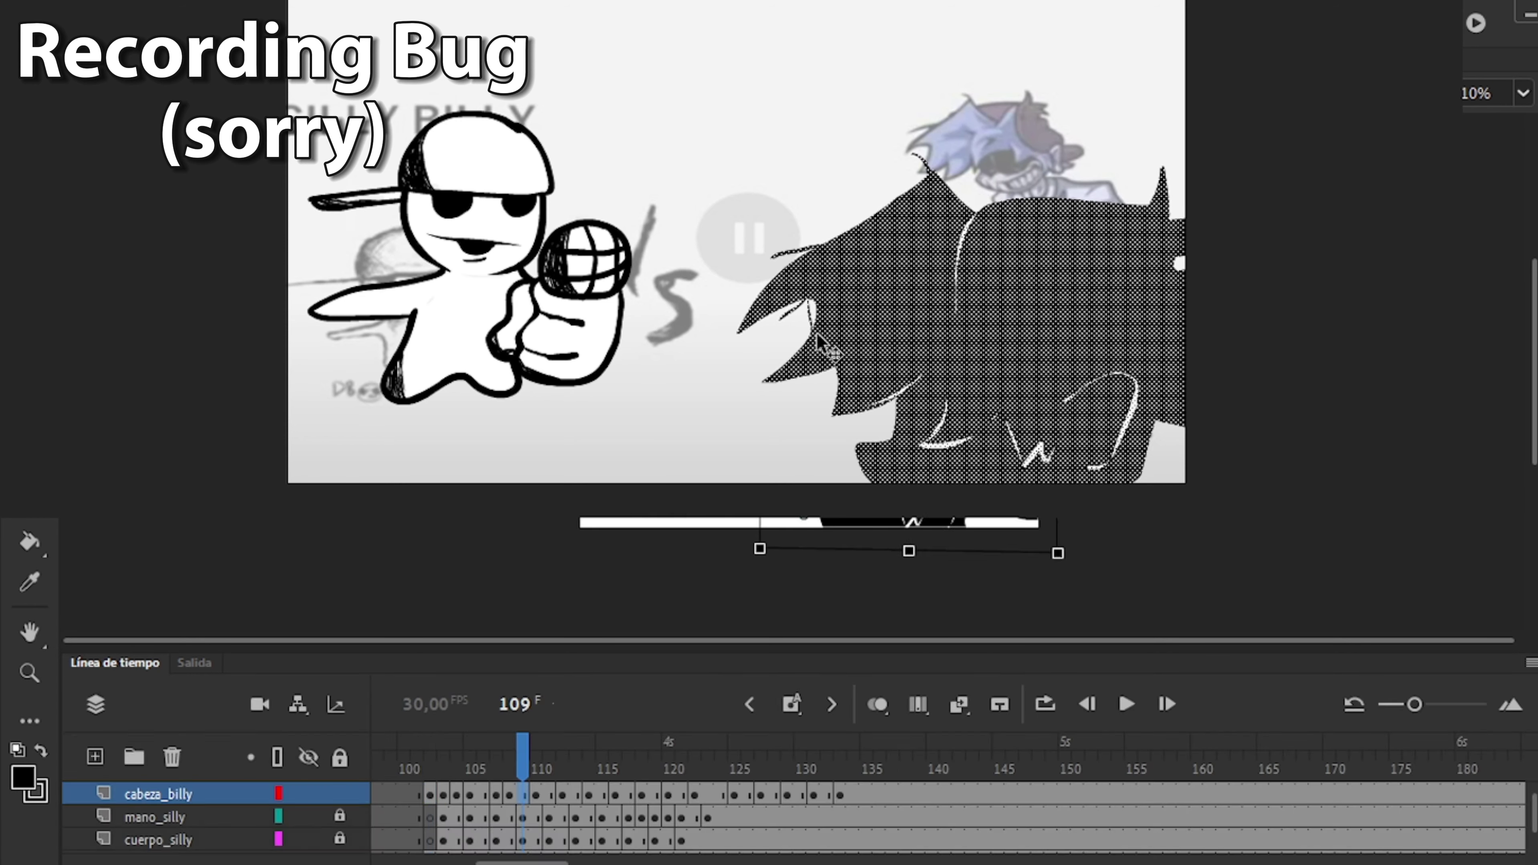
key(Return)
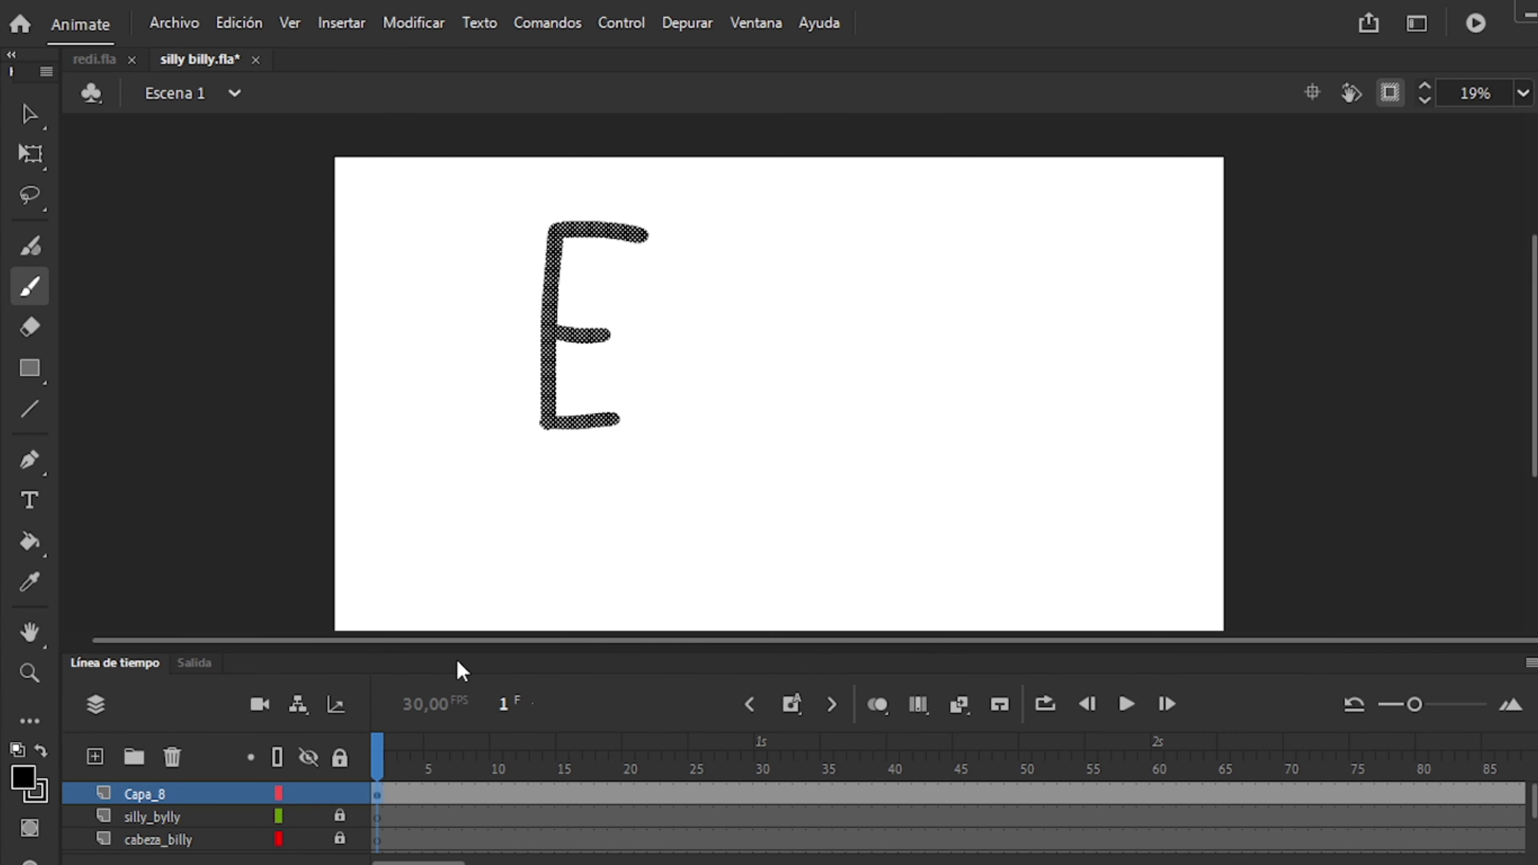
Brush the black title lettering on Capa_8, with EPIC on the first line and RAP BATTLE below it.
mouse_move(666, 397)
mouse_down()
mouse_move(742, 254)
mouse_move(685, 312)
mouse_up()
drag(783, 230, 781, 418)
drag(888, 238, 908, 387)
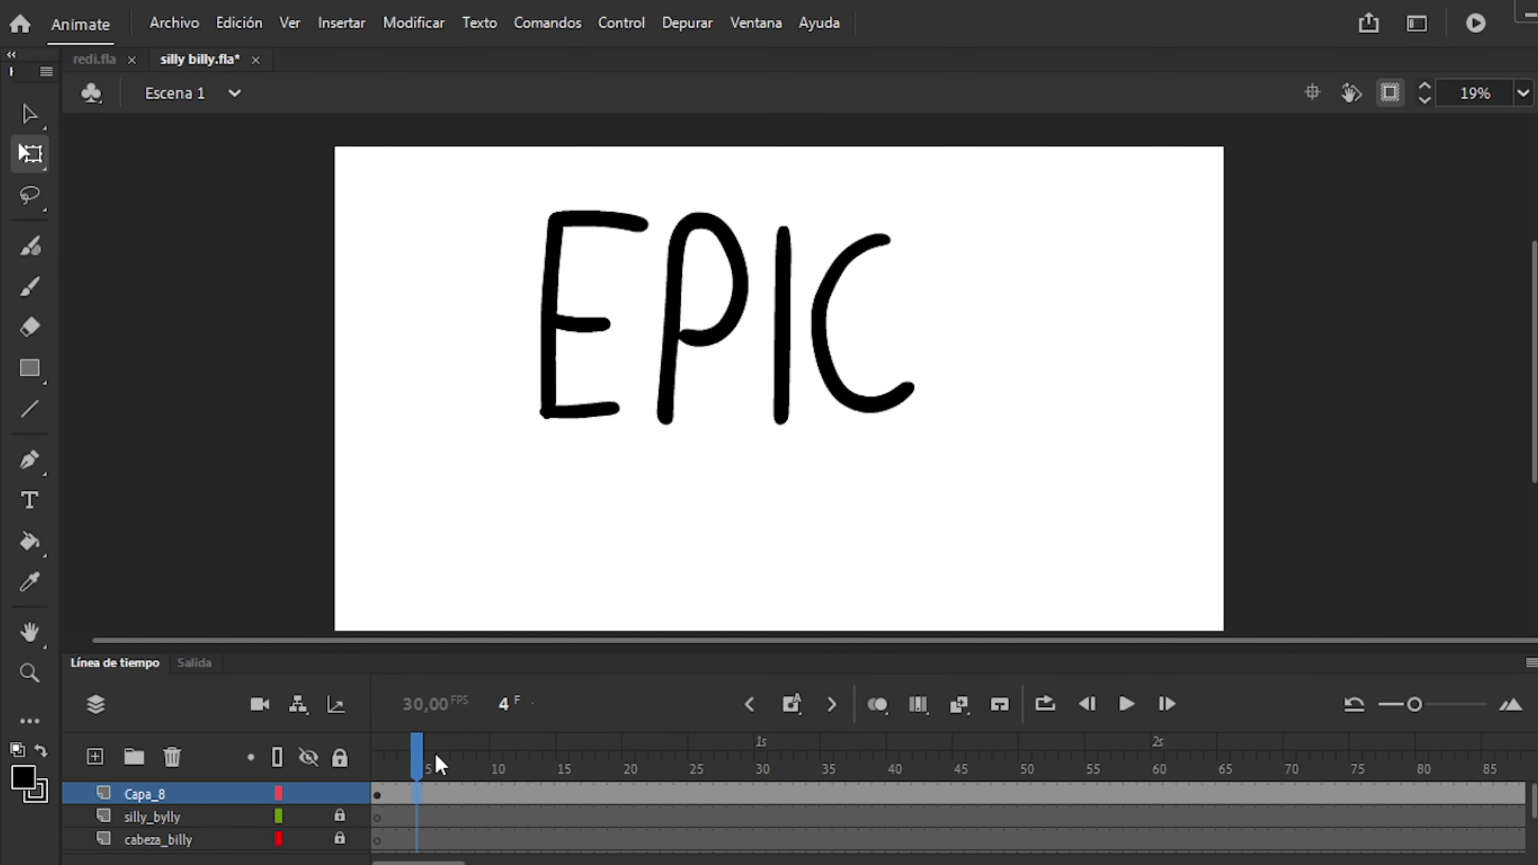
mouse_move(461, 443)
mouse_down()
mouse_move(972, 319)
mouse_move(1173, 425)
mouse_up()
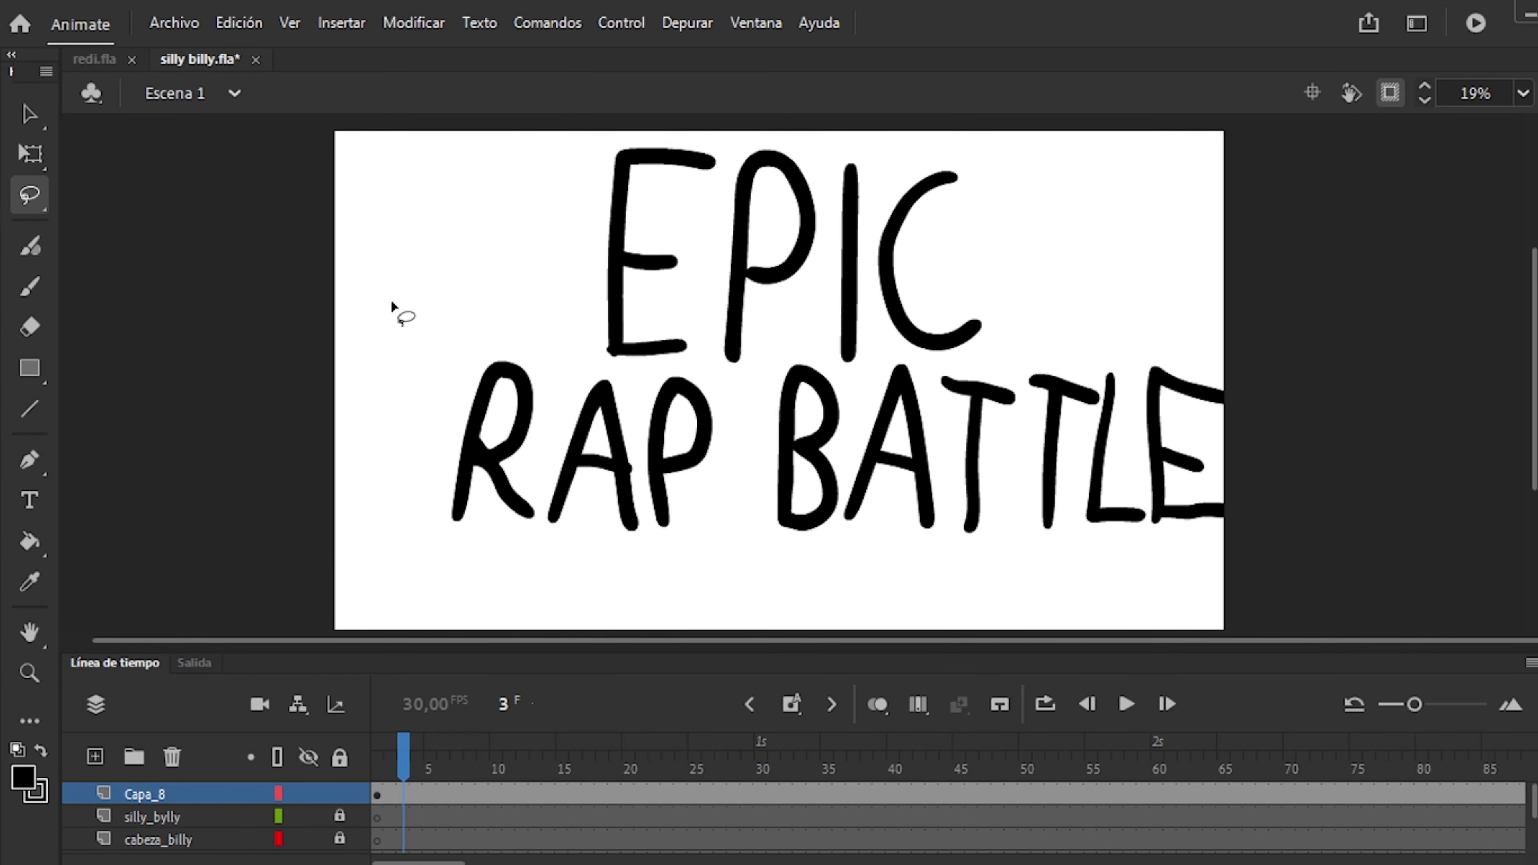
Add Capa_8 keyframes at frames 7, 16 and 32, isolate the word EPIC, and open it as the symbol epic.
drag(437, 484, 549, 439)
click(927, 292)
scroll(1401, 233, up, 2)
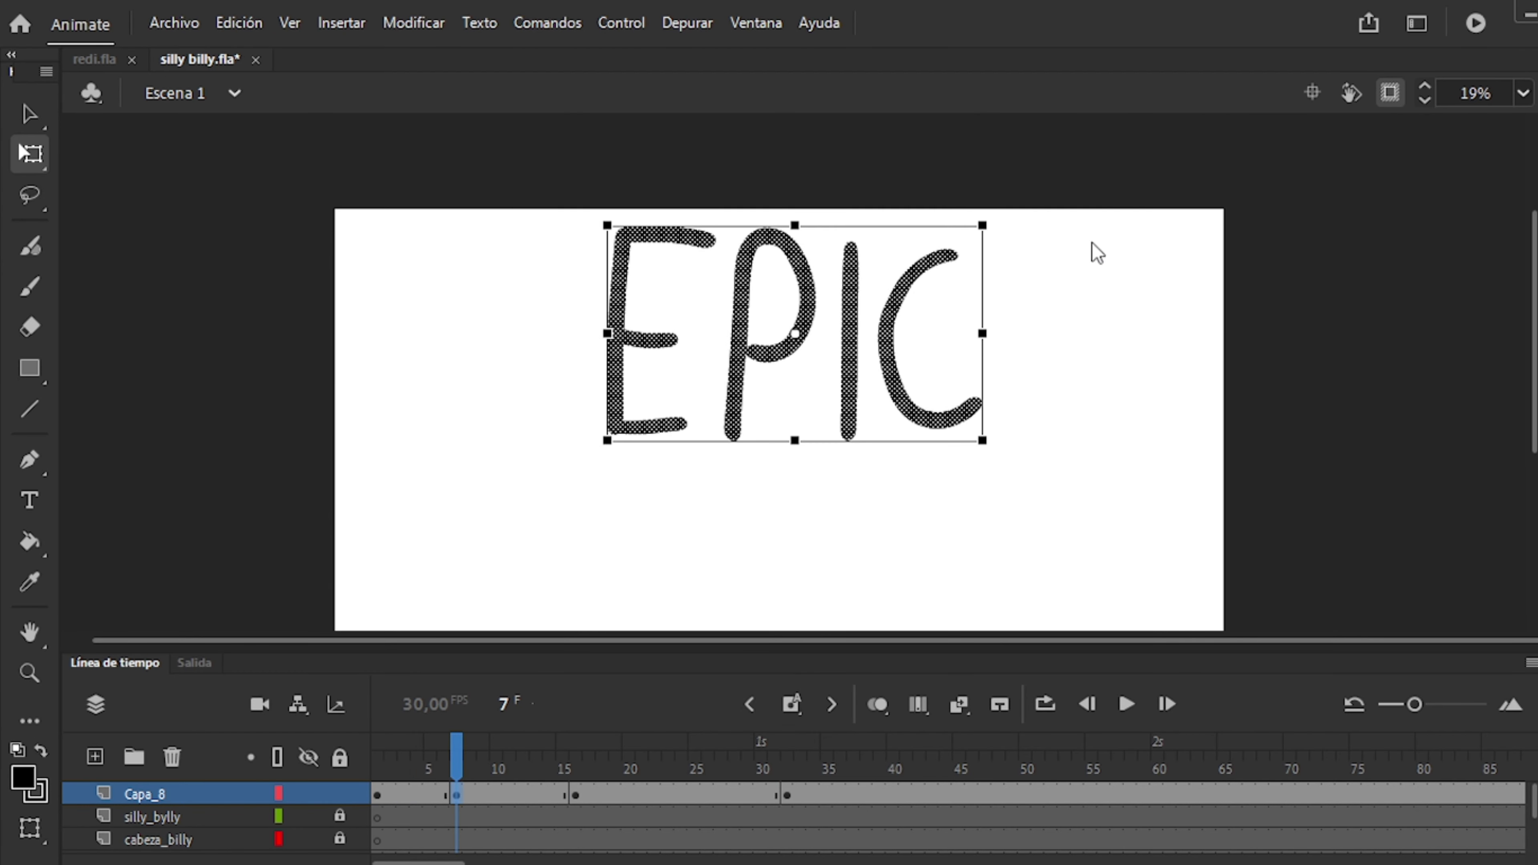
double_click(849, 303)
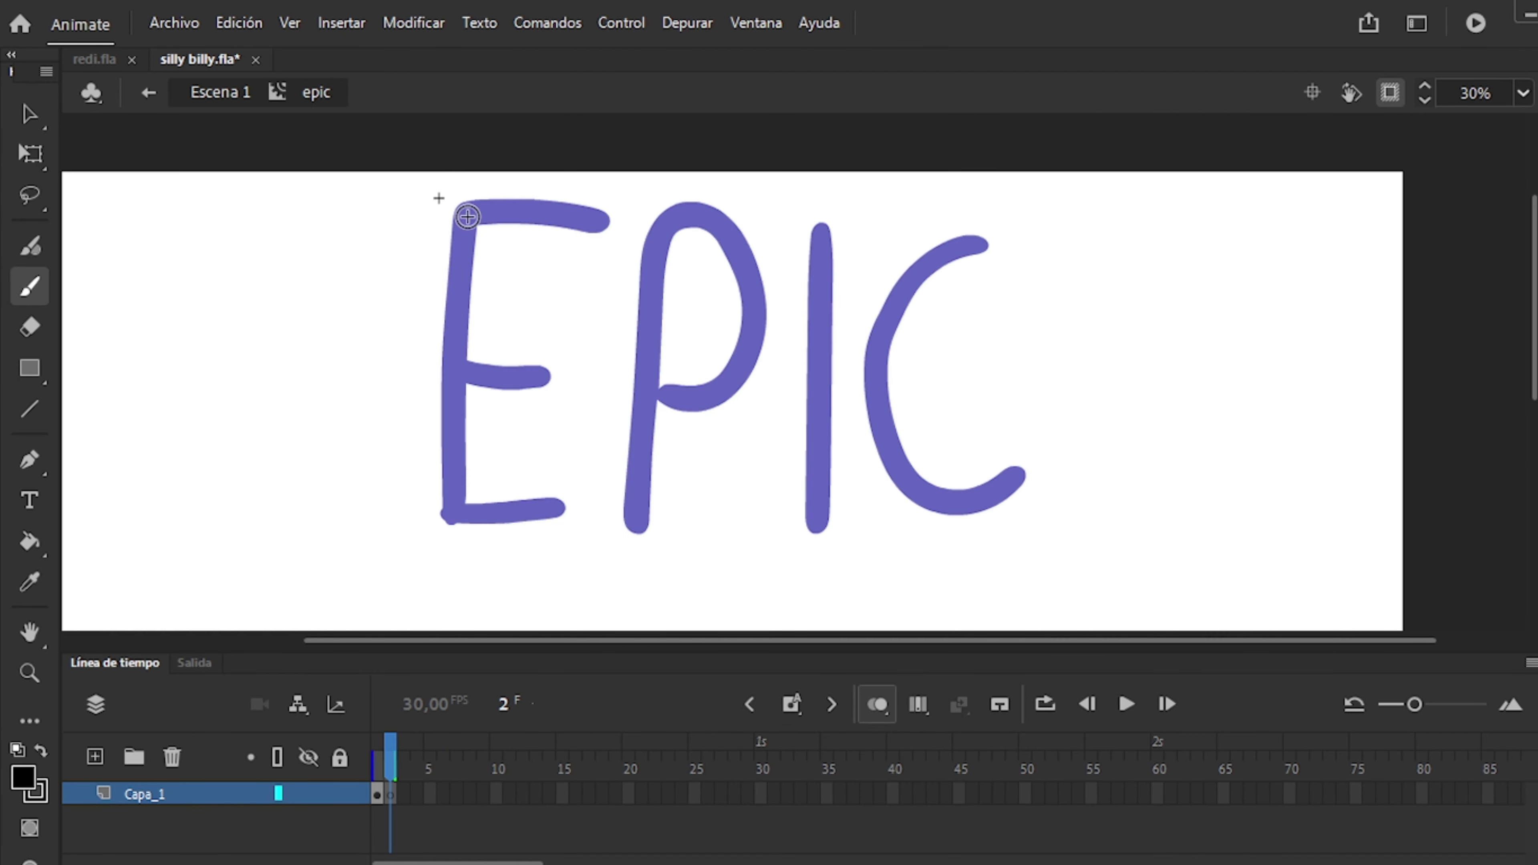
Redraw the EPIC lettering in black on frame 2 of the epic symbol, tracing over the onion skin.
drag(467, 216, 453, 515)
drag(463, 209, 605, 218)
drag(470, 363, 541, 375)
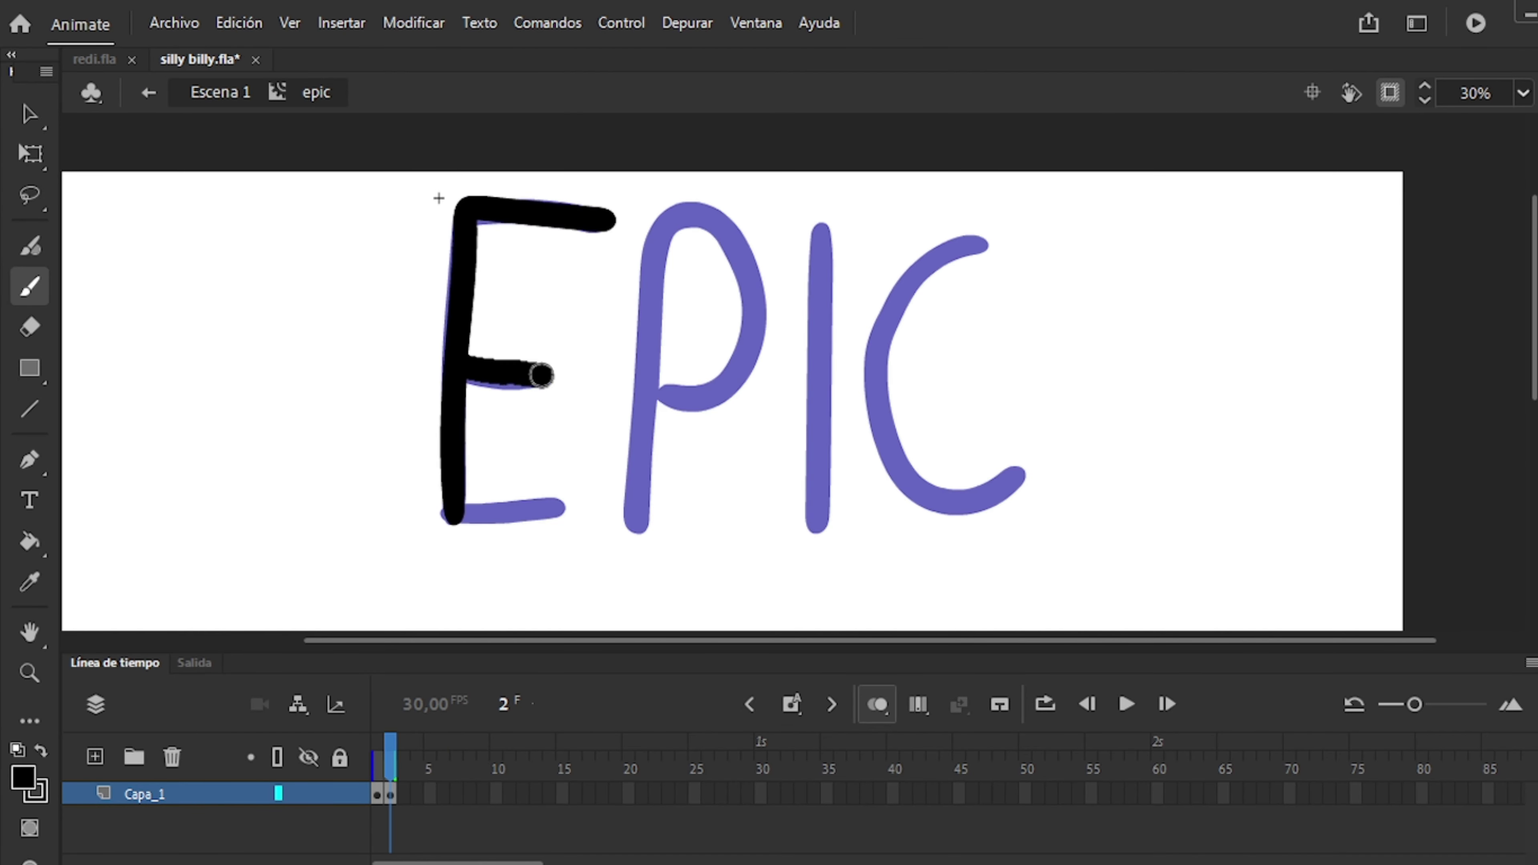
drag(831, 325, 819, 526)
drag(876, 451, 985, 241)
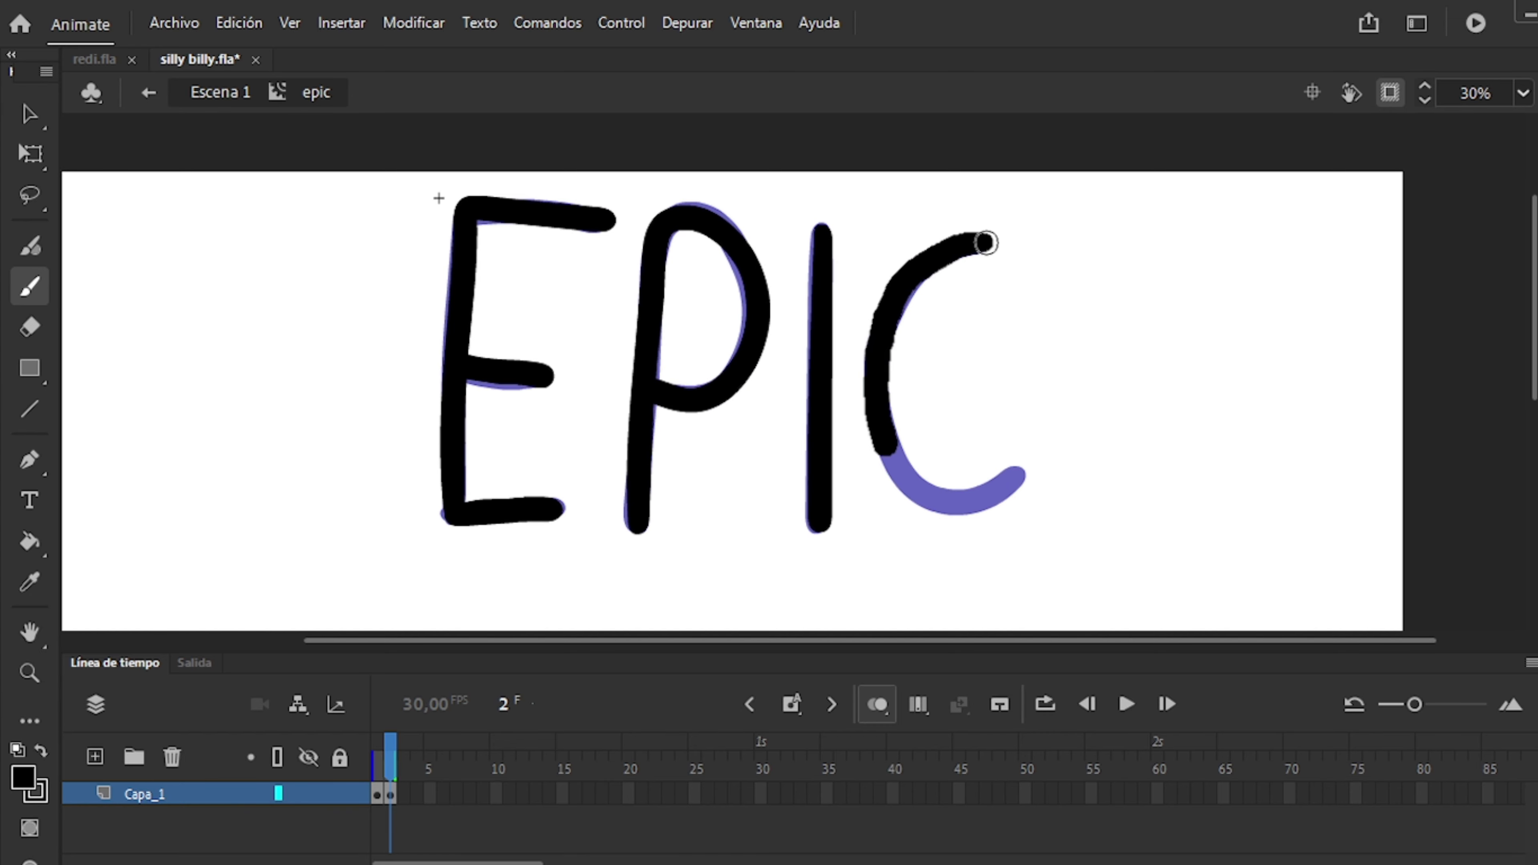
drag(893, 485, 1023, 469)
Insert a blank keyframe at frame 3 of the epic symbol and trace the EPIC lettering again.
key(F7)
mouse_move(463, 205)
mouse_down()
mouse_move(446, 515)
mouse_move(606, 219)
mouse_up()
drag(470, 370, 541, 379)
drag(651, 394, 640, 523)
drag(645, 436, 661, 382)
drag(818, 526, 821, 227)
mouse_move(986, 239)
mouse_down()
mouse_move(872, 363)
mouse_move(1030, 470)
mouse_up()
Trace the RAP lettering in black on frame 2 of the rap symbol, following the onion skin.
click(885, 708)
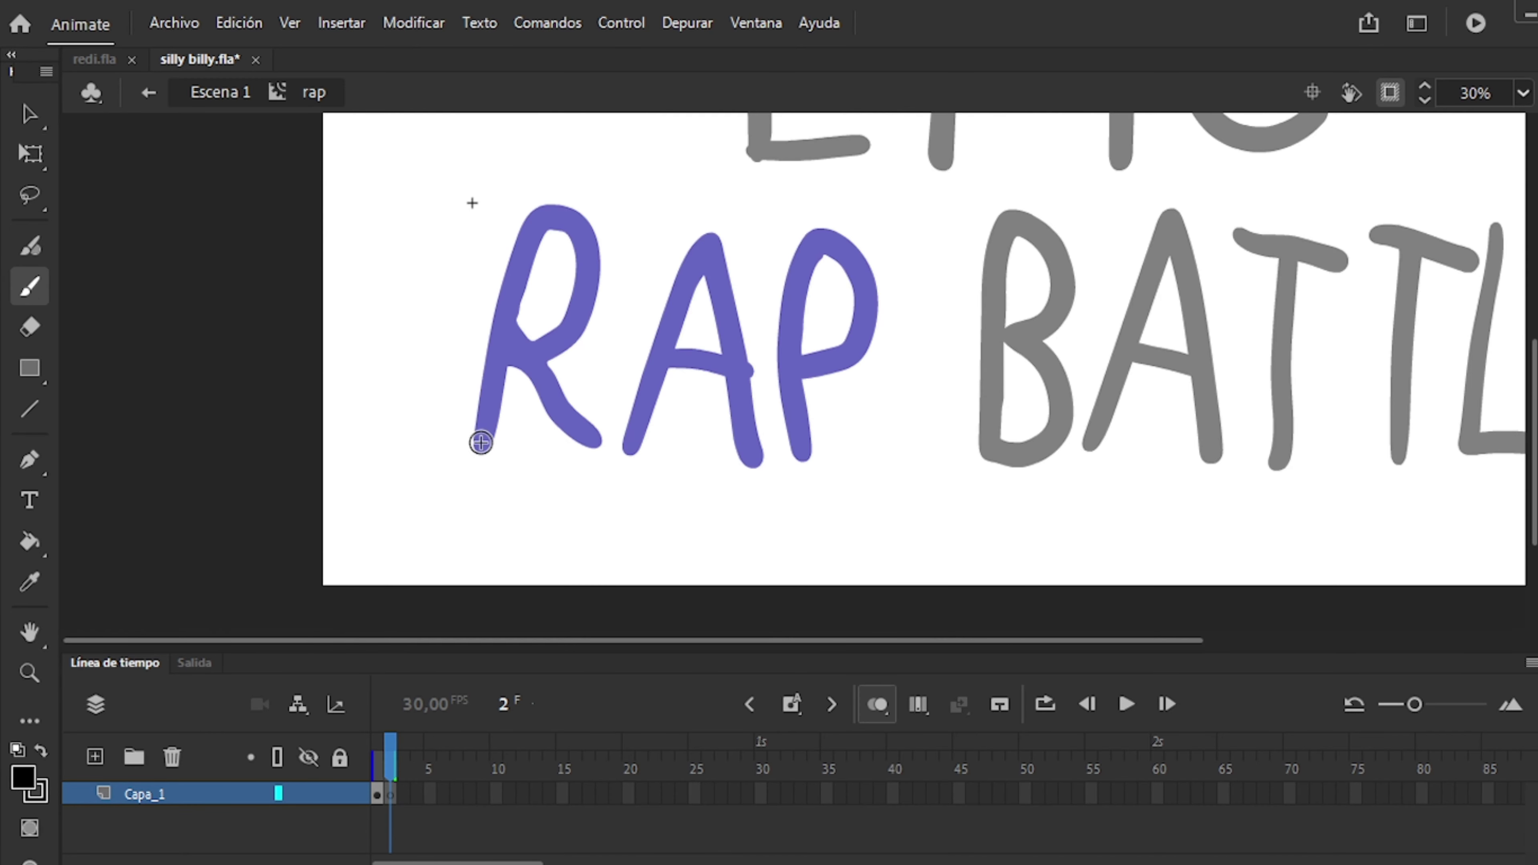
drag(479, 442, 545, 391)
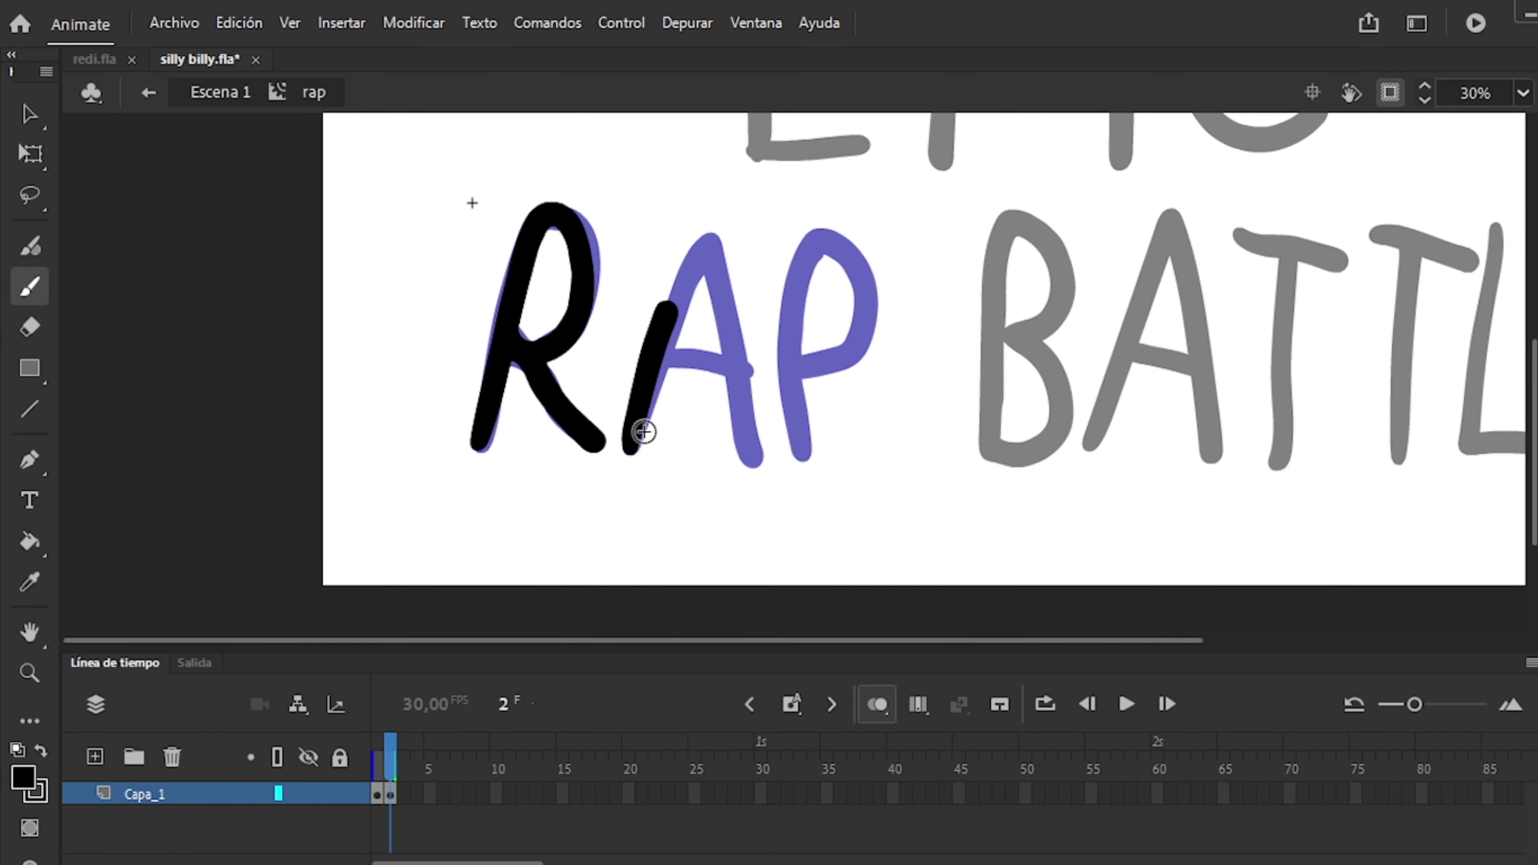
drag(643, 431, 711, 237)
key(ctrl+z)
mouse_move(711, 238)
mouse_down()
mouse_move(752, 457)
mouse_move(799, 457)
mouse_up()
drag(787, 372, 802, 366)
Insert a blank keyframe at frame 3 of the rap symbol and trace the RAP lettering again.
key(F7)
drag(479, 445, 753, 469)
drag(720, 364, 668, 356)
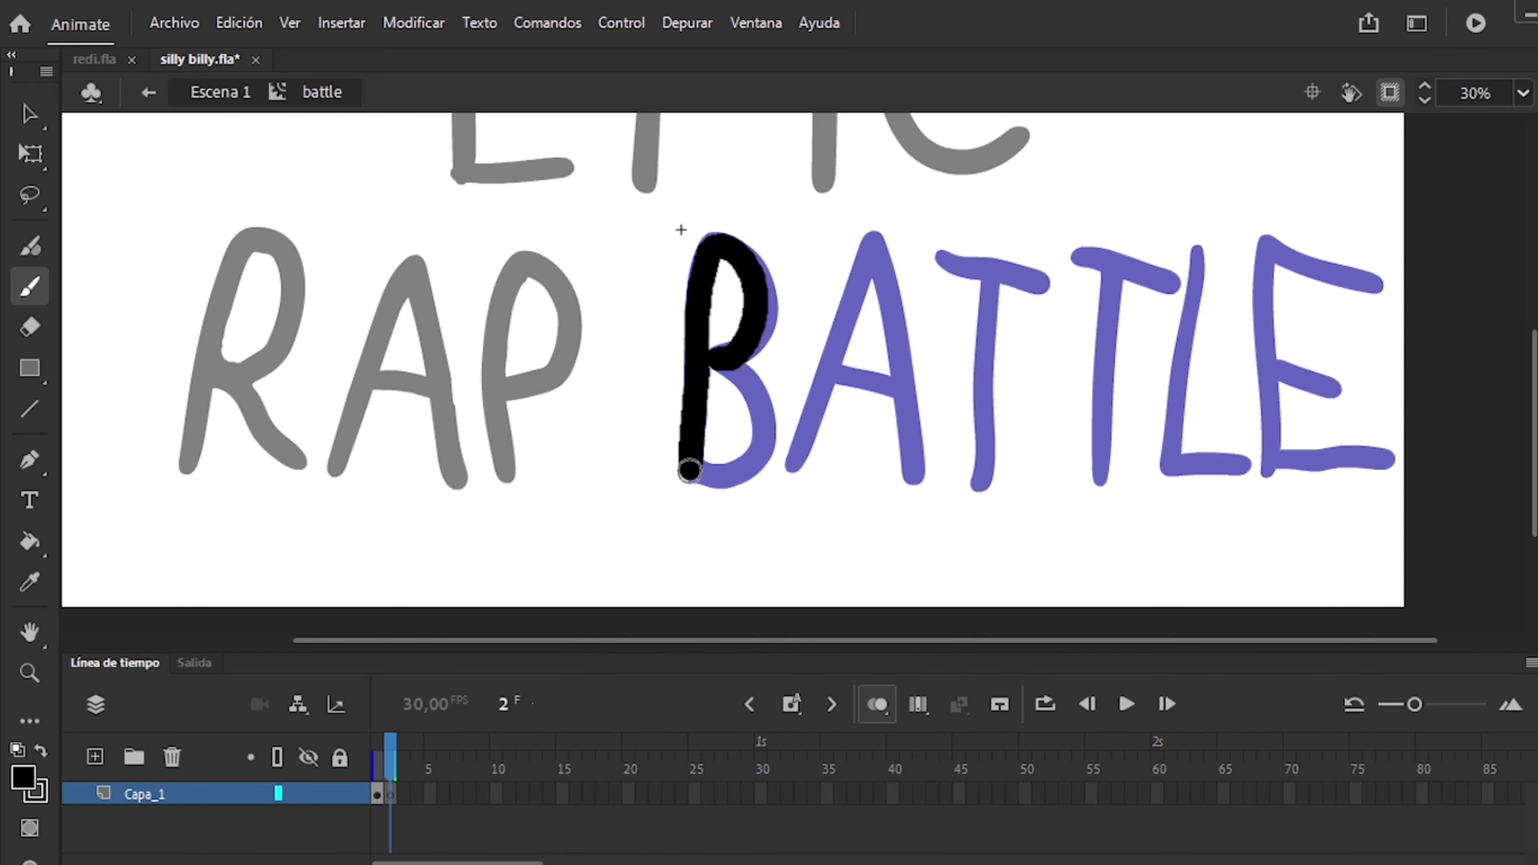
Trace the BATTLE lettering in black on frame 2 of the battle symbol over the onion skin.
drag(721, 233, 690, 469)
drag(706, 360, 687, 475)
mouse_move(791, 466)
mouse_down()
mouse_move(909, 430)
mouse_move(917, 485)
mouse_up()
drag(838, 366, 896, 393)
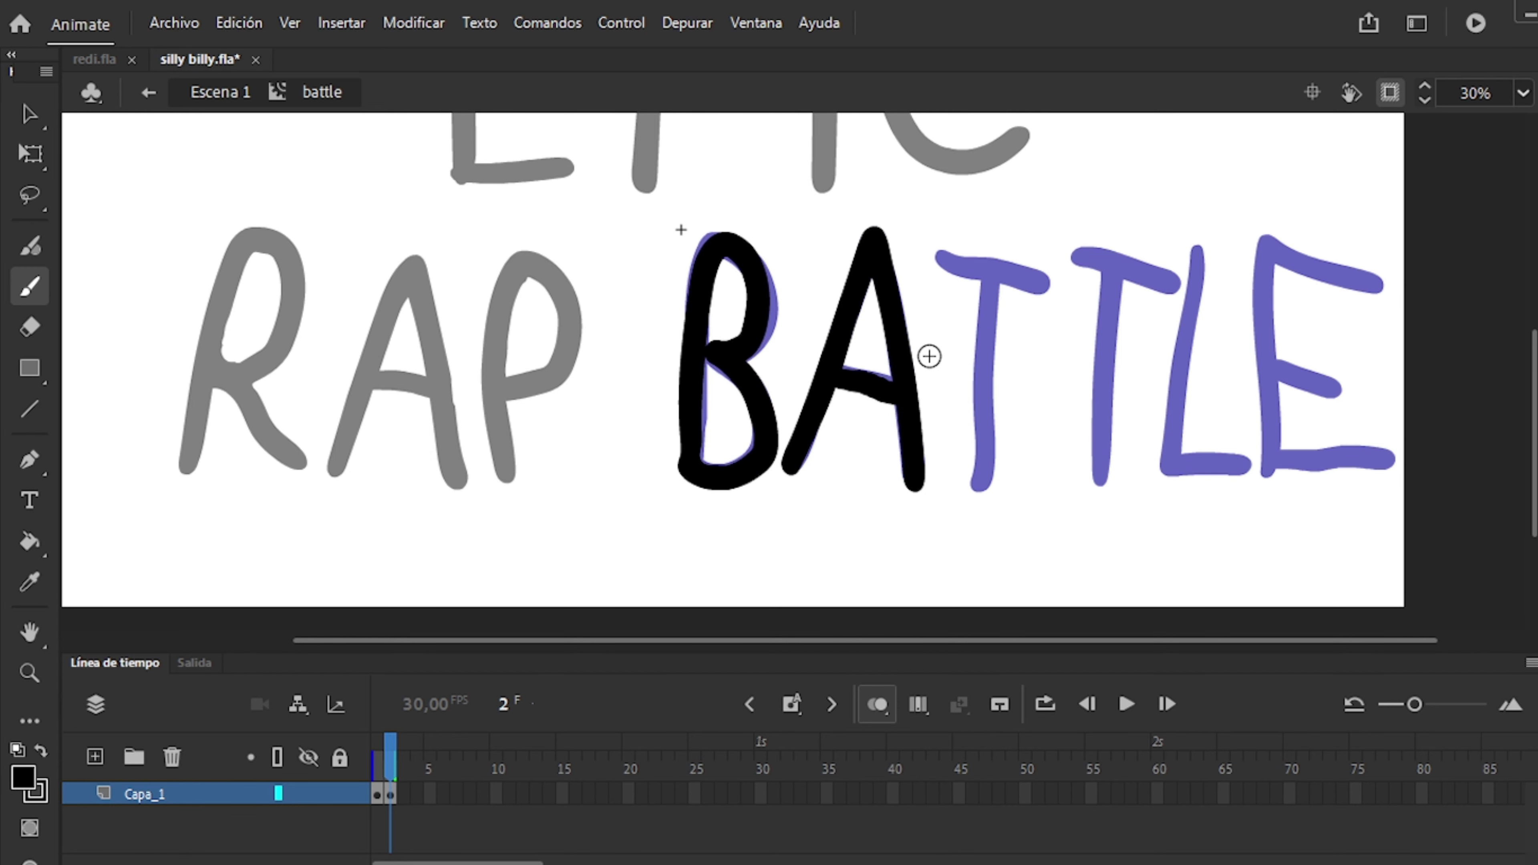
drag(1075, 254, 1178, 285)
drag(1117, 282, 1097, 485)
mouse_move(1199, 249)
mouse_down()
mouse_move(1230, 461)
mouse_move(1247, 466)
mouse_up()
drag(1268, 242, 1402, 464)
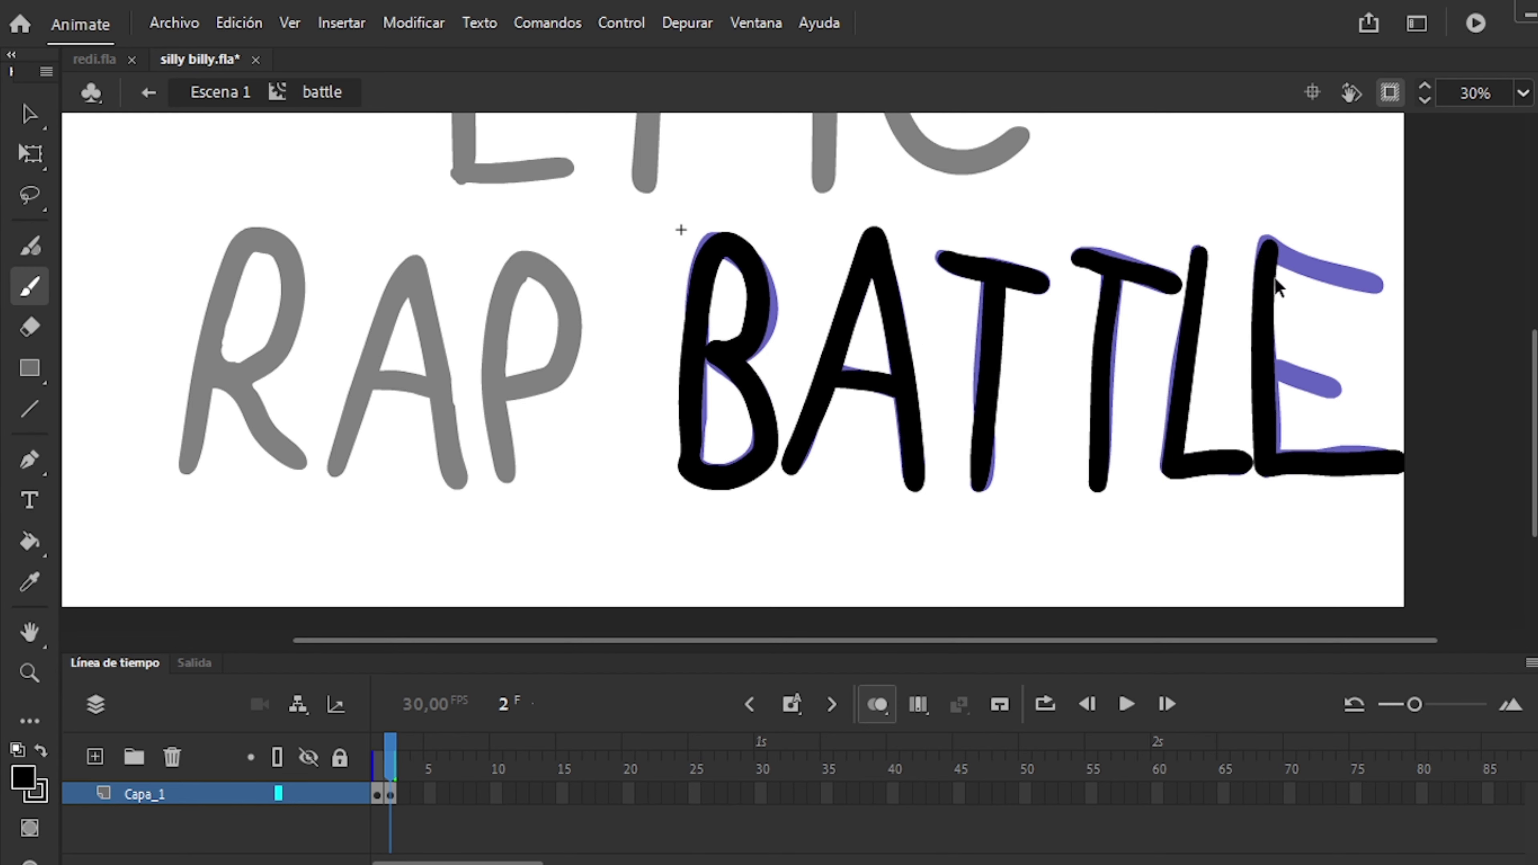
Insert a blank keyframe at frame 3 of the battle symbol, trace BATTLE again, and play the wobble.
key(F7)
drag(715, 358, 686, 470)
drag(830, 376, 887, 394)
drag(937, 258, 1051, 281)
drag(999, 285, 978, 485)
drag(1074, 252, 1177, 288)
drag(1114, 285, 1096, 491)
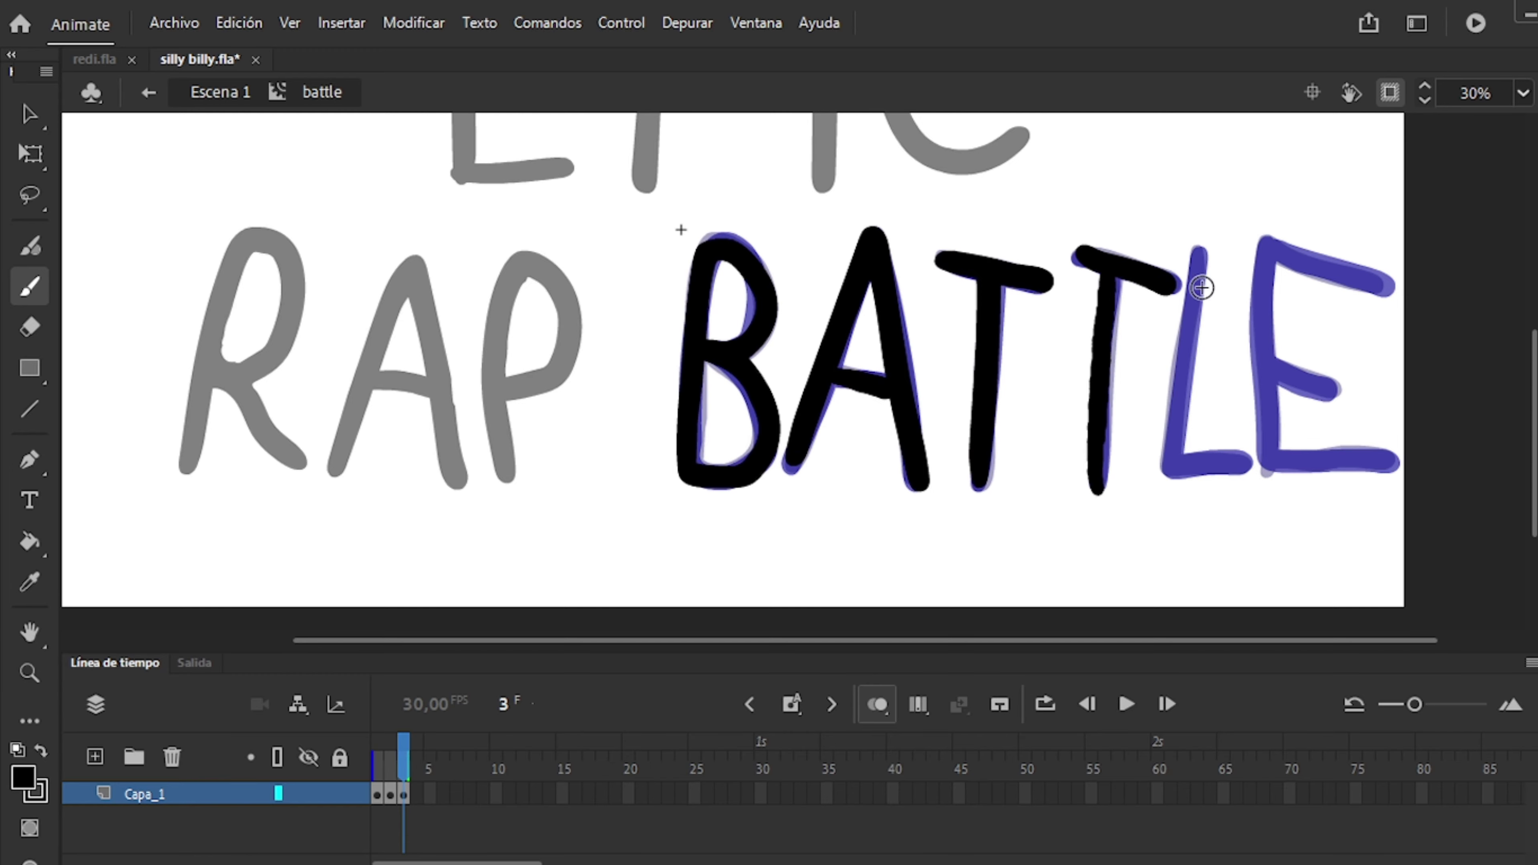
drag(1268, 248, 1396, 463)
drag(1272, 364, 1335, 388)
drag(1269, 242, 1387, 285)
key(Return)
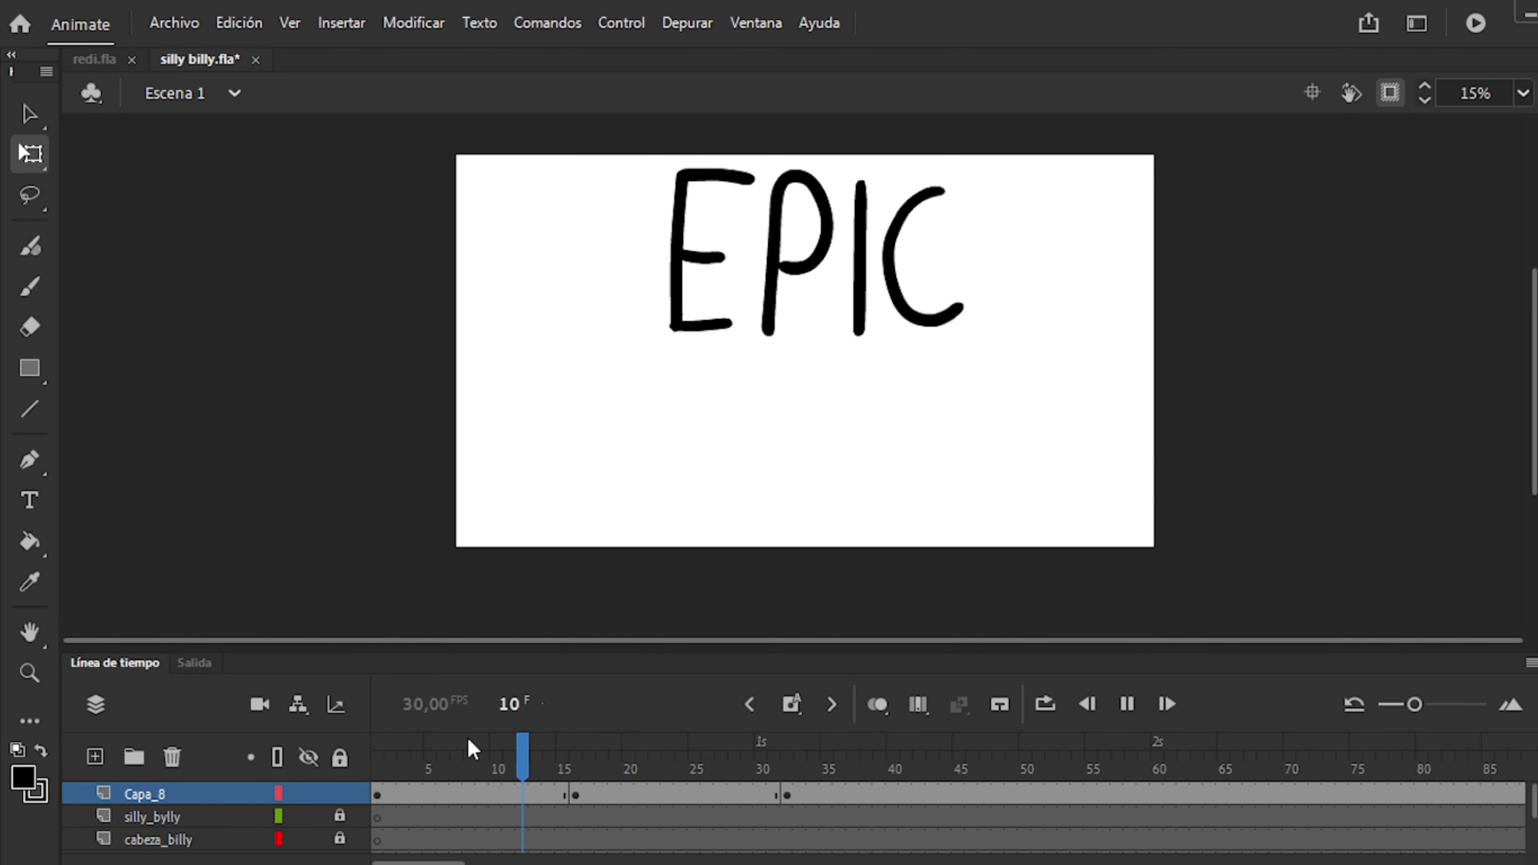
Play the title sequence on the main timeline and return the playhead to its opening frames.
click(787, 795)
key(Return)
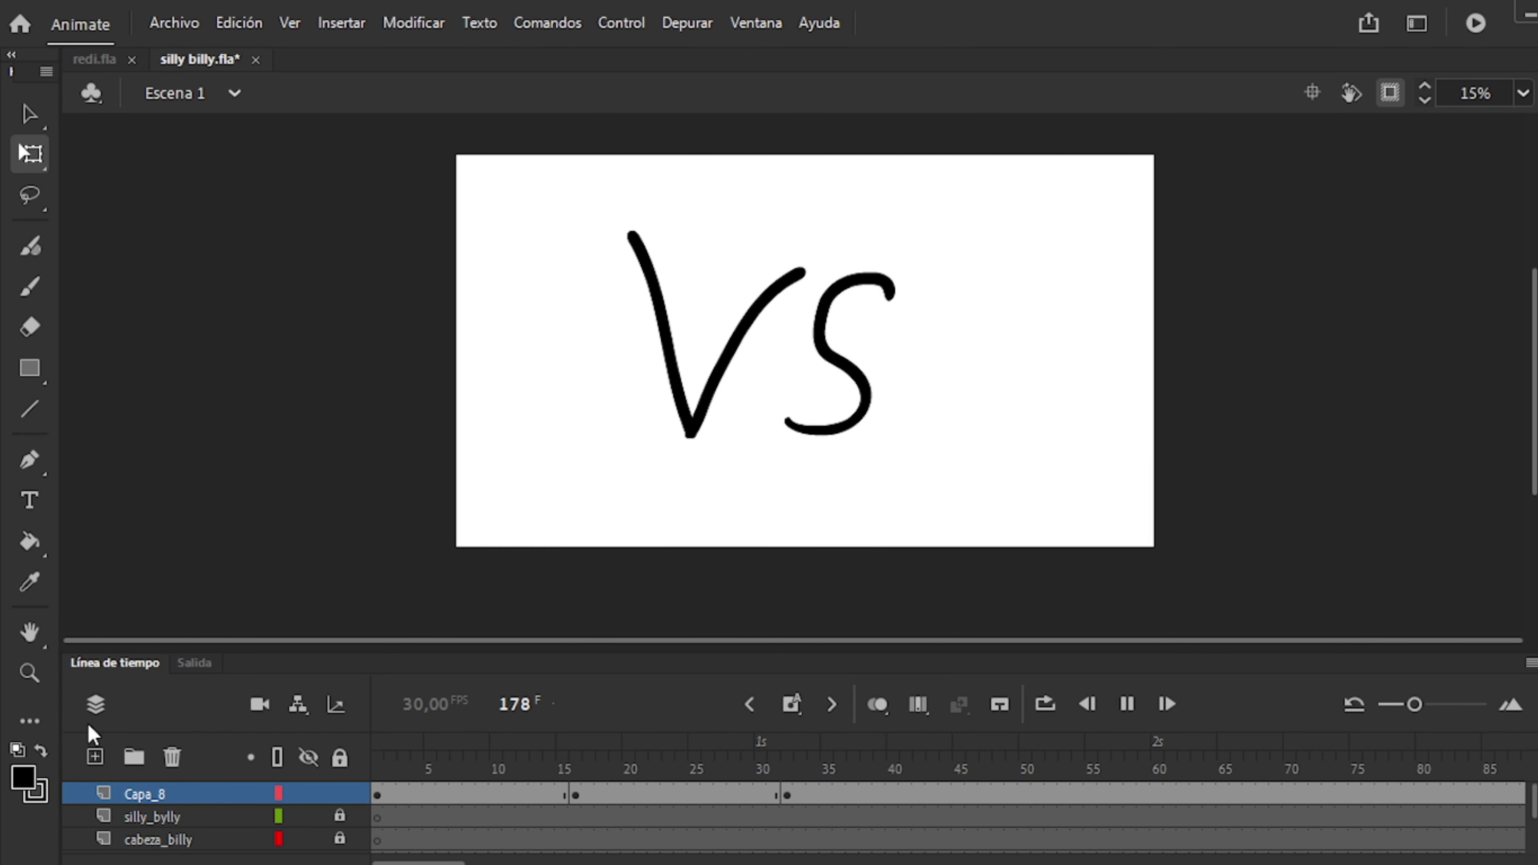
drag(377, 779, 406, 749)
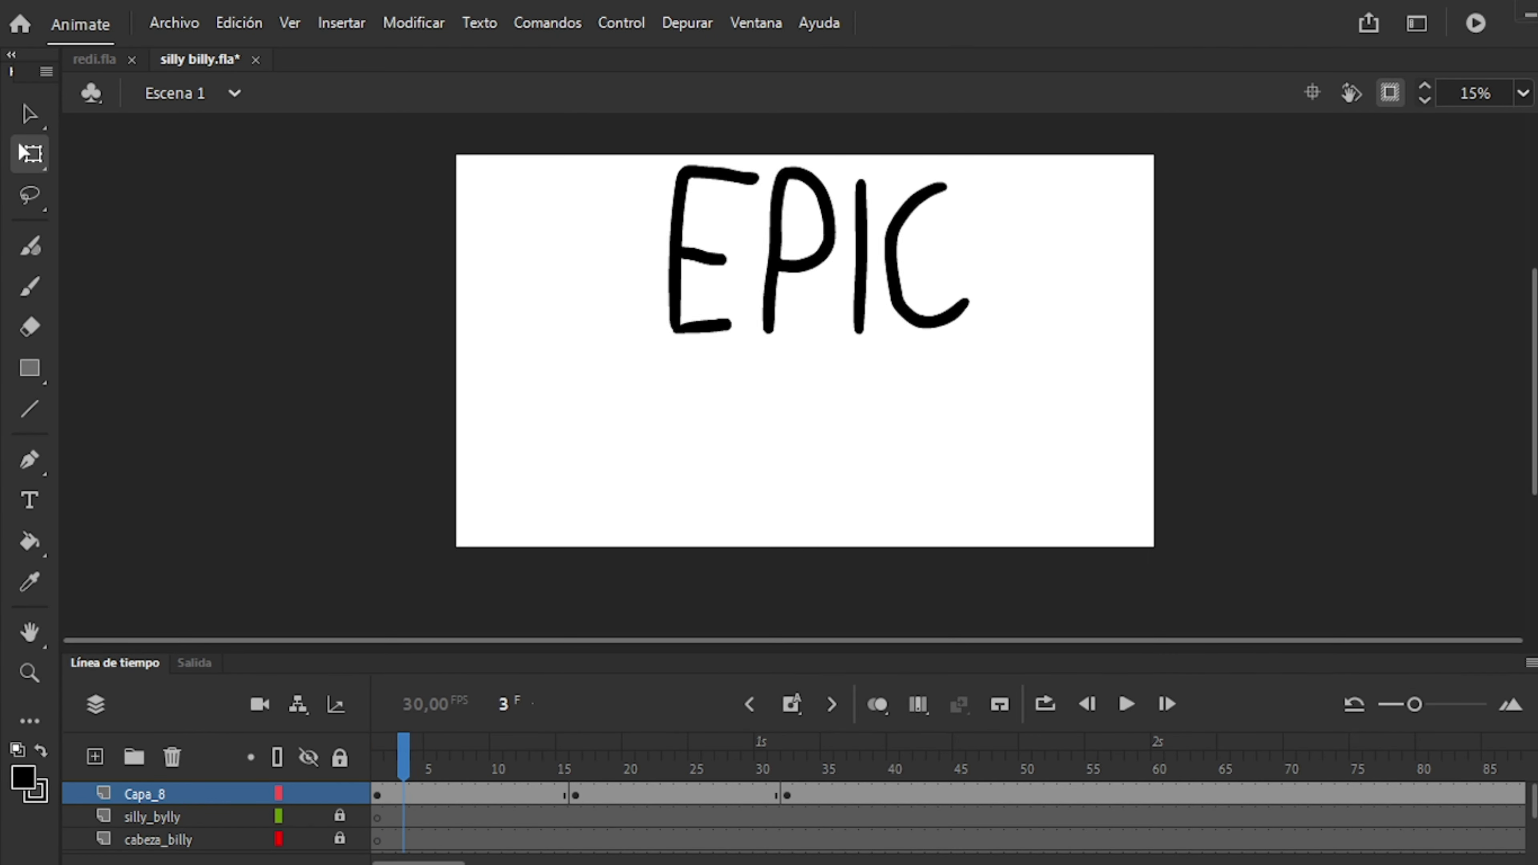
Keyframe EPIC on Capa_8 between frames 3 and 14, alternately stretching and squashing it from its baseline with onion skin on.
scroll(790, 299, up, 2)
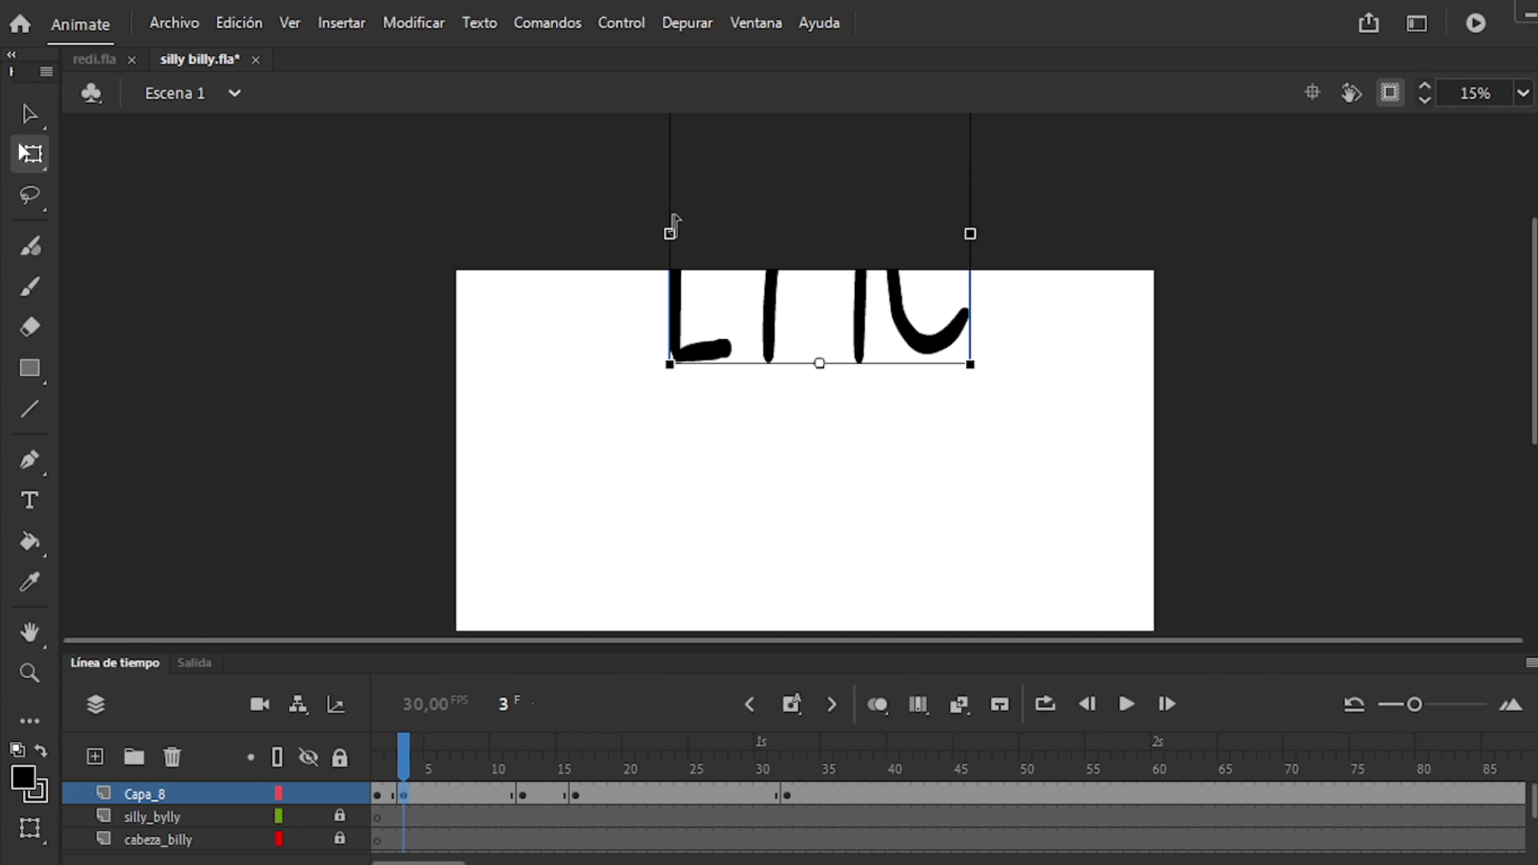
key(period)
key(period)
key(period)
key(period)
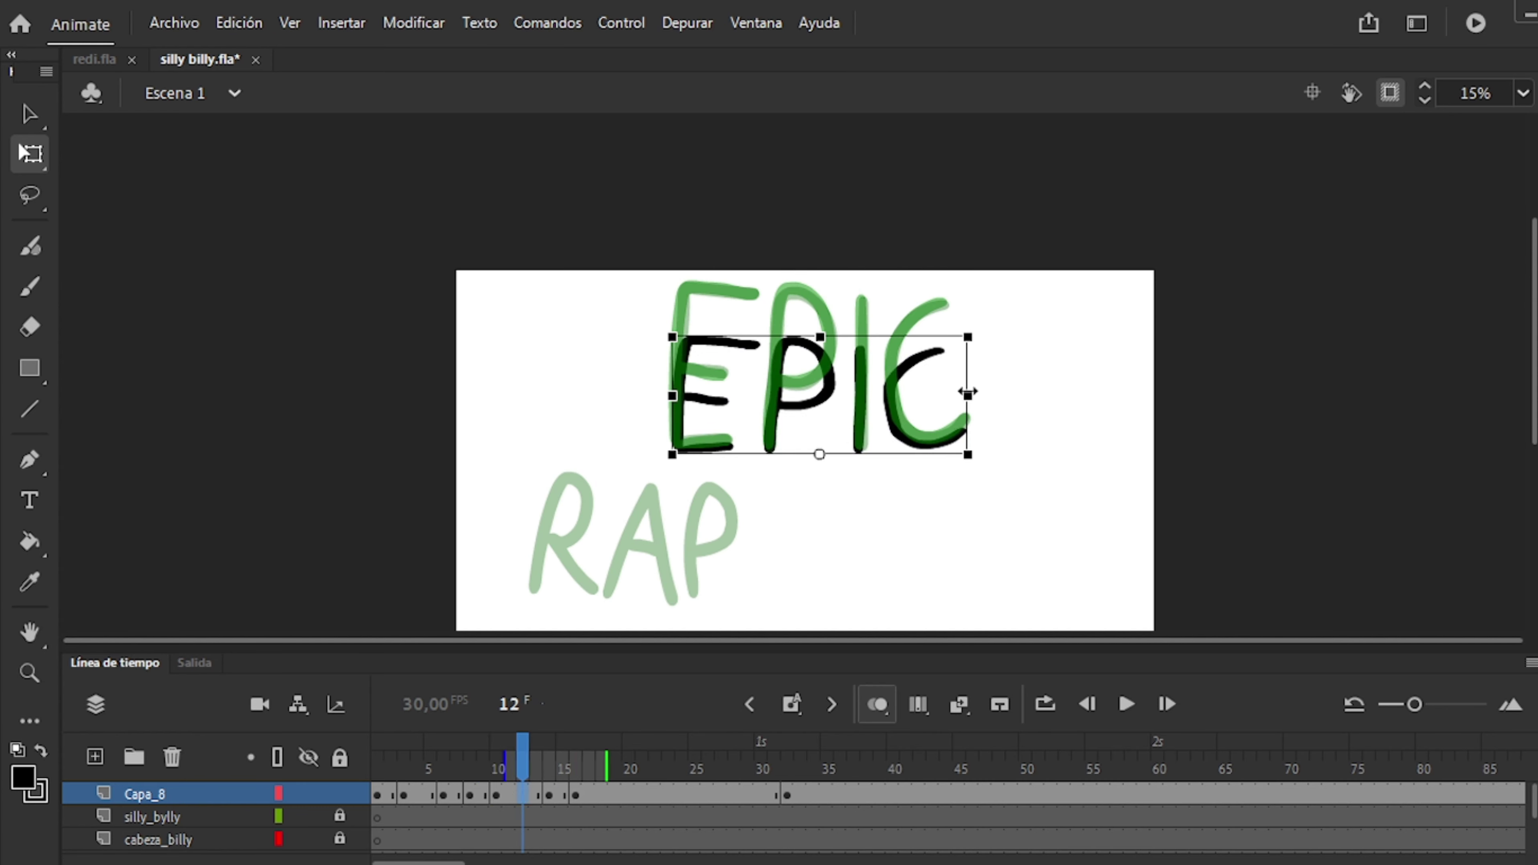
key(period)
key(period)
key(period)
key(alt+shift+o)
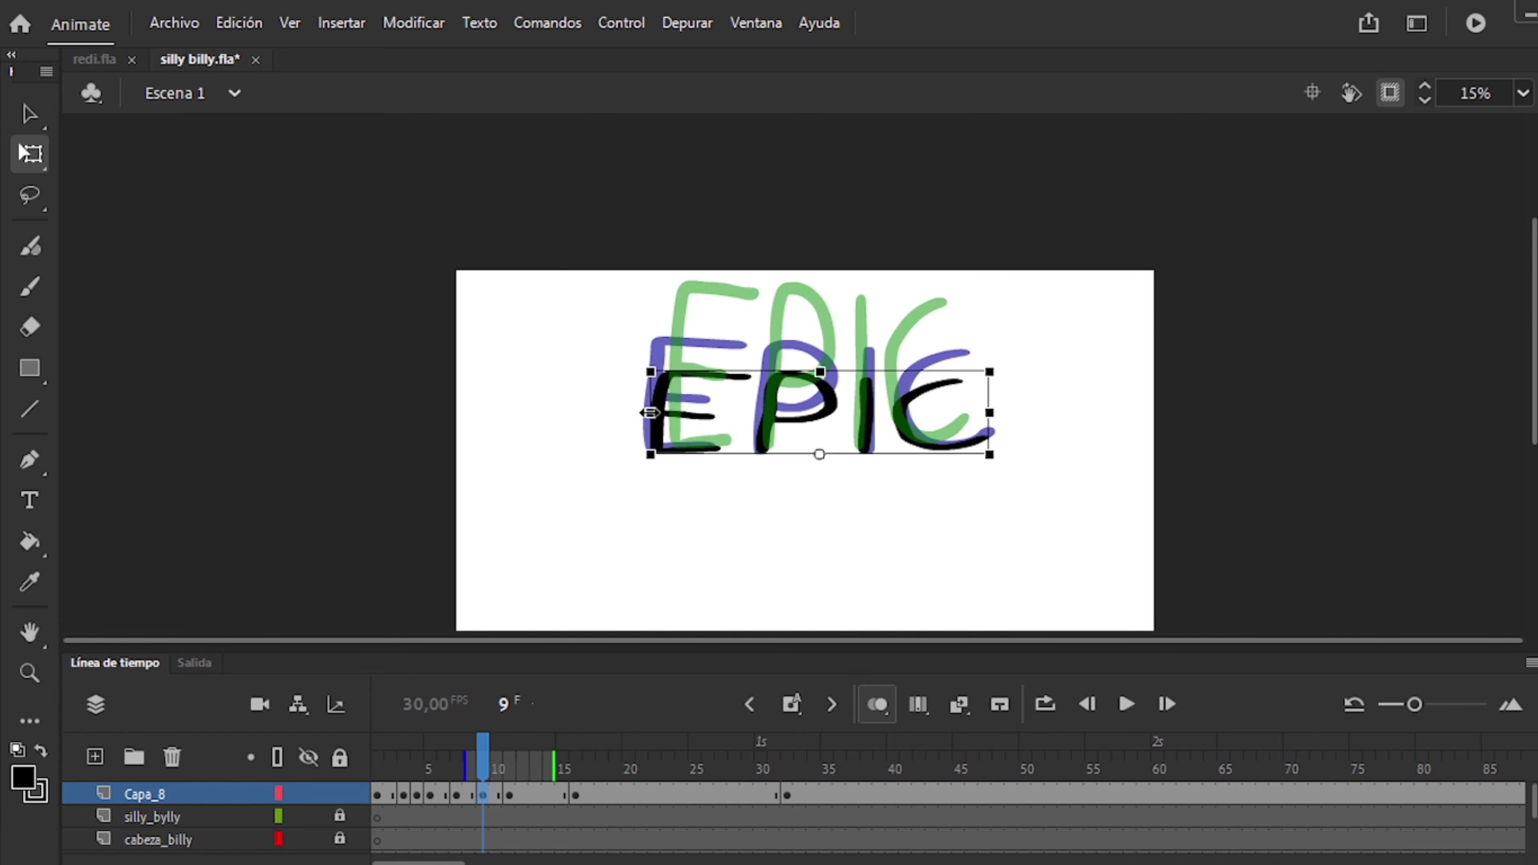
Rework EPIC's squash and stretch poses on the Capa_8 keyframes up to frame 14 and play the bounce.
key(period)
key(period)
key(period)
key(period)
key(period)
key(comma)
key(comma)
key(comma)
key(period)
key(period)
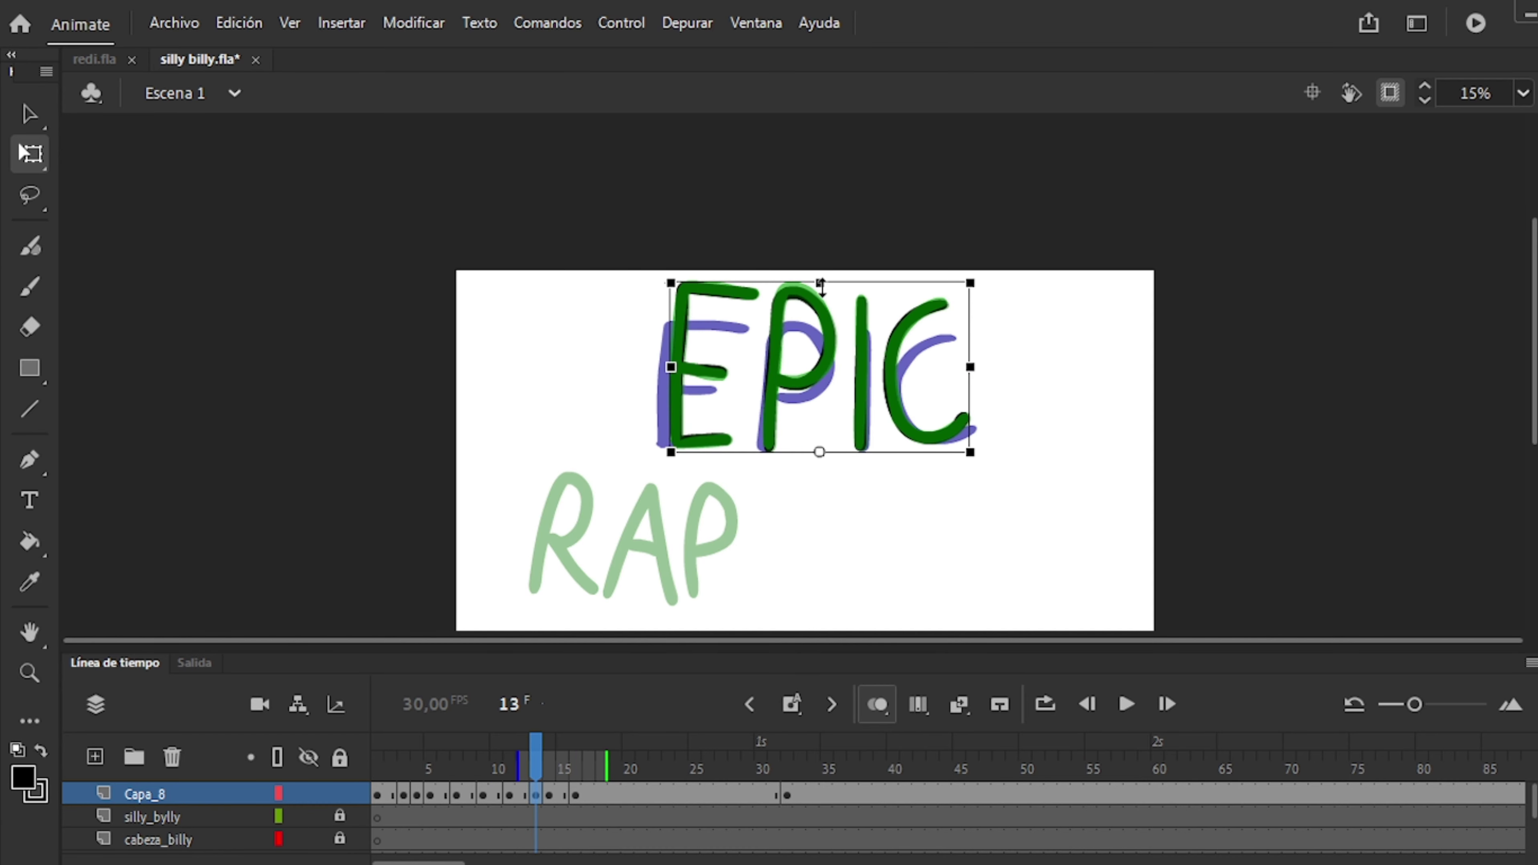
key(alt+shift+o)
key(Return)
key(Return)
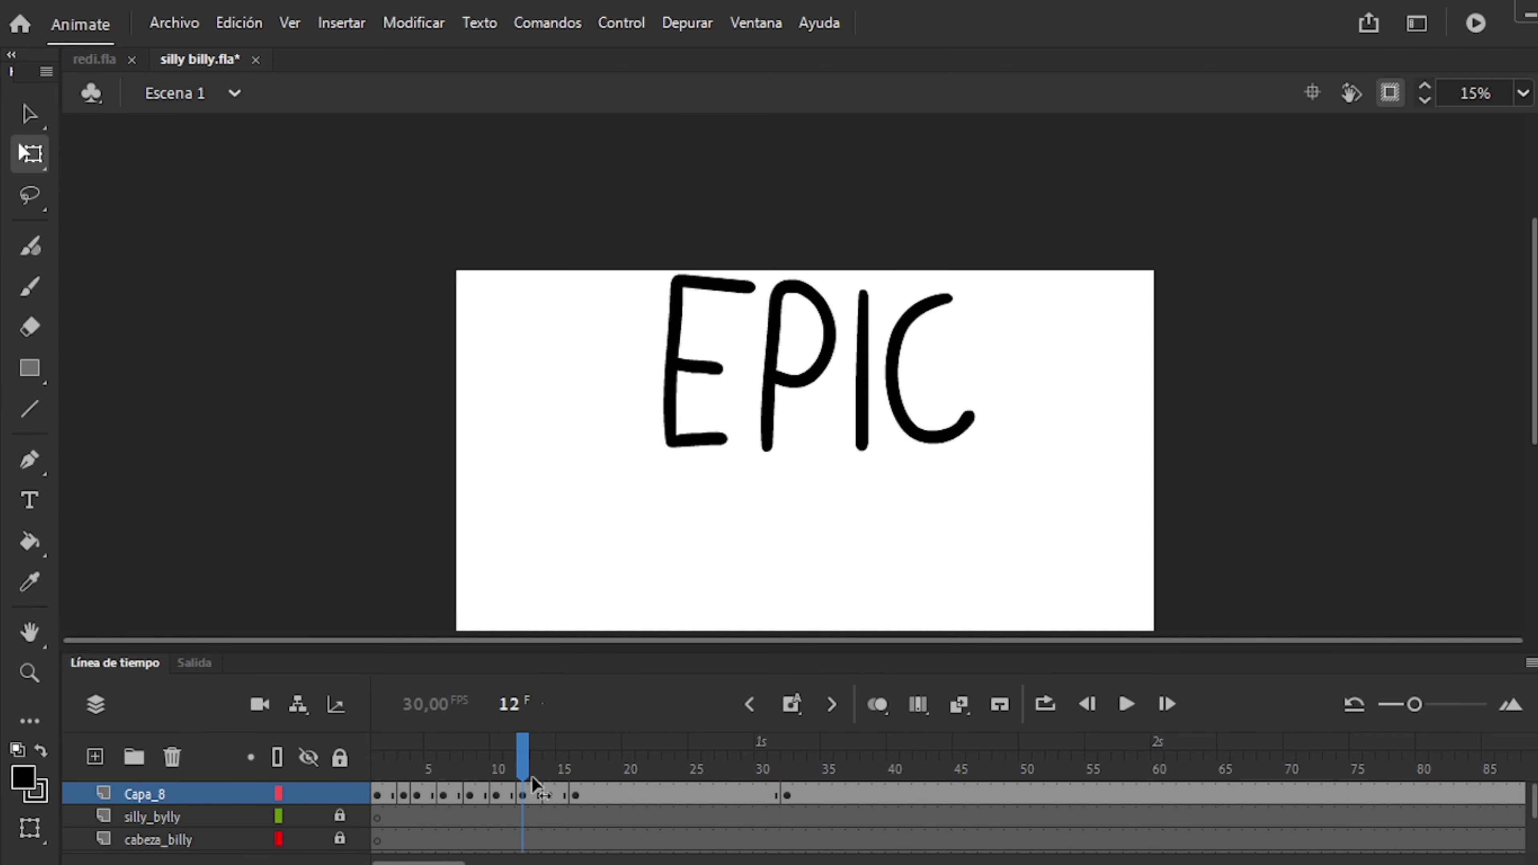
Add Capa_8 keyframes at frames 18 and 20 and stretch RAP vertically below the stage at frame 18.
drag(536, 786, 594, 801)
key(comma)
scroll(683, 584, down, 5)
key(alt+shift+o)
key(period)
key(period)
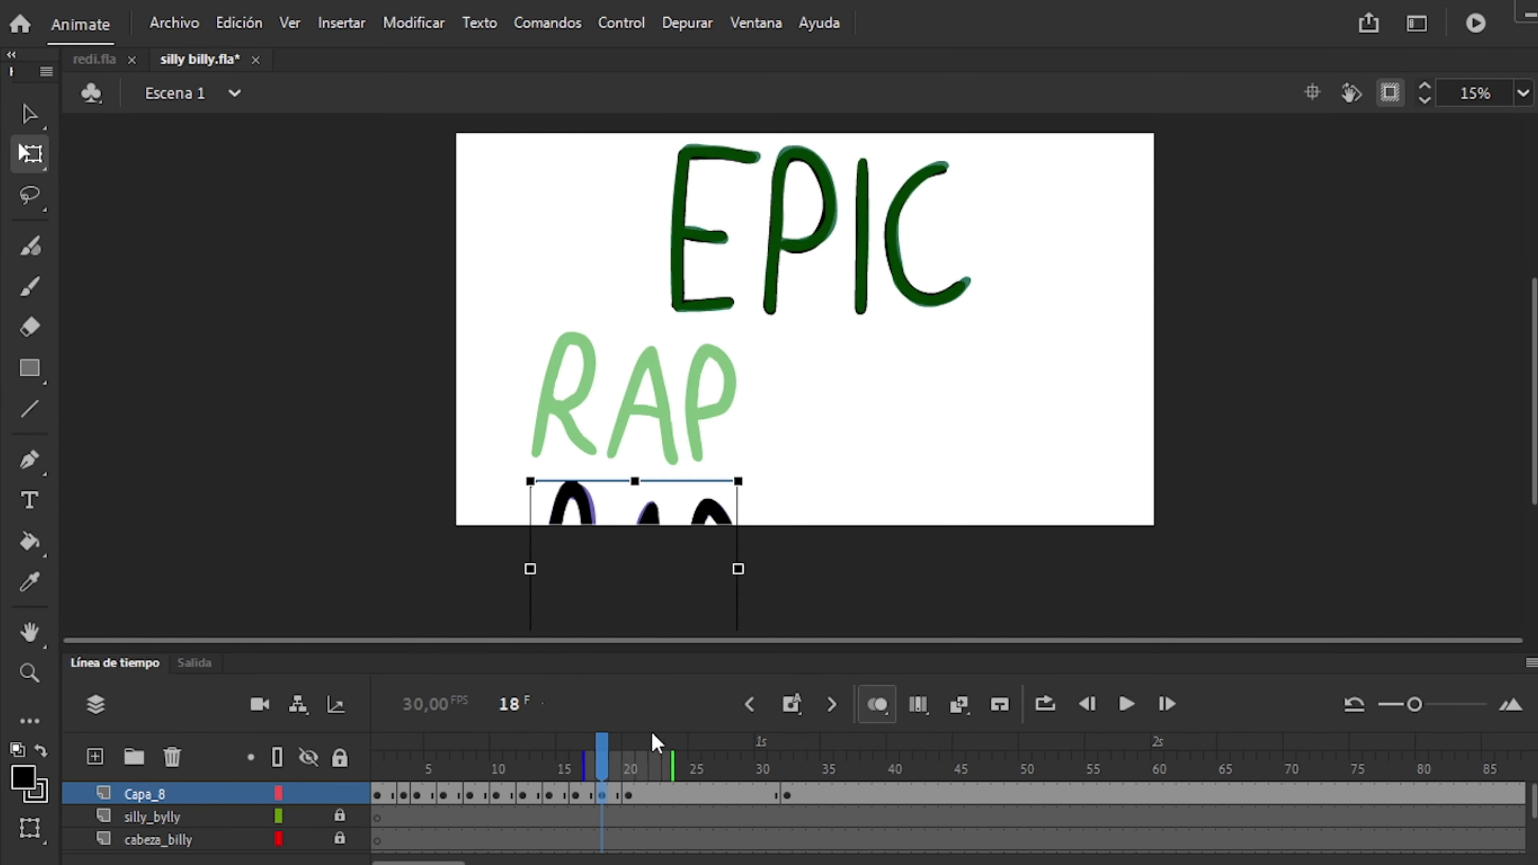
Add Capa_8 keyframes every two frames from 22 to 28, alternately widening and squeezing RAP.
key(period)
key(period)
key(period)
key(period)
key(period)
key(period)
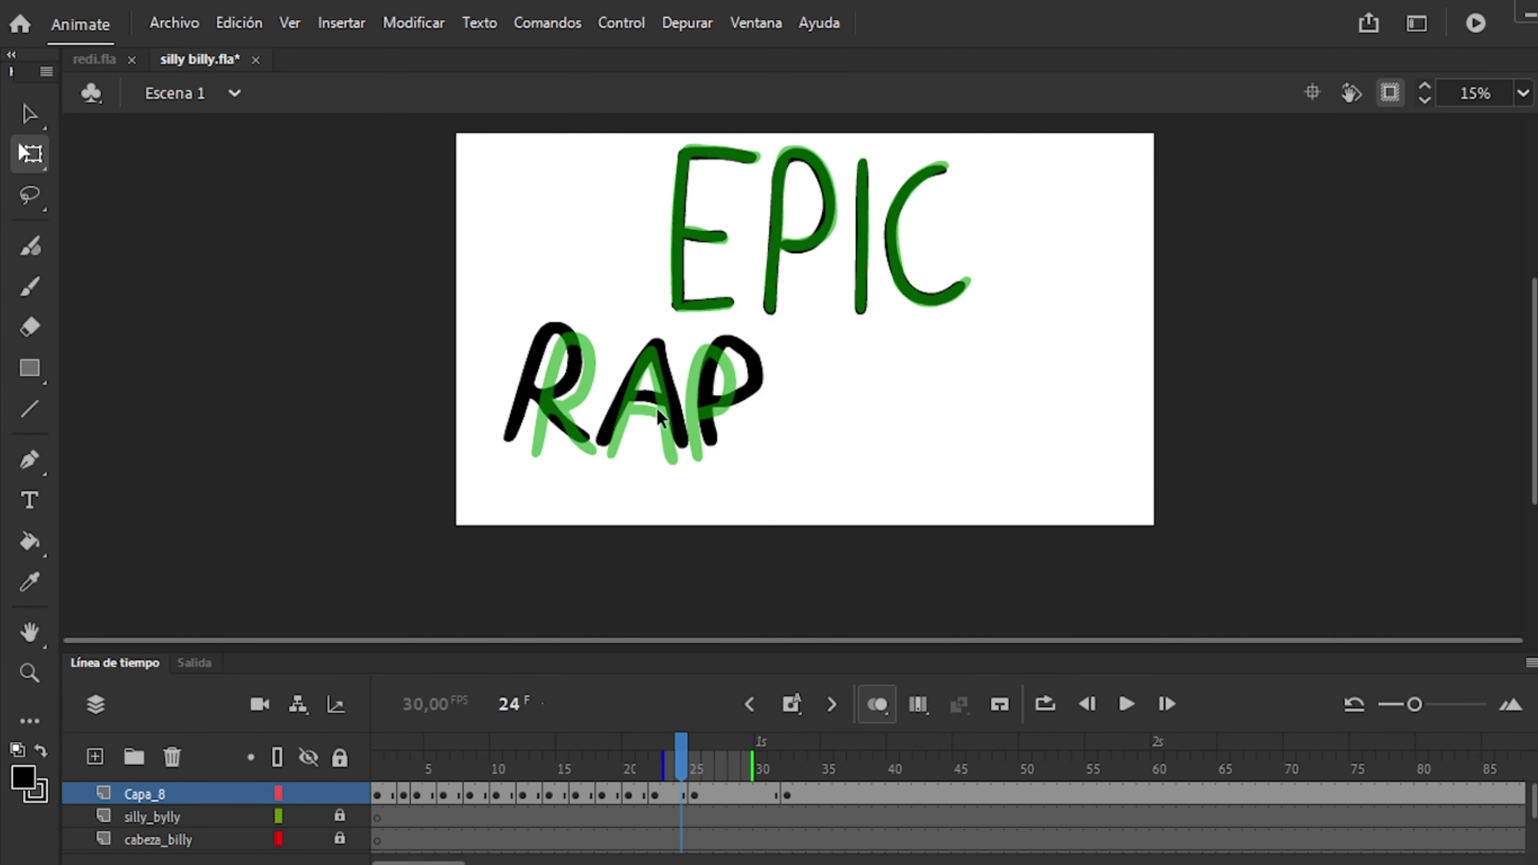
key(period)
key(period)
click(658, 418)
Play back the RAP bounce without onion skin and add a Capa_8 keyframe at frame 45.
key(alt+shift+o)
key(Return)
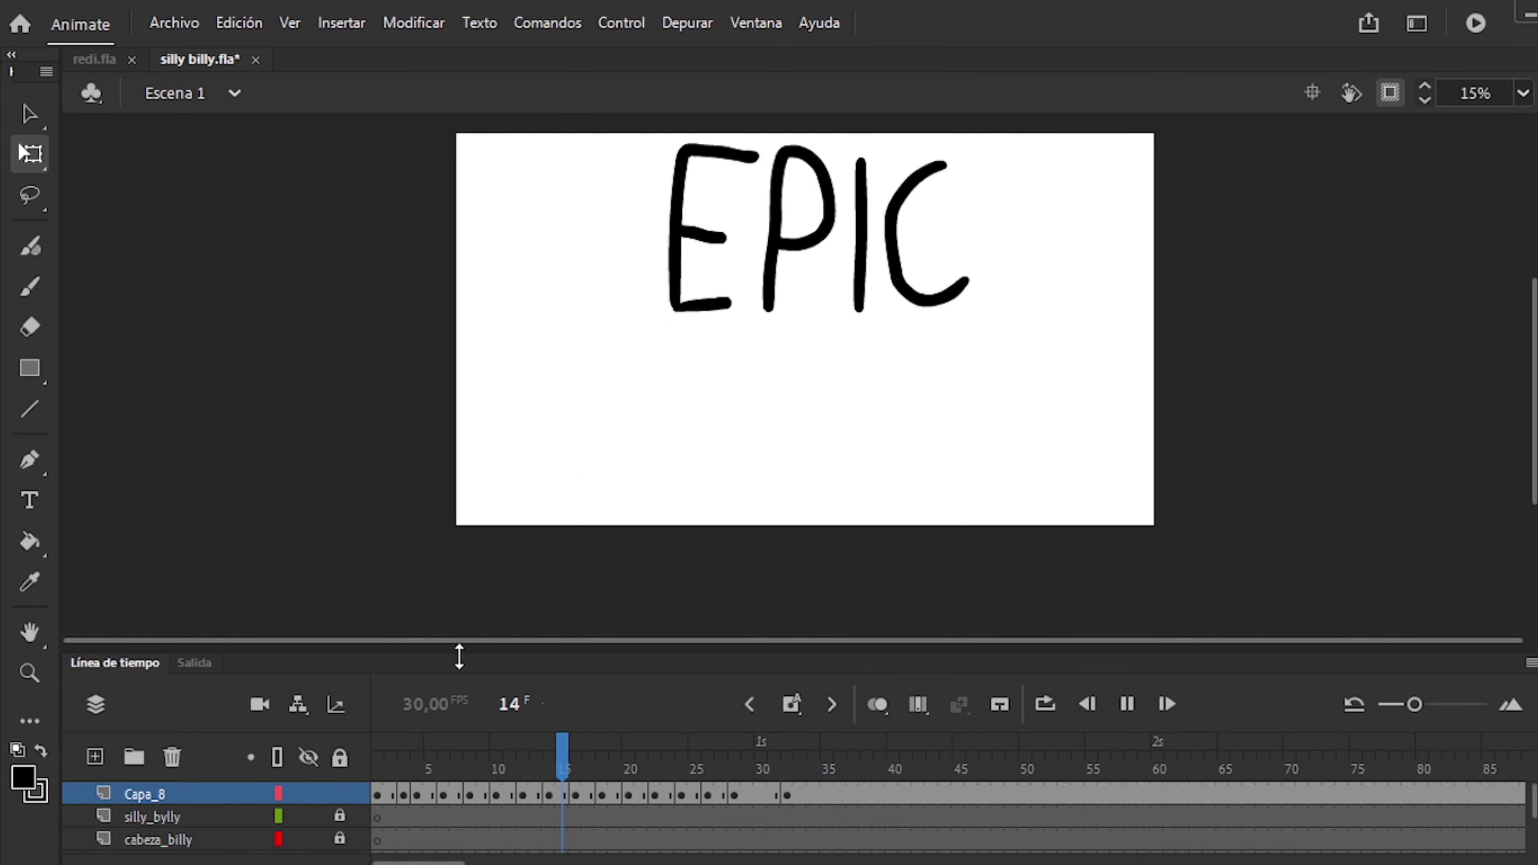
key(Return)
key(period)
key(period)
key(comma)
key(comma)
key(comma)
key(comma)
key(comma)
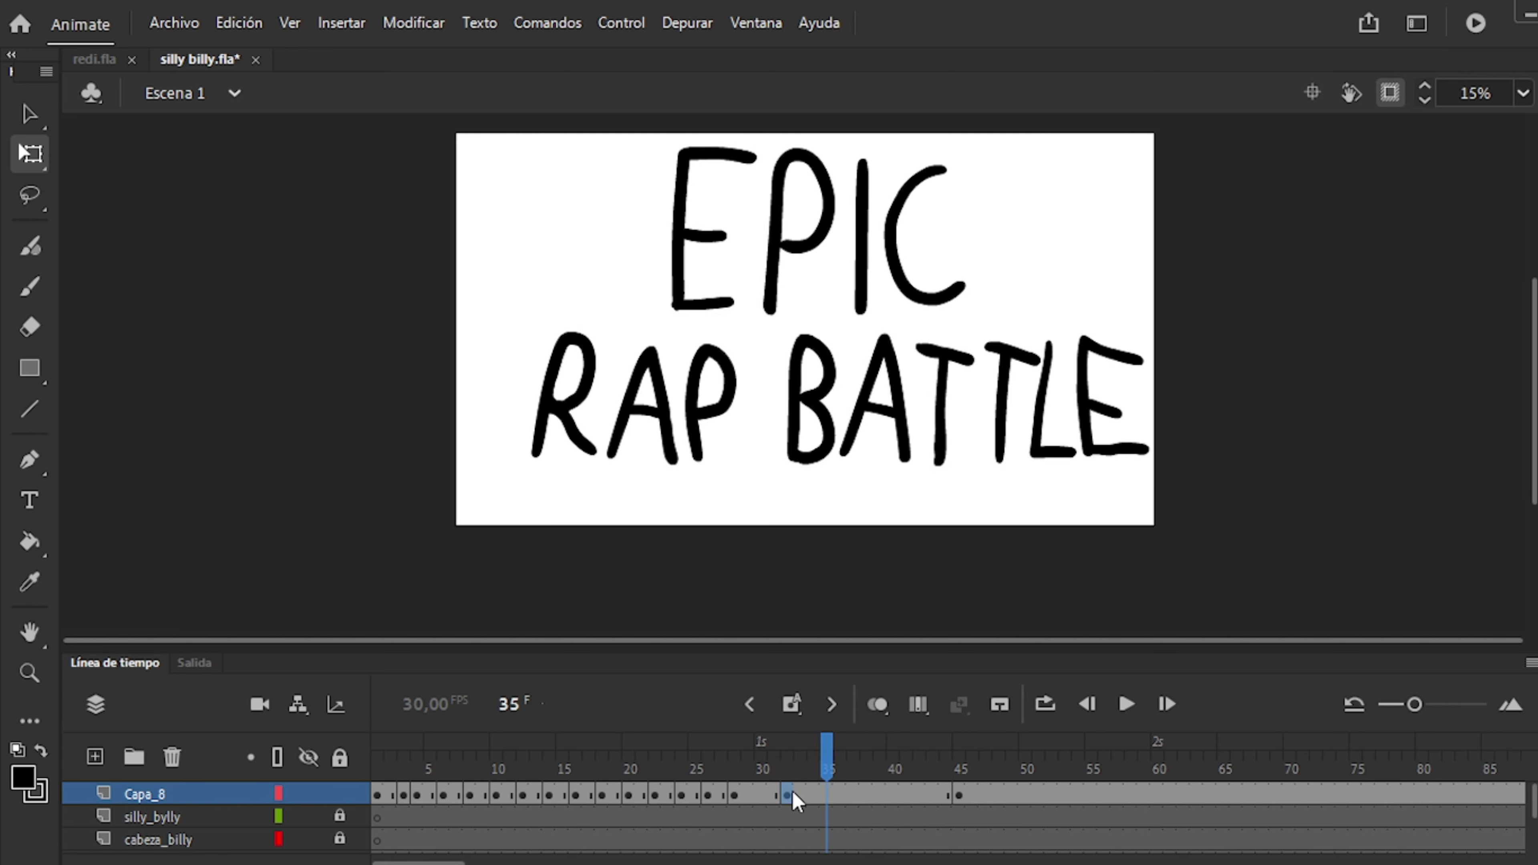
Add Capa_8 keyframes at frames 34, 36, 38 and 40, alternately widening and narrowing BATTLE from its beginning edge.
click(793, 795)
drag(910, 533, 806, 418)
key(period)
key(period)
key(F6)
click(866, 795)
key(F6)
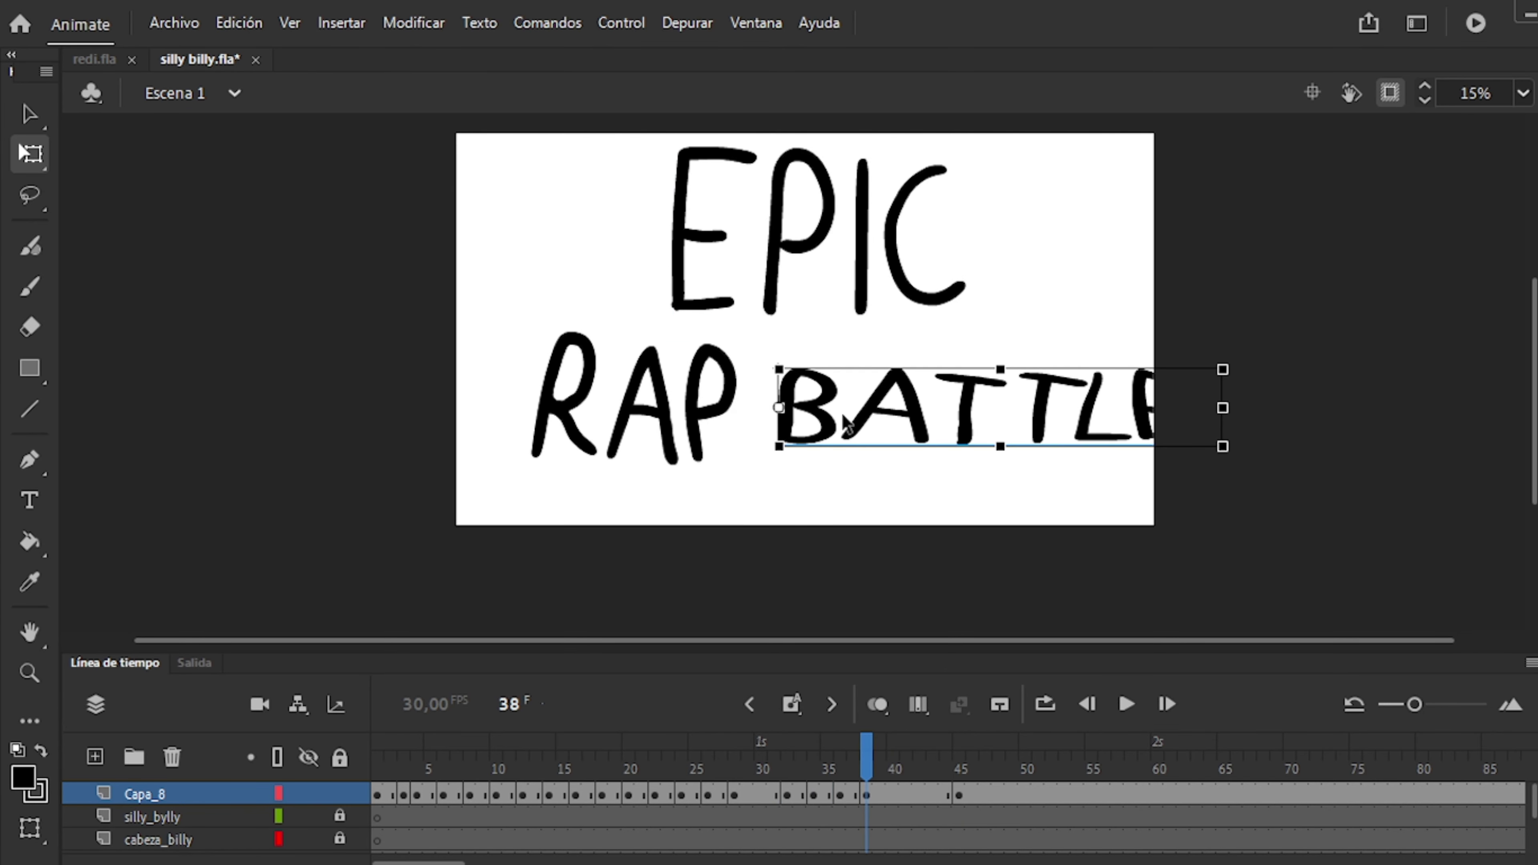
key(period)
key(period)
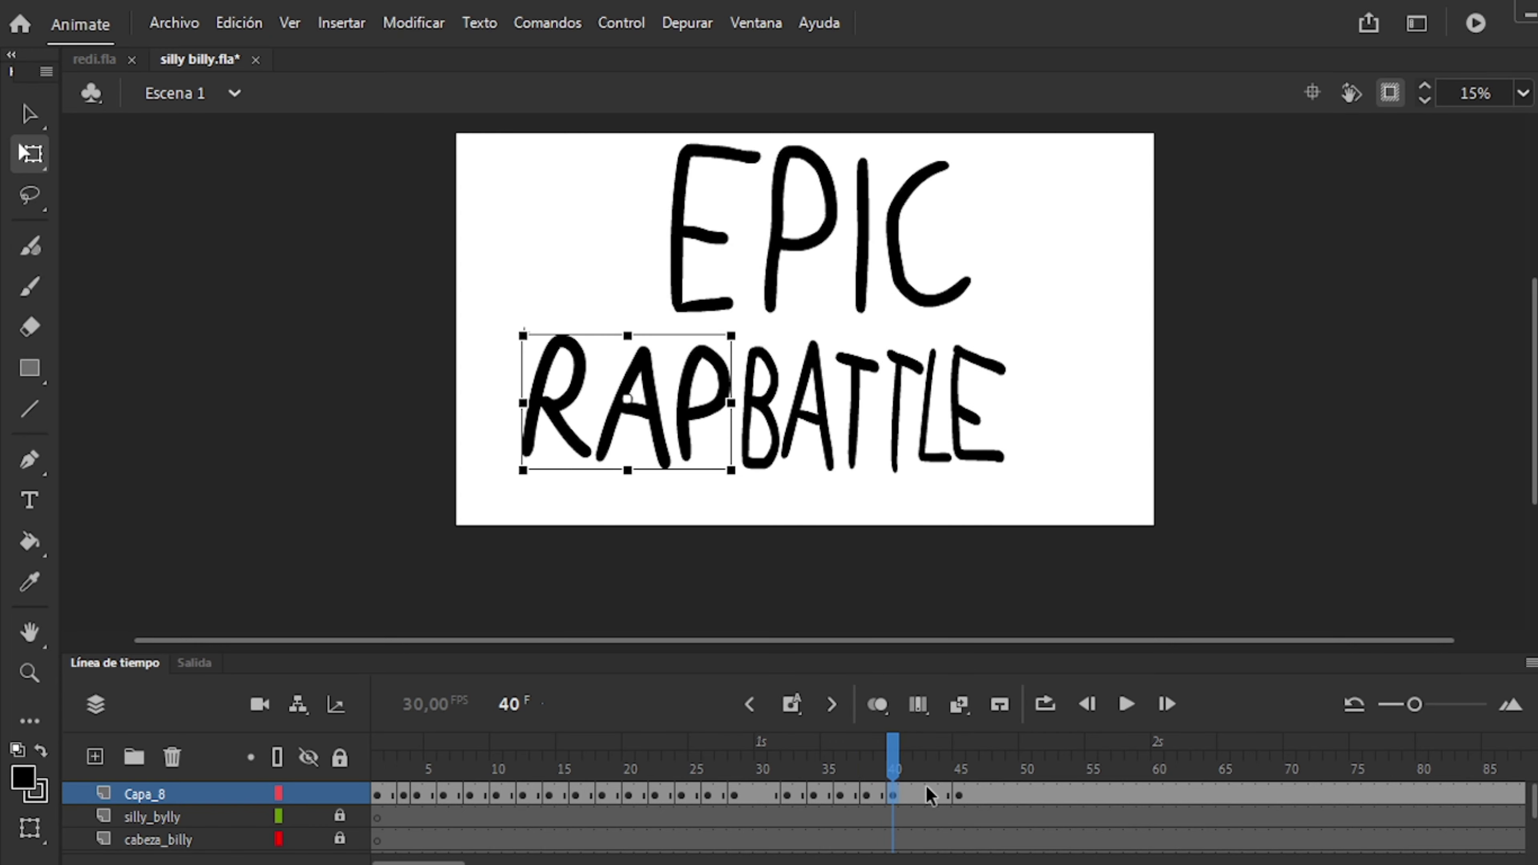
Add settling poses for BATTLE at frames 42 and 44 of Capa_8 and play the title animation.
click(933, 795)
click(878, 704)
click(877, 705)
click(946, 796)
key(comma)
key(comma)
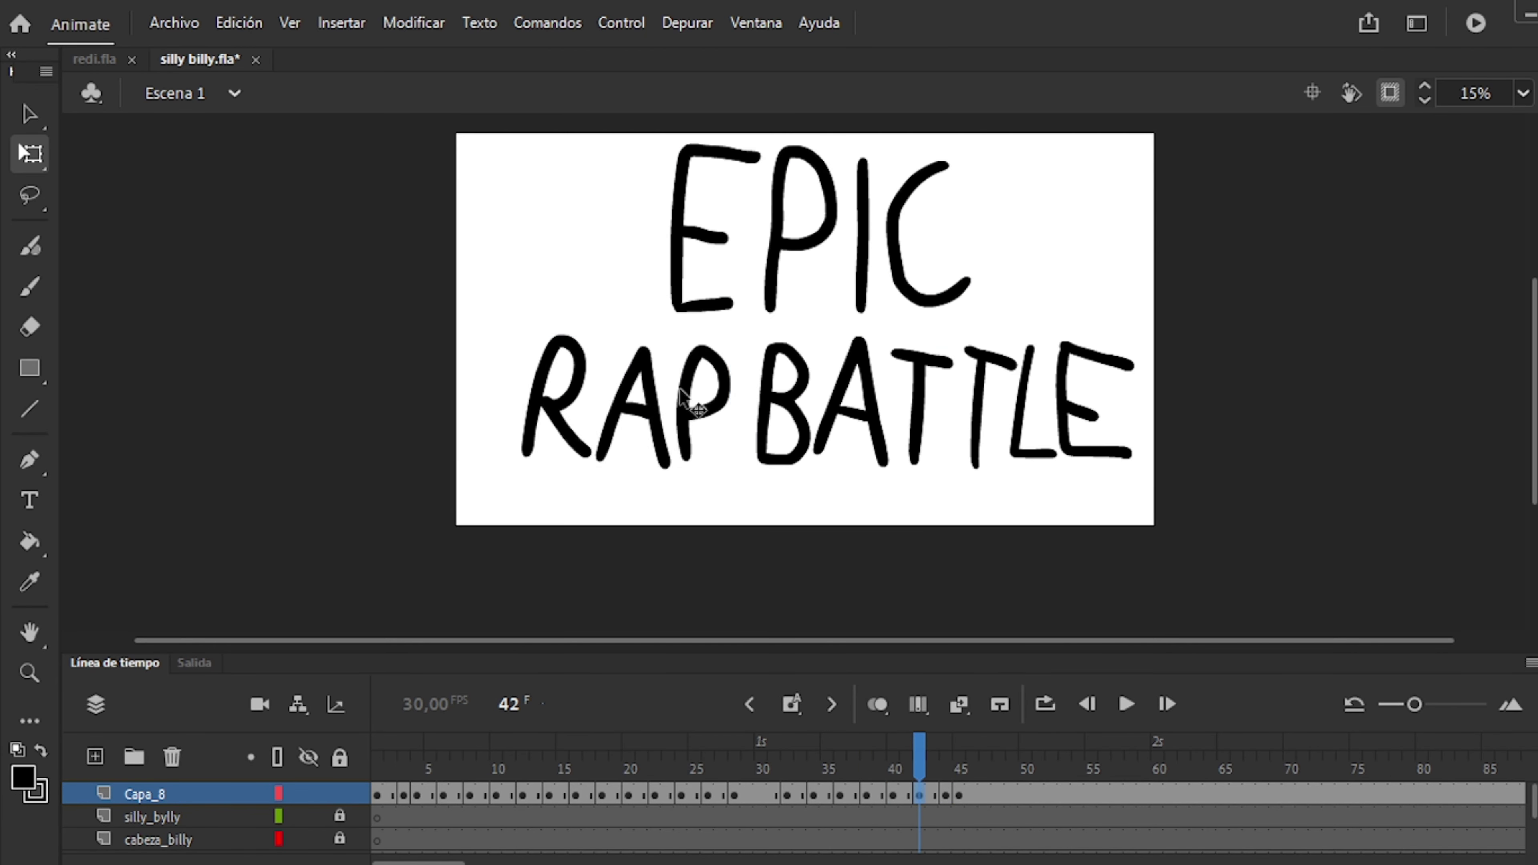
key(Return)
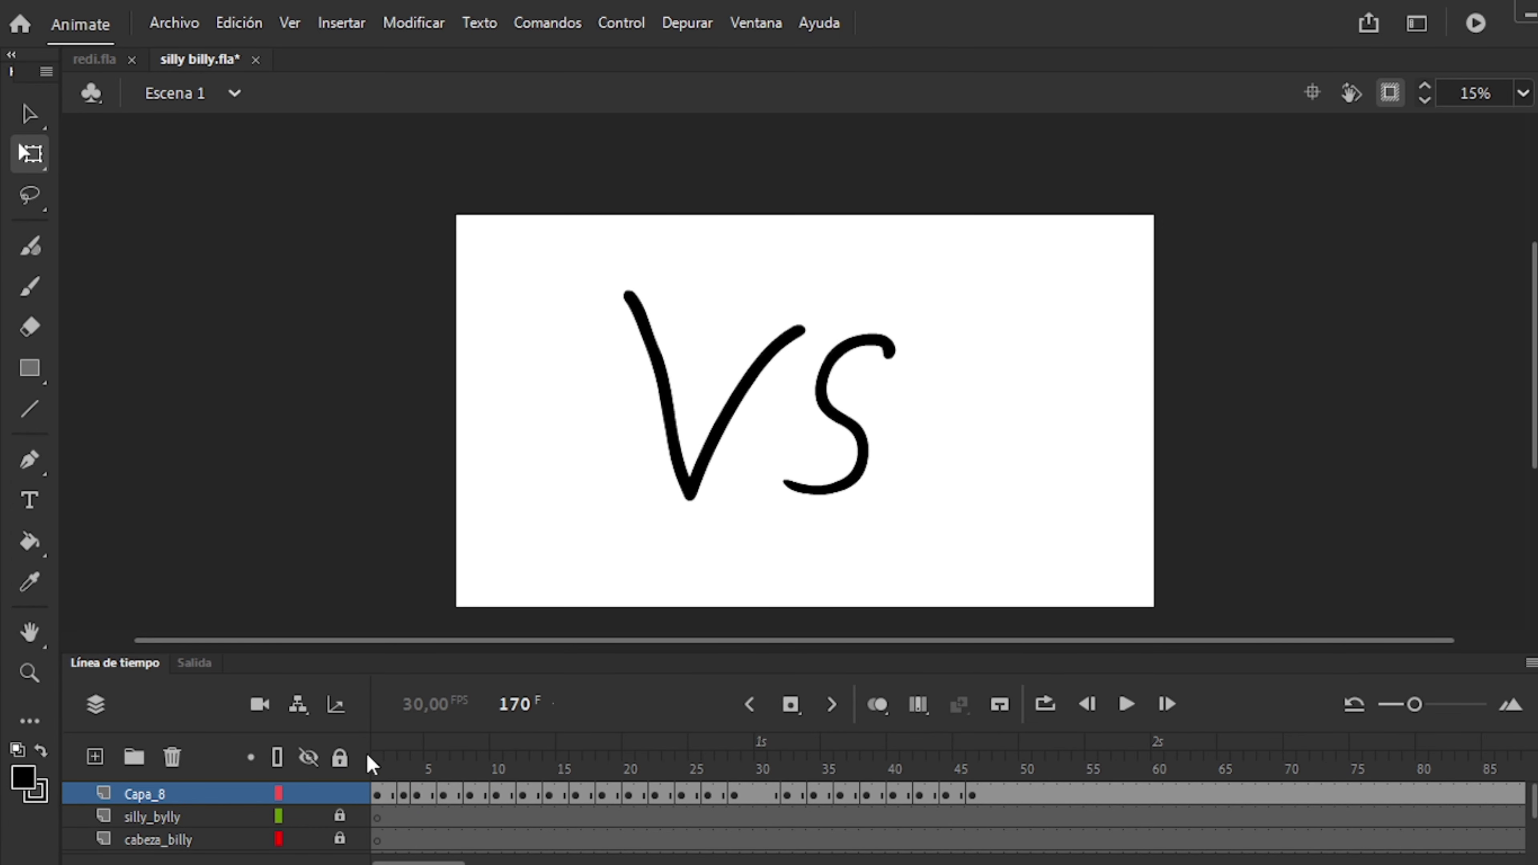
key(Return)
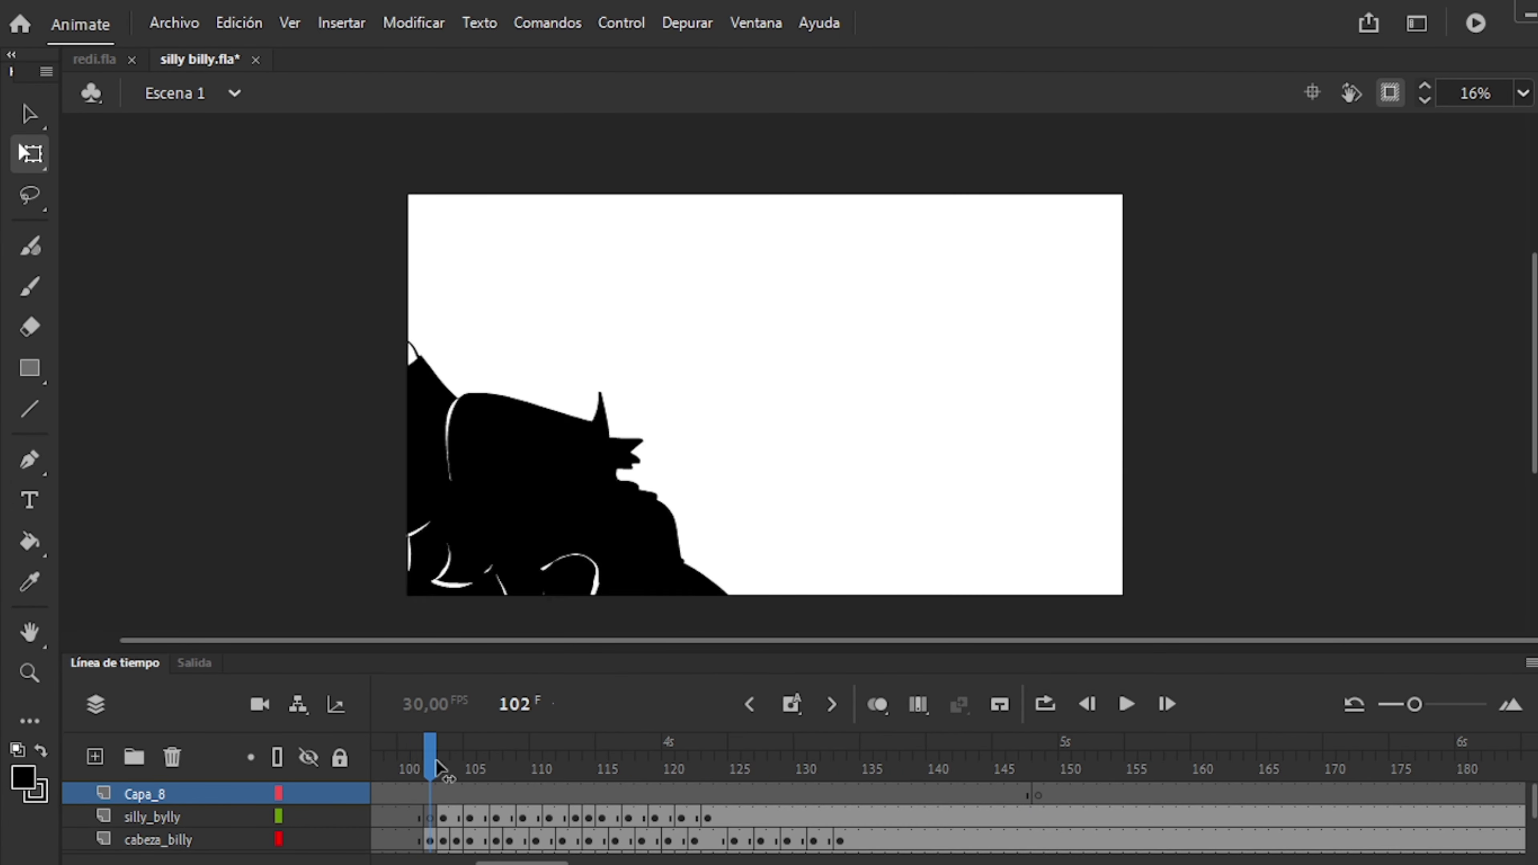
Brush large black VS lettering on Capa_8 at frame 148.
drag(430, 788, 845, 801)
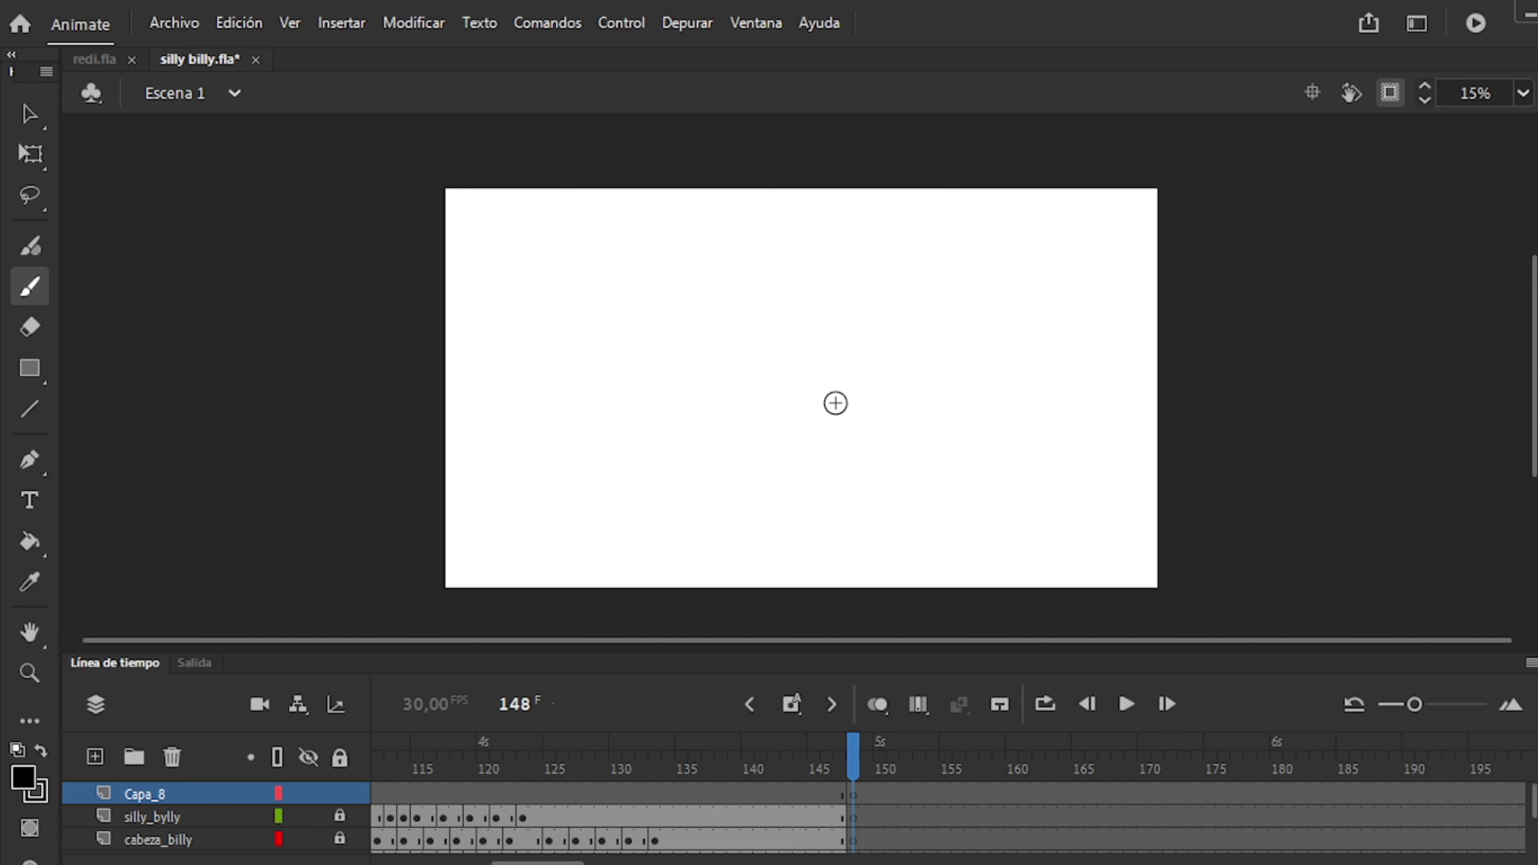
drag(623, 270, 799, 308)
drag(888, 332, 782, 458)
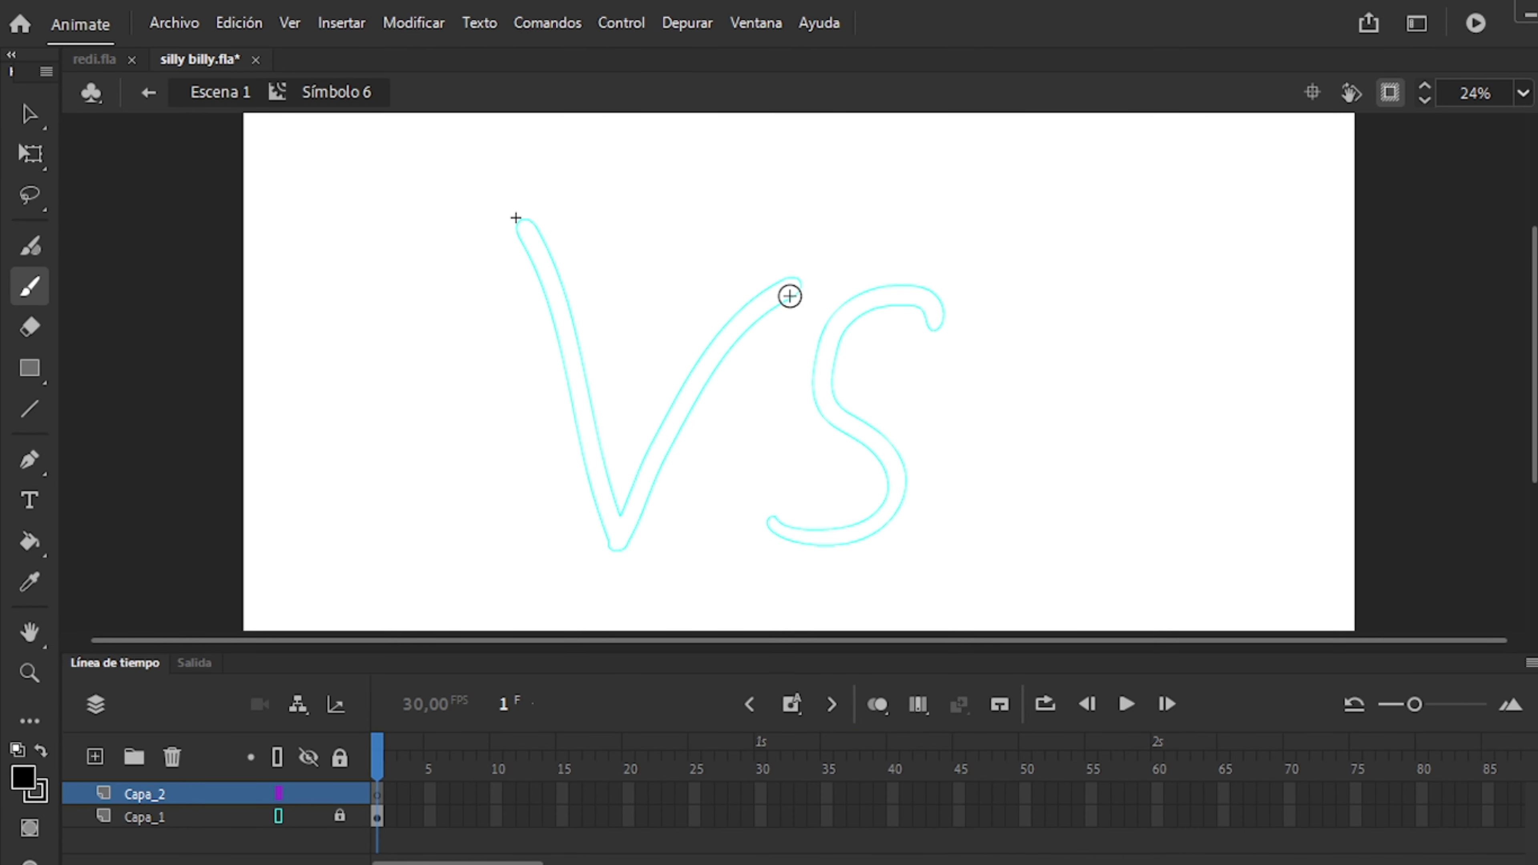
Trace the VS lettering twice more inside Símbolo 6 to make its frames 2 and 3, and return to the main timeline.
mouse_move(516, 221)
mouse_down()
mouse_move(584, 367)
mouse_move(798, 280)
mouse_up()
drag(937, 315, 769, 522)
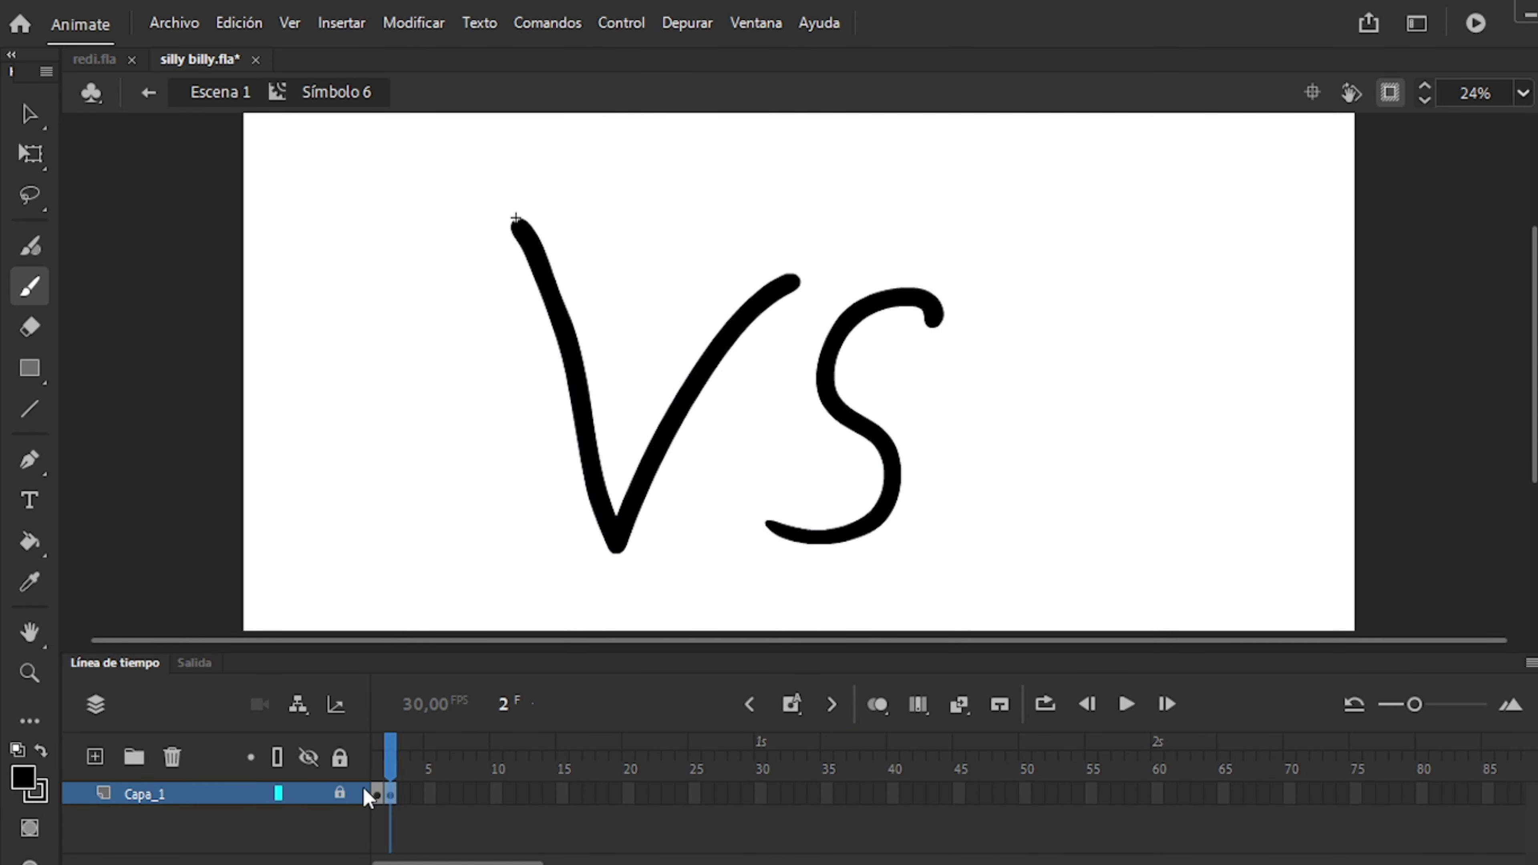
key(F7)
key(alt+shift+o)
drag(516, 221, 798, 280)
drag(896, 485, 932, 321)
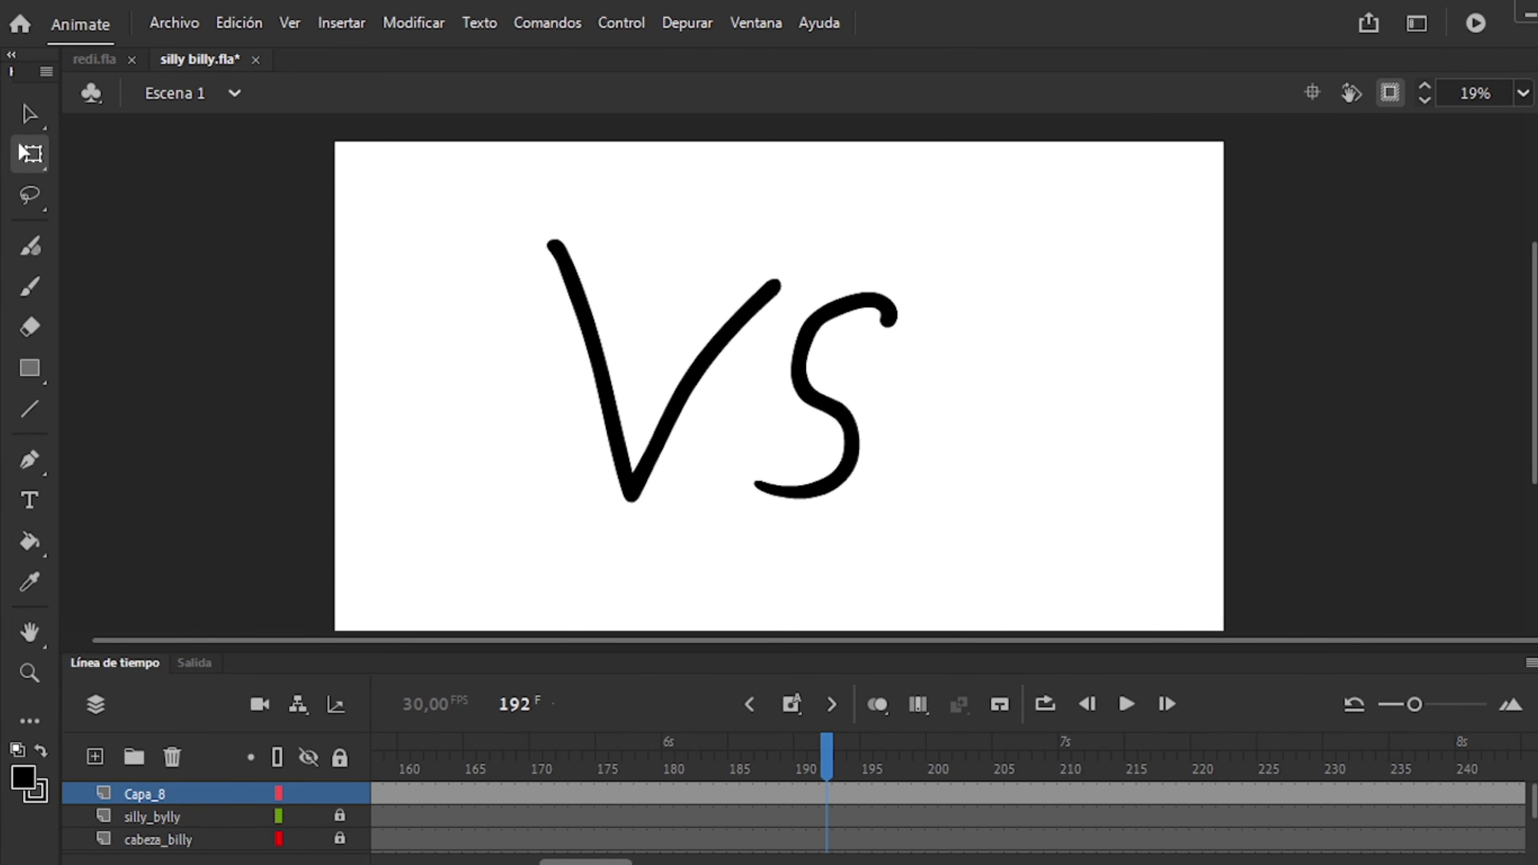
click(636, 794)
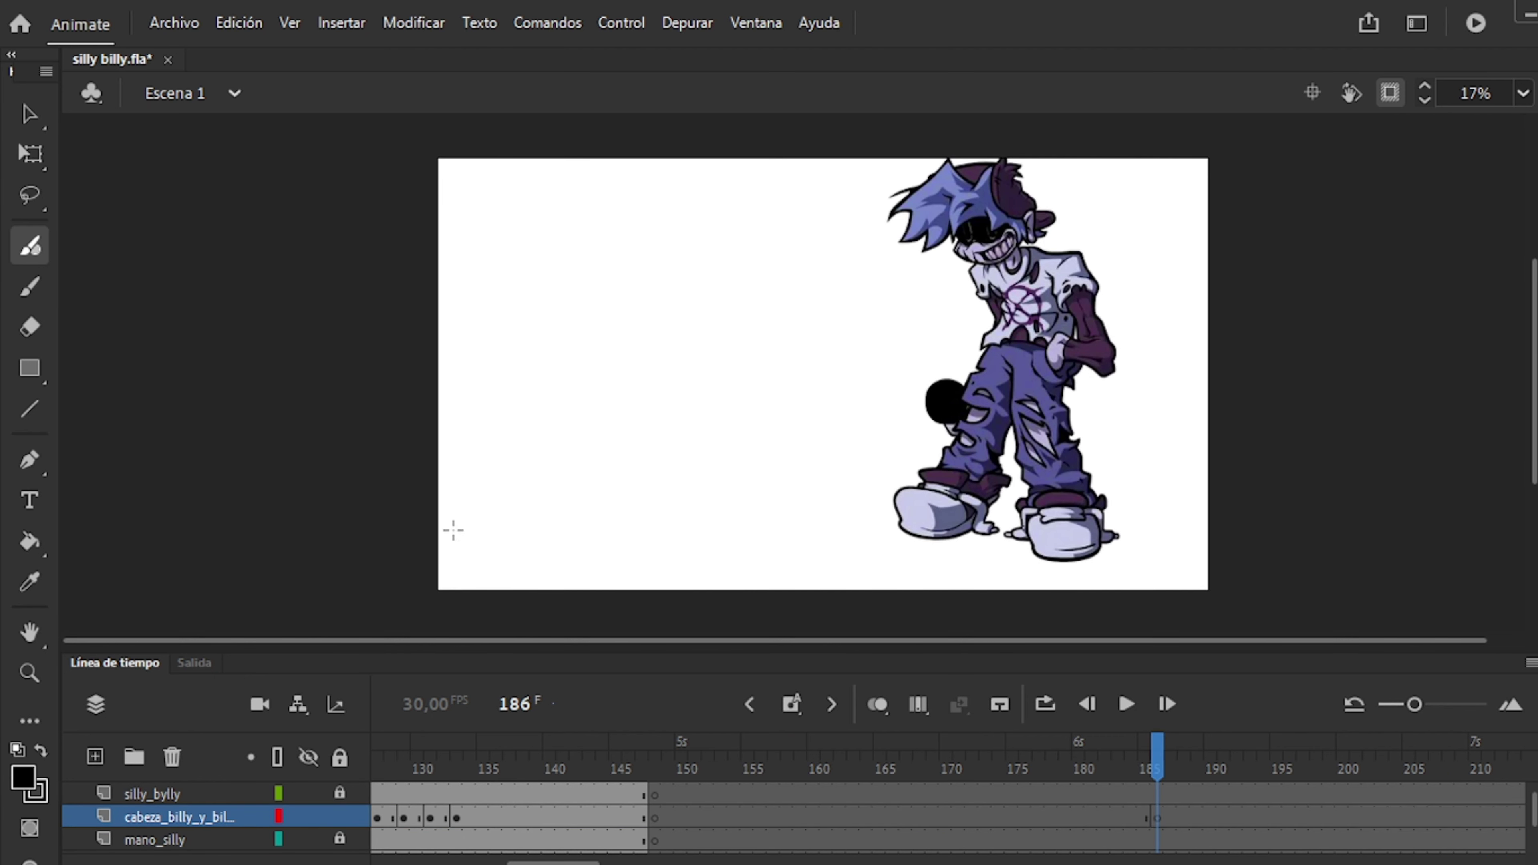
Brush the black outline of a rounded head in the stage's lower-left corner at frame 186 of the cabeza_billy layer.
drag(453, 530, 586, 645)
key(ctrl+z)
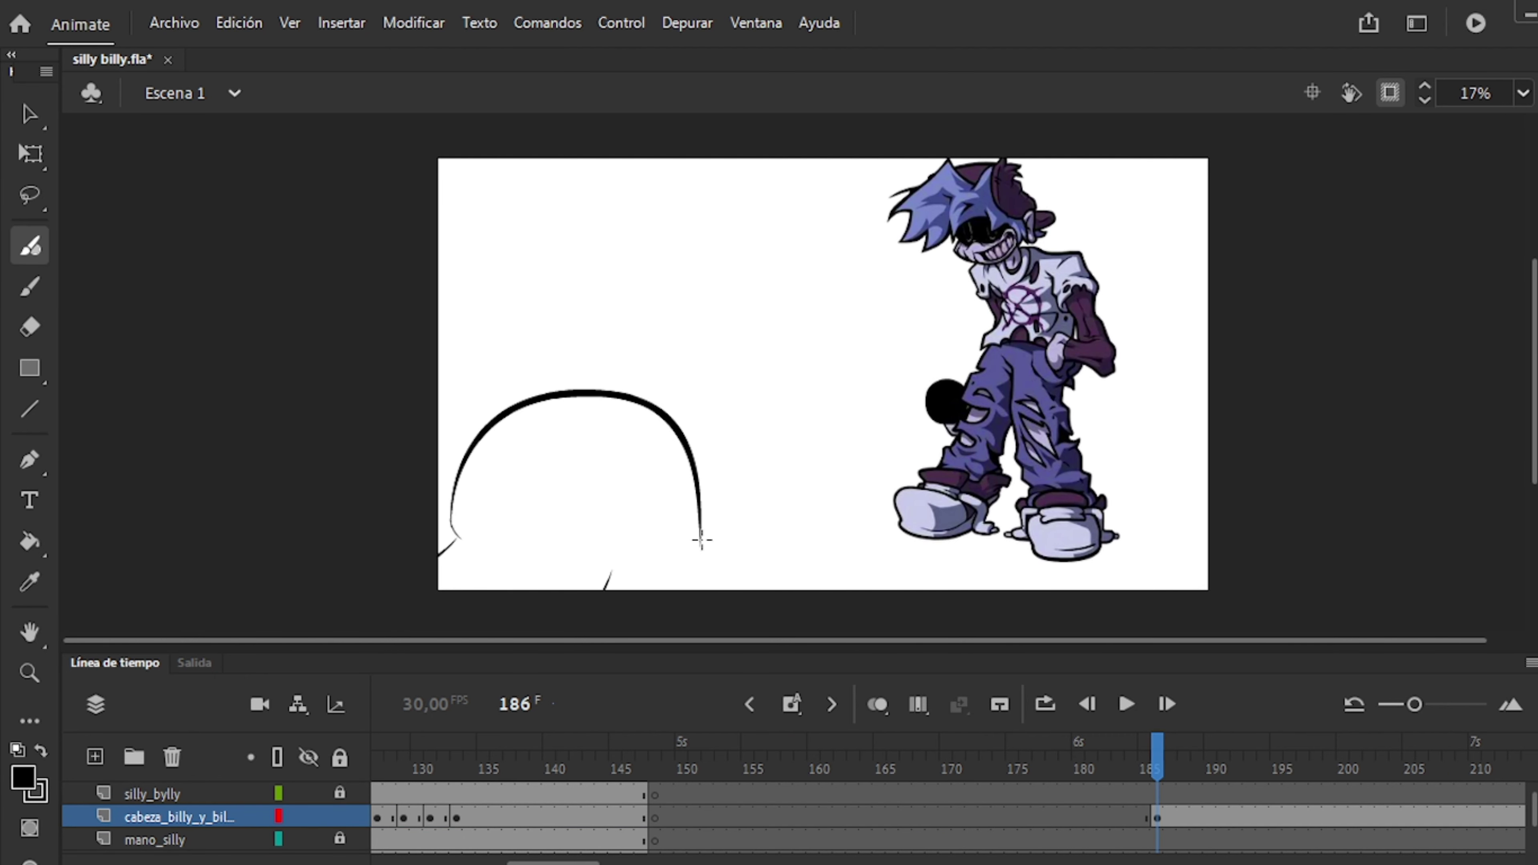
scroll(547, 539, up, 2)
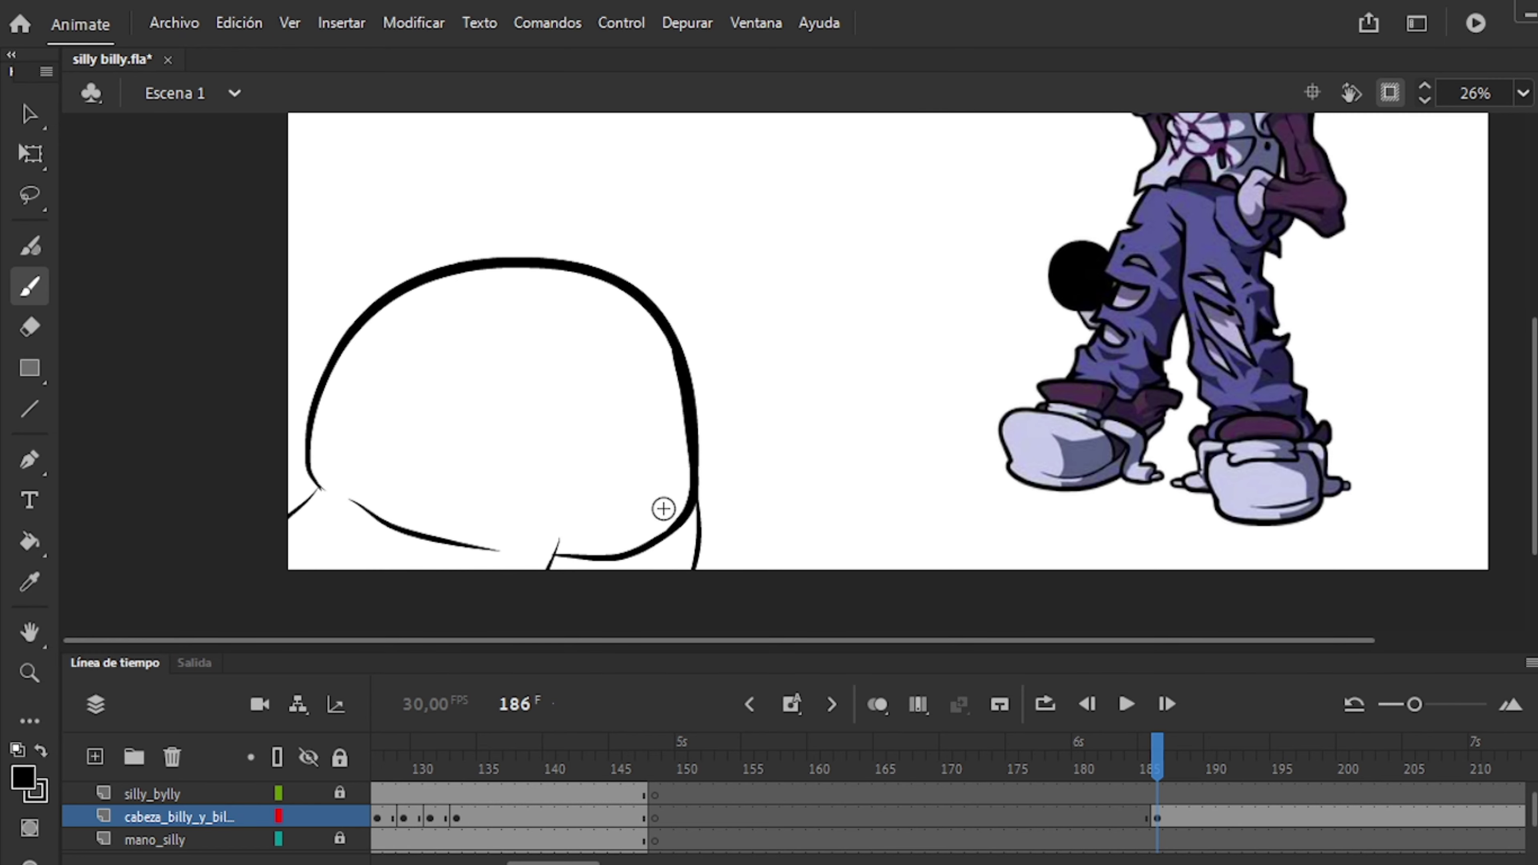
scroll(663, 509, up, 2)
scroll(787, 364, down, 2)
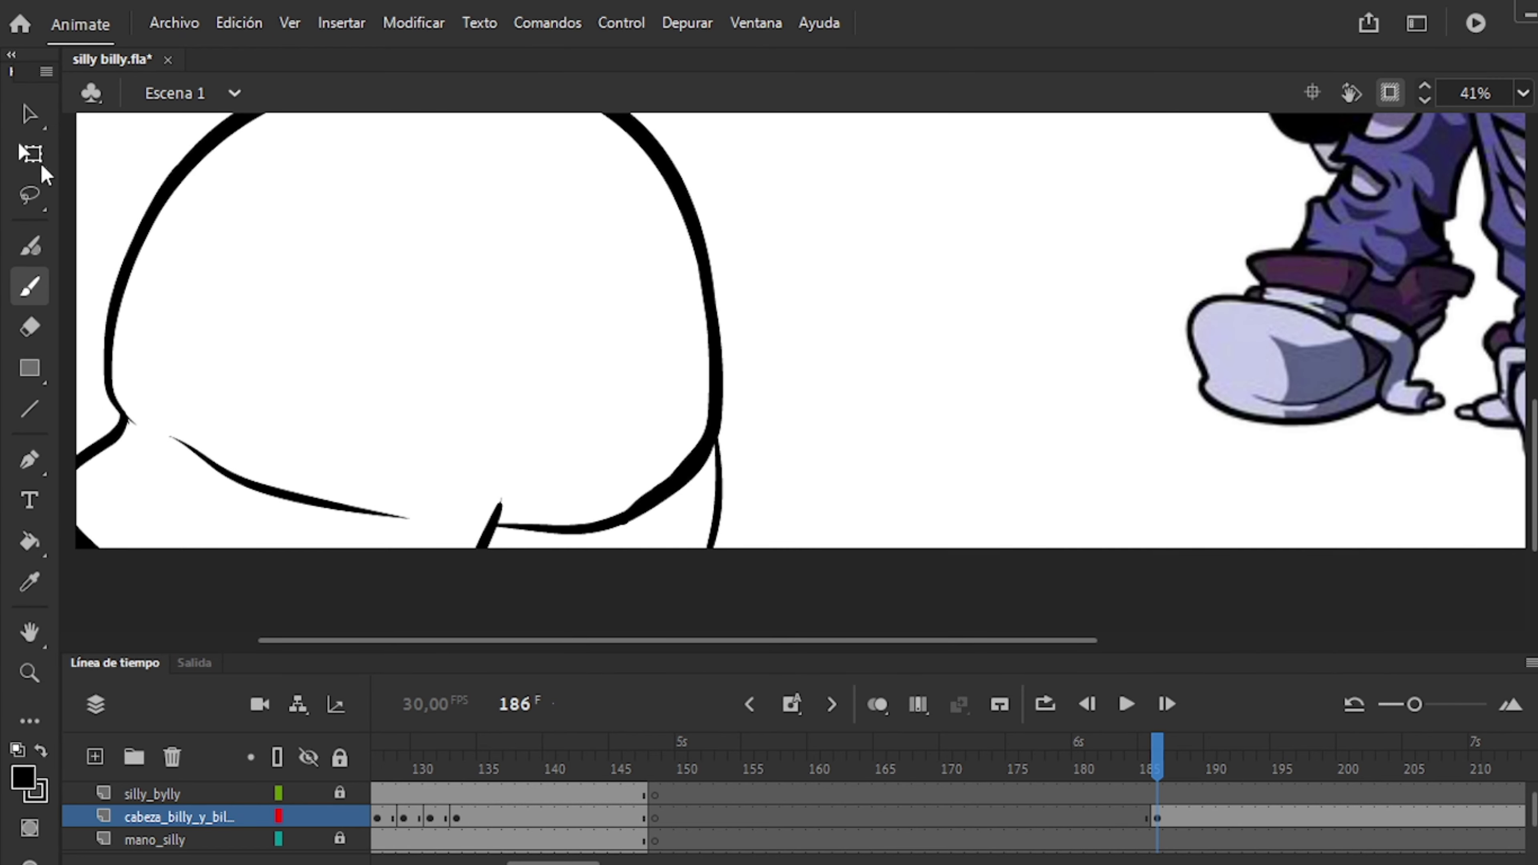
scroll(660, 600, down, 2)
Open the head drawing's group and fill the shape inside its outline with white.
click(1157, 818)
double_click(346, 440)
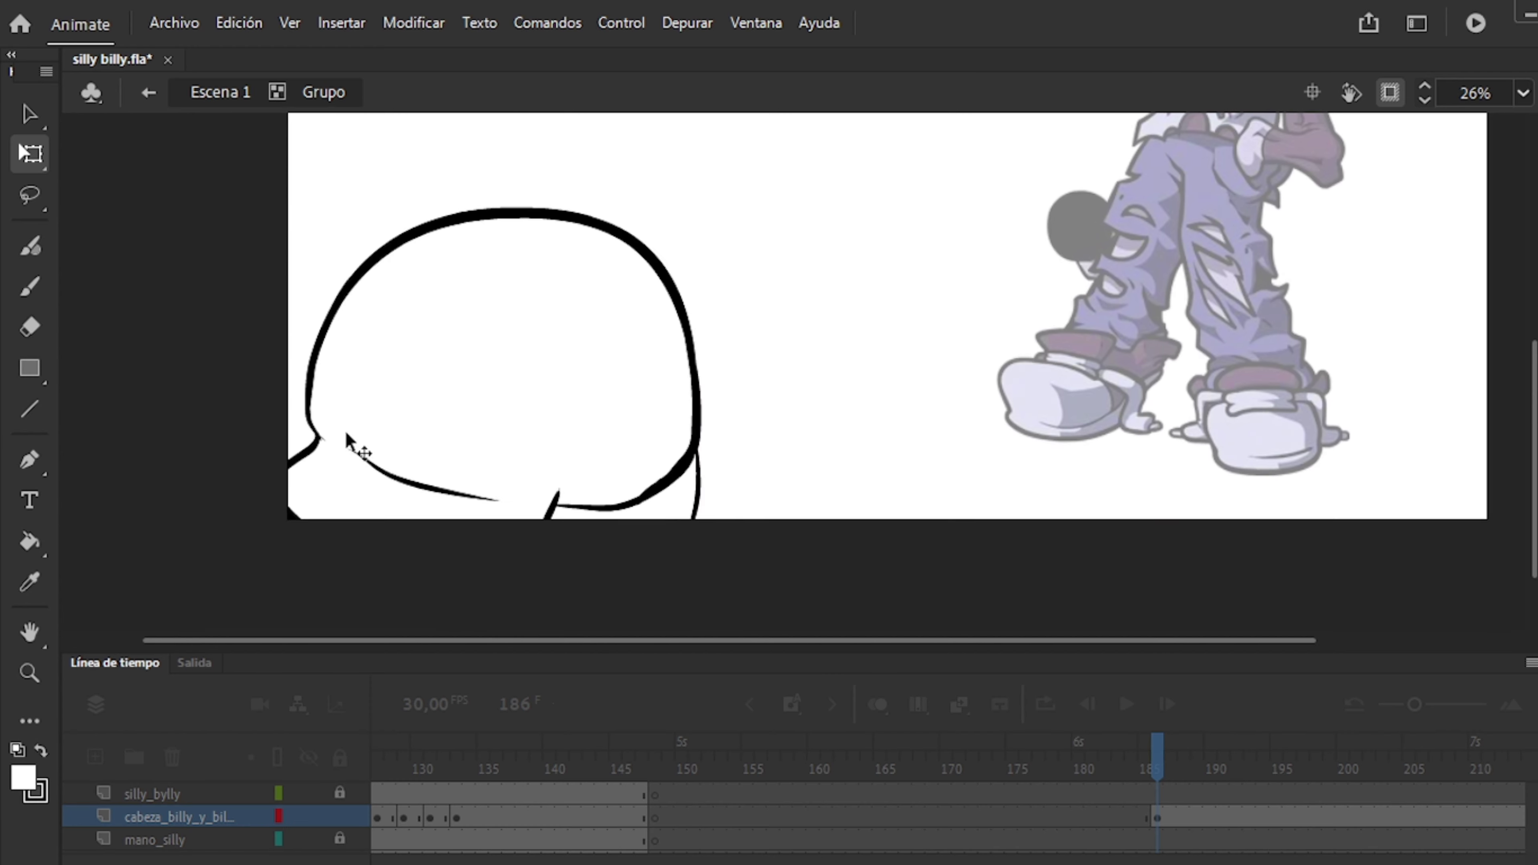
scroll(738, 591, up, 2)
scroll(787, 364, up, 1)
double_click(269, 203)
scroll(491, 437, down, 3)
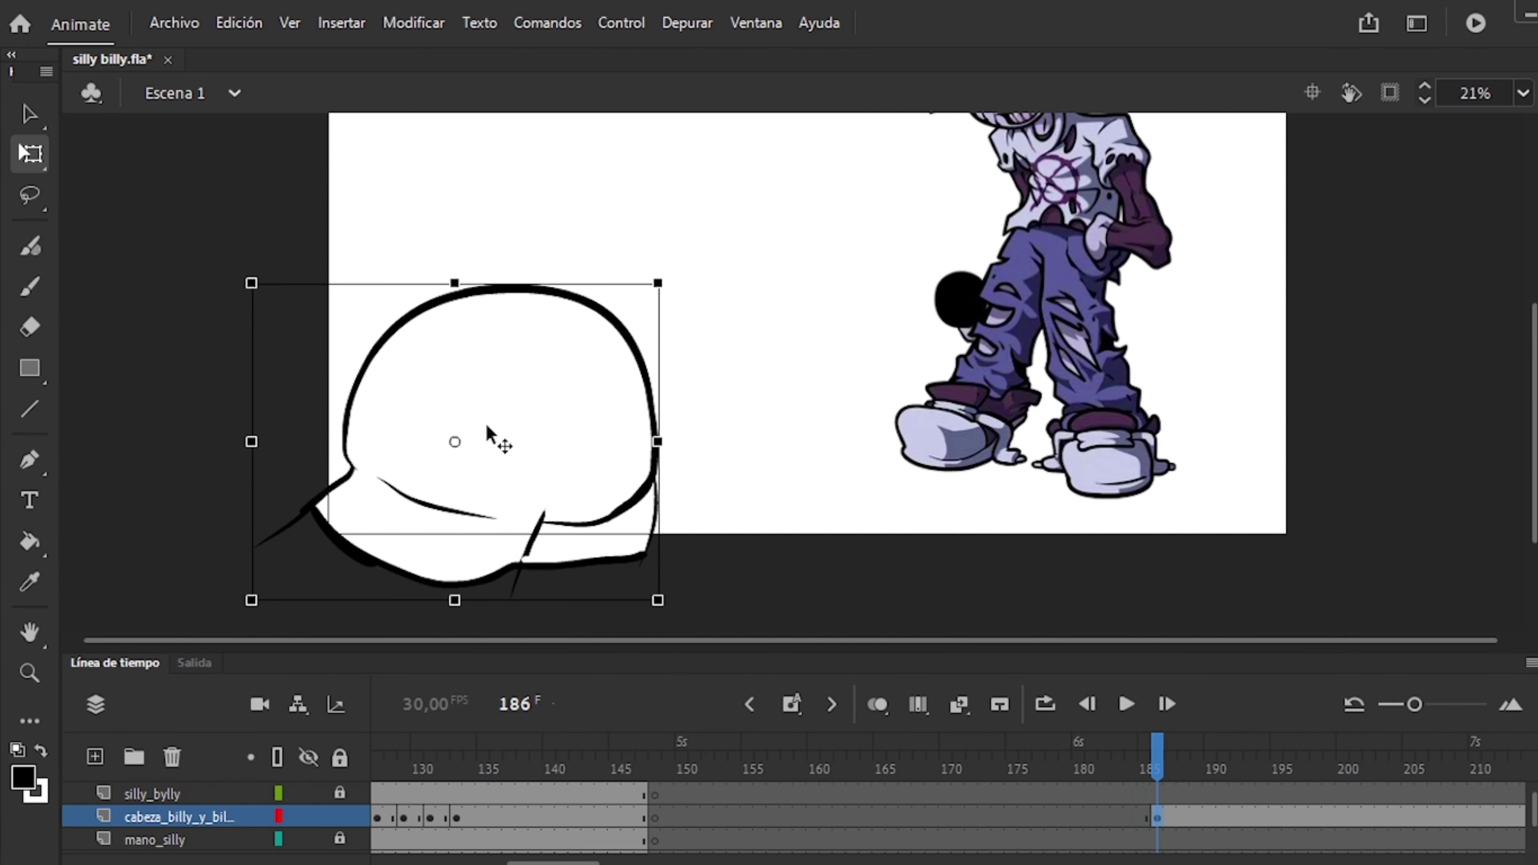
Open the cabeza silly head symbol and brush dense black hatching down the head's left side on a new layer, Capa_2.
click(791, 704)
double_click(364, 557)
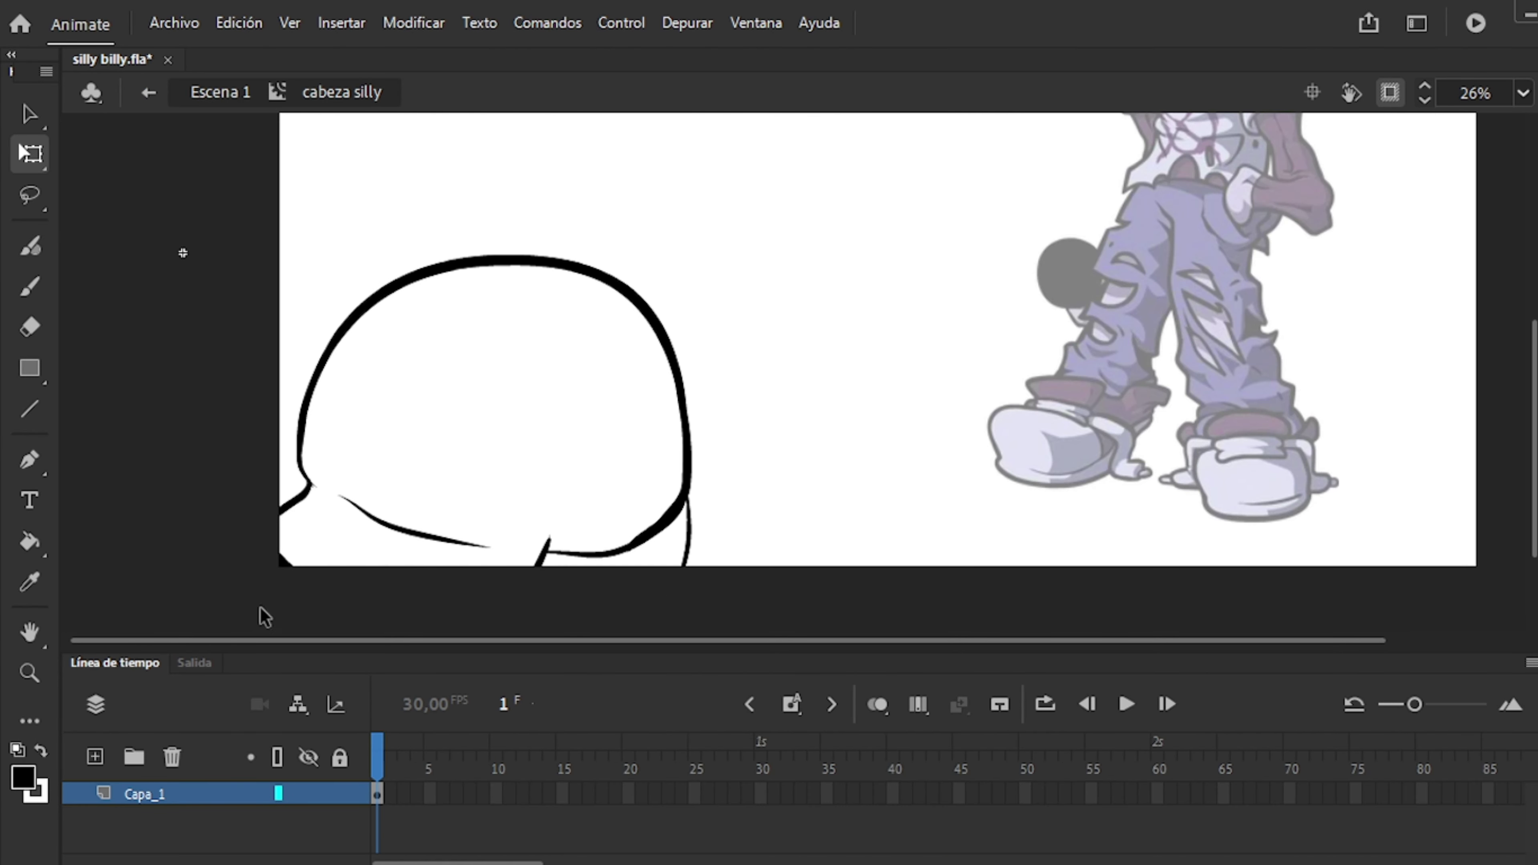
key(b)
scroll(458, 490, up, 2)
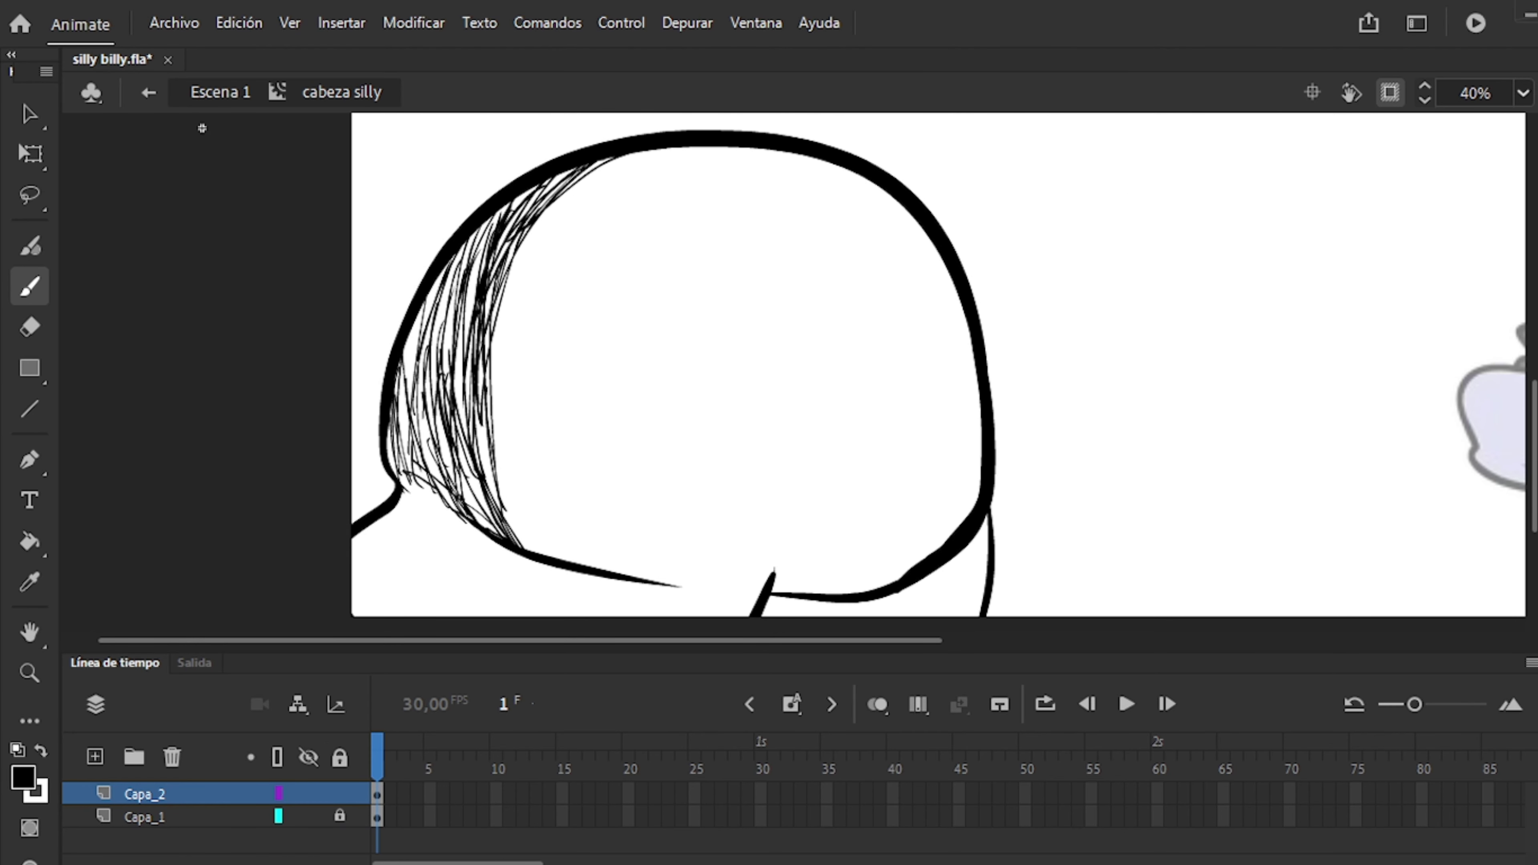
drag(472, 418, 437, 498)
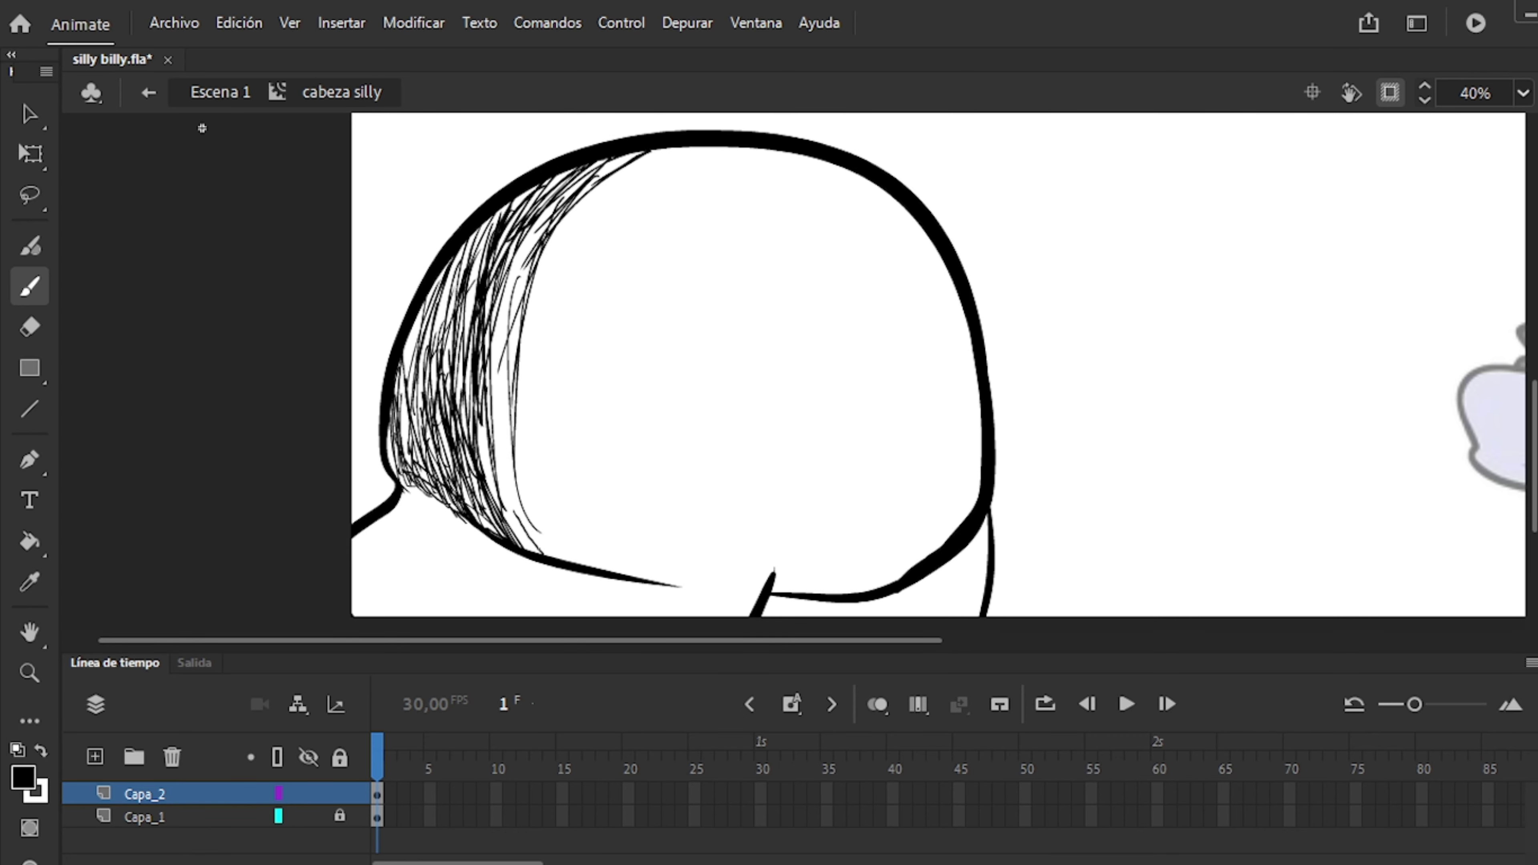
scroll(613, 393, up, 1)
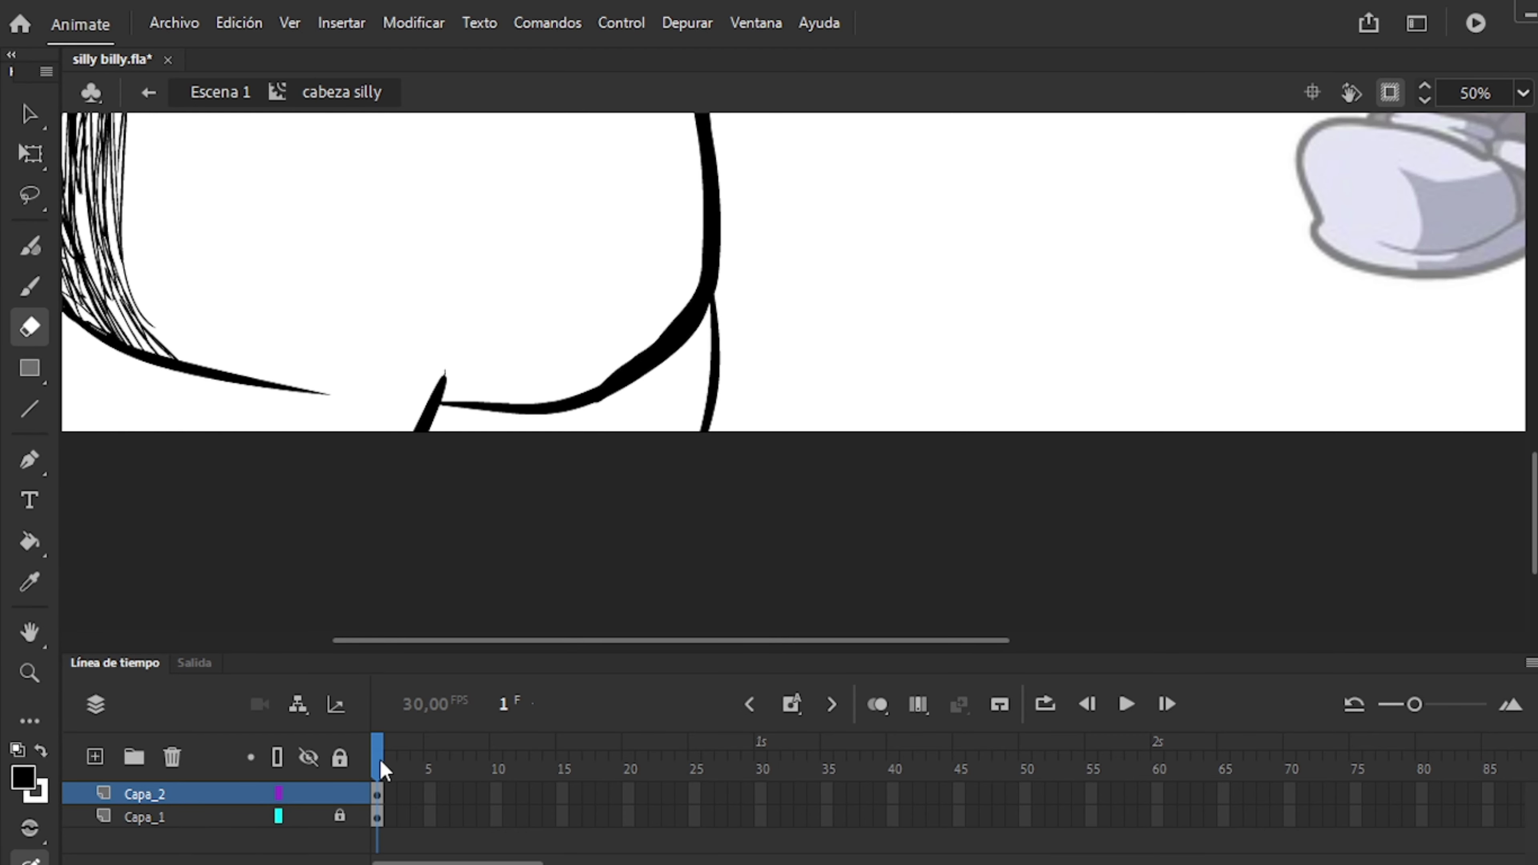
Add black hatching to the neck and beneath the head's lower rim on Capa_2, undoing the stray strokes.
key(ctrl+z)
key(ctrl+y)
click(29, 286)
scroll(221, 483, down, 1)
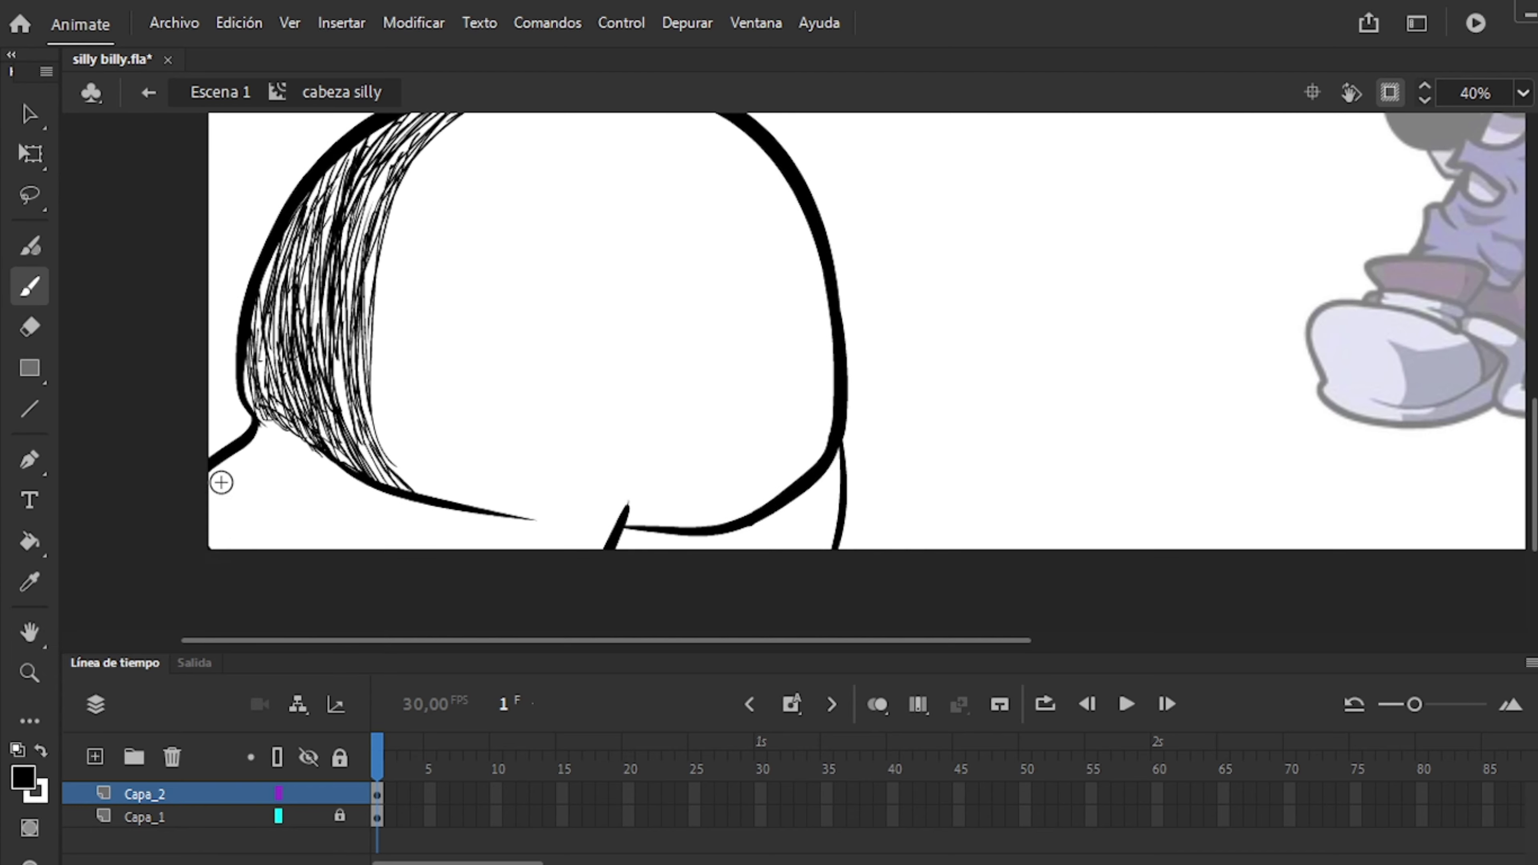
key(ctrl+z)
key(ctrl+z)
key(ctrl+z)
key(ctrl+z)
key(ctrl+z)
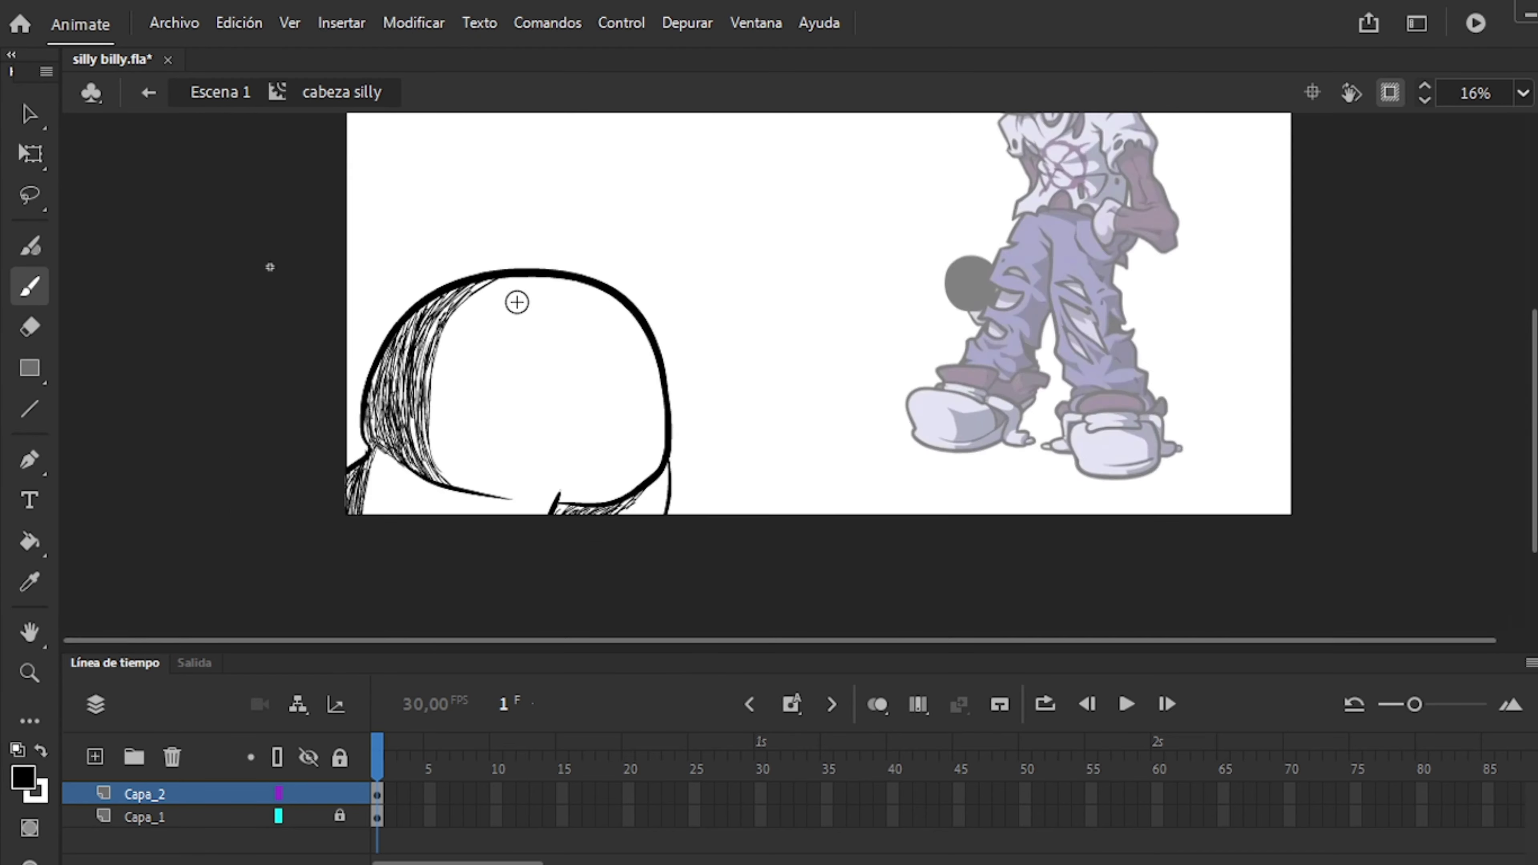
key(ctrl+z)
key(ctrl+z)
key(ctrl+z)
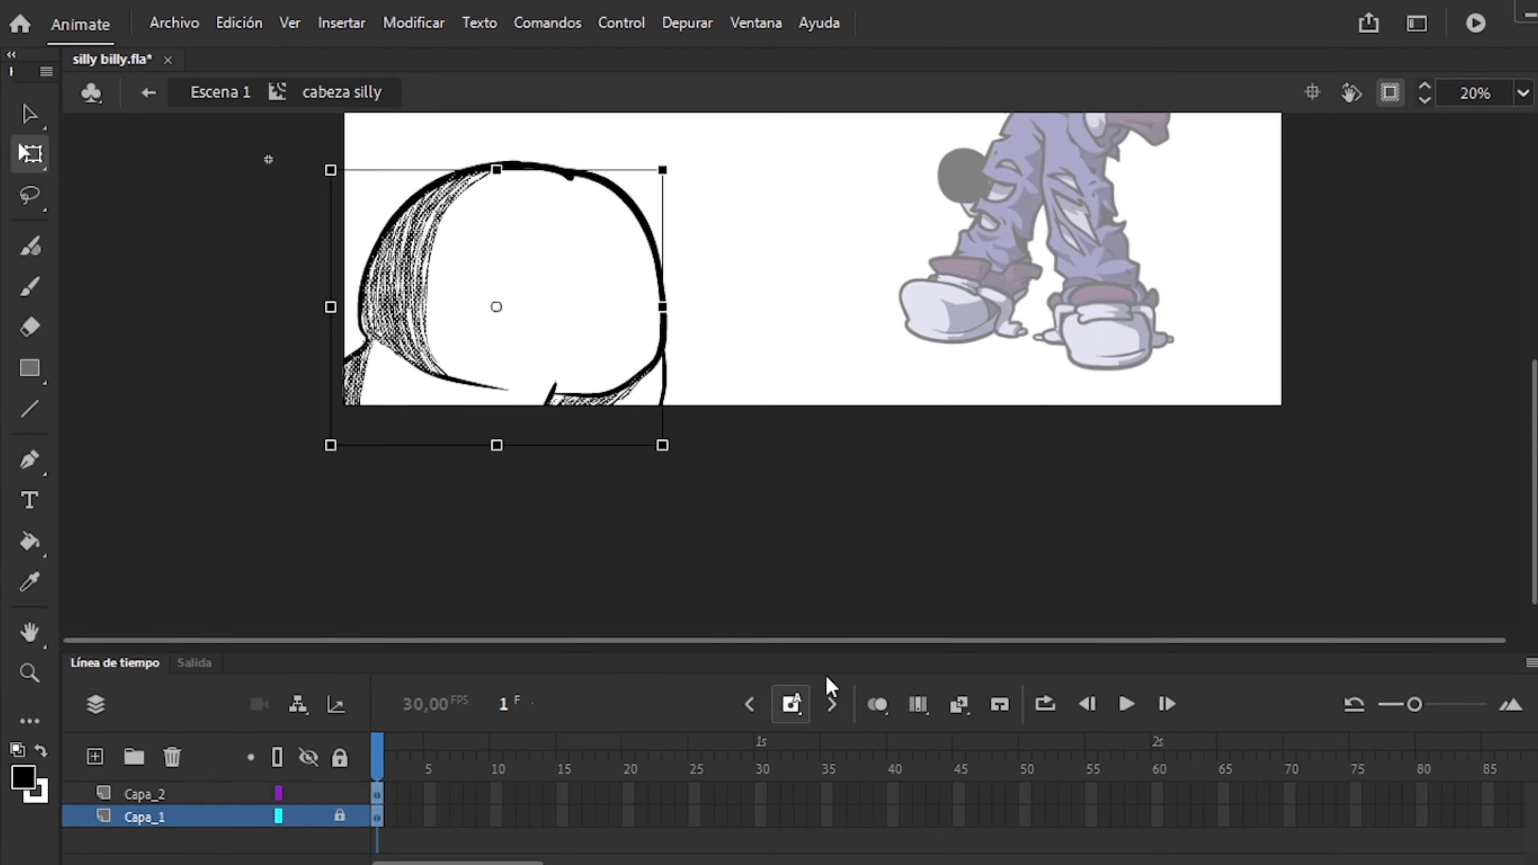
Redraw the head and neck hatching in a new Capa_2 keyframe at frame 3, using onion skin as a guide.
click(878, 704)
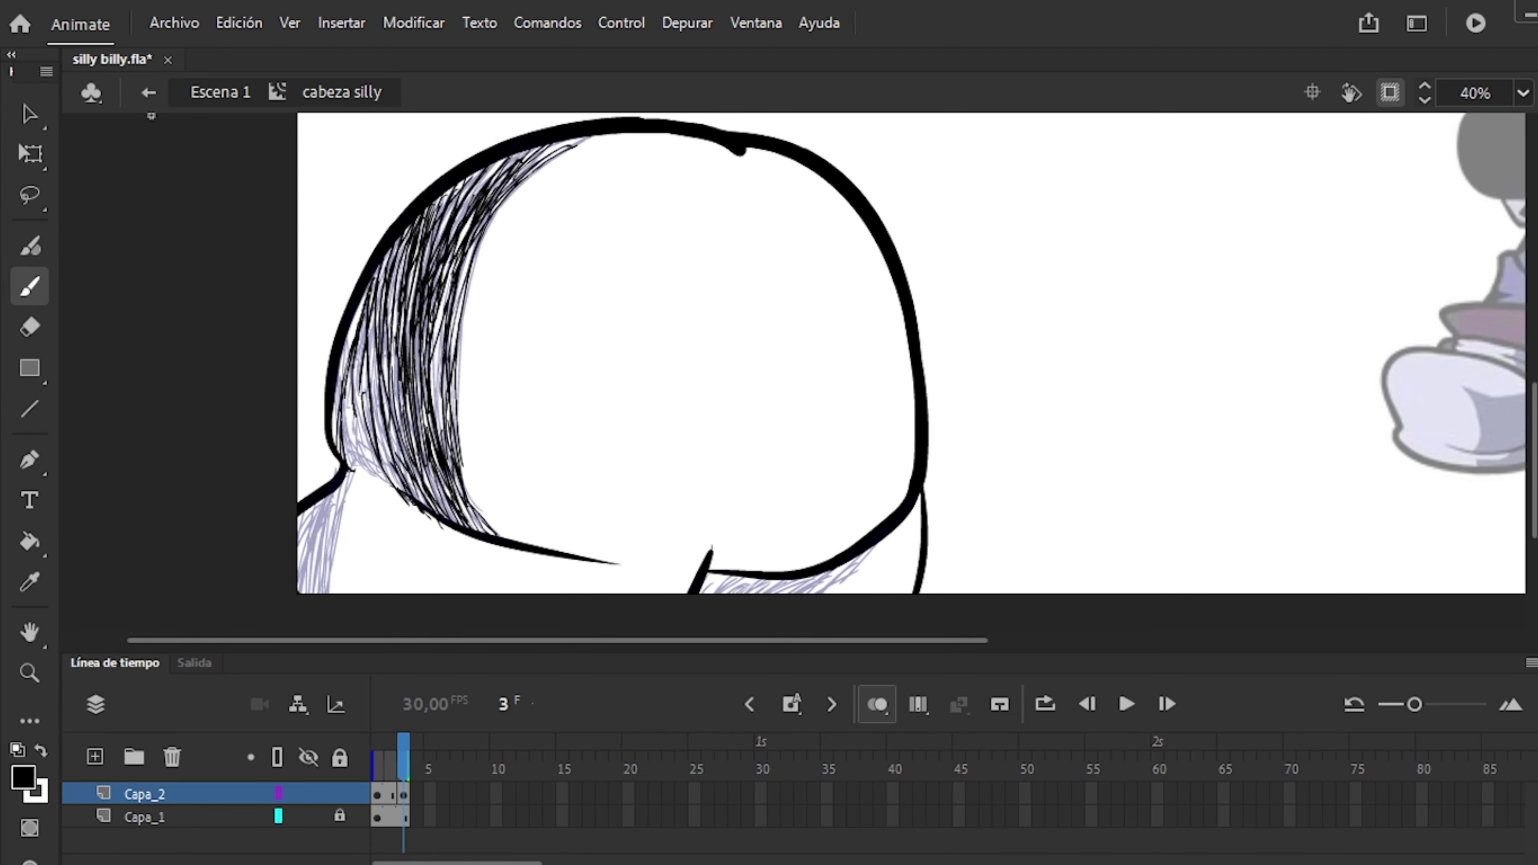
scroll(216, 544, up, 2)
key(b)
click(877, 704)
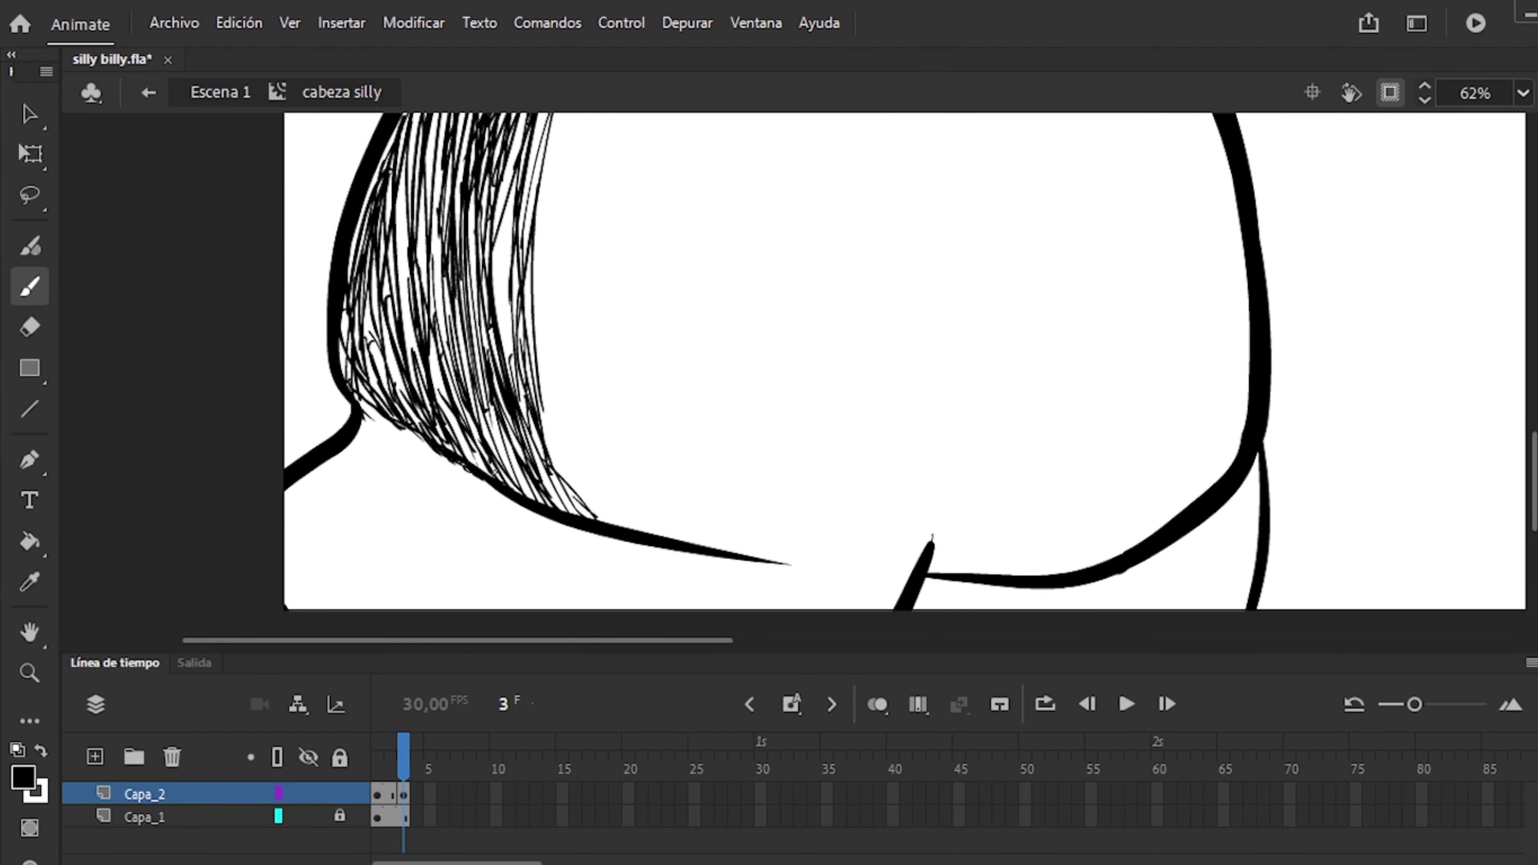
scroll(1137, 460, down, 4)
click(878, 705)
scroll(265, 522, up, 4)
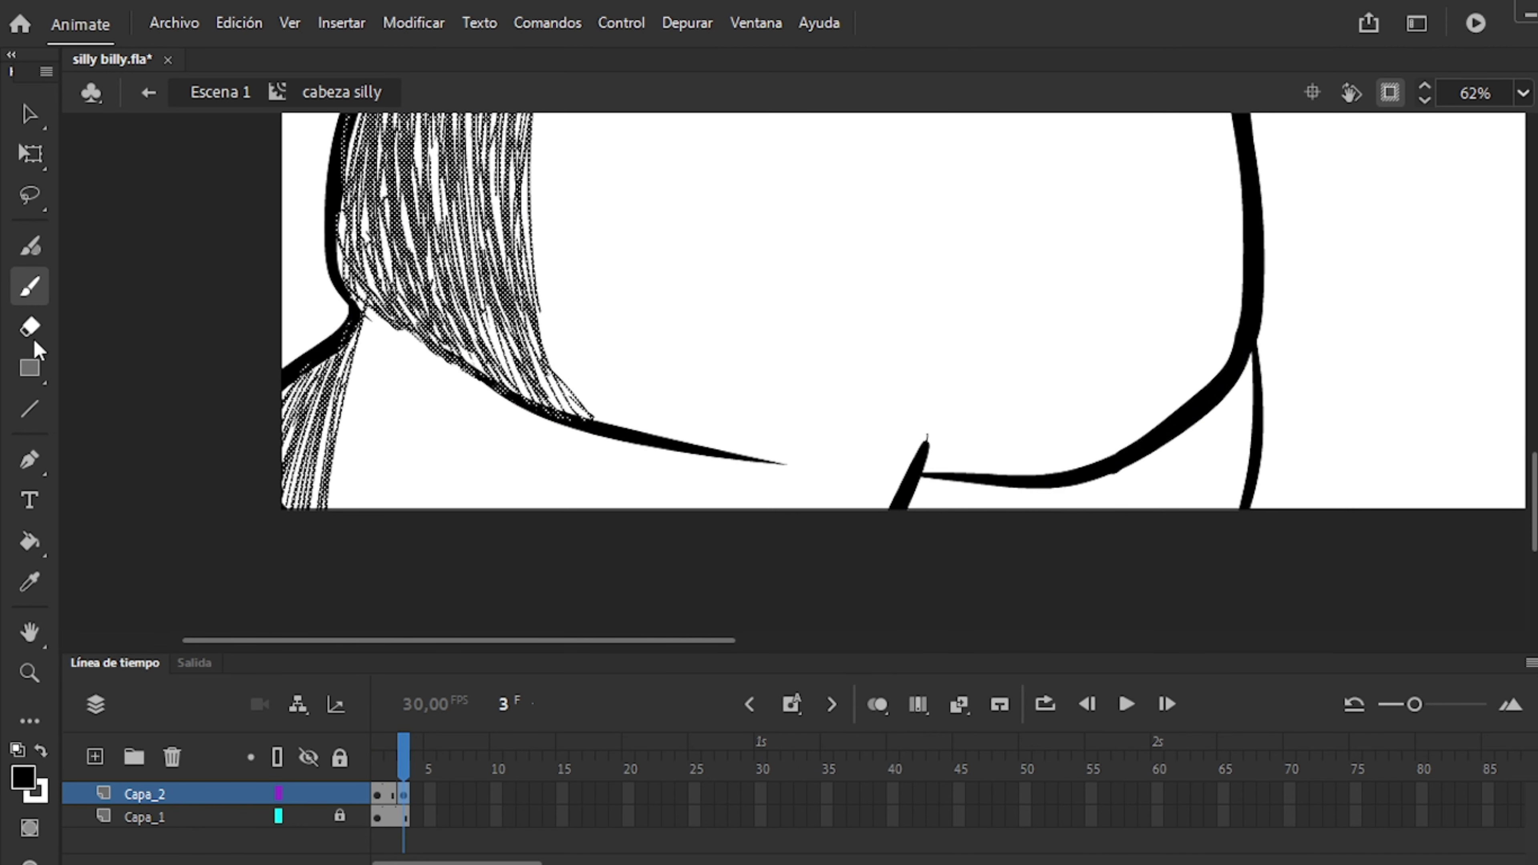
Add a Capa_2 keyframe at frame 5 and brush a third version of the head, neck and rim hatching over the onion skin.
click(792, 704)
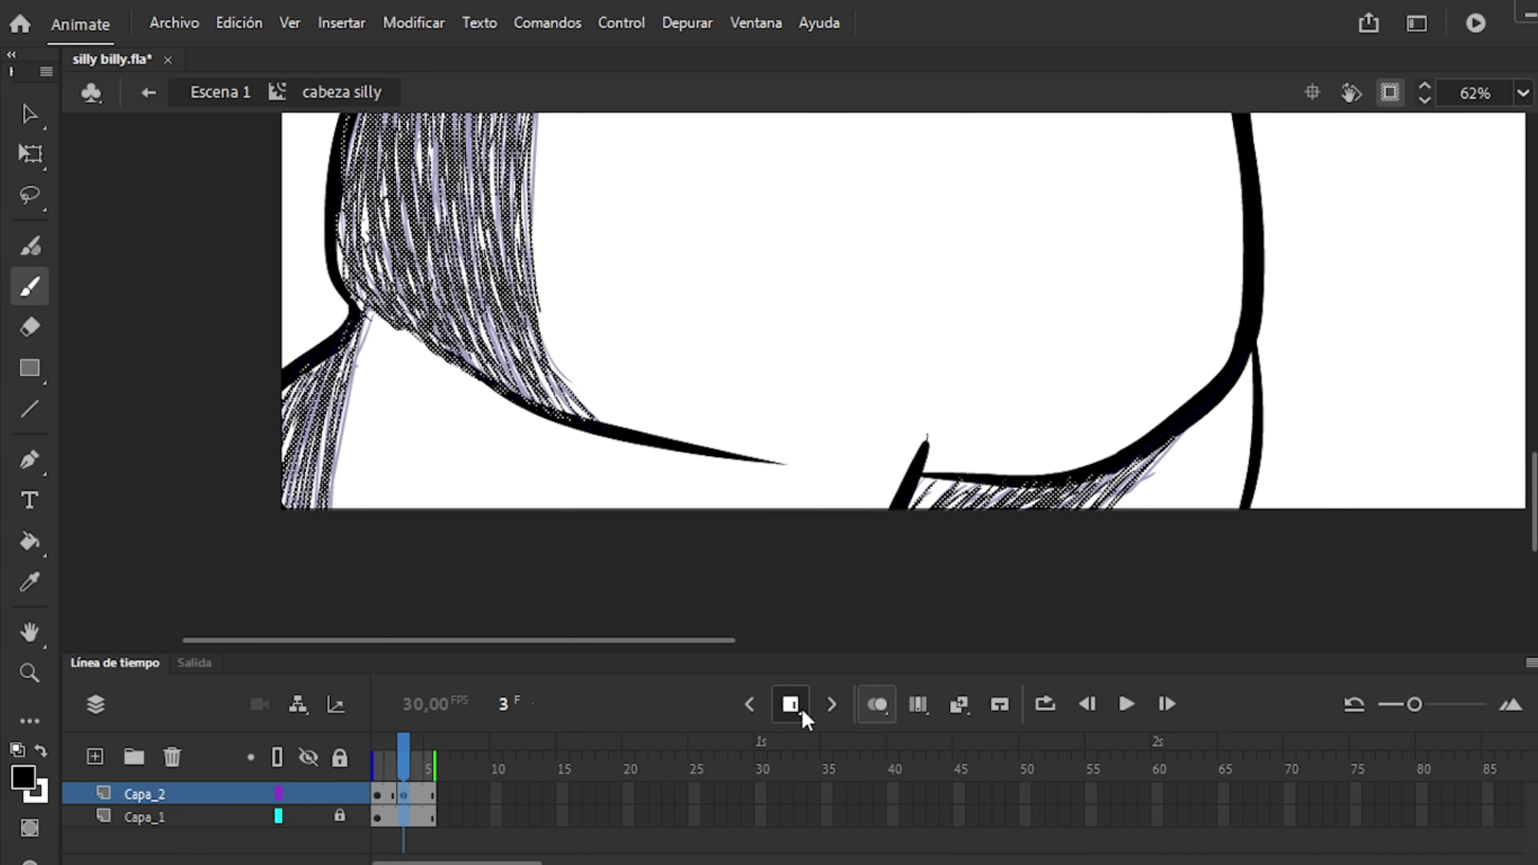
scroll(738, 475, left, 3)
scroll(738, 475, right, 5)
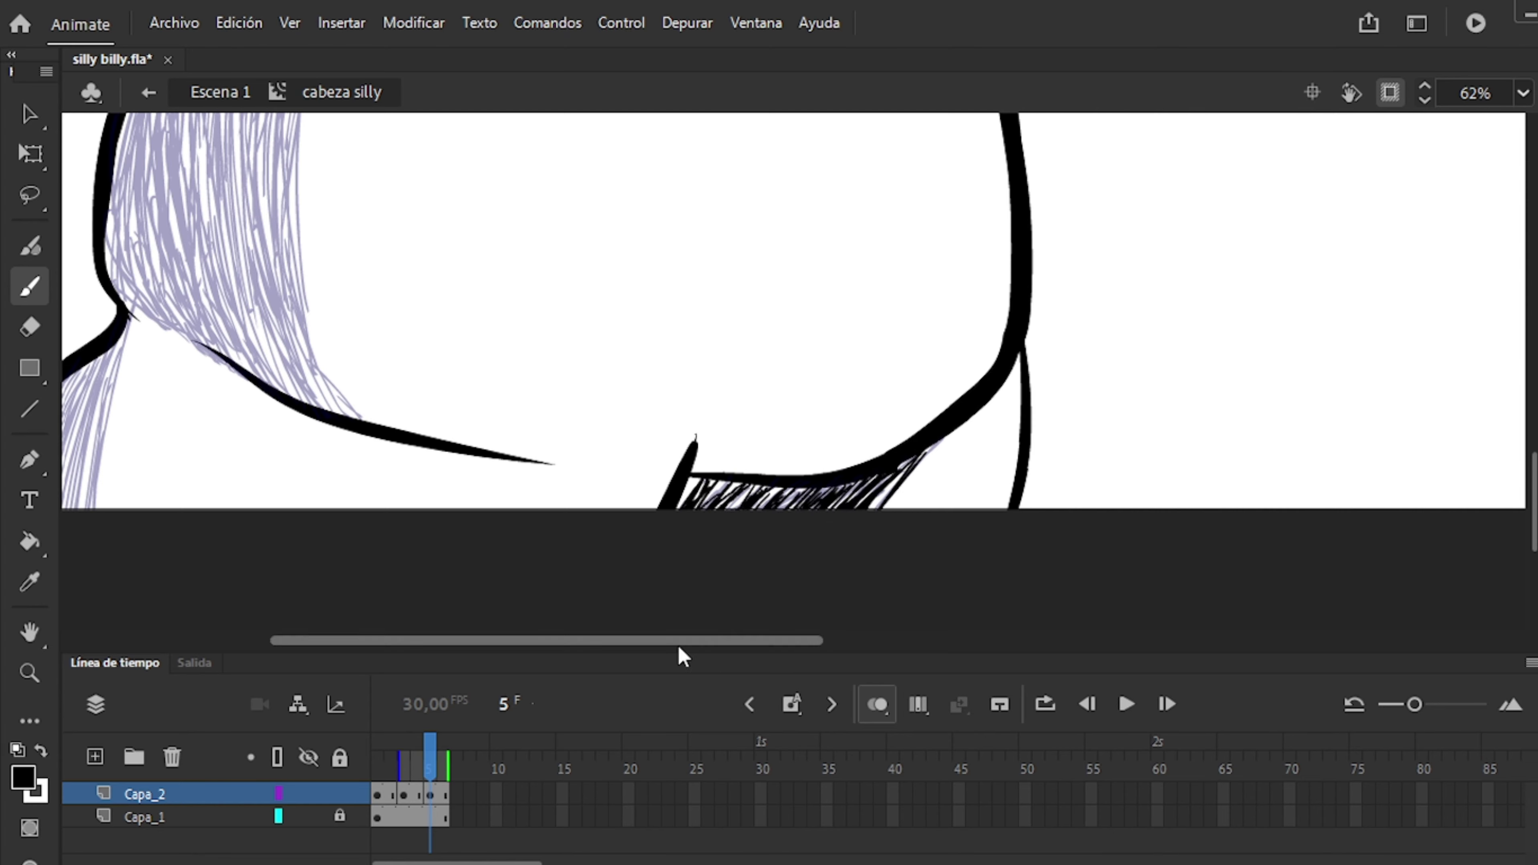
scroll(389, 459, left, 3)
scroll(299, 136, down, 2)
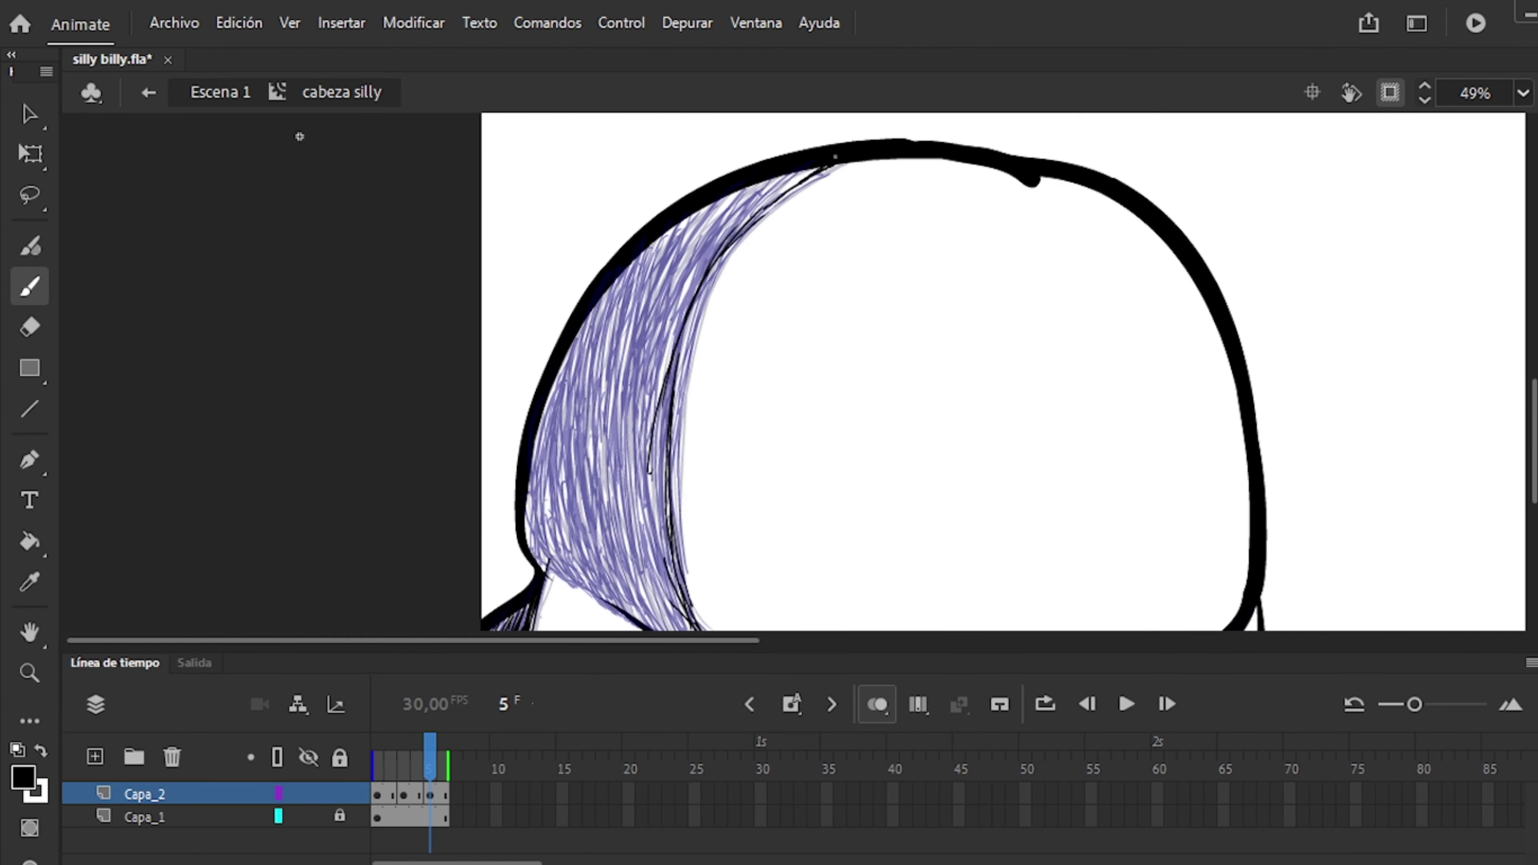
scroll(635, 460, down, 2)
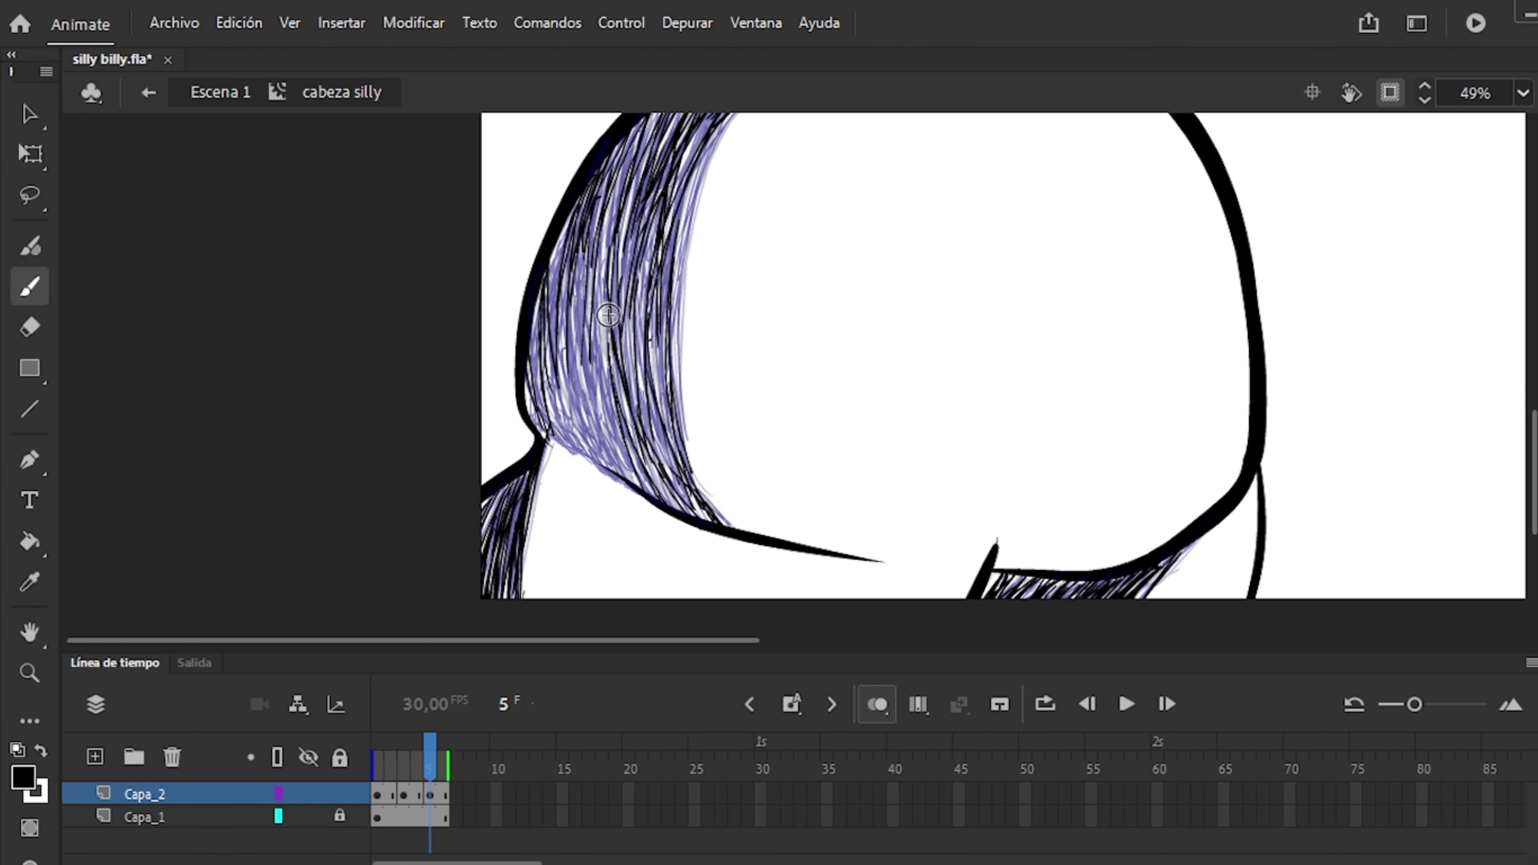
key(alt+shift+o)
scroll(560, 257, up, 2)
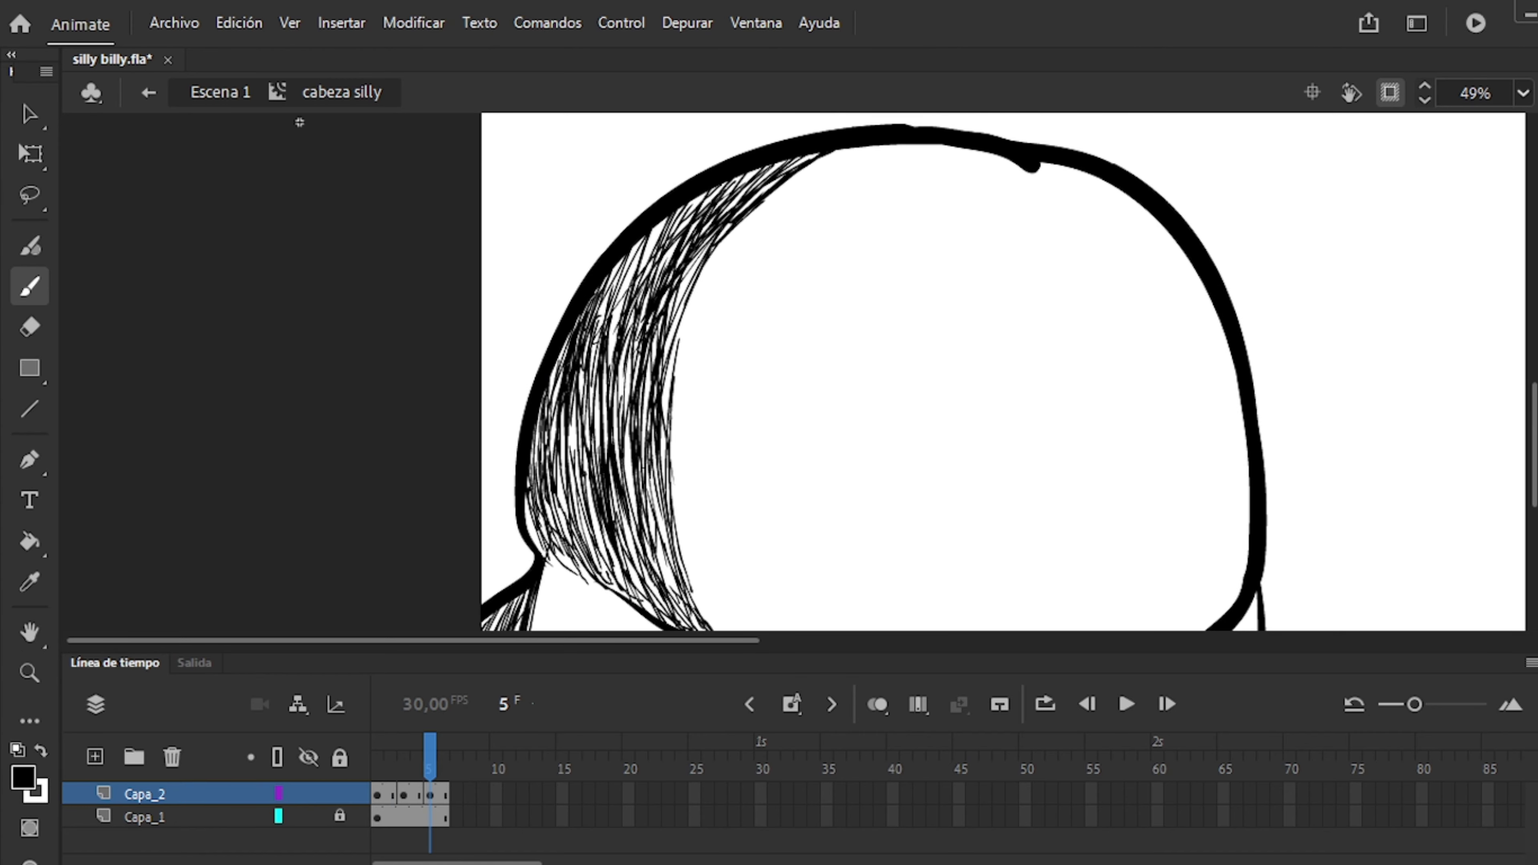
Play the hatching animation from frame 1 and step through its frames to check the wobble.
scroll(1003, 161, down, 2)
key(comma)
key(comma)
key(comma)
key(comma)
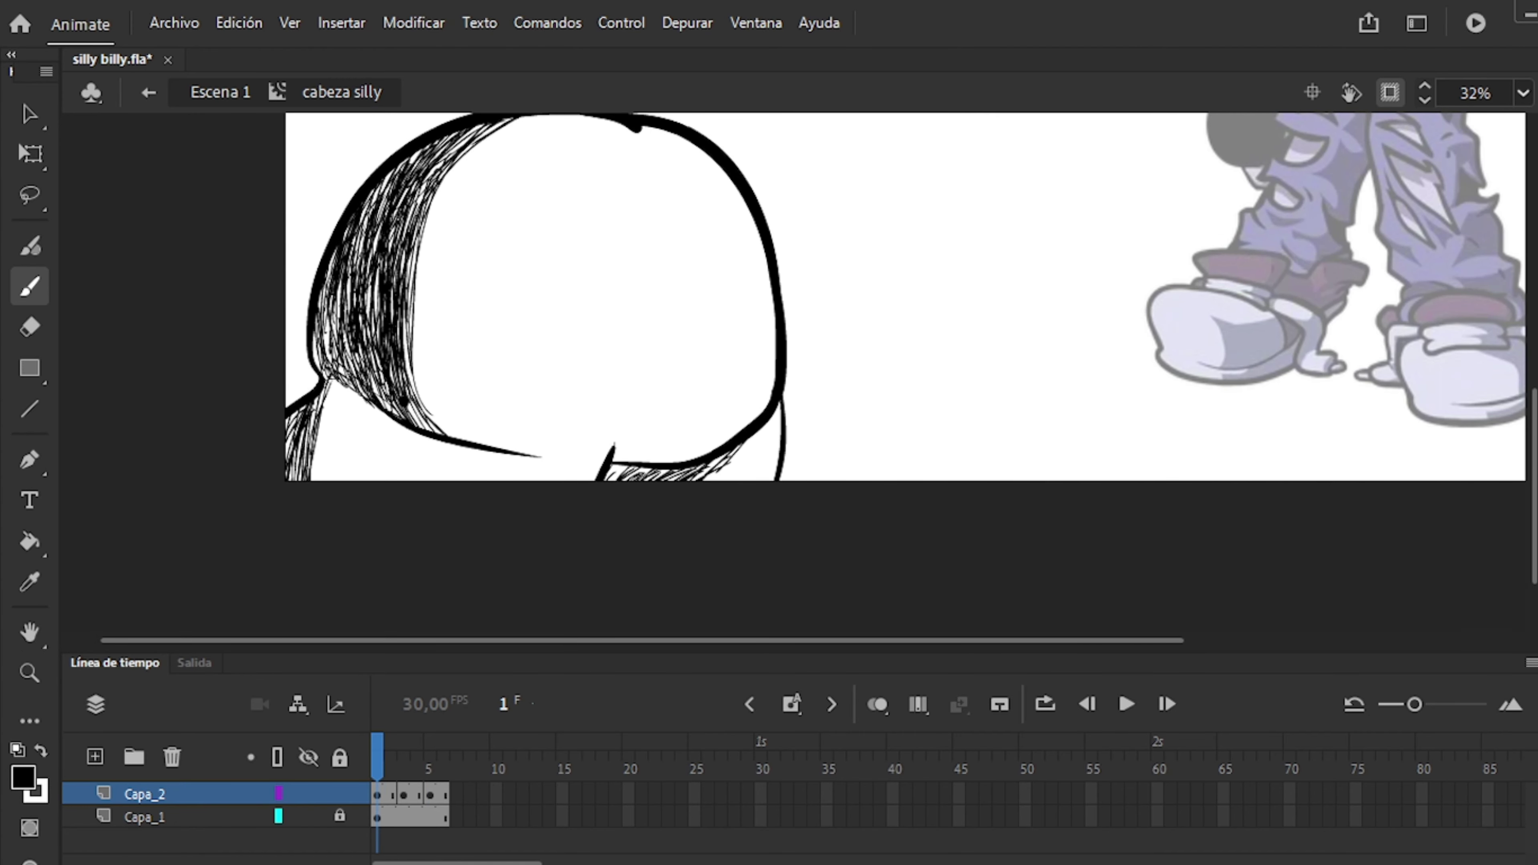
key(Return)
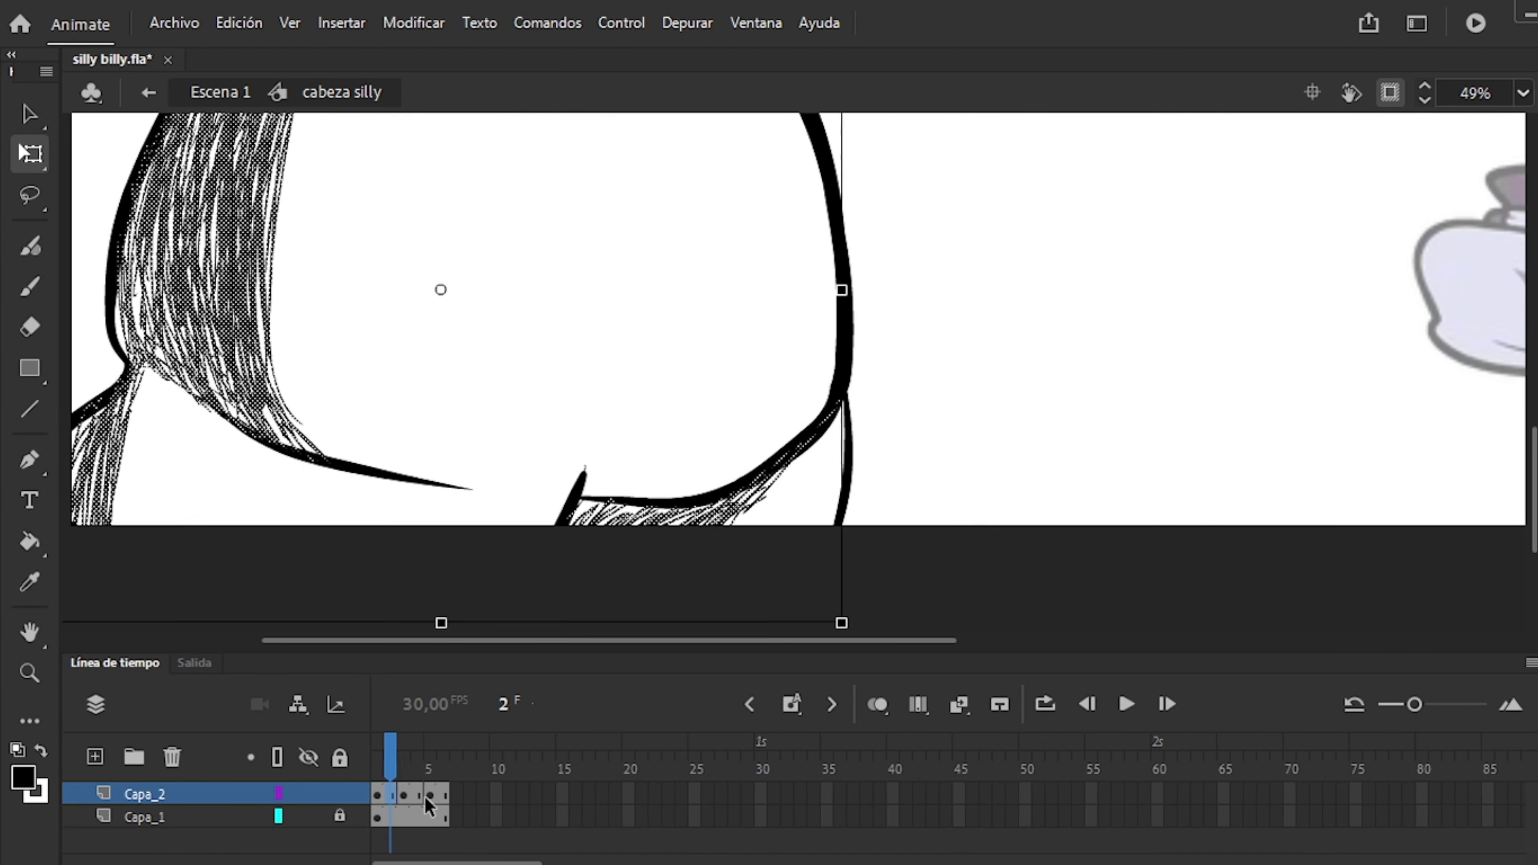
click(427, 796)
drag(424, 800, 378, 796)
key(period)
key(period)
key(period)
key(period)
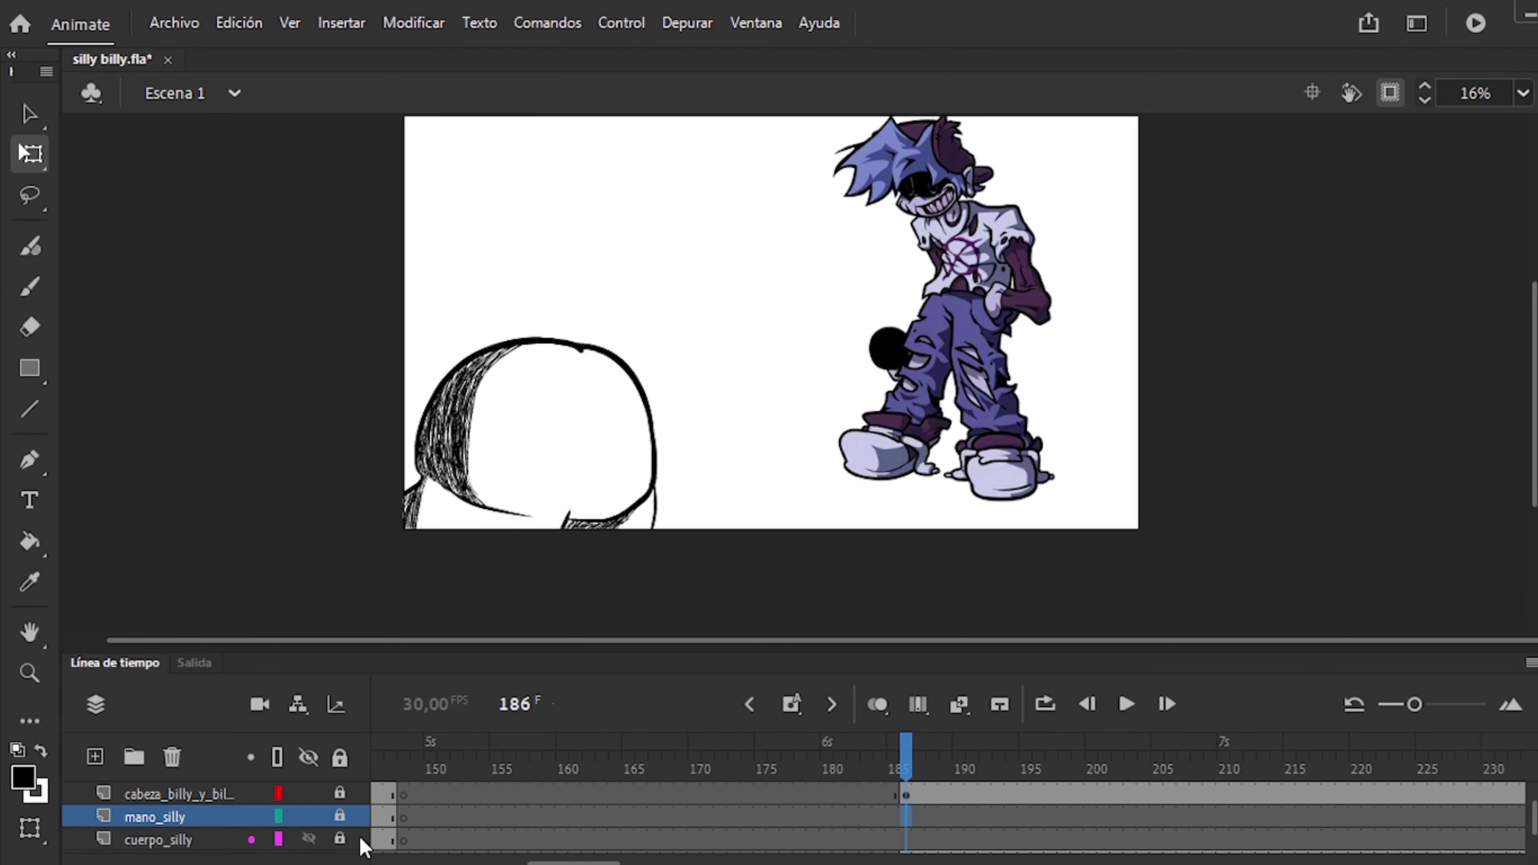
Dim the reference character on Capa_9 and trace its spiky hair outline in black on the cuerpo_silly layer at frame 186.
click(360, 841)
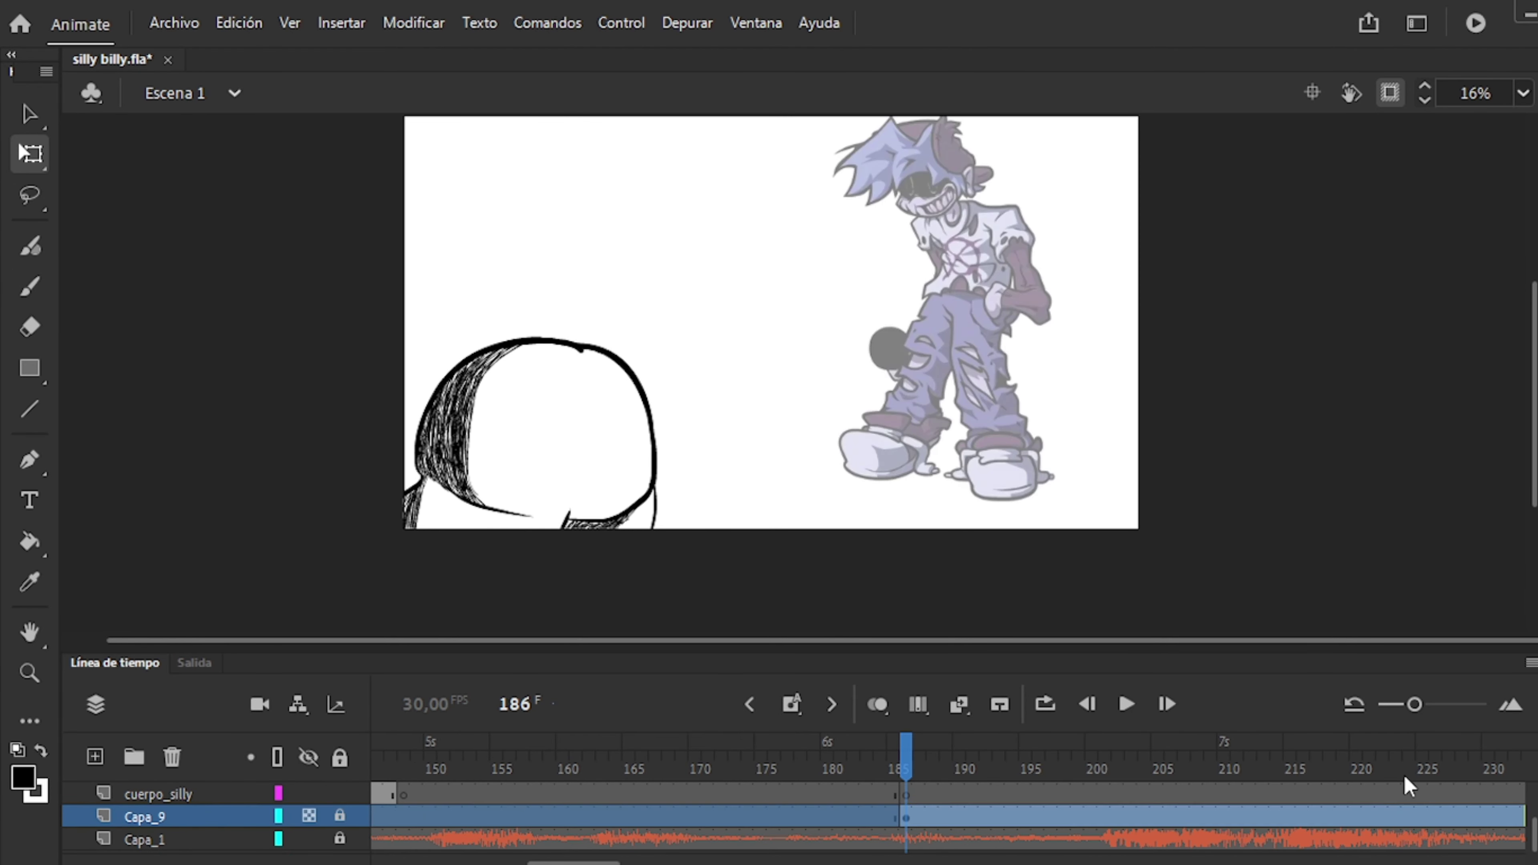
scroll(216, 828, up, 1)
key(ctrl+equal)
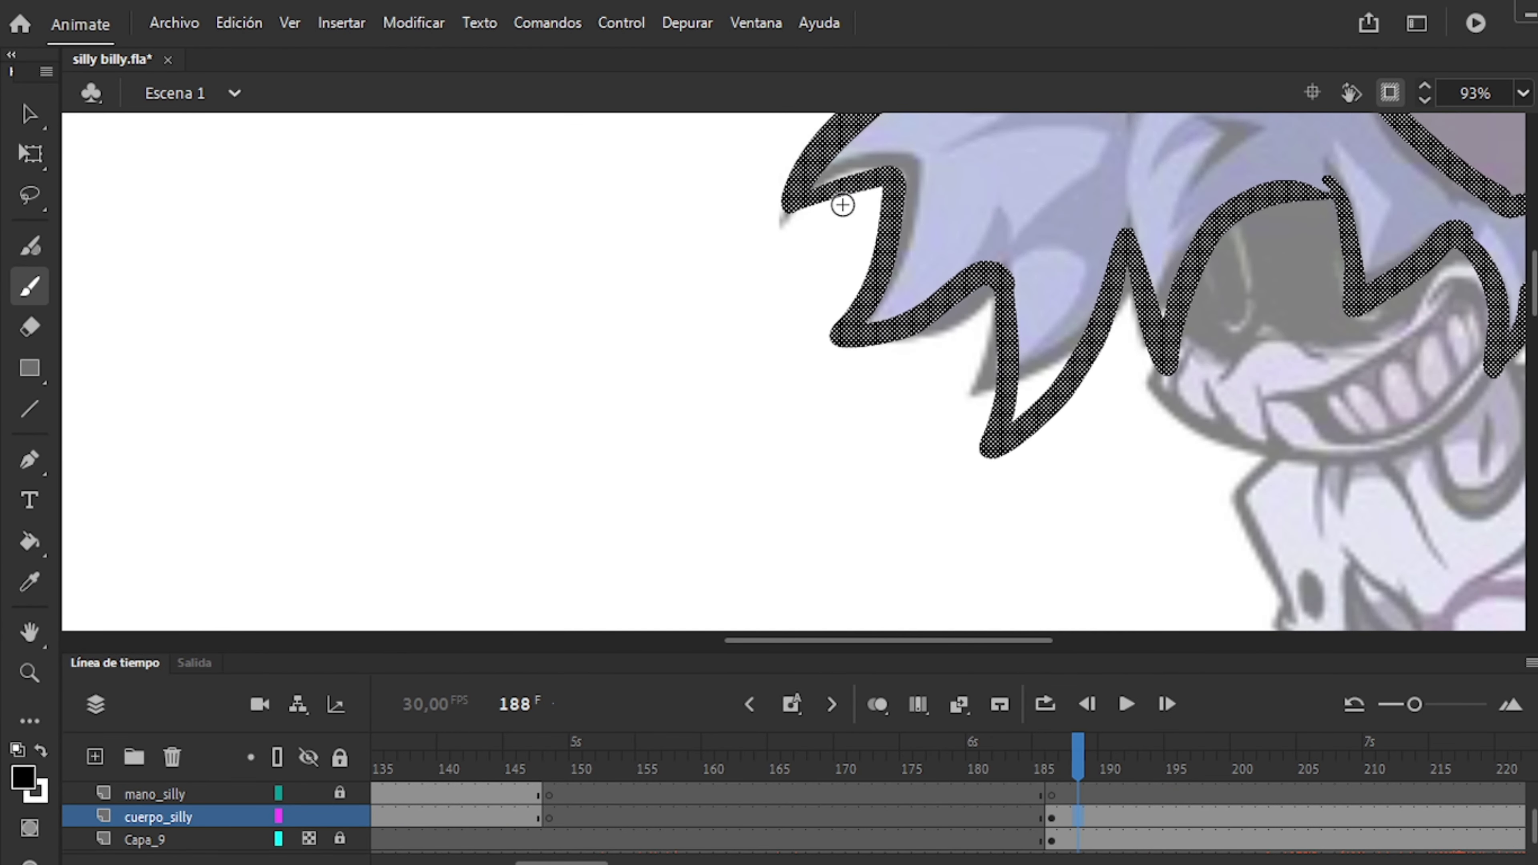
Add loose strands and a side lock to the hair at a frame 188 keyframe, and convert the drawing into the symbol pelo bylly.
key(F6)
scroll(1053, 332, down, 2)
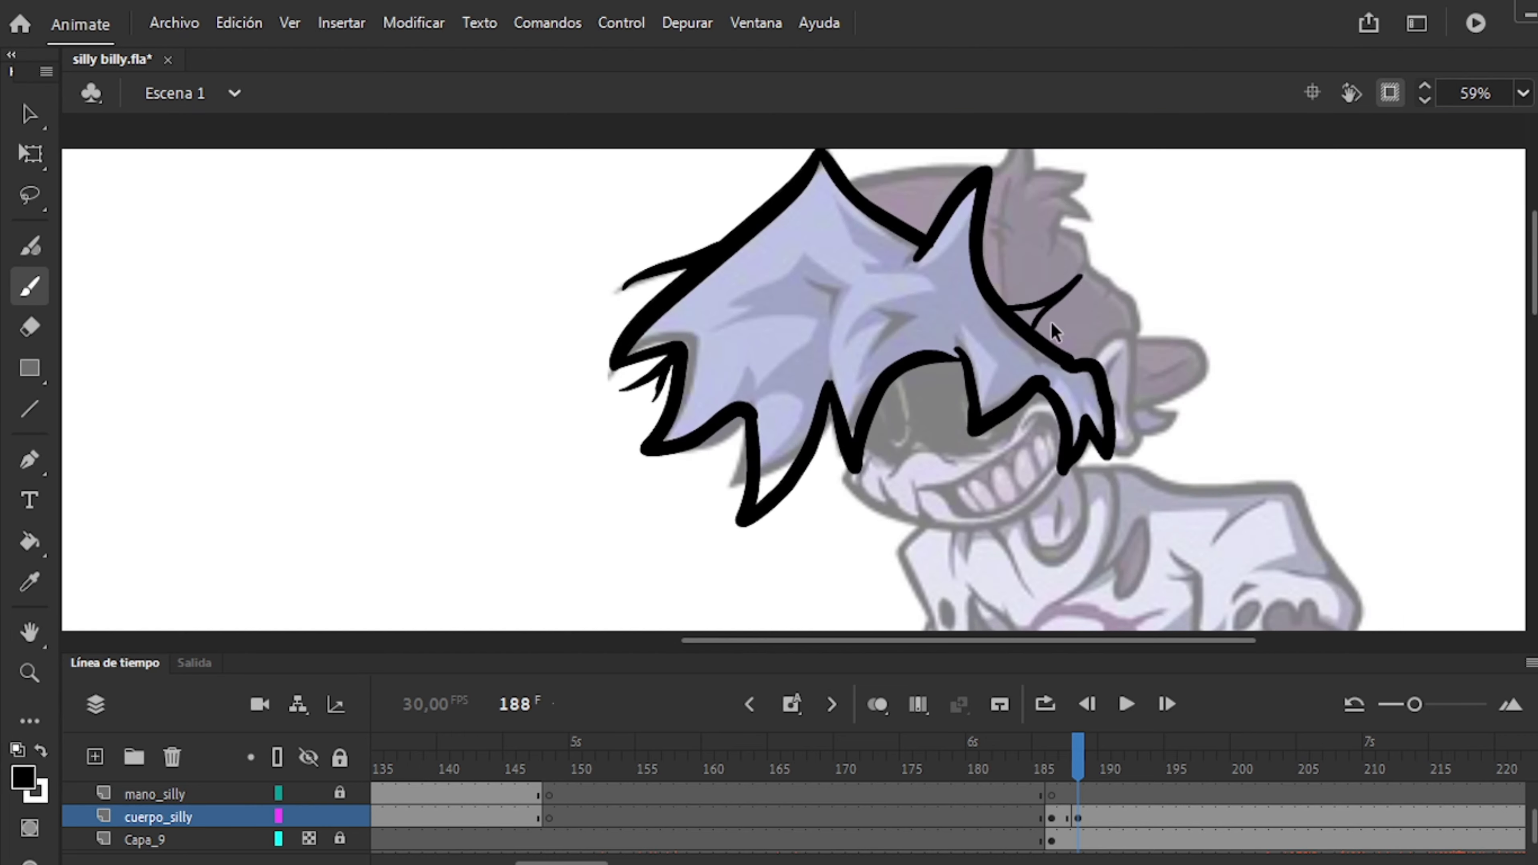
scroll(1196, 245, down, 1)
drag(1089, 285, 1132, 376)
key(ctrl+a)
key(q)
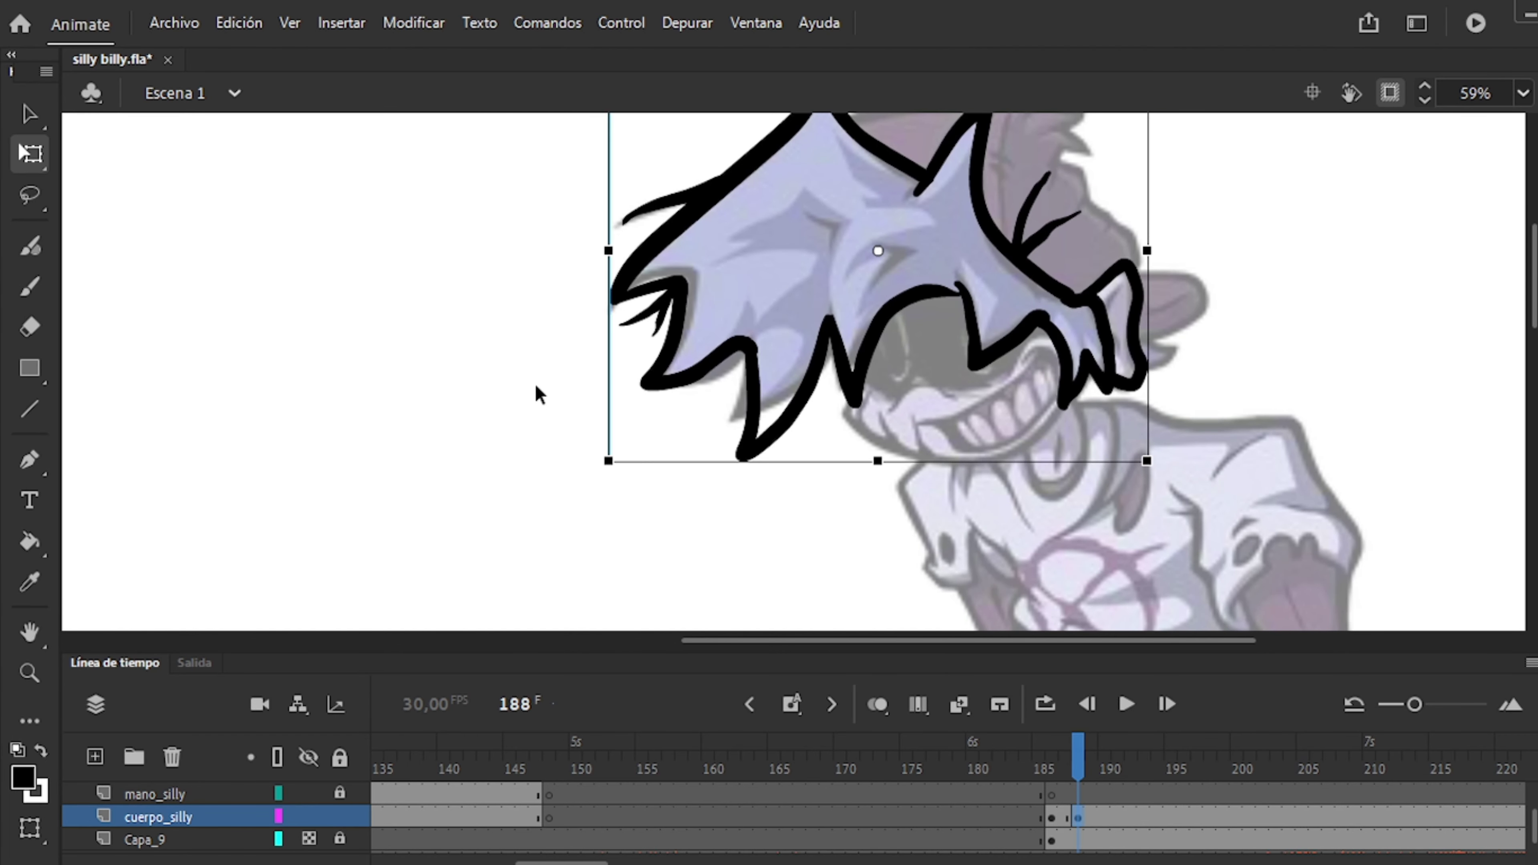
key(b)
key(q)
key(ctrl+a)
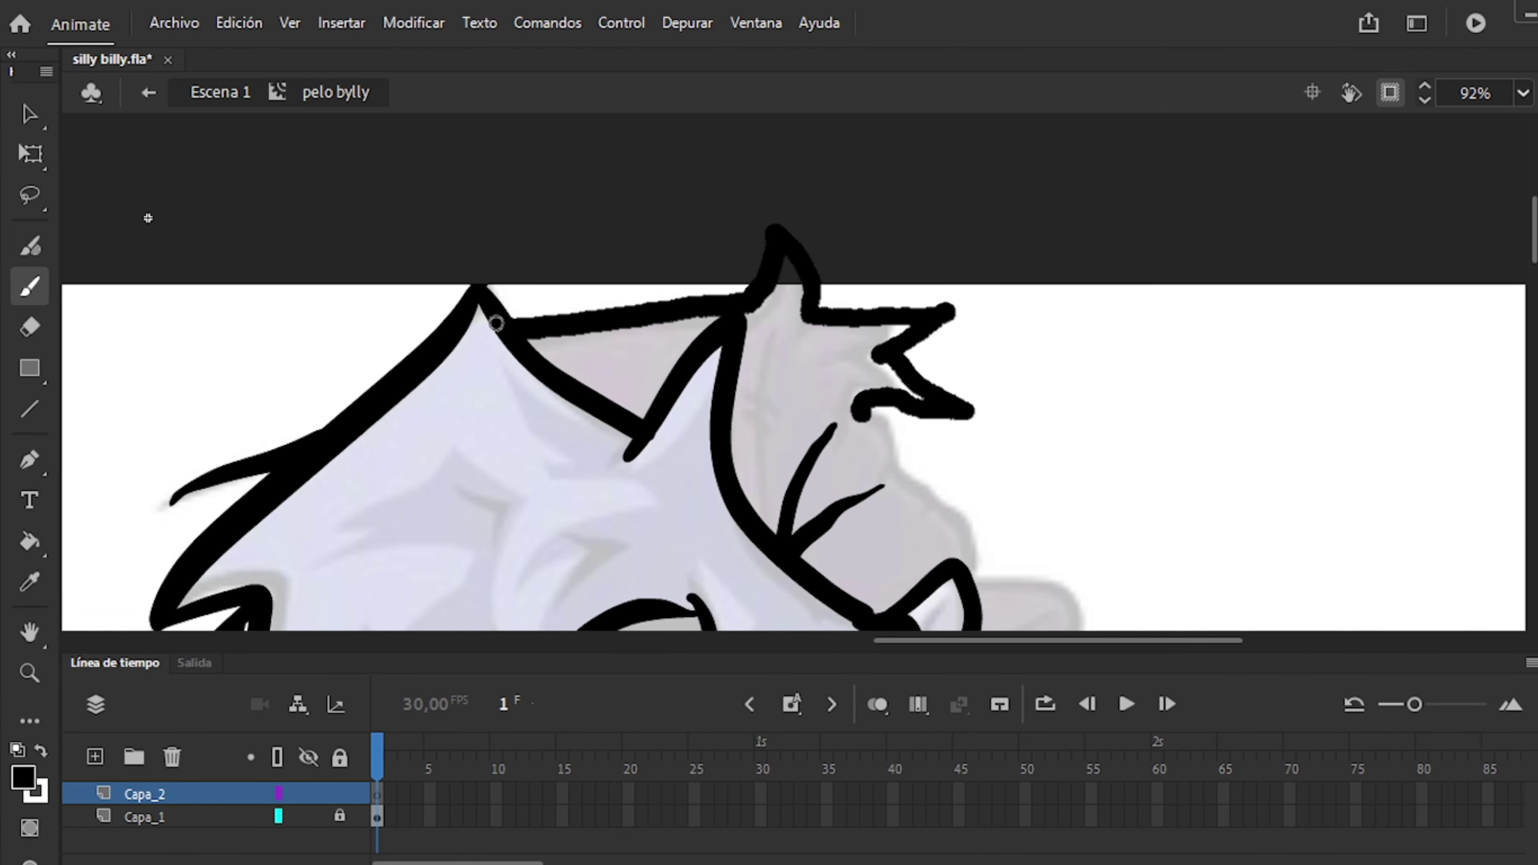
Trace the character's cap on Capa_2 beneath the hair layer and taper its black strokes with the eraser.
scroll(1008, 330, down, 4)
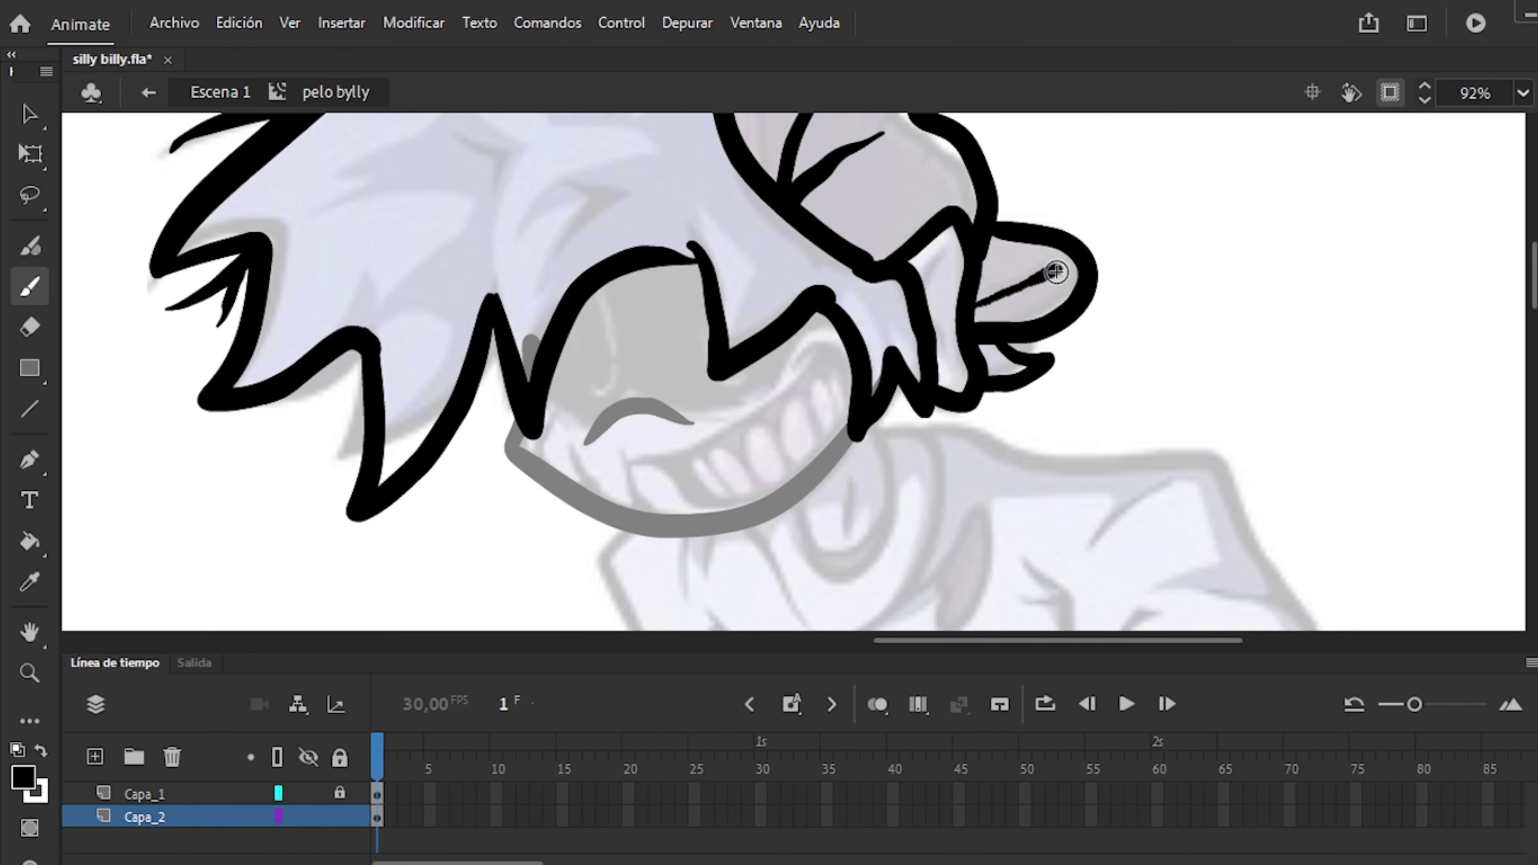
scroll(1055, 272, up, 4)
key(e)
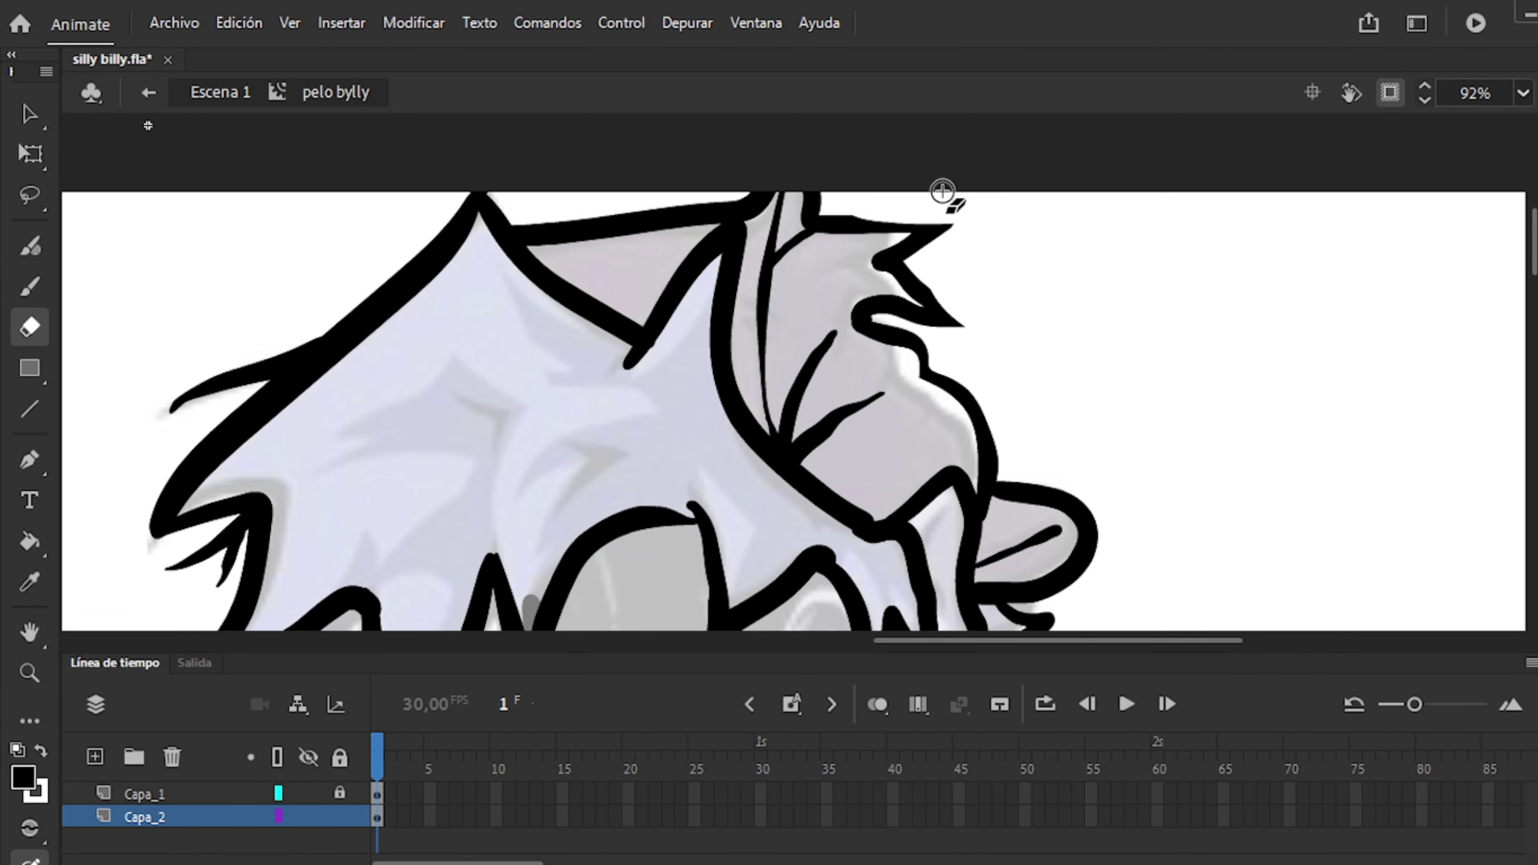
scroll(943, 193, down, 2)
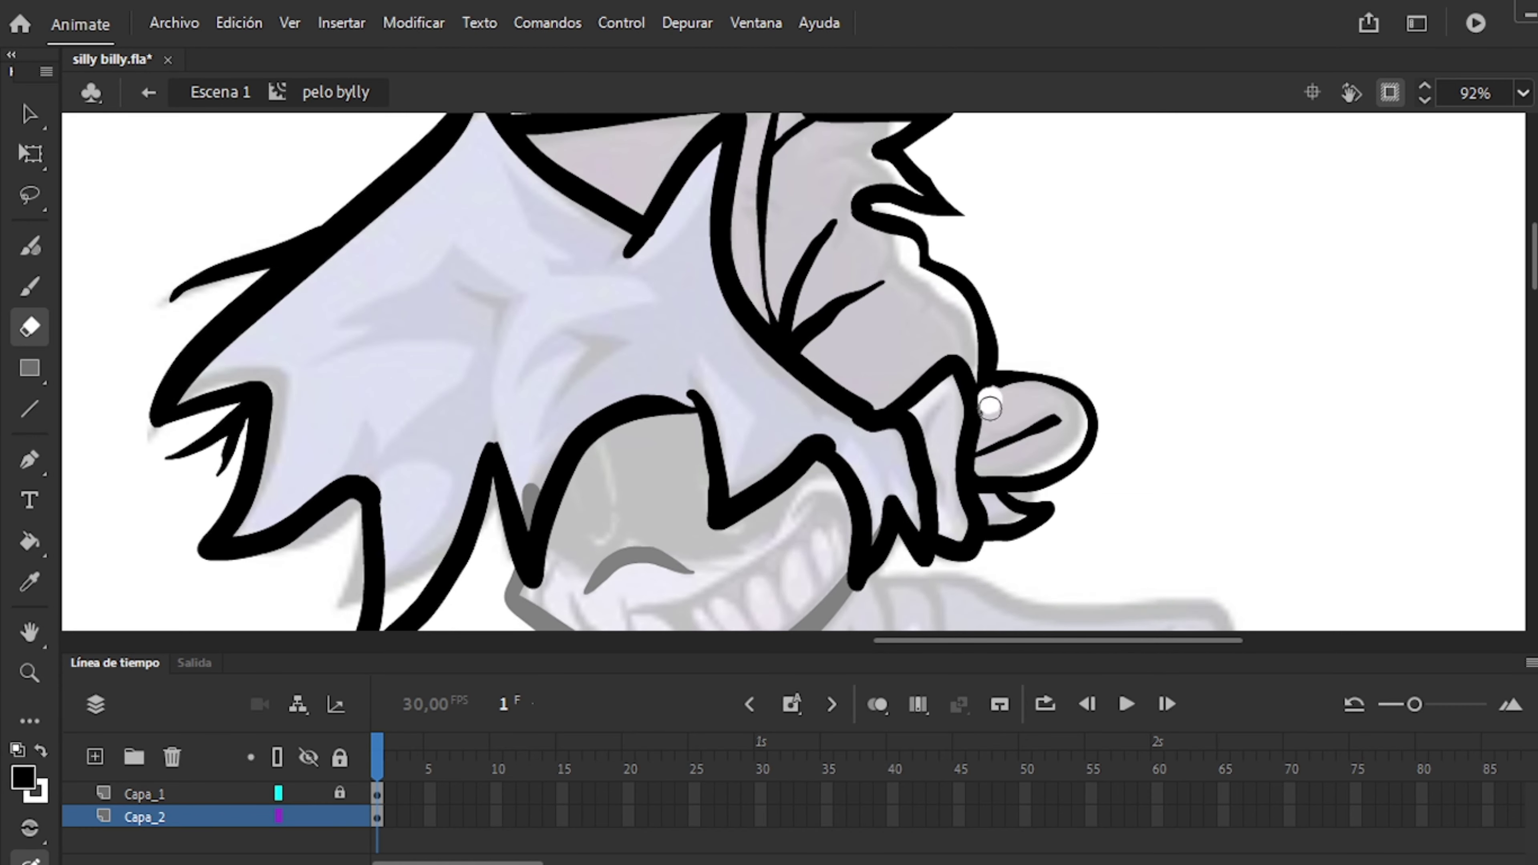
key(ctrl+z)
key(ctrl+z)
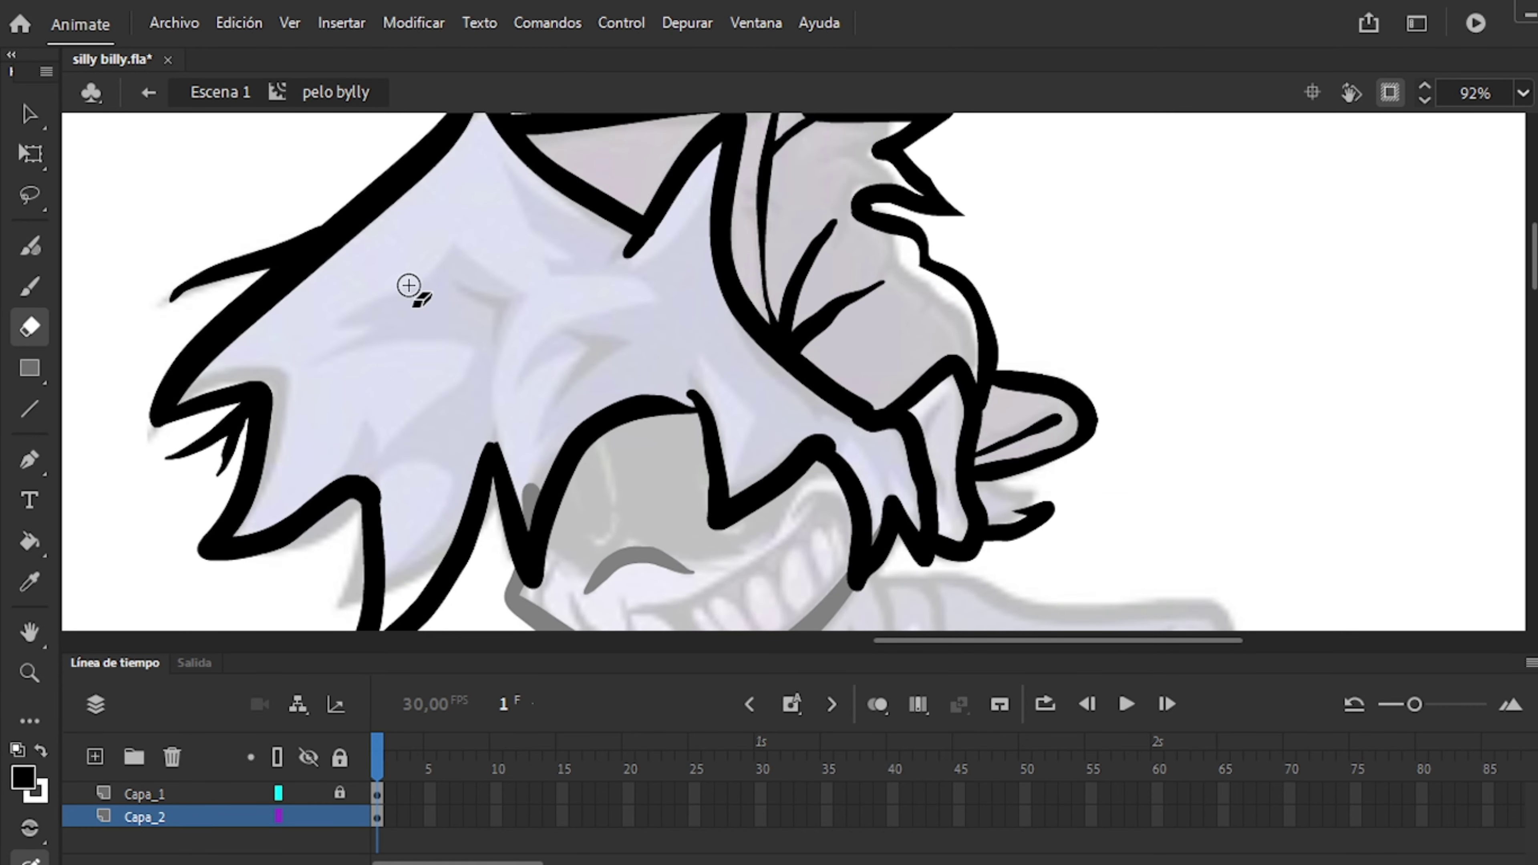
scroll(1202, 340, down, 2)
Lock Capa_2 and show it as outlines, and thin and sharpen the hair outline on Capa_1 with the eraser.
alt+click(339, 794)
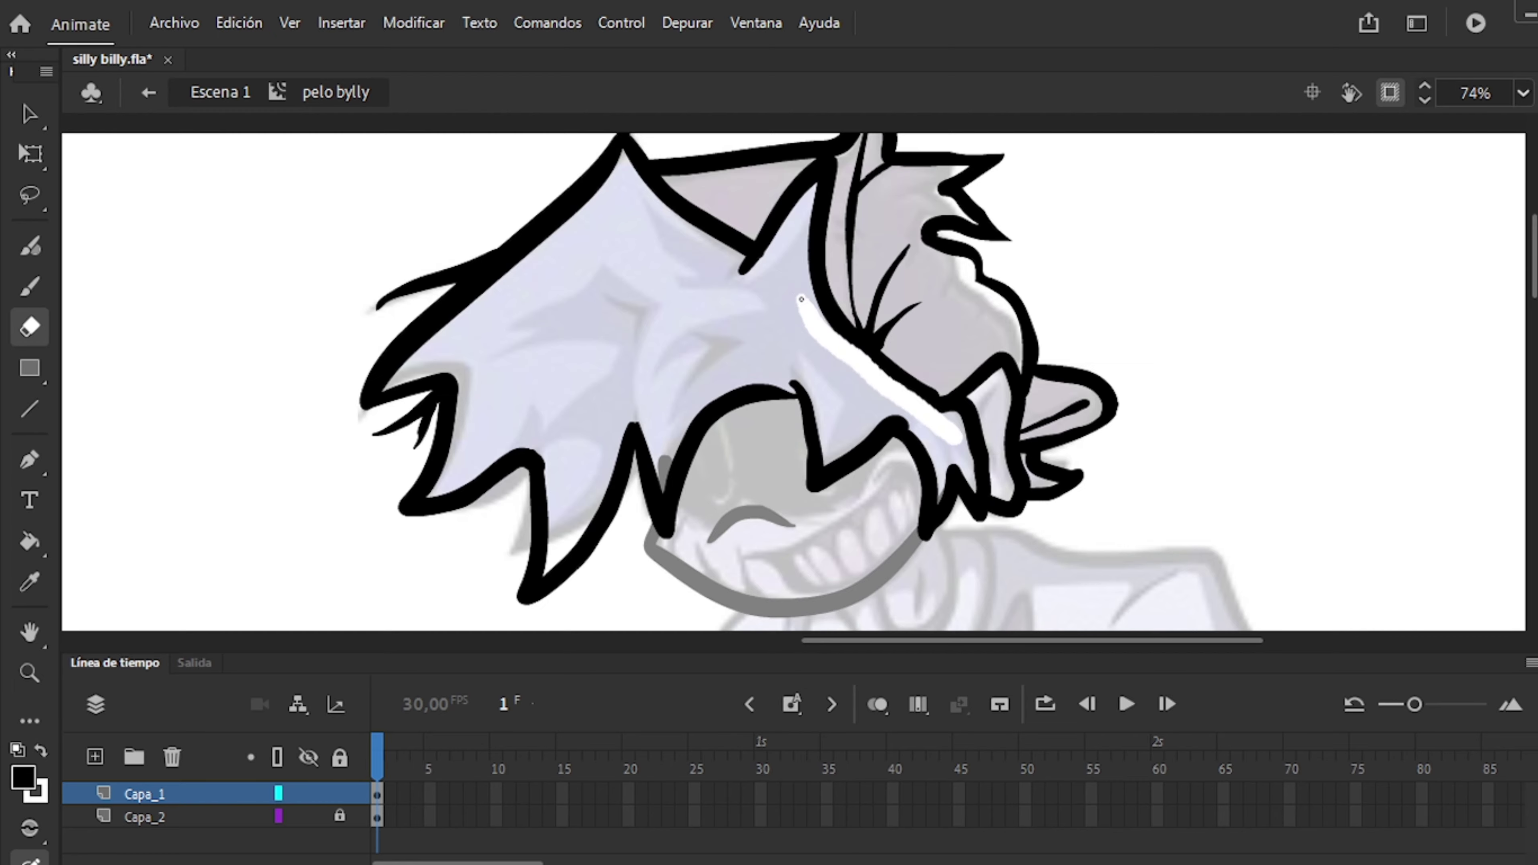
scroll(801, 300, up, 3)
click(278, 817)
scroll(1020, 344, down, 1)
drag(781, 246, 787, 370)
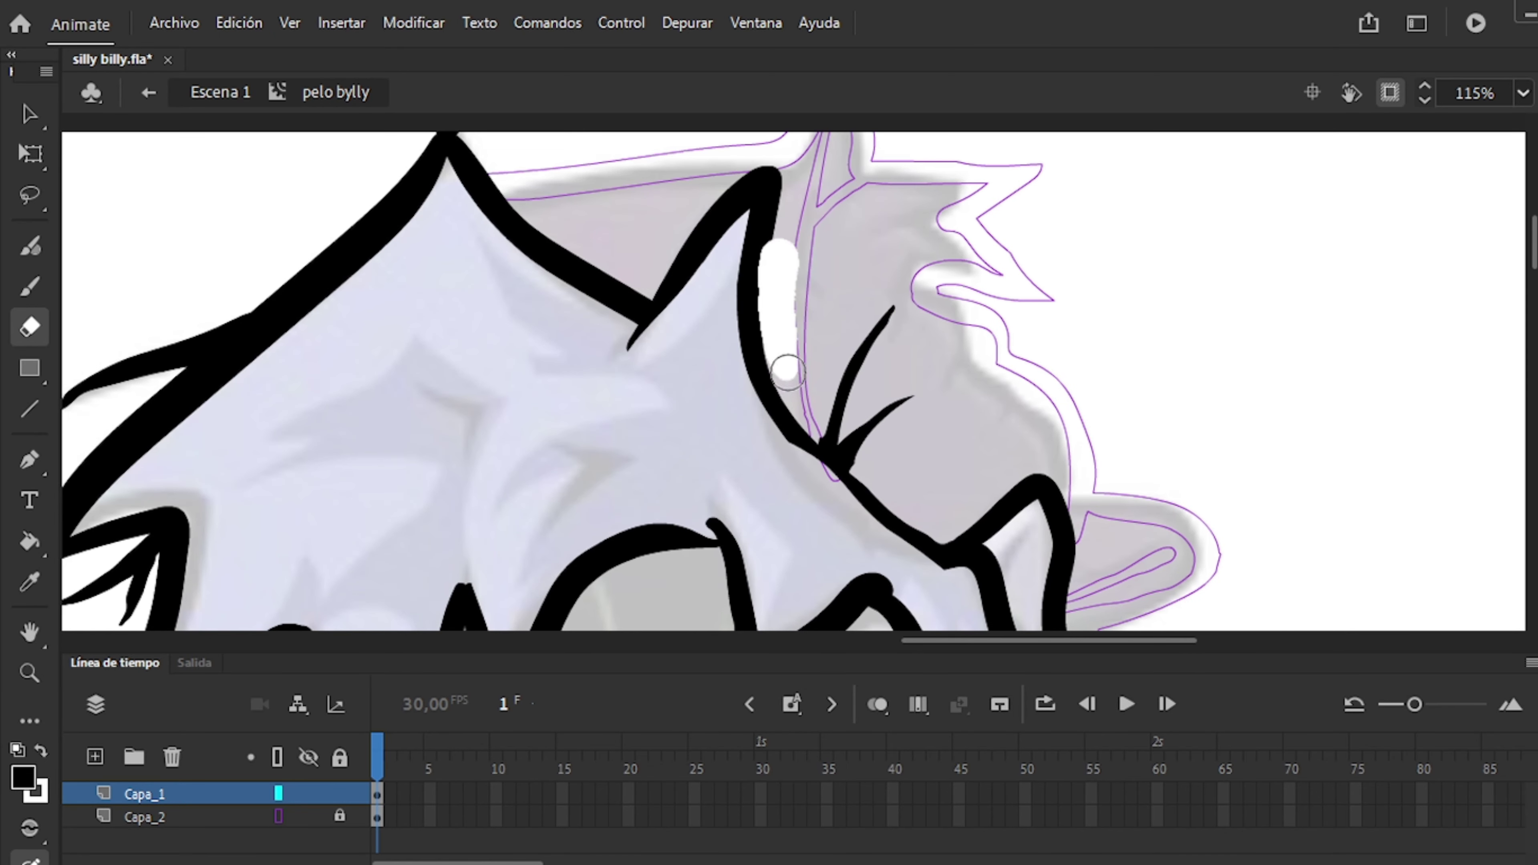
scroll(787, 370, down, 4)
scroll(576, 226, up, 4)
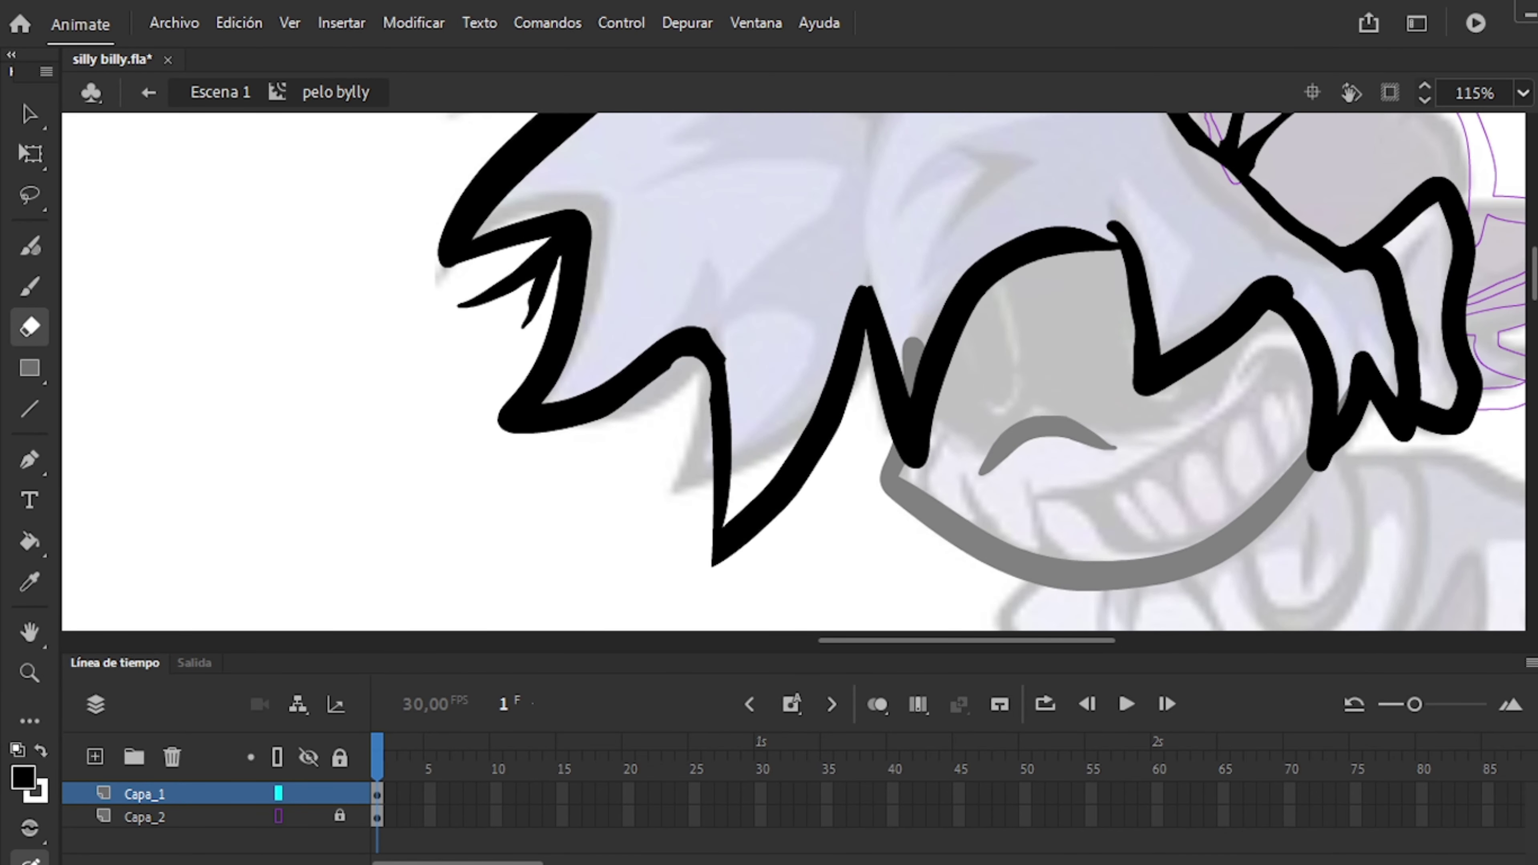
scroll(677, 481, down, 3)
scroll(757, 400, up, 2)
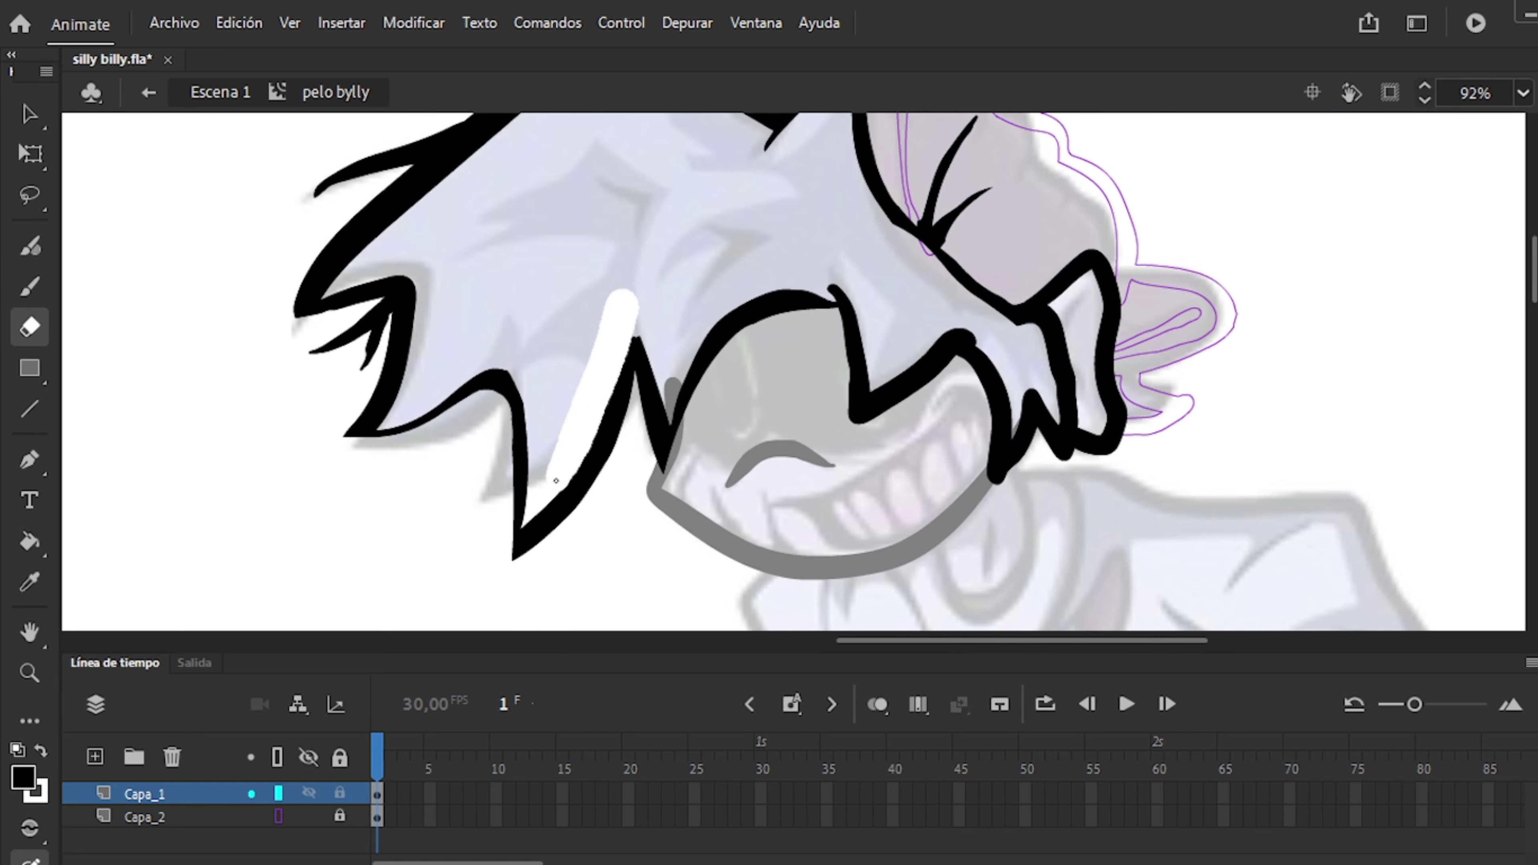
scroll(585, 430, down, 2)
Brush inner detail lines into the hair and a spiky strand hanging below the fringe on Capa_1.
key(b)
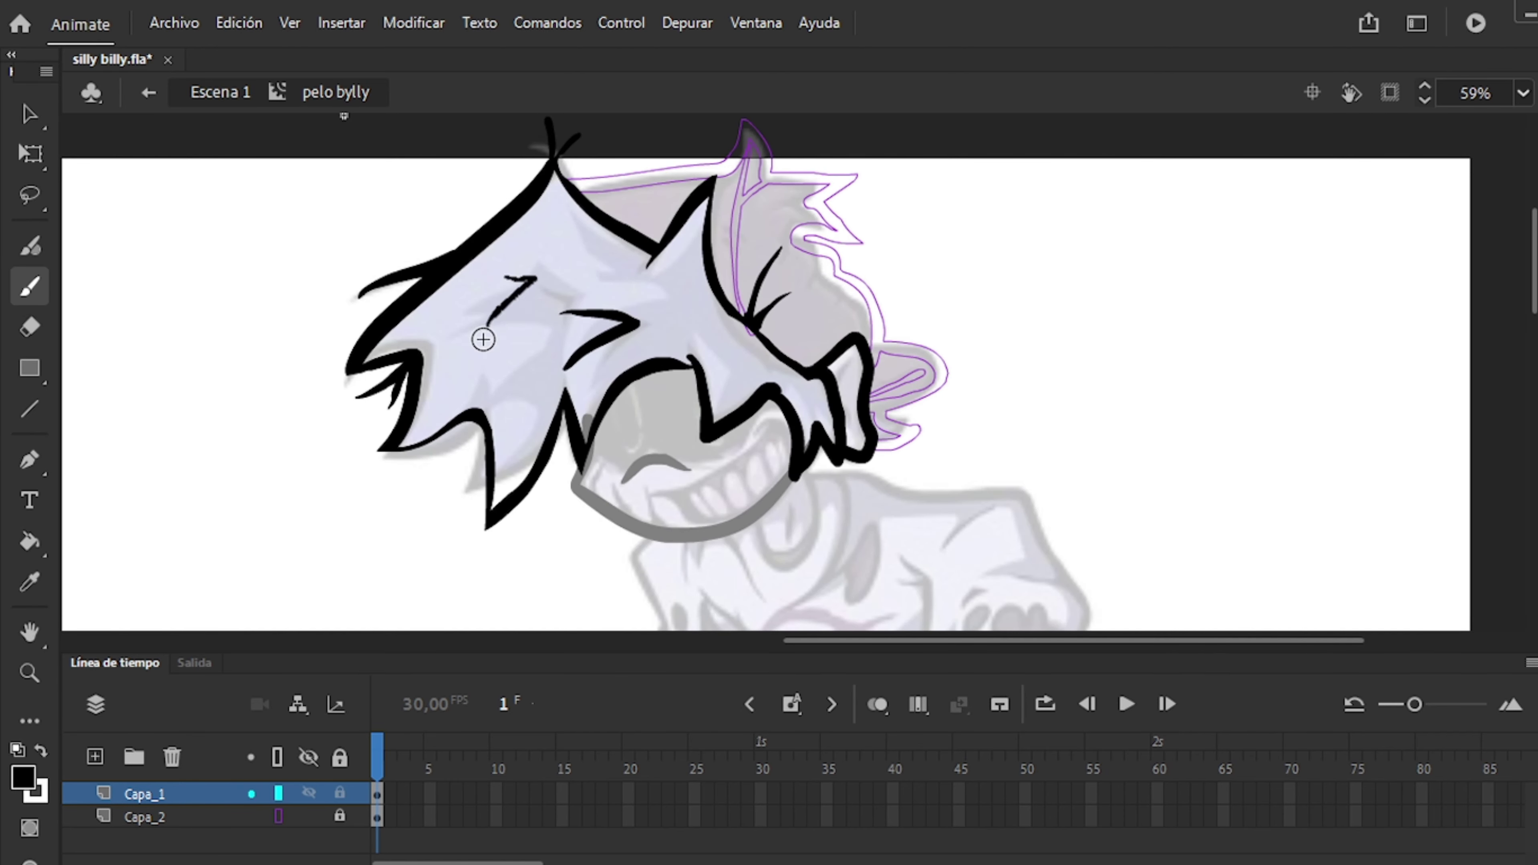
scroll(483, 339, up, 2)
key(l)
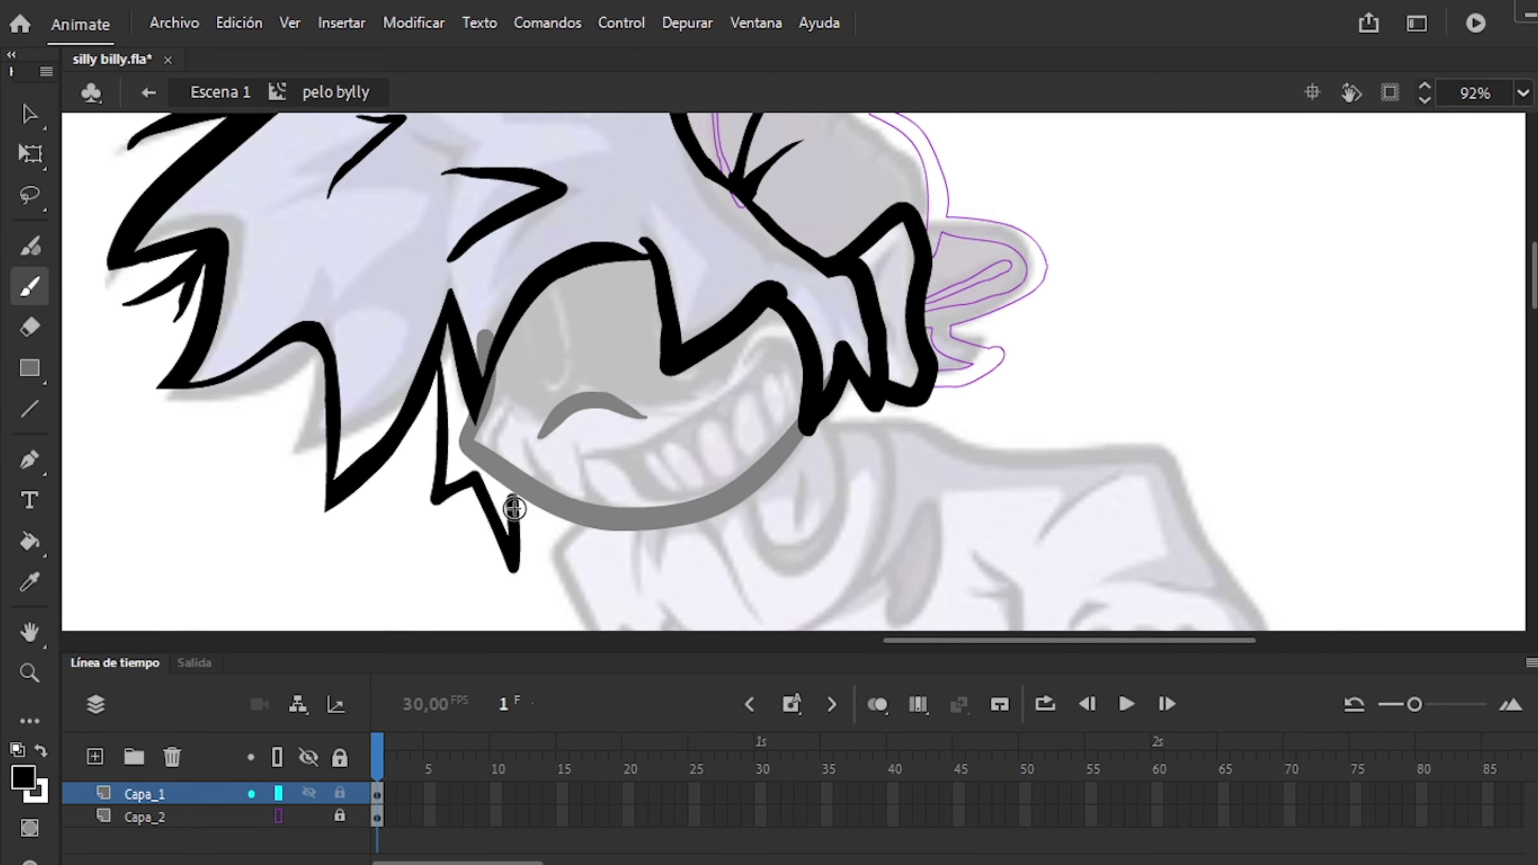
Move the spiky strand below the fringe to a new bottom layer, Capa_3, and lock that layer.
scroll(424, 485, up, 1)
key(l)
click(95, 757)
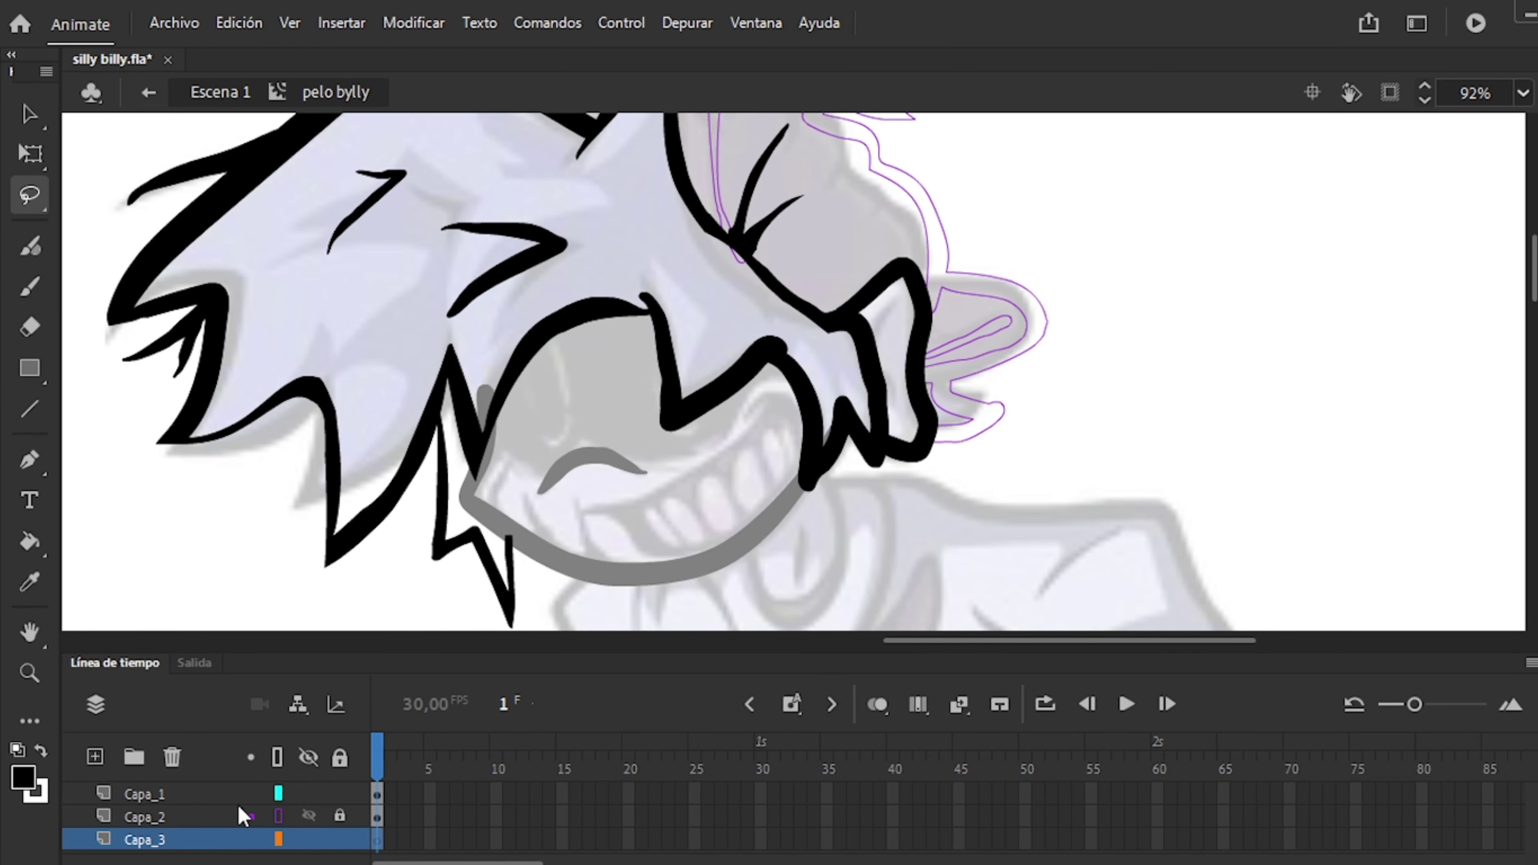
click(340, 839)
click(146, 794)
scroll(509, 348, up, 3)
key(b)
scroll(539, 258, down, 3)
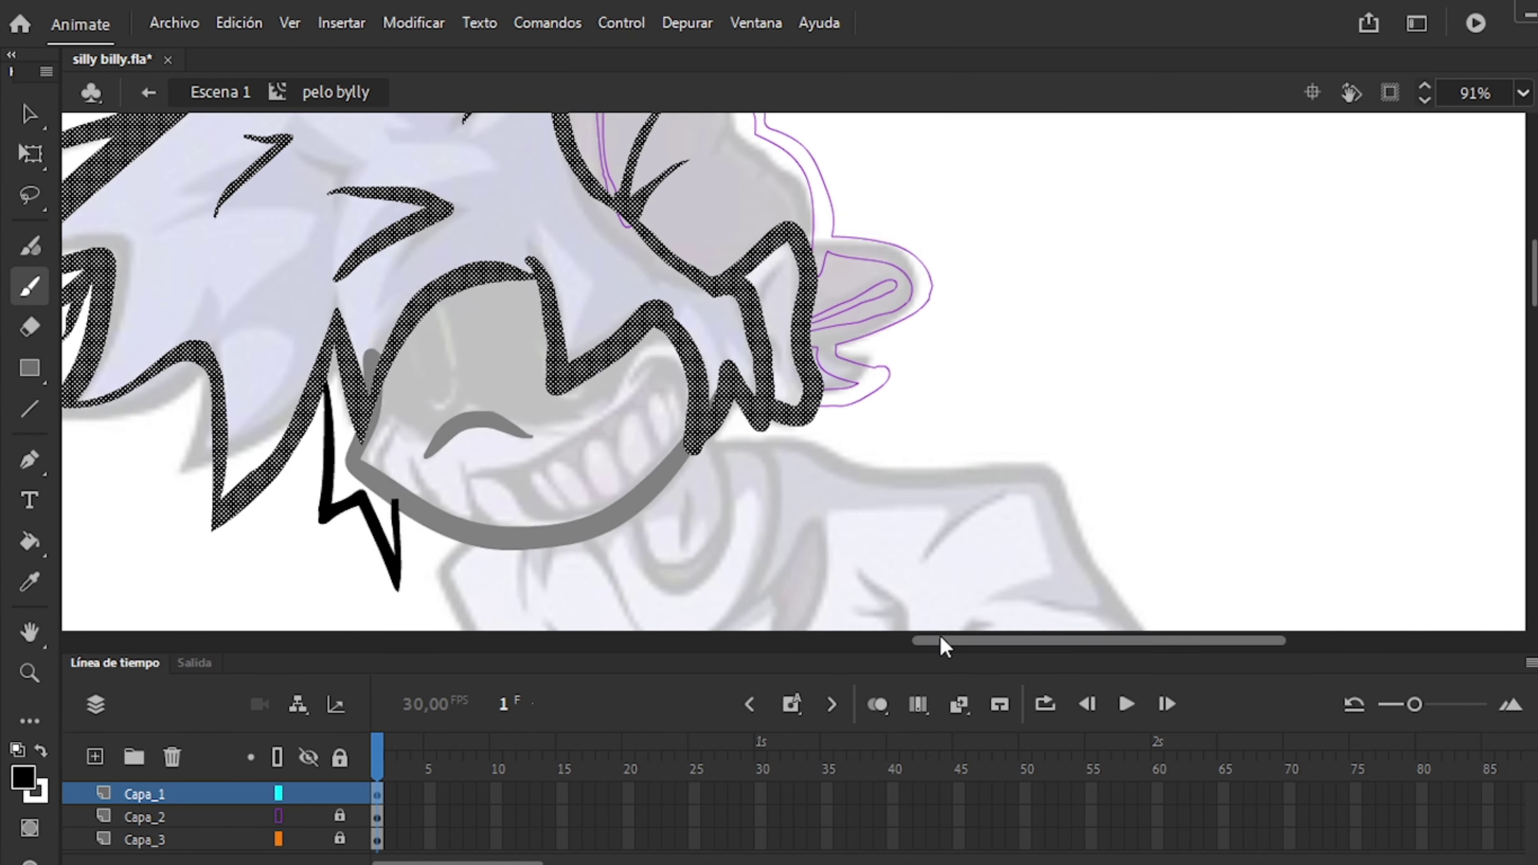
Redraw the hair edge beneath the cap, leading to the ear, as a wavy line on Capa_1.
key(l)
scroll(617, 587, down, 2)
scroll(1534, 297, up, 3)
drag(949, 368, 1007, 414)
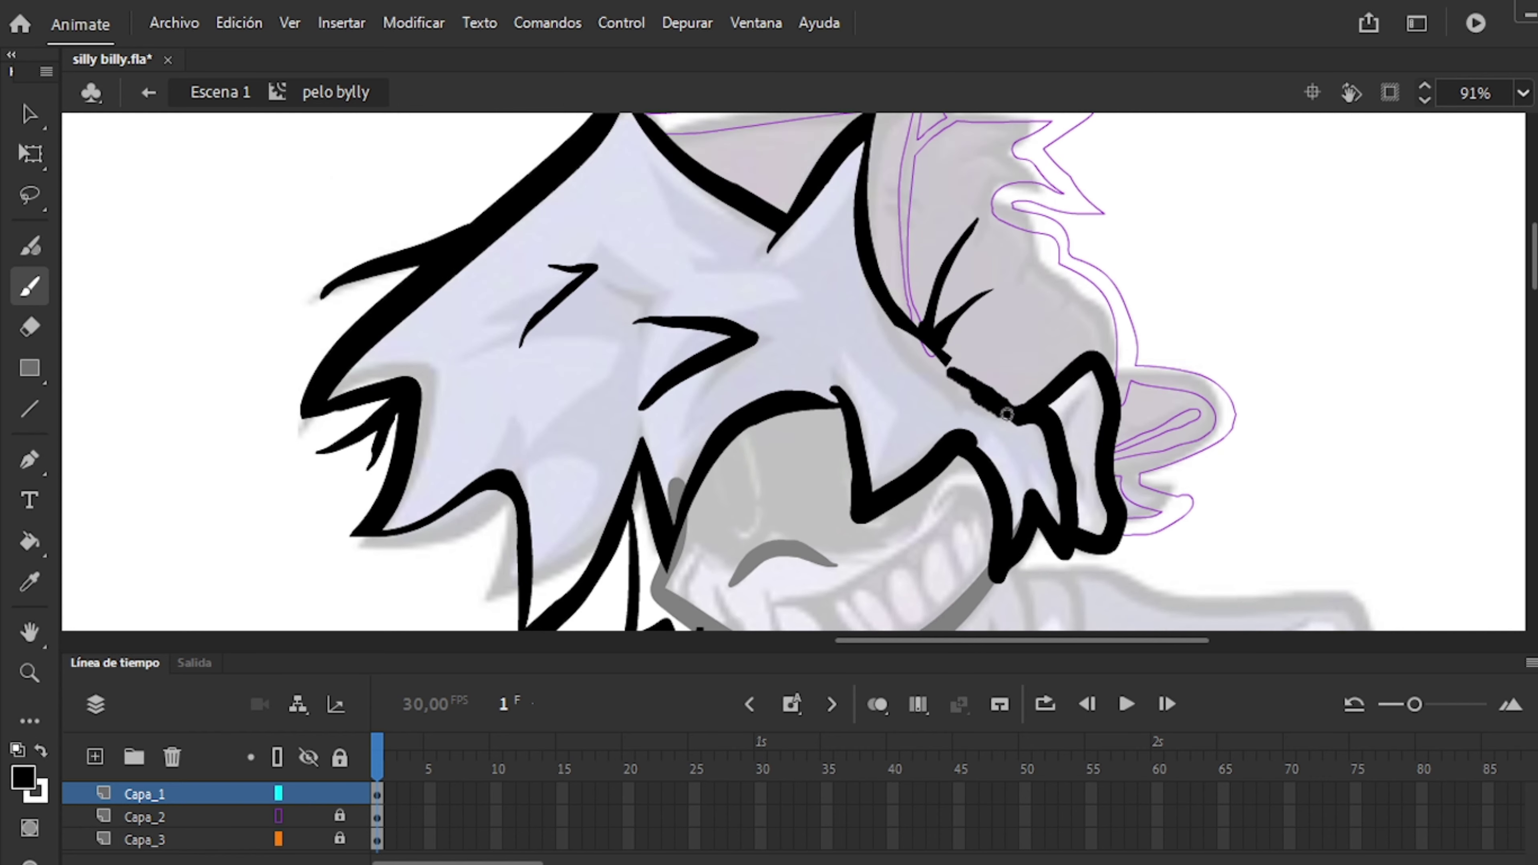
key(e)
scroll(1034, 418, up, 3)
scroll(848, 340, down, 3)
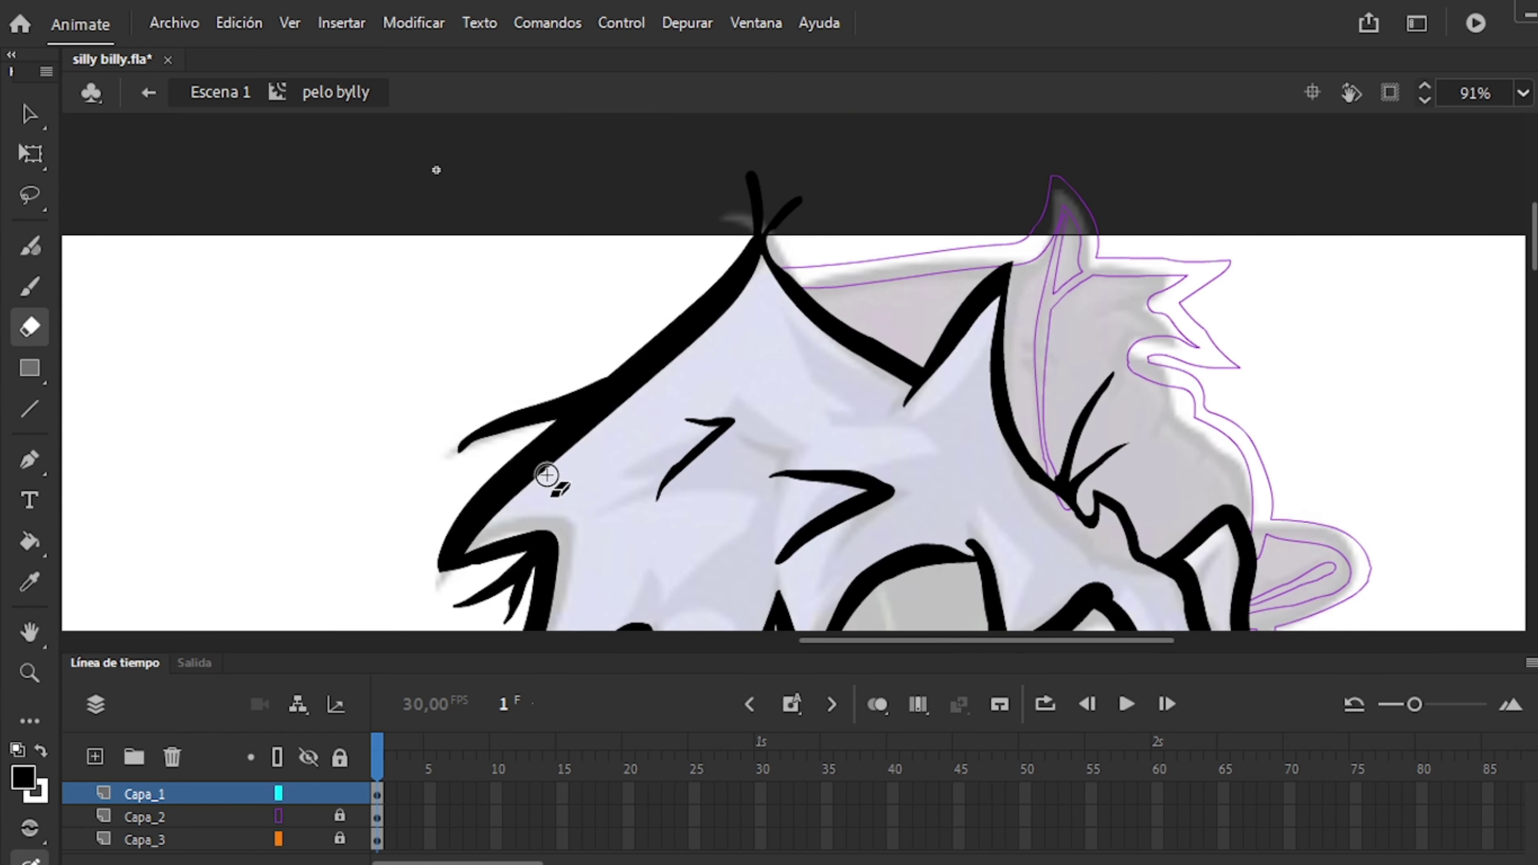
scroll(774, 192, down, 5)
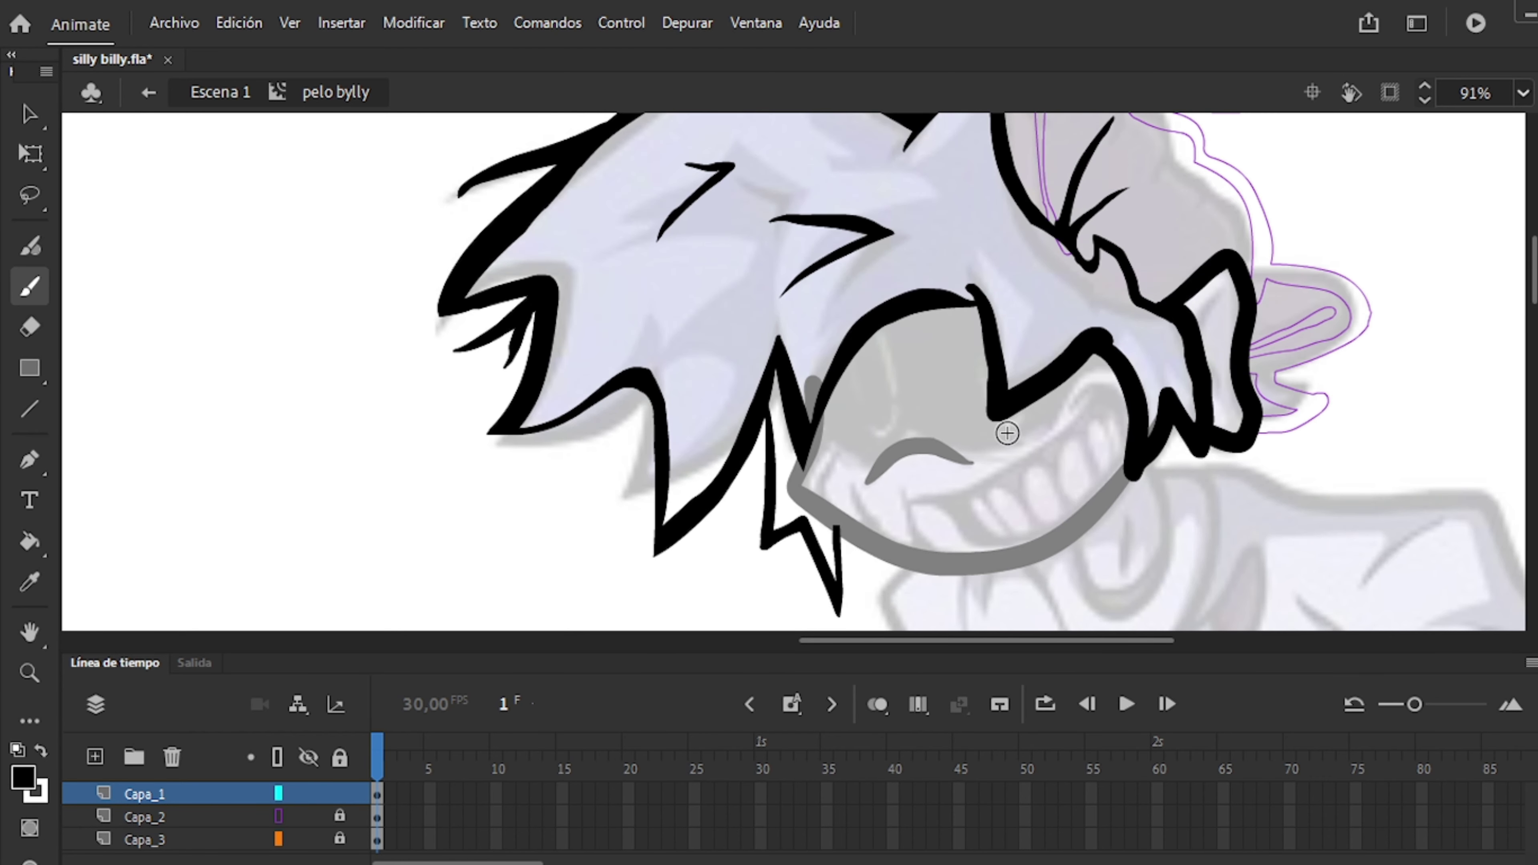
Thin and sharpen the fringe lines above the face and the strands beside the ear with the eraser on Capa_1.
key(e)
scroll(1007, 432, up, 2)
mouse_move(872, 219)
mouse_down()
mouse_move(899, 233)
mouse_move(875, 231)
mouse_up()
scroll(888, 465, down, 2)
scroll(926, 567, up, 3)
key(q)
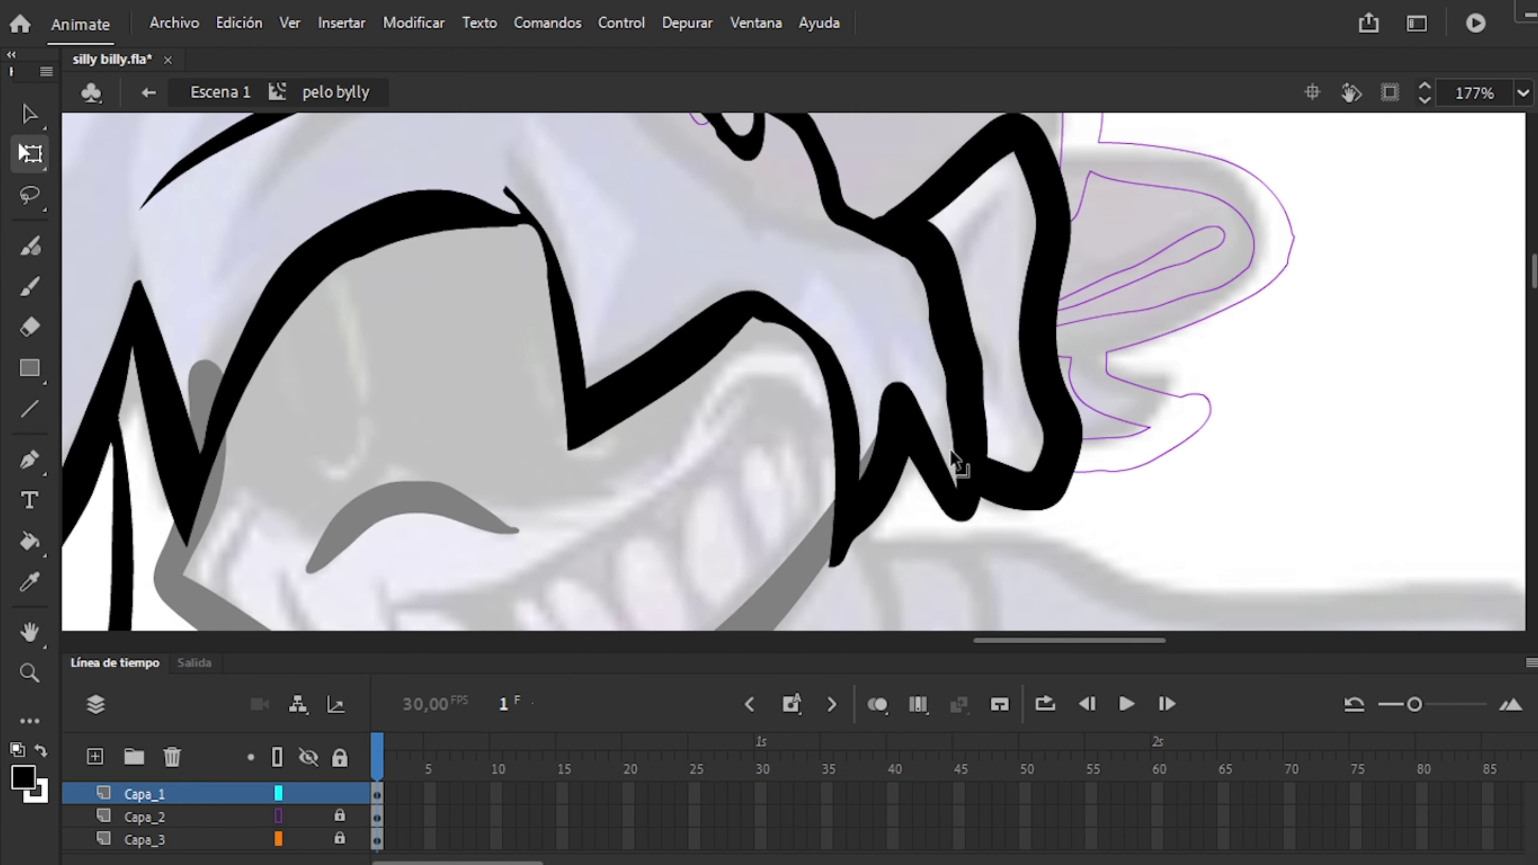
drag(949, 461, 950, 463)
scroll(1002, 240, down, 2)
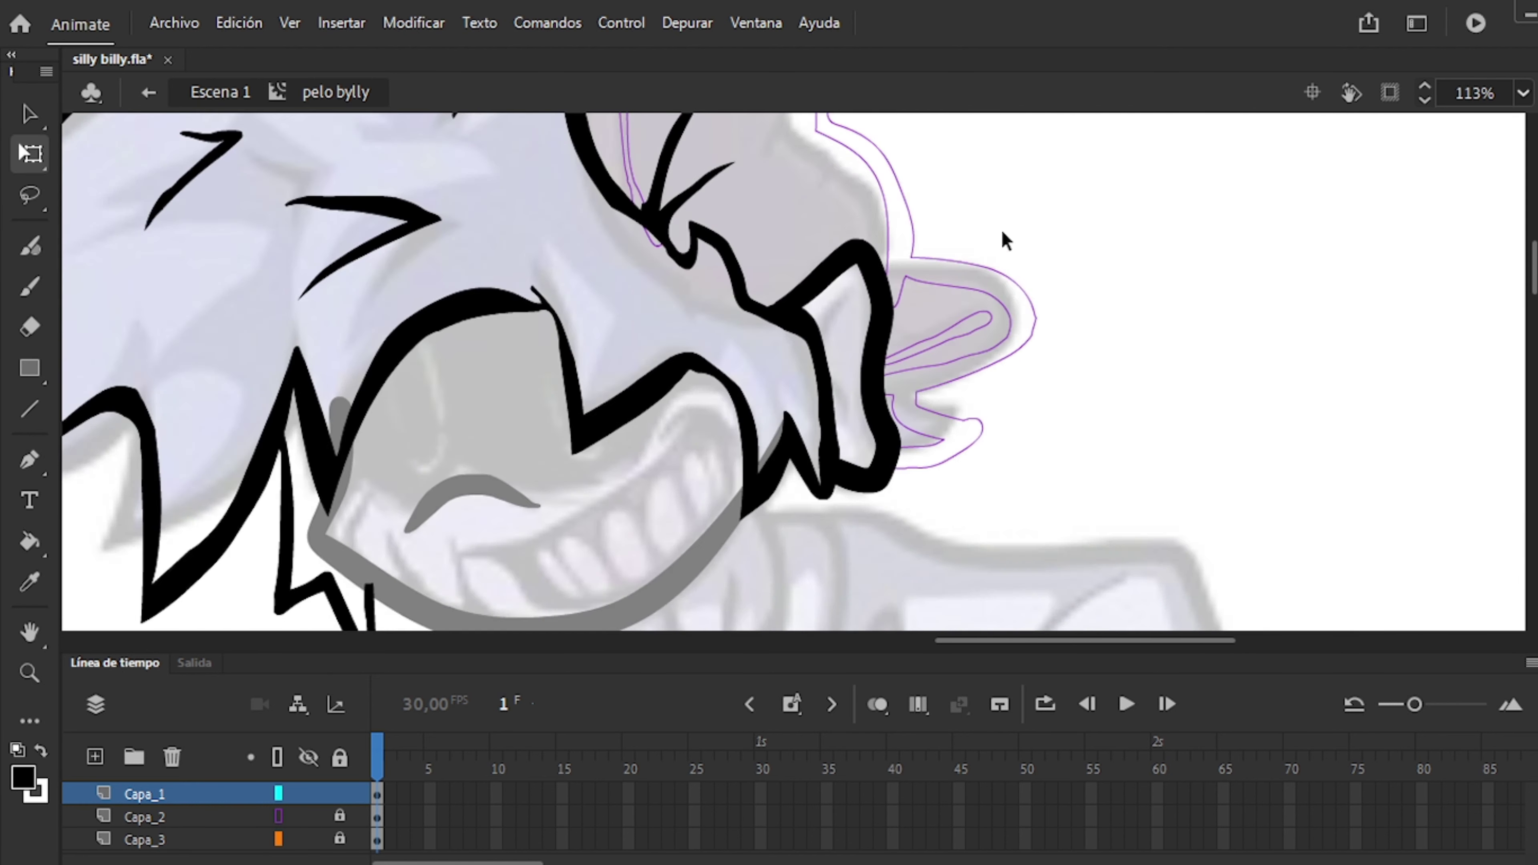
key(e)
scroll(965, 241, down, 3)
Lock Capa_1, unlock Capa_2 with its cap lines shown filled, and return to the main scene.
click(339, 792)
click(340, 816)
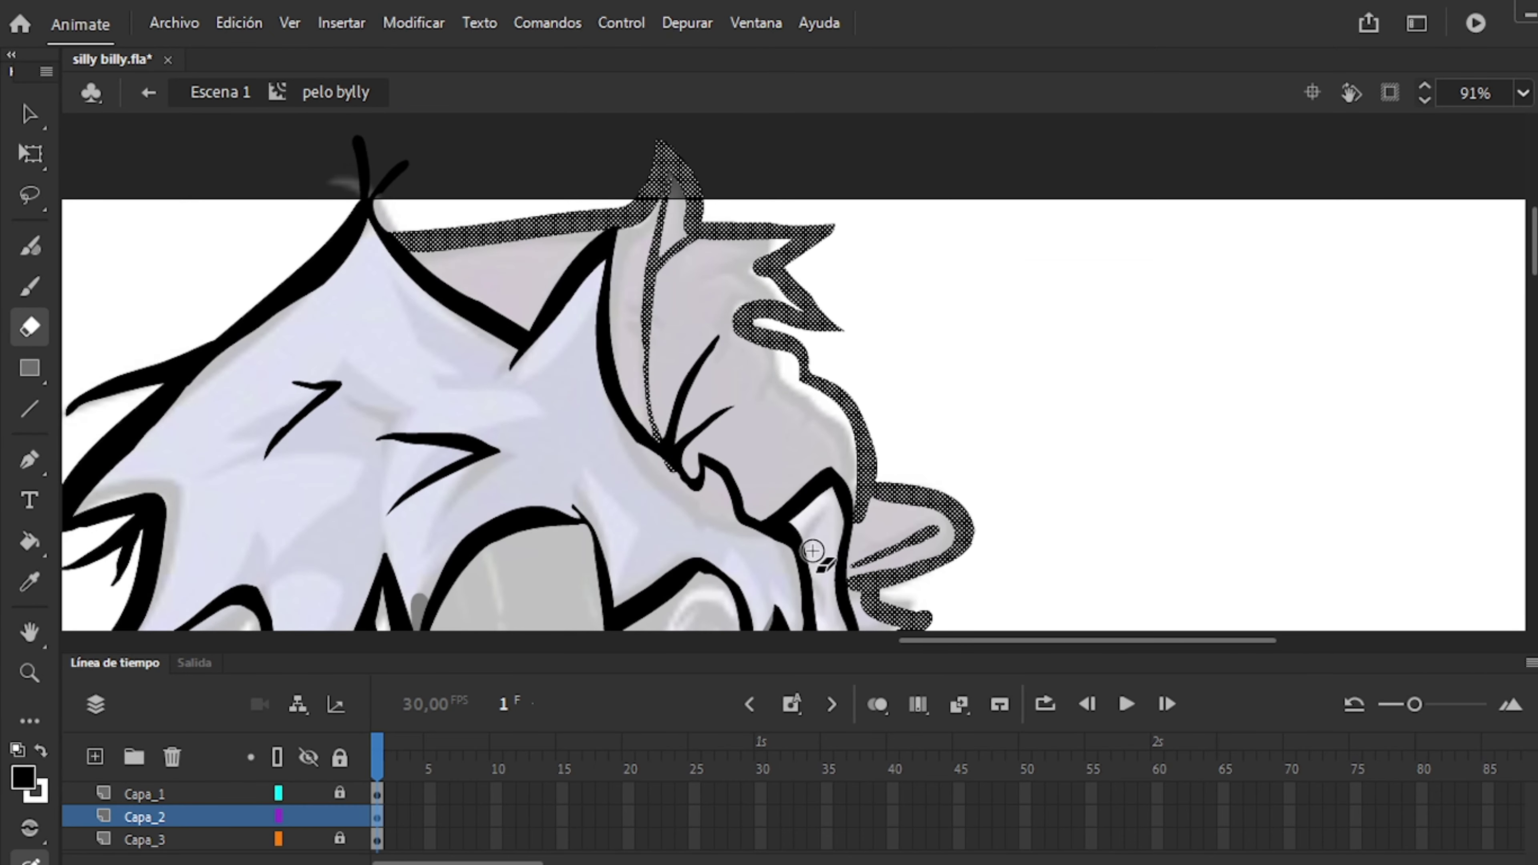
scroll(812, 551, up, 3)
scroll(812, 424, down, 6)
key(q)
key(ctrl+e)
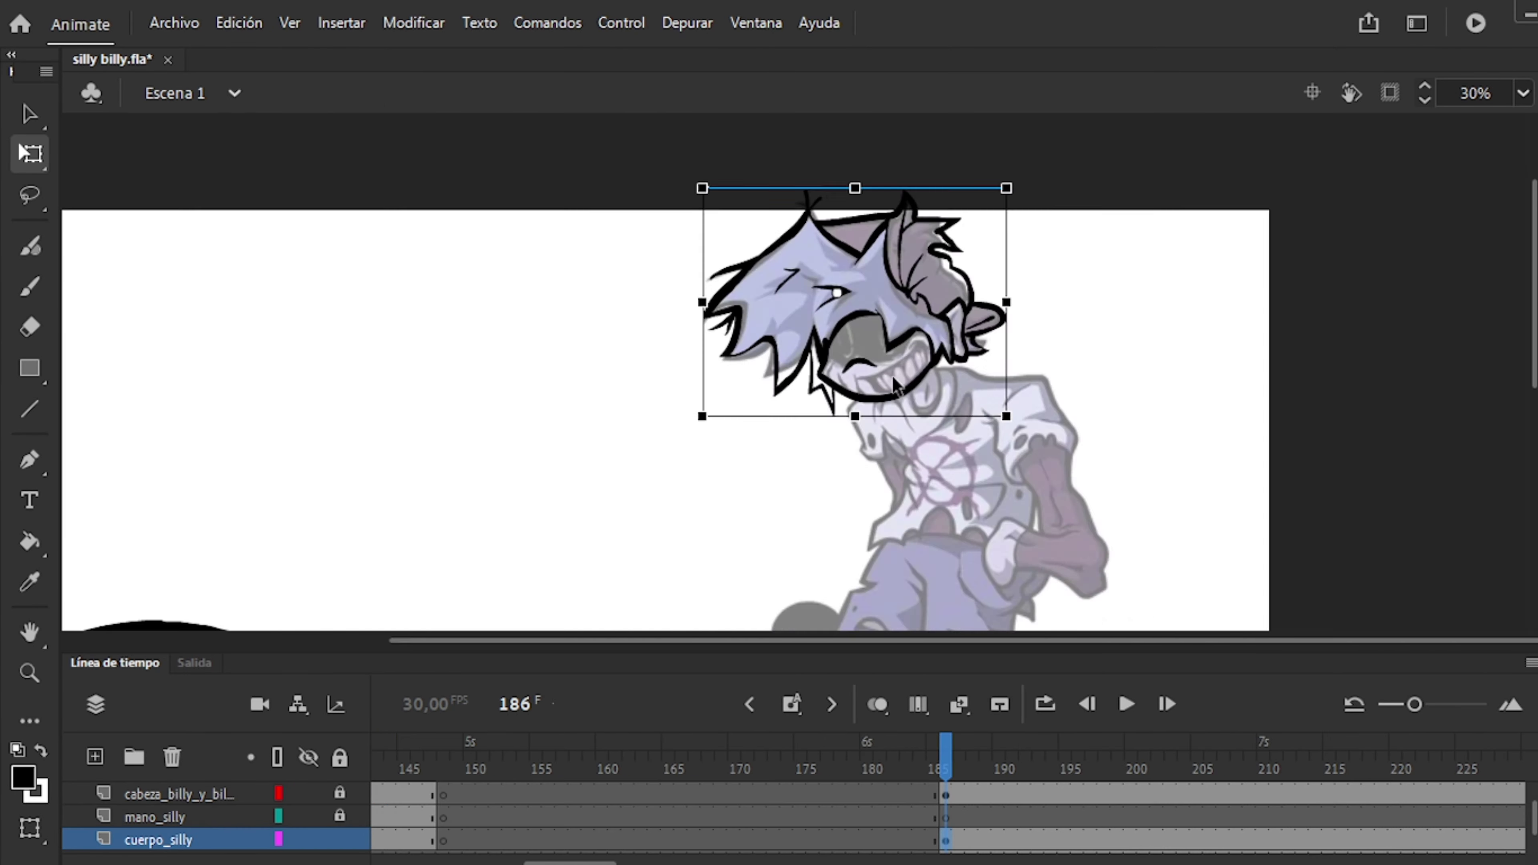
Open the head symbol cabeza for editing and get the brush ready at the face outline.
double_click(891, 375)
scroll(891, 375, up, 3)
key(b)
key(ctrl+a)
key(q)
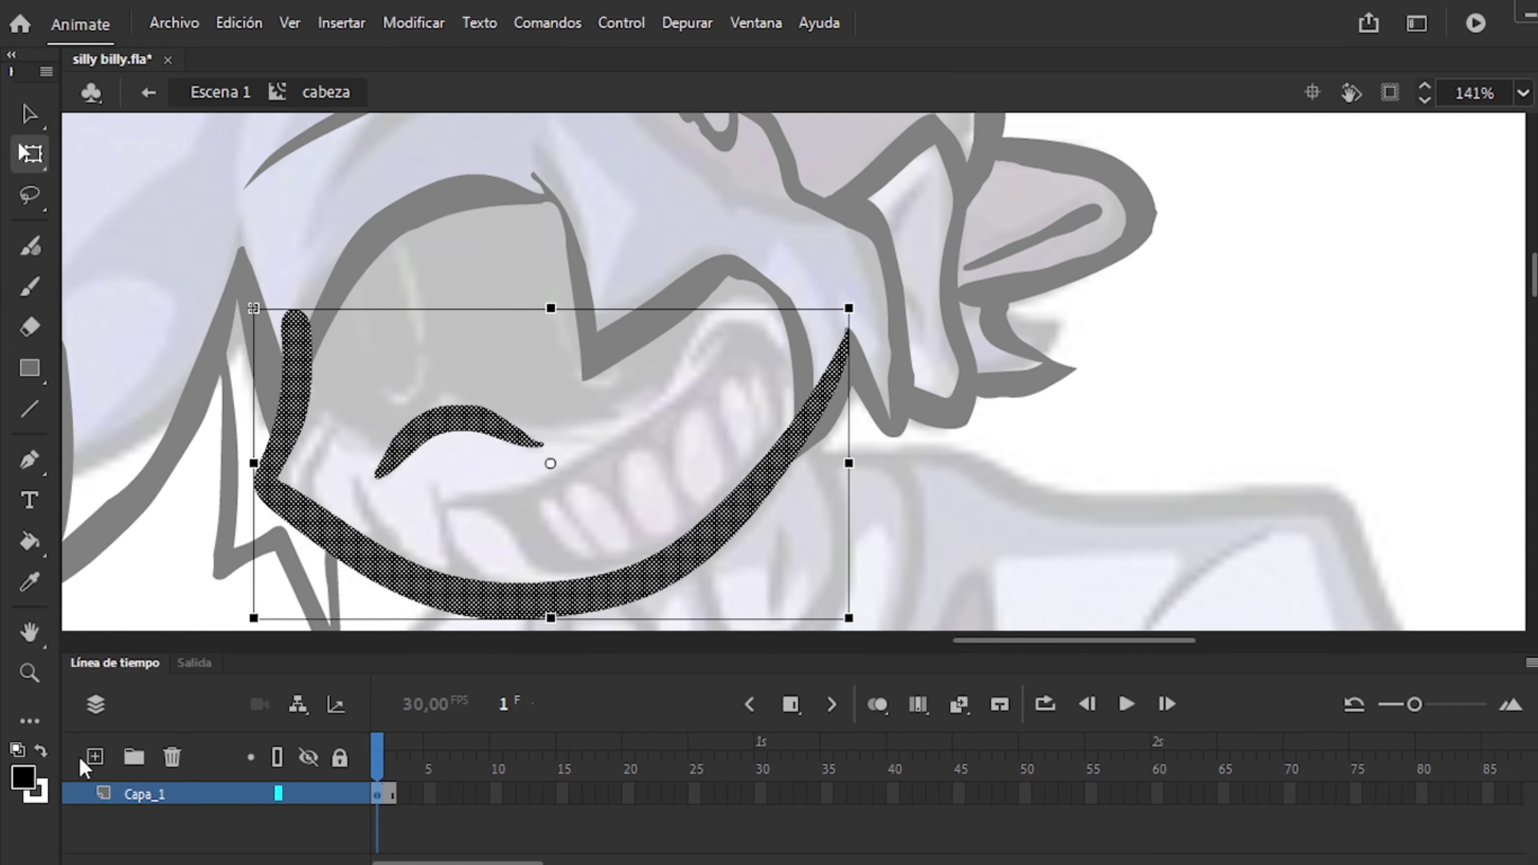
key(ctrl+e)
double_click(484, 594)
key(b)
scroll(381, 455, up, 2)
Lock Capa_1 and brush tapered crease lines along the cheek on a new layer, Capa_2, sharpening them with the eraser.
drag(455, 362, 425, 477)
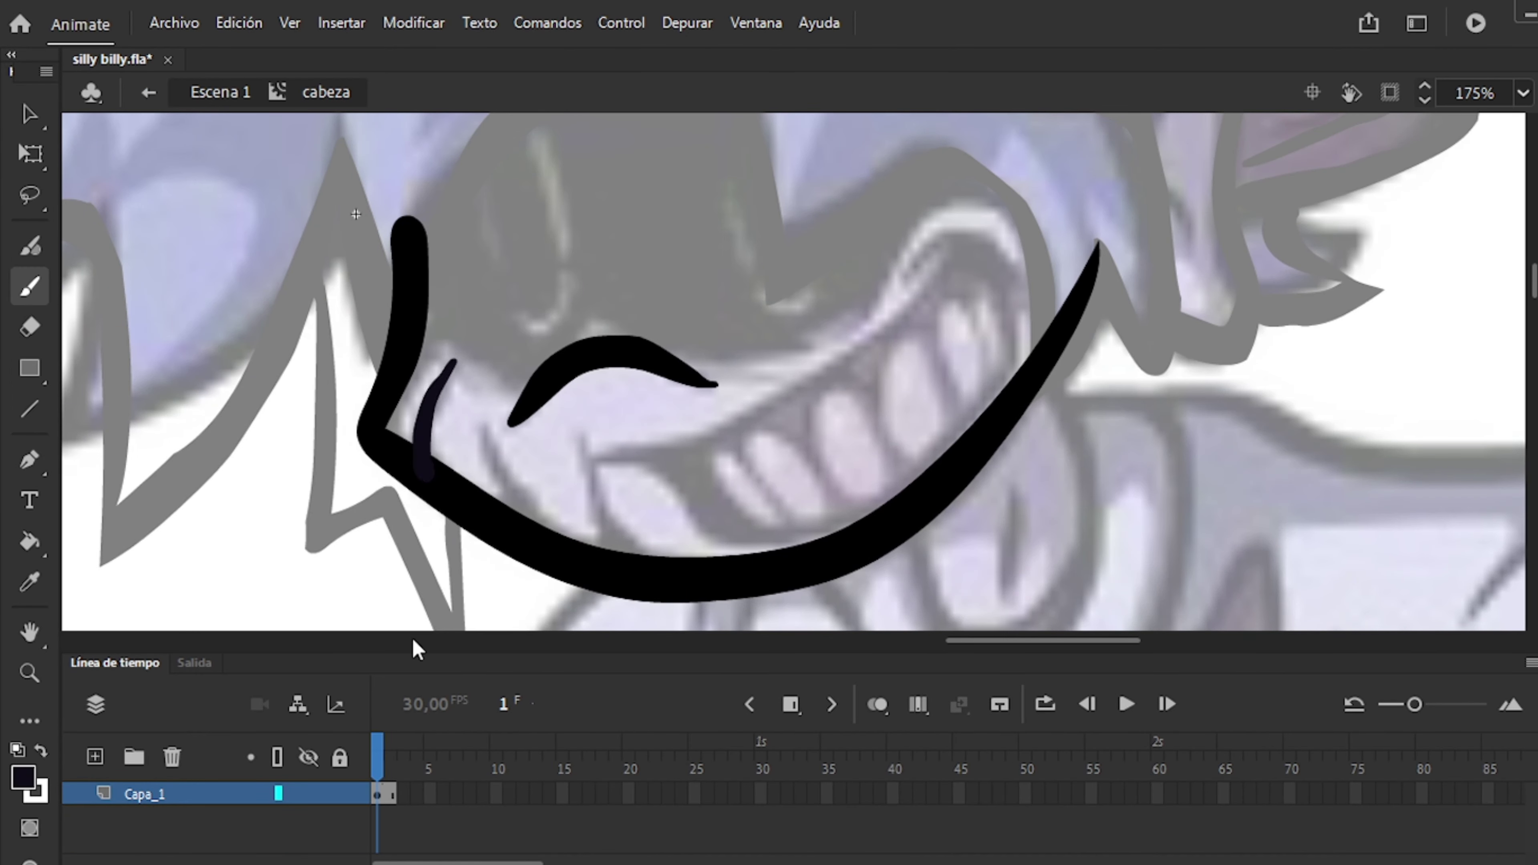
key(ctrl+z)
click(95, 756)
click(340, 794)
drag(428, 414, 455, 359)
drag(636, 552, 587, 447)
key(e)
drag(510, 545, 470, 422)
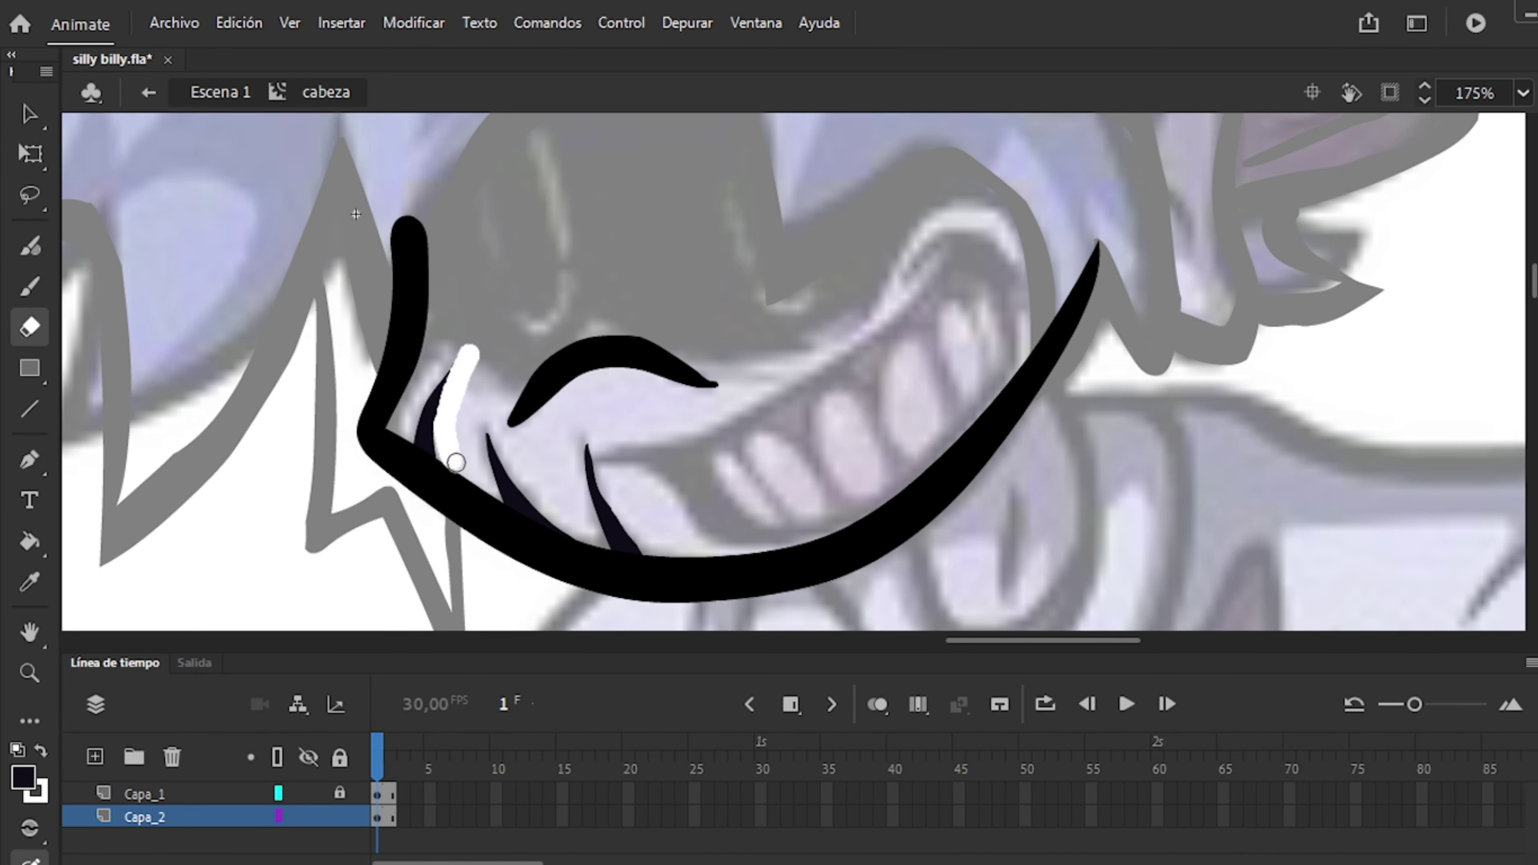
scroll(549, 398, down, 1)
key(b)
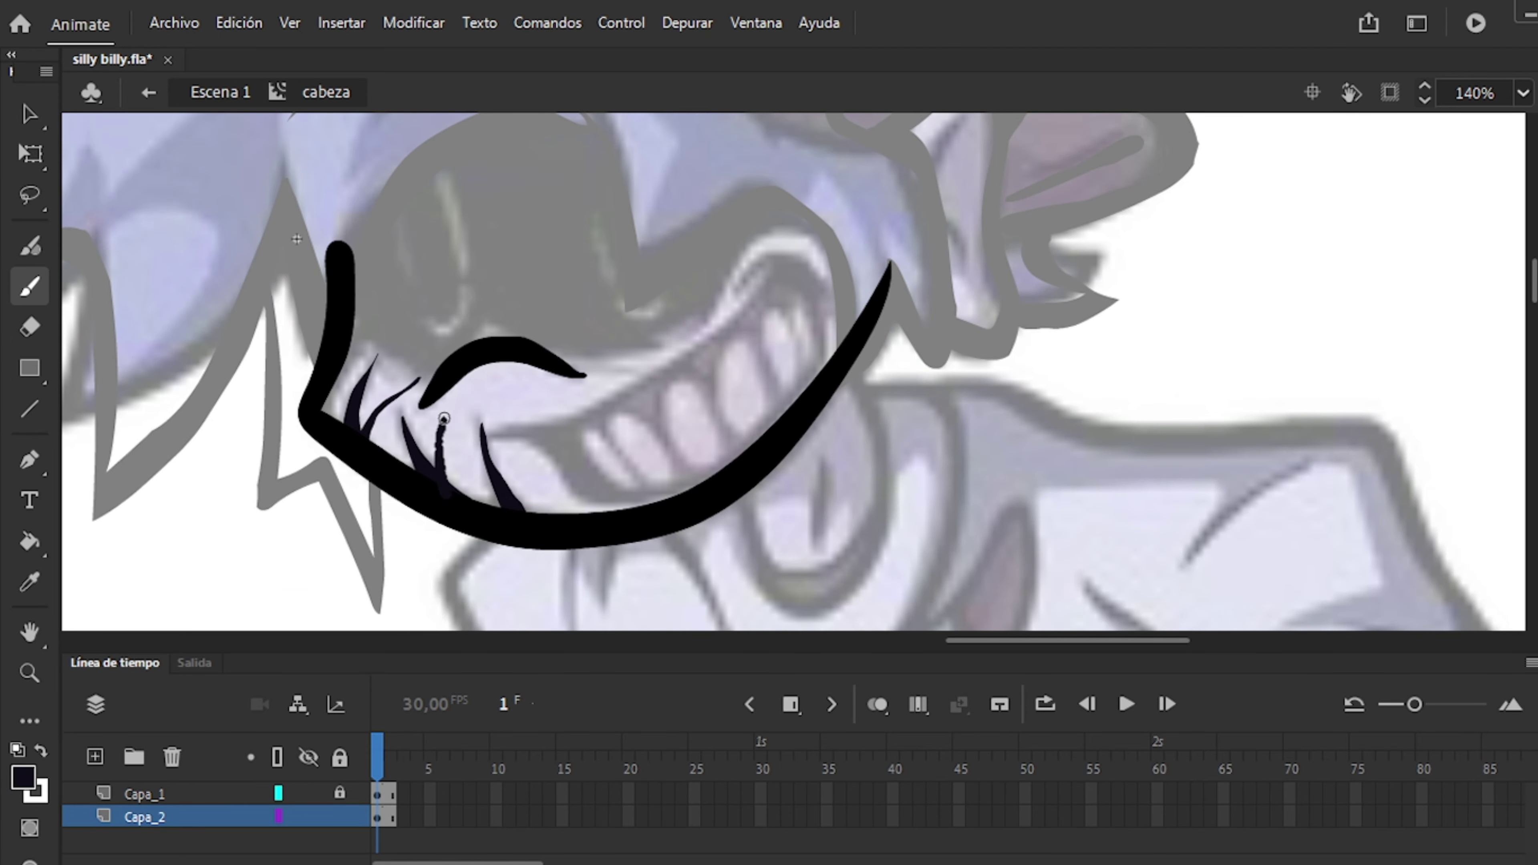
Lock Capa_2 and brush the outline of the dark eye area in black on a new layer, Capa_3.
scroll(628, 233, down, 1)
click(95, 756)
click(340, 840)
scroll(344, 309, up, 2)
mouse_move(472, 506)
mouse_down()
mouse_move(777, 439)
mouse_move(919, 297)
mouse_up()
drag(349, 306, 921, 297)
Draw two white oval eye outlines on a separate new layer, Capa_4, and lock Capa_3.
key(x)
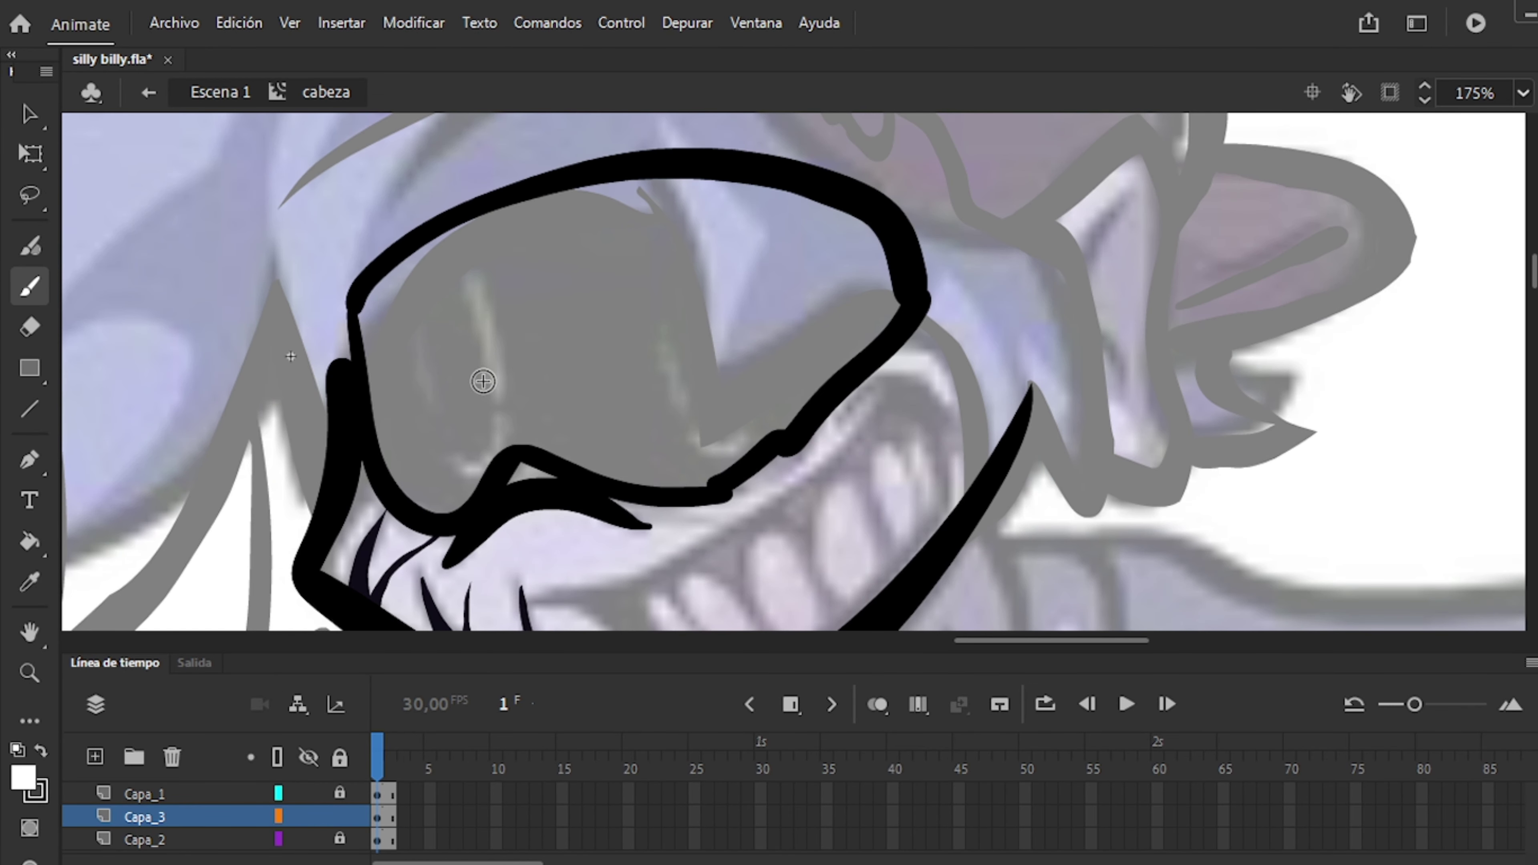
drag(466, 260, 473, 269)
key(ctrl+x)
click(95, 756)
key(ctrl+shift+v)
click(339, 794)
drag(736, 433, 730, 394)
key(ctrl+shift+a)
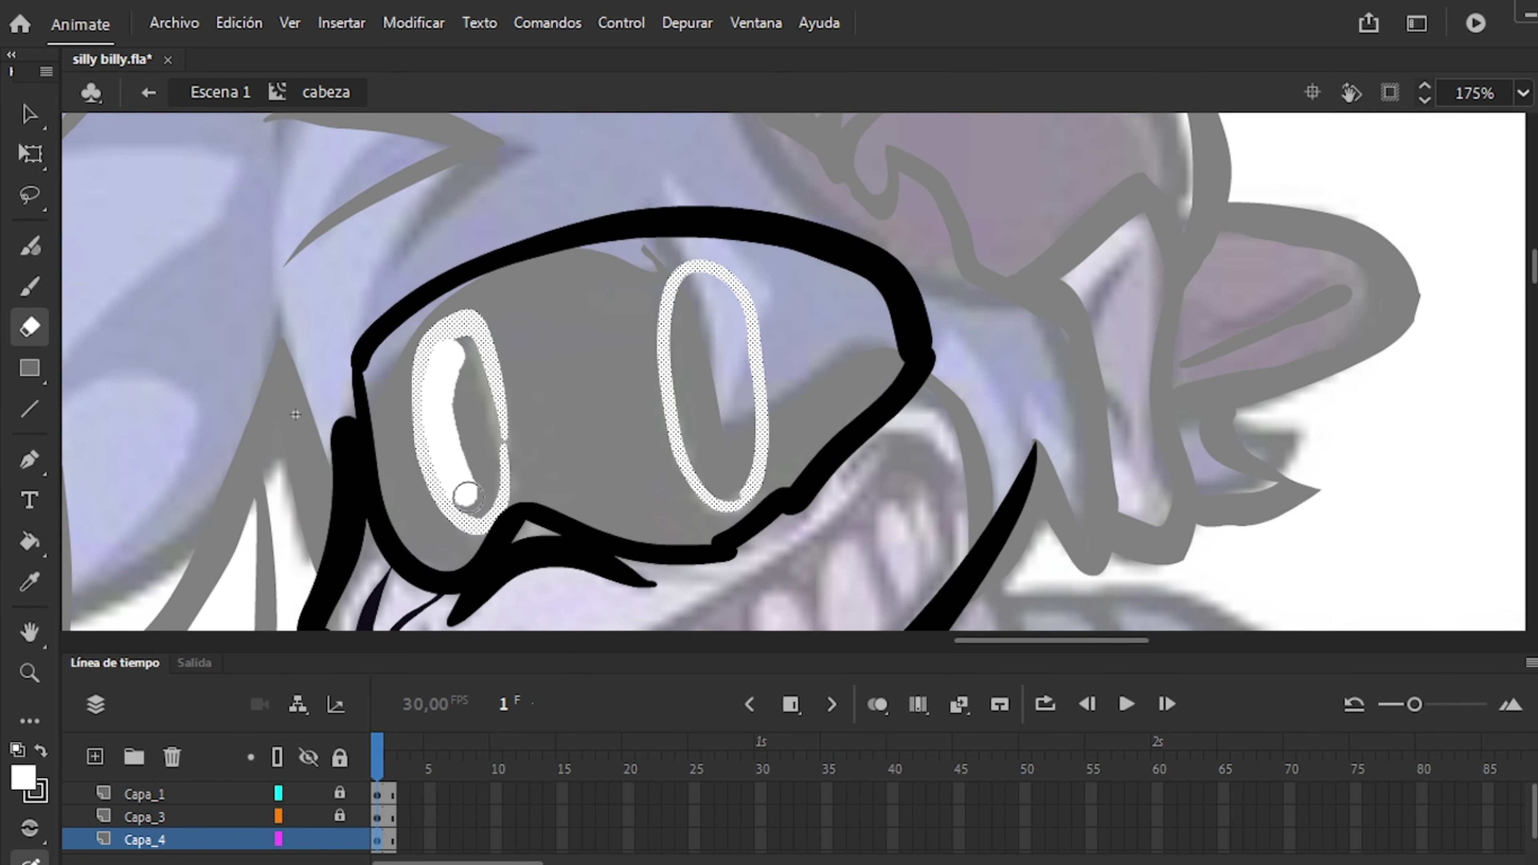
Thin and taper both white eye outlines on Capa_4 with the eraser.
drag(479, 485, 449, 380)
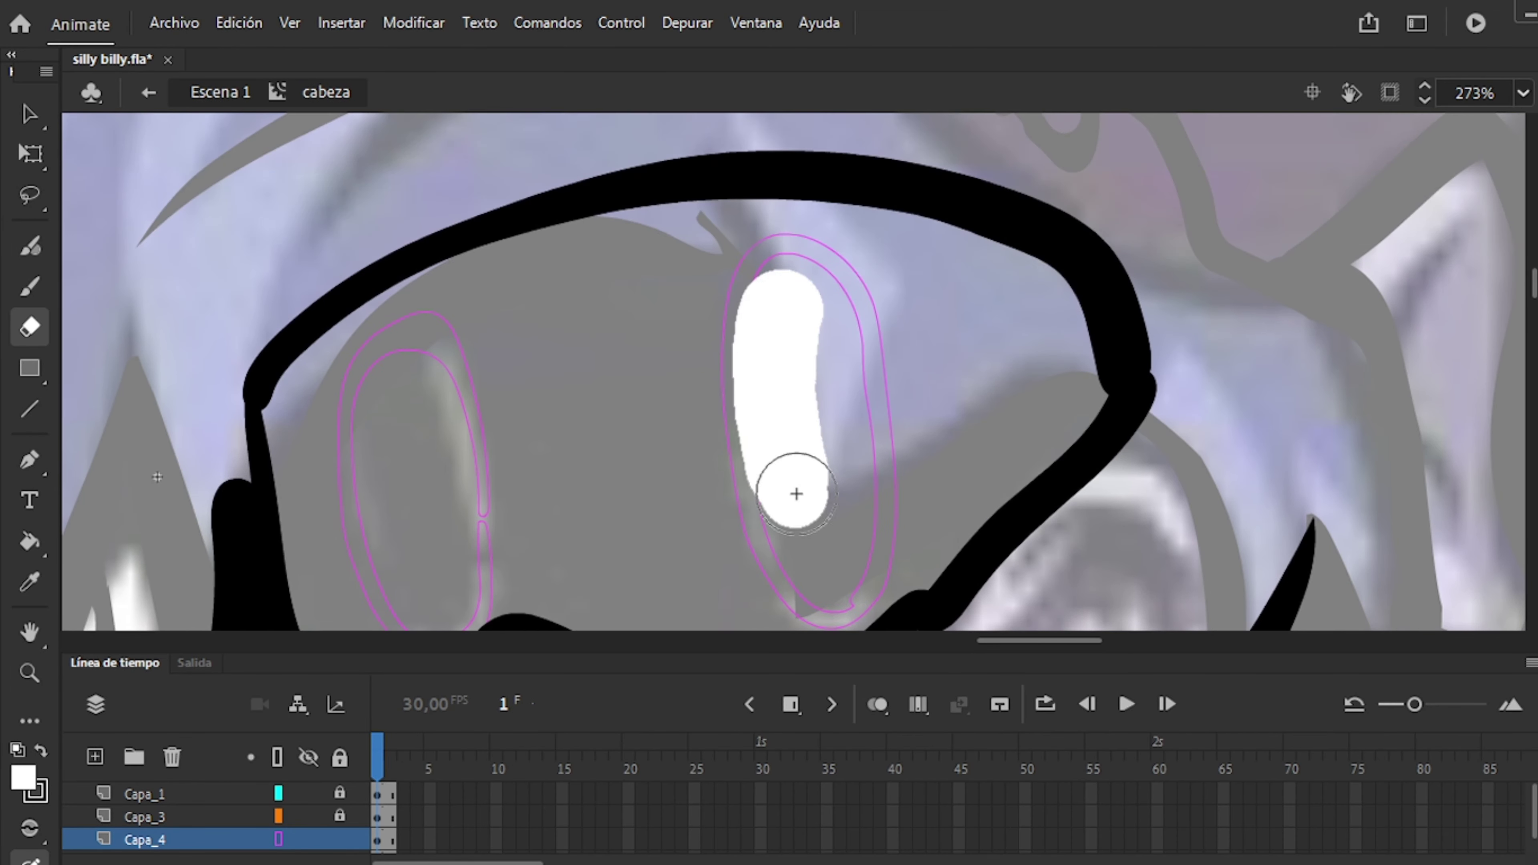
drag(796, 494, 813, 481)
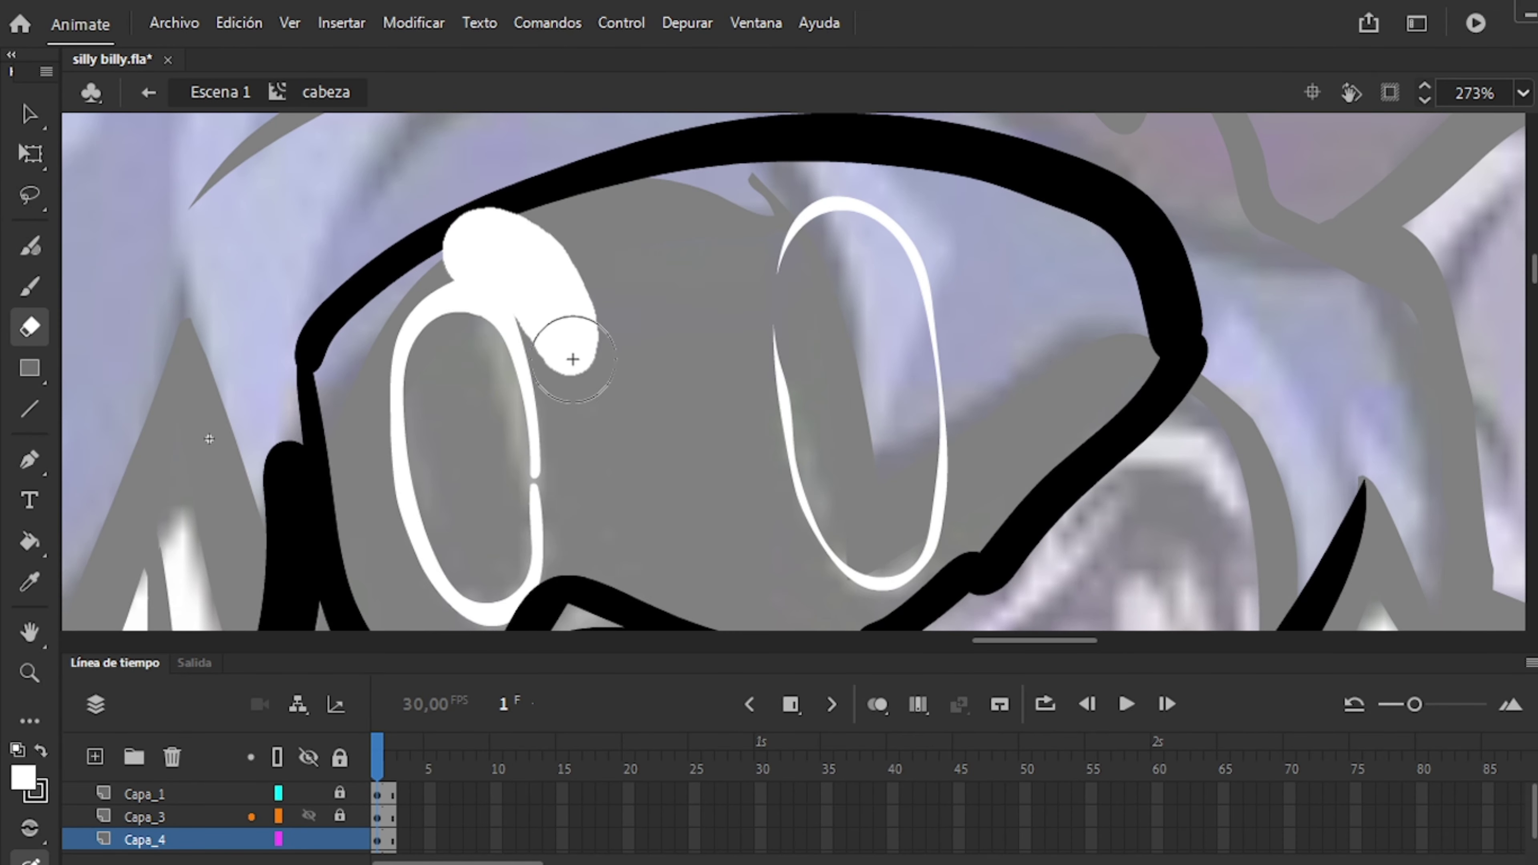
mouse_move(567, 336)
mouse_down()
mouse_move(359, 427)
mouse_move(563, 430)
mouse_move(361, 475)
mouse_up()
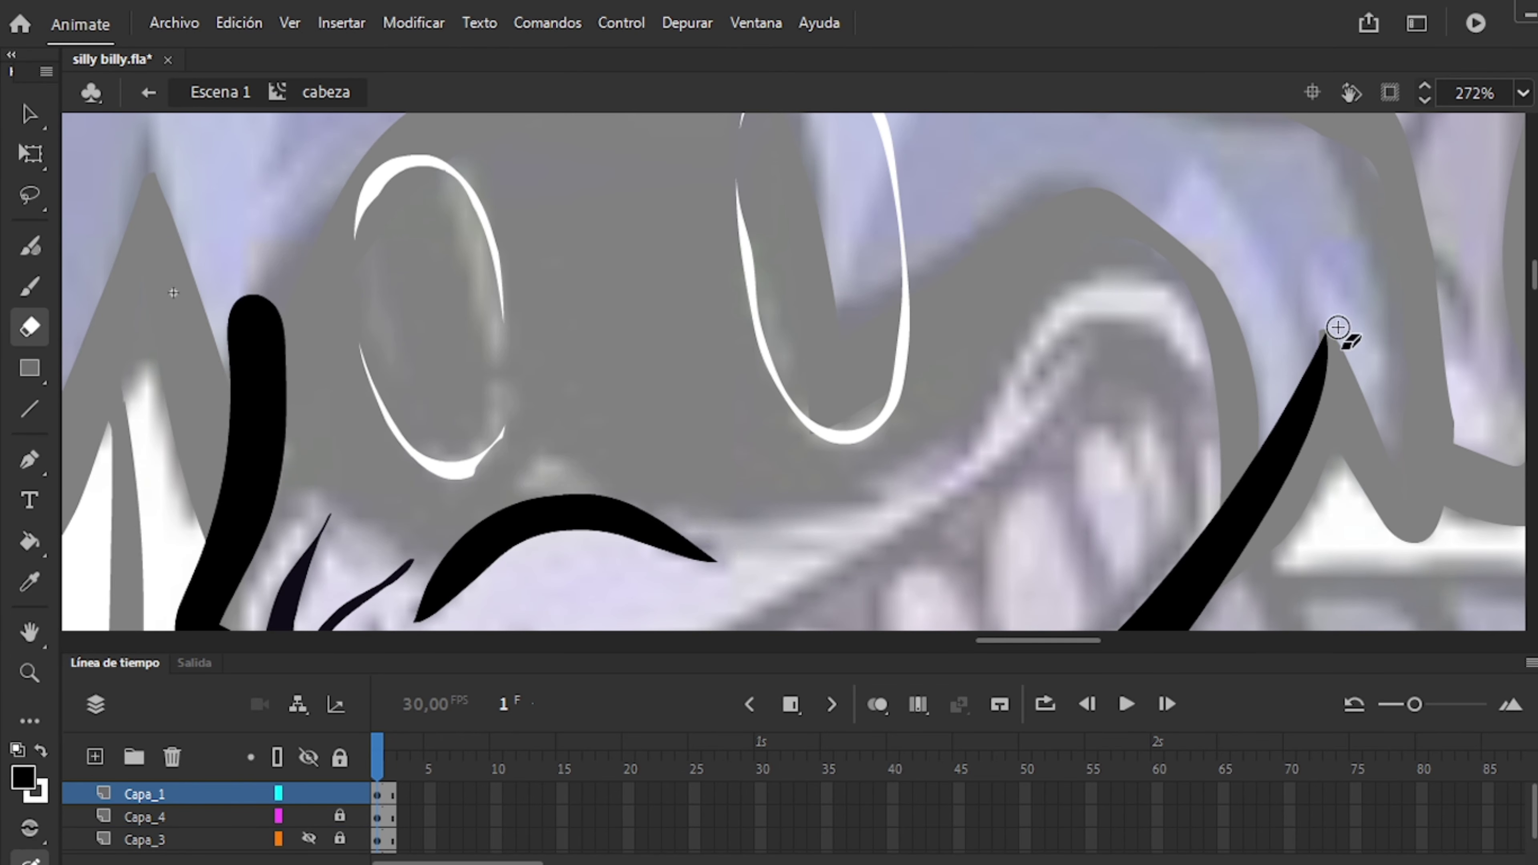
Rebuild the lower curve of the left eye's white outline in frame 2 of Capa_4 and trim it with the eraser.
scroll(1338, 327, down, 4)
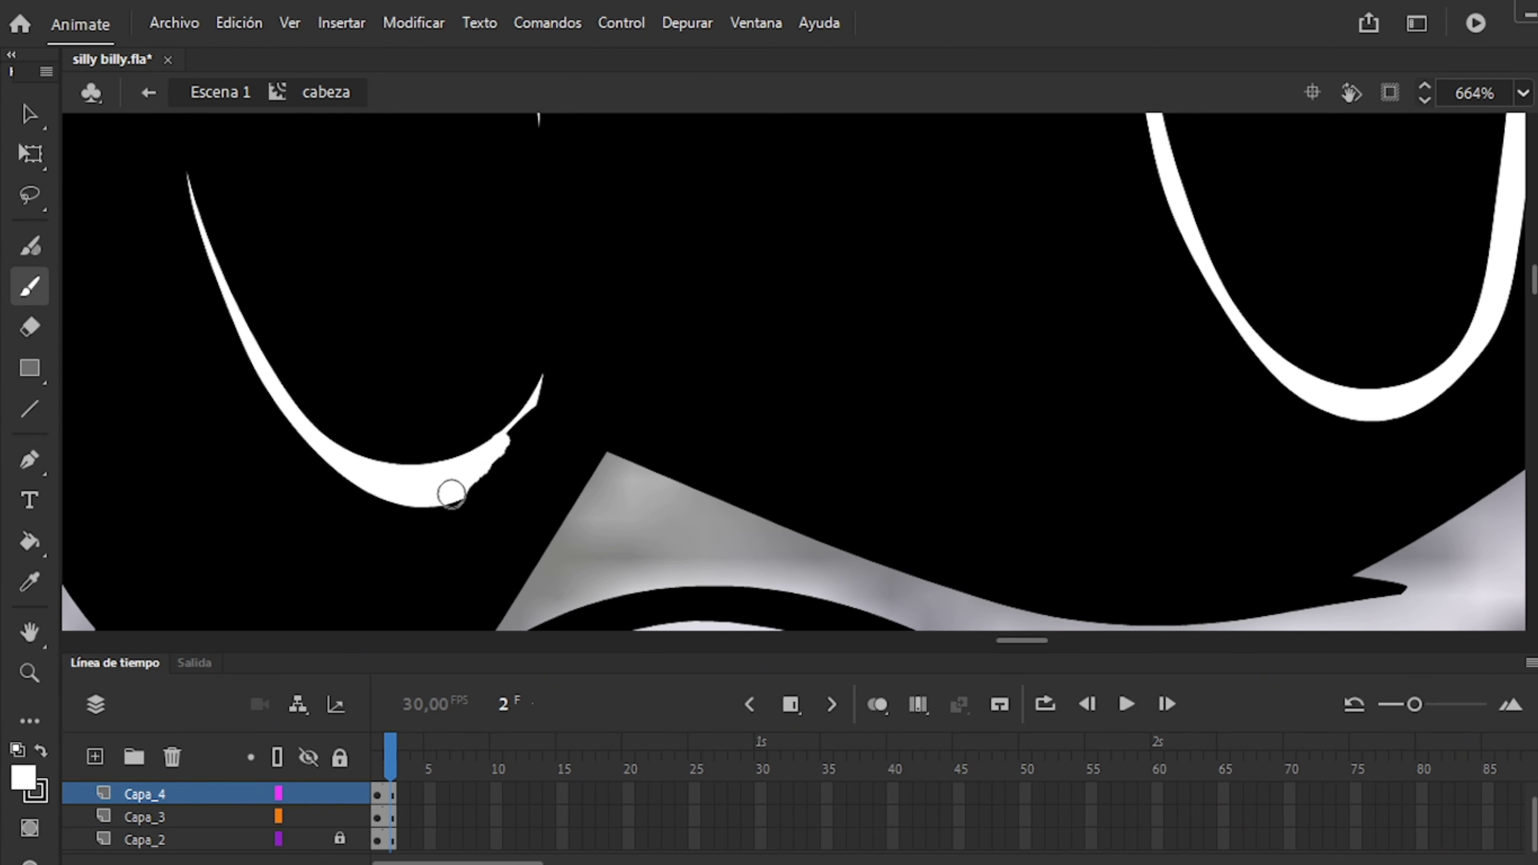
drag(451, 494, 453, 416)
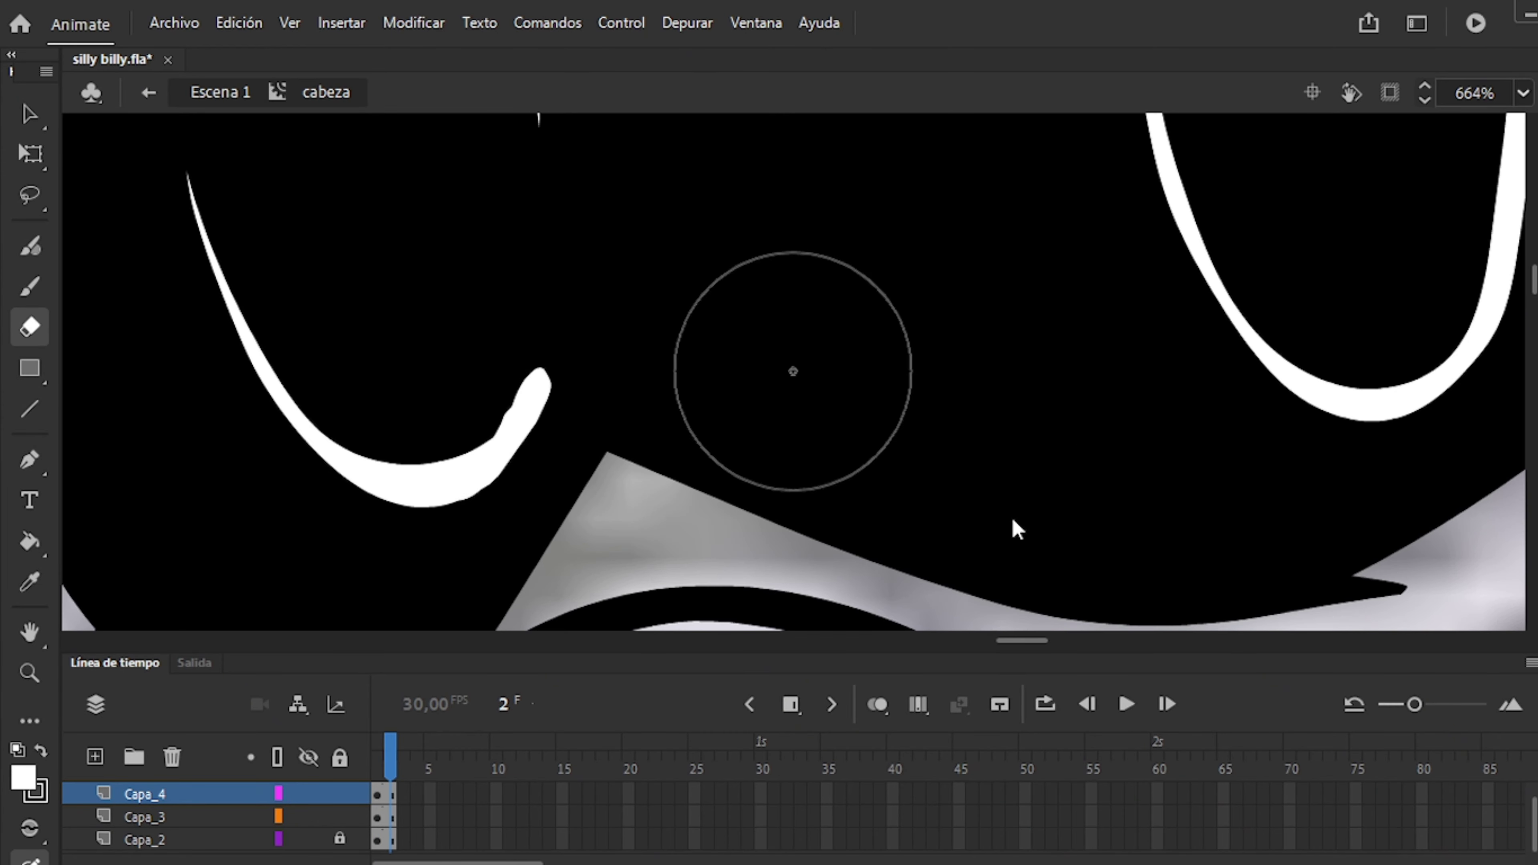
mouse_move(460, 394)
mouse_down()
mouse_move(385, 388)
mouse_move(569, 324)
mouse_up()
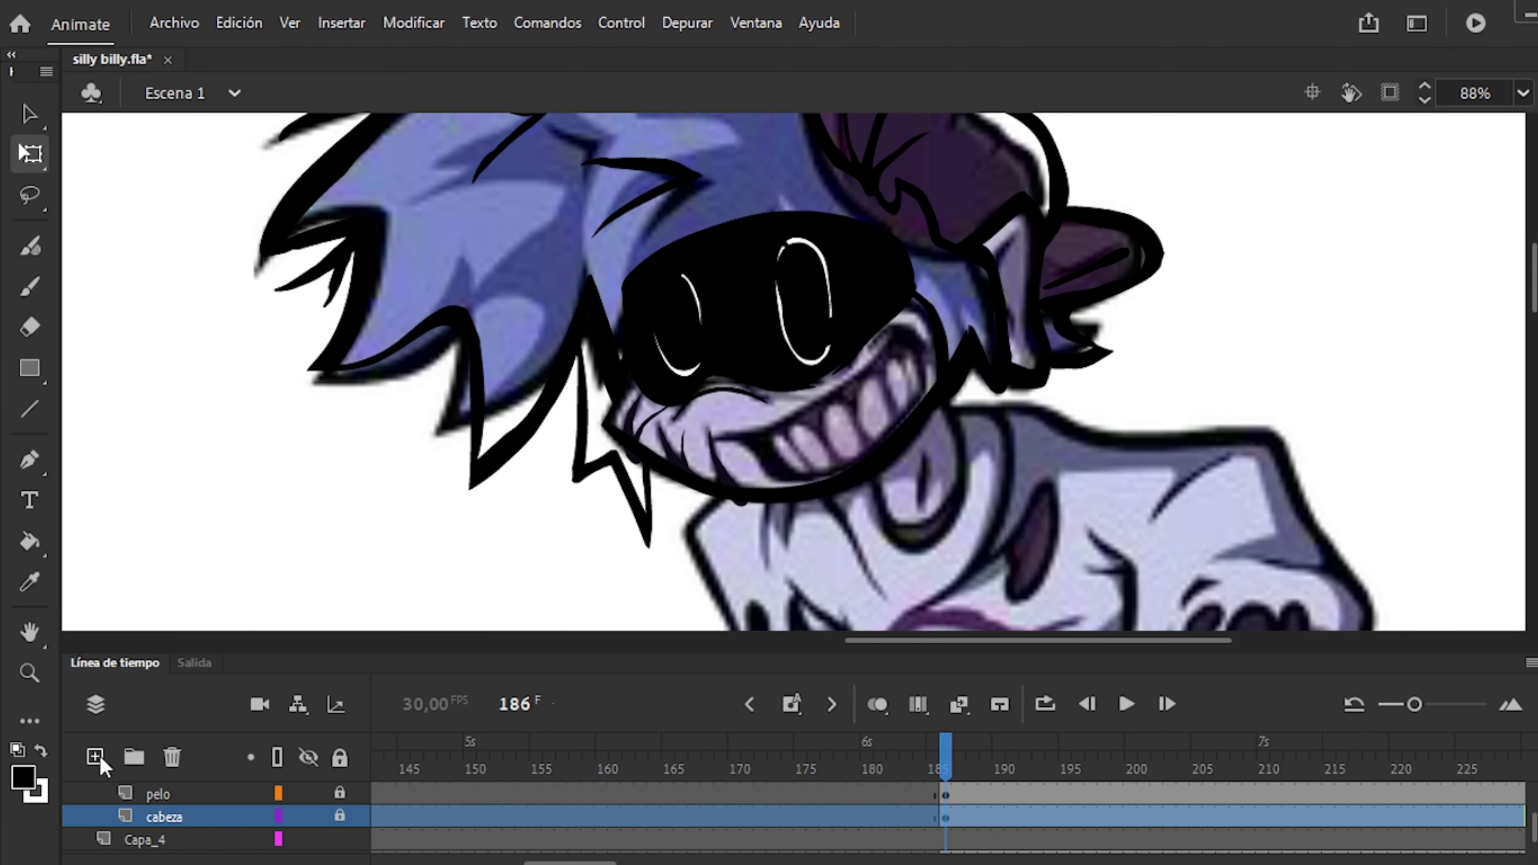
Add a layer for the body below the head and brush the outline of a straight hanging arm with its sleeve.
click(95, 756)
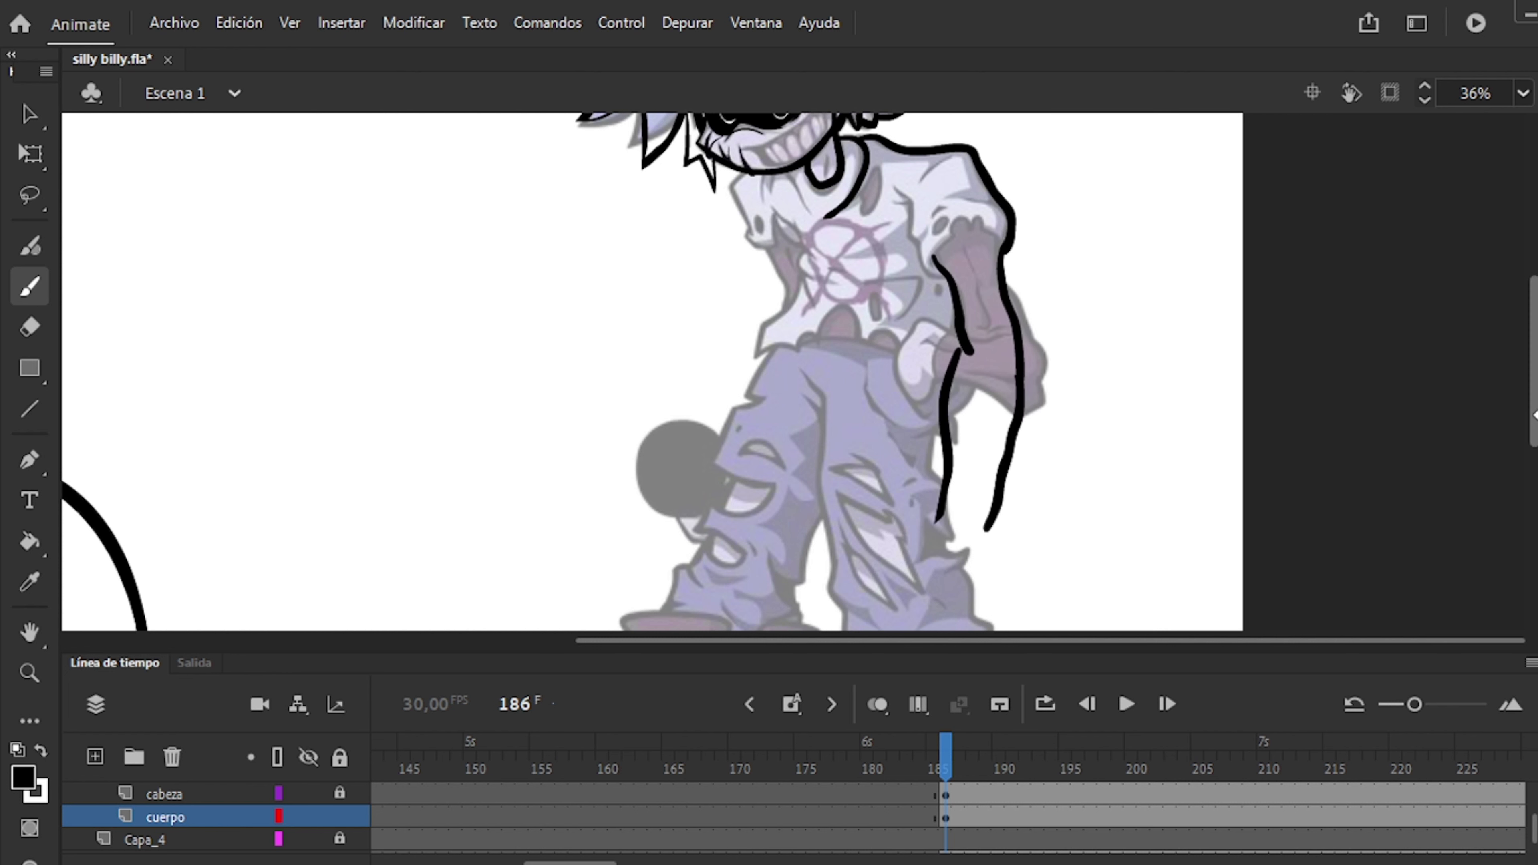
scroll(652, 371, down, 1)
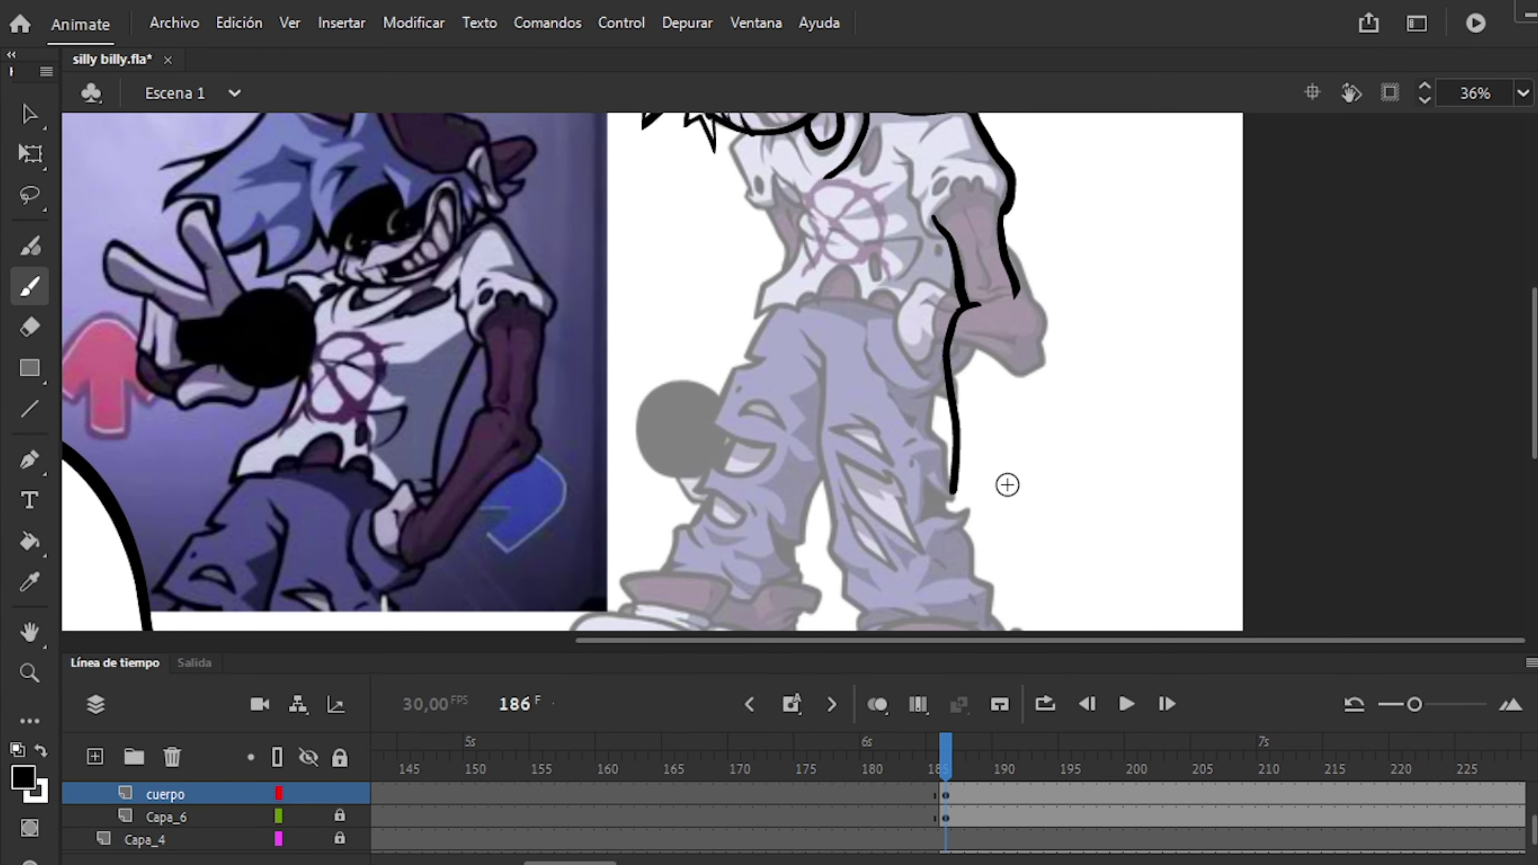
drag(1007, 484, 1022, 300)
scroll(1129, 390, down, 1)
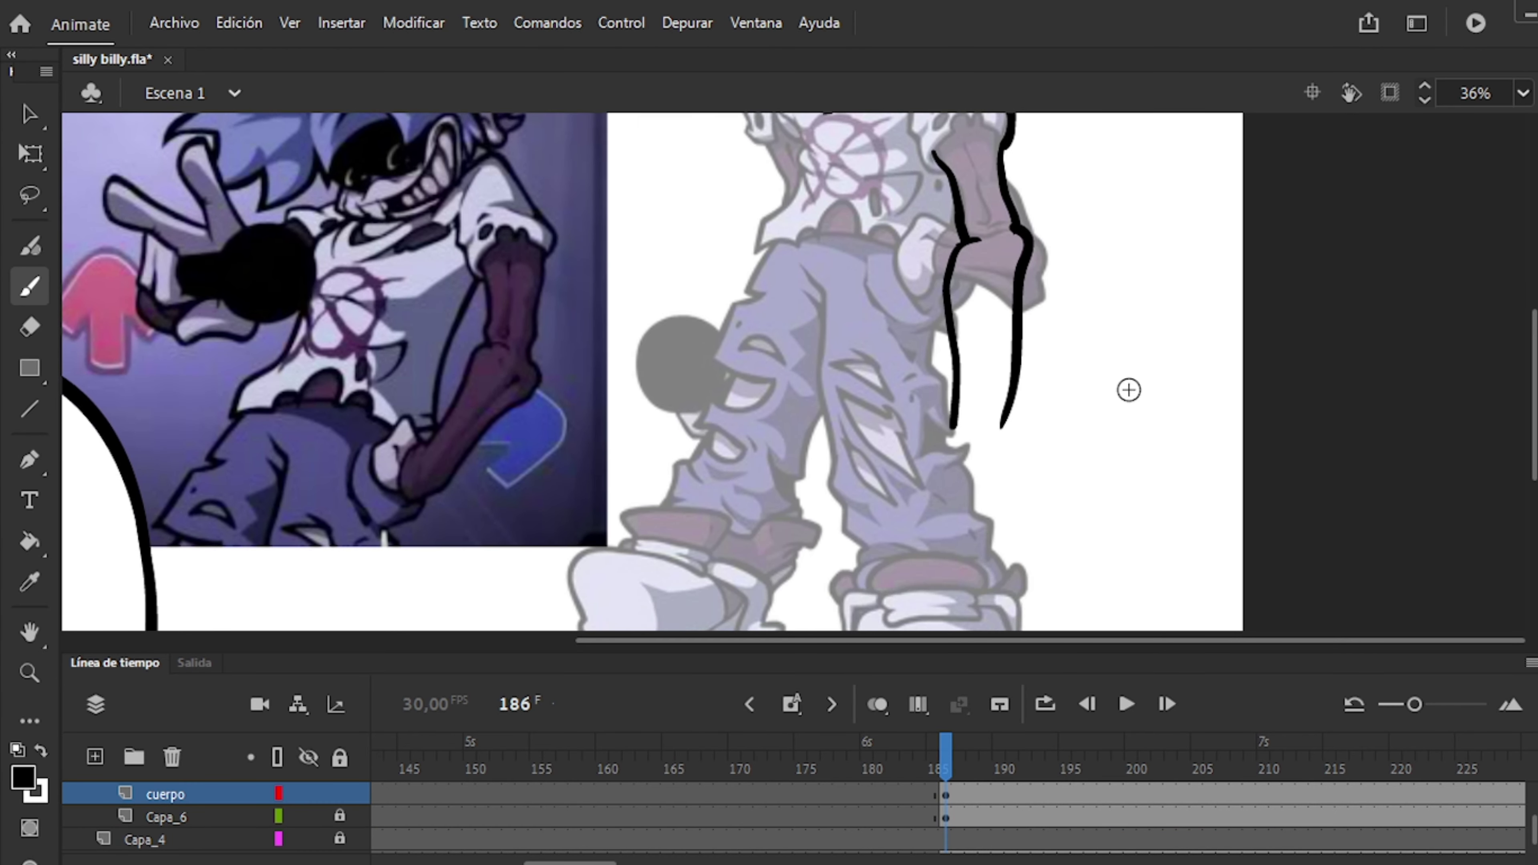
scroll(799, 371, up, 2)
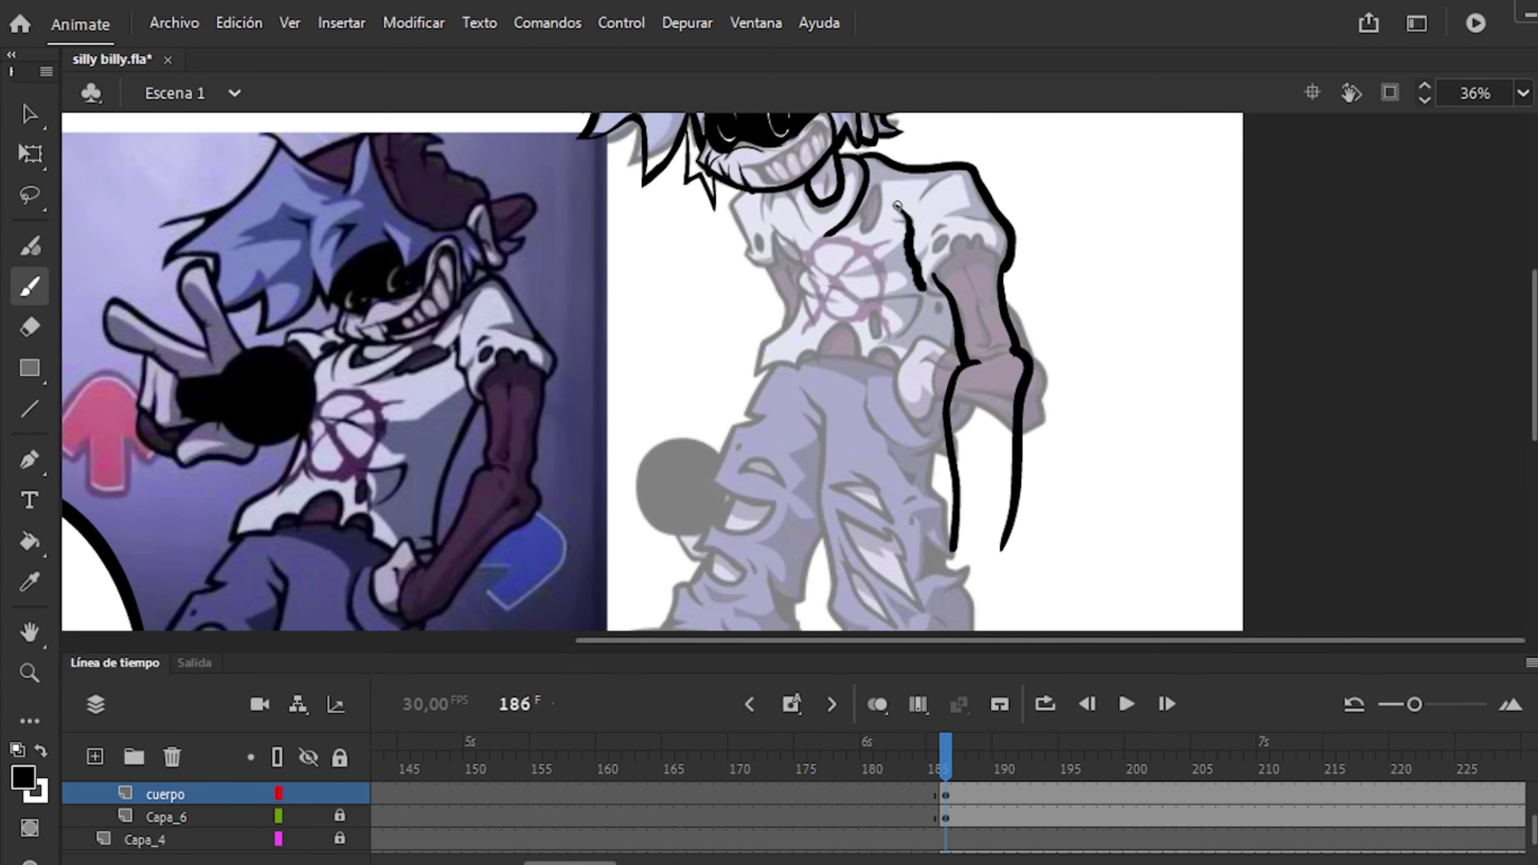
key(l)
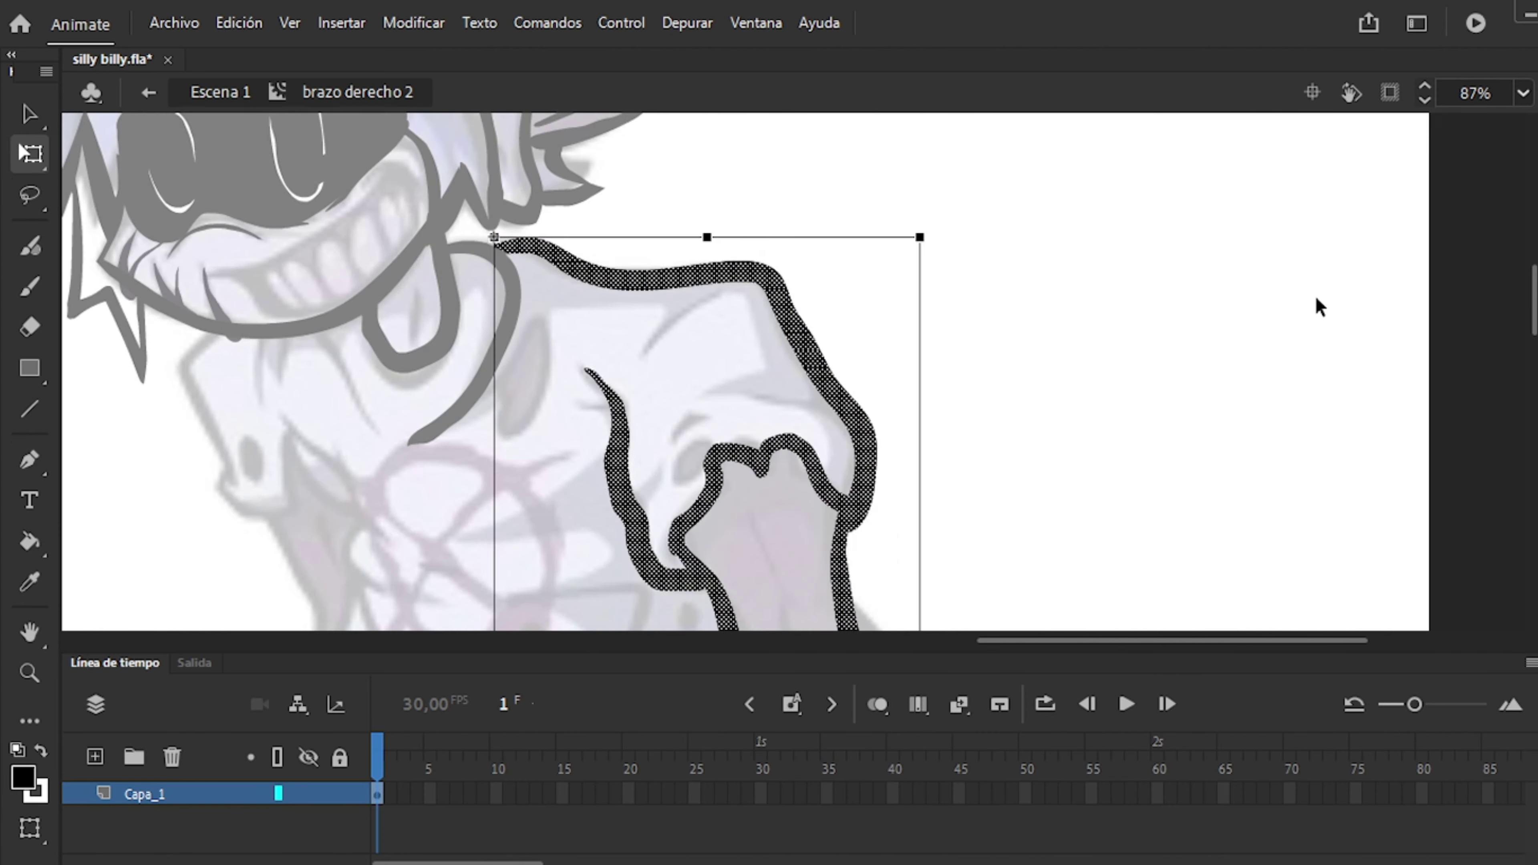
Refine the sleeve inside the brazo derecho 2 symbol and redraw the hand on Capa_4 over the outlined Capa_3 version.
drag(700, 452, 682, 480)
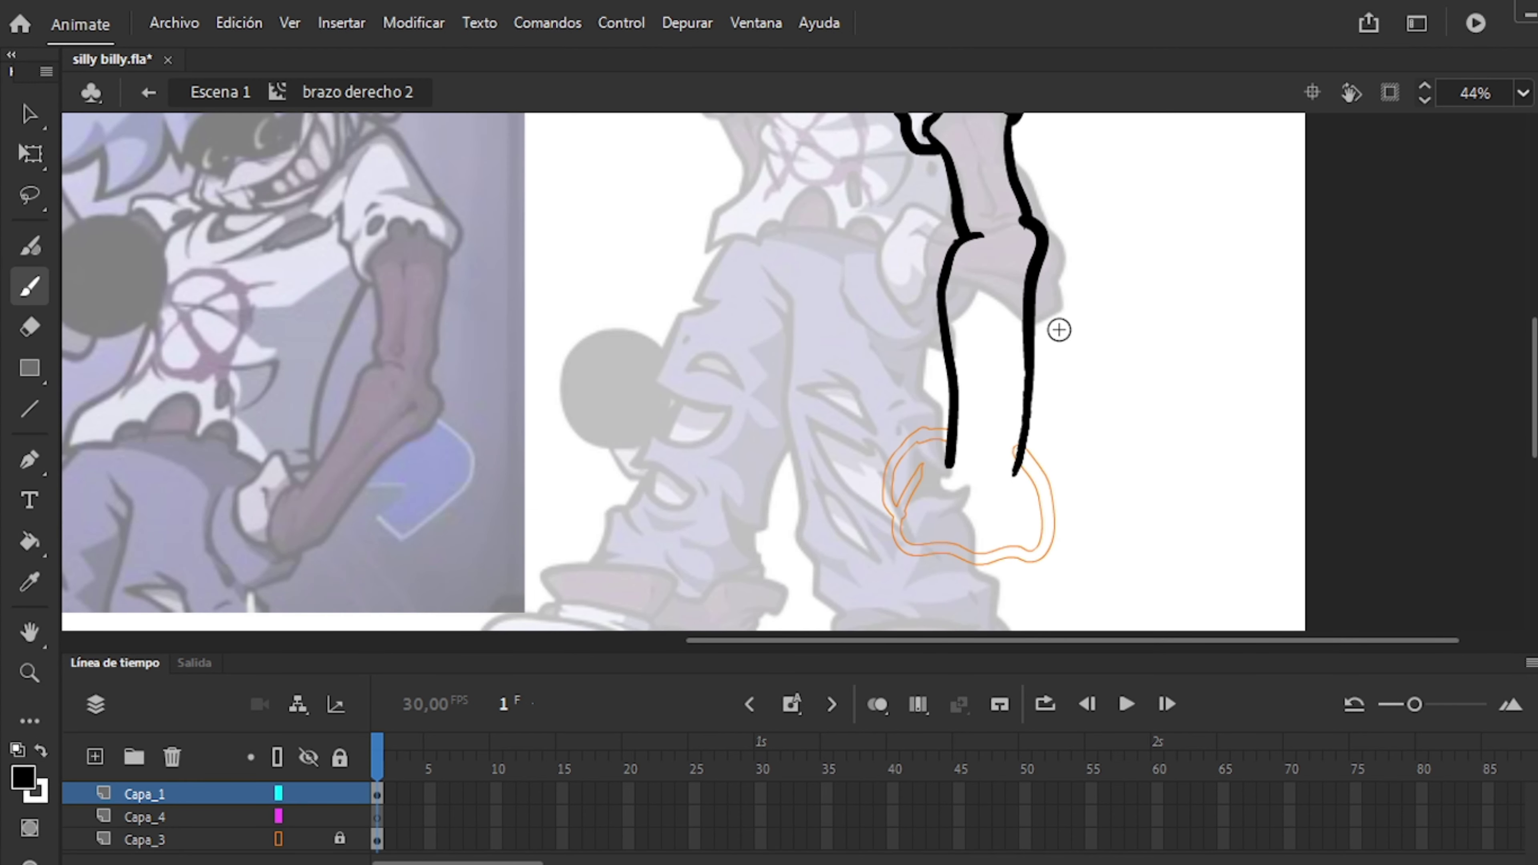
click(378, 818)
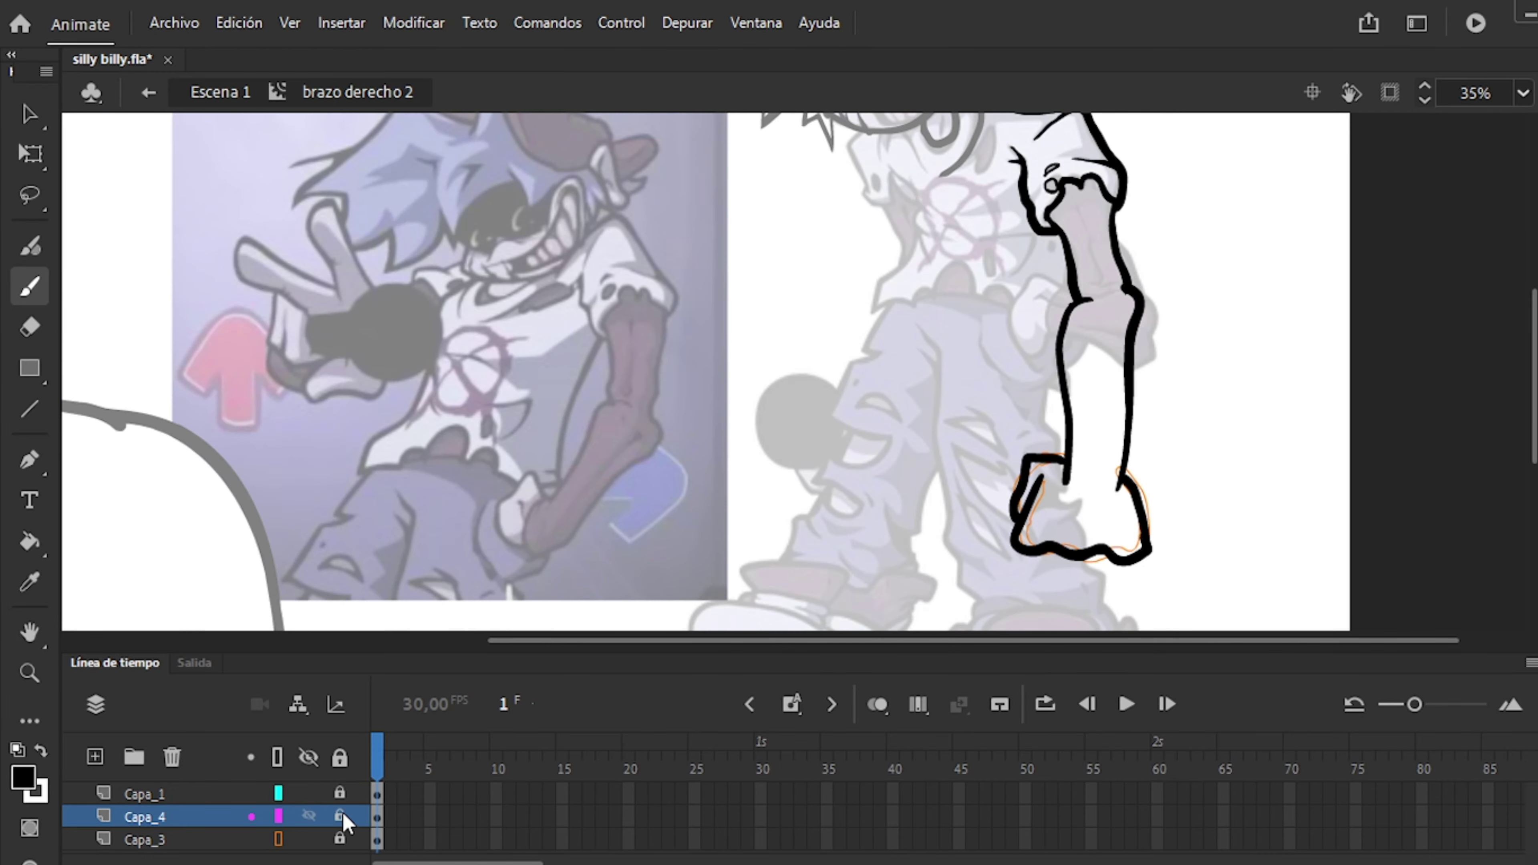
key(q)
click(1050, 387)
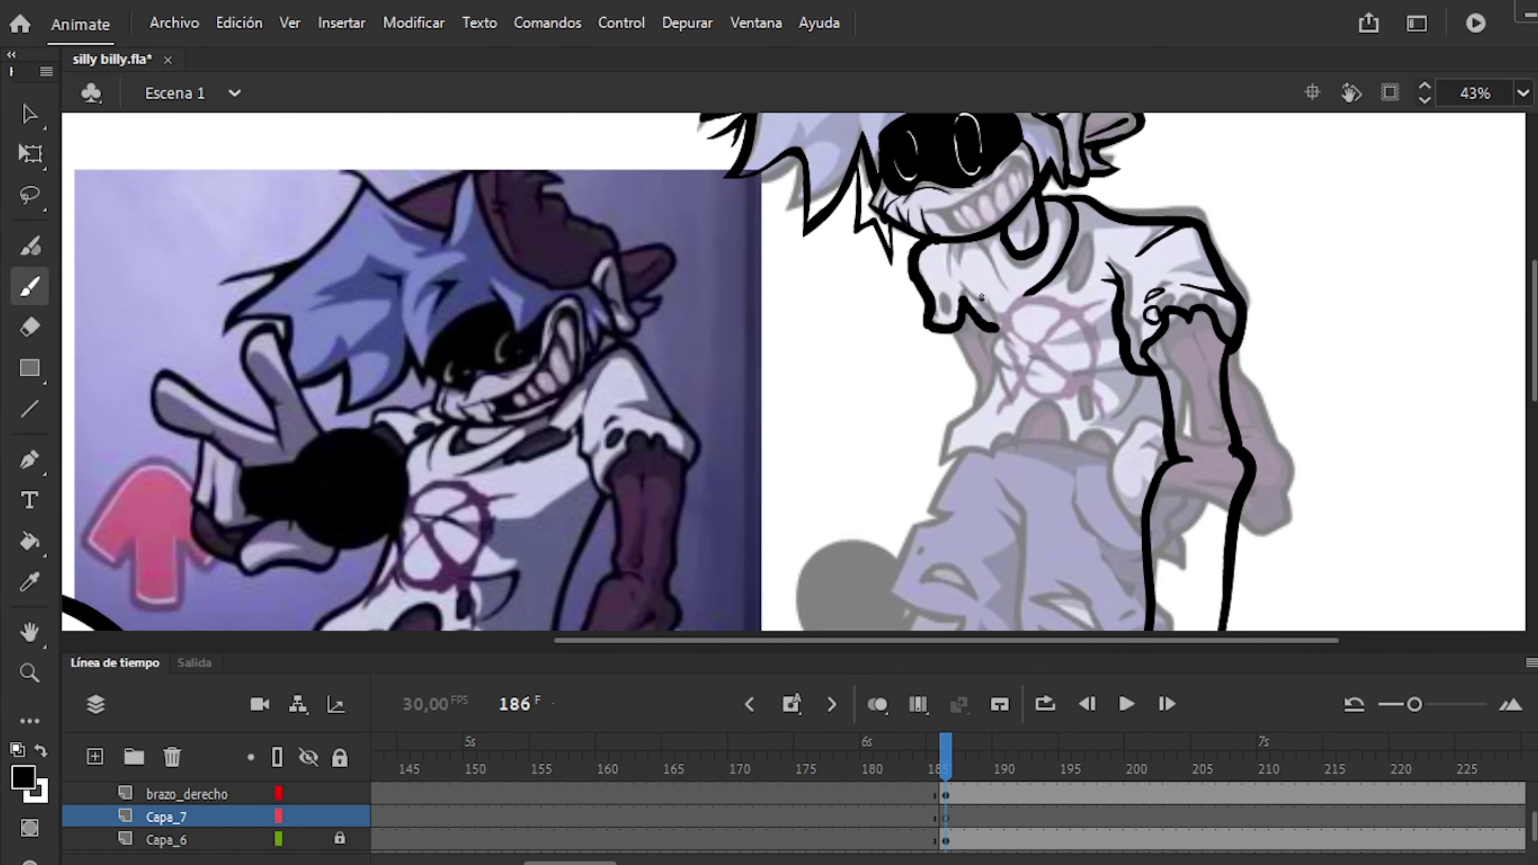
Trace the shirt's far sleeve, side and torn hem on Capa_7 and select the drawing.
drag(1003, 300, 965, 418)
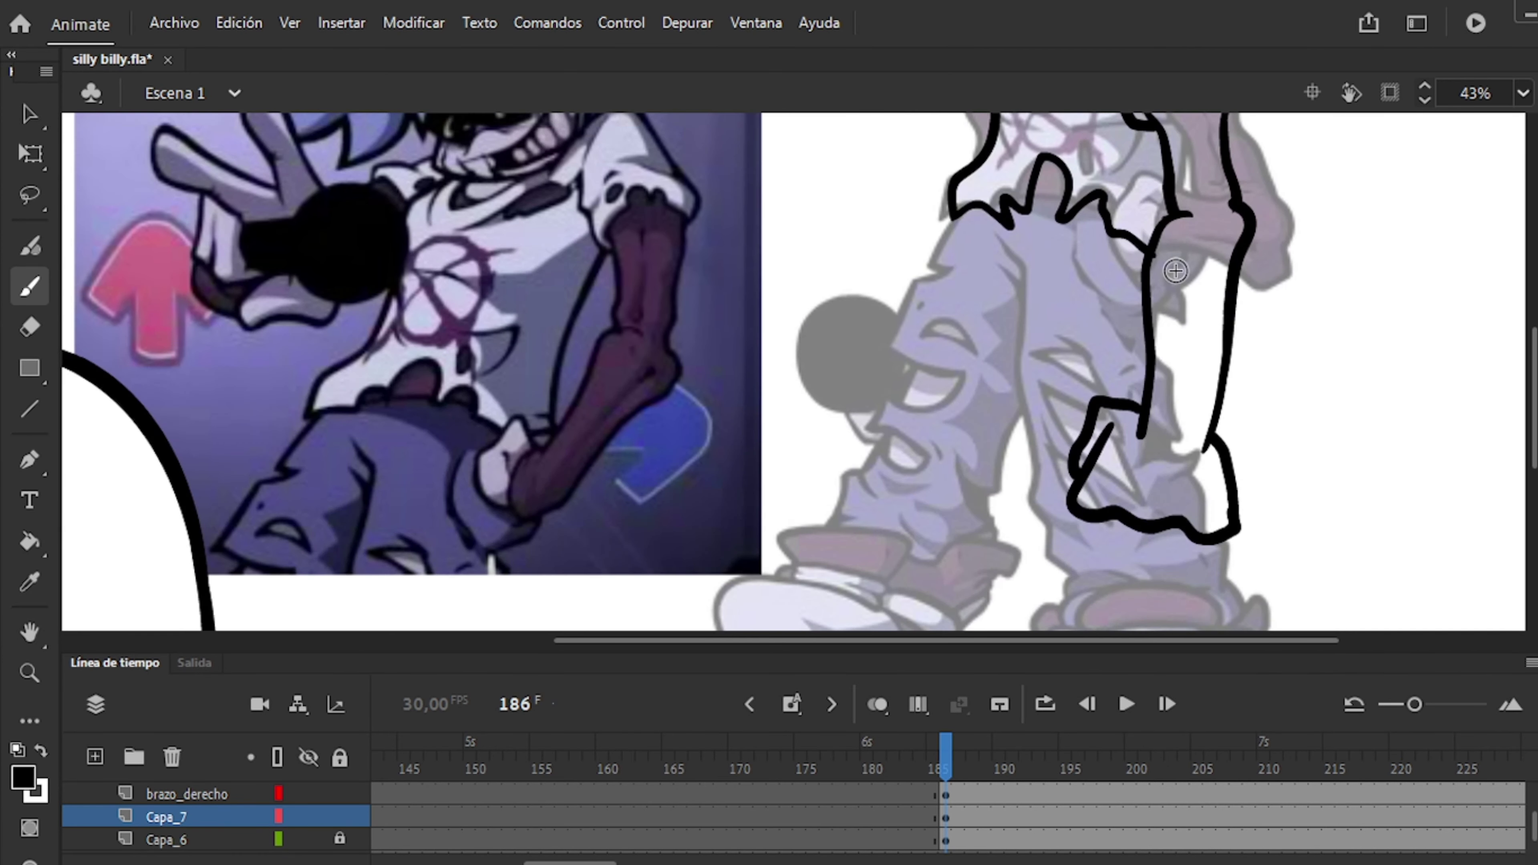
scroll(1181, 321, up, 3)
key(ctrl+a)
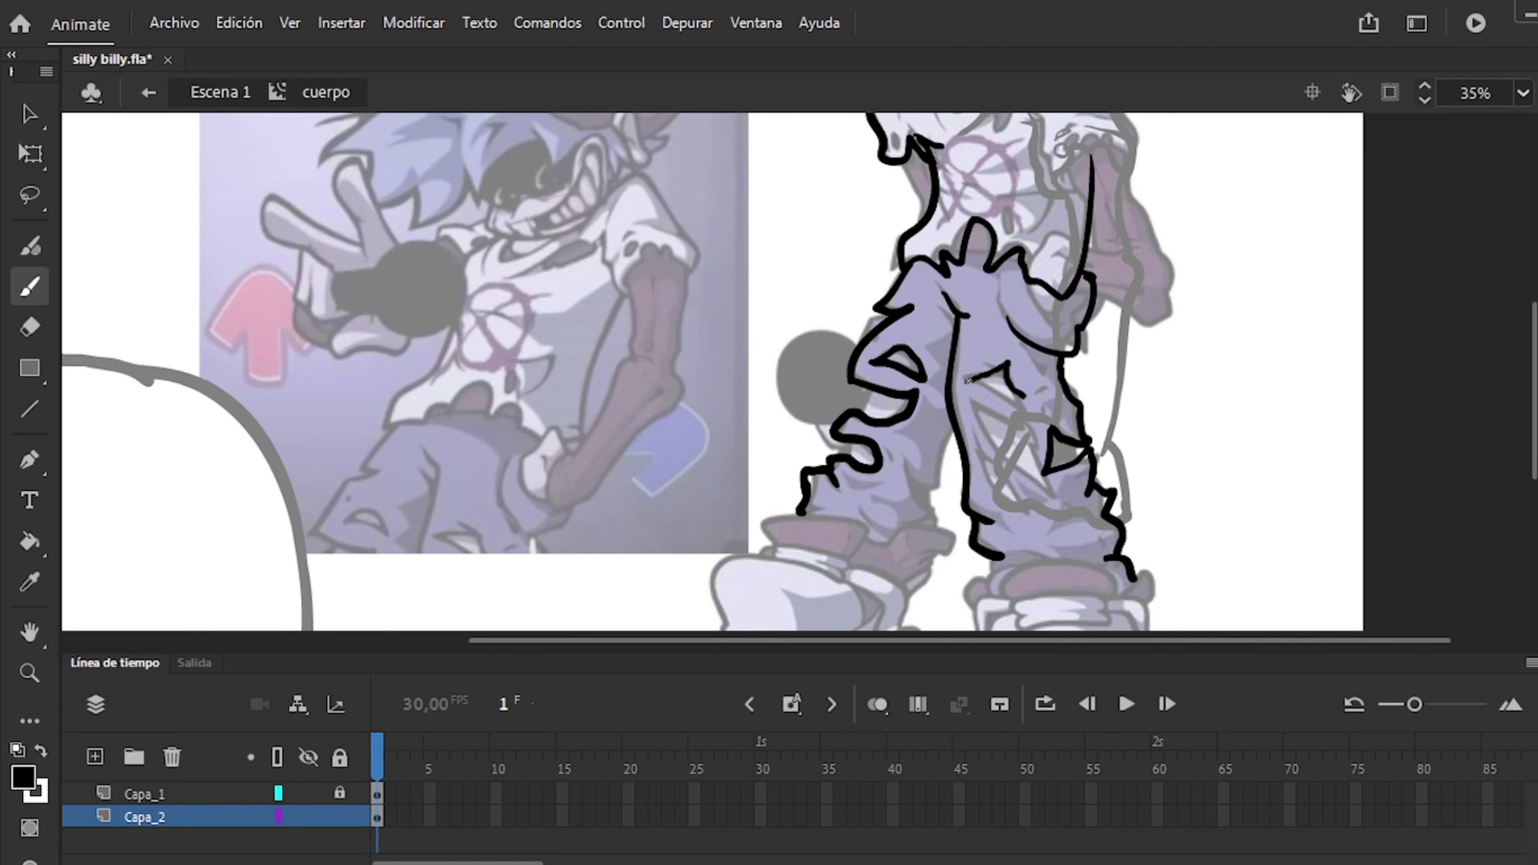
Trace the ripped trousers with their holes on Capa_2 inside the cuerpo symbol and lock that layer.
scroll(951, 265, up, 1)
drag(978, 372, 1012, 428)
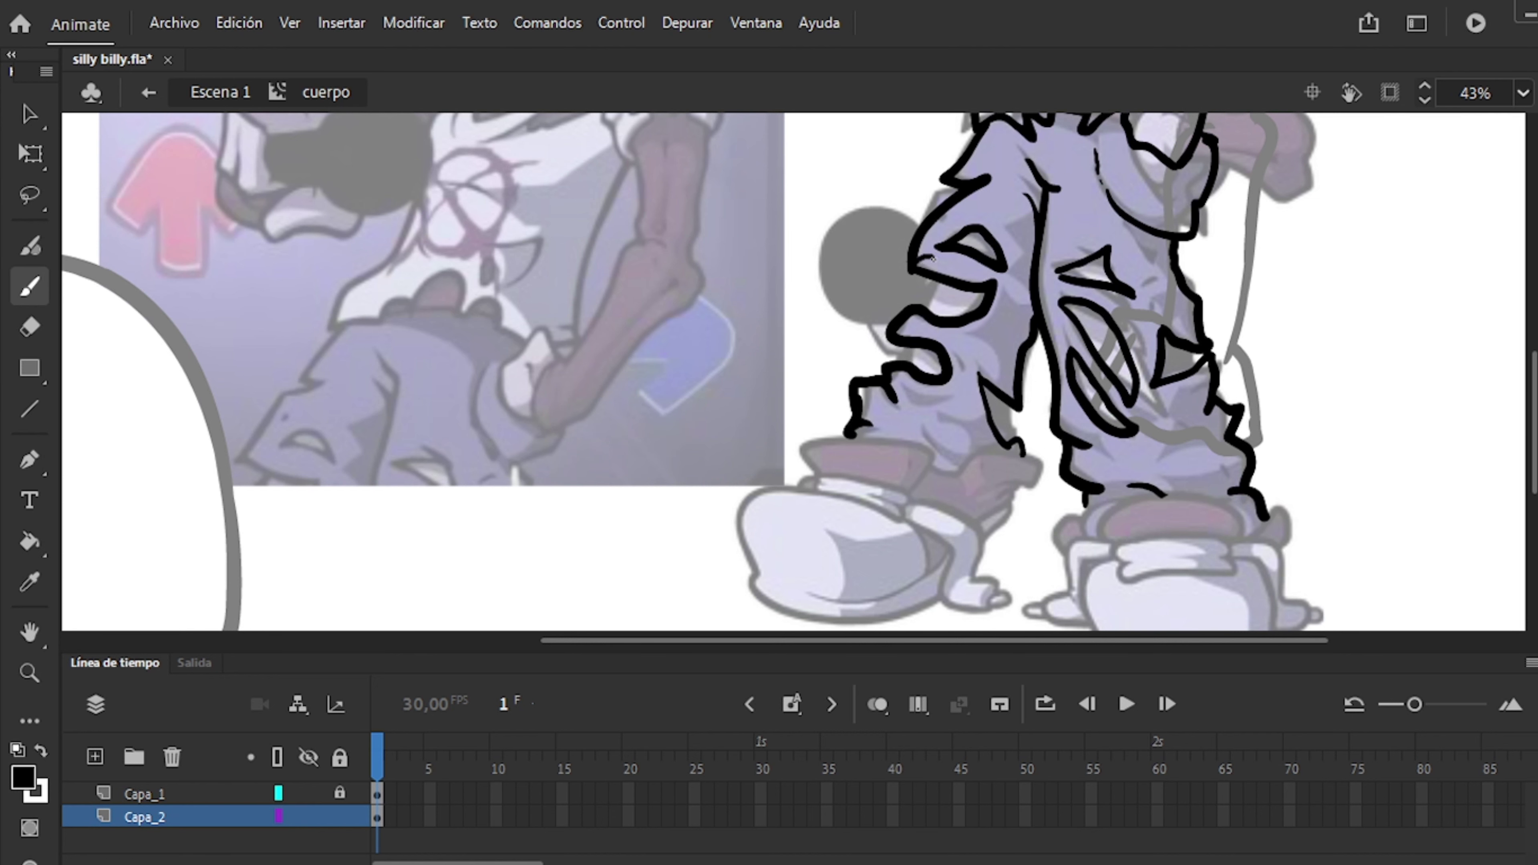
click(339, 817)
Trace both shoes and their cuffs on a new layer, Capa_3, and lock that layer.
click(95, 757)
scroll(810, 370, down, 2)
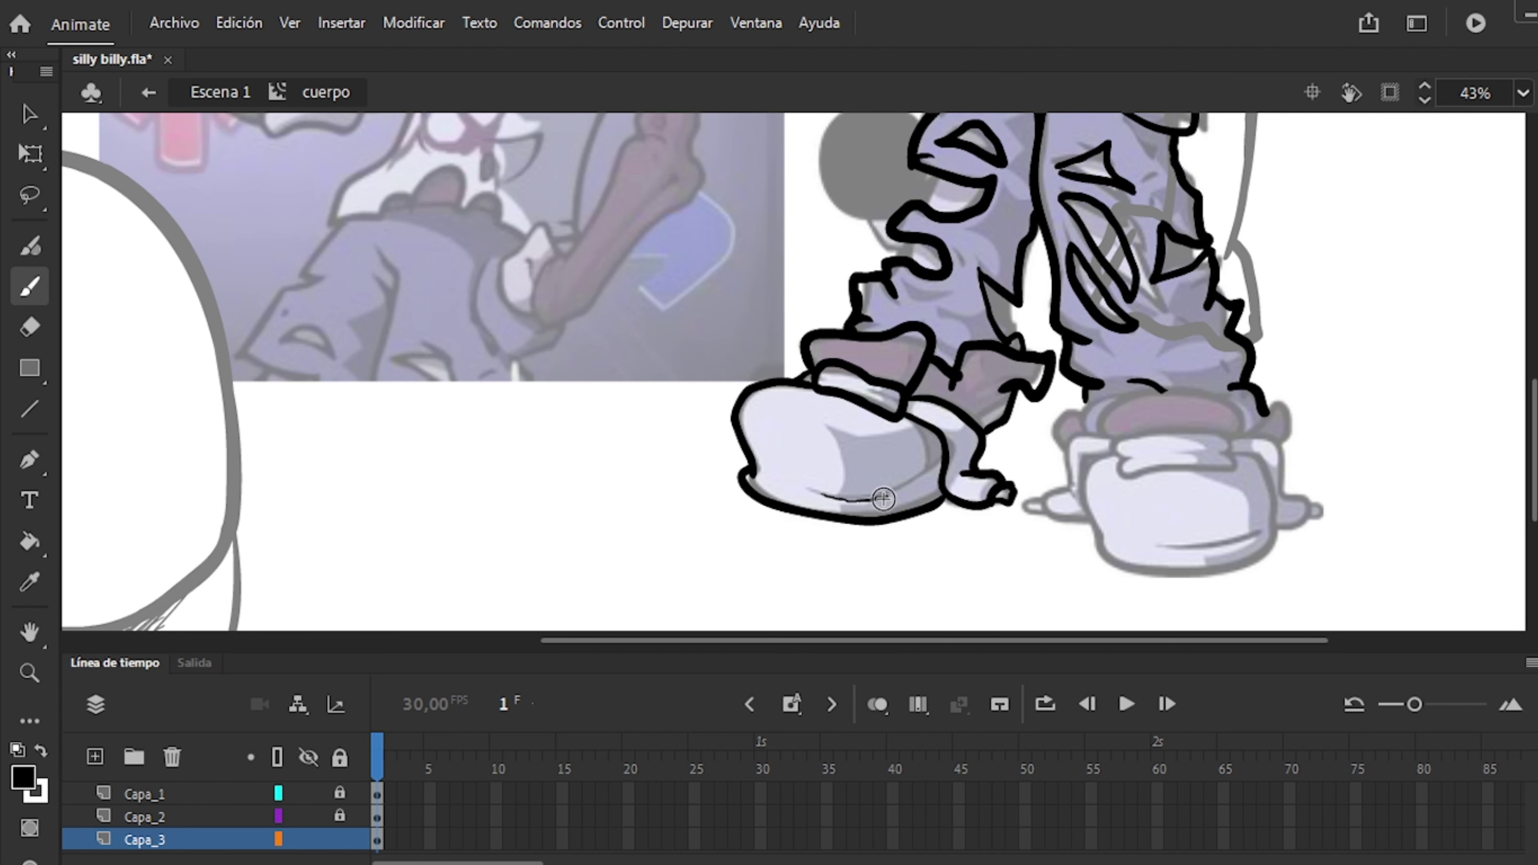
drag(882, 498, 885, 498)
scroll(972, 296, up, 2)
scroll(1139, 424, down, 2)
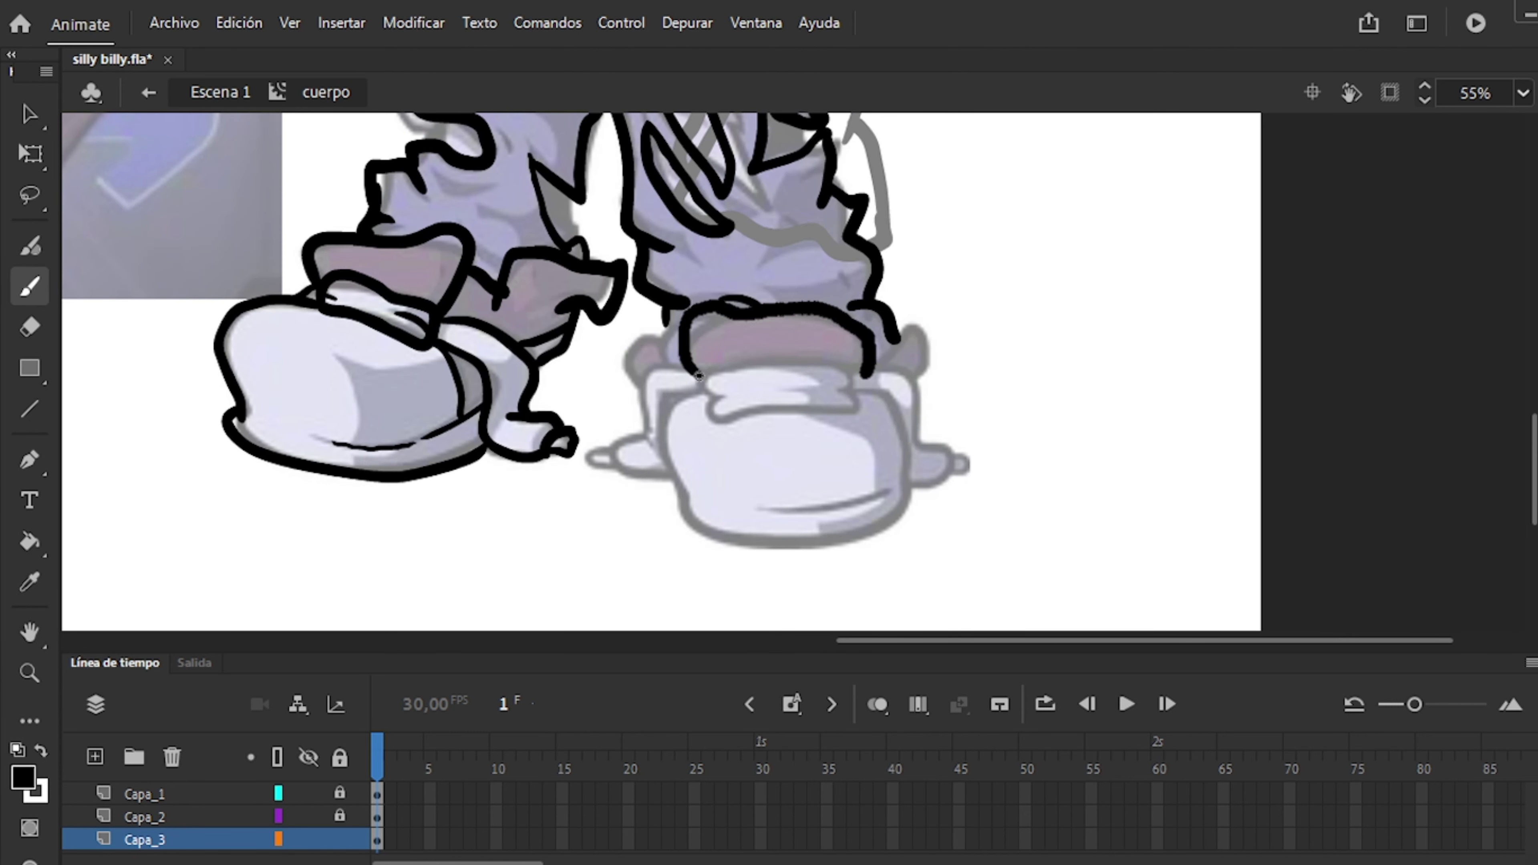
drag(698, 387, 762, 510)
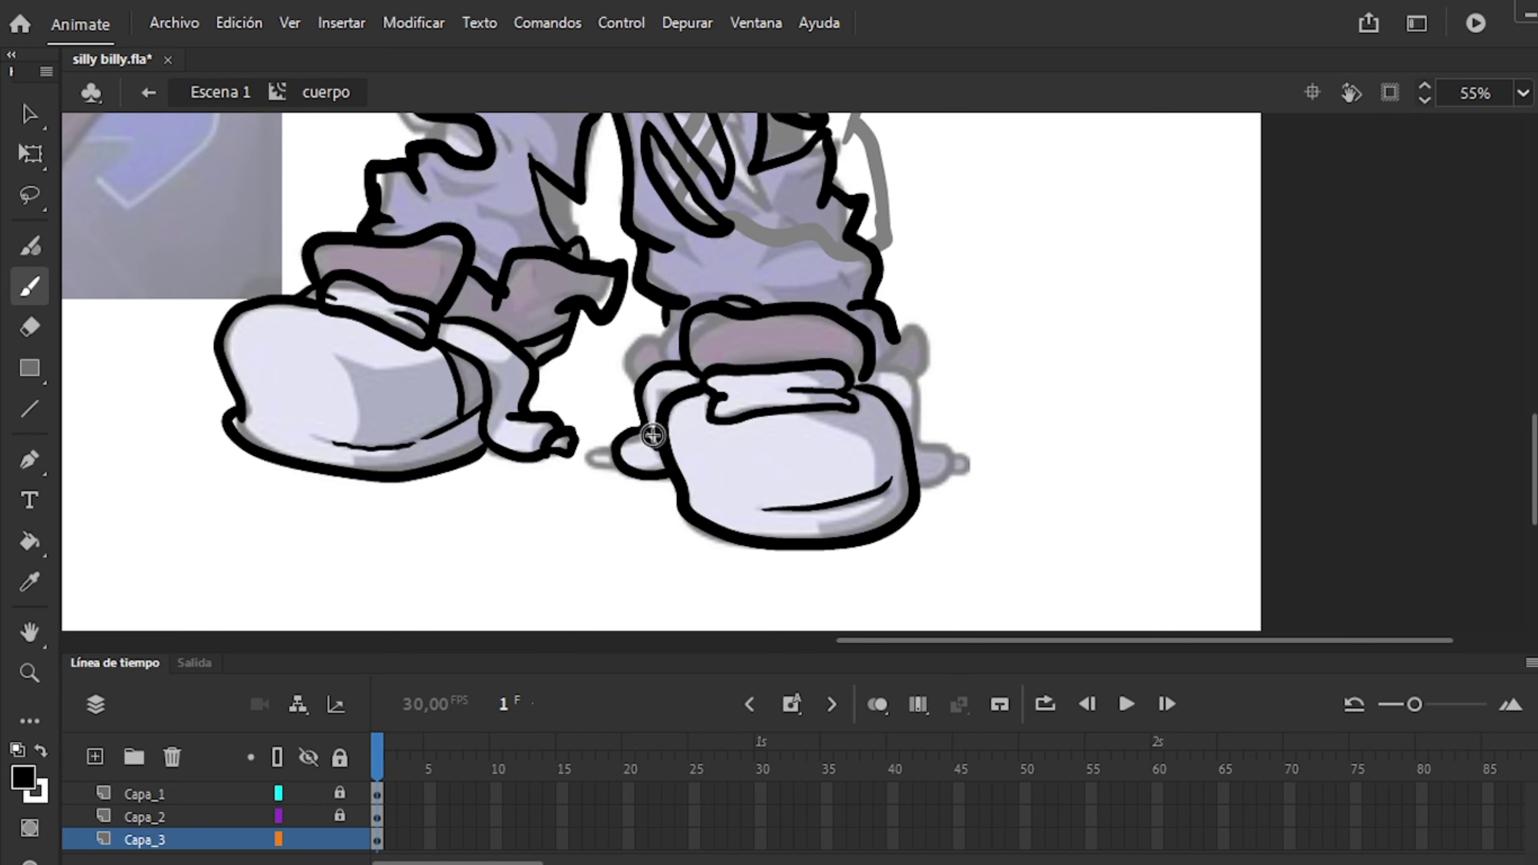
click(339, 839)
Unlock Capa_1 and brush the outlines of the tears in the shirt on it.
scroll(948, 350, down, 3)
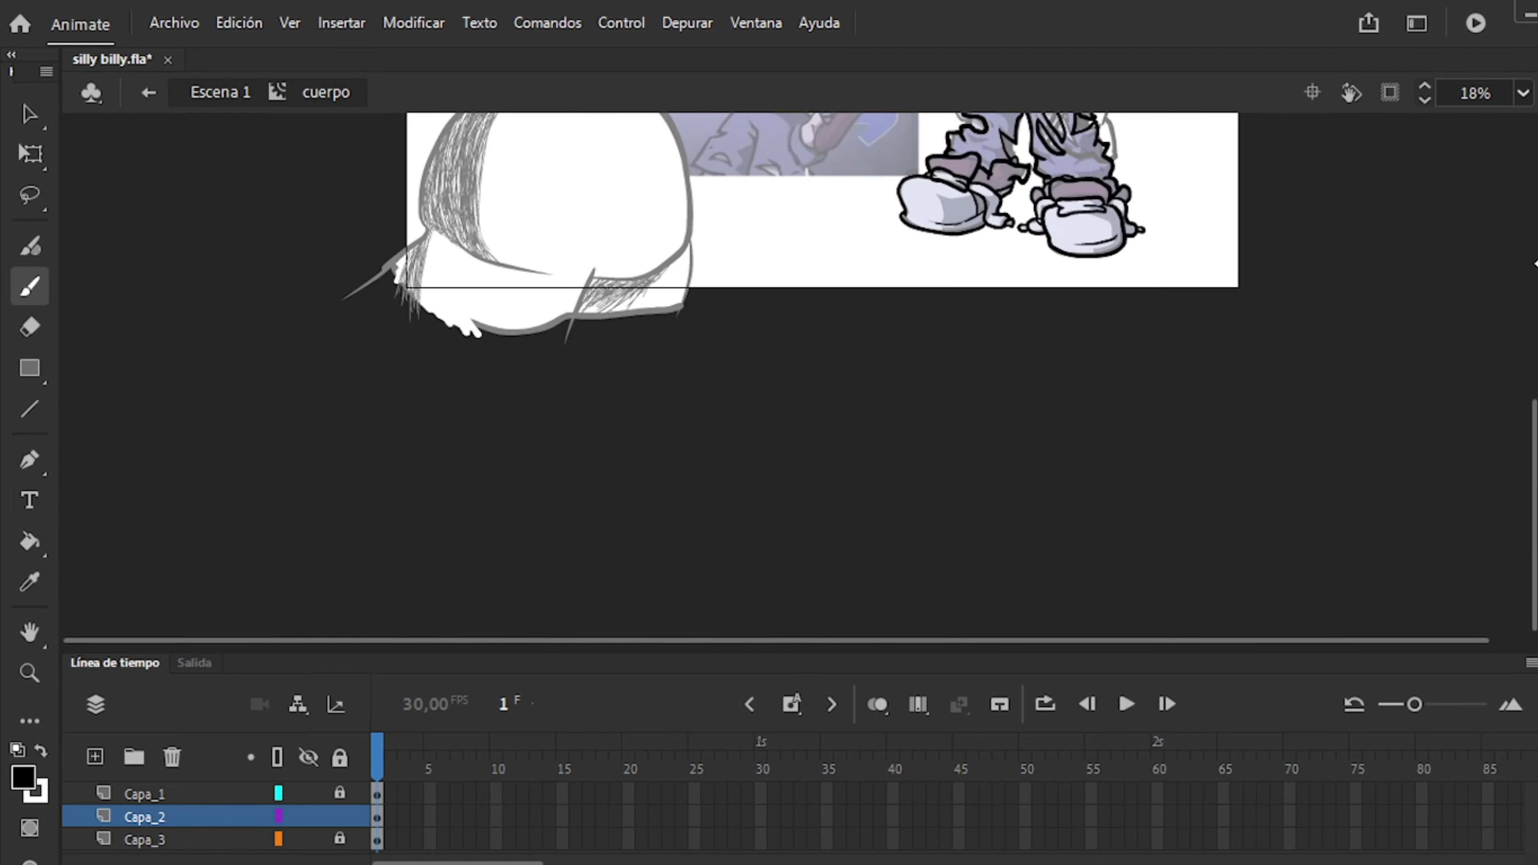
scroll(848, 243, up, 3)
click(339, 792)
click(144, 794)
key(q)
key(b)
drag(997, 215, 1006, 233)
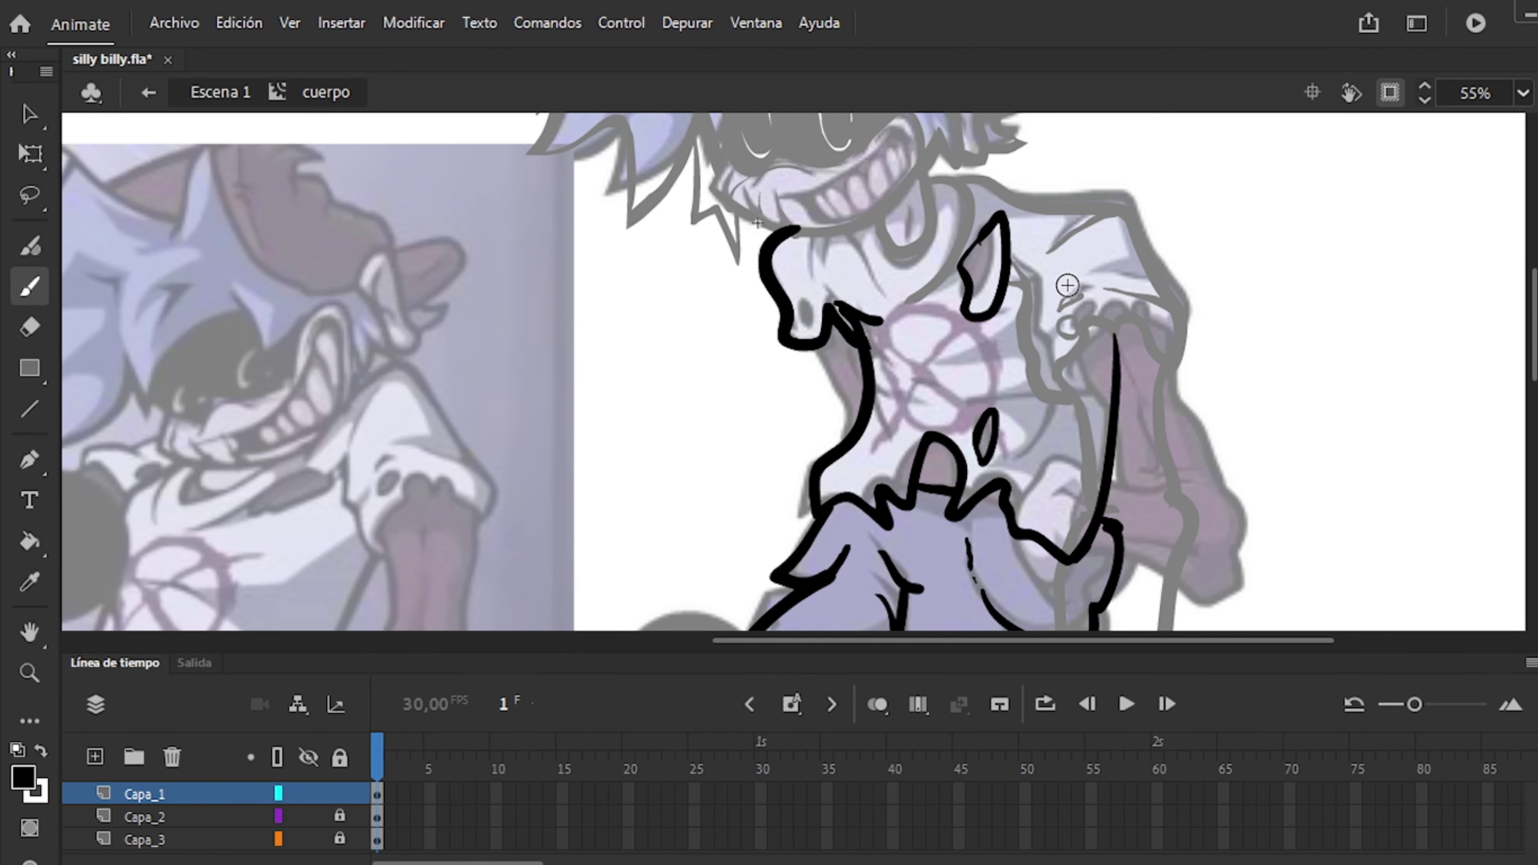
Brush the crease lines across the shirt's side on Capa_1 inside the cuerpo symbol.
scroll(787, 272, up, 3)
scroll(757, 291, down, 3)
scroll(1126, 394, up, 3)
drag(911, 509, 1099, 365)
drag(848, 387, 1020, 363)
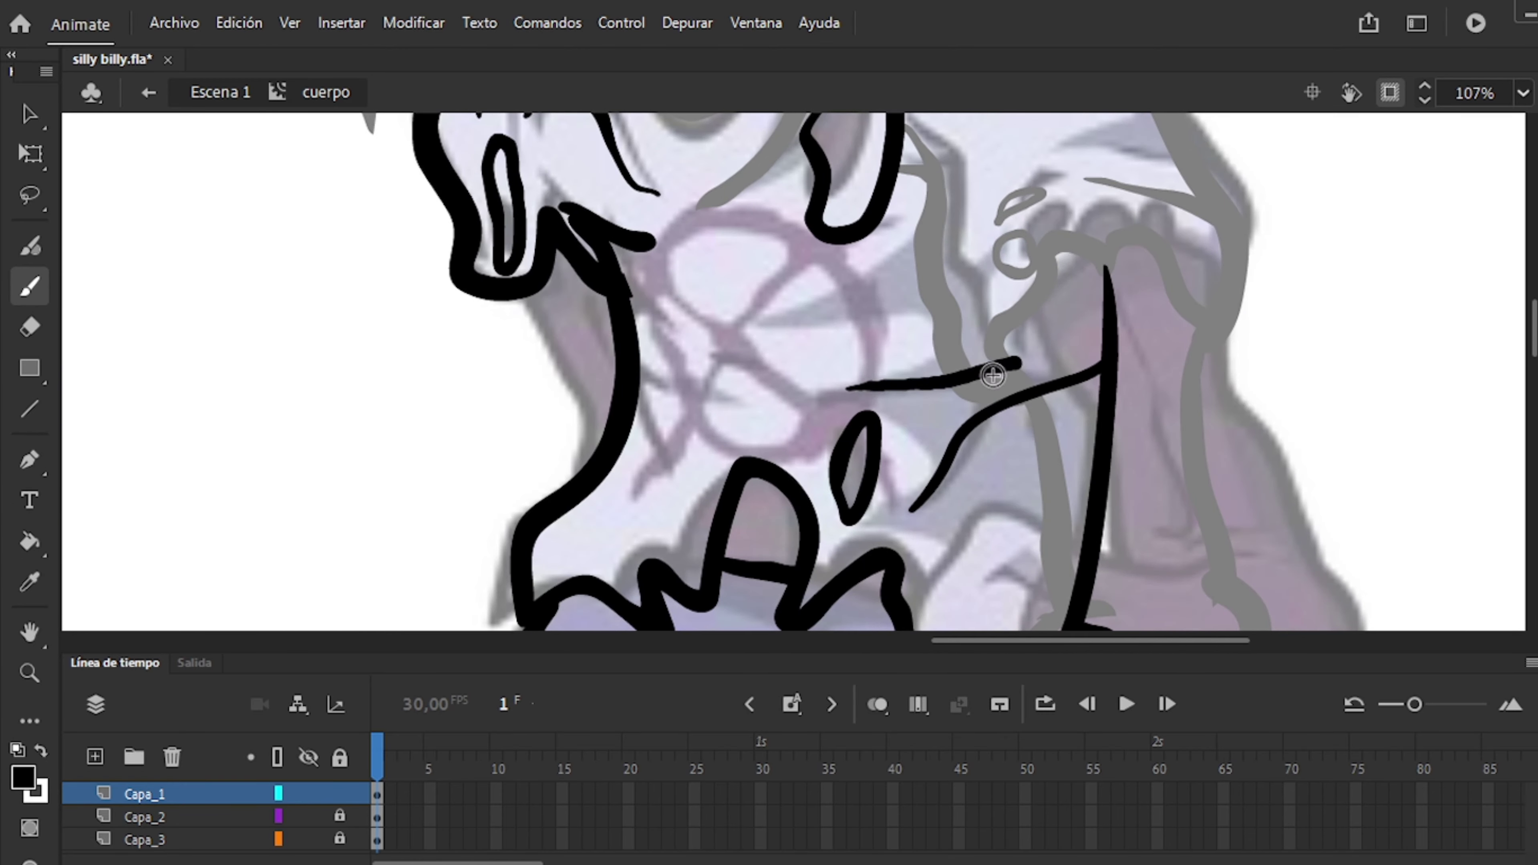
Trace the crossed-circle emblem on the shirt in dark purple on a new layer, Capa_4, with Capa_1 locked.
mouse_move(890, 446)
mouse_down()
mouse_move(857, 309)
mouse_move(896, 437)
mouse_up()
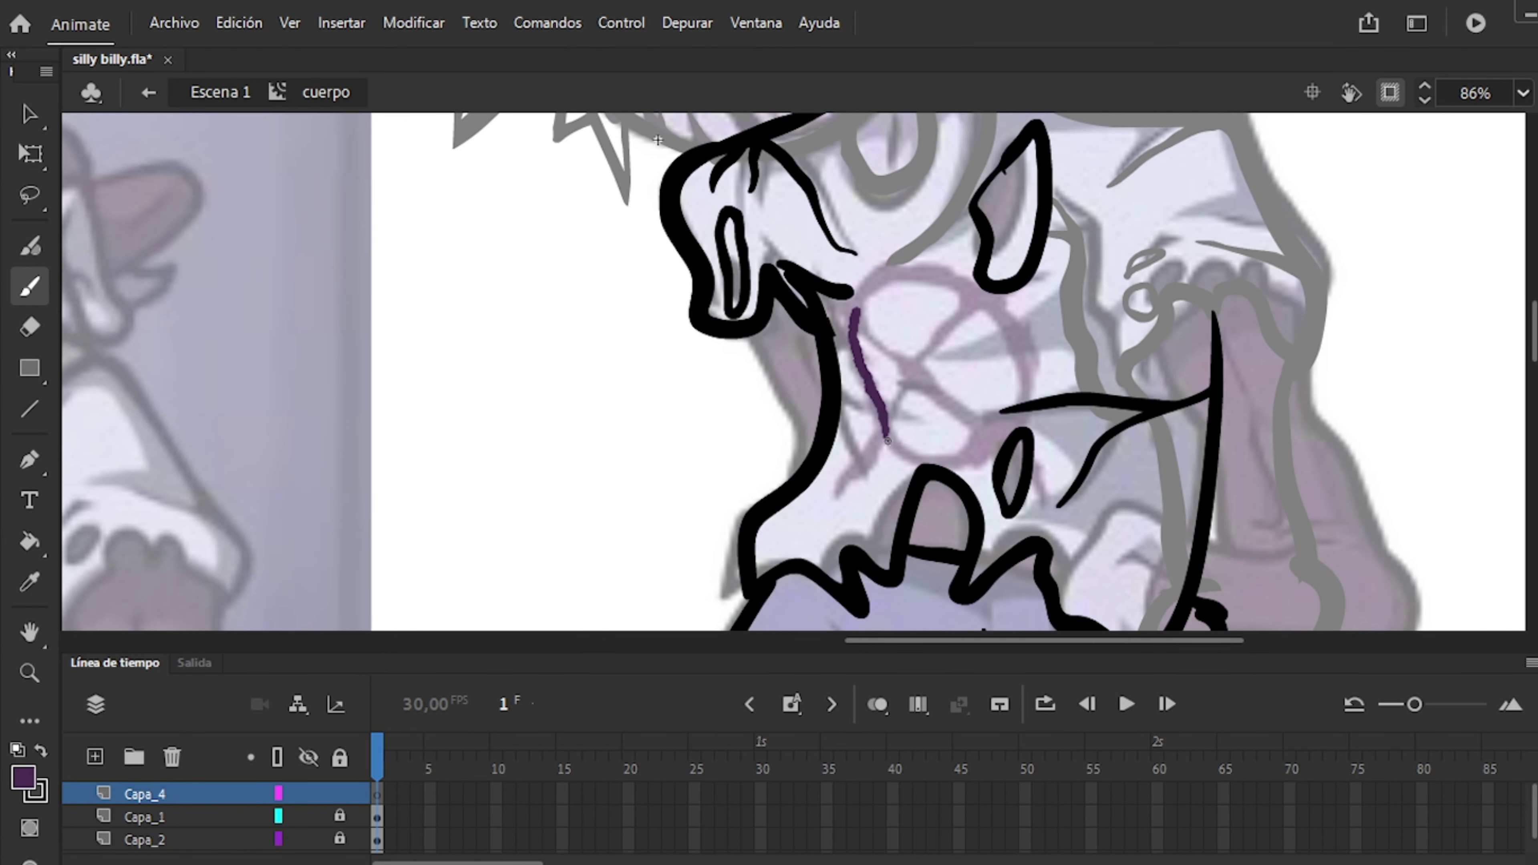
drag(957, 316, 836, 498)
scroll(658, 140, down, 3)
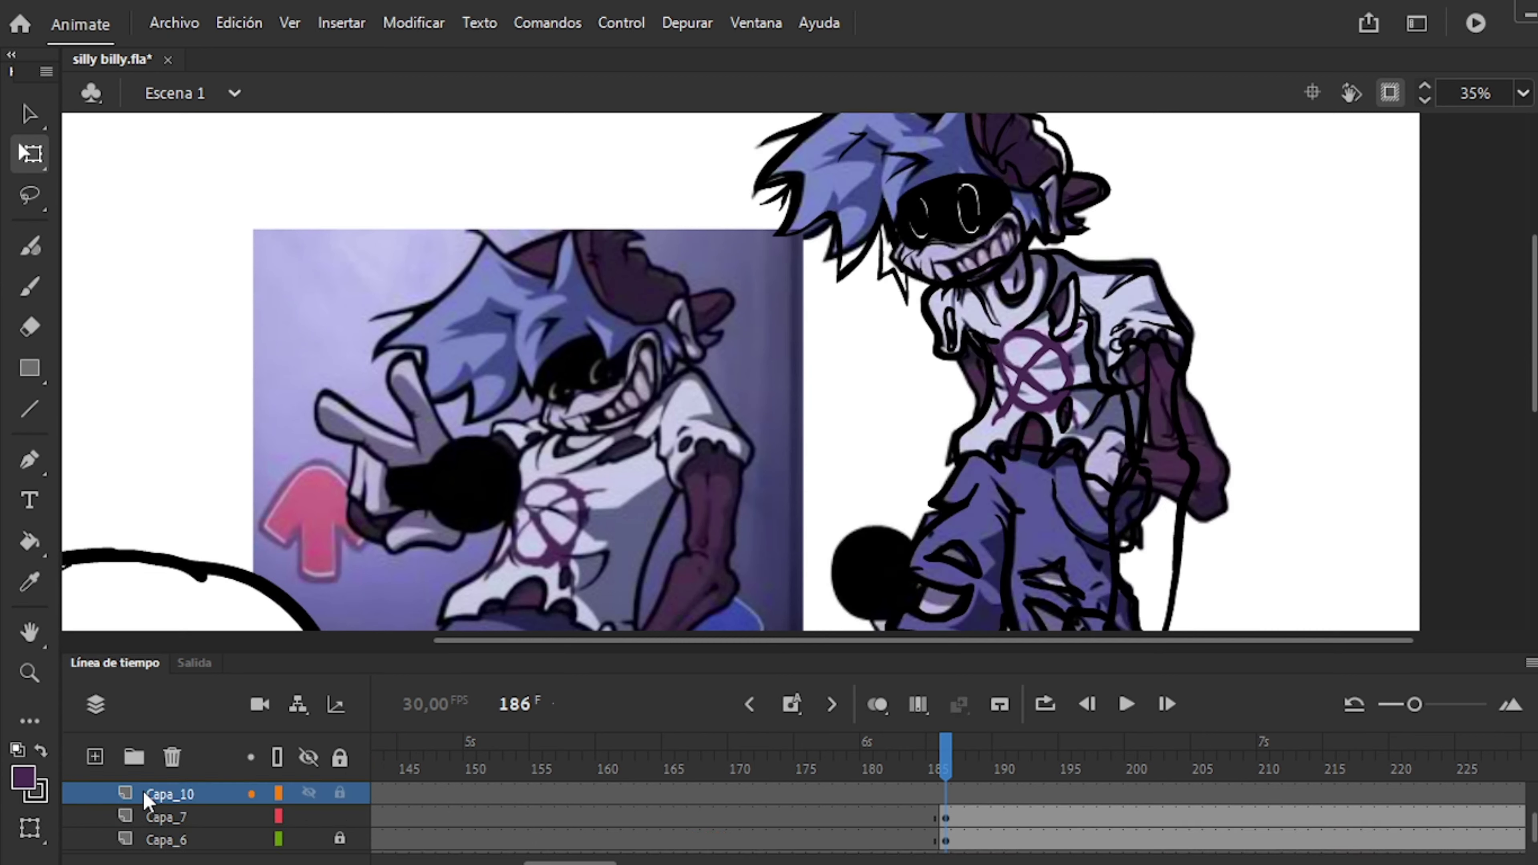
Open the brazo izquierdo symbol and trace the round black microphone head on a new layer, Capa_2.
click(210, 818)
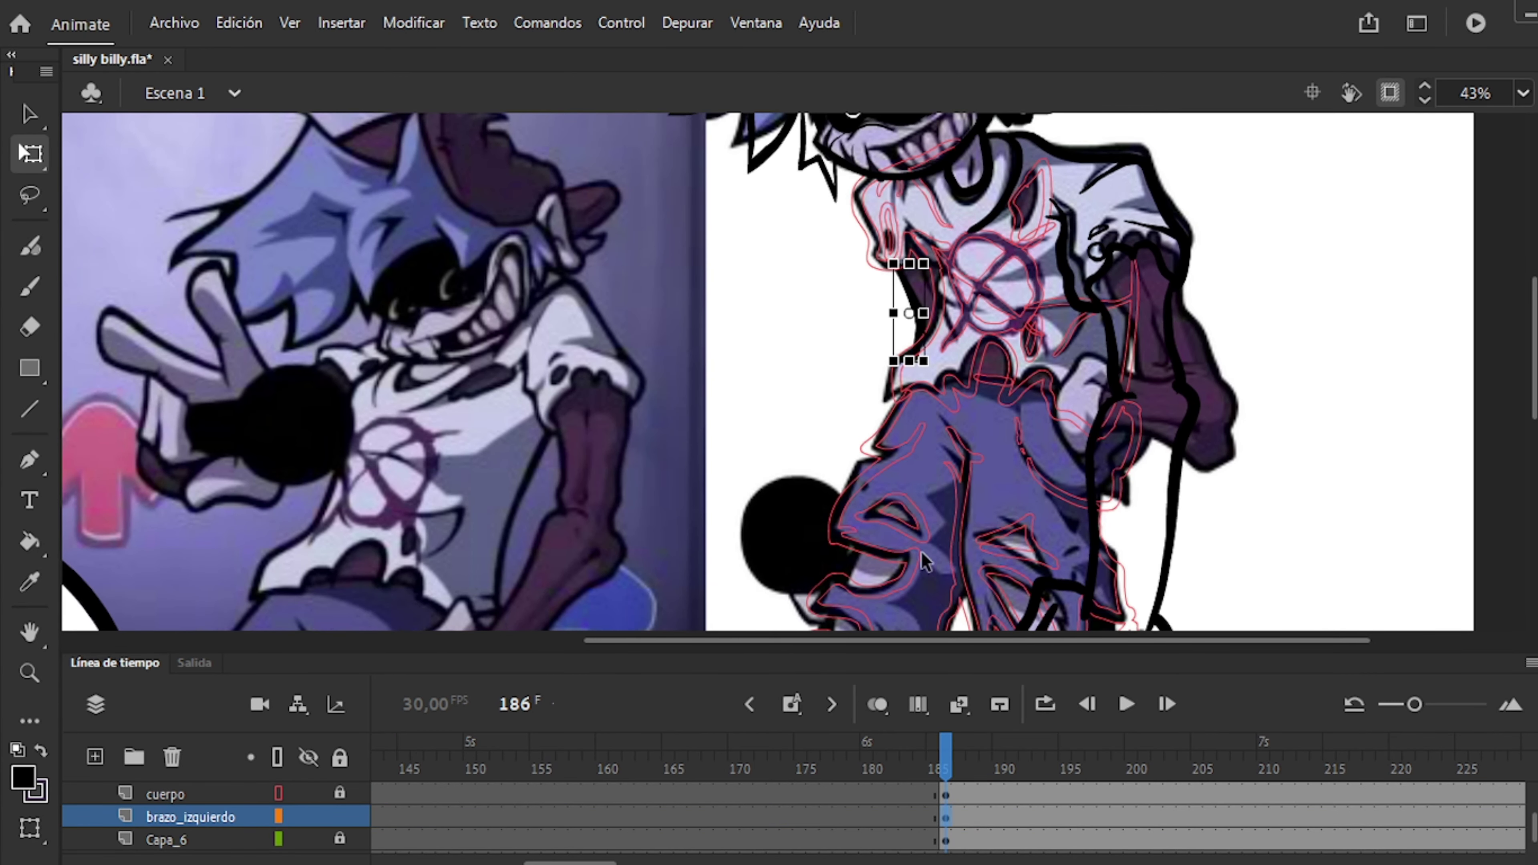
double_click(909, 315)
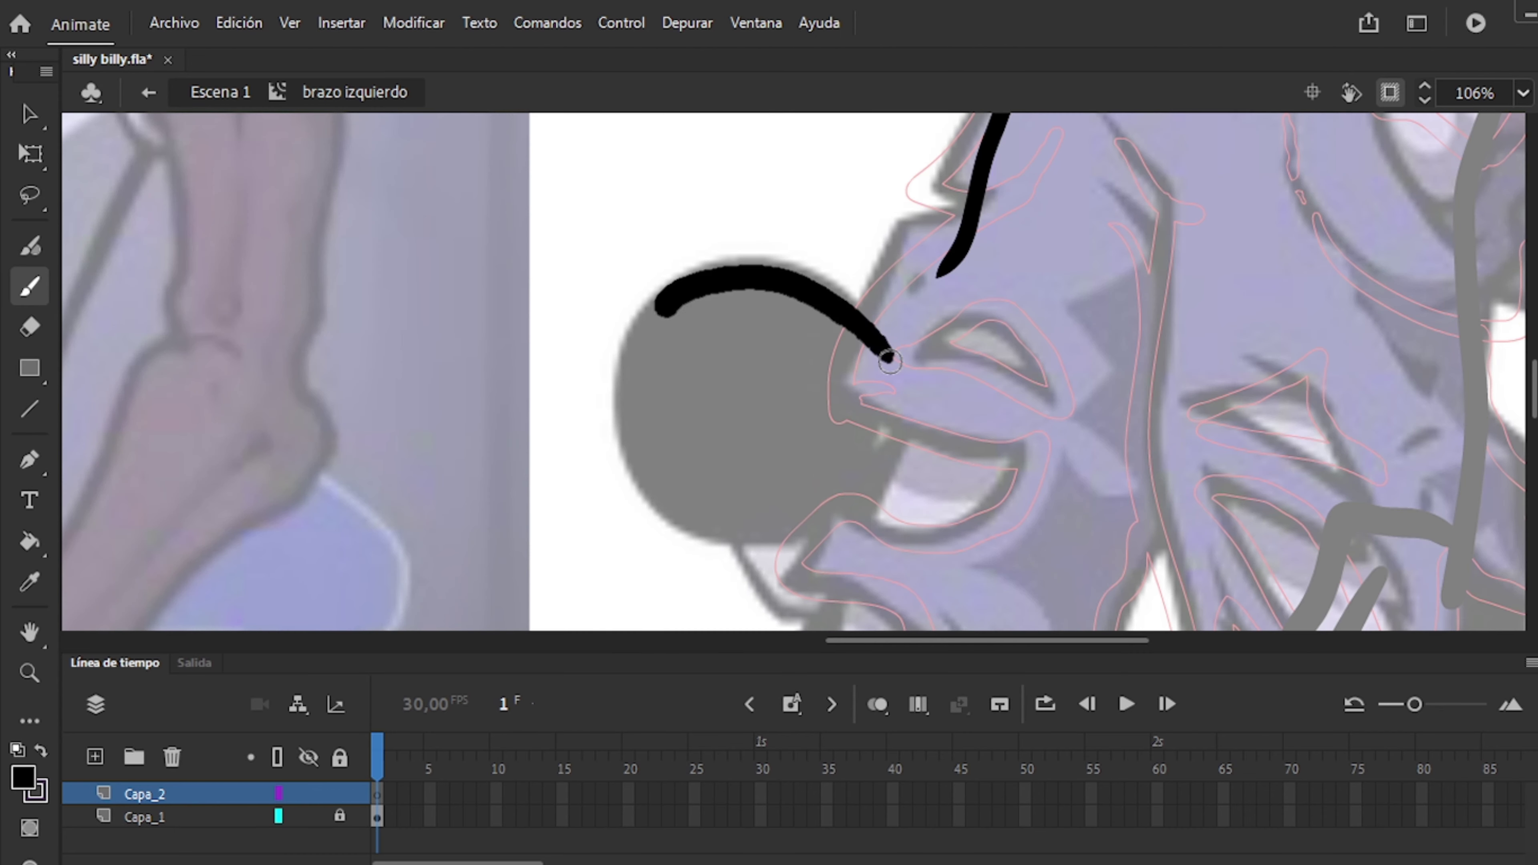
drag(646, 316, 858, 515)
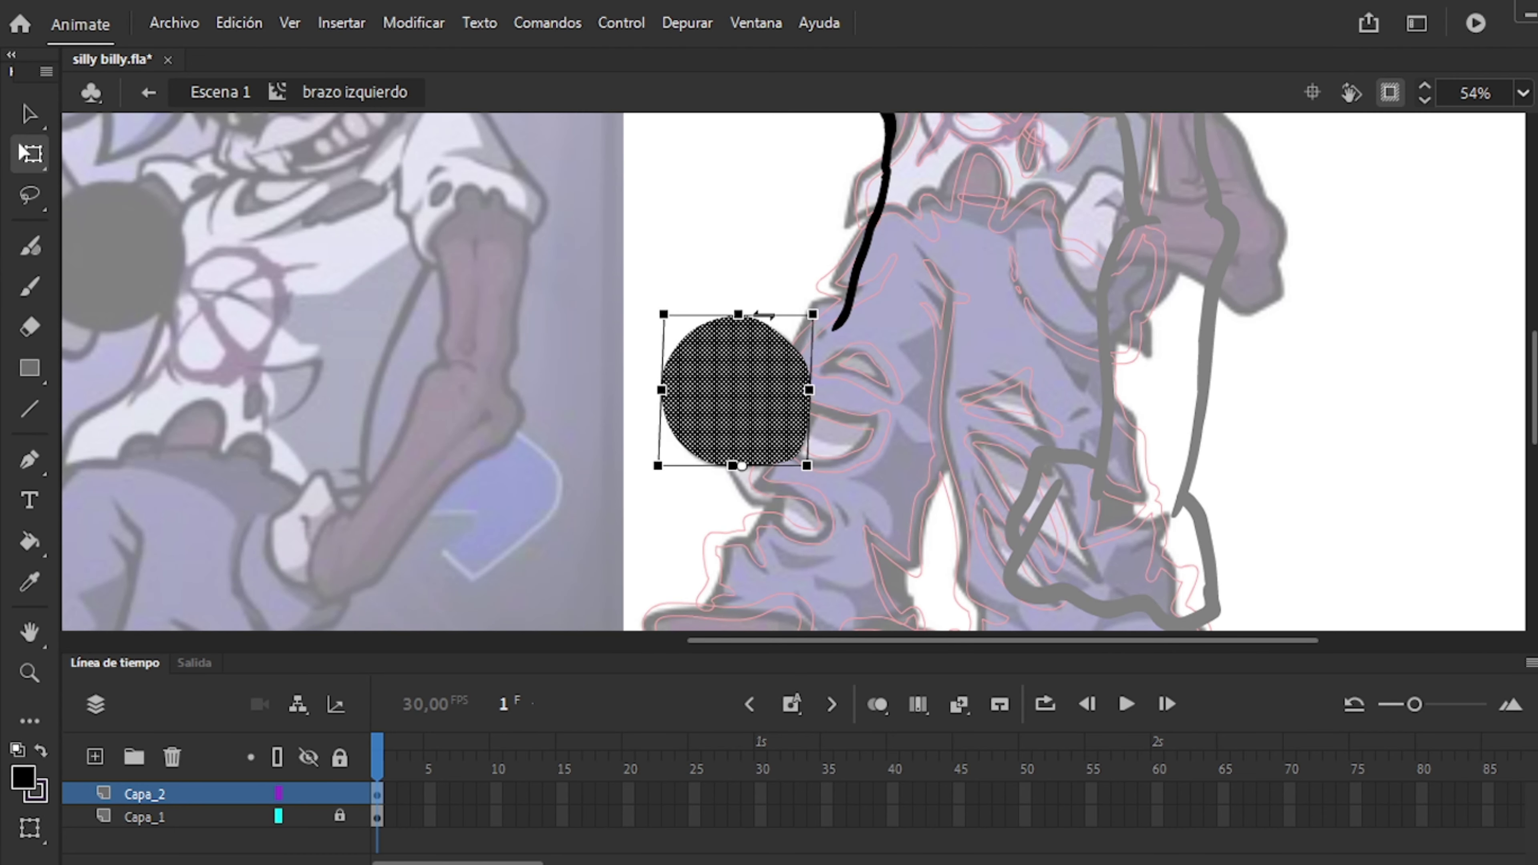
key(b)
drag(778, 508, 729, 464)
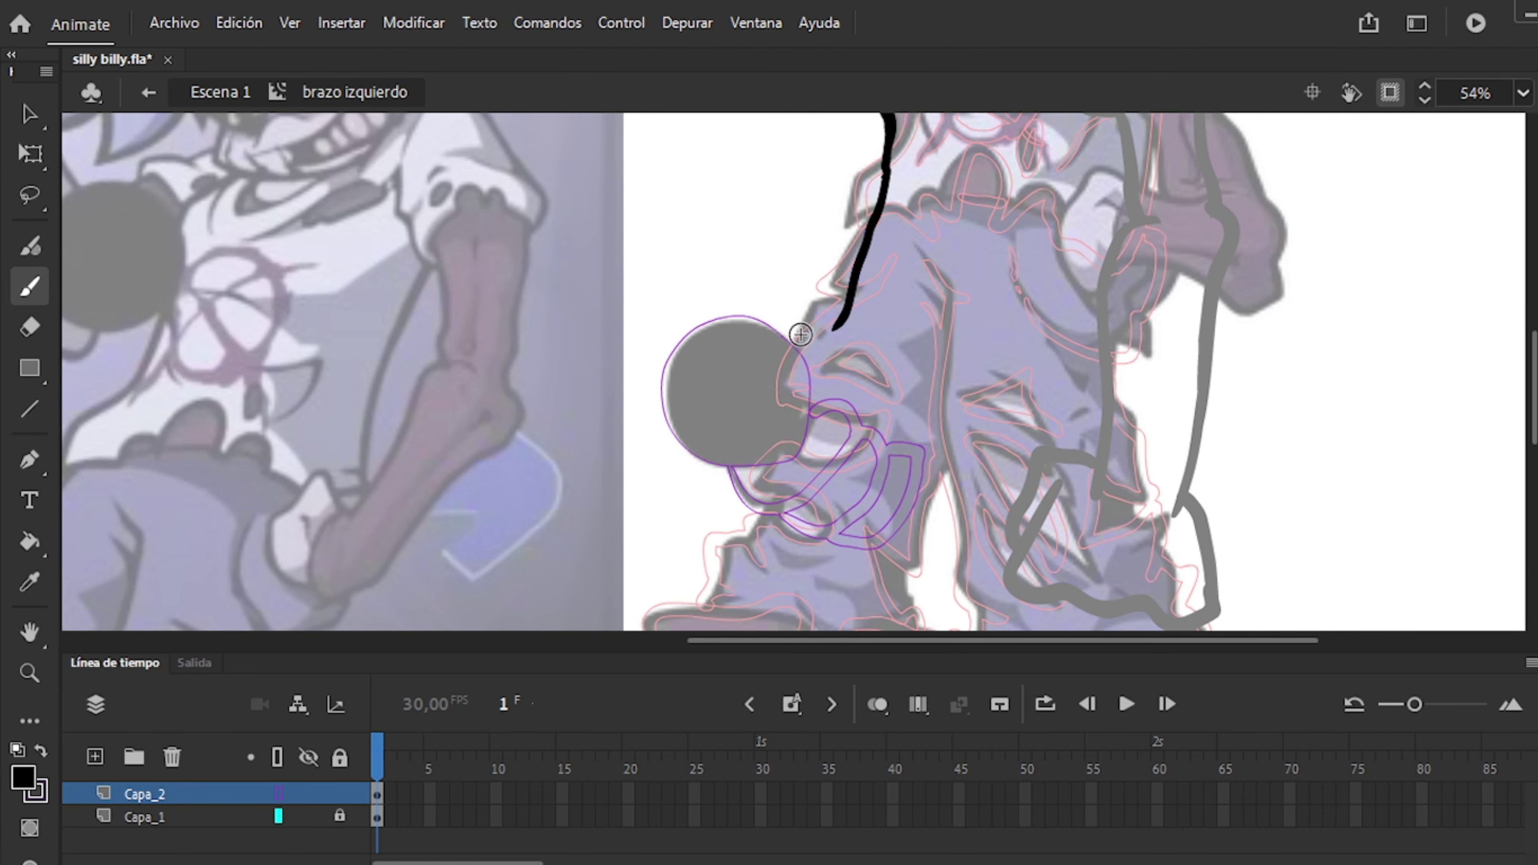
drag(912, 451, 843, 527)
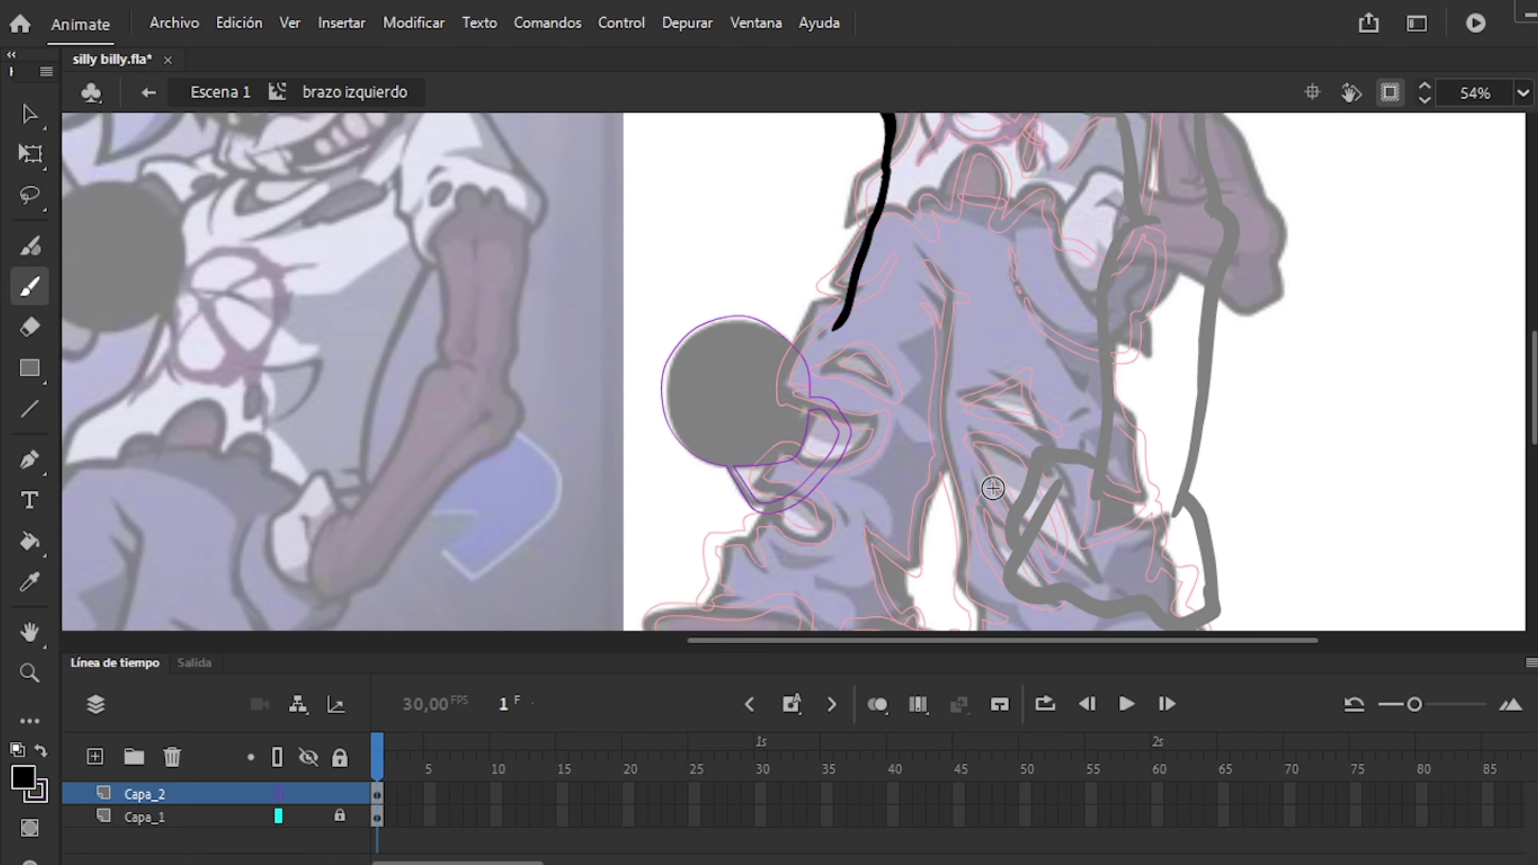
scroll(993, 488, up, 3)
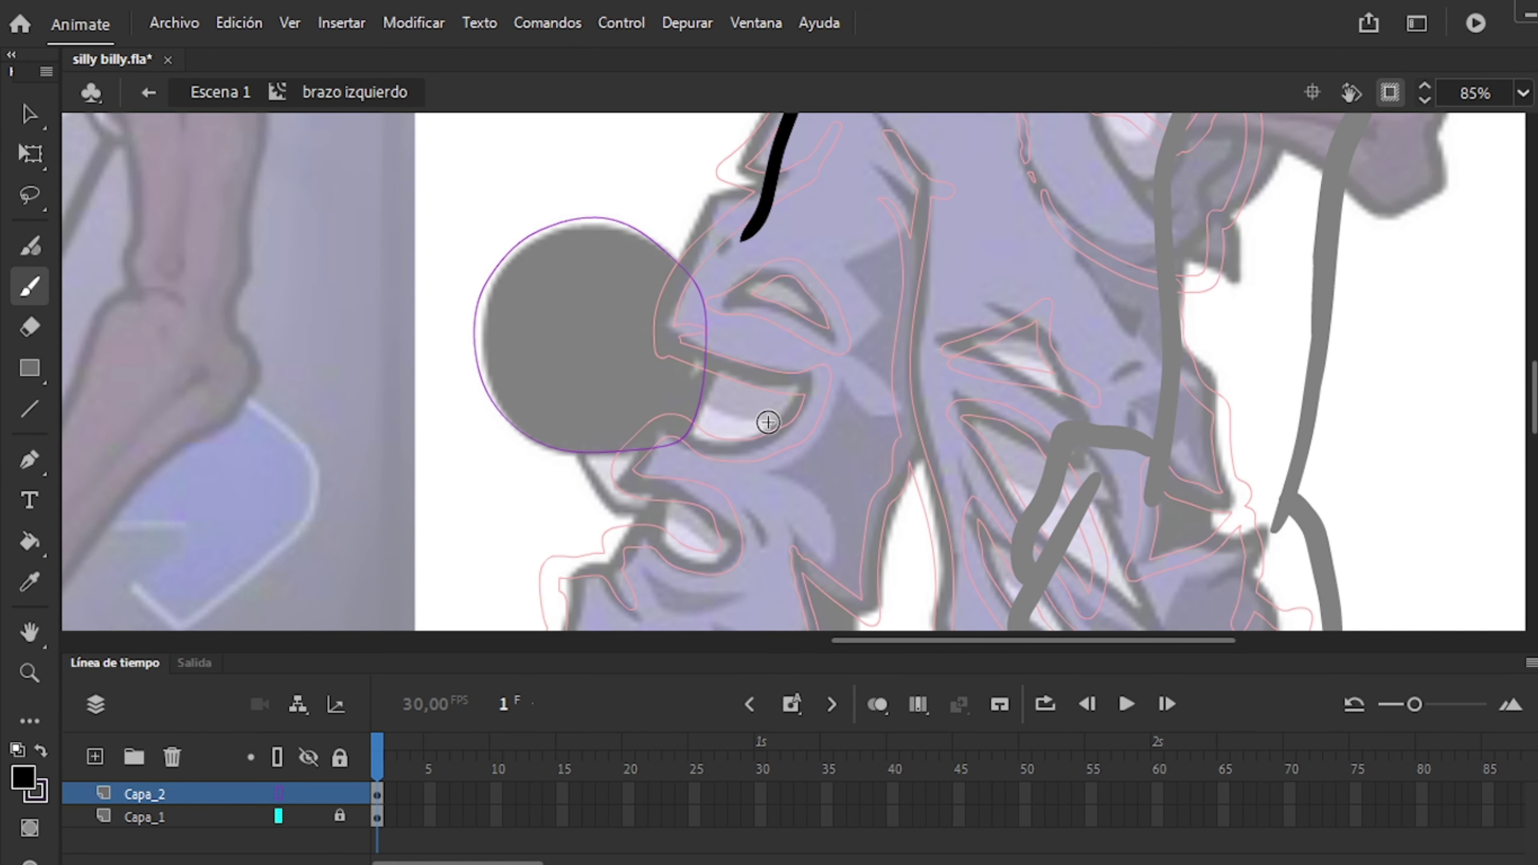
Add a reference picture of the fist holding the microphone on a new layer, Capa_3, rotate it about 90 degrees and lock the layer.
scroll(656, 257, down, 5)
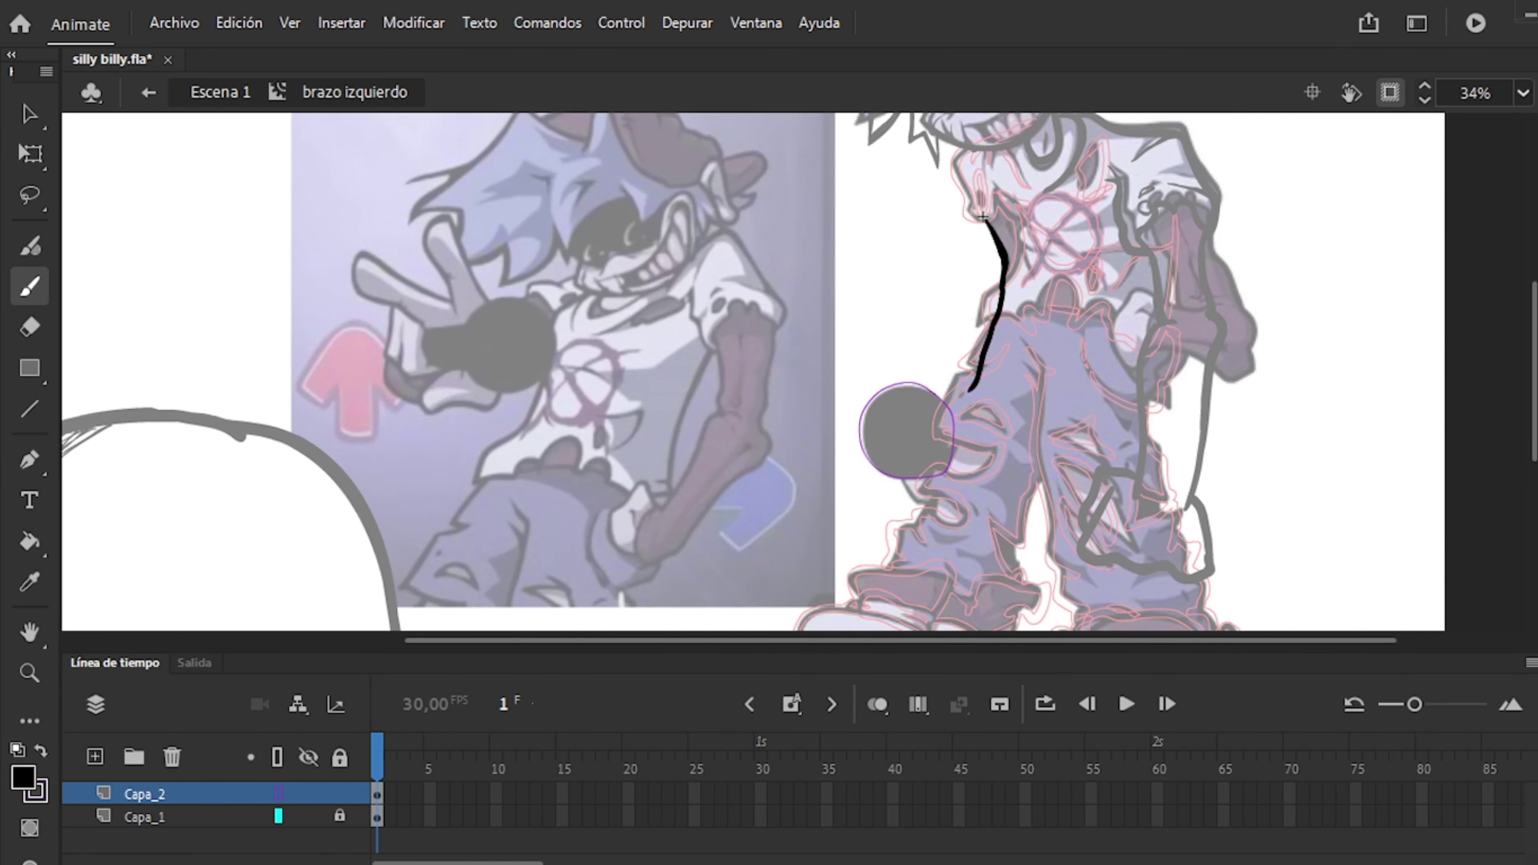
drag(806, 382, 803, 382)
key(q)
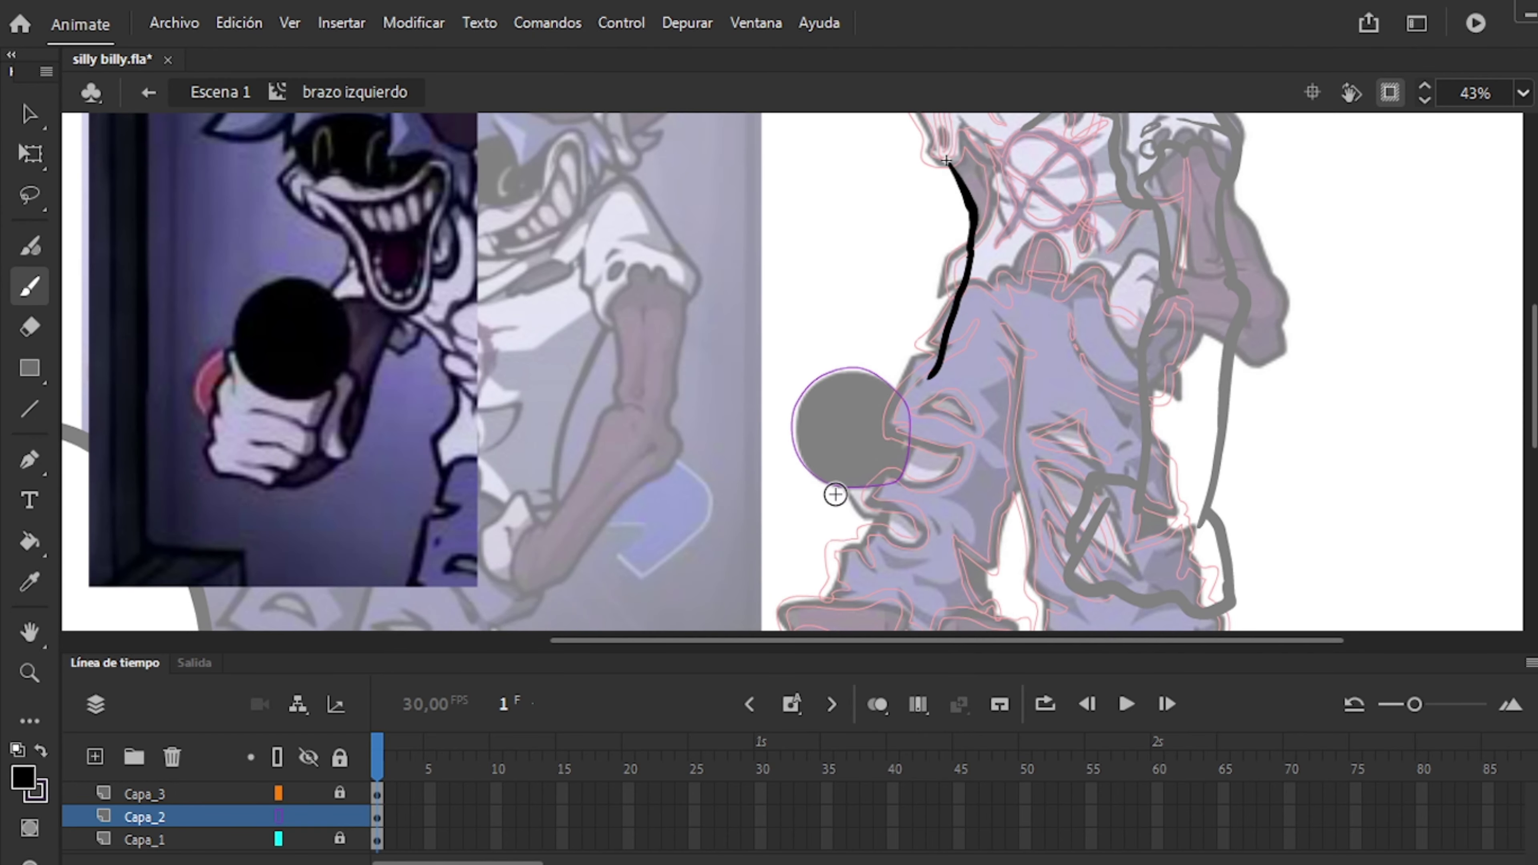
drag(835, 494, 835, 491)
drag(837, 488, 948, 515)
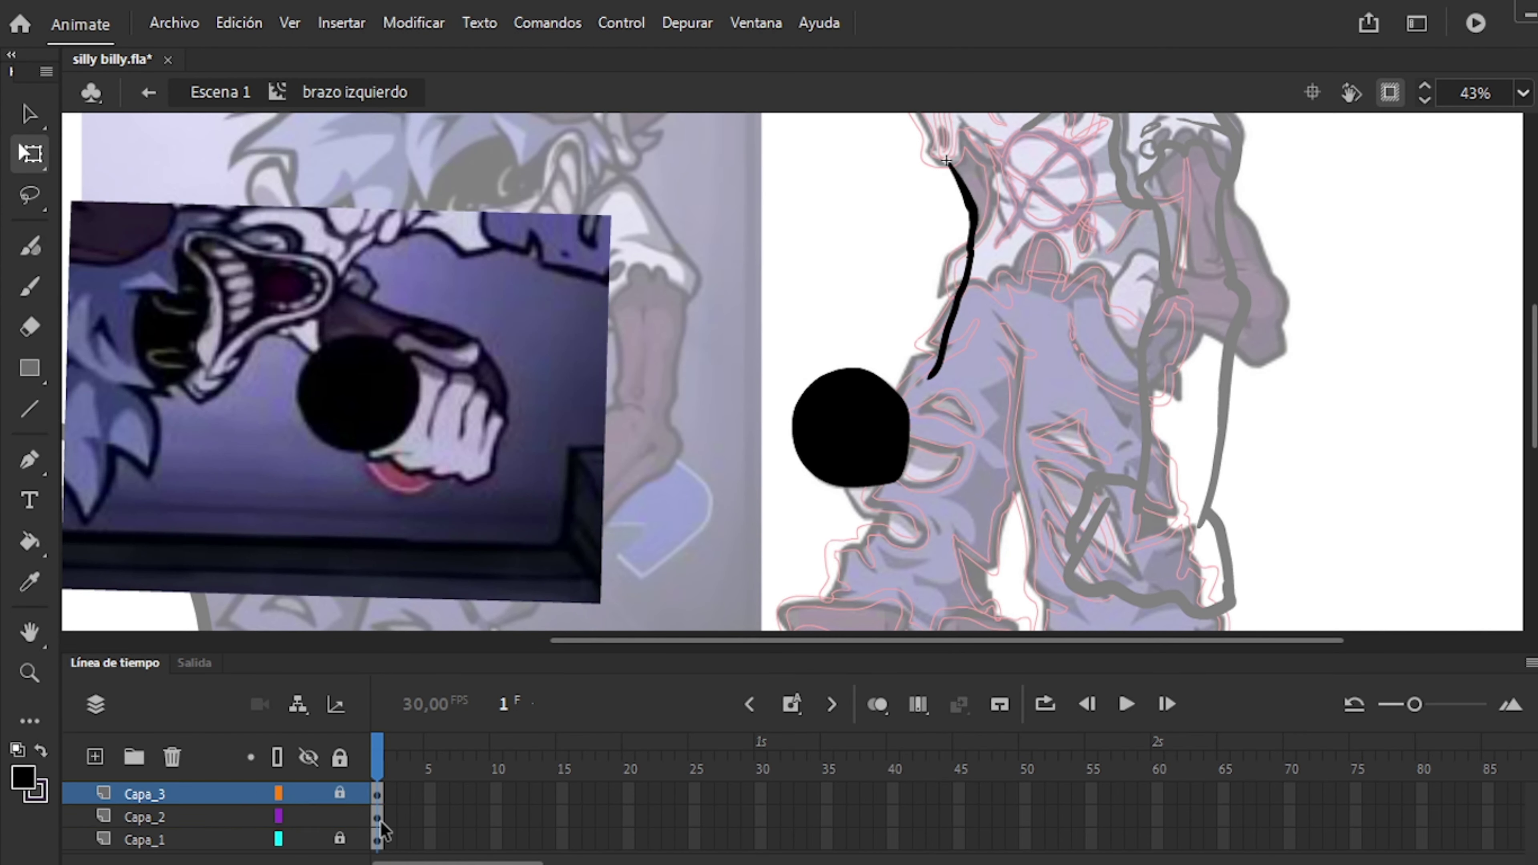
Draw the gripping fist with its fingers on Capa_2 and join it to the black microphone head.
mouse_move(388, 342)
mouse_down()
mouse_move(487, 391)
mouse_move(430, 475)
mouse_move(376, 444)
mouse_move(1083, 448)
mouse_up()
key(q)
key(b)
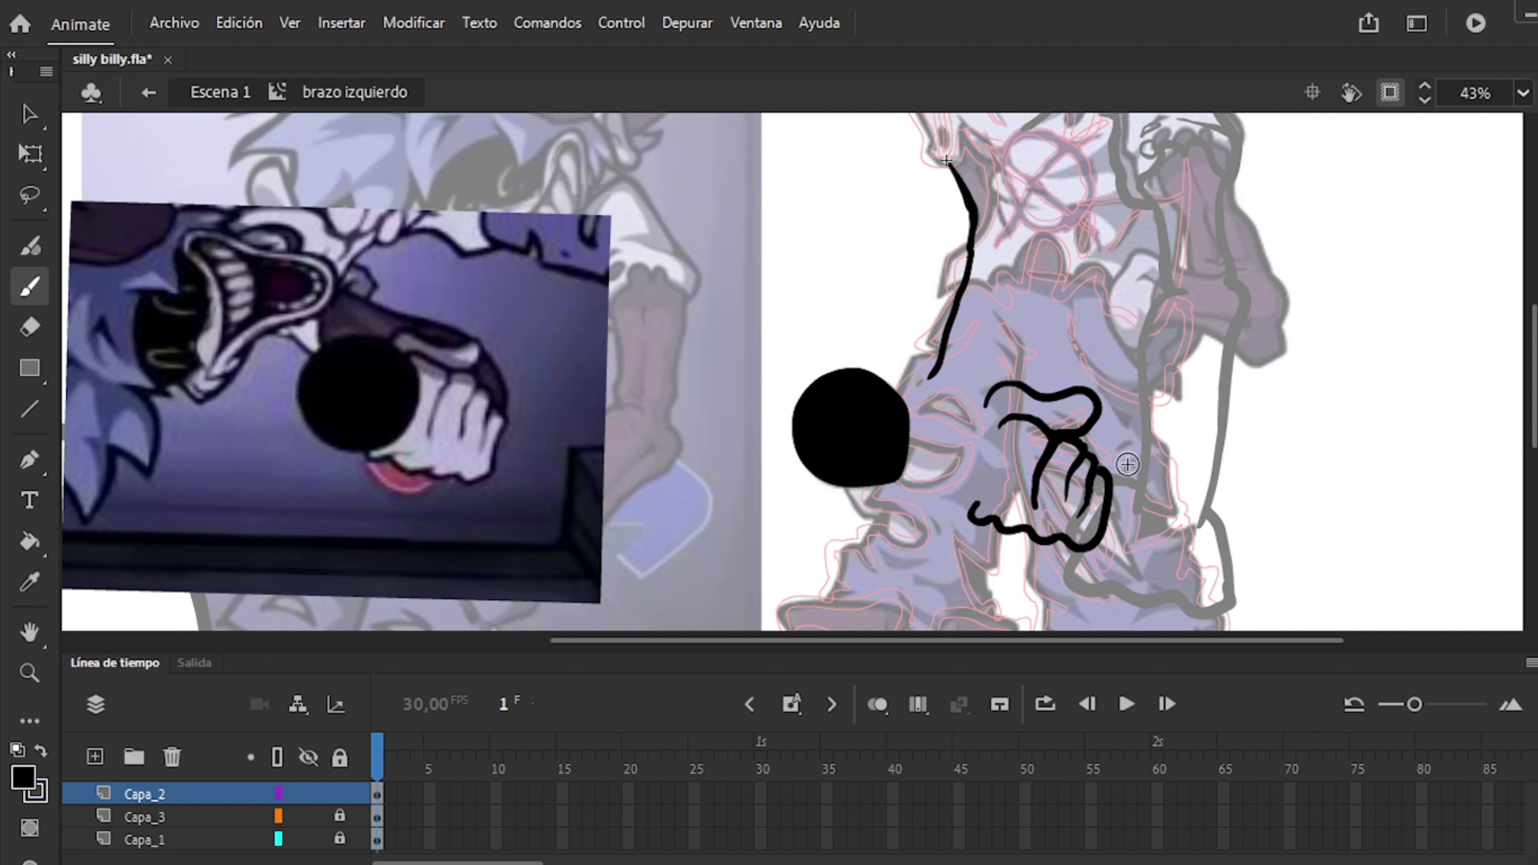
key(q)
click(851, 427)
key(b)
mouse_move(968, 393)
mouse_down()
mouse_move(975, 515)
mouse_move(944, 454)
mouse_move(839, 454)
mouse_move(878, 451)
mouse_up()
key(q)
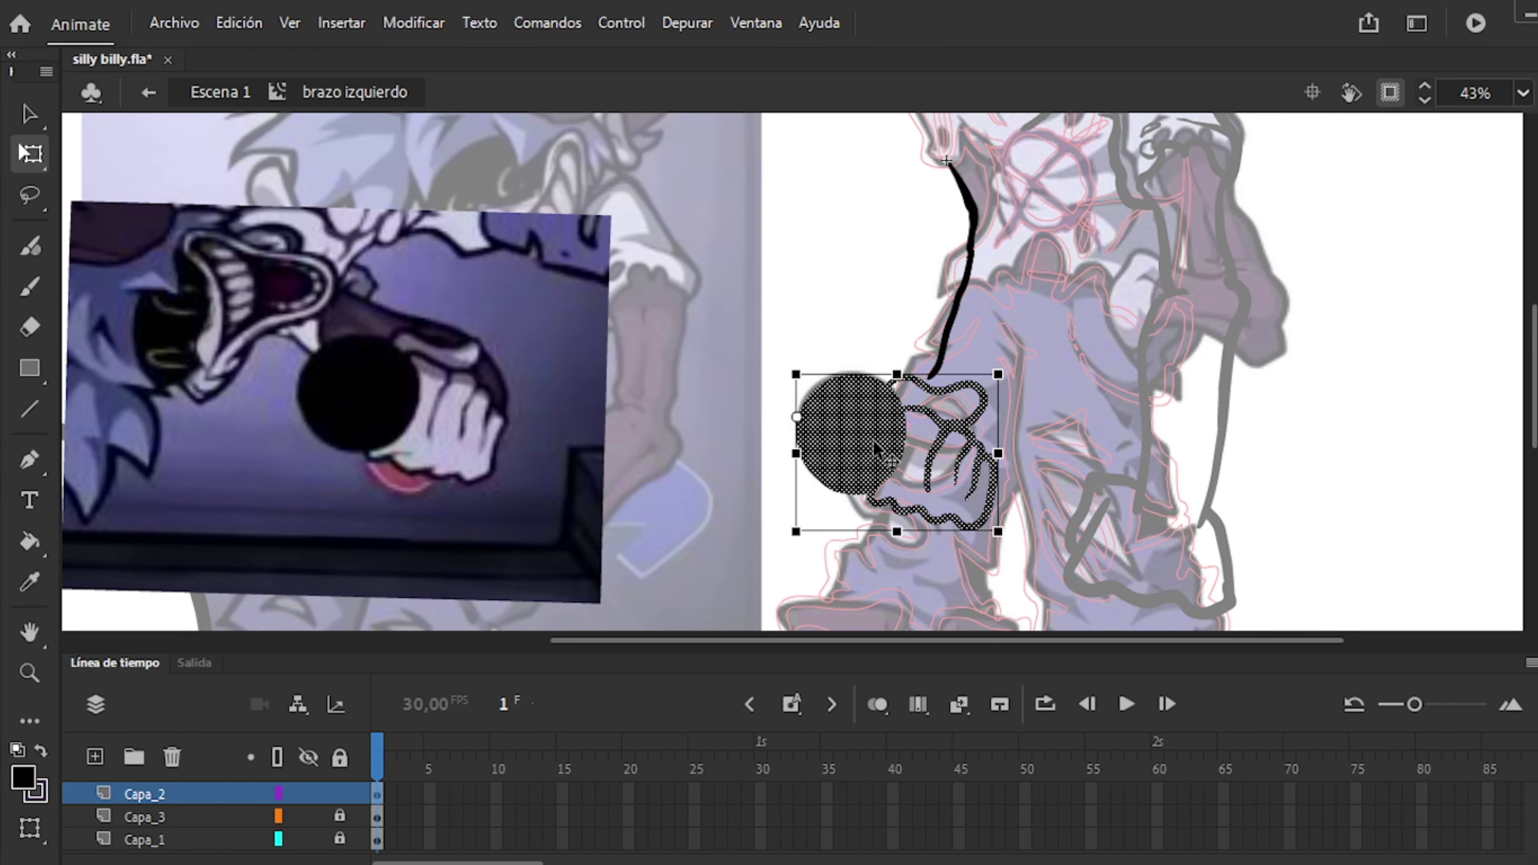
Remove the Capa_3 reference layer and redraw both sides of the arm down to the fist on Capa_1.
key(b)
scroll(876, 451, down, 3)
scroll(1108, 225, up, 4)
scroll(1034, 199, down, 2)
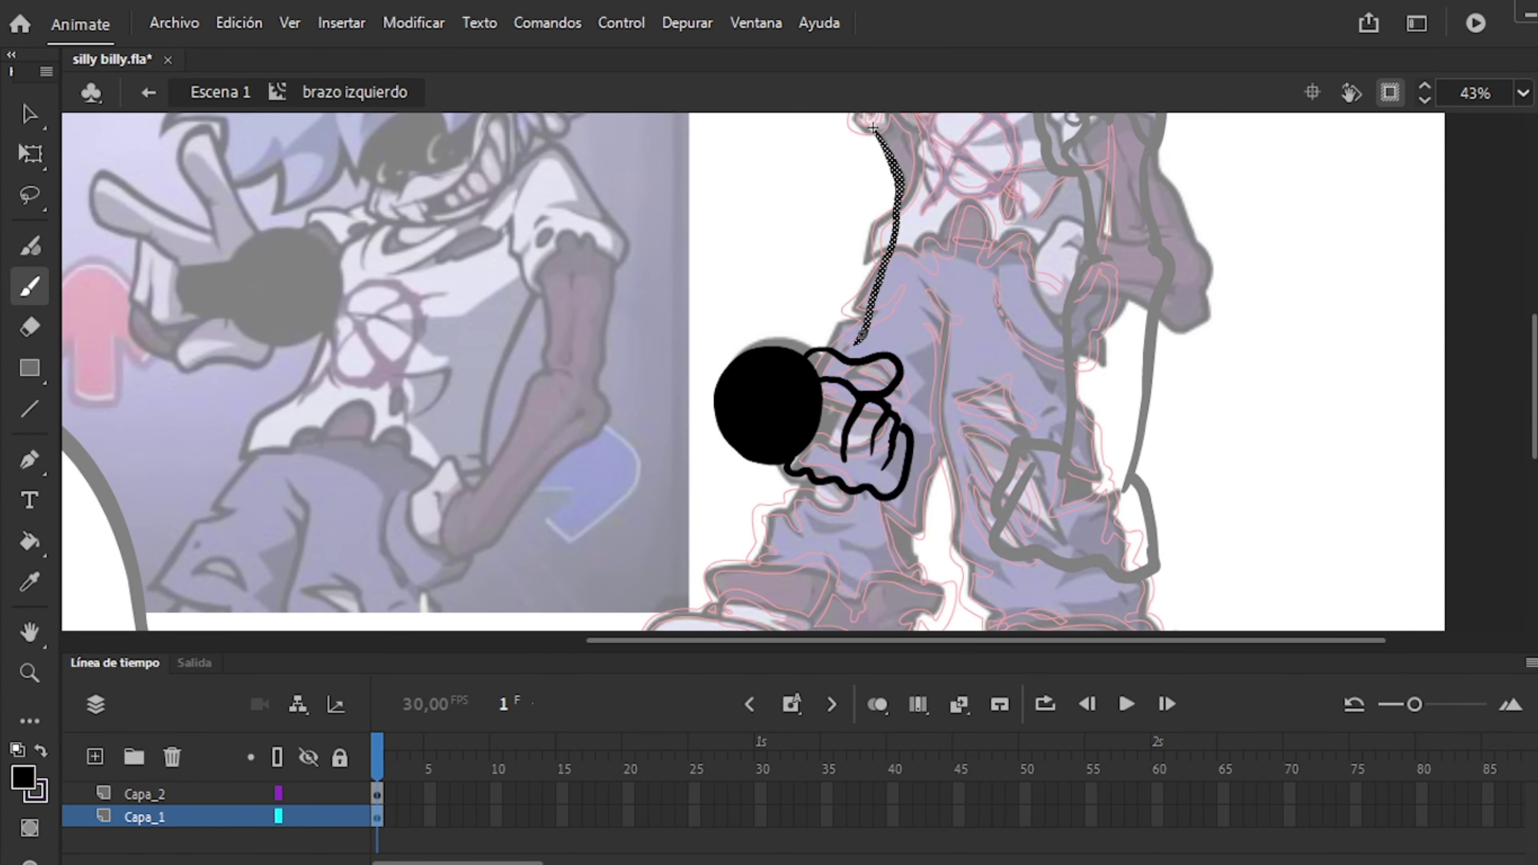
scroll(861, 334, up, 2)
drag(943, 265, 919, 162)
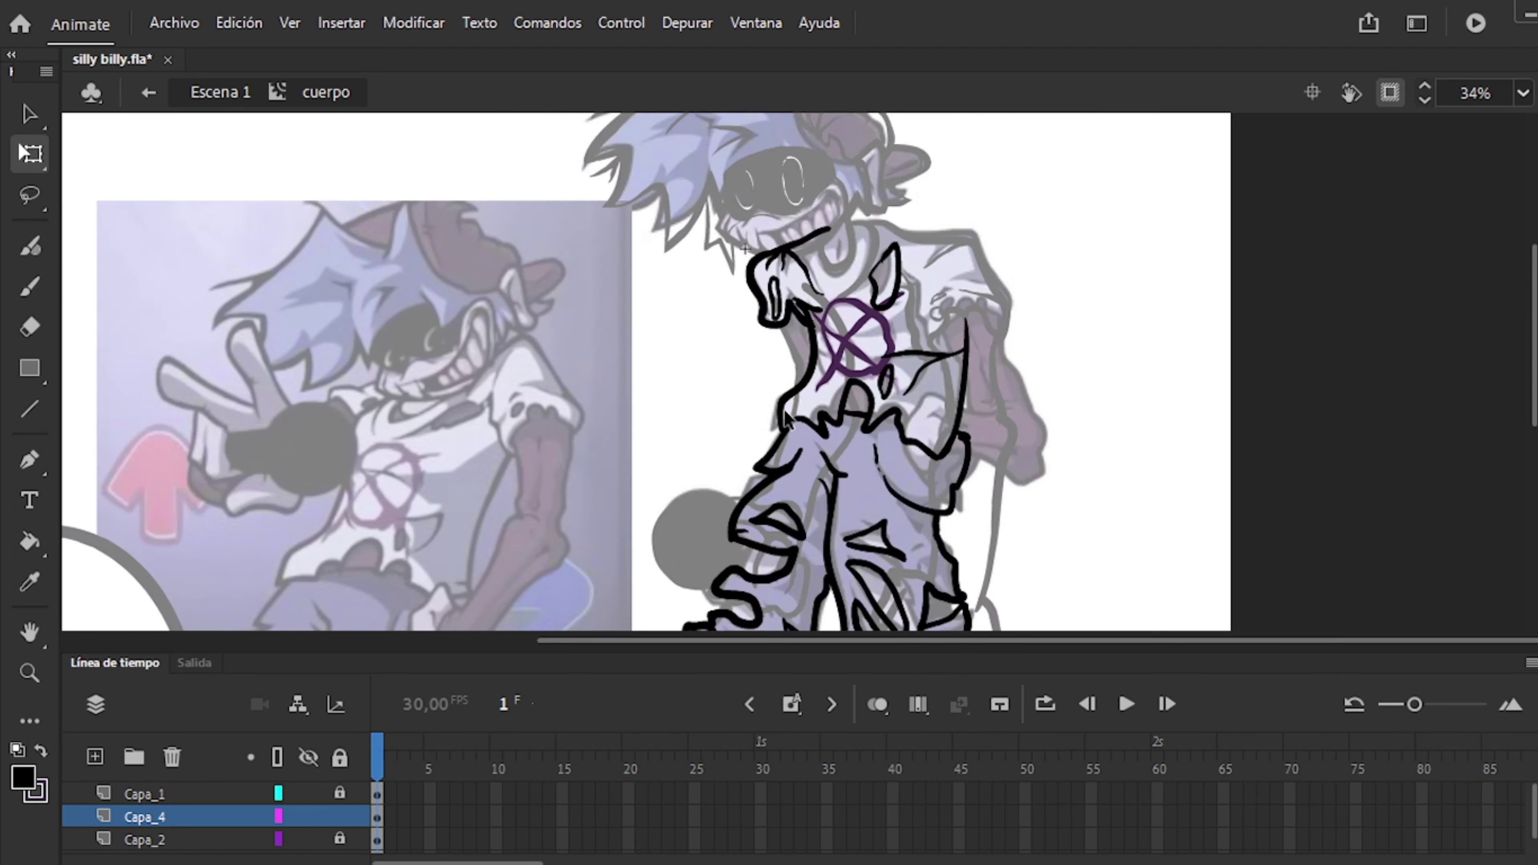
scroll(657, 162, up, 5)
key(l)
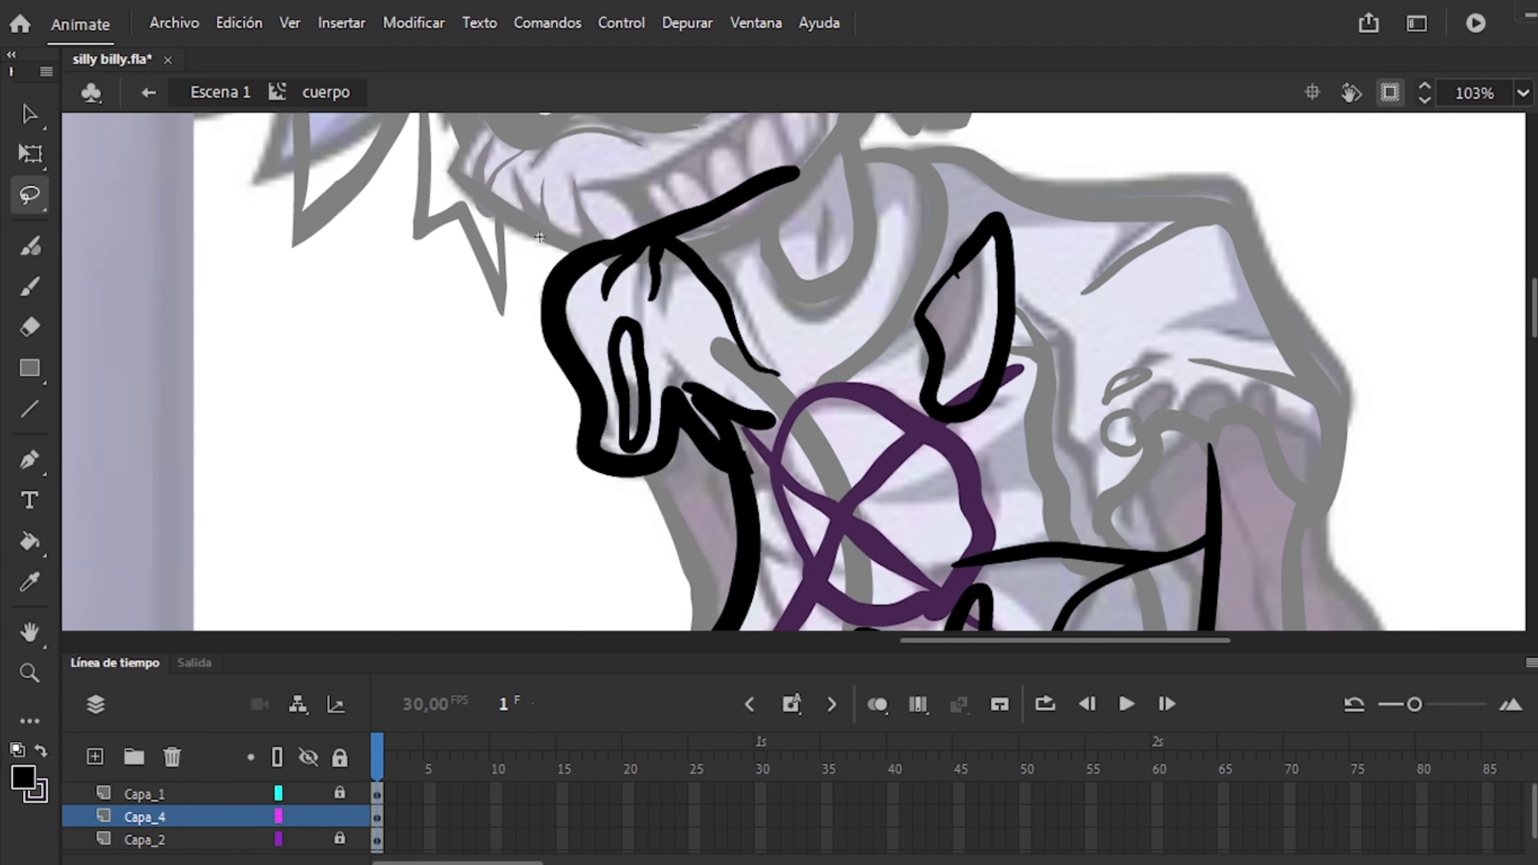
scroll(540, 236, down, 5)
Open the brazo izquierdo symbol and clean up the fist's outline beside the microphone with the eraser on Capa_2.
double_click(852, 463)
scroll(787, 424, up, 4)
key(e)
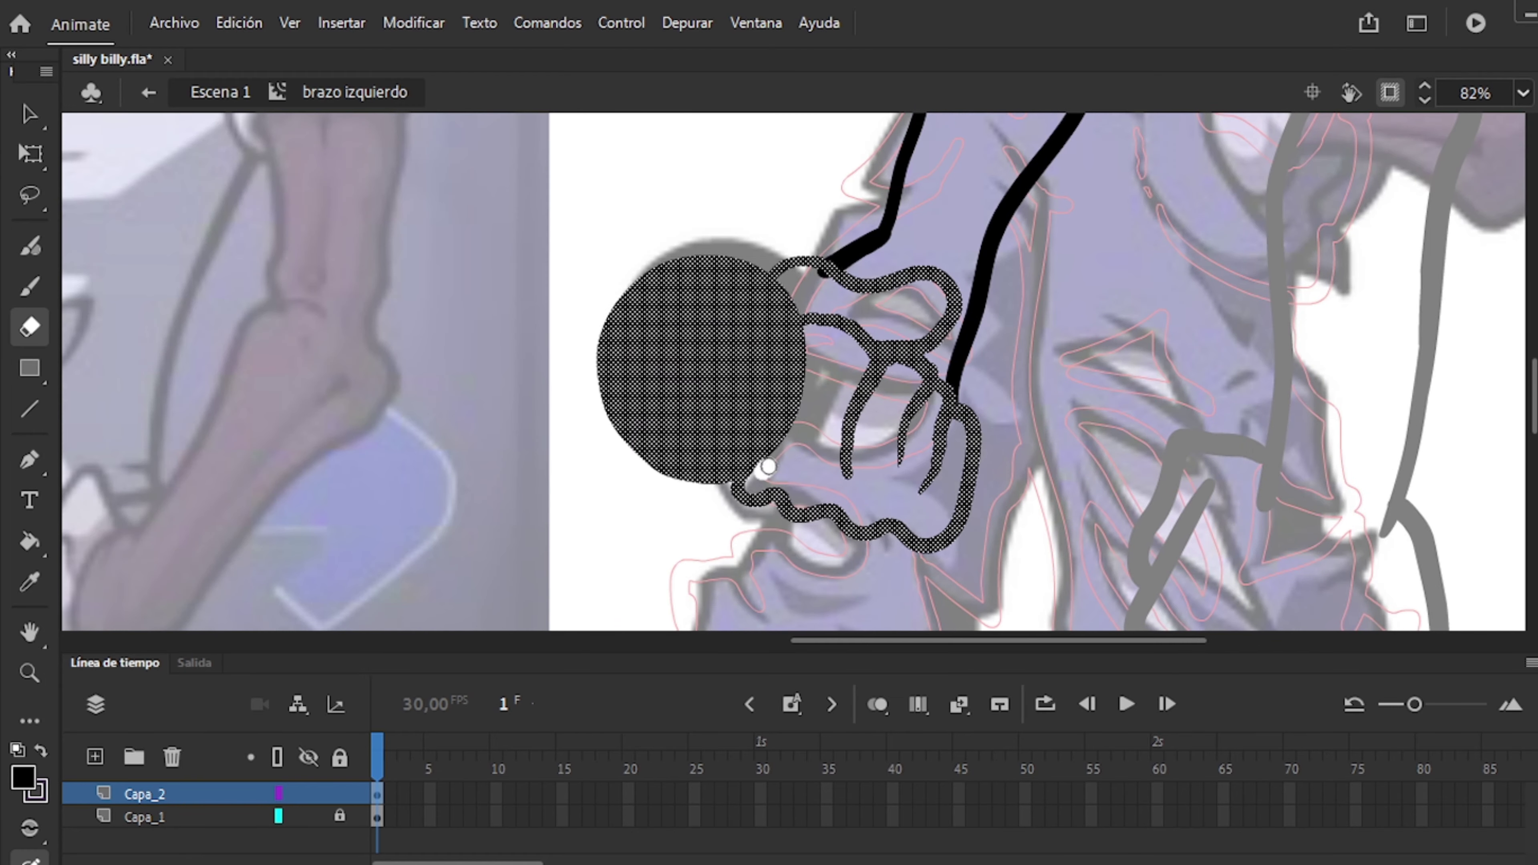
key(Escape)
Lasso the torn sleeve of the left arm in cuerpo and copy it to a new layer, Capa_4, inside brazo izquierdo.
scroll(687, 457, down, 3)
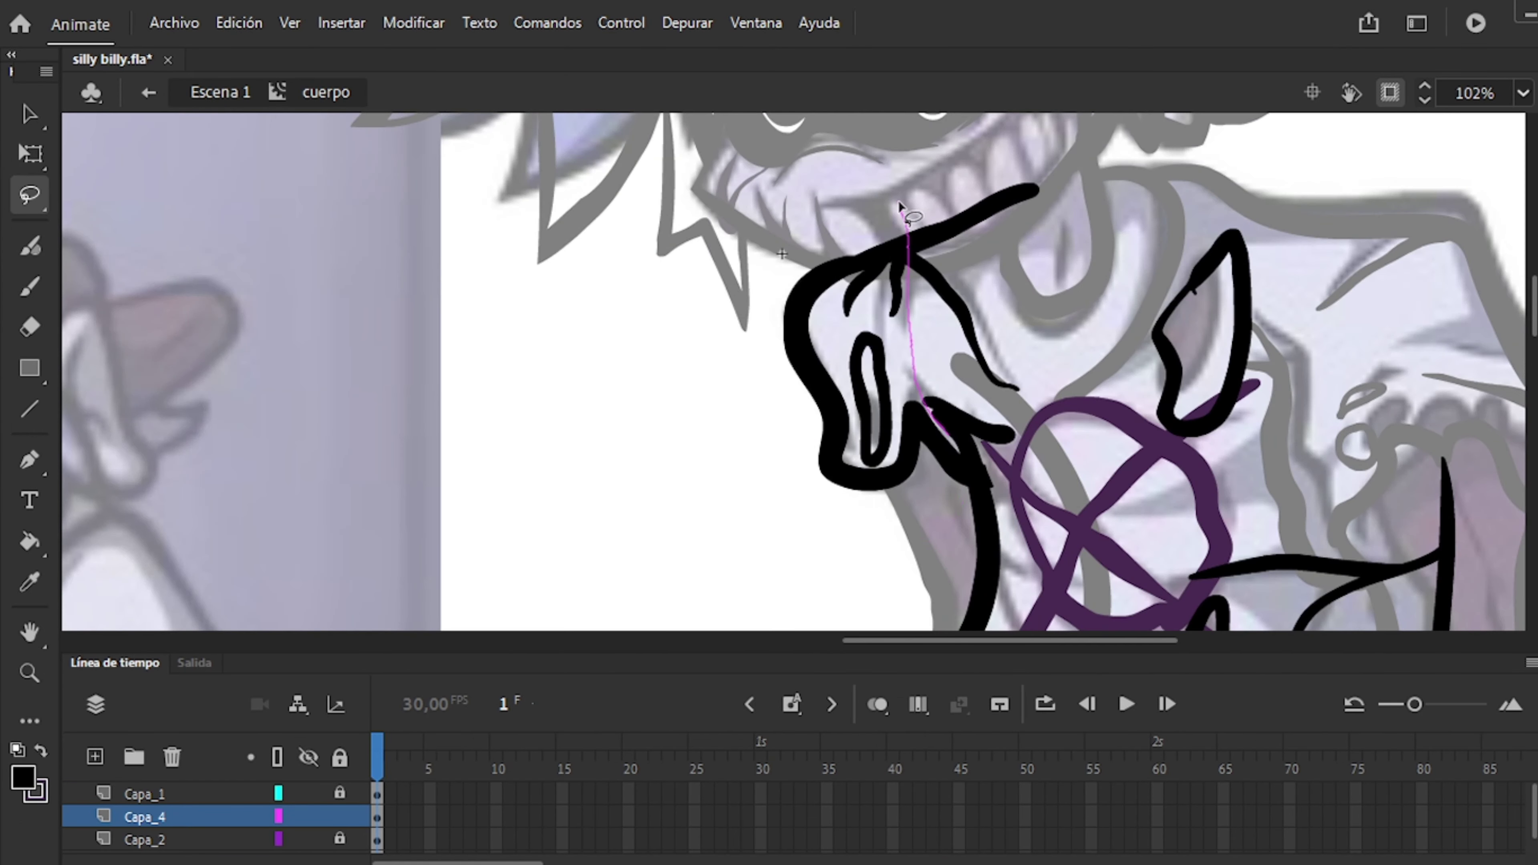
key(ctrl+a)
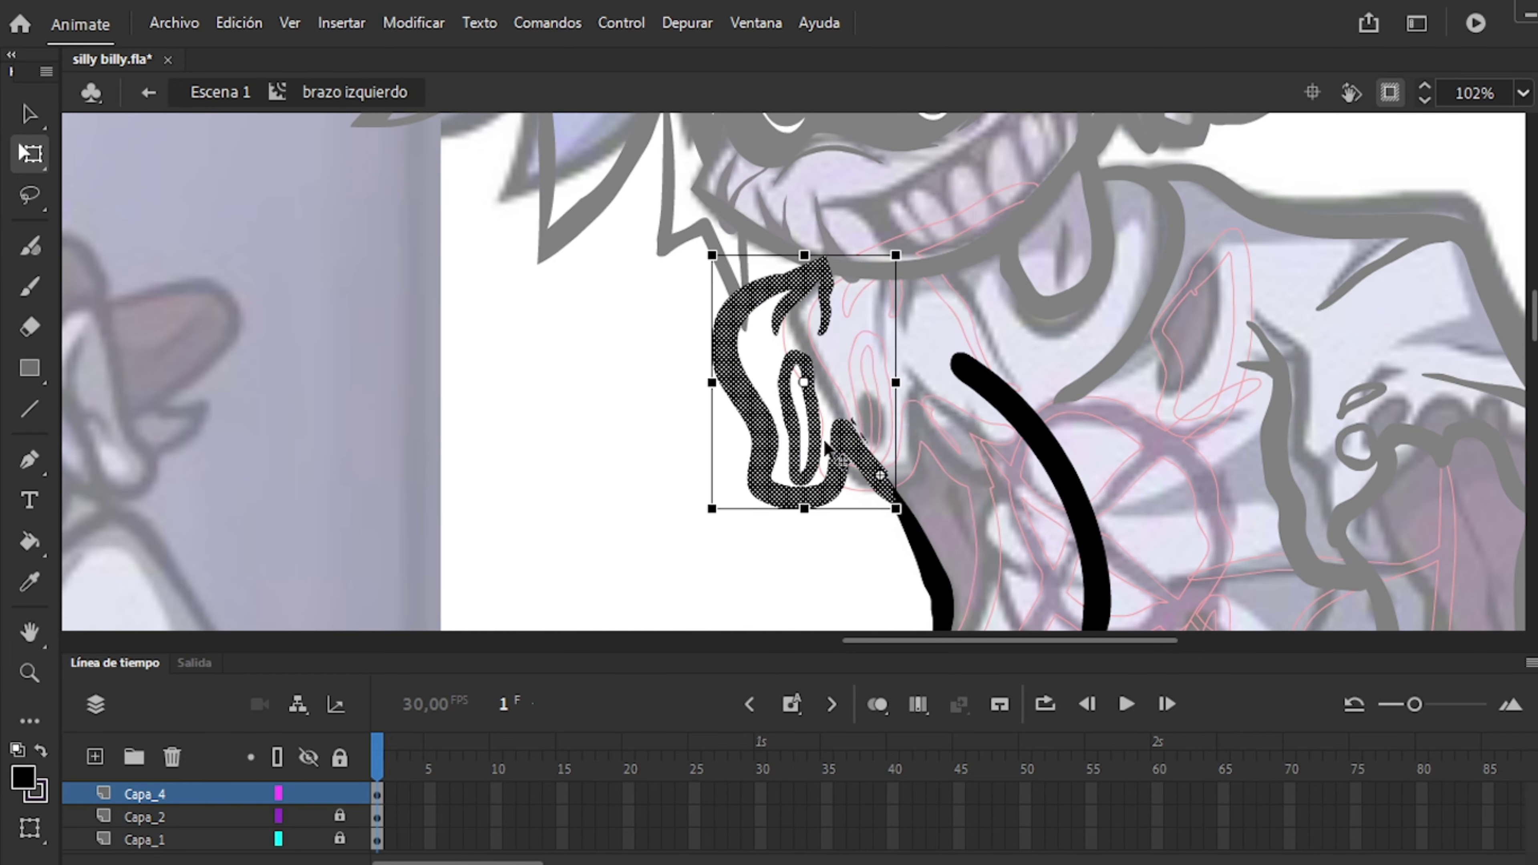
scroll(828, 451, up, 4)
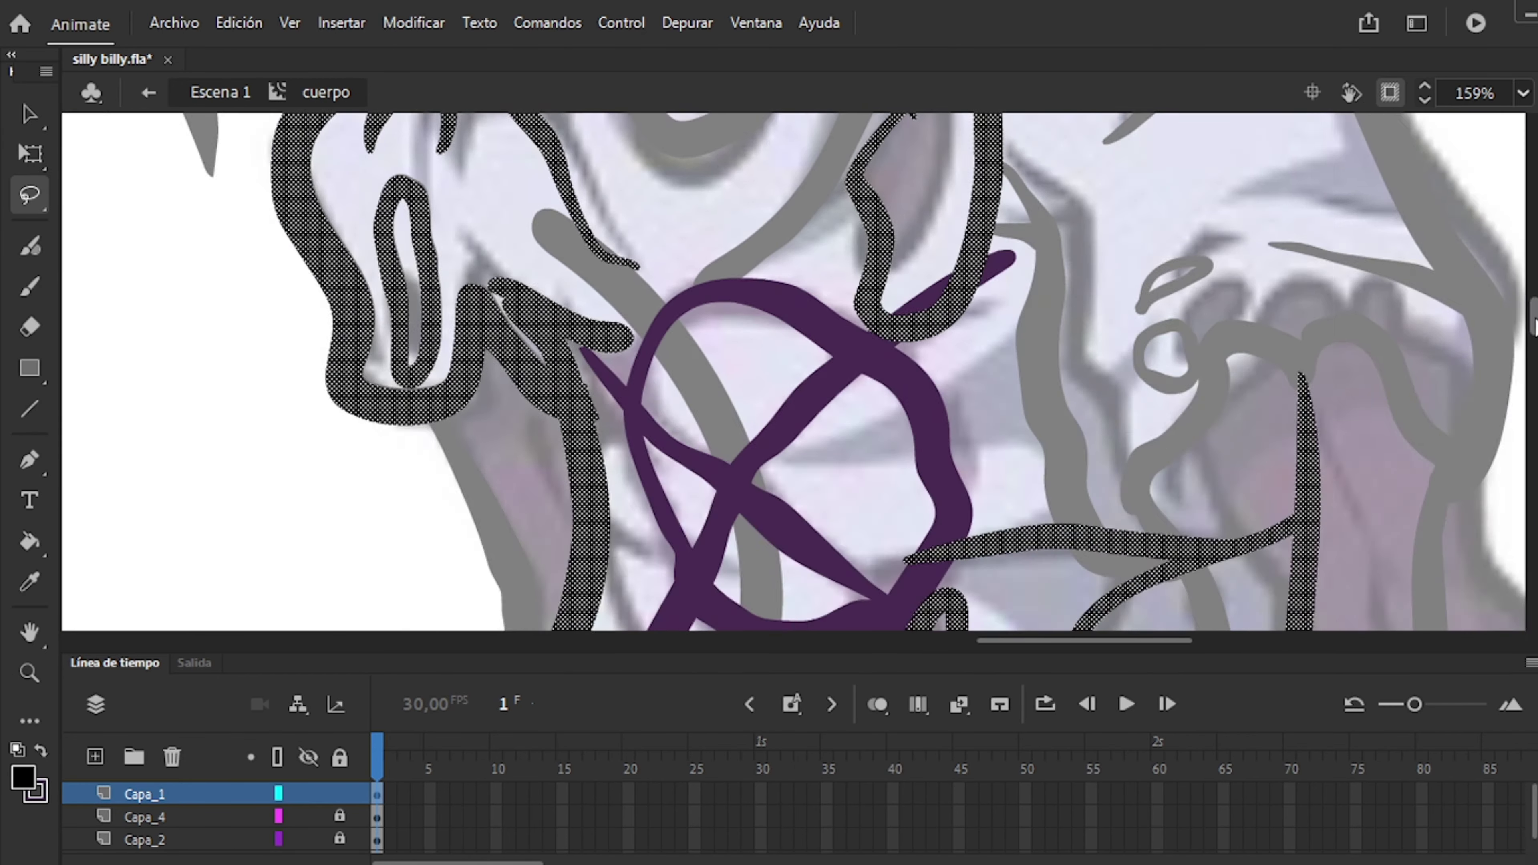
key(Escape)
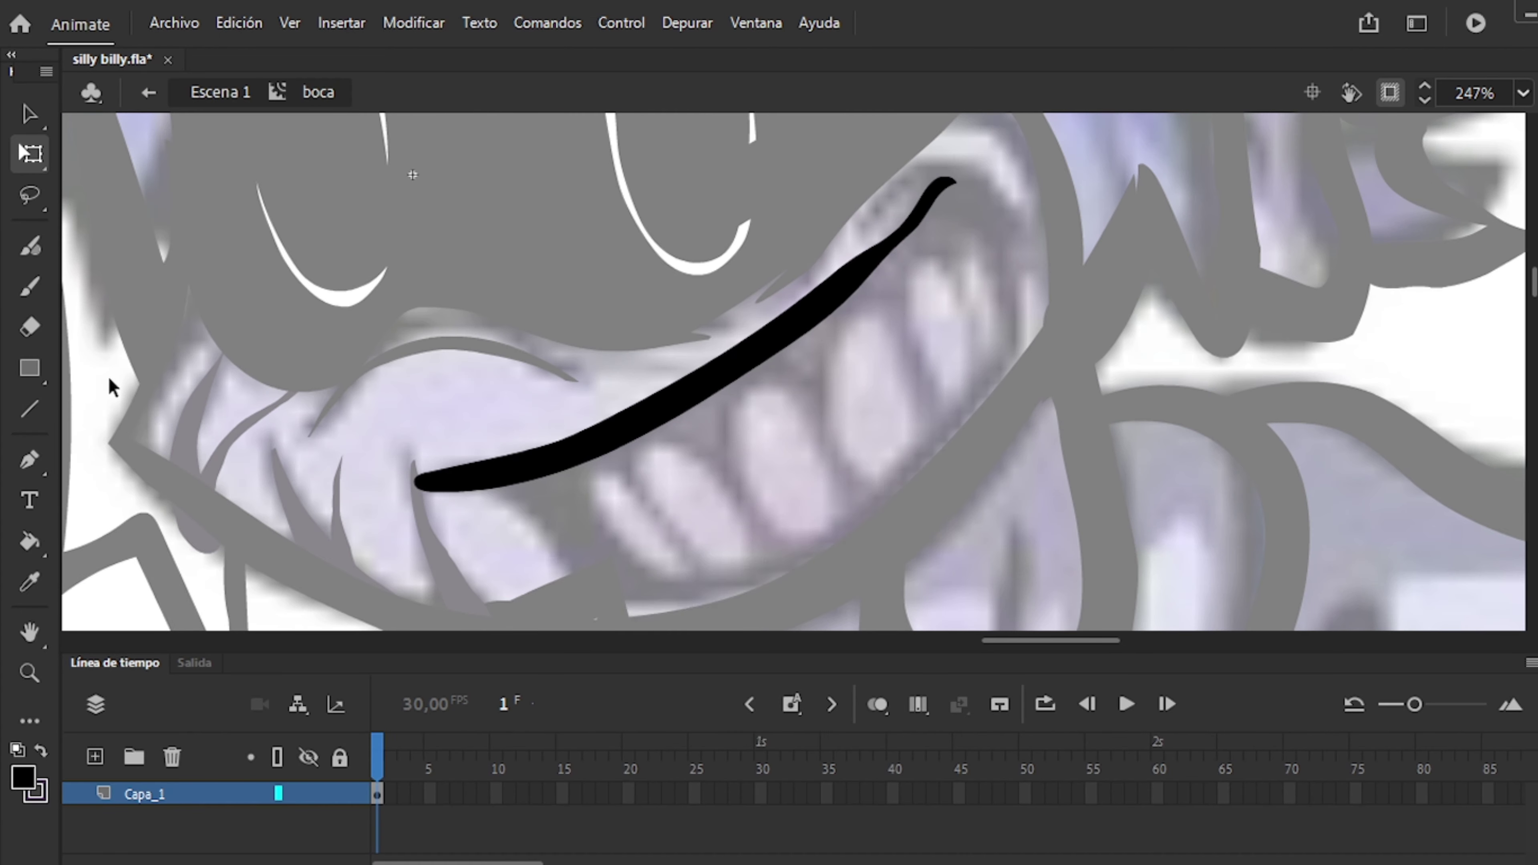
Brush the lower lip and cheek curve around the grin on Capa_1 inside the boca symbol, closing the mouth outline.
key(b)
drag(533, 514, 854, 226)
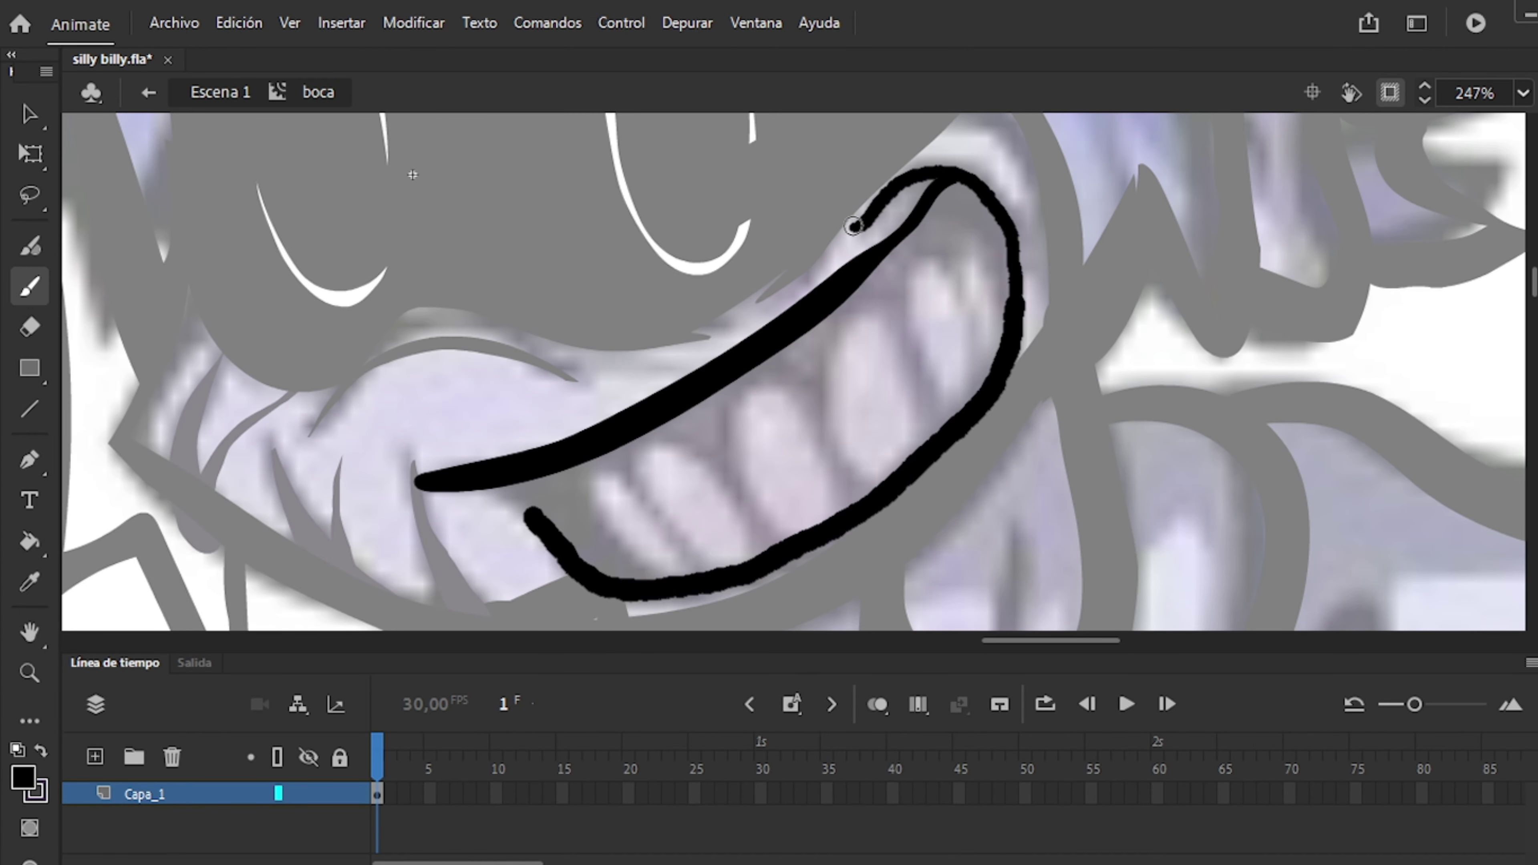
mouse_move(1006, 258)
mouse_down()
mouse_move(898, 239)
mouse_move(913, 201)
mouse_up()
Outline the row of teeth inside the mouth with black brush strokes.
key(b)
drag(555, 475, 580, 526)
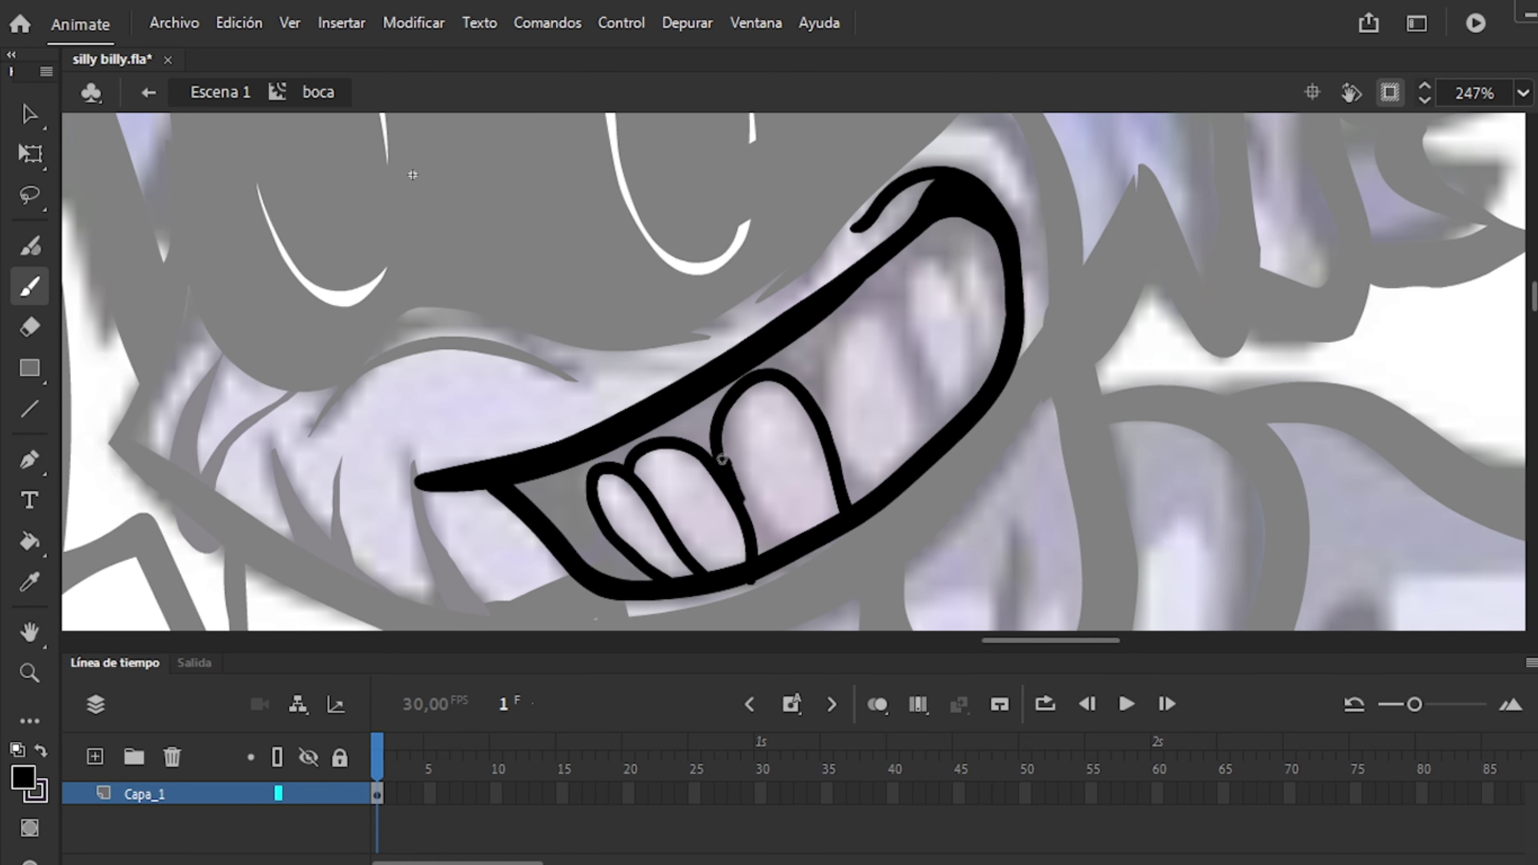
drag(908, 338, 972, 358)
scroll(1050, 234, up, 1)
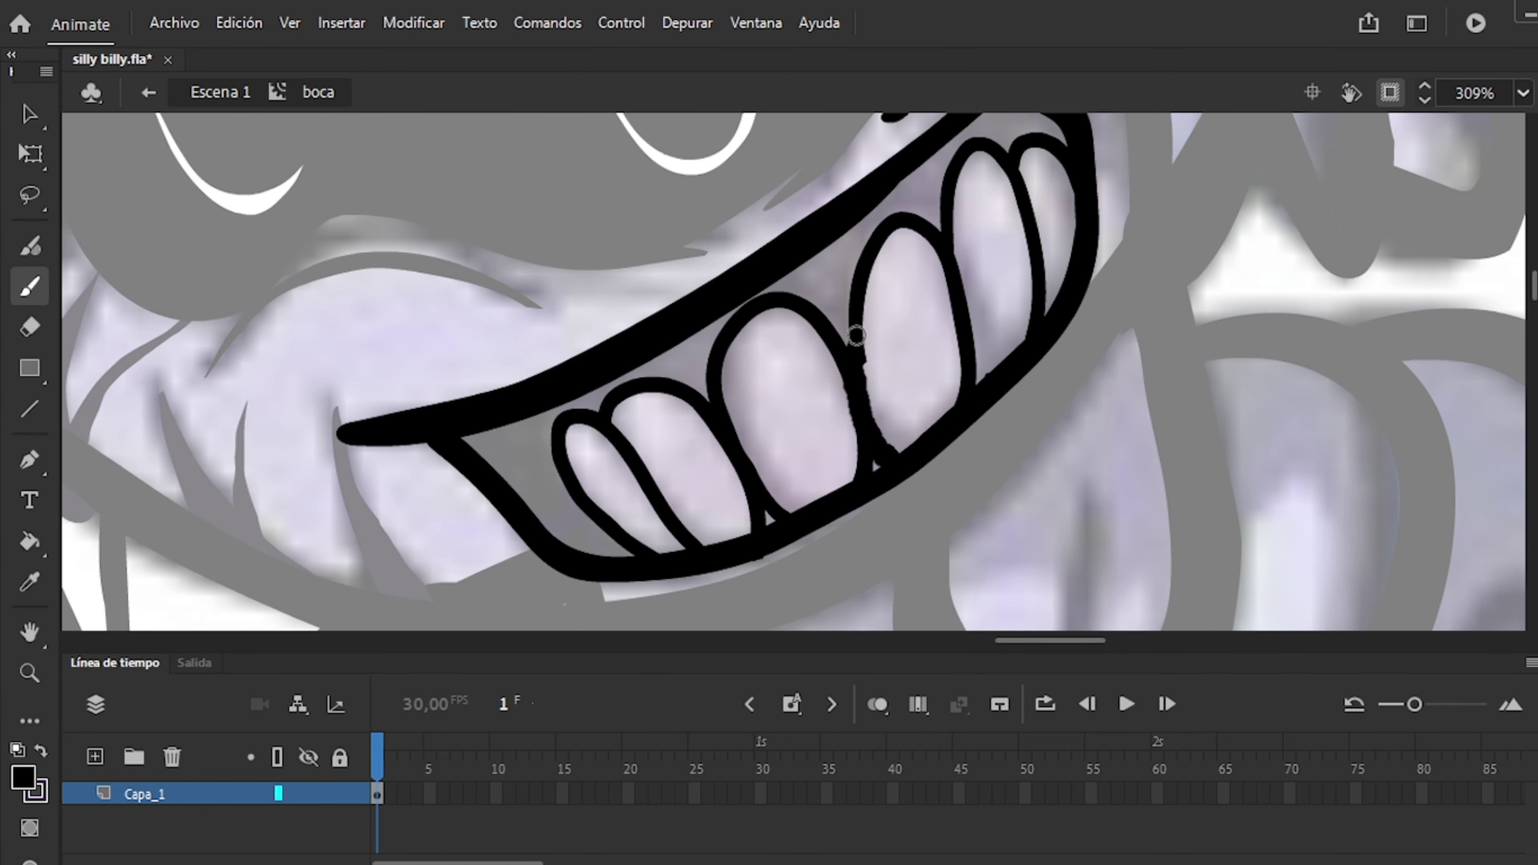
Fill the teeth light grey and the mouth's interior dark purple.
key(k)
click(765, 509)
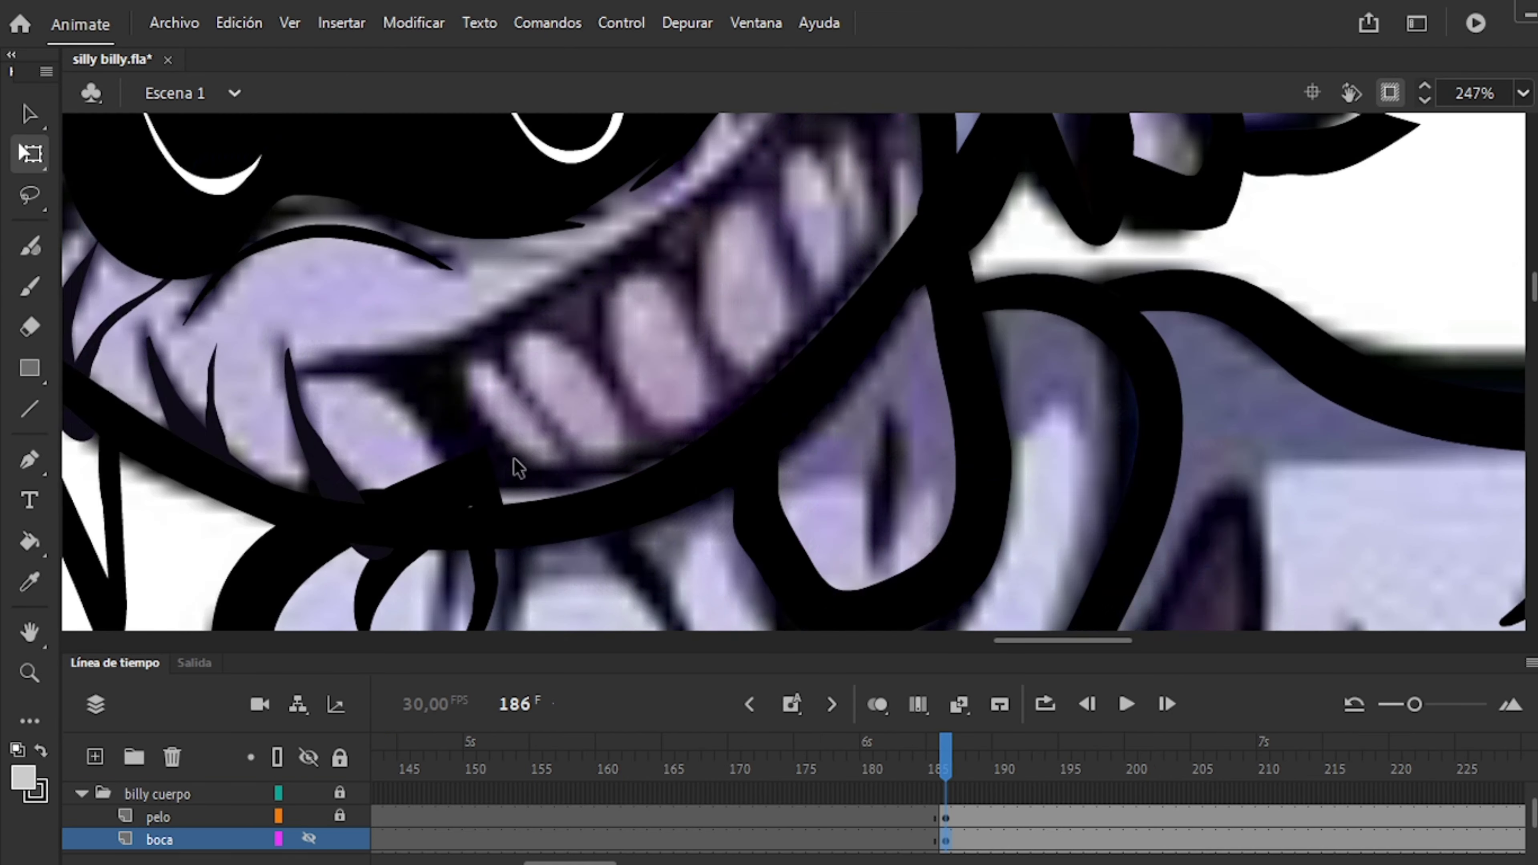
key(b)
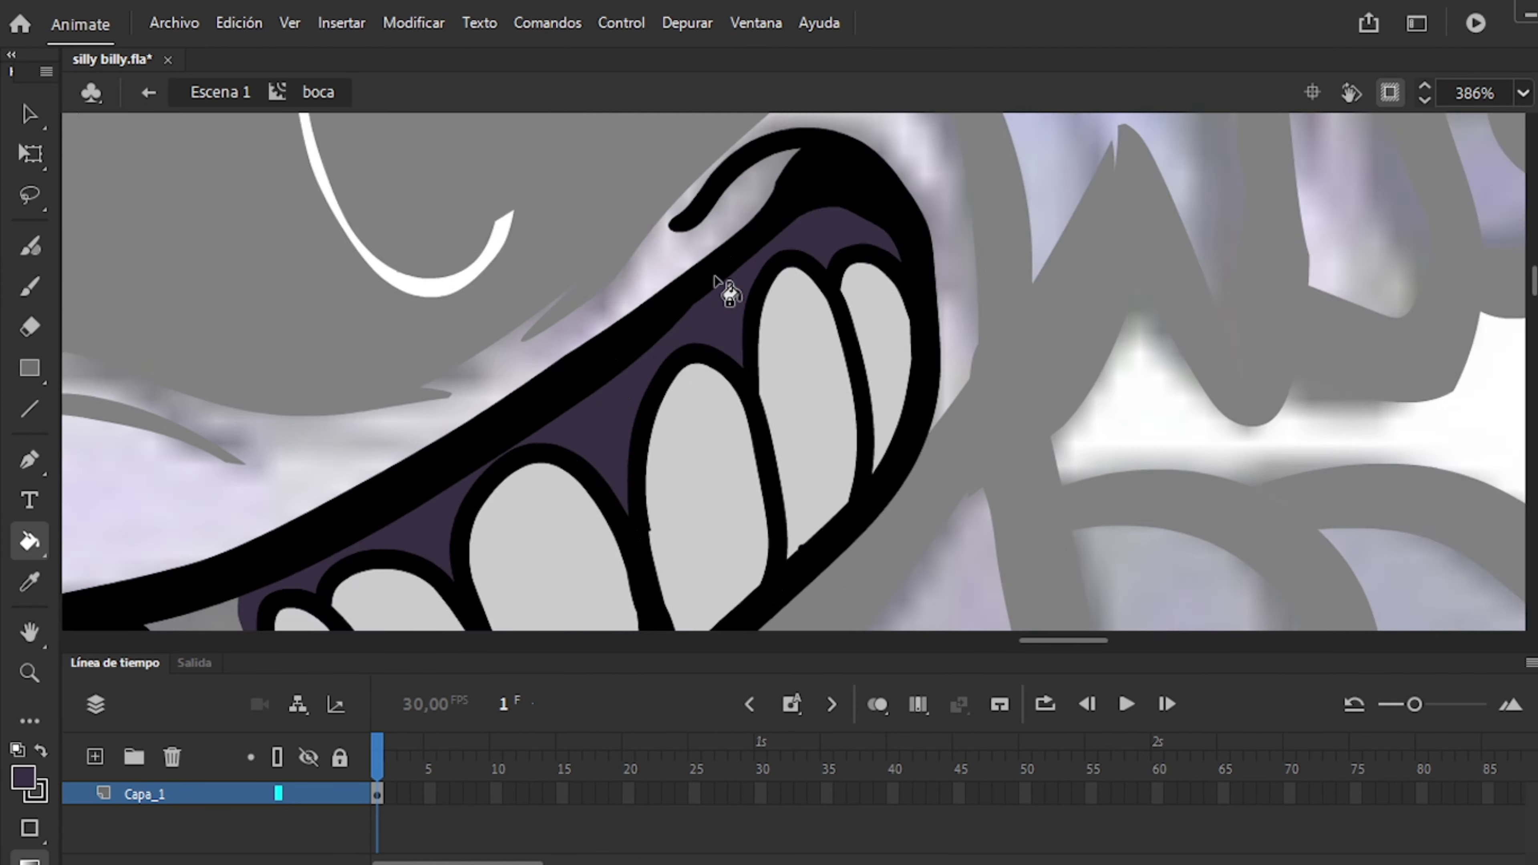
key(i)
Refine the black outlines between the middle teeth with the eraser and the brush.
scroll(533, 560, right, 5)
key(e)
scroll(345, 315, up, 1)
key(b)
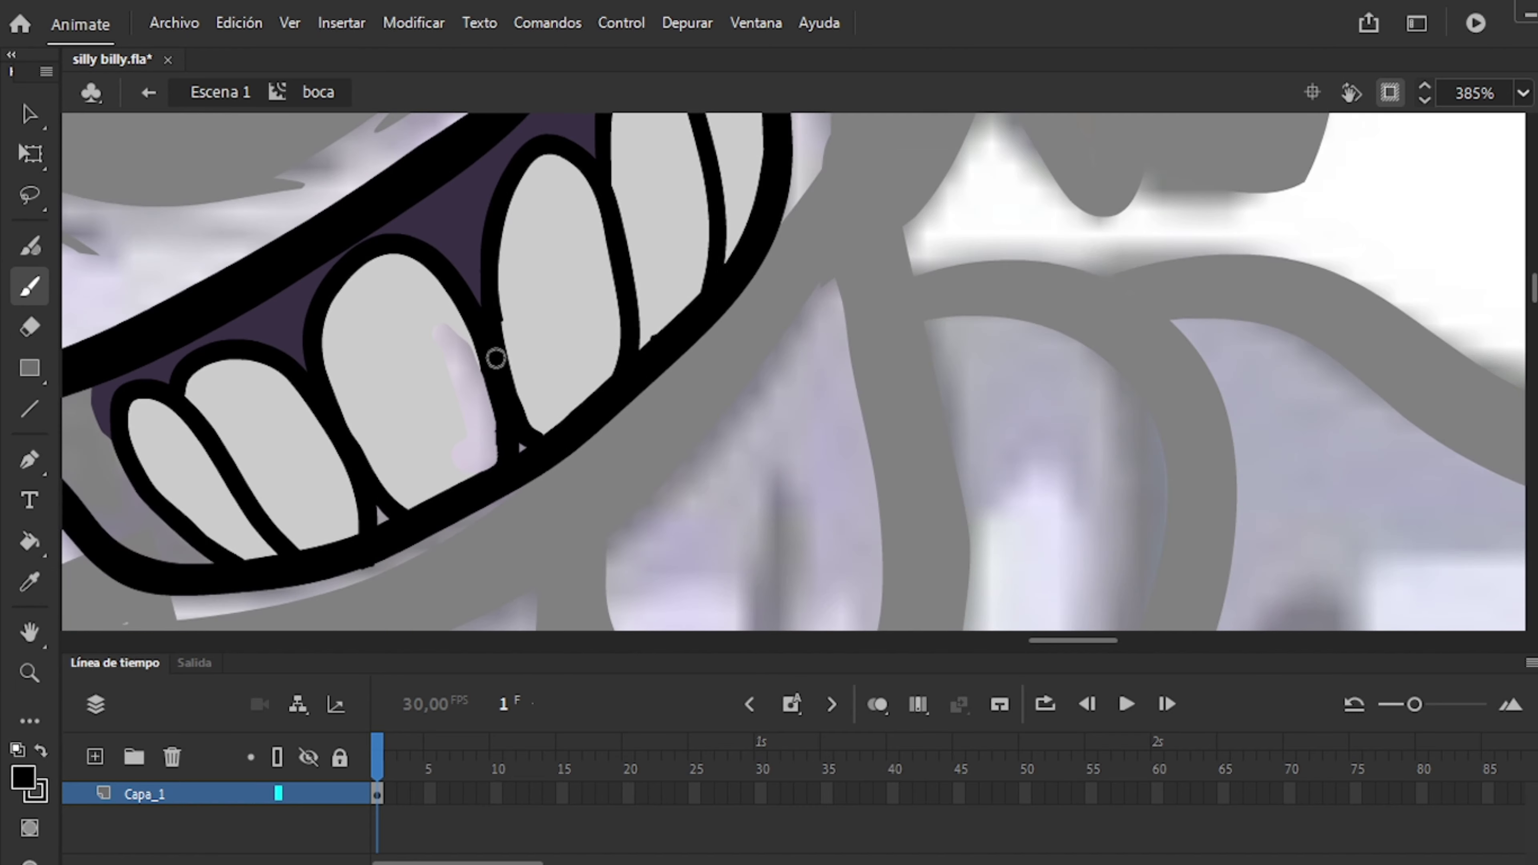
key(ctrl+z)
drag(513, 282, 536, 424)
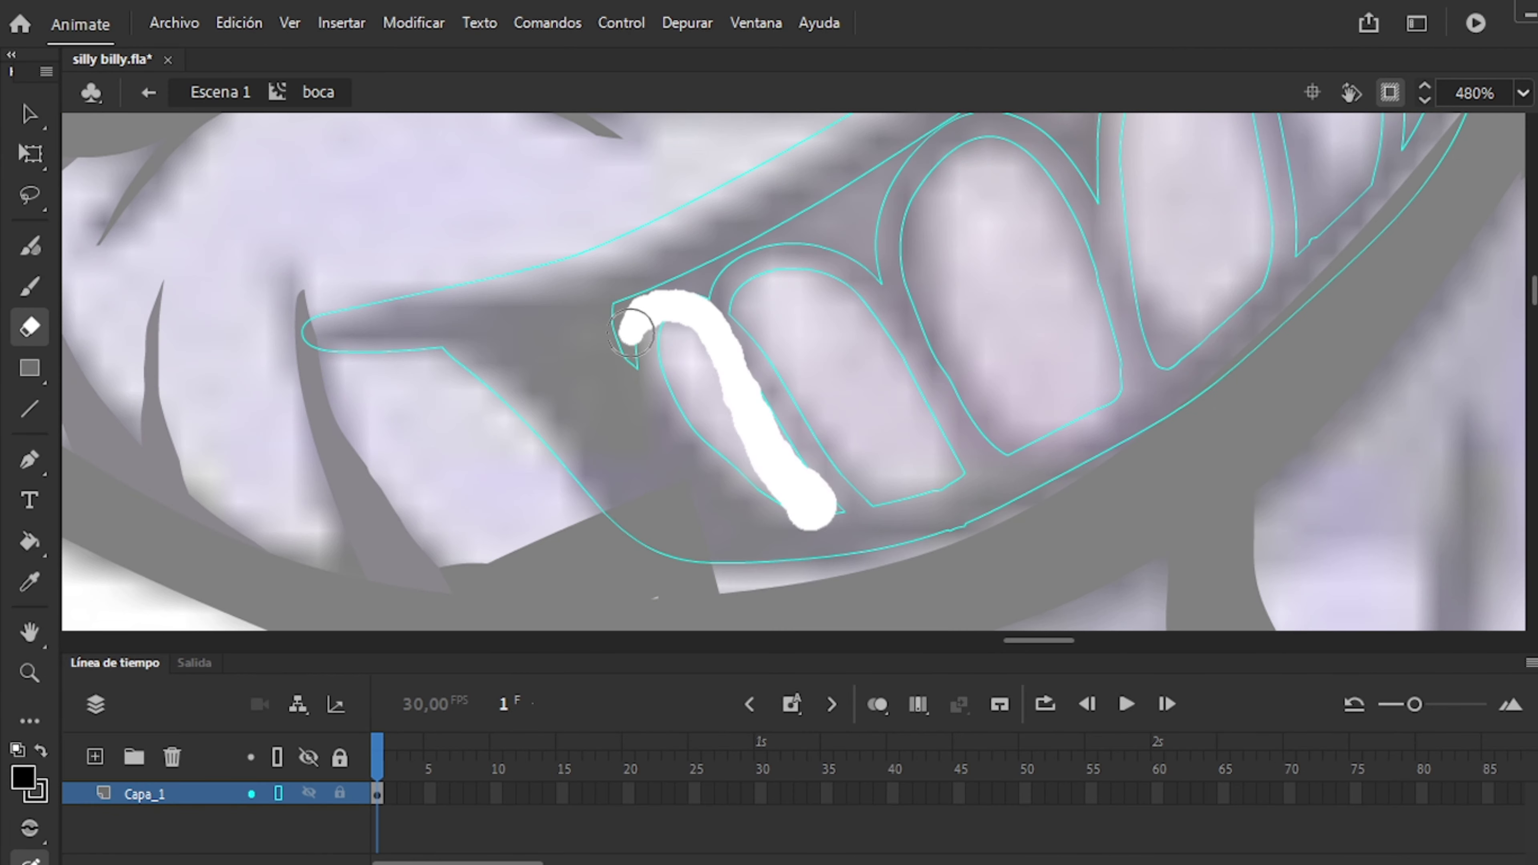
Fill the mouth's pointed corner black and extend the dark purple interior into the opposite corner.
key(k)
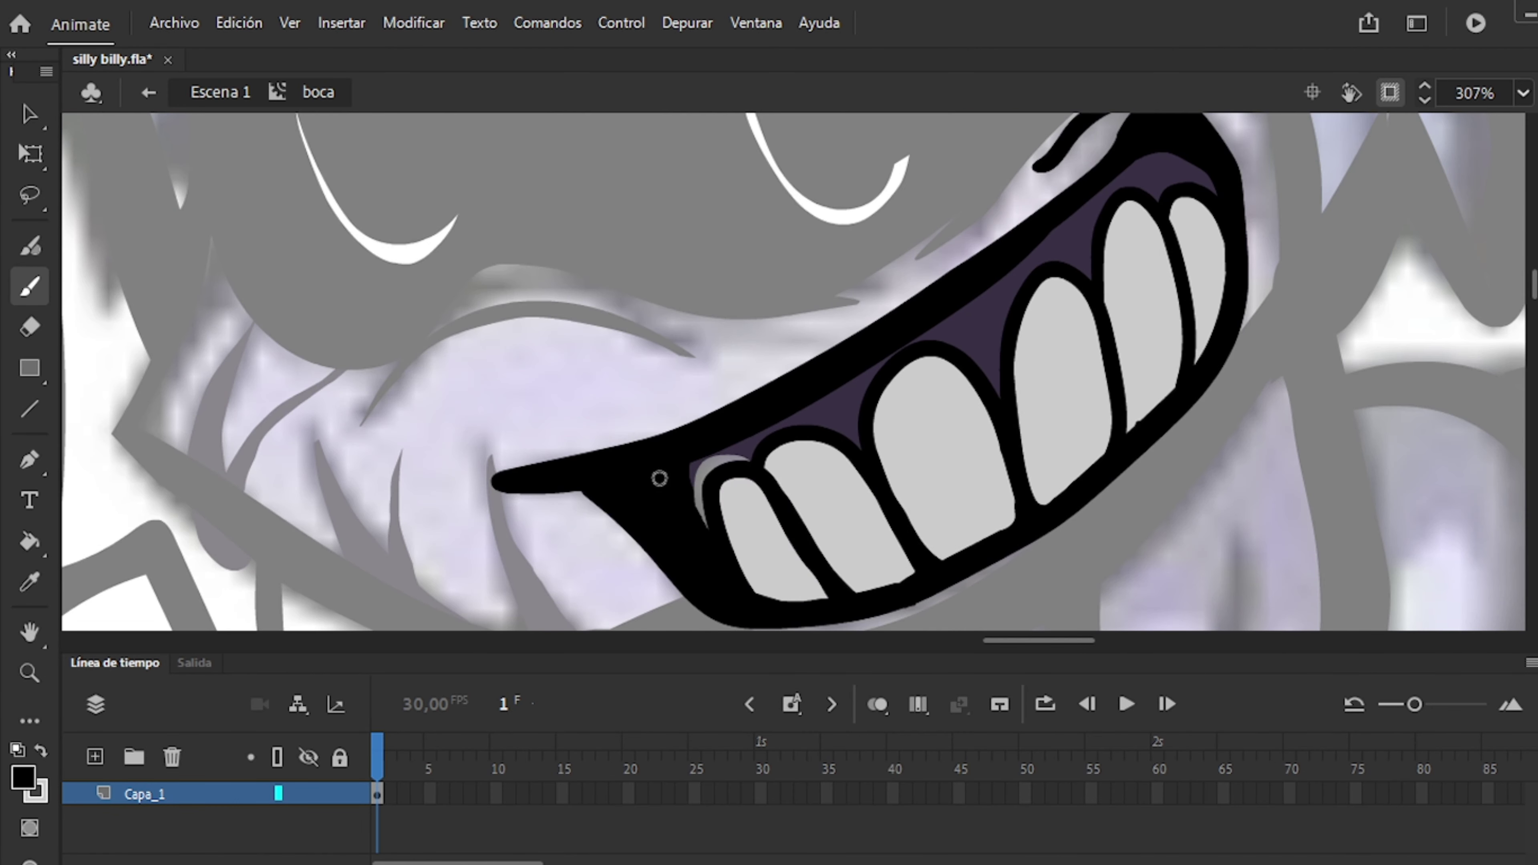
click(659, 477)
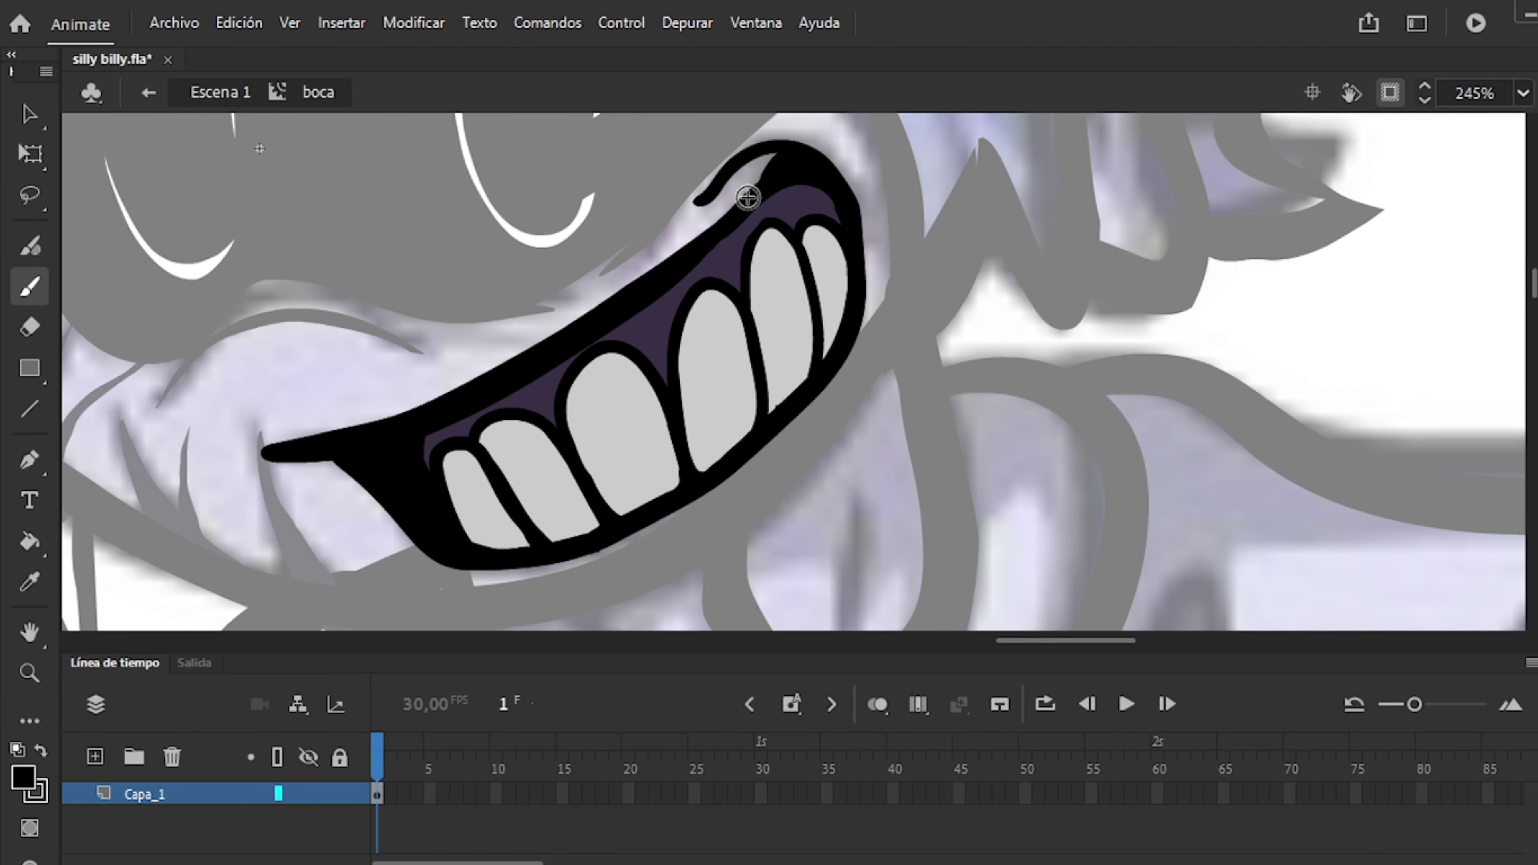
scroll(748, 197, up, 4)
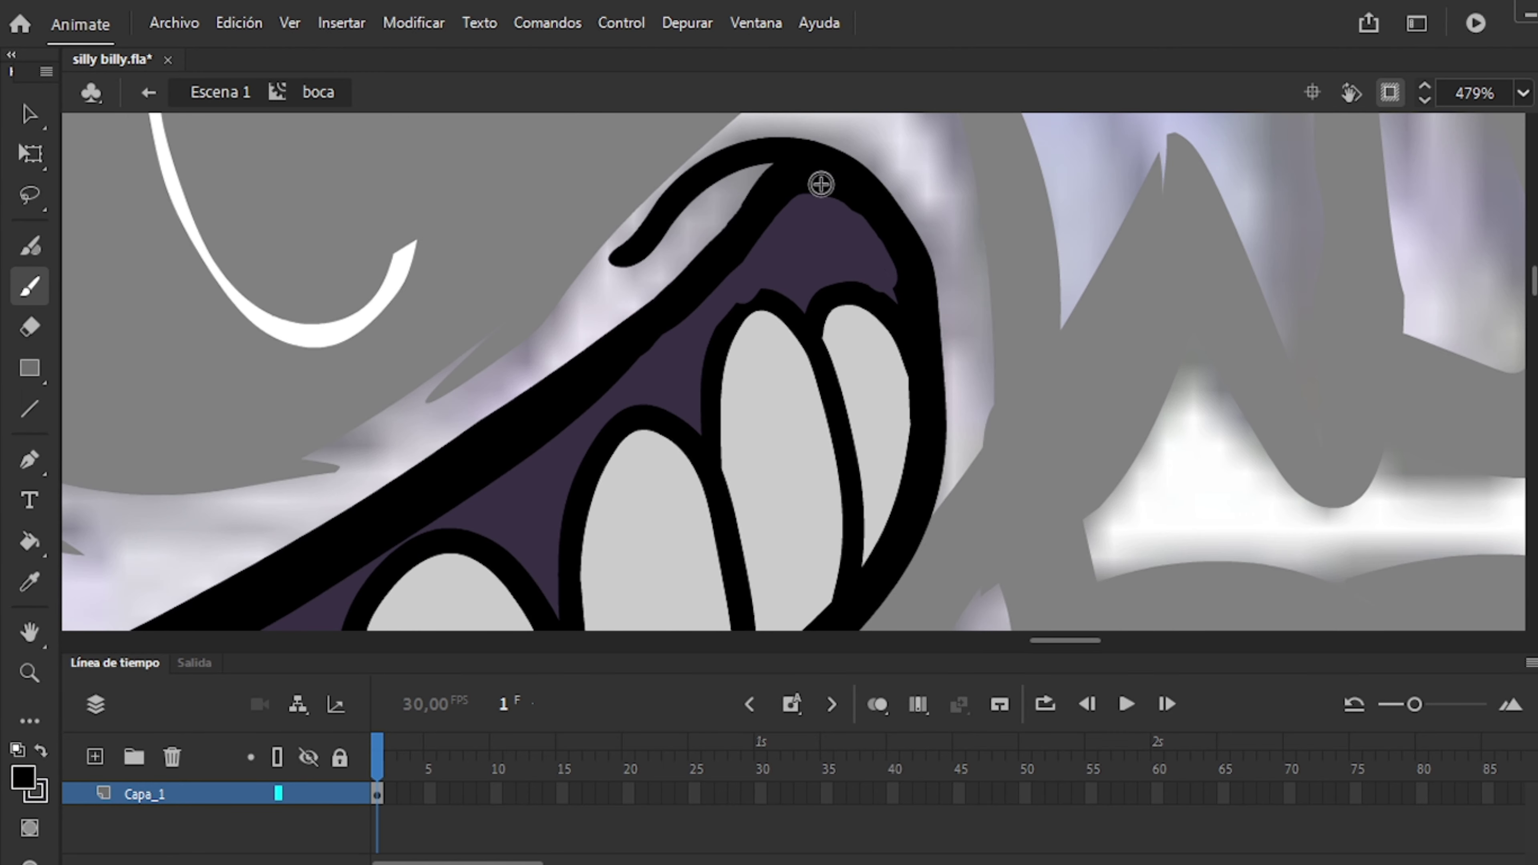
Thin and smooth the black outlines of the teeth with light grey brush strokes.
scroll(787, 284, right, 3)
scroll(868, 241, up, 2)
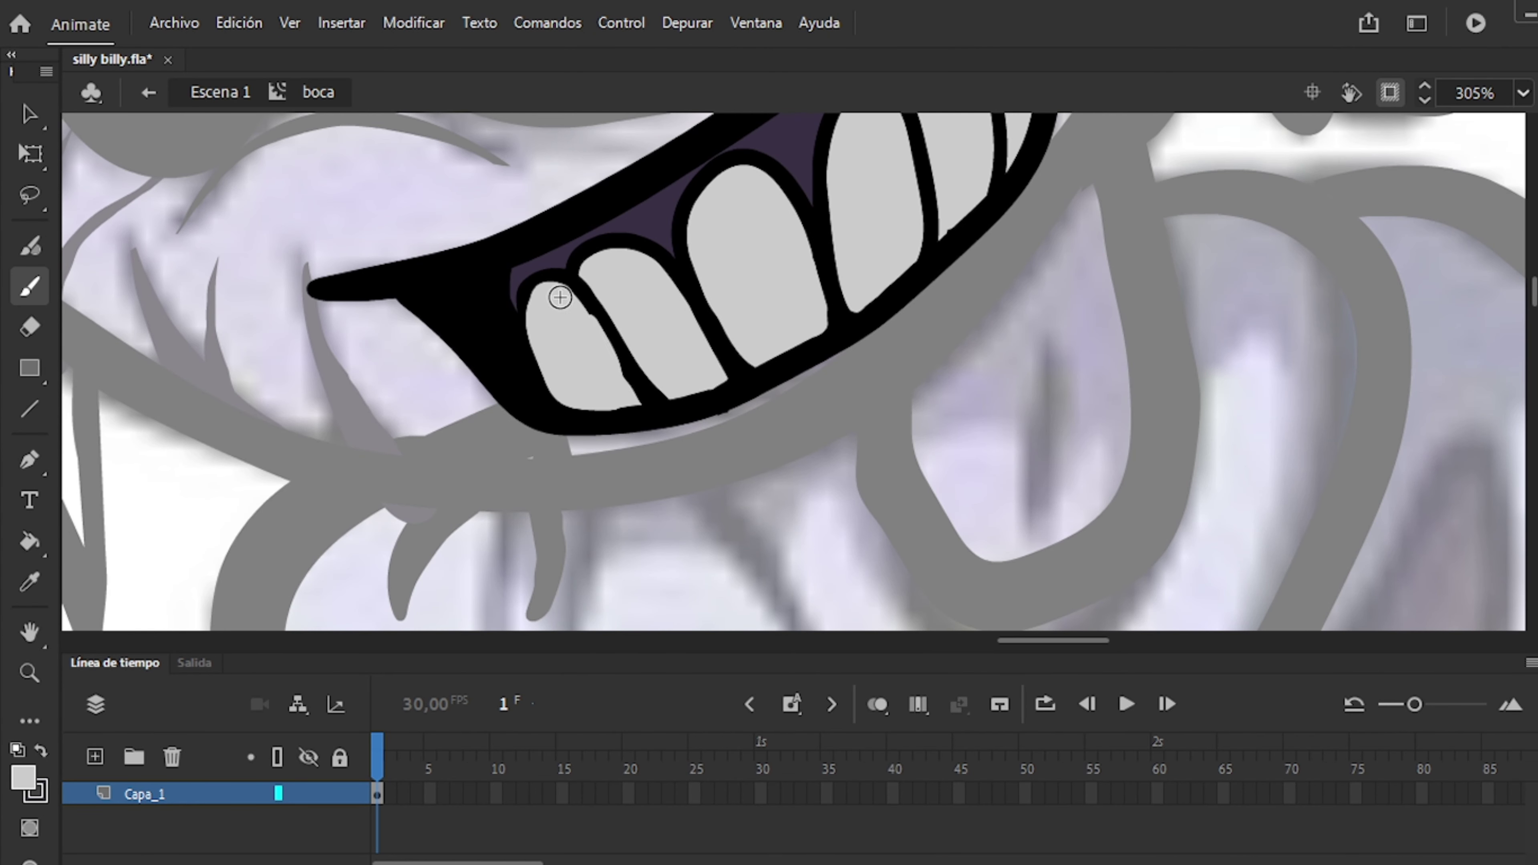
scroll(720, 339, up, 2)
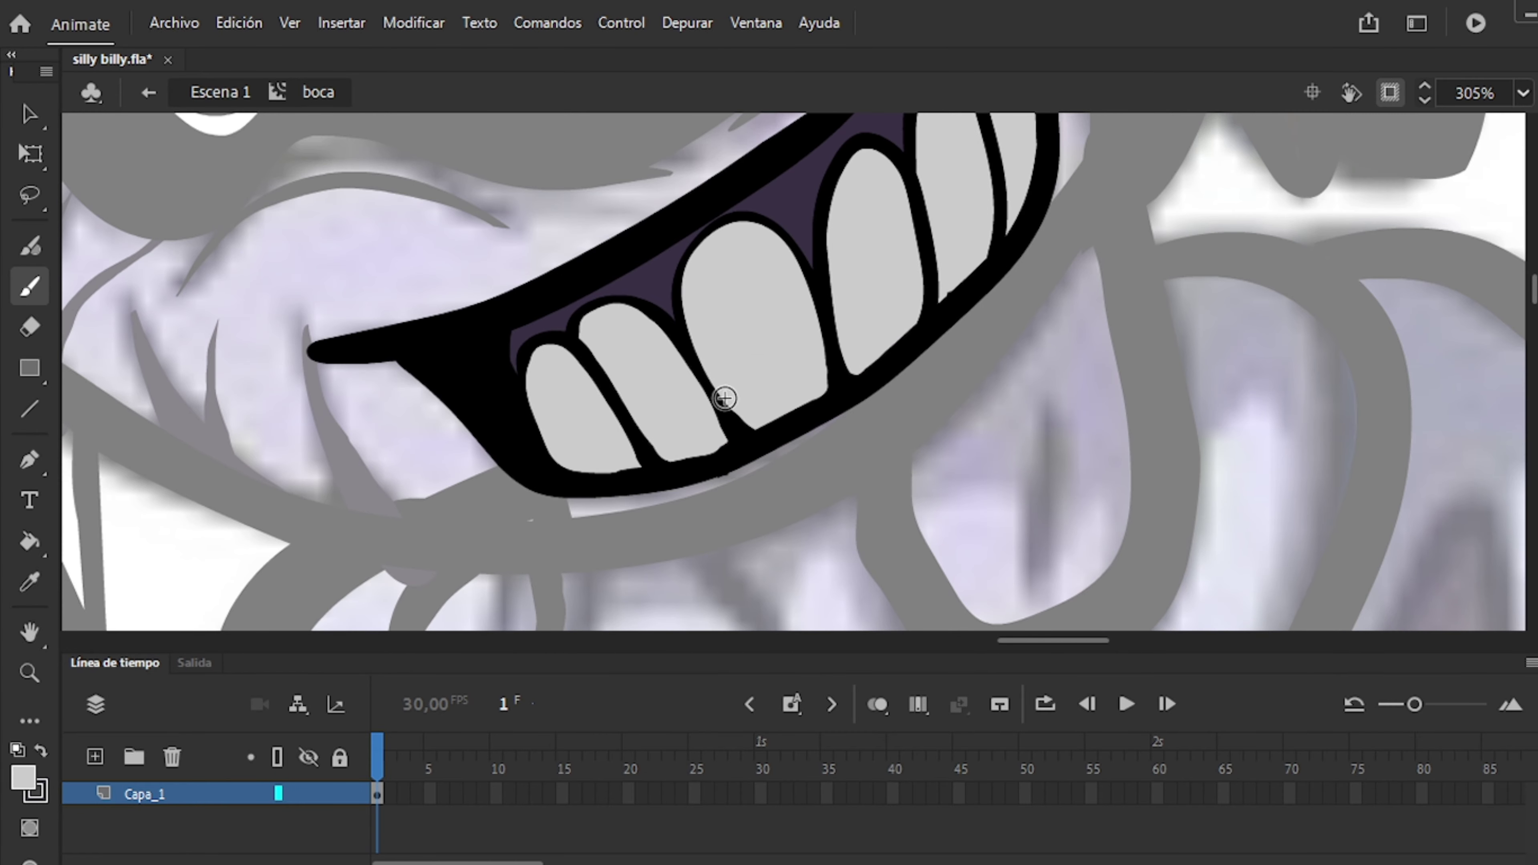
scroll(724, 398, up, 5)
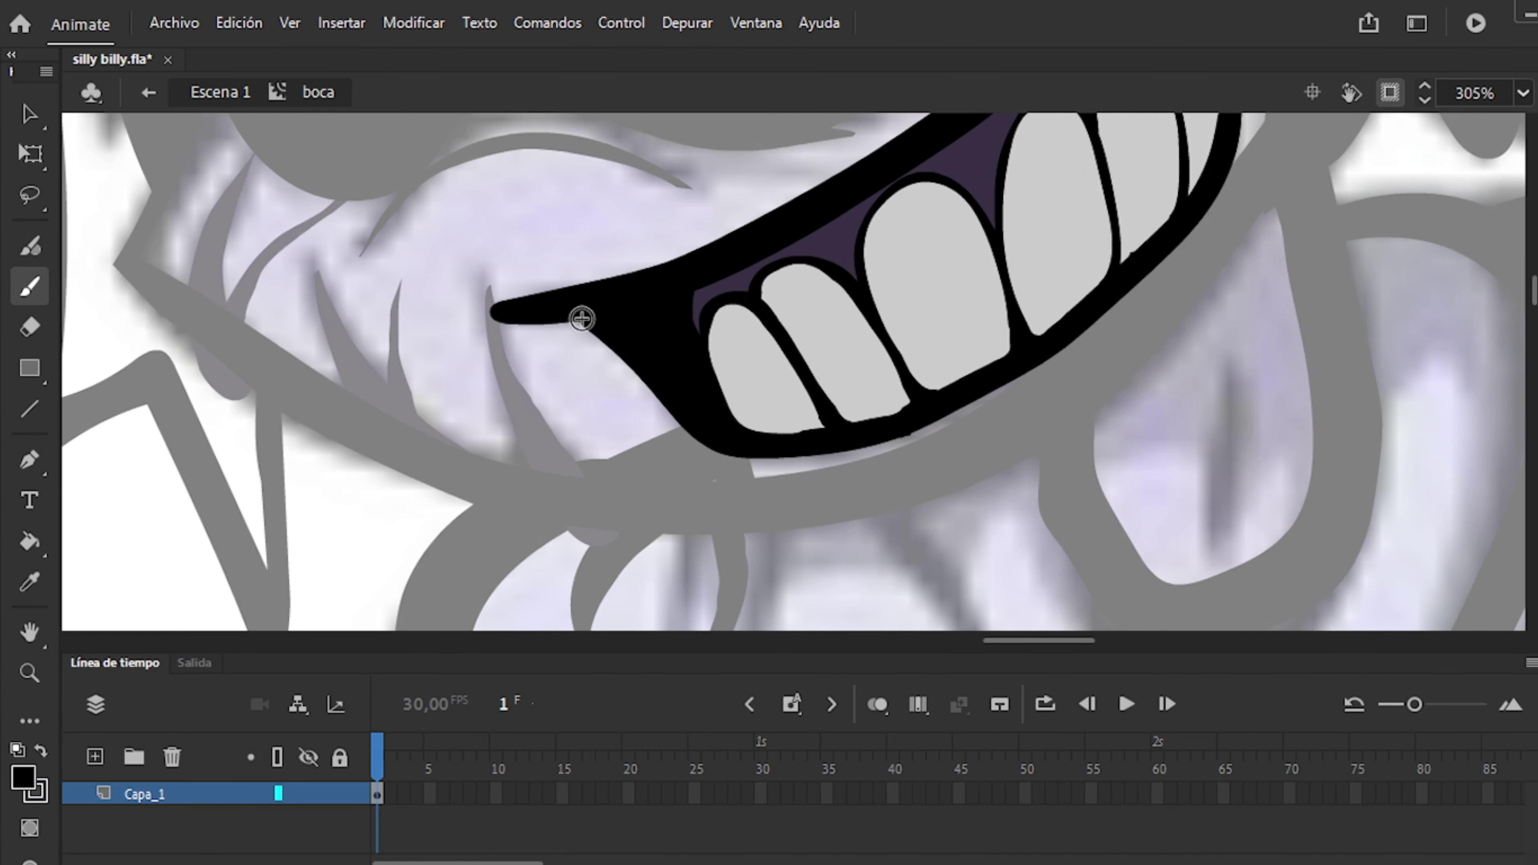
Trim the upper edge of the mouth's black outline with the eraser, from the teeth out to the pointed corner.
scroll(583, 319, down, 5)
scroll(1071, 295, up, 4)
scroll(323, 511, down, 3)
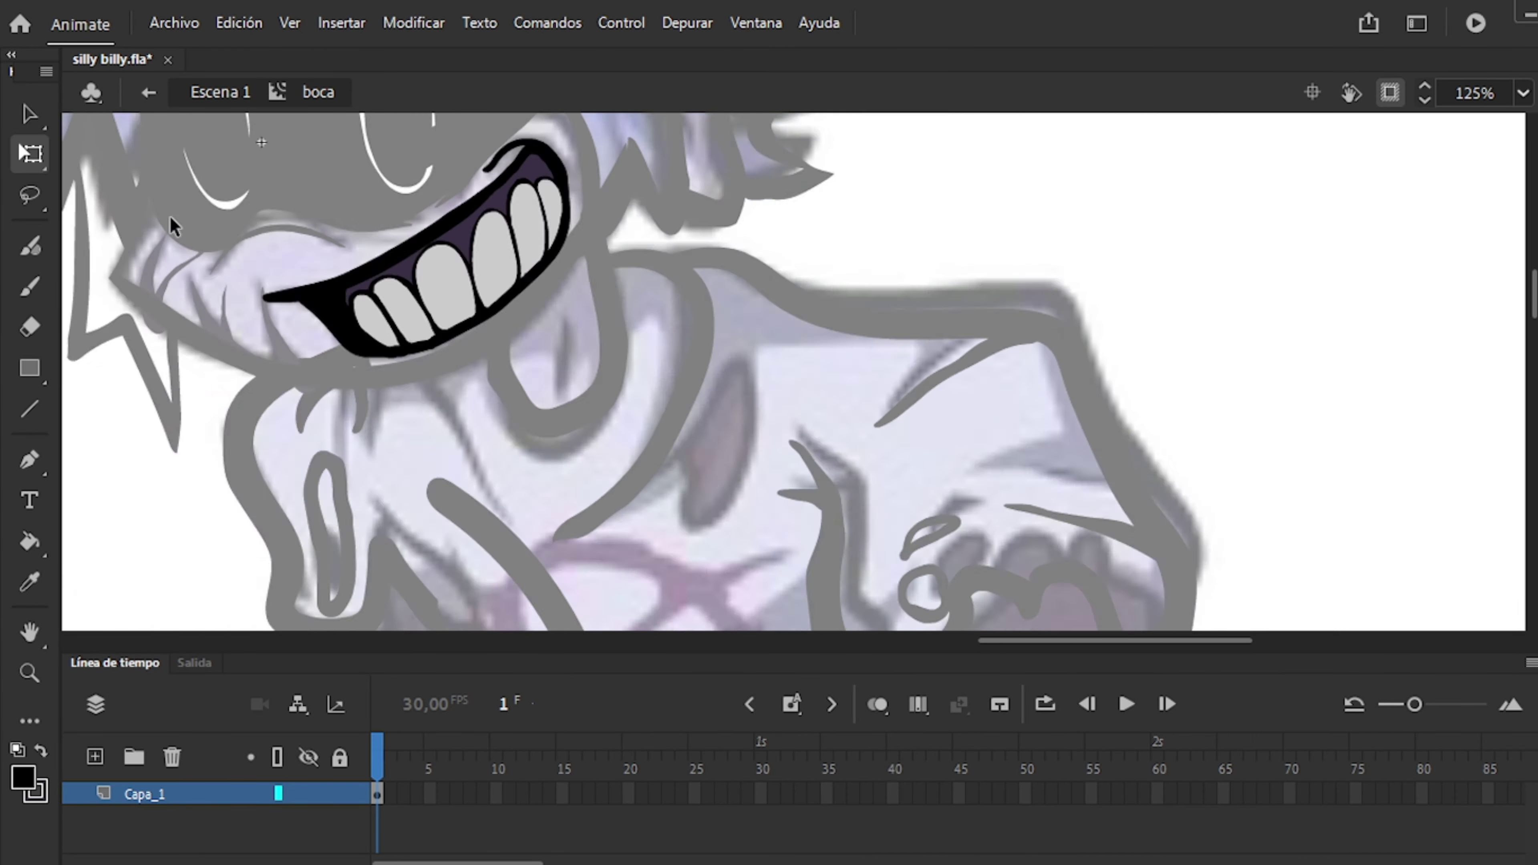
scroll(302, 268, up, 5)
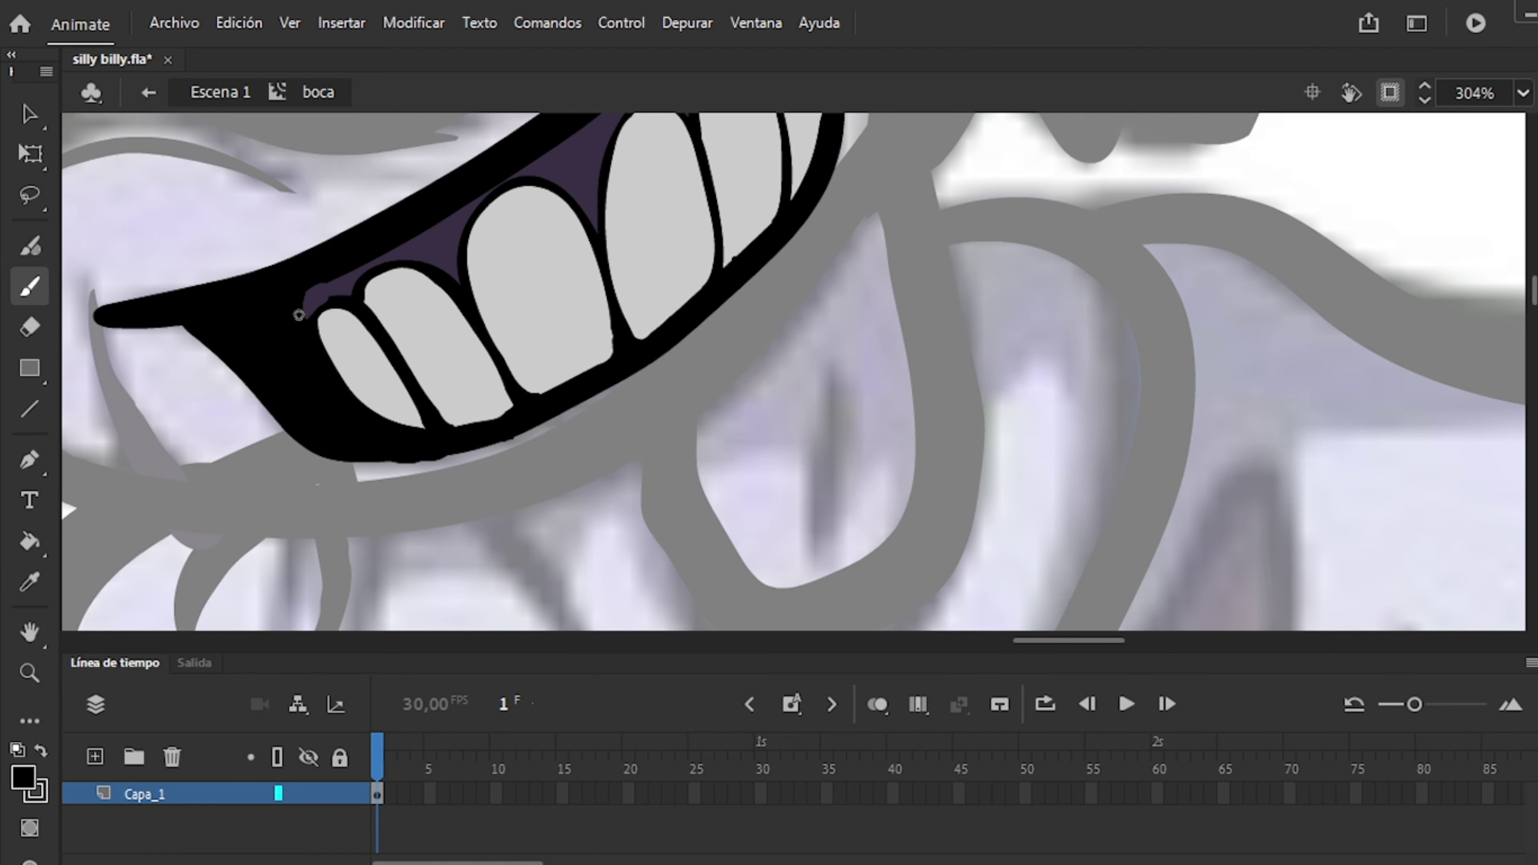
scroll(299, 315, down, 1)
drag(633, 219, 168, 374)
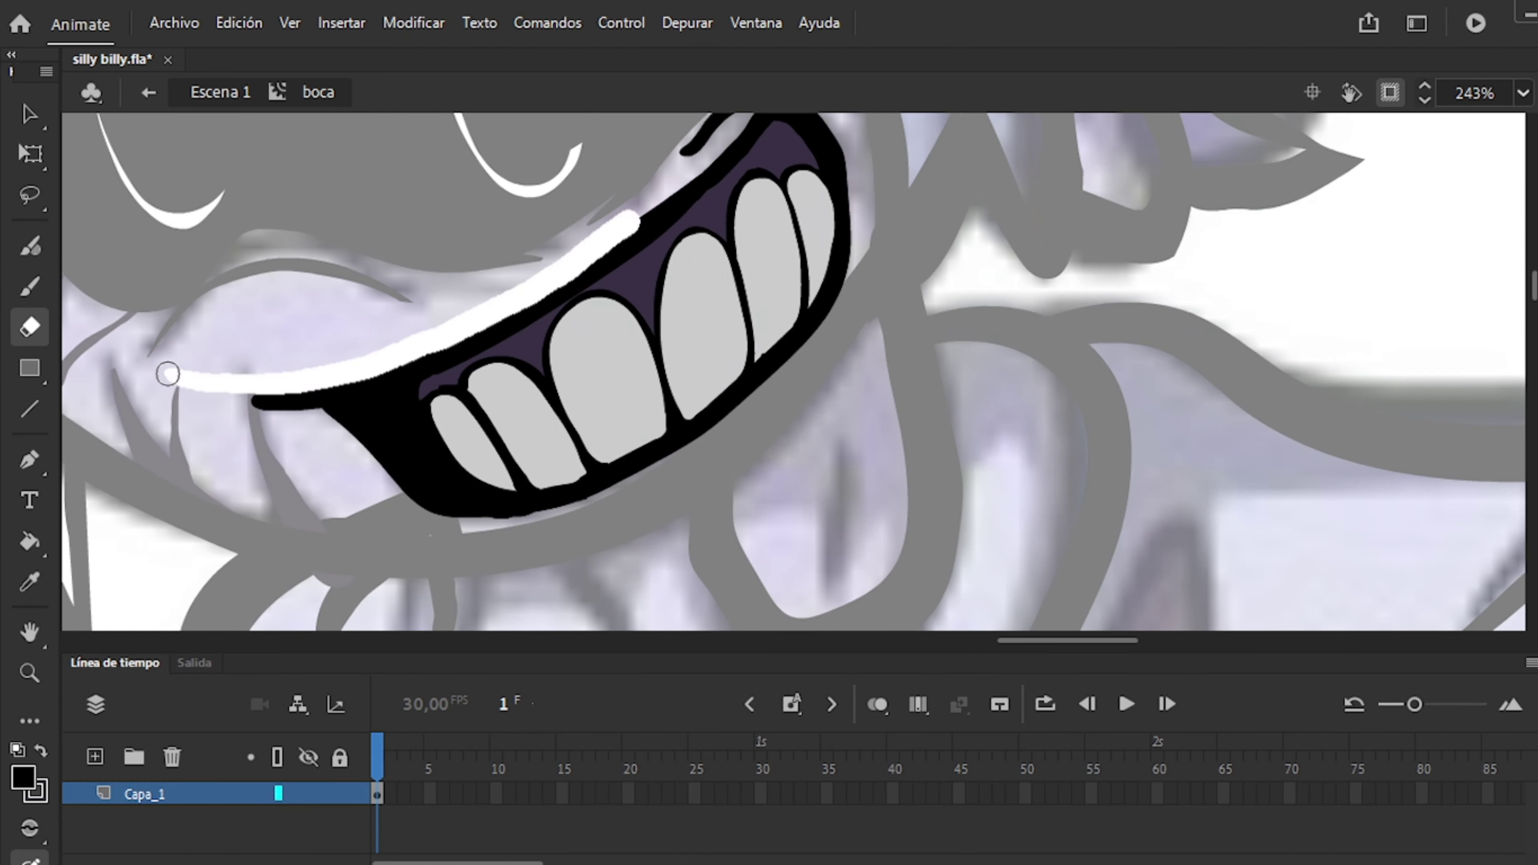
drag(718, 375, 649, 418)
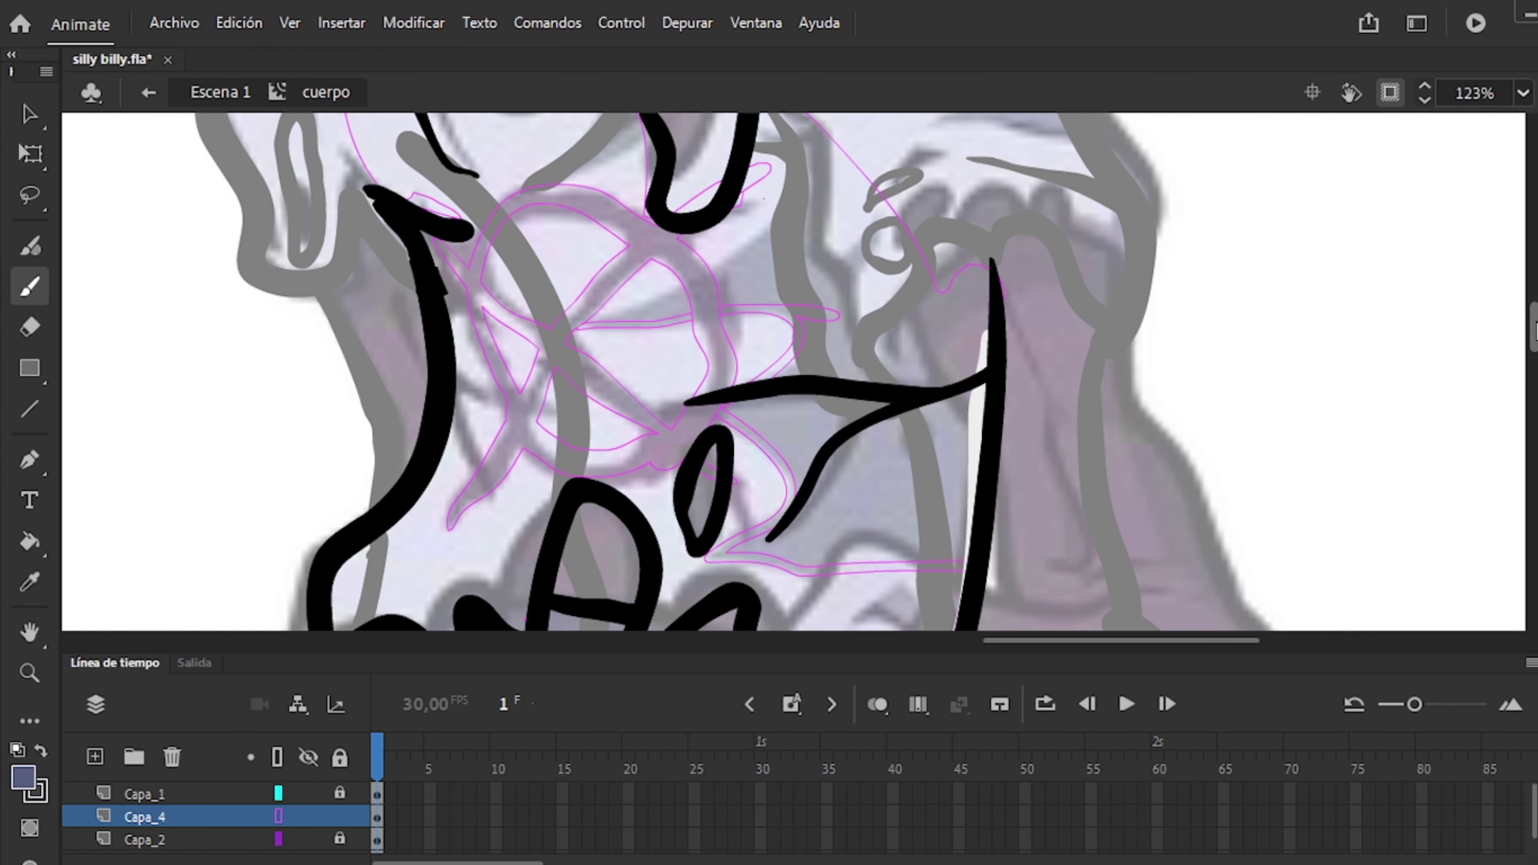
In the right arm symbol, select the lower ends of the forearm outlines above the hand with the lasso.
scroll(736, 371, up, 3)
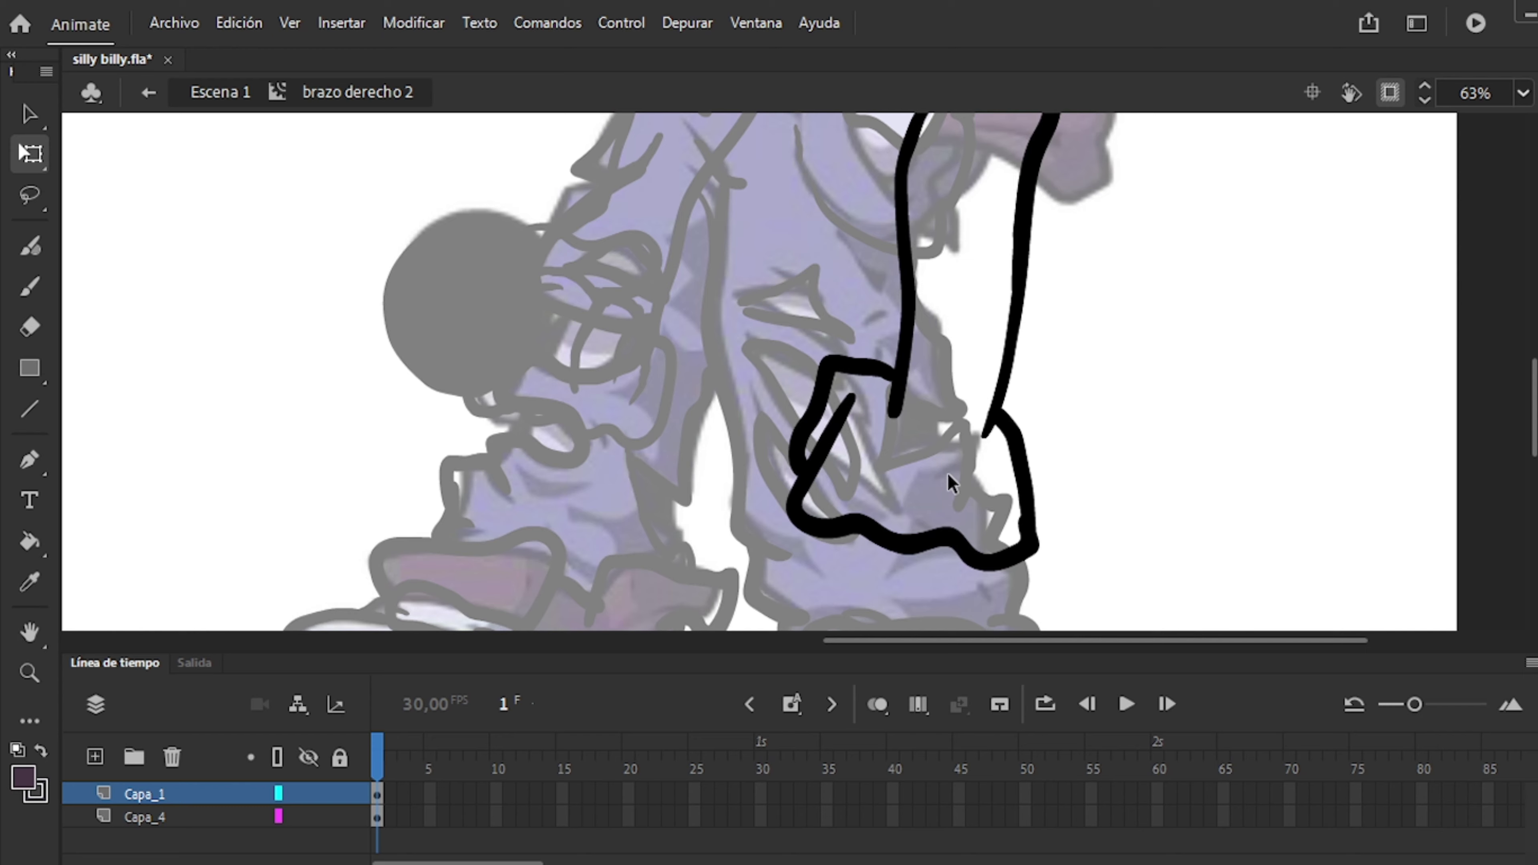
click(947, 475)
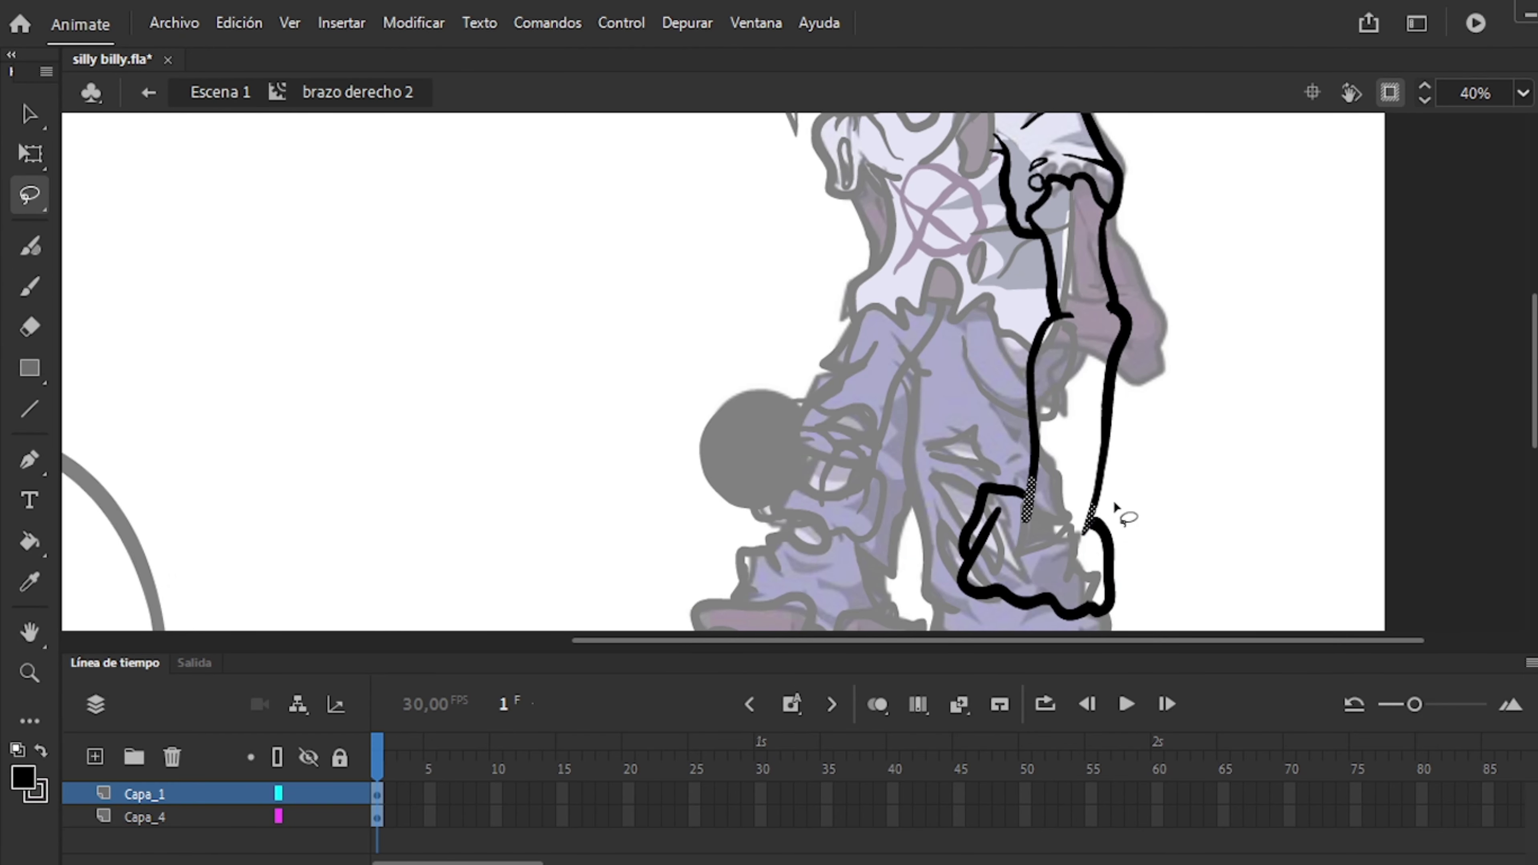
click(1115, 515)
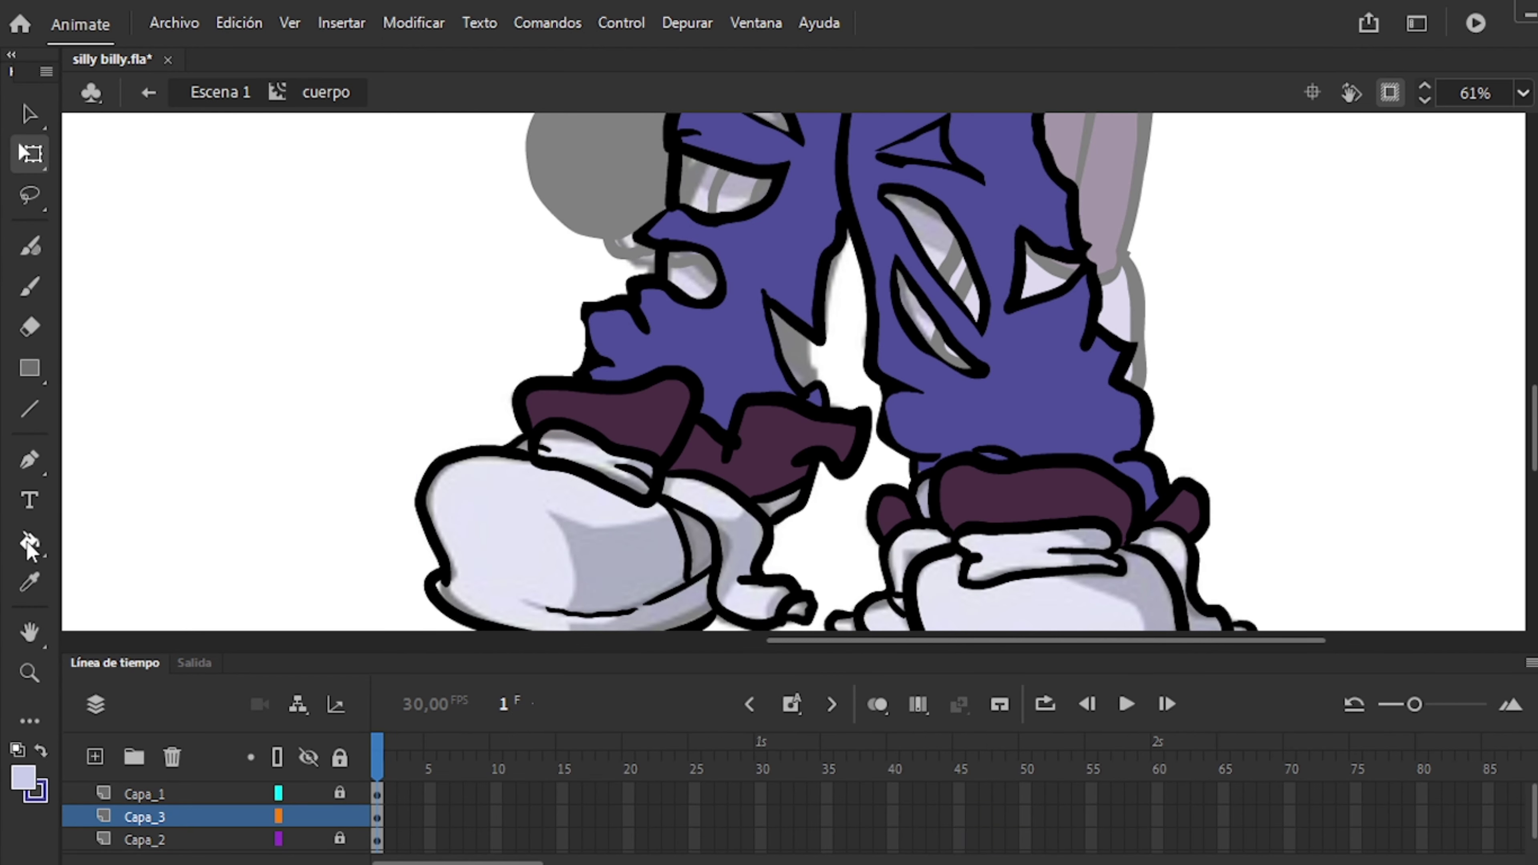
Fill both shoes of the body symbol with light lavender on layer Capa_3.
click(536, 468)
scroll(848, 424, down, 3)
click(1207, 475)
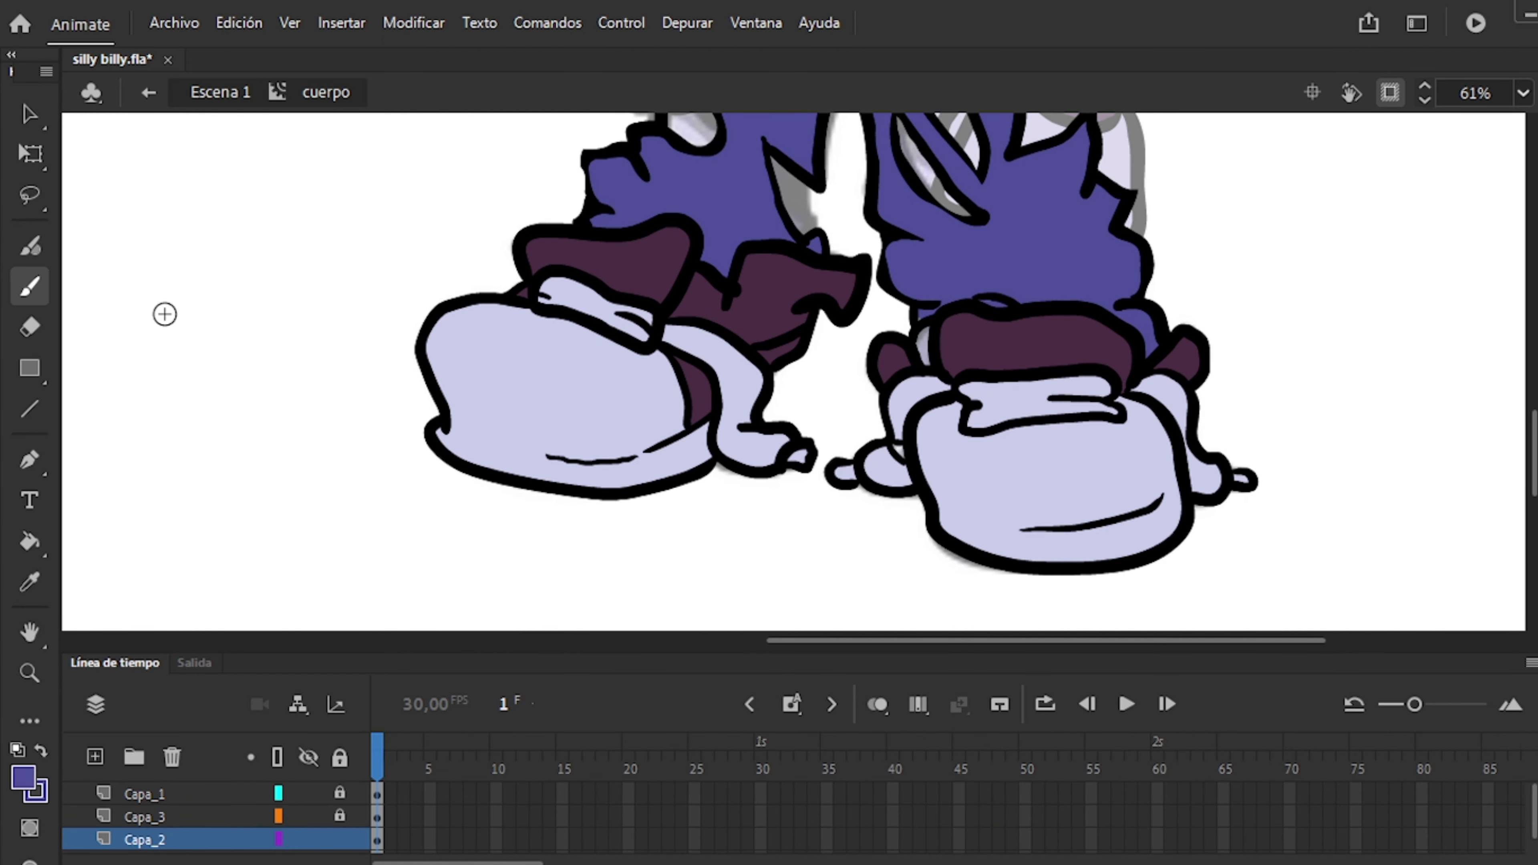
scroll(841, 309, up, 2)
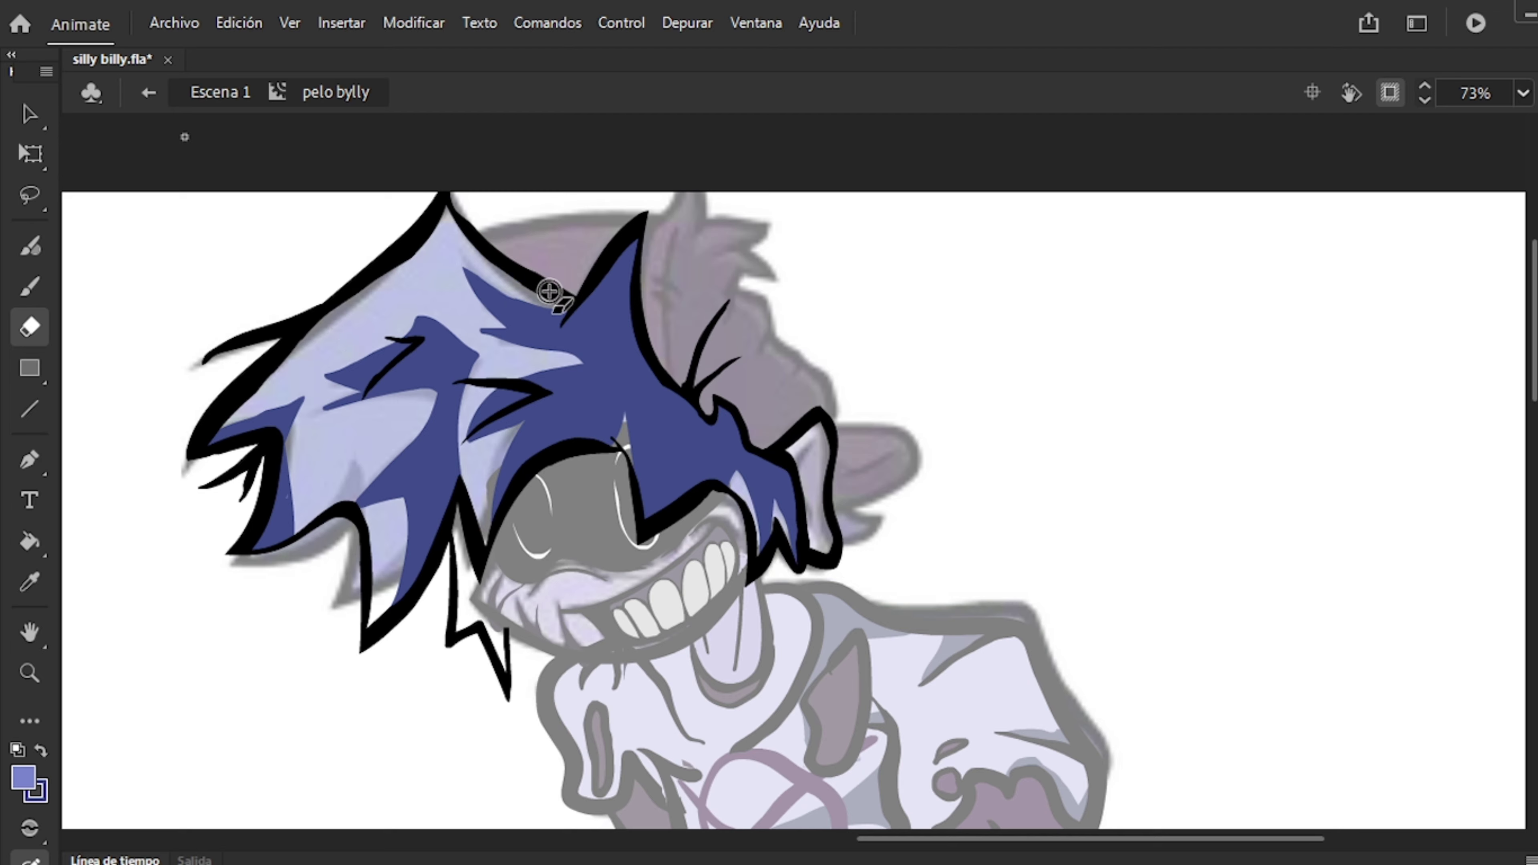
Fill the hair patch beneath the crown's outline with periwinkle blue using the Paint Bucket.
key(k)
click(532, 306)
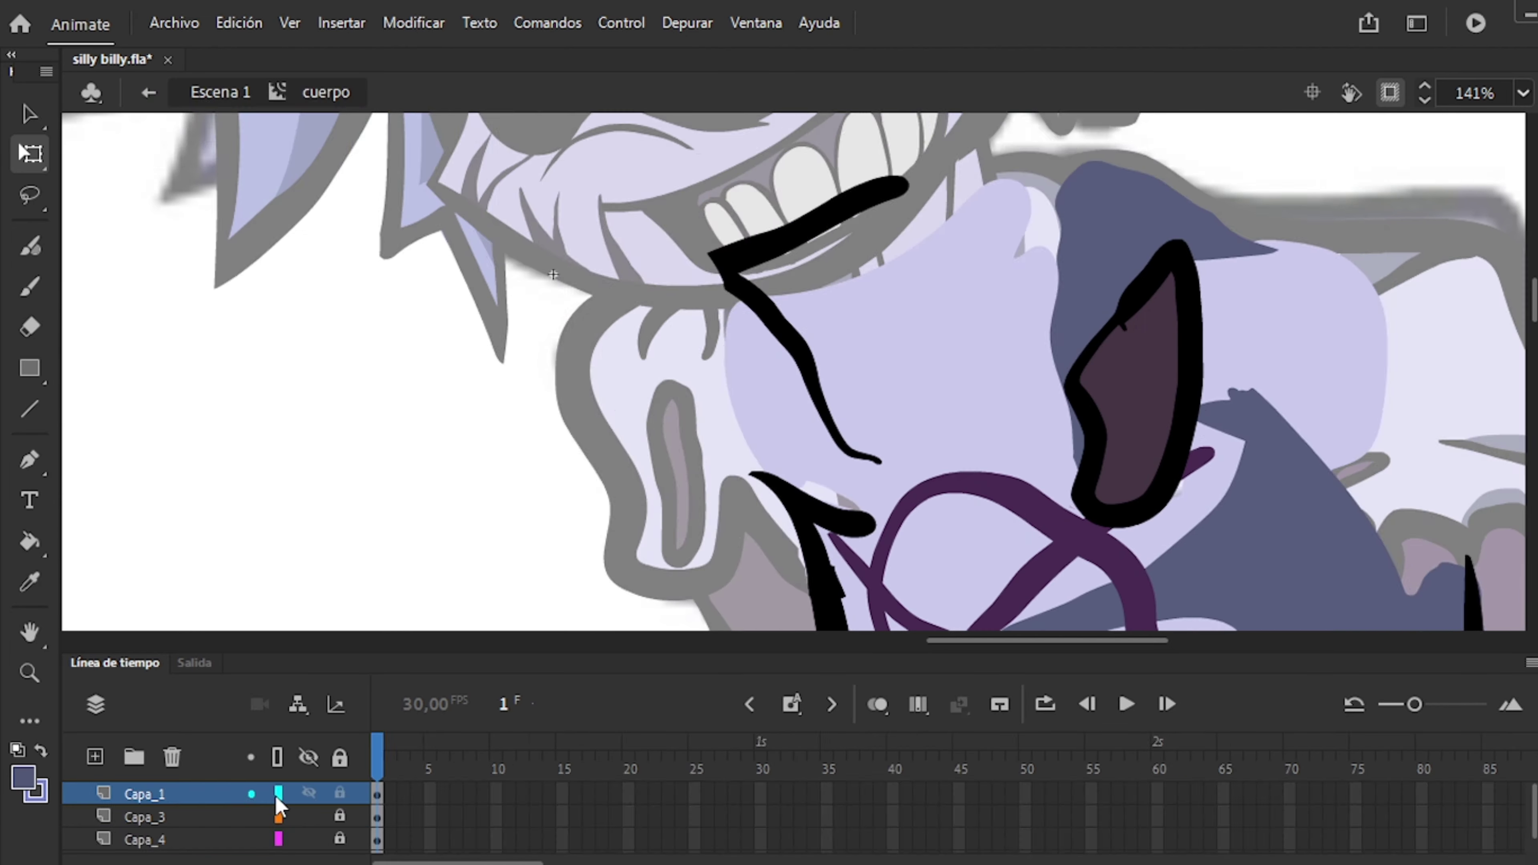
Lock the body's Capa_1 layer, and in the scene show cuerpo as outlines and brazo_derecho in full colour.
click(340, 793)
key(q)
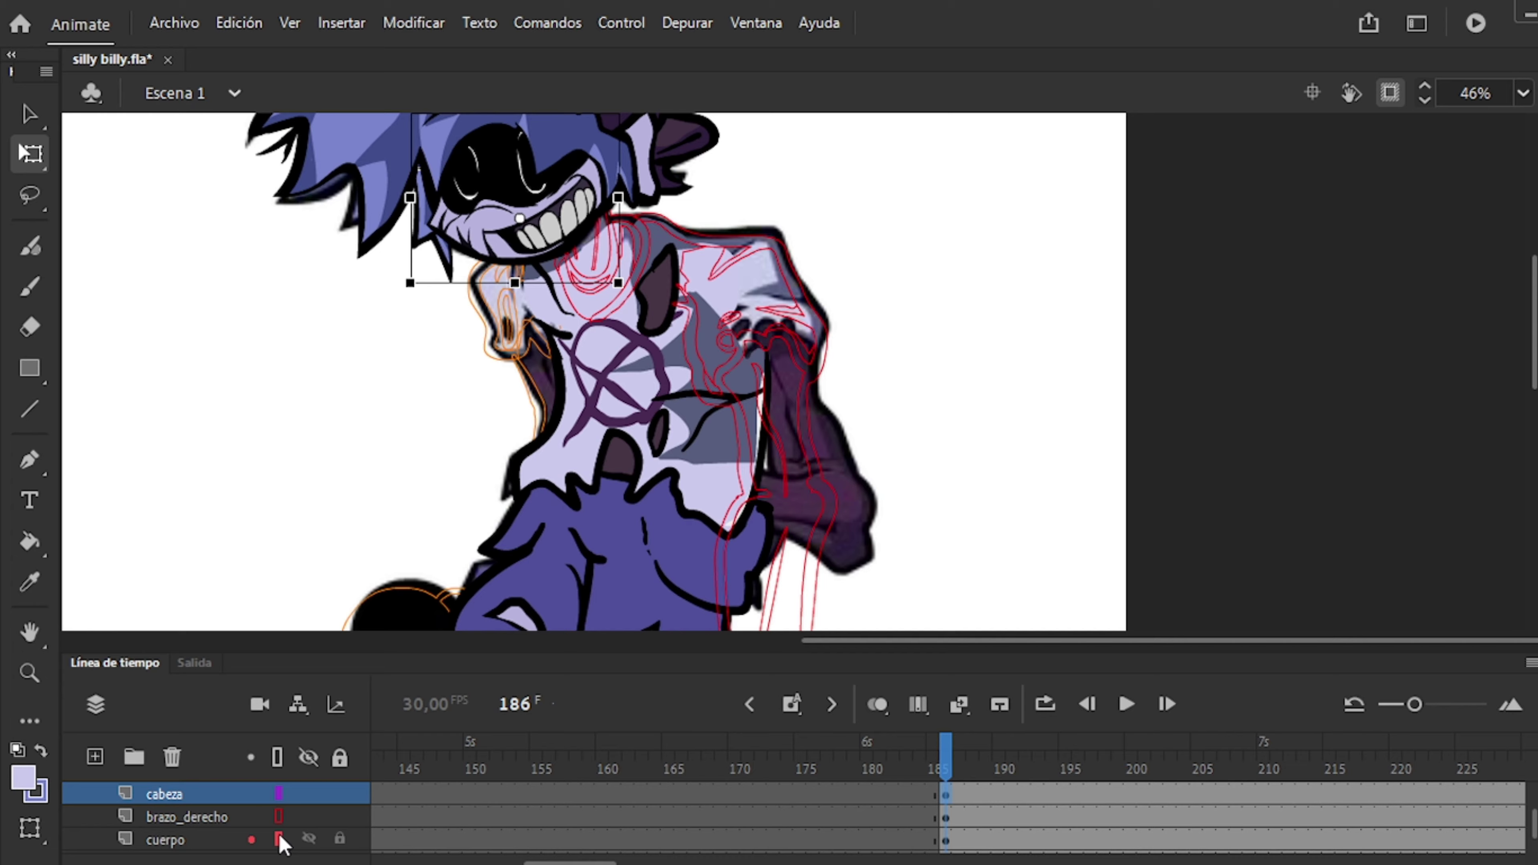
click(279, 839)
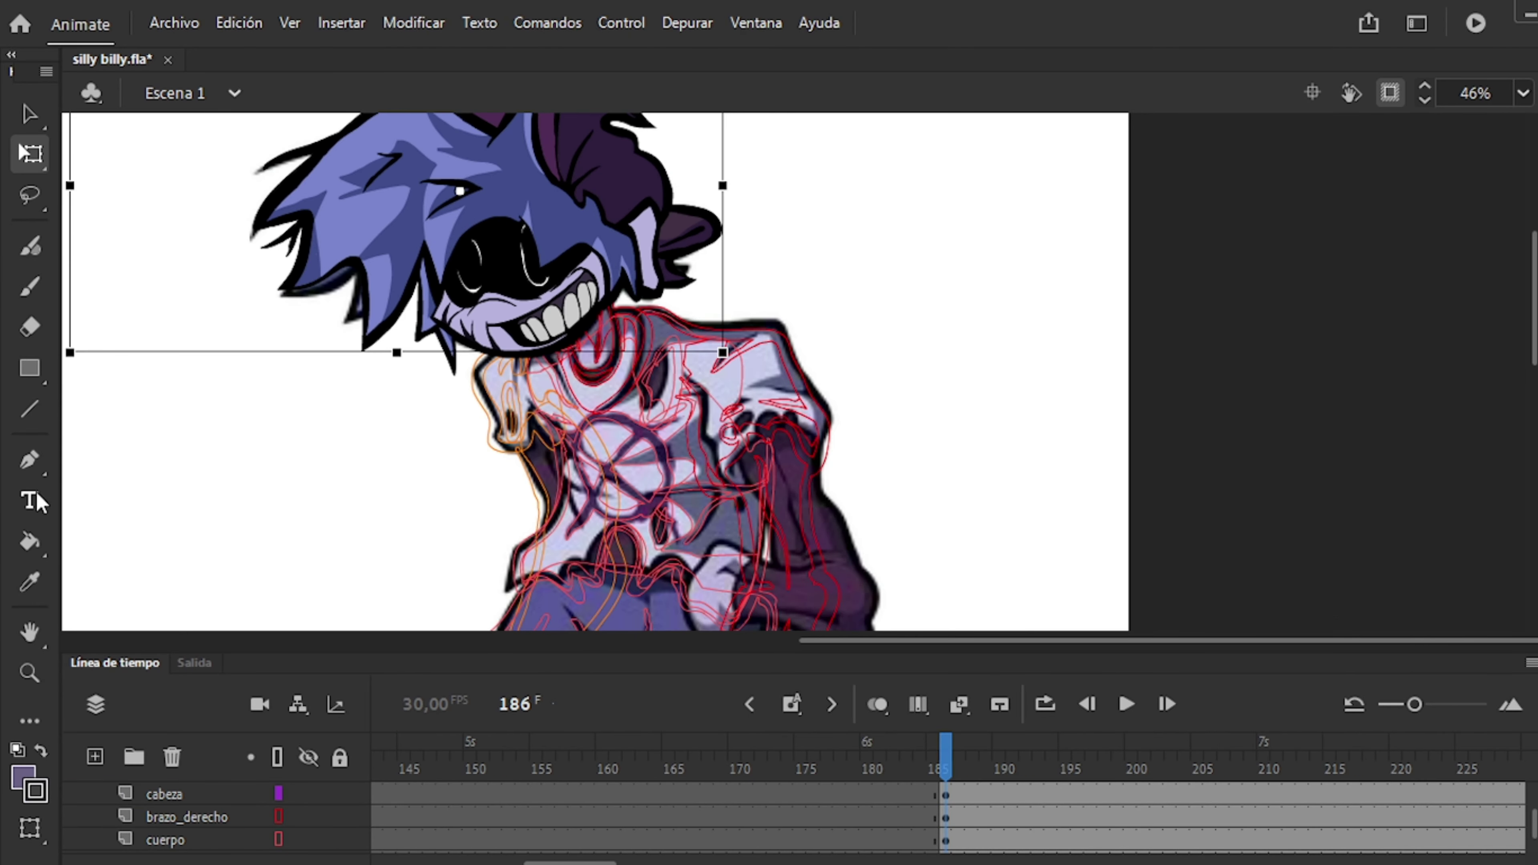
click(279, 817)
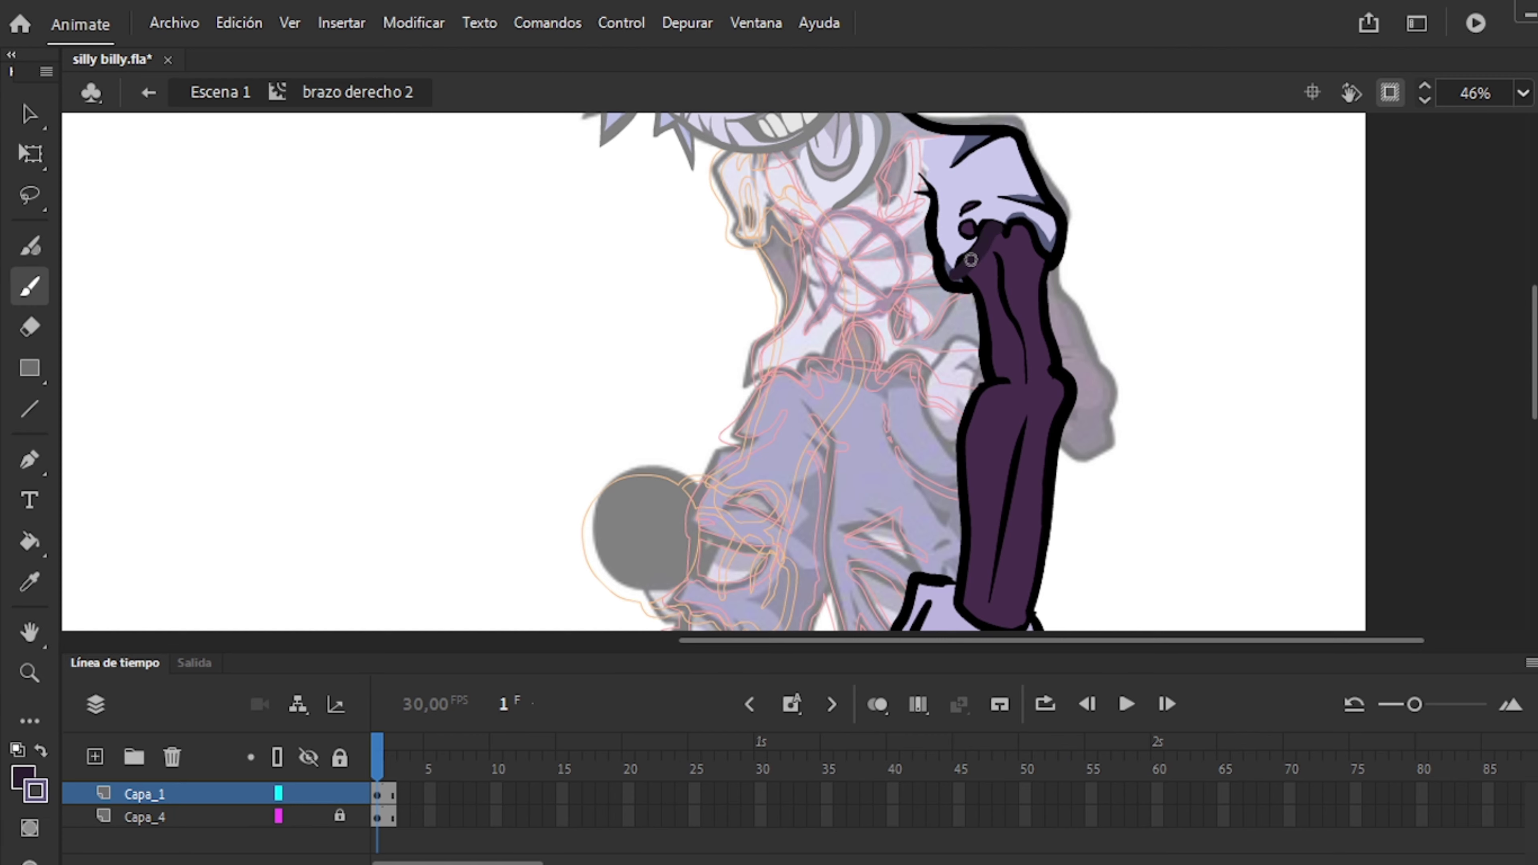
scroll(1058, 296, down, 3)
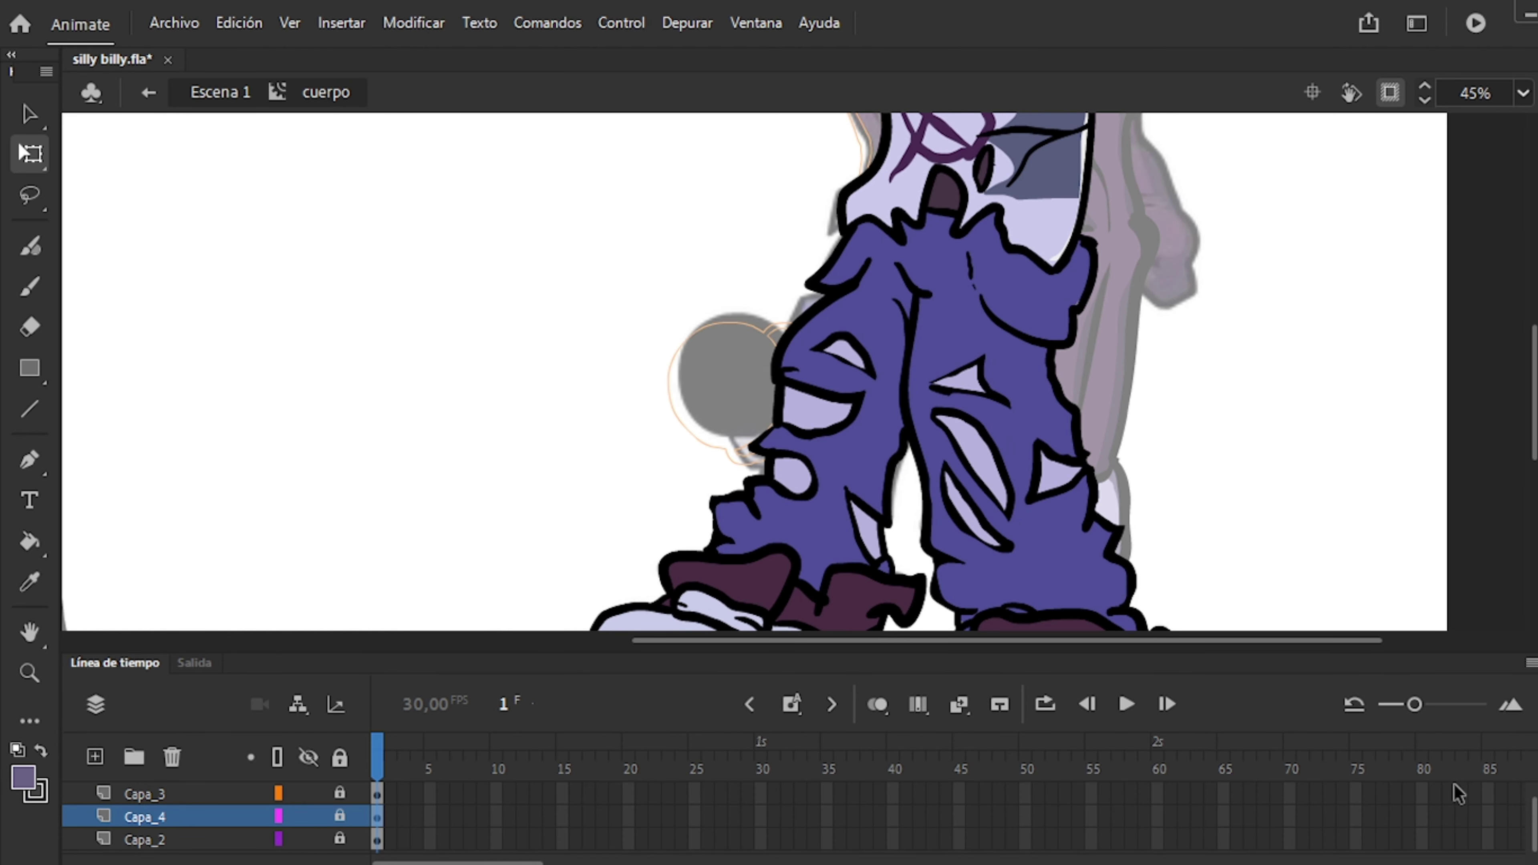
Shade the skin inside the trouser tears grey-purple, switching Capa_2 to outlines to match the reference underneath.
click(281, 839)
key(b)
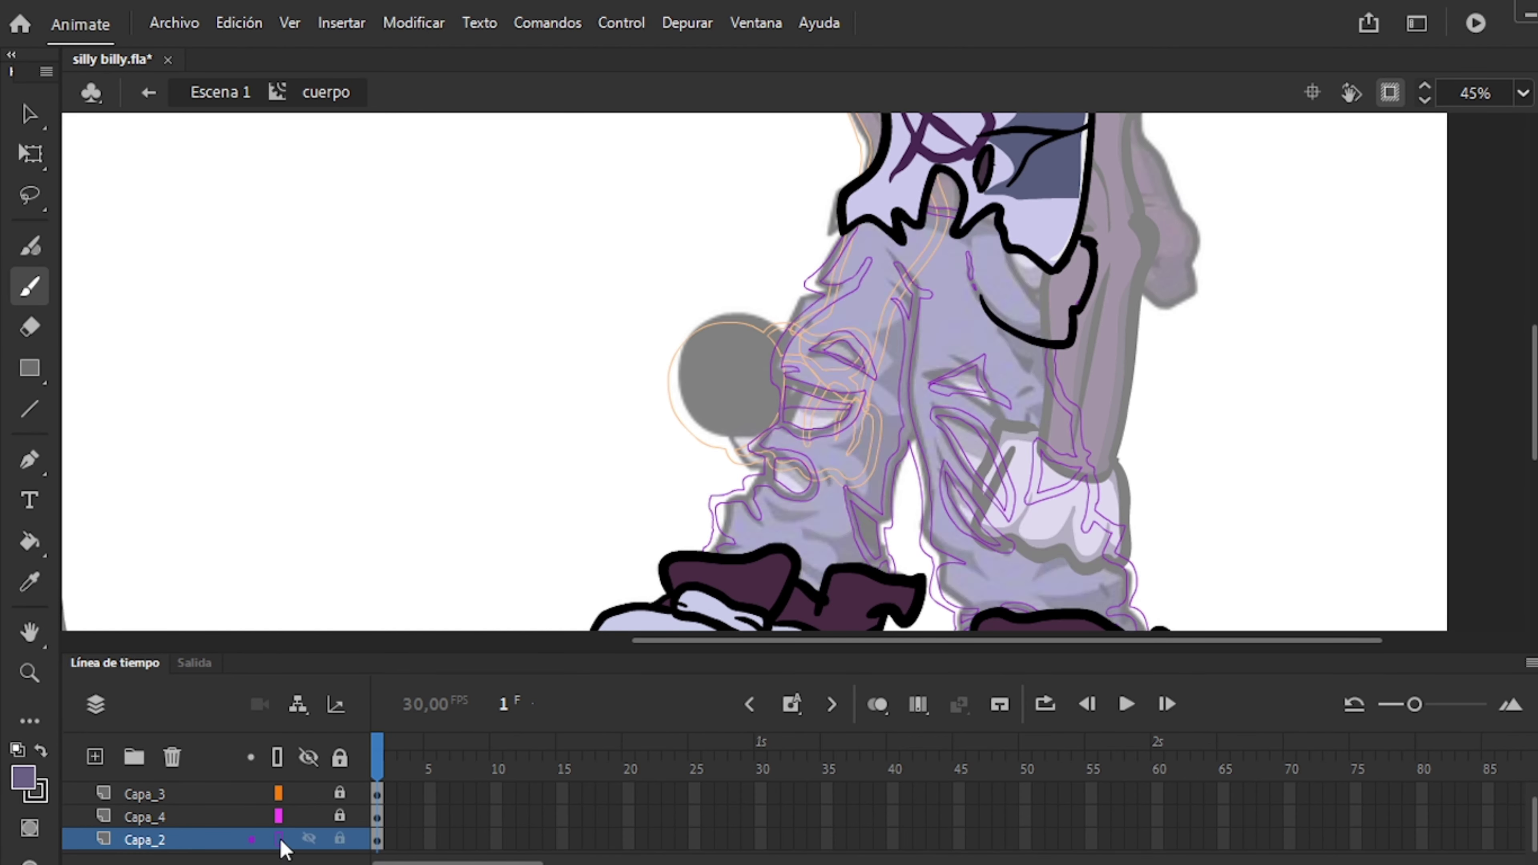
scroll(1070, 466, down, 2)
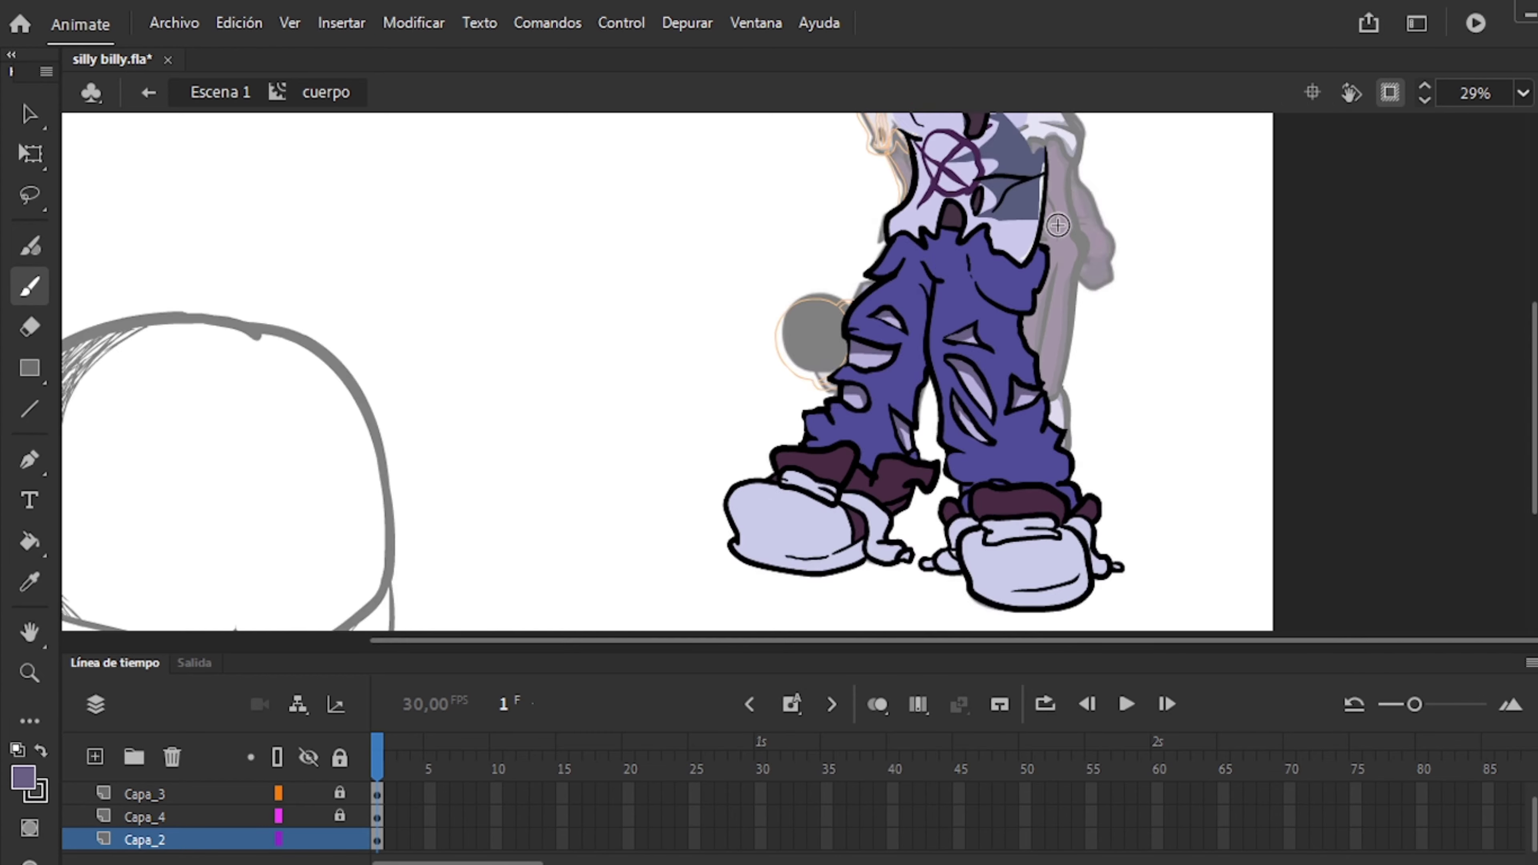
scroll(1070, 467, up, 3)
click(282, 793)
scroll(665, 514, down, 2)
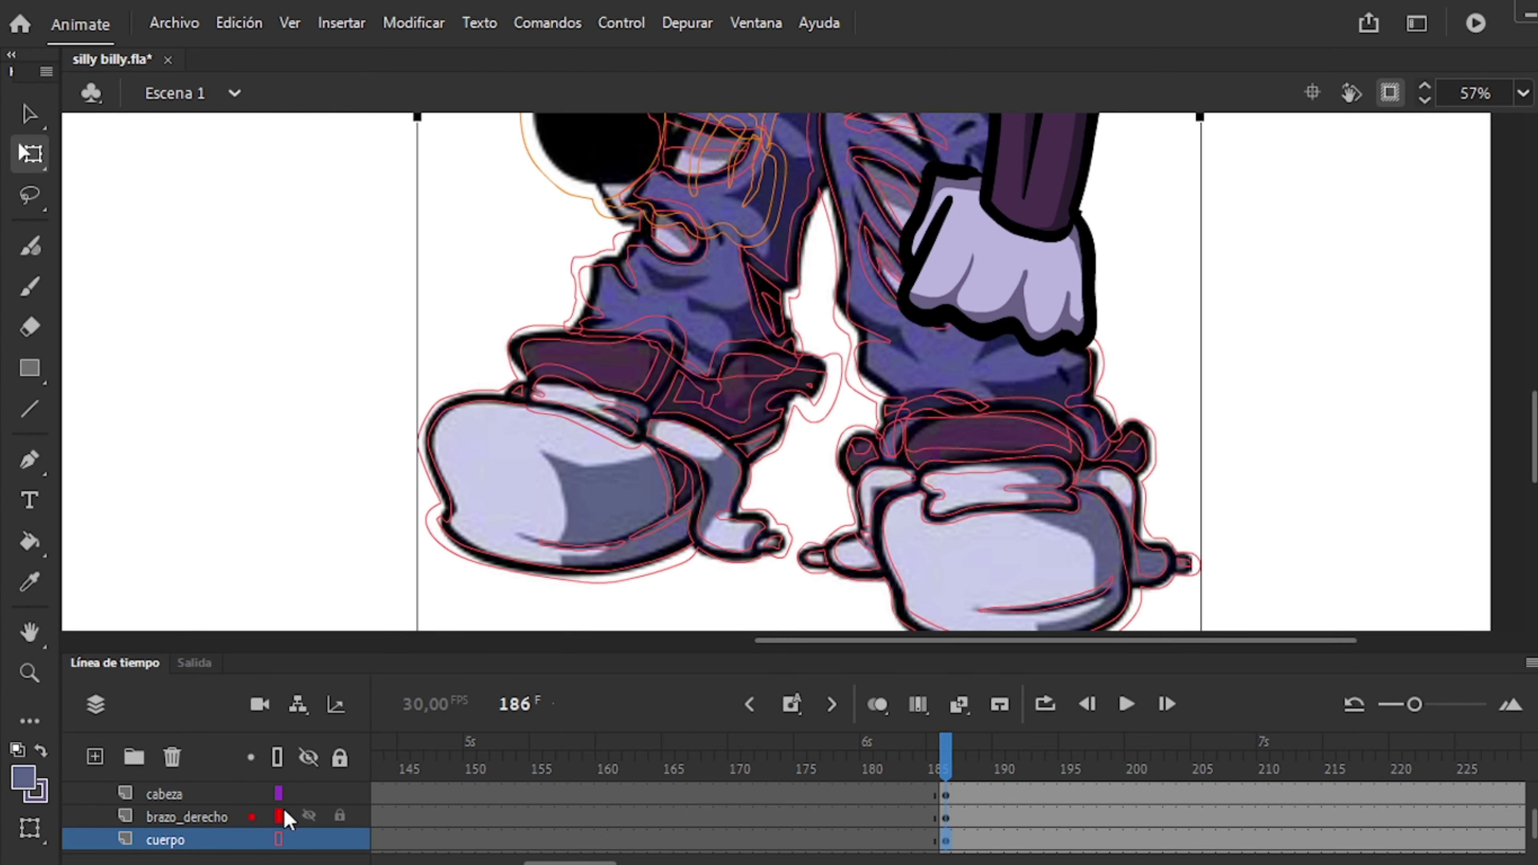
Outline and fill slate-blue shadows on both shoes and their straps, following the reference shading.
drag(541, 453, 561, 461)
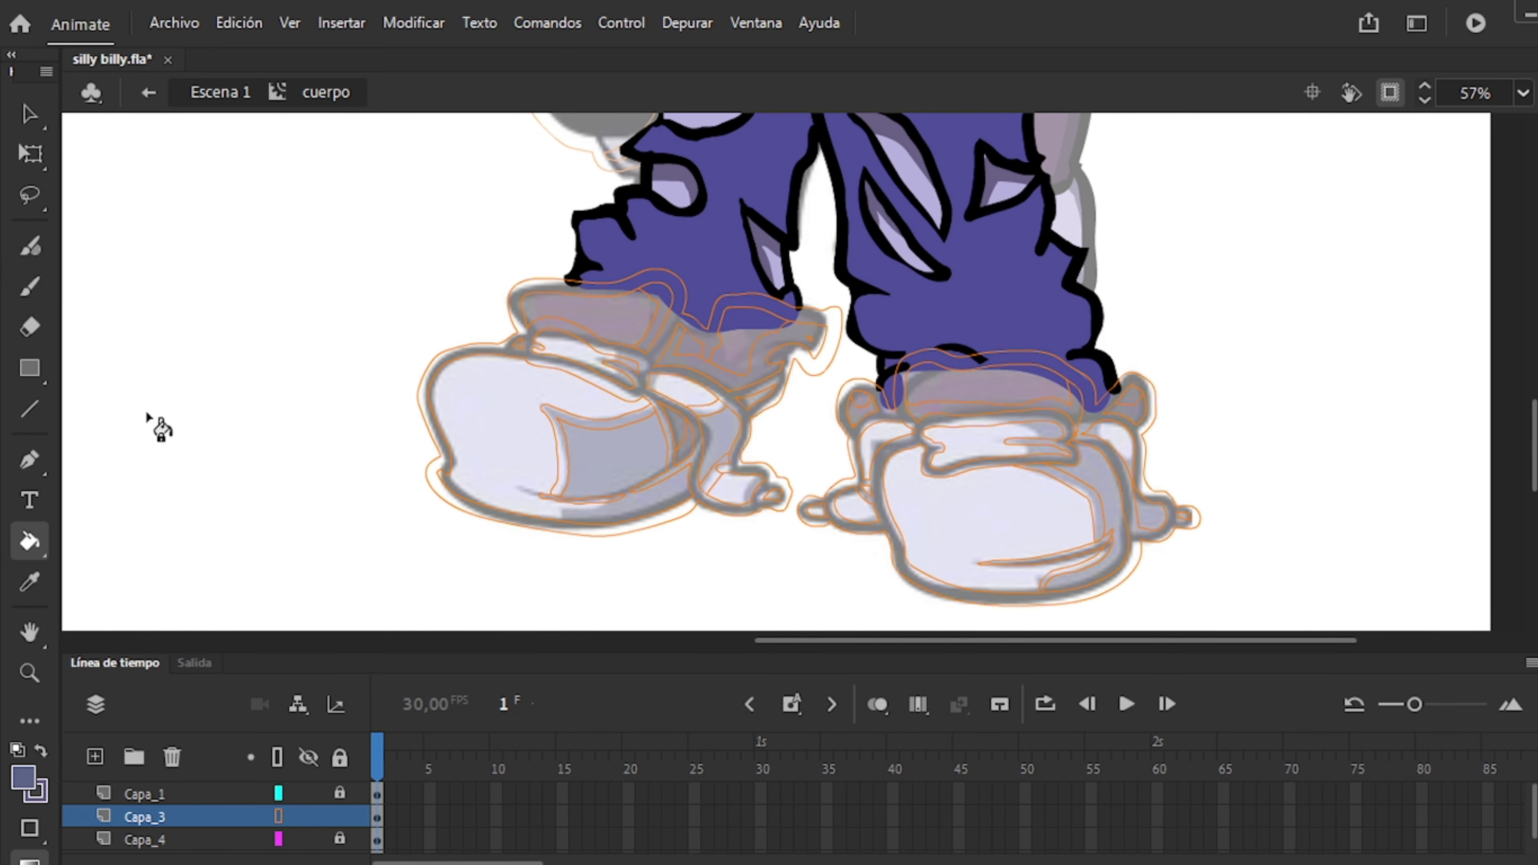
key(k)
key(ctrl+z)
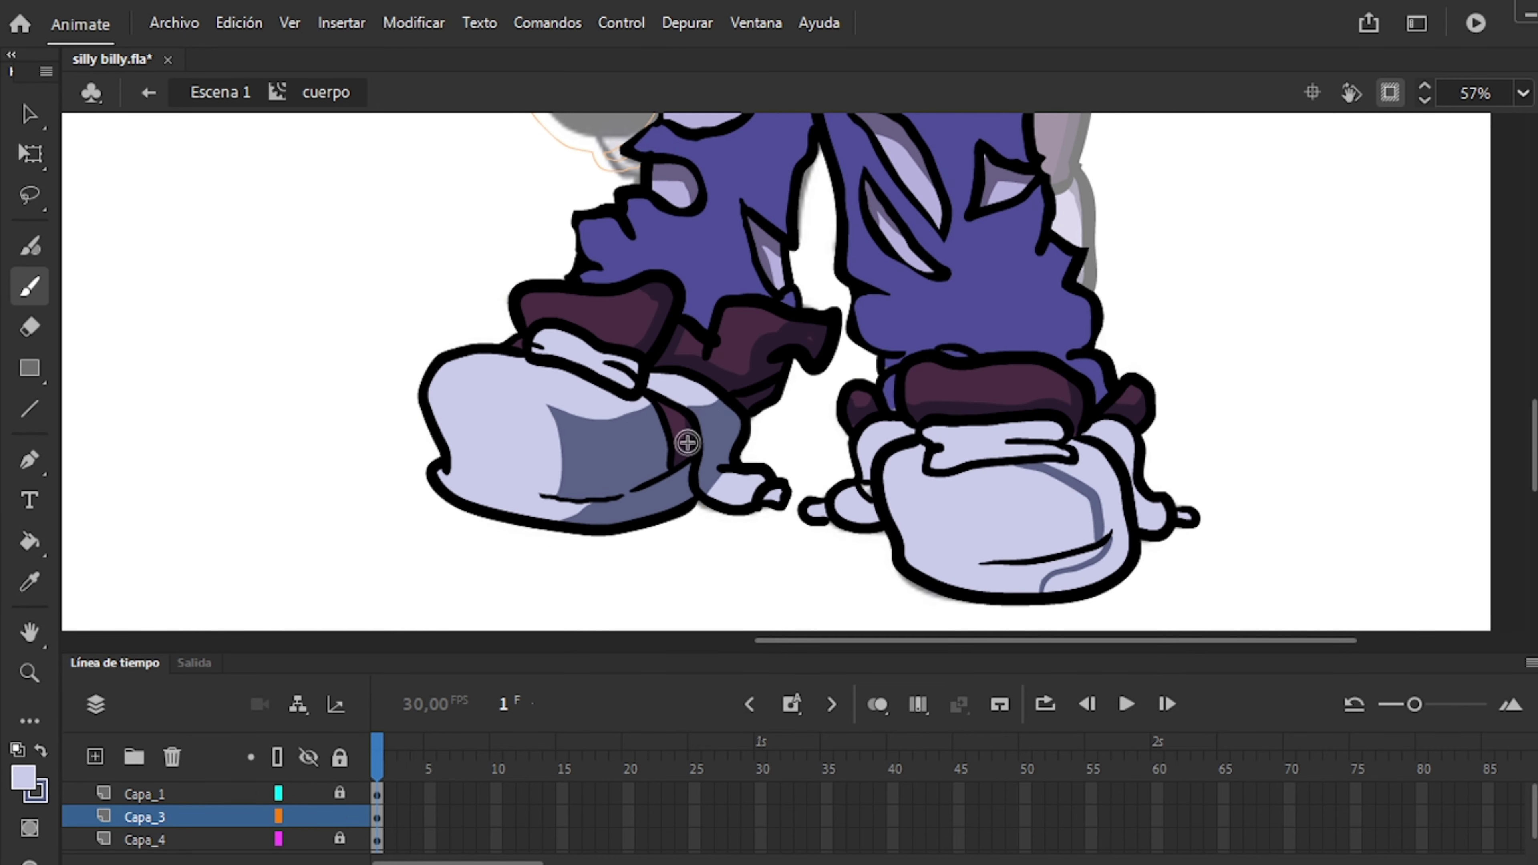
key(b)
drag(981, 421, 1020, 428)
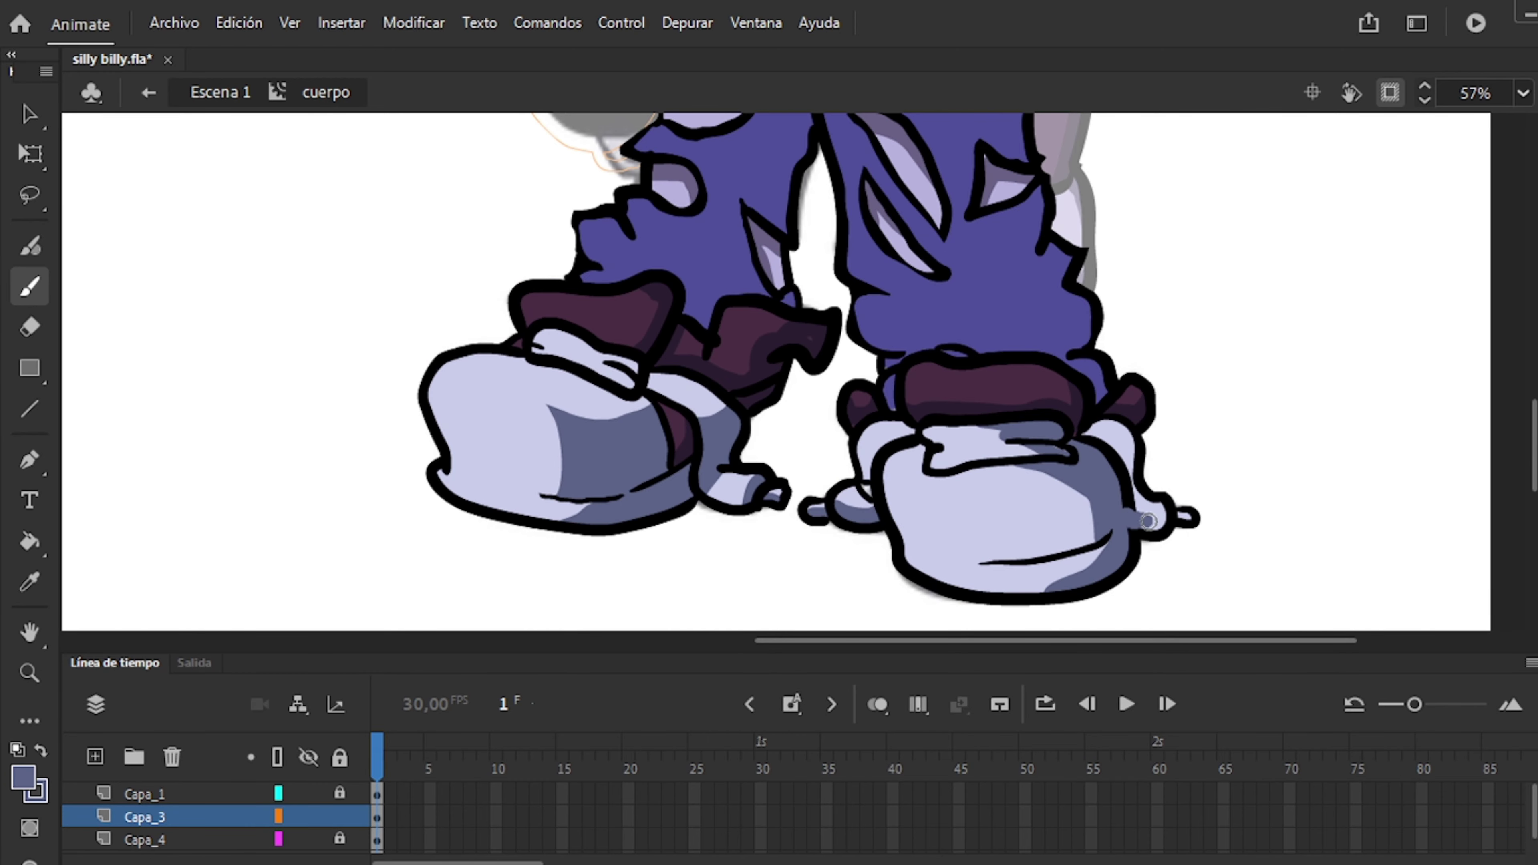
Brush dark navy fold shadows onto both trouser legs on Capa_2, following the reference.
scroll(1044, 585, up, 2)
alt+click(1015, 401)
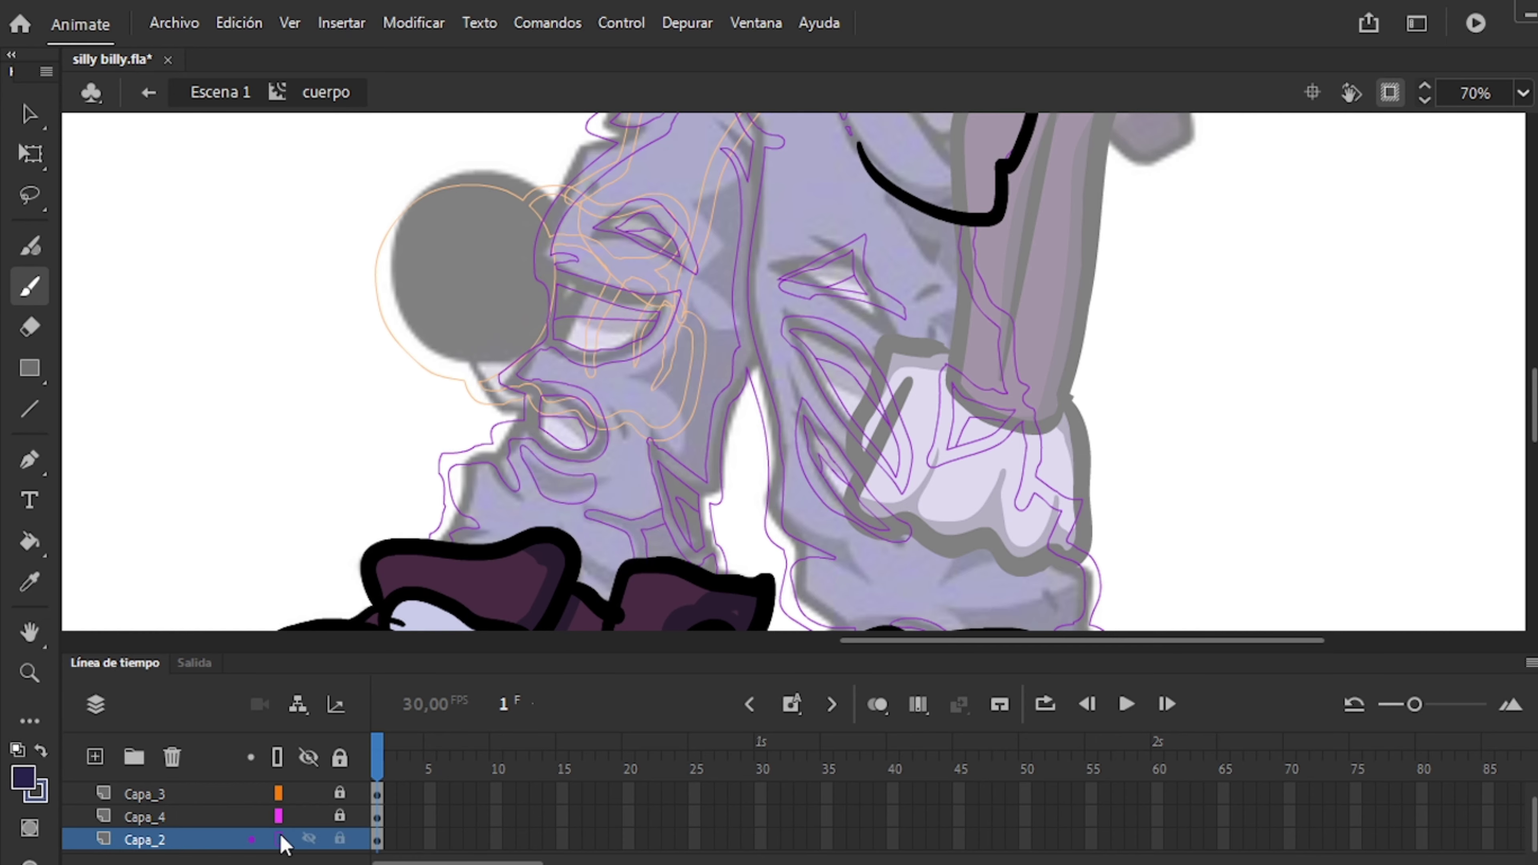
click(279, 839)
scroll(737, 405, up, 3)
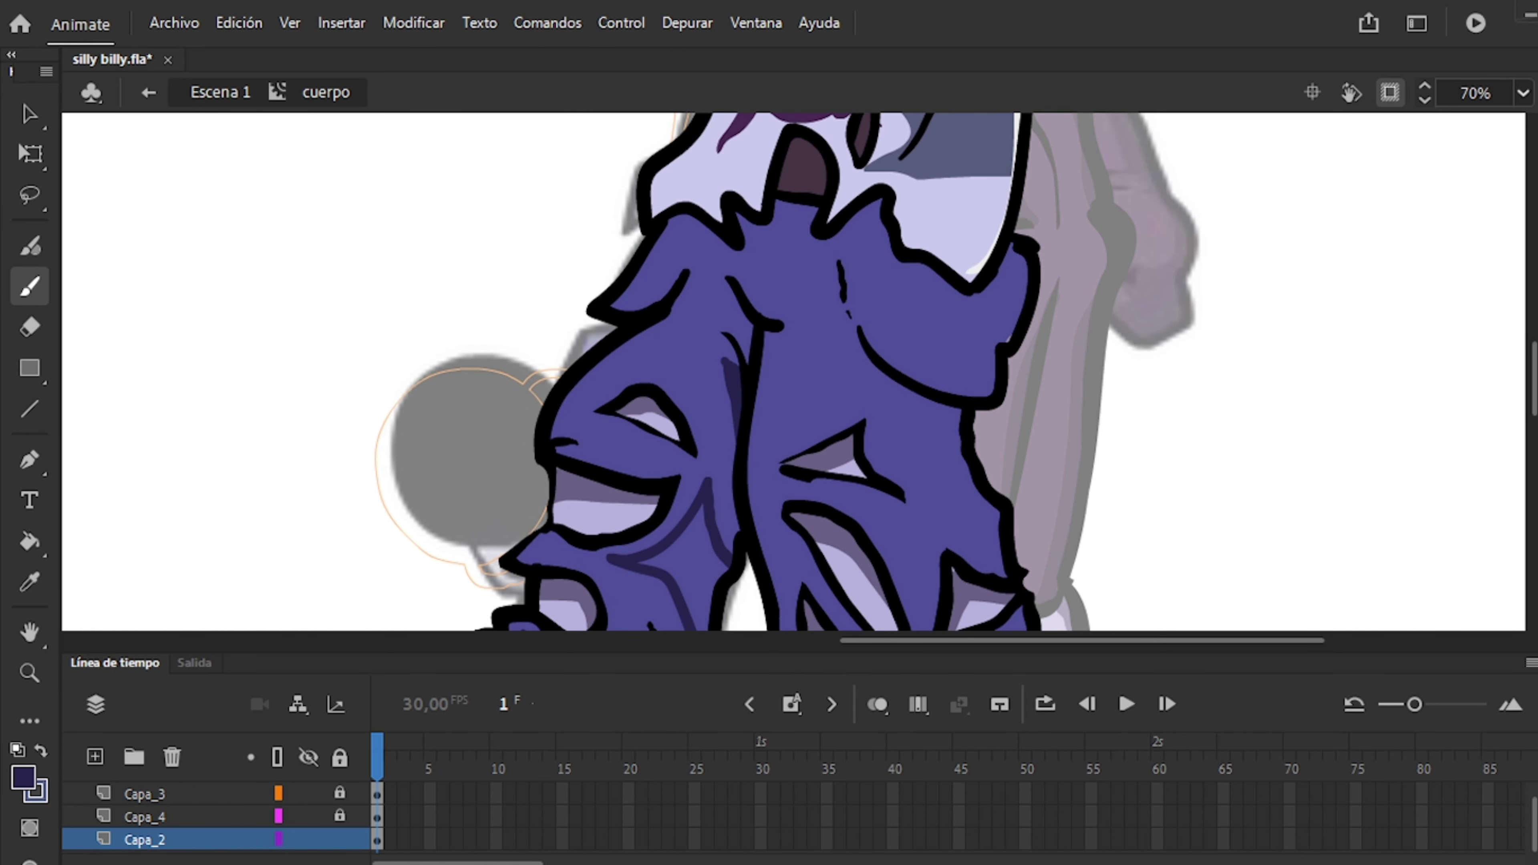
scroll(913, 292, down, 3)
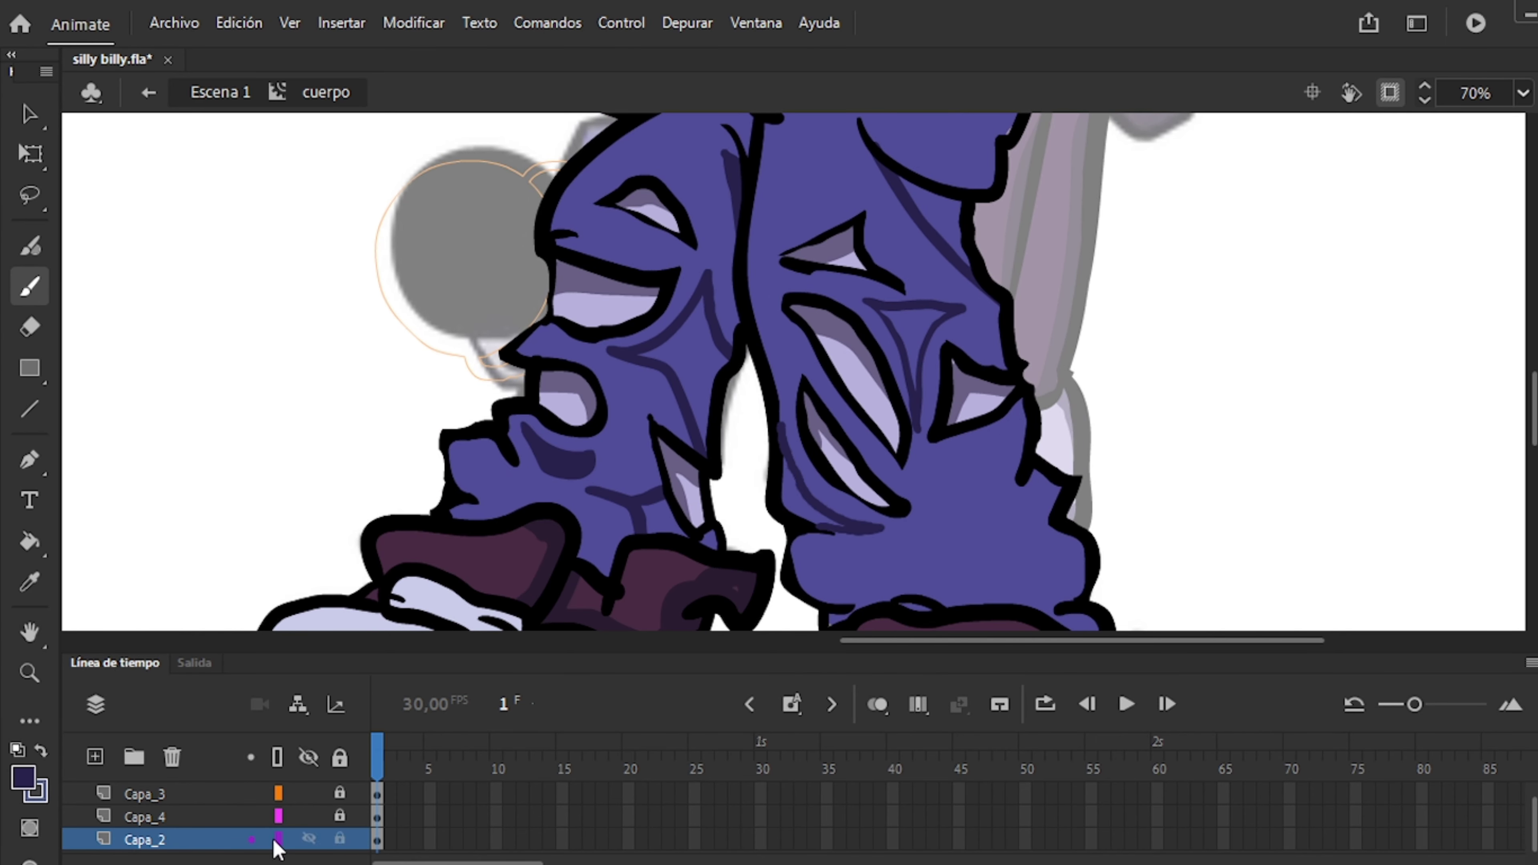
click(37, 287)
drag(875, 145, 998, 301)
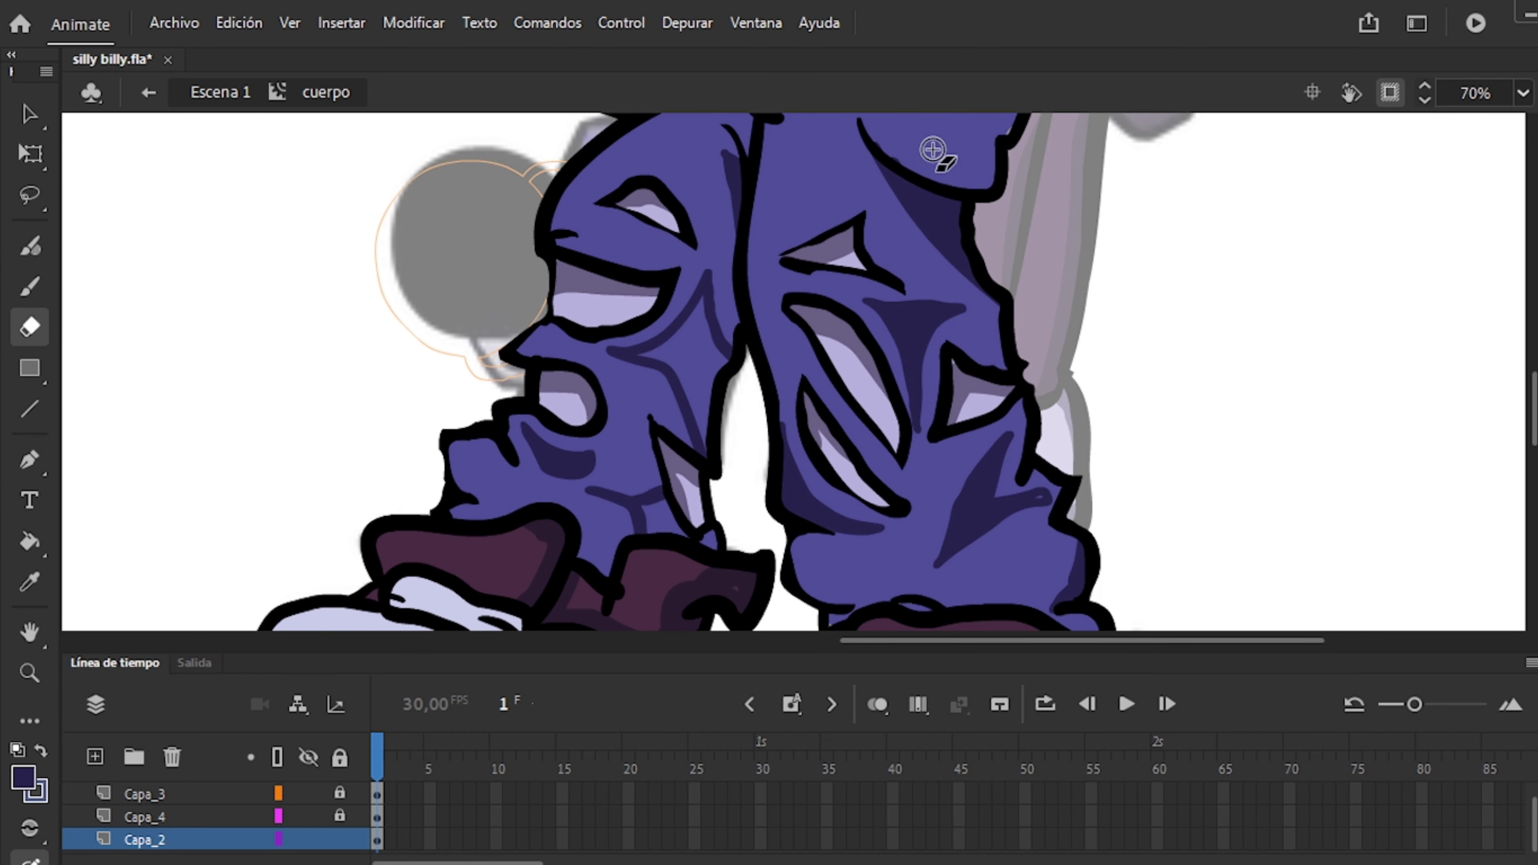
Refill the trousers with a lighter blue-purple base colour using the Paint Bucket.
scroll(874, 148, down, 2)
key(k)
key(k)
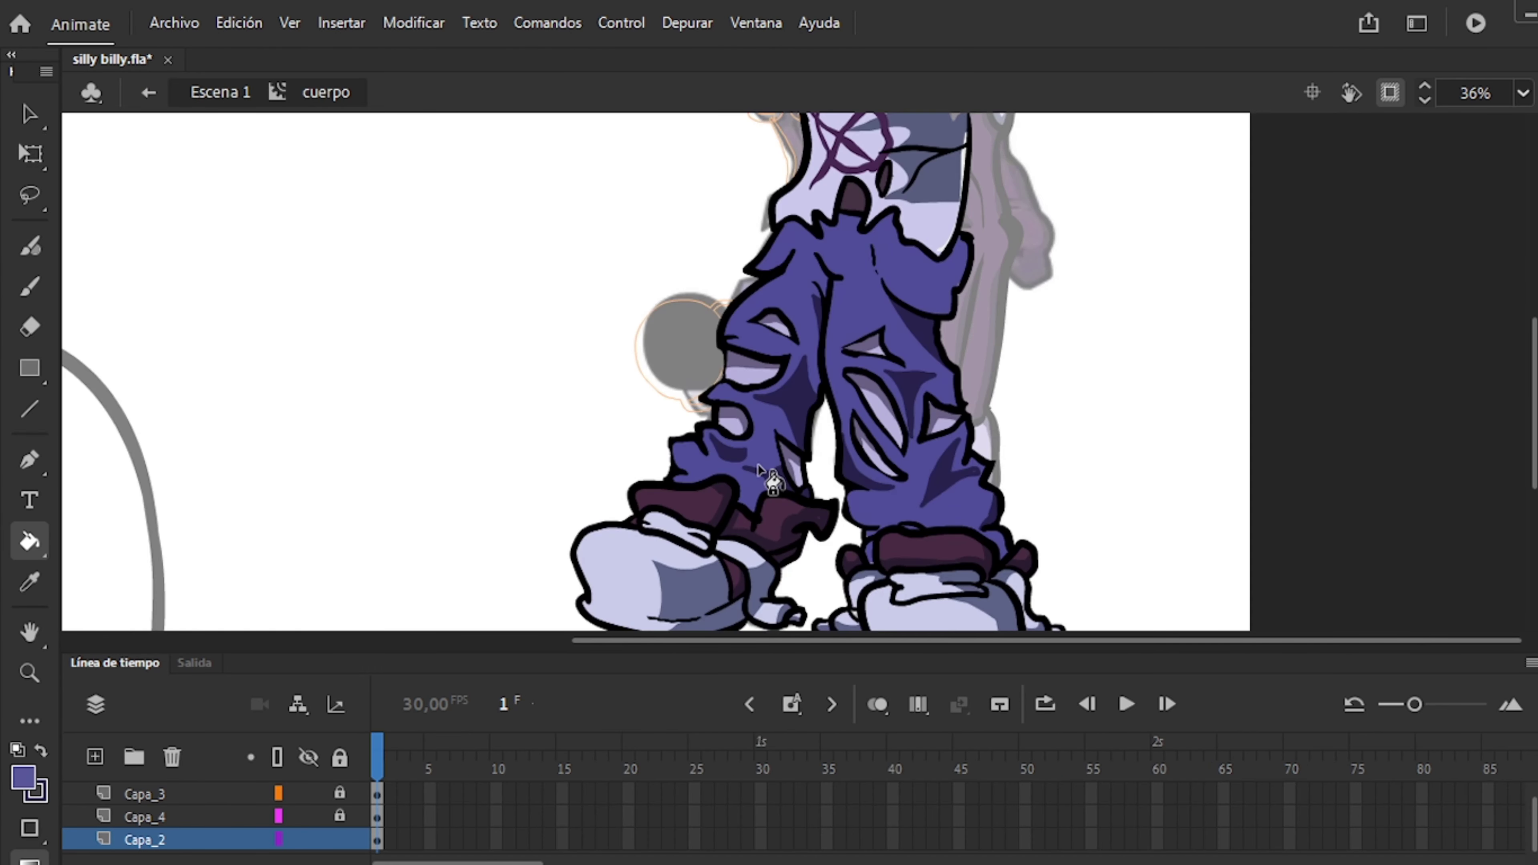
scroll(759, 468, up, 1)
Refine the dark navy fold shadows on the upper trousers with the brush and eraser.
key(b)
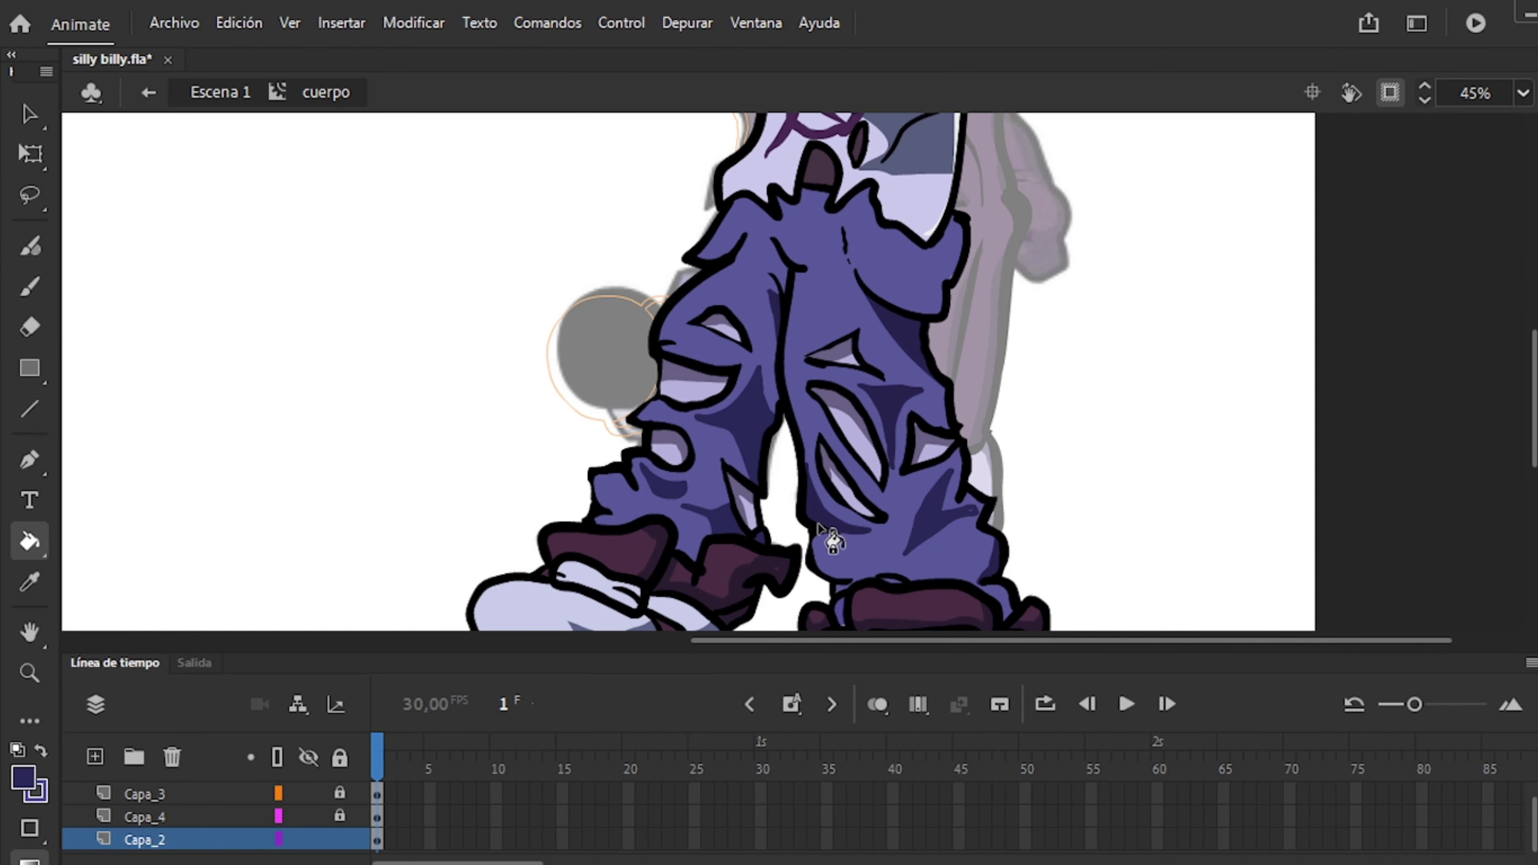
scroll(831, 539, up, 1)
key(e)
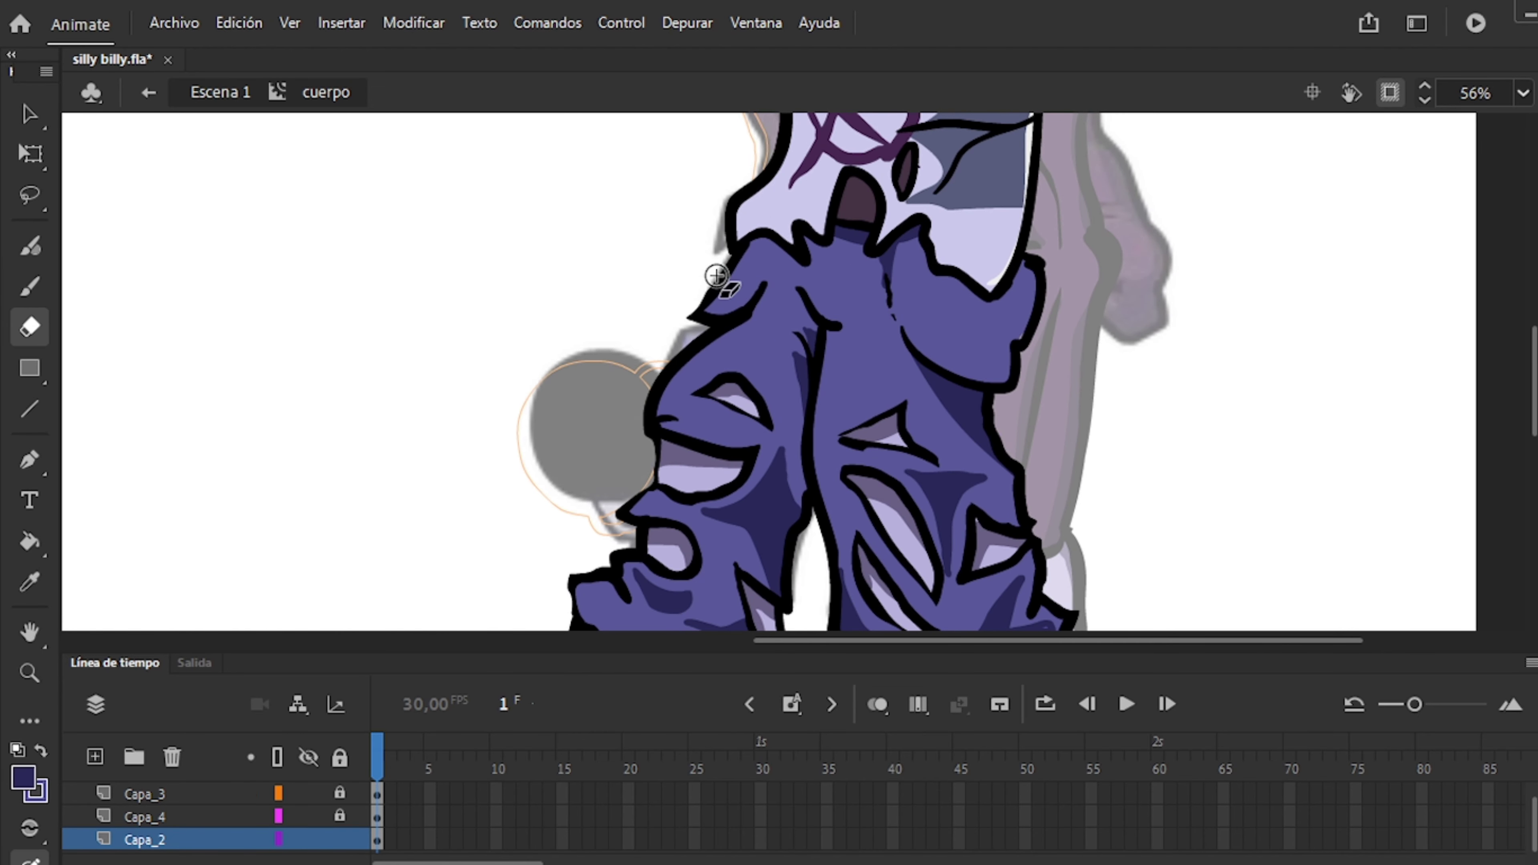
key(b)
scroll(1004, 320, down, 2)
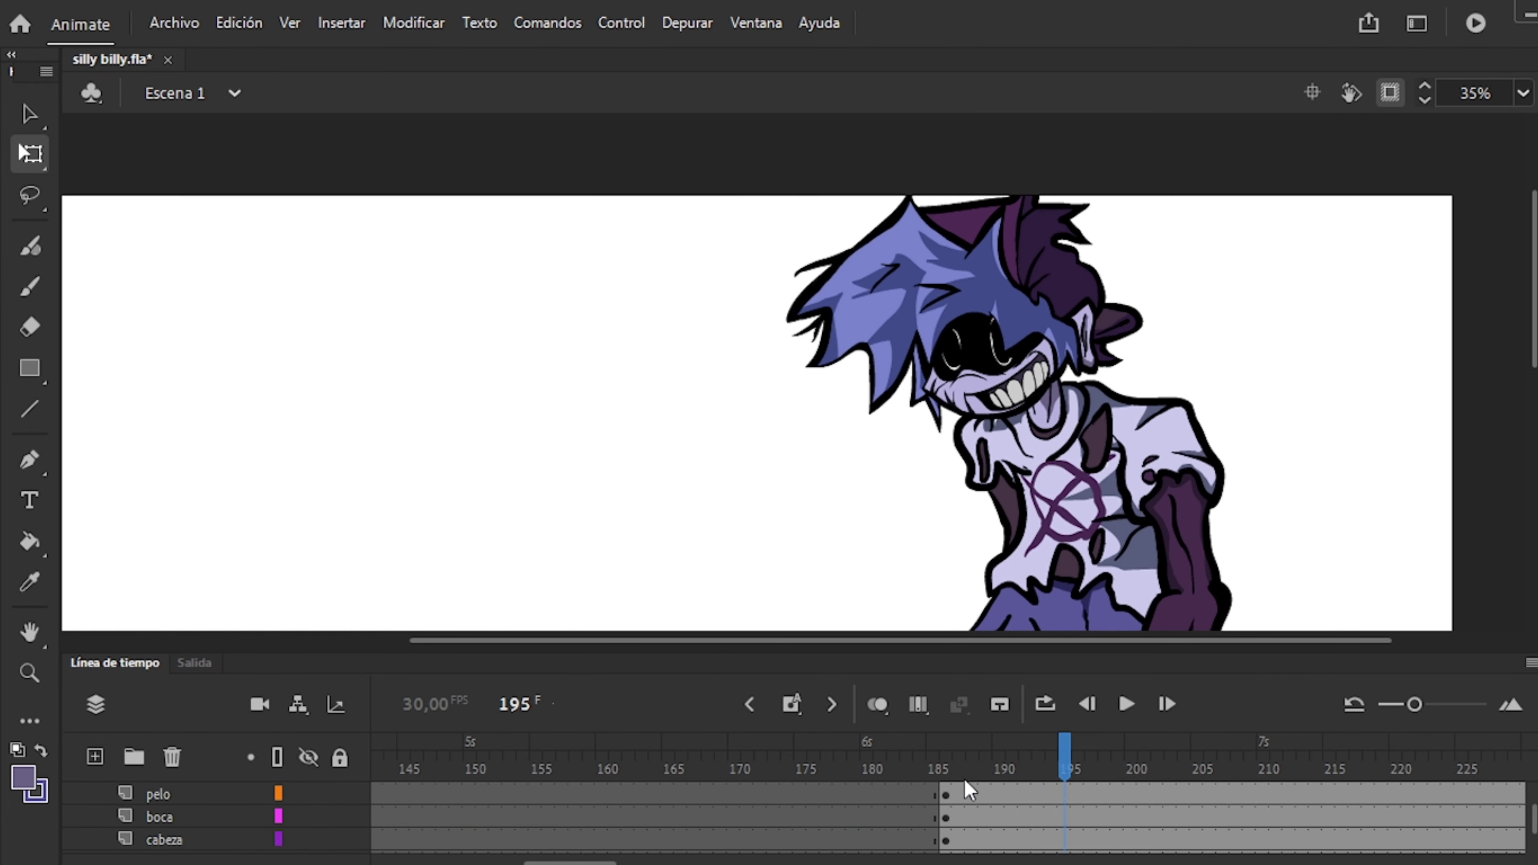
Tilt the head using keyframes at frames 190 and 196 on pelo, boca and cabeza, removing pelo's keyframe at 193.
click(998, 817)
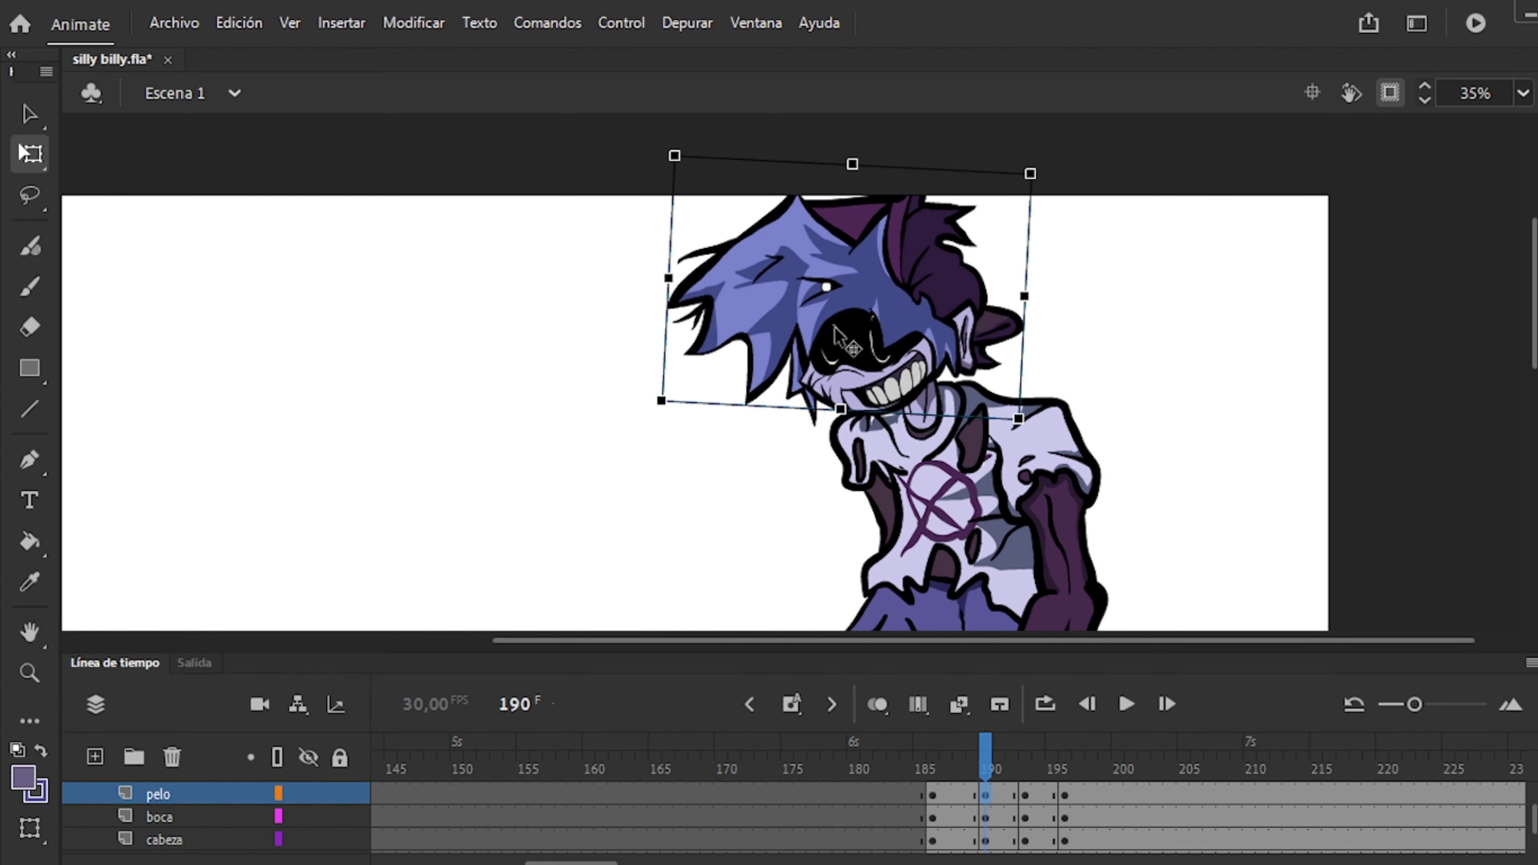
click(336, 839)
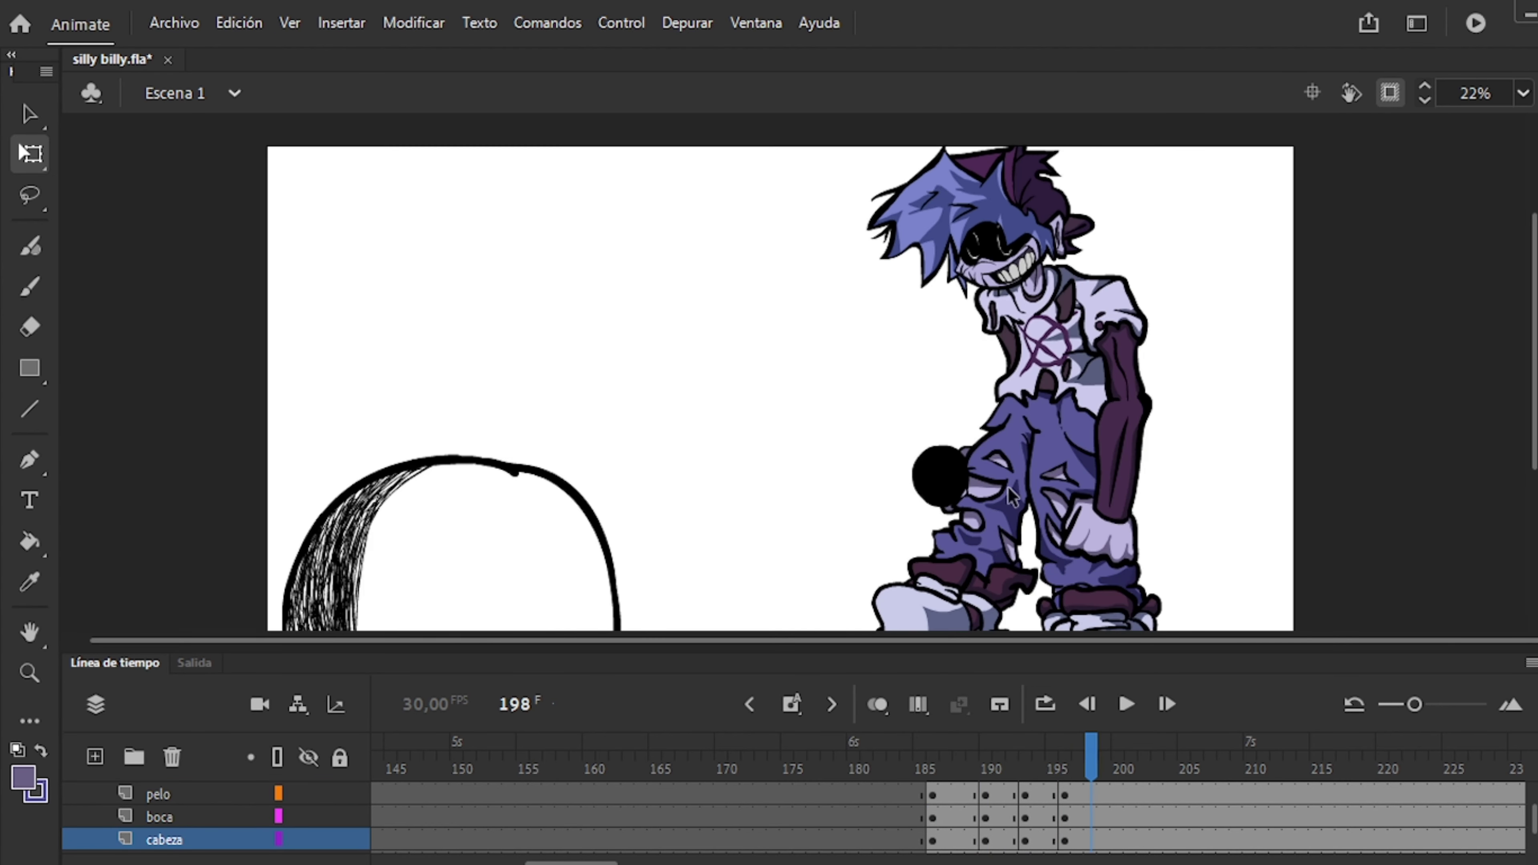
click(933, 795)
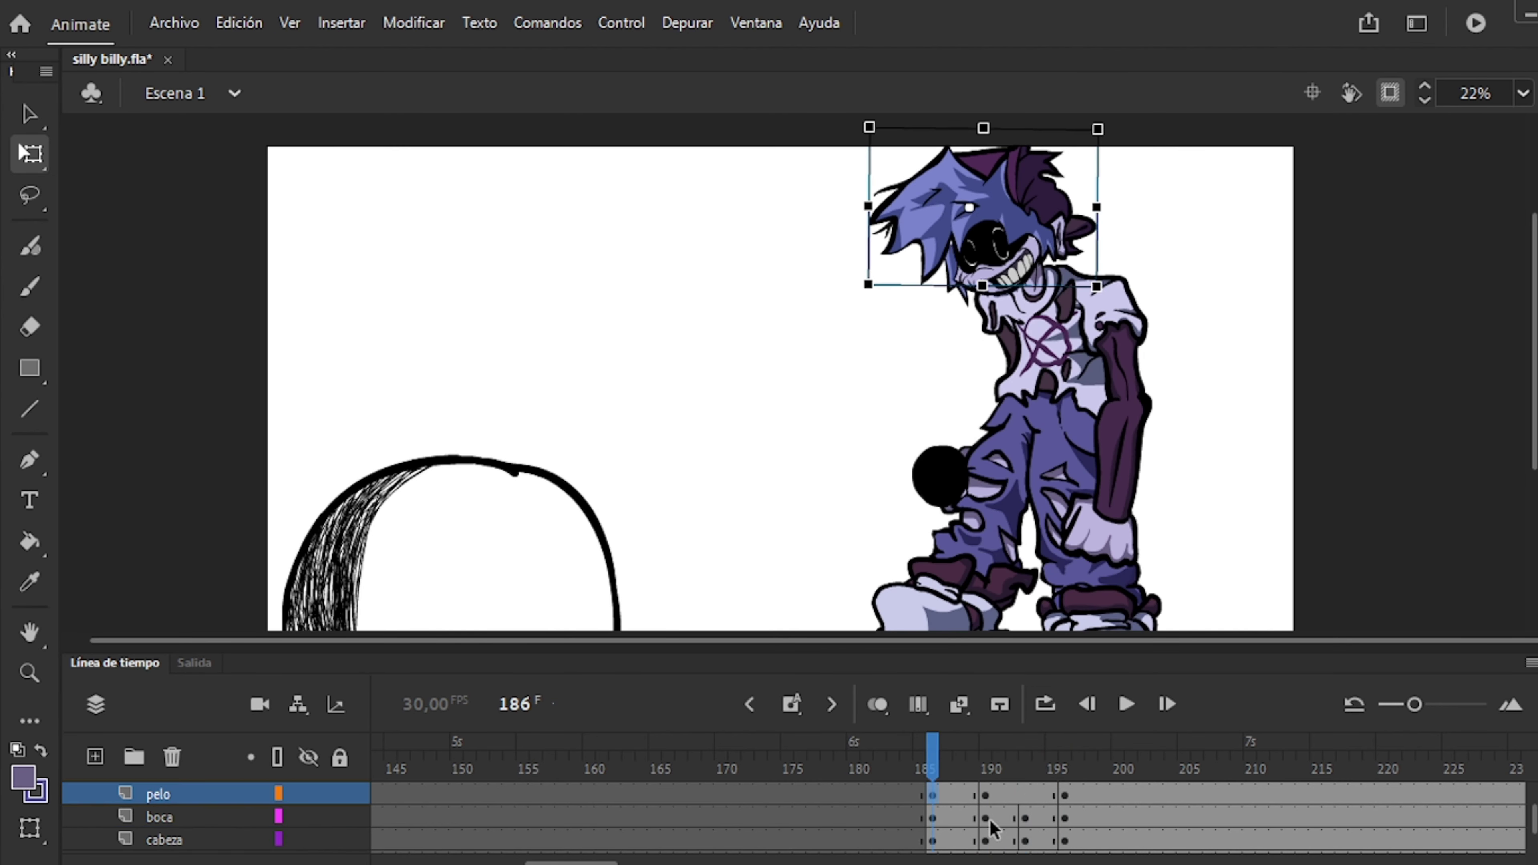
click(996, 836)
click(1061, 817)
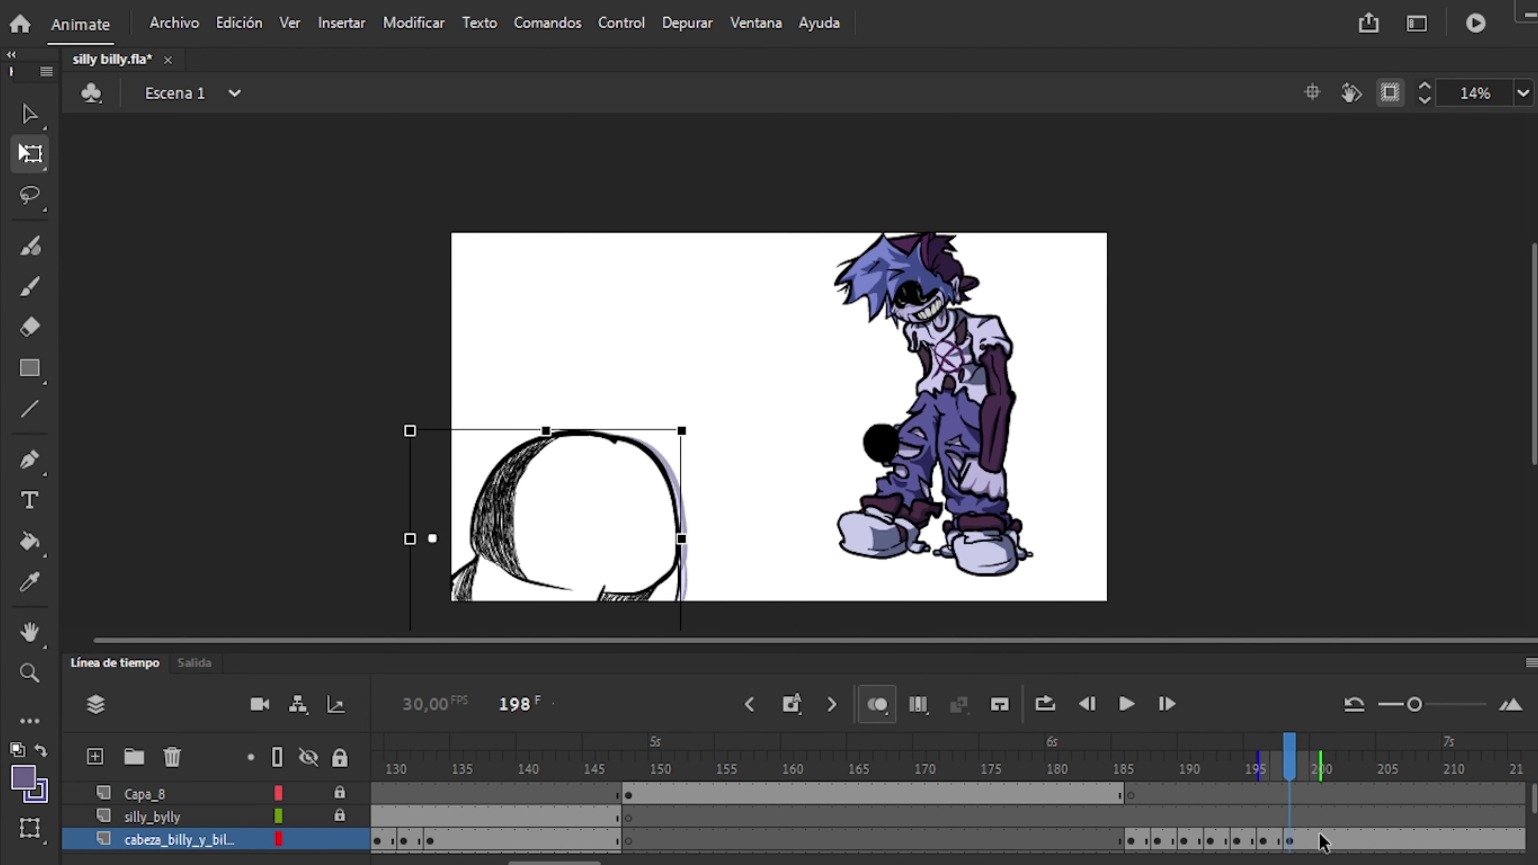
Continue the sketched foreground head's wobble with keyframes every two frames up to 204, varying its width against the onion skin.
click(1264, 842)
click(1303, 843)
click(1290, 843)
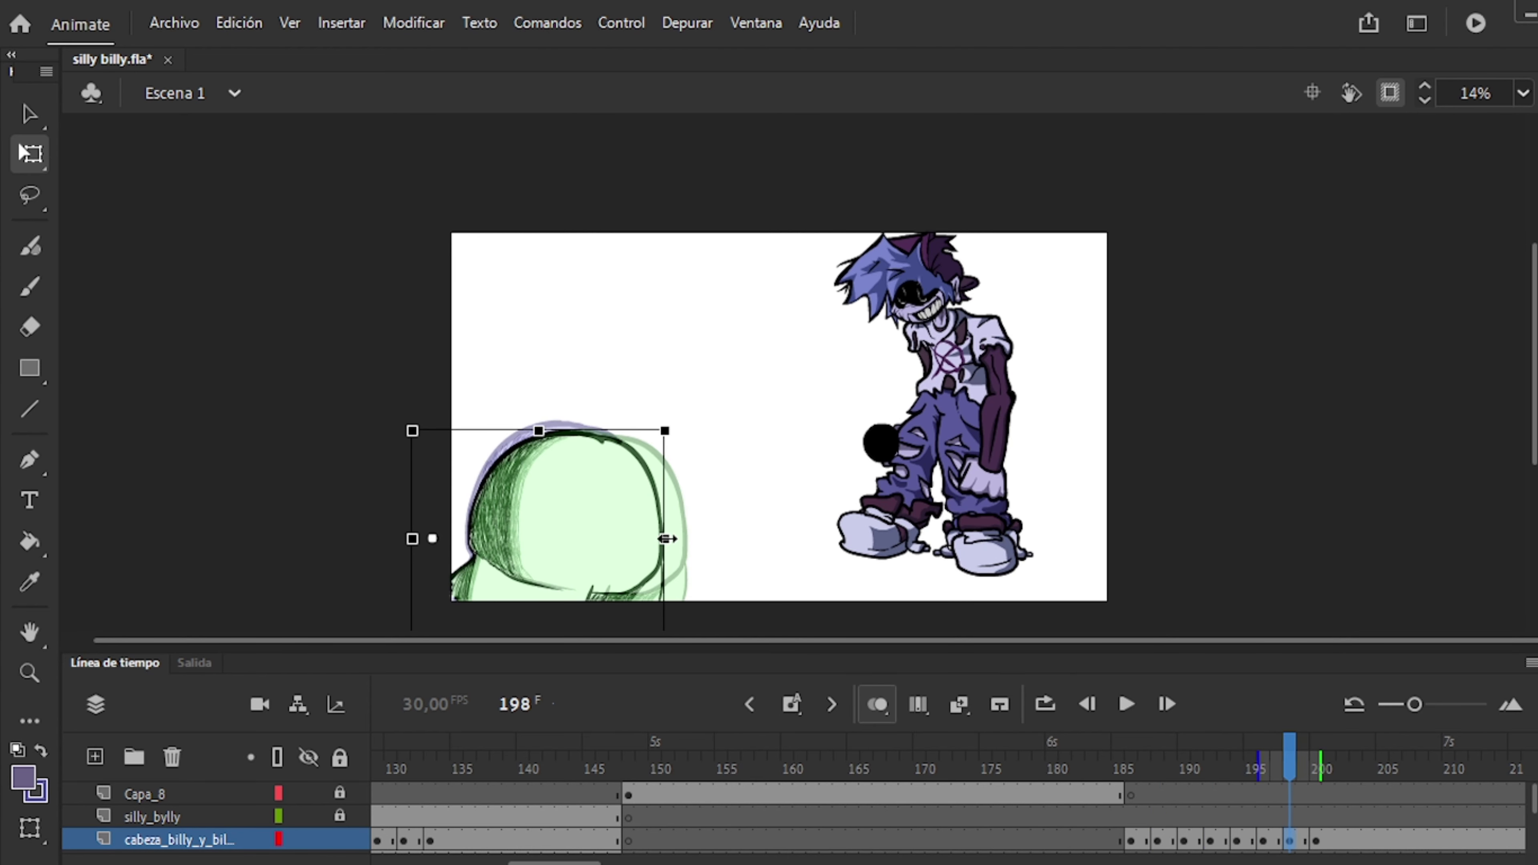
click(1316, 843)
click(560, 751)
click(1329, 843)
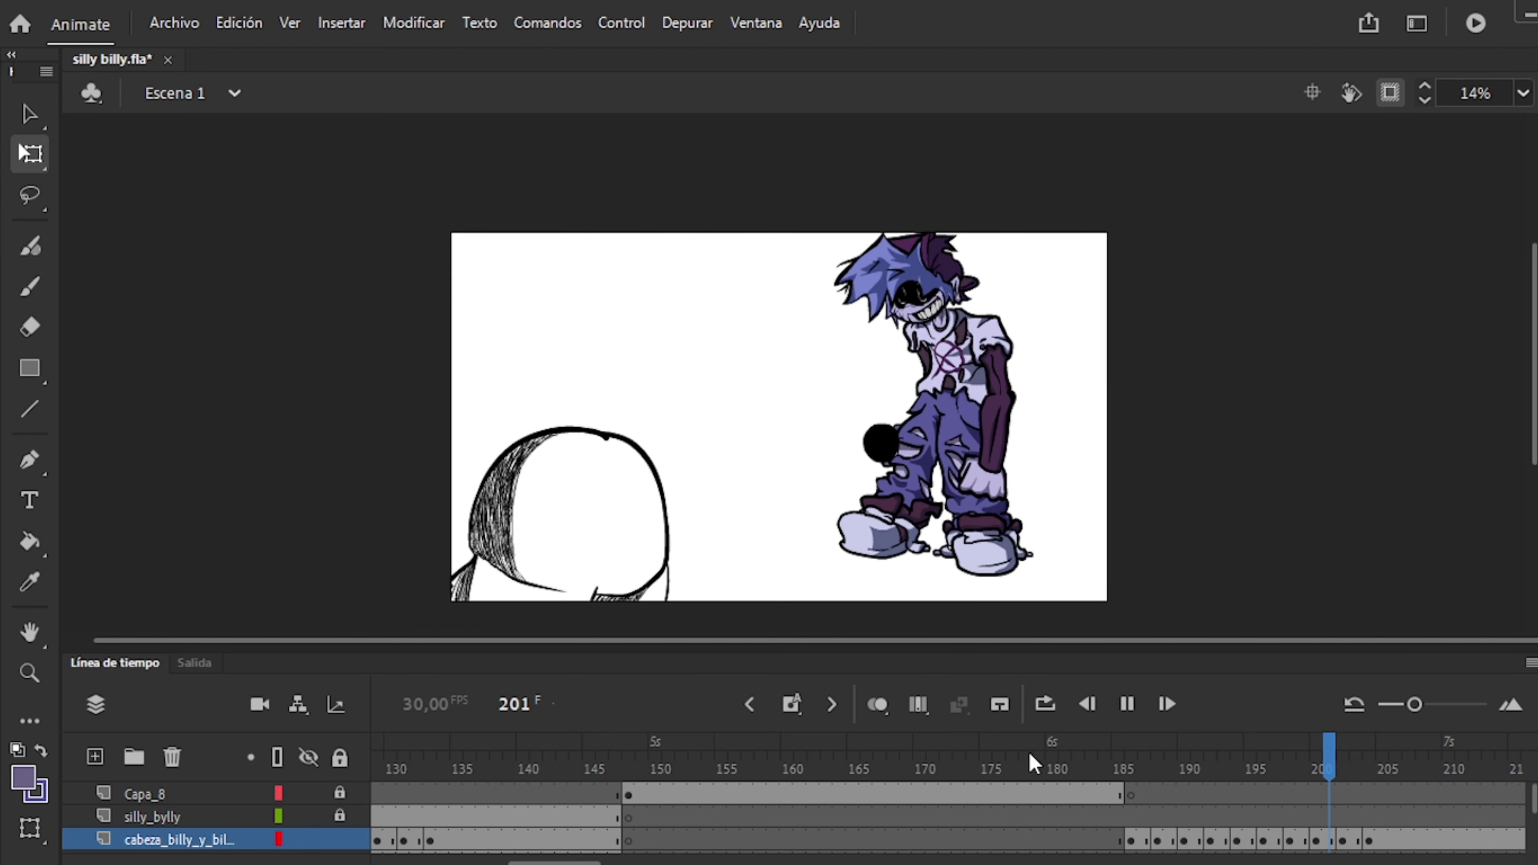
Add a keyframe at frame 188 on Billy's body-part layers and shift the whole character left at frames 186 and 188.
click(1265, 842)
scroll(1067, 787, down, 5)
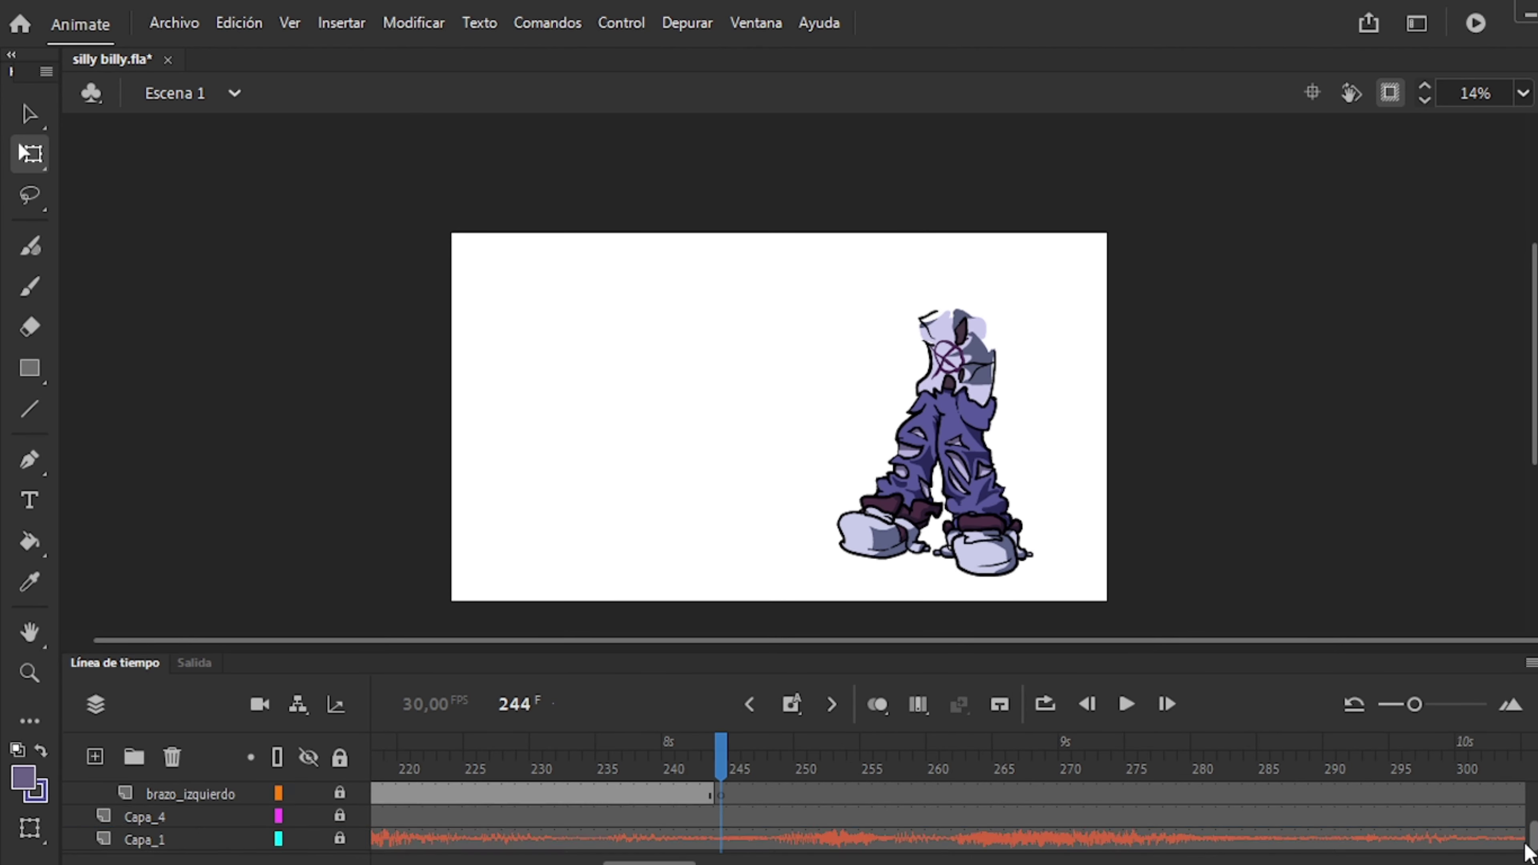
drag(515, 704, 532, 710)
click(81, 816)
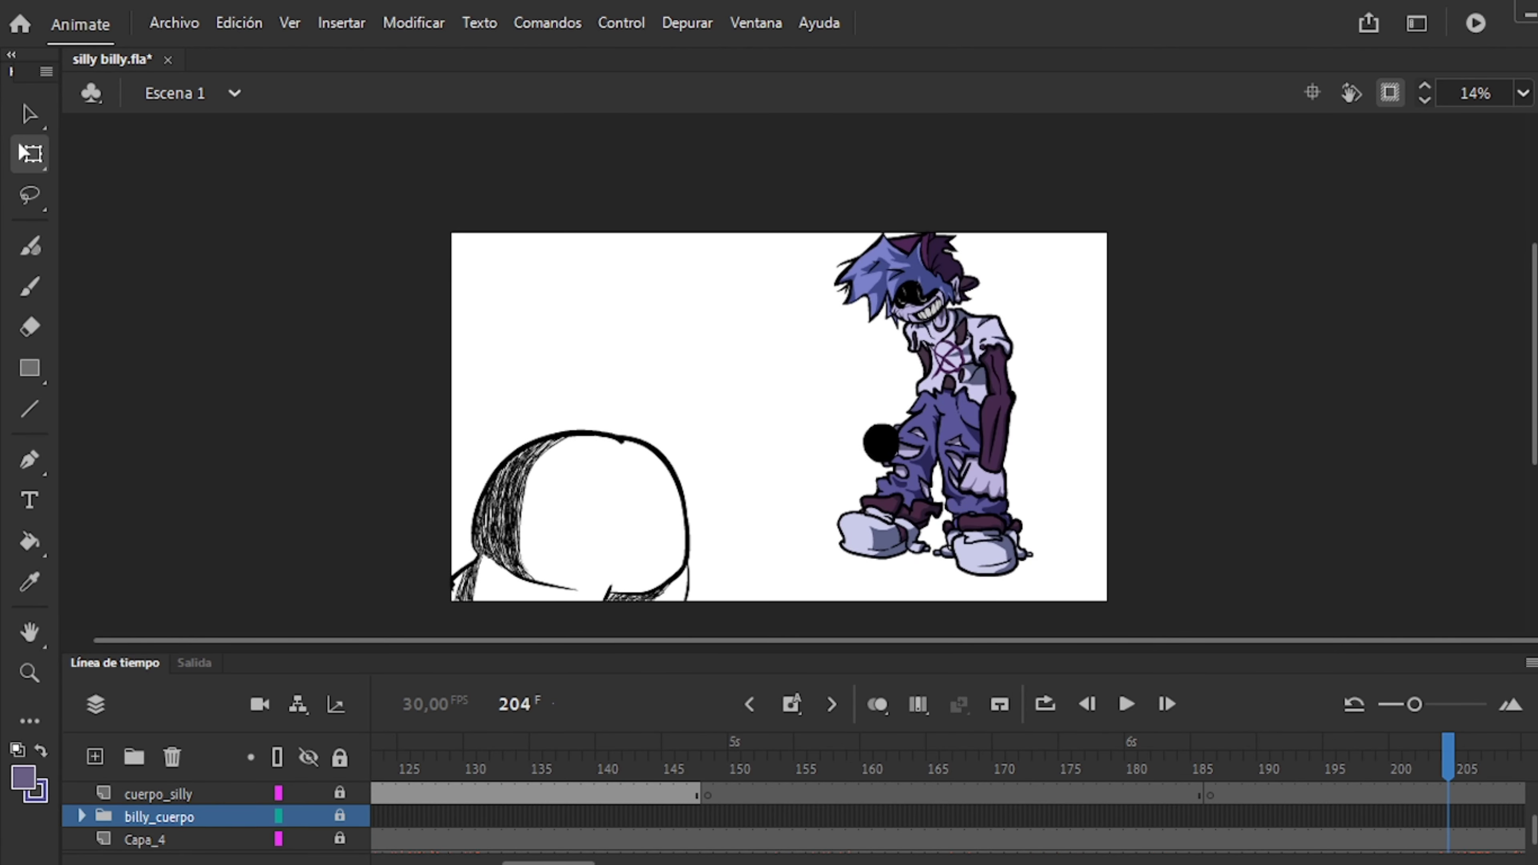
click(1209, 751)
scroll(1151, 788, down, 2)
click(1242, 794)
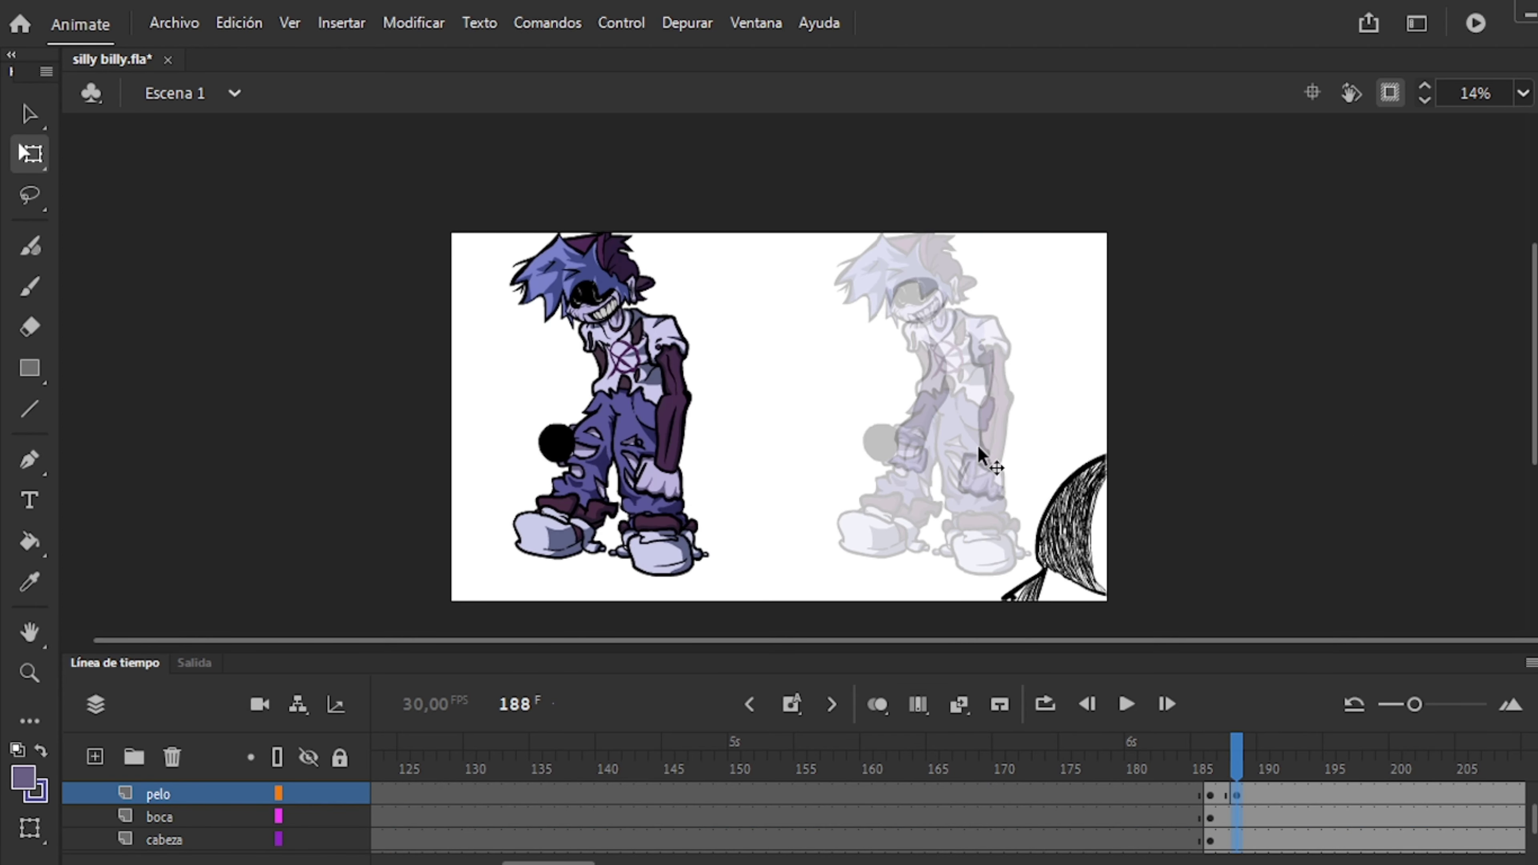
click(932, 418)
drag(932, 418, 481, 415)
click(602, 397)
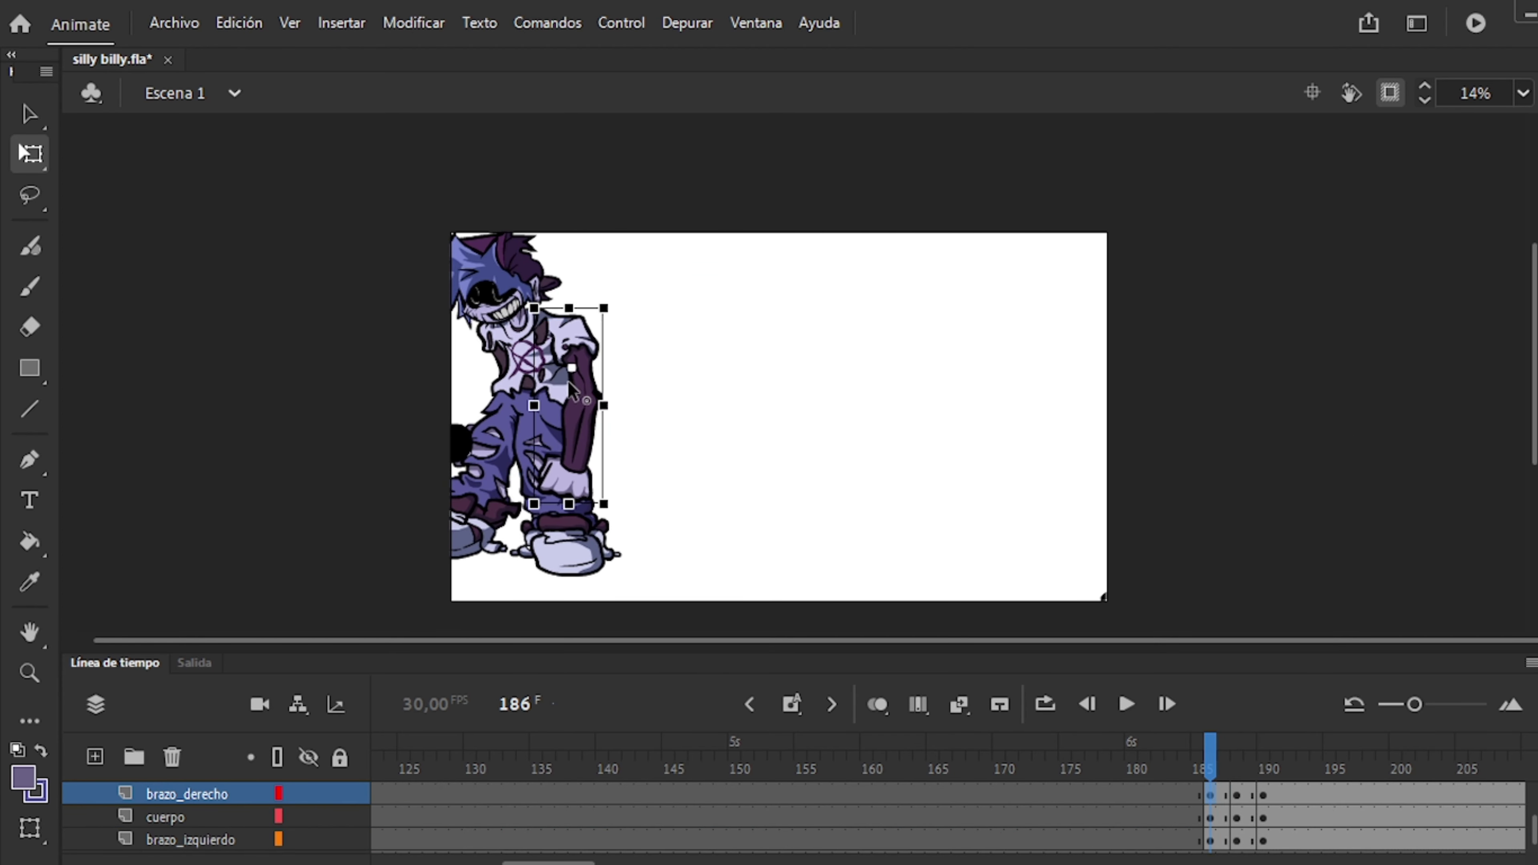
Adjust Billy's arm layers with Free Transform at frame 186, keeping his full body in its original place at frame 190.
click(436, 388)
key(period)
key(period)
click(596, 376)
key(period)
key(period)
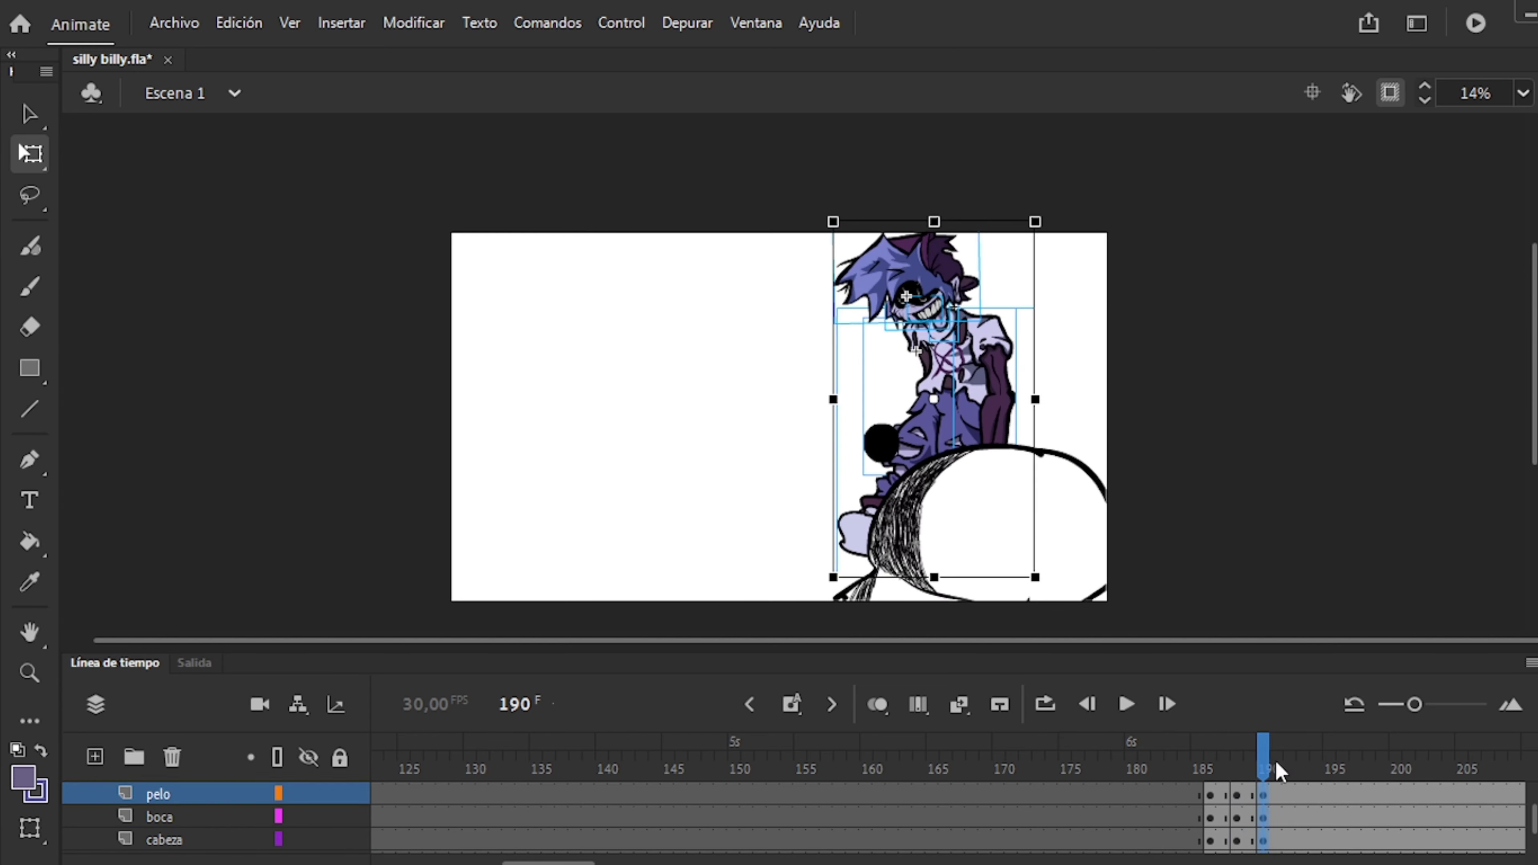
Swing the arms at frame 188 and continue Billy's body-part keyframes every two frames through 198, shifting the body slightly right at 198.
scroll(1338, 806, down, 2)
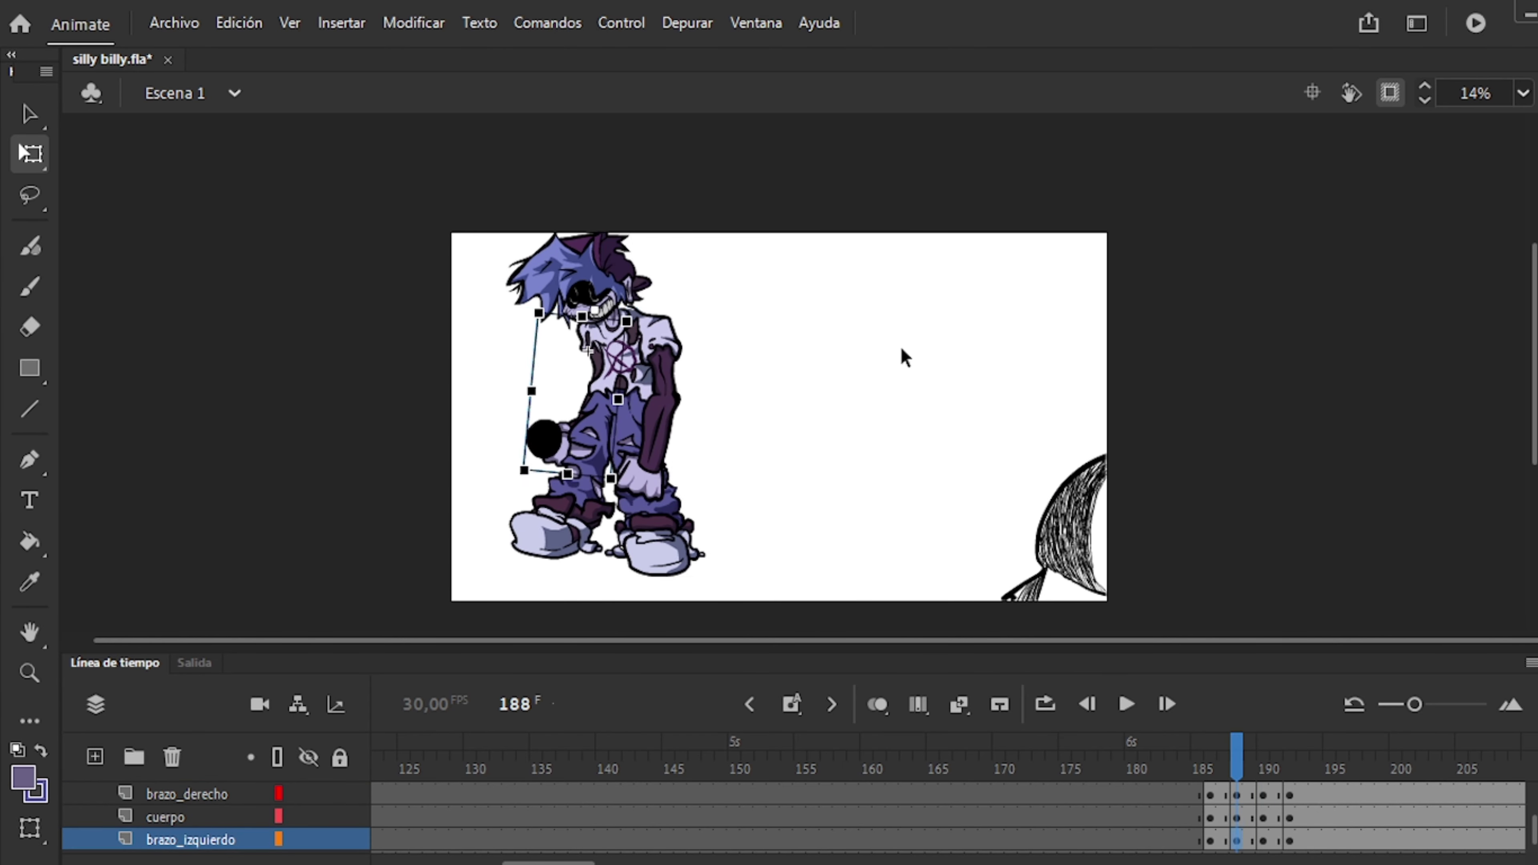
click(1293, 818)
key(period)
key(period)
key(period)
key(period)
click(910, 297)
key(period)
key(period)
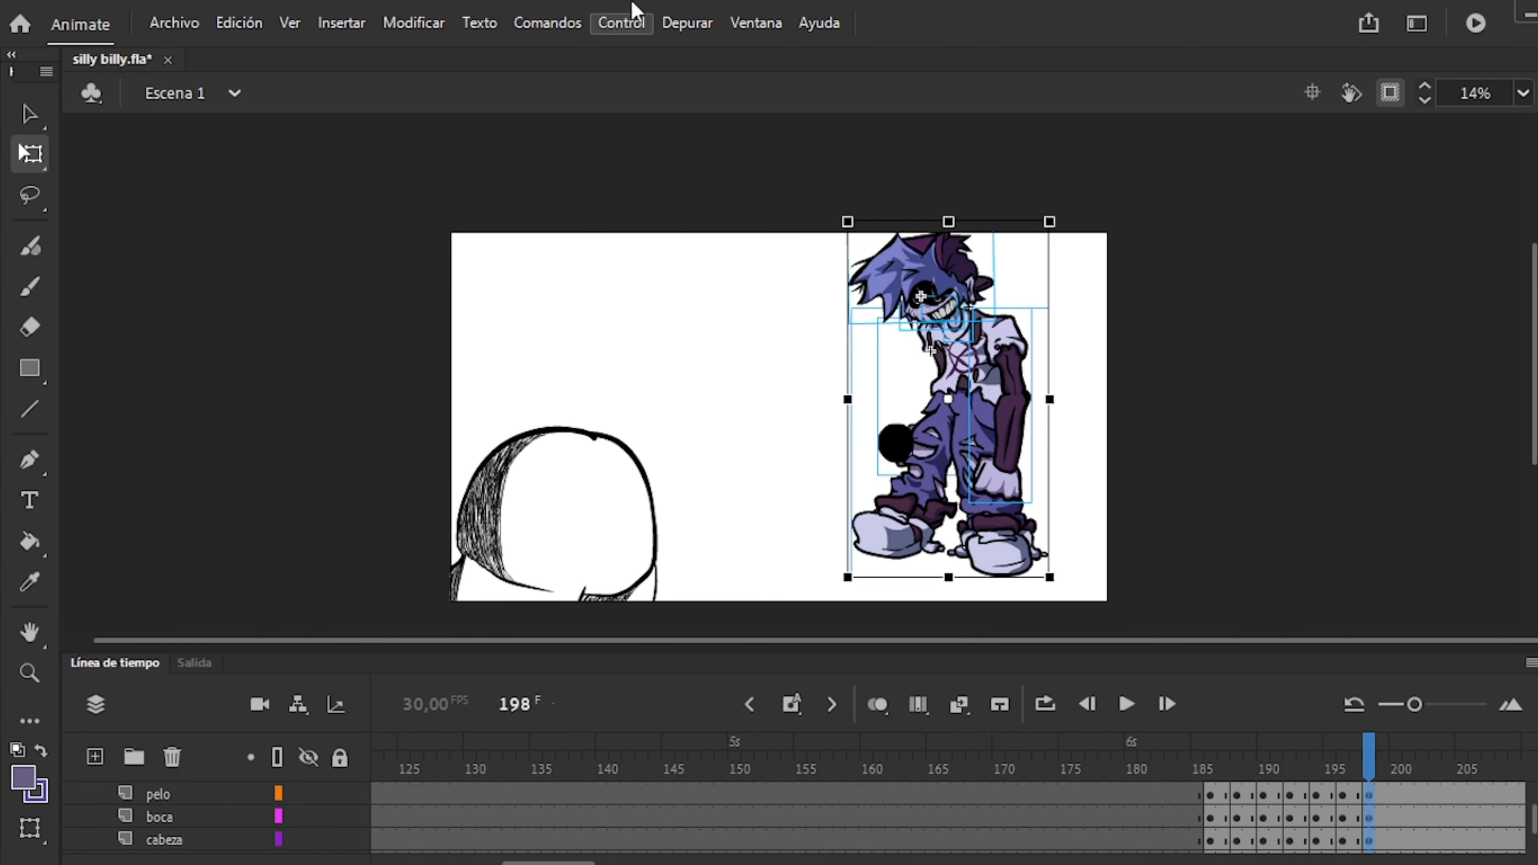
Preview the camera movement and touch up the torn sleeve's shading inside the brazo izquierdo symbol.
key(Return)
double_click(963, 333)
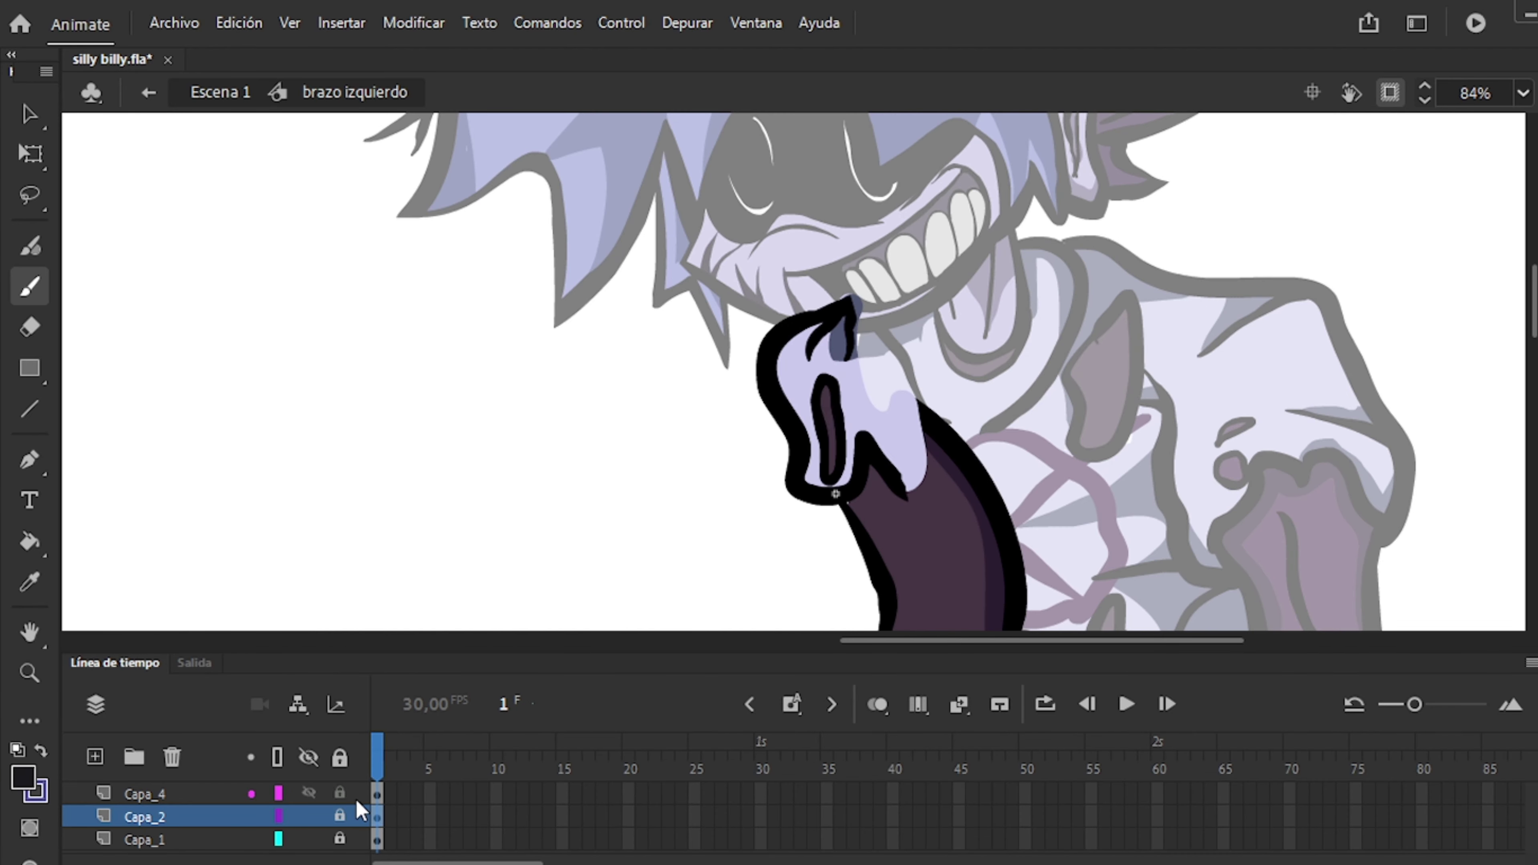
key(q)
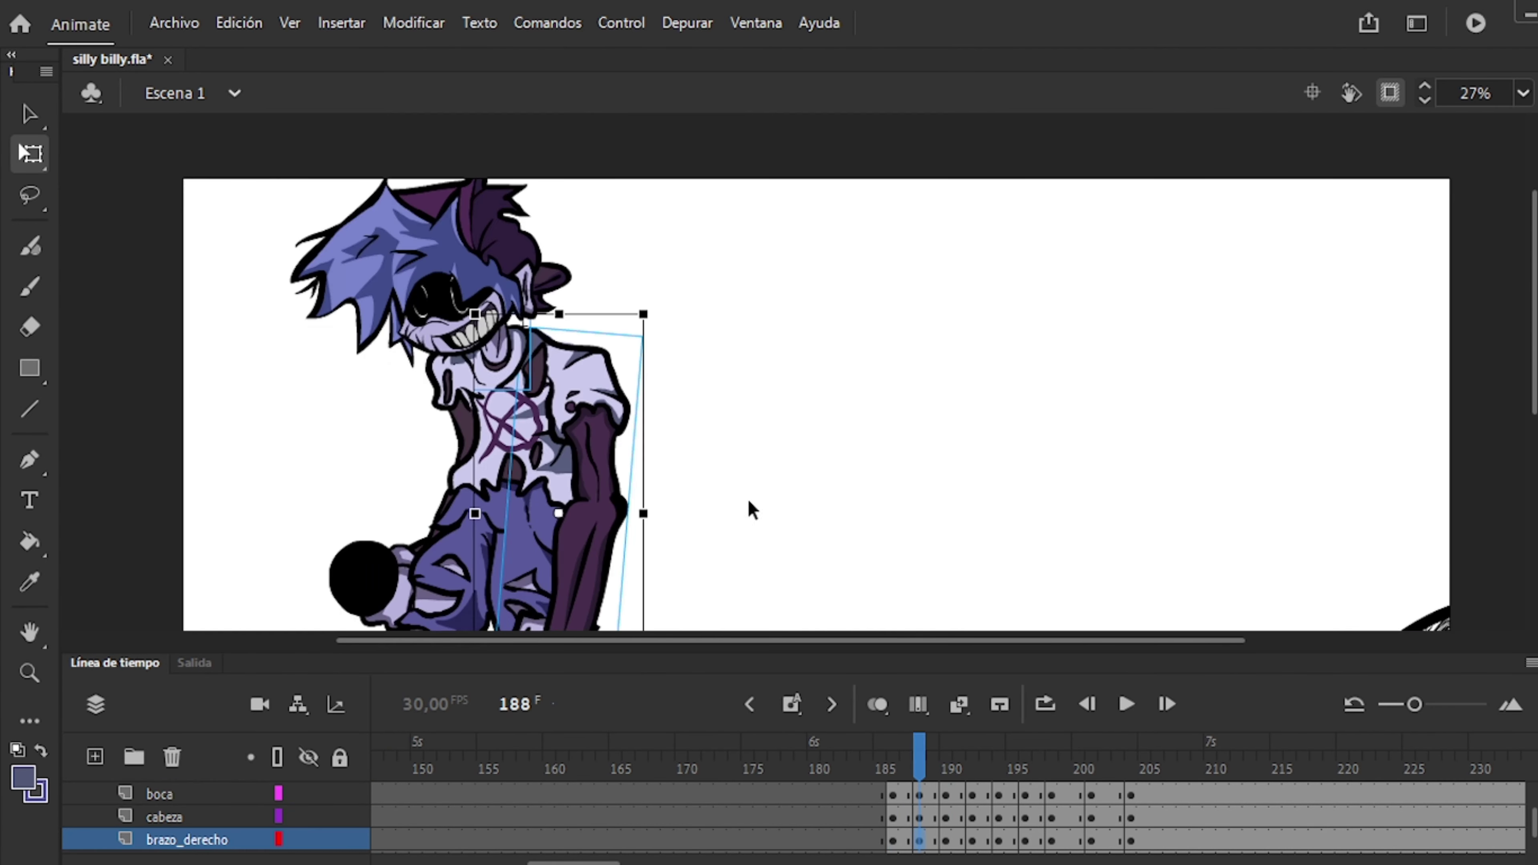
Adjust the swing of brazo_derecho and brazo_izquierdo on their keyframes from frame 188 to 196.
key(period)
key(period)
key(period)
key(period)
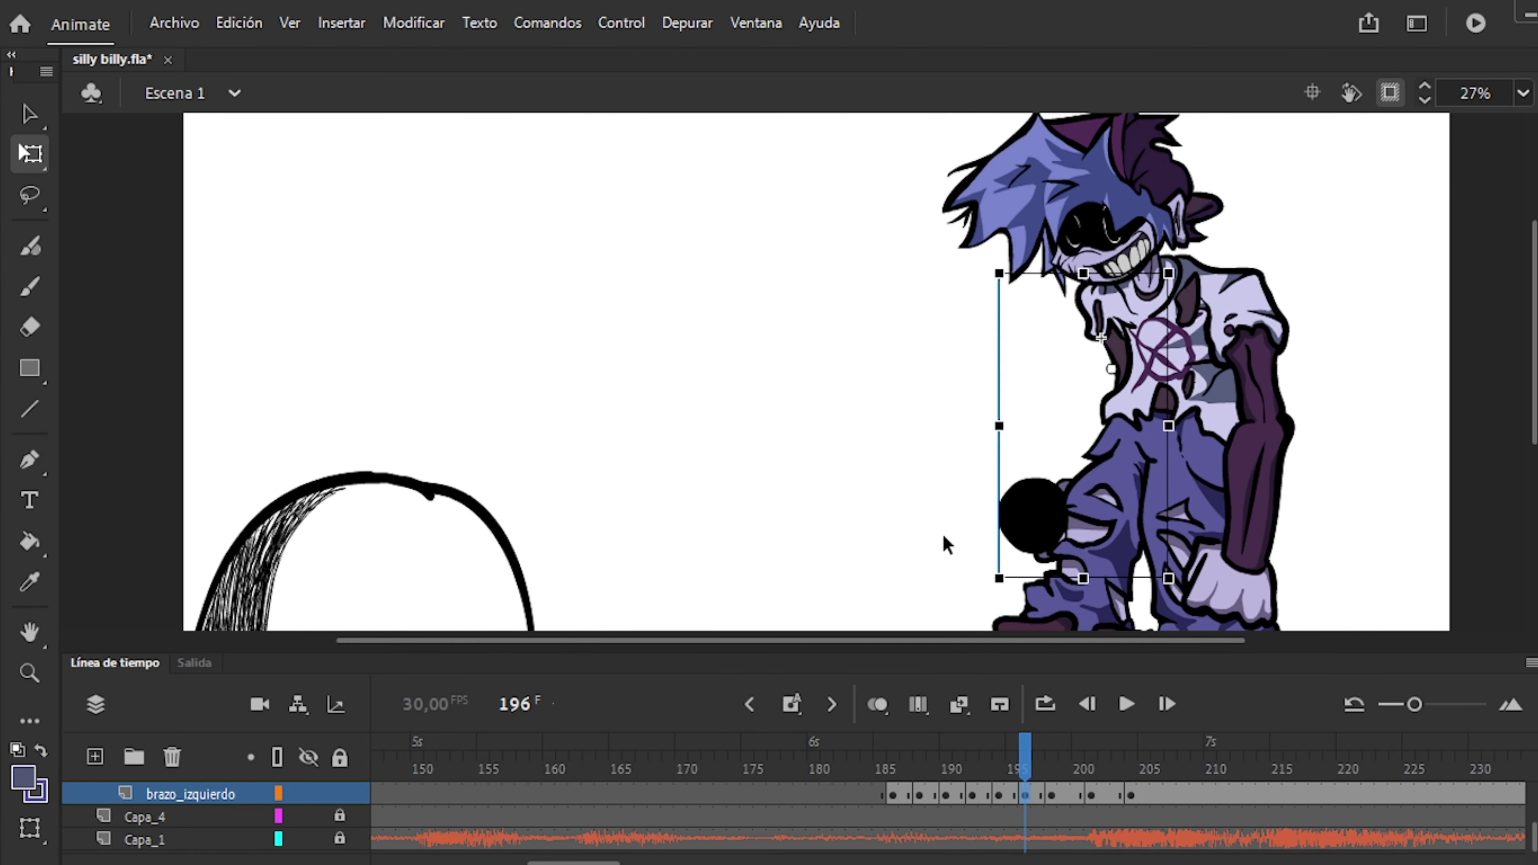
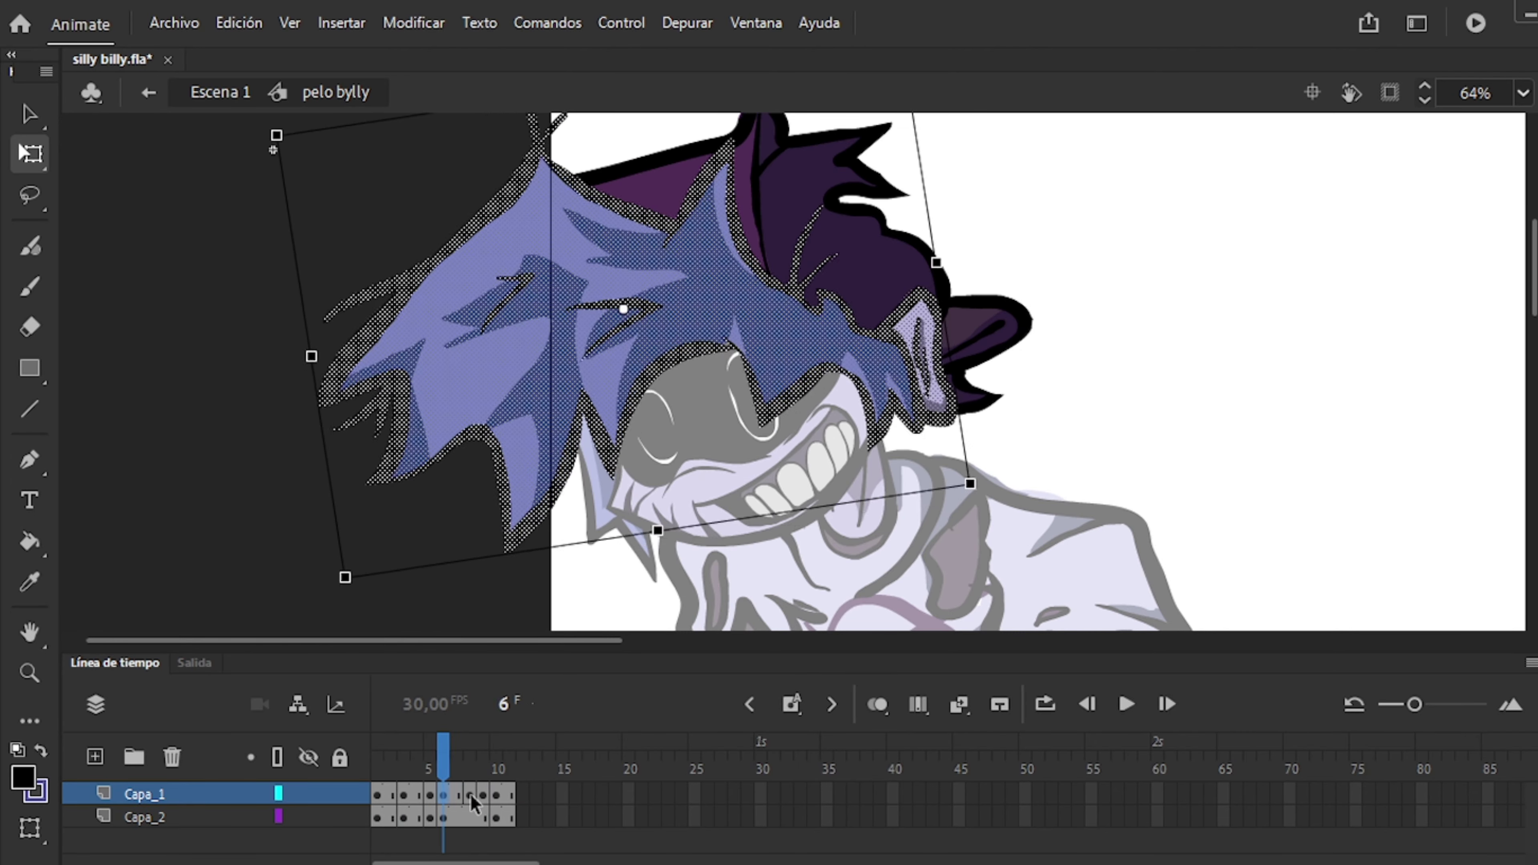
Continue the hair wobble in the pelo bylly symbol, extending Capa_1 to frame 12 and adding a cap keyframe at frame 9 on Capa_2.
click(495, 795)
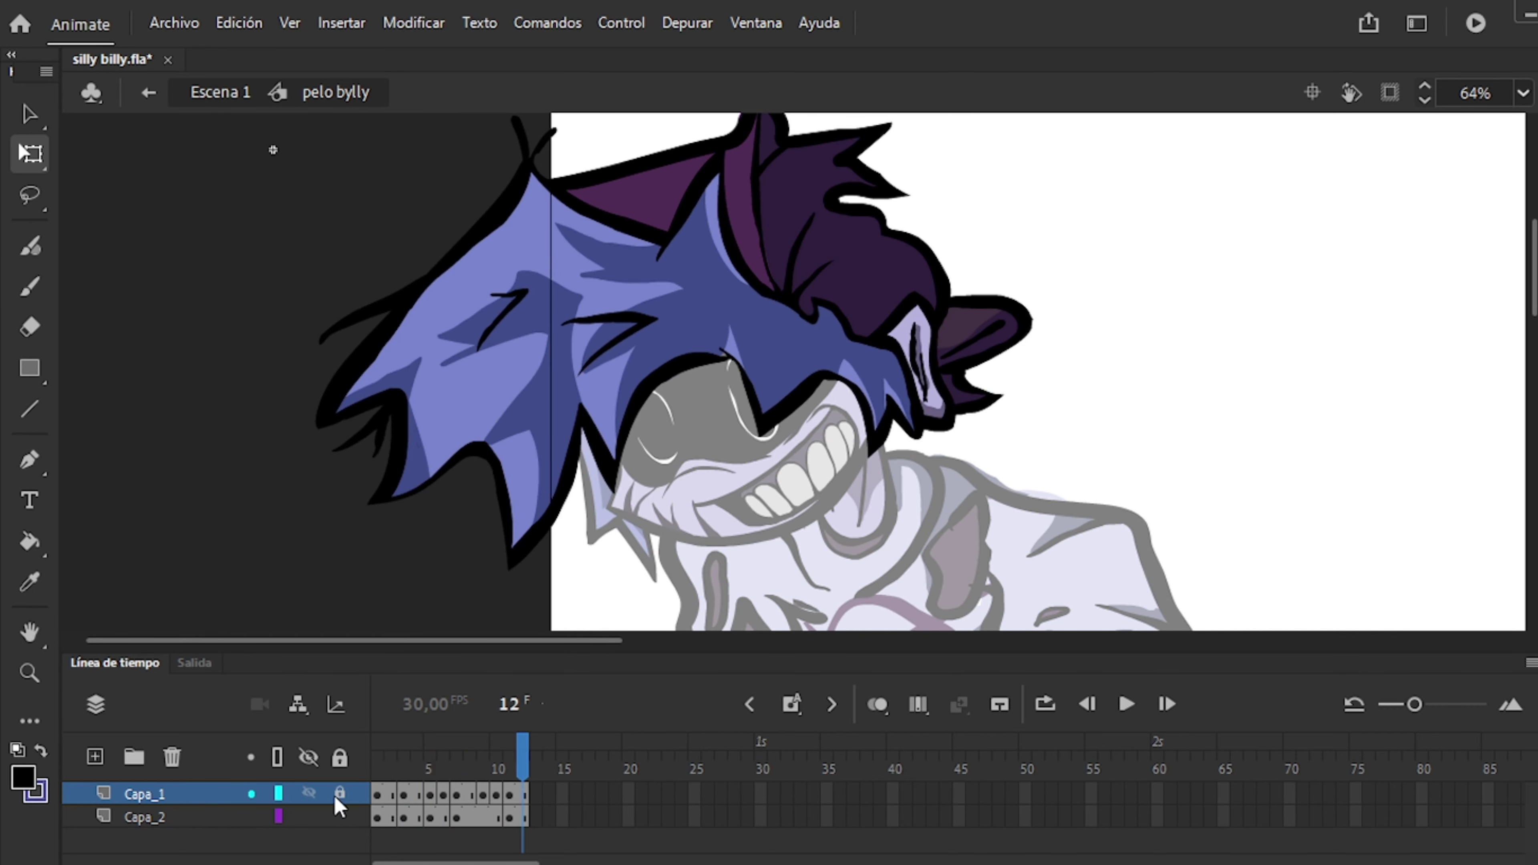
click(340, 794)
click(394, 819)
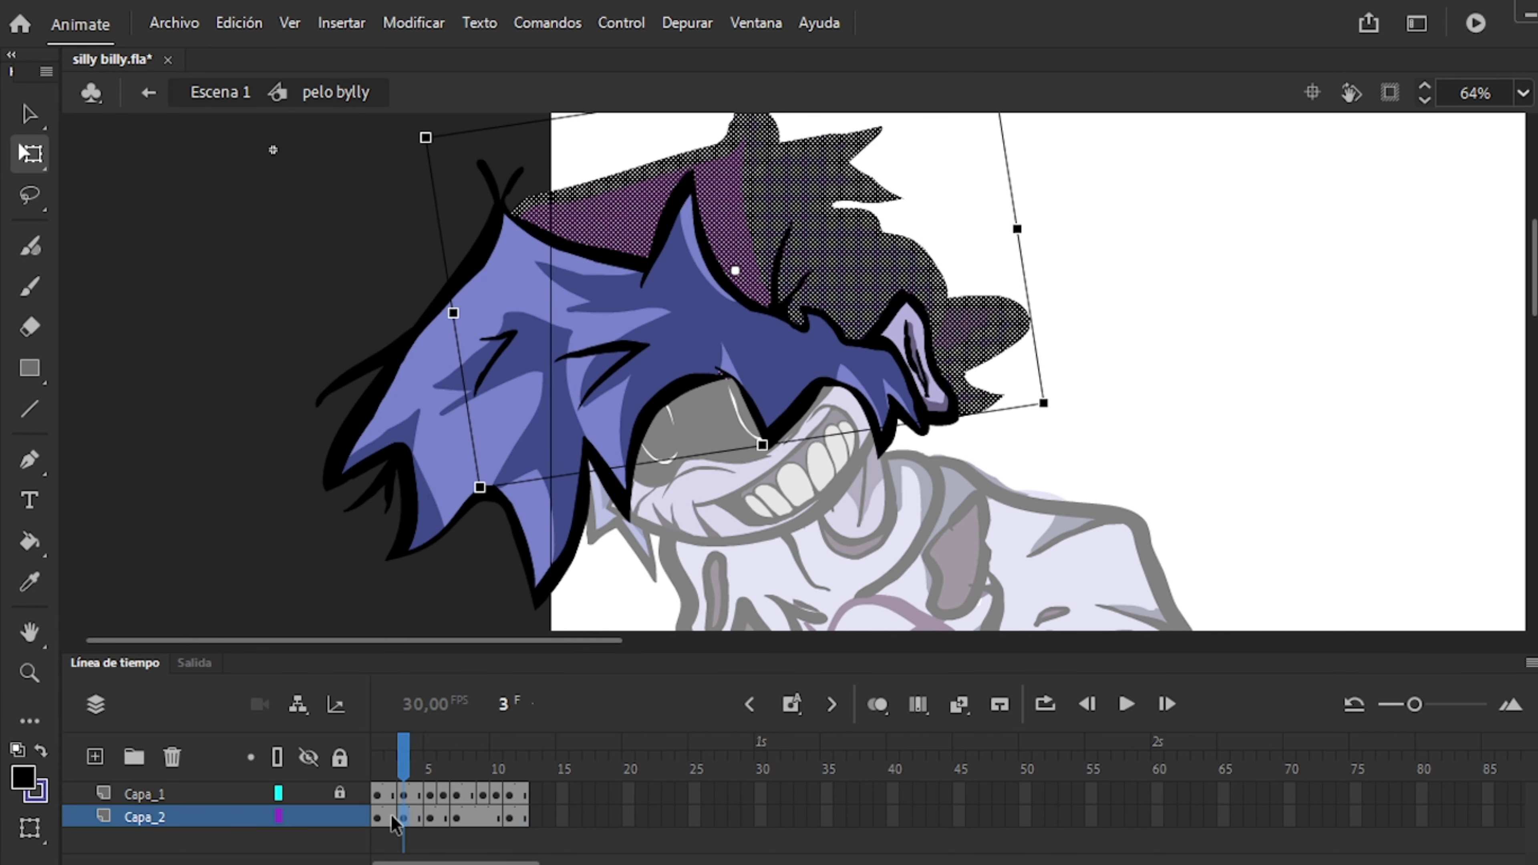
click(456, 817)
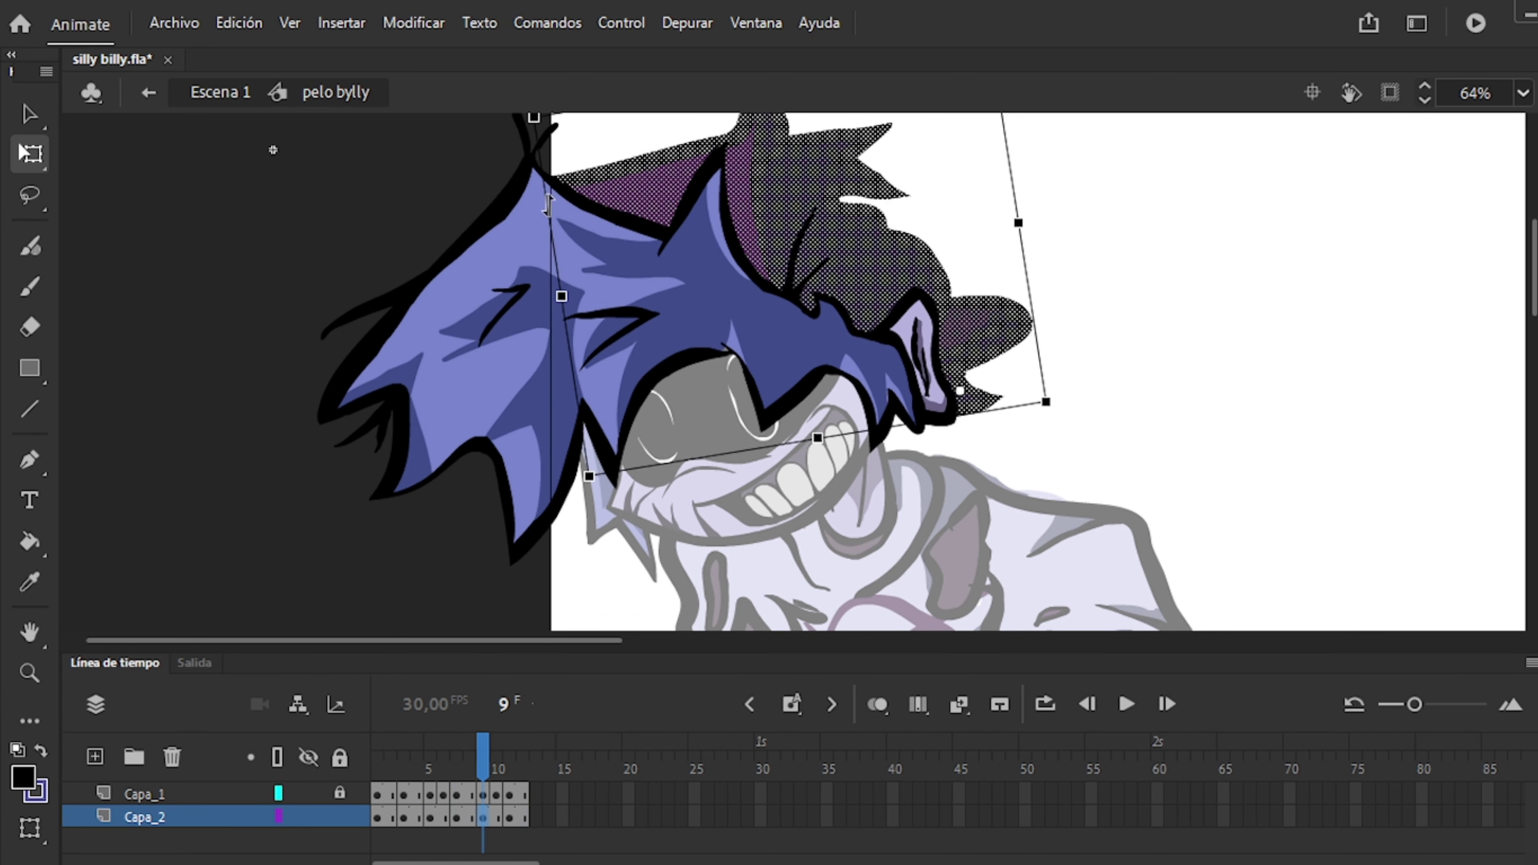
Lock Capa_2, unlock Capa_1, and step through the fringe's keyframes to check the hair wobble.
click(339, 794)
click(340, 817)
click(402, 795)
click(441, 795)
click(454, 795)
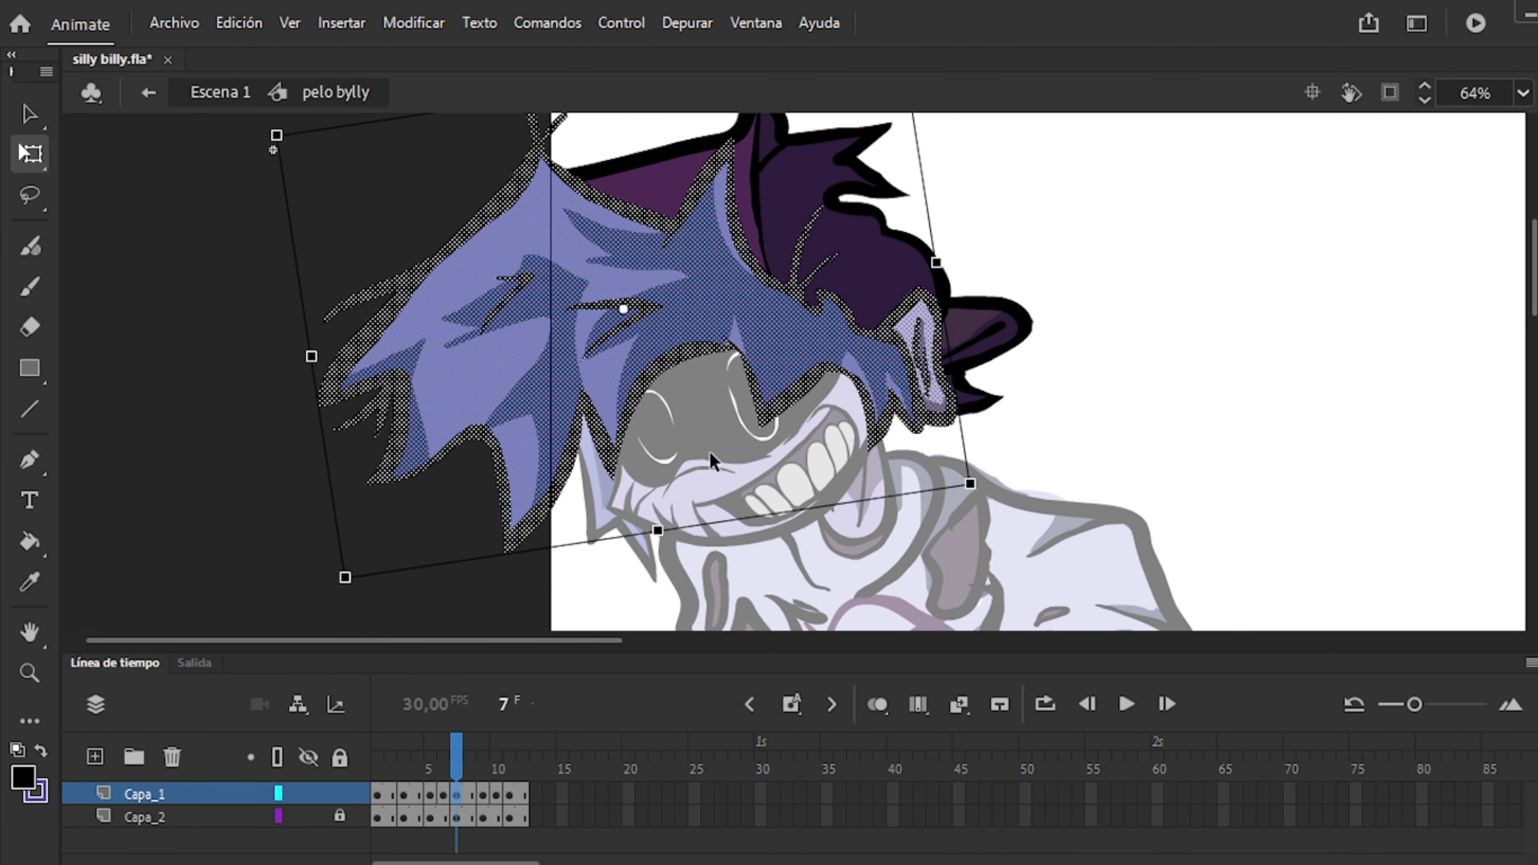
key(period)
key(period)
key(comma)
key(comma)
key(period)
key(period)
key(period)
key(period)
key(period)
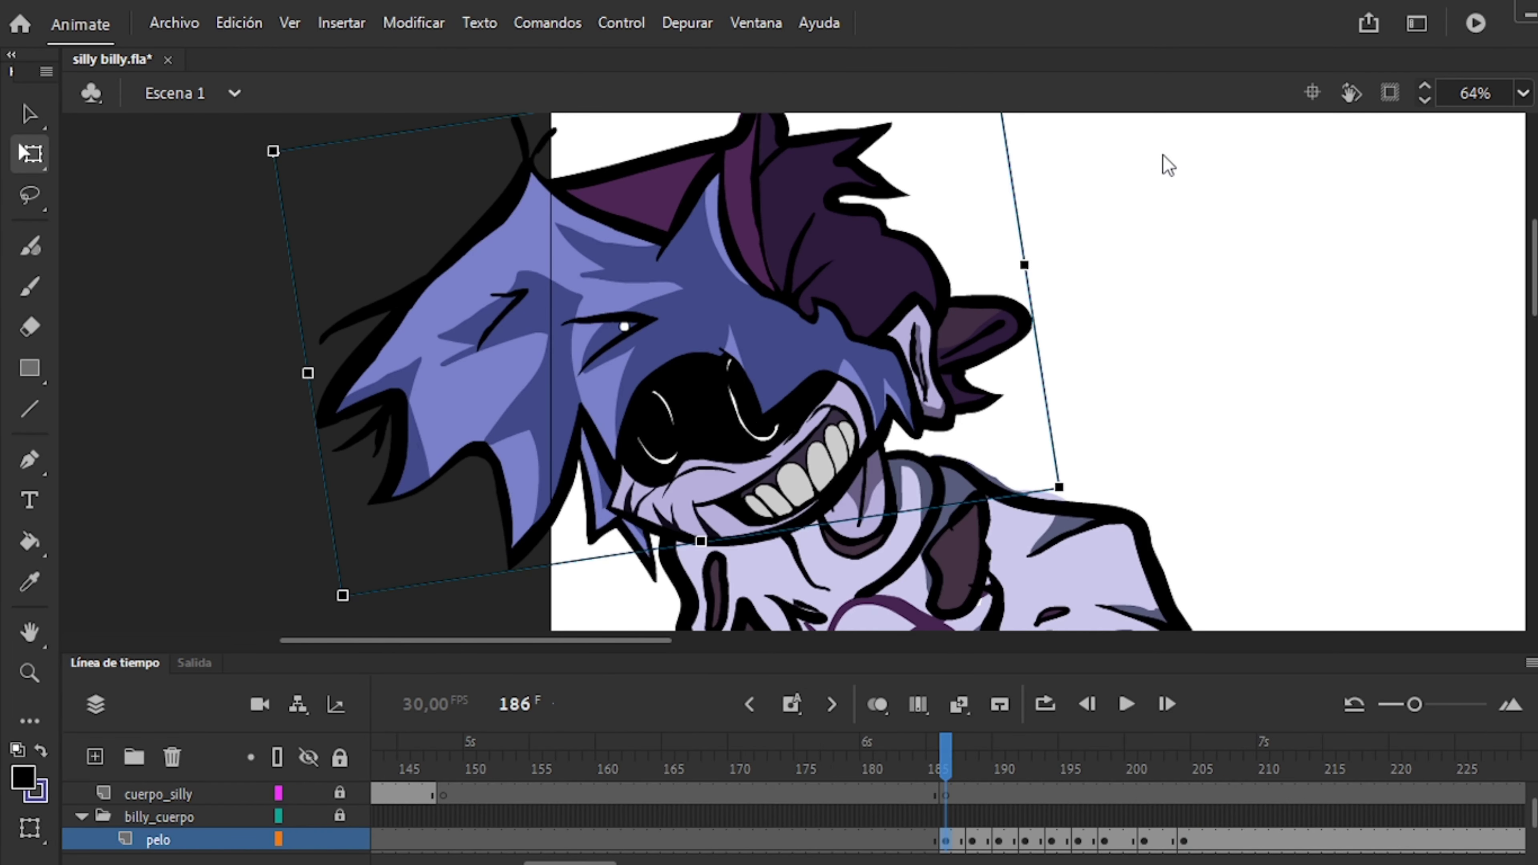
Open the cabeza symbol for editing and set up keyframes at frame 2 on its layers.
key(ctrl+2)
scroll(344, 824, down, 2)
click(344, 819)
double_click(327, 254)
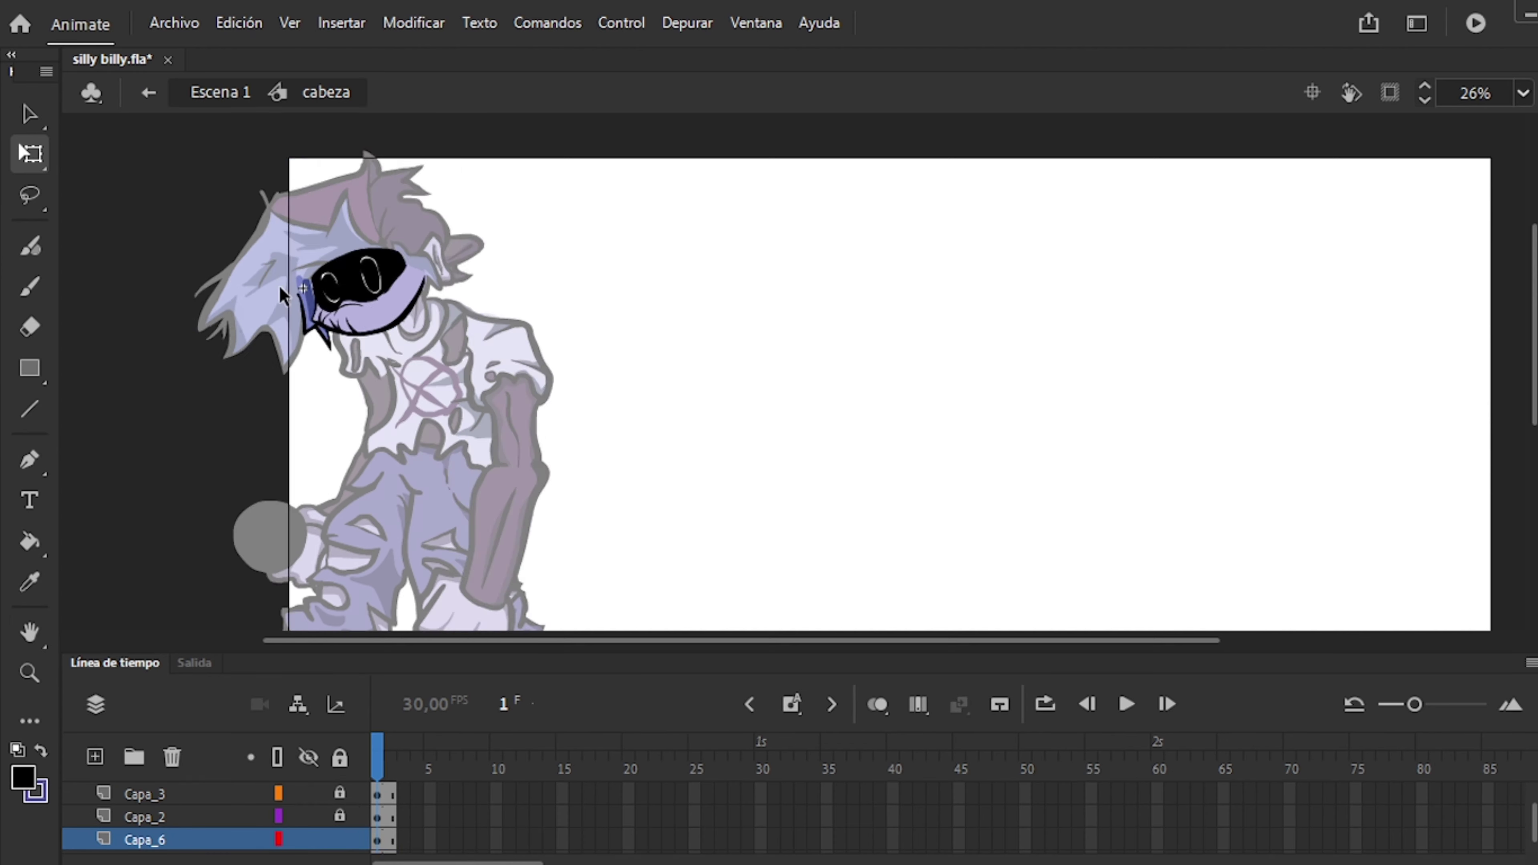
click(390, 817)
click(339, 817)
click(182, 840)
Fill the eye socket with black at frame 2 in the cabeza symbol, using the onion skin as reference.
key(alt+shift+o)
scroll(324, 419, up, 2)
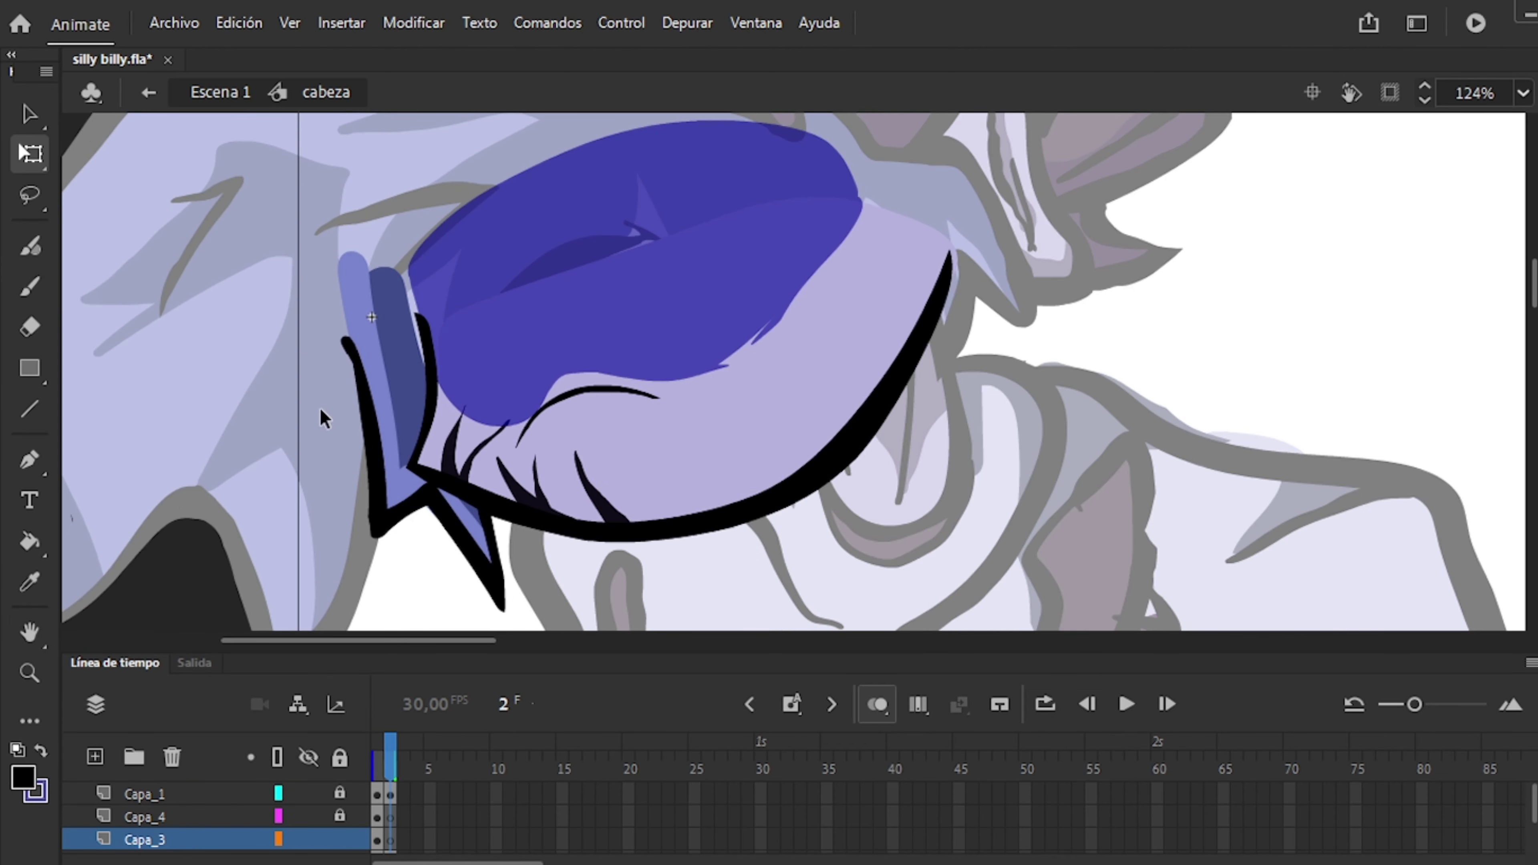
key(k)
click(545, 255)
Wobble the side hair lock on Capa_5 with slightly transformed keyframes up to frame 10.
scroll(342, 831, down, 2)
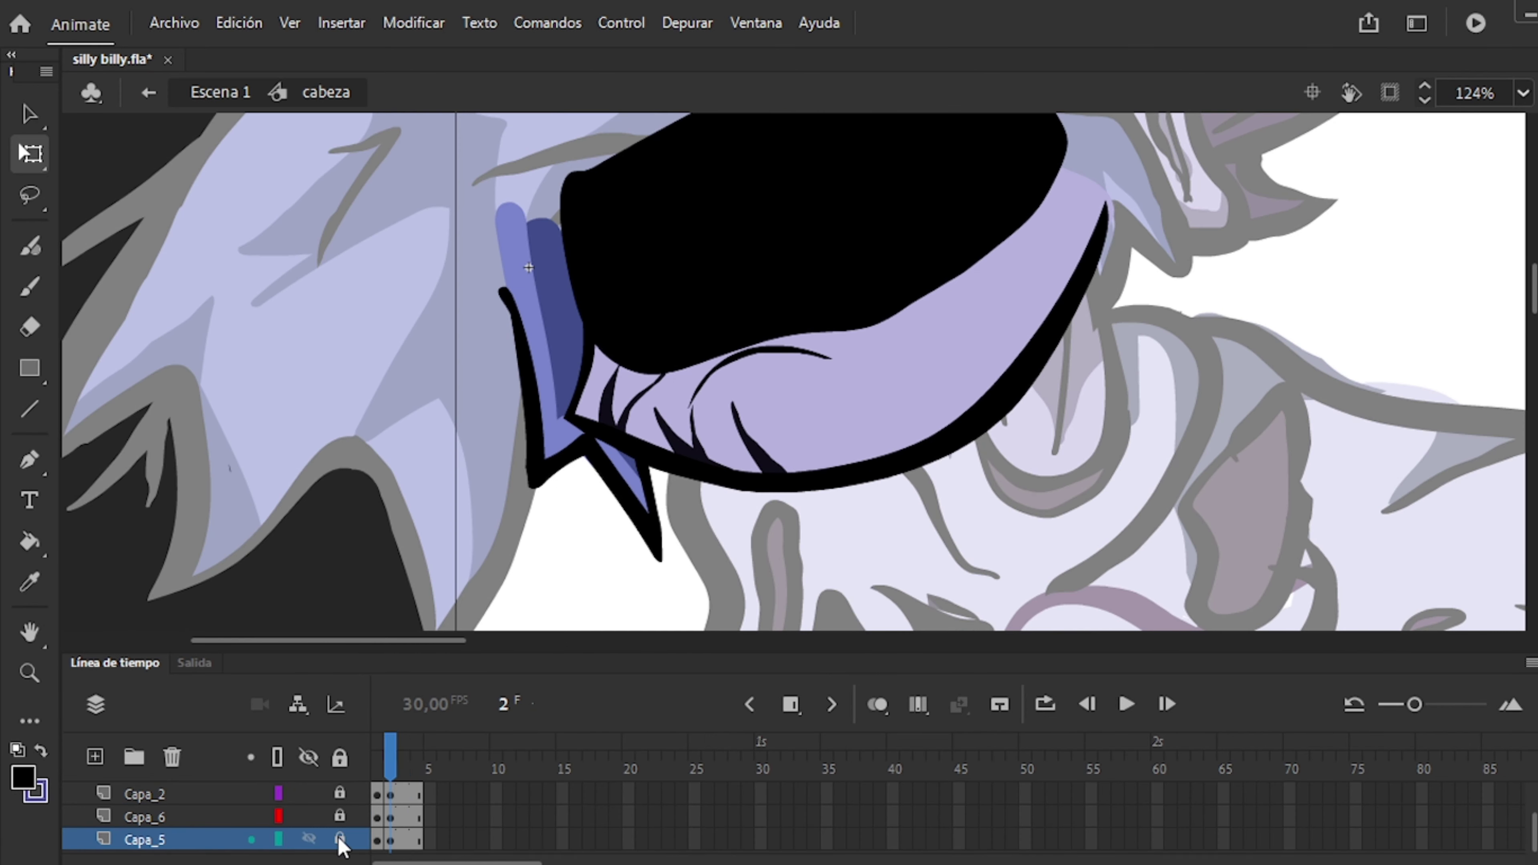
click(581, 321)
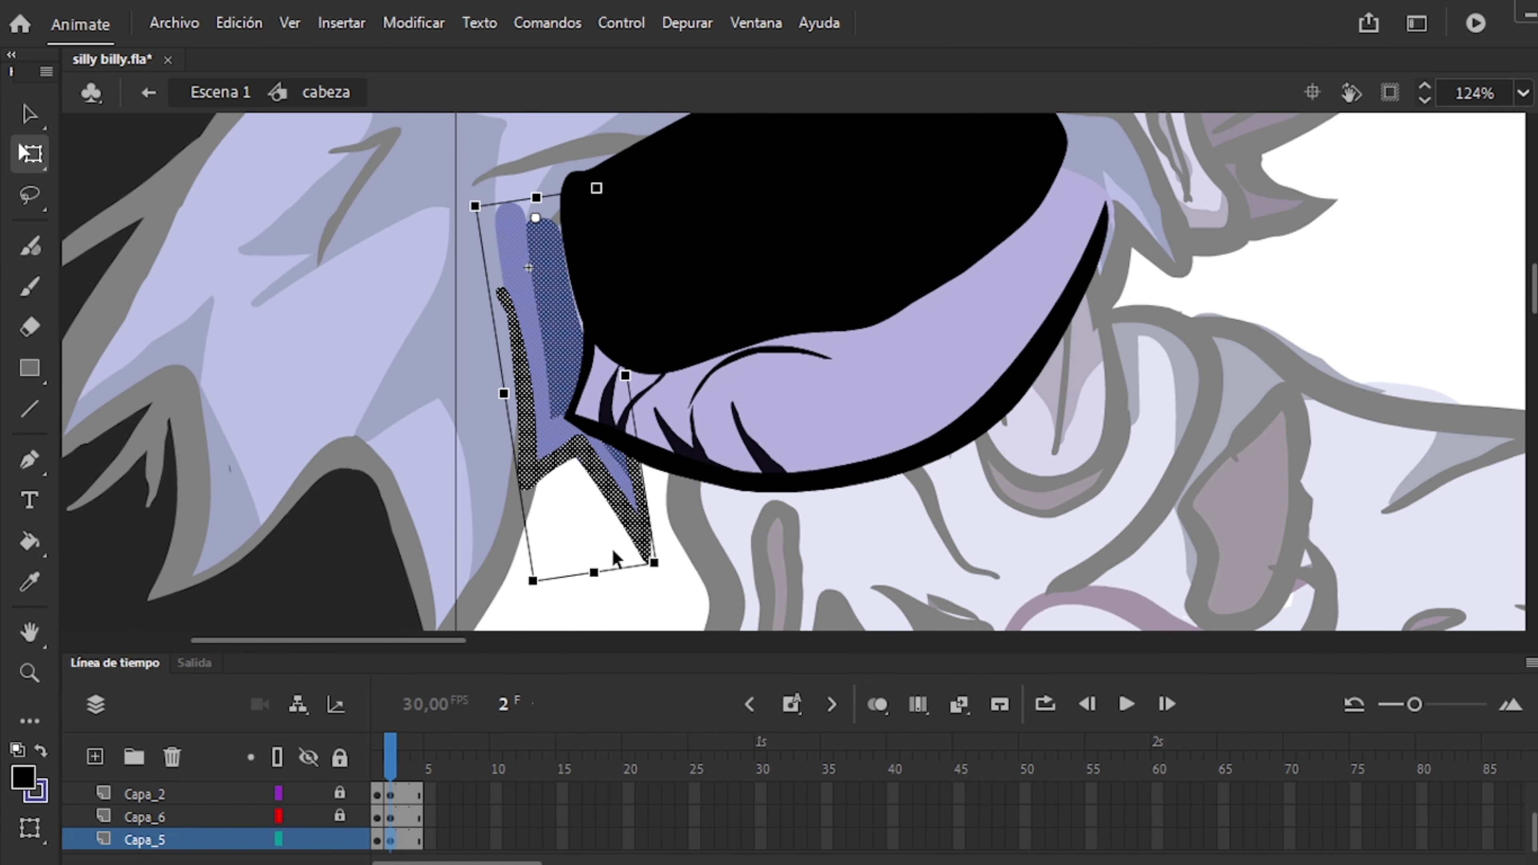
key(F6)
click(438, 839)
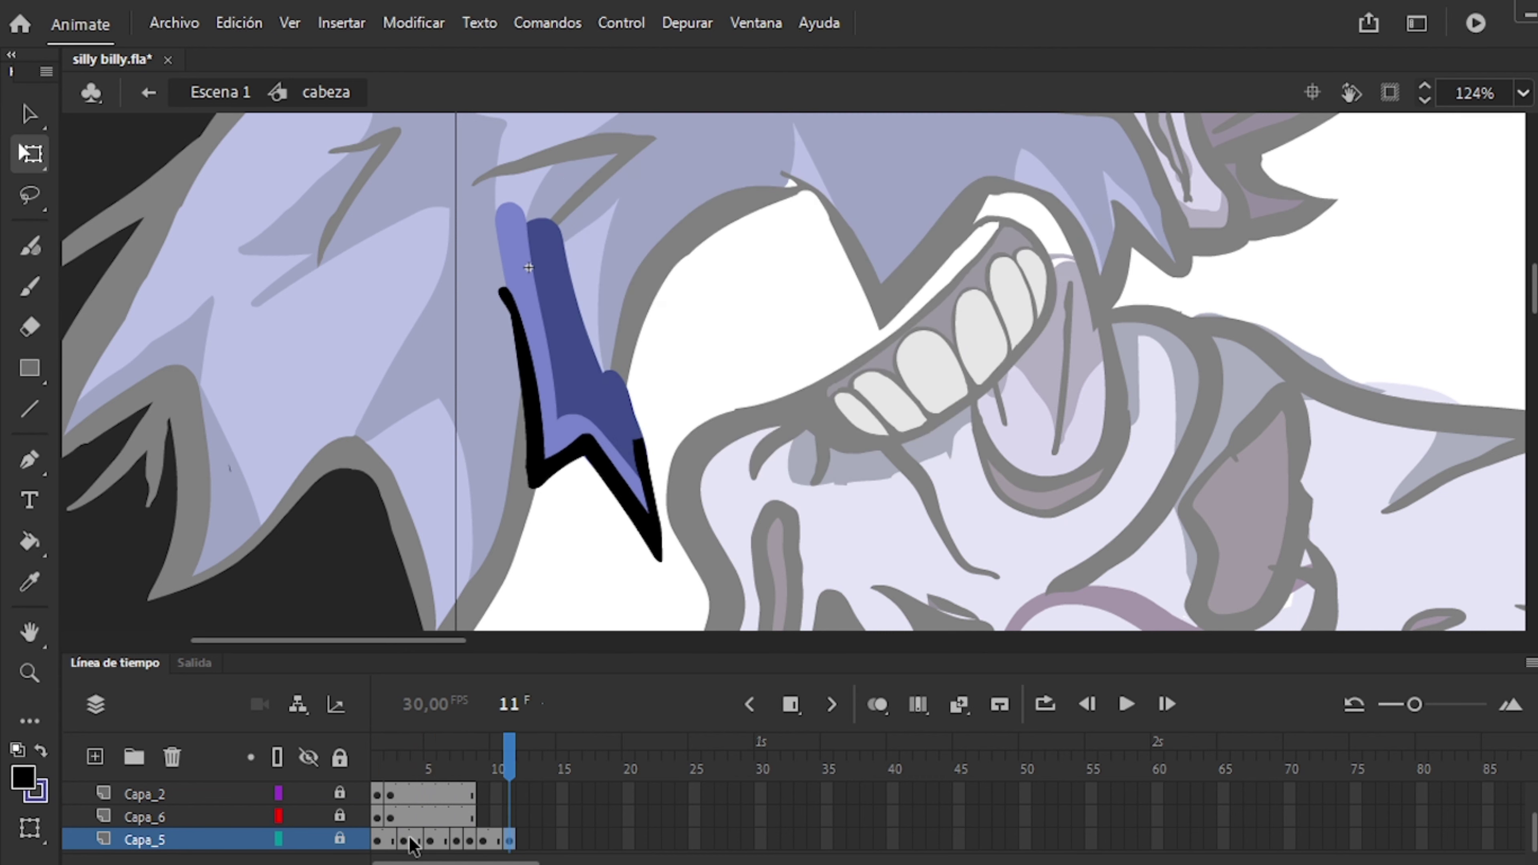
click(424, 773)
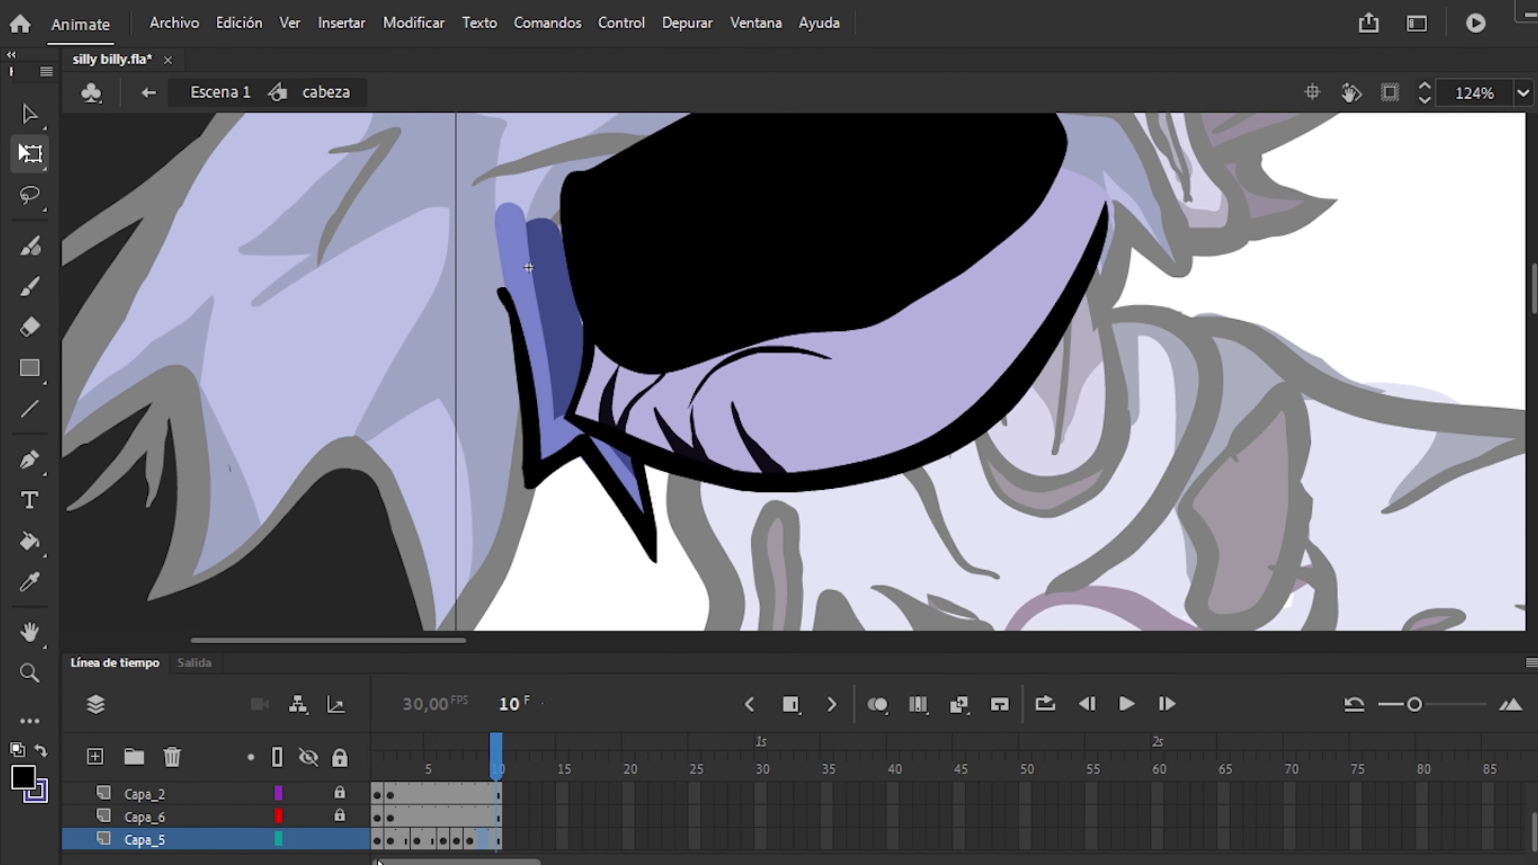
Refine the lower edge of the black eye socket on Capa_3 at frame 14 with the eraser and brush.
scroll(379, 836, up, 2)
click(378, 794)
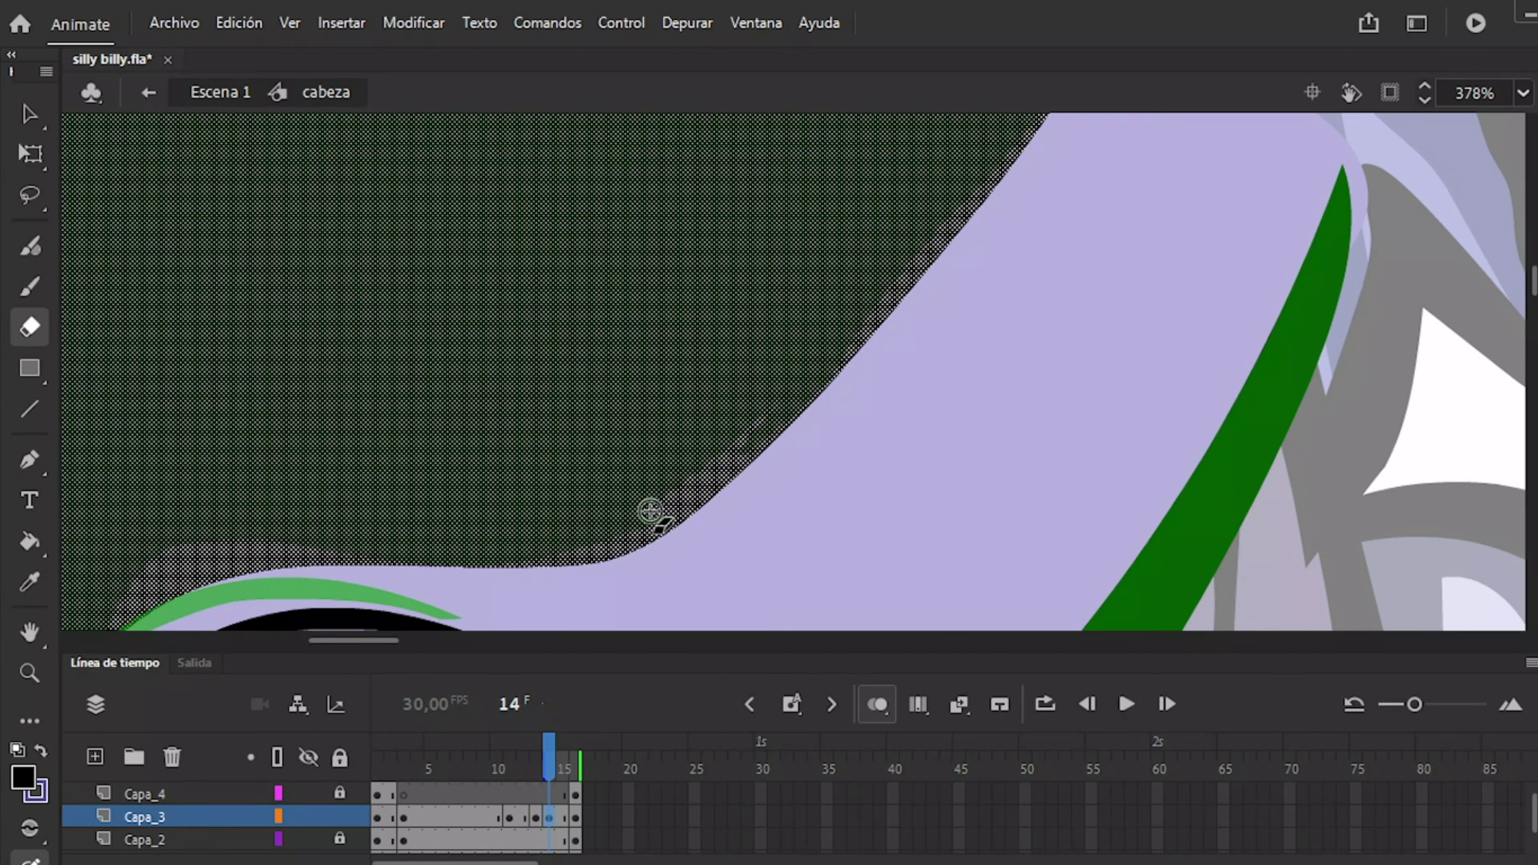
key(Escape)
key(b)
drag(793, 405, 745, 449)
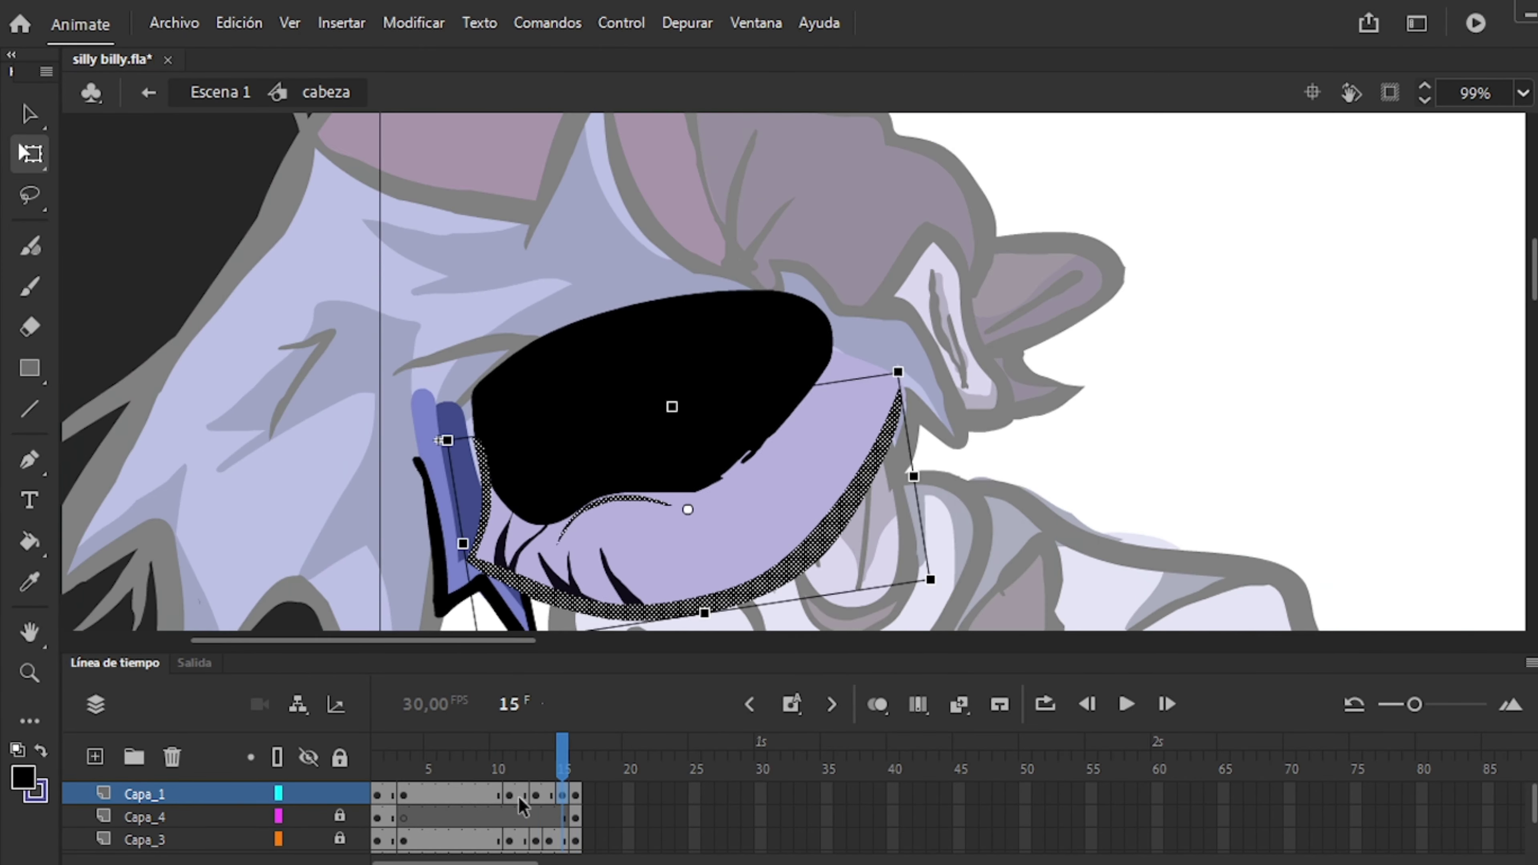
Redraw the white eye rings on Capa_4 at frame 15 and compare them with the neighbouring frames.
click(547, 805)
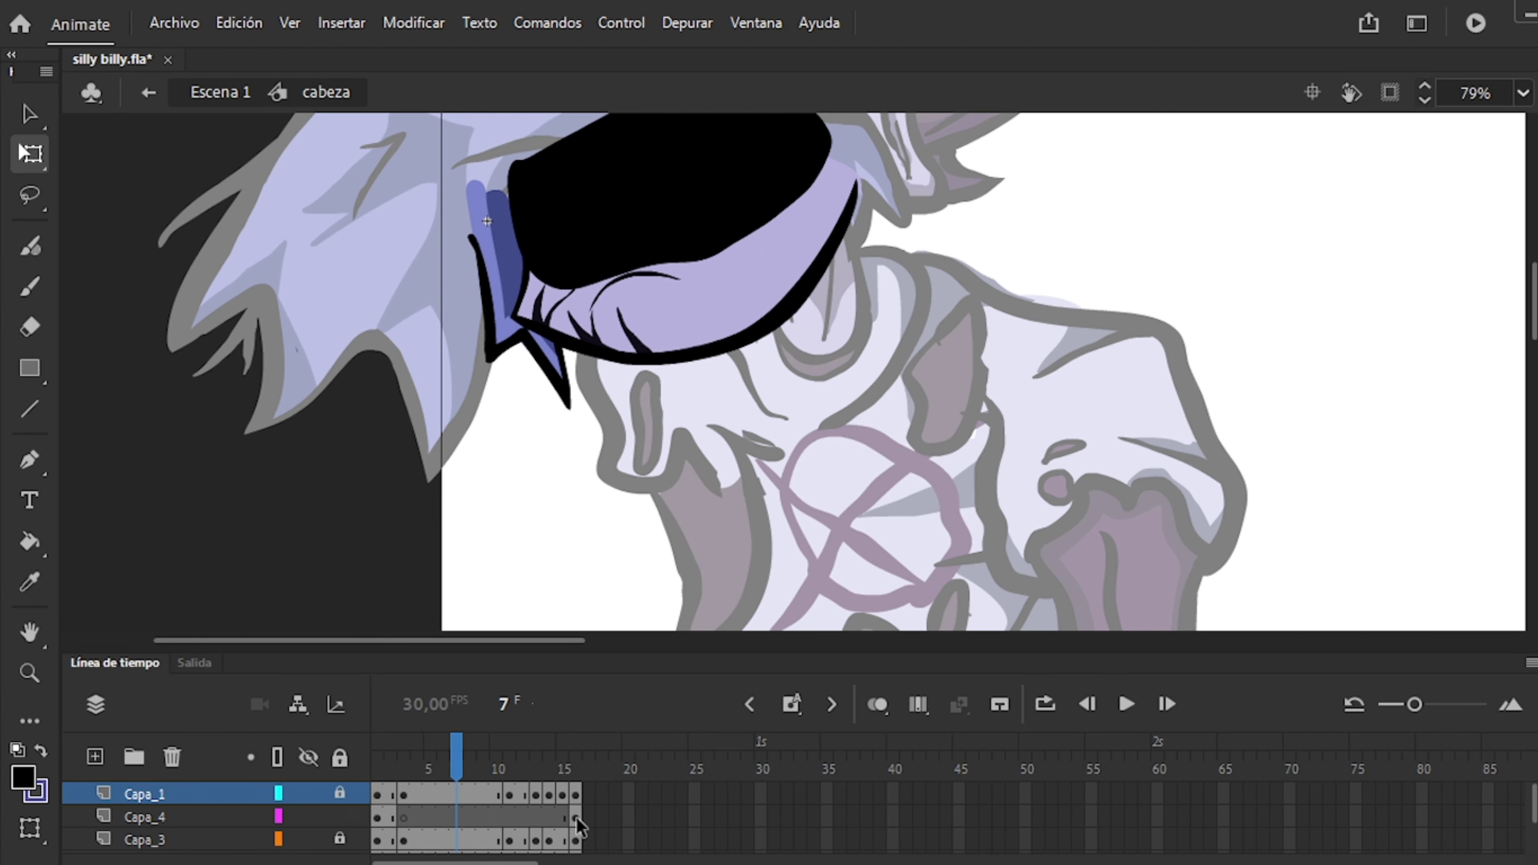
click(560, 813)
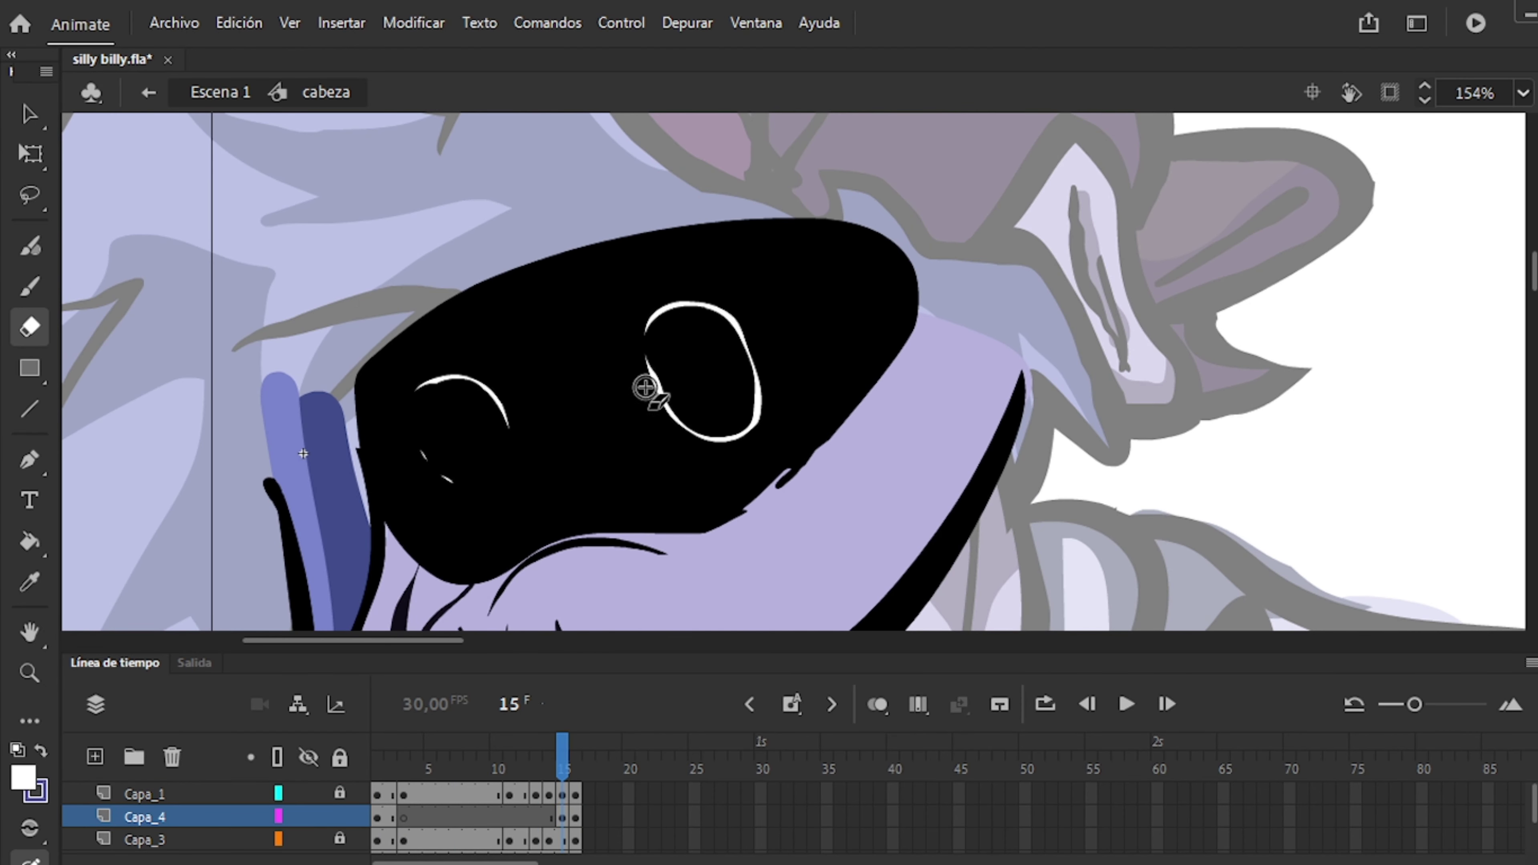
key(period)
key(comma)
key(comma)
key(alt+shift+o)
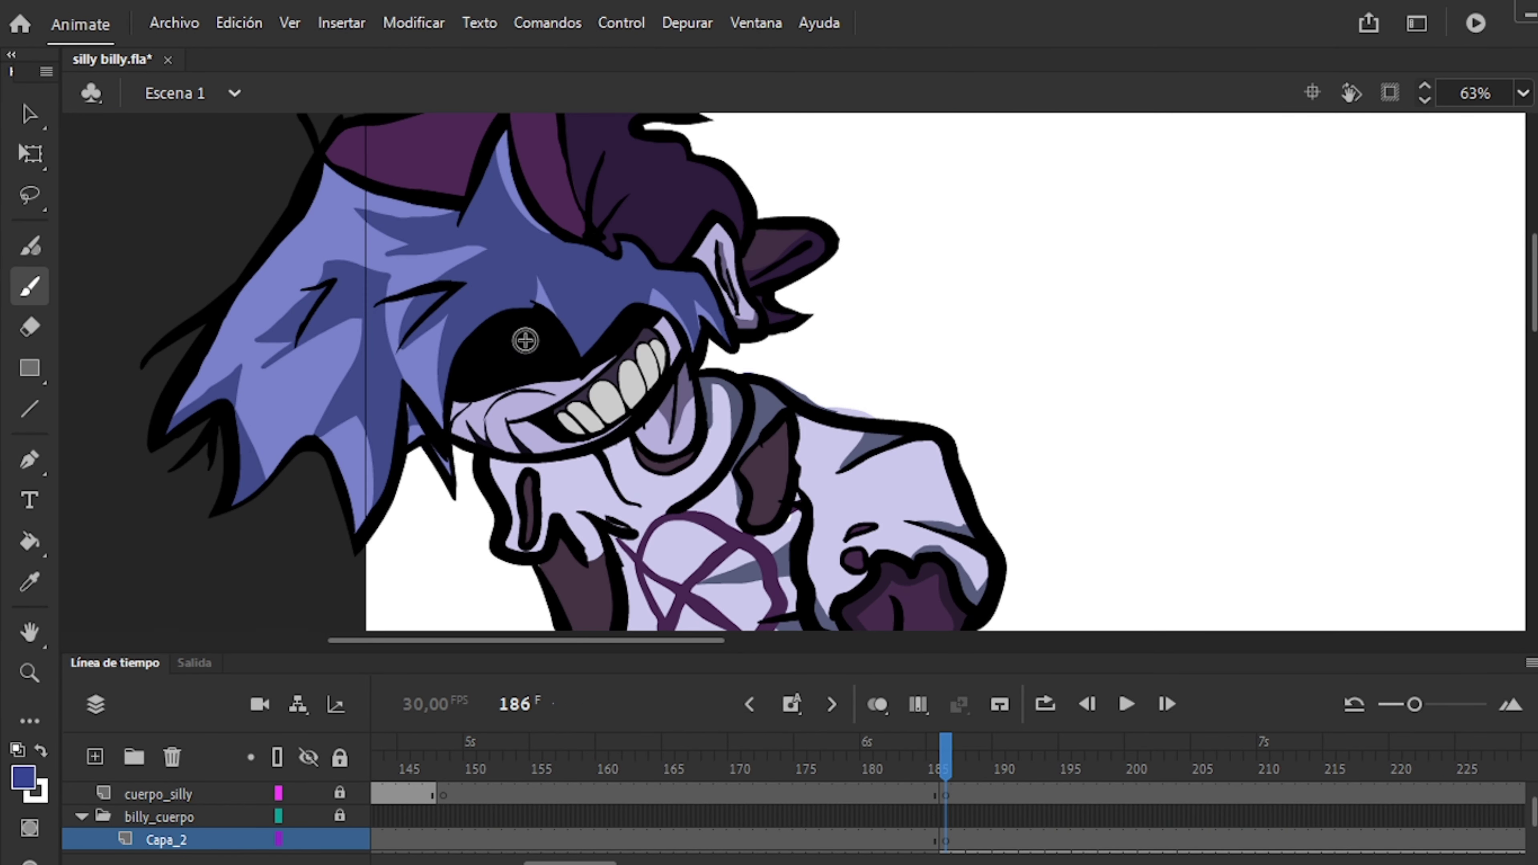
Draw X-shaped blue glint rays over the eye in the brillo lol symbol and transfer the drawing from frame 4 to frame 6.
scroll(599, 346, down, 2)
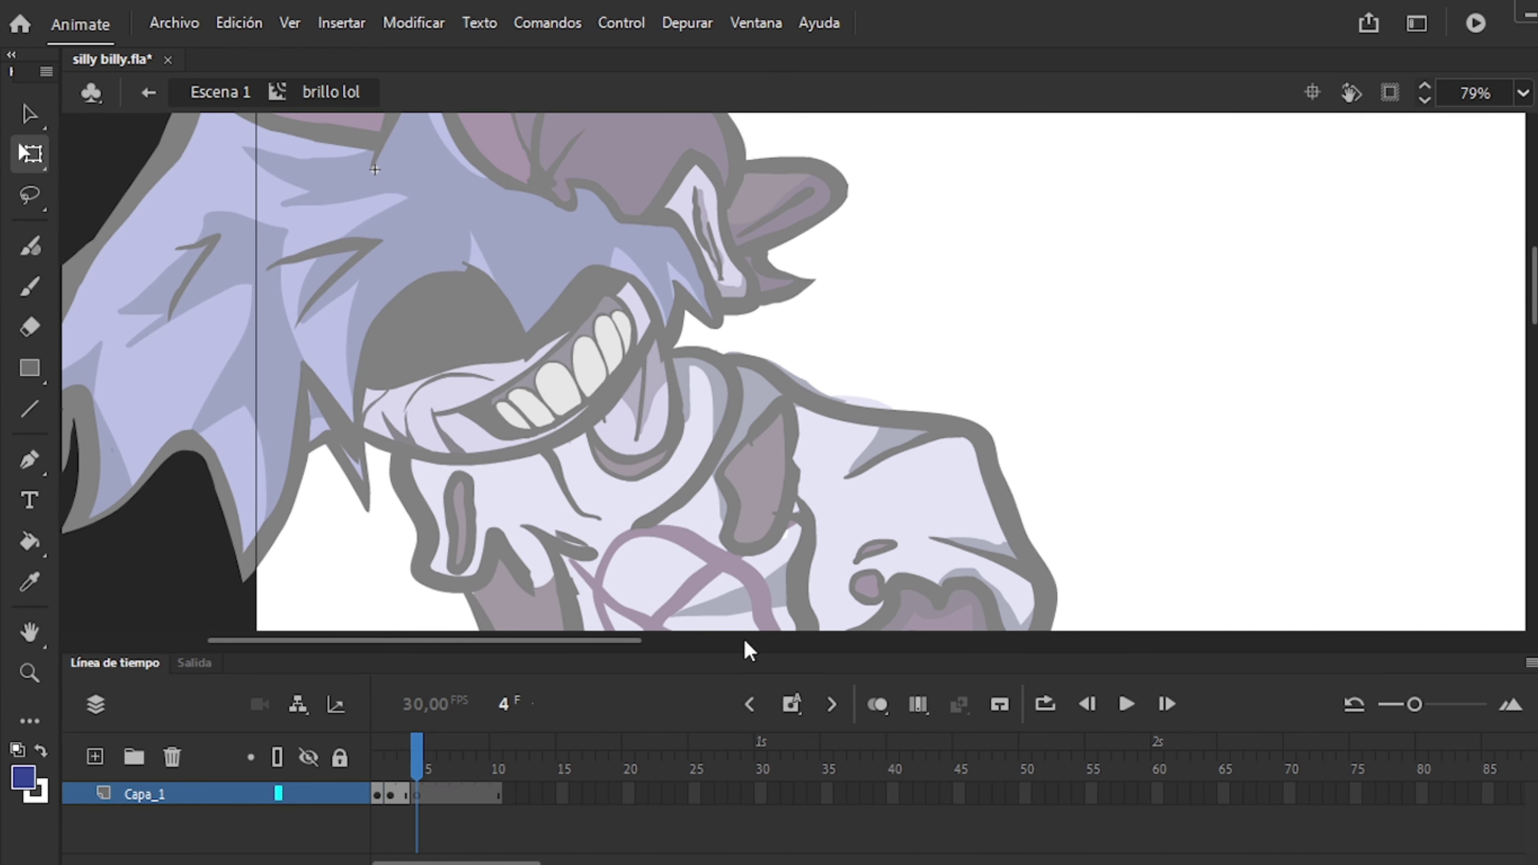
key(b)
key(alt+shift+o)
scroll(497, 148, down, 2)
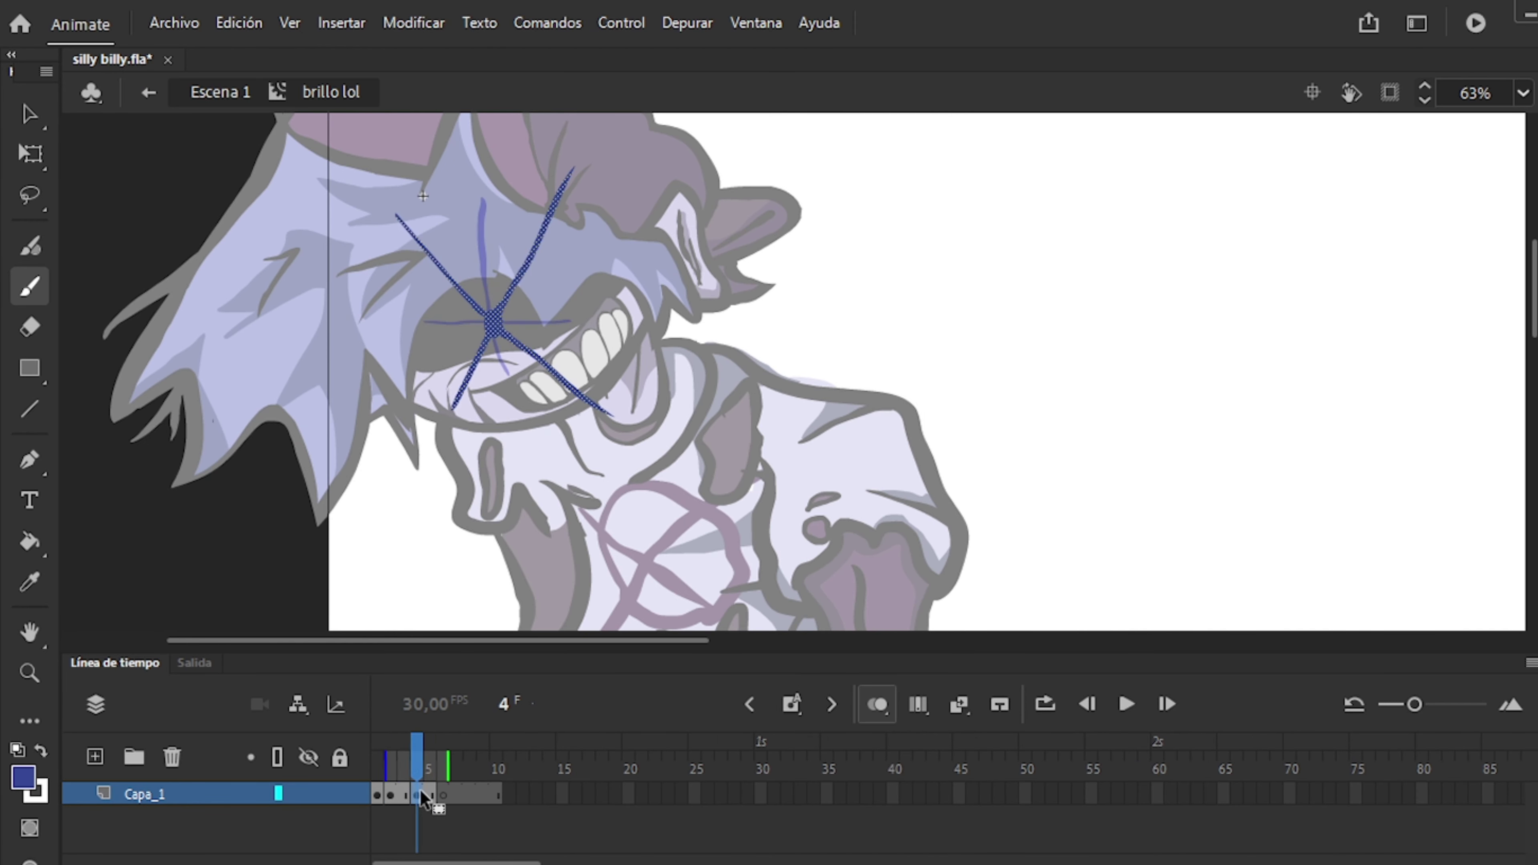
drag(422, 797, 443, 795)
Rotate the X-shaped rays at frame 6 and sketch curved in-between rays at frame 4 against the onion skin.
key(ctrl+equal)
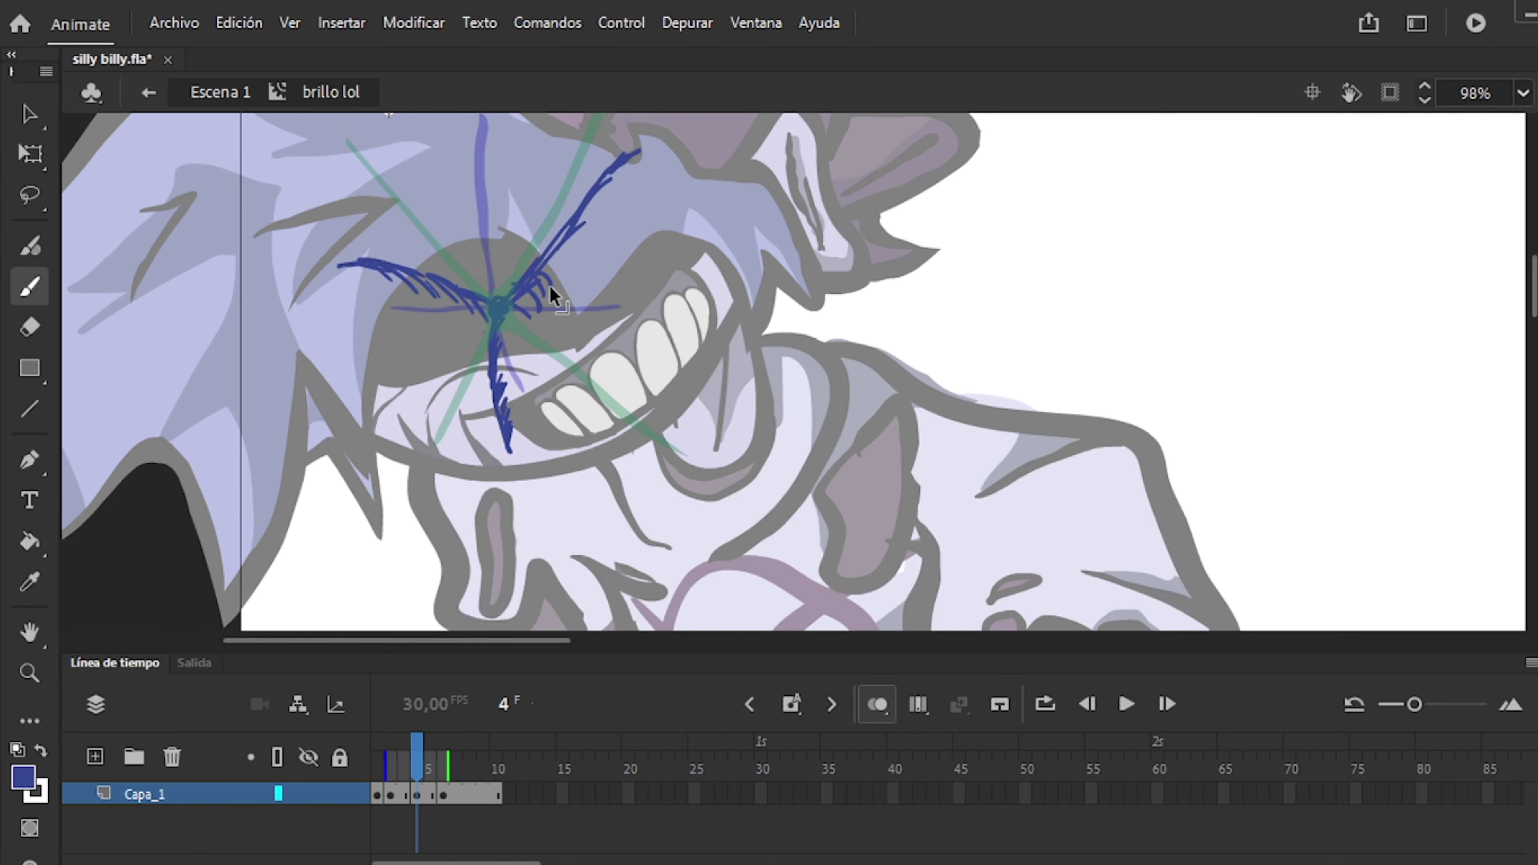
scroll(492, 363, up, 3)
key(ctrl+a)
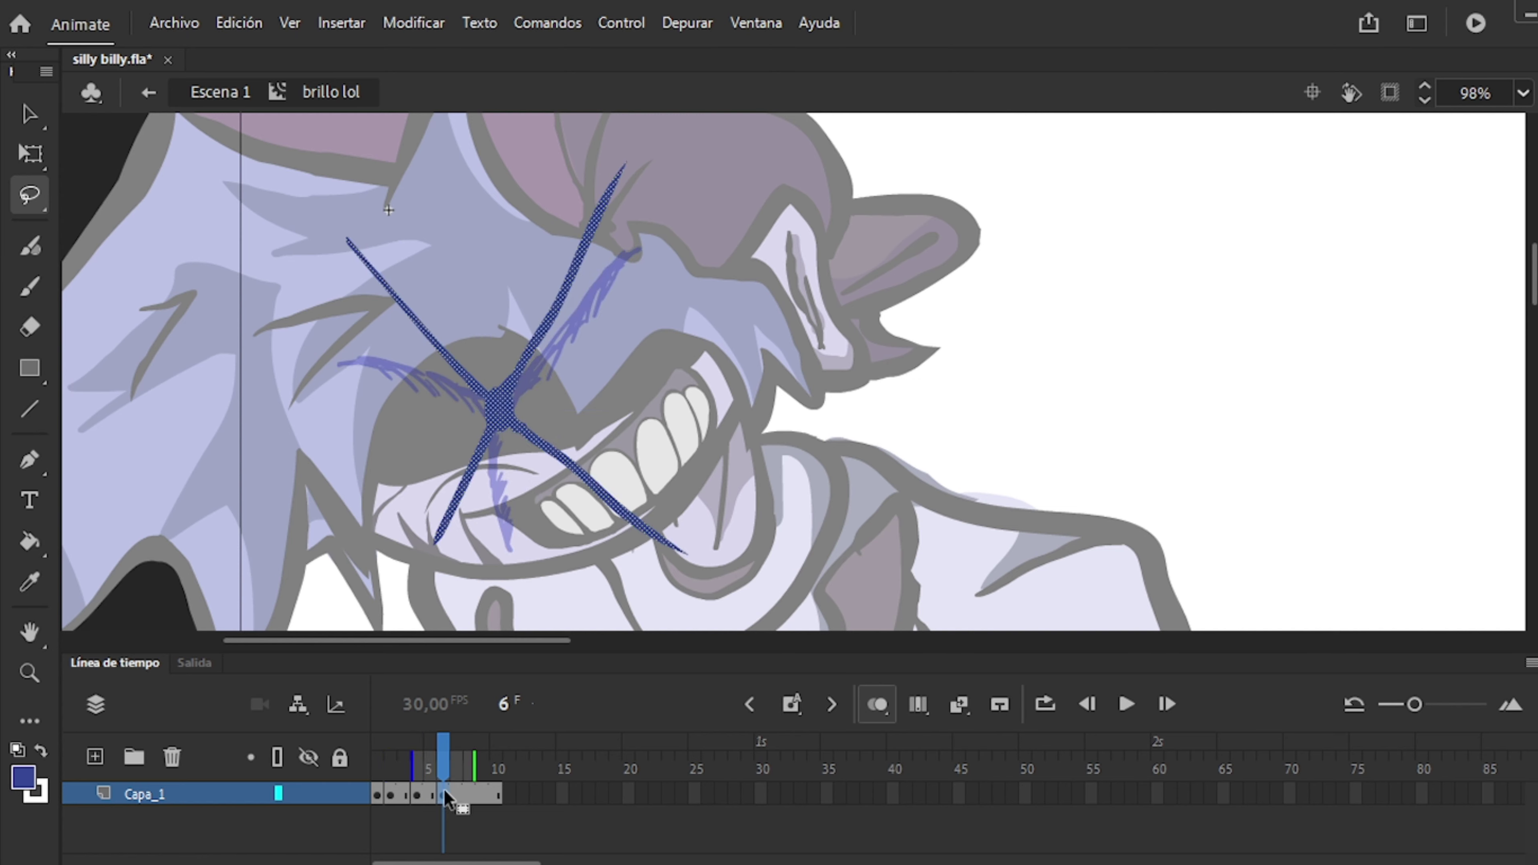
key(q)
drag(332, 555, 338, 342)
drag(502, 376, 587, 229)
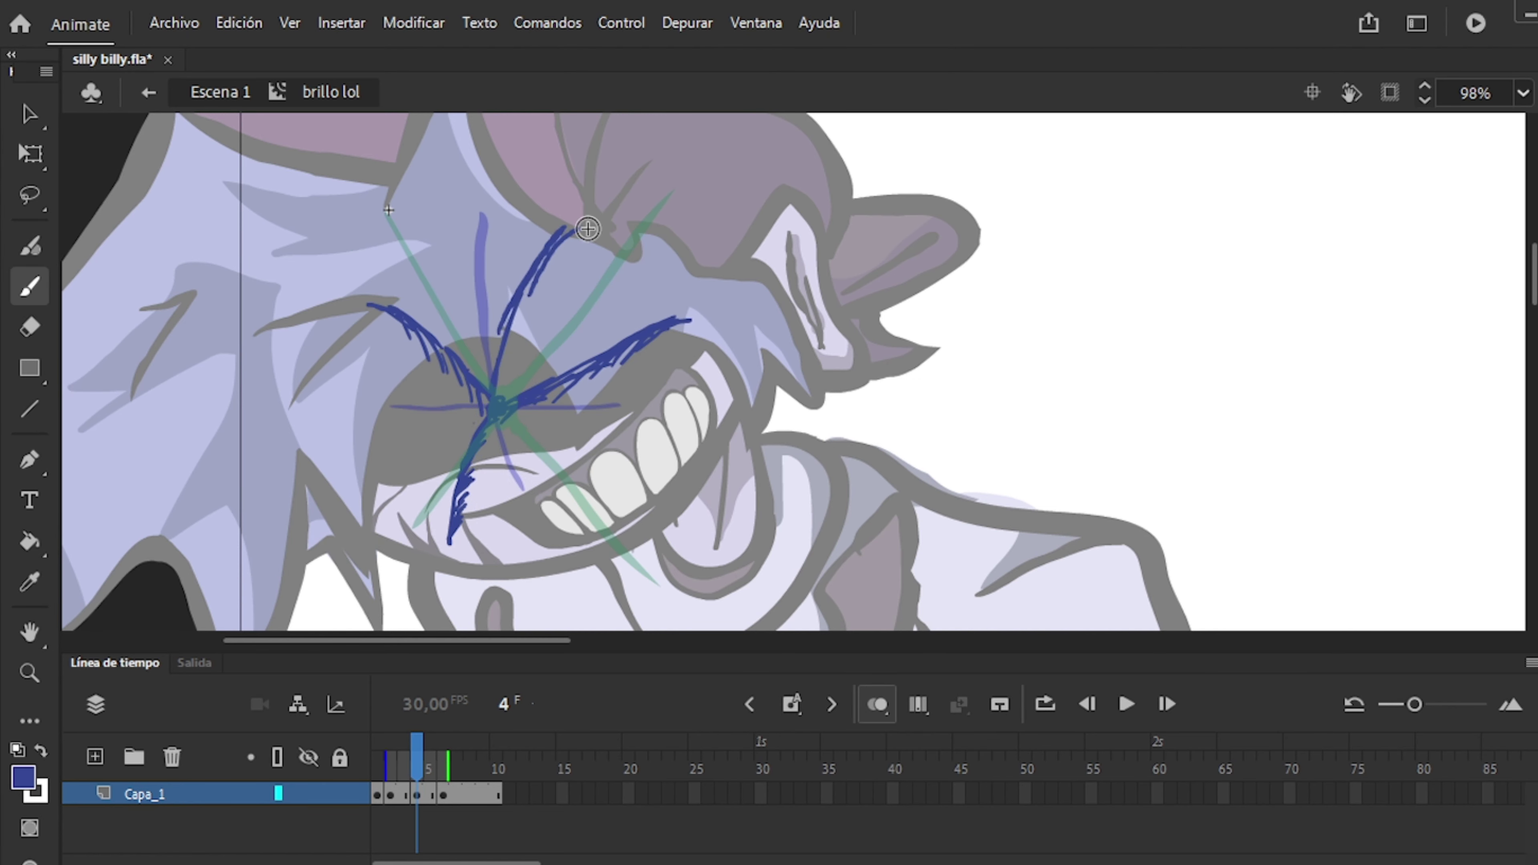
Delete the rough rays at frame 4 and redraw them as thinner curved strokes with the brush.
key(ctrl+a)
key(q)
key(Delete)
key(b)
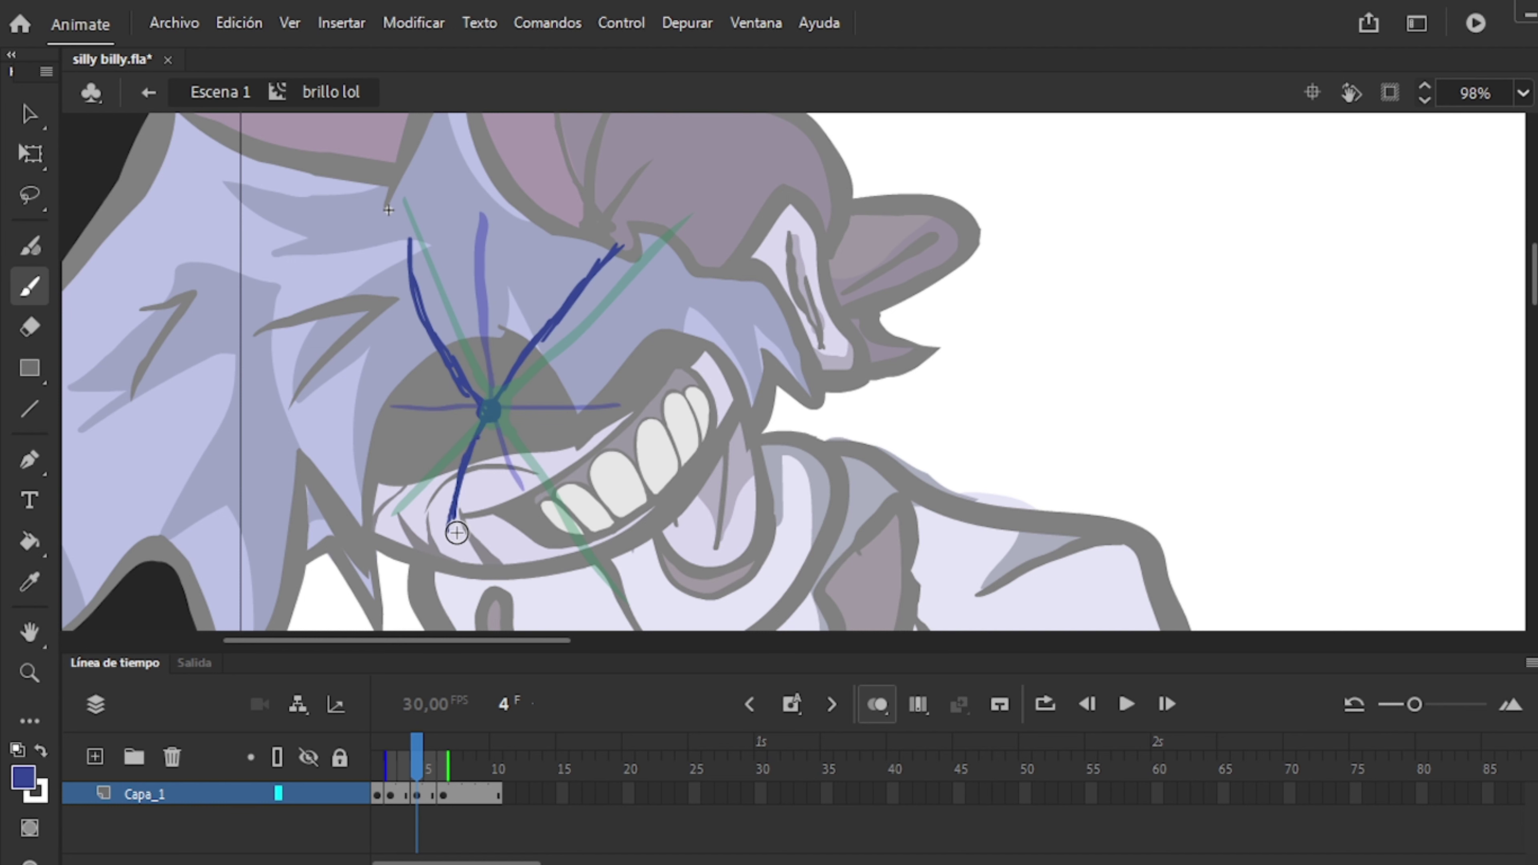
Add keyframes for the glint's remaining ray drawings up to frame 10 and turn off the onion skin.
key(period)
key(period)
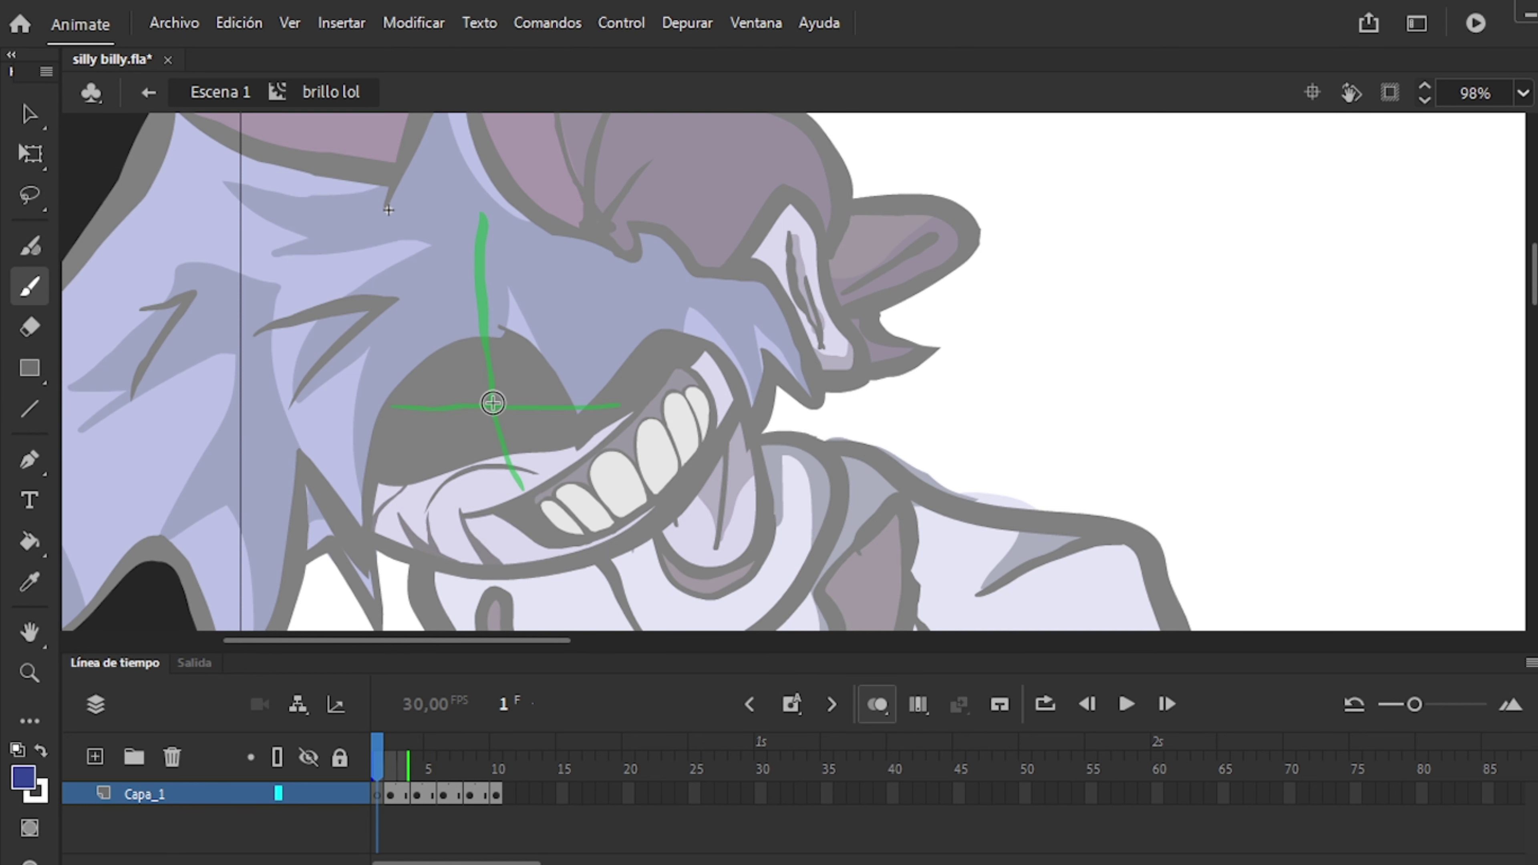
click(867, 710)
click(791, 705)
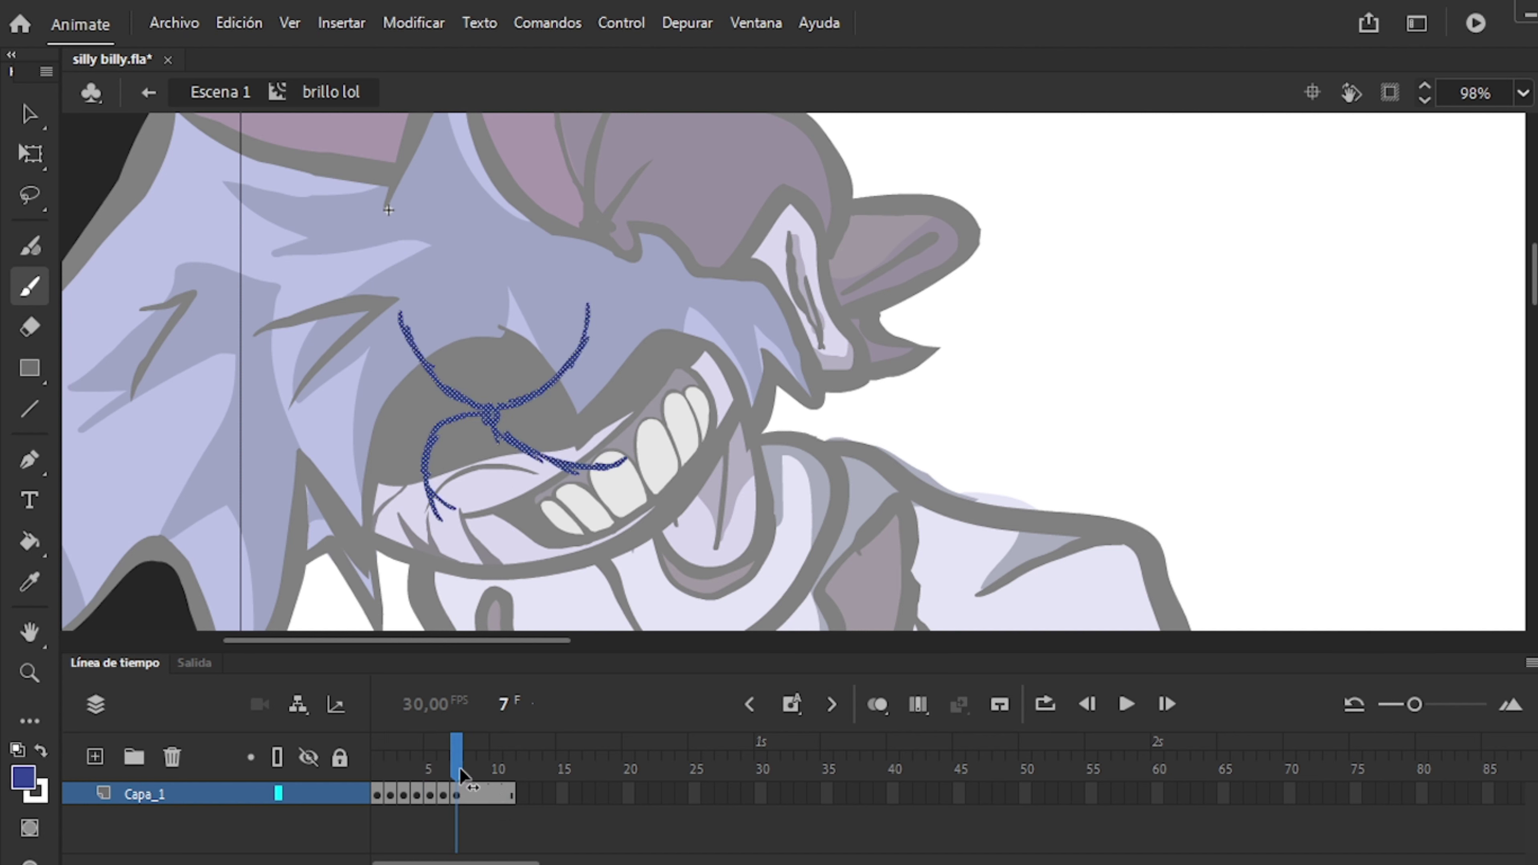
Add a new layer for the clean glint rays and delete the rough Capa_1 layer.
click(95, 757)
click(172, 756)
scroll(525, 403, down, 3)
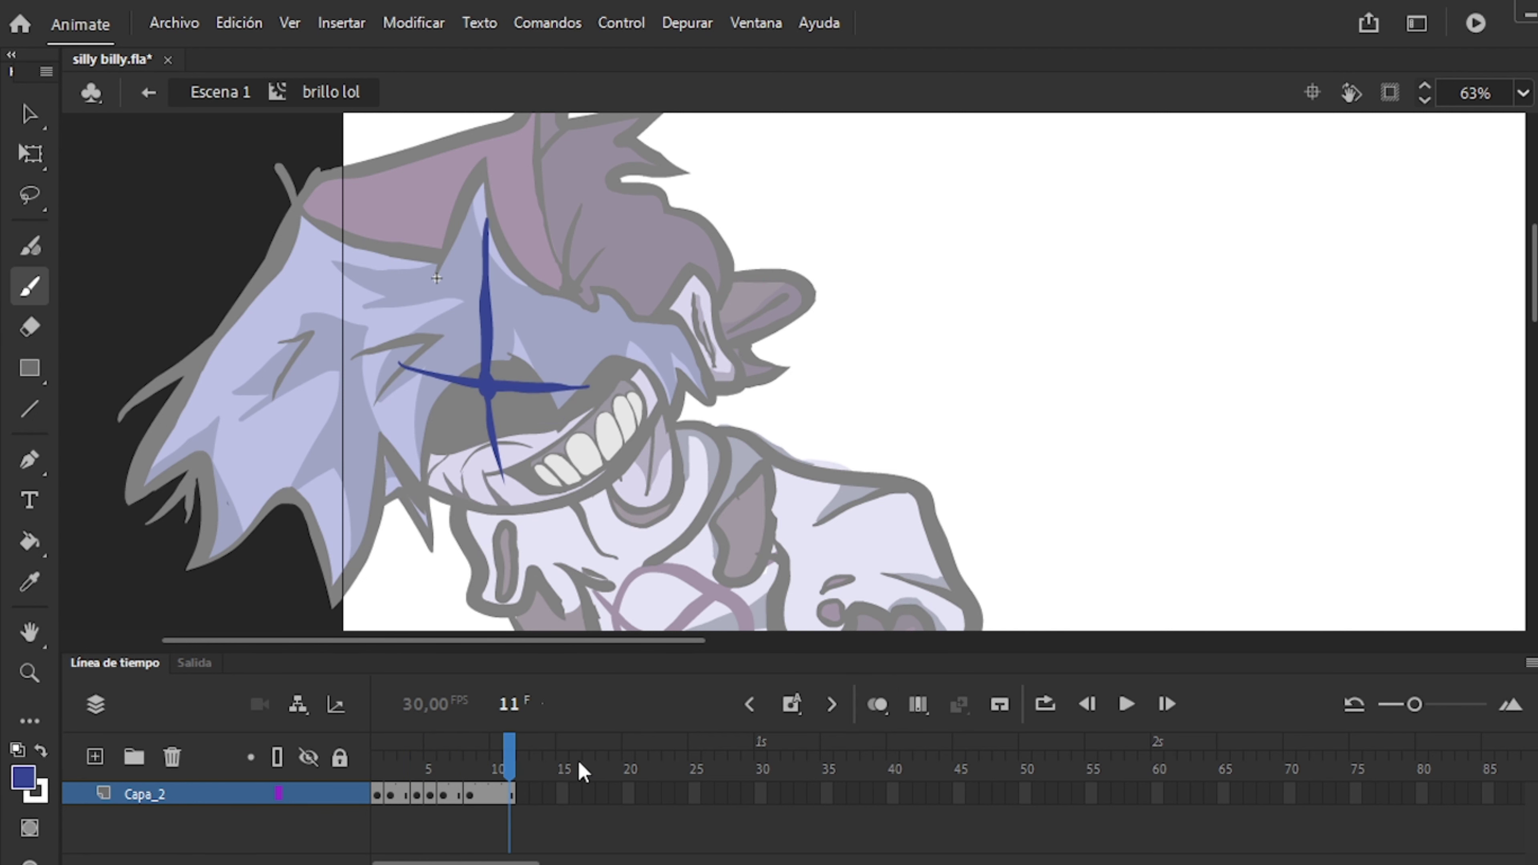
Redraw the cross-shaped rays with the brush at frames 10, 11 and 12 using the onion skin, then turn it off.
key(b)
scroll(458, 330, up, 3)
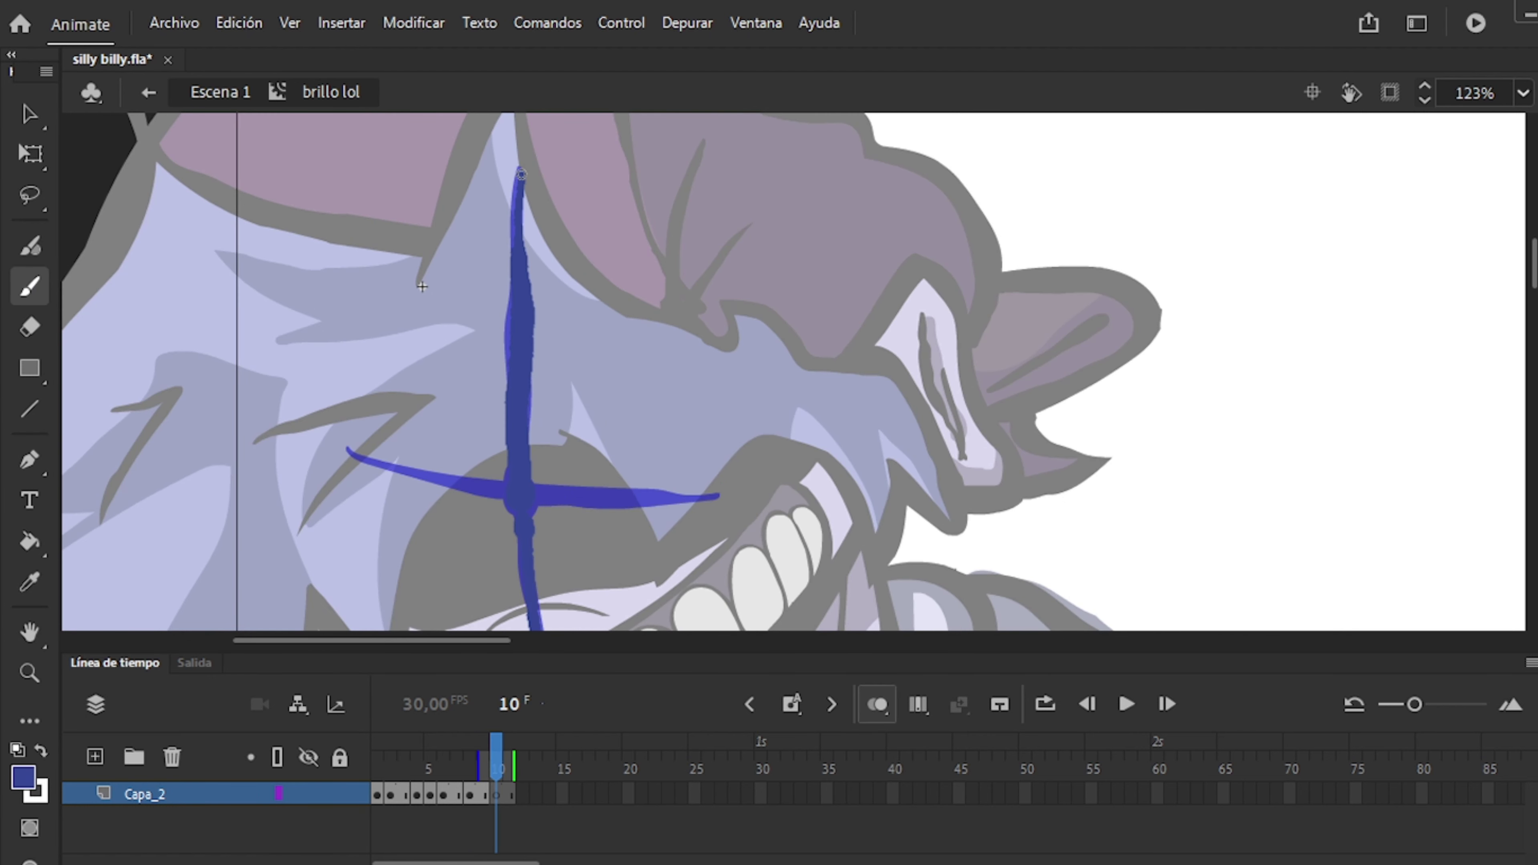
key(alt+shift+o)
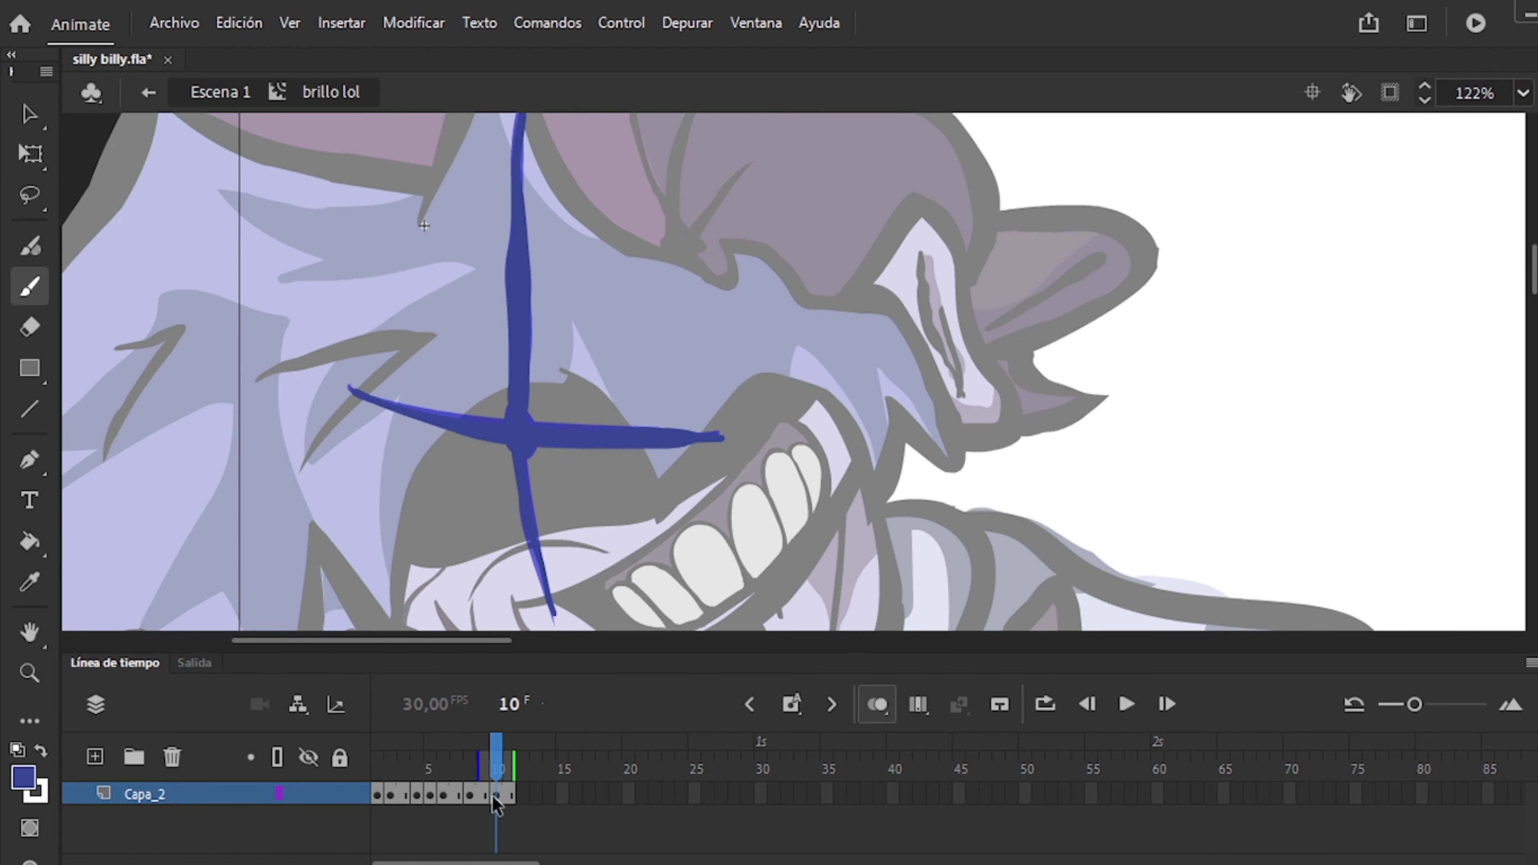
key(F7)
drag(526, 514, 553, 613)
key(F7)
drag(517, 428, 520, 132)
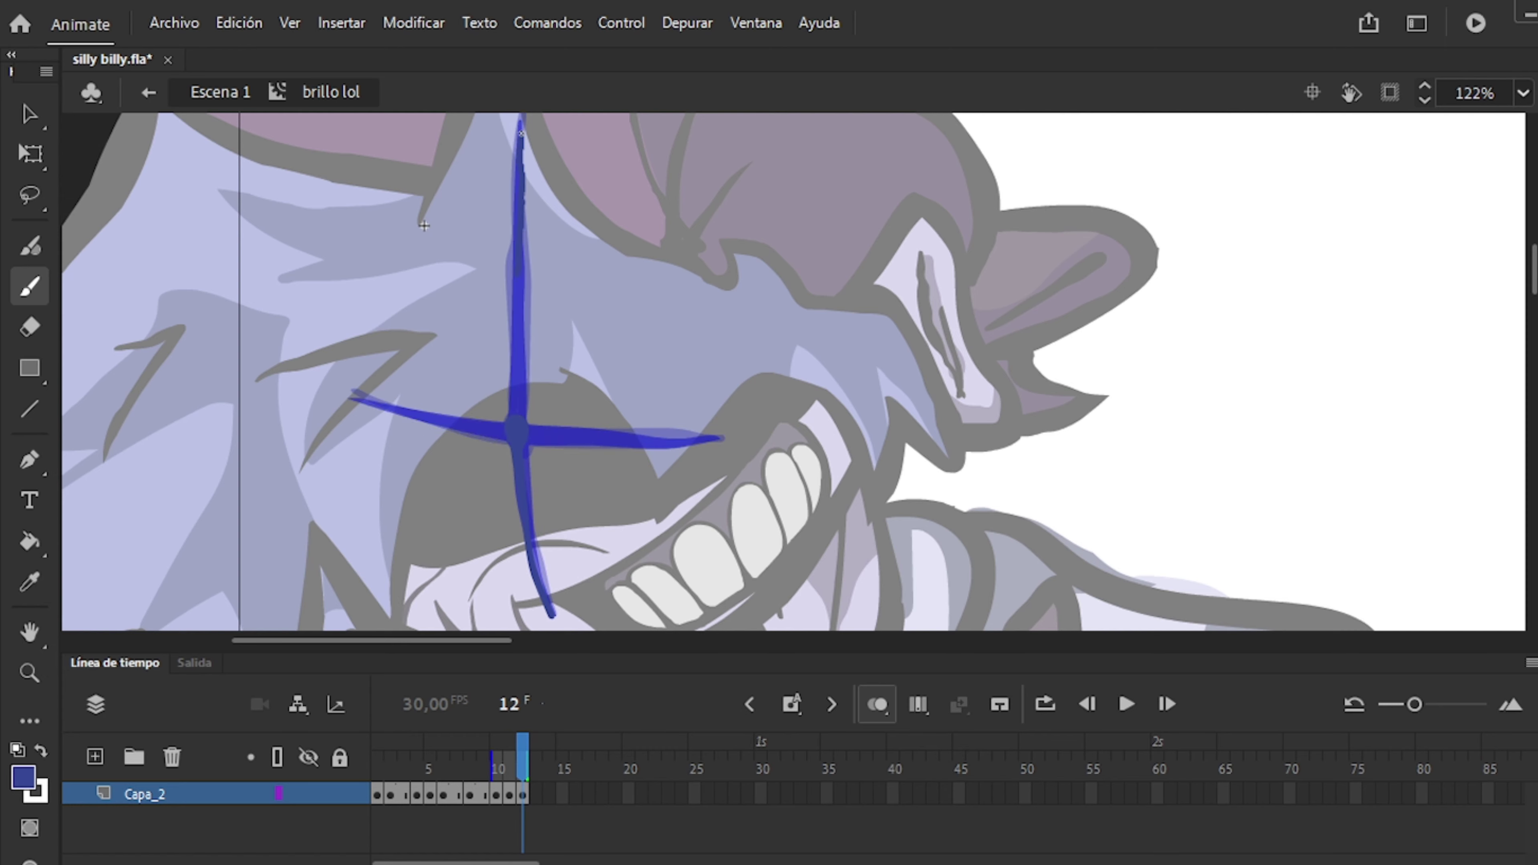
key(alt+shift+o)
key(ctrl+a)
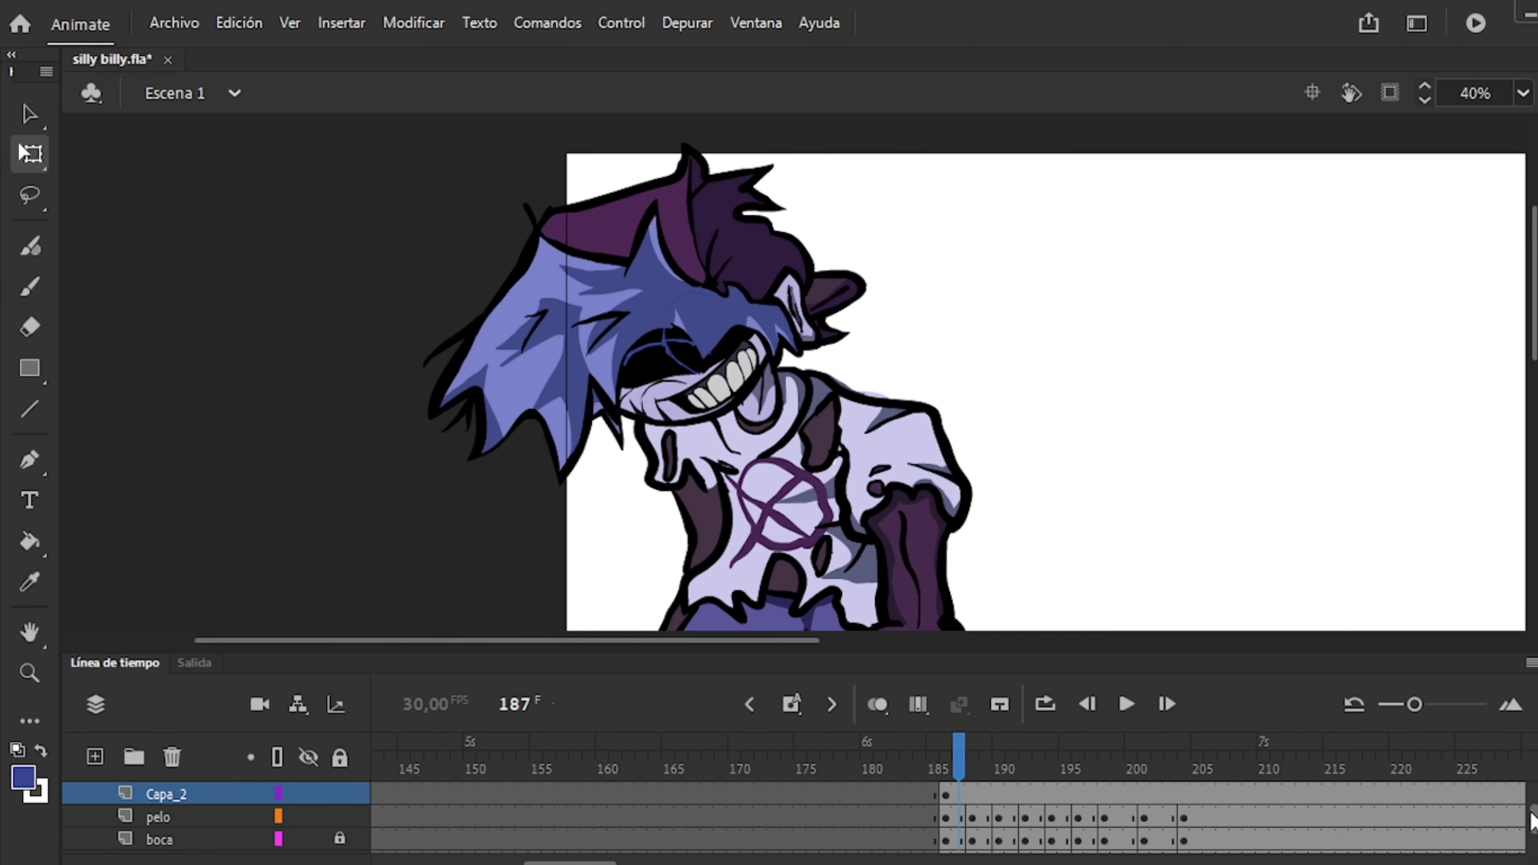
Examine Billy's hair and head pose frame by frame from frame 187 to 203 of the main scene.
key(period)
key(period)
key(period)
key(period)
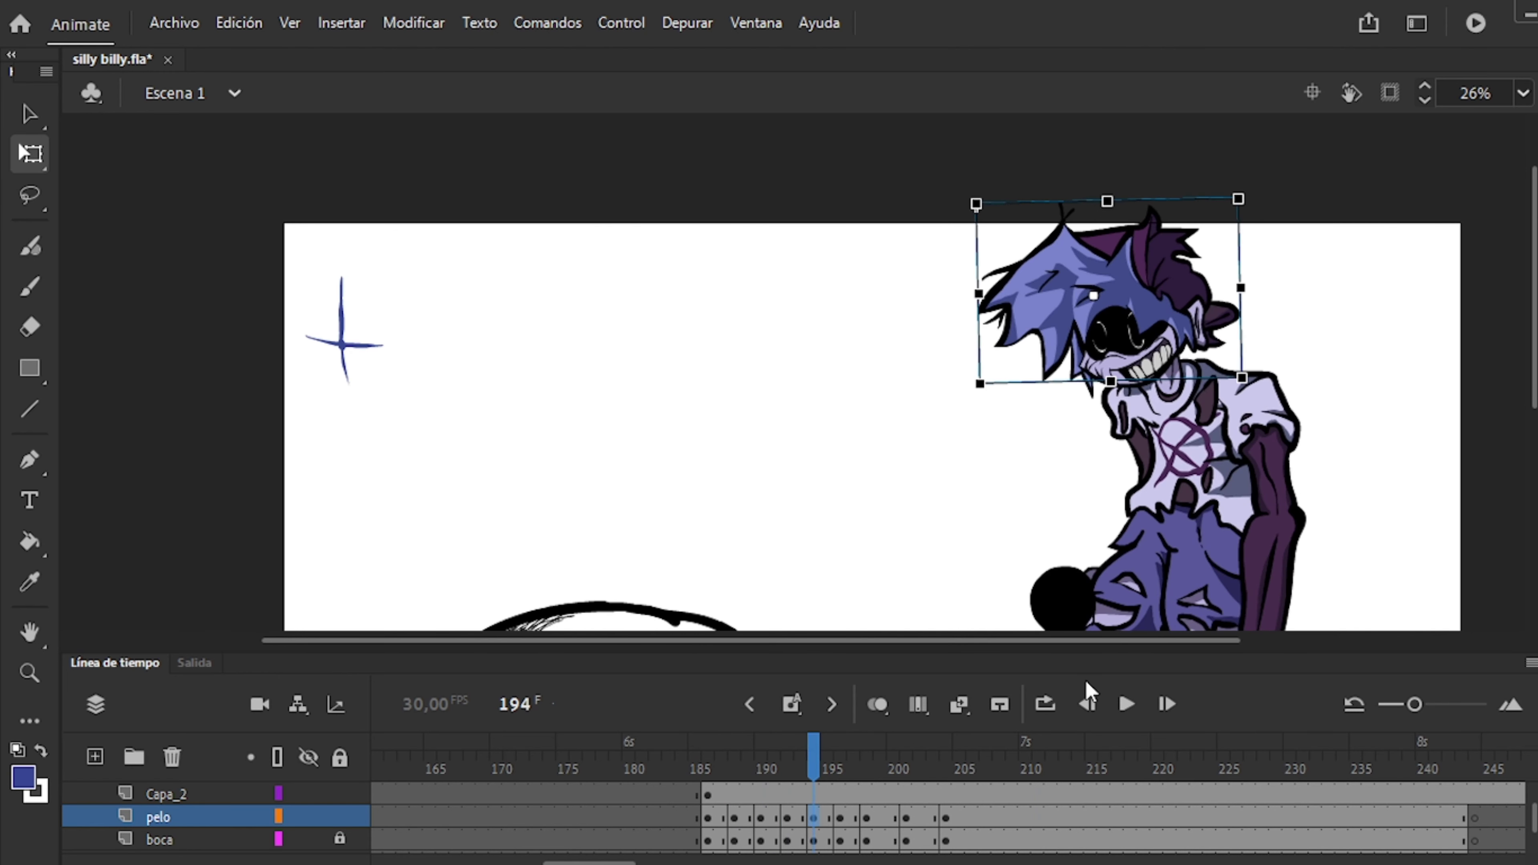
key(period)
key(period)
key(period)
key(period)
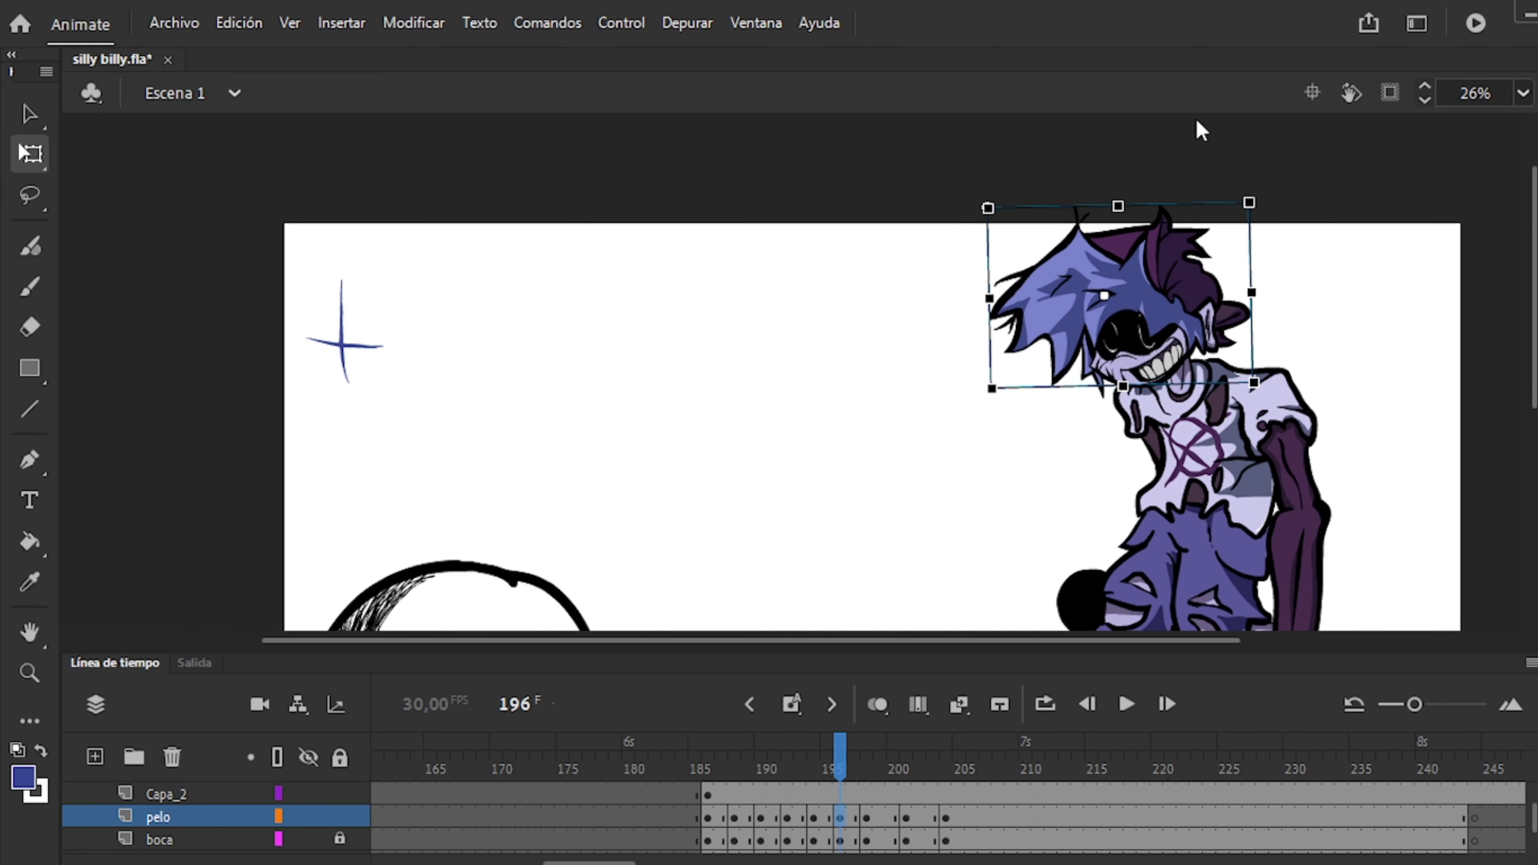
key(period)
key(period)
key(period)
key(period)
key(period)
key(period)
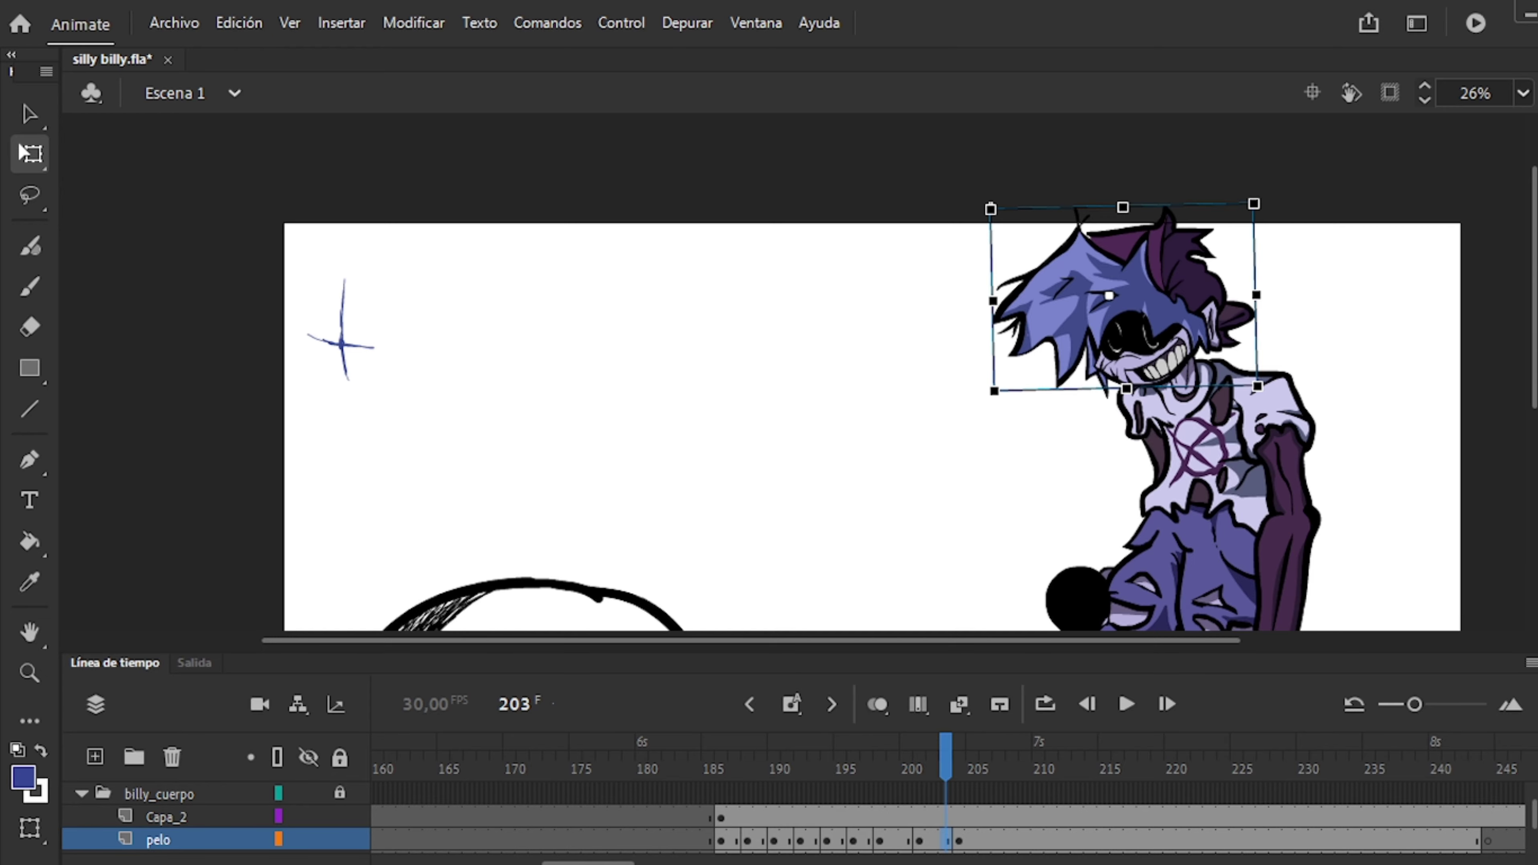
Play back and scrub the scene around frames 200 to 212 to check Billy's stop.
key(period)
key(comma)
key(comma)
key(comma)
key(comma)
key(comma)
key(comma)
key(Return)
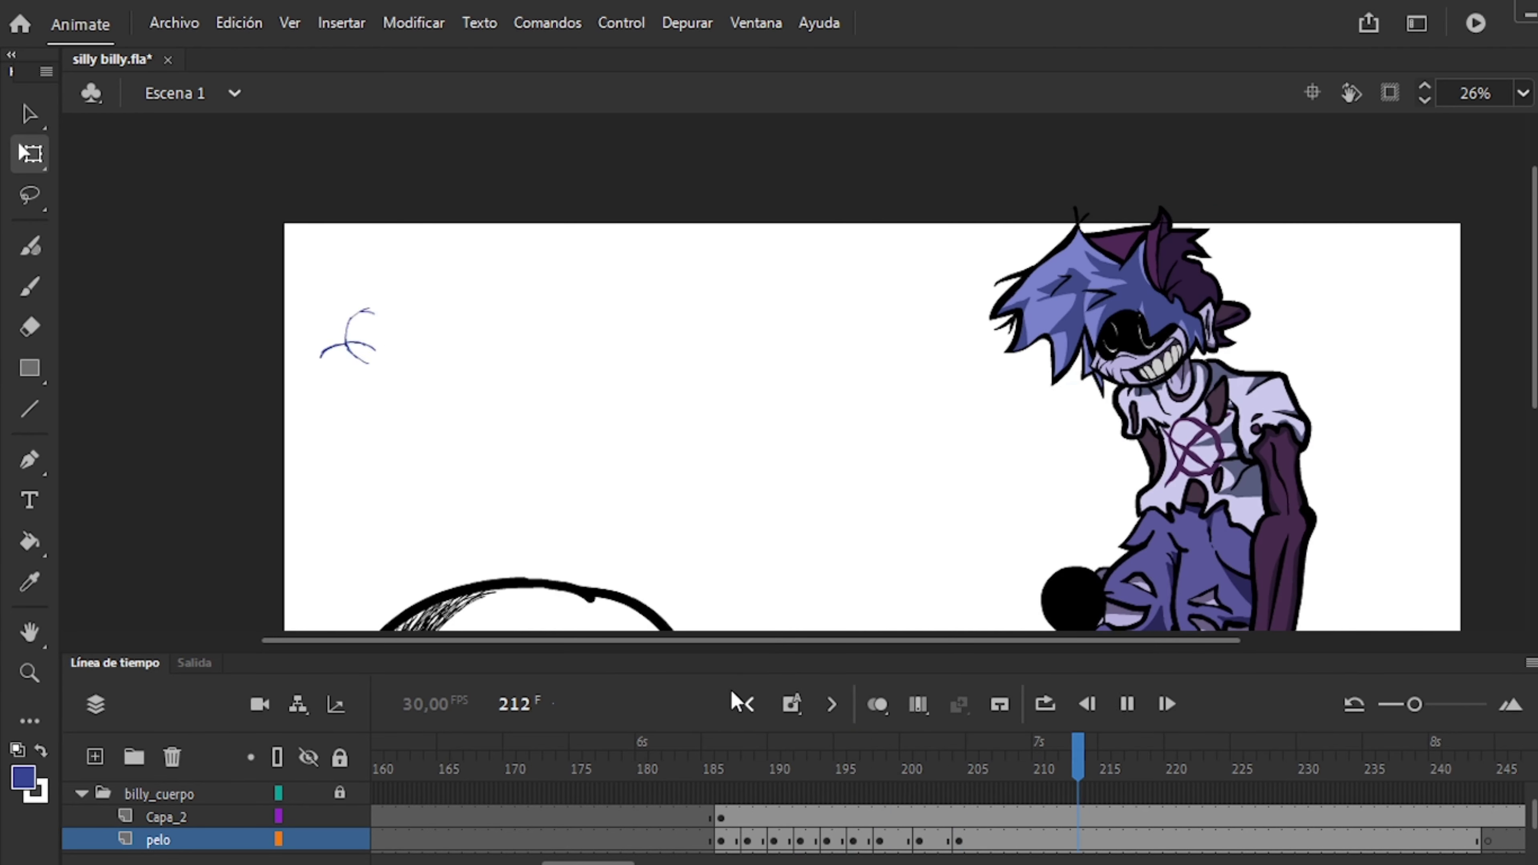
double_click(963, 373)
double_click(768, 369)
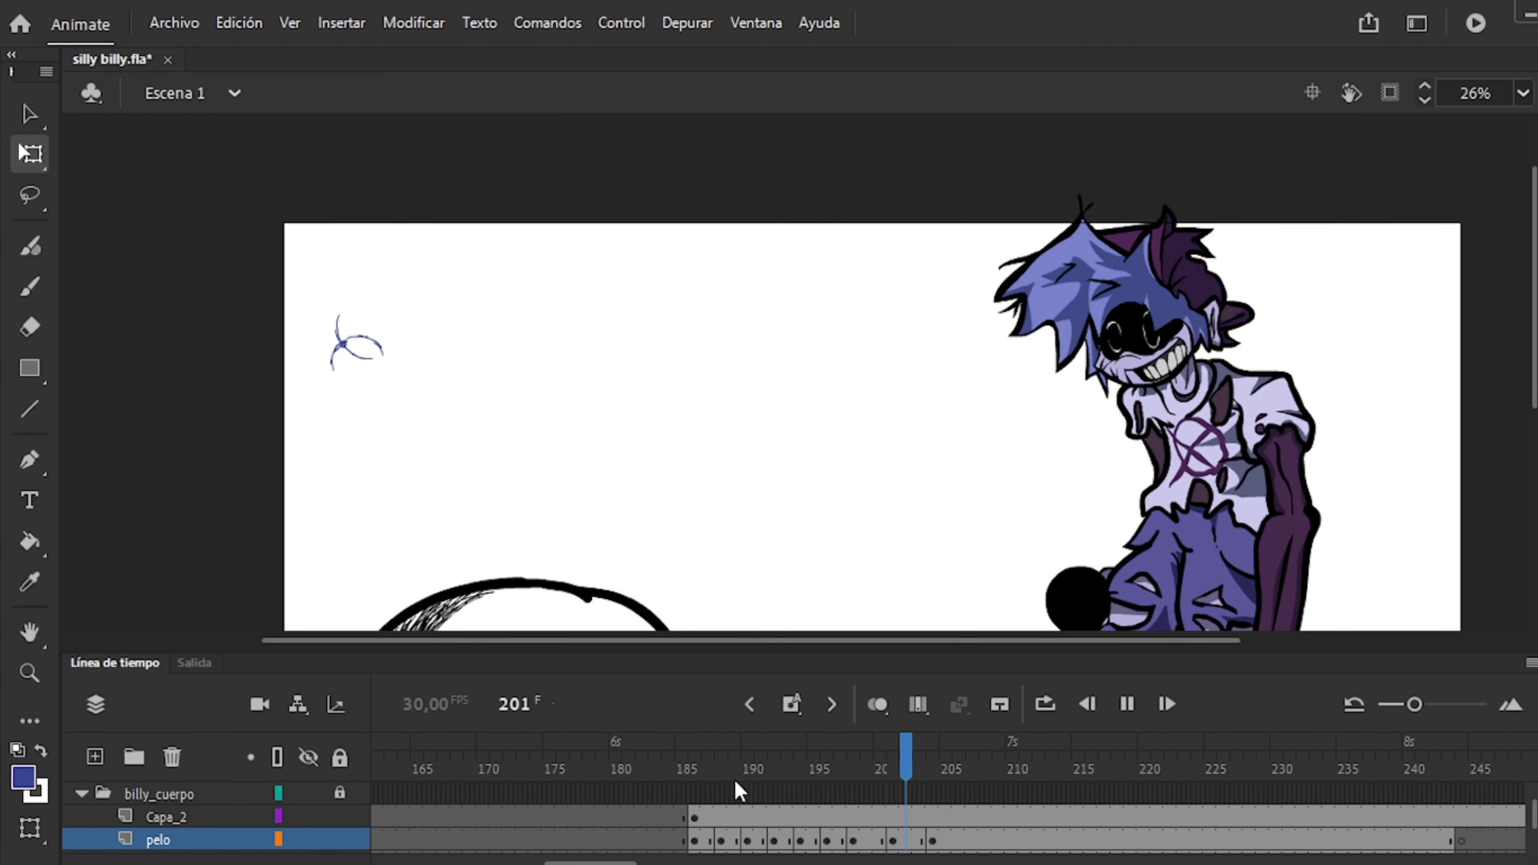
drag(735, 787, 841, 836)
Try adding keyframes at frame 207 on the pelo and cabeza layers.
key(period)
key(period)
key(period)
key(period)
key(period)
key(period)
key(period)
key(period)
key(period)
key(period)
key(period)
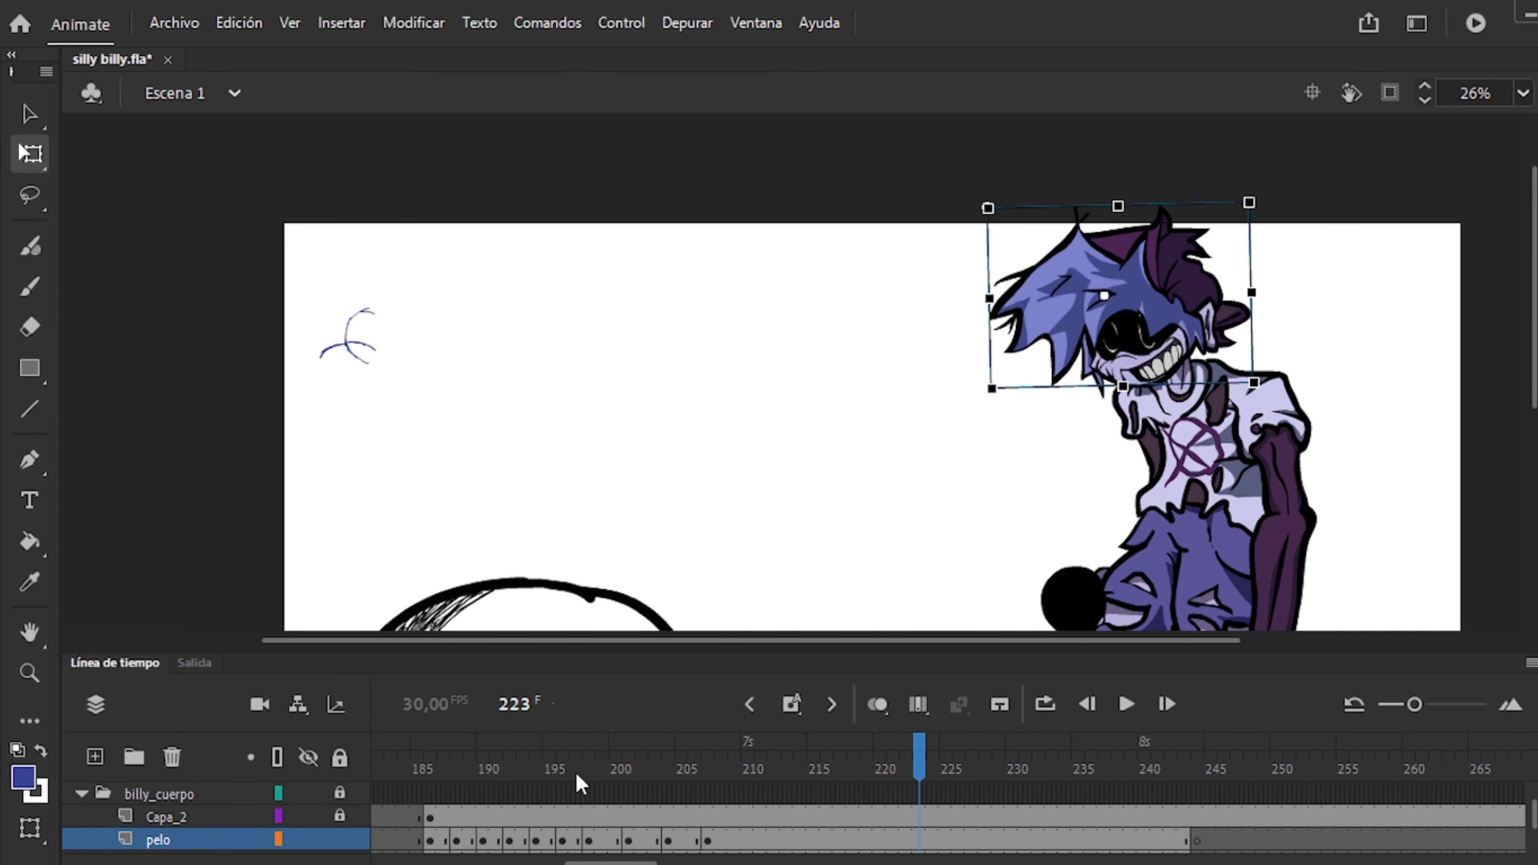
scroll(675, 836, down, 2)
click(707, 839)
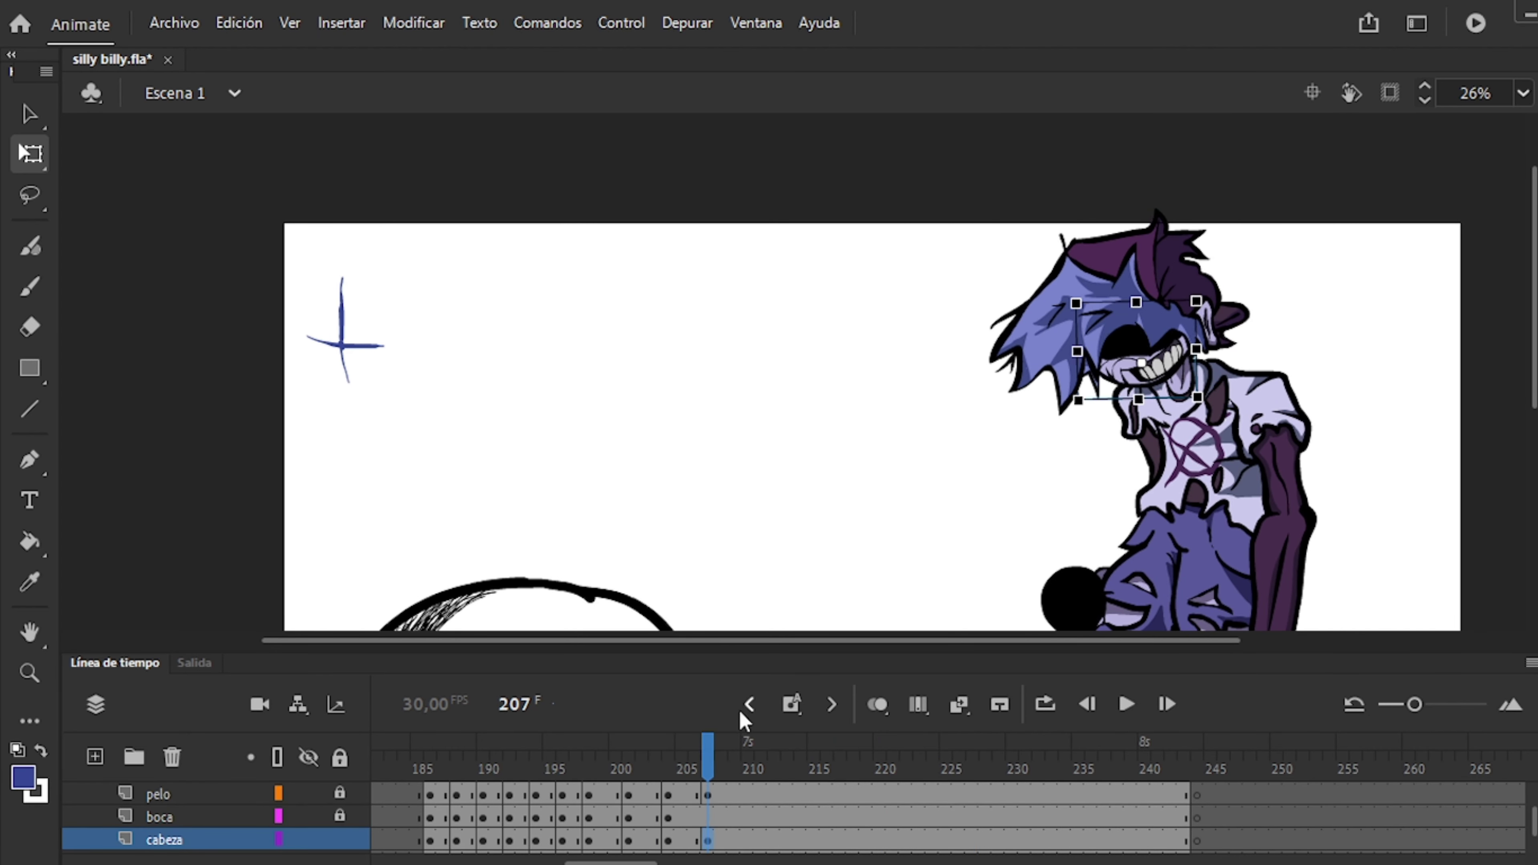
Step back through the frames from 207 to 187 to review Billy's head and hair movement.
key(comma)
key(comma)
key(comma)
key(comma)
key(comma)
key(comma)
key(comma)
key(comma)
key(comma)
key(comma)
key(comma)
key(comma)
key(comma)
key(comma)
key(comma)
key(comma)
click(707, 840)
click(675, 764)
key(comma)
key(comma)
key(comma)
key(comma)
key(comma)
key(comma)
key(comma)
key(comma)
key(comma)
key(comma)
key(comma)
key(comma)
key(comma)
key(comma)
key(comma)
key(comma)
key(comma)
key(comma)
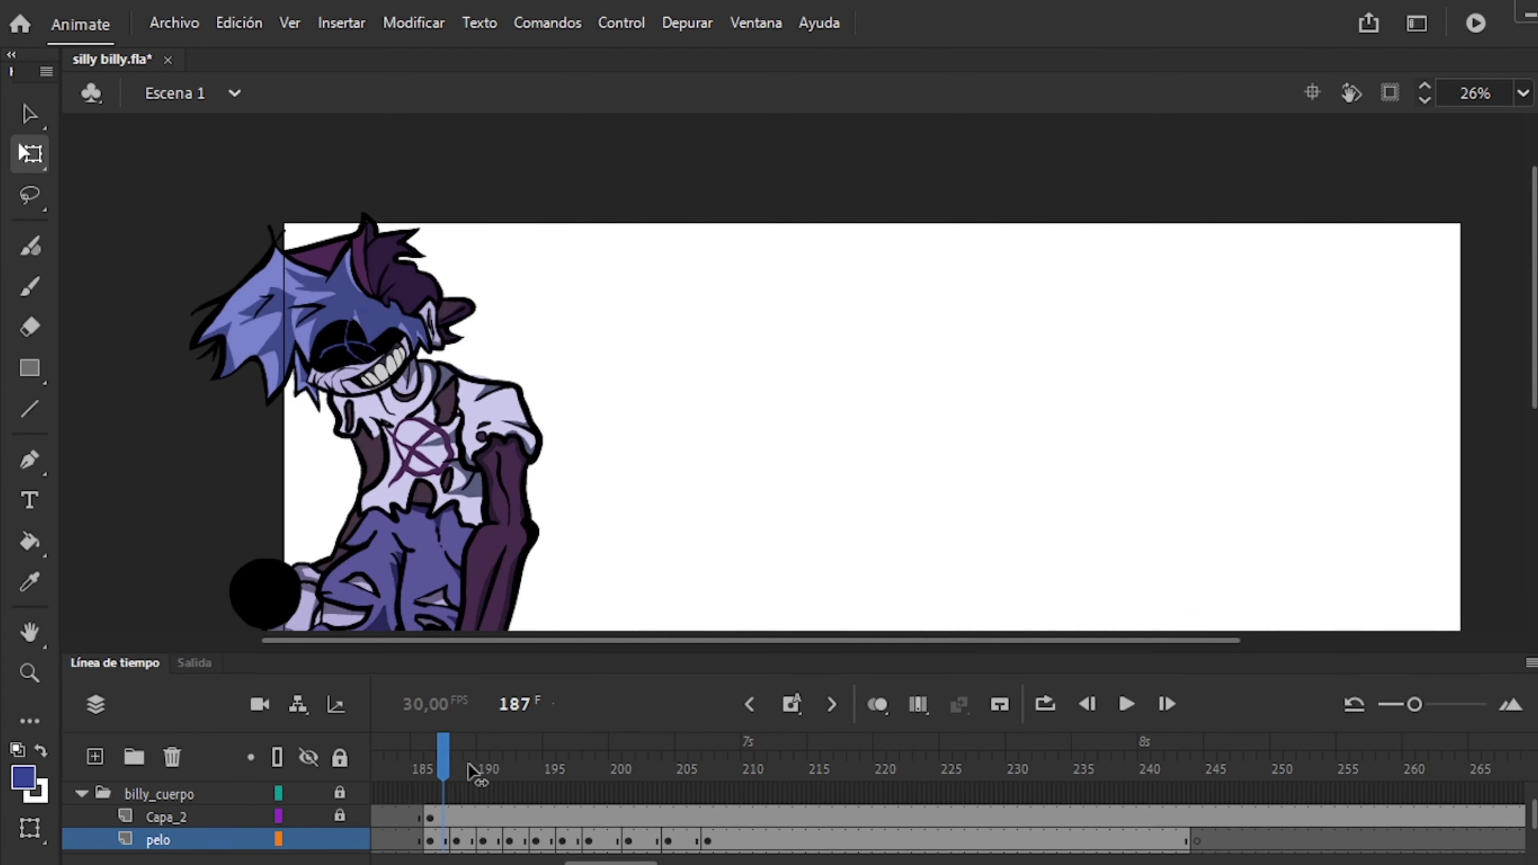
Place the follow-up keyframes of the pelo and boca layers at frame 206, replacing the hair keyframe at 207.
scroll(666, 837, up, 2)
click(666, 839)
key(comma)
key(comma)
key(comma)
key(period)
key(period)
key(period)
key(period)
scroll(666, 836, down, 3)
scroll(706, 815, up, 2)
click(705, 816)
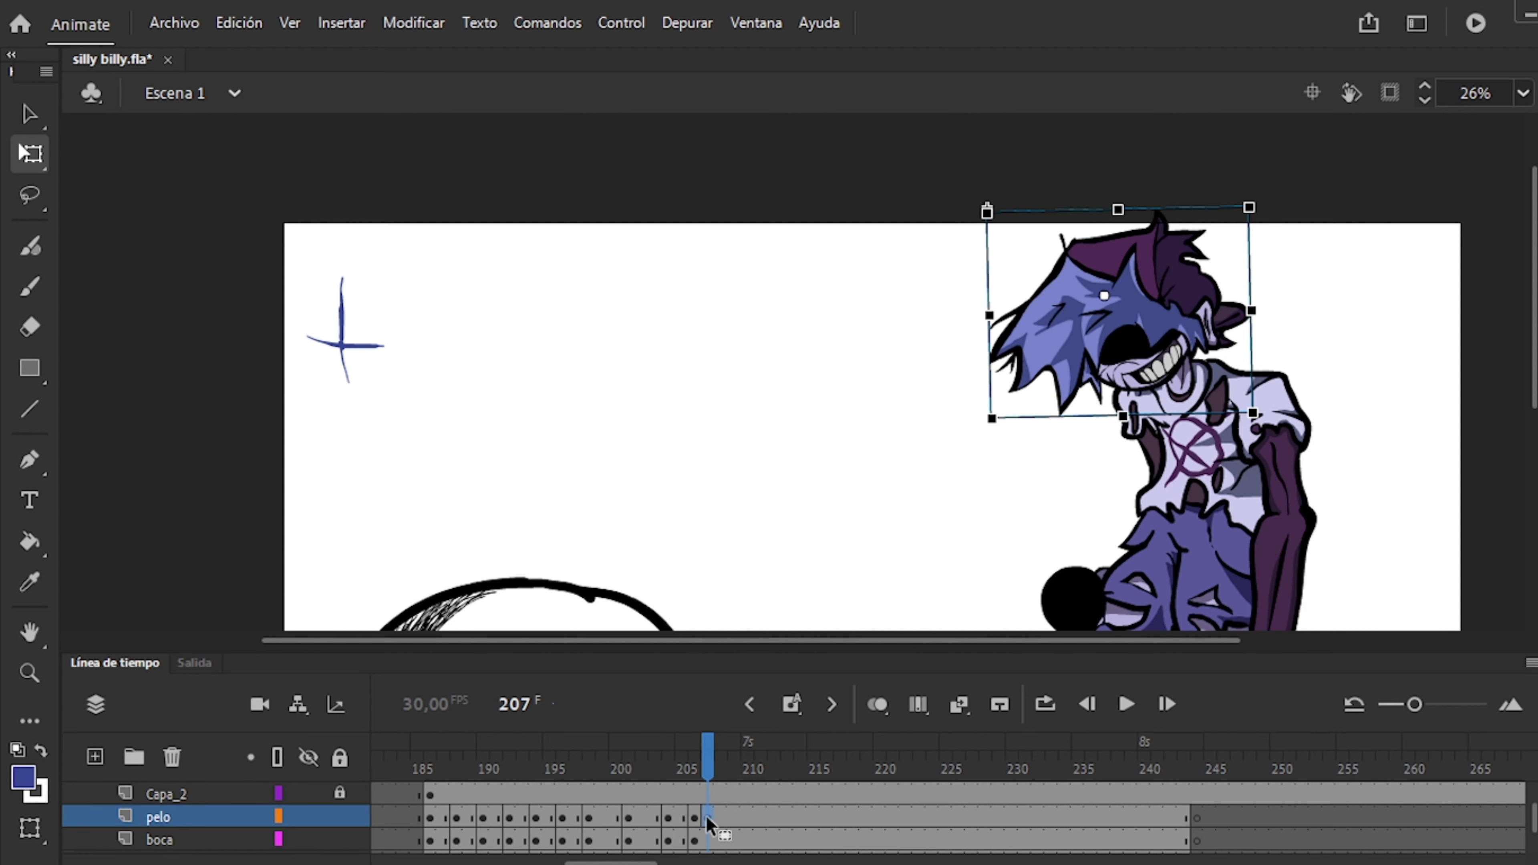
Add a pelo keyframe at frame 208 and boca keyframes every two frames from 208 to 214.
key(period)
click(751, 814)
click(751, 841)
click(773, 840)
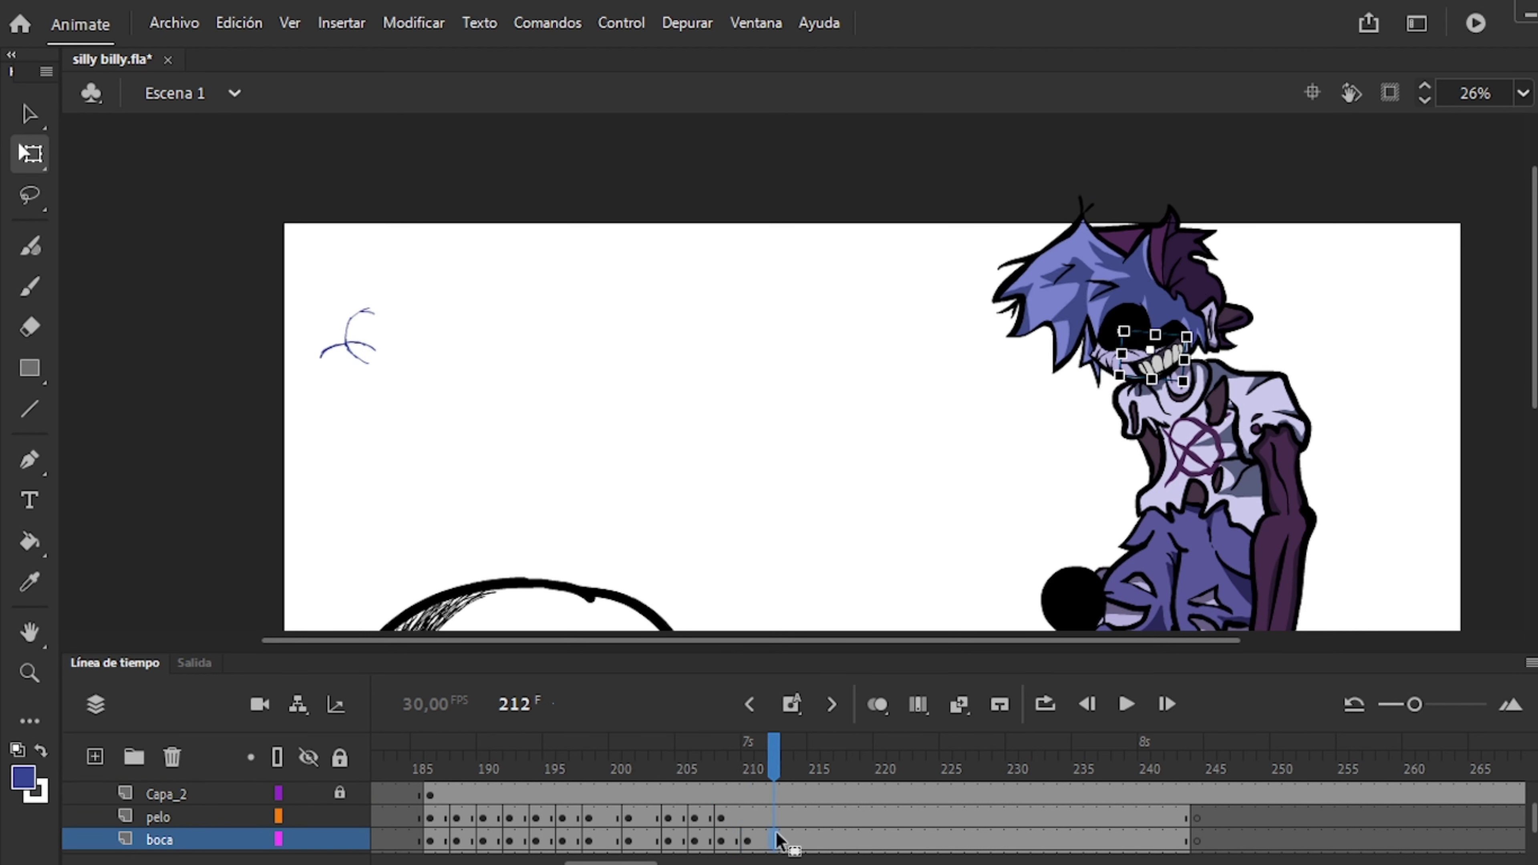
click(735, 841)
click(800, 841)
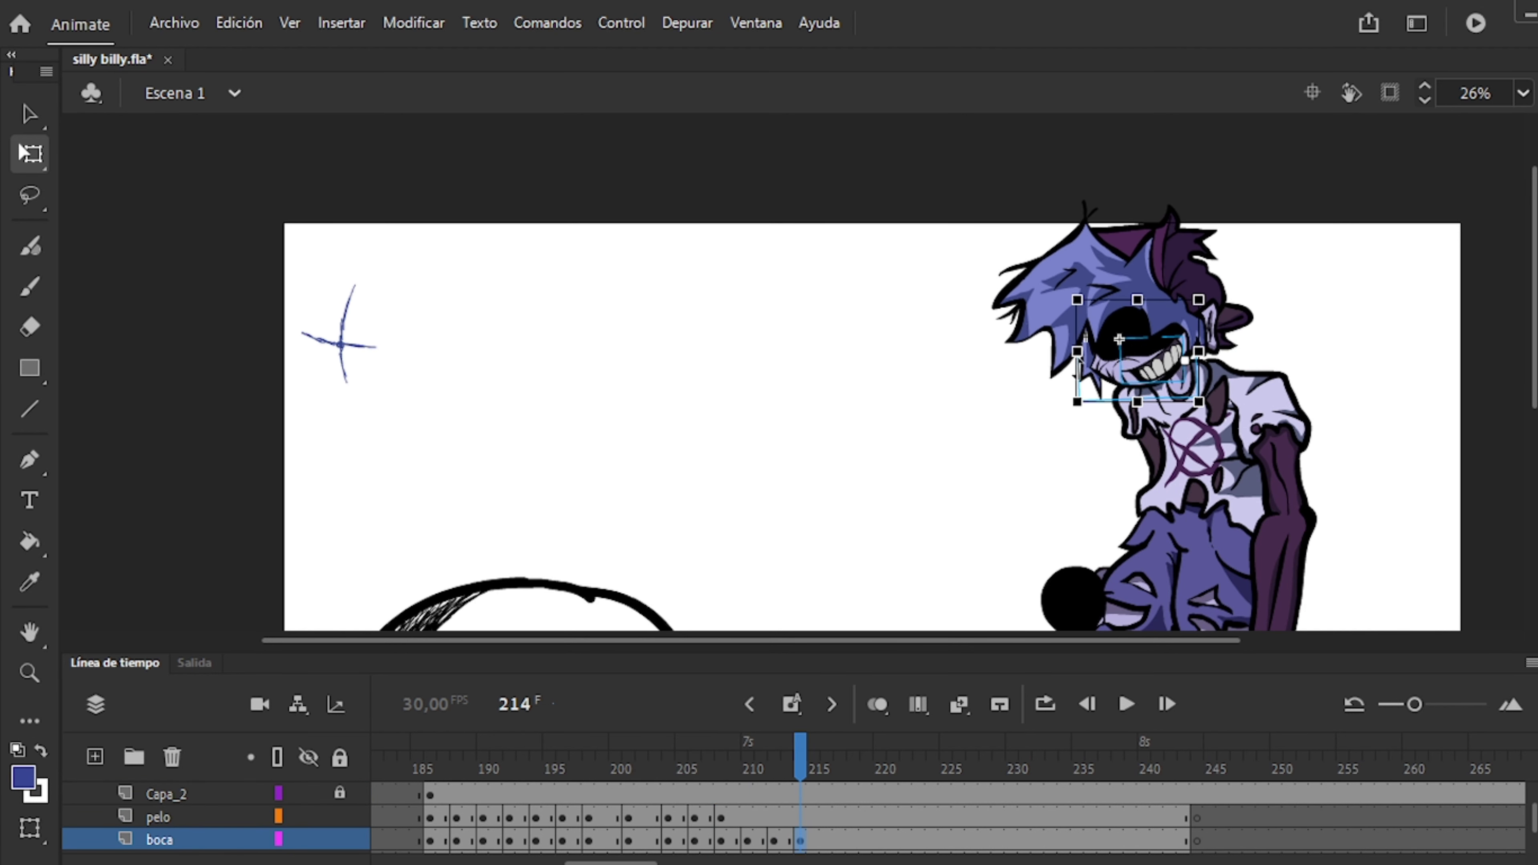
Set up the cabeza layer's keyframes every two frames from 206 to 214 and scrub through them.
scroll(696, 765, up, 3)
click(725, 794)
key(period)
key(period)
key(period)
key(period)
key(period)
key(period)
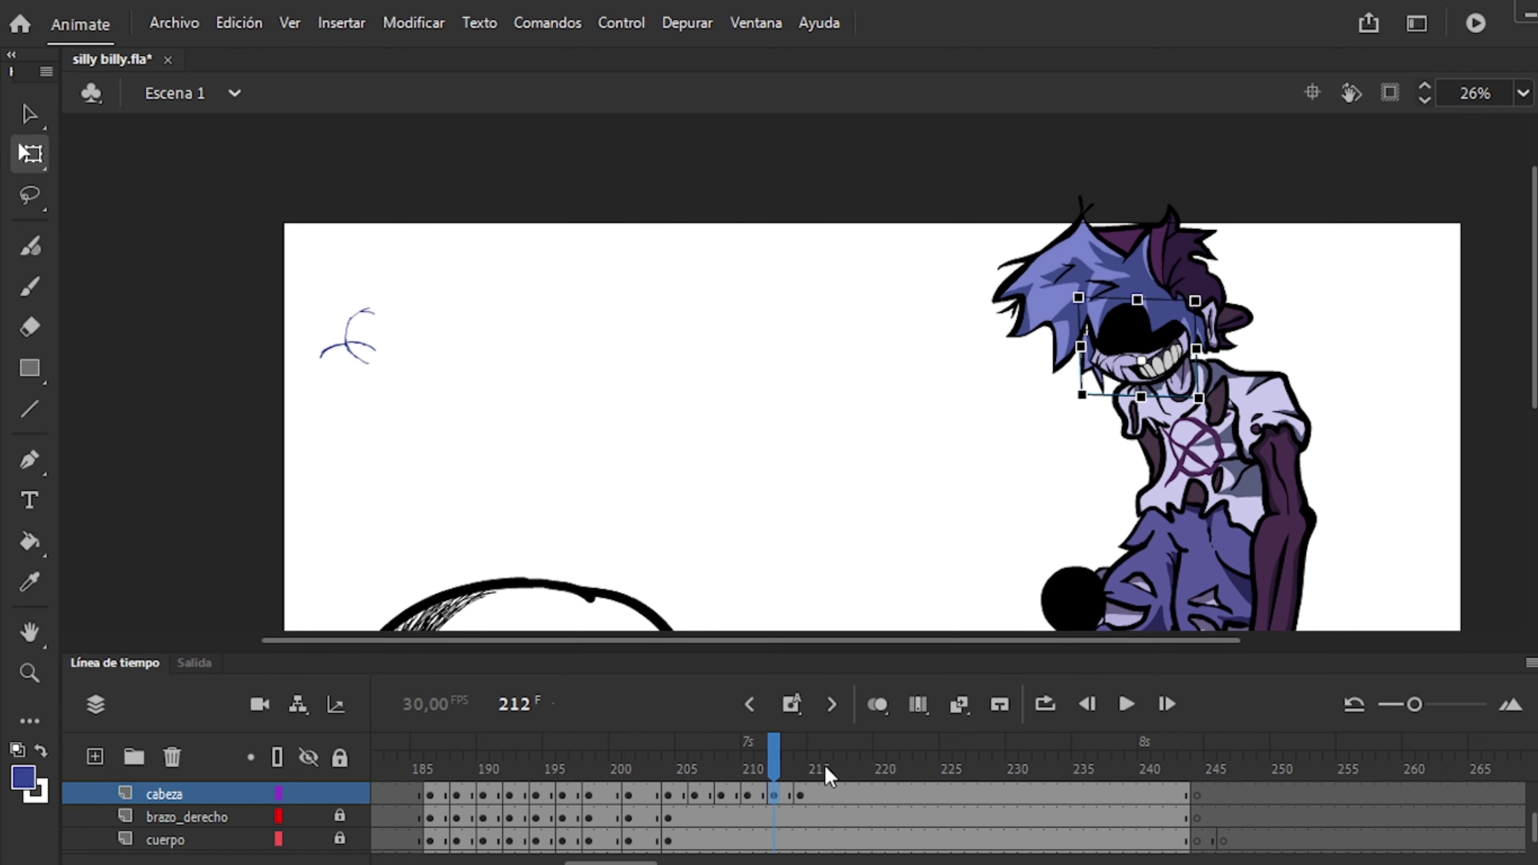
click(676, 783)
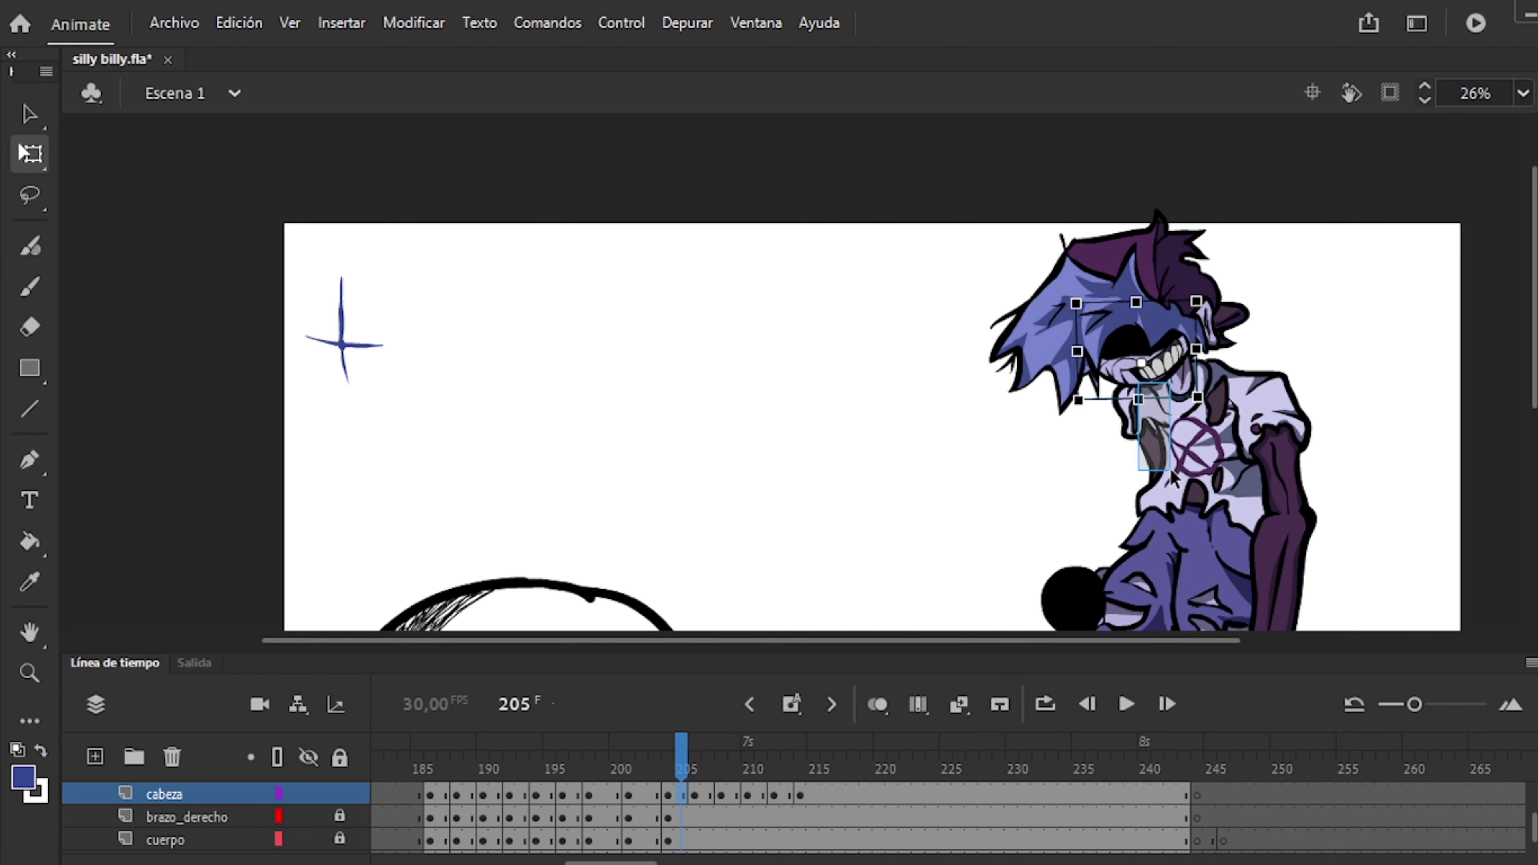
Add a keyframe at frame 212 on the pelo layer and tilt Billy's hair.
key(period)
scroll(749, 812, up, 2)
click(748, 817)
key(period)
key(period)
key(period)
click(774, 793)
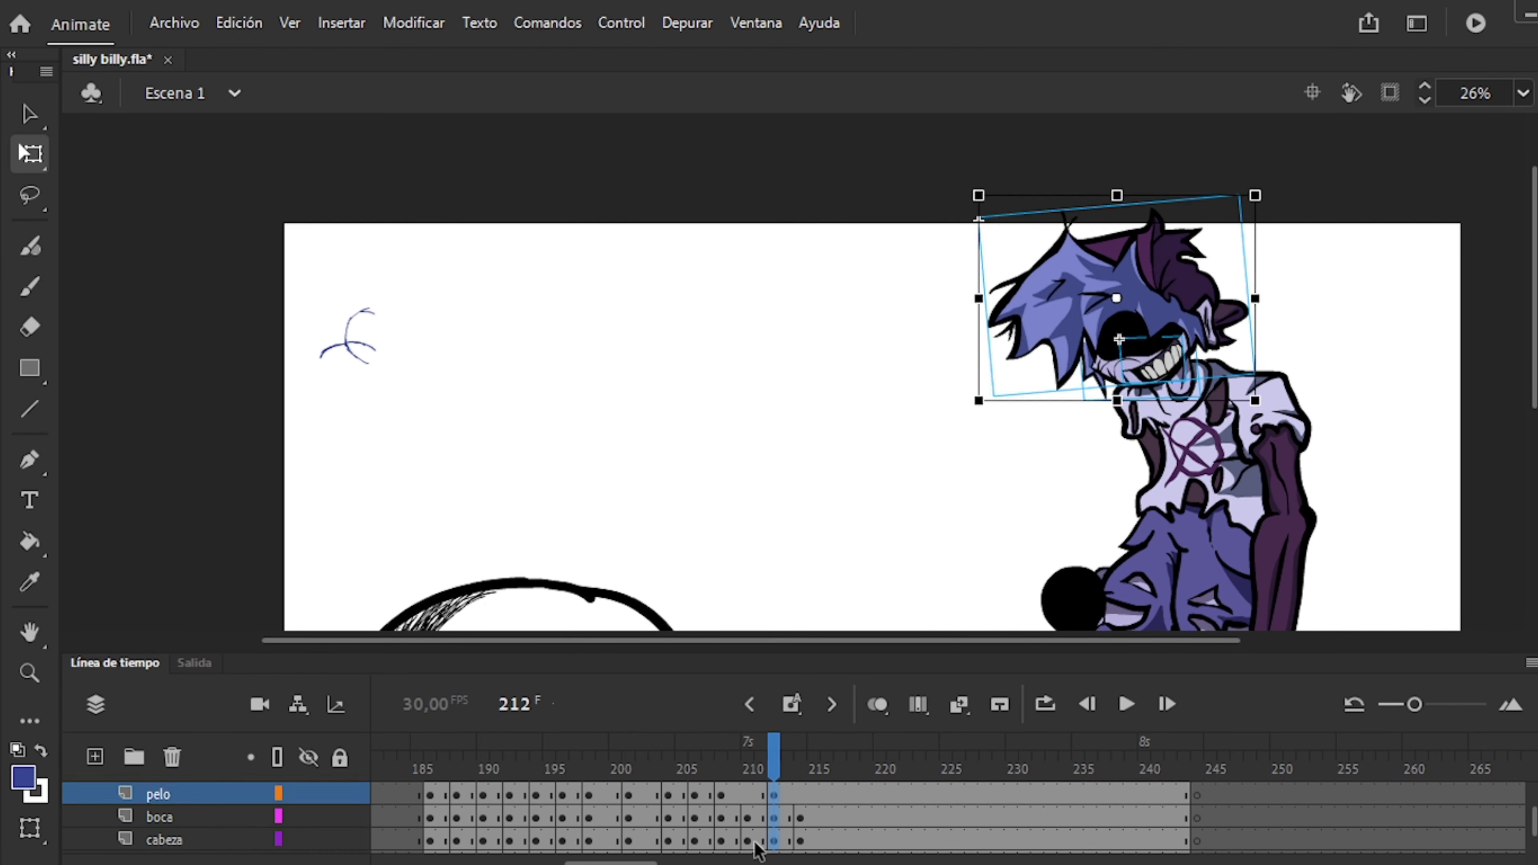
Lock the boca layer and rotate the head slightly at the cabeza layer's keyframe at frame 210.
click(907, 817)
click(340, 817)
click(669, 839)
key(period)
key(period)
key(period)
key(period)
key(period)
key(period)
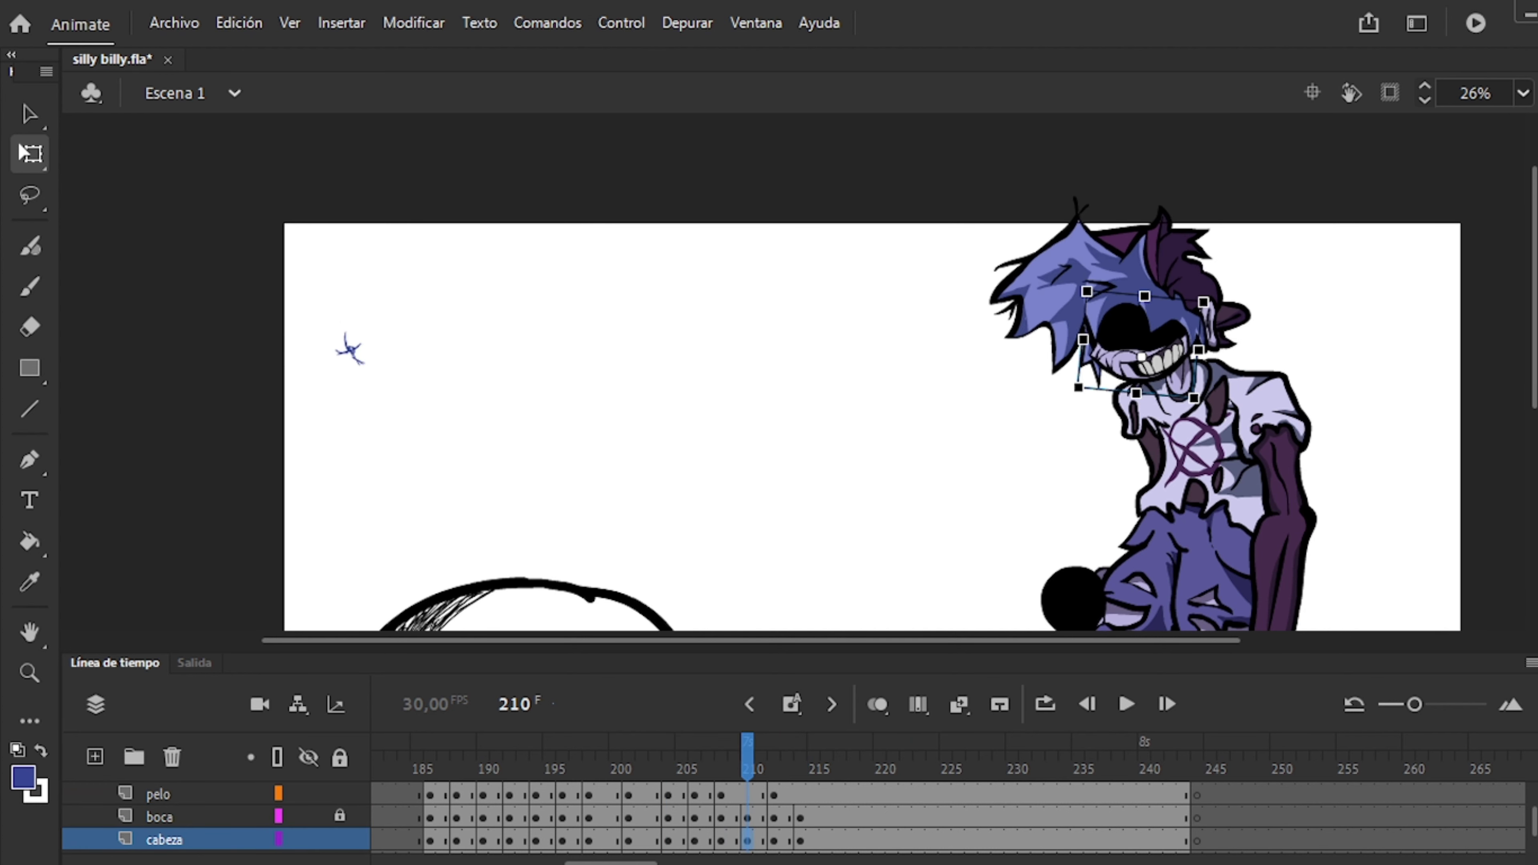
Rewind a few frames and play back Billy's head shake.
key(comma)
key(comma)
key(comma)
key(comma)
key(comma)
key(comma)
key(comma)
key(comma)
key(Return)
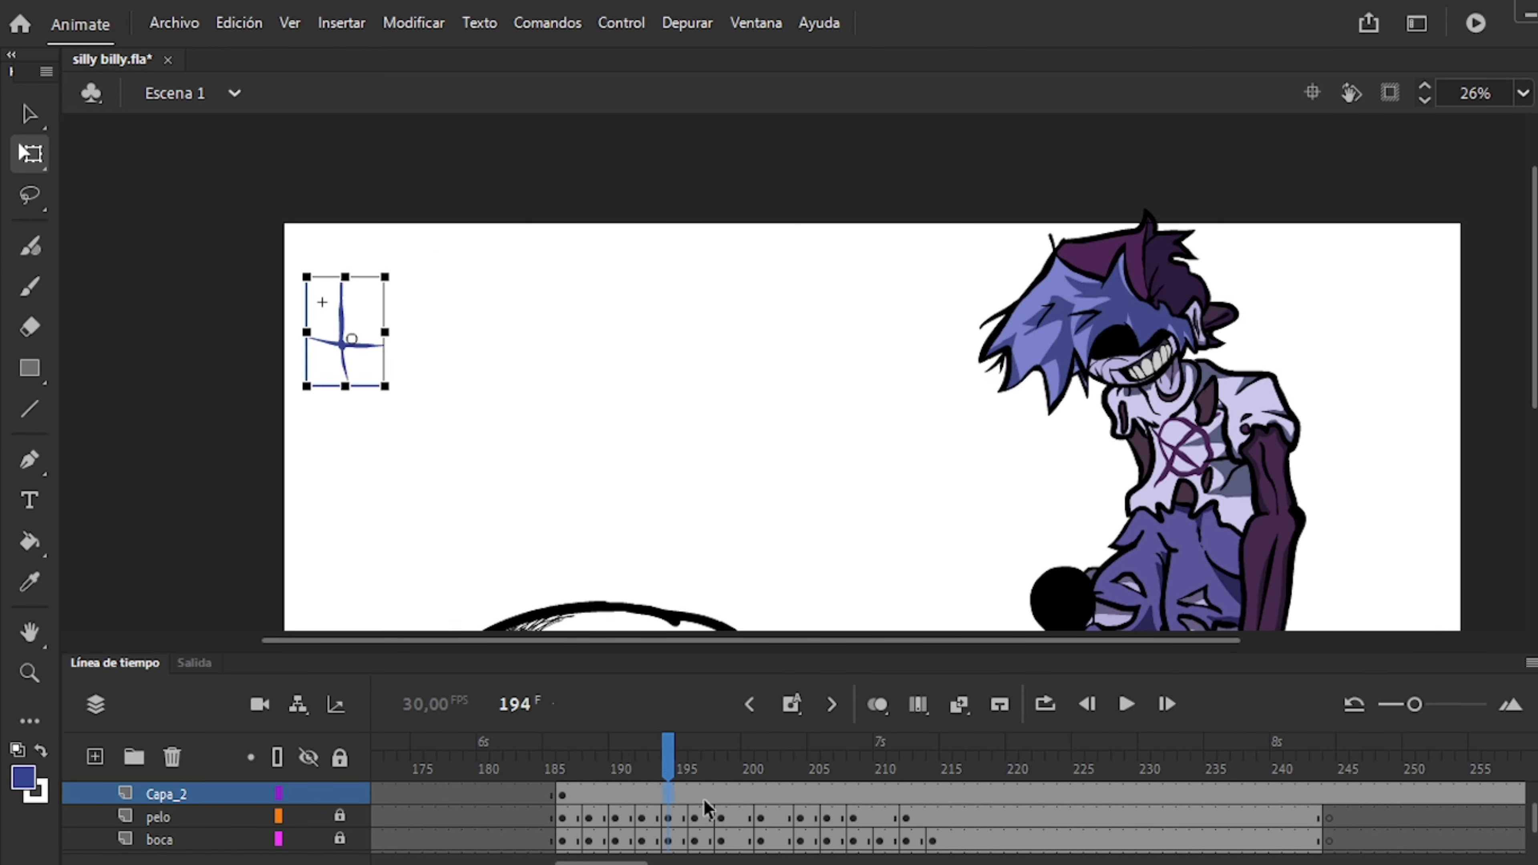
Position the glint over Billy's eye on Capa_2 with keyframes from frame 194 to 212, ending it at frame 213.
key(period)
key(period)
key(period)
key(period)
key(period)
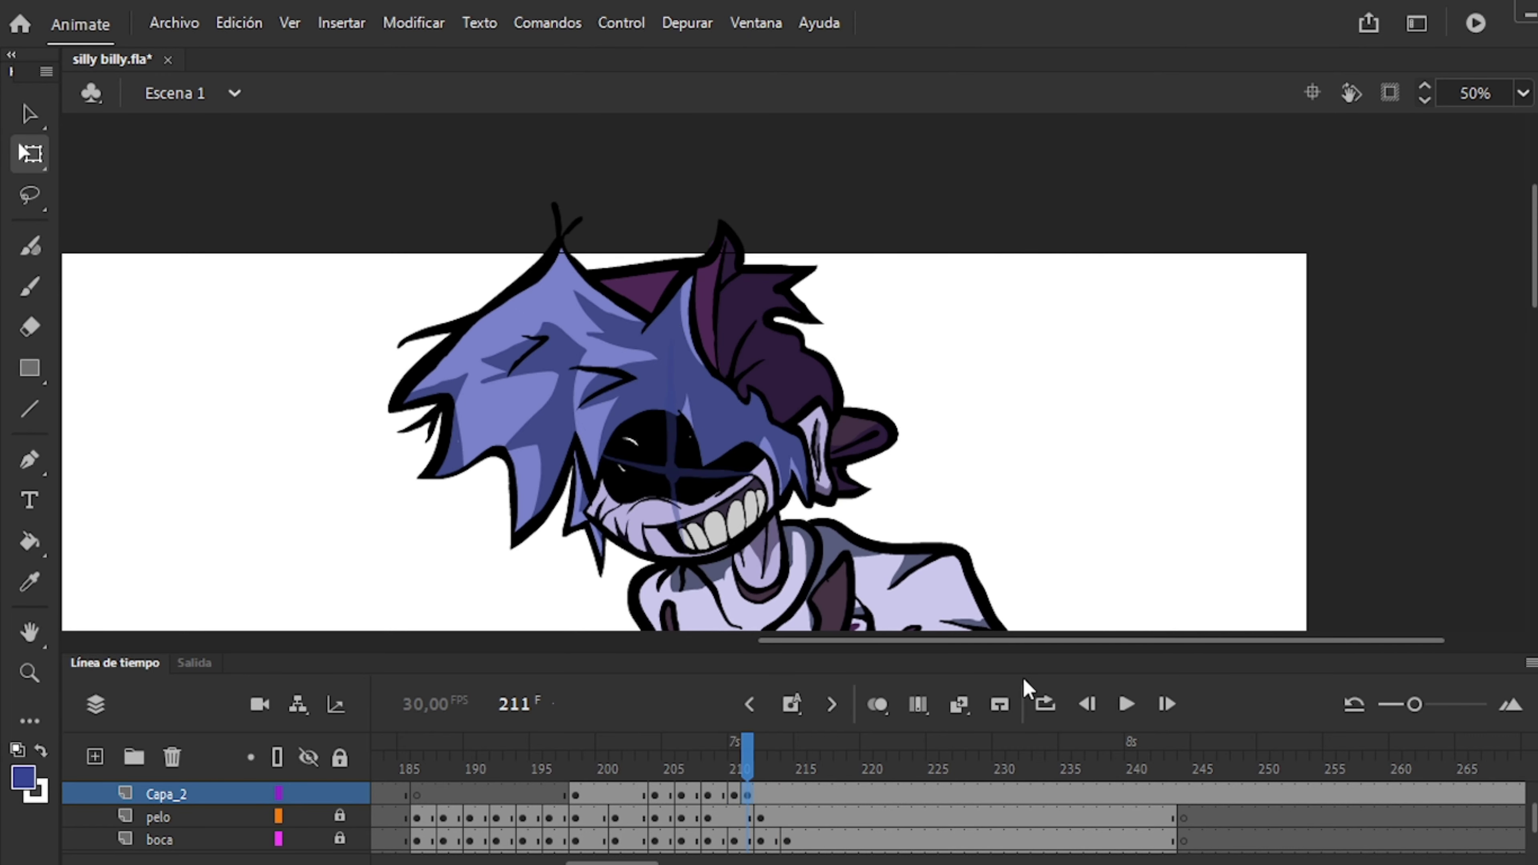
drag(762, 765, 580, 801)
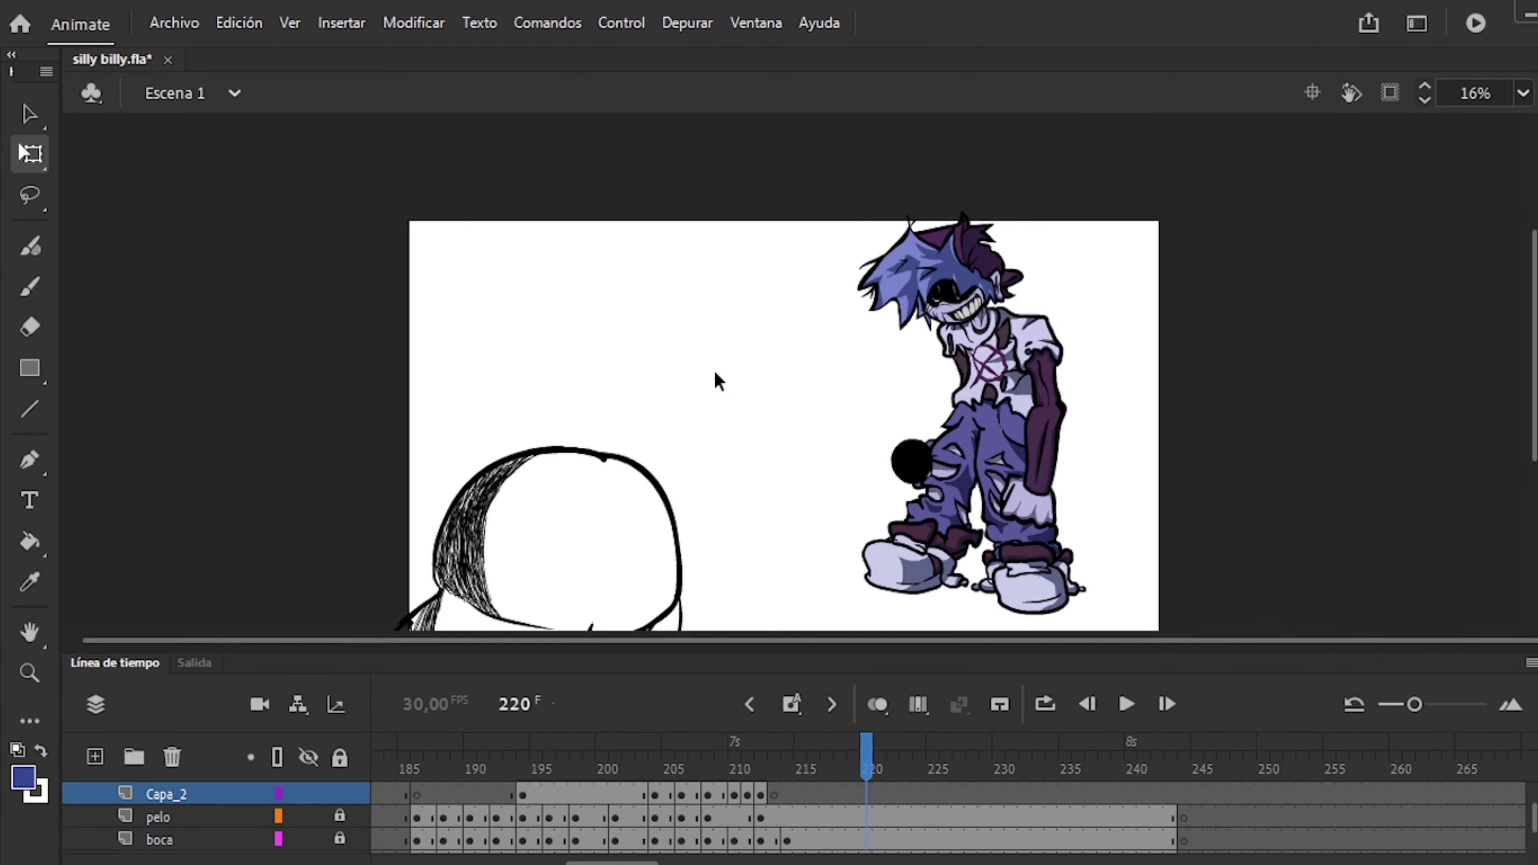
Insert five frames after frame 206 across Billy's layers to lengthen the hold, and play it back.
click(676, 840)
scroll(666, 842, up, 3)
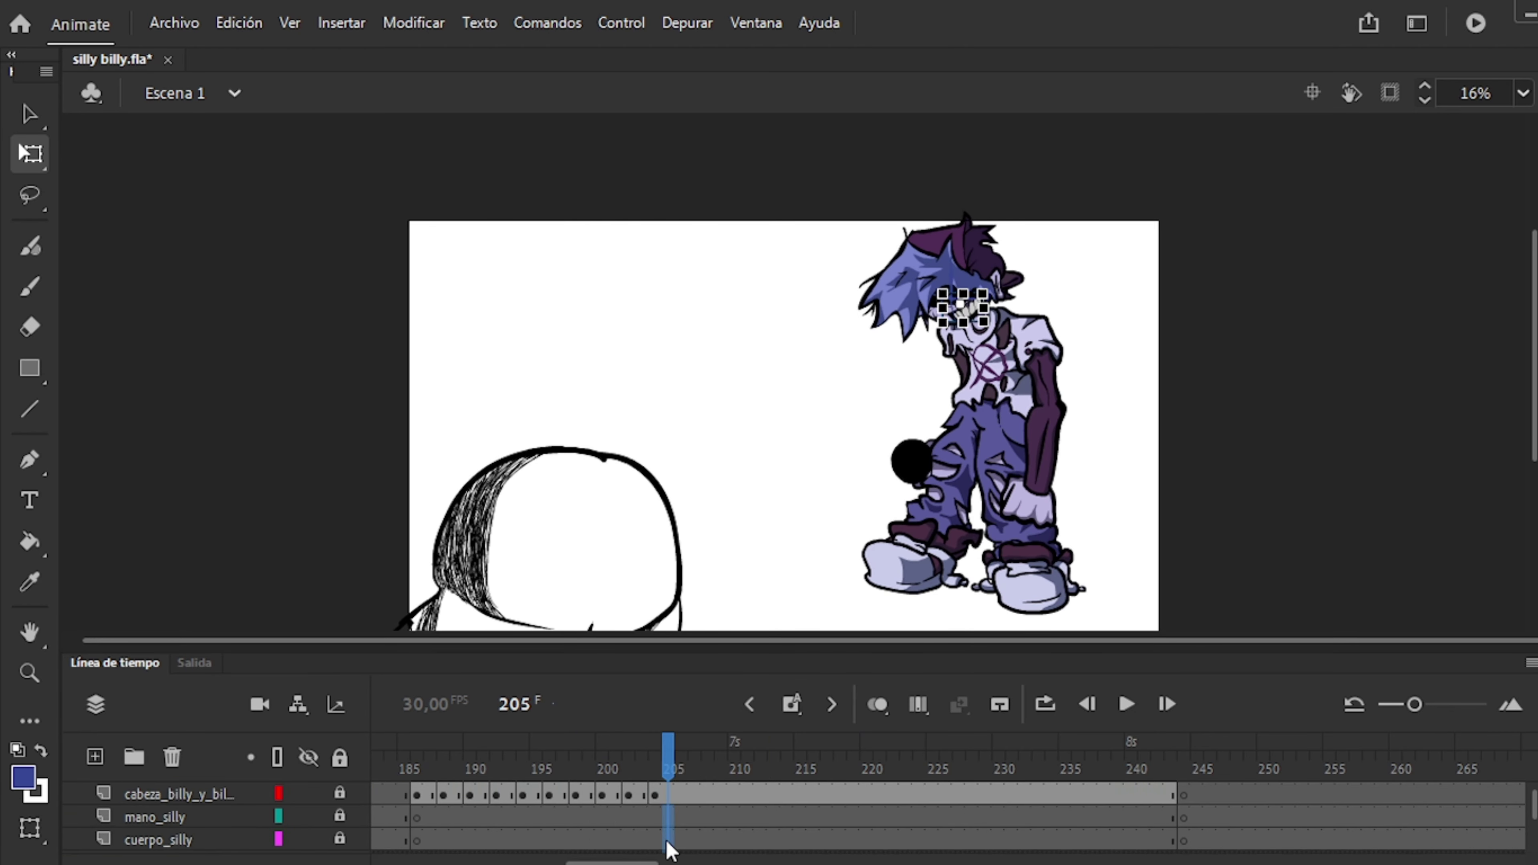
click(686, 841)
key(Return)
click(755, 765)
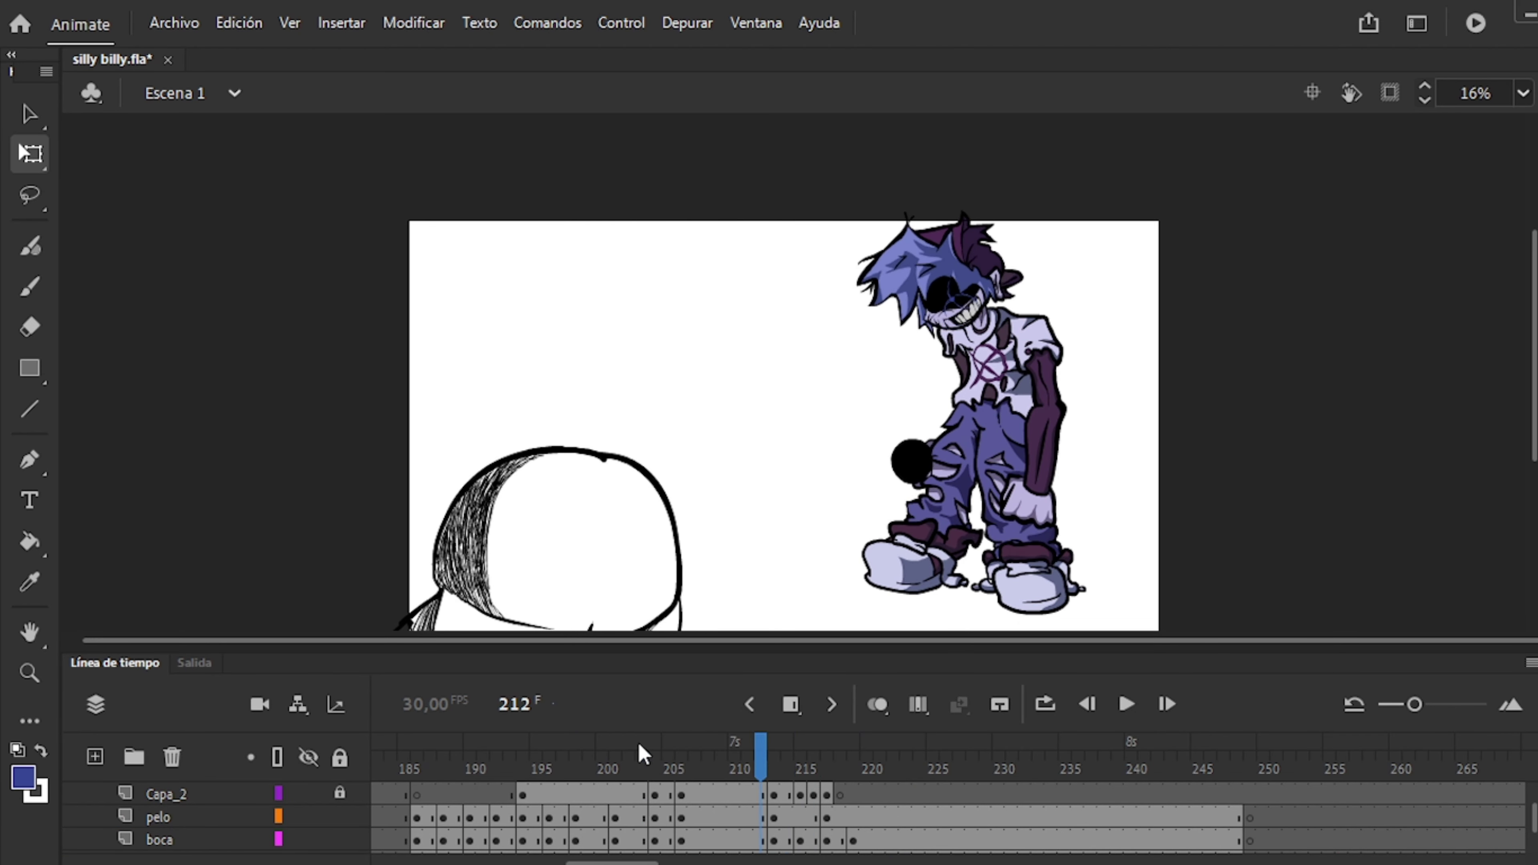
Add a keyframe for the glint on Capa_2 at frame 209.
drag(755, 764, 692, 785)
key(ctrl+=)
click(721, 795)
key(F6)
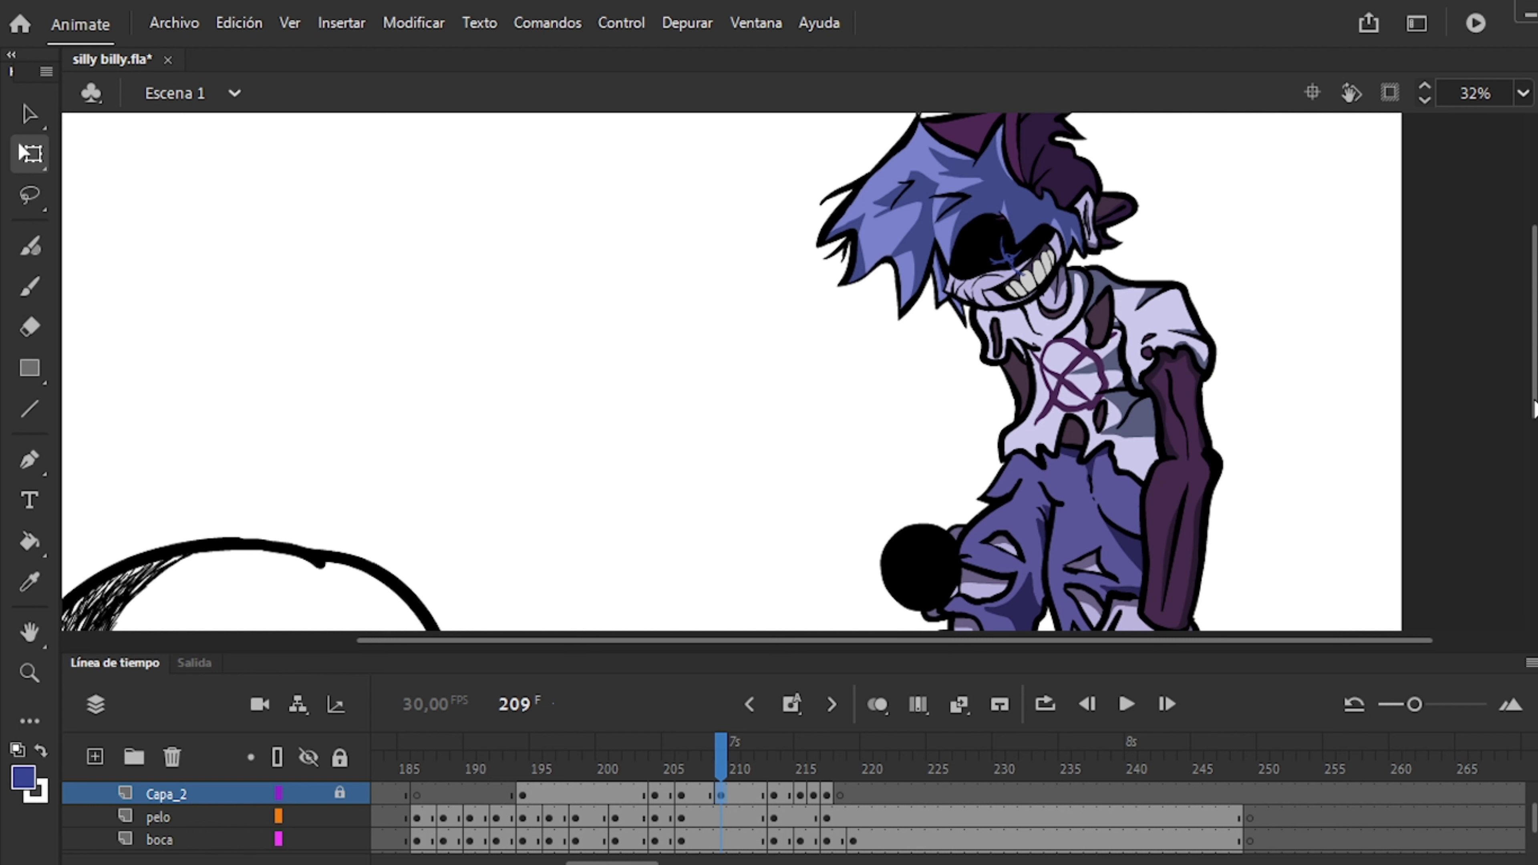
Clear the glint's keyframes after frame 215 on Capa_2.
click(973, 199)
scroll(972, 198, right, 3)
key(period)
key(period)
key(period)
key(period)
key(period)
key(period)
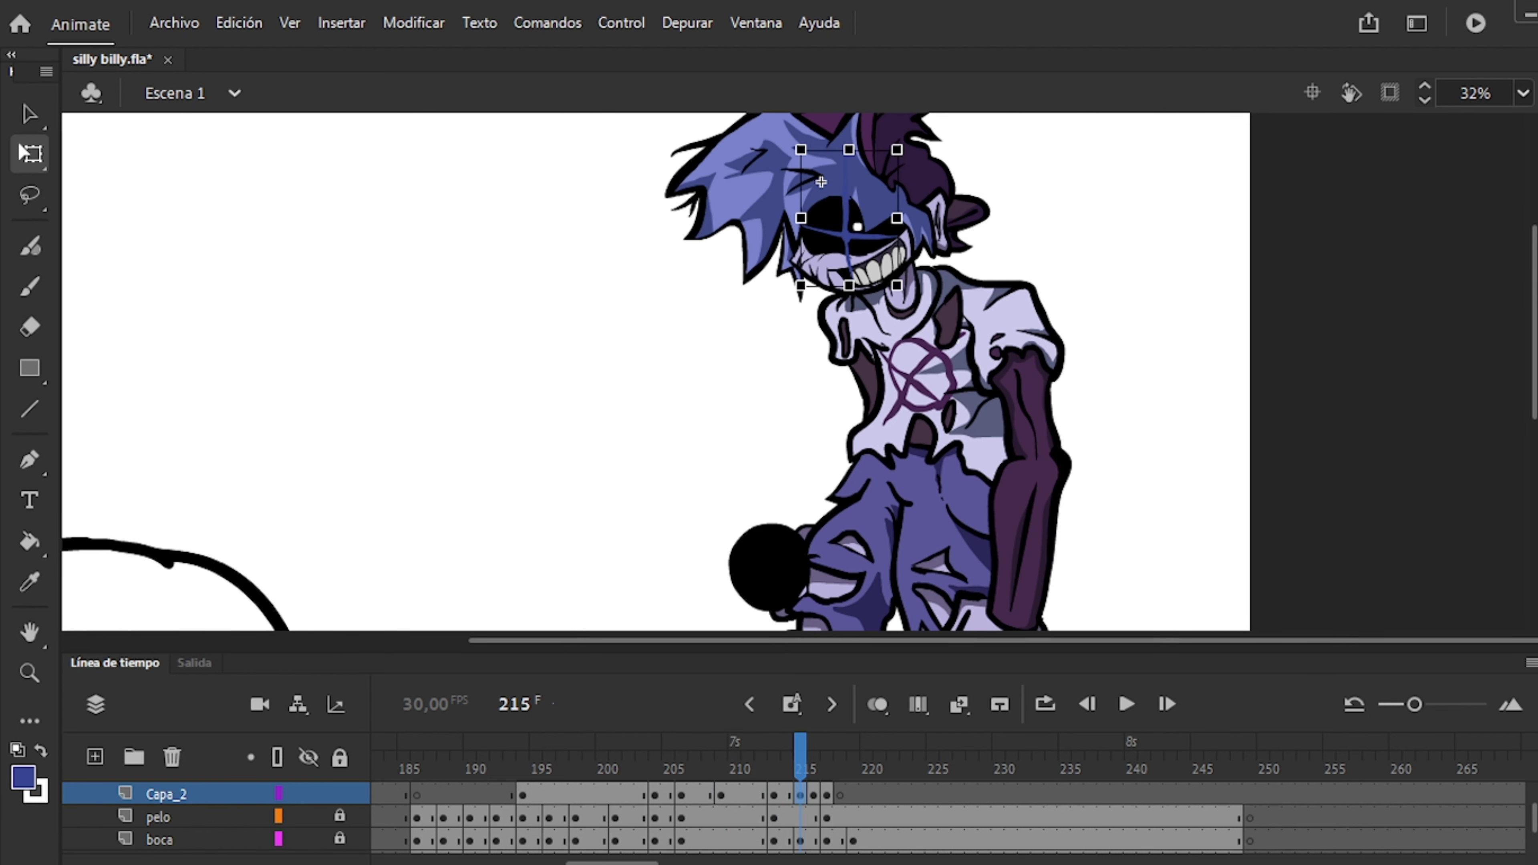
key(period)
key(comma)
key(comma)
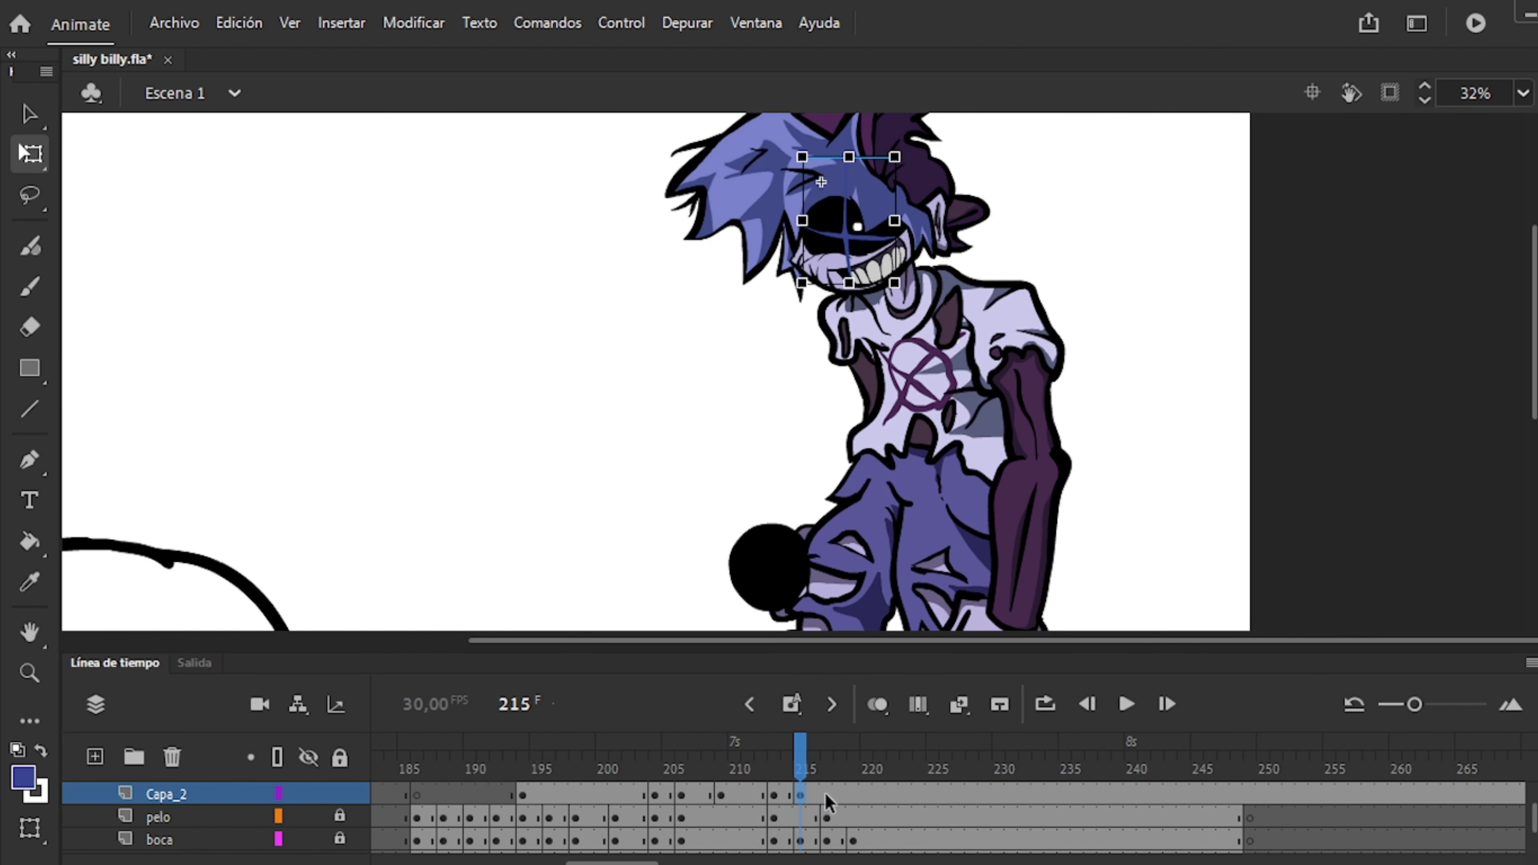
End the glint on Capa_2 with a blank keyframe at frame 224 and step back to check it.
key(period)
key(period)
key(period)
key(period)
key(period)
key(period)
key(period)
key(F7)
key(comma)
key(comma)
key(comma)
key(comma)
key(comma)
key(comma)
key(comma)
key(comma)
key(comma)
key(comma)
key(comma)
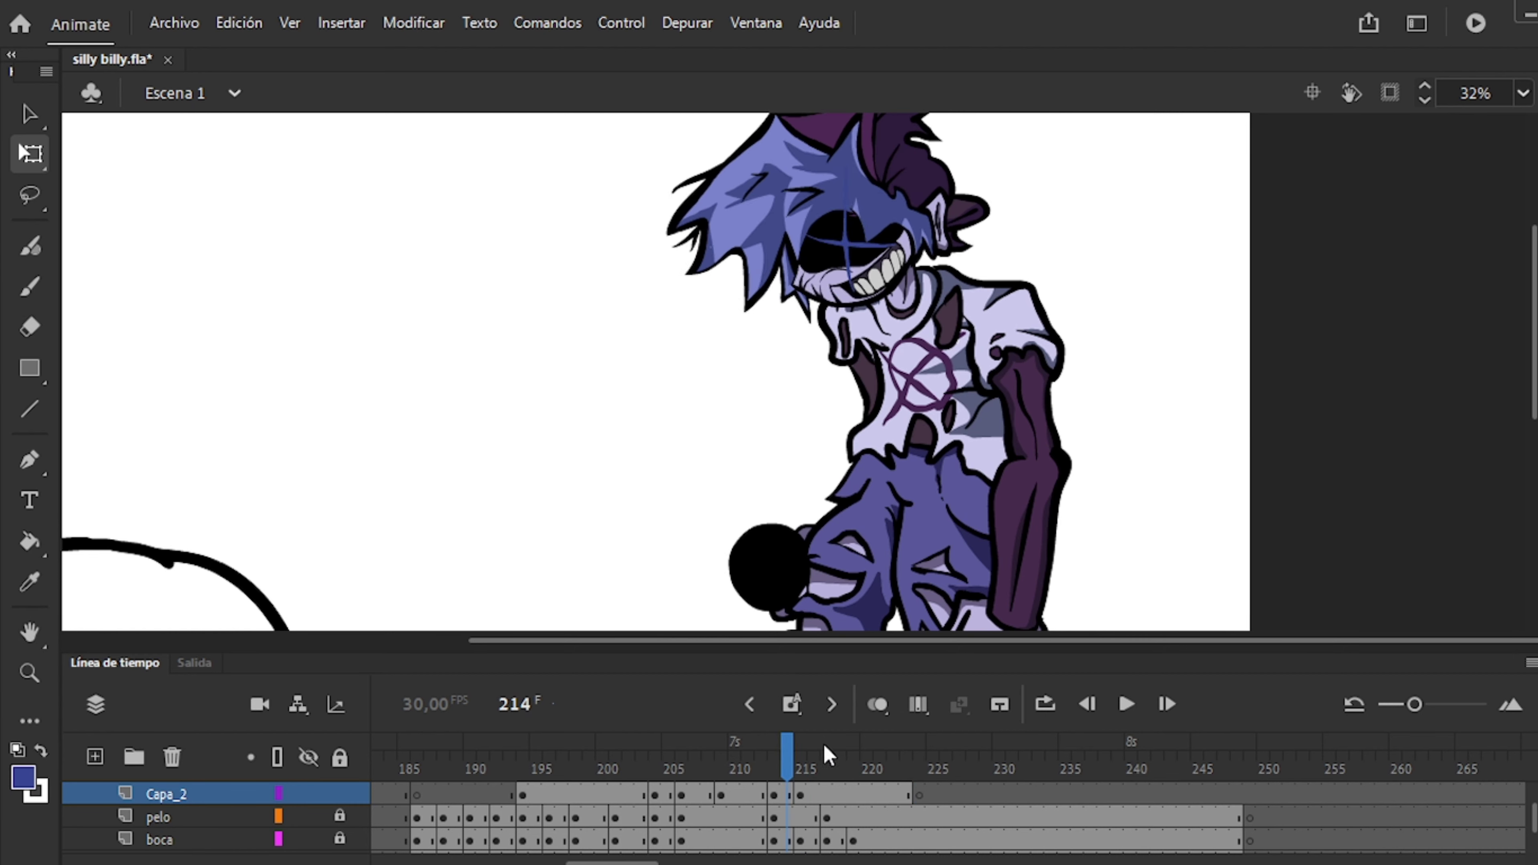
Step back and forth through the frames around 214 to examine the head shake against the glint.
key(period)
key(period)
key(period)
key(period)
key(period)
key(period)
key(comma)
key(comma)
key(comma)
key(comma)
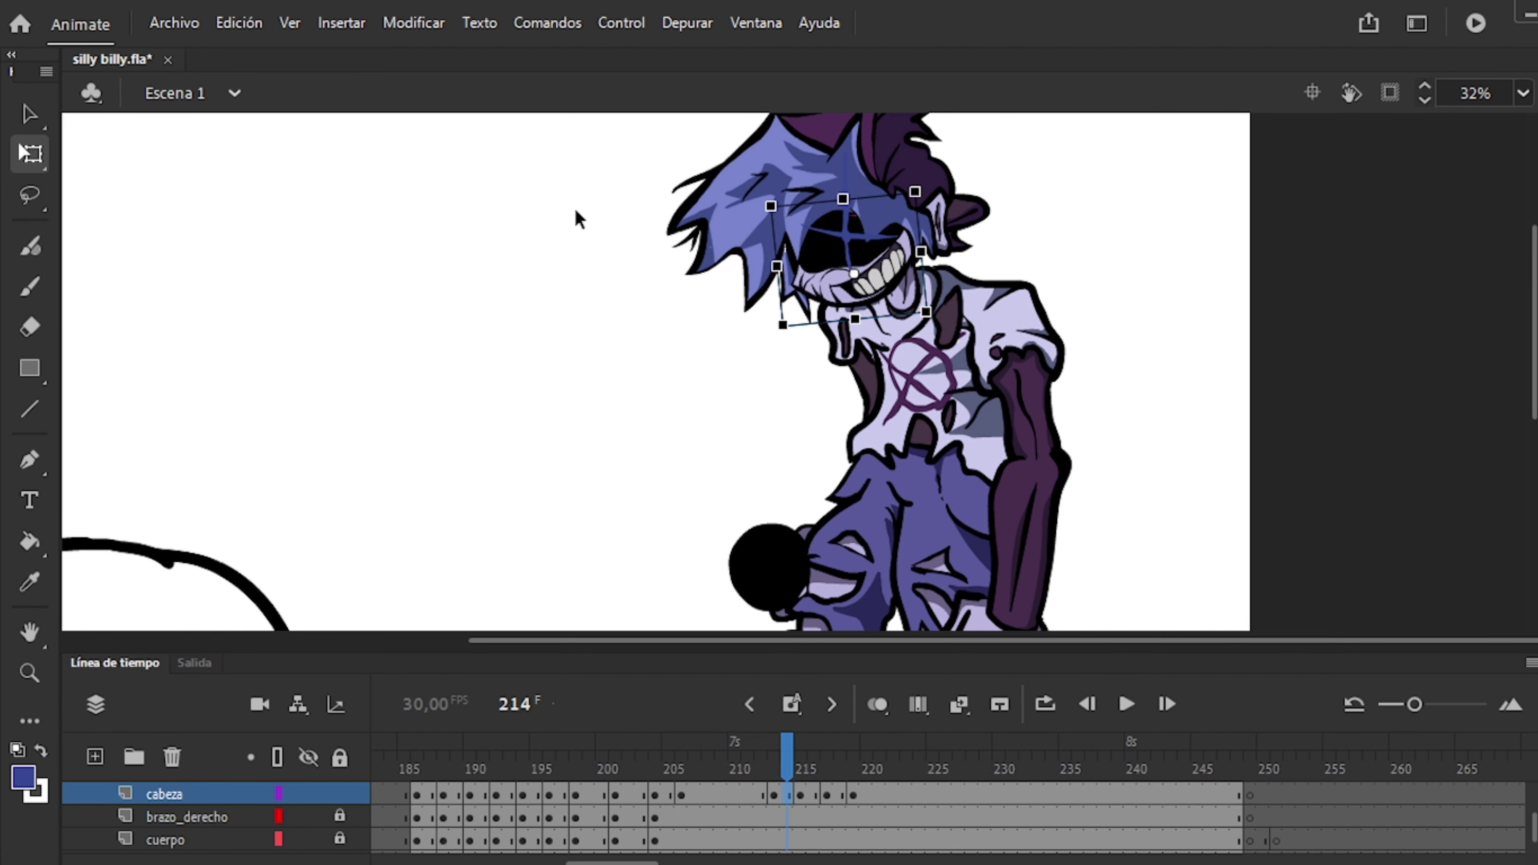
key(comma)
key(comma)
key(comma)
Open the pelo bylly hair symbol, retime its wobble on Capa_1 and Capa_2 to 16 frames, and return to Escena 1.
double_click(757, 182)
click(429, 794)
click(562, 817)
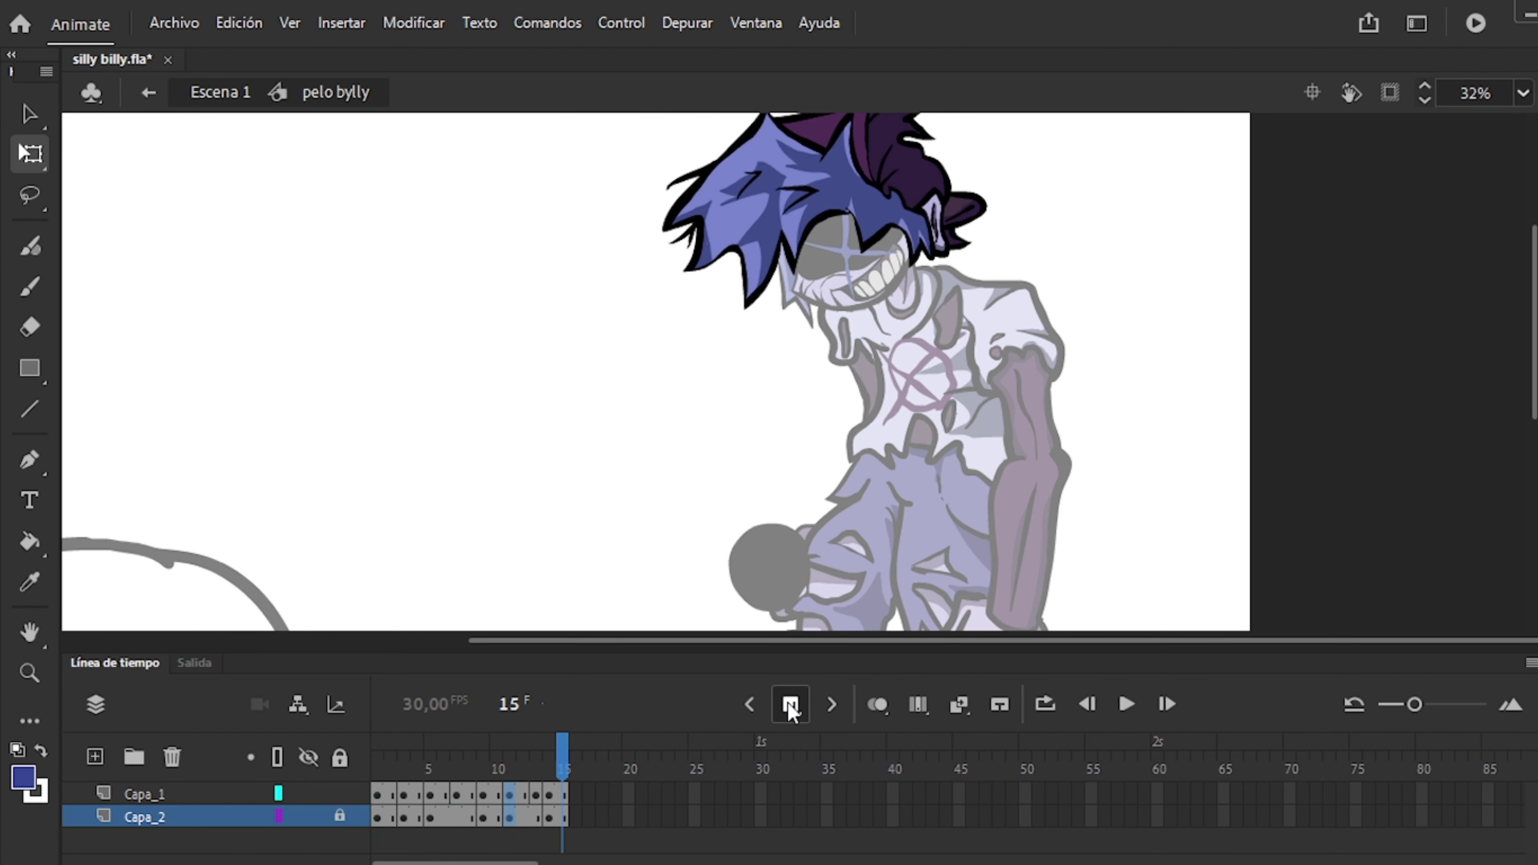
click(498, 794)
click(430, 789)
click(483, 794)
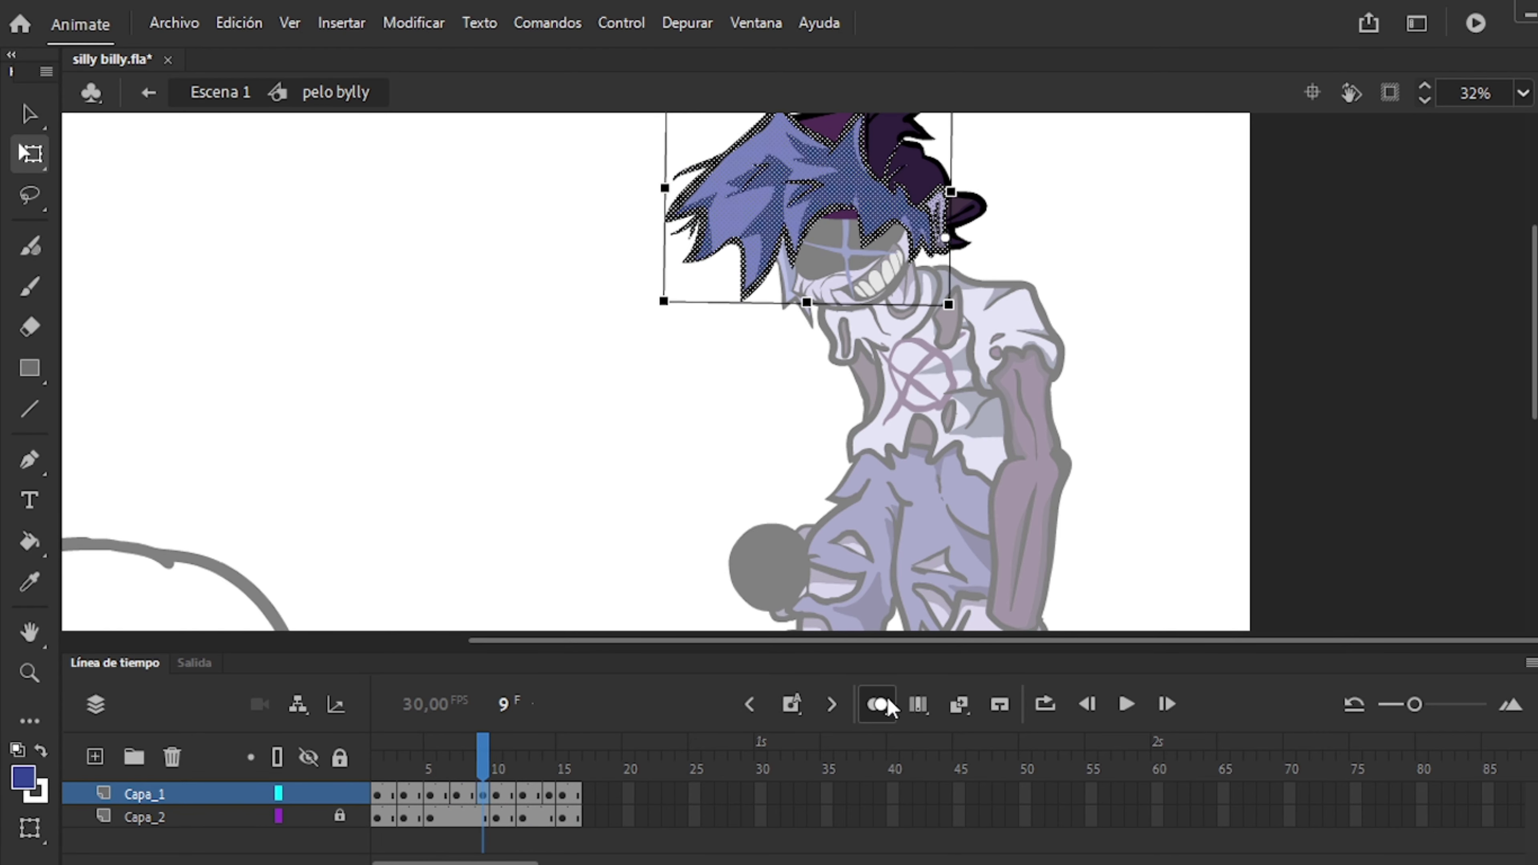
click(498, 817)
key(ctrl+e)
Delete the old head-shake frames from 212 onward across Billy's layers.
click(971, 841)
click(934, 818)
key(comma)
key(comma)
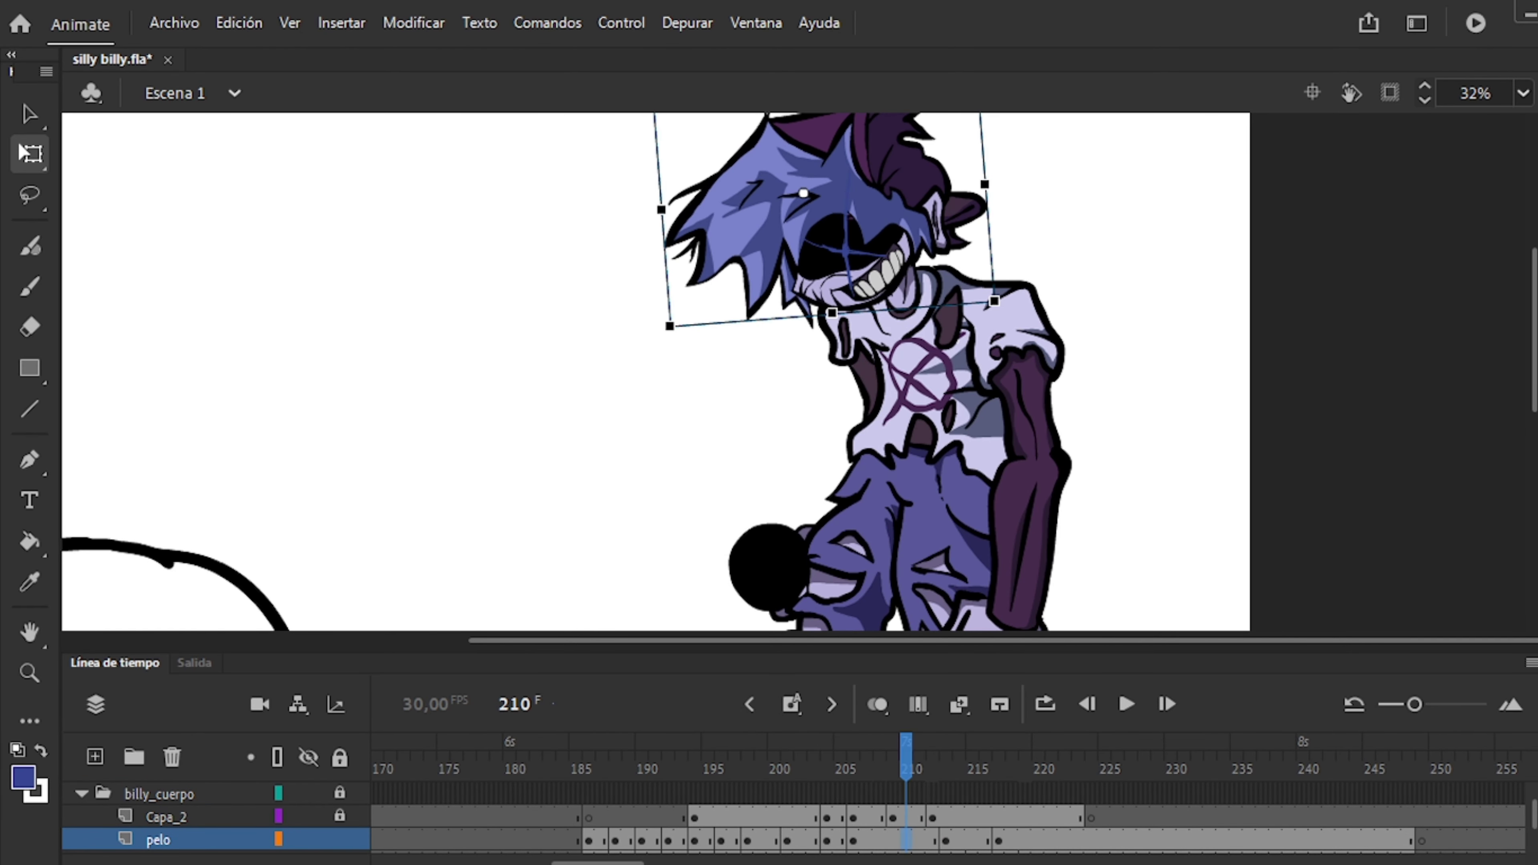
key(comma)
key(comma)
click(932, 816)
scroll(932, 816, down, 3)
click(914, 789)
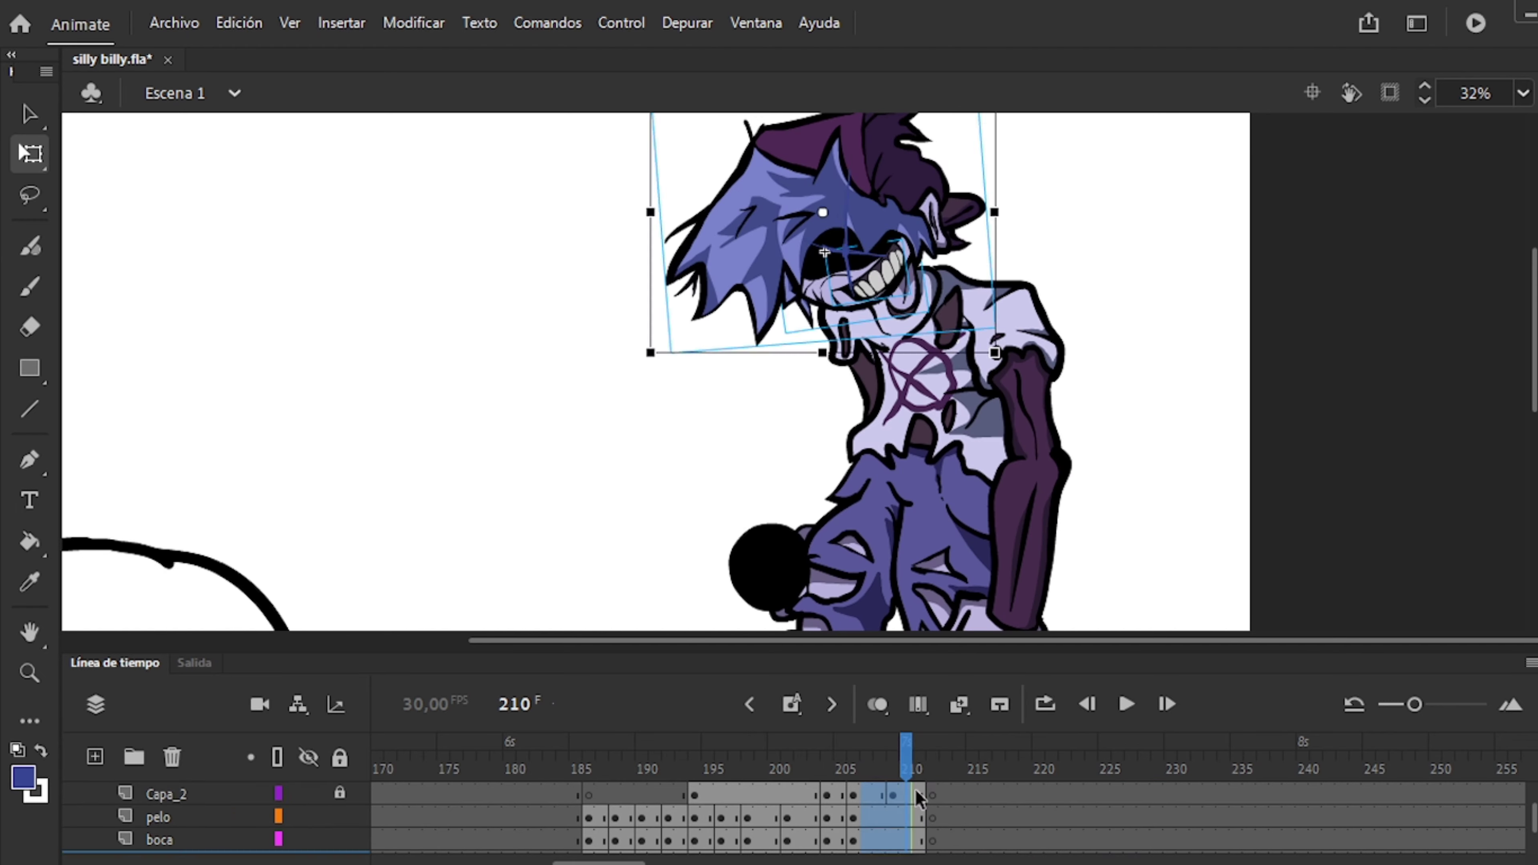
Clear Billy's pose keyframes after frame 206, extend the layers to frame 221, and rotate the hair at frame 206.
scroll(914, 789, down, 3)
click(840, 840)
scroll(849, 818, up, 1)
click(848, 819)
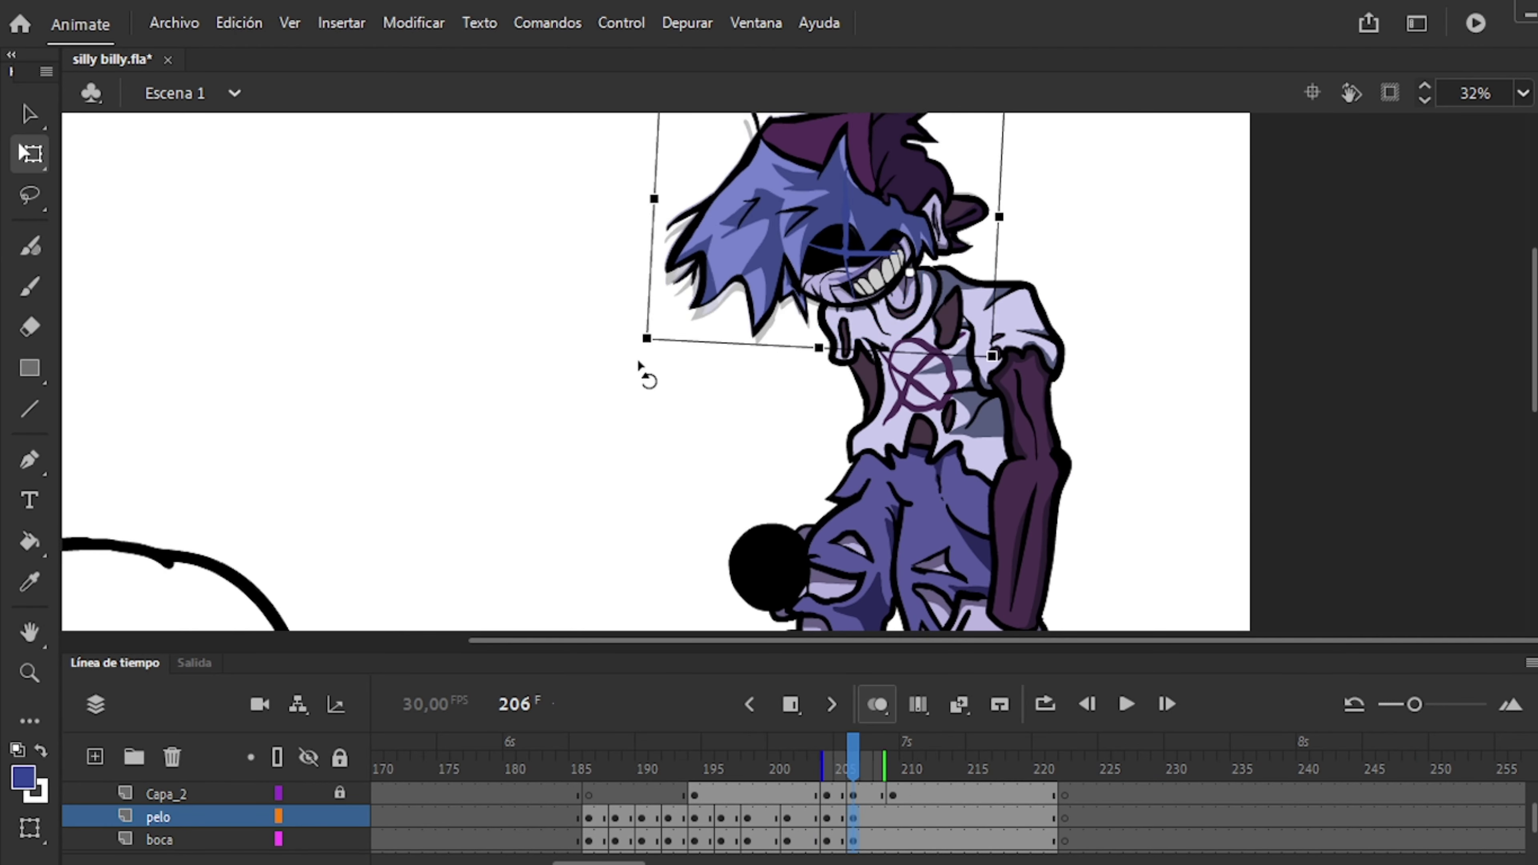
scroll(845, 818, up, 1)
Add keyframes at frames 208, 210 and 212 on Billy's hair and face layers, tilting the head gradually further down.
key(period)
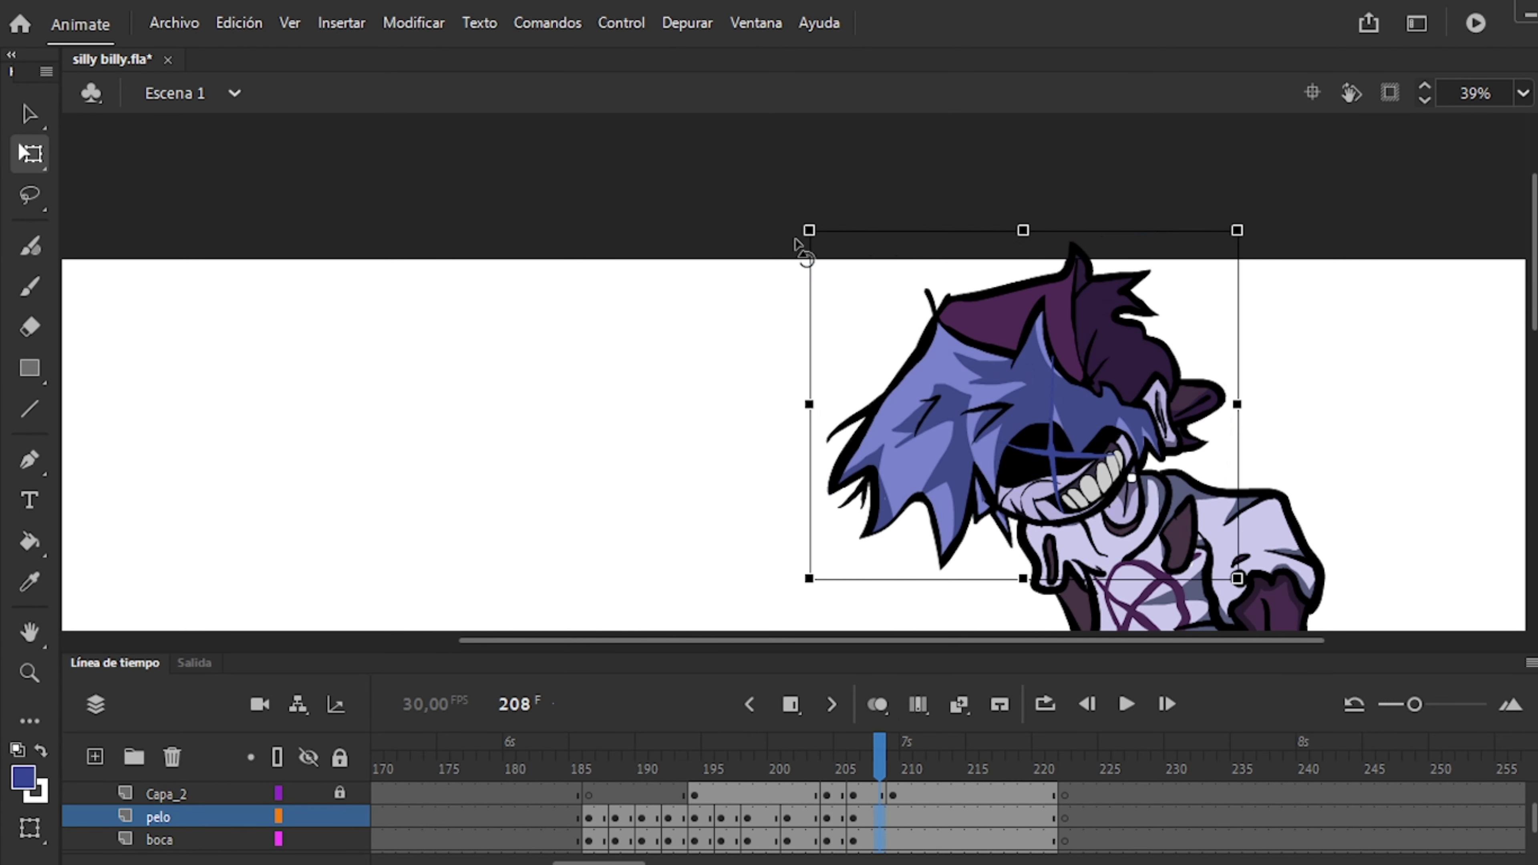
click(1028, 414)
key(period)
key(period)
key(F6)
key(period)
key(period)
key(F6)
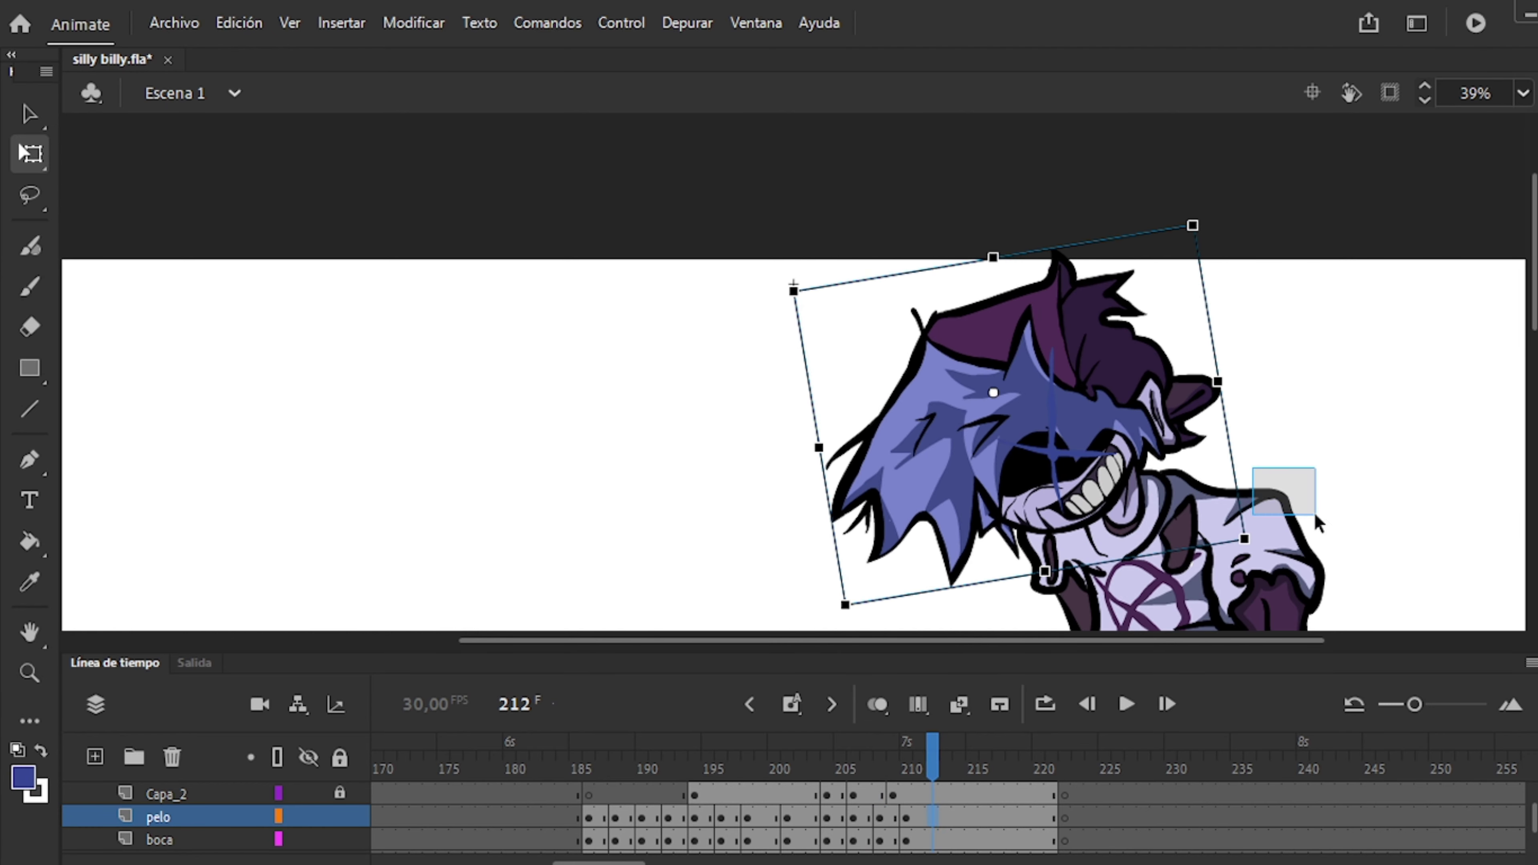
Add keyframes at frame 215 on Billy's hair and face layers and raise the head.
key(period)
key(period)
key(period)
click(1017, 427)
click(1017, 427)
Step through the frames leading up to 215 and play back Billy's head tilt.
key(comma)
key(comma)
key(comma)
key(period)
key(period)
scroll(765, 642, right, 3)
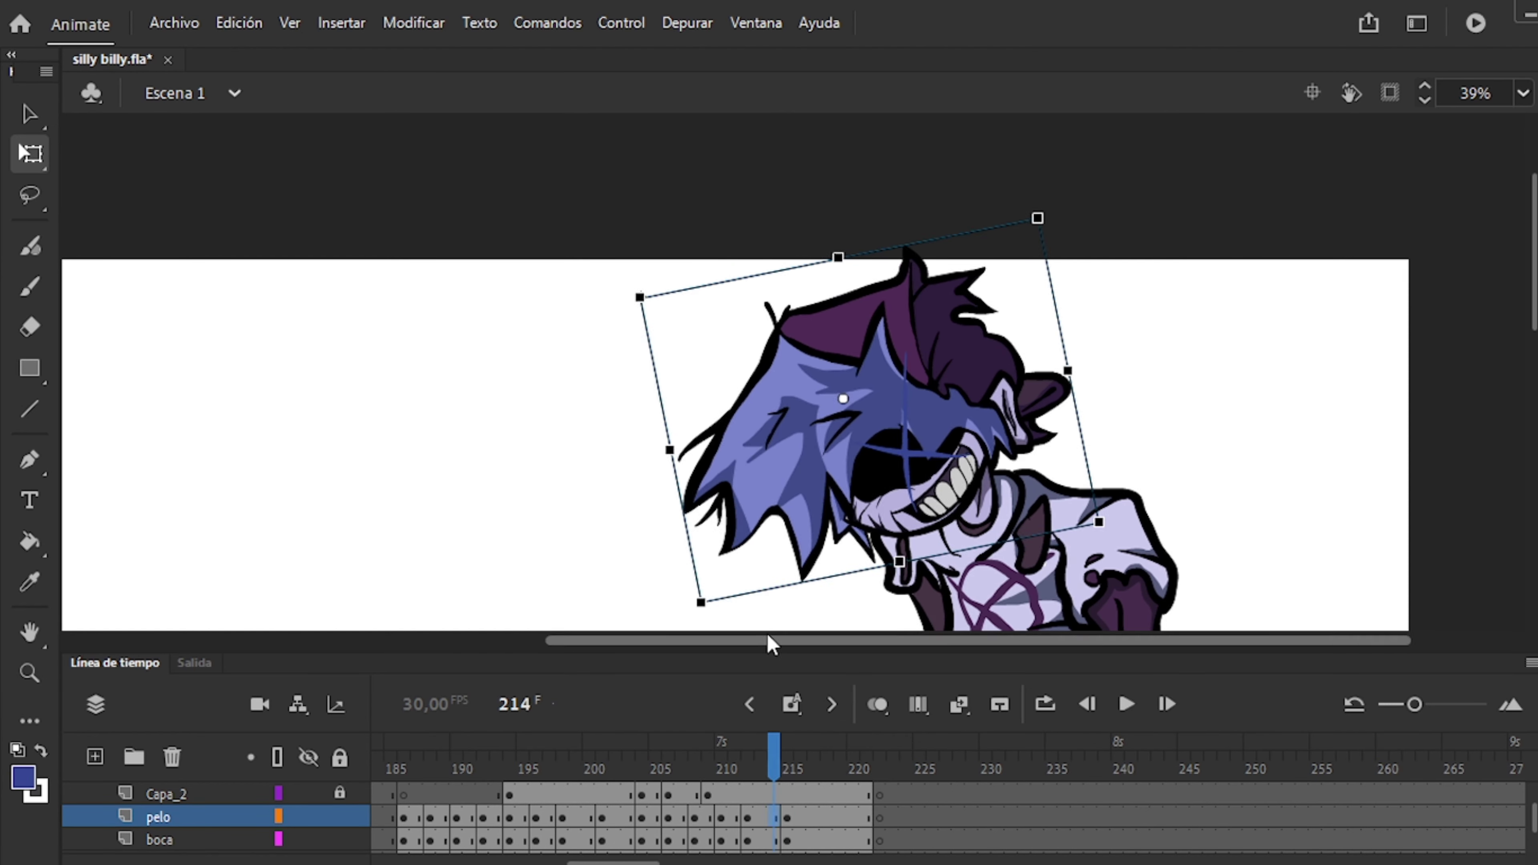
key(comma)
key(period)
key(period)
key(Return)
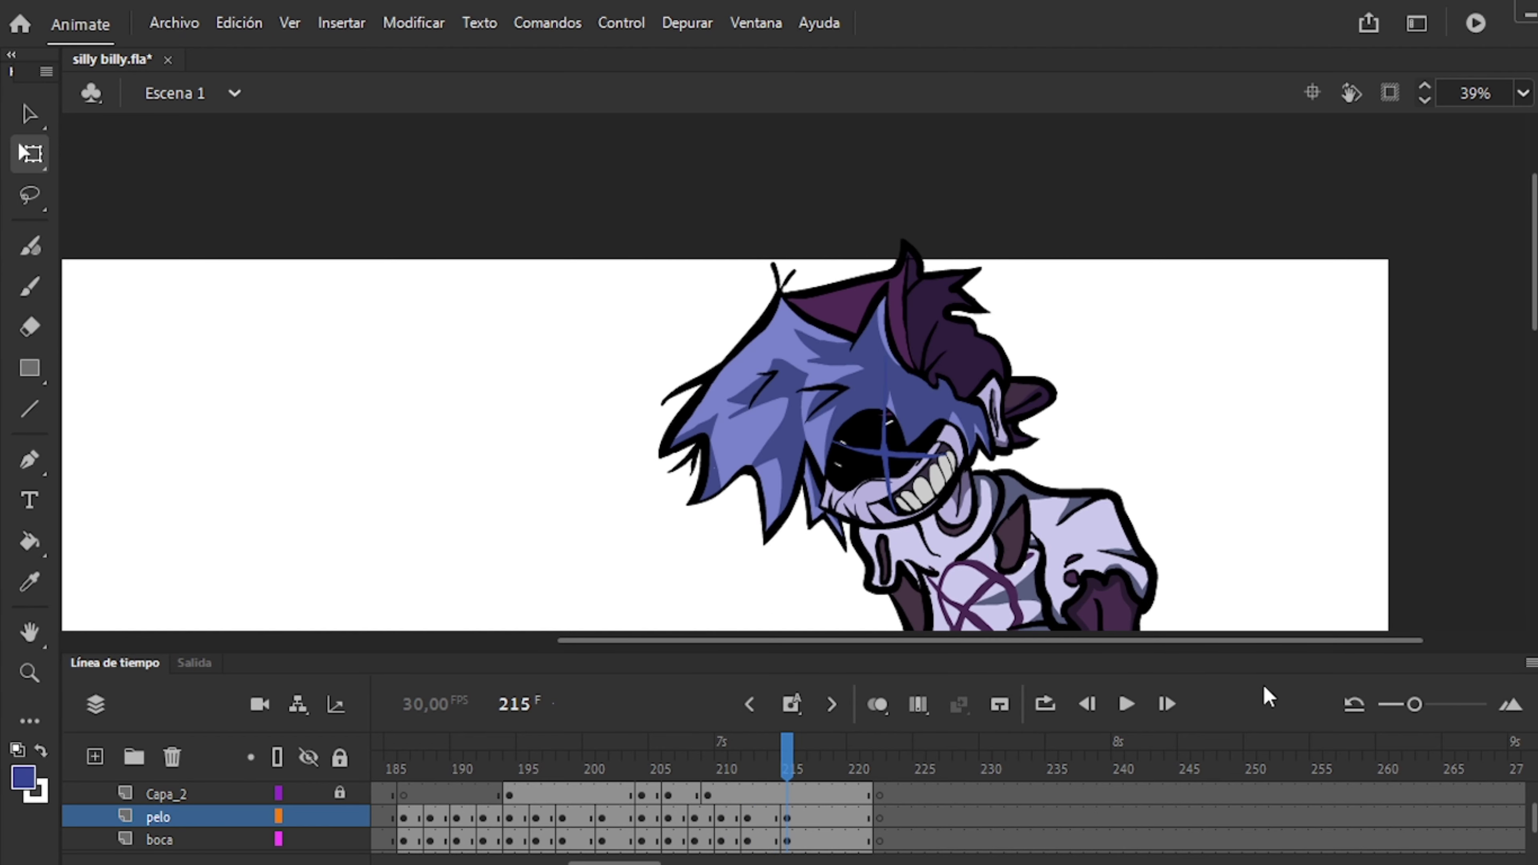
Extend Billy's layers to frame 242 and go back to the mouth on boca around frame 213.
scroll(827, 787, down, 3)
click(827, 781)
key(comma)
key(comma)
key(comma)
key(comma)
key(comma)
key(comma)
key(comma)
key(comma)
scroll(809, 788, up, 3)
click(782, 818)
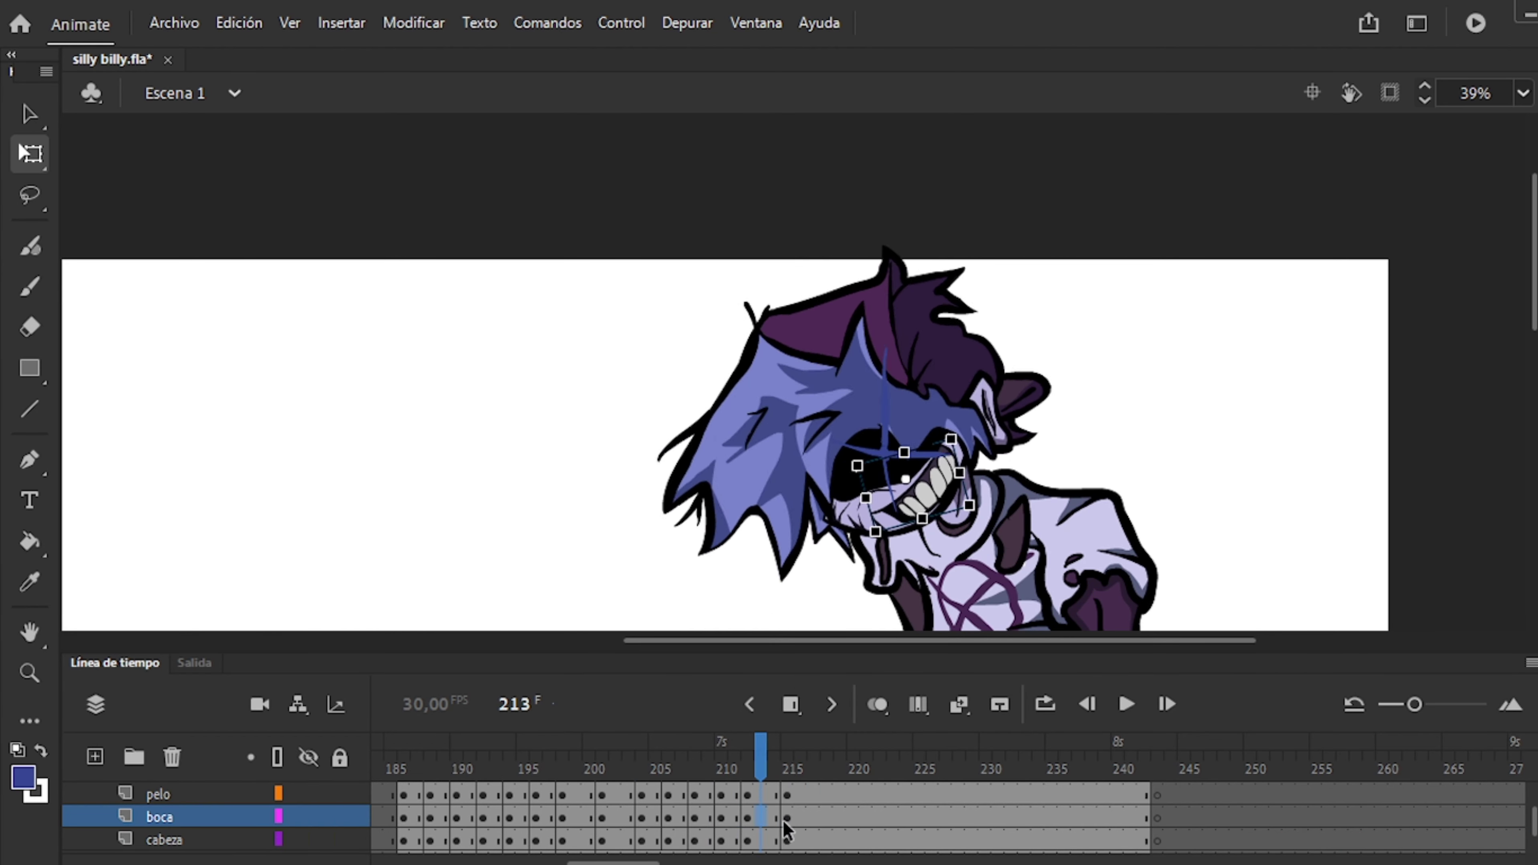
Lock pelo and adjust Billy's mouth and head together with keyframes at frame 216 on boca and cabeza.
click(797, 840)
key(comma)
key(comma)
key(comma)
key(period)
key(period)
key(period)
key(period)
click(813, 818)
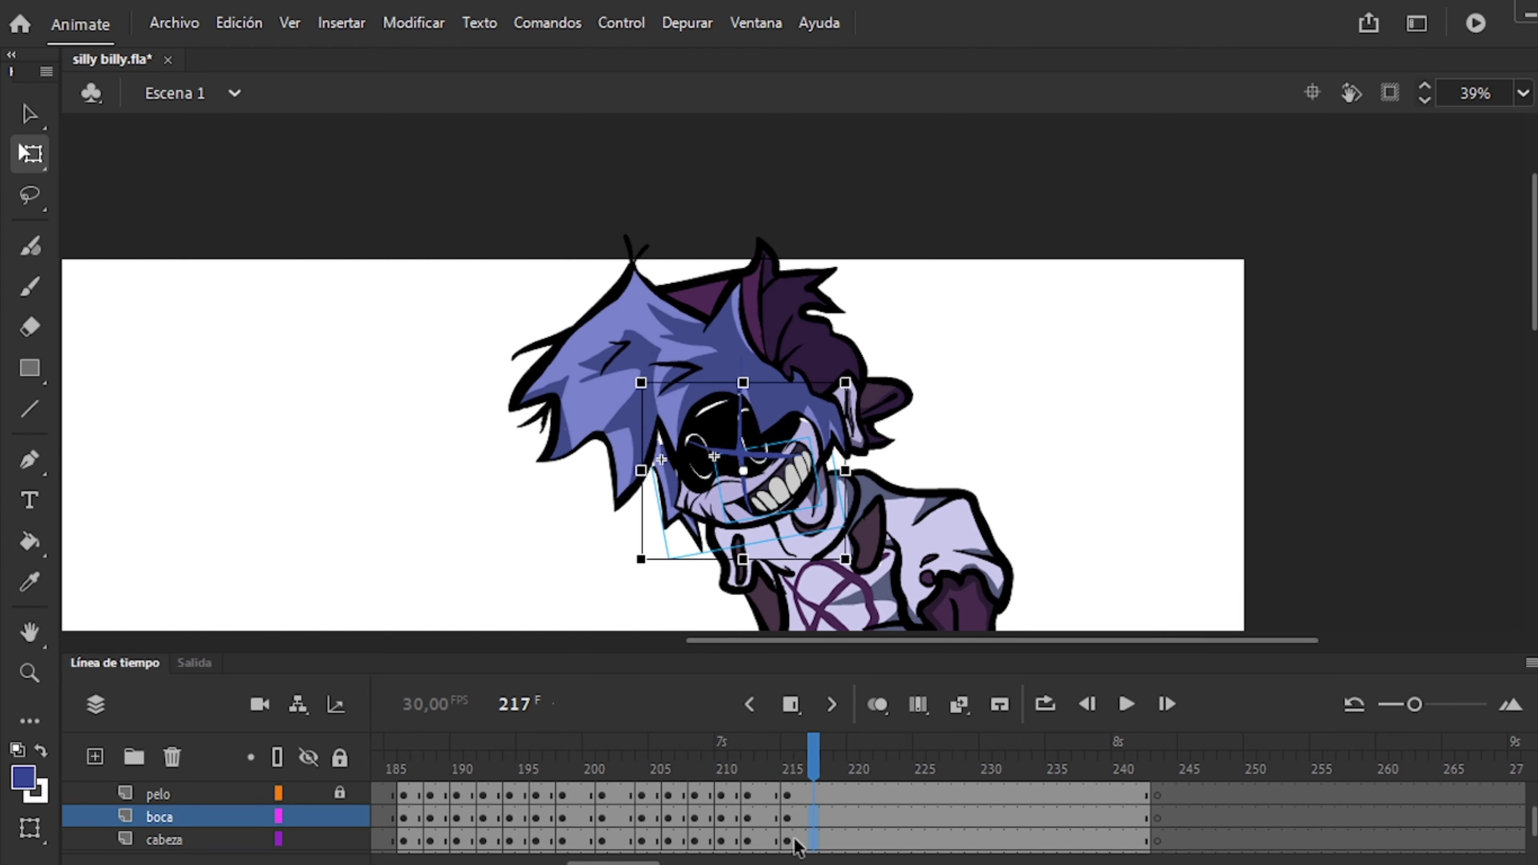
click(826, 840)
key(comma)
key(comma)
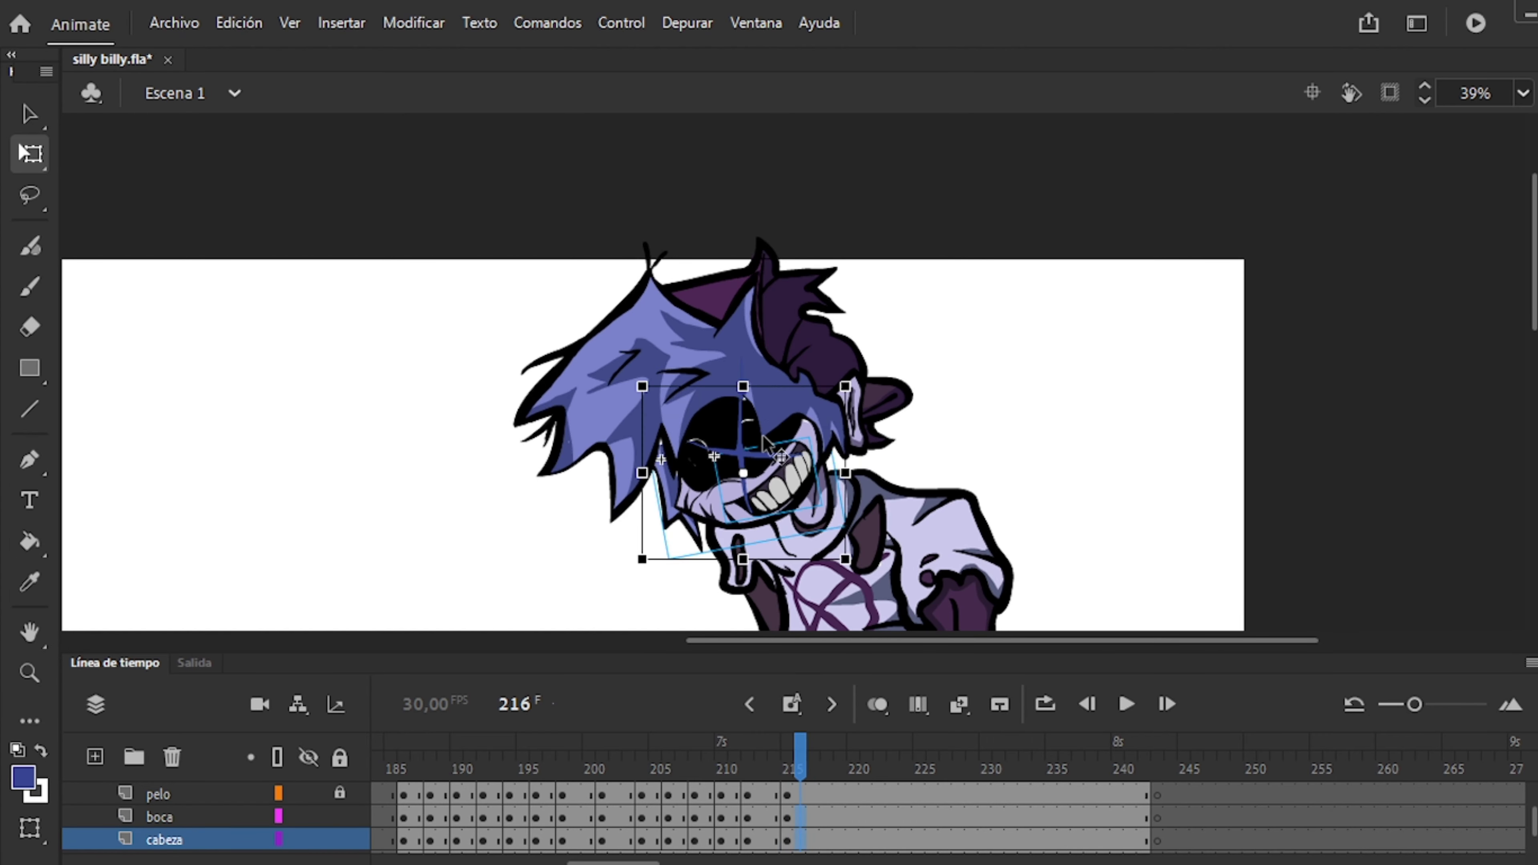
key(F6)
Add mouth and head keyframes at frames 217, 220 and 222 on boca and cabeza, and play back the movement.
key(period)
scroll(633, 394, up, 2)
click(826, 818)
click(854, 818)
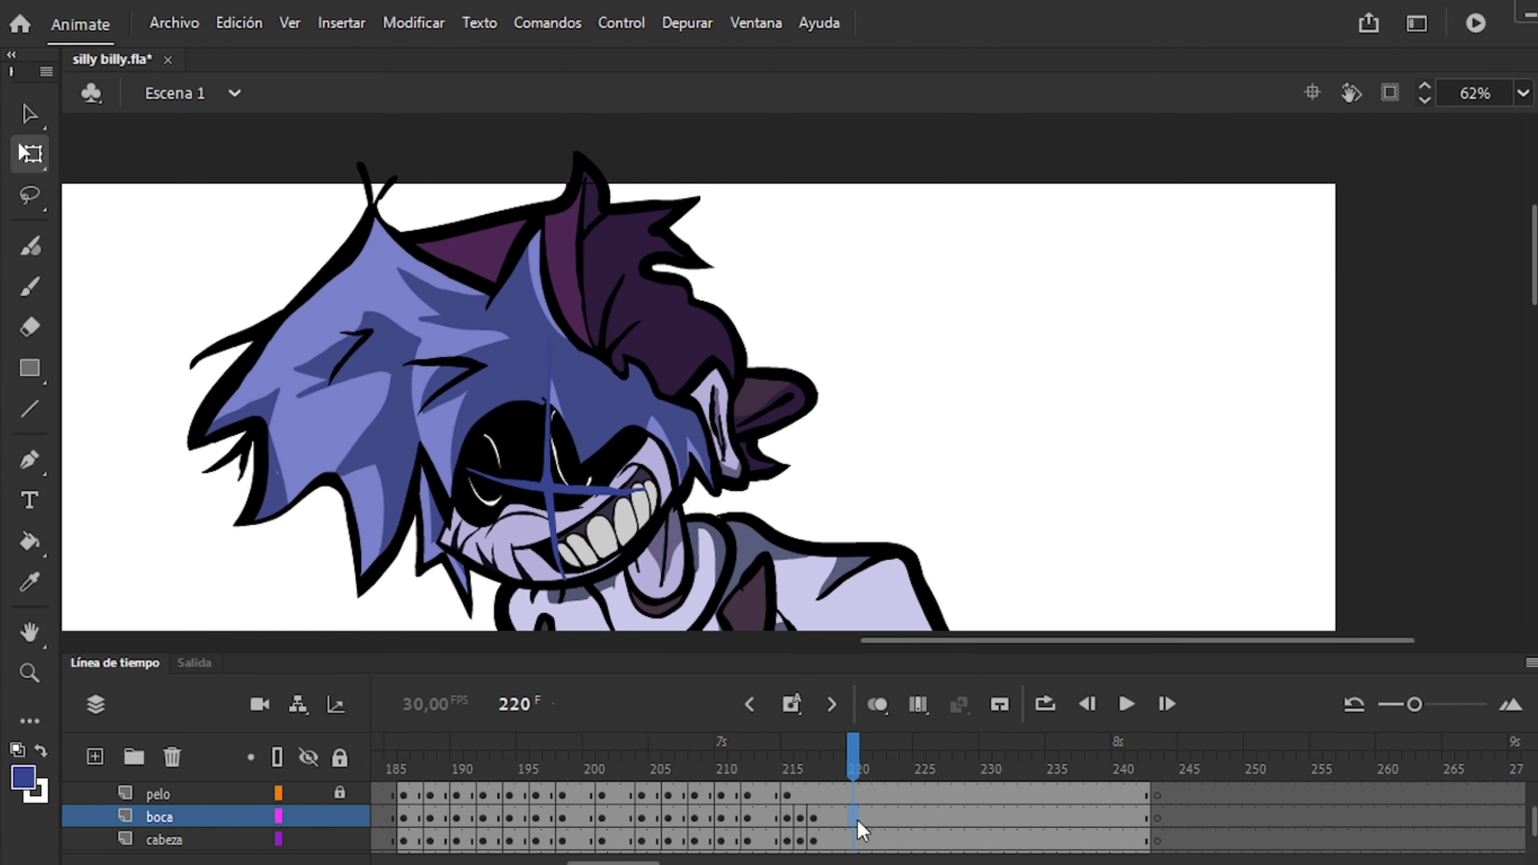
click(880, 839)
key(F6)
scroll(560, 358, down, 3)
scroll(560, 358, up, 3)
click(853, 818)
key(Return)
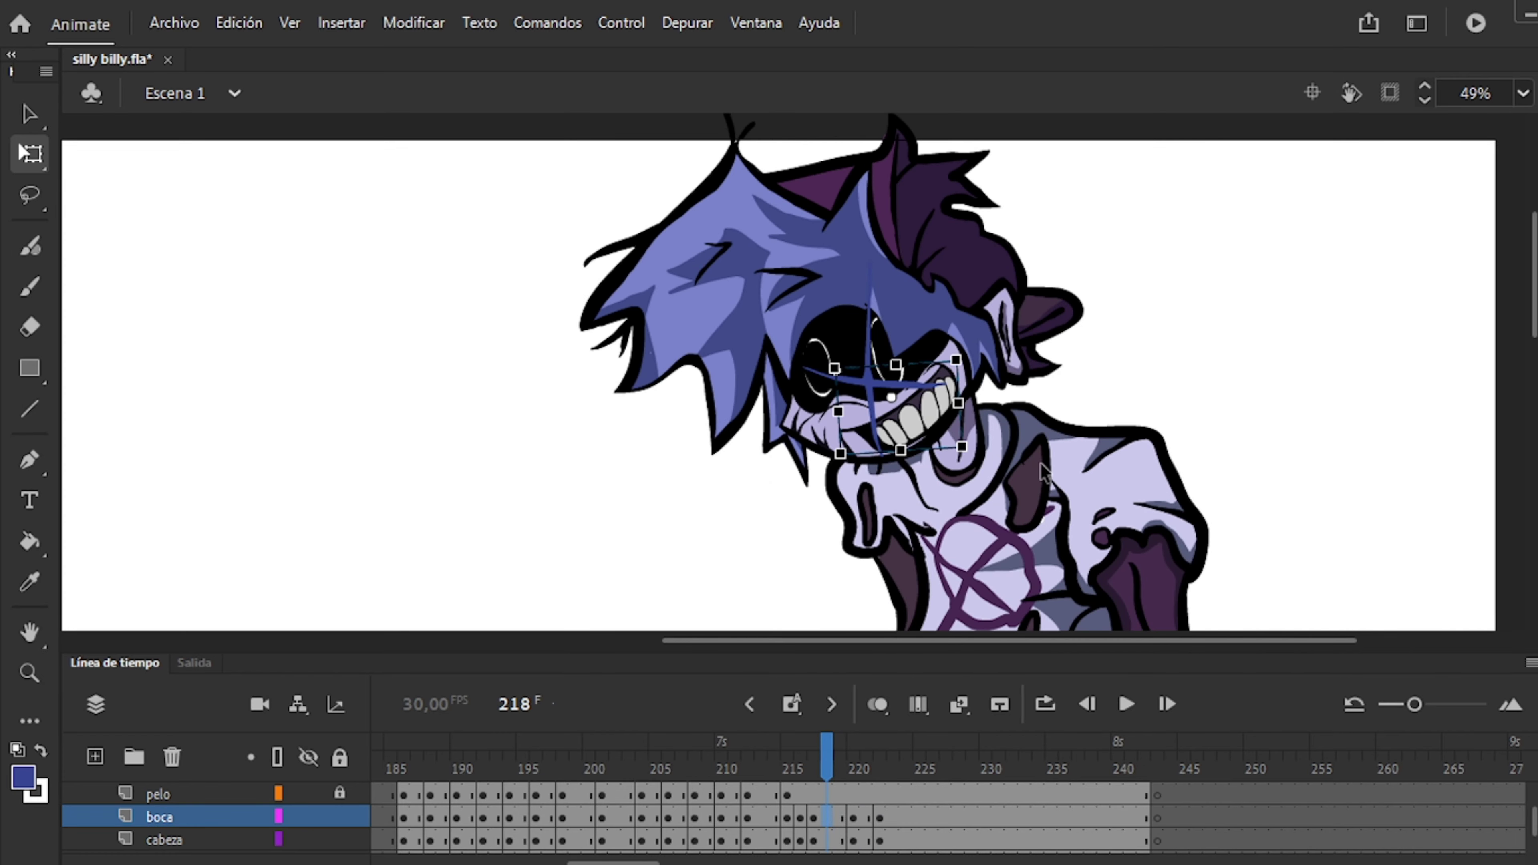
Open Billy's head symbol and erase the stray mark above the eye.
click(751, 388)
scroll(752, 363, up, 5)
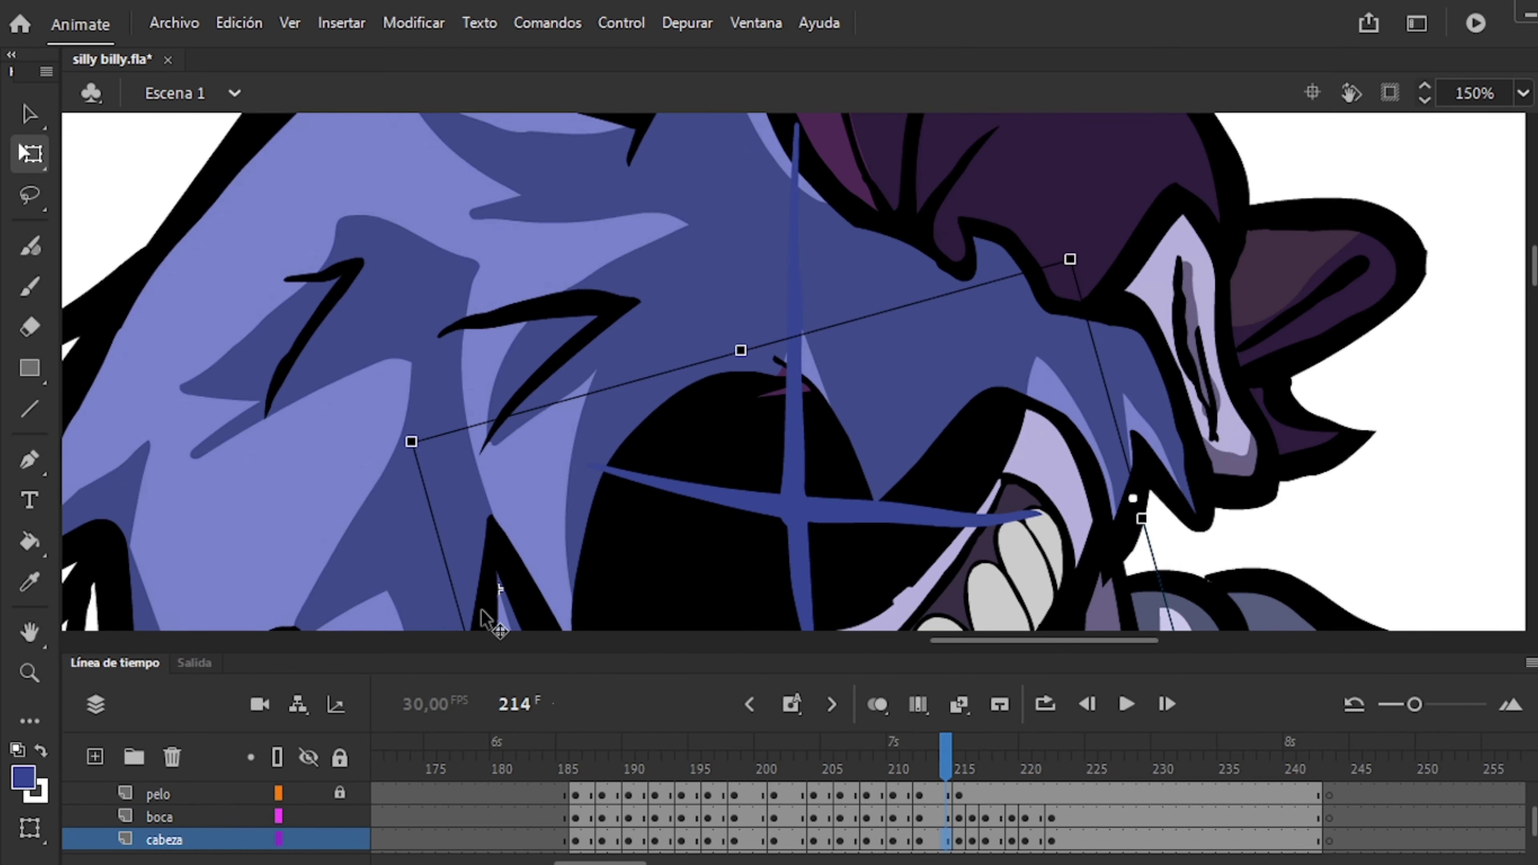
double_click(787, 364)
key(e)
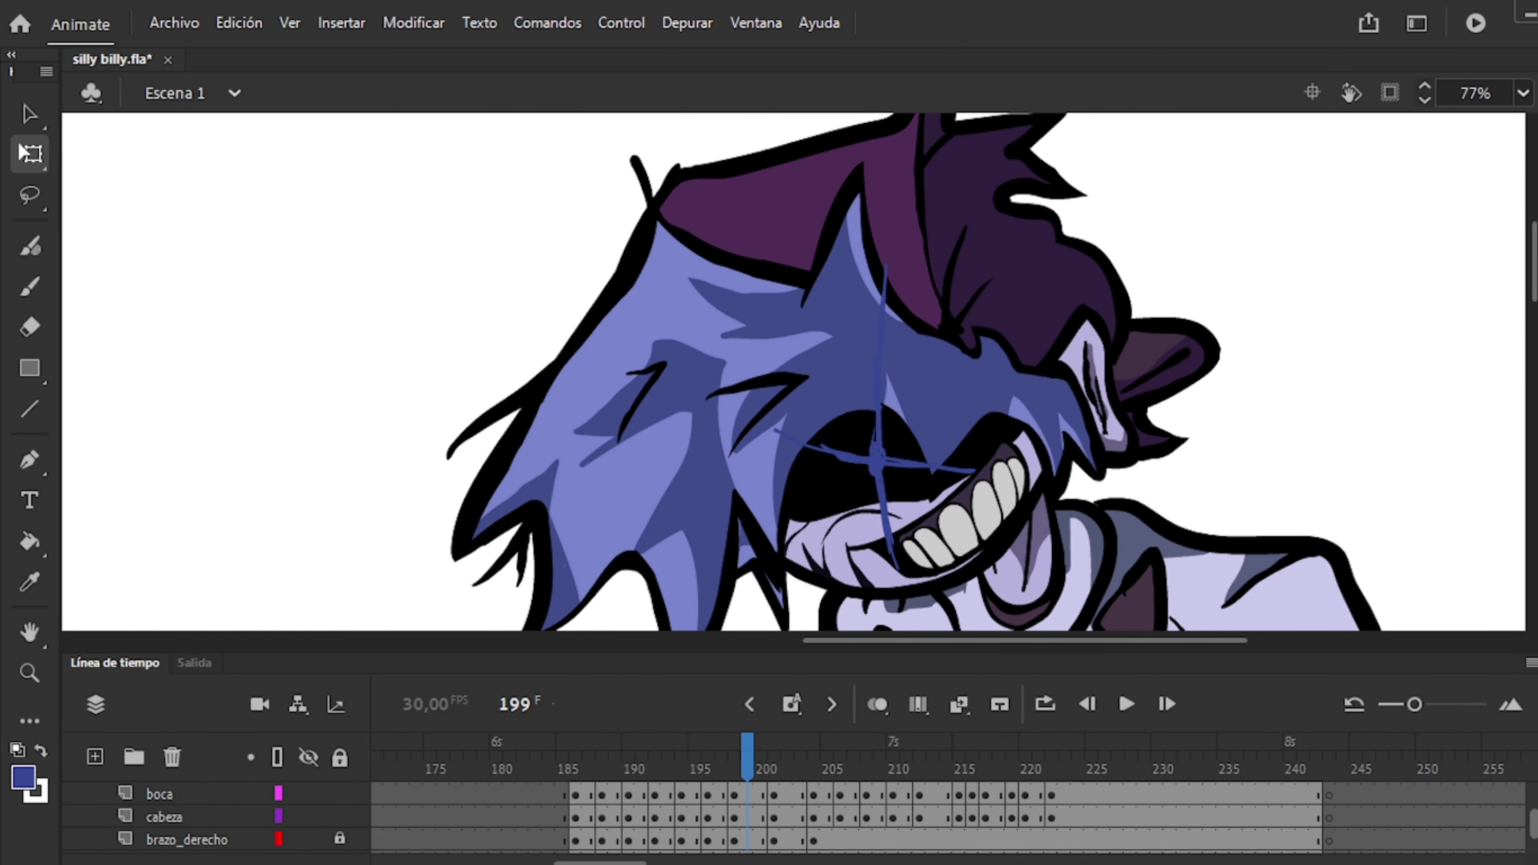
Add a keyframe for the glint on Capa_2 at frame 215 and step through the surrounding frames.
click(879, 793)
click(922, 795)
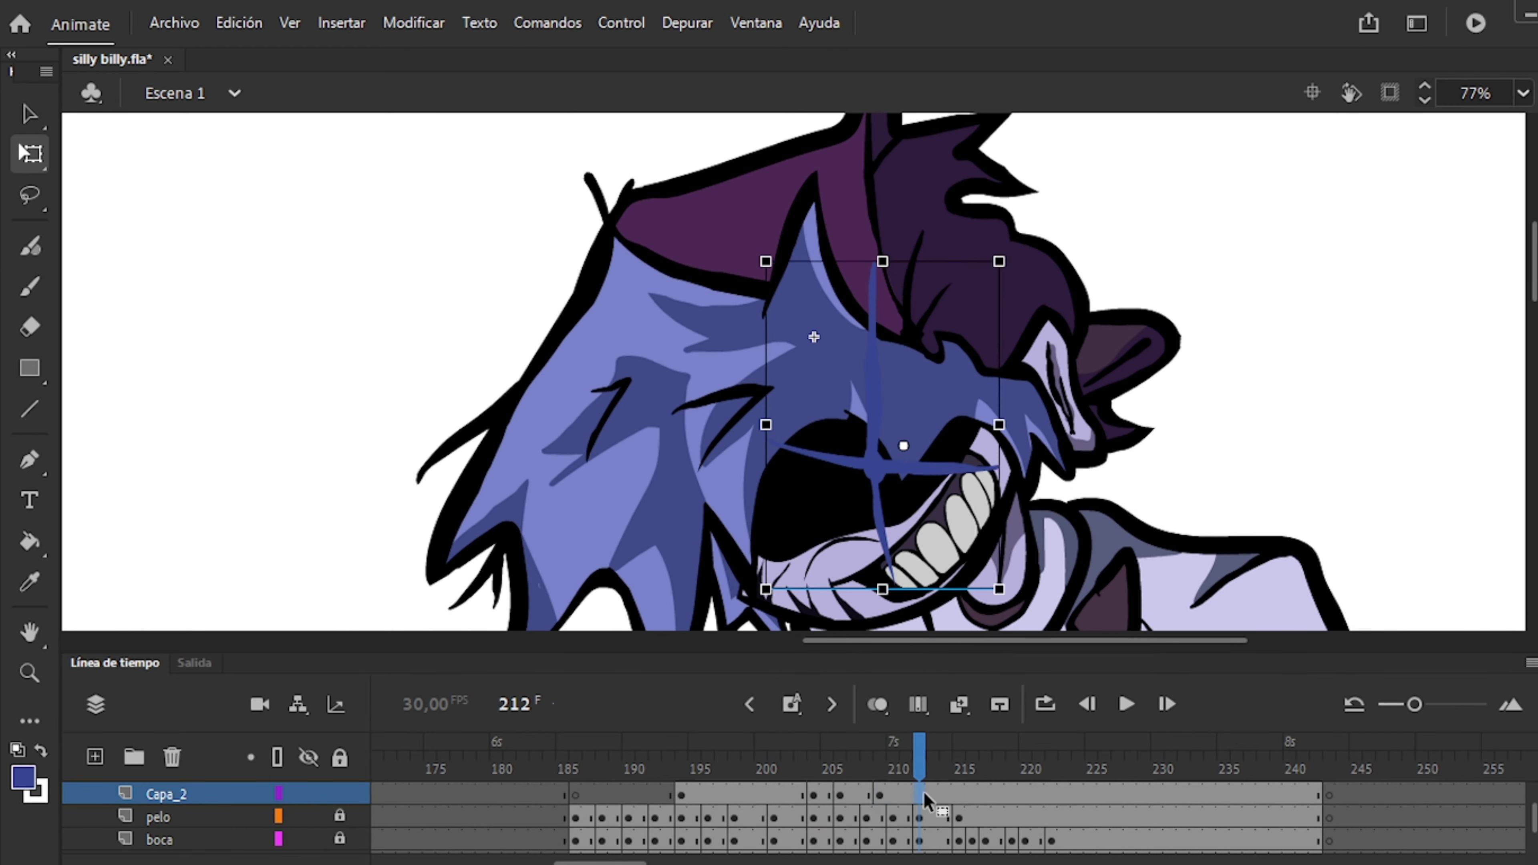
key(comma)
key(comma)
key(period)
key(period)
key(period)
key(period)
key(period)
key(period)
key(period)
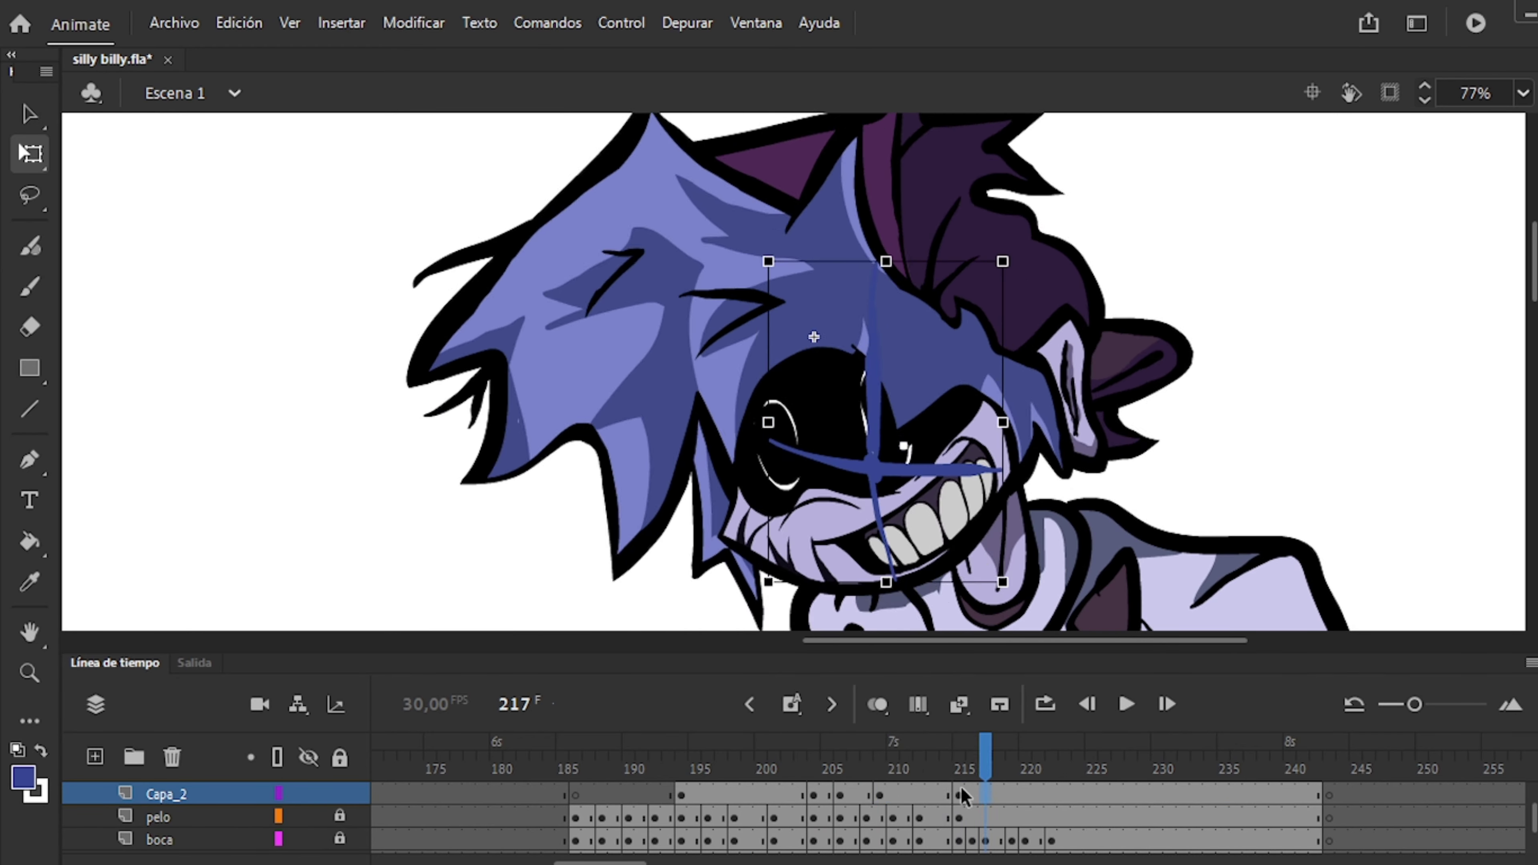
Add glint keyframes on Capa_2 at frames 212 and 217, curling the glint's rays at frame 217.
key(comma)
key(comma)
key(comma)
key(F6)
key(comma)
key(comma)
key(period)
key(period)
key(period)
key(period)
key(period)
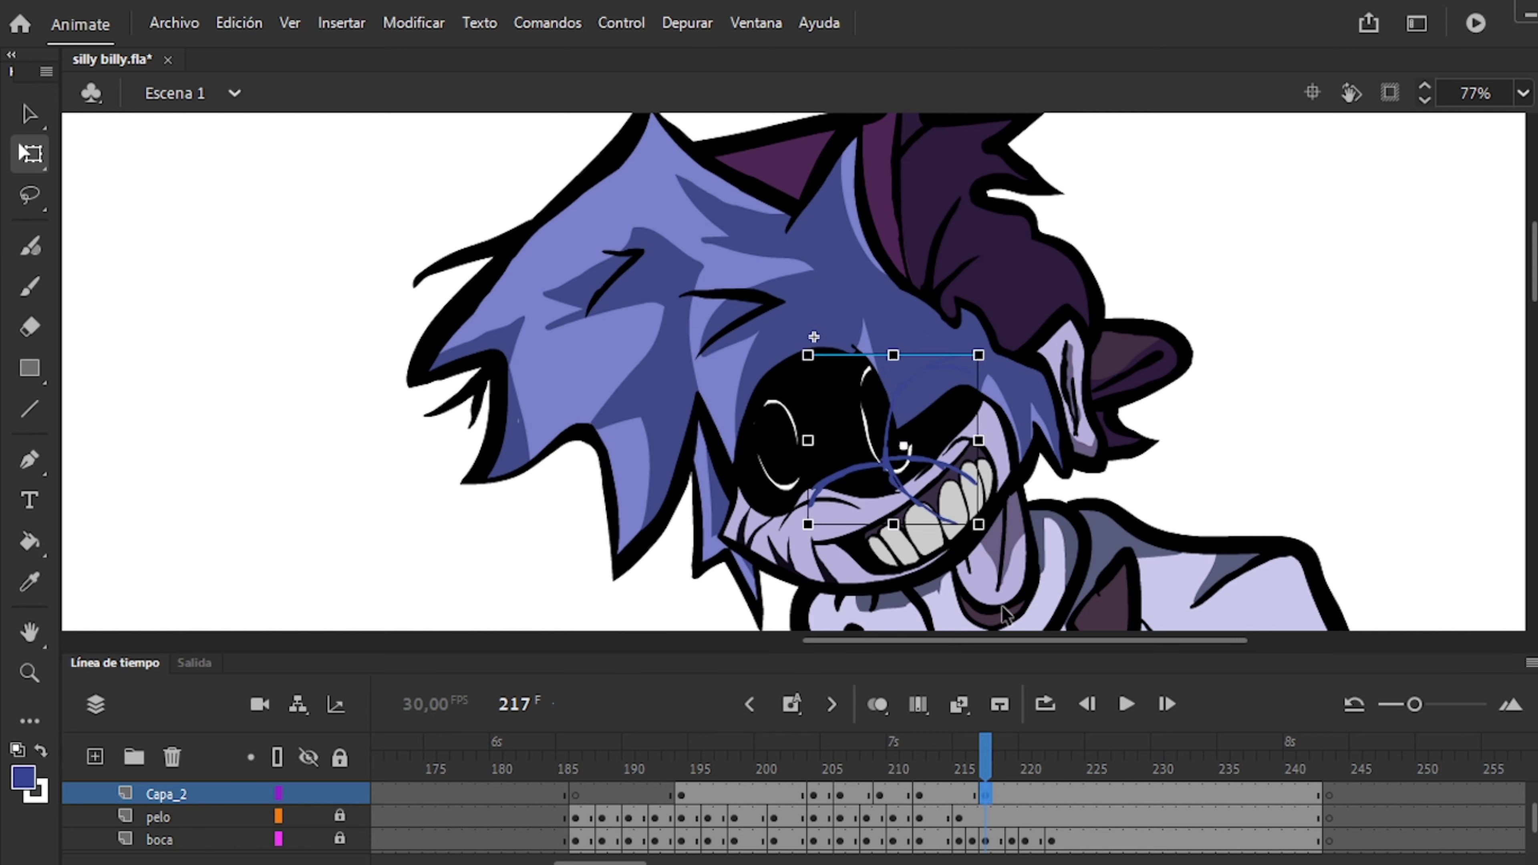
Add a glint keyframe at frame 218, end the glint at frame 219 on Capa_2, and play it back.
key(period)
key(comma)
key(comma)
key(comma)
key(comma)
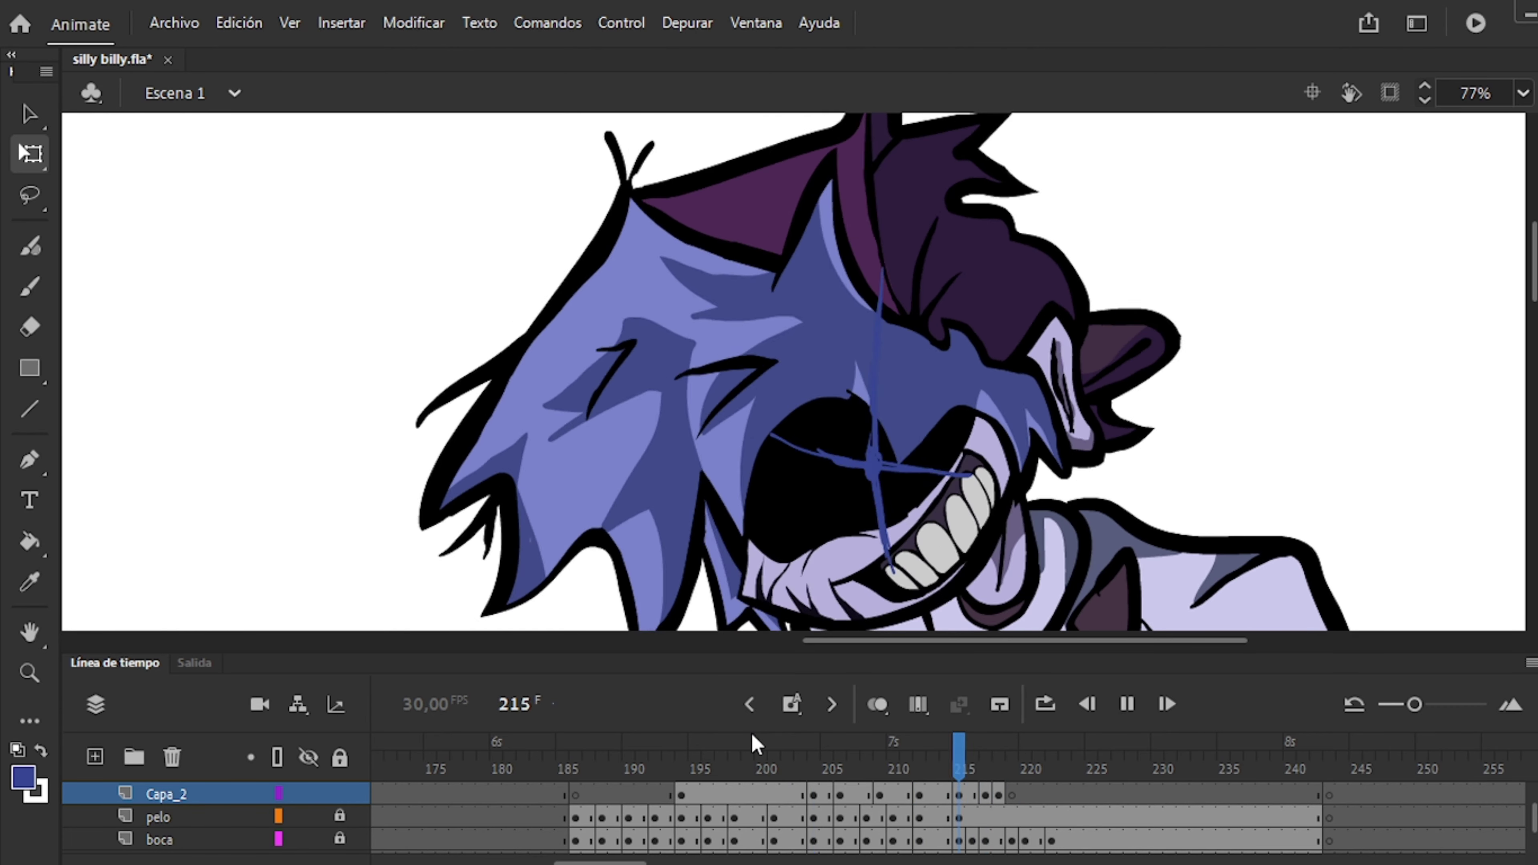
key(ctrl+minus)
Add glint keyframes on Capa_2 between frames 190 and 201, matching the head's movement.
click(682, 796)
key(comma)
key(comma)
key(F6)
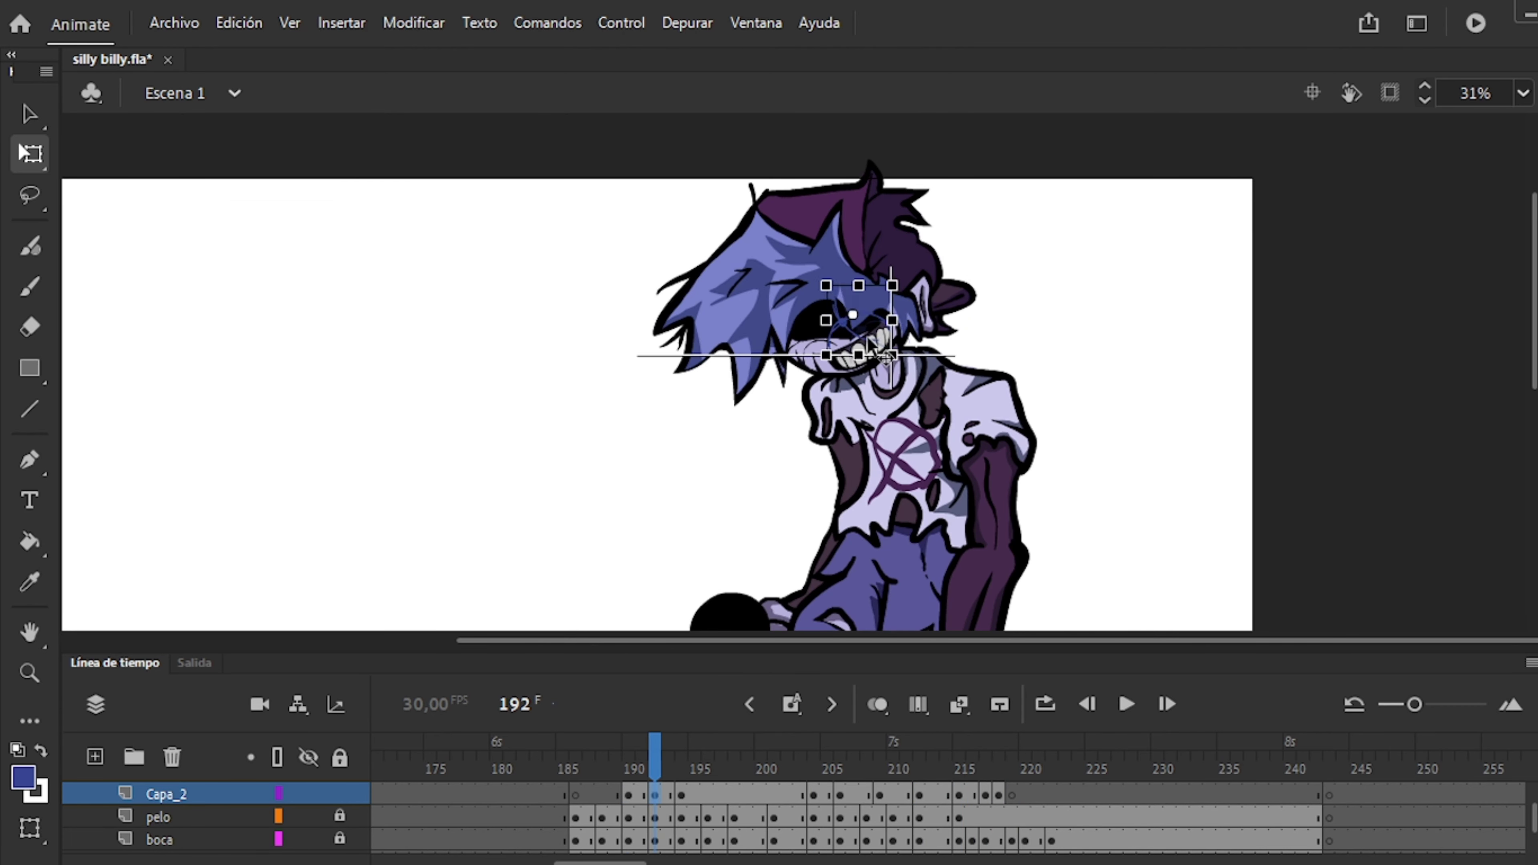
click(739, 806)
key(period)
key(period)
key(period)
key(F6)
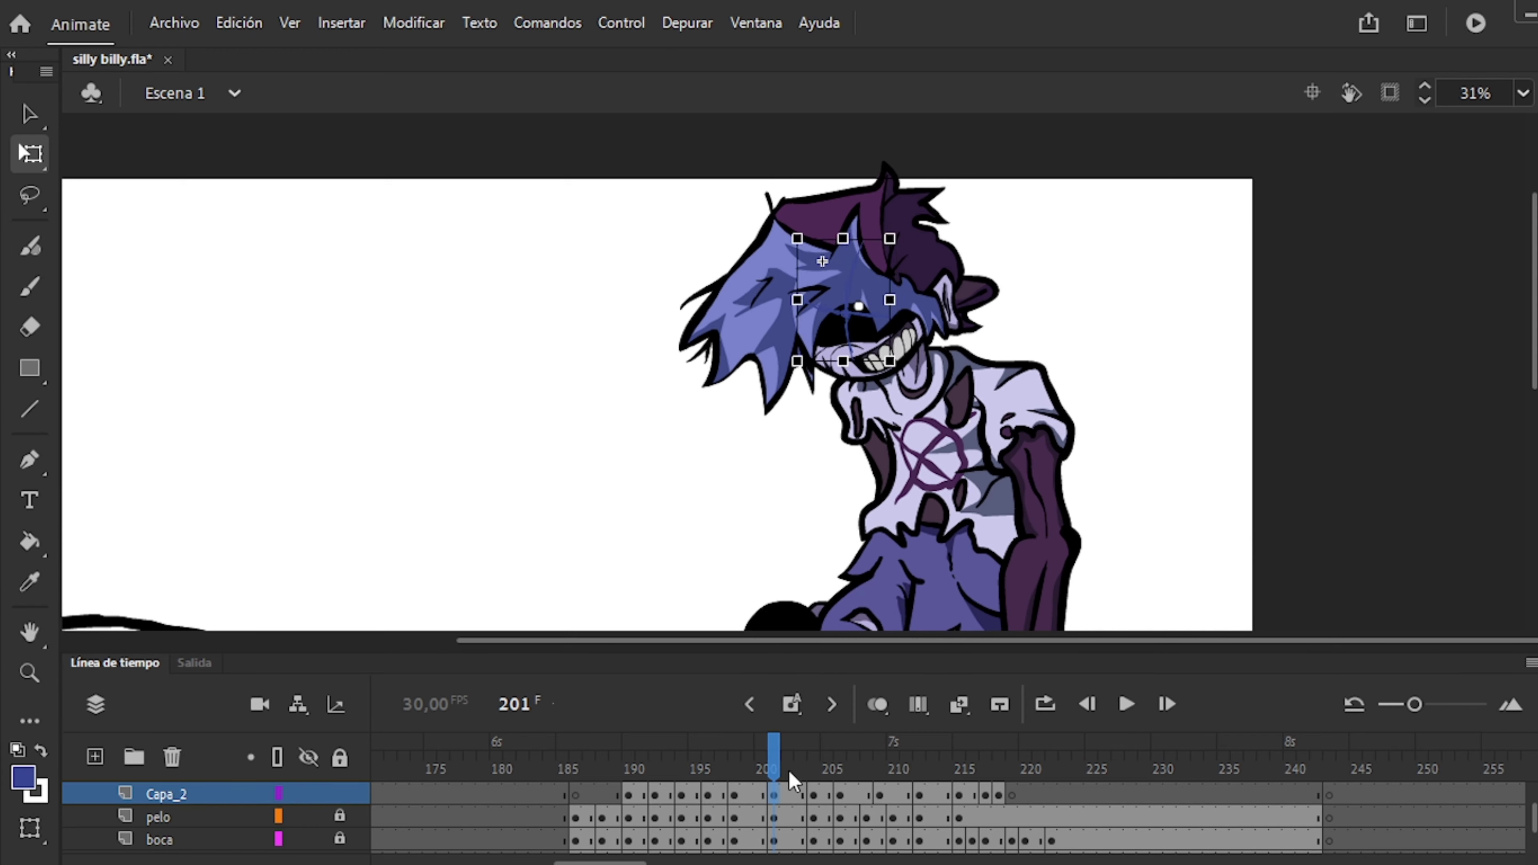
Add another glint keyframe just before frame 201, check the neighbouring frames, and play the brillo lol symbol.
key(comma)
key(comma)
key(comma)
key(period)
key(F6)
key(period)
key(period)
key(period)
key(comma)
key(period)
key(period)
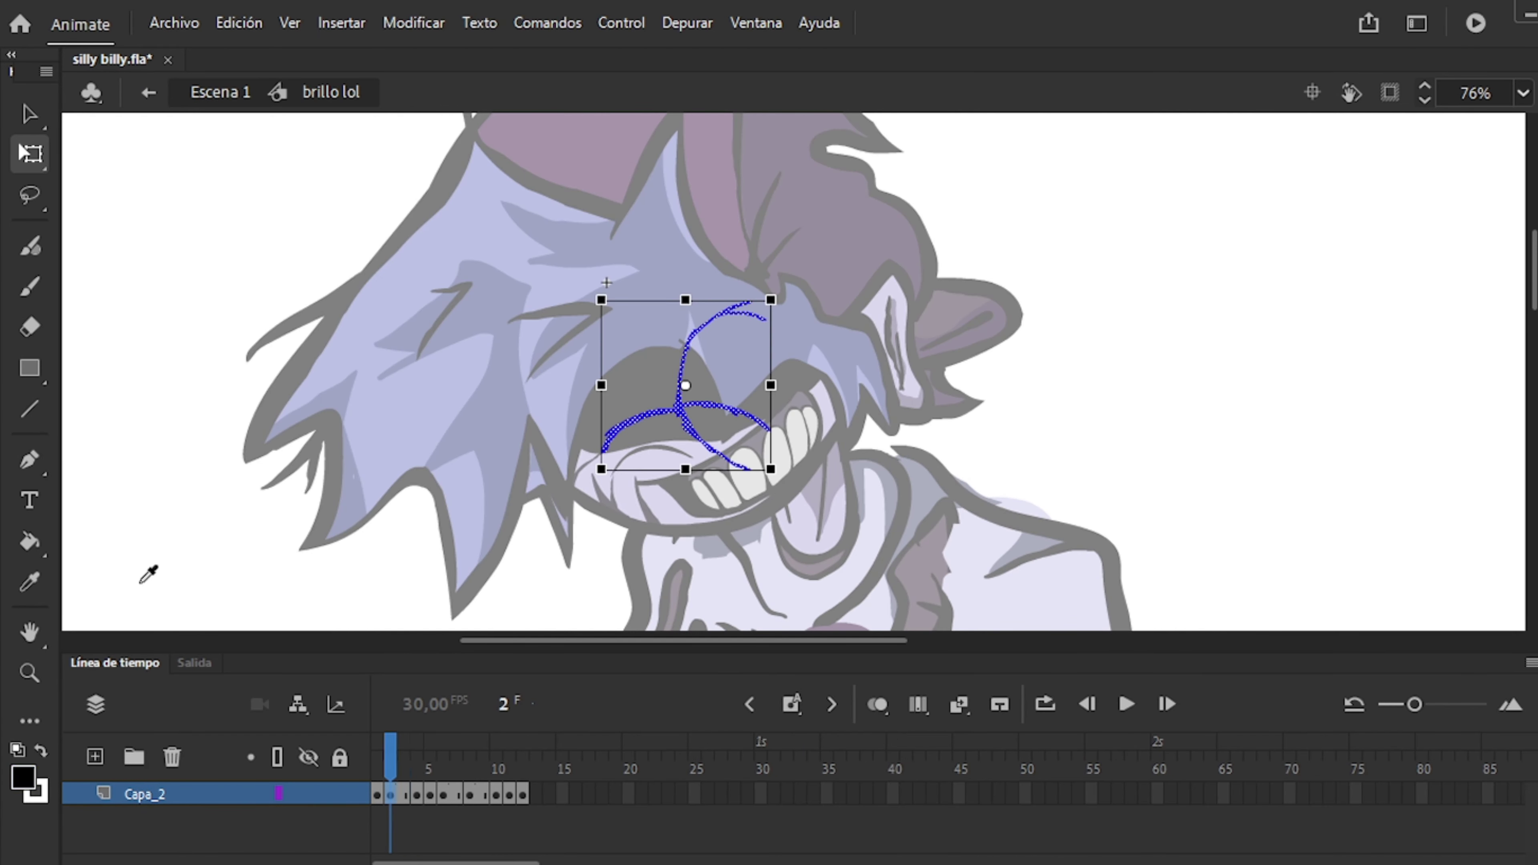
key(Return)
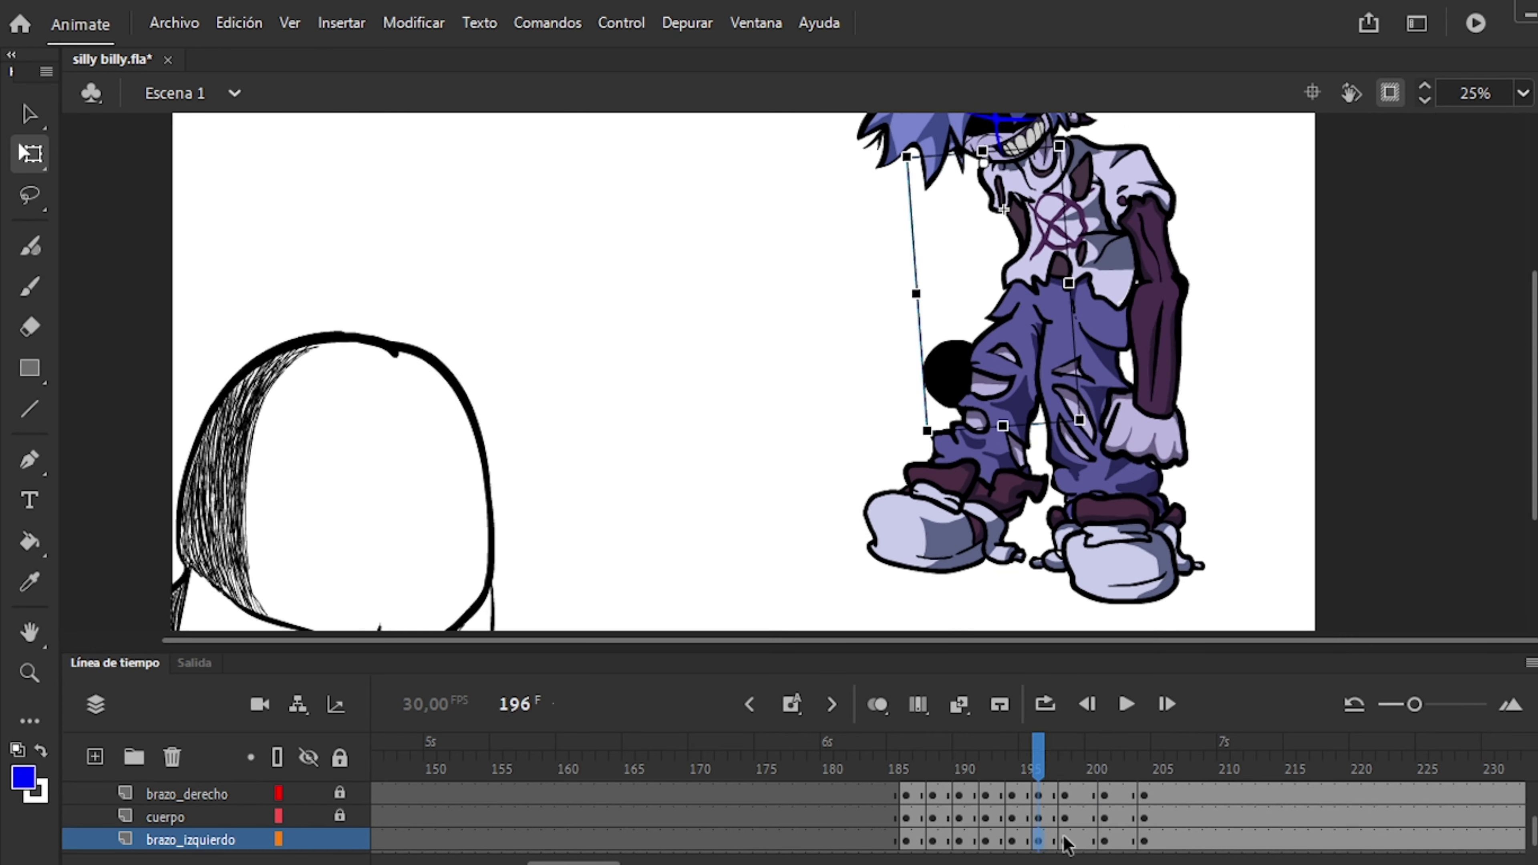
Add keyframes on brazo_izquierdo from frame 211 to 221 and rotate the arm slightly back and forth.
click(1105, 841)
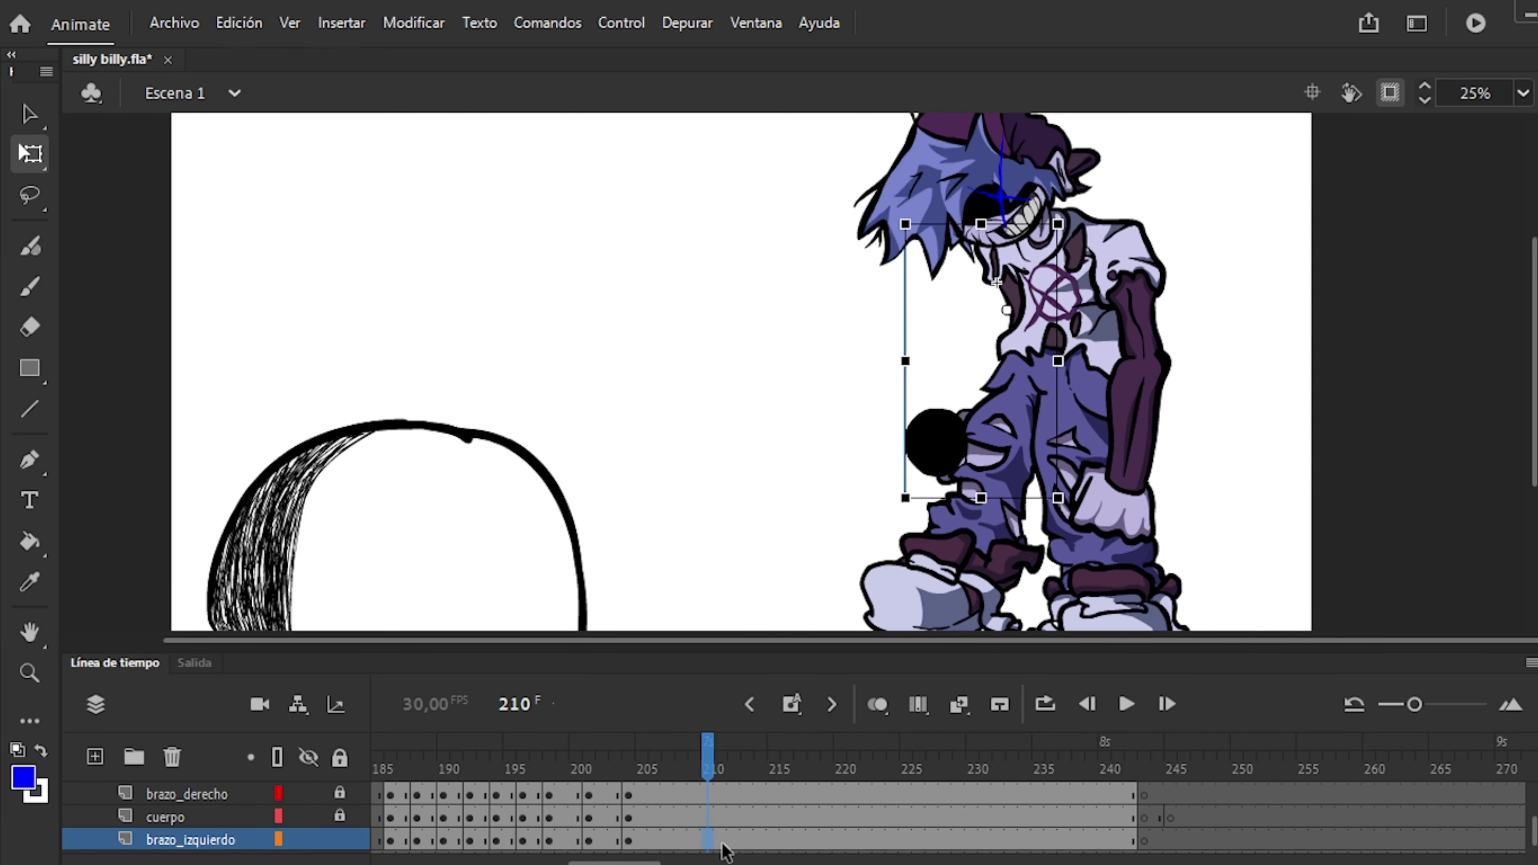
key(F6)
key(F6)
key(F6)
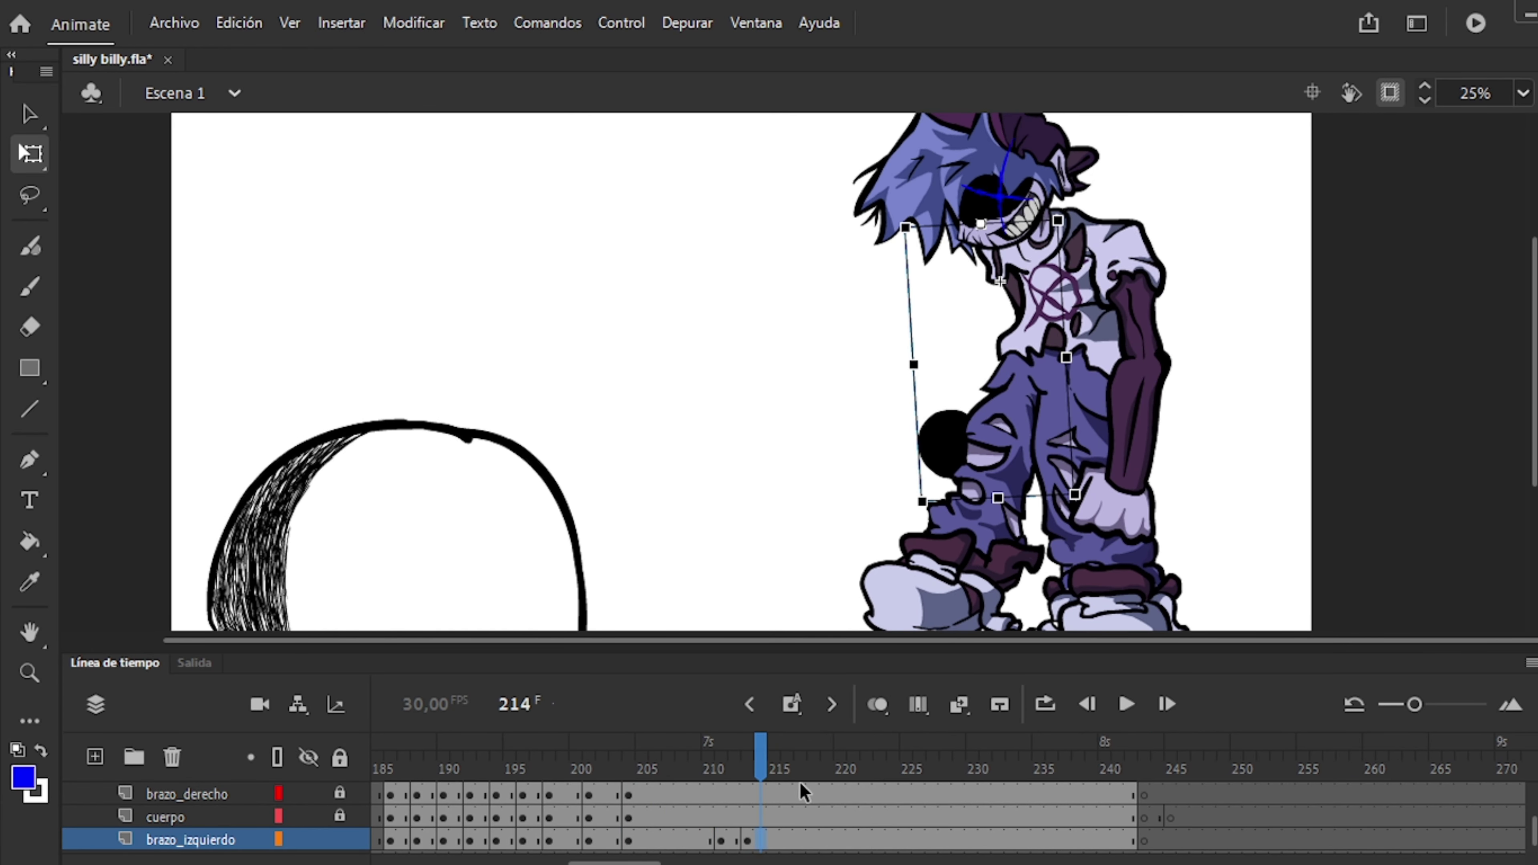
click(775, 841)
key(F6)
click(799, 840)
key(F6)
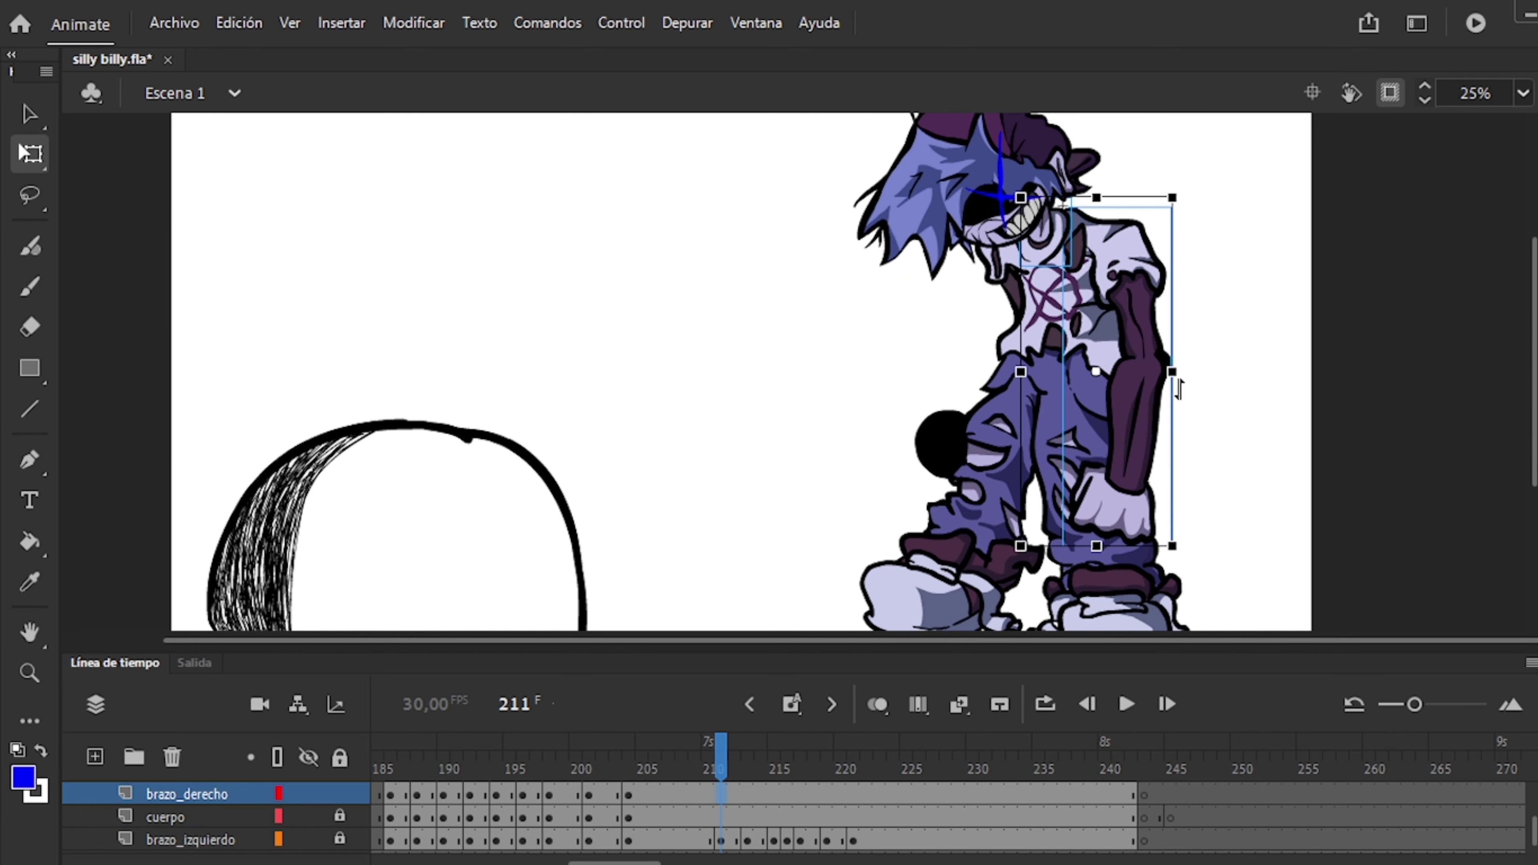
Add keyframes on brazo_derecho from frame 211 to 227 and swing the arm inward and outward.
key(F6)
key(F6)
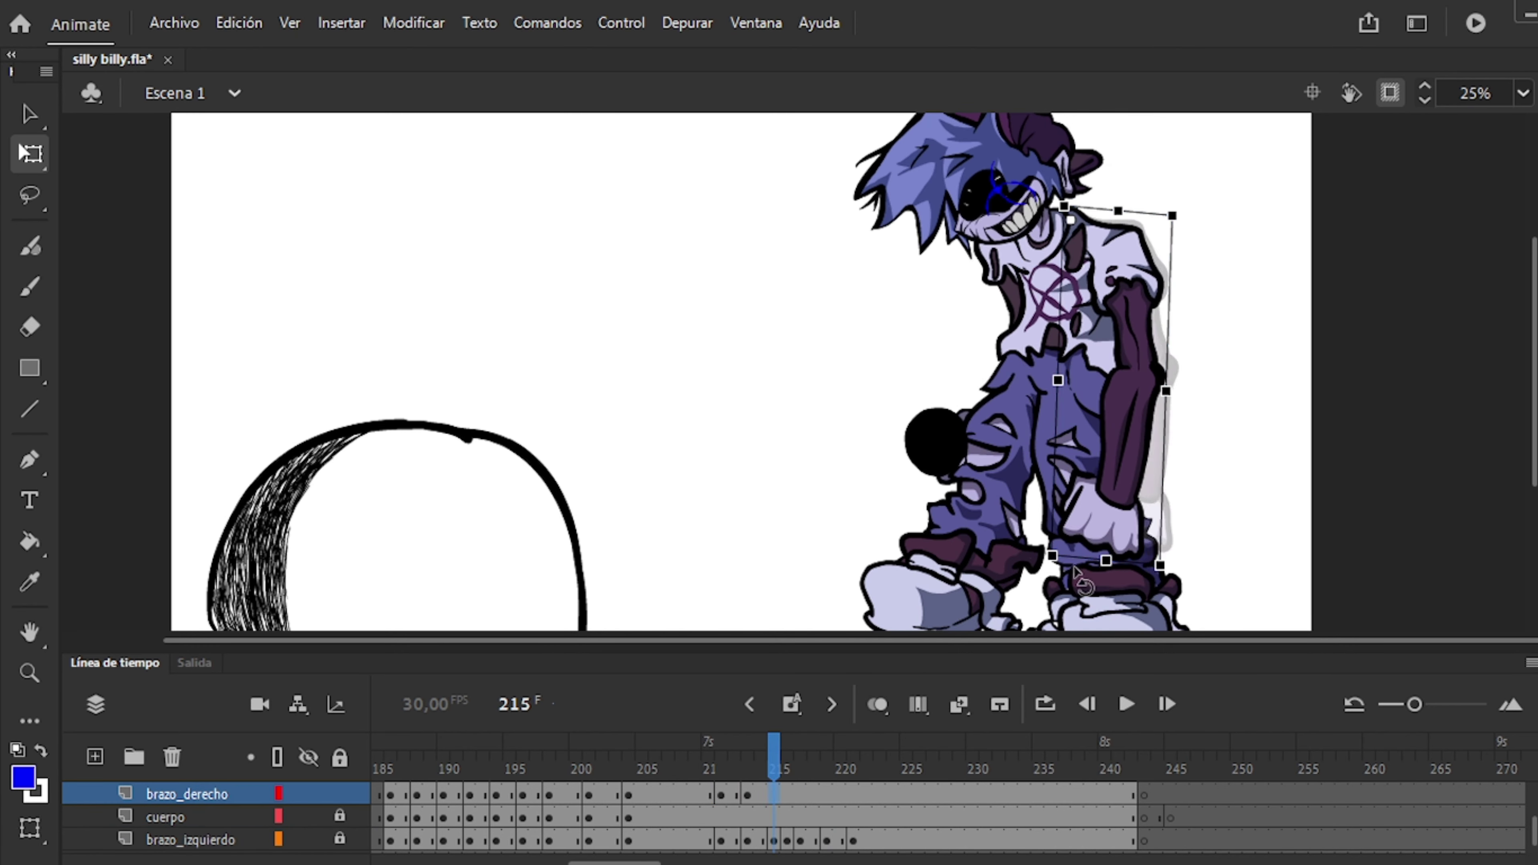
key(F6)
key(F6)
drag(1145, 549, 1095, 566)
click(853, 795)
key(F6)
click(880, 794)
key(F6)
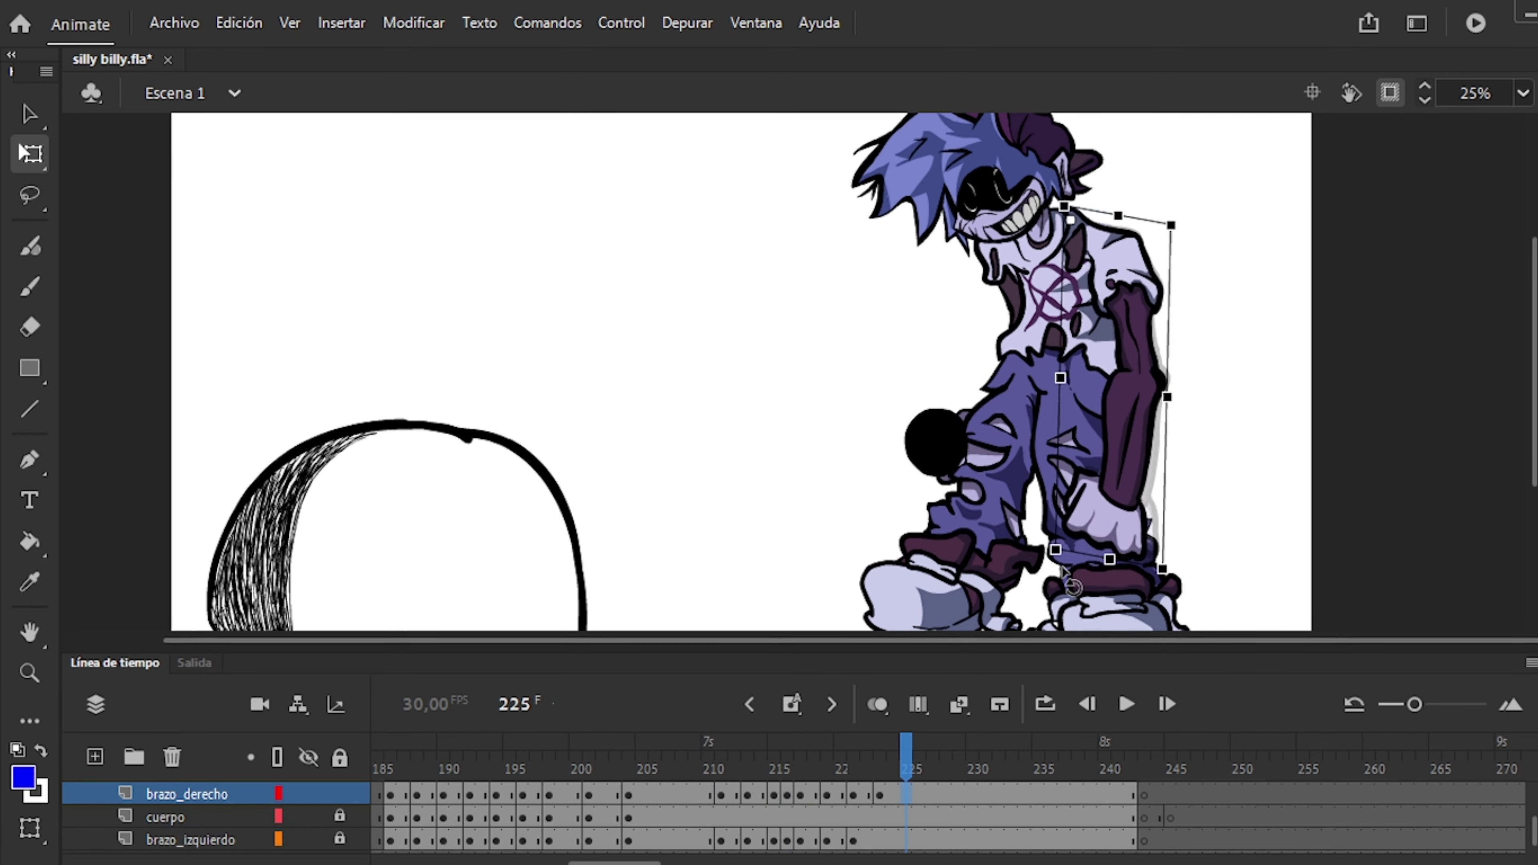
drag(893, 795, 898, 802)
Review the swing on brazo_derecho and remove its keyframes after frame 219.
click(819, 770)
click(771, 789)
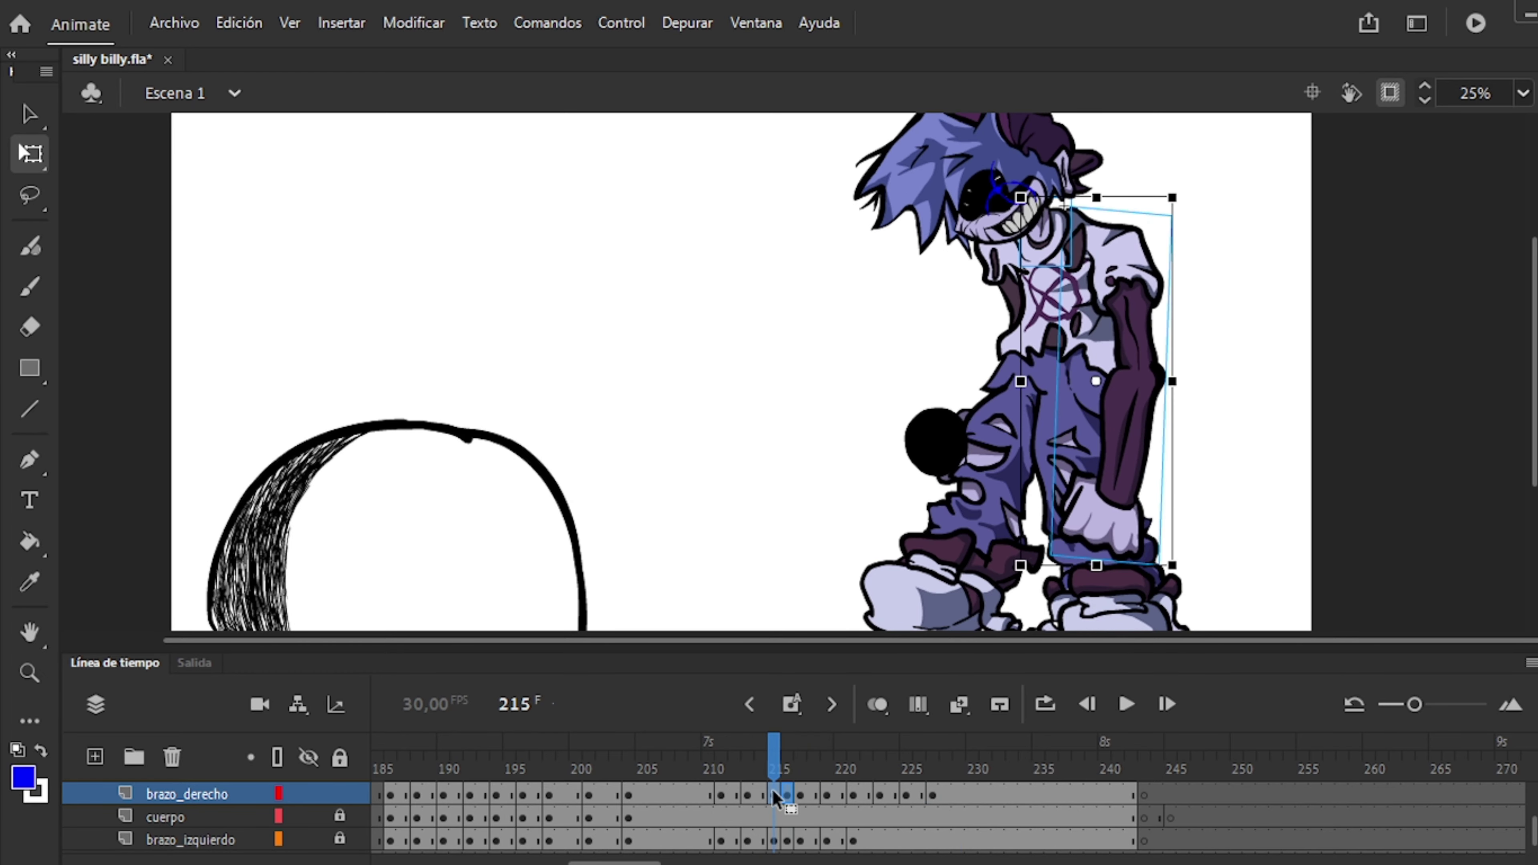
click(812, 792)
click(827, 795)
click(927, 790)
click(691, 792)
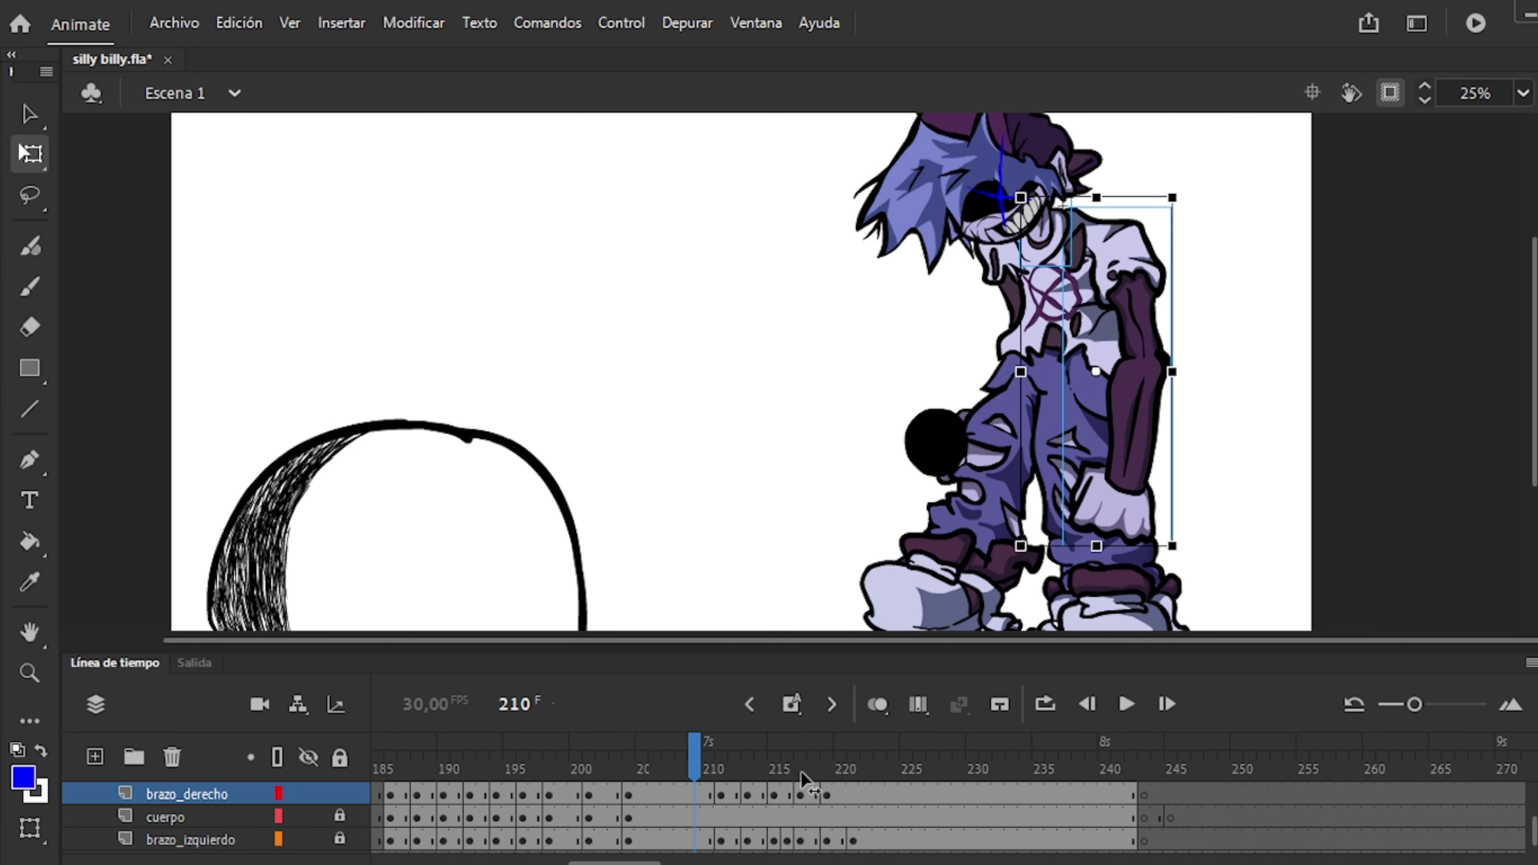
Rebuild the end of the brazo_derecho swing with rotated arm keyframes at frames 221, 222, 224, 225 and 227.
click(784, 794)
drag(783, 794, 783, 794)
key(ctrl+minus)
click(853, 795)
click(876, 788)
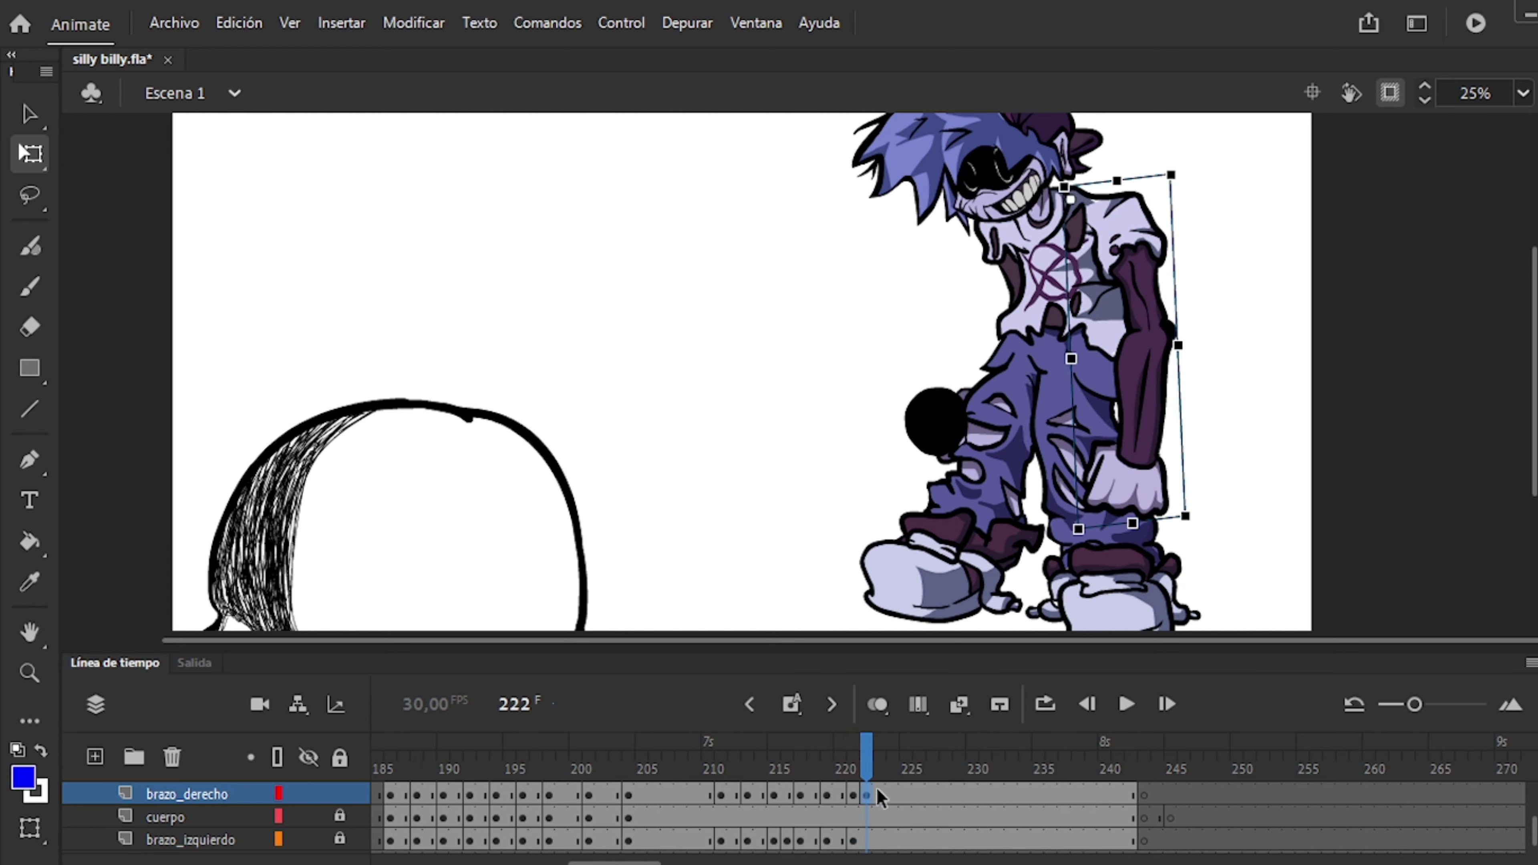
click(899, 790)
click(945, 790)
key(F6)
click(838, 779)
click(907, 795)
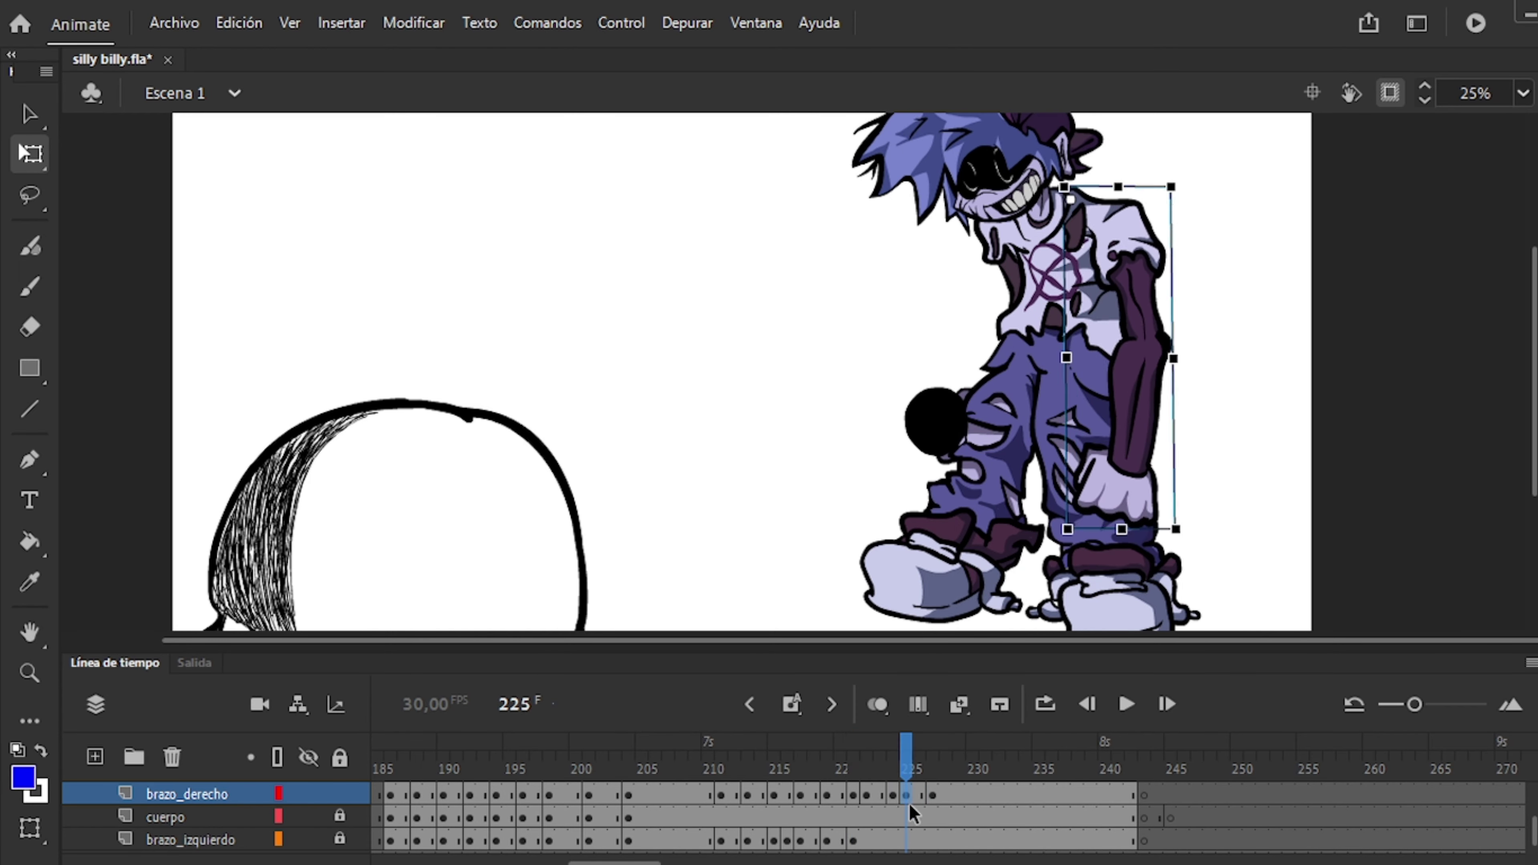
Review the rebuilt brazo_derecho swing and remove its keyframes after frame 224.
click(893, 794)
click(933, 794)
click(645, 794)
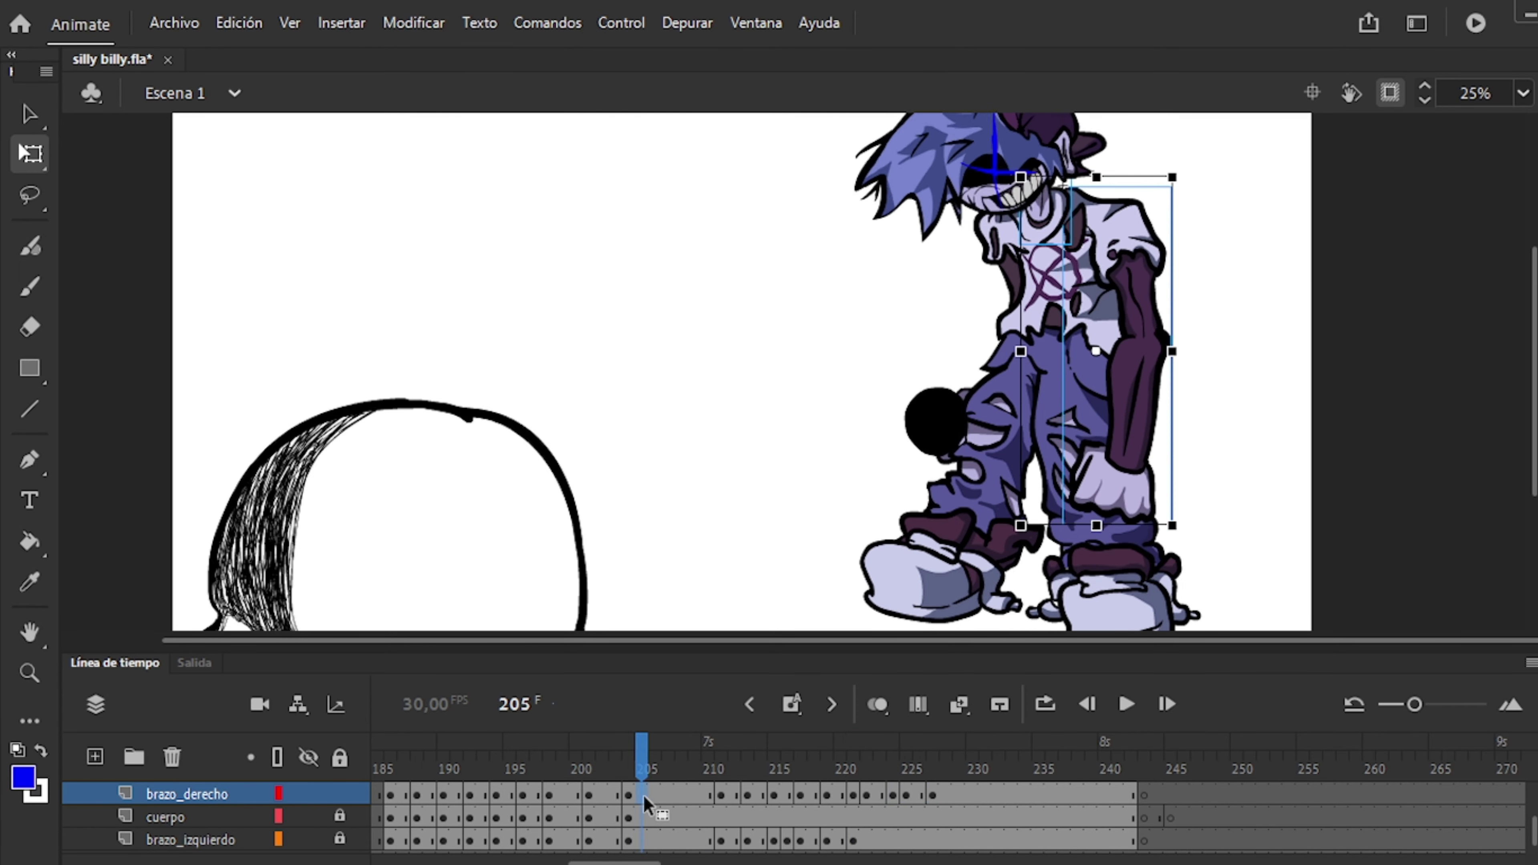
click(927, 795)
click(898, 794)
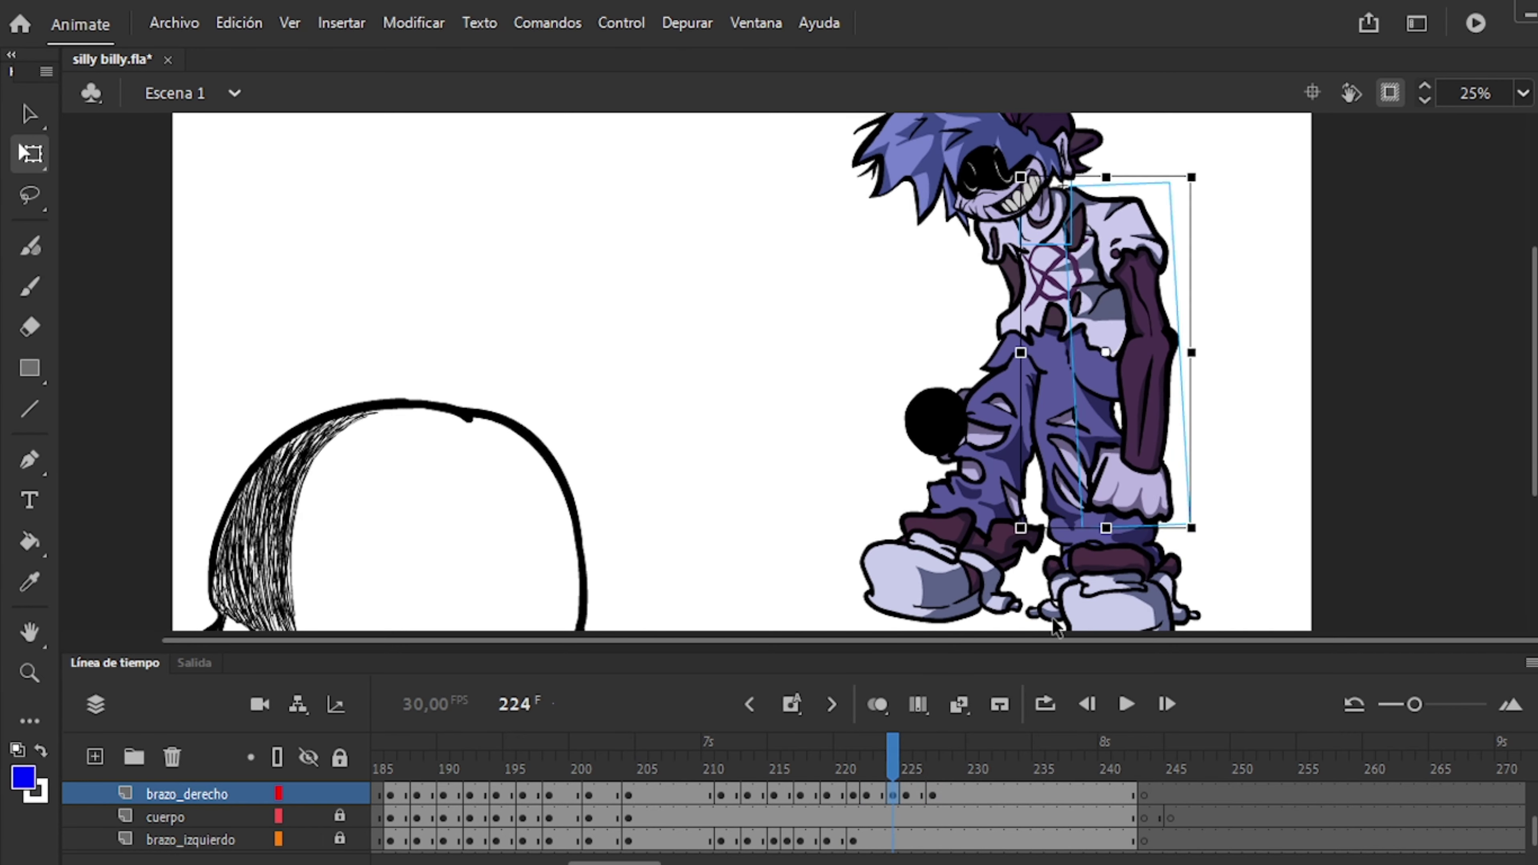
click(819, 793)
click(339, 794)
key(ctrl+minus)
click(433, 767)
click(936, 795)
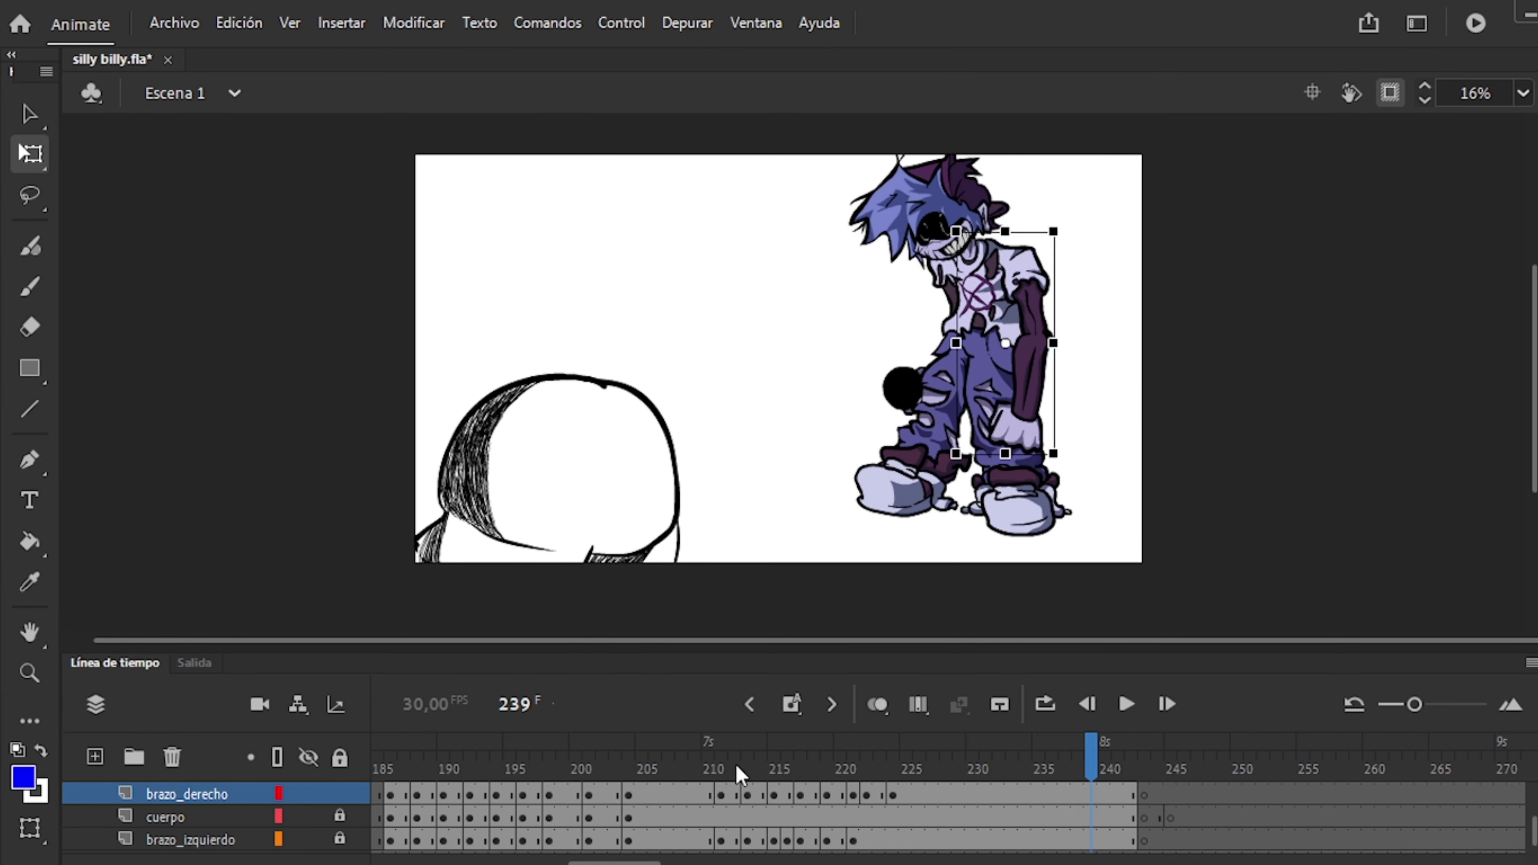
Retime the brazo_izquierdo keyframes from frame 216 onward and extend the arm's swing to frame 224.
click(779, 840)
click(819, 840)
click(893, 840)
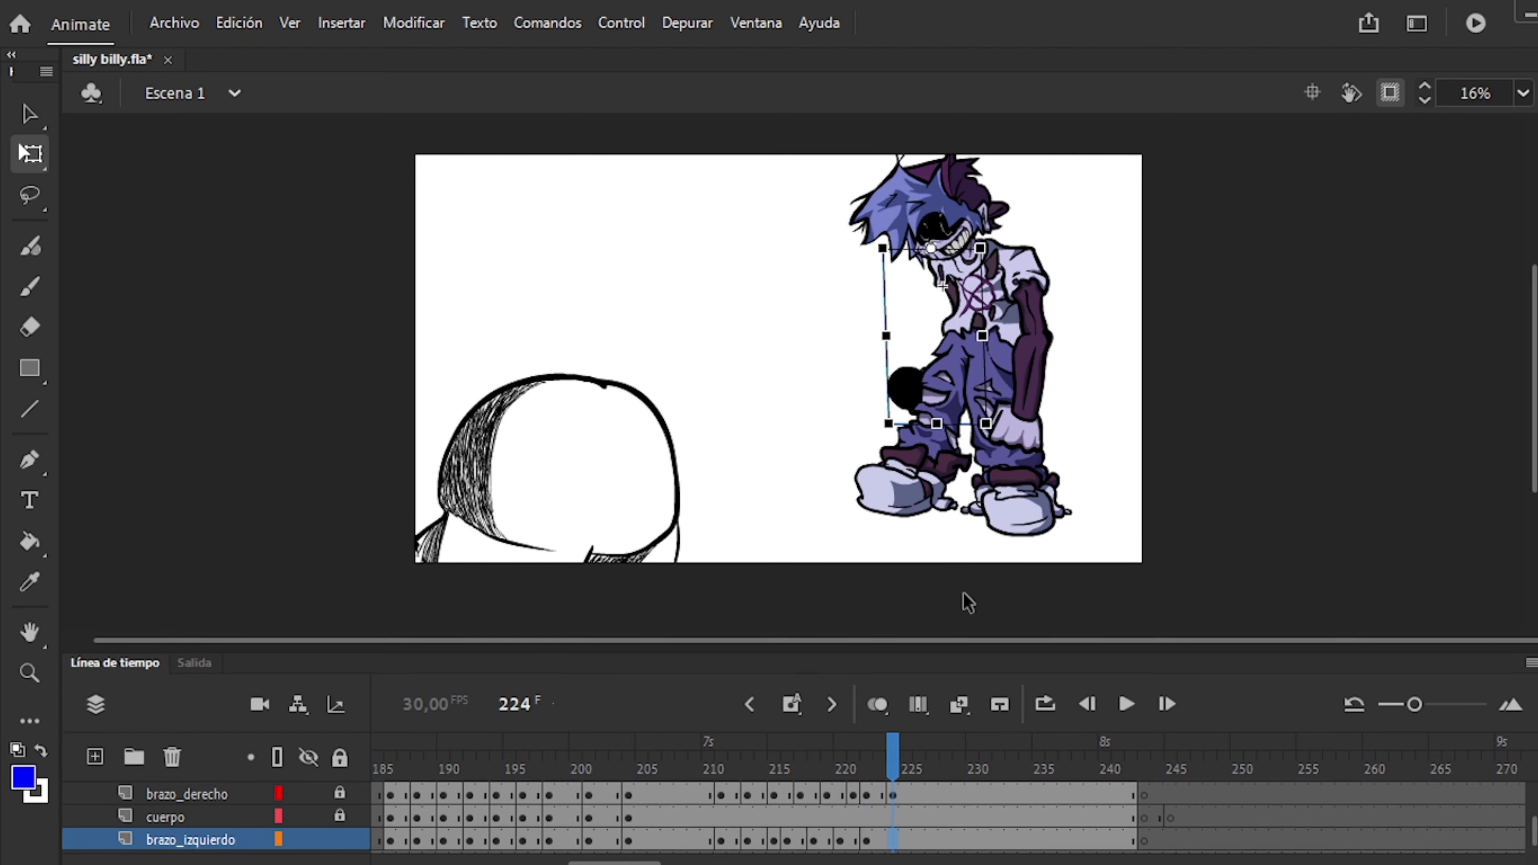
Add keyframes on cuerpo every two frames from 211 to 223, tilting the body slightly at each.
click(748, 817)
scroll(880, 333, up, 3)
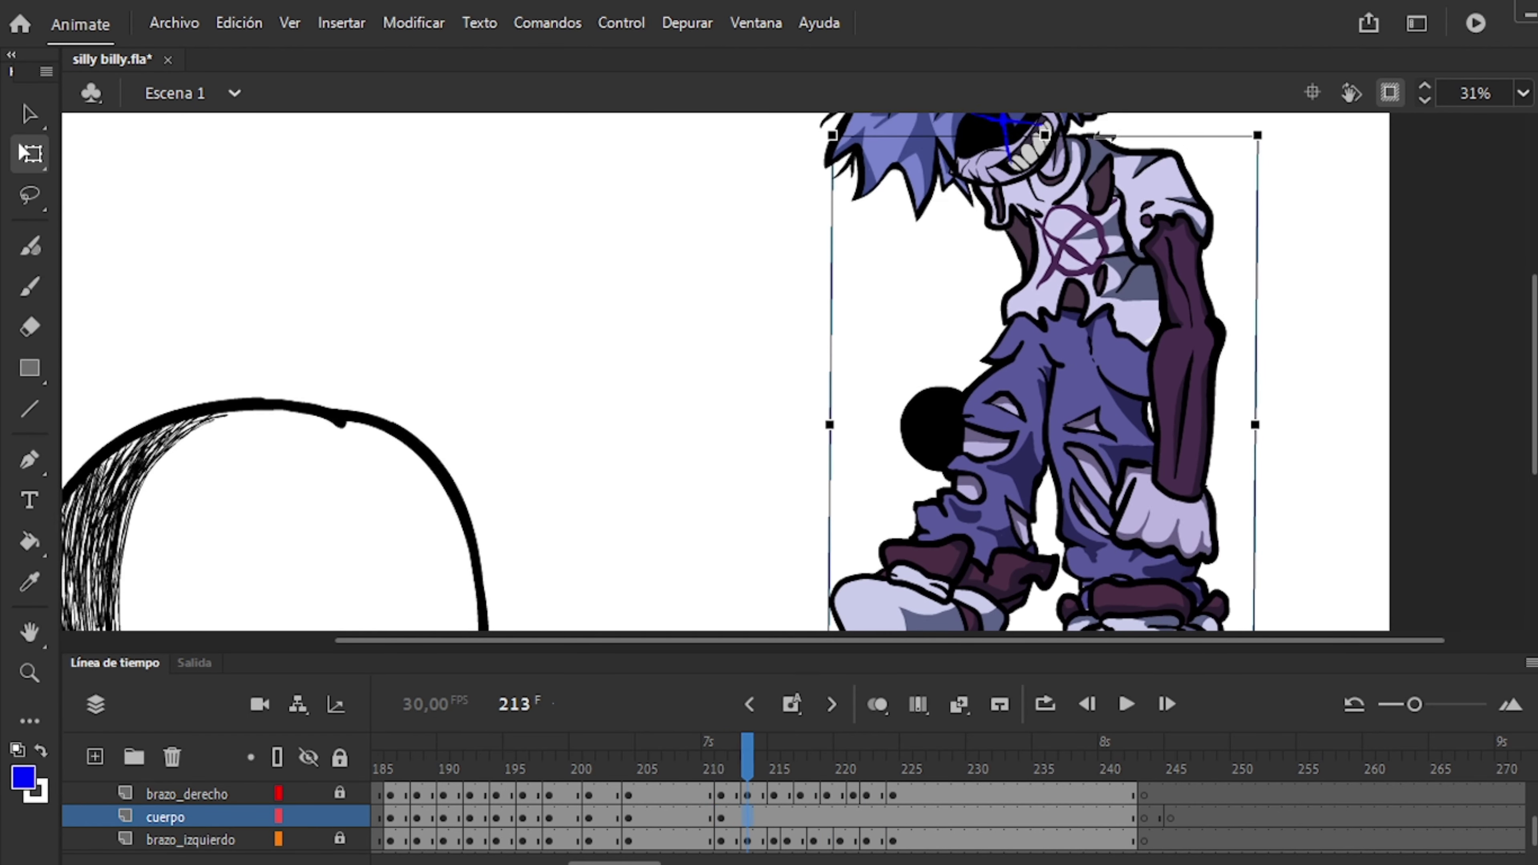
click(773, 818)
click(823, 819)
drag(835, 824, 887, 824)
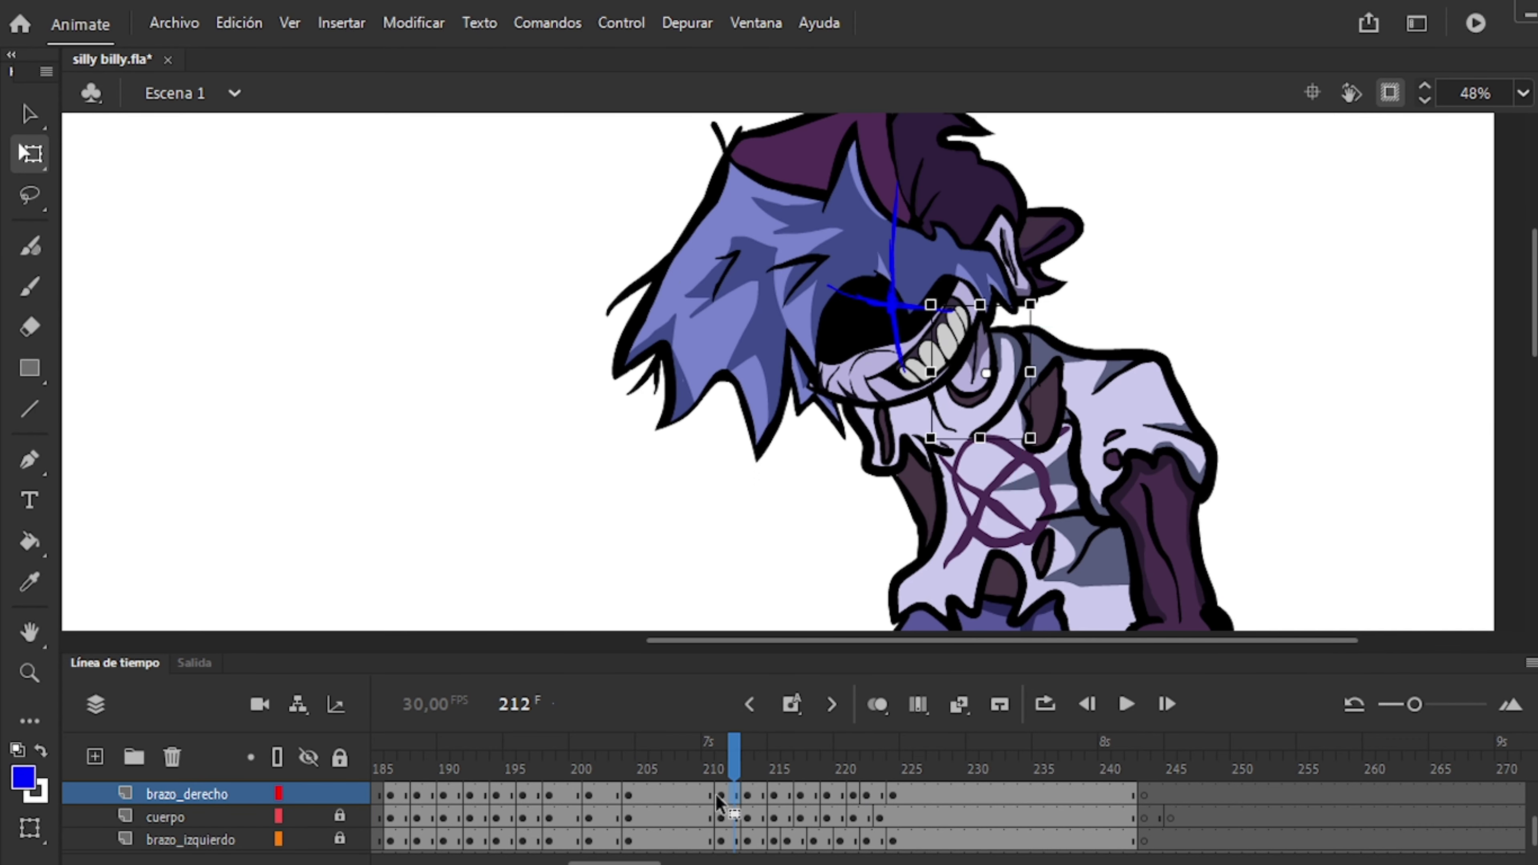
Play back the head, body and arm movement from the start of Billy's shot to check it.
mouse_move(740, 752)
mouse_down()
mouse_move(787, 751)
mouse_move(721, 751)
mouse_move(745, 793)
mouse_move(710, 794)
mouse_move(900, 800)
mouse_move(469, 781)
mouse_up()
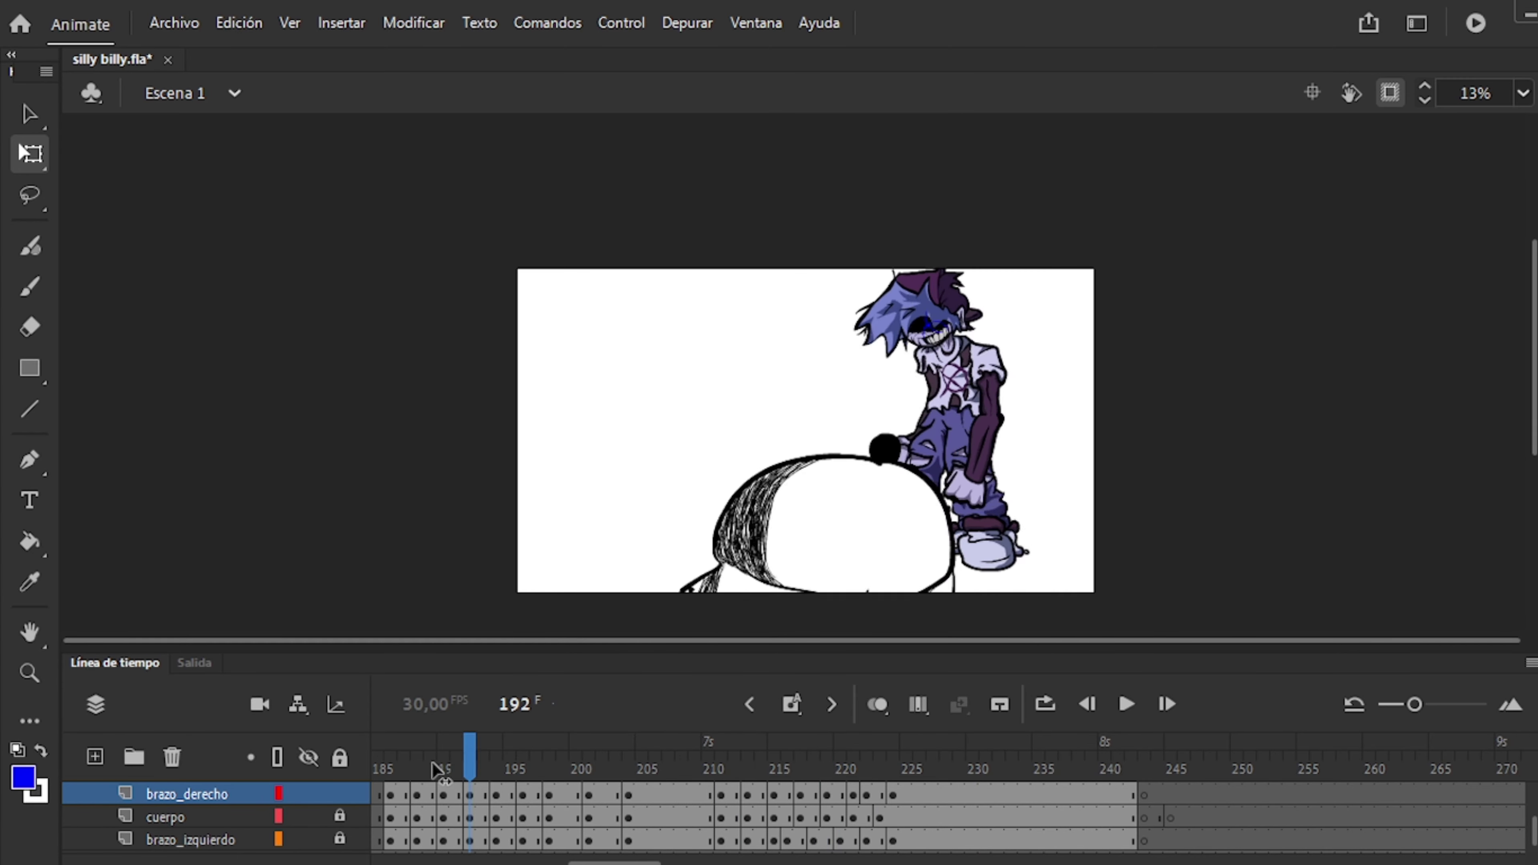
key(Return)
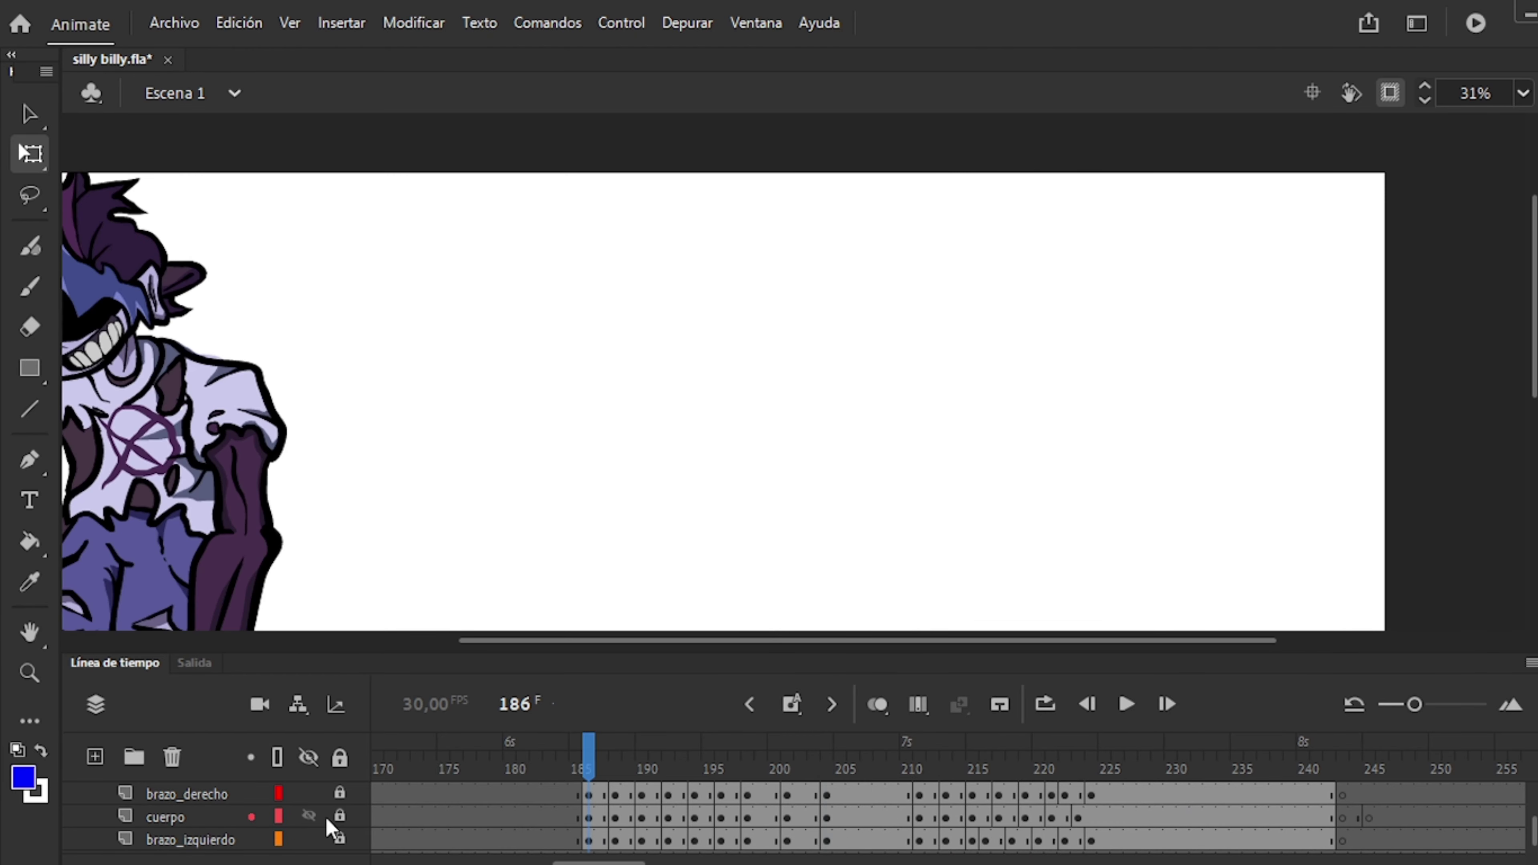
click(332, 818)
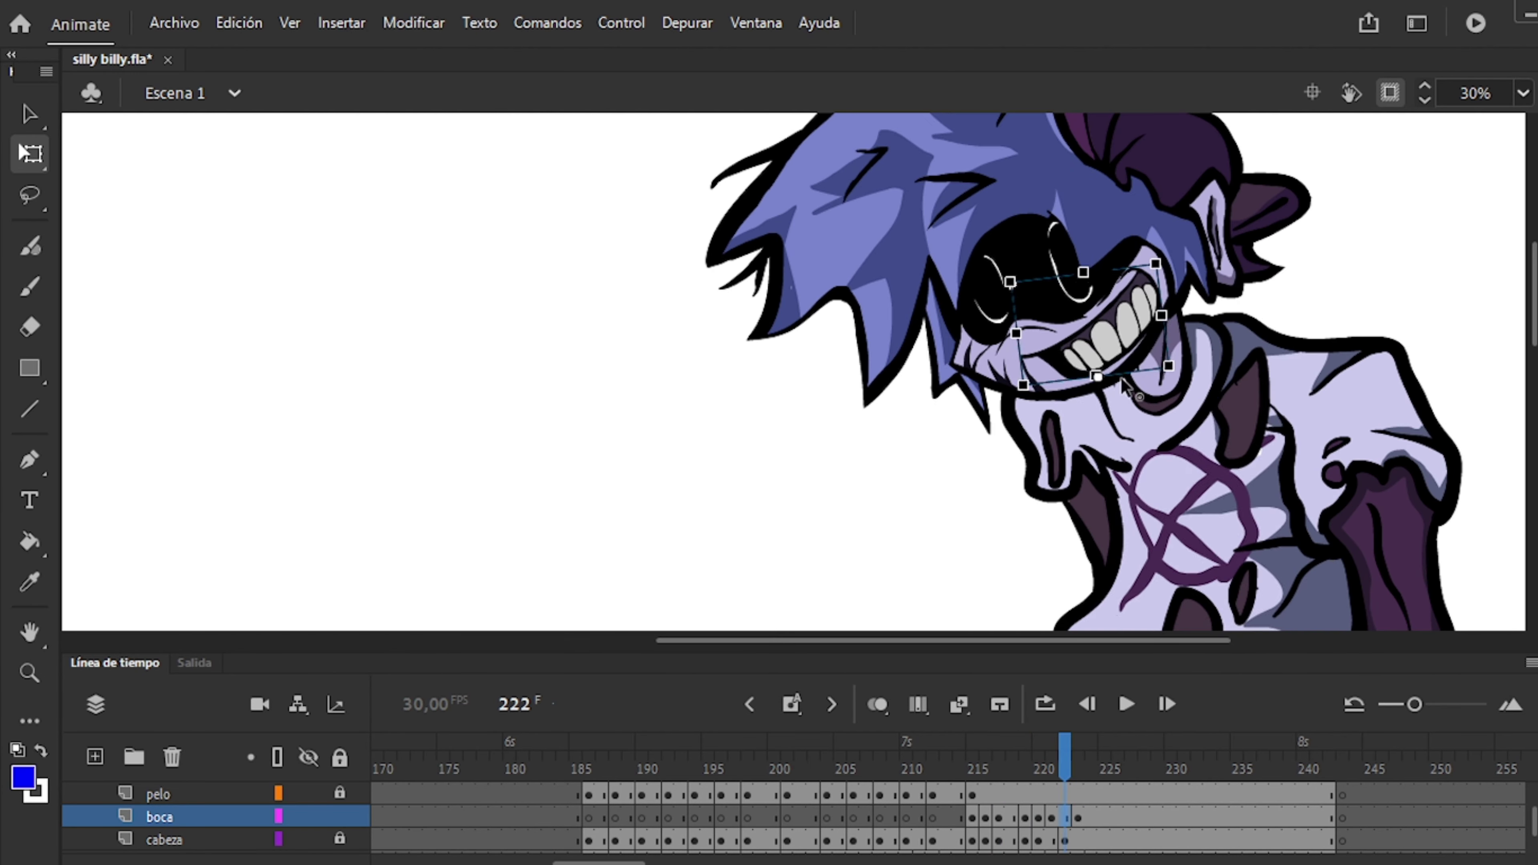
click(577, 755)
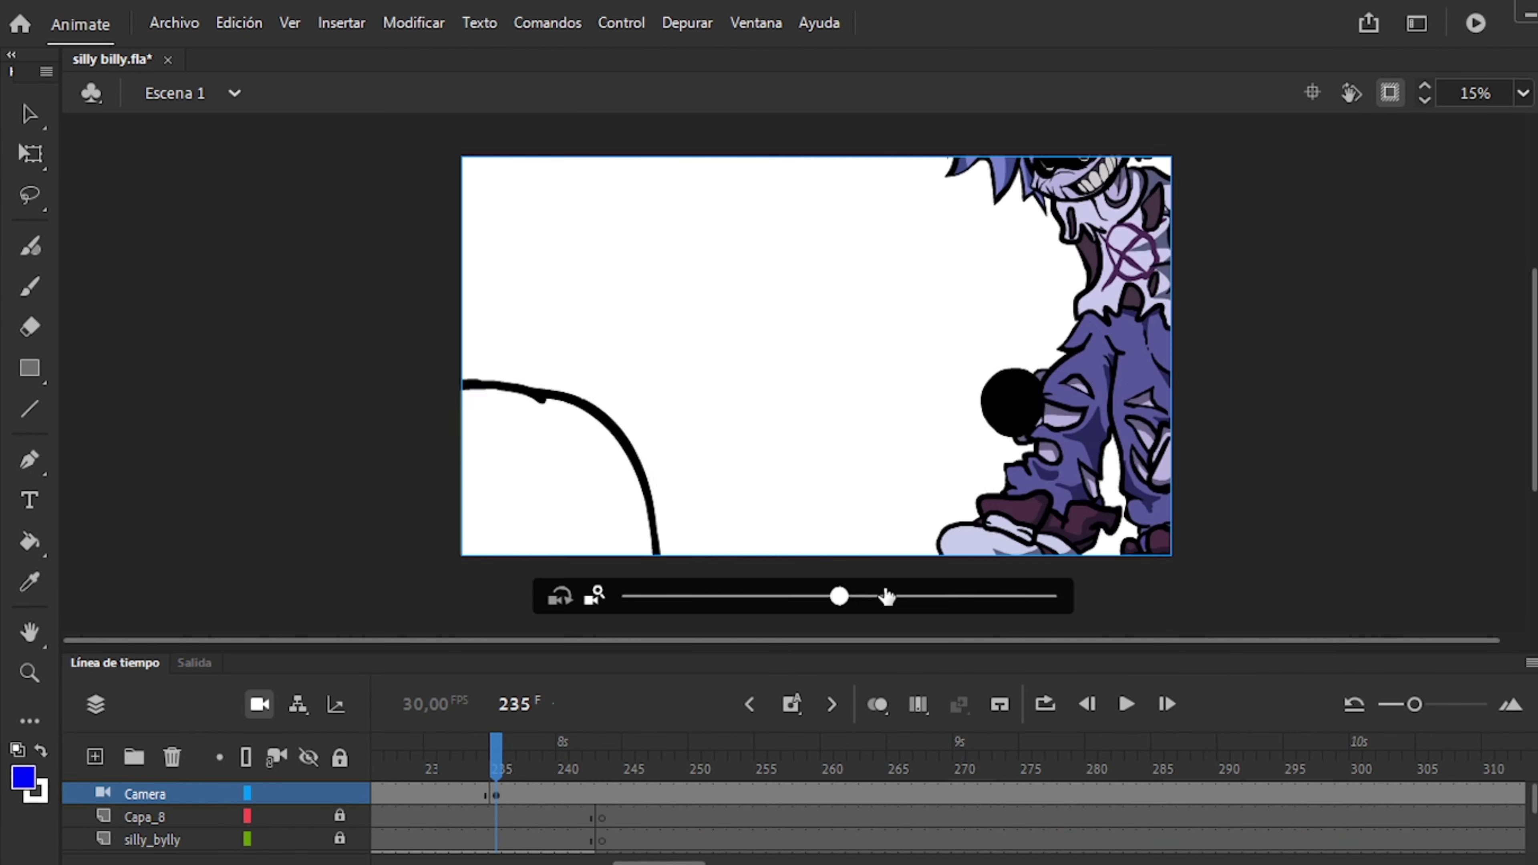
Try reframing the shot on Billy with camera keyframes at frames 231 and 233.
mouse_move(839, 597)
mouse_down()
mouse_move(890, 598)
mouse_move(841, 599)
mouse_up()
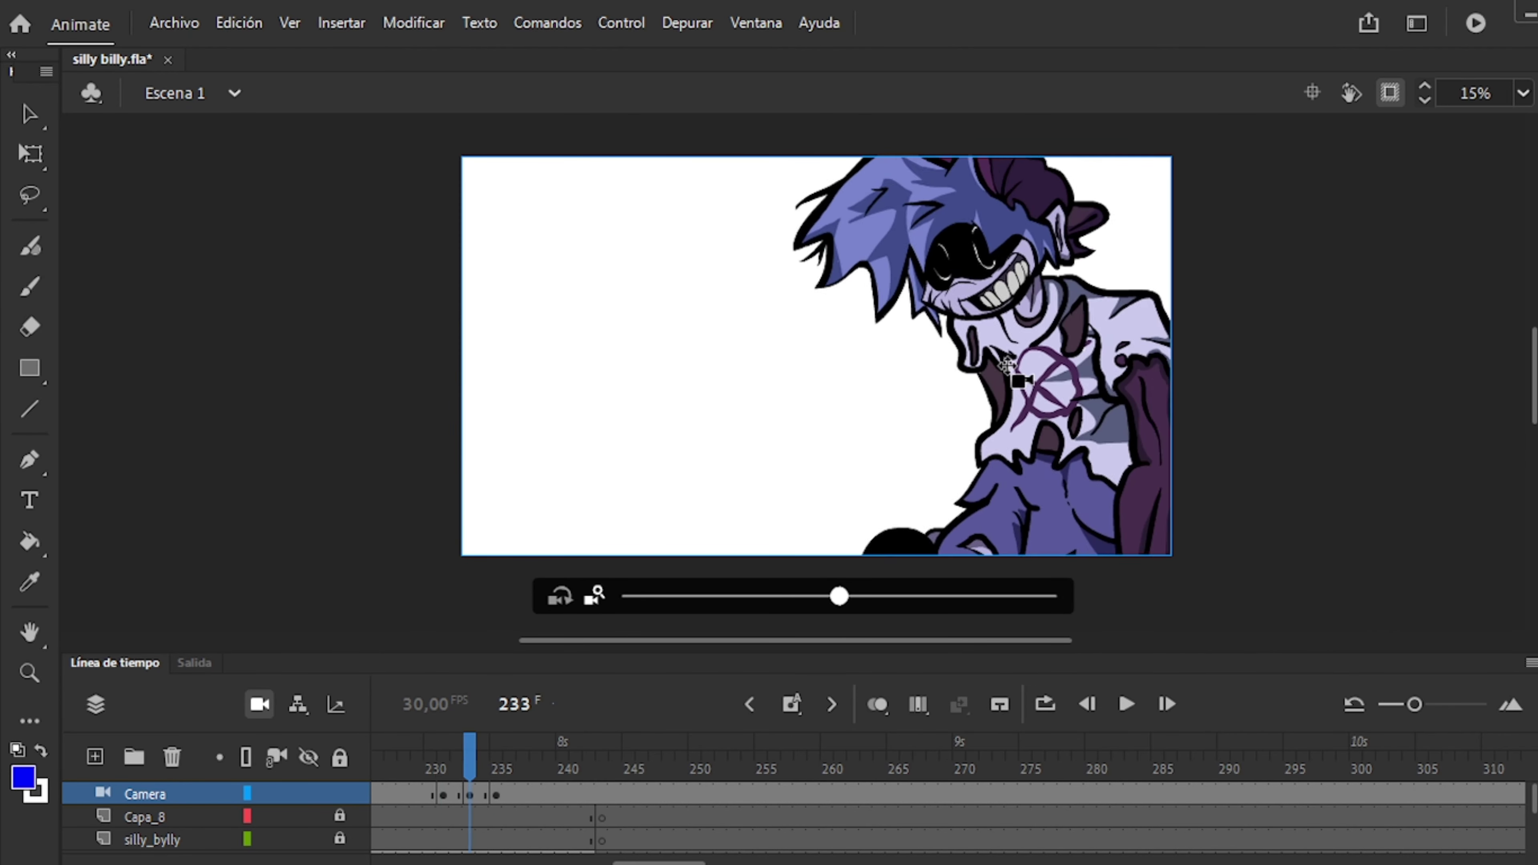
click(496, 787)
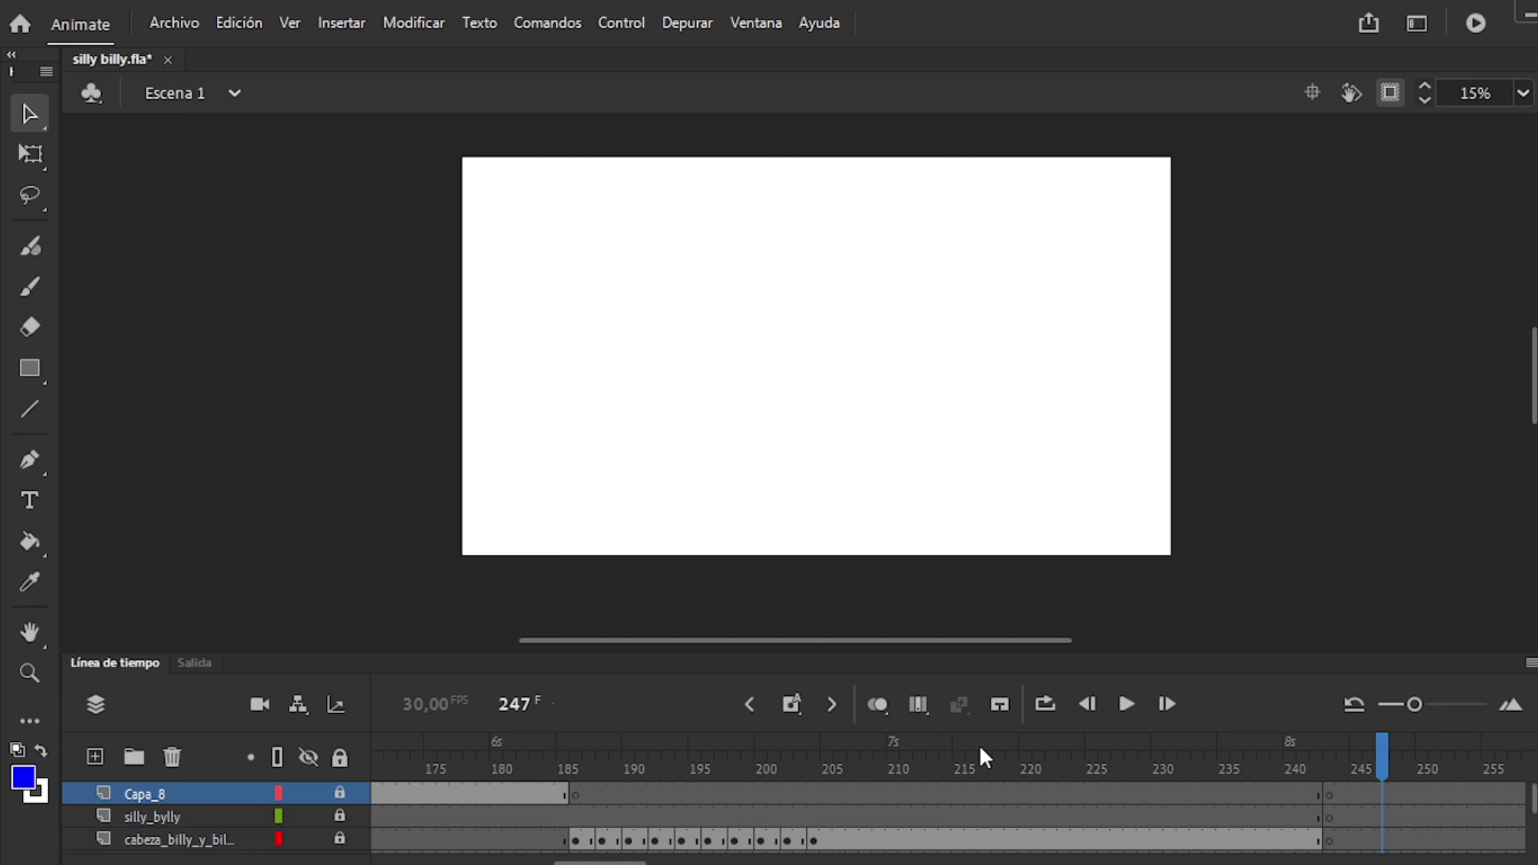
Hand-letter "LET'S" in purple and an outlined "GO" in black on Capa_8 at frame 243.
click(357, 794)
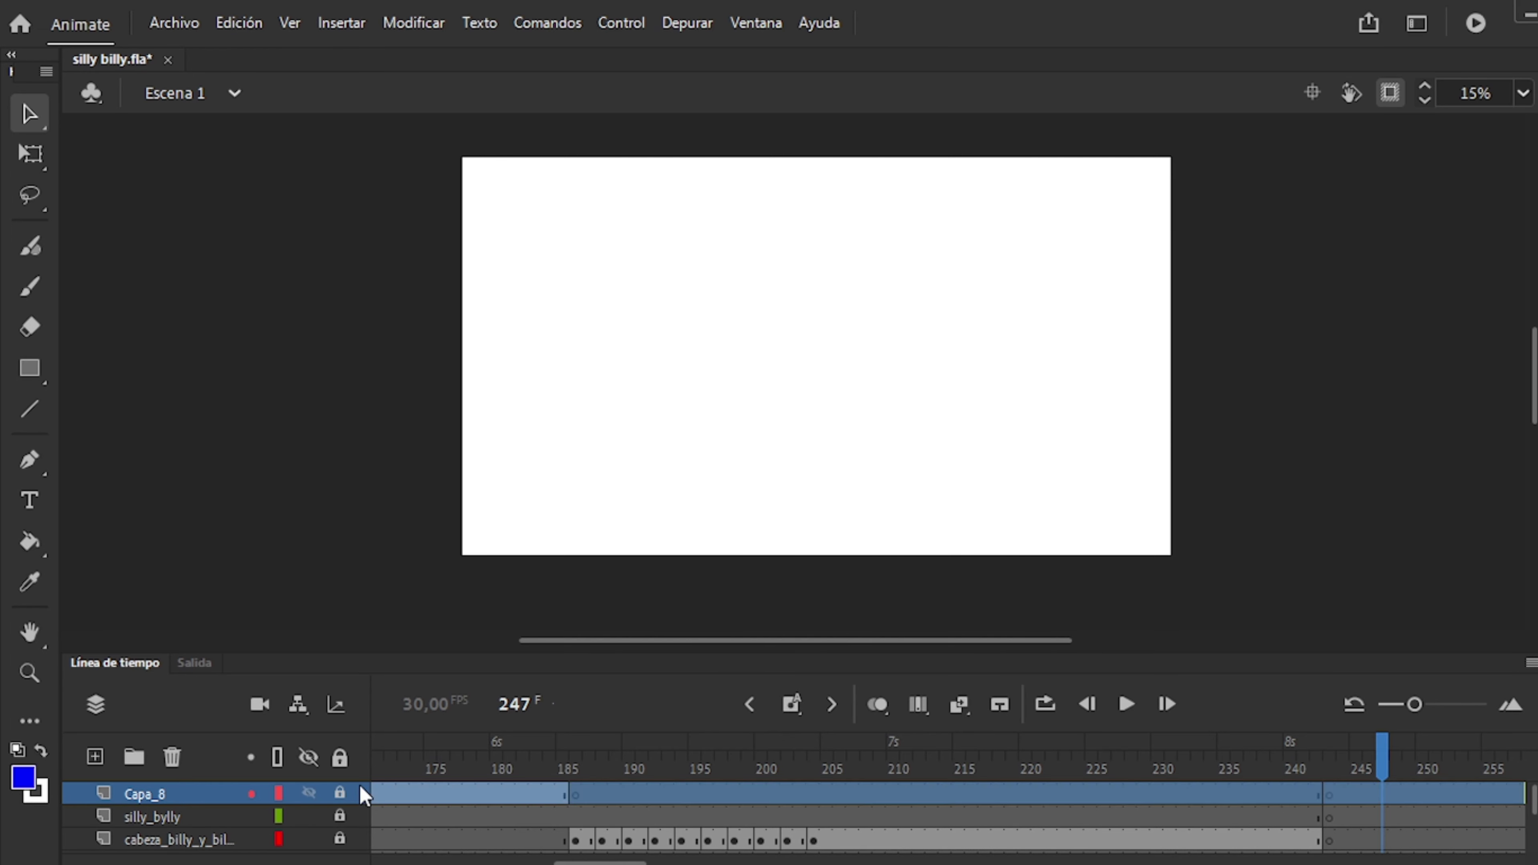
key(b)
drag(663, 235, 644, 398)
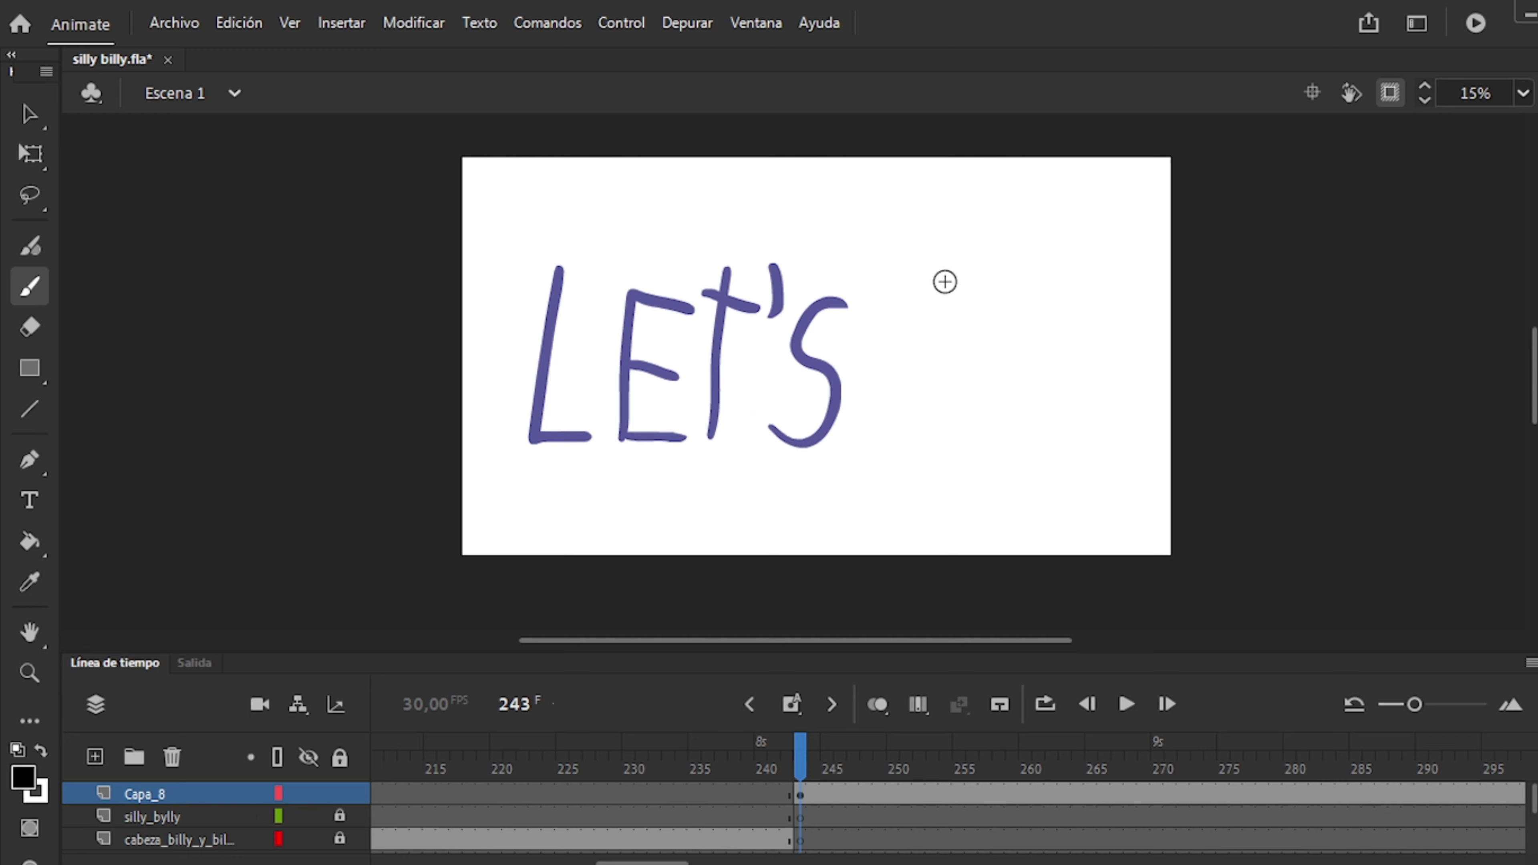
mouse_move(960, 297)
mouse_down()
mouse_move(942, 389)
mouse_move(954, 295)
mouse_move(1052, 337)
mouse_up()
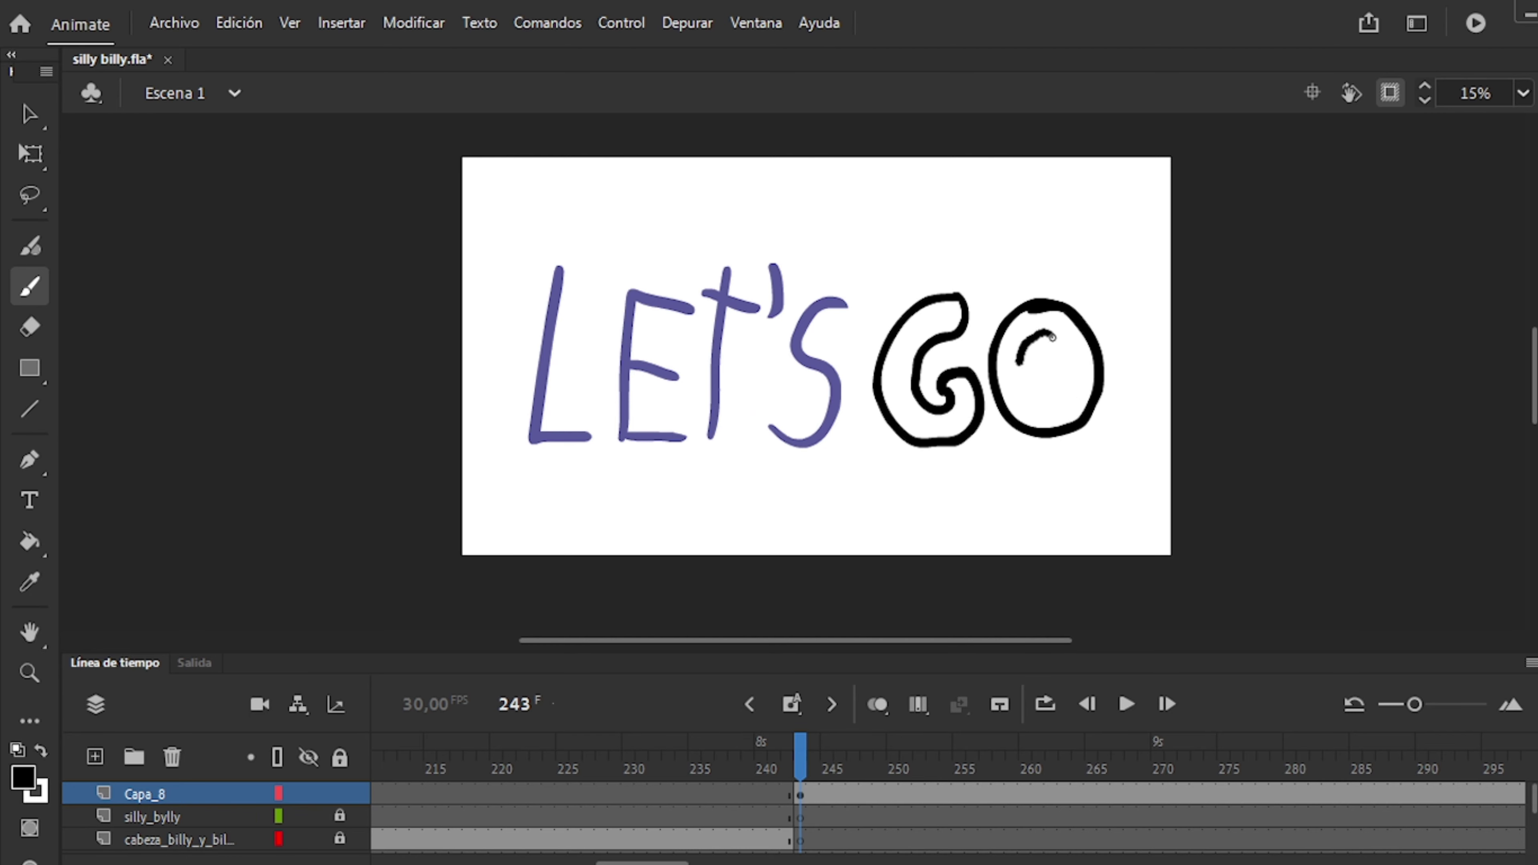
Open the LET'S lettering as the symbol lets and sketch a rough cap over the L on Capa_2.
key(q)
click(687, 350)
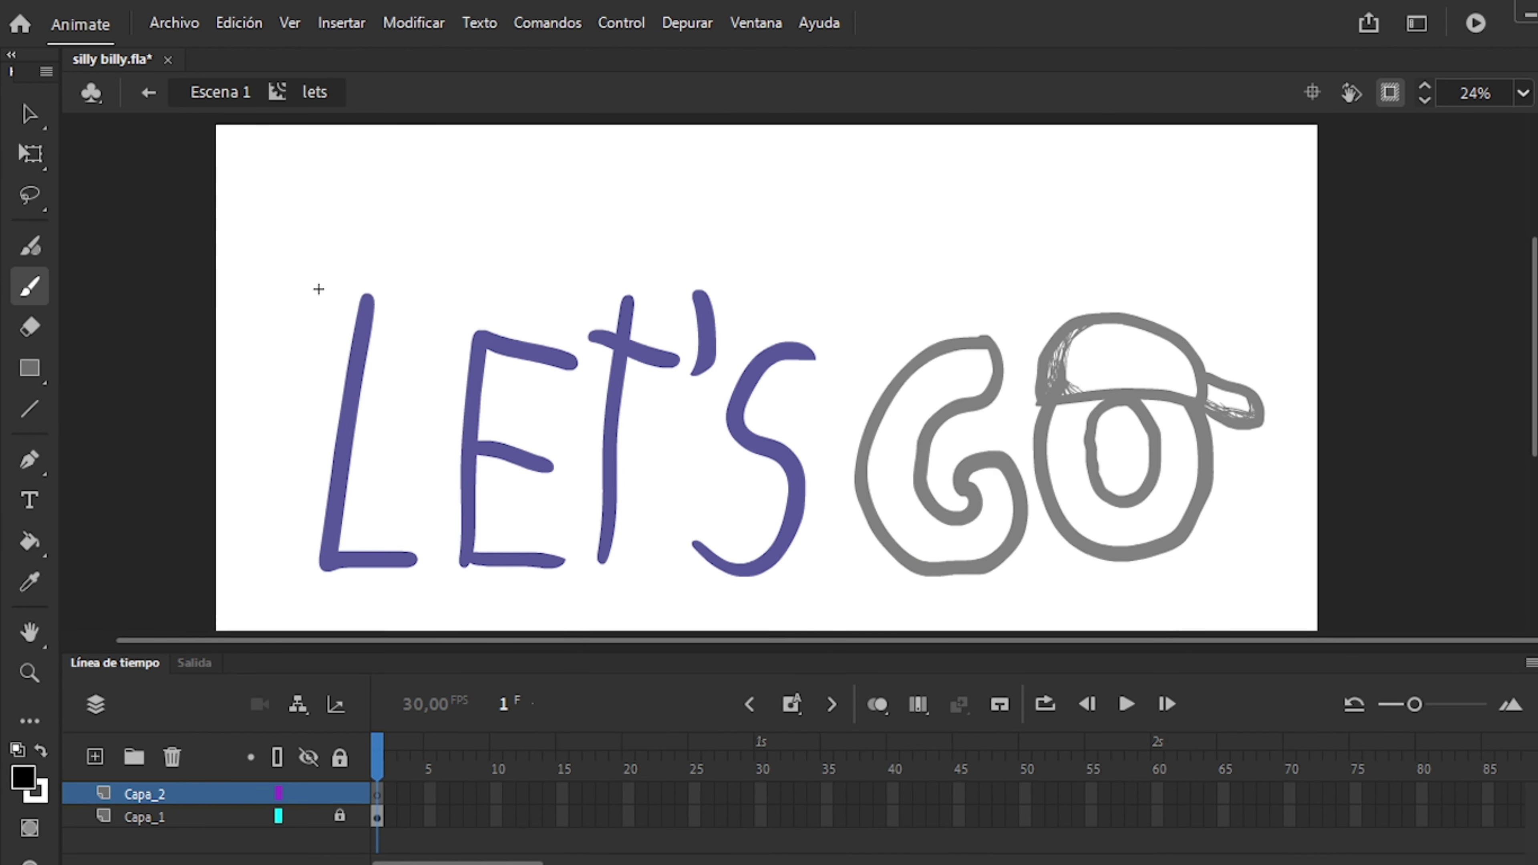
drag(315, 288, 373, 290)
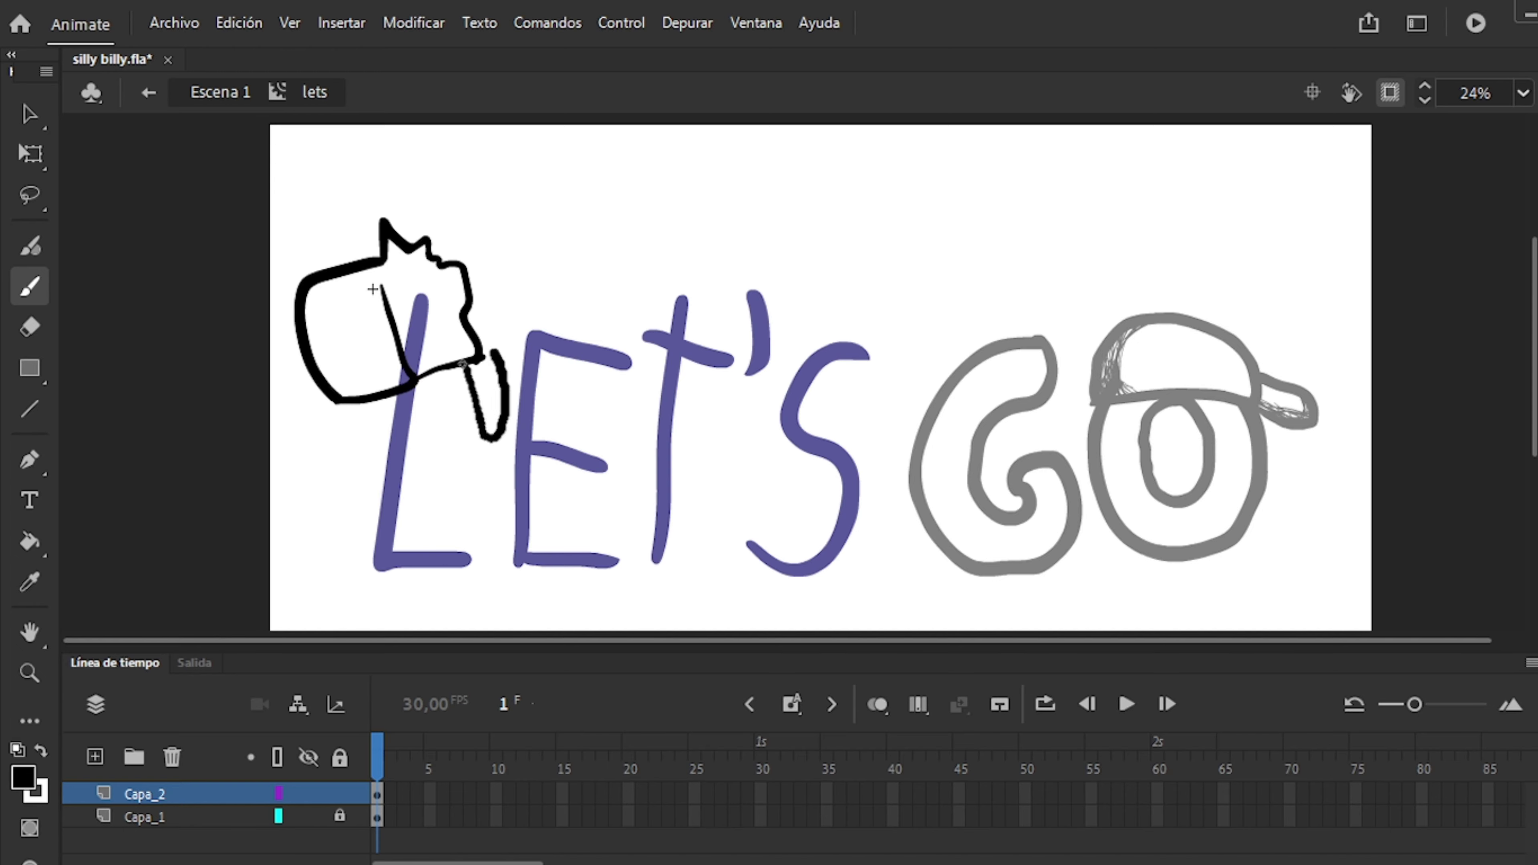
key(q)
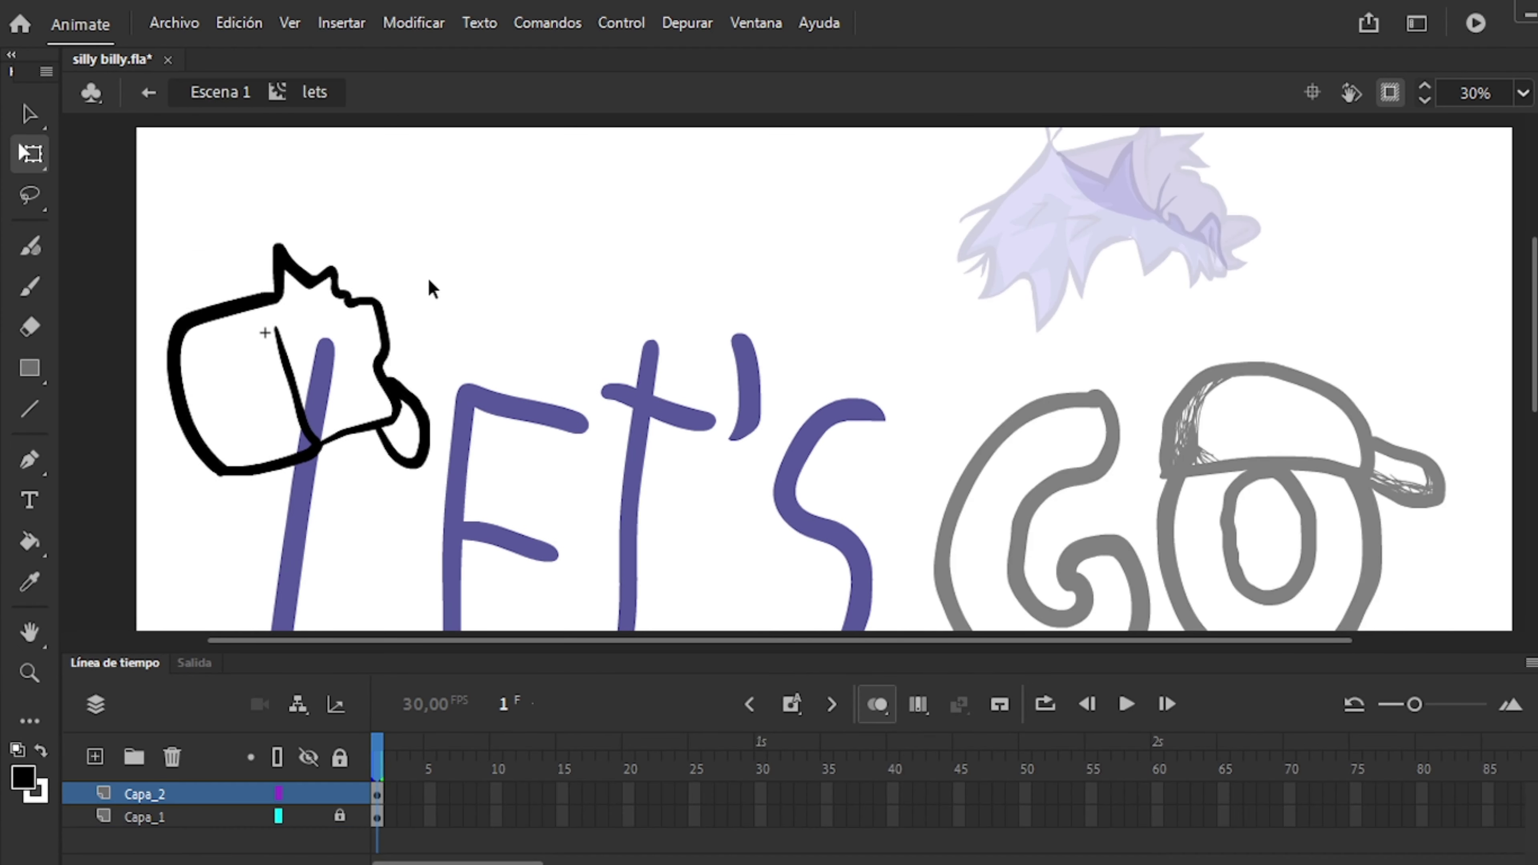
Redraw the cap and hair outline by tracing Billy's head art, and place it over the L.
drag(1051, 155, 1215, 187)
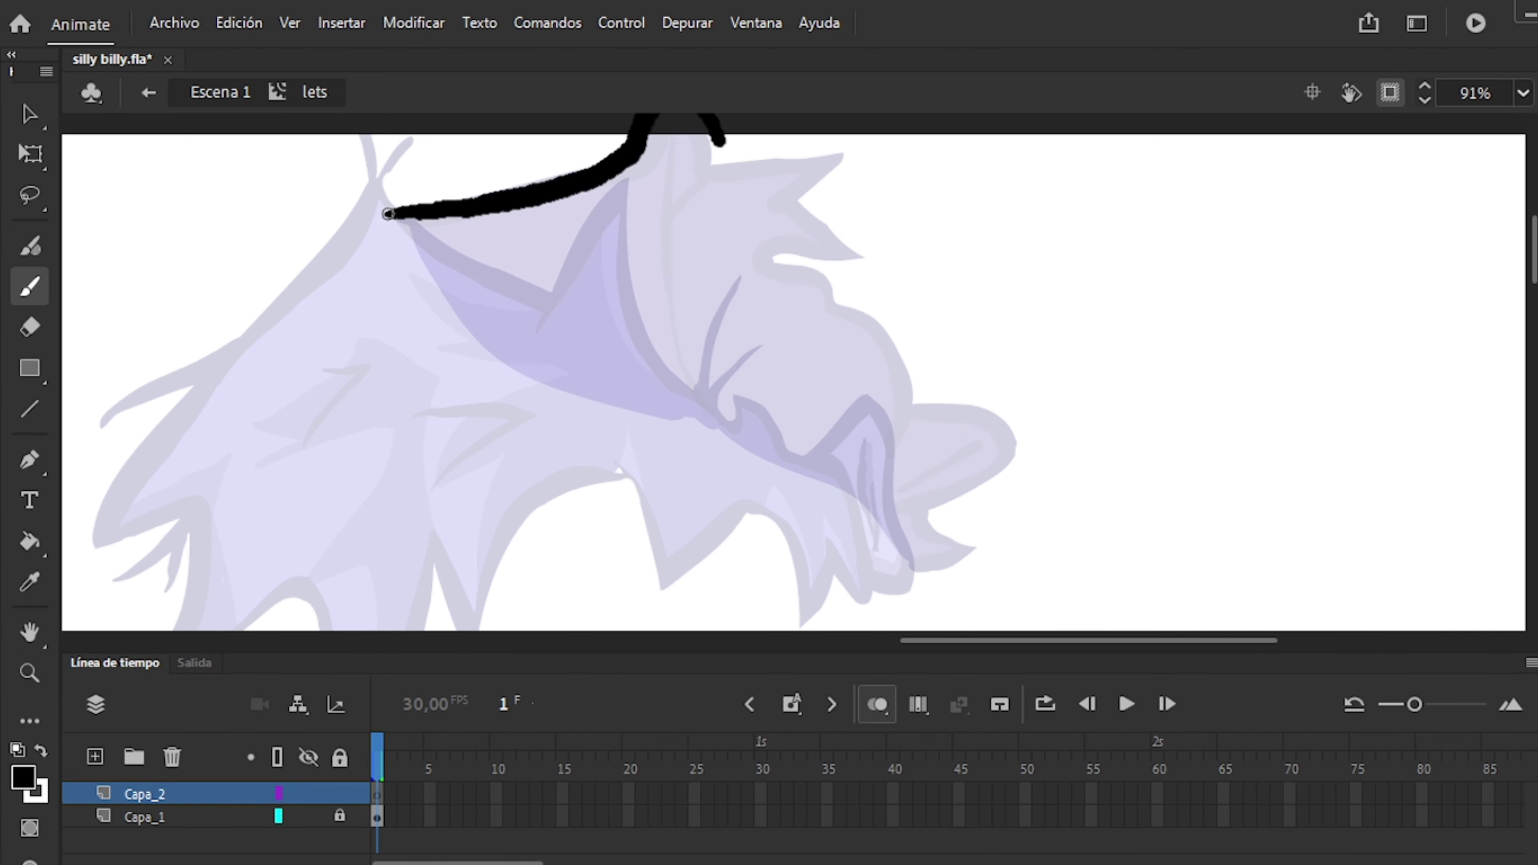
mouse_move(721, 137)
mouse_down()
mouse_move(901, 342)
mouse_move(927, 533)
mouse_up()
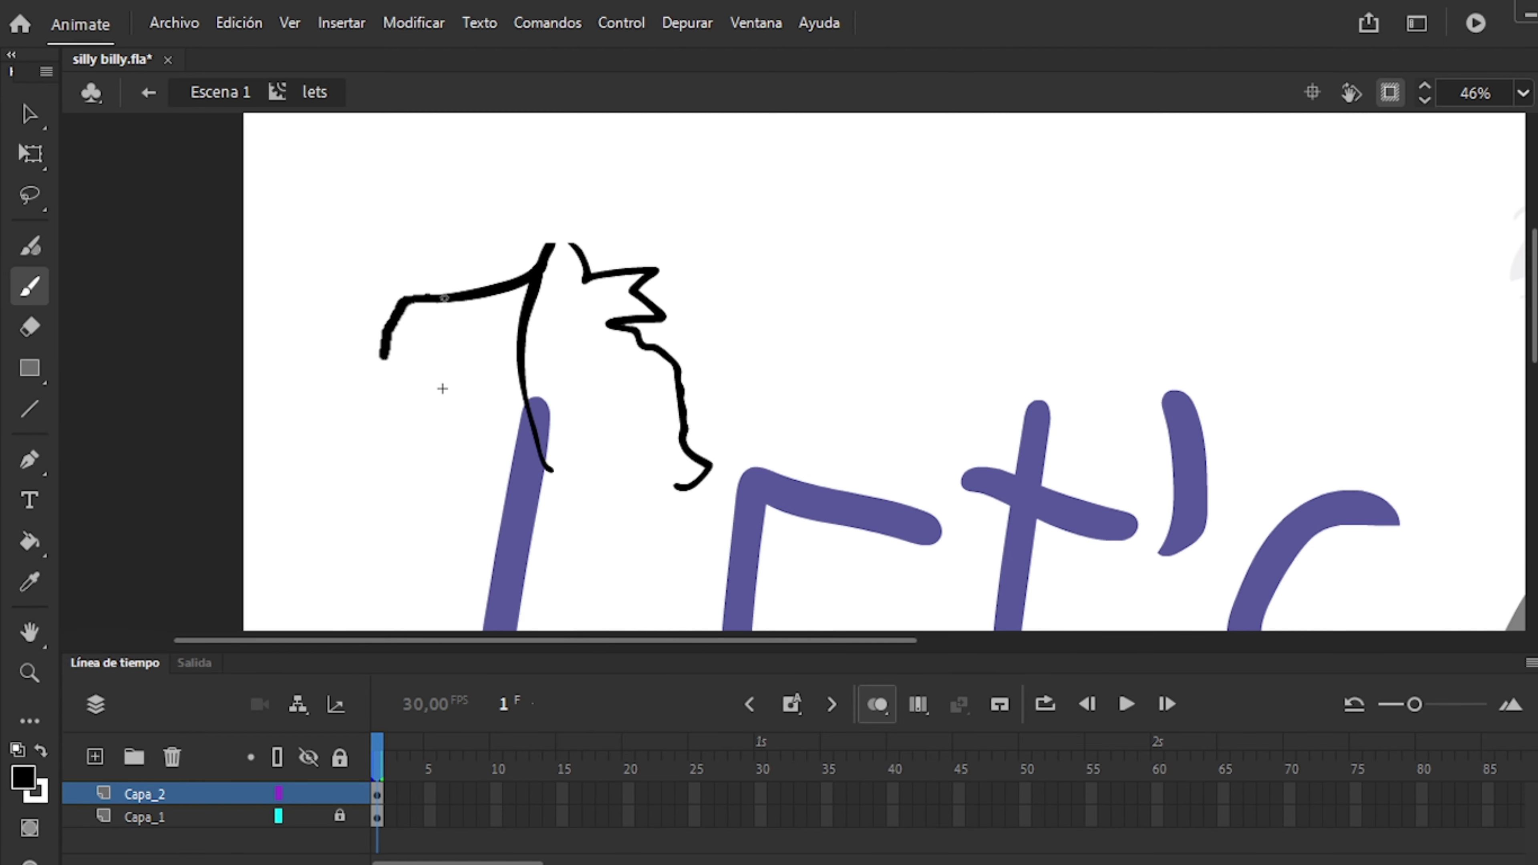
drag(400, 300, 645, 487)
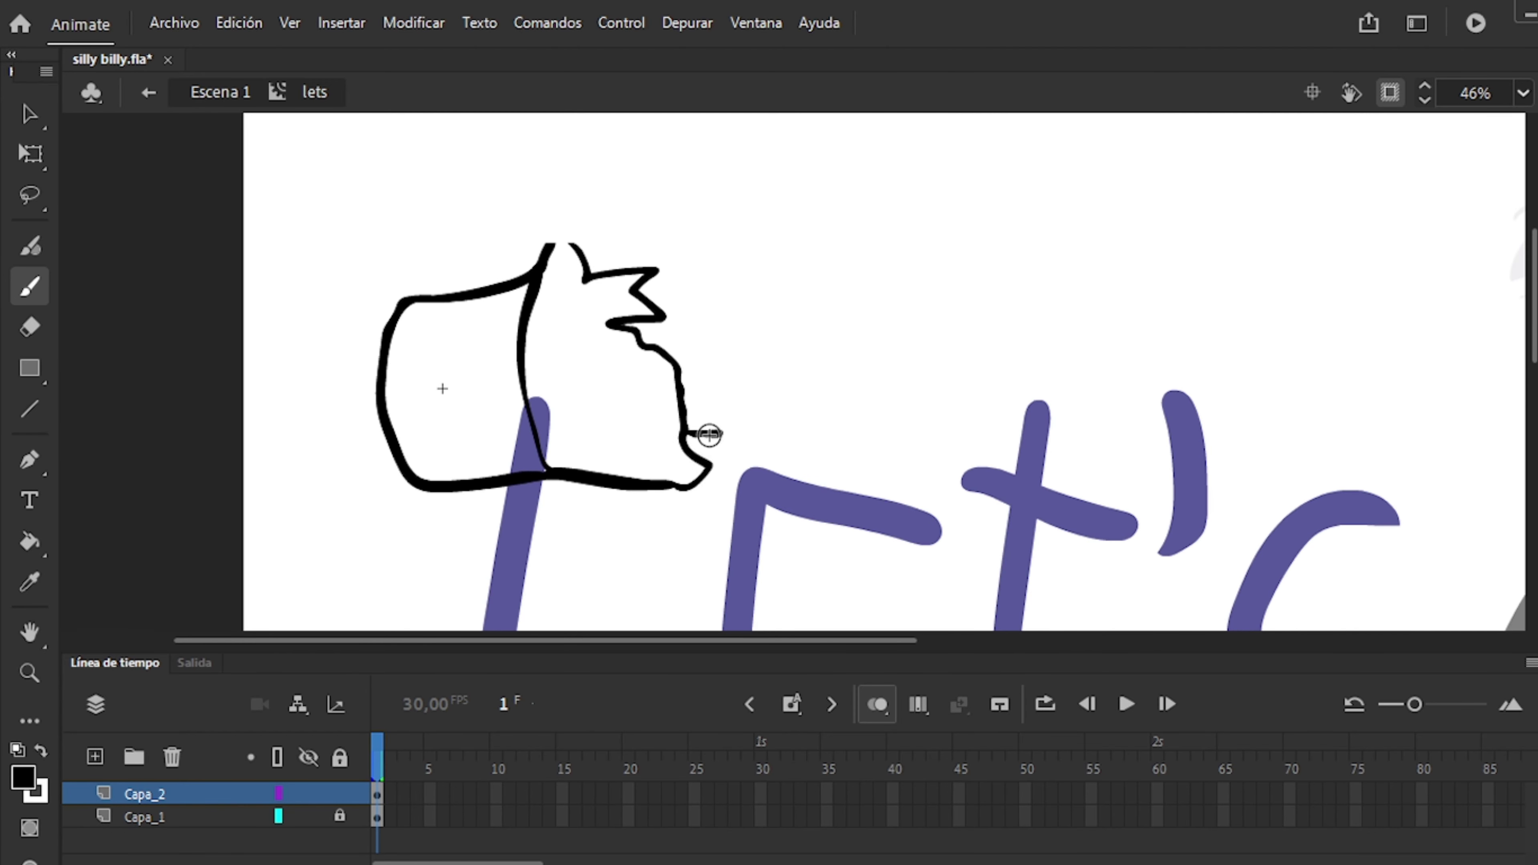
drag(415, 524, 383, 476)
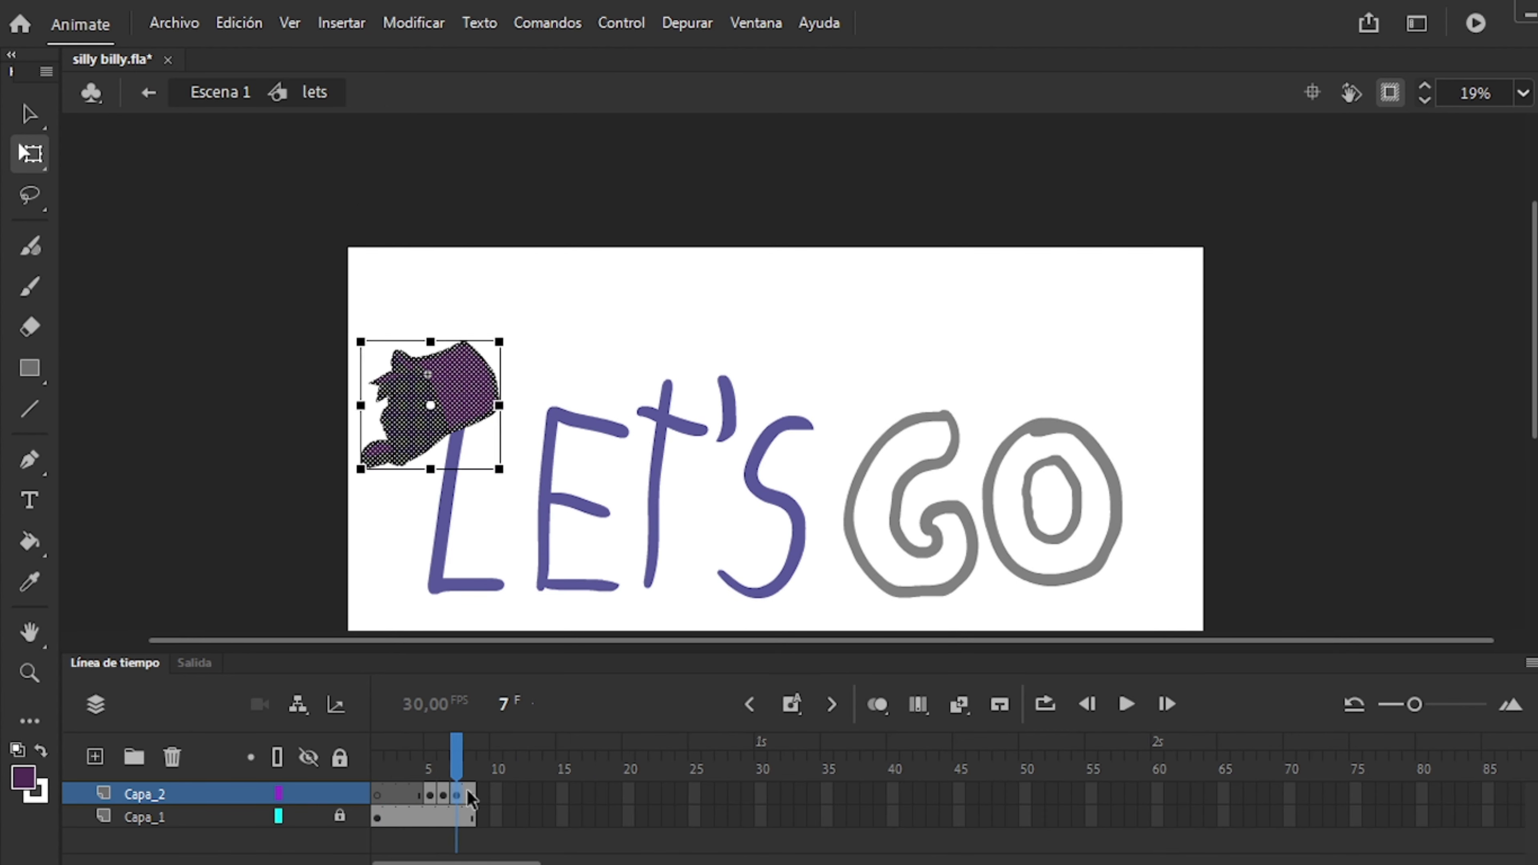
Space out the cap's first bounce keyframes on Capa_2, squash the cap at frame 9, and extend both layers to frame 13.
key(comma)
key(comma)
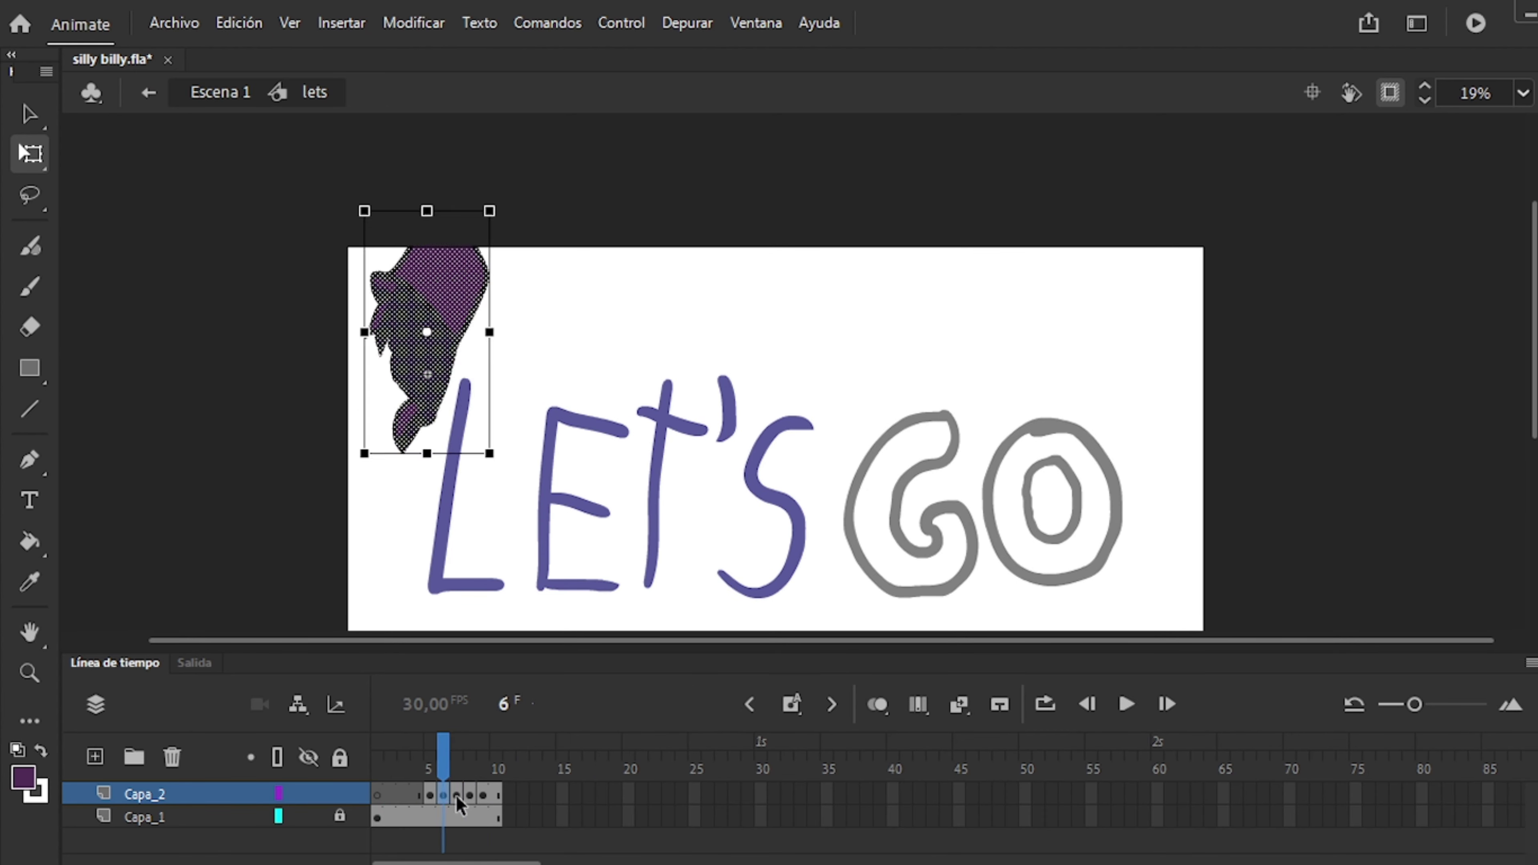
key(period)
key(F5)
key(F5)
key(F5)
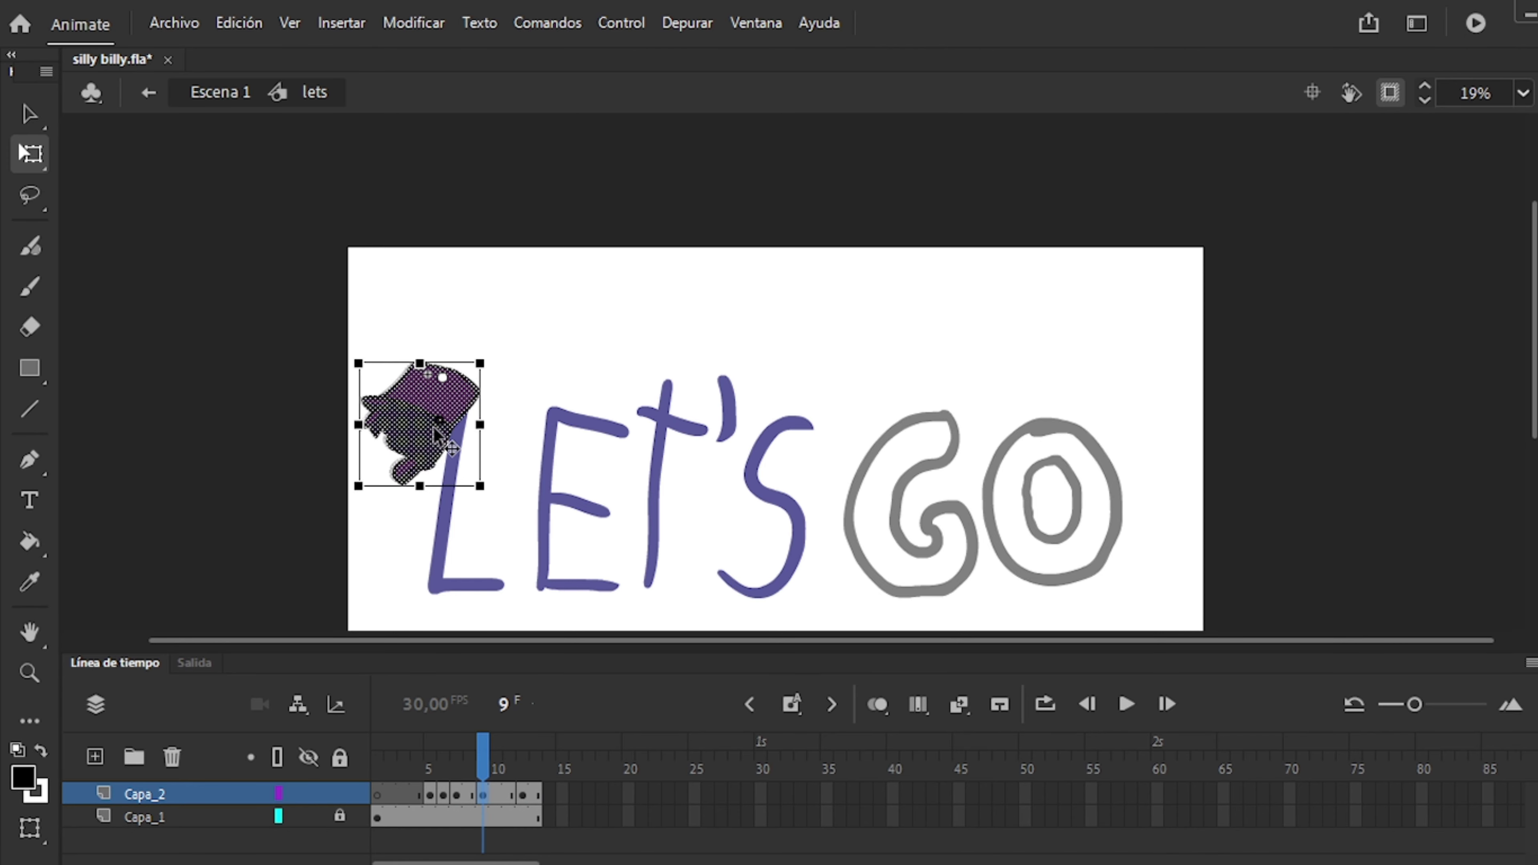
Stretch the cap vertically over the L at frame 9 and hold the following poses longer, extending both layers to frame 18.
key(F5)
key(F5)
key(F5)
key(F5)
key(F5)
key(comma)
key(comma)
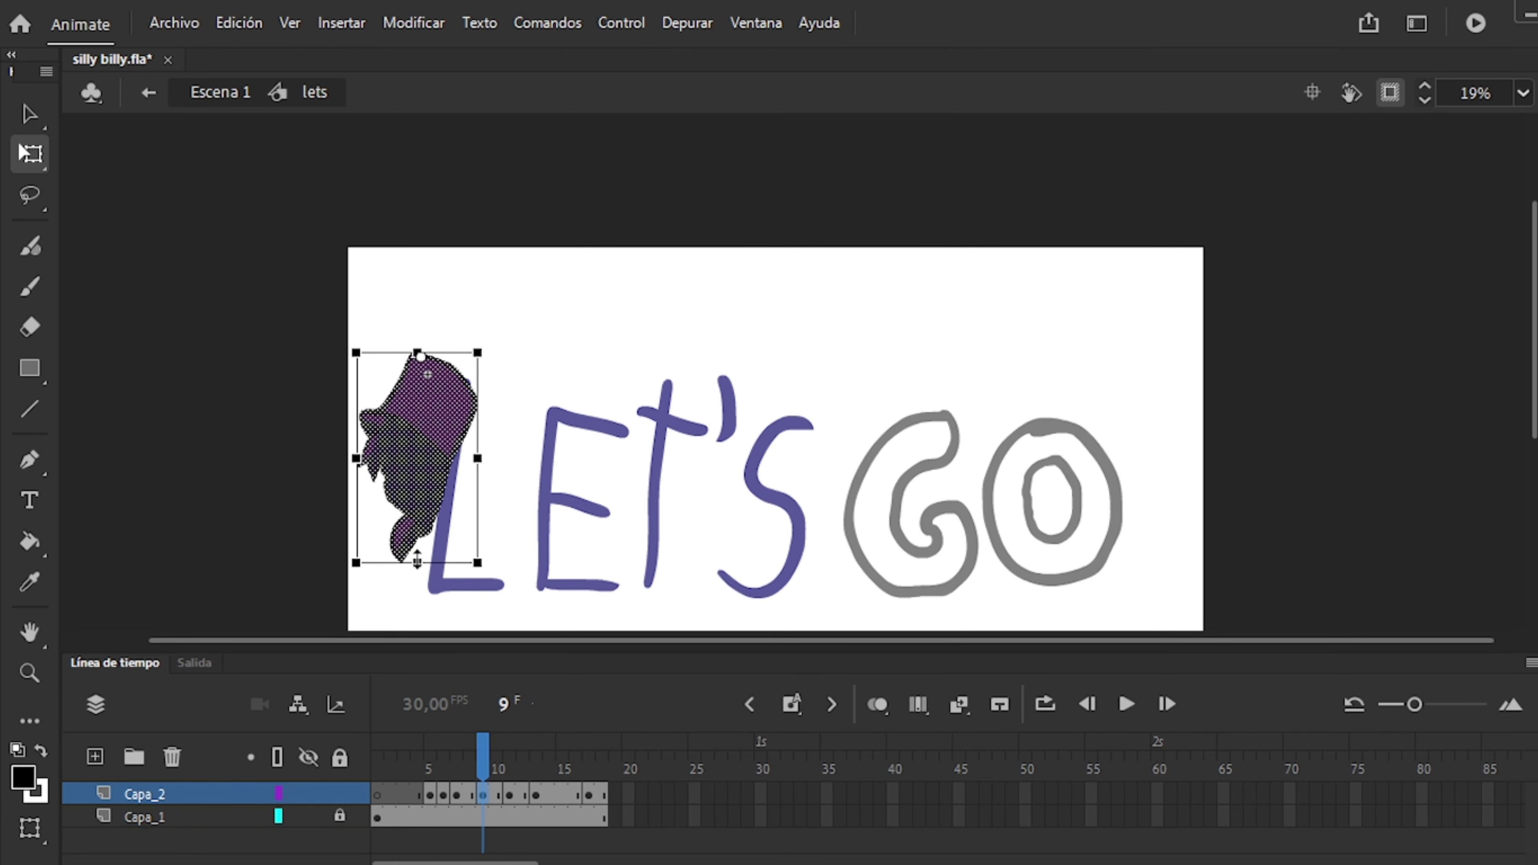
key(period)
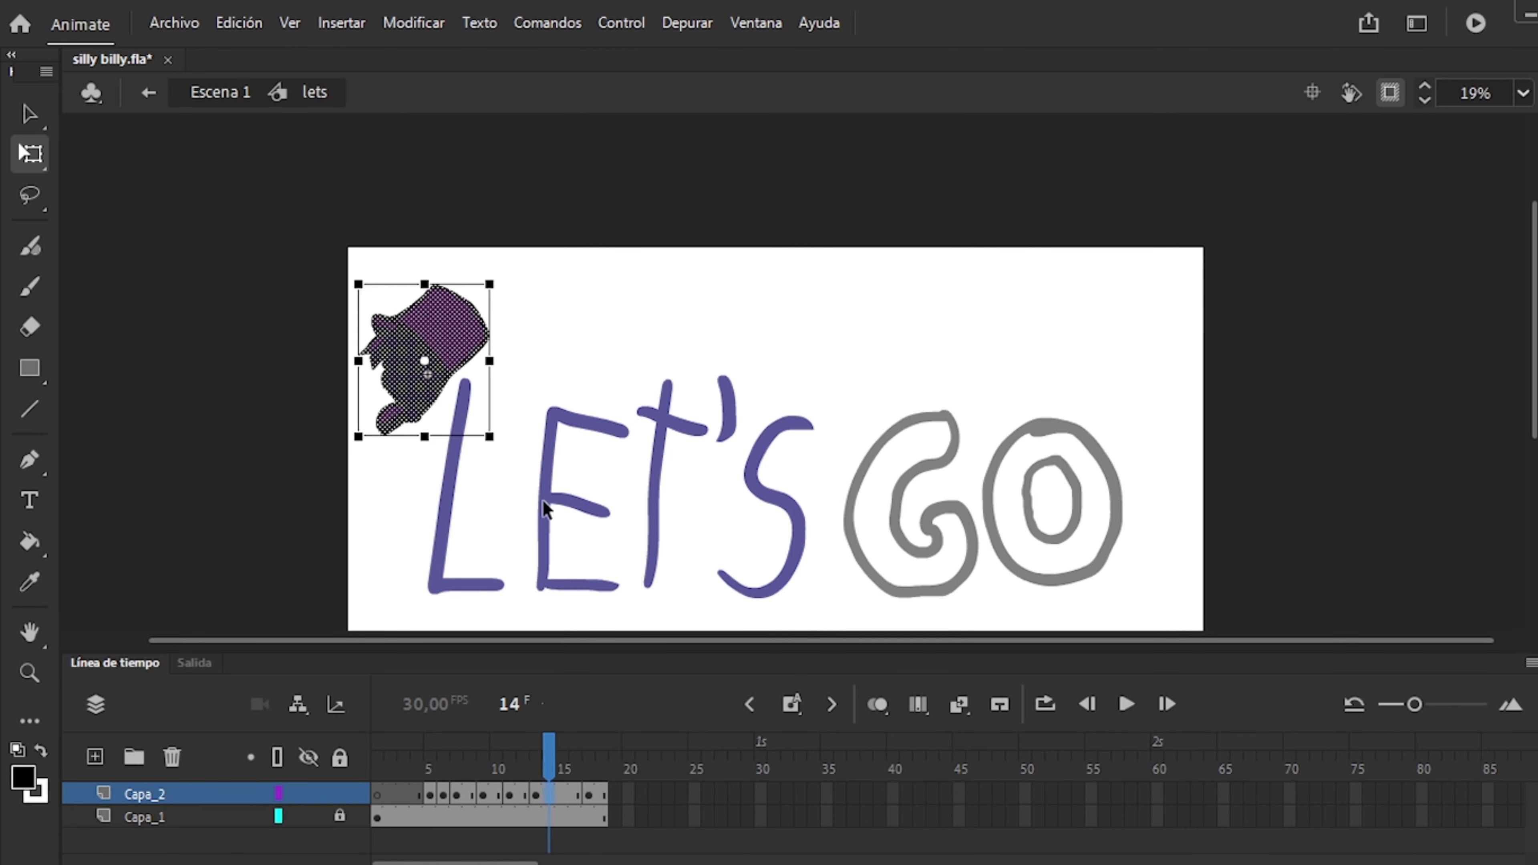
Refine the cap's second bounce from frame 14 with extra keyframes and a tilted pose at frame 19, extending both layers to frame 22.
drag(436, 358, 434, 367)
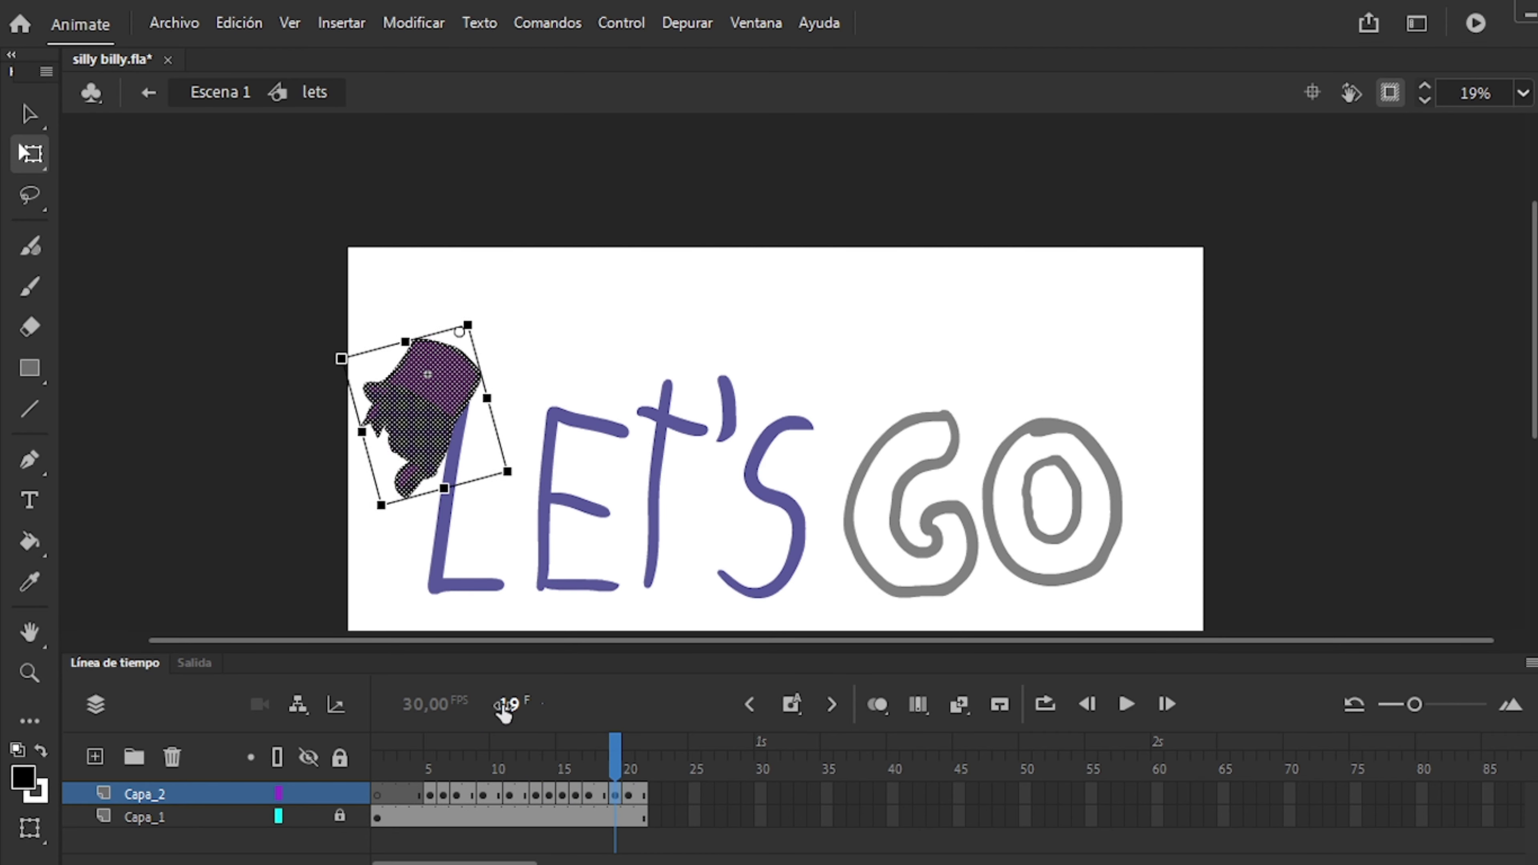
key(comma)
key(comma)
key(comma)
key(comma)
key(comma)
key(comma)
key(period)
key(period)
key(period)
key(period)
key(F5)
key(F5)
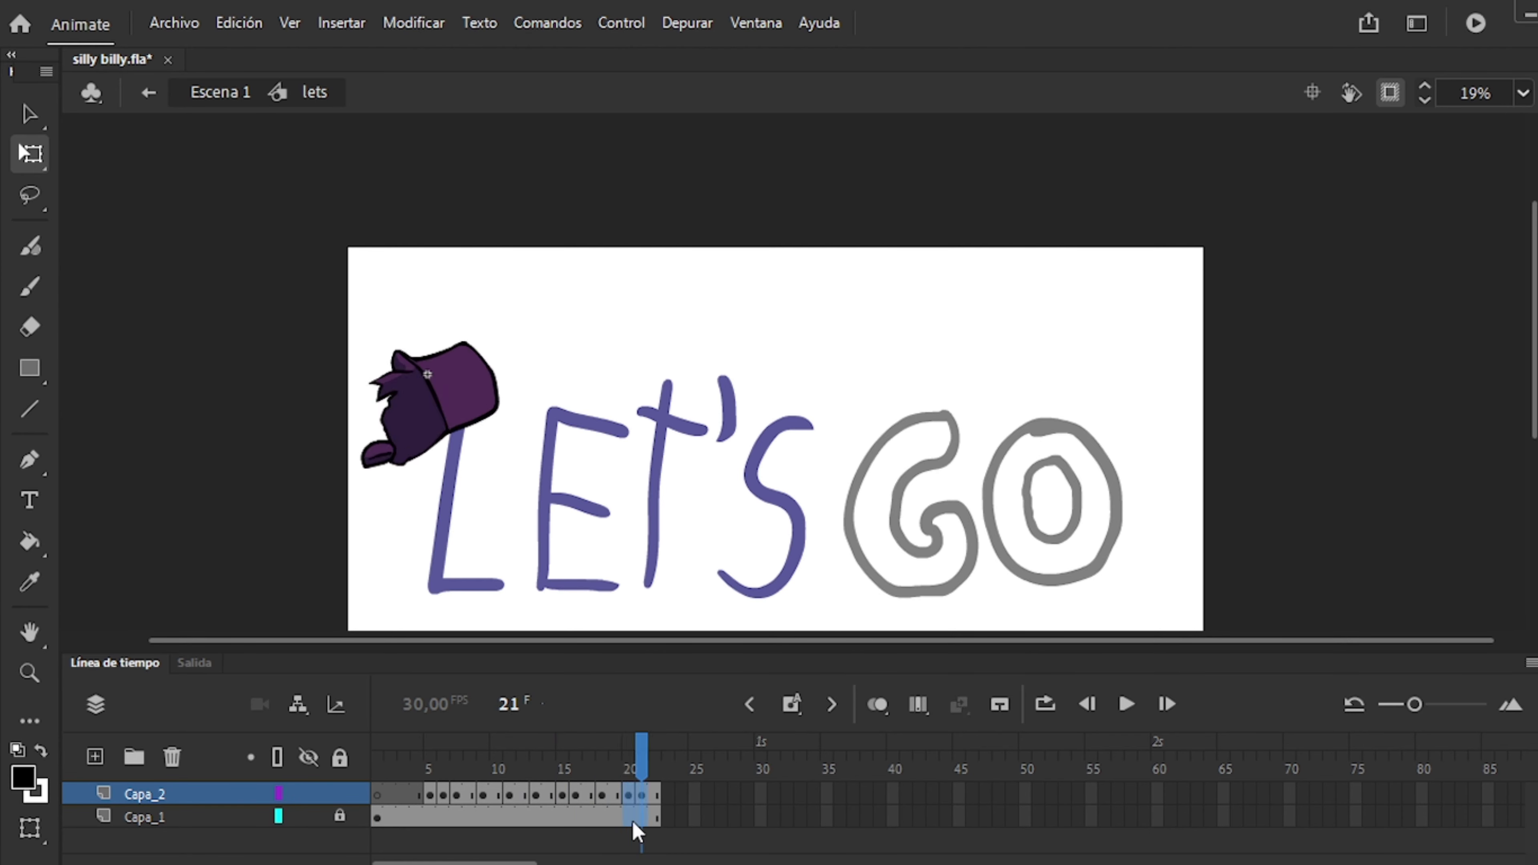
Continue the cap's bounce with more keyframes on Capa_2 and trim both layers to end at frame 31.
key(F5)
key(F5)
key(F5)
key(F5)
click(447, 393)
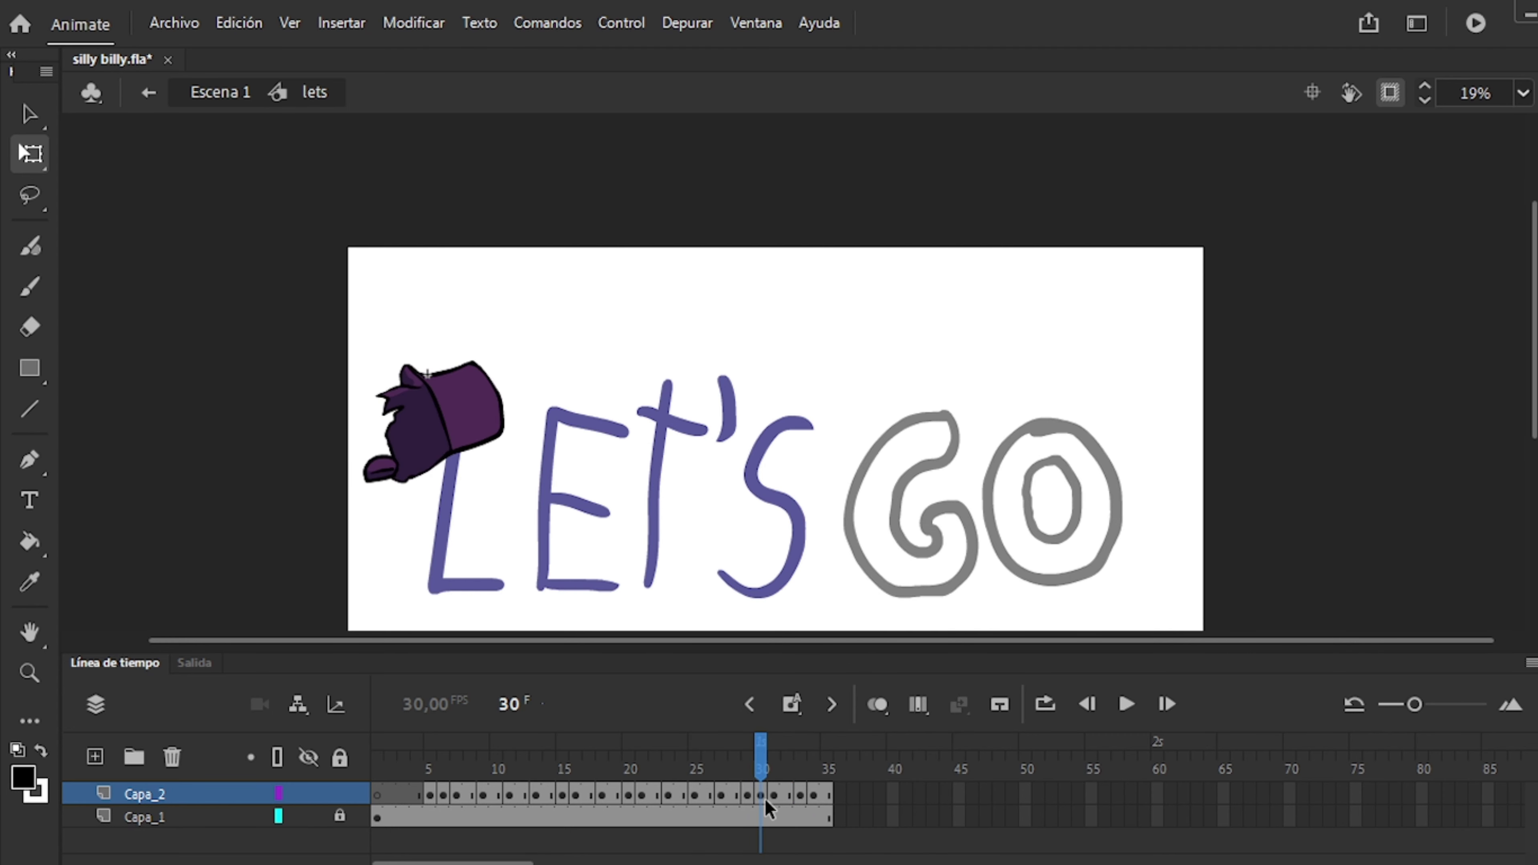
key(shift+F5)
click(709, 818)
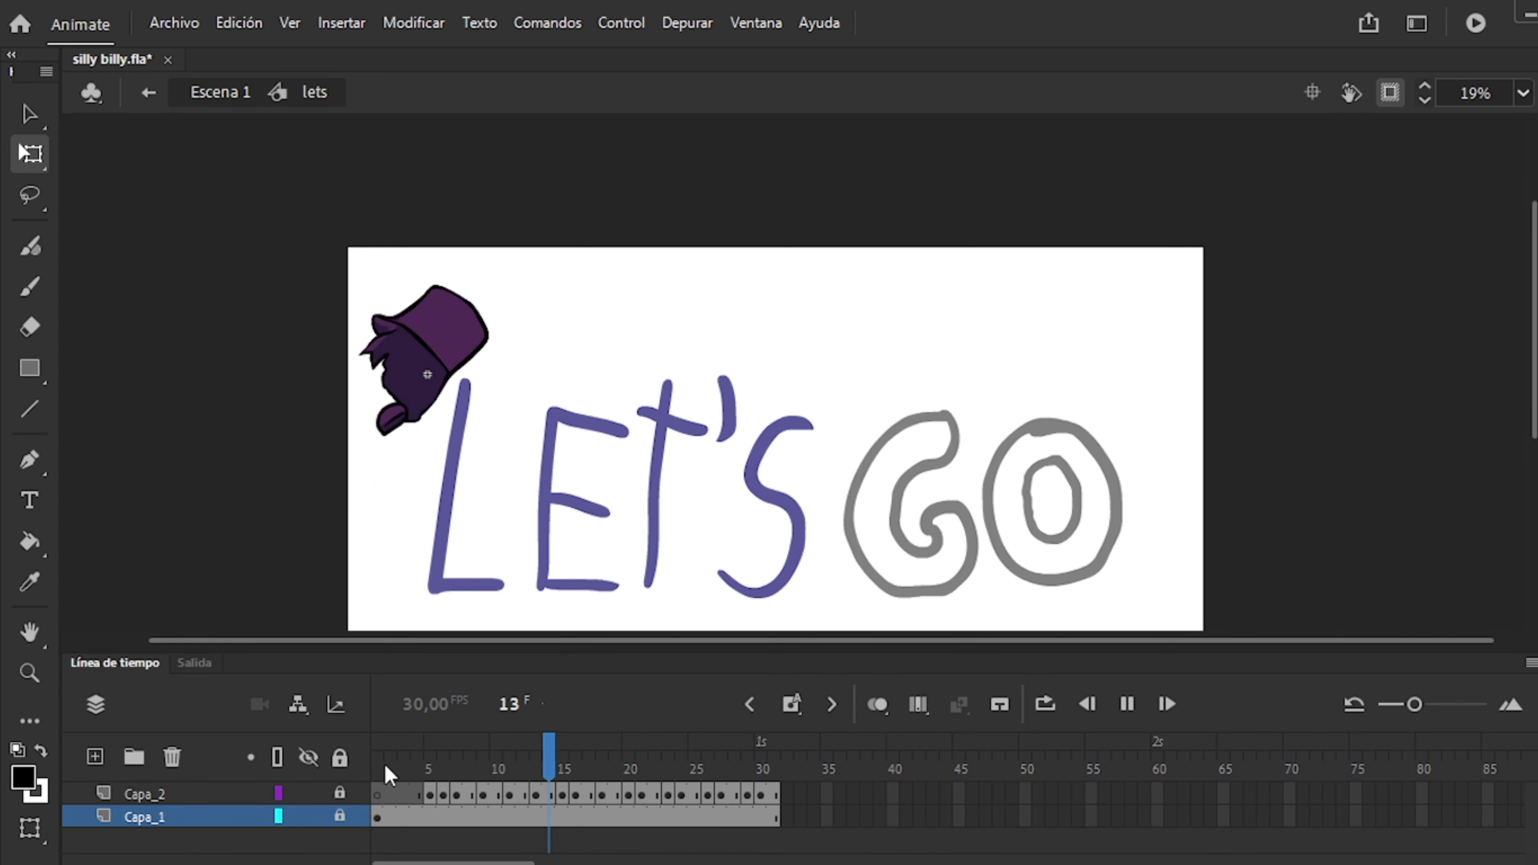
Extend both layers of the lets symbol by two frames and play back the hat-head animation.
key(shift+F5)
key(shift+F5)
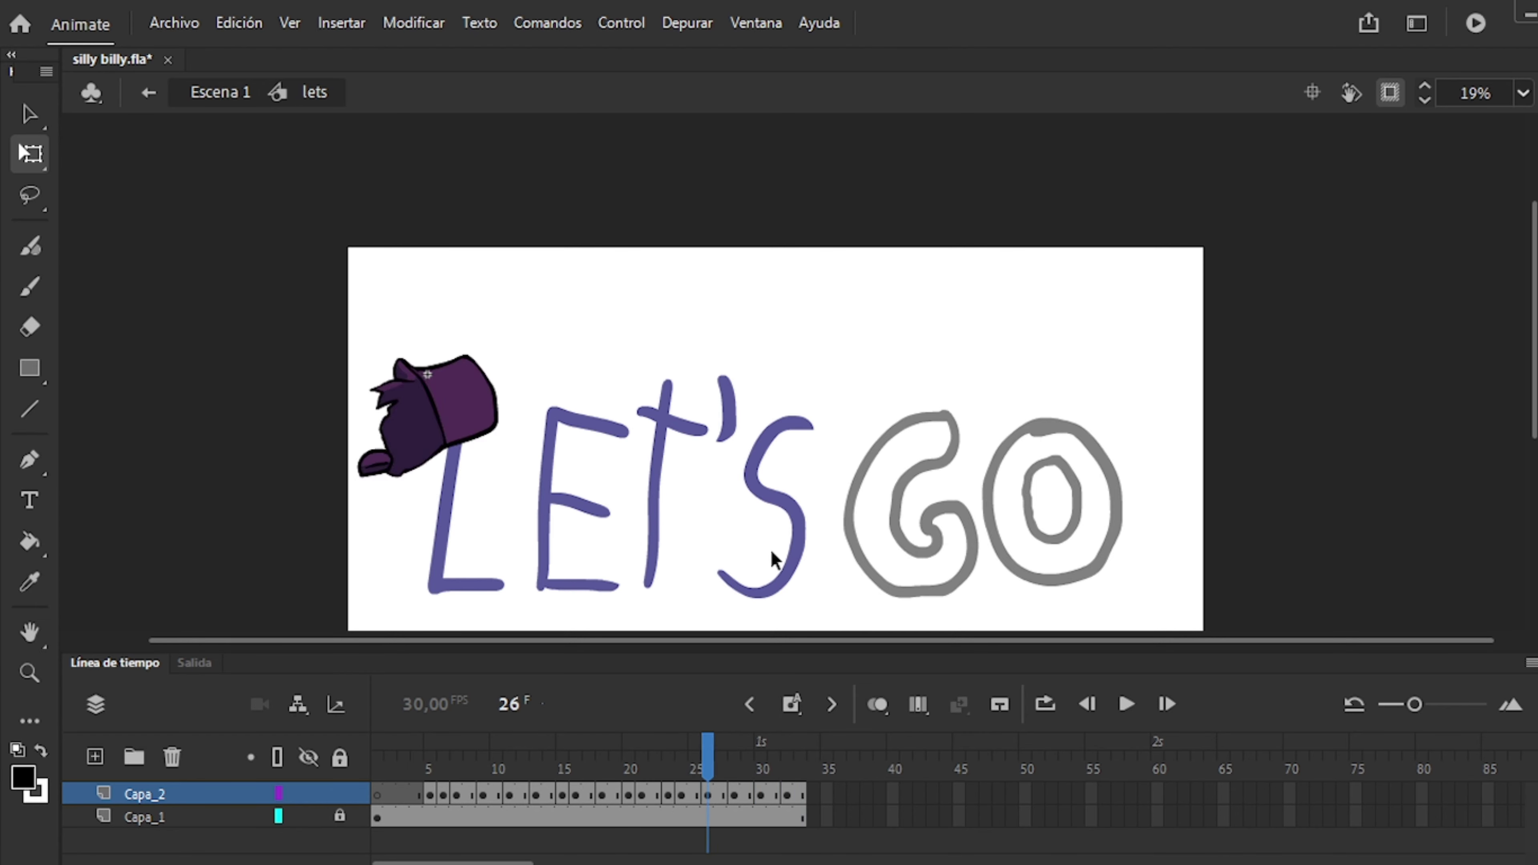
click(680, 817)
click(679, 794)
click(303, 817)
key(Return)
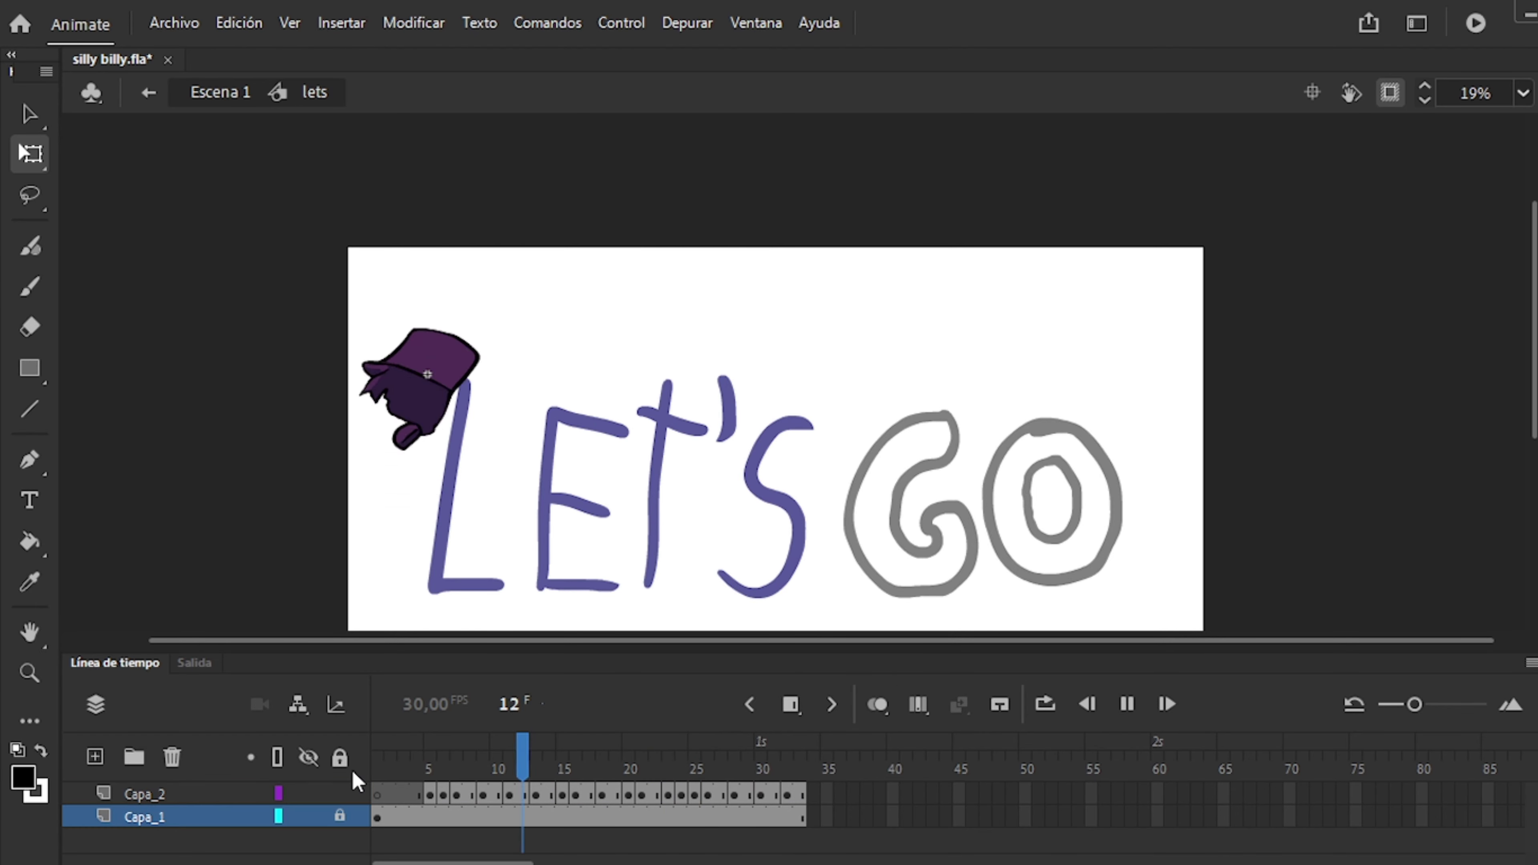
Play and scrub through the hat-head animation on Capa_2 to check its timing.
click(338, 795)
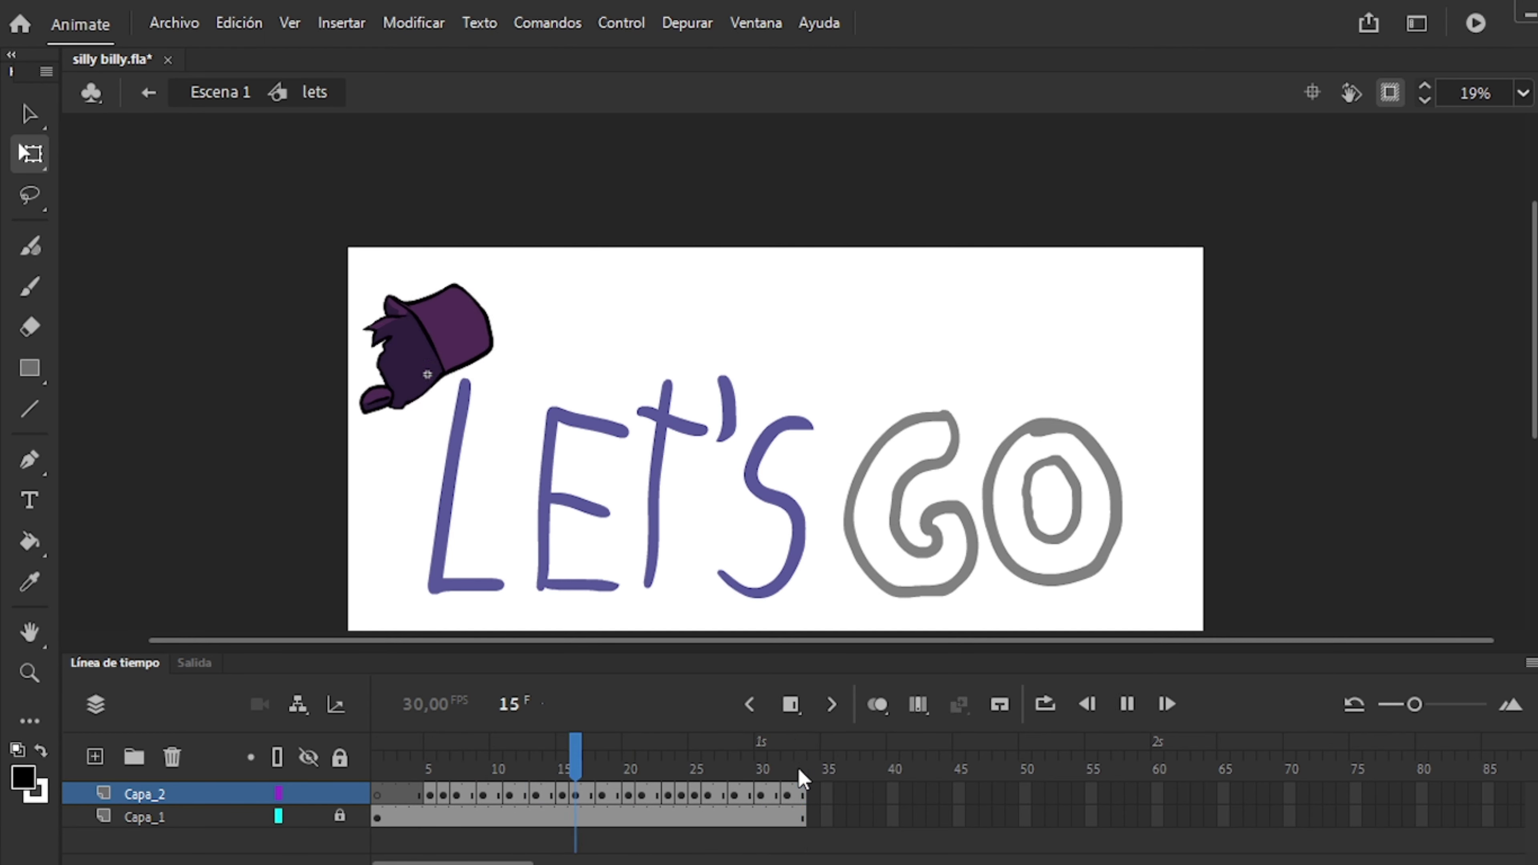
key(Return)
click(1165, 708)
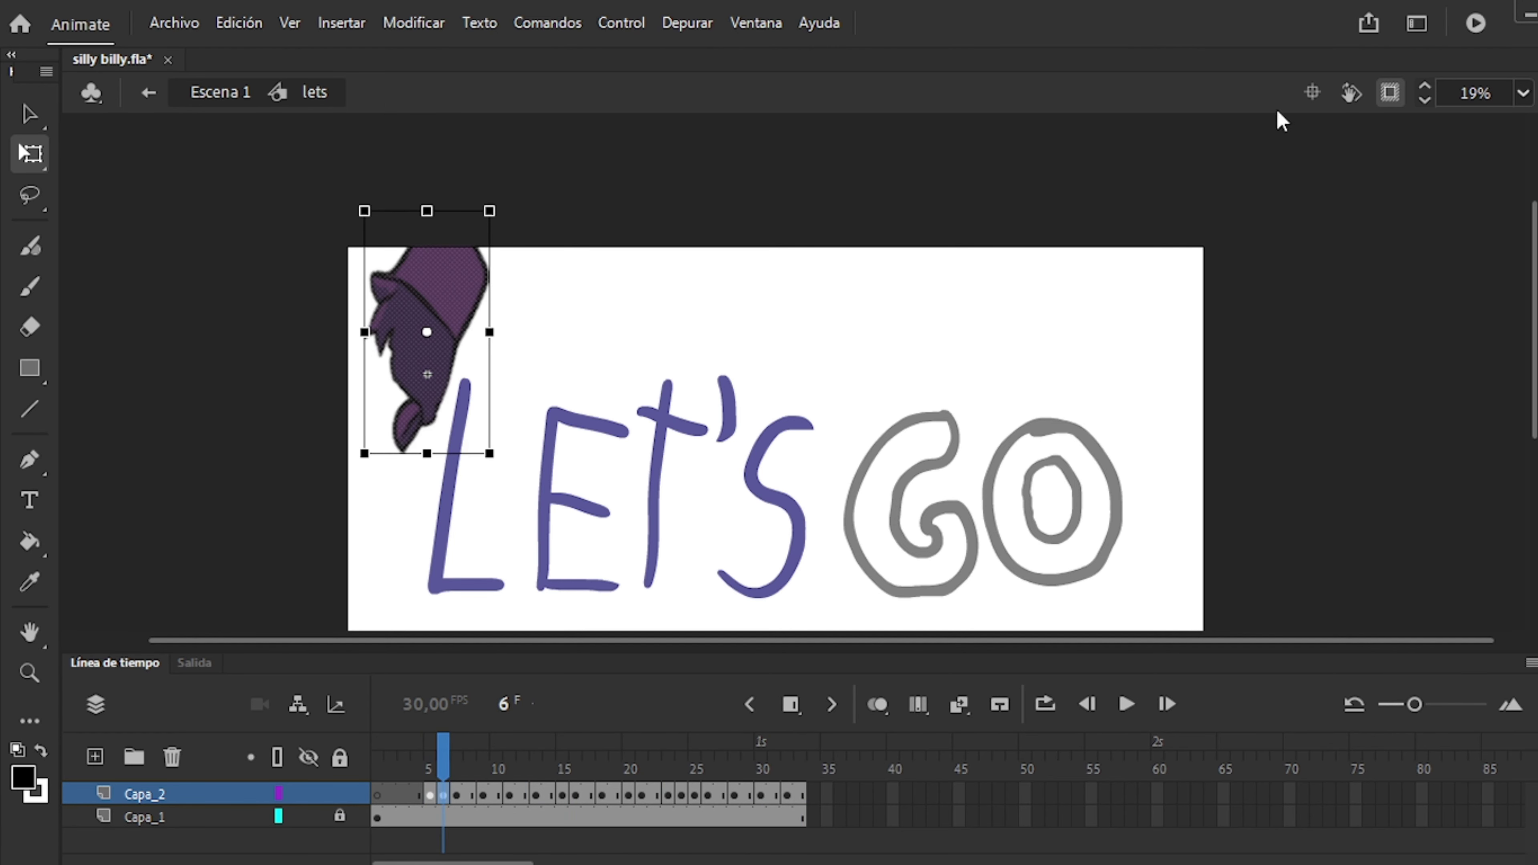
key(period)
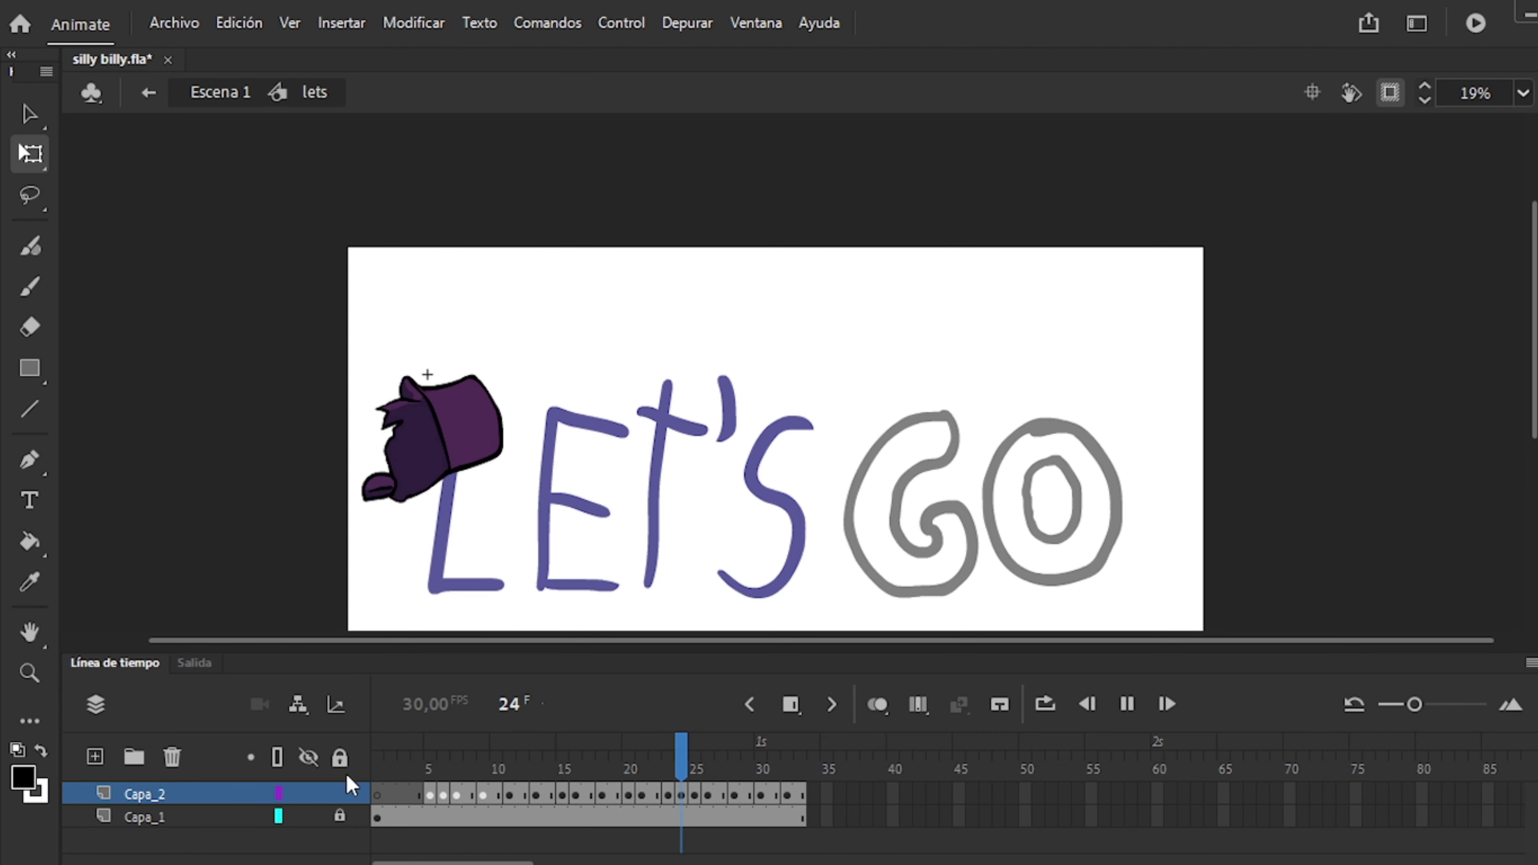
drag(602, 771, 763, 768)
click(788, 799)
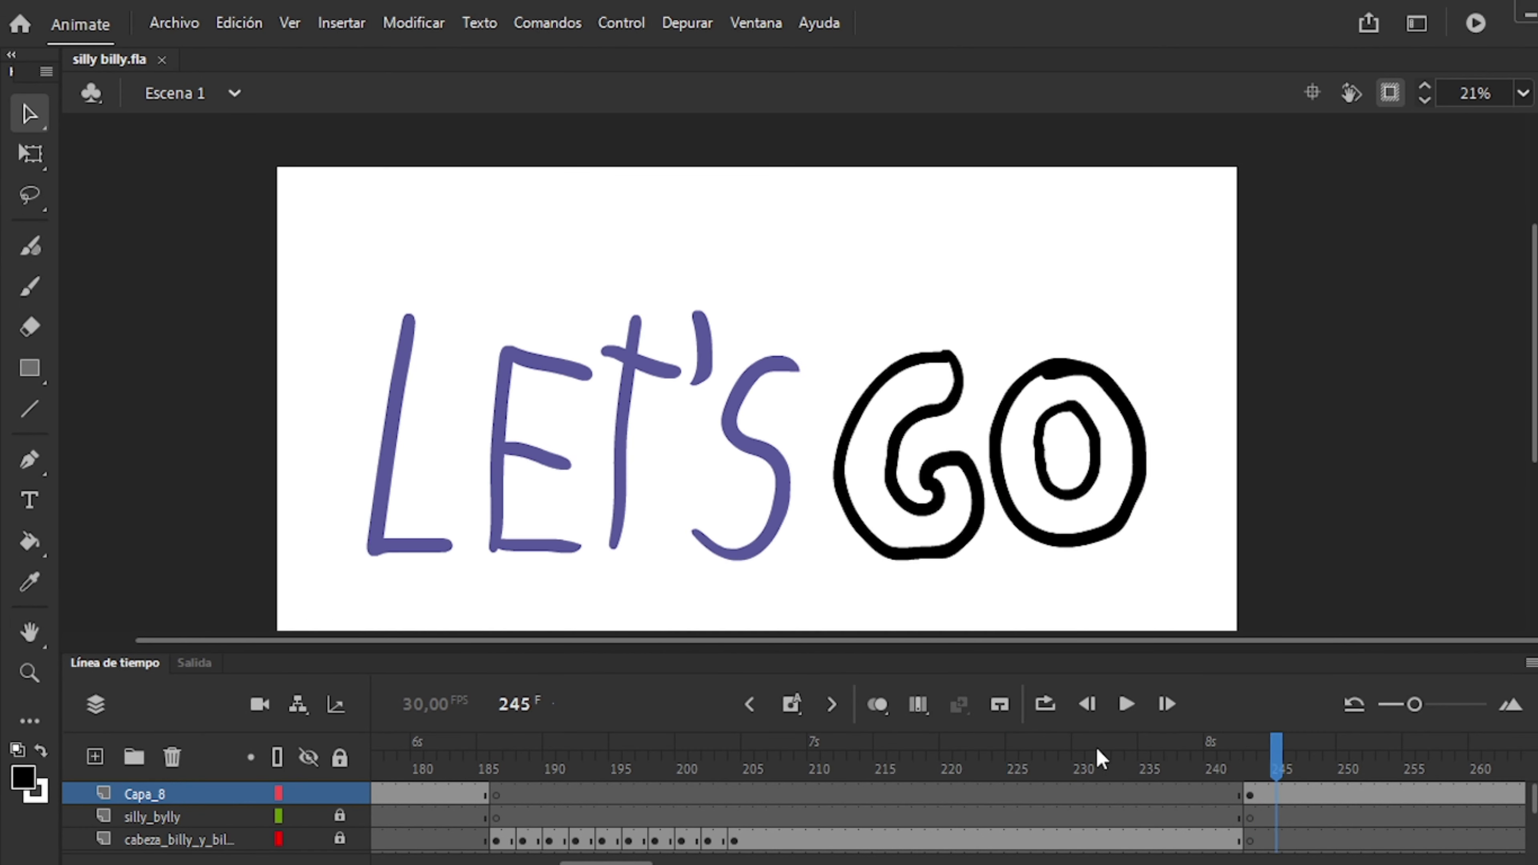
Open the lets symbol for editing, add a new layer above Capa_2 and insert a keyframe at frame 16.
double_click(405, 413)
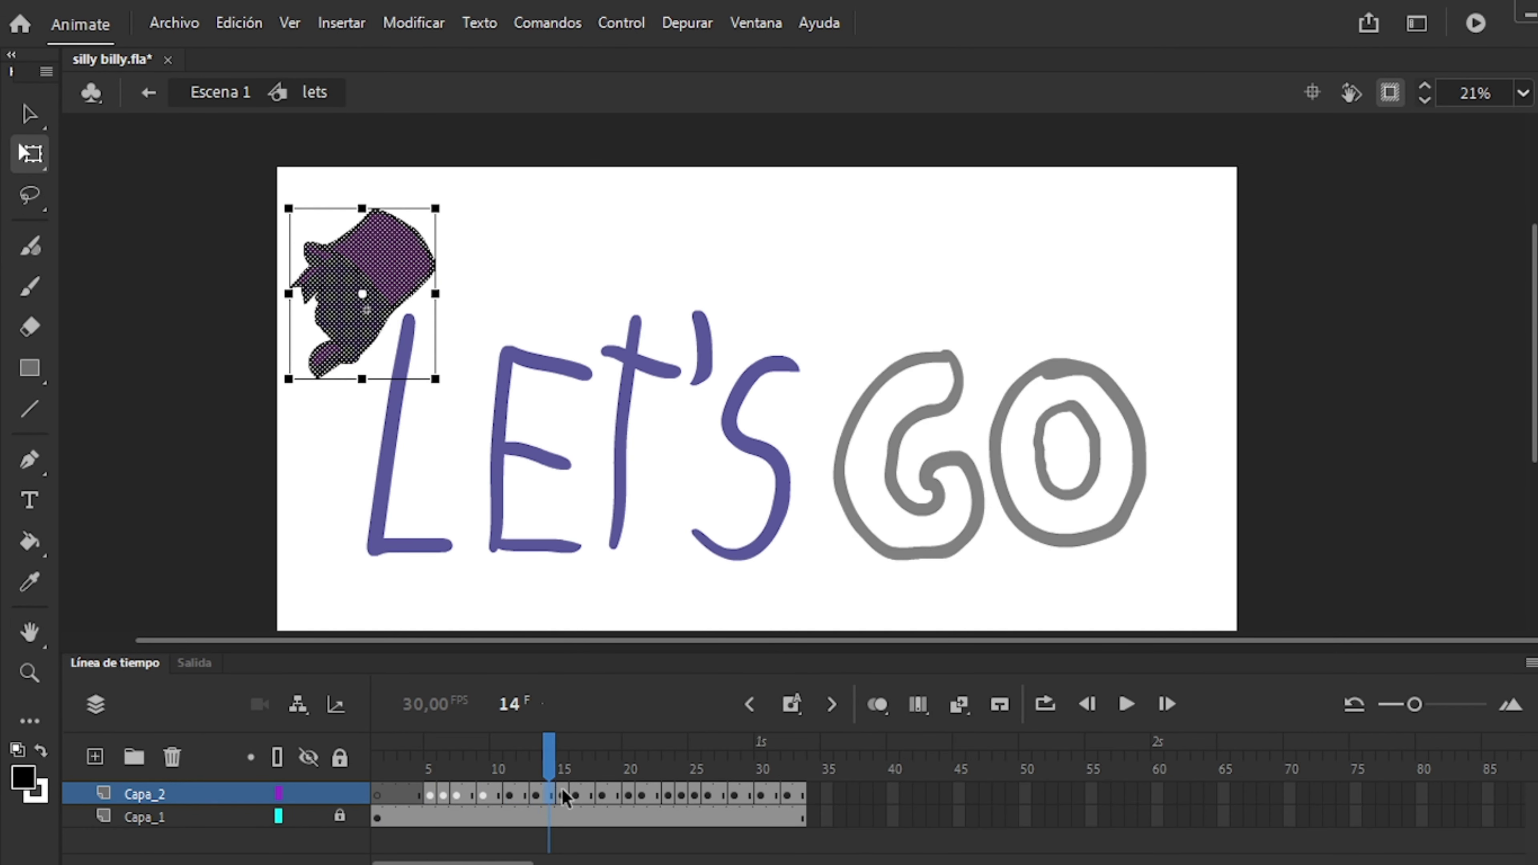
key(Return)
click(95, 757)
drag(497, 770, 575, 781)
key(F6)
Brush a black outline of the hat head turning away at frame 16 on Capa_3, beside the coloured reference head.
key(b)
mouse_move(554, 491)
mouse_down()
mouse_move(430, 277)
mouse_move(600, 492)
mouse_up()
drag(433, 284, 489, 232)
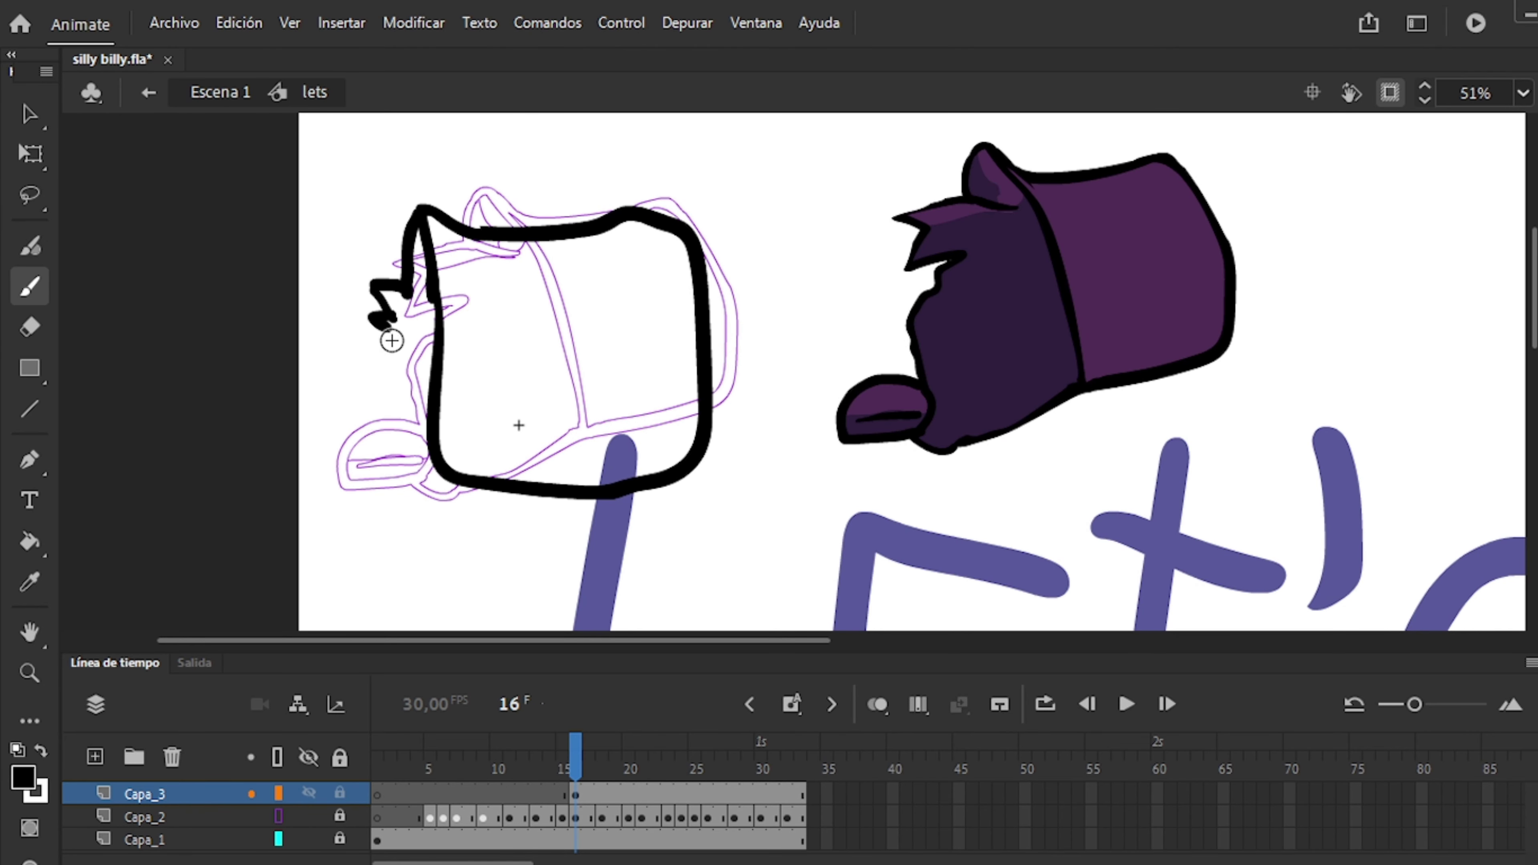
key(ctrl+z)
key(b)
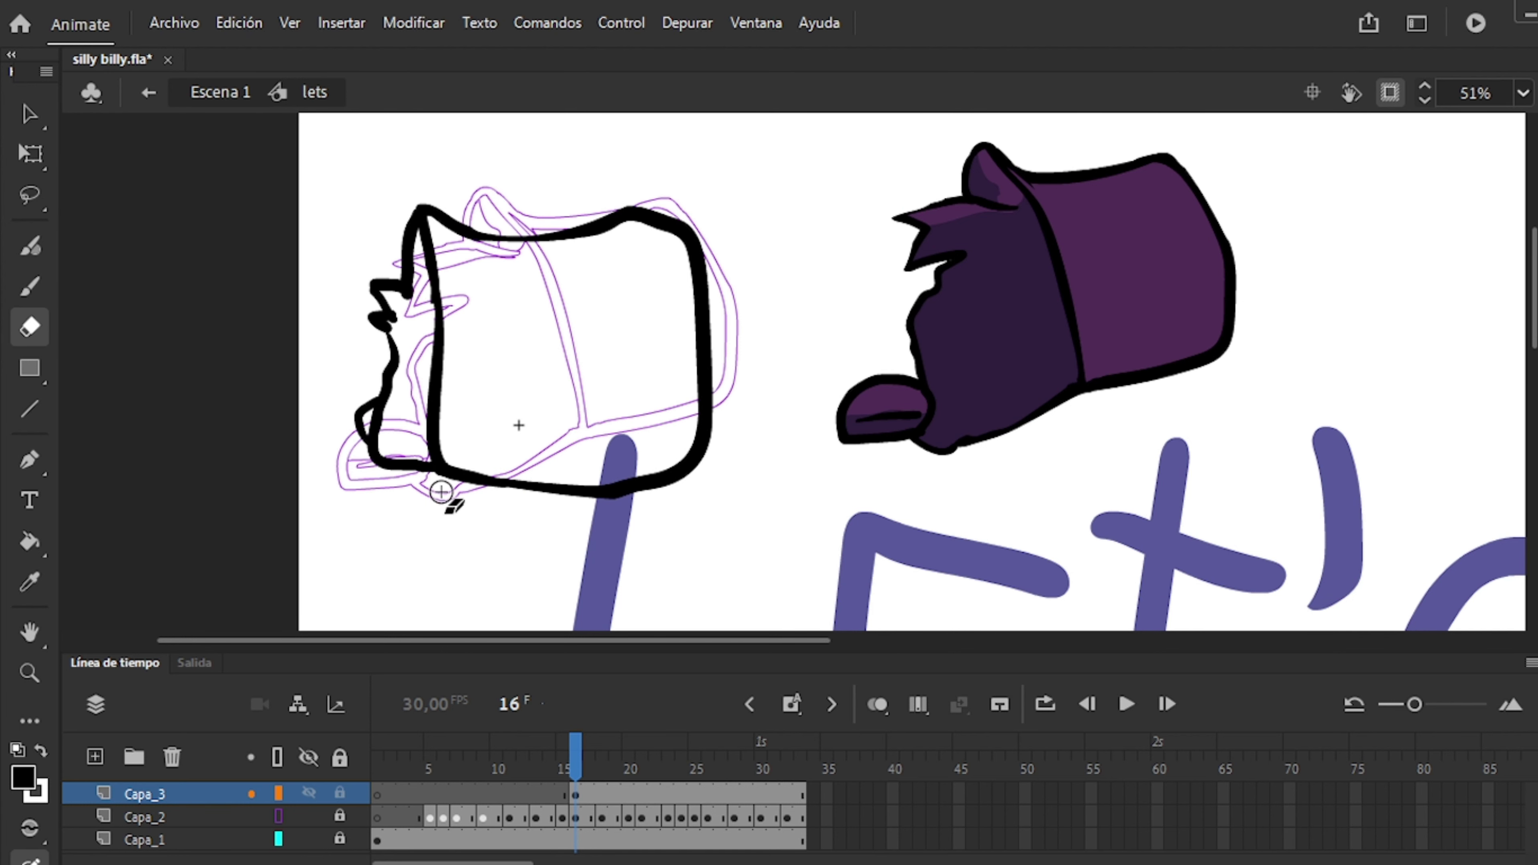
Insert a blank keyframe at frame 18 on Capa_3 and, using onion skinning, draw the outline of the head turned further away.
key(period)
key(period)
key(F7)
key(alt+shift+o)
key(b)
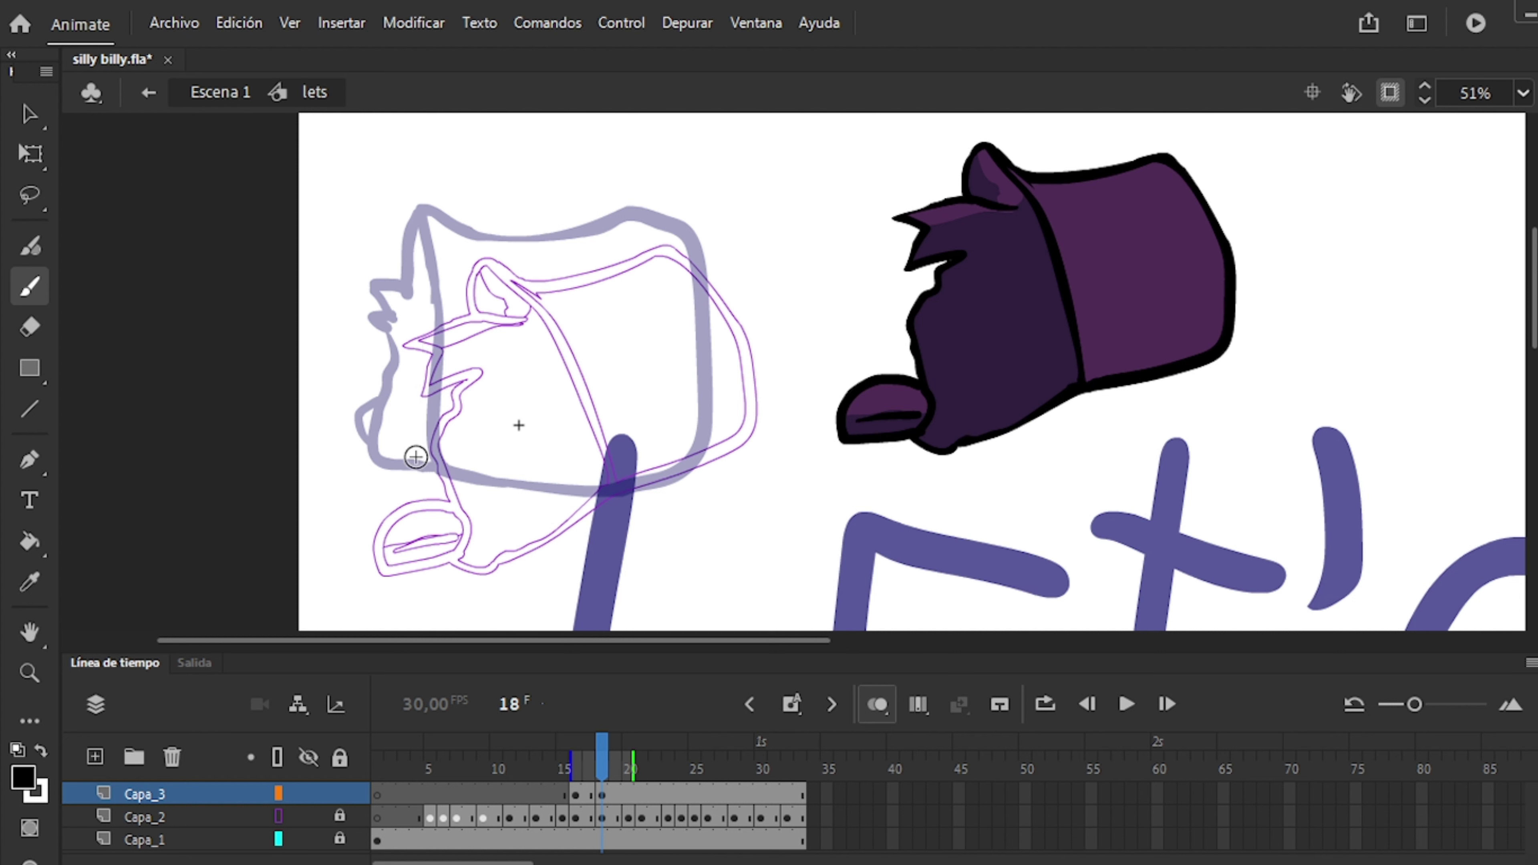
mouse_move(416, 458)
mouse_down()
mouse_move(505, 291)
mouse_move(411, 514)
mouse_move(397, 282)
mouse_up()
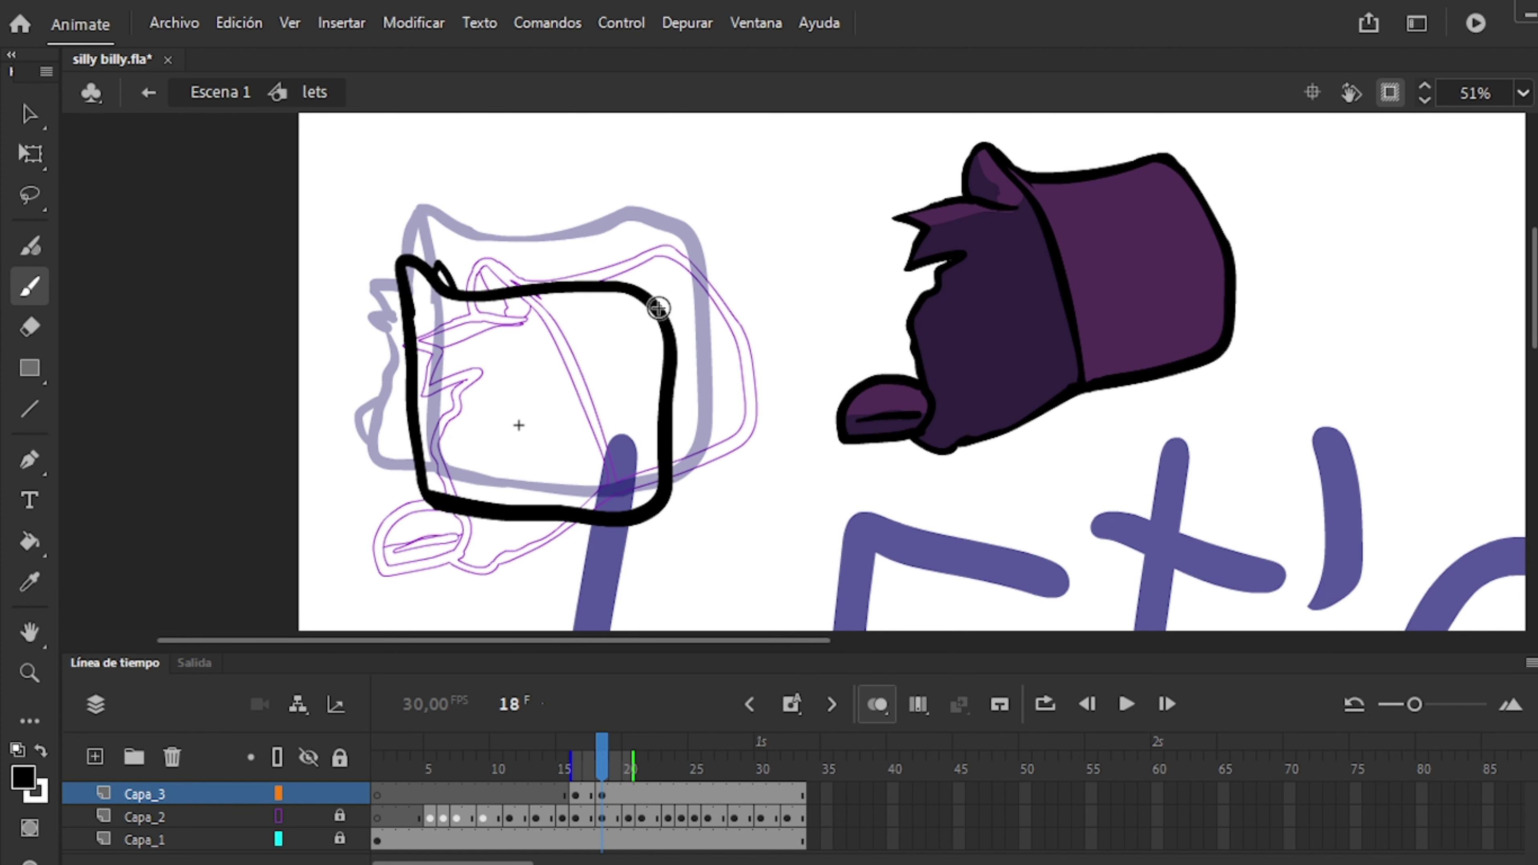
key(e)
End the second turned-head drawing with a blank keyframe at frame 20 on Capa_3.
key(ctrl+a)
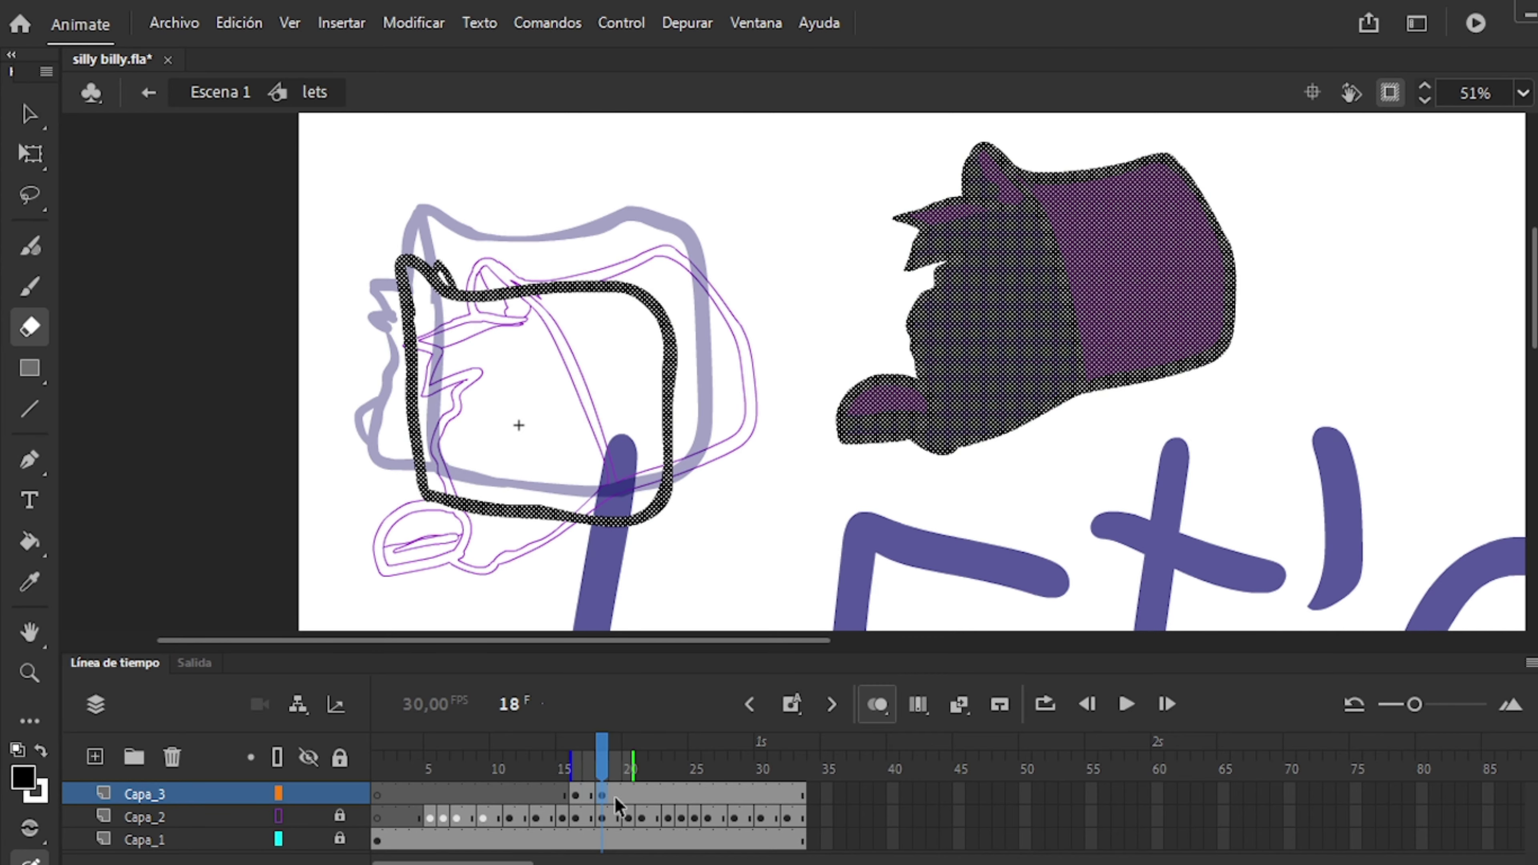
key(b)
key(period)
key(period)
key(Delete)
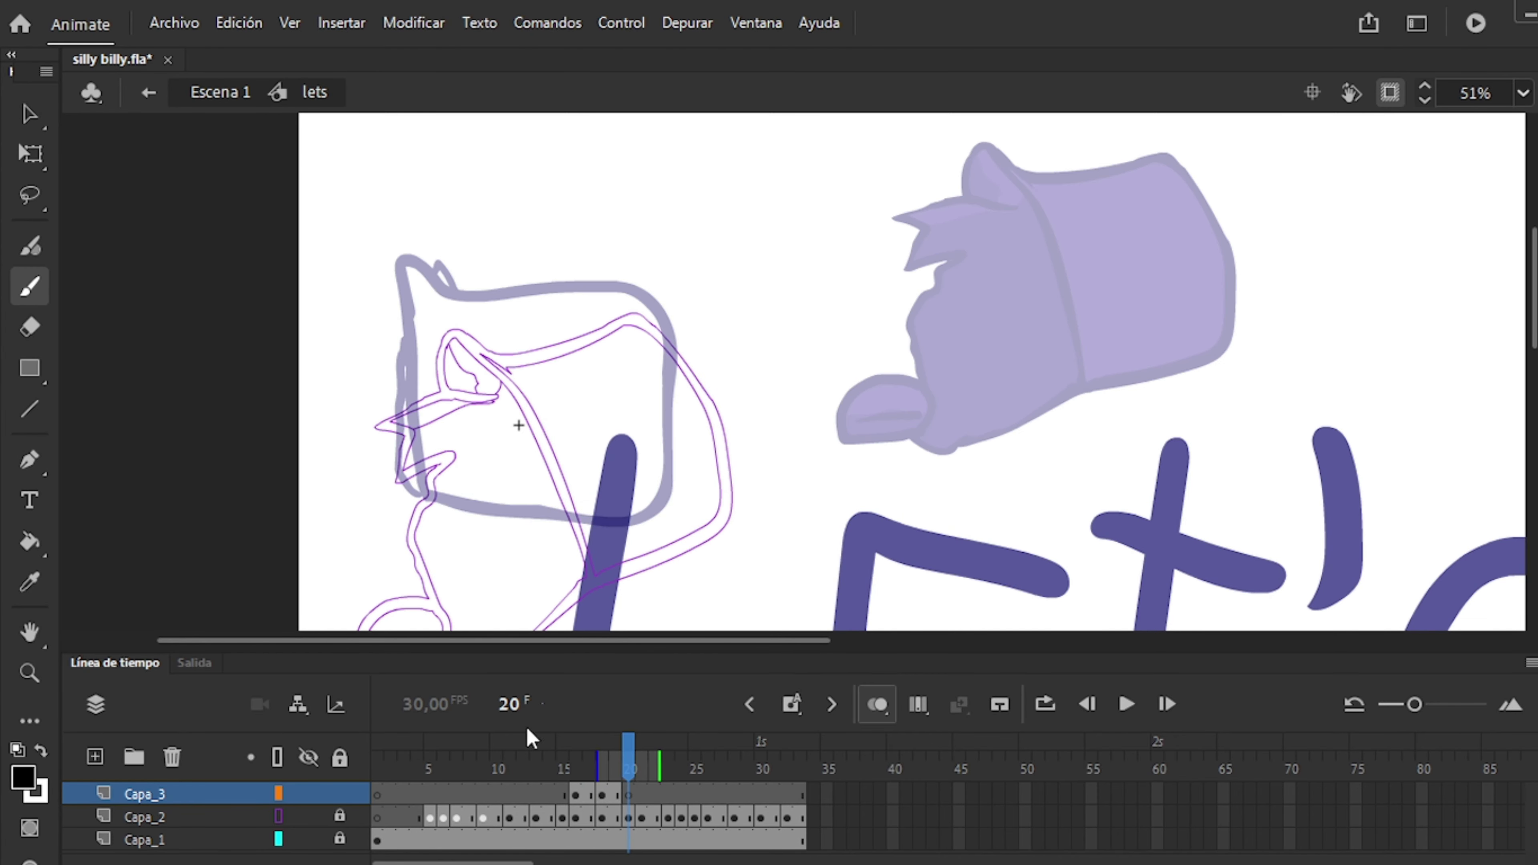
Fill the turned heads at frames 16 and 18 with the reference head's purple hat and dark purple hair colours.
key(comma)
key(comma)
key(comma)
key(k)
click(430, 422)
key(period)
key(i)
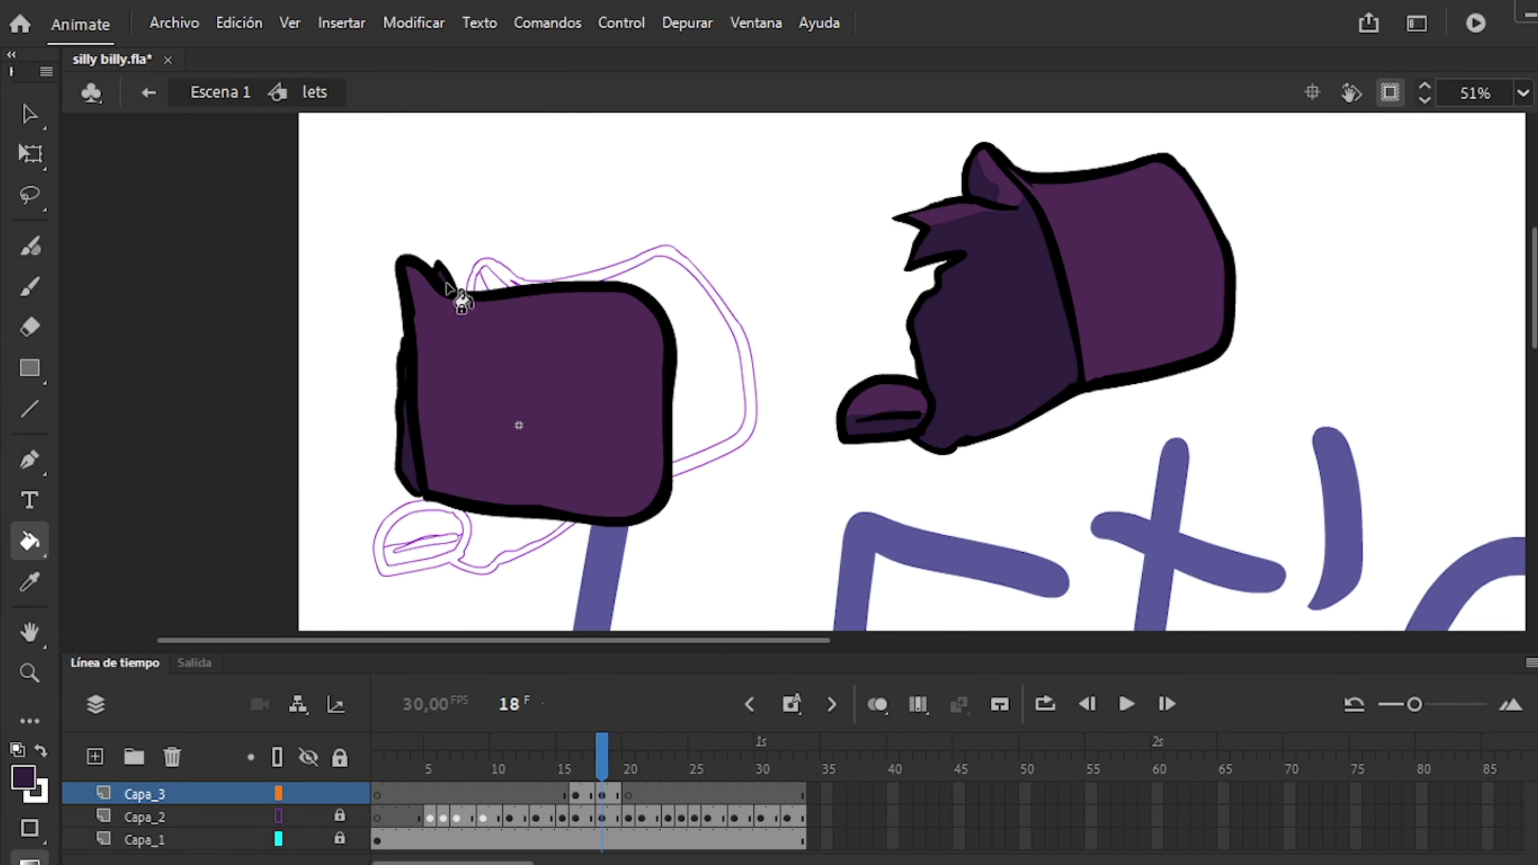
key(comma)
key(period)
key(period)
Remove the coloured reference head from the turned-head drawings on Capa_3.
key(ctrl+a)
click(29, 153)
key(comma)
key(comma)
key(comma)
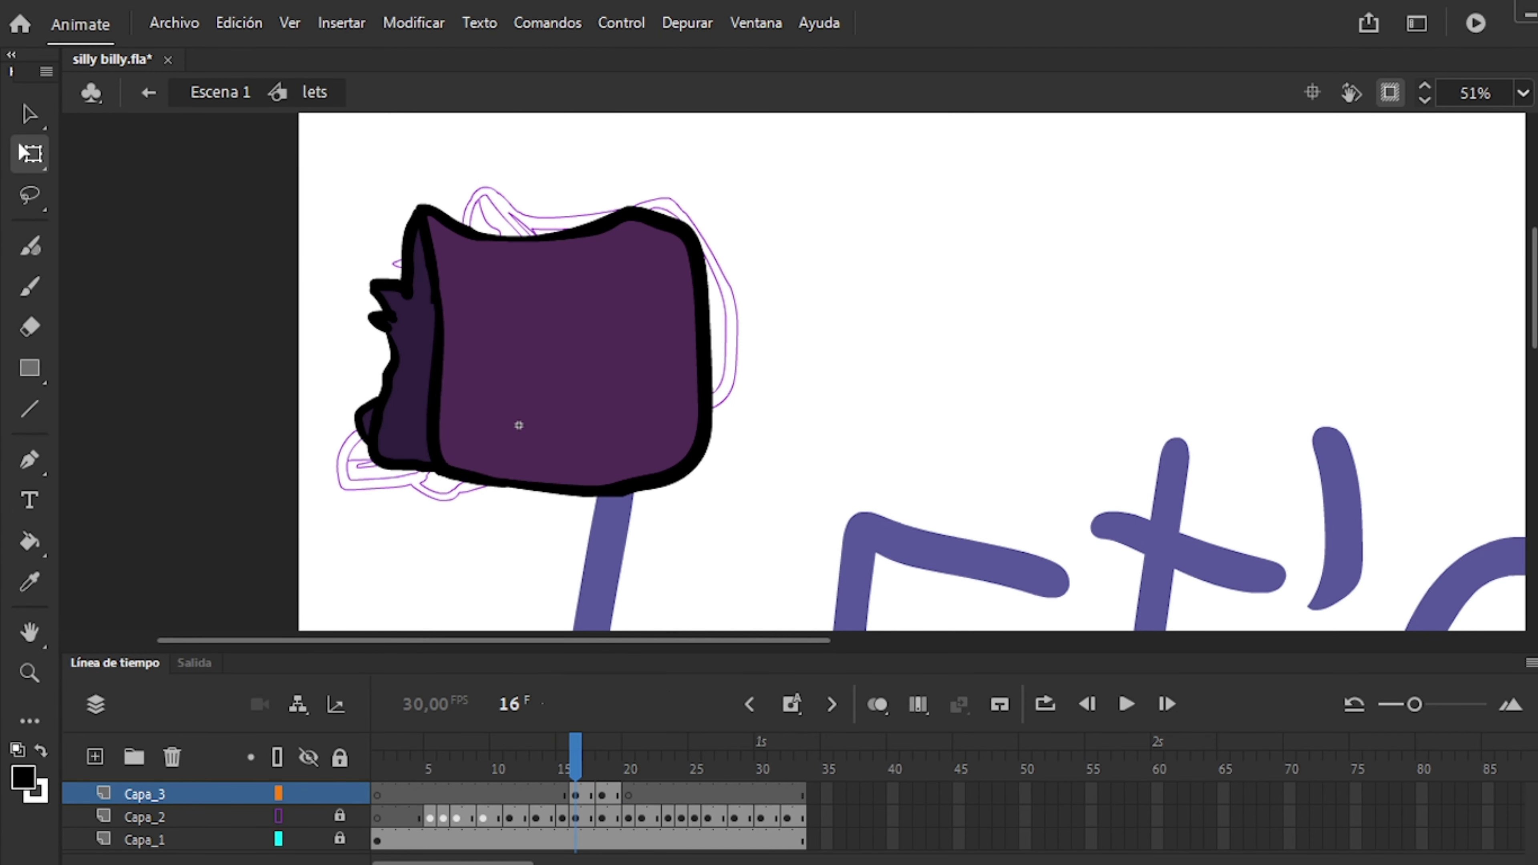
key(period)
key(comma)
Blank the old heads on Capa_2 from frame 16 to 19, beneath the new turned-head drawings.
key(ctrl+minus)
key(ctrl+a)
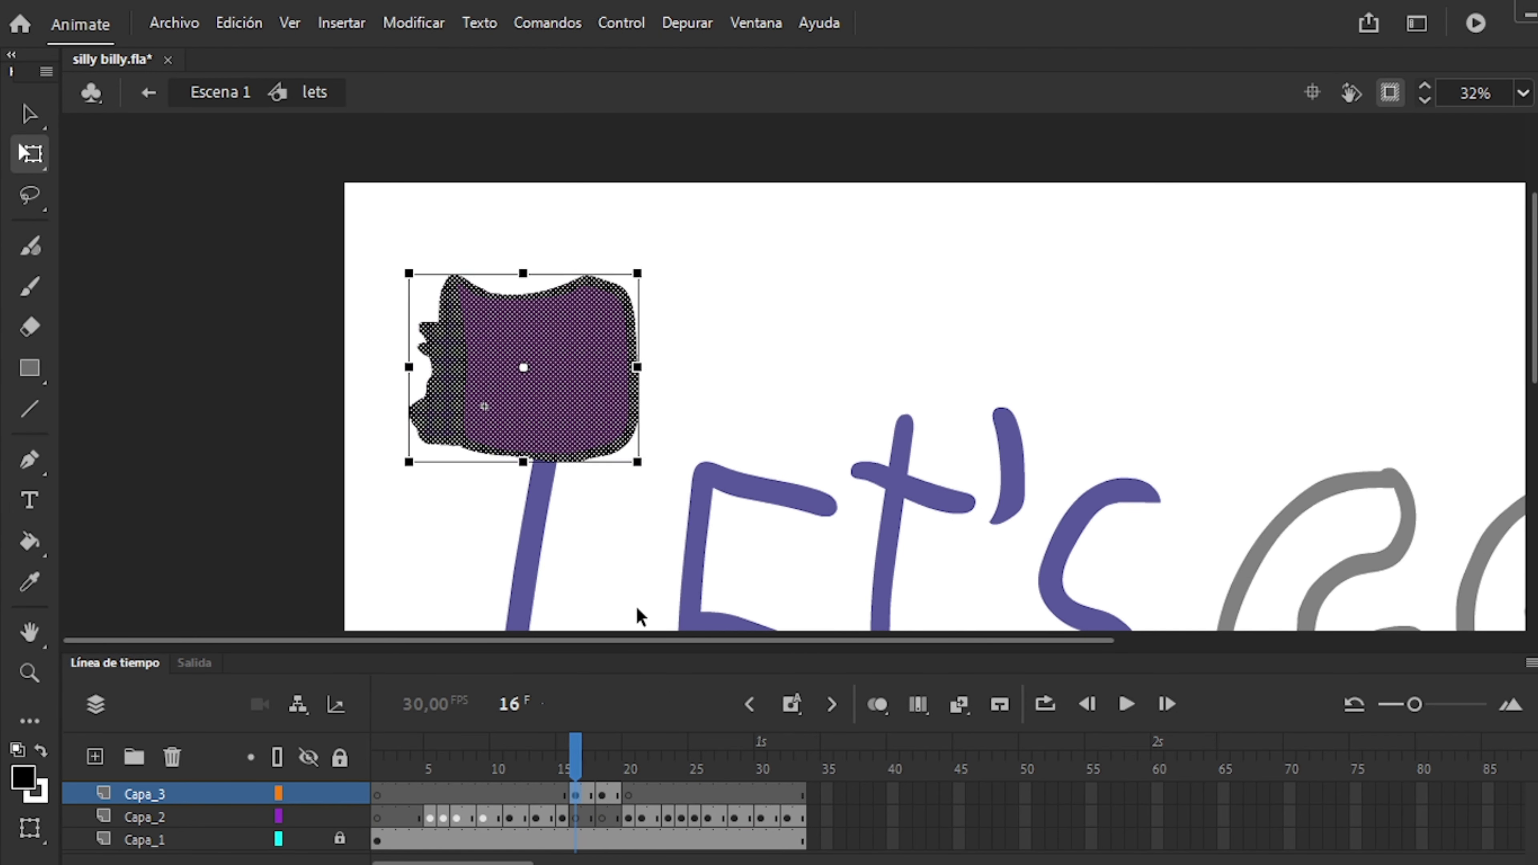
key(period)
key(period)
key(period)
key(ctrl+a)
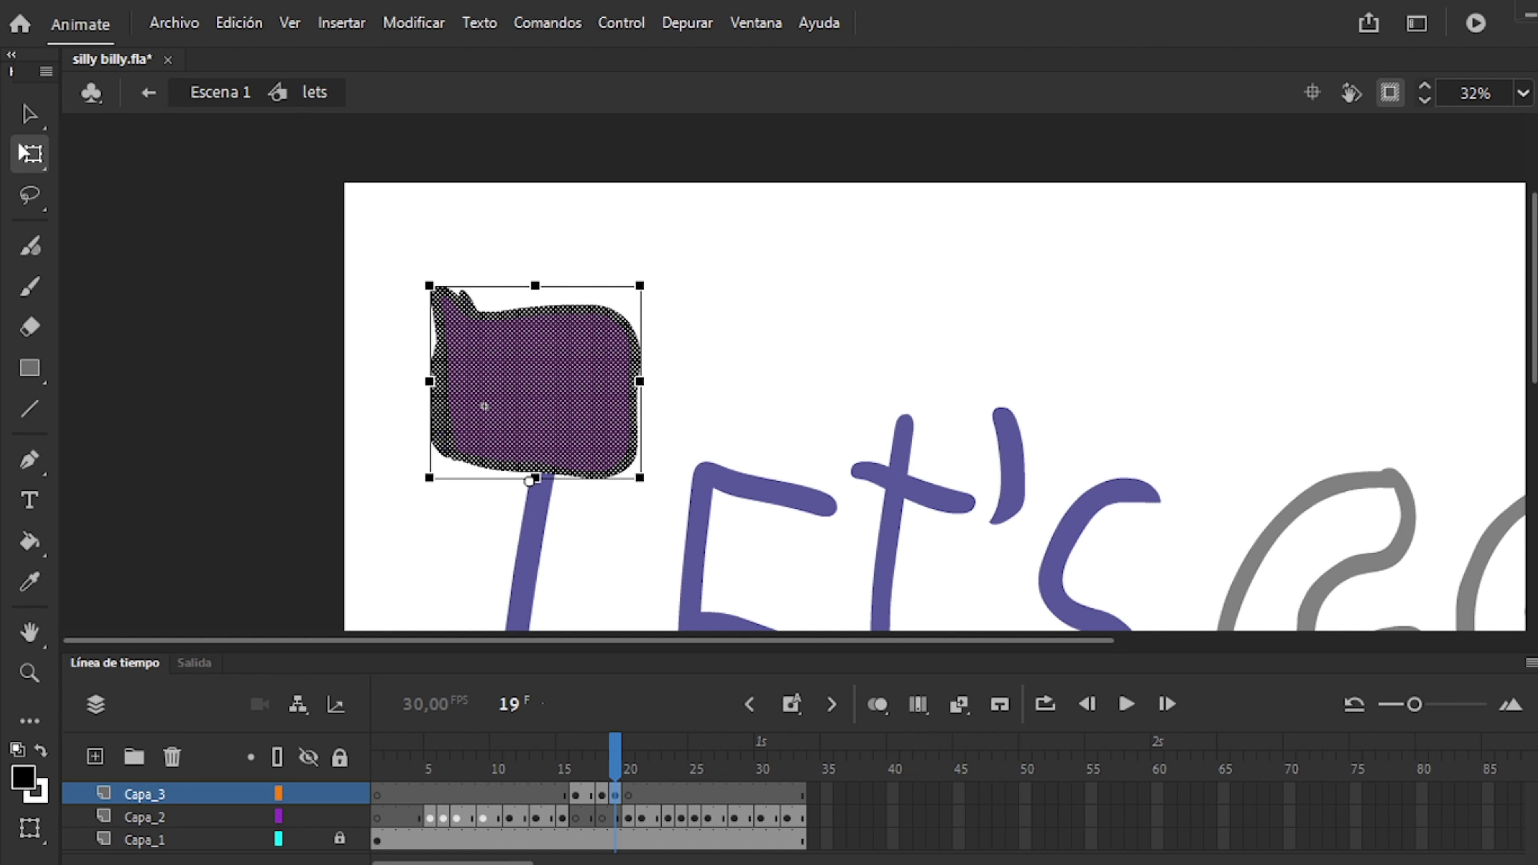
Flip the head at frame 21 on Capa_2 horizontally so it faces the opposite way.
click(629, 818)
click(590, 749)
click(643, 817)
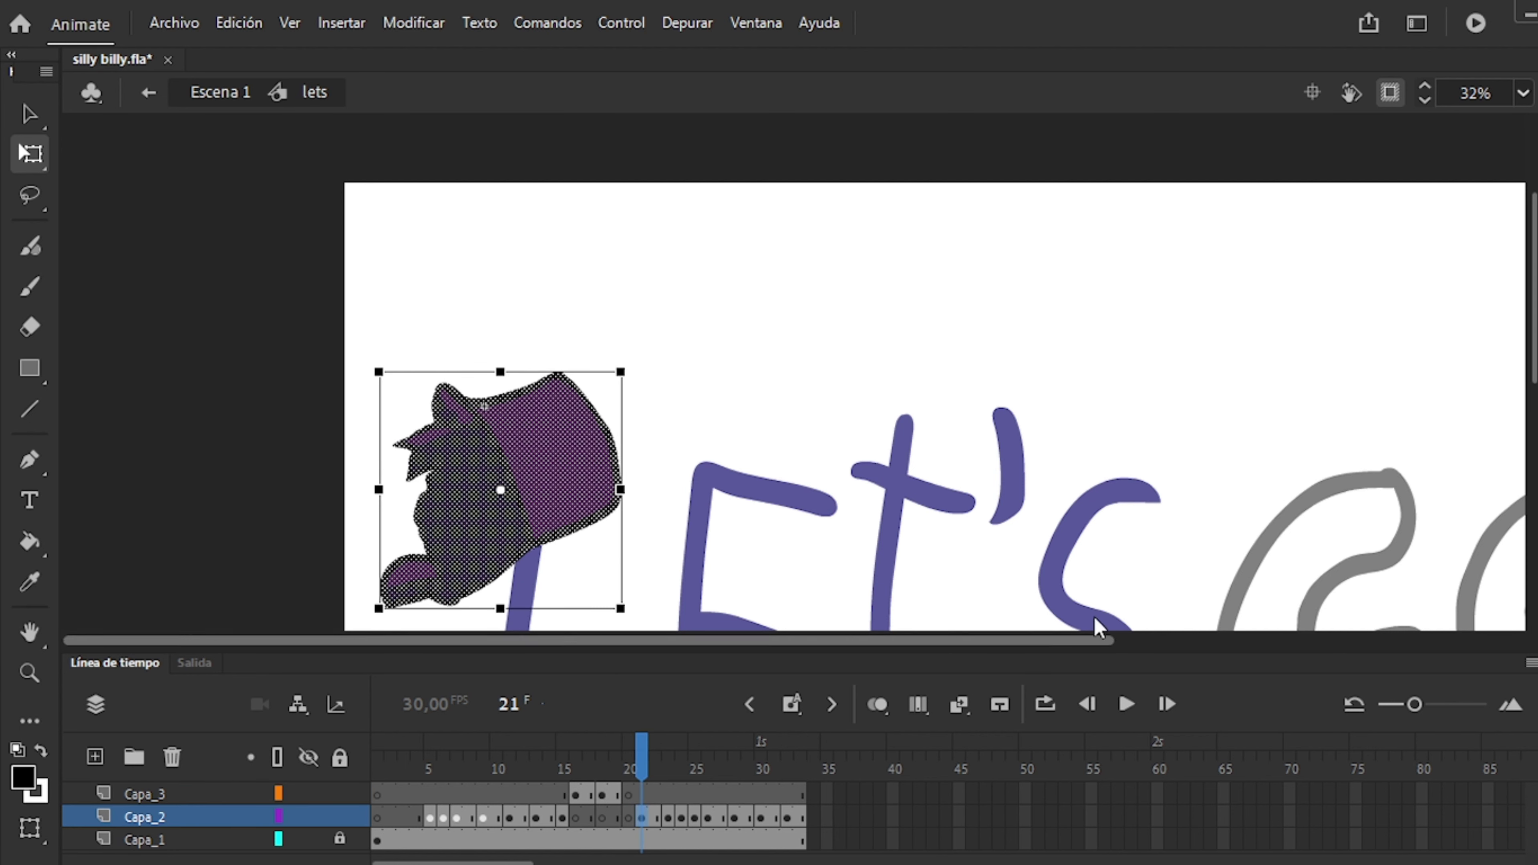
click(554, 751)
click(644, 817)
Copy the turned-head drawings on Capa_3 to frames 23 and 24, ending them with a blank keyframe at frame 26.
click(590, 750)
click(706, 750)
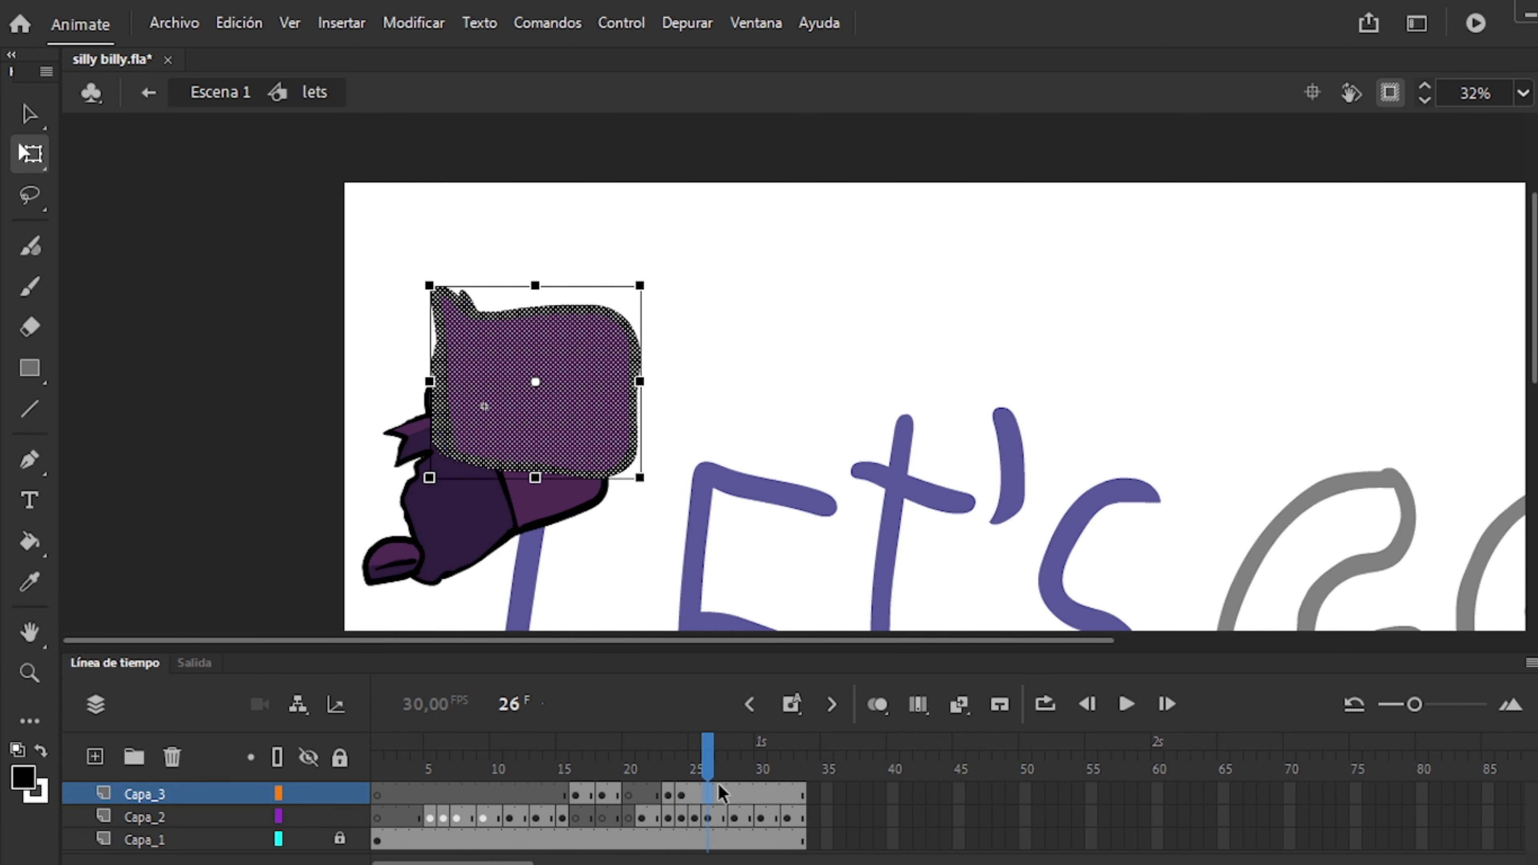
click(617, 750)
click(339, 794)
click(630, 750)
Turn on onion skinning and brush a rounded in-between head outline at frame 20 on Capa_2, redrawing the first stroke.
key(b)
key(alt+shift+o)
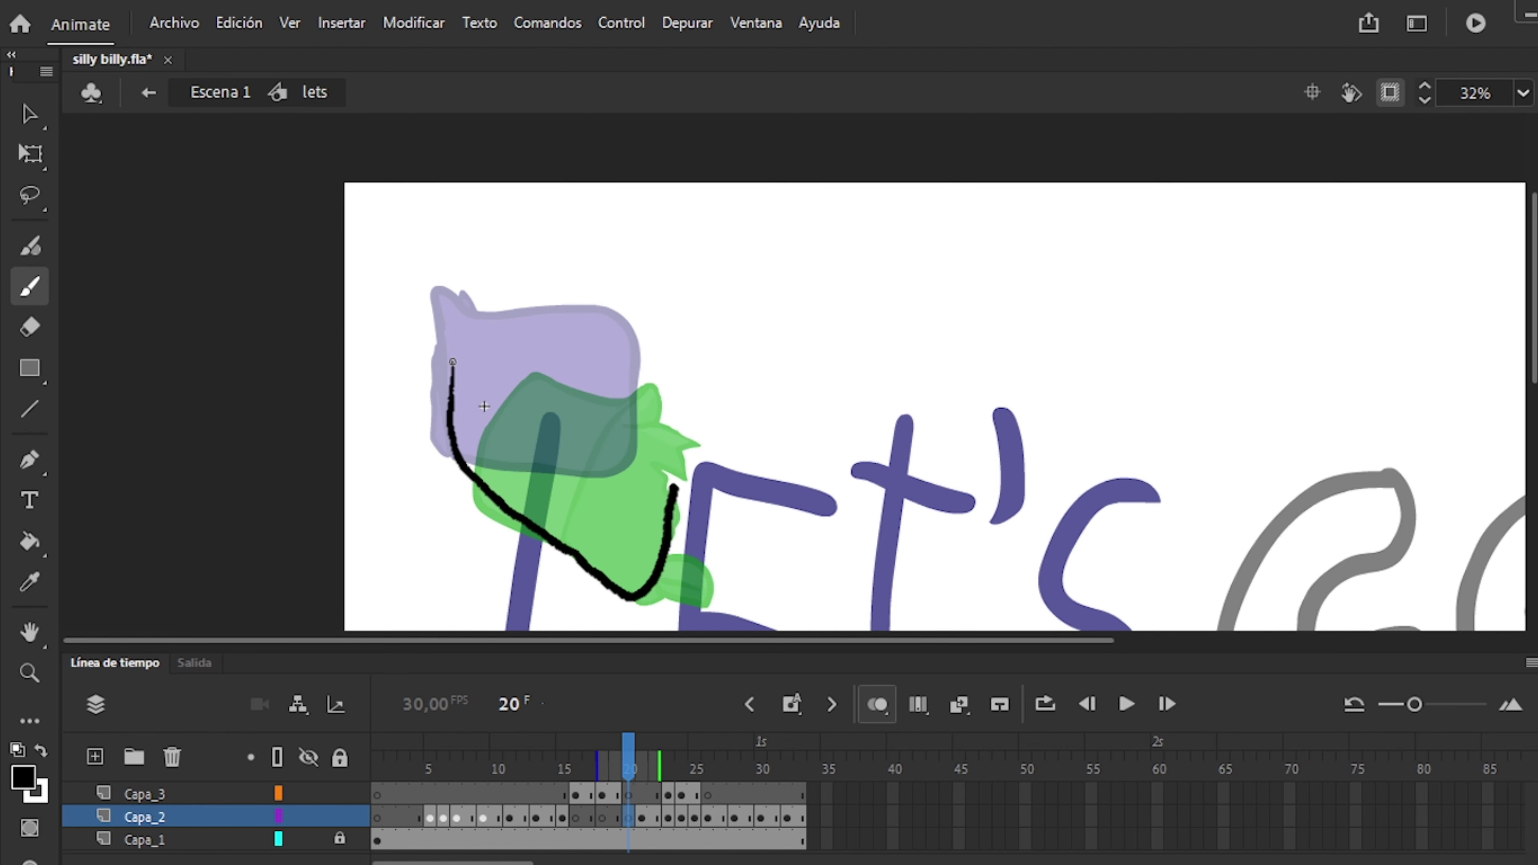
key(ctrl+z)
drag(664, 457, 448, 459)
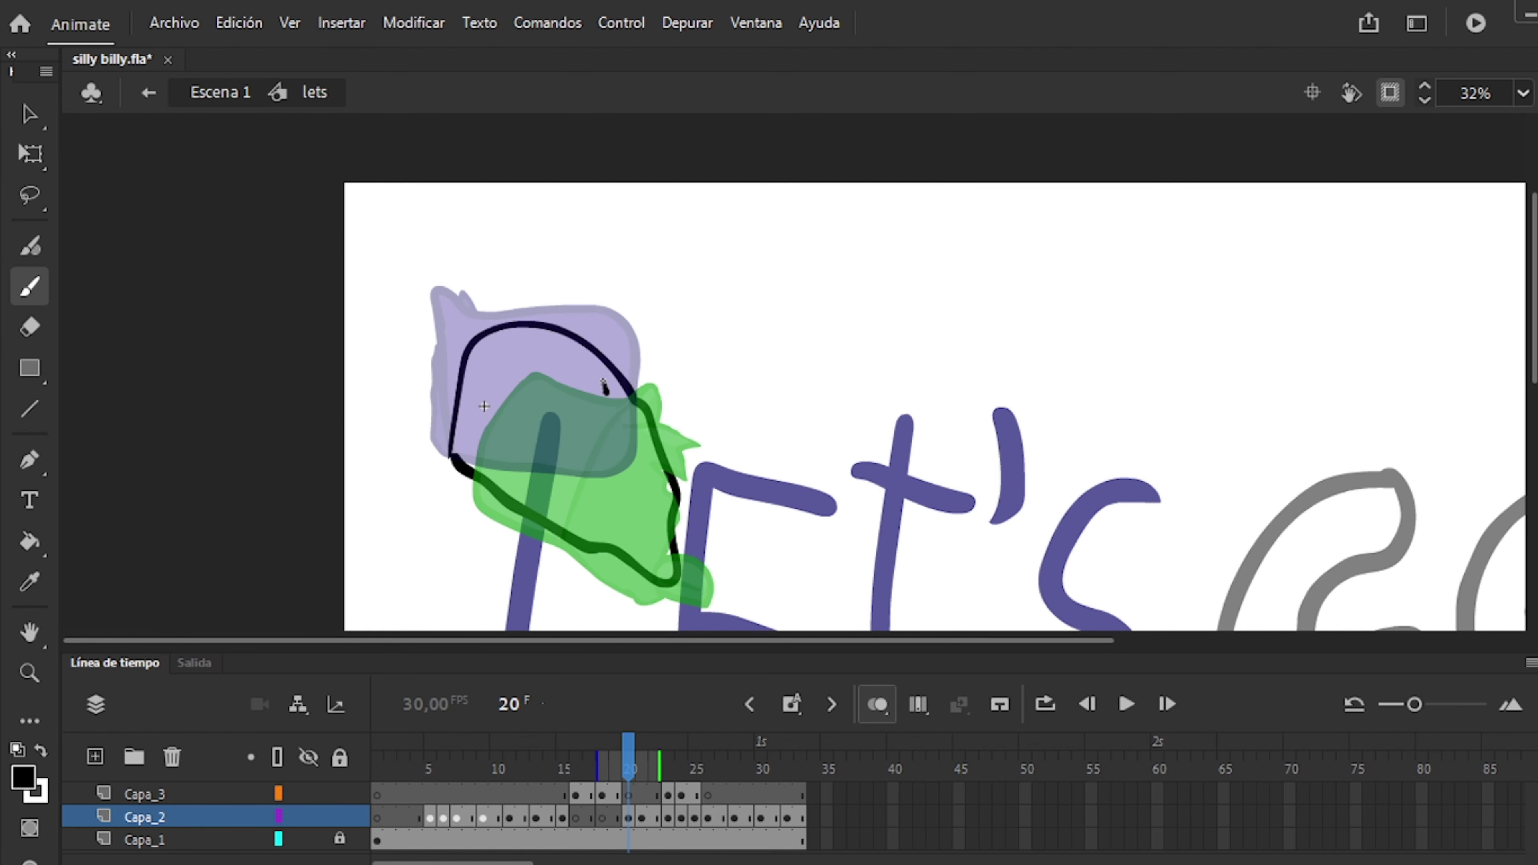
drag(605, 387, 578, 512)
Fill the in-between head at frame 20 with the hat and hair purples sampled from the frame 22 head.
key(alt+shift+o)
key(k)
click(484, 405)
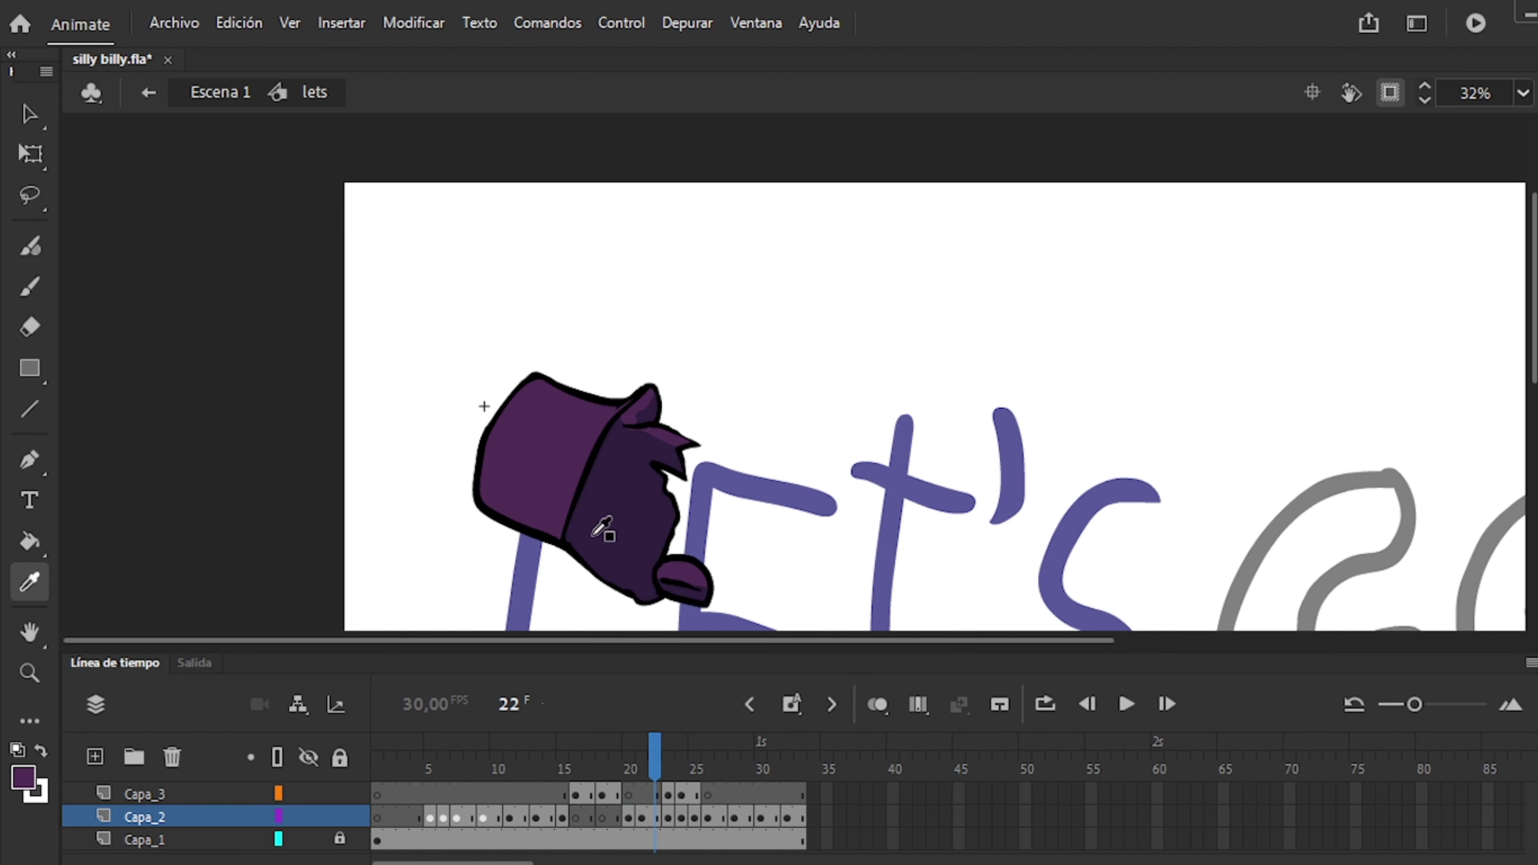
key(b)
key(ctrl+a)
key(q)
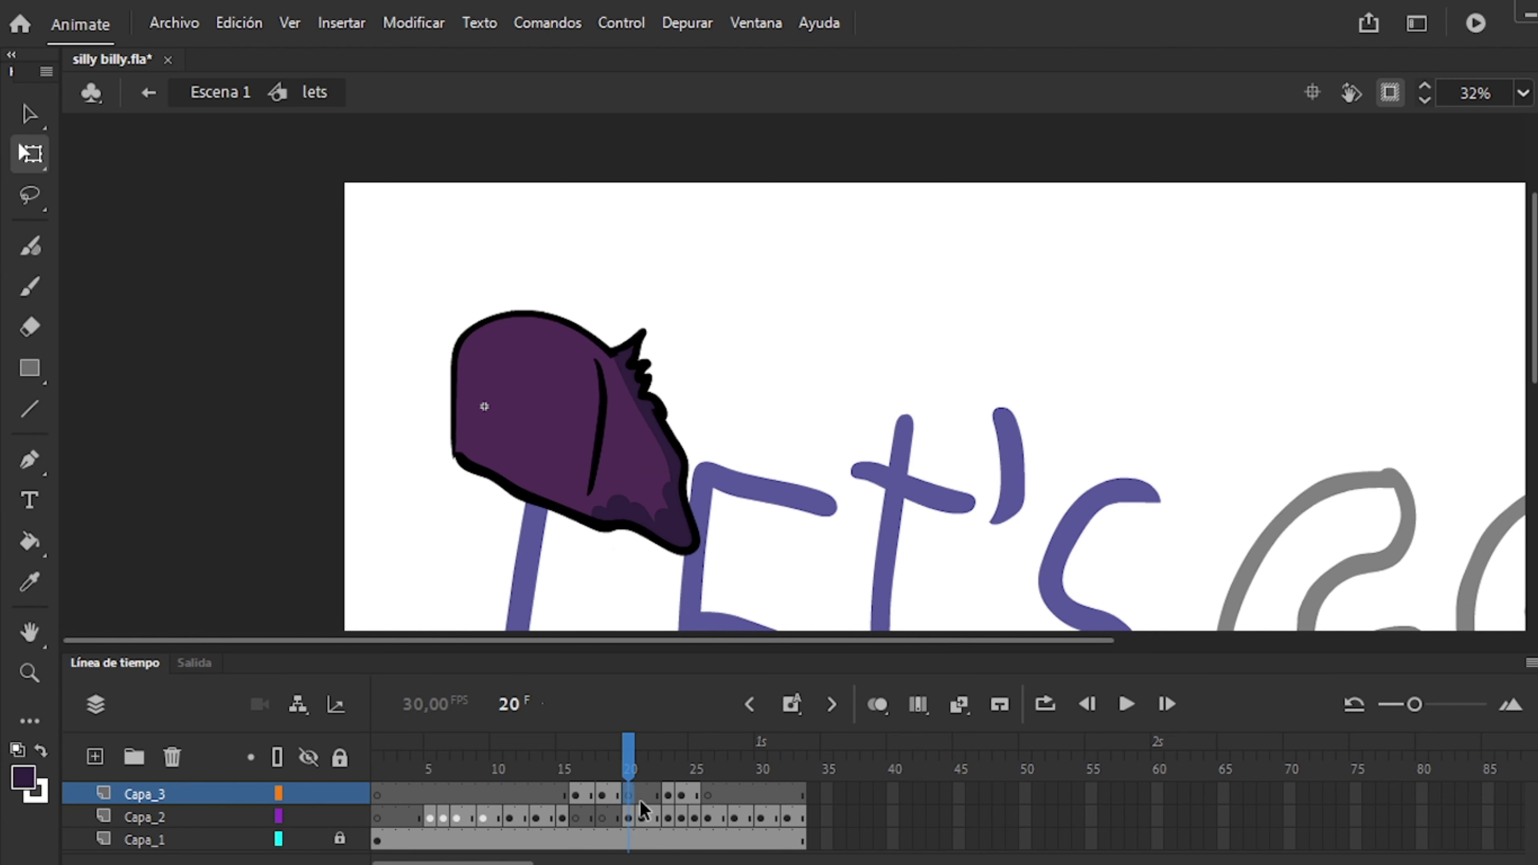
Play the animation and try shifting the in-between head on Capa_2 from frame 20 to frame 19.
key(Return)
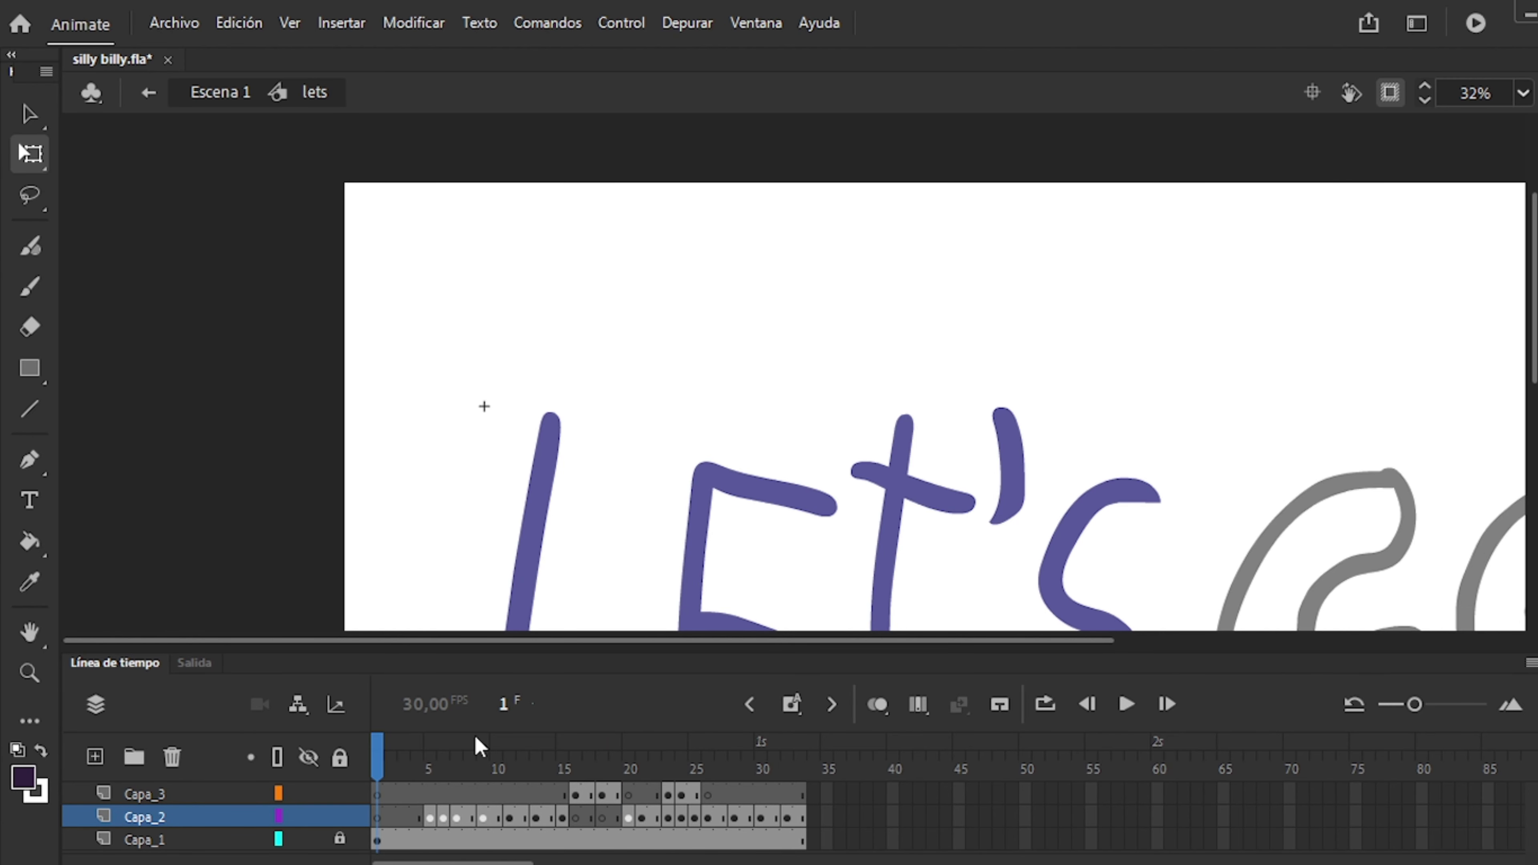
click(628, 816)
click(617, 796)
click(653, 839)
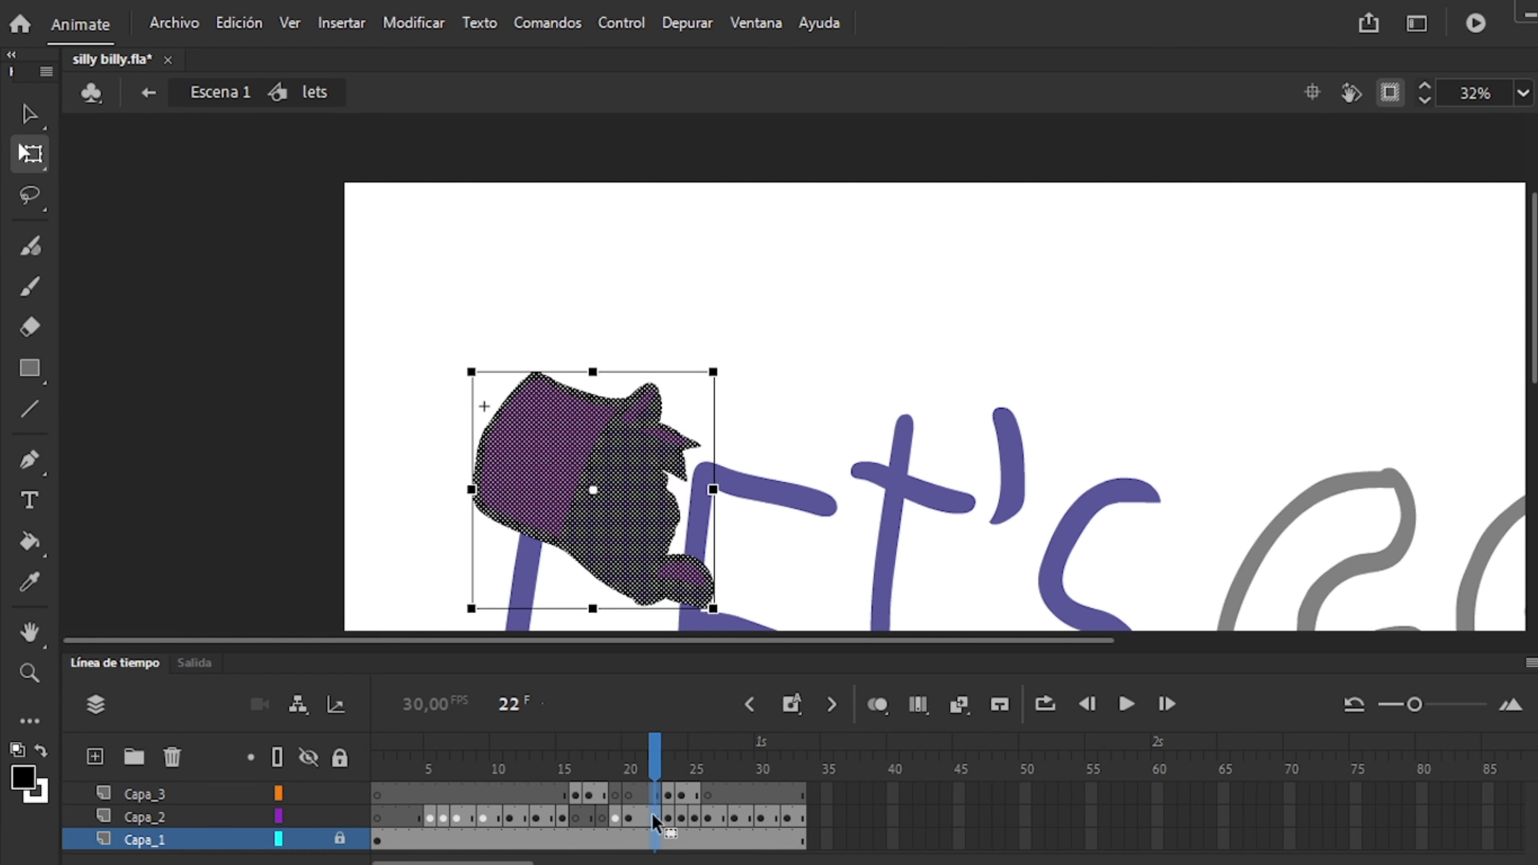
click(642, 839)
drag(576, 638, 576, 625)
click(570, 753)
click(576, 781)
key(F5)
click(602, 781)
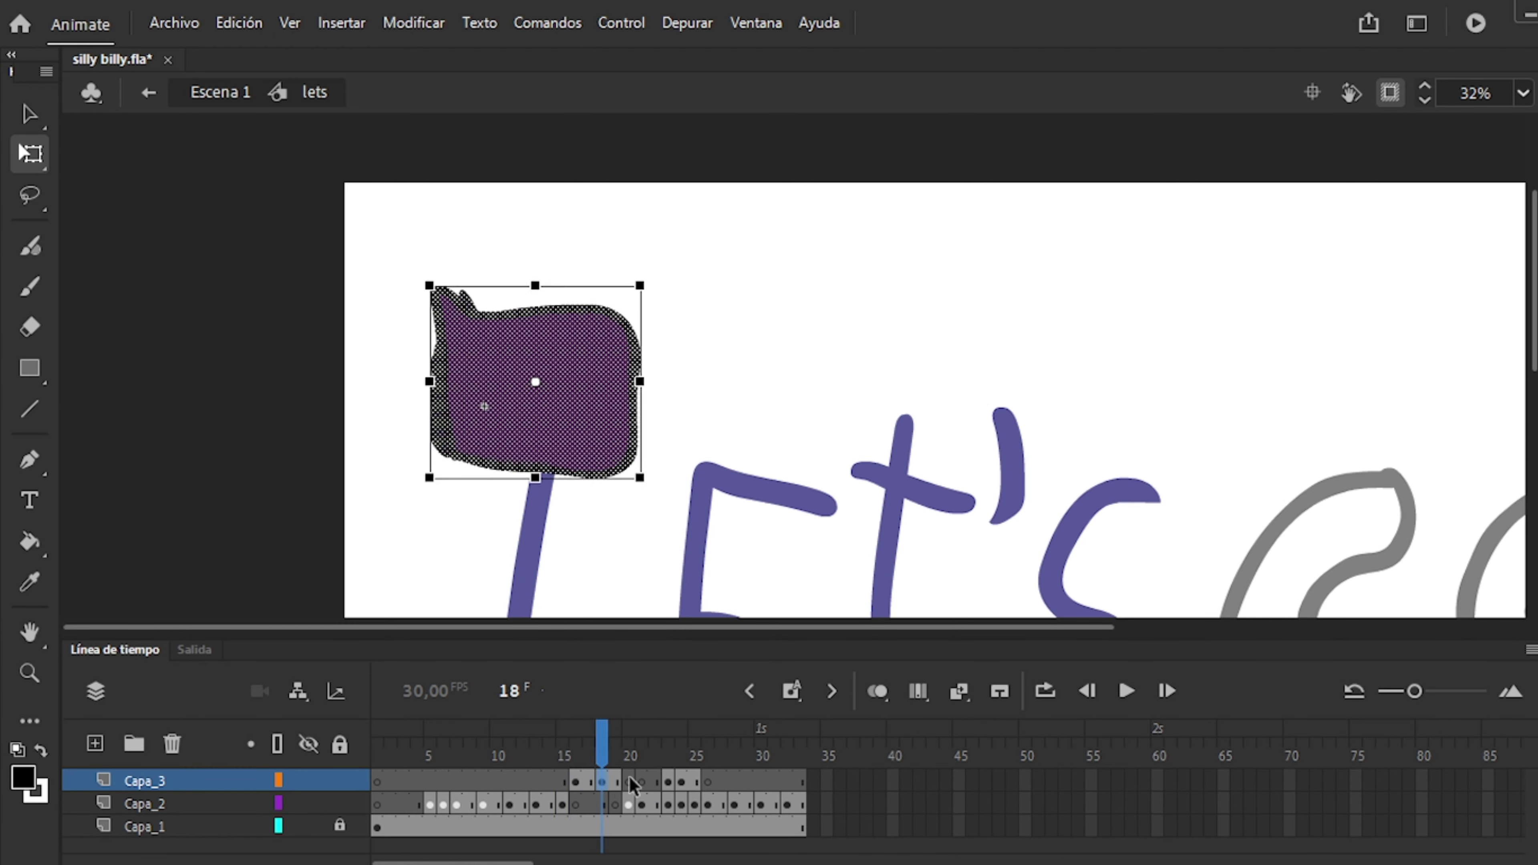
Blank the old heads on Capa_2 from frame 23 to 25, beneath the copied drawings.
click(640, 804)
click(668, 781)
click(602, 781)
click(587, 781)
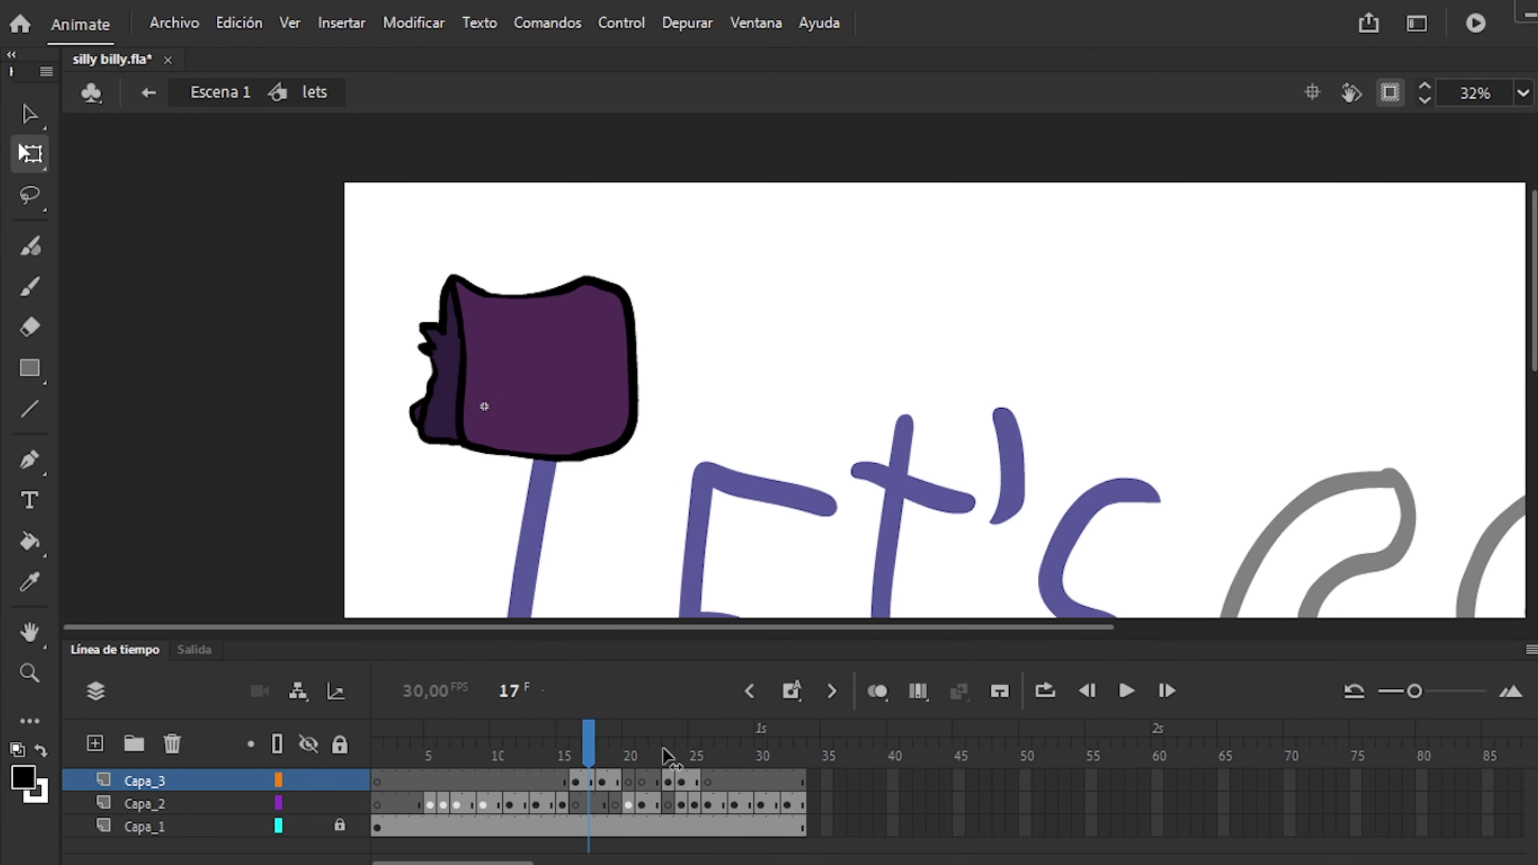
click(667, 804)
click(667, 781)
click(694, 781)
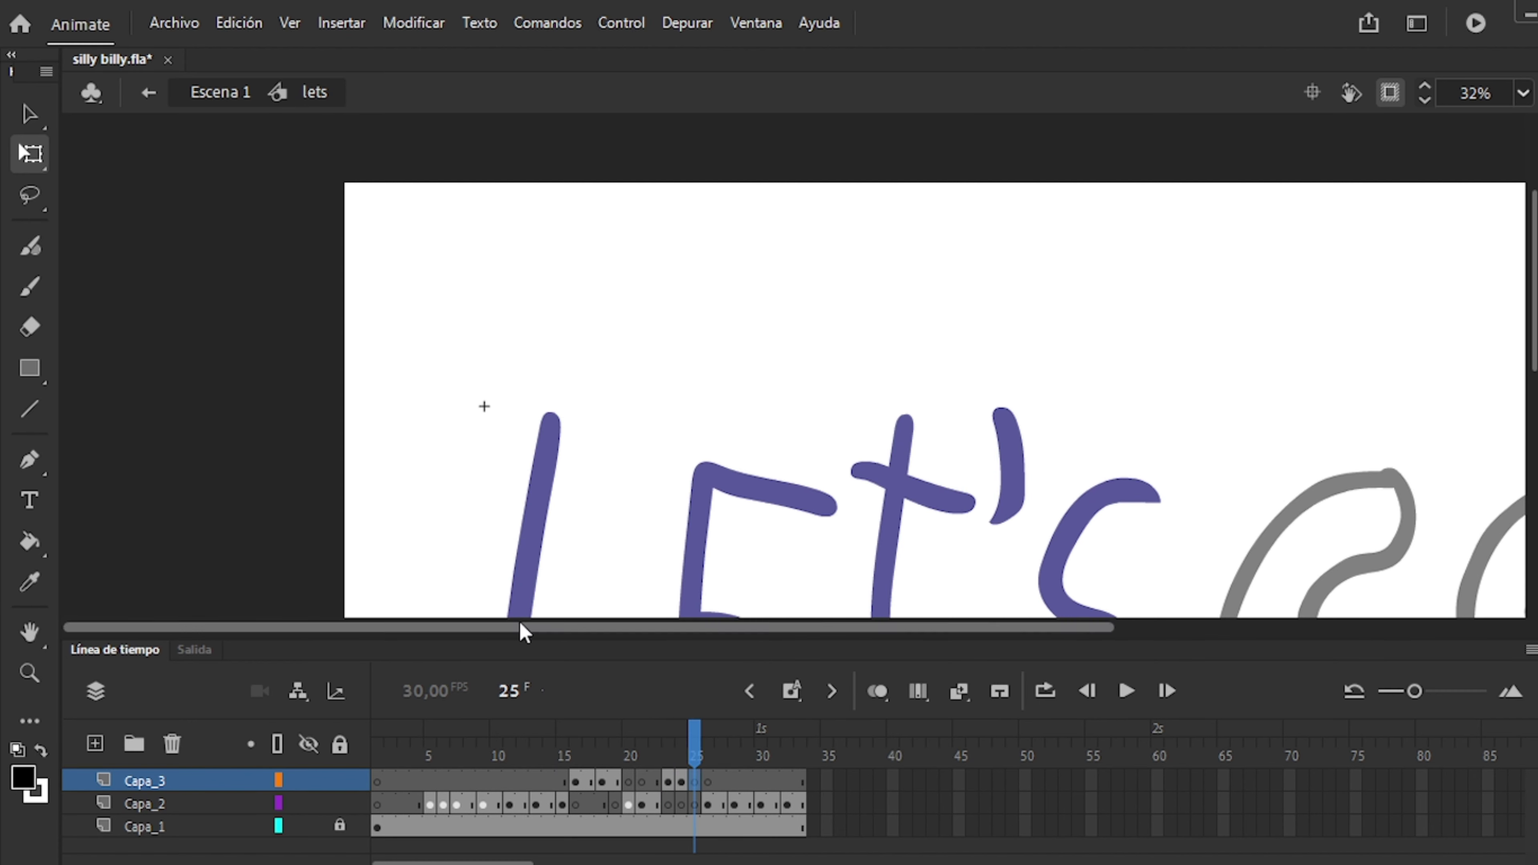
Try adding another keyframe at frame 25 on Capa_3, using onion skinning to compare it with the neighbouring heads.
key(alt+shift+o)
scroll(485, 460, up, 2)
key(b)
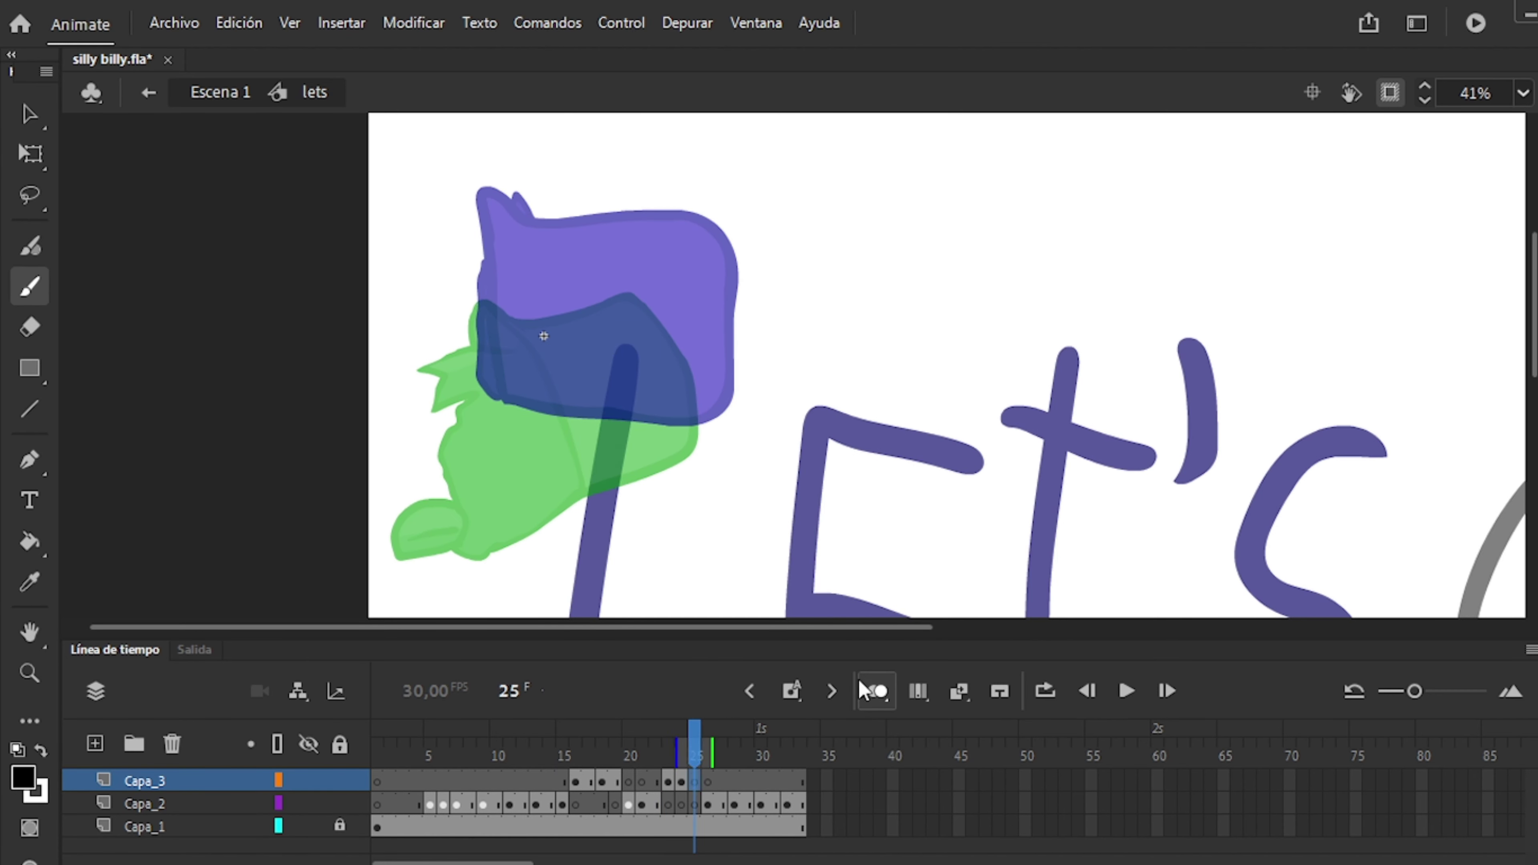
click(694, 804)
key(alt+shift+o)
click(601, 781)
drag(654, 757, 694, 757)
key(alt+shift+o)
key(alt+shift+o)
key(q)
click(721, 804)
click(589, 781)
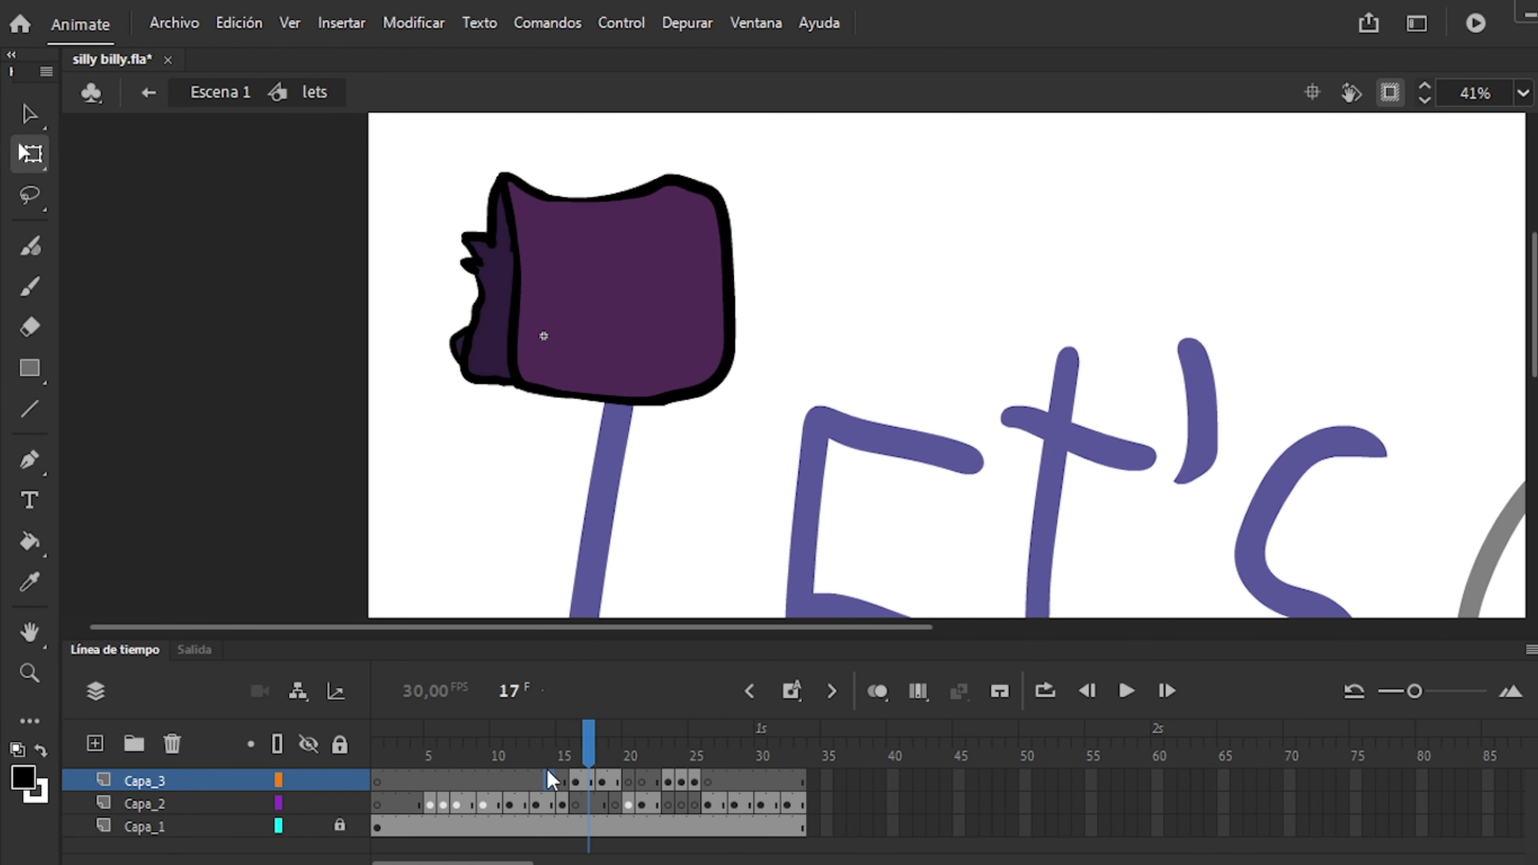
Delete the rounded in-between head at frame 20 on Capa_2 and shorten all three layers by one frame.
click(668, 781)
click(564, 827)
click(641, 803)
click(629, 804)
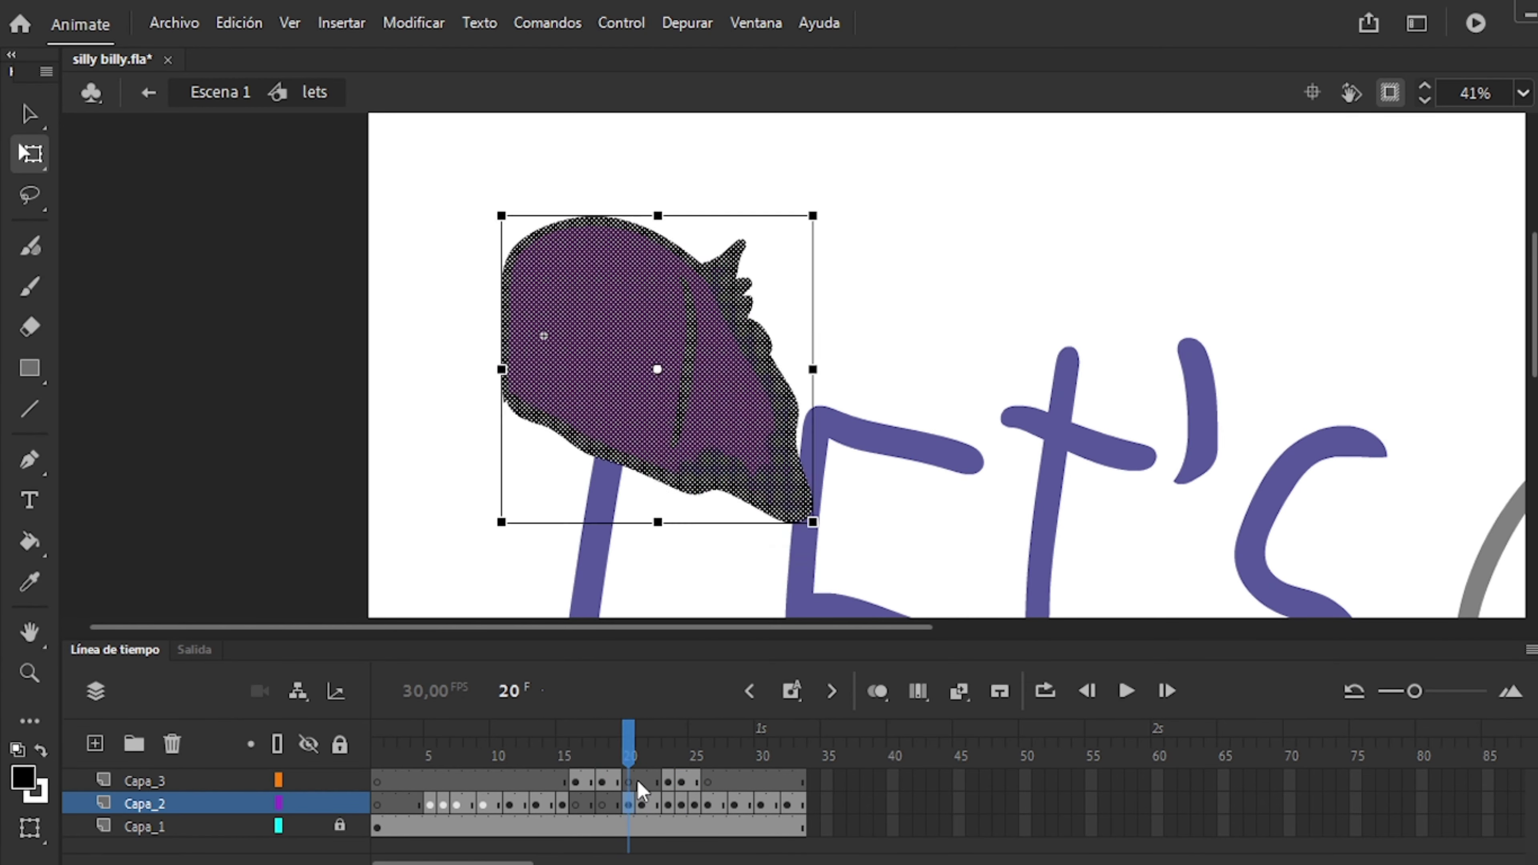
click(641, 804)
click(653, 804)
key(comma)
key(comma)
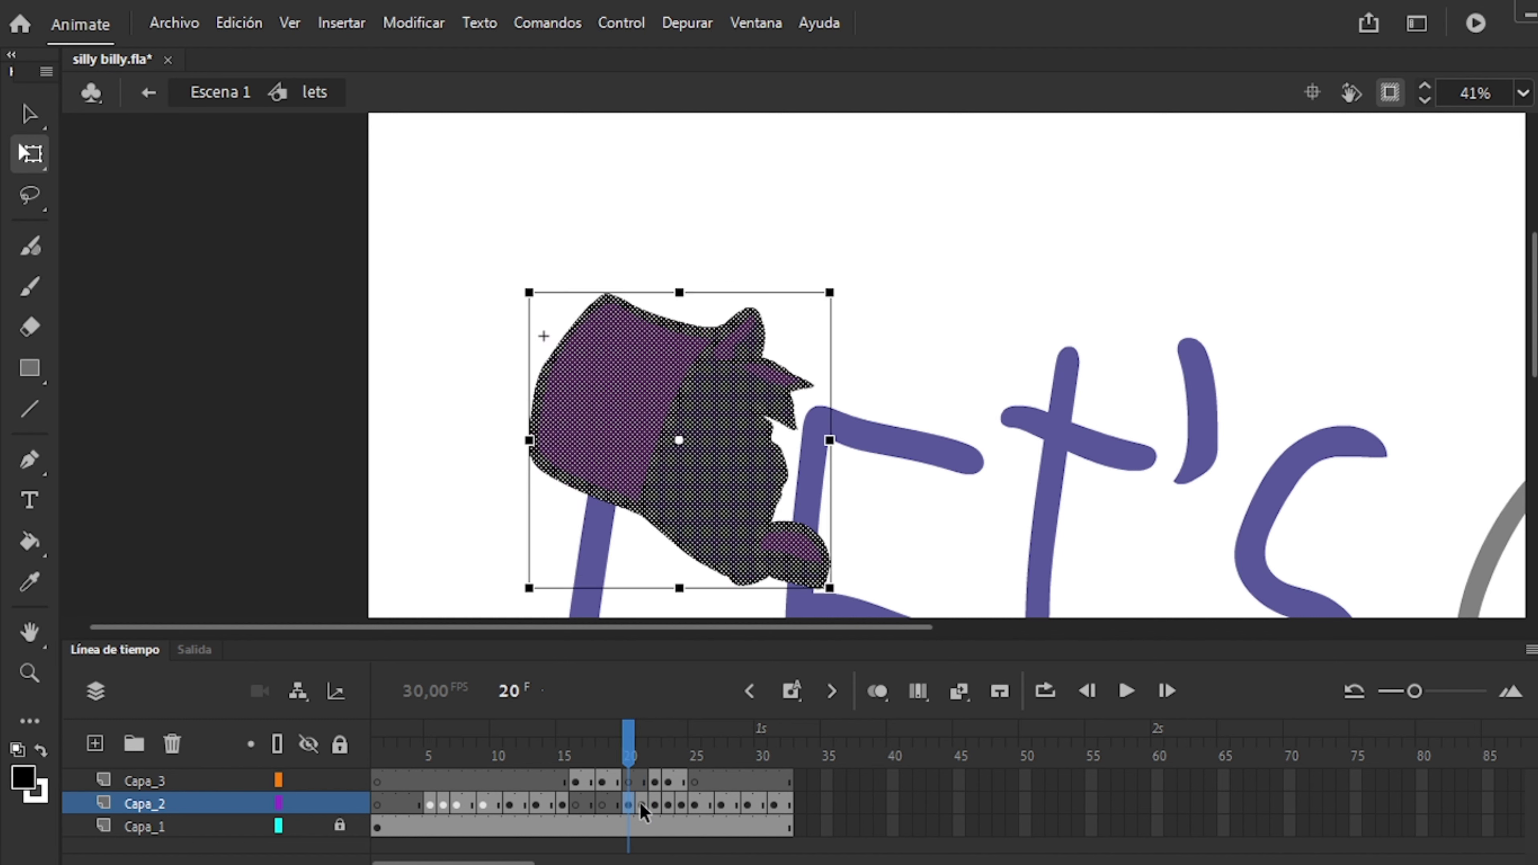
Step forward and backward through the frames around the head turn to examine the motion.
key(period)
key(period)
mouse_move(641, 742)
mouse_down()
mouse_move(418, 745)
mouse_move(574, 744)
mouse_move(622, 762)
mouse_up()
key(period)
key(period)
key(period)
key(period)
key(period)
key(period)
key(comma)
key(comma)
key(comma)
key(comma)
key(comma)
key(comma)
key(comma)
key(comma)
key(comma)
key(comma)
key(comma)
key(comma)
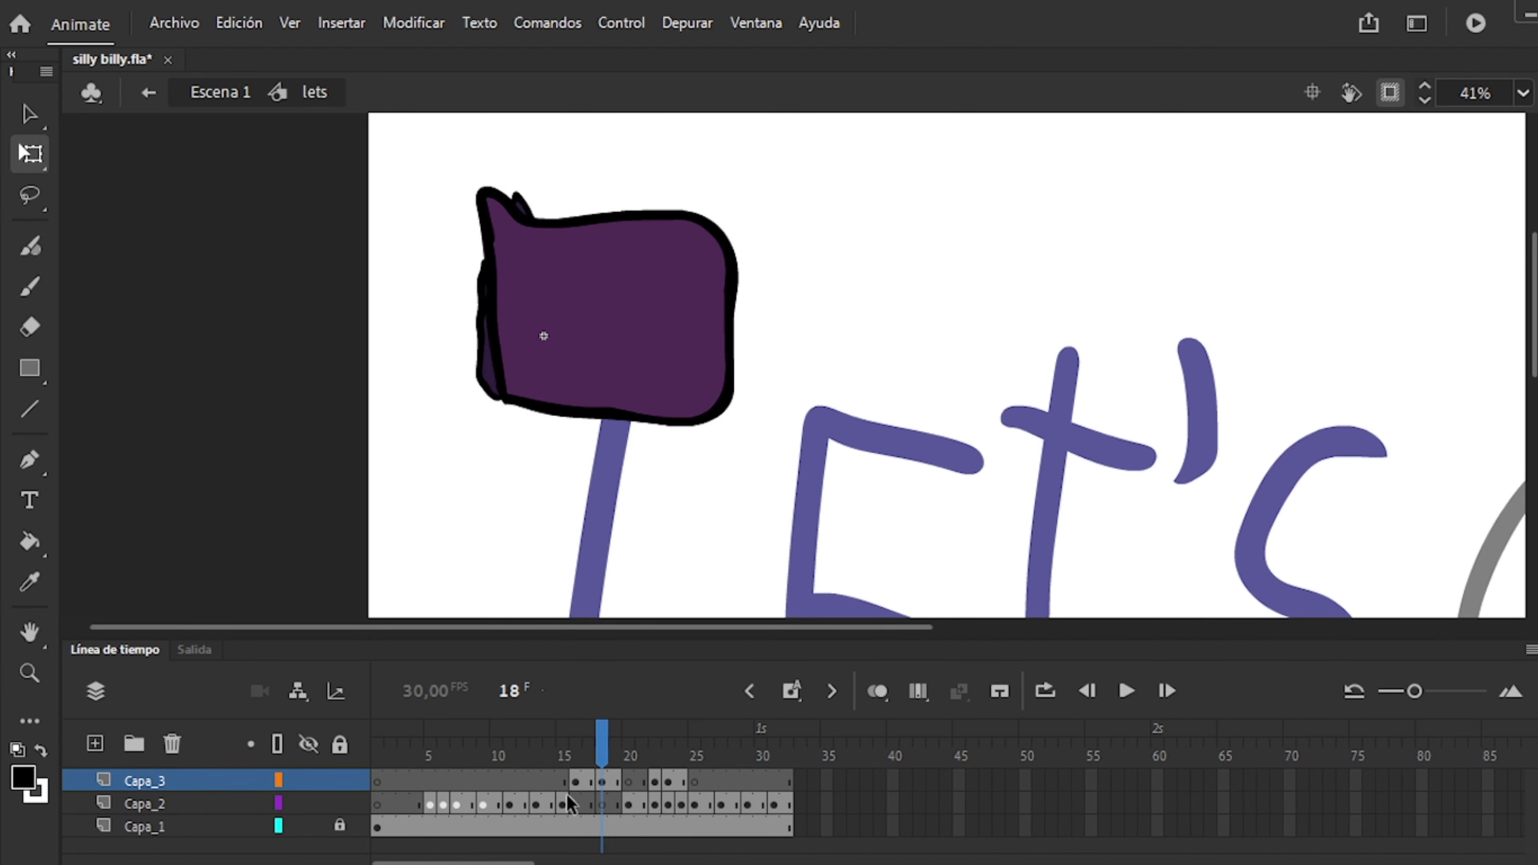
Move the second turned head to frame 17 and draw a mirrored turned-head outline at frame 18 on Capa_3 with onion skinning.
click(602, 783)
key(Delete)
key(b)
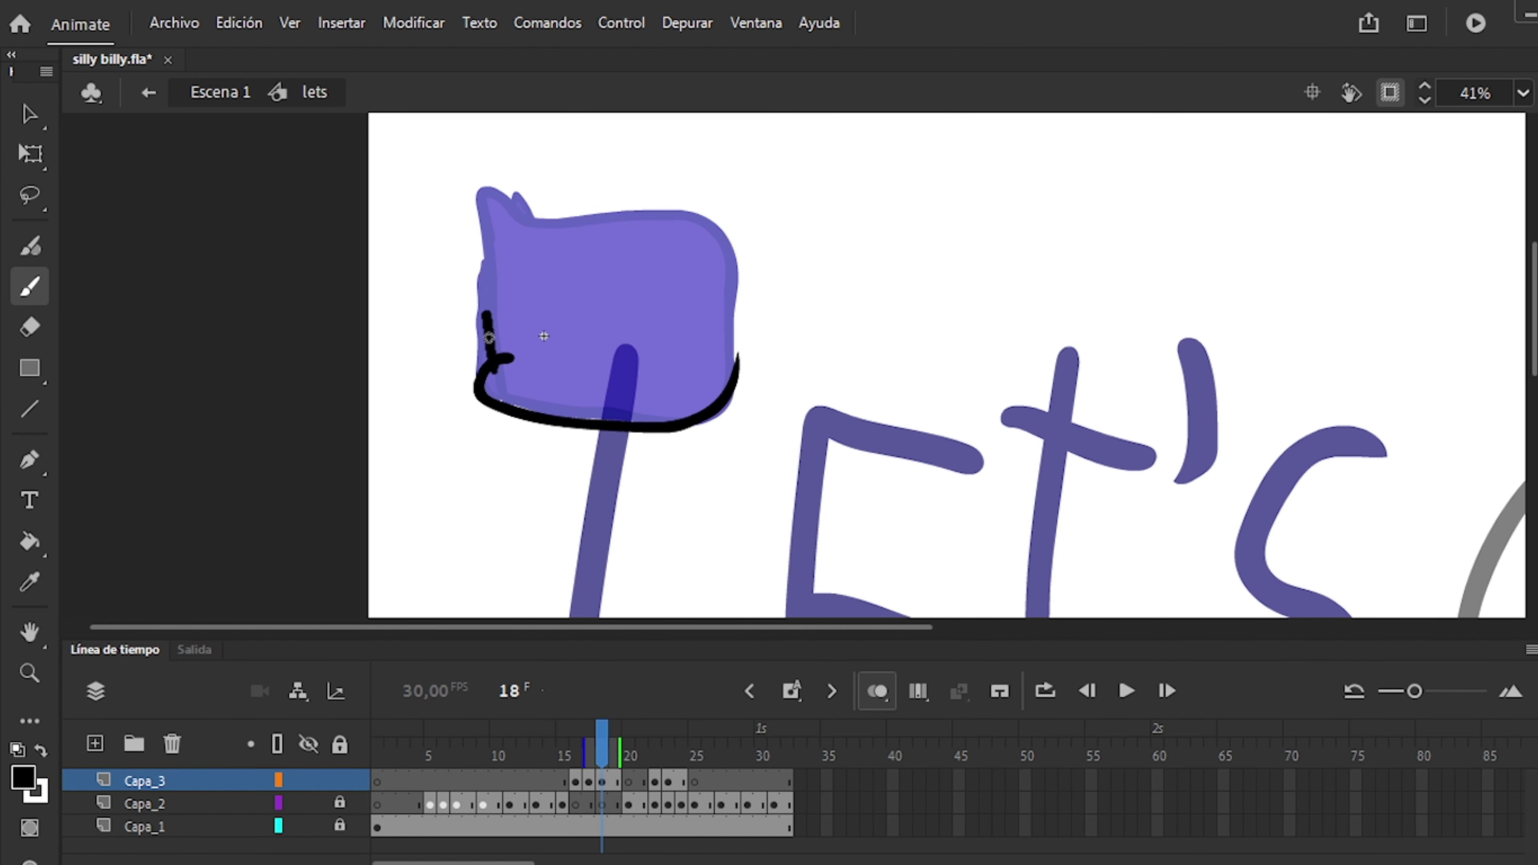
key(alt+shift+o)
key(q)
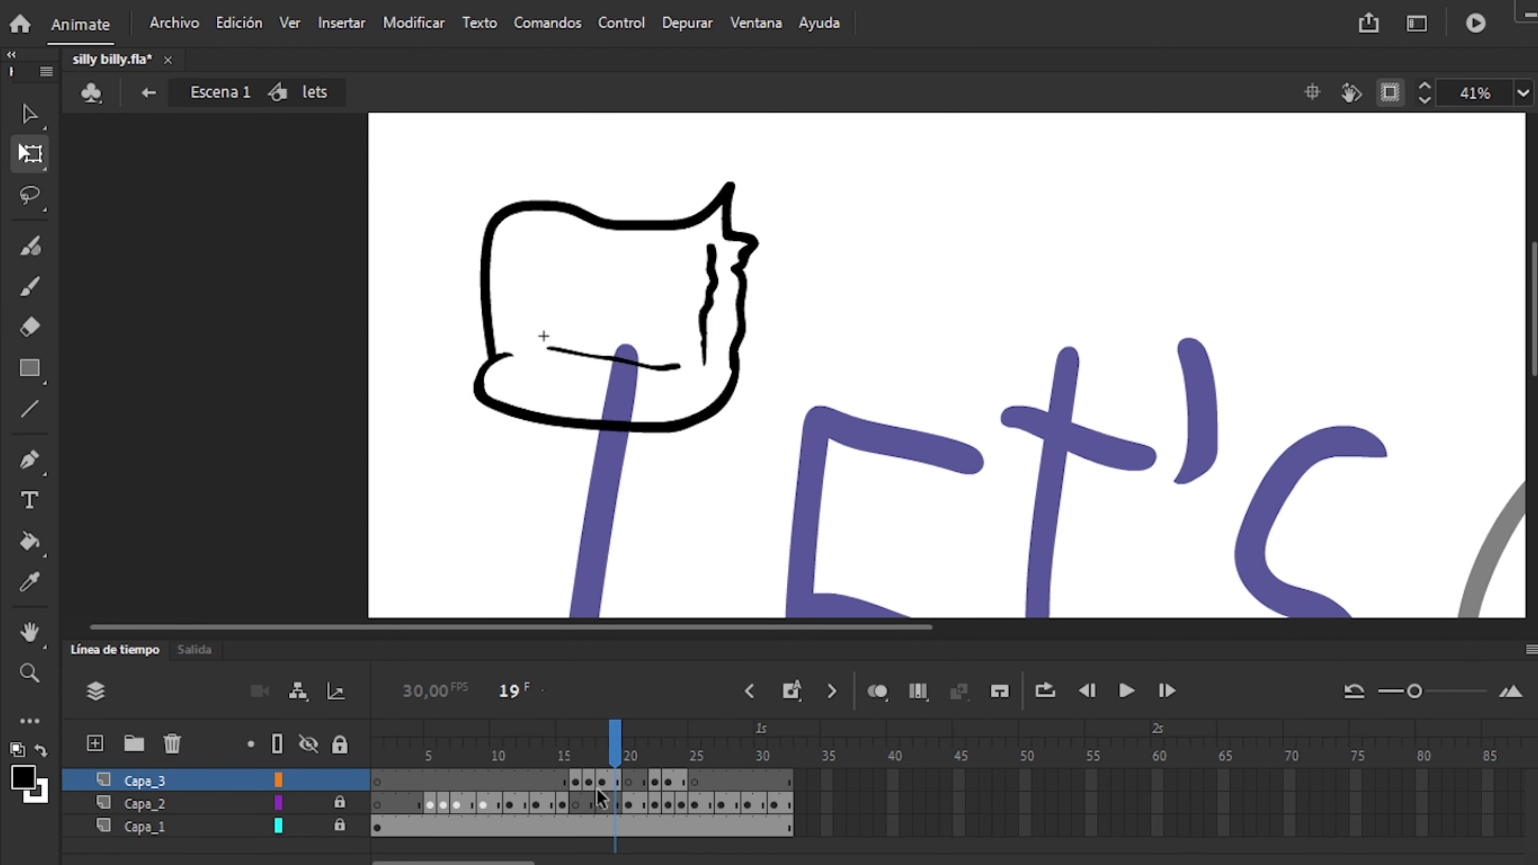
Fill the turned head at frame 18 on Capa_3 with purple and dark purple shading, and add a keyframe at frame 19.
key(ctrl+a)
key(comma)
key(period)
key(period)
key(b)
mouse_move(582, 358)
mouse_down()
mouse_move(497, 376)
mouse_move(515, 361)
mouse_move(681, 376)
mouse_up()
key(k)
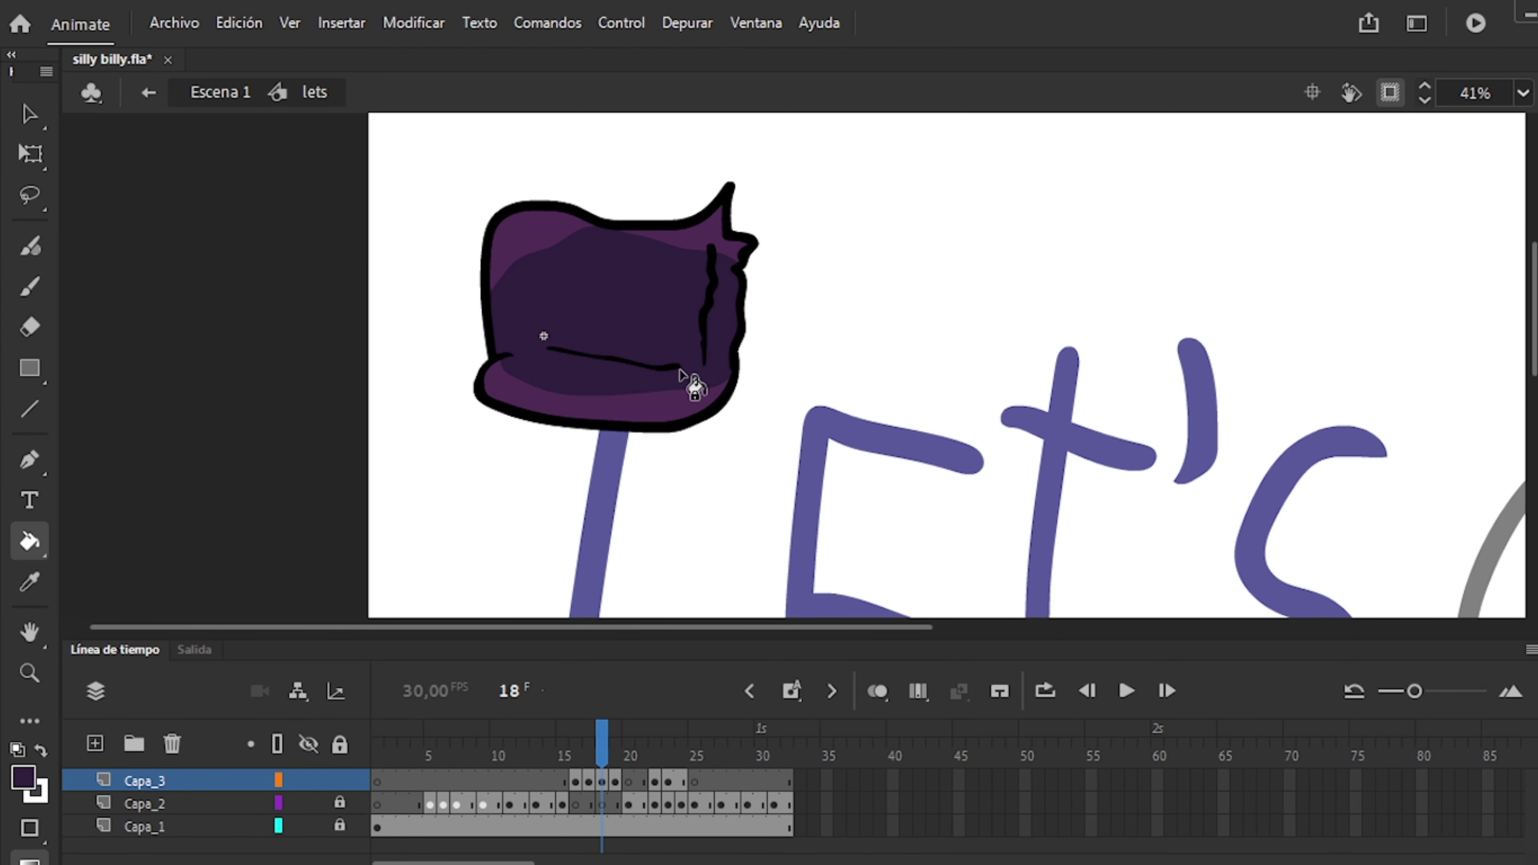
Shift the head at frame 18 slightly lower with Free Transform and clear the drawings at frames 22 and 23 on Capa_3.
click(601, 781)
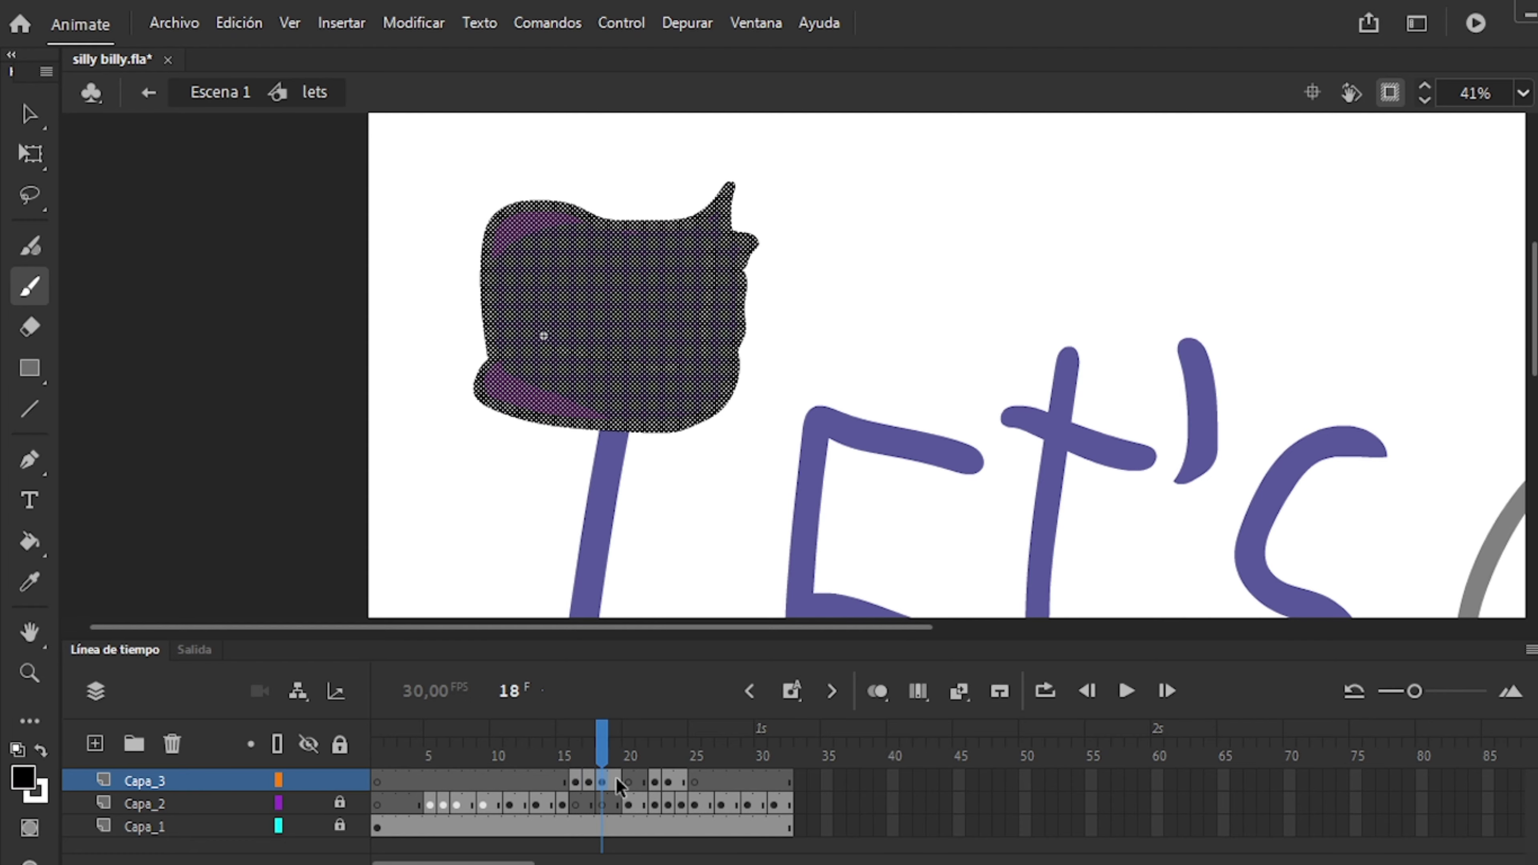
key(q)
key(period)
key(period)
key(period)
key(period)
key(period)
click(588, 781)
key(period)
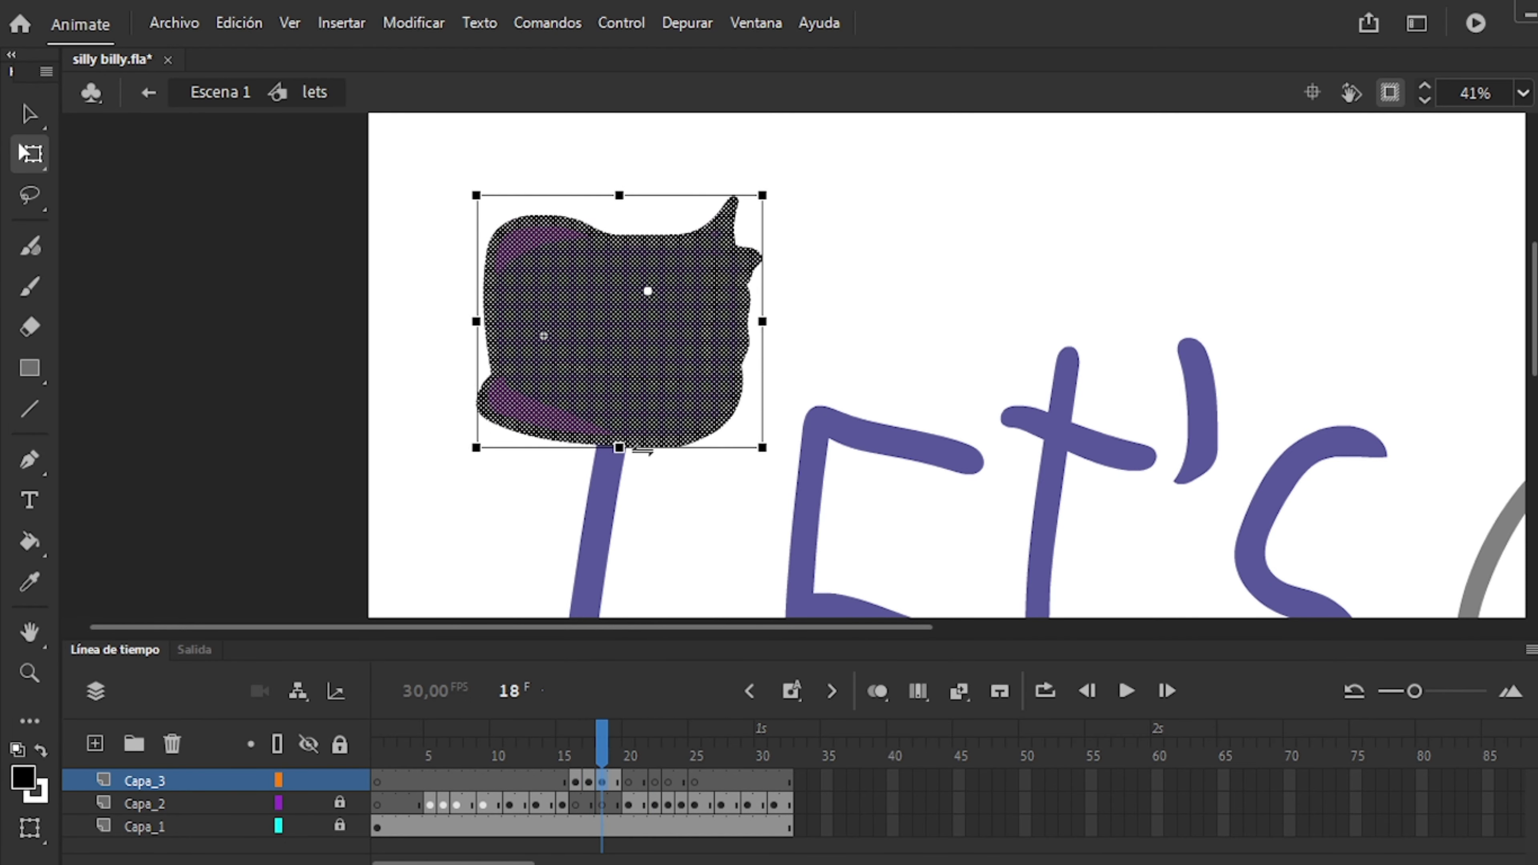
Play back the head turn and remove surplus frames from all three layers to shorten the animation to 26 frames.
key(period)
click(631, 804)
click(697, 805)
key(Return)
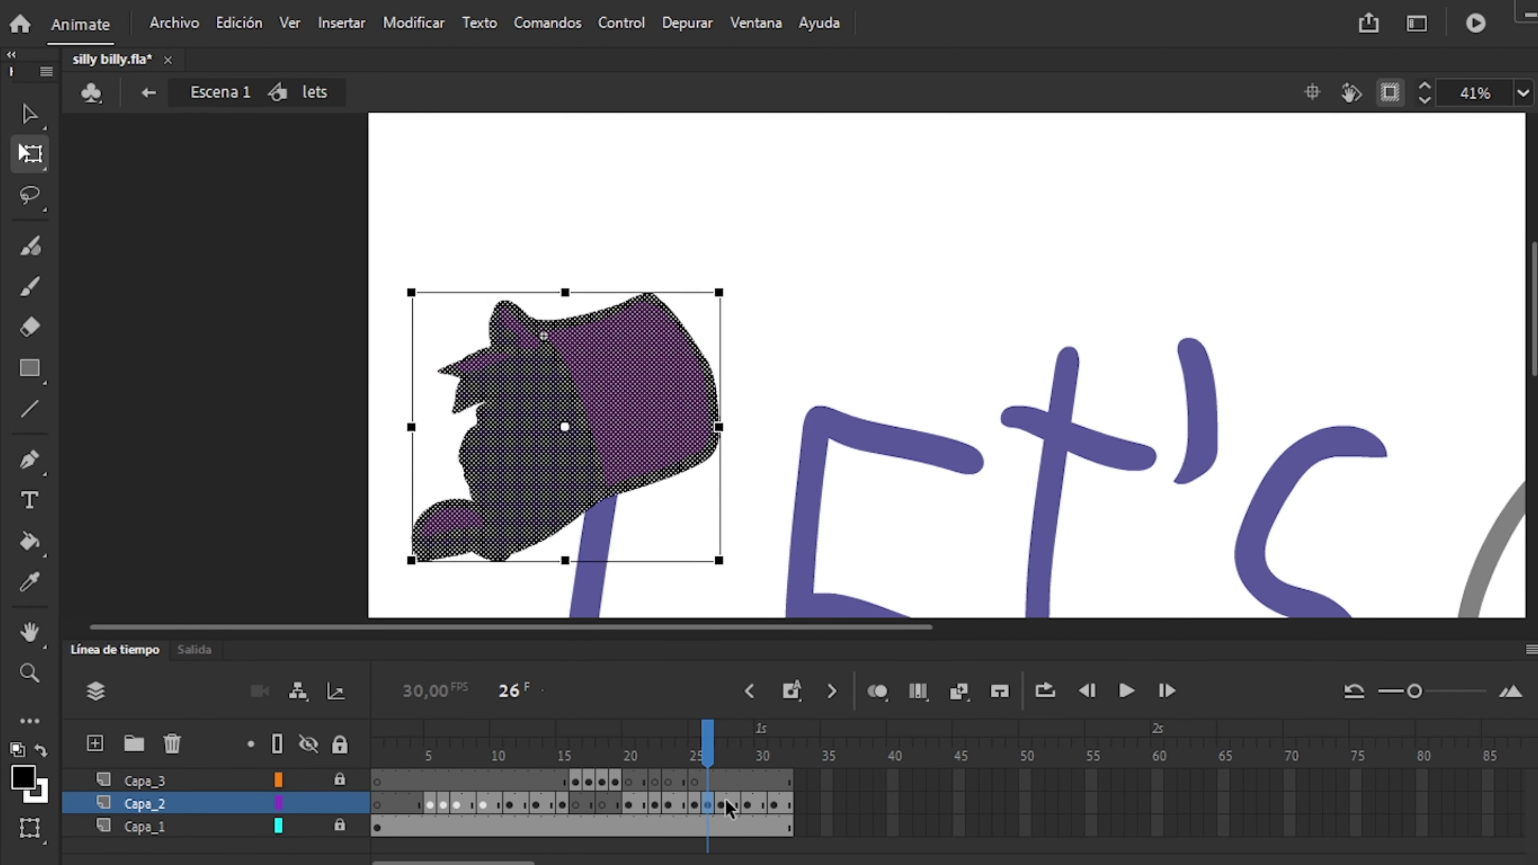
scroll(828, 311, down, 3)
click(551, 782)
click(630, 804)
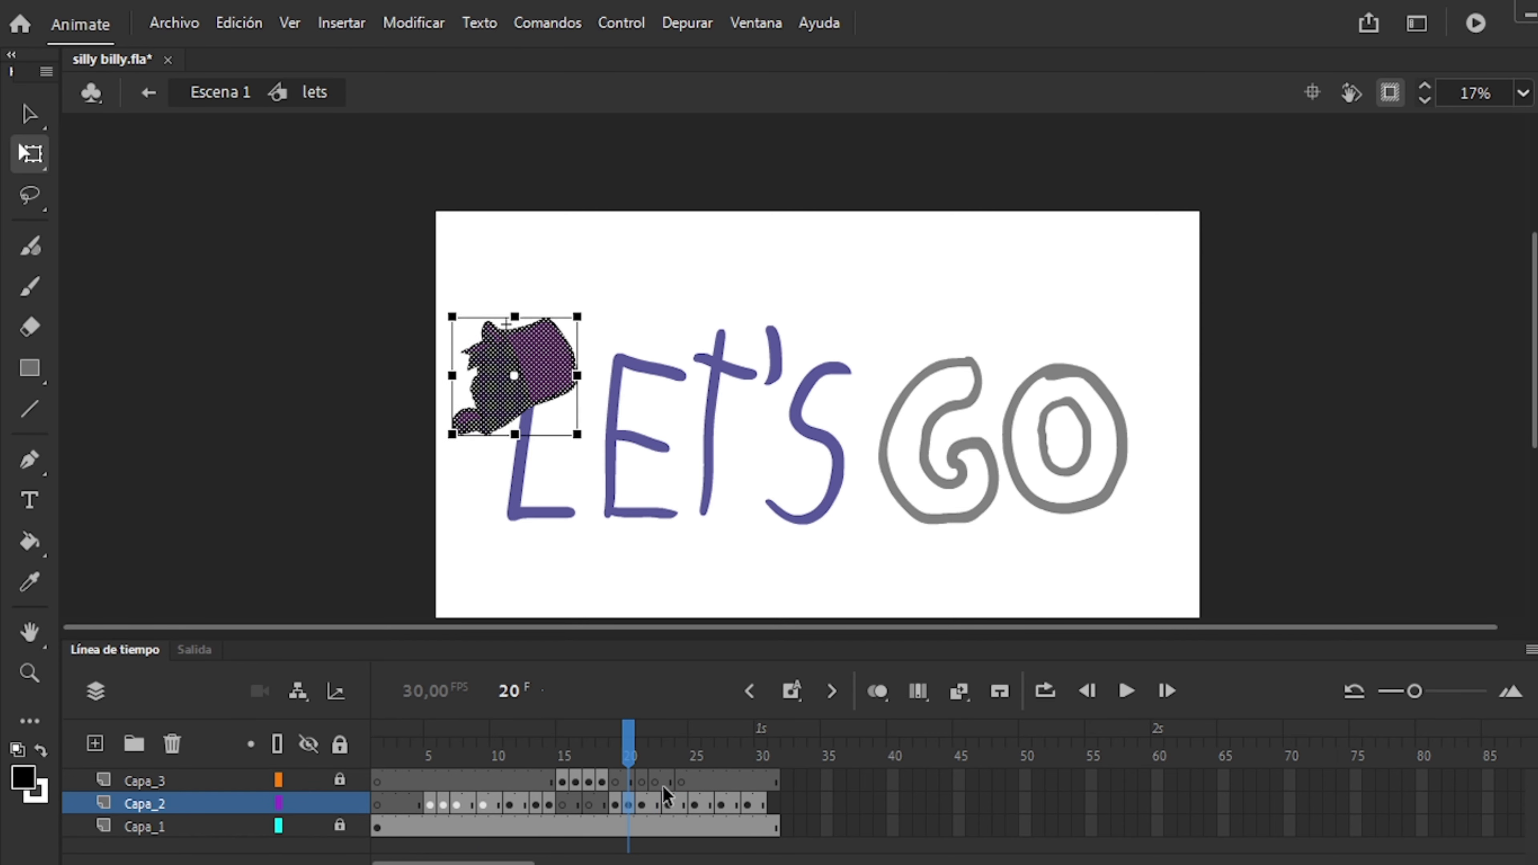
click(749, 804)
click(670, 782)
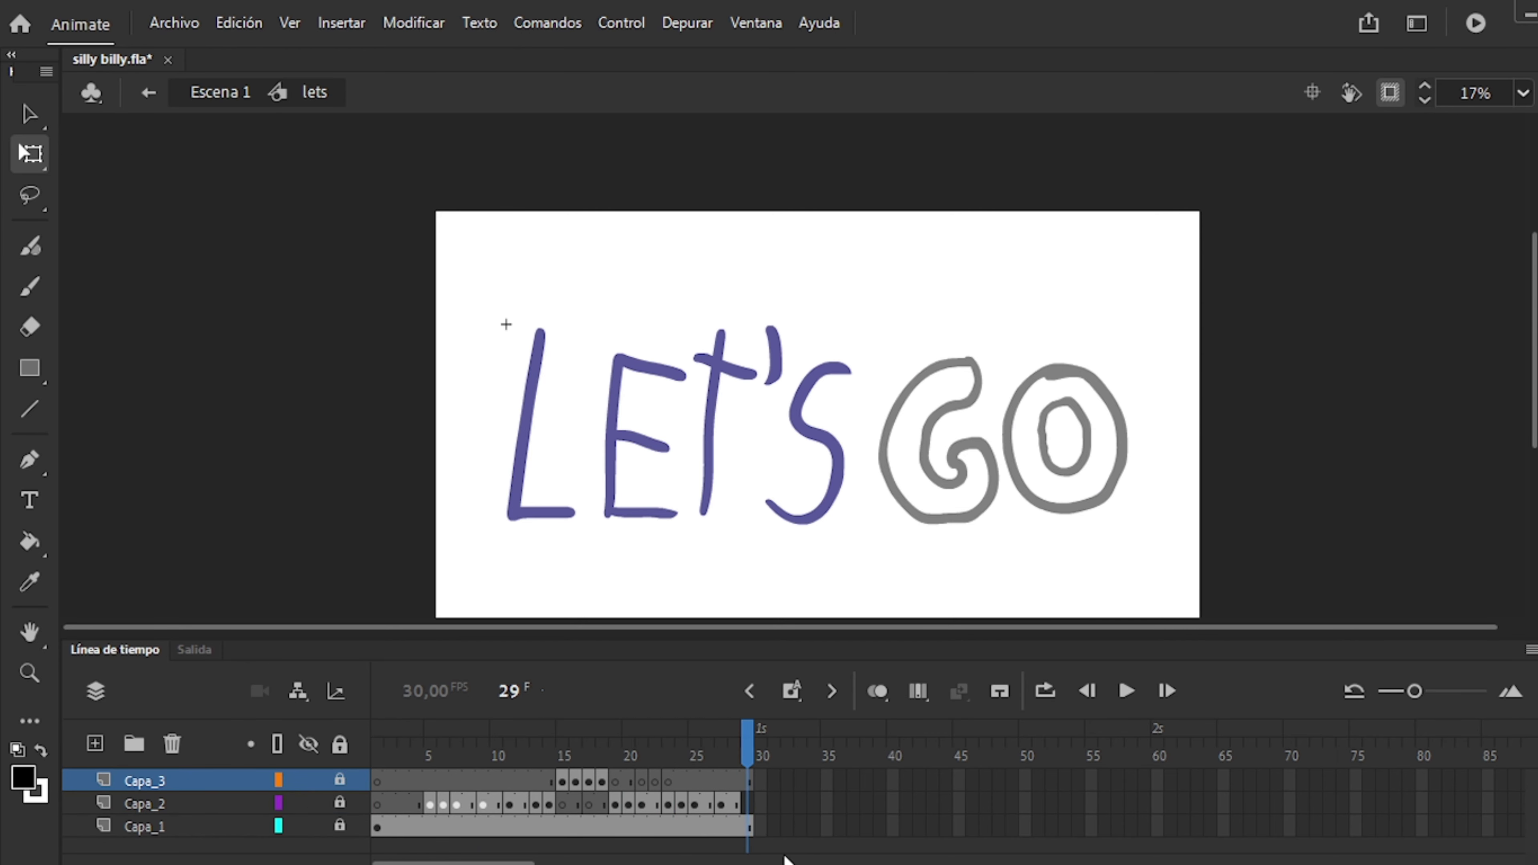
click(781, 827)
scroll(590, 597, up, 2)
click(497, 827)
click(720, 826)
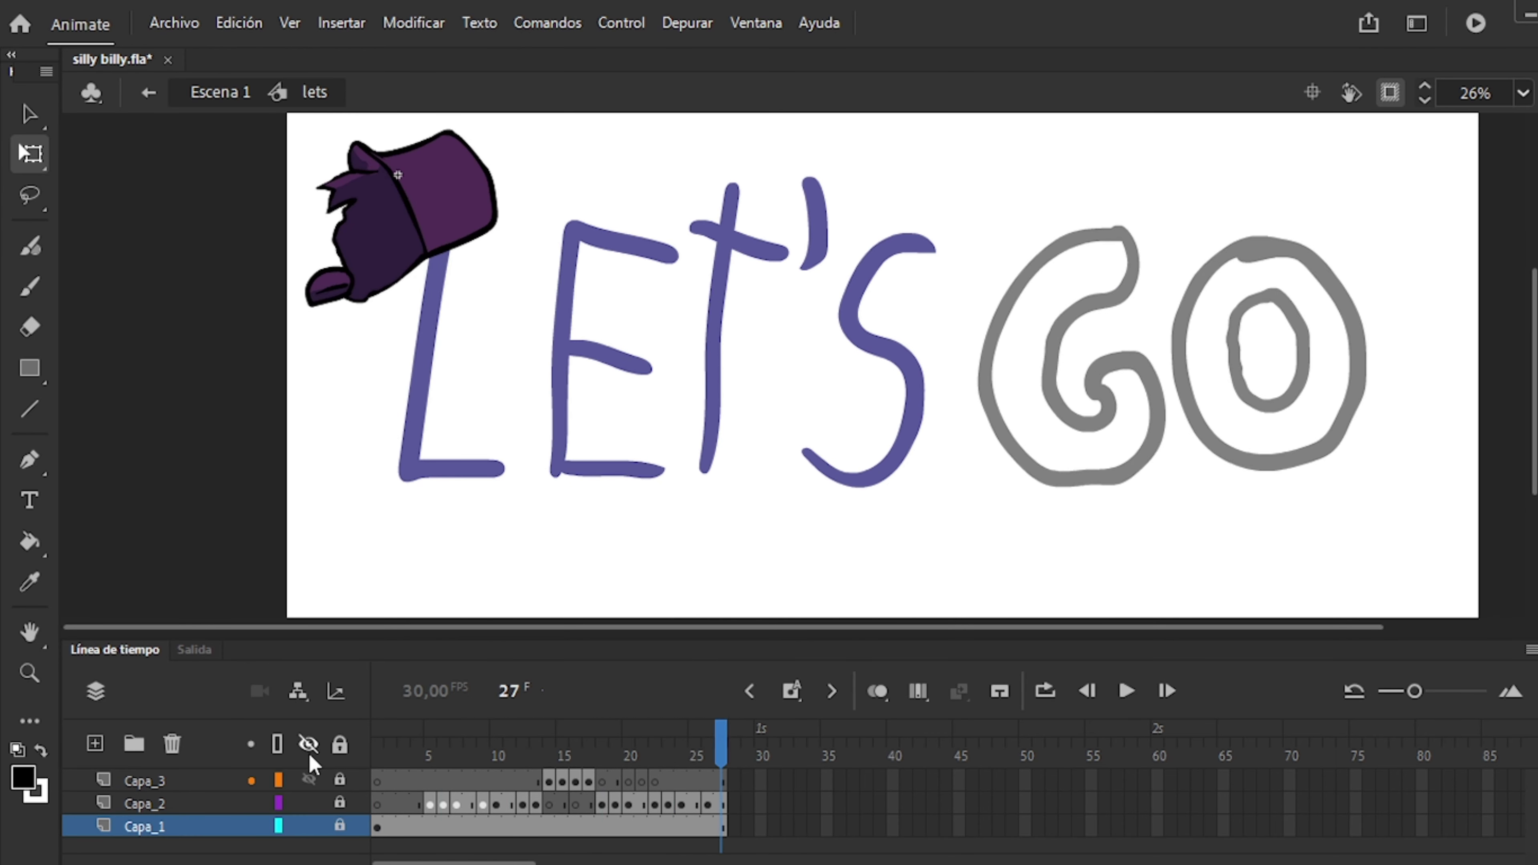
drag(507, 782, 707, 782)
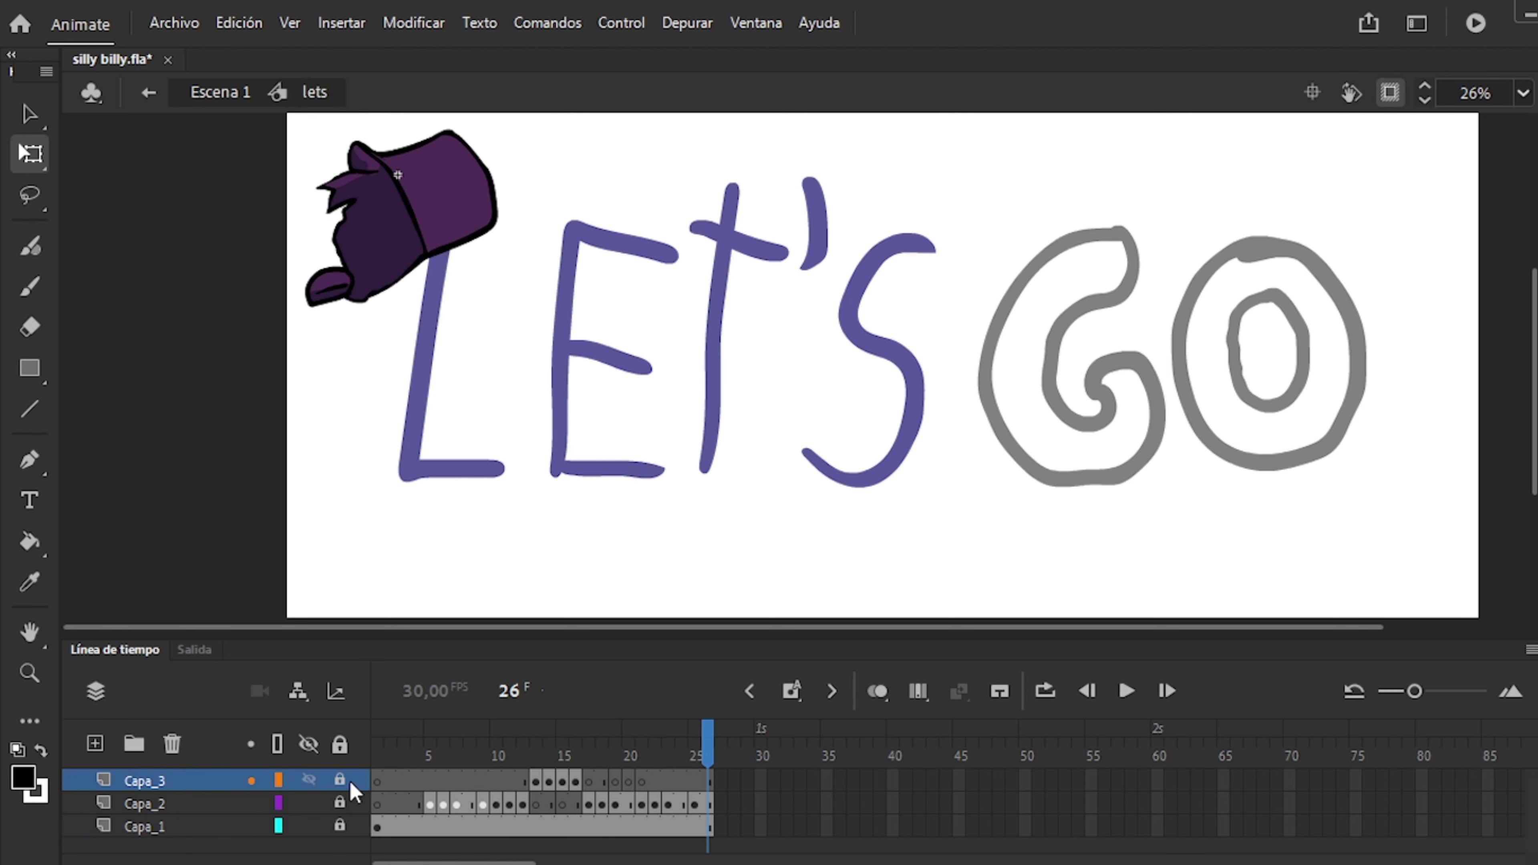
Skew the turned heads at frames 15 and 16 on Capa_3 and rework their purple shading.
click(569, 775)
key(period)
key(comma)
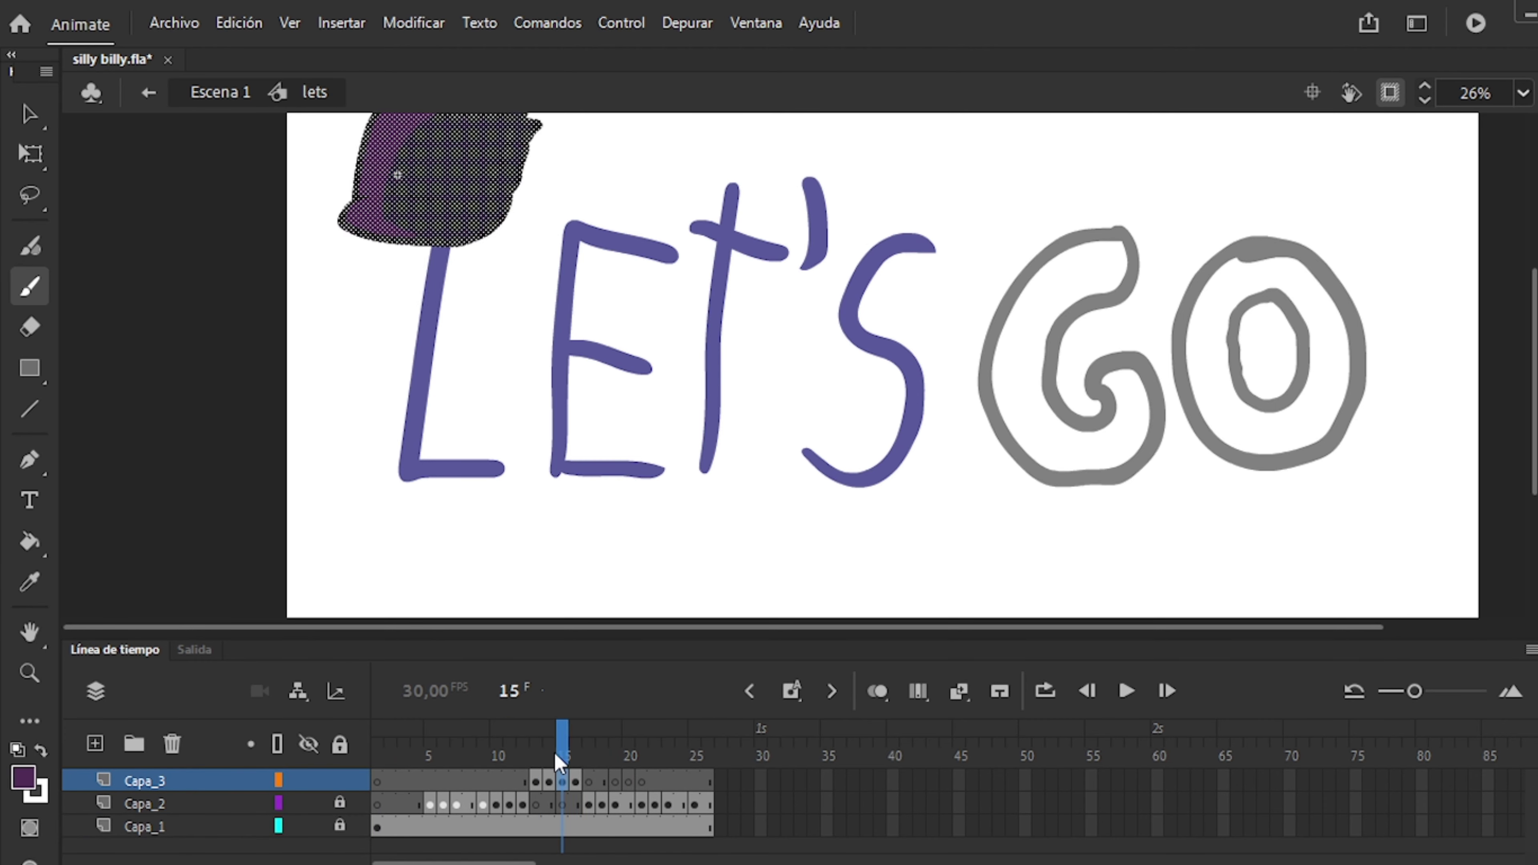
scroll(549, 576, up, 2)
drag(497, 316, 522, 211)
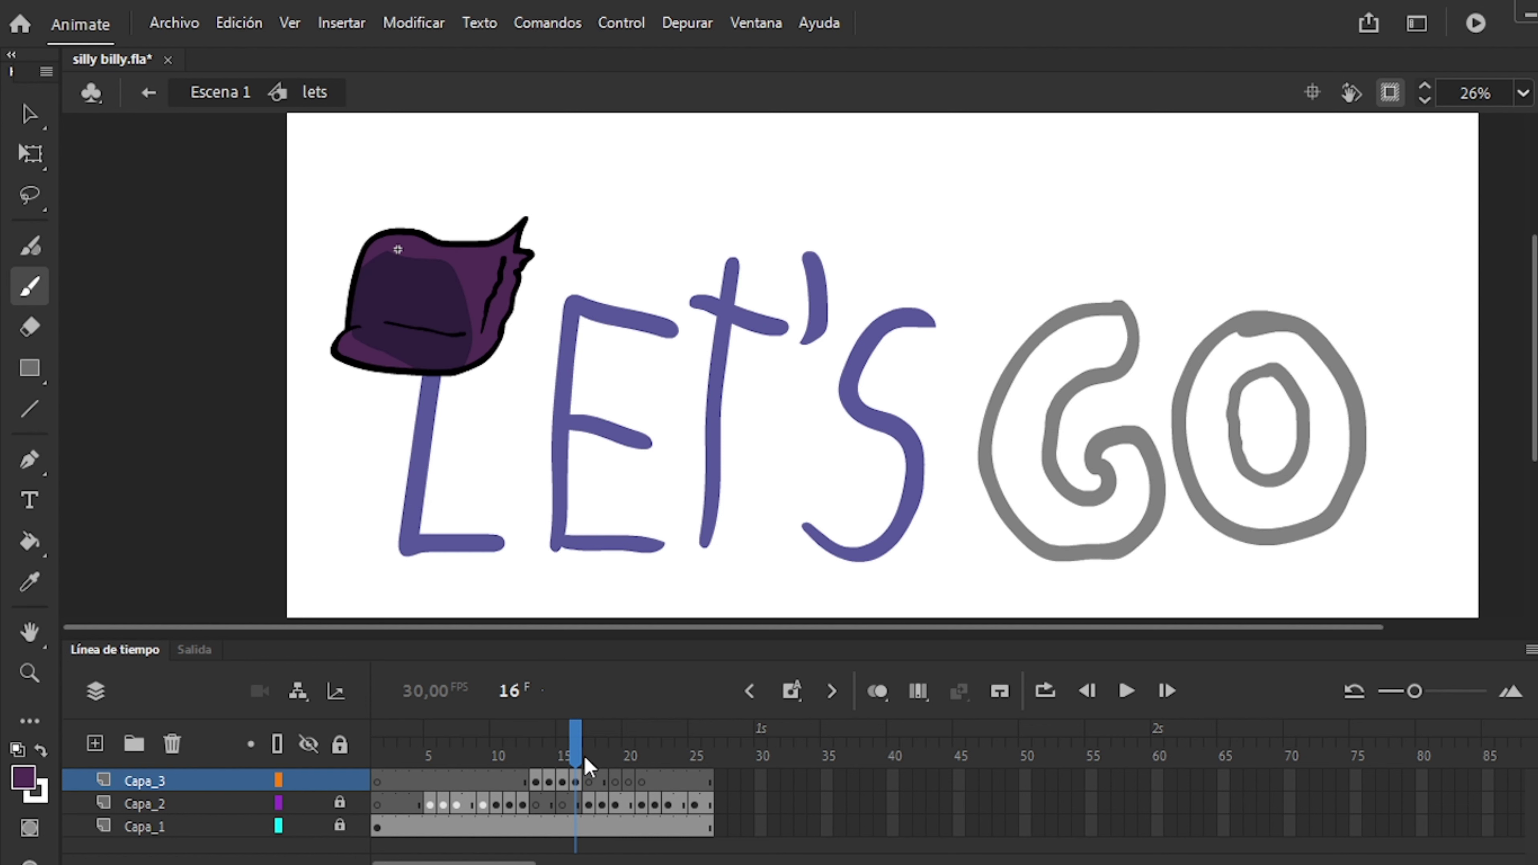
key(comma)
key(period)
key(q)
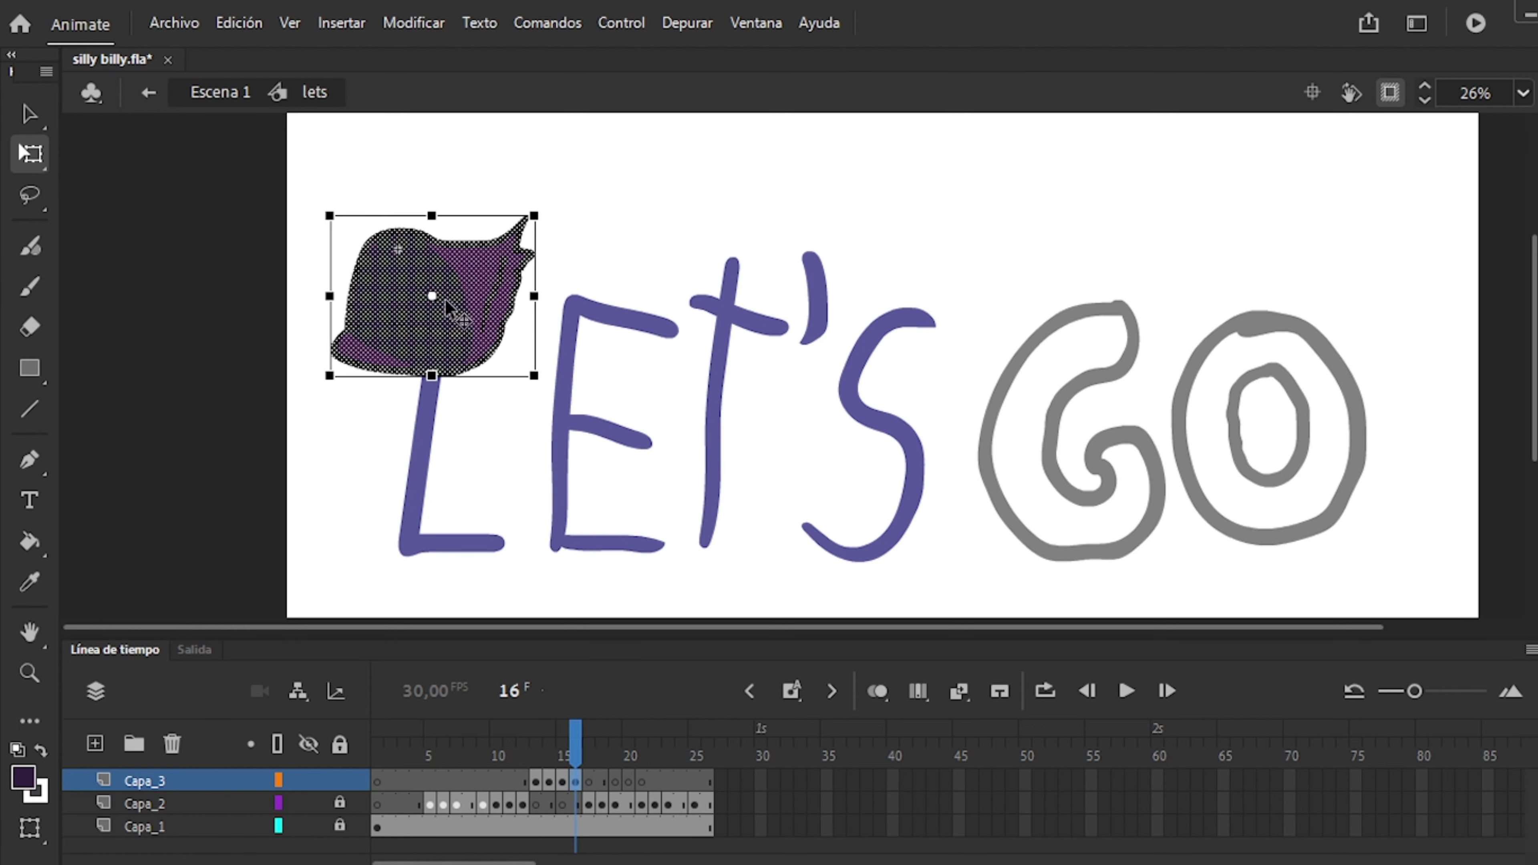
Insert one frame on all layers and draw a tilted in-between head at frame 17 on Capa_3 with onion skinning.
click(596, 818)
click(597, 804)
click(436, 781)
key(alt+shift+o)
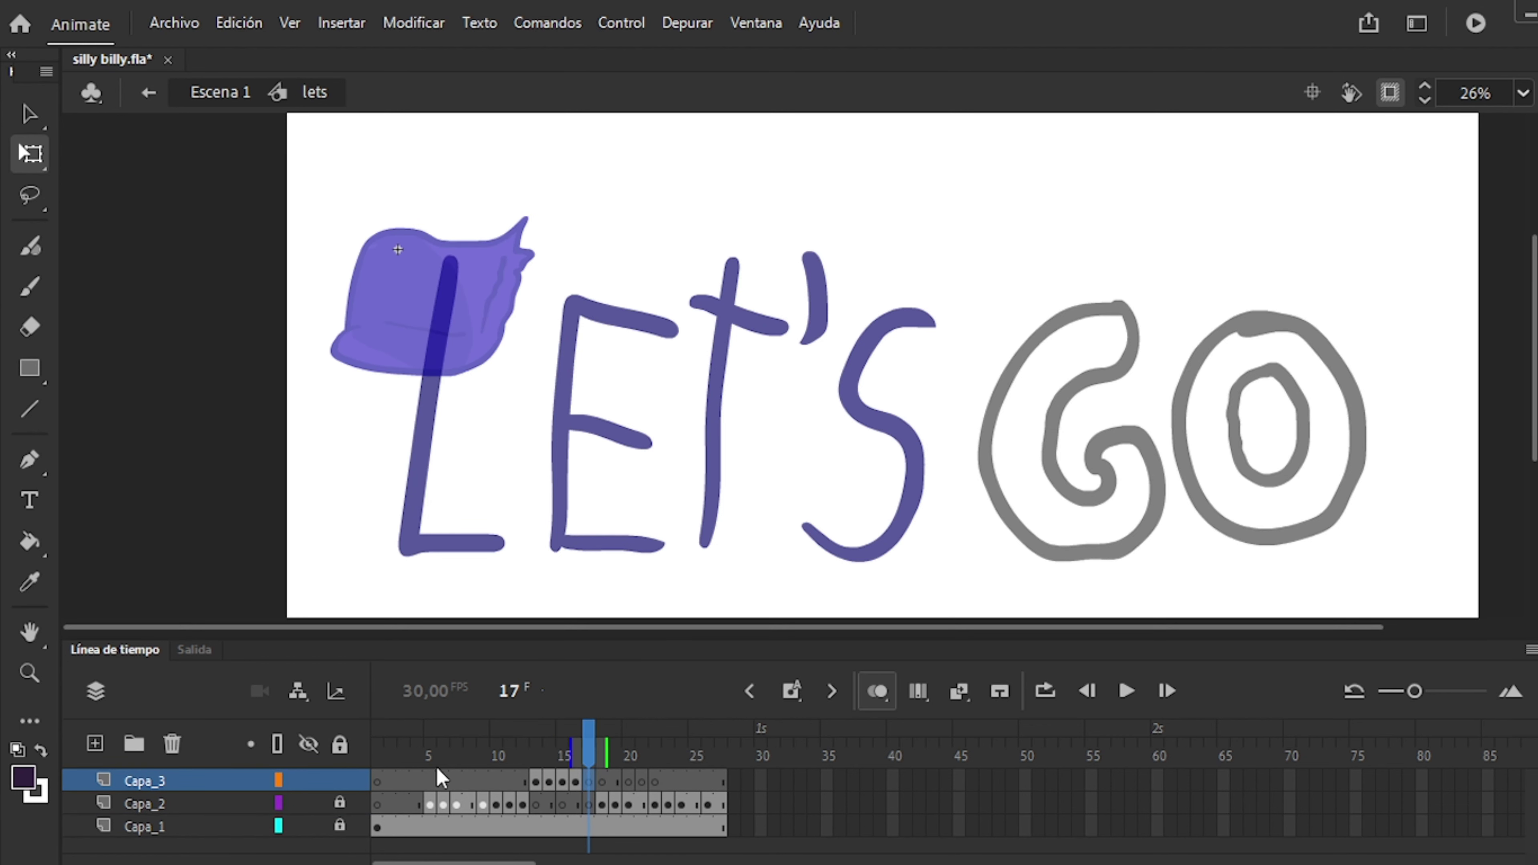
click(427, 382)
drag(427, 382, 388, 424)
key(alt+shift+o)
click(339, 804)
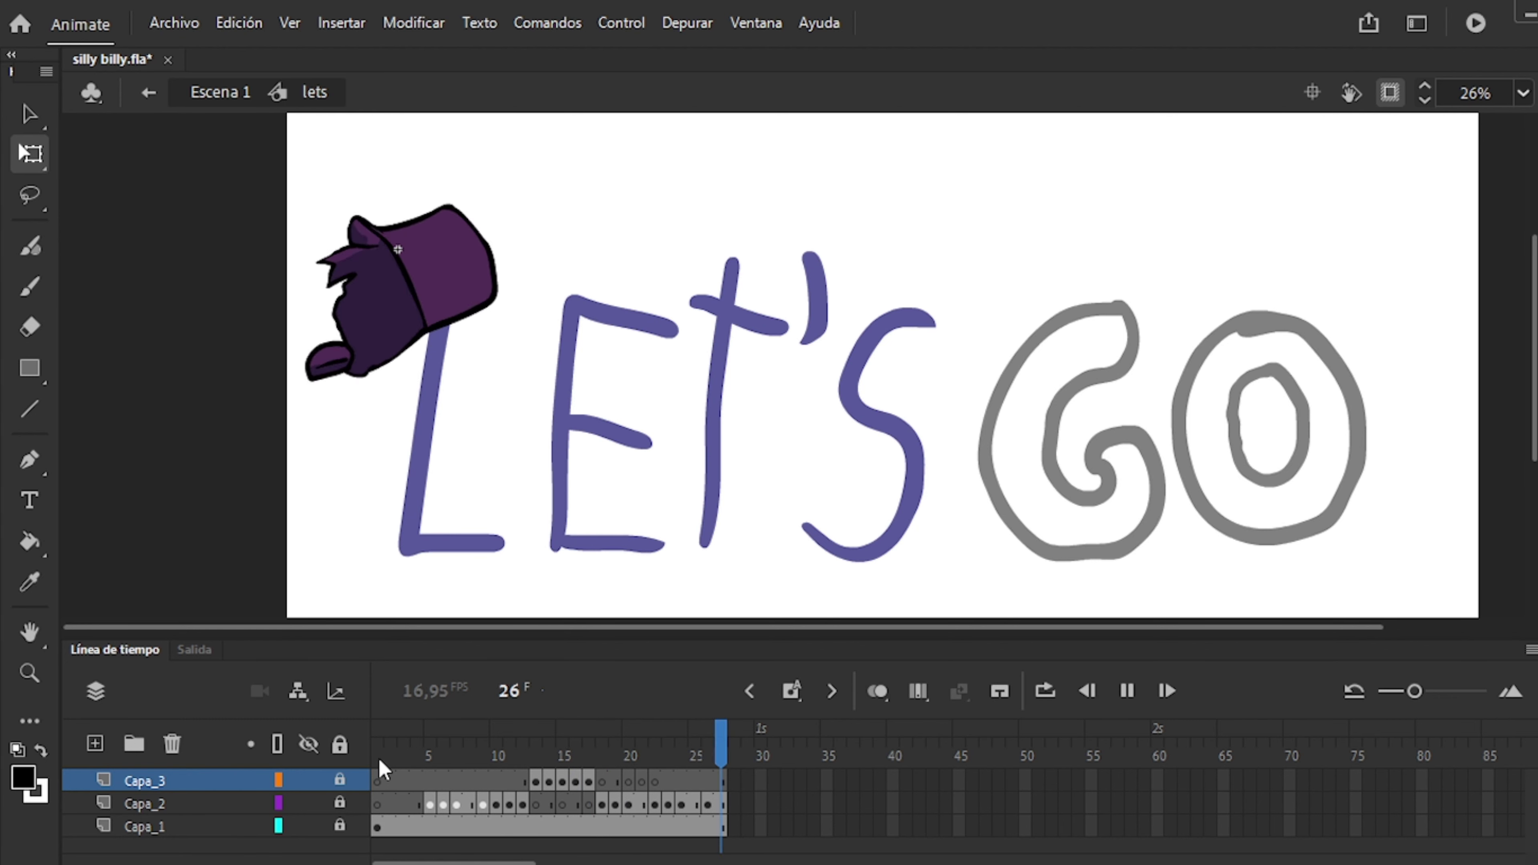
Repaint the heads at frames 15 and 16 on Capa_3 mostly lighter purple, keeping a dark edge along one side.
click(340, 781)
click(340, 780)
key(comma)
key(Return)
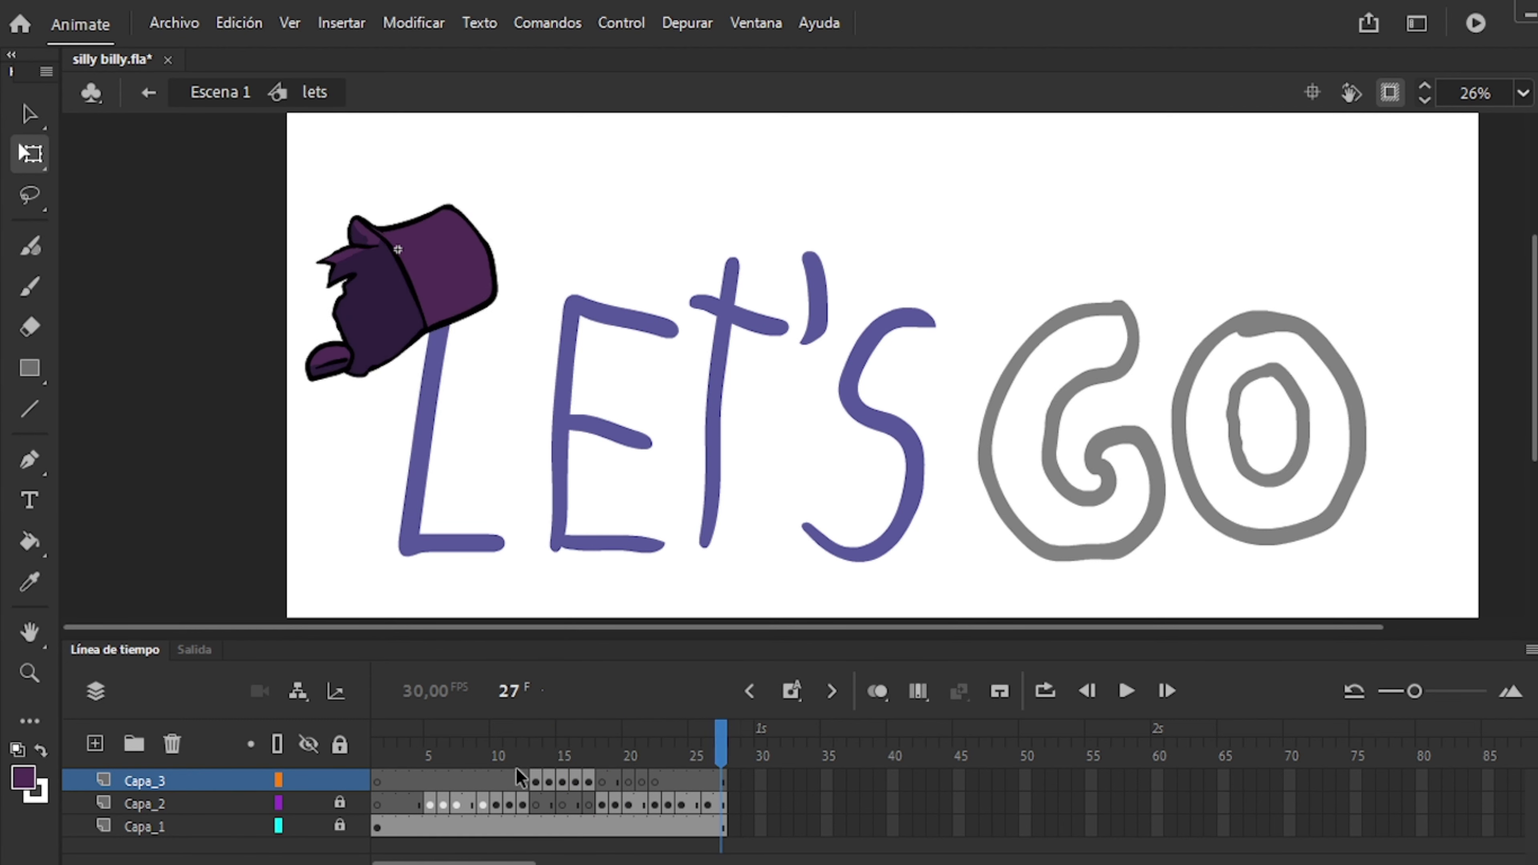
key(Return)
click(29, 286)
key(period)
key(comma)
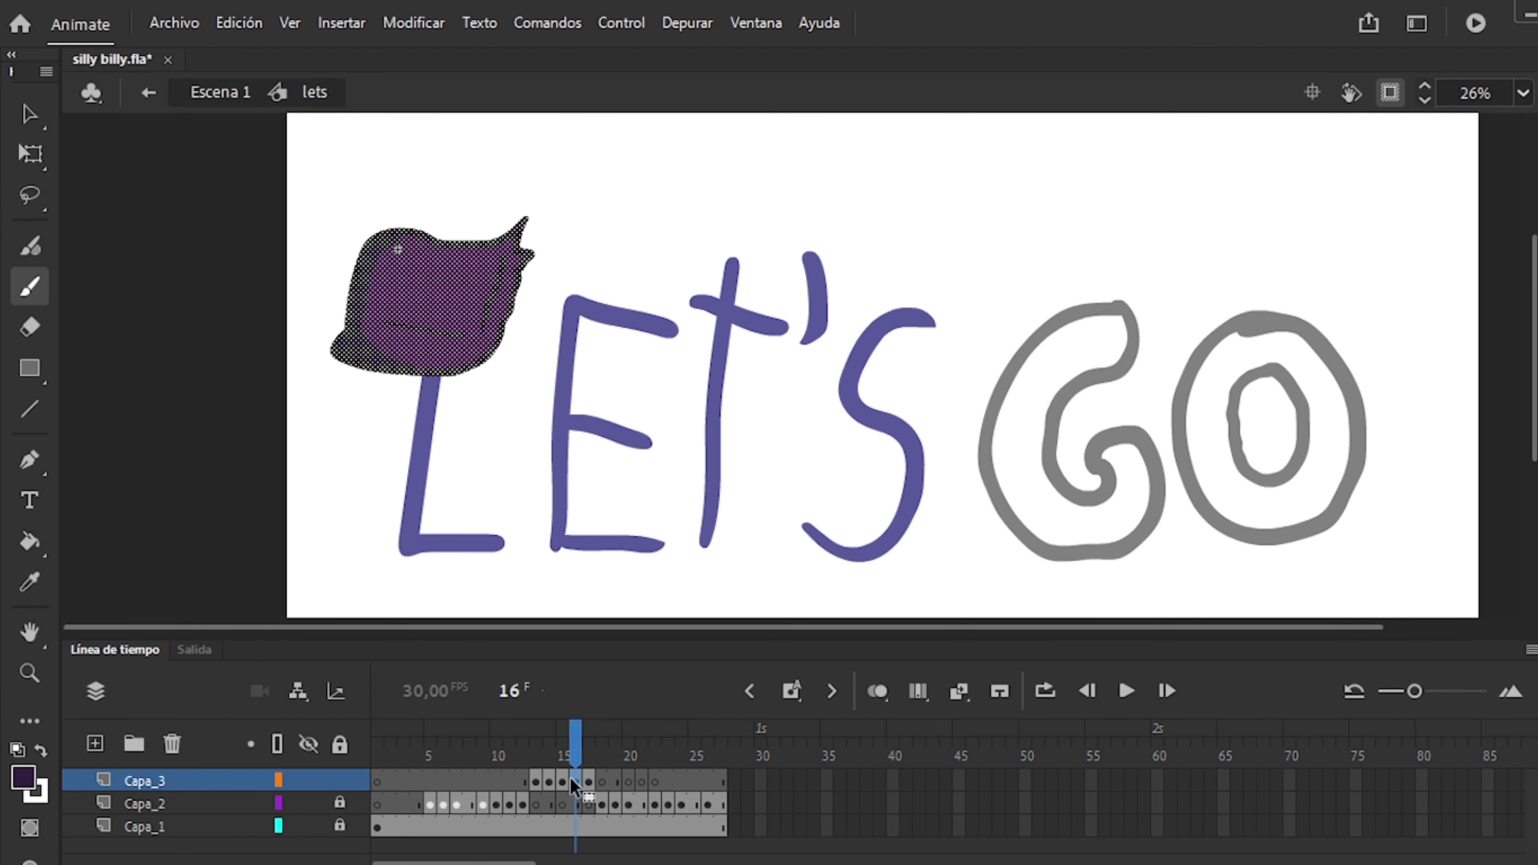
key(comma)
click(339, 781)
mouse_move(562, 758)
mouse_down()
mouse_move(549, 758)
mouse_move(720, 757)
mouse_move(496, 758)
mouse_move(562, 757)
mouse_up()
click(573, 781)
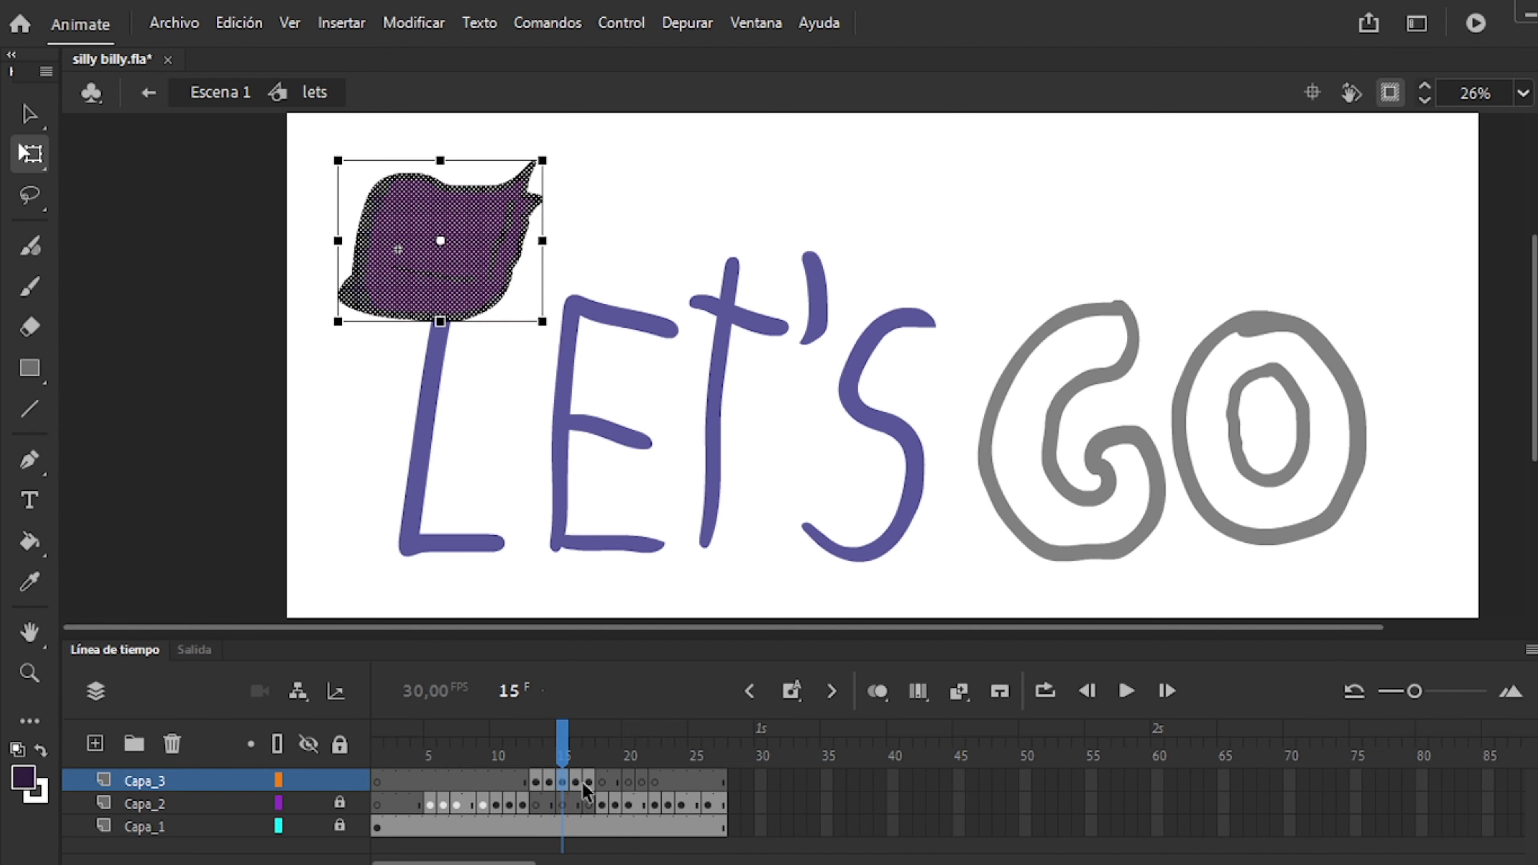
Play back the turn and paint dark purple shading across the hat brim at frame 15 on Capa_3.
click(584, 783)
click(602, 805)
click(628, 805)
key(Return)
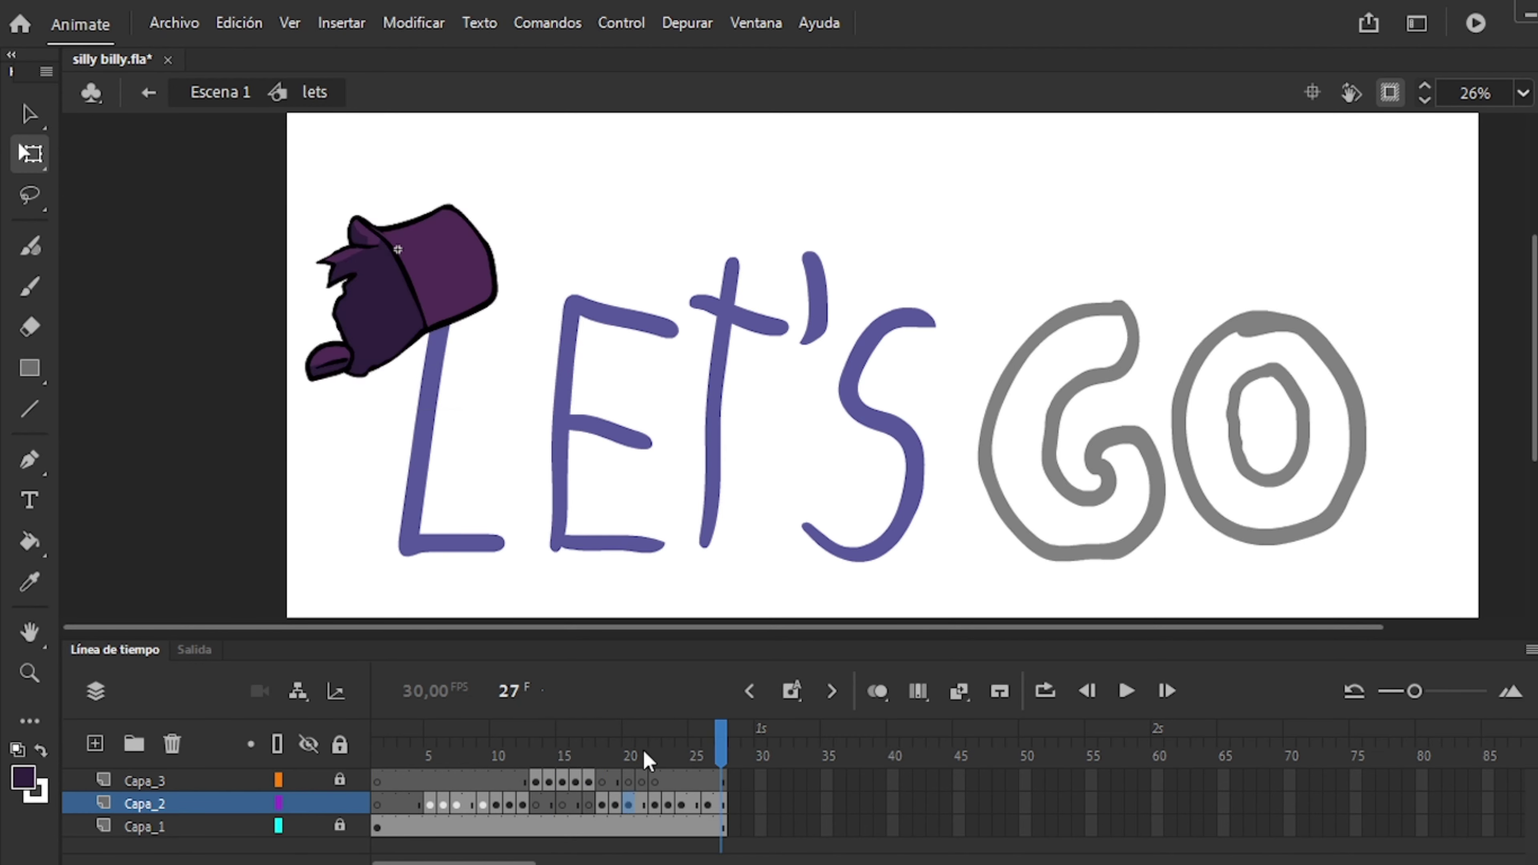
key(Return)
click(562, 782)
scroll(322, 191, up, 5)
key(b)
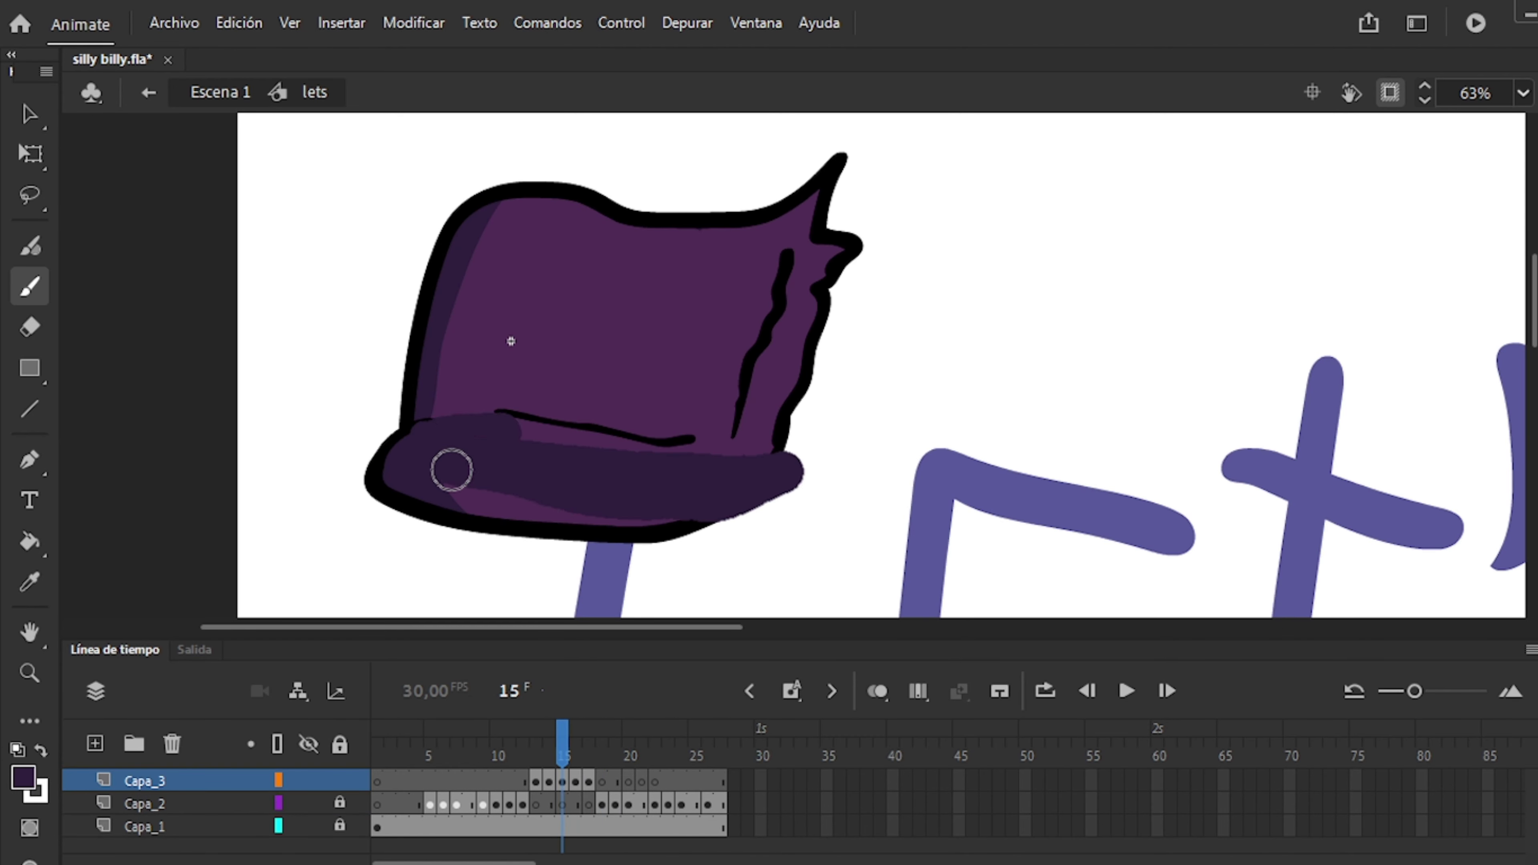
mouse_move(451, 471)
mouse_down()
mouse_move(694, 560)
mouse_move(345, 427)
mouse_up()
Mirror the head at frame 16 horizontally and redraw its rounded brim outline with a crease line.
key(.)
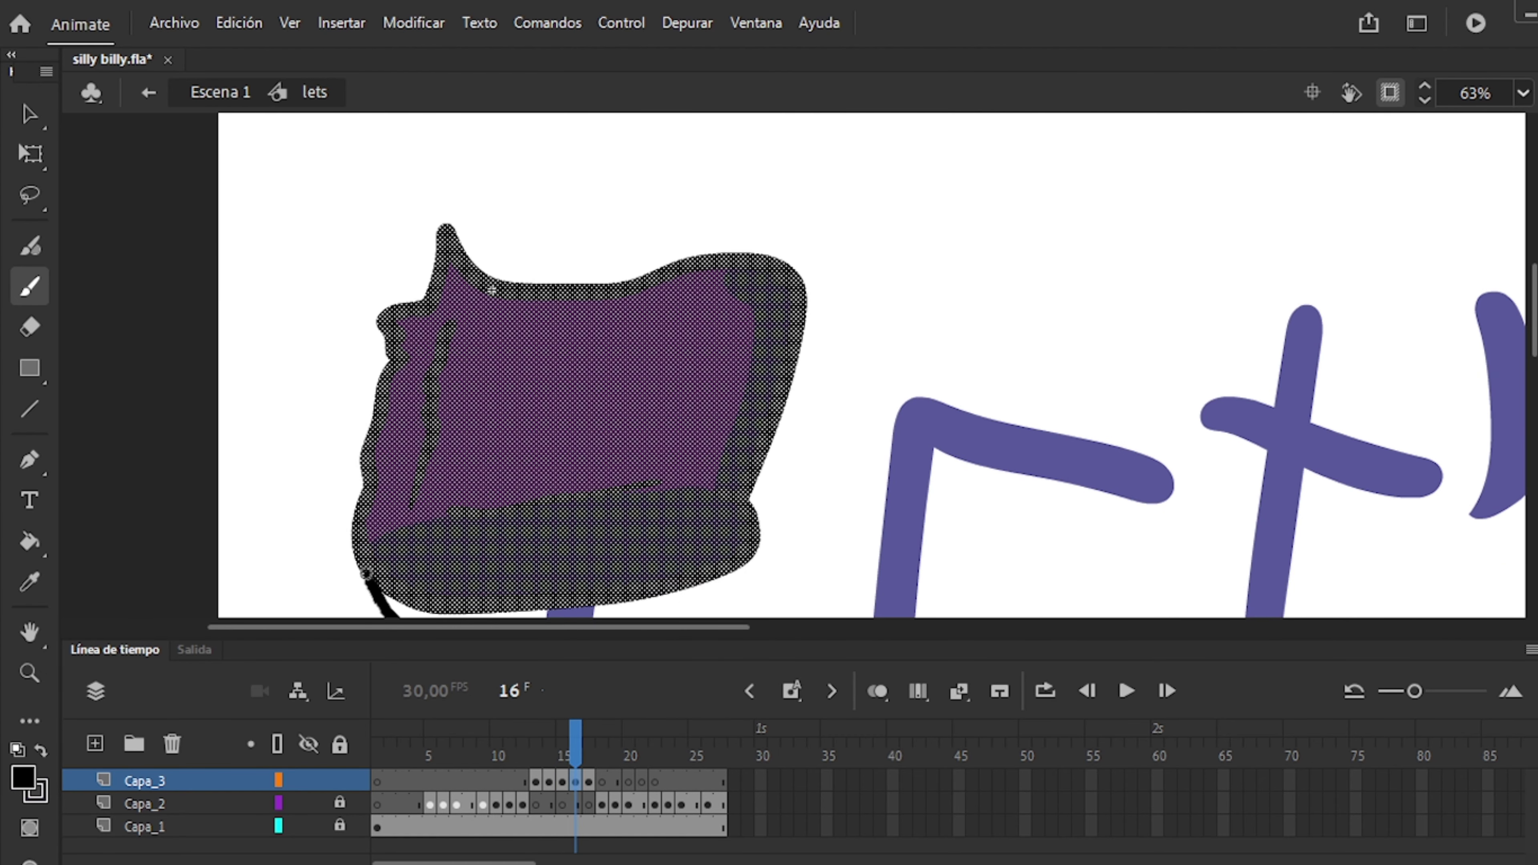
scroll(758, 382, down, 1)
drag(448, 424, 758, 382)
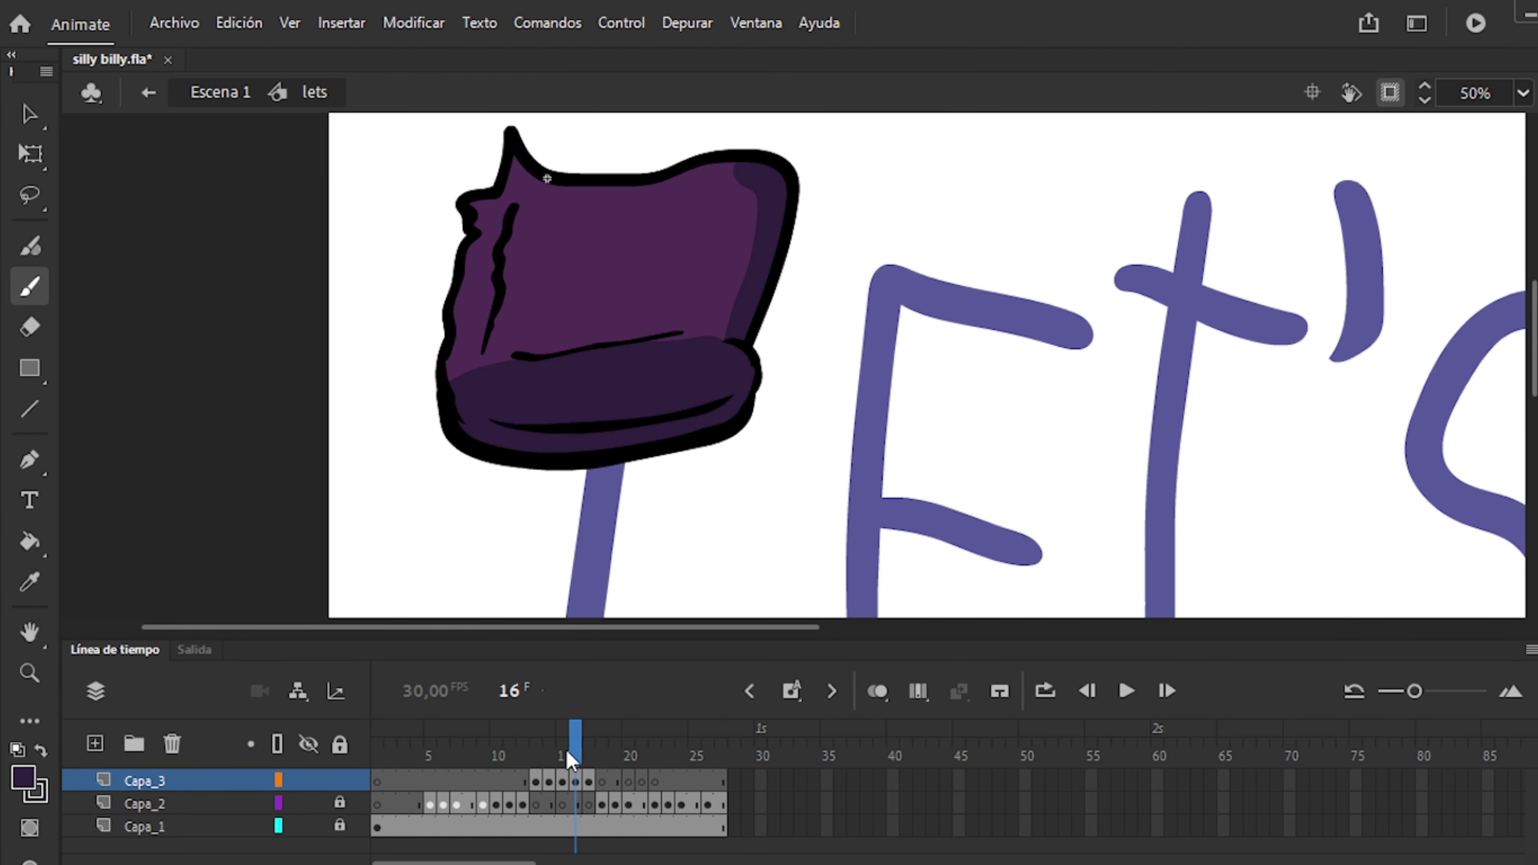
key(comma)
key(k)
Apply a blur effect to the heads at frames 15, 16 and 17 on Capa_3, matching the blurred head at frame 8.
click(463, 773)
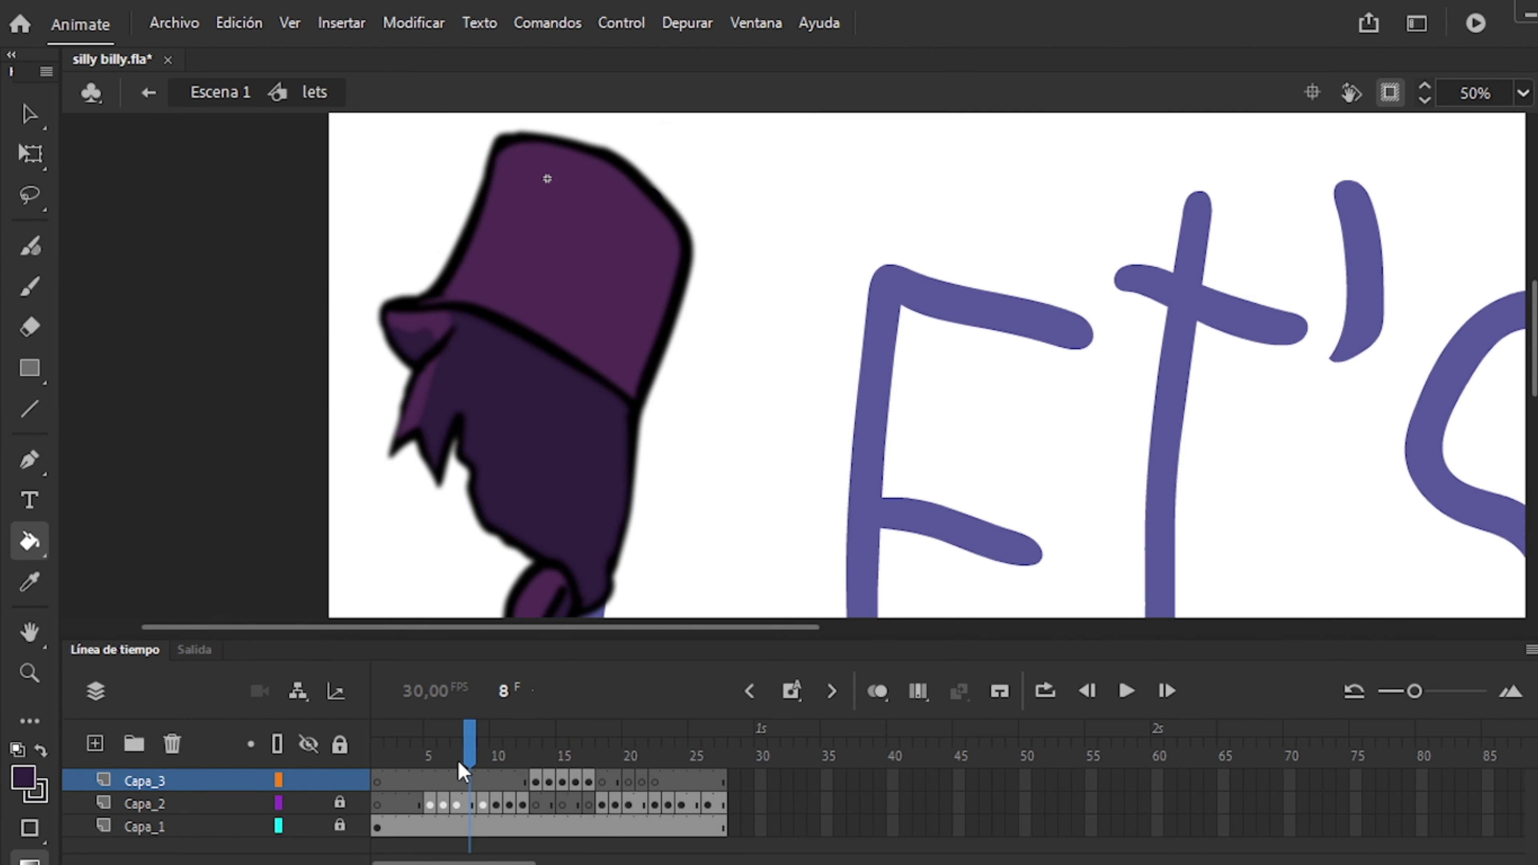
key(ctrl+2)
drag(463, 772, 562, 780)
click(29, 153)
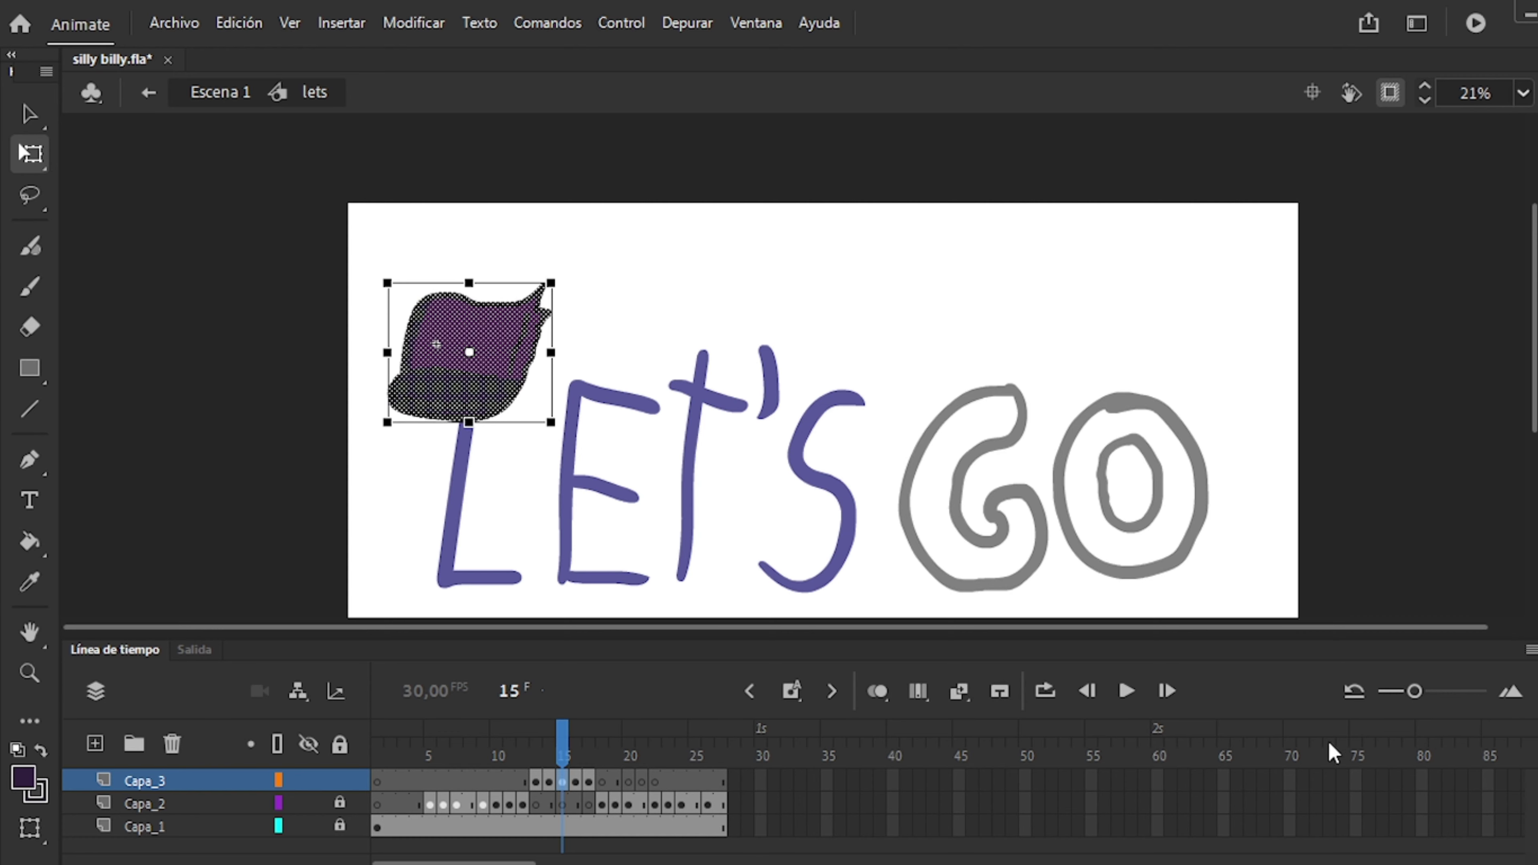
drag(292, 251, 660, 501)
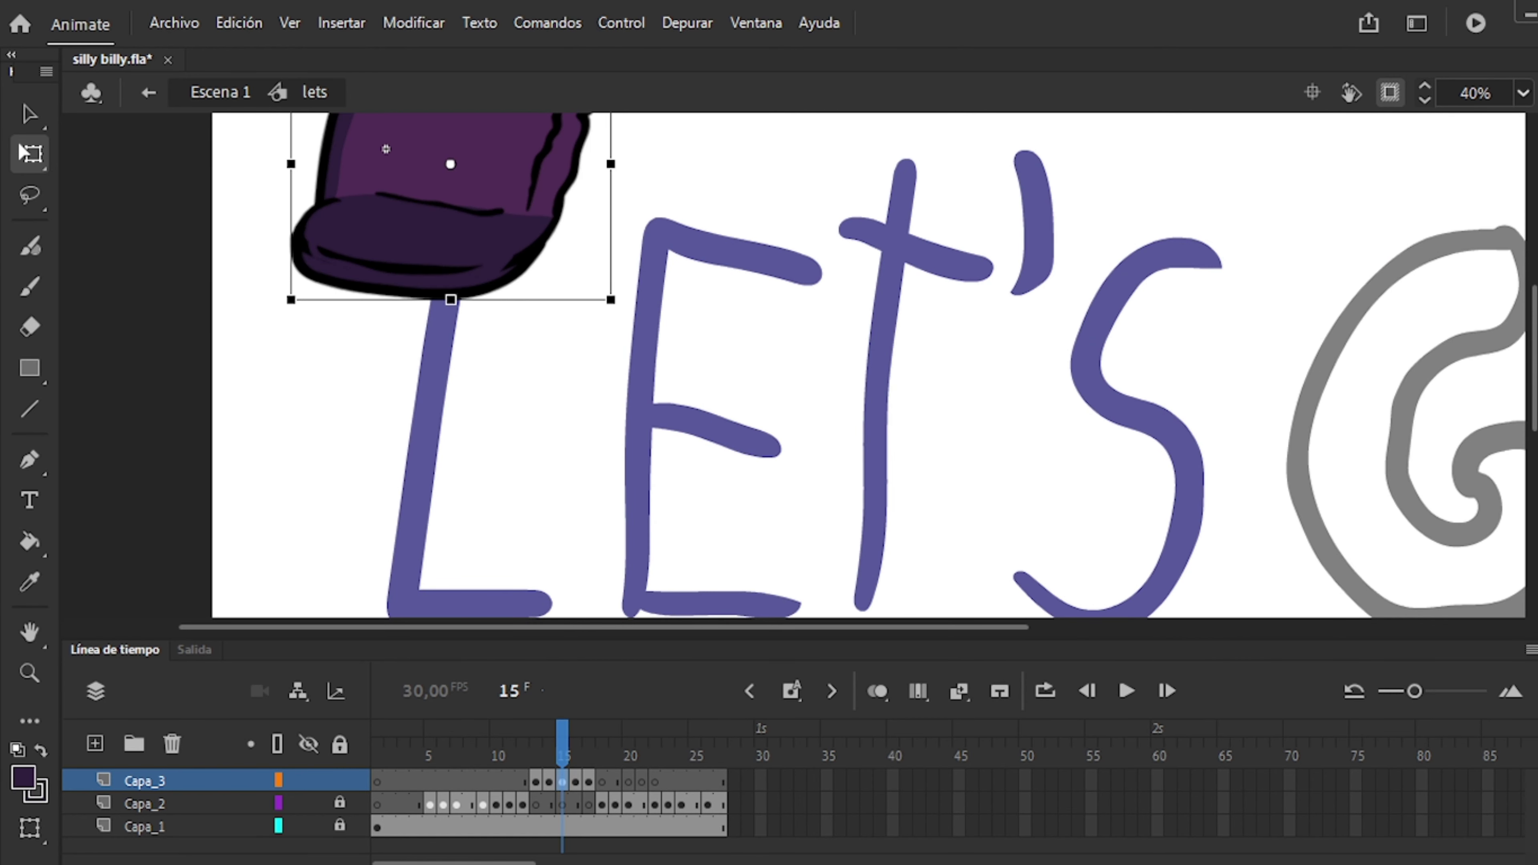
click(577, 775)
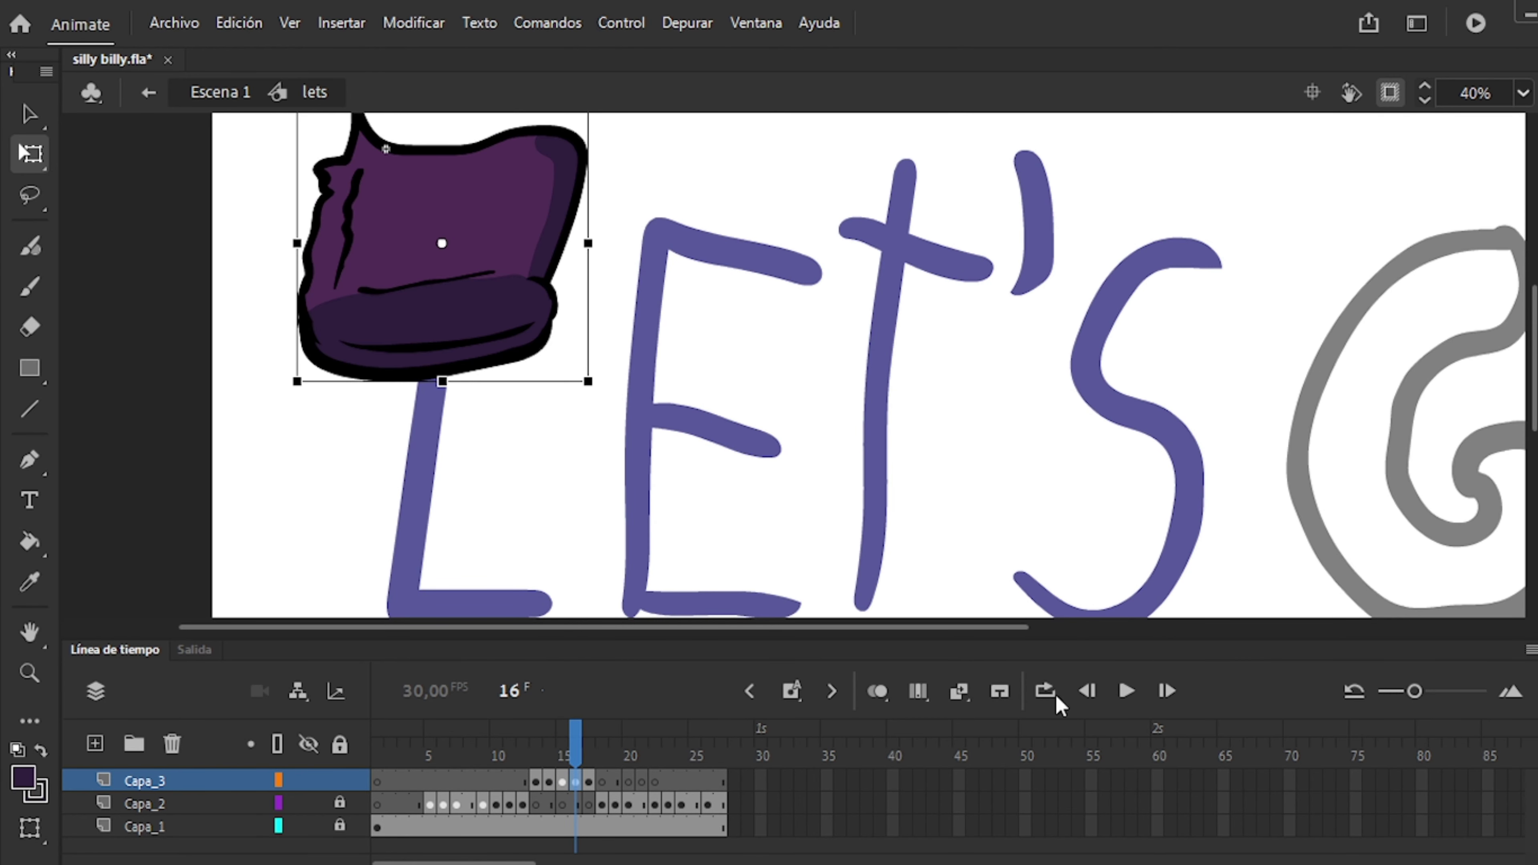
key(period)
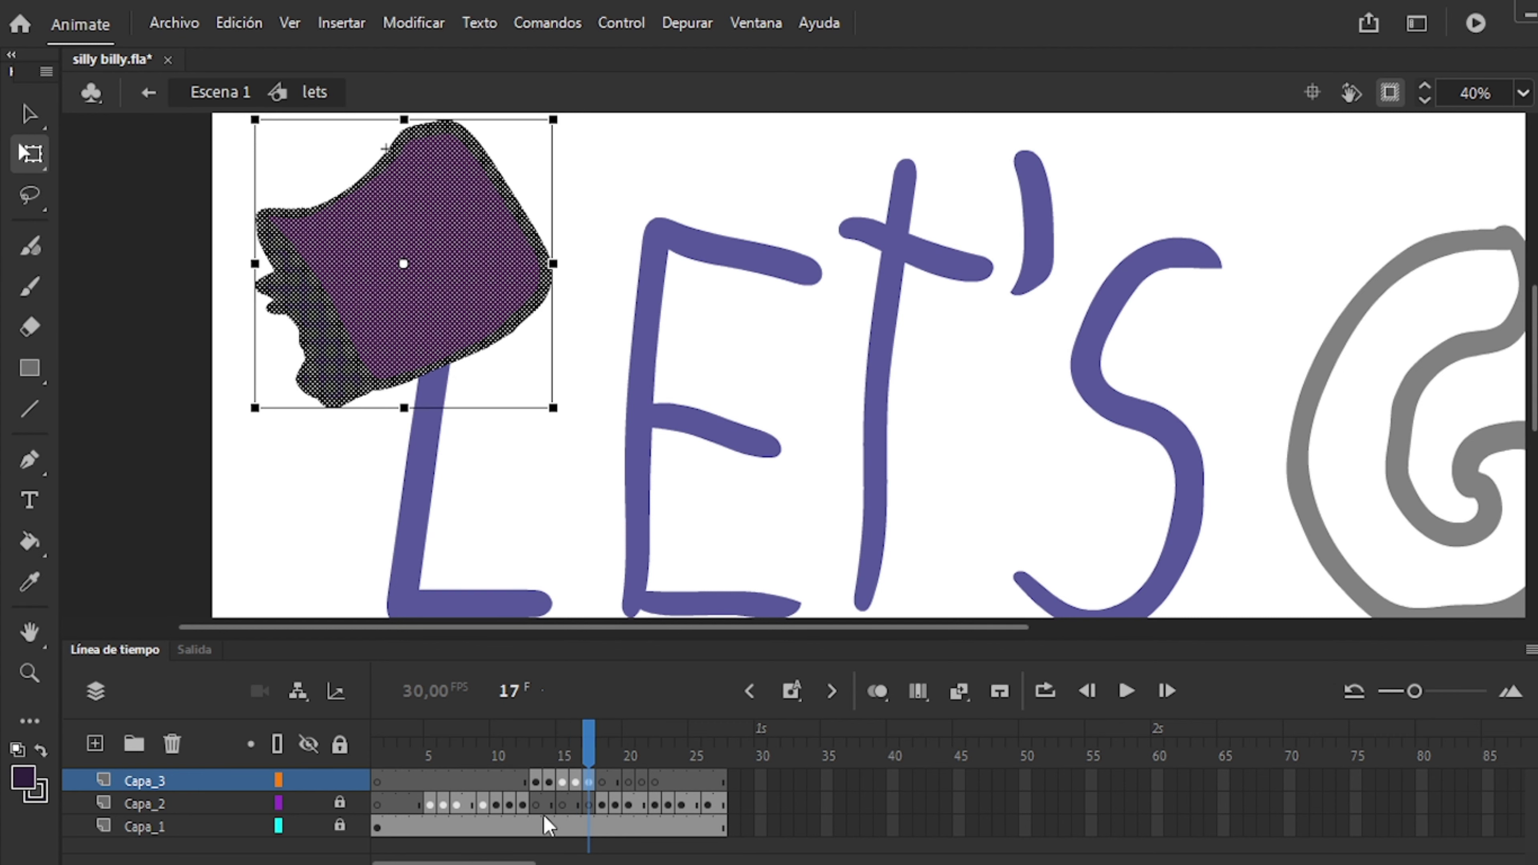
key(ctrl+g)
key(comma)
key(comma)
key(comma)
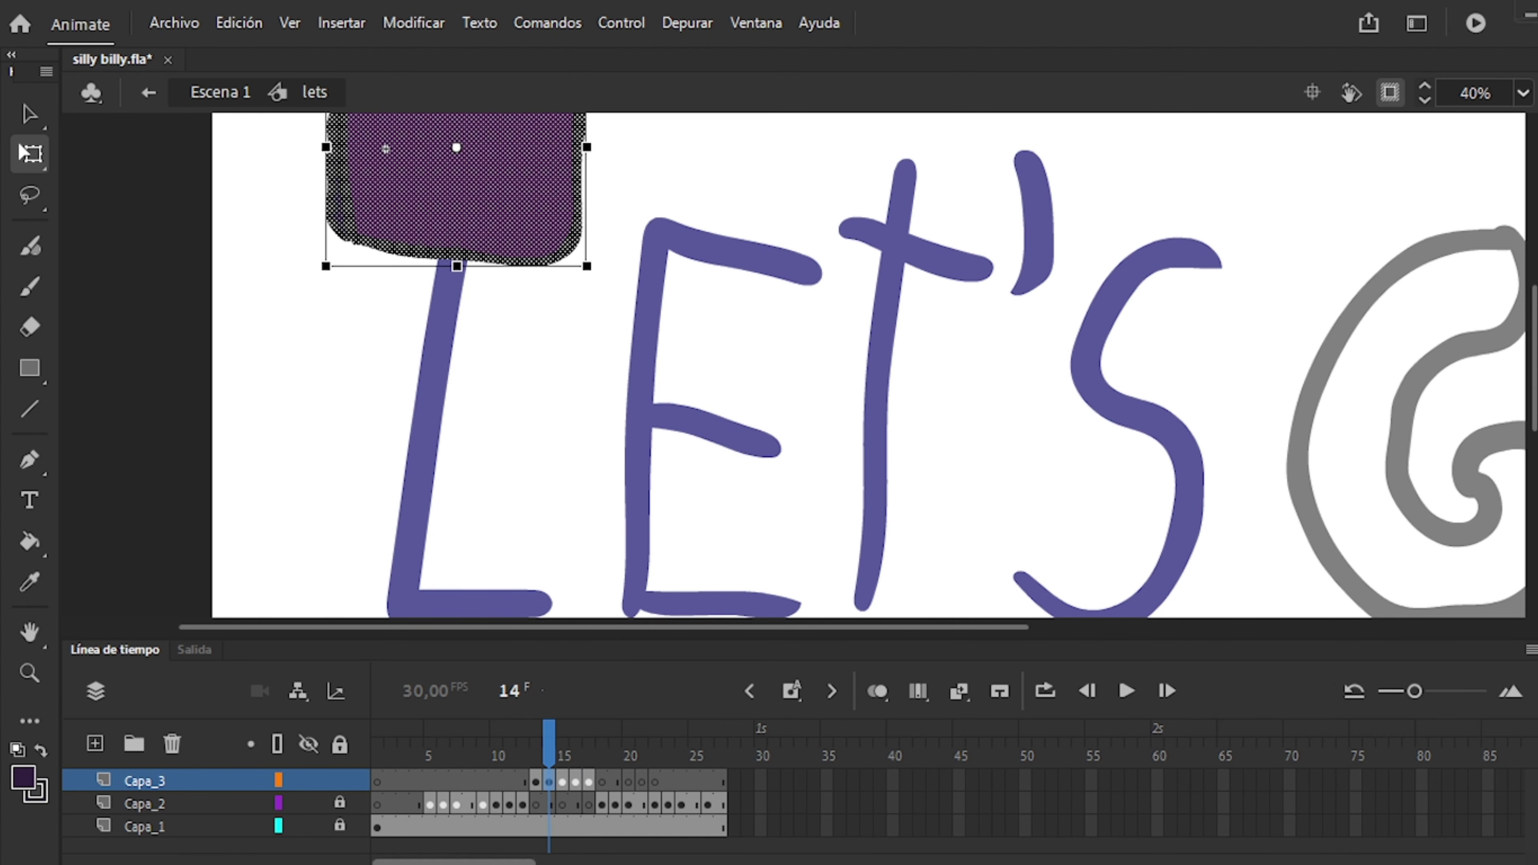
key(ctrl+g)
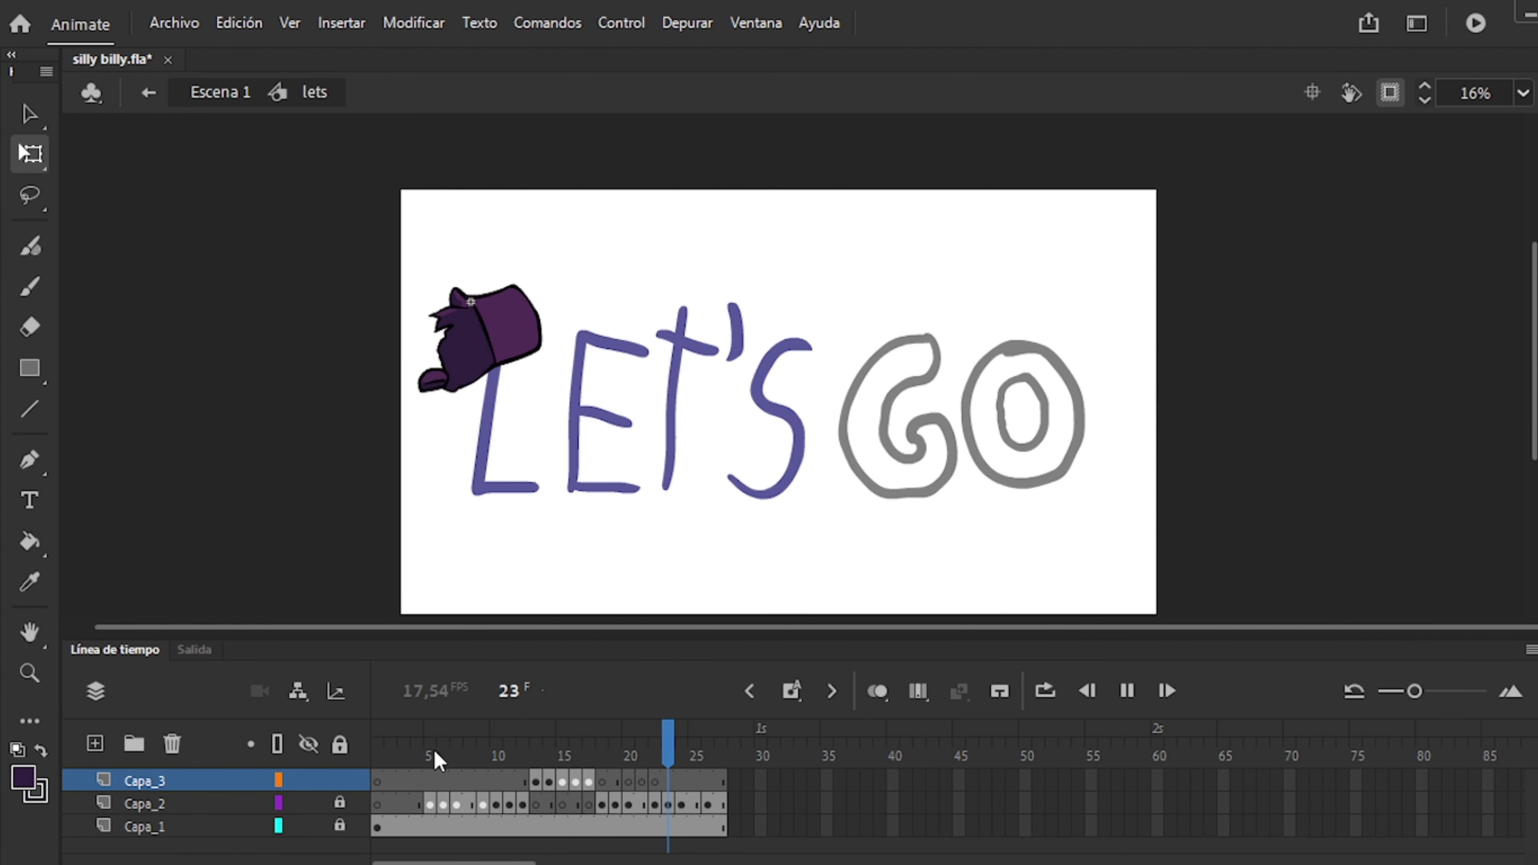
Play back the animation and hold the Capa_2 drawing at frame 22 through frame 23.
click(607, 805)
key(ctrl+a)
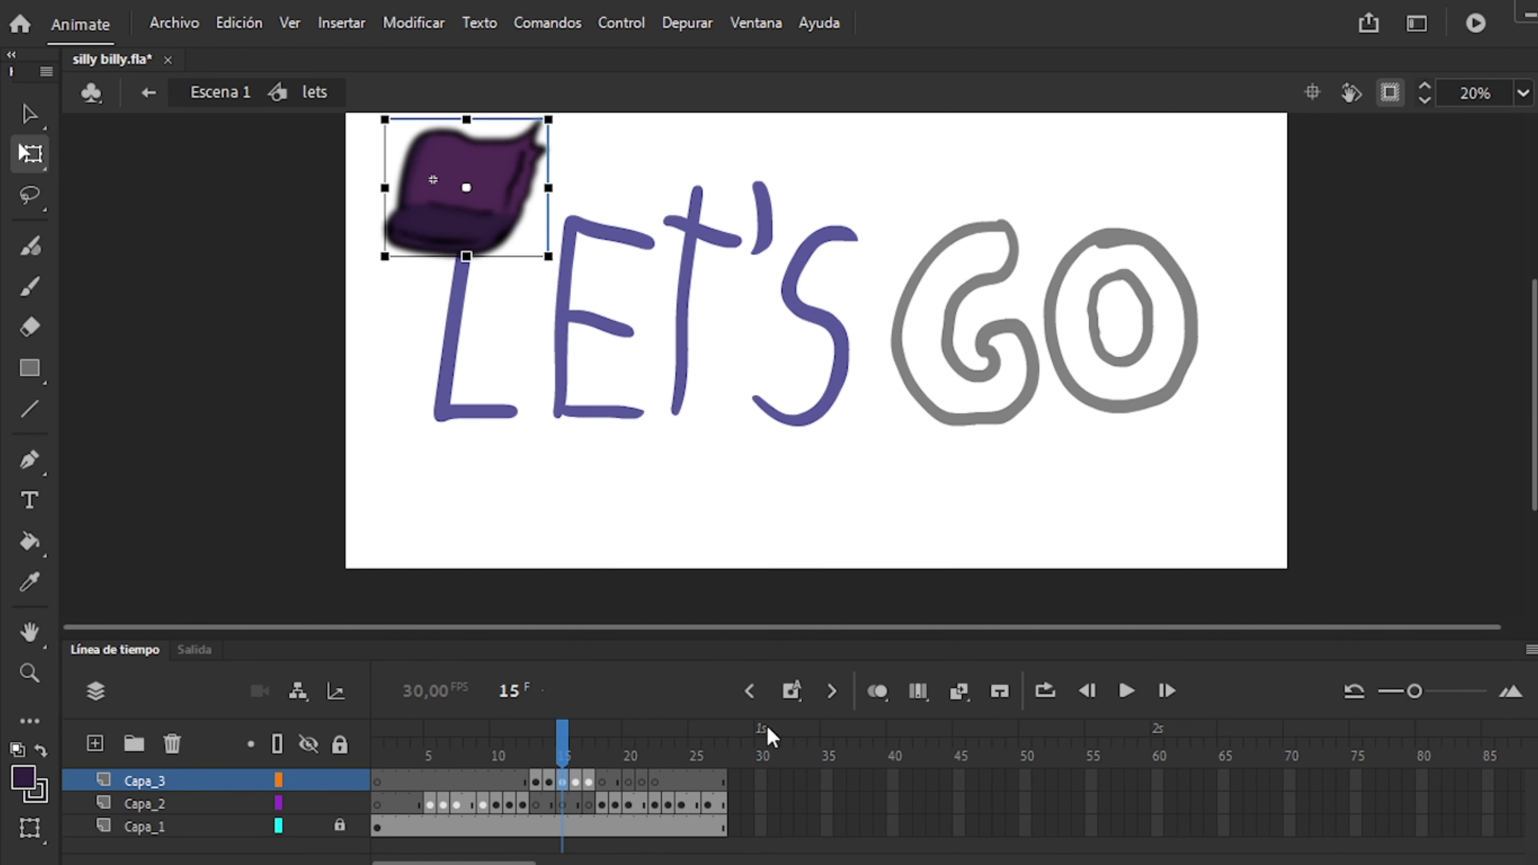
key(Return)
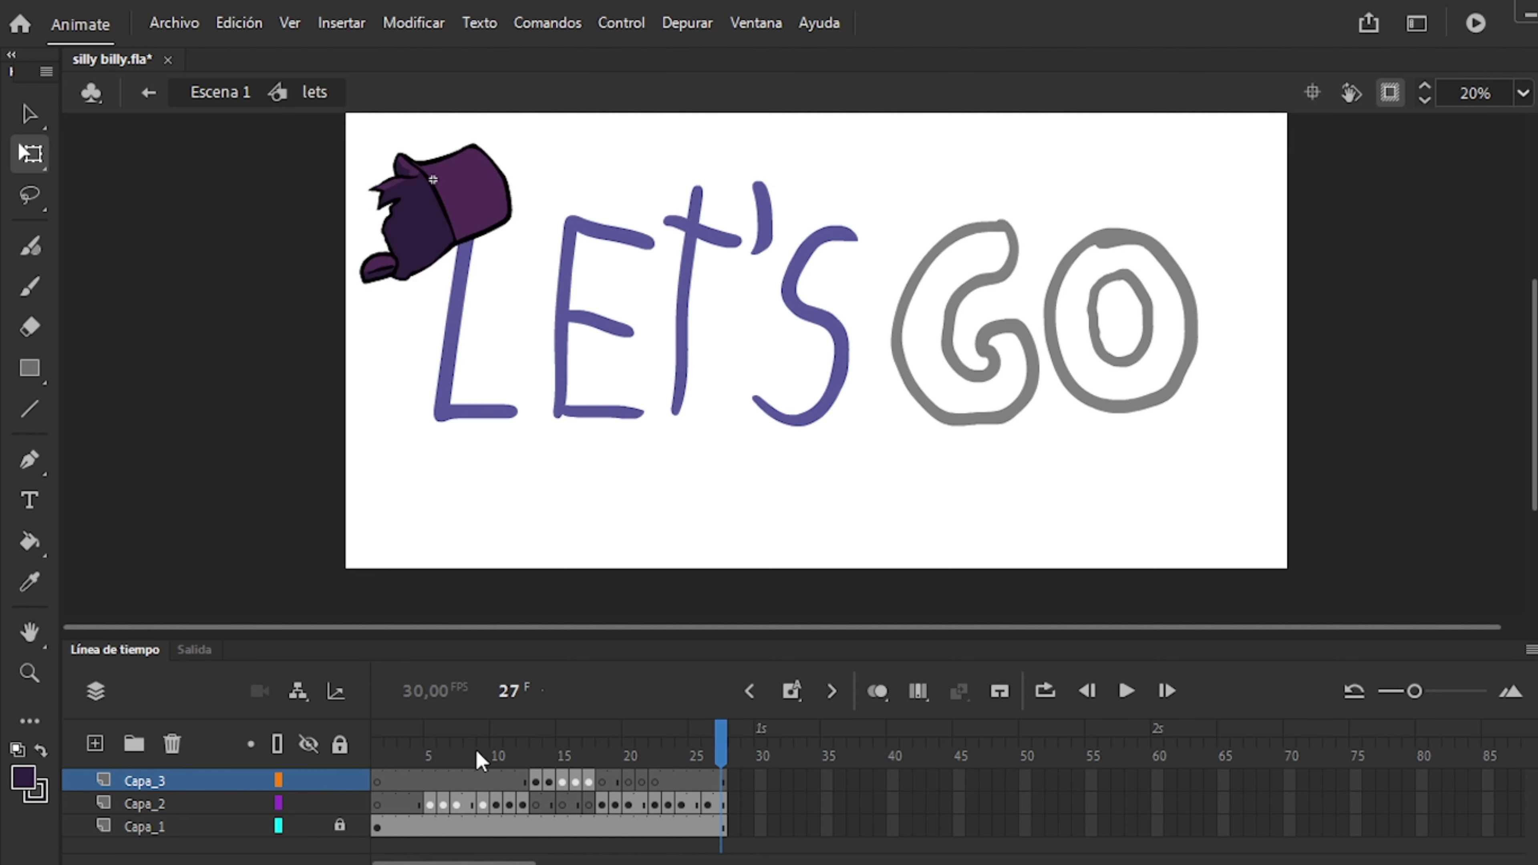
drag(721, 746, 680, 743)
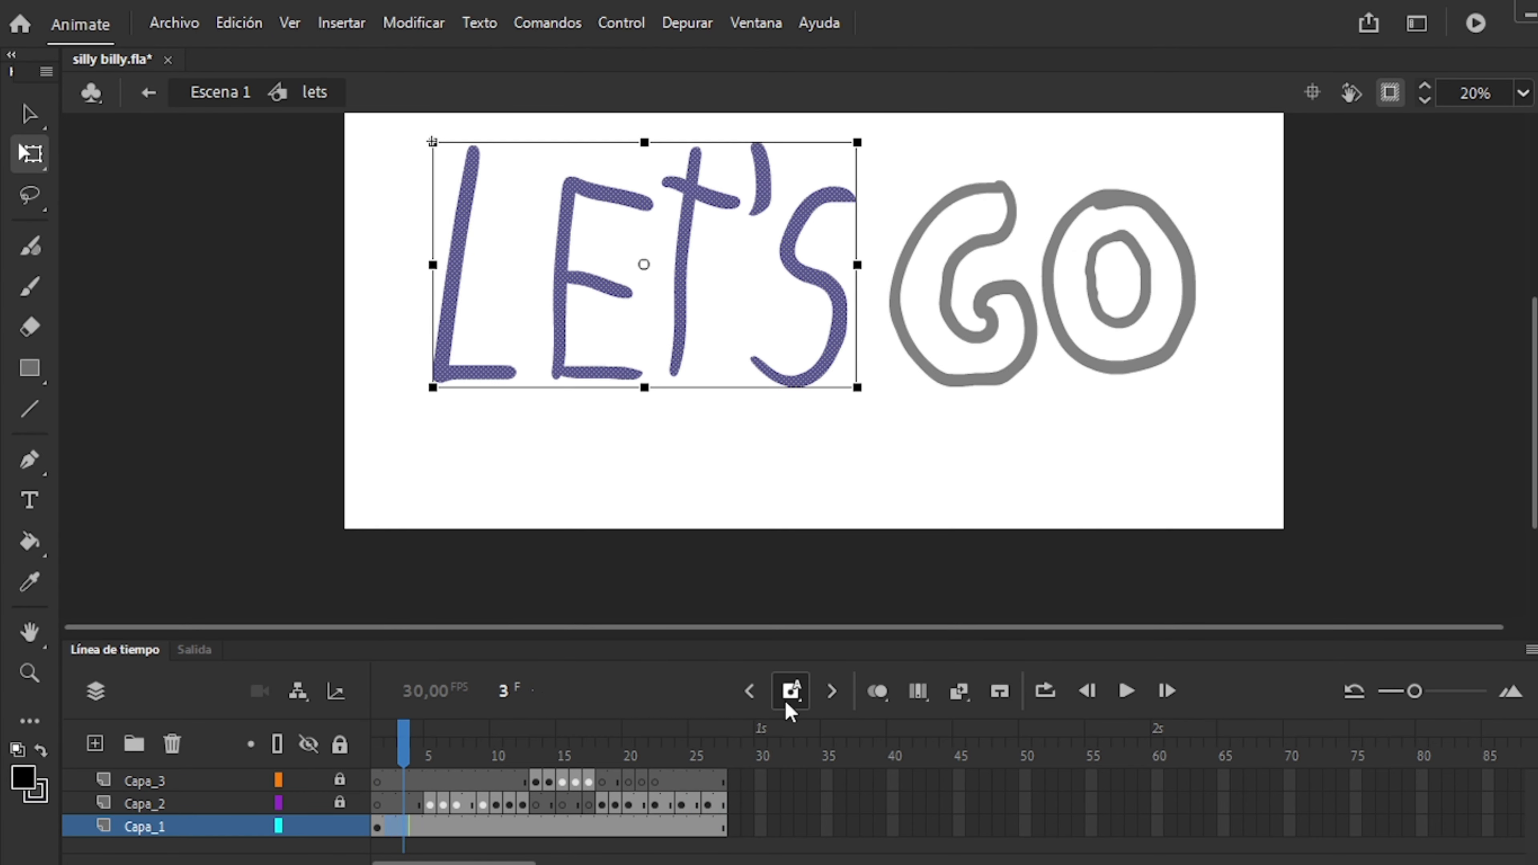
Insert a blank keyframe at frame 3 on Capa_1 and retrace the LET'S lettering in blue-violet over the onion skin.
click(787, 705)
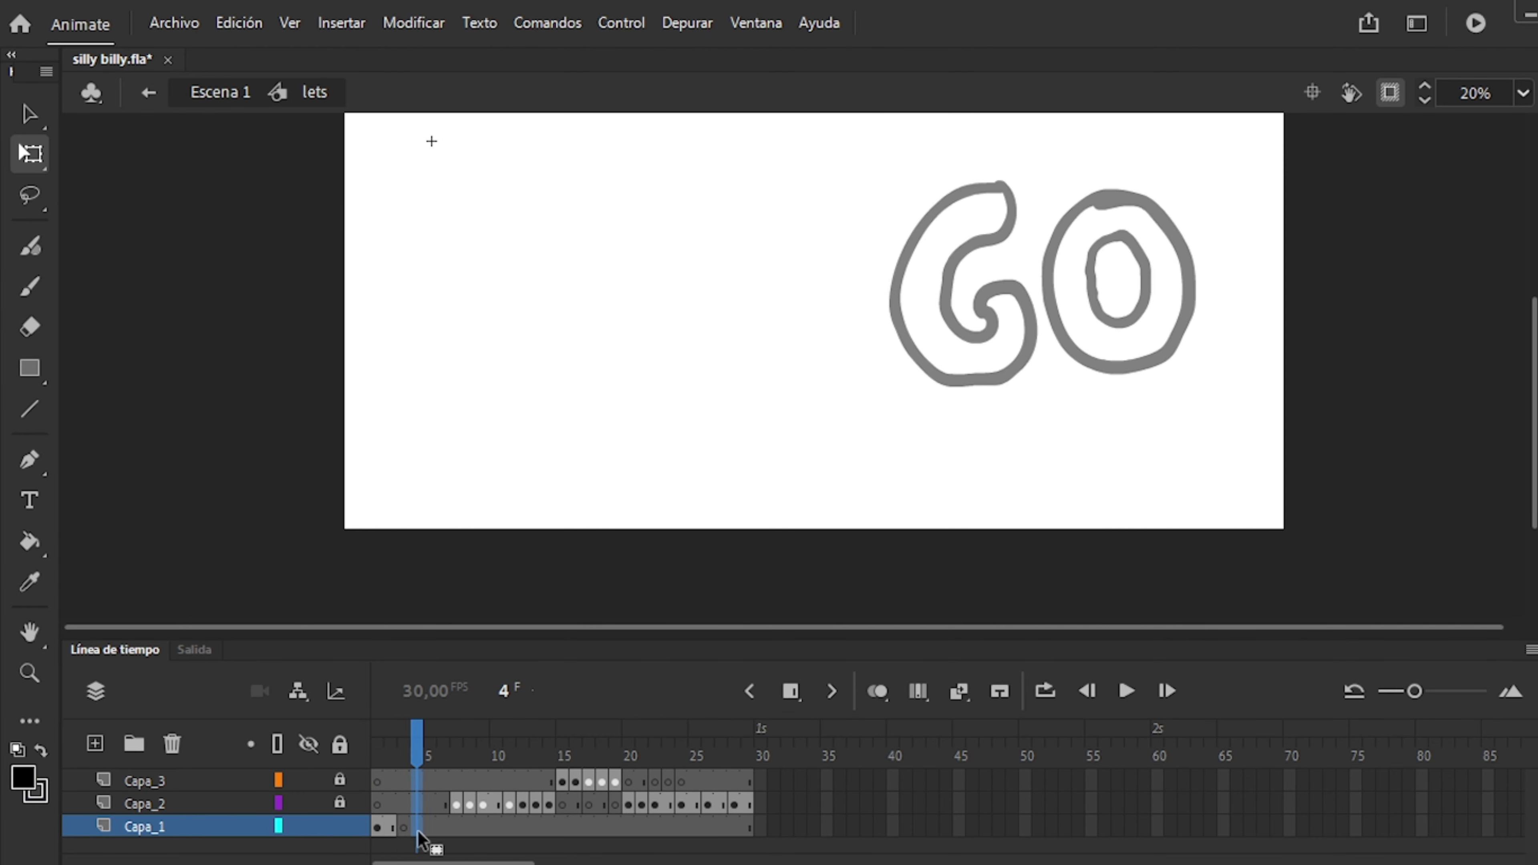
key(alt+shift+o)
key(k)
scroll(603, 145, up, 2)
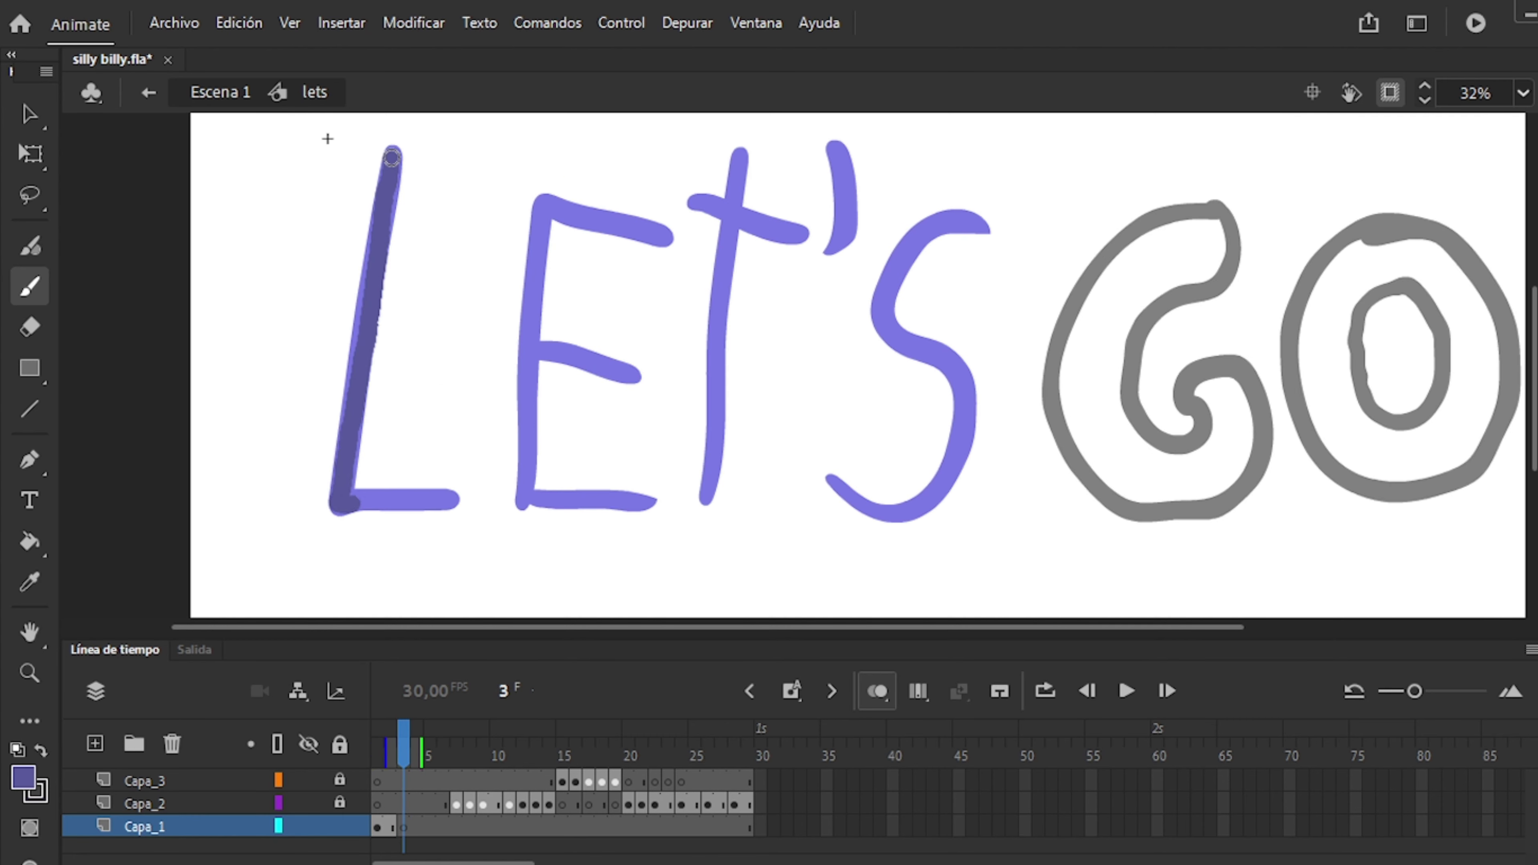
drag(339, 503, 457, 503)
drag(524, 506, 676, 233)
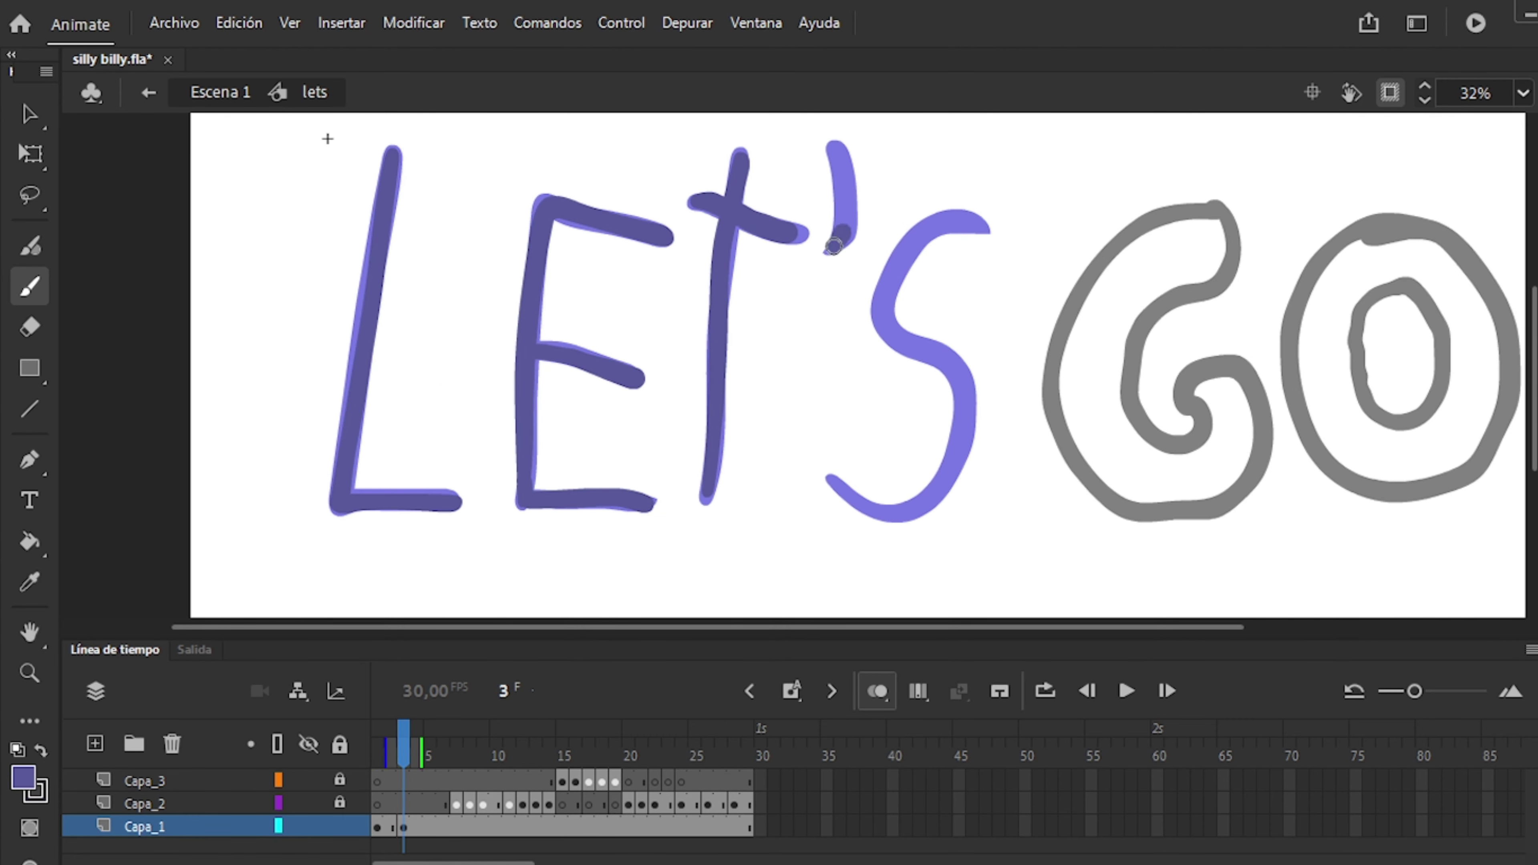
Retrace the LET'S lettering on a blank keyframe at frame 5 of Capa_1 and add a keyframe at frame 7.
click(427, 828)
key(F7)
mouse_move(392, 152)
mouse_down()
mouse_move(364, 327)
mouse_move(442, 503)
mouse_up()
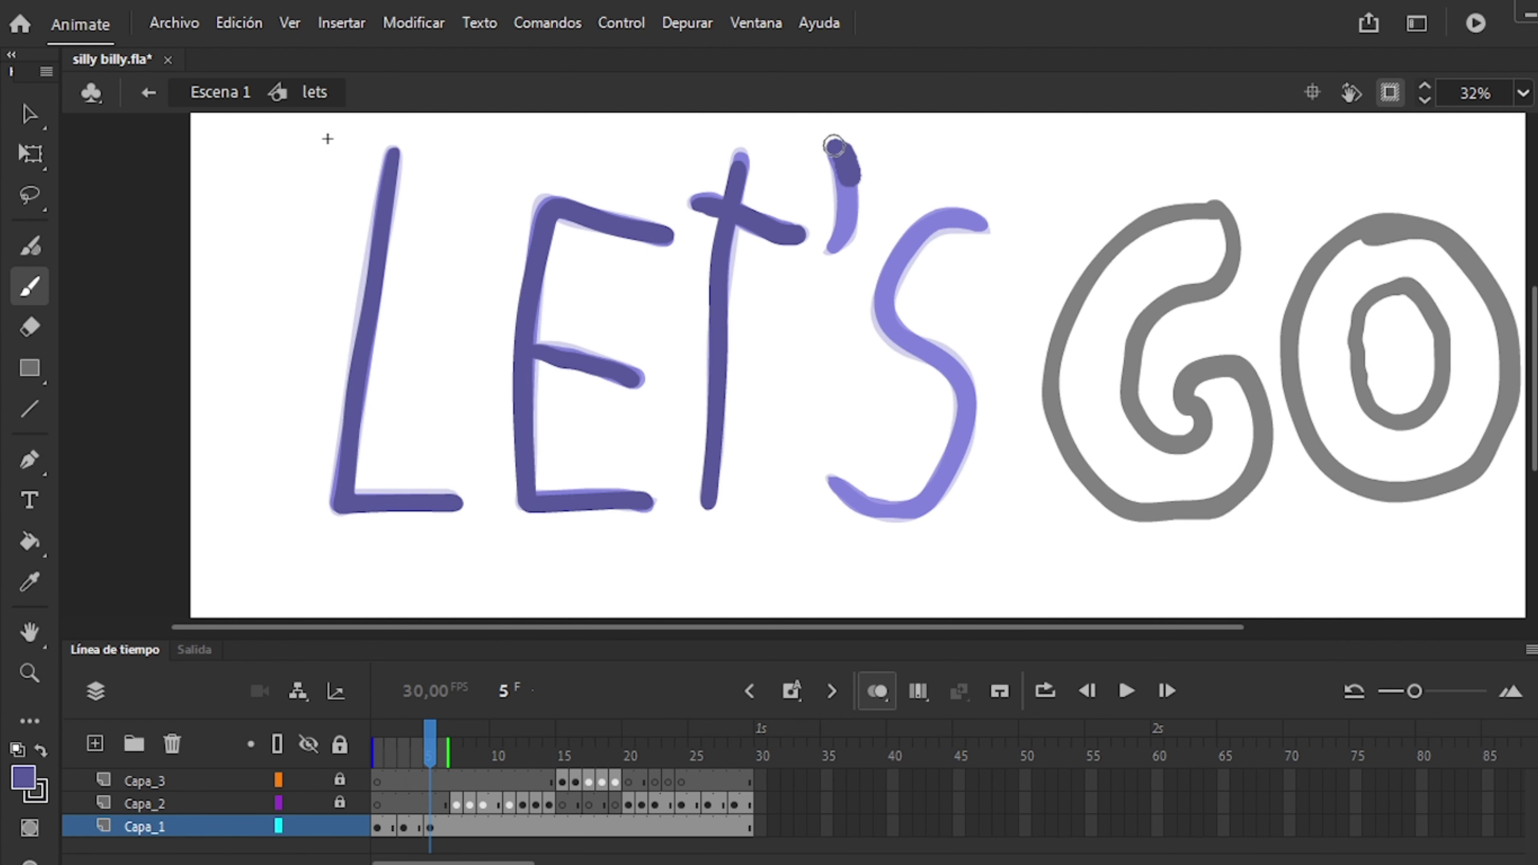
click(456, 827)
key(F6)
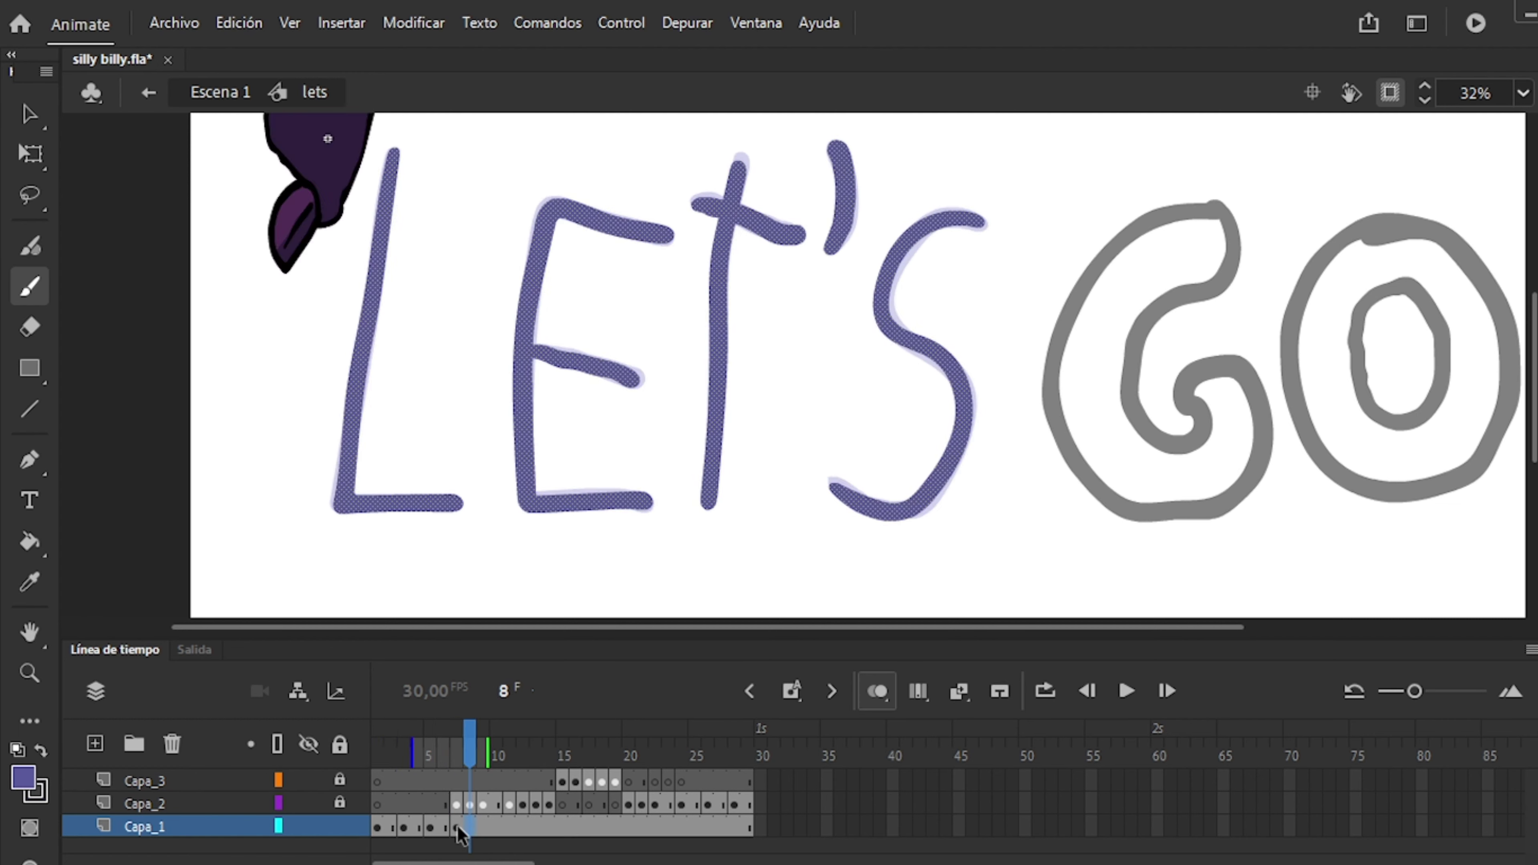
Extend the lets timeline and retrace the LET'S lettering in blue-violet at frame 7 of Capa_1 over the onion skin.
click(470, 828)
click(826, 703)
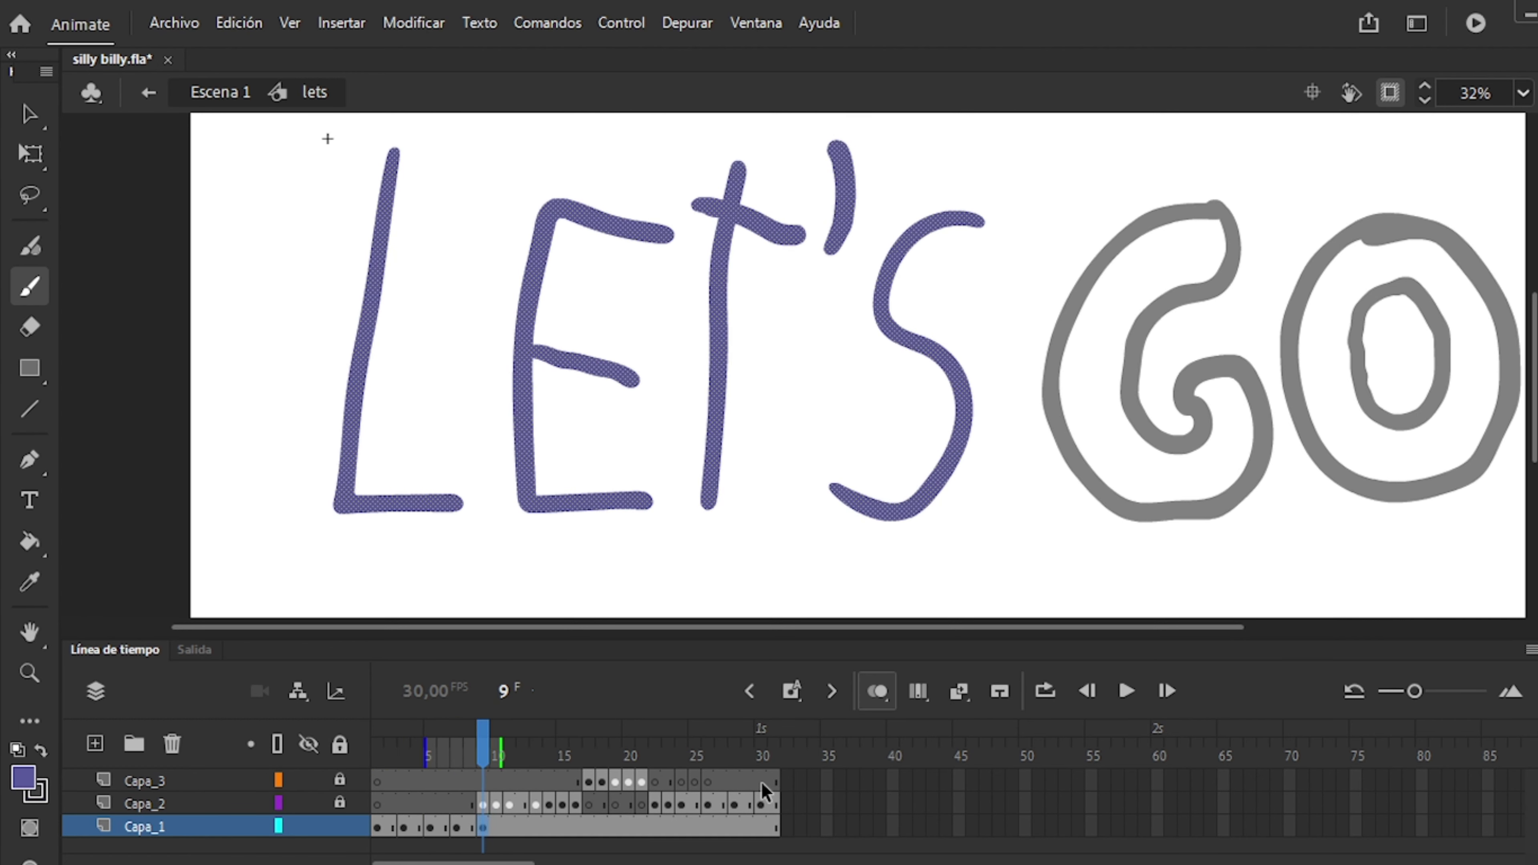
click(764, 819)
key(alt+shift+o)
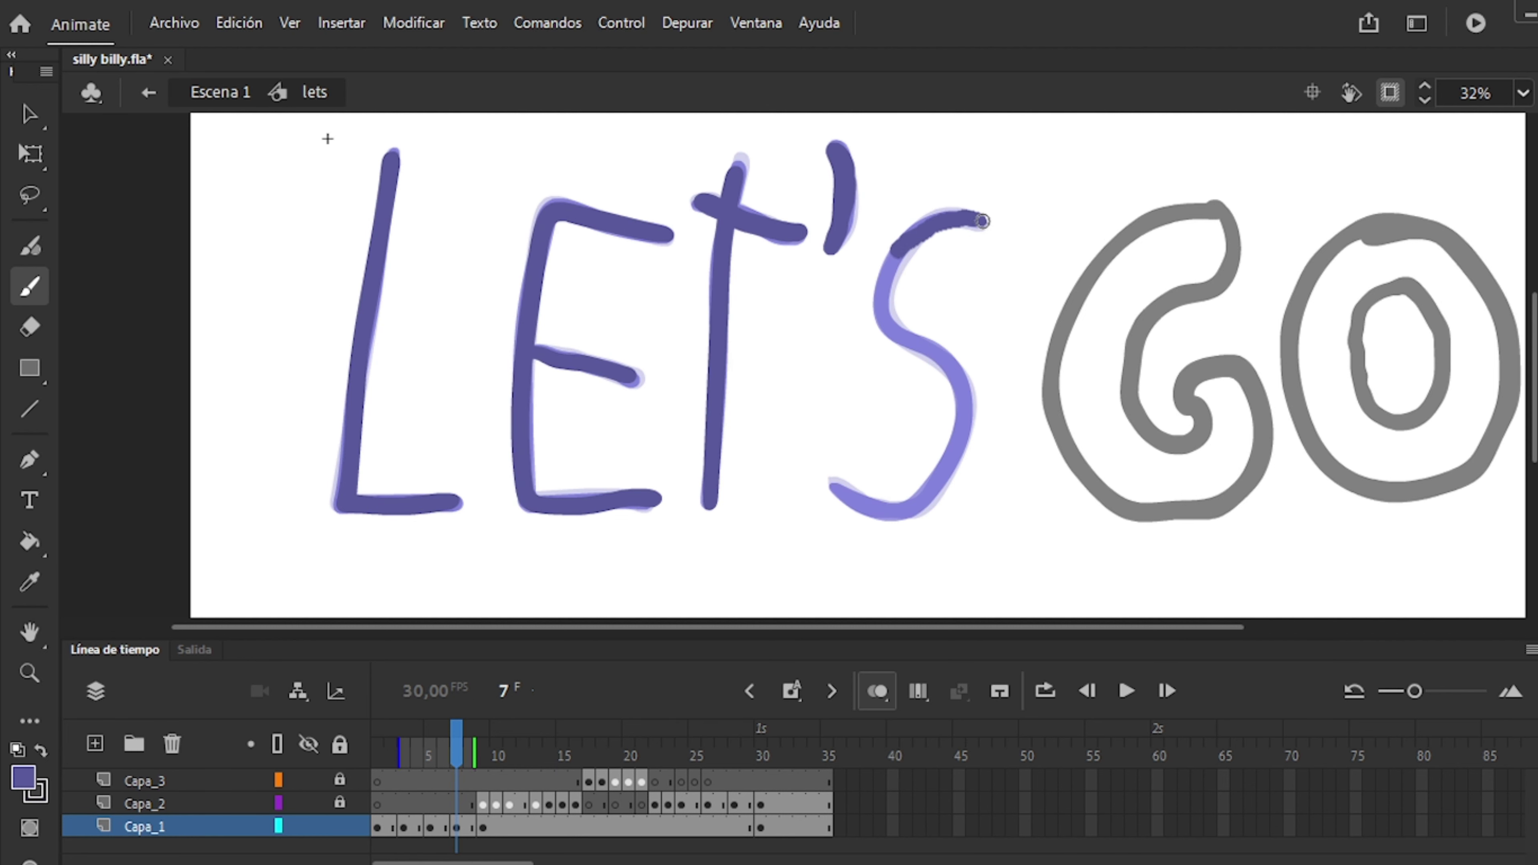
Repeat the LET'S drawings as keyframes on every second frame of Capa_1 from frame 11 through frame 19.
key(period)
key(period)
key(F6)
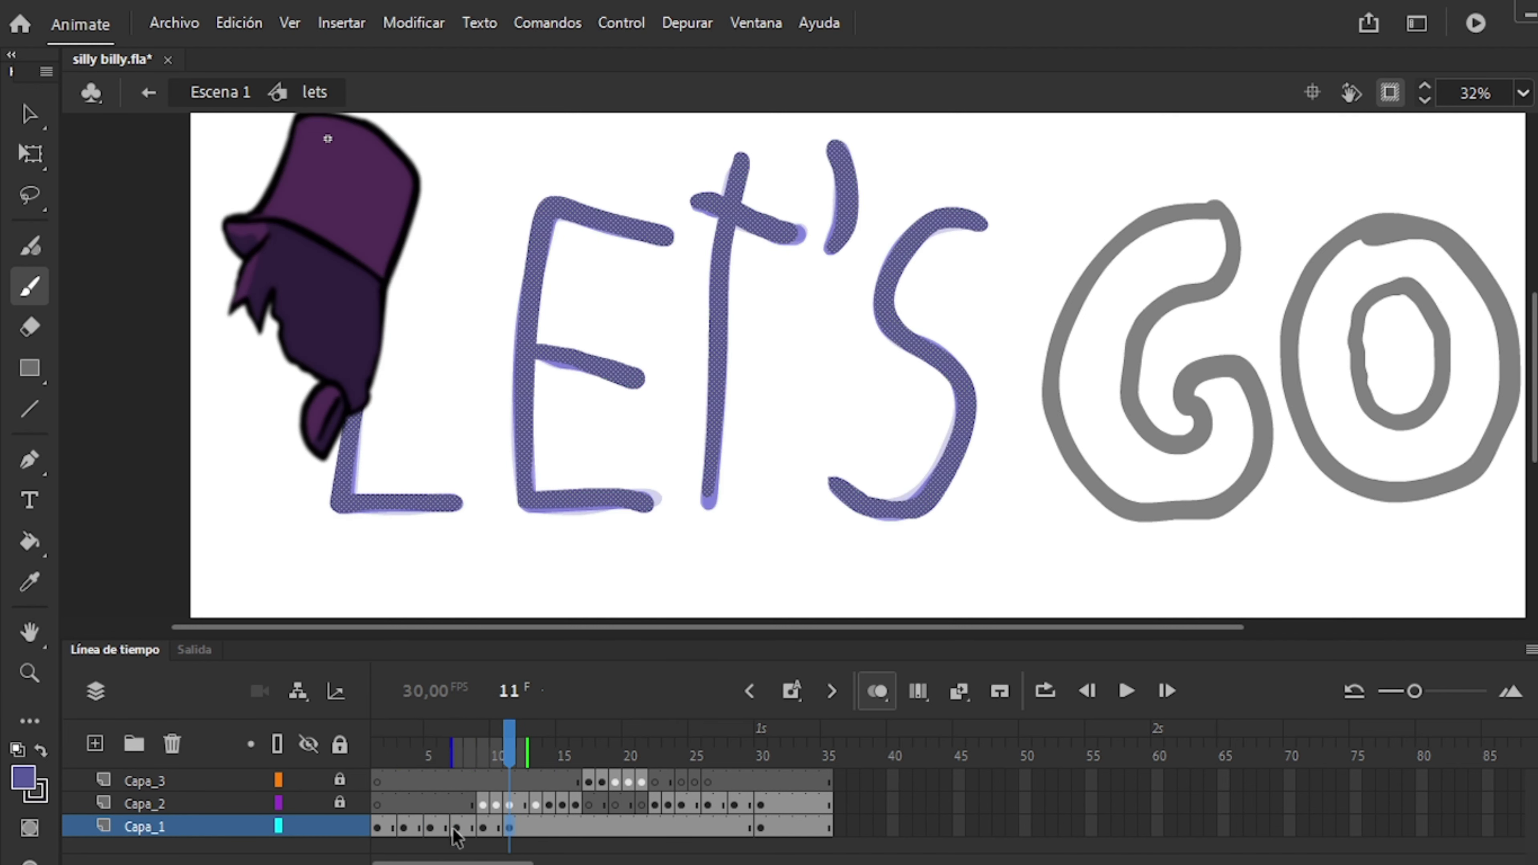
key(F6)
key(F6)
key(F6)
key(period)
key(period)
key(F6)
key(period)
key(period)
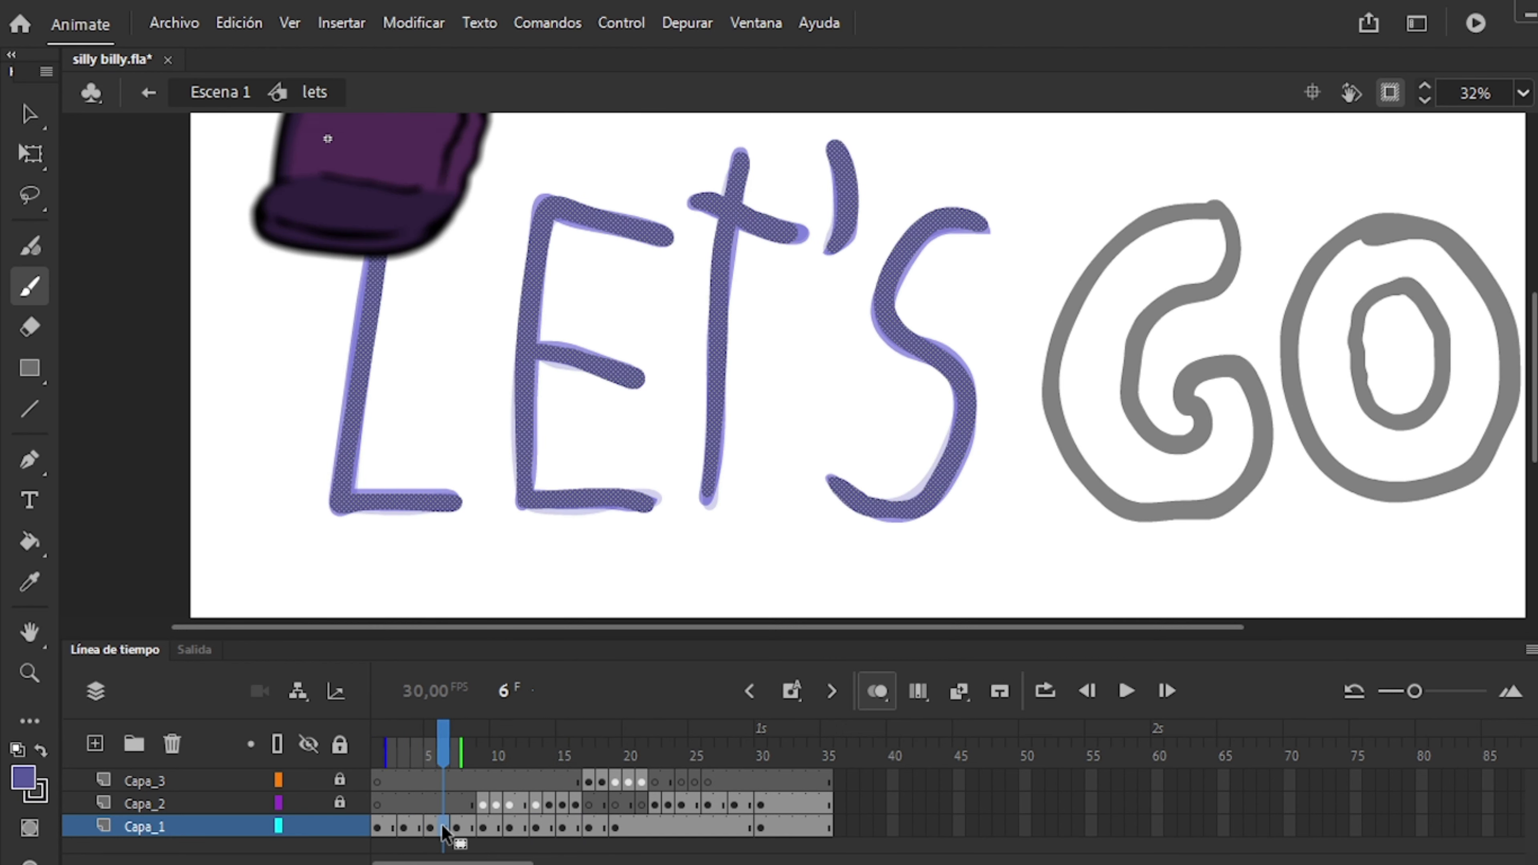
Continue the alternating LET'S keyframes on Capa_1 from frame 21 through frame 35 and play back the animation.
key(F6)
key(period)
key(period)
key(F6)
key(period)
key(period)
key(F6)
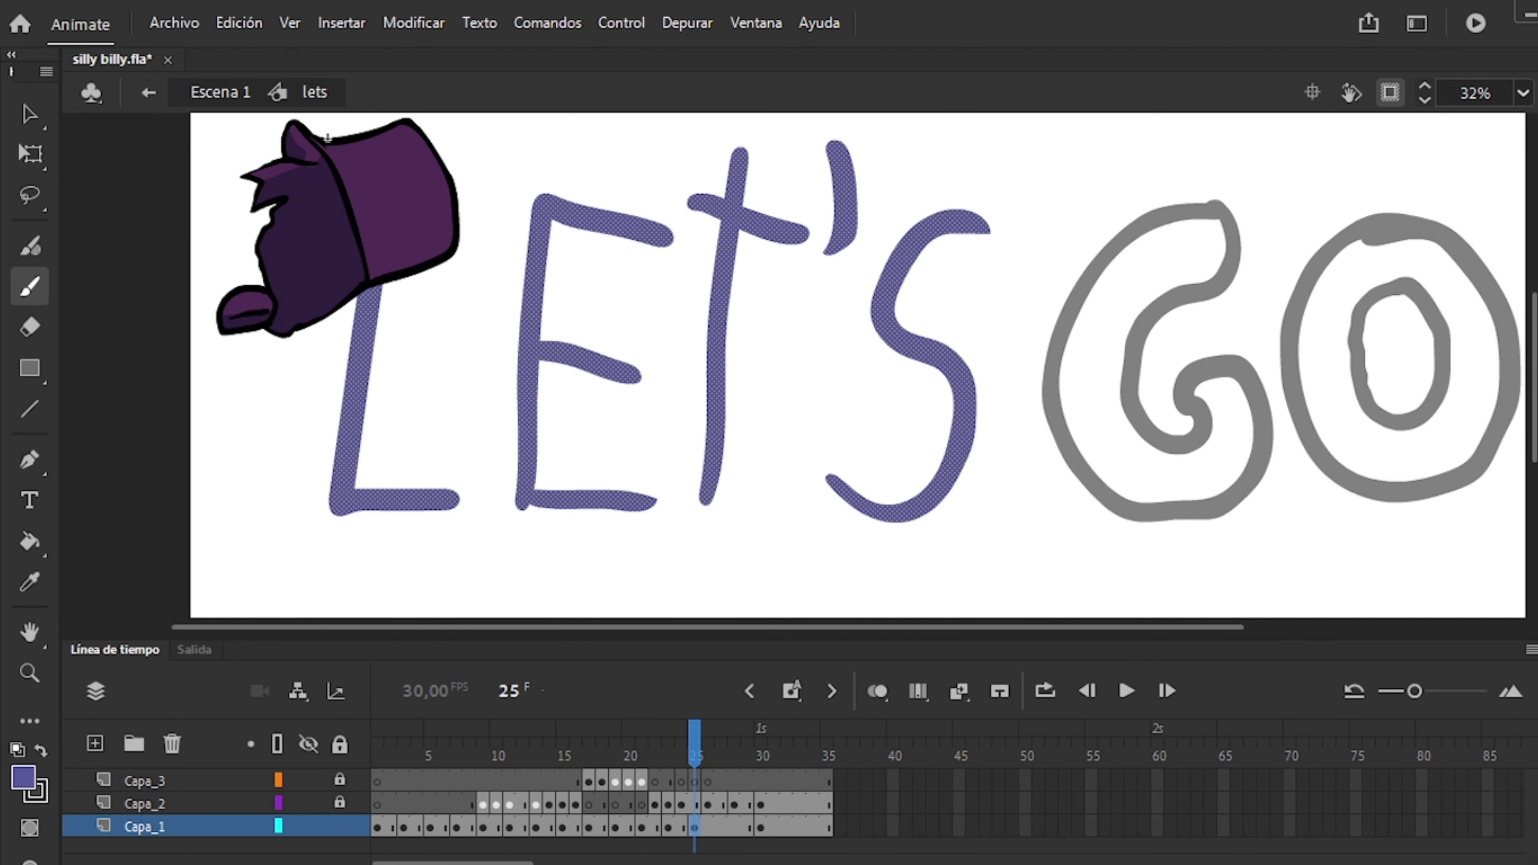
key(period)
key(period)
key(F6)
key(period)
key(period)
key(F6)
click(813, 731)
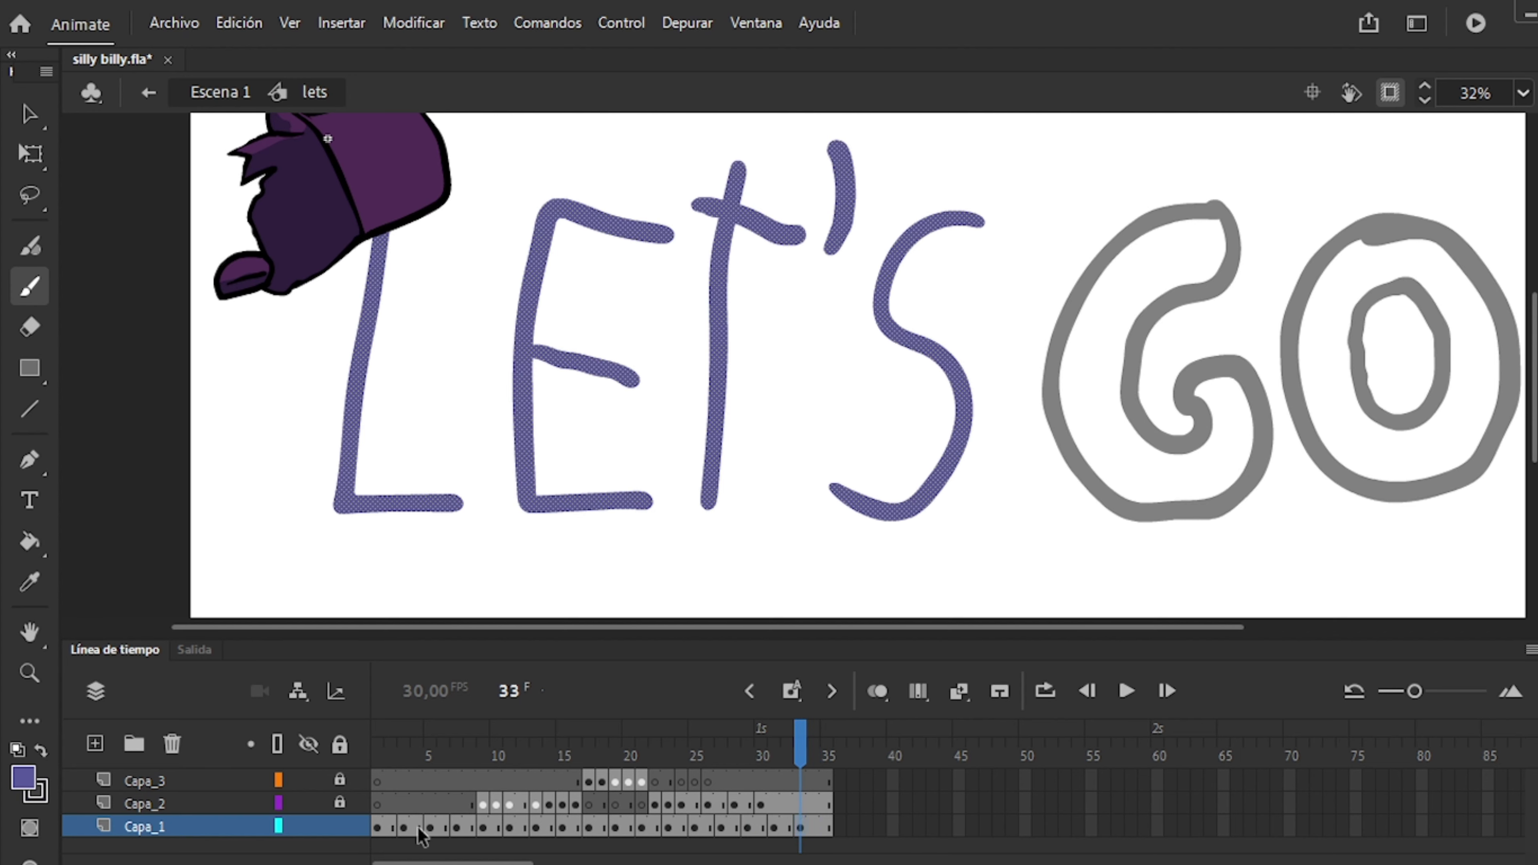
key(Return)
click(791, 696)
key(ctrl+minus)
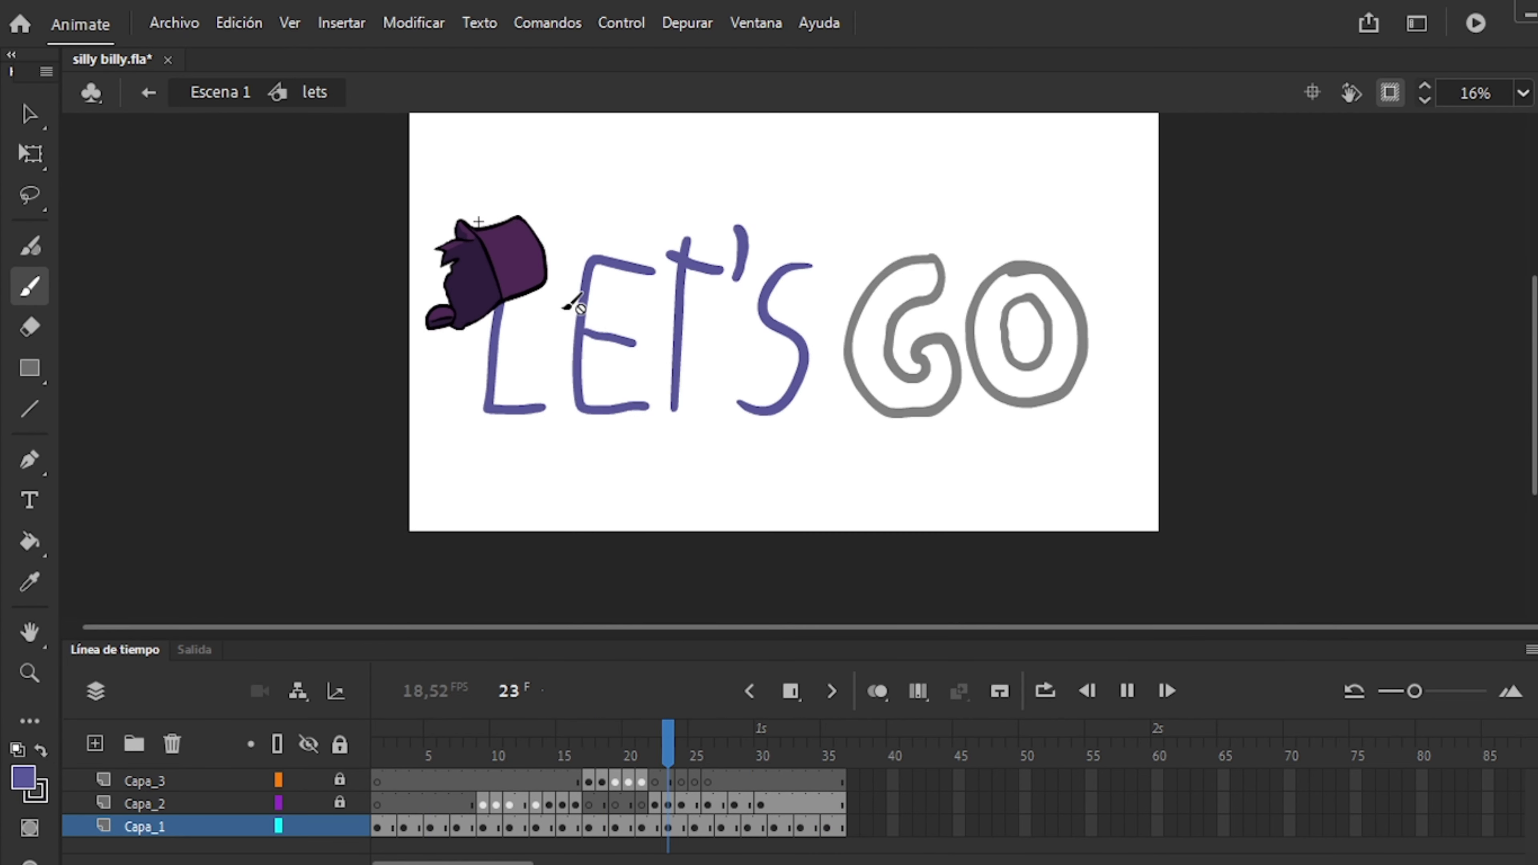
Squash the letter L from its base on the Capa_1 keyframes around frame 15 where the head lands, and play back.
key(q)
drag(554, 468, 400, 185)
key(period)
key(period)
key(period)
key(period)
key(period)
key(period)
key(period)
key(period)
key(period)
key(period)
key(period)
key(period)
drag(552, 468, 429, 209)
click(536, 827)
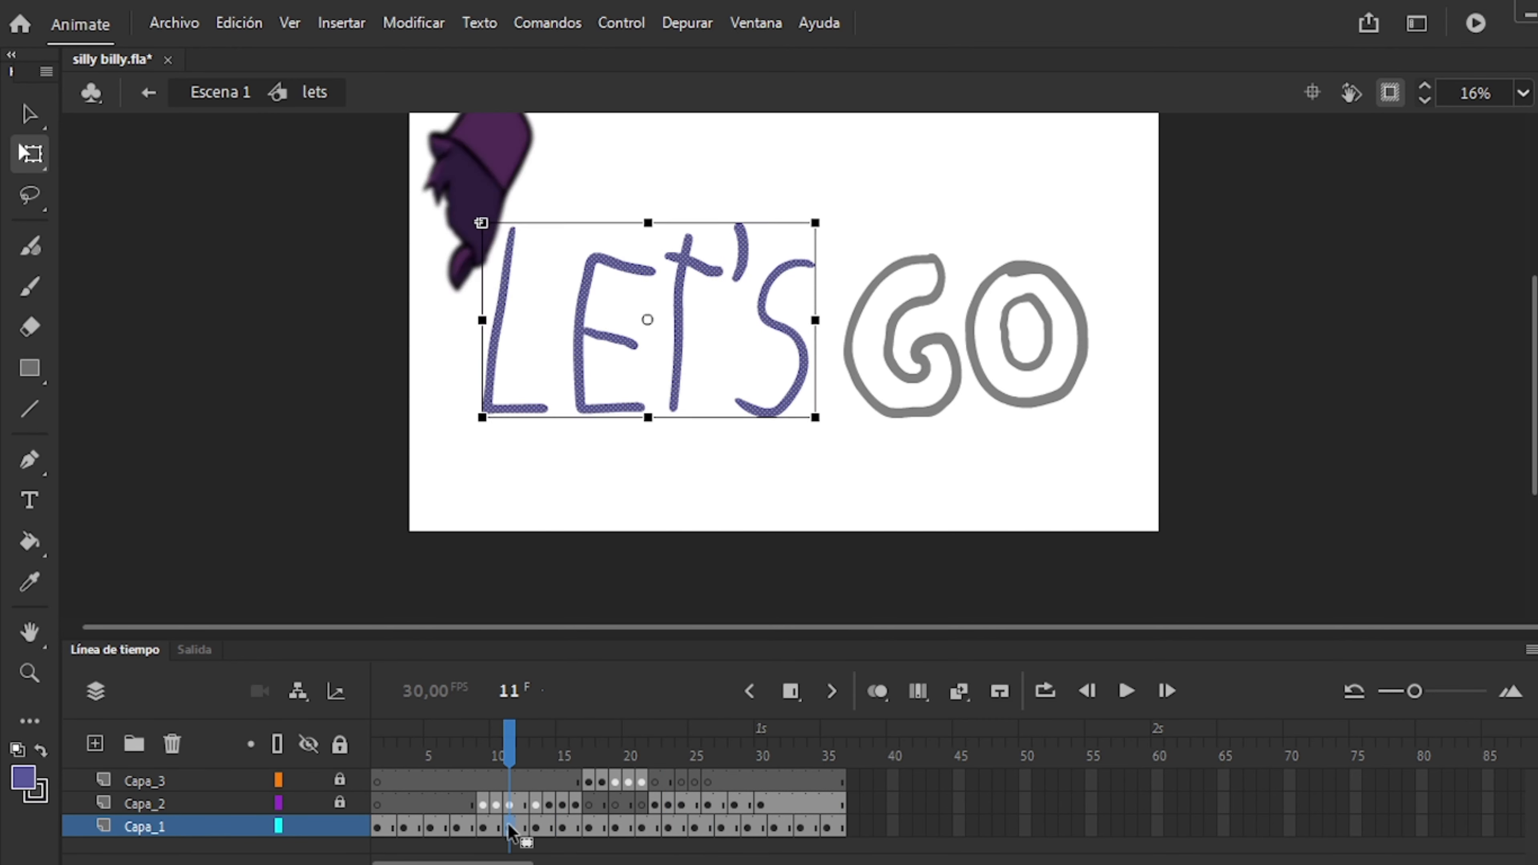
drag(566, 436, 466, 239)
key(period)
key(period)
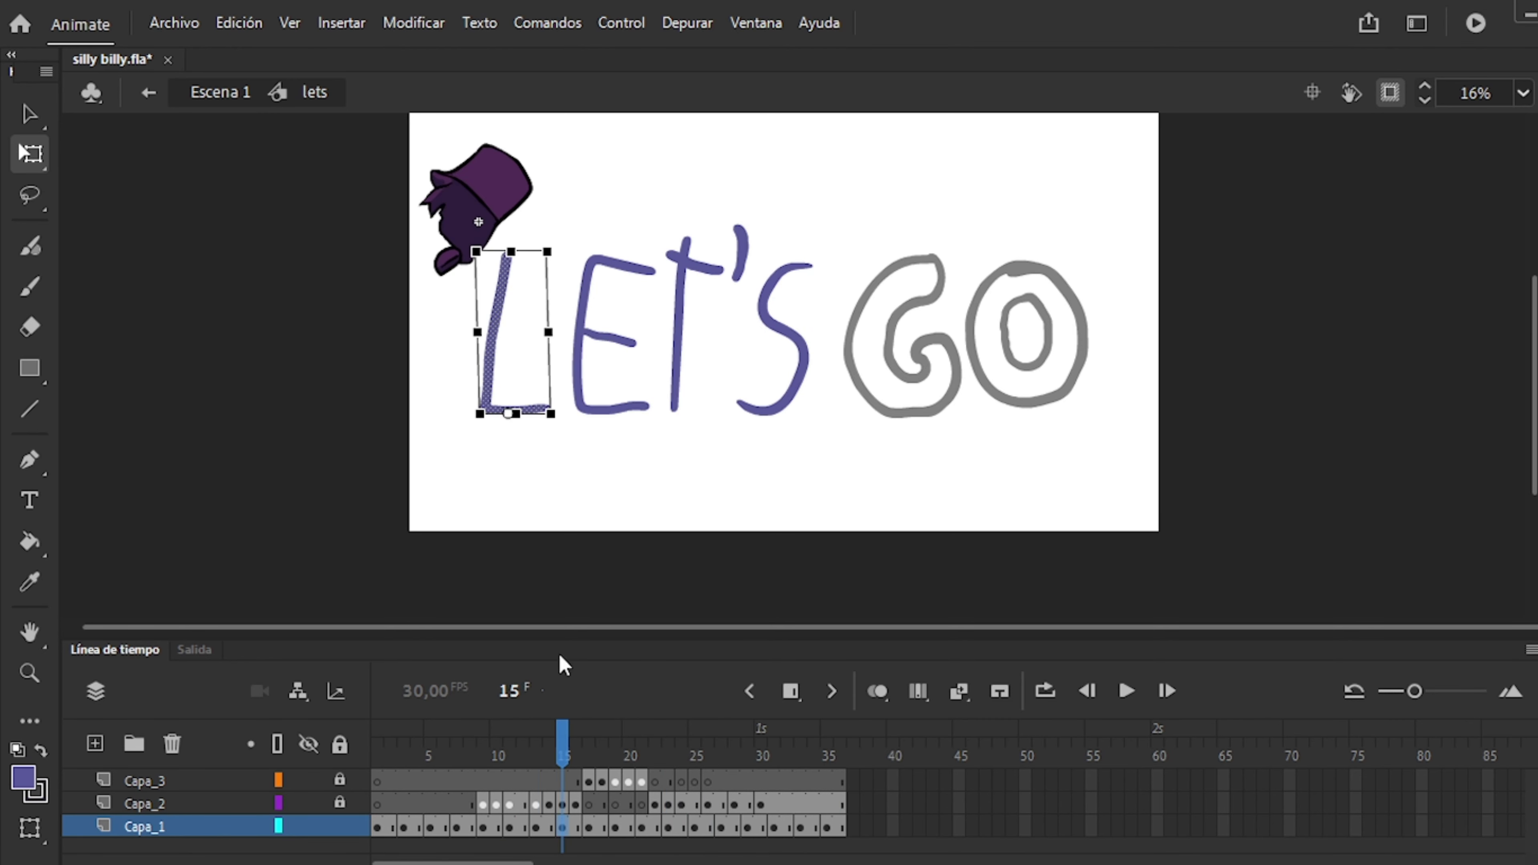
key(Return)
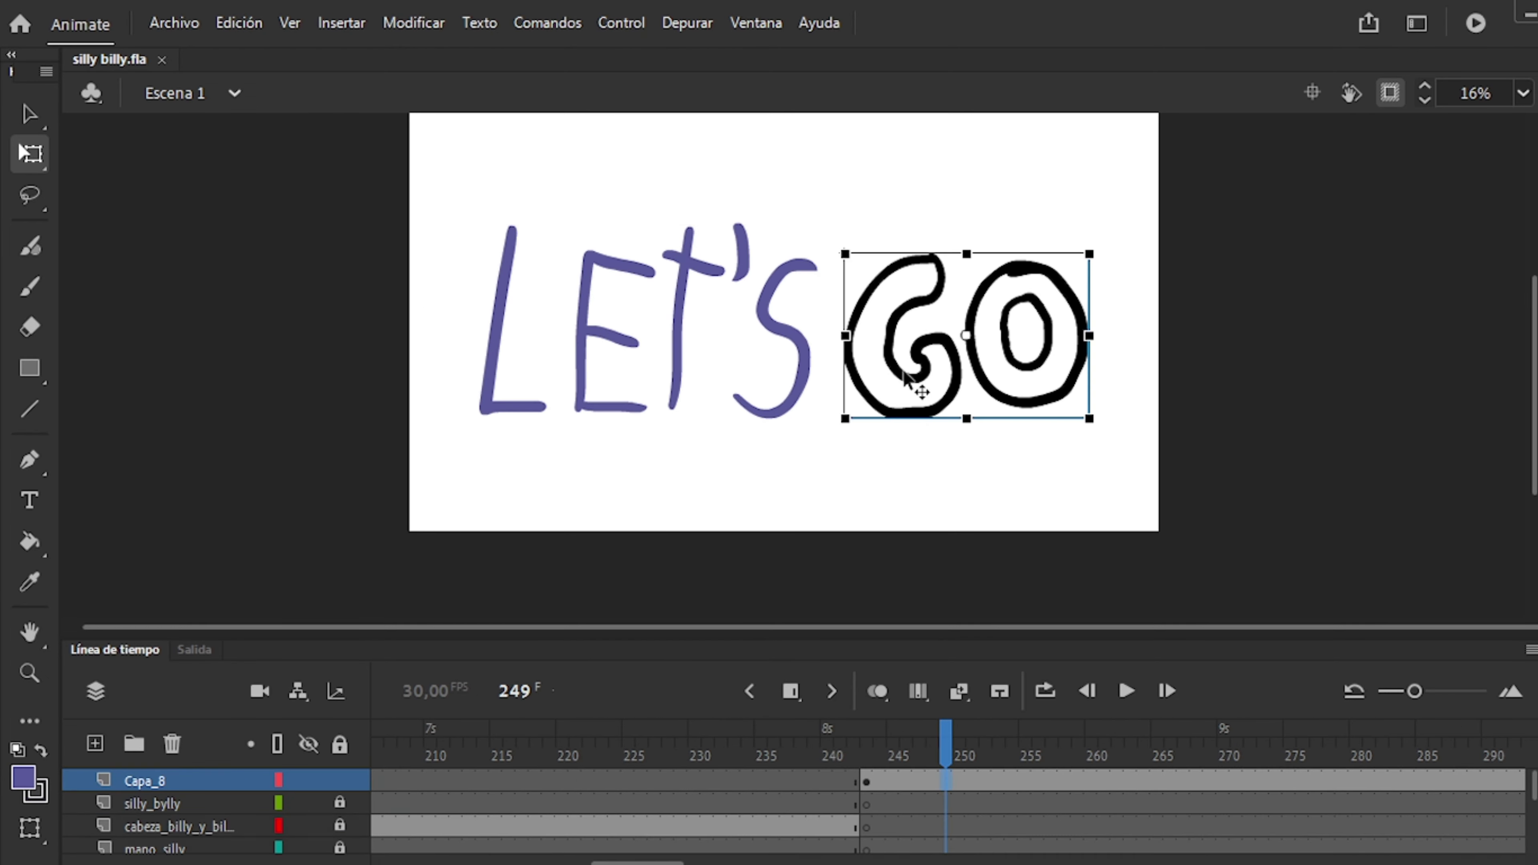
Open the go silly symbol and fill the gaps in the cap's hatched shading with white at frame 7 of Capa_2.
double_click(905, 378)
scroll(781, 252, up, 2)
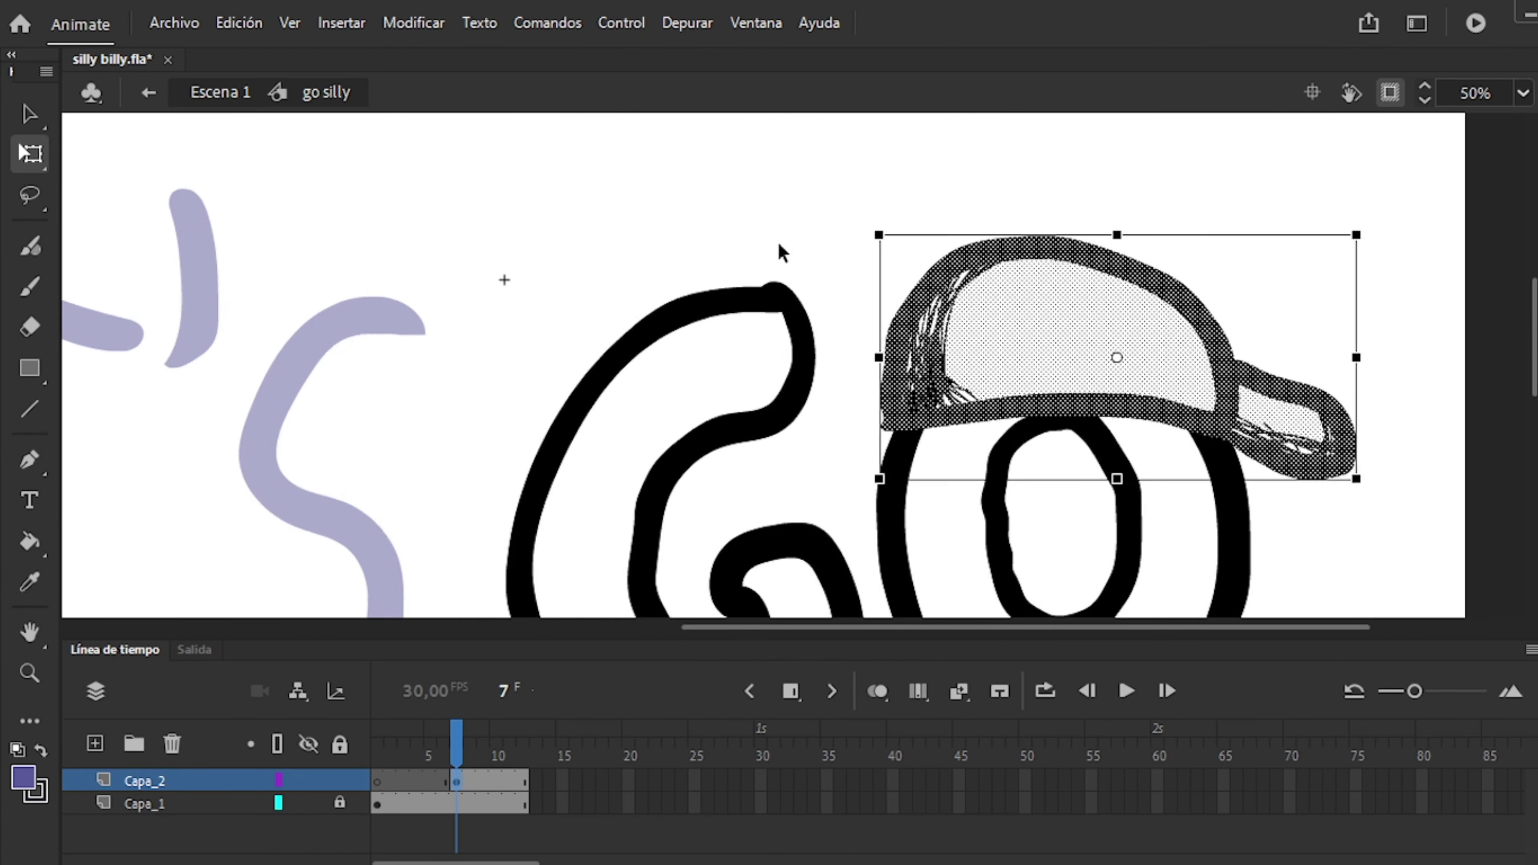
scroll(450, 481, up, 4)
key(k)
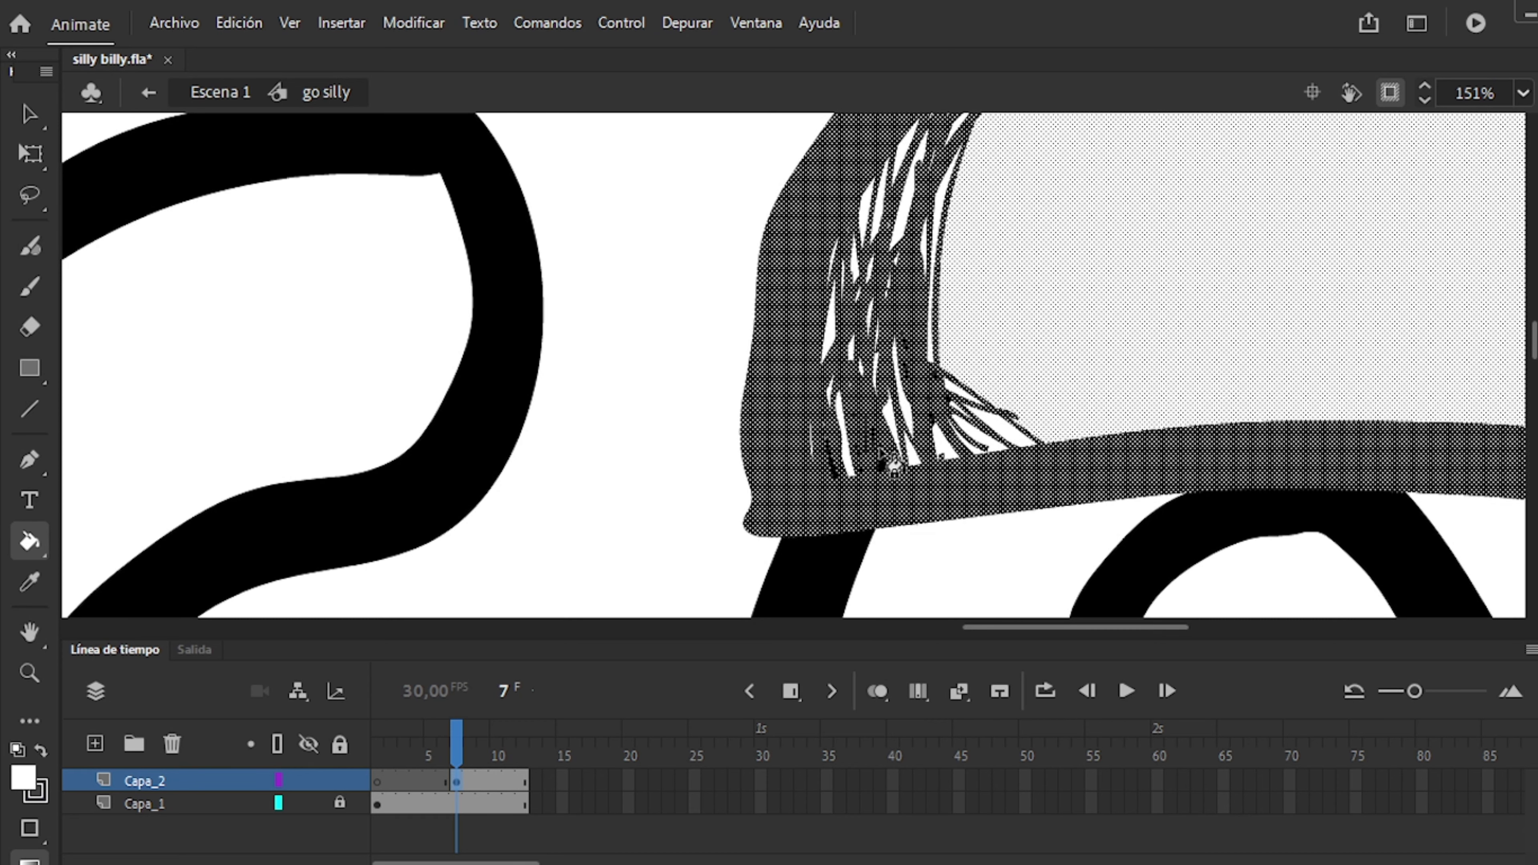
click(862, 463)
key(ctrl+z)
click(913, 189)
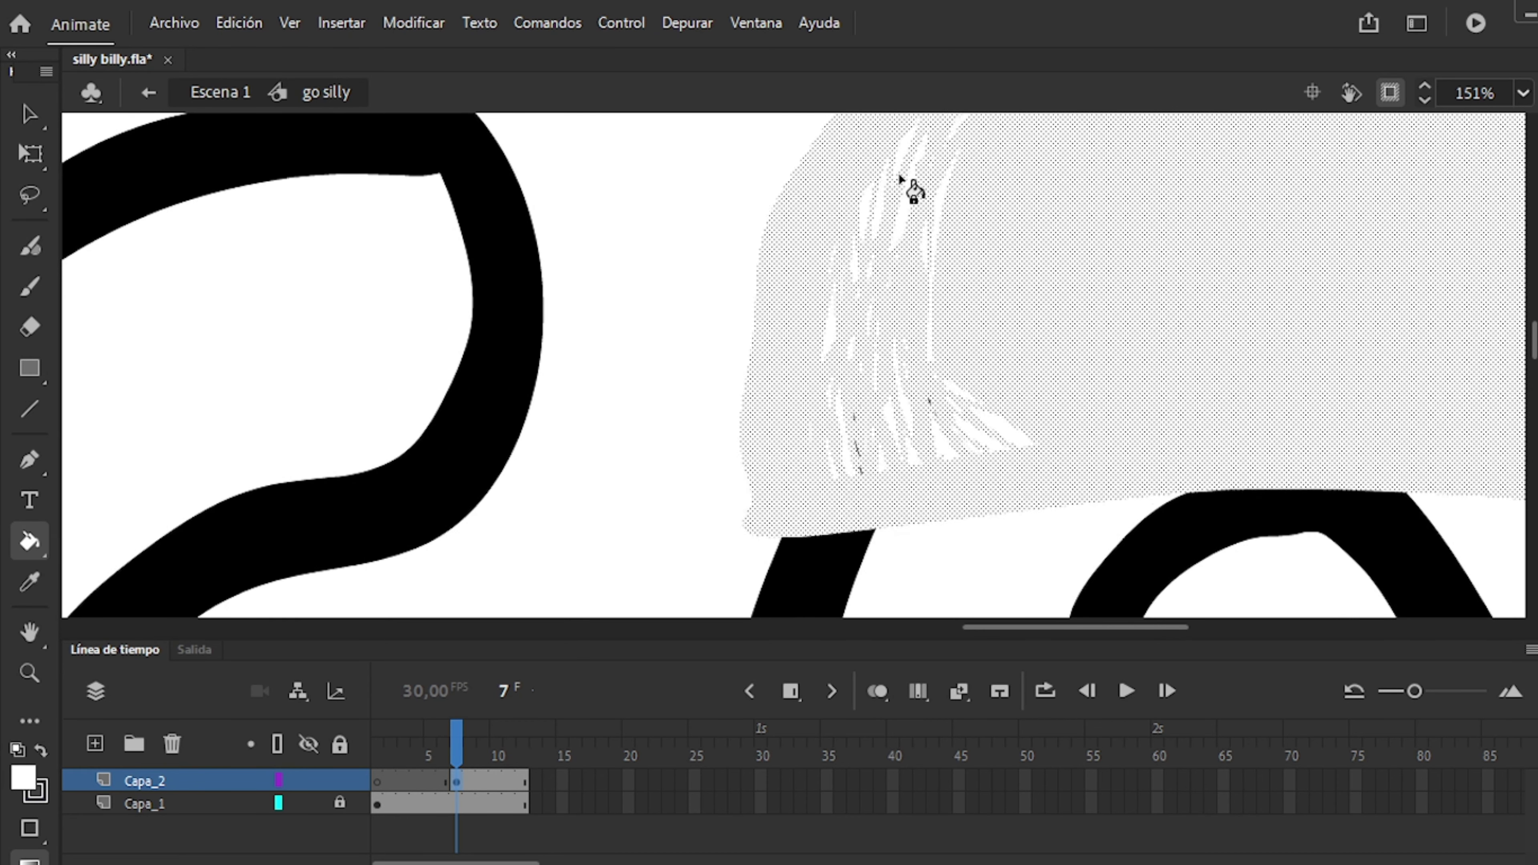
Keyframe the cap at frame 9 of Capa_2 and place a stretched, blurred cap above the O at frame 8.
scroll(913, 189, down, 4)
key(q)
key(ctrl+a)
key(ctrl+minus)
key(comma)
key(comma)
key(ctrl+minus)
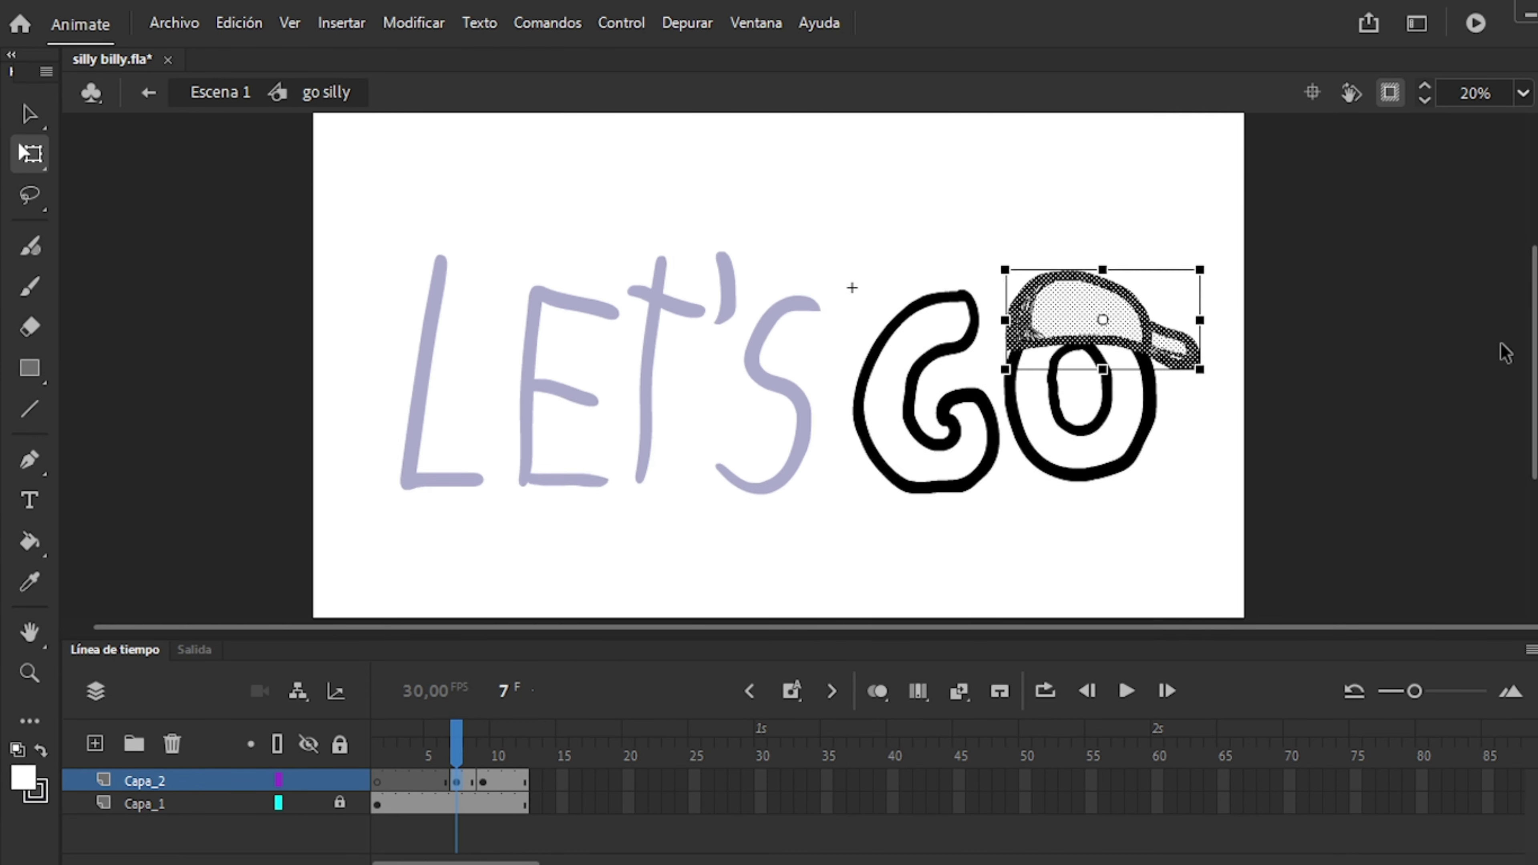
drag(1090, 302, 1177, 284)
key(period)
click(910, 140)
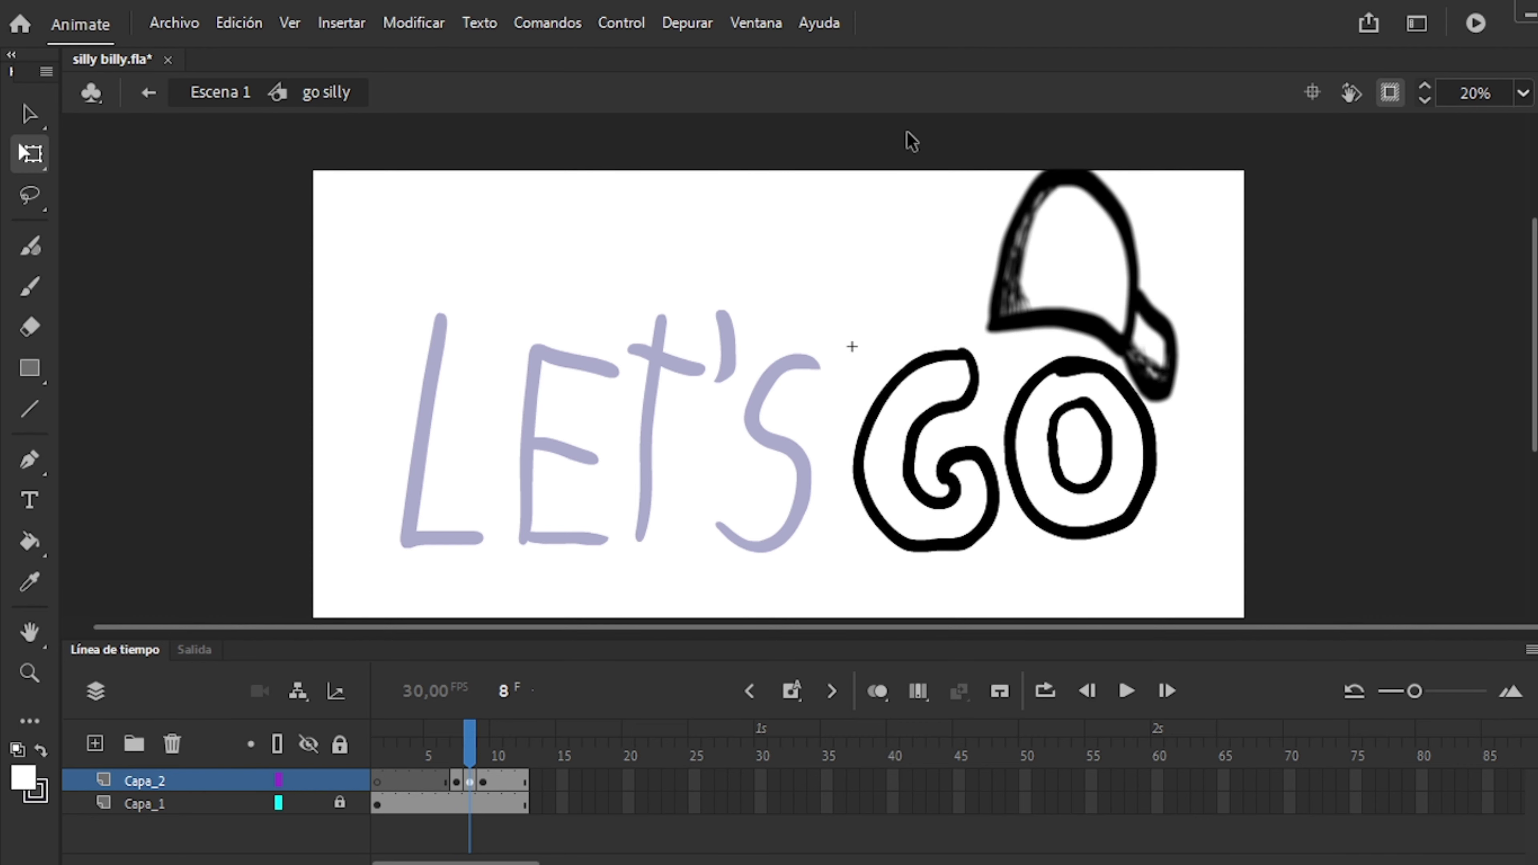
Add a cap keyframe at frame 11 of Capa_2 and squash the cap down onto the O at frame 9.
key(period)
key(period)
key(period)
key(F6)
key(comma)
key(comma)
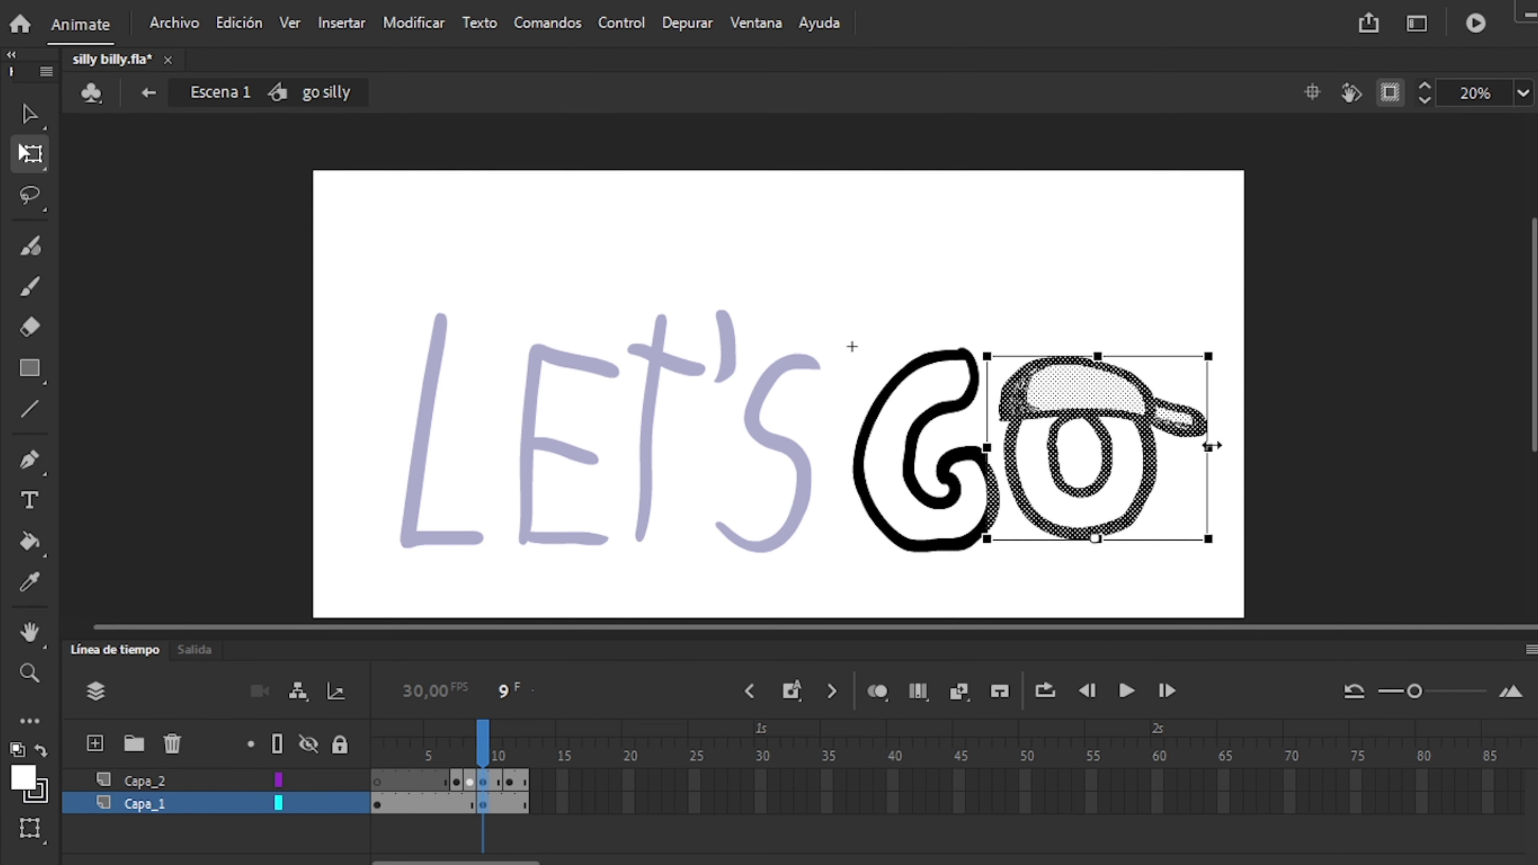
drag(1244, 566, 1000, 315)
Keyframe the O at frames 11, 13 and 15 of Capa_1 and vary its height from the base.
key(period)
key(period)
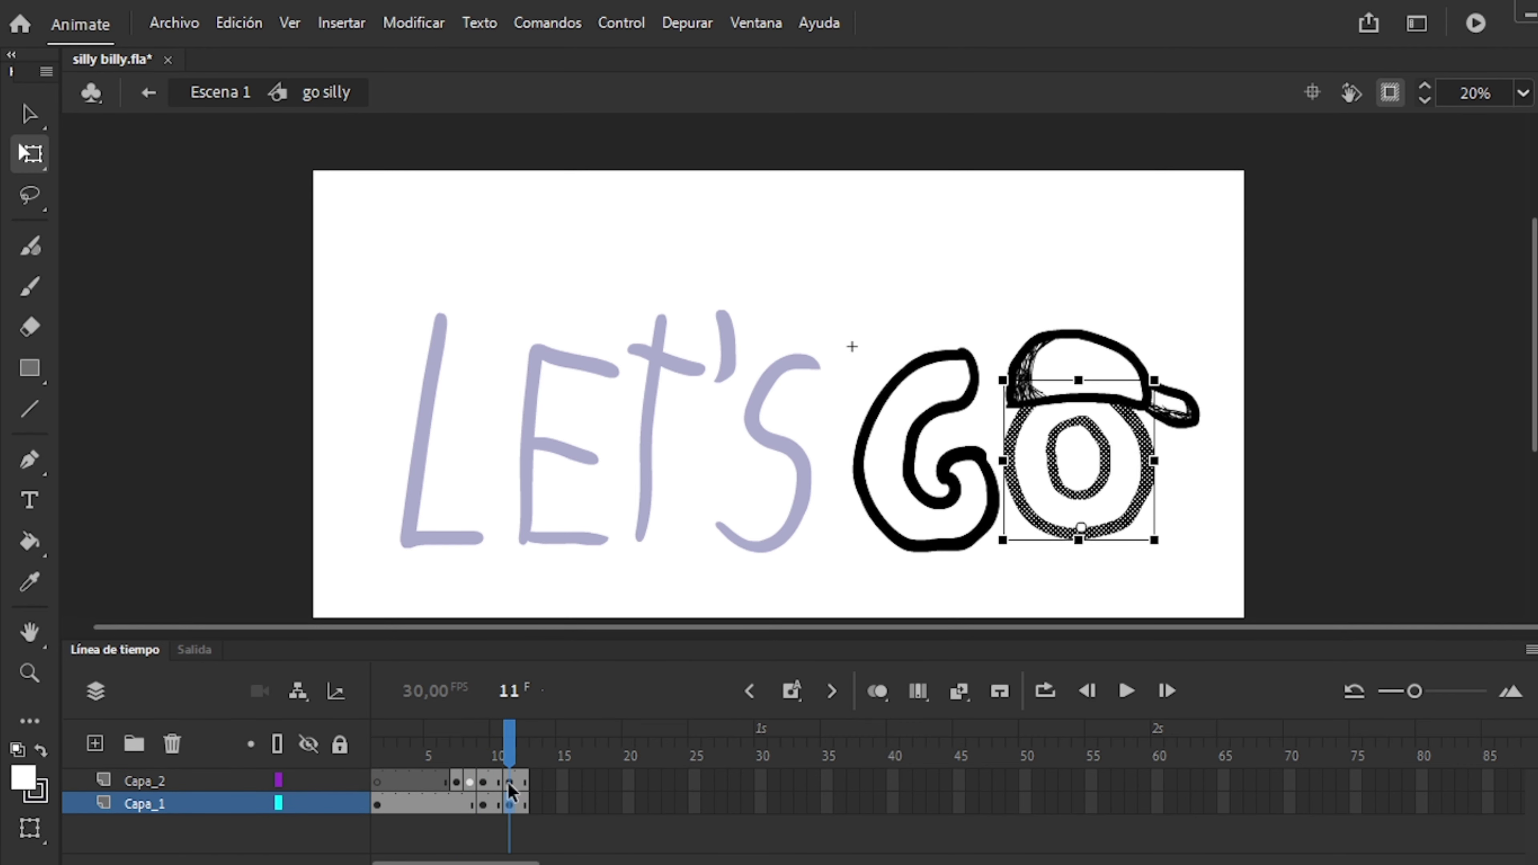
click(431, 807)
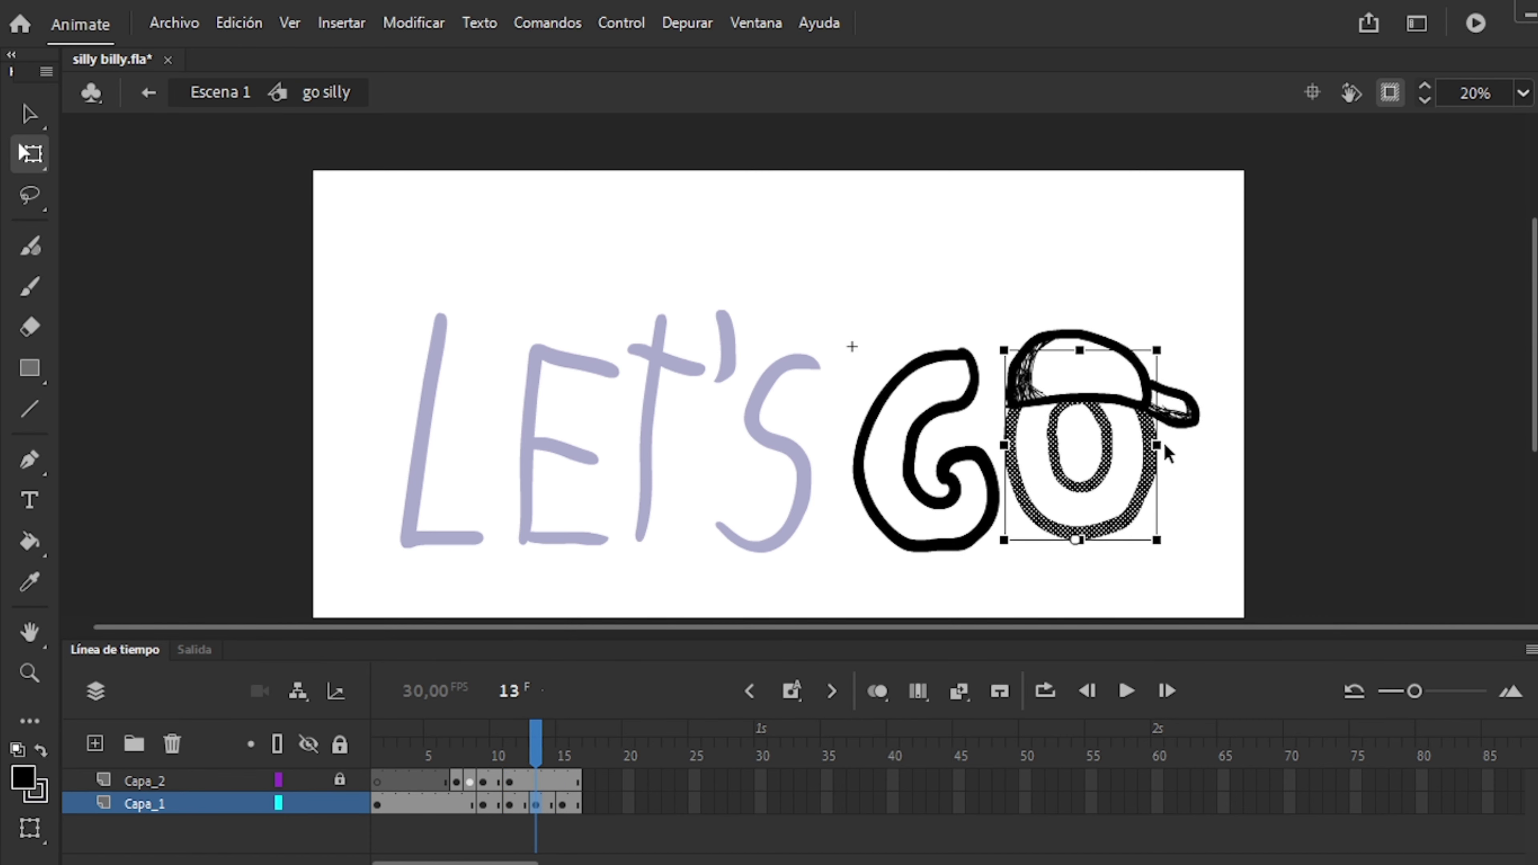
Add cap keyframes at frames 13 and 15 of Capa_2, squashing the cap at frame 13 for a rebound on the O.
click(509, 781)
click(539, 786)
key(F6)
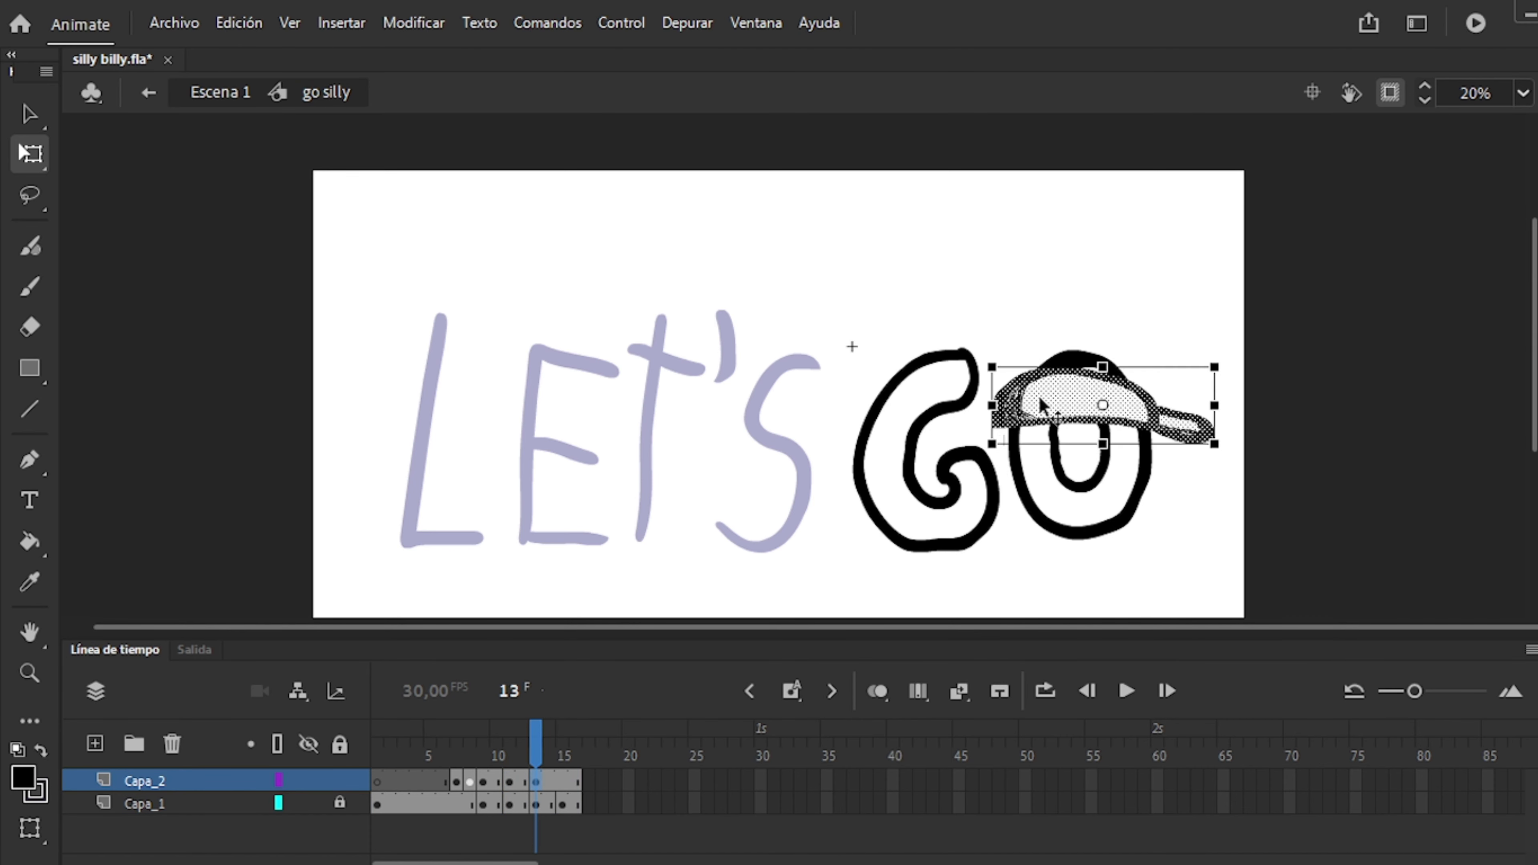
key(period)
key(period)
key(period)
key(period)
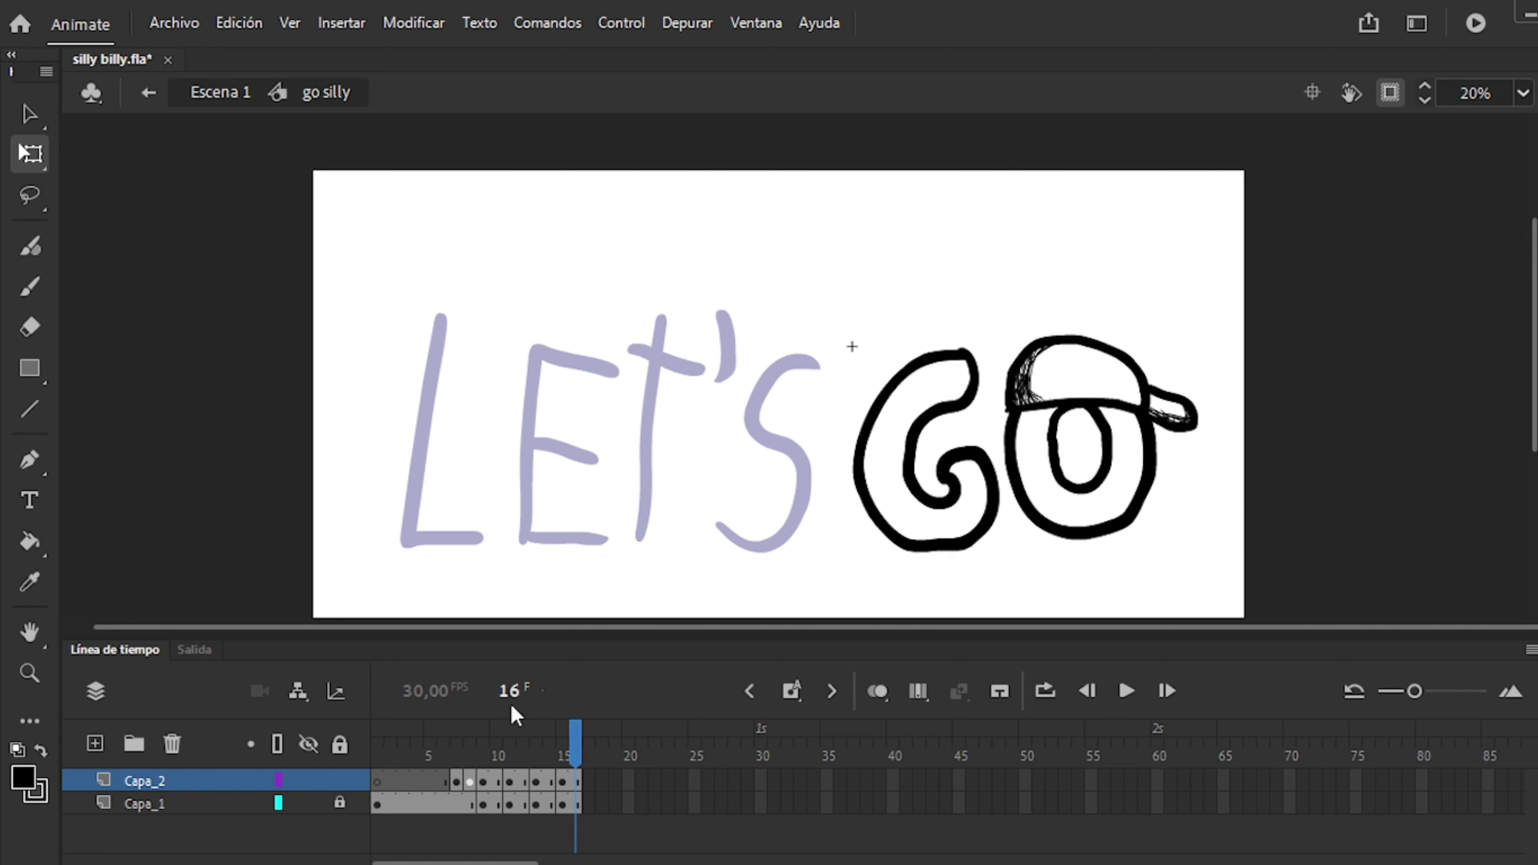
Step back and forth through the go silly frames to check how the cap bounces on the O.
key(comma)
key(comma)
key(comma)
key(comma)
key(comma)
key(period)
key(period)
click(440, 804)
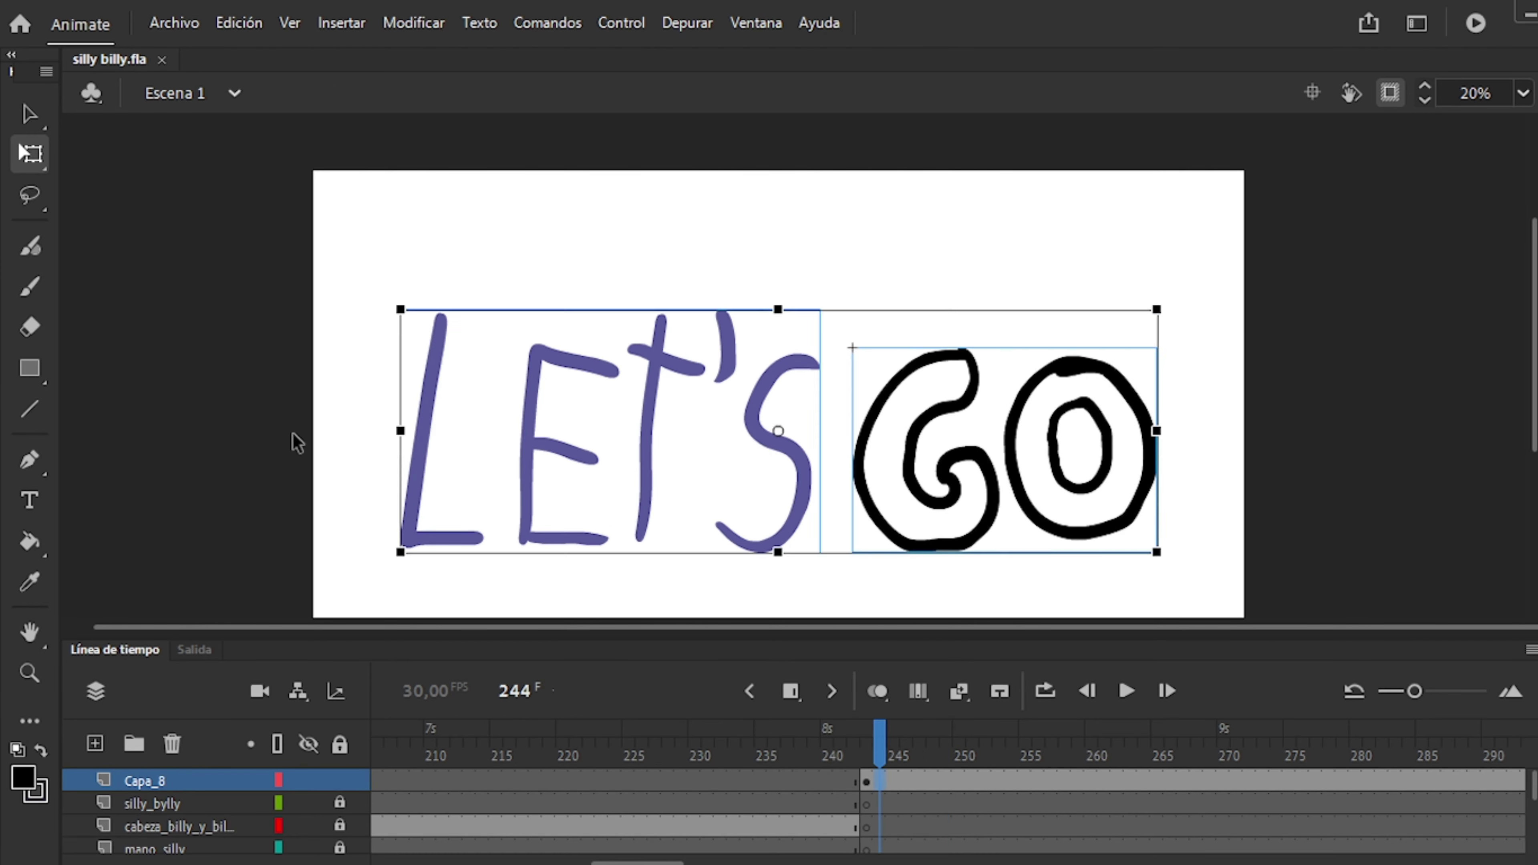
Add a keyframe at frame 257 of Capa_8 in Escena 1 and play back the combined LET'S GO animation.
click(868, 781)
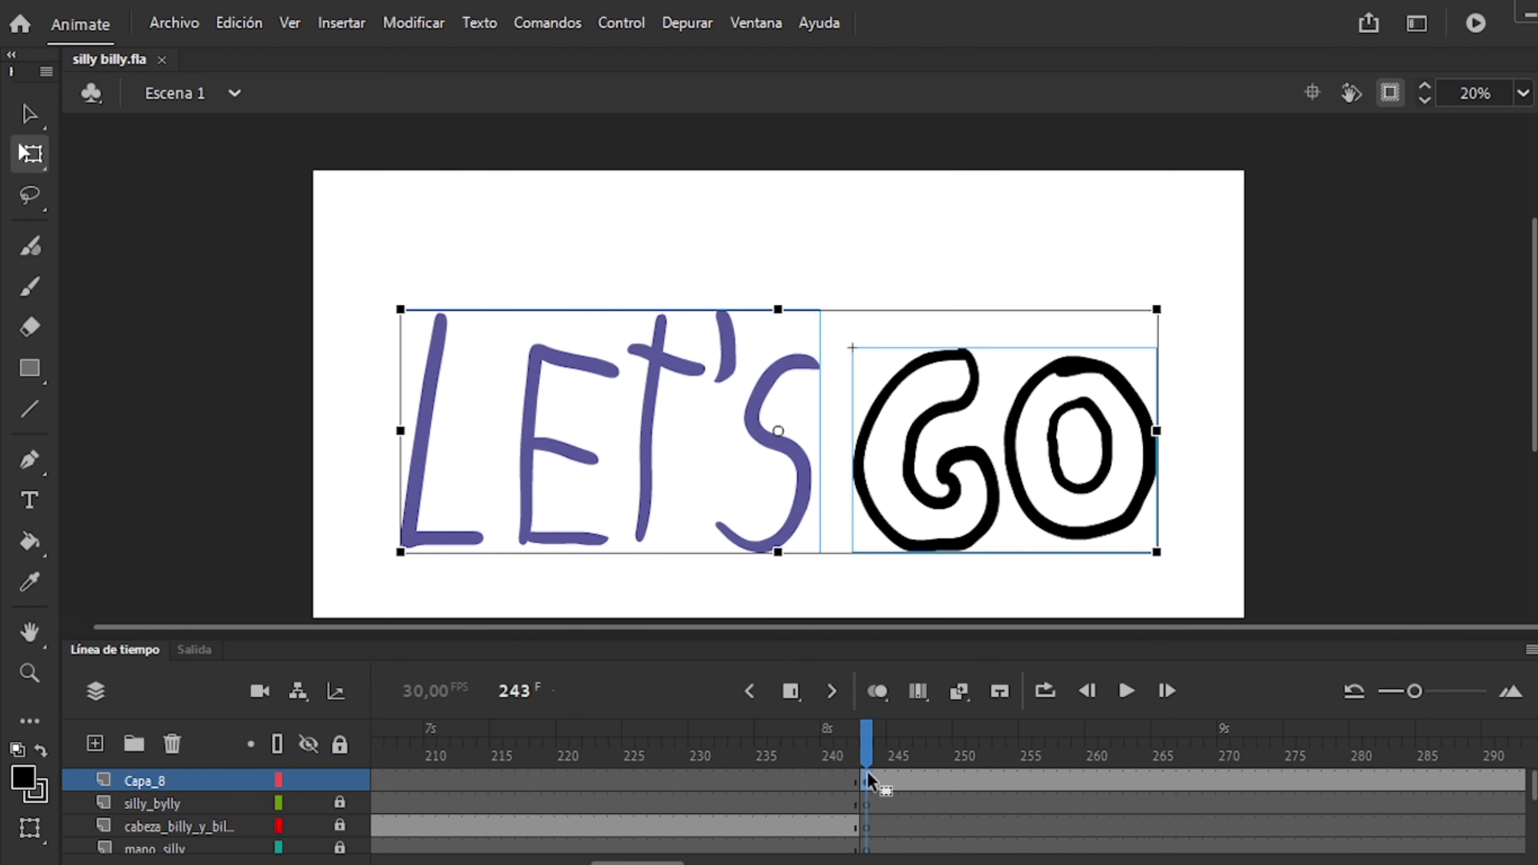
drag(802, 754, 588, 754)
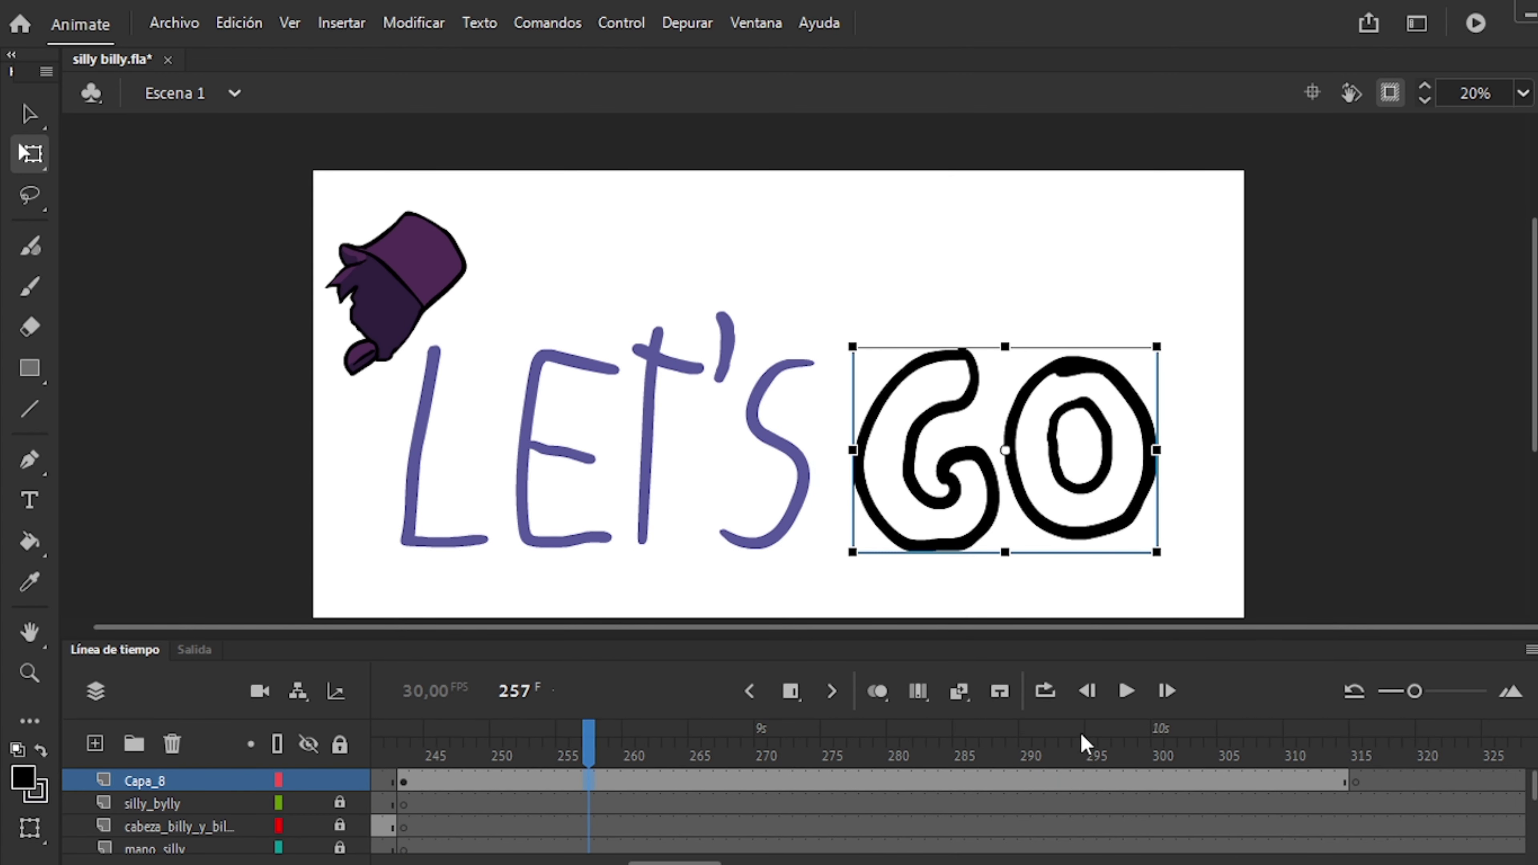
key(Return)
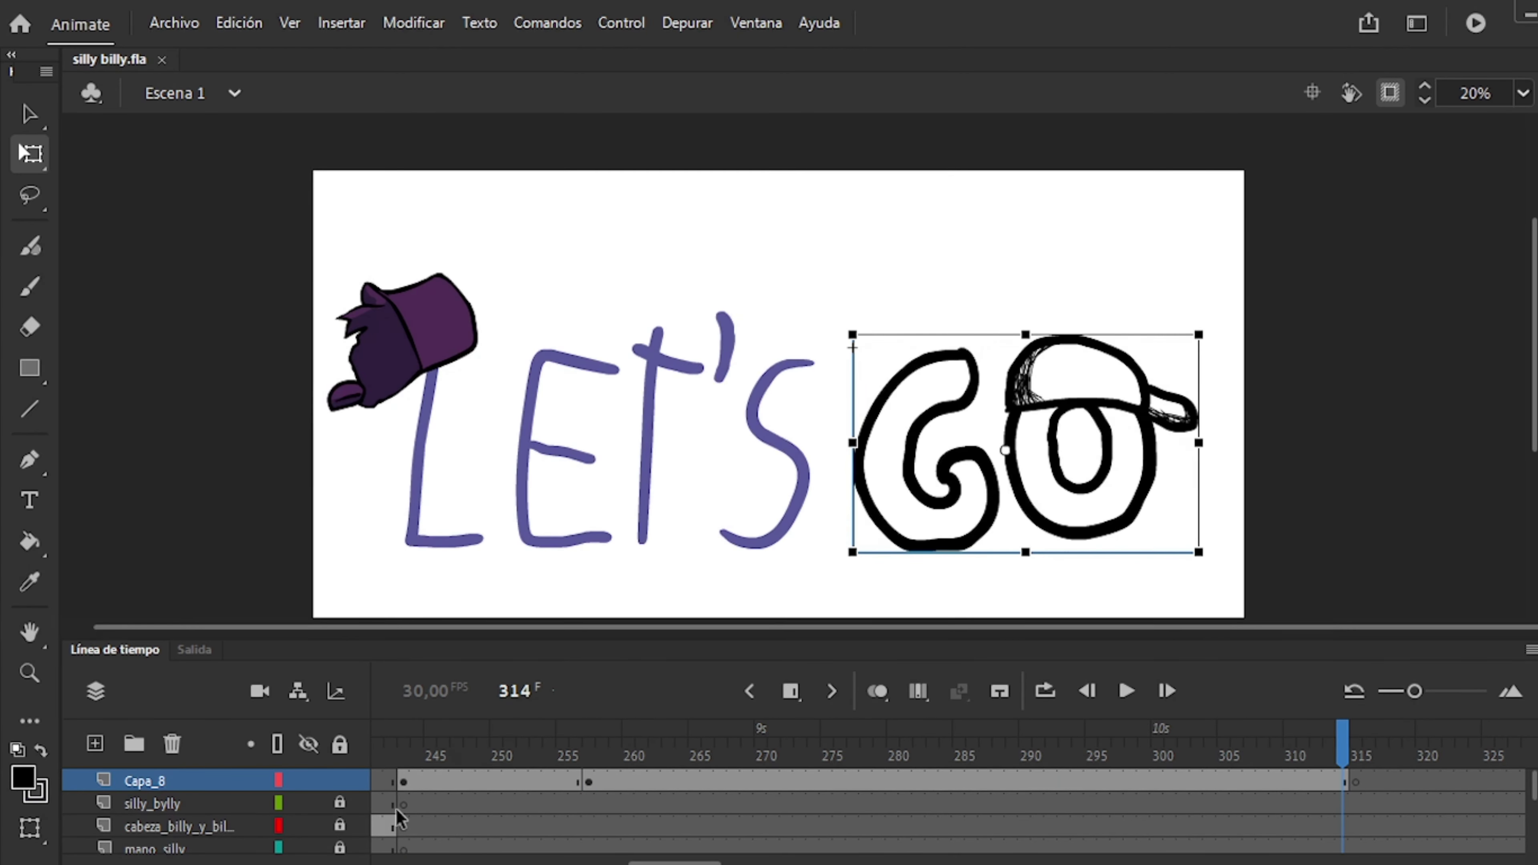
drag(396, 819, 945, 754)
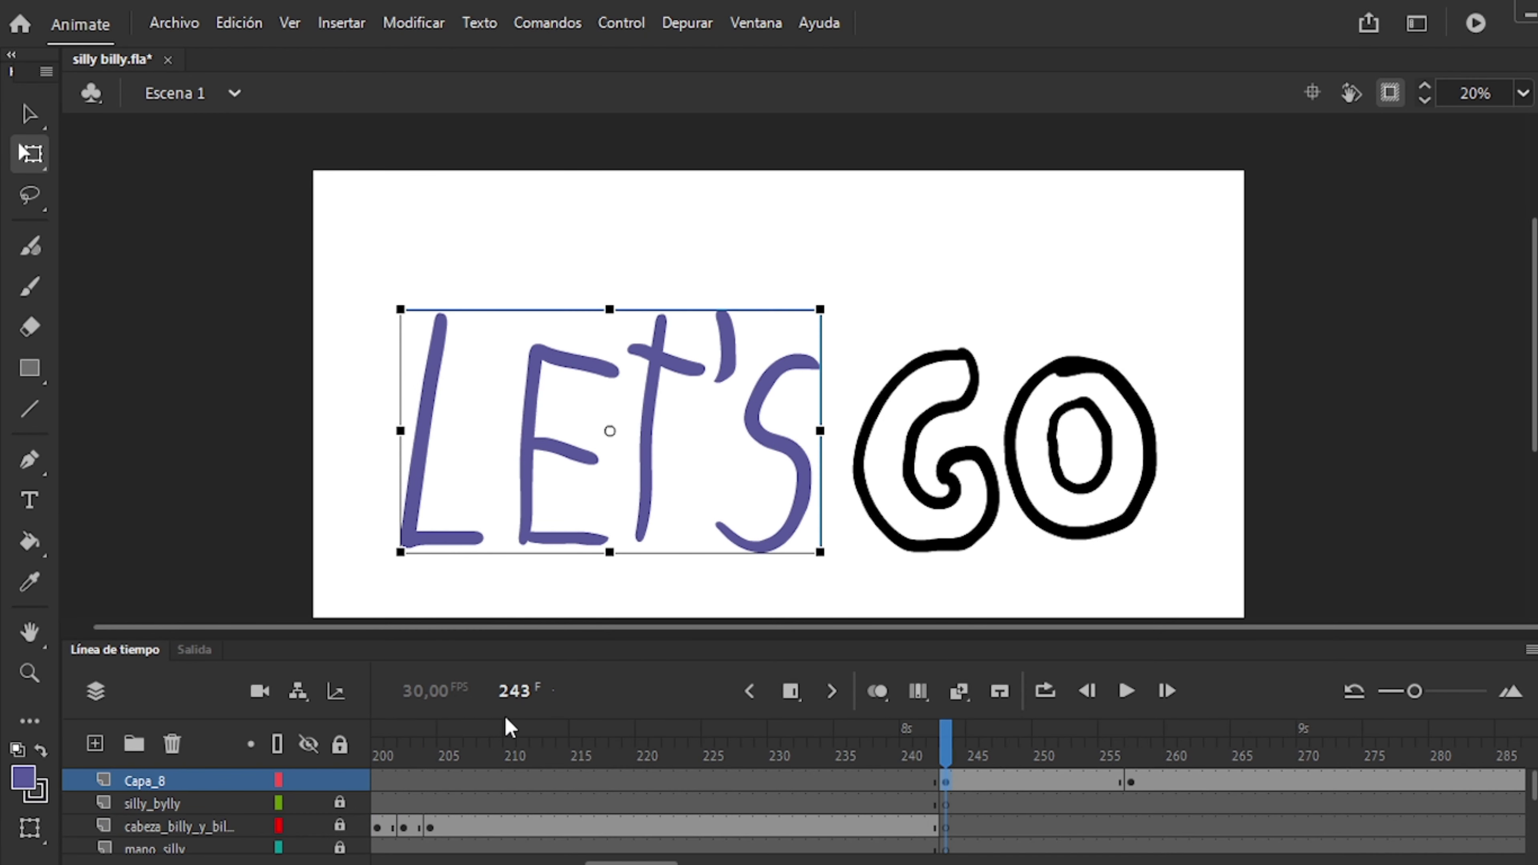
drag(509, 727, 591, 766)
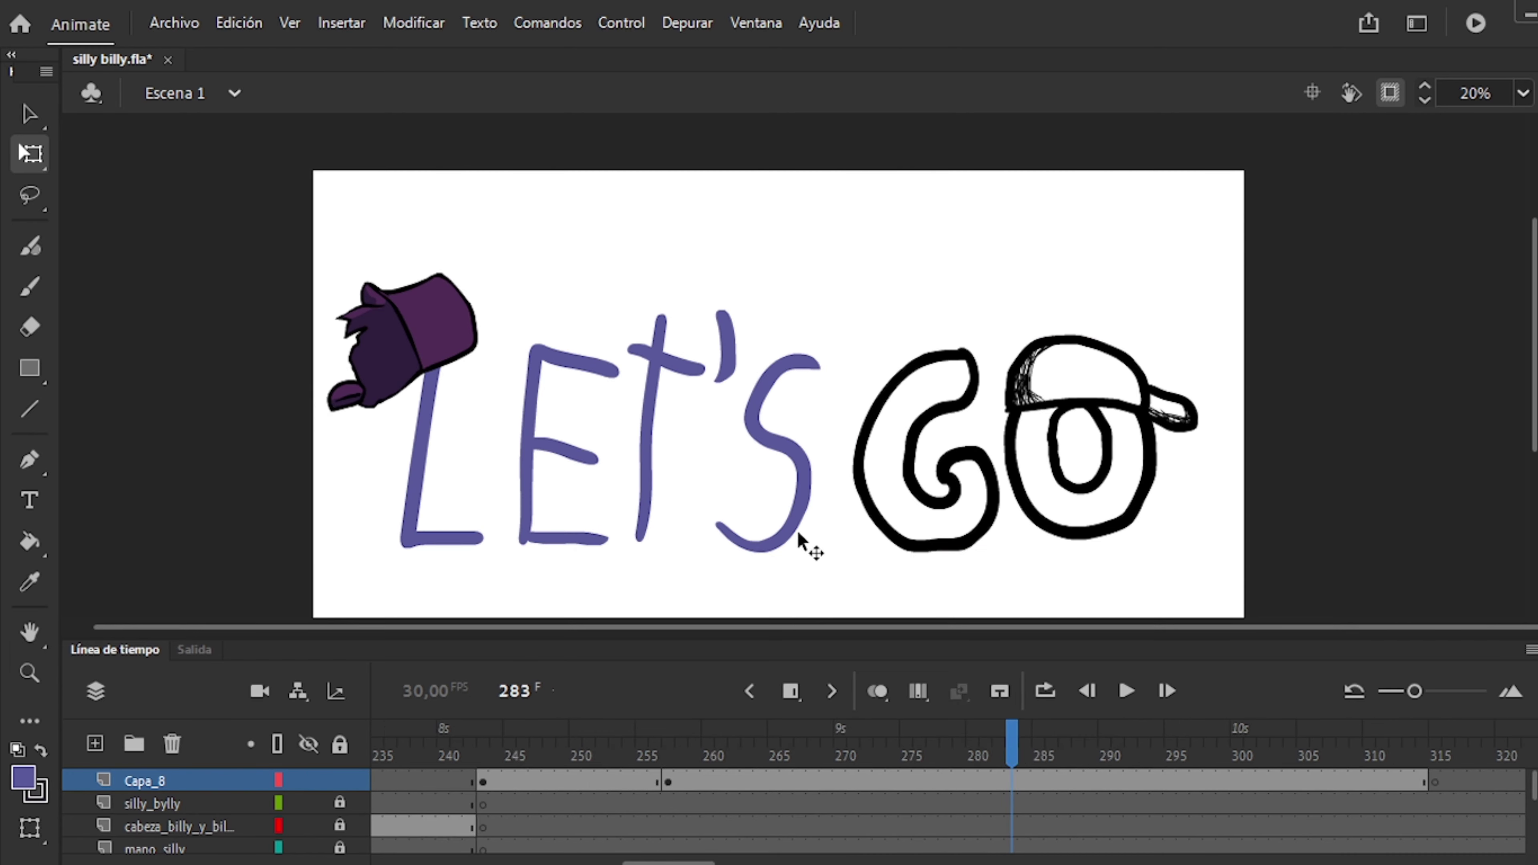
click(1109, 755)
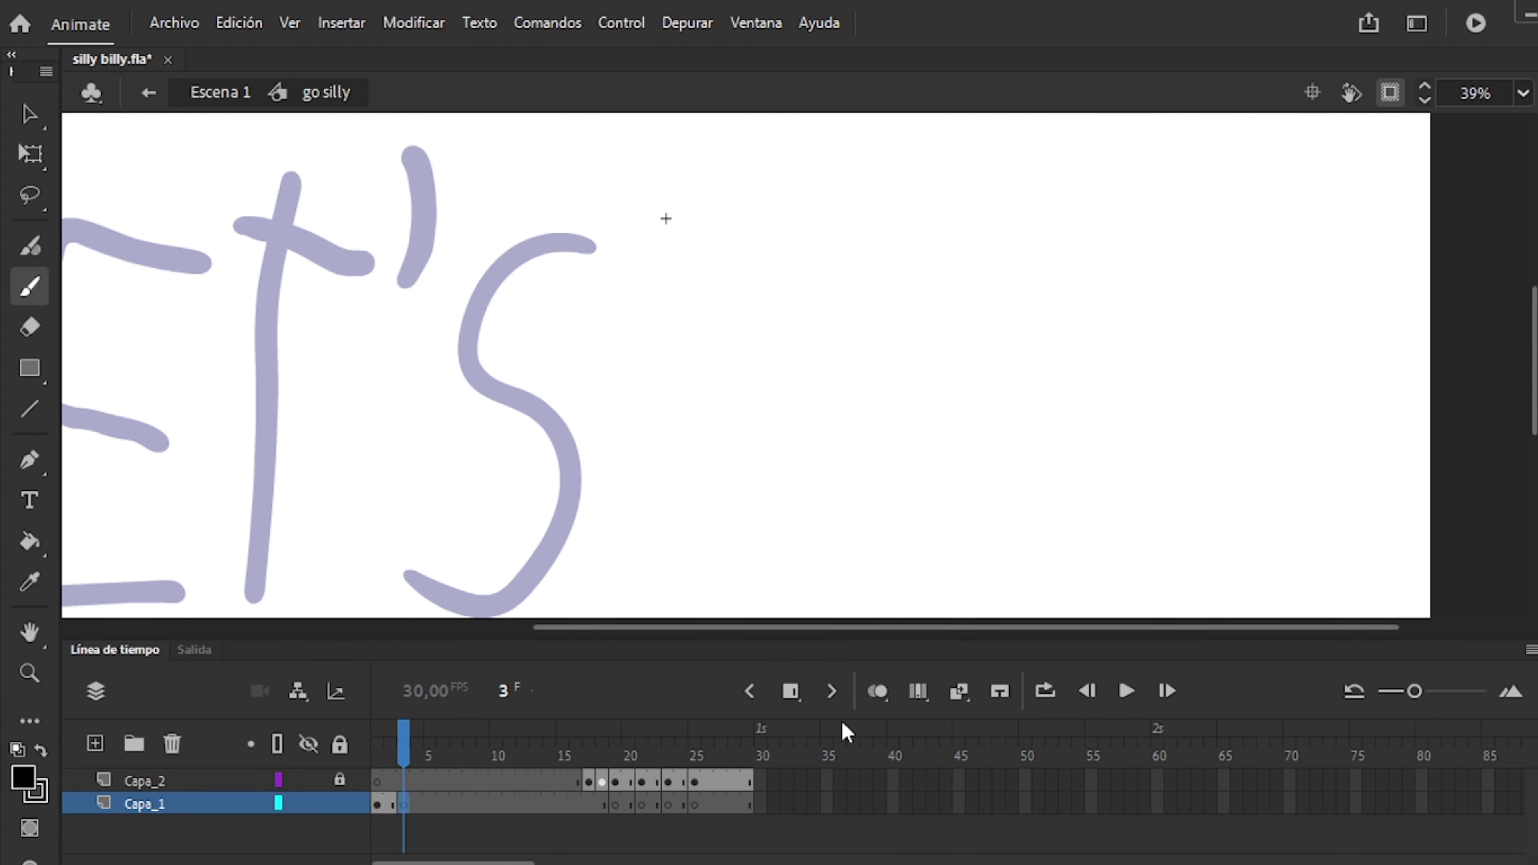
Enable onion skinning in go silly and retrace the GO lettering in black on blank keyframes at frames 3 and 5 of Capa_1.
click(878, 691)
drag(735, 585, 843, 474)
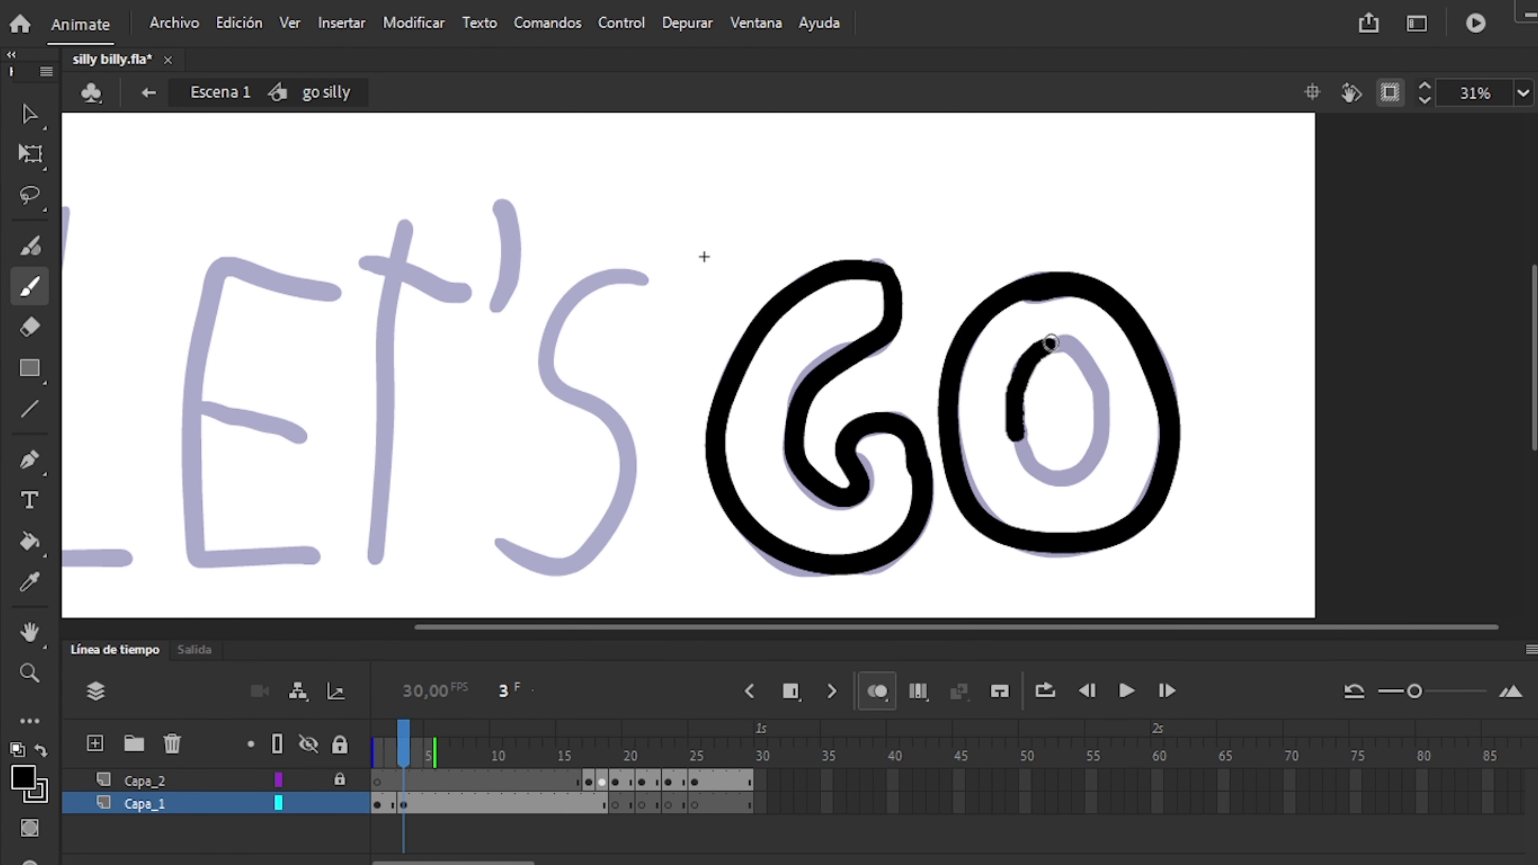
drag(1051, 343, 1061, 344)
key(period)
key(period)
key(F7)
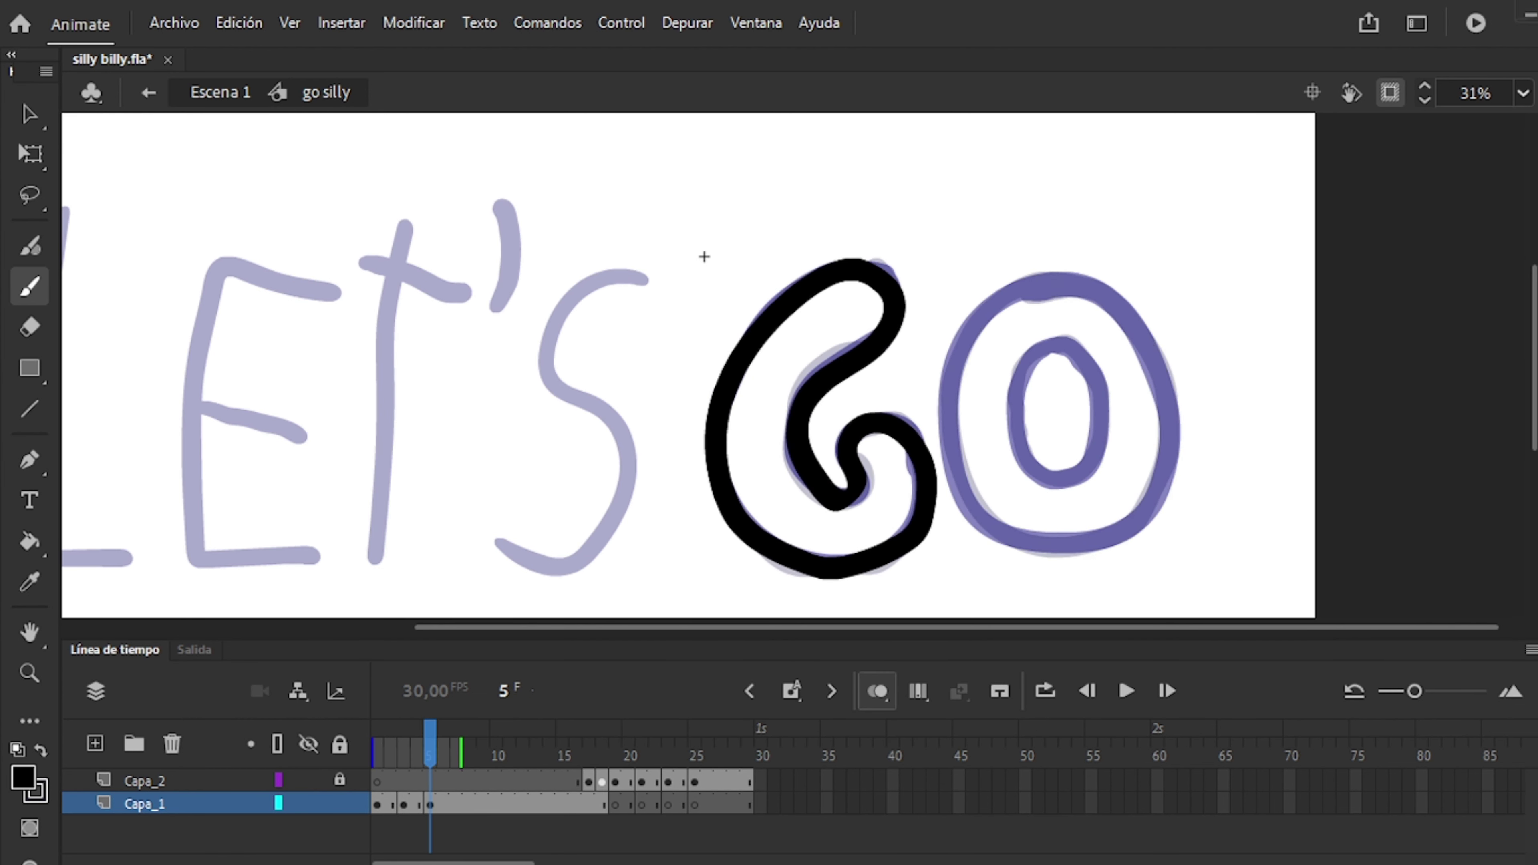
Retrace the GO lettering in black on blank keyframes at frames 7 and 9 of Capa_1.
key(period)
key(period)
key(F7)
drag(807, 398, 720, 485)
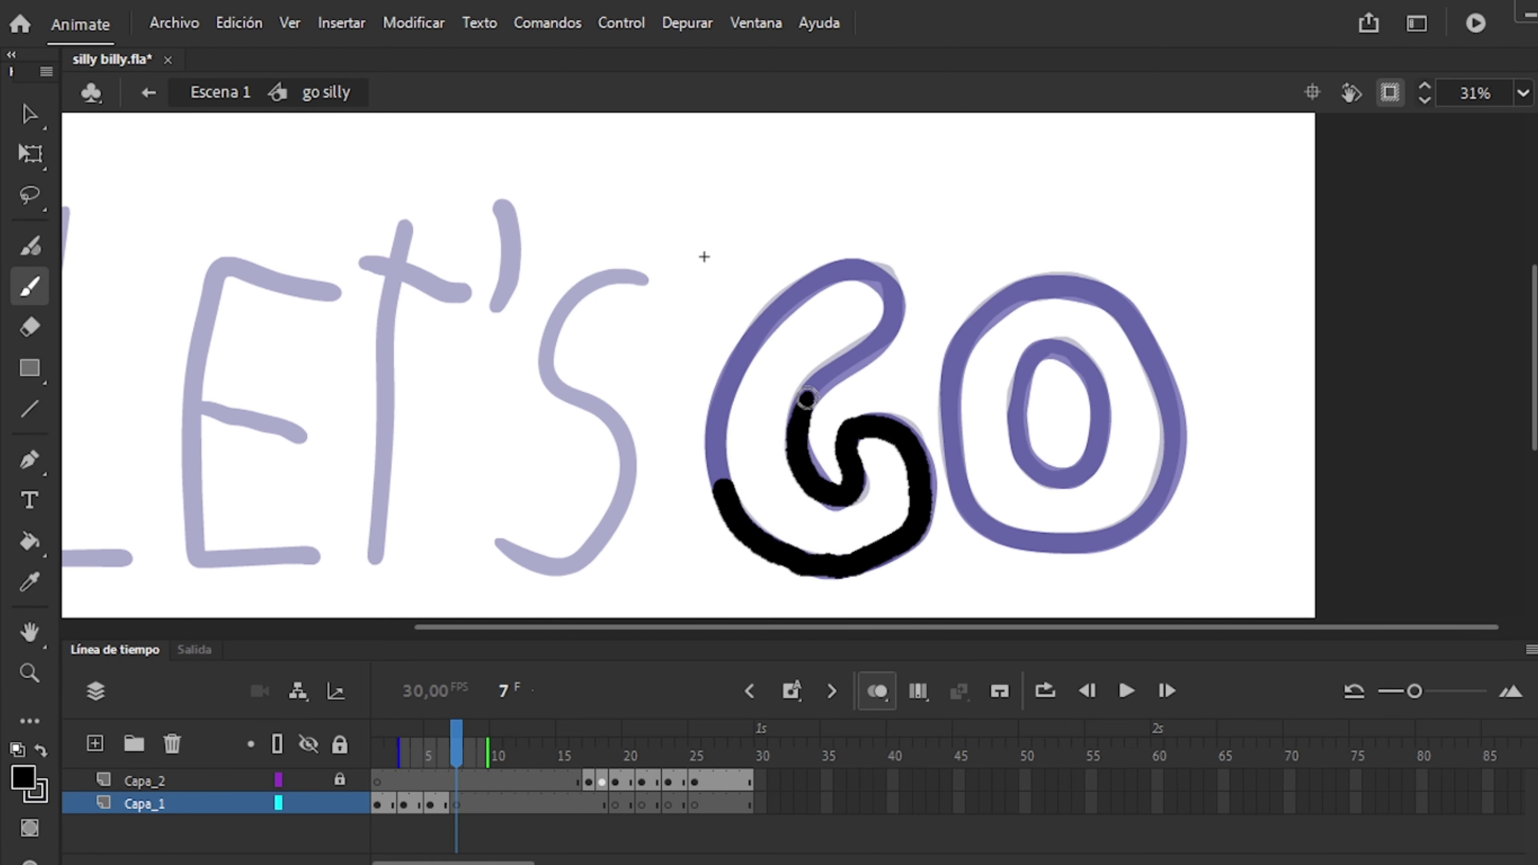
key(period)
key(period)
key(F7)
drag(887, 554, 842, 493)
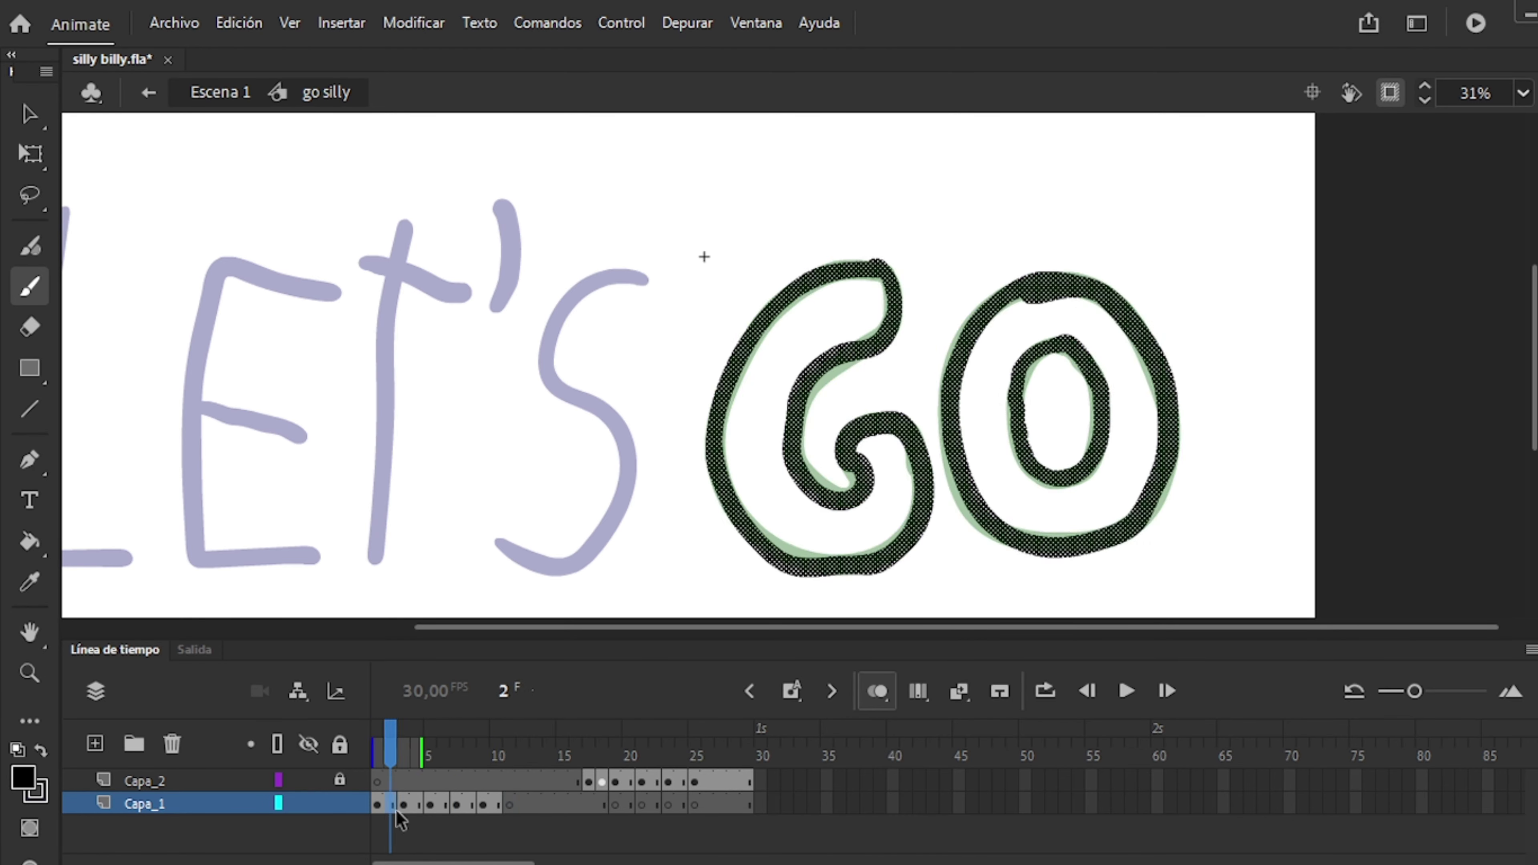
Repeat the redrawn GO keyframes along Capa_1 through frame 33 and reshape the O beneath the cap at frames 20 and 24.
drag(388, 805, 671, 812)
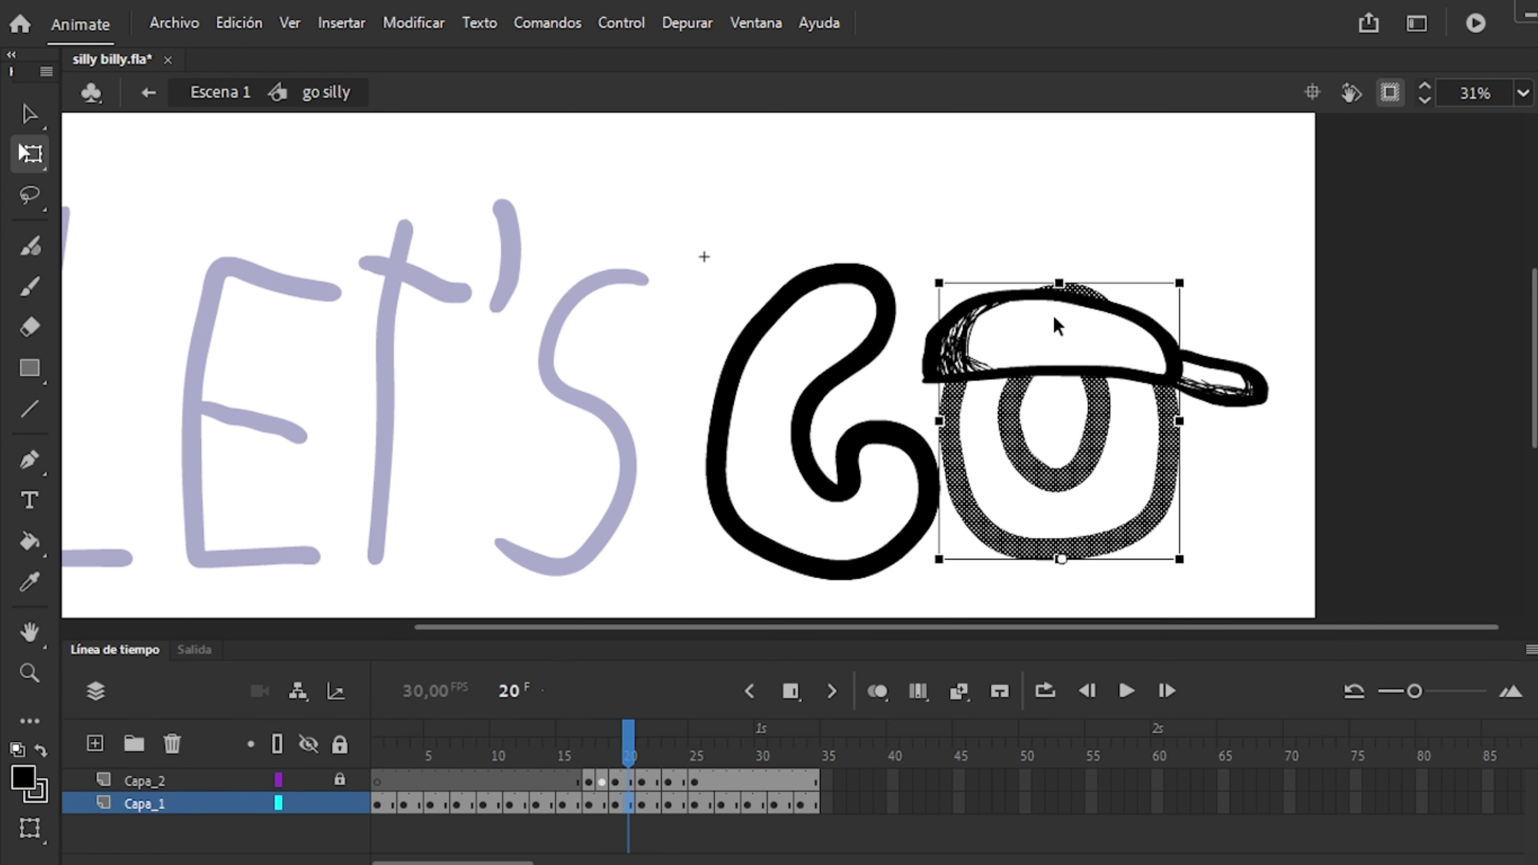
click(697, 804)
click(722, 781)
click(681, 805)
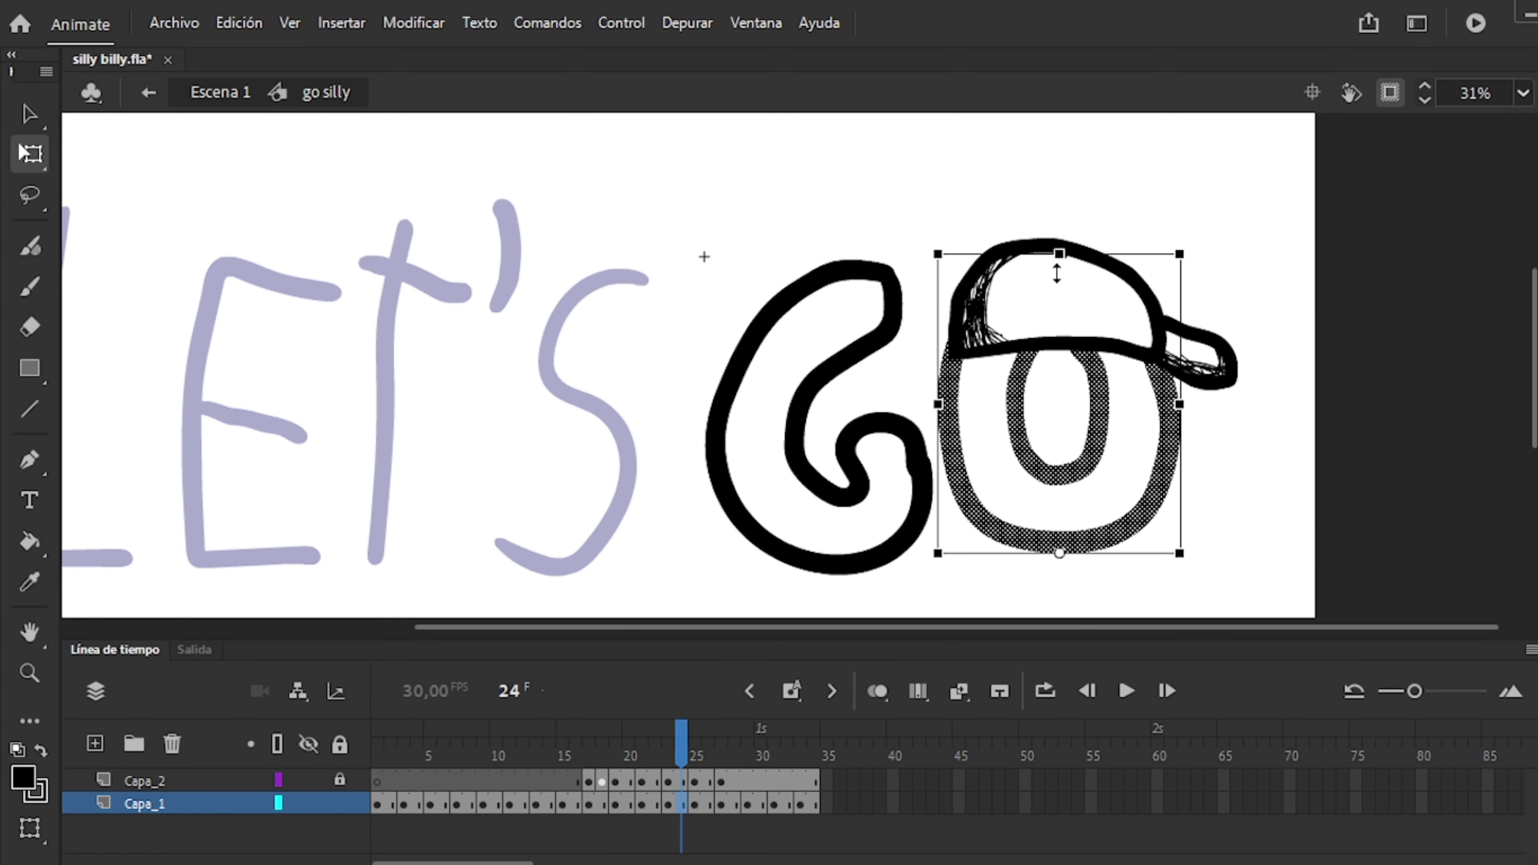
click(722, 805)
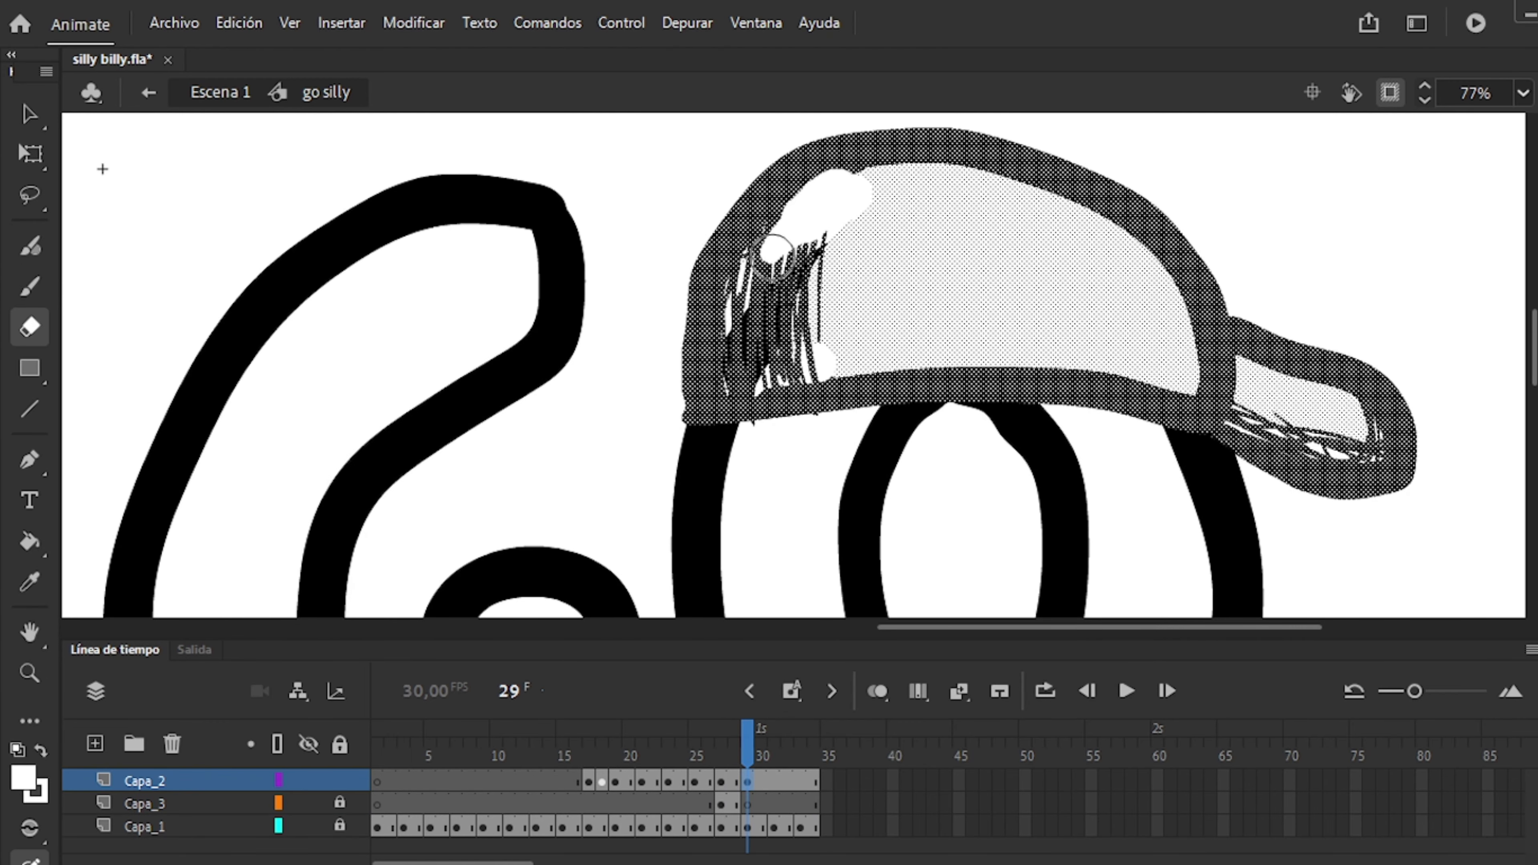
Erase and redraw the sketchy shading and brim of the cap over the O at frames 25 and 29 of Capa_2.
key(ctrl+shift+a)
key(b)
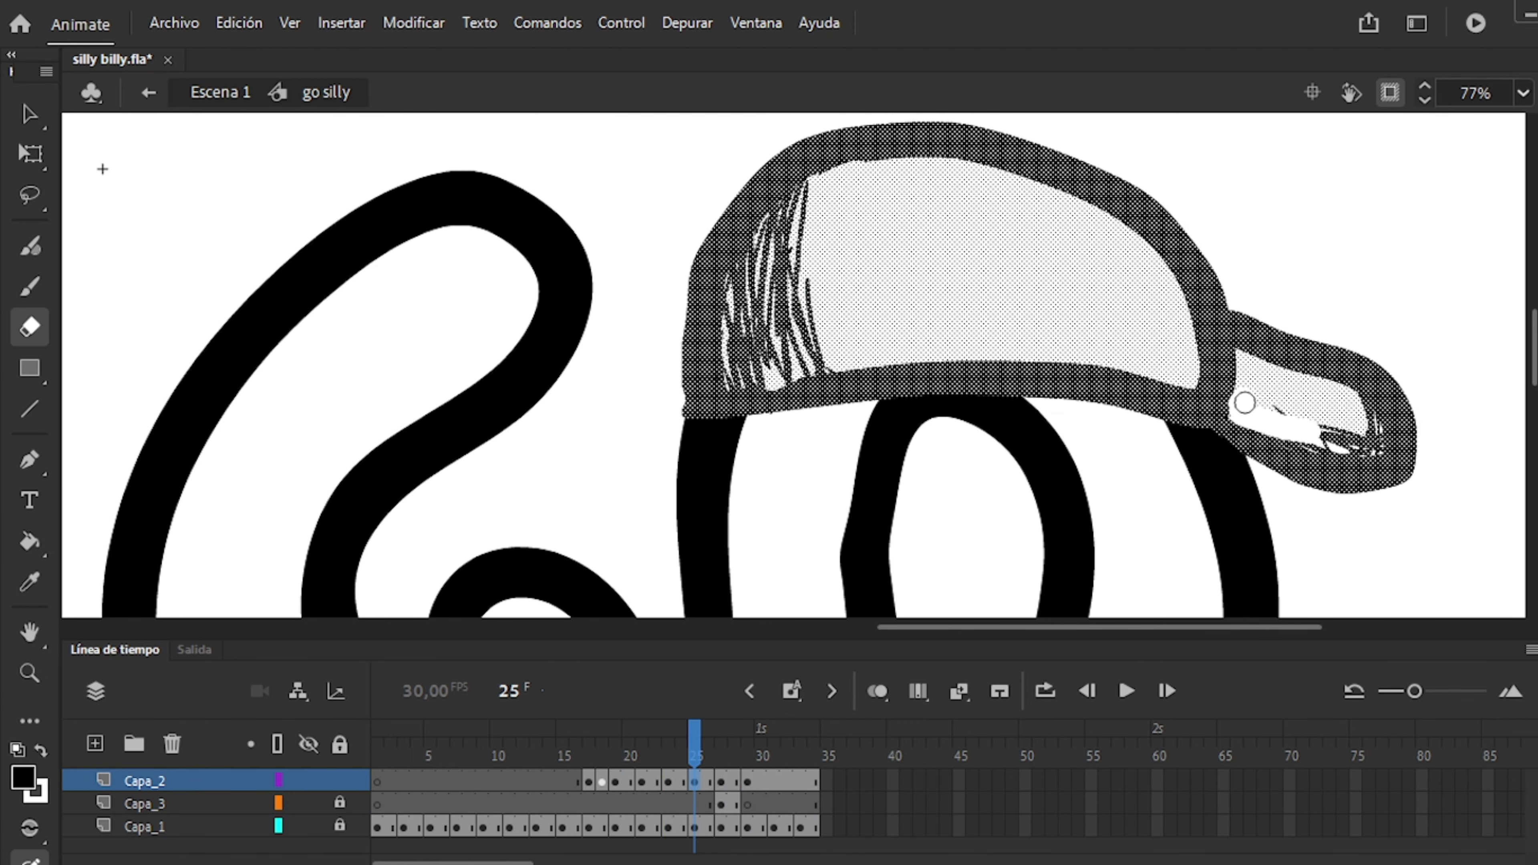
key(ctrl+shift+a)
key(b)
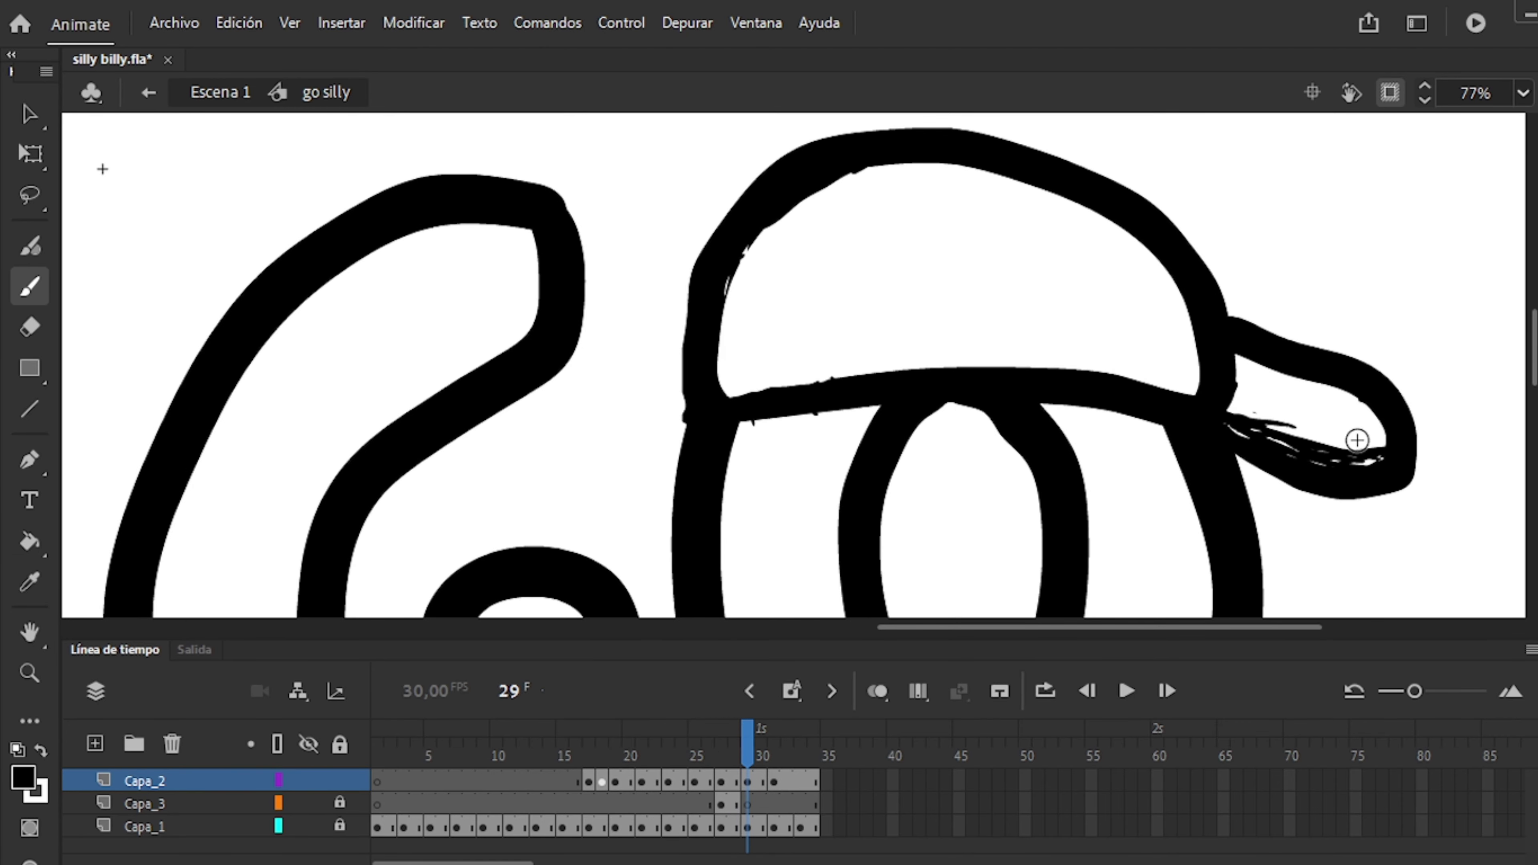
key(period)
key(period)
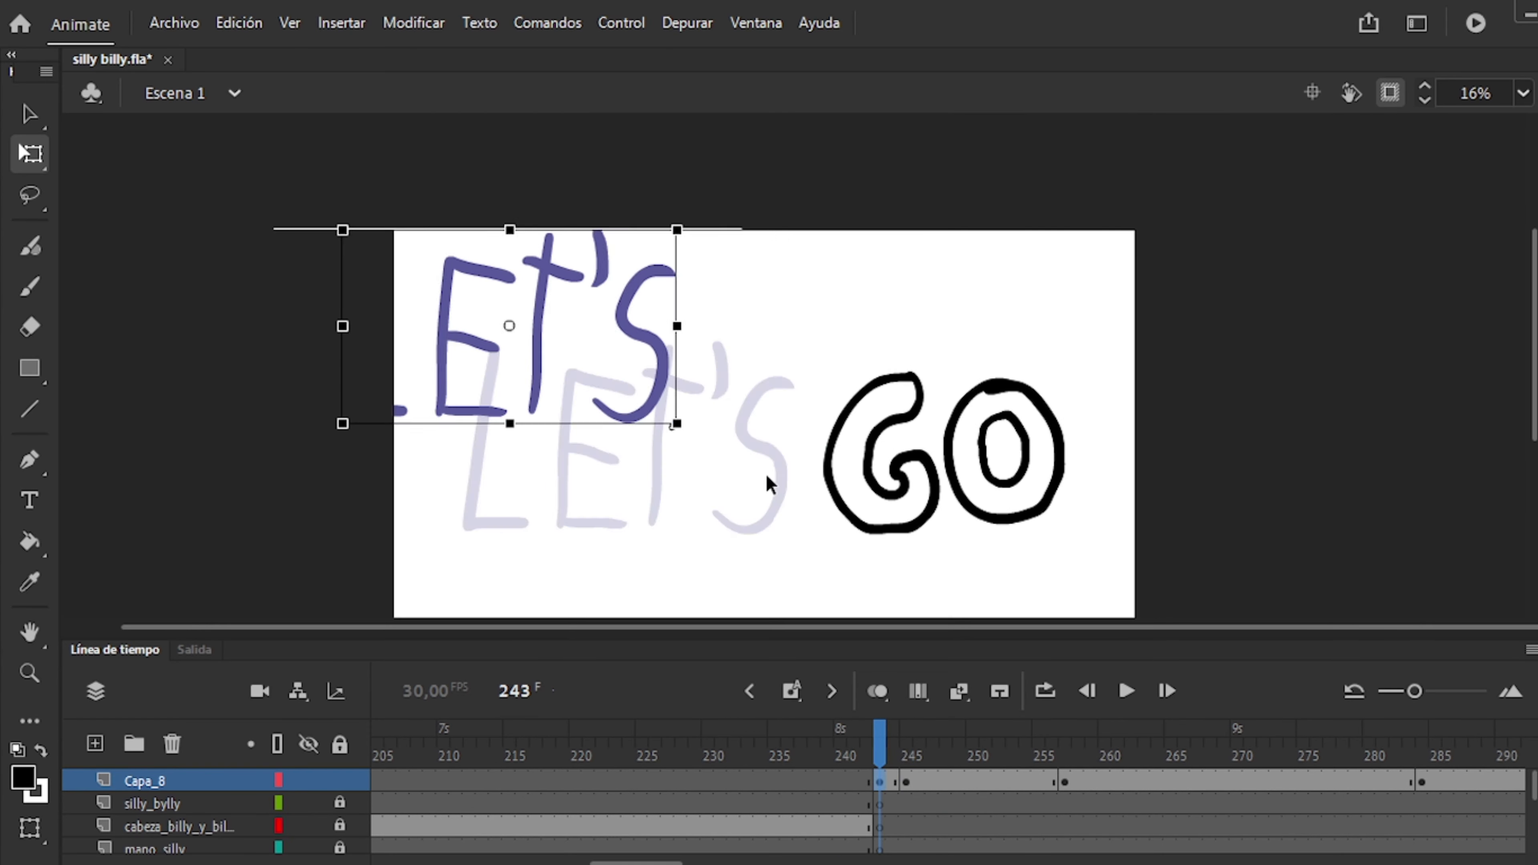
Keyframe LET'S on Capa_8 in Escena 1 from frame 243 to 253, bringing it in from the upper left and stretching and skewing it.
drag(768, 485, 618, 457)
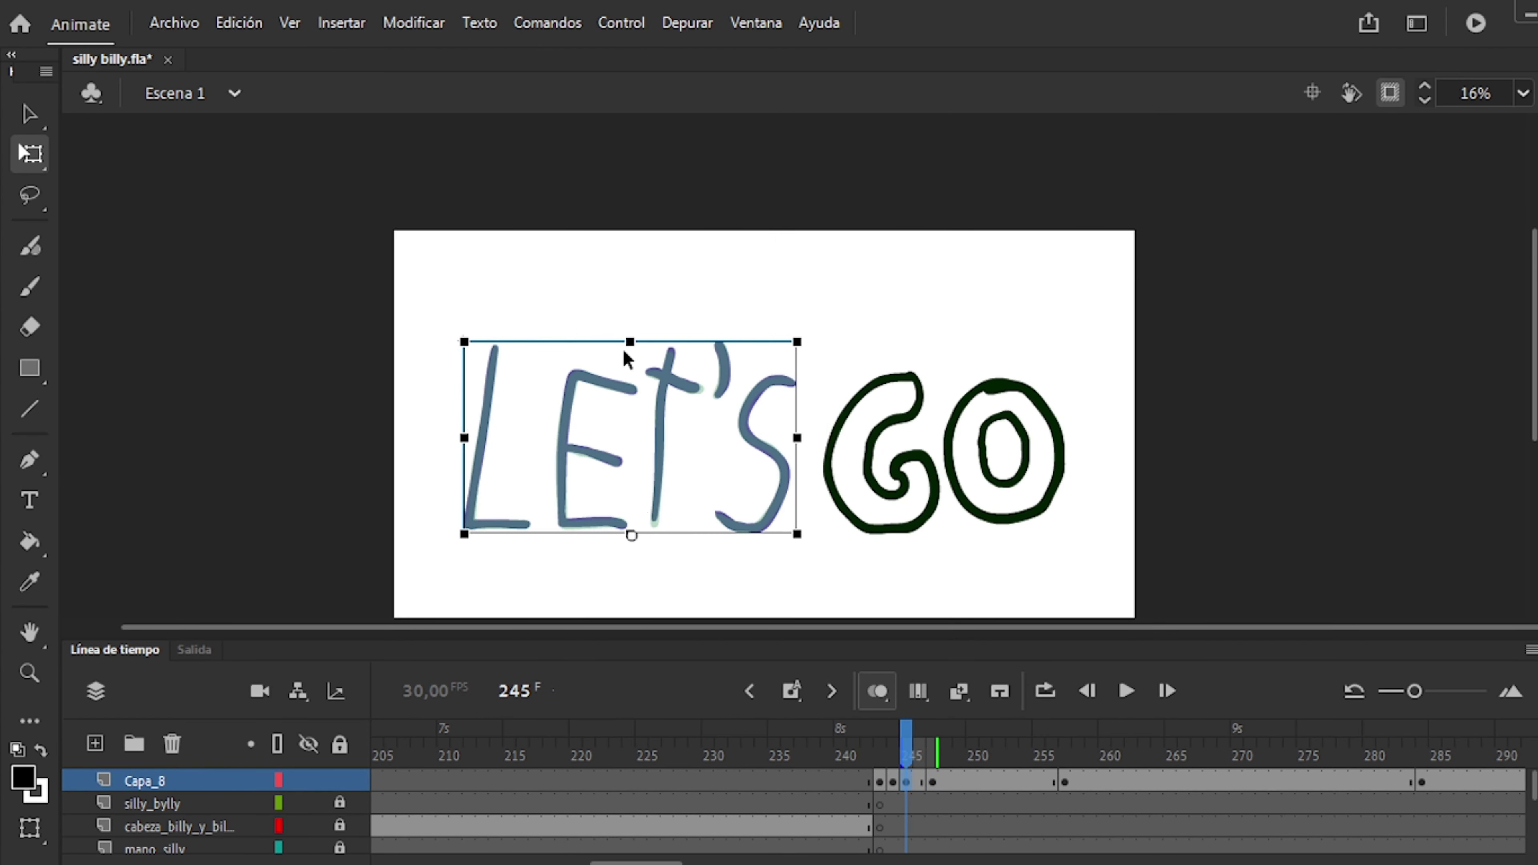
drag(797, 437, 832, 453)
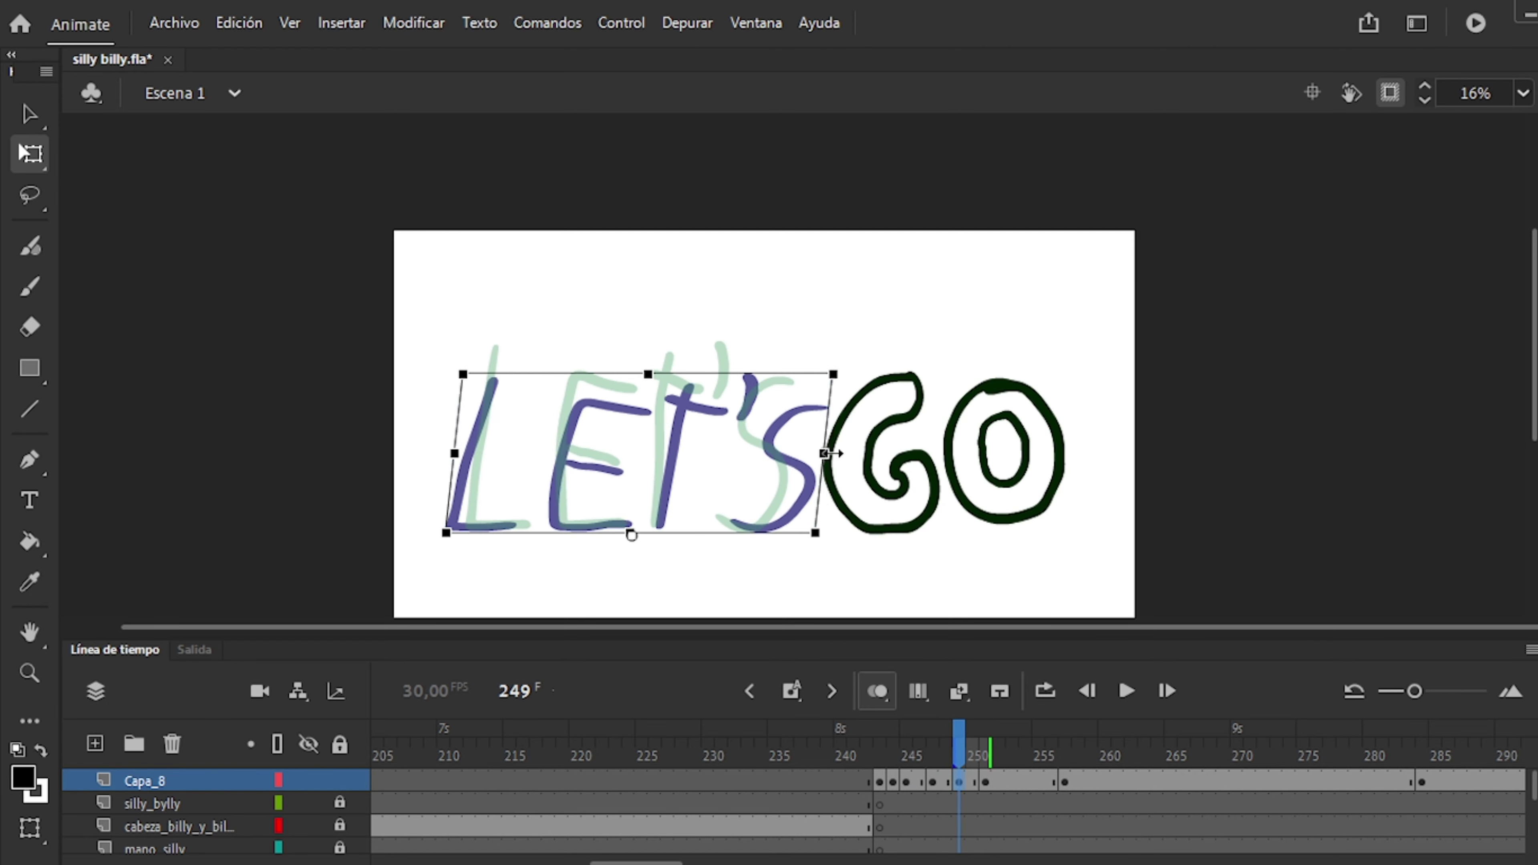
key(period)
key(period)
key(period)
key(period)
key(F6)
key(comma)
key(comma)
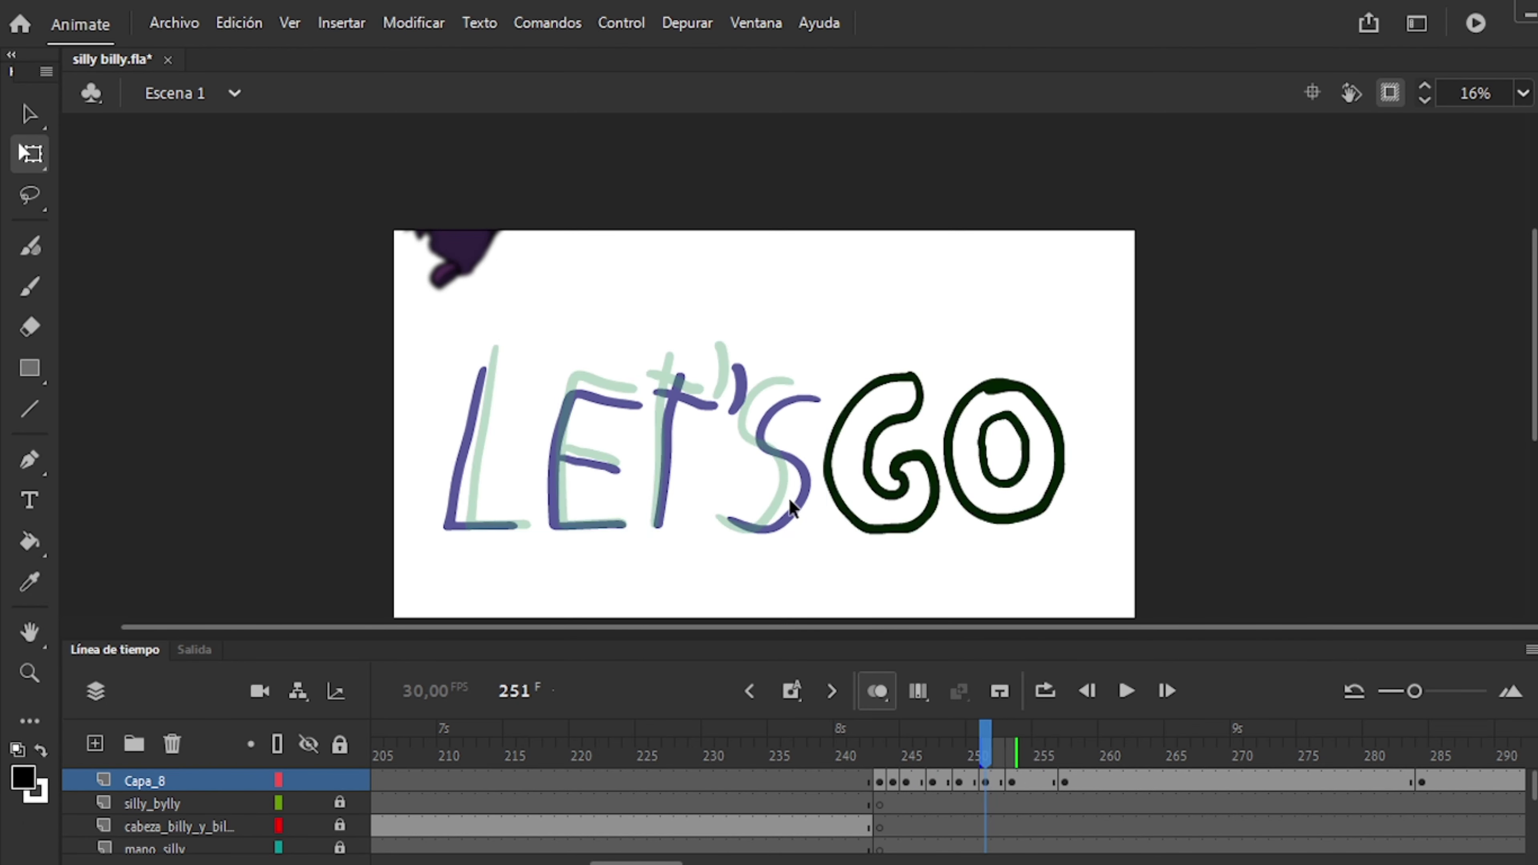
Remove GO from frame 253 of Capa_8 and add a settling keyframe for LET'S at frame 255.
key(period)
key(period)
key(ctrl+a)
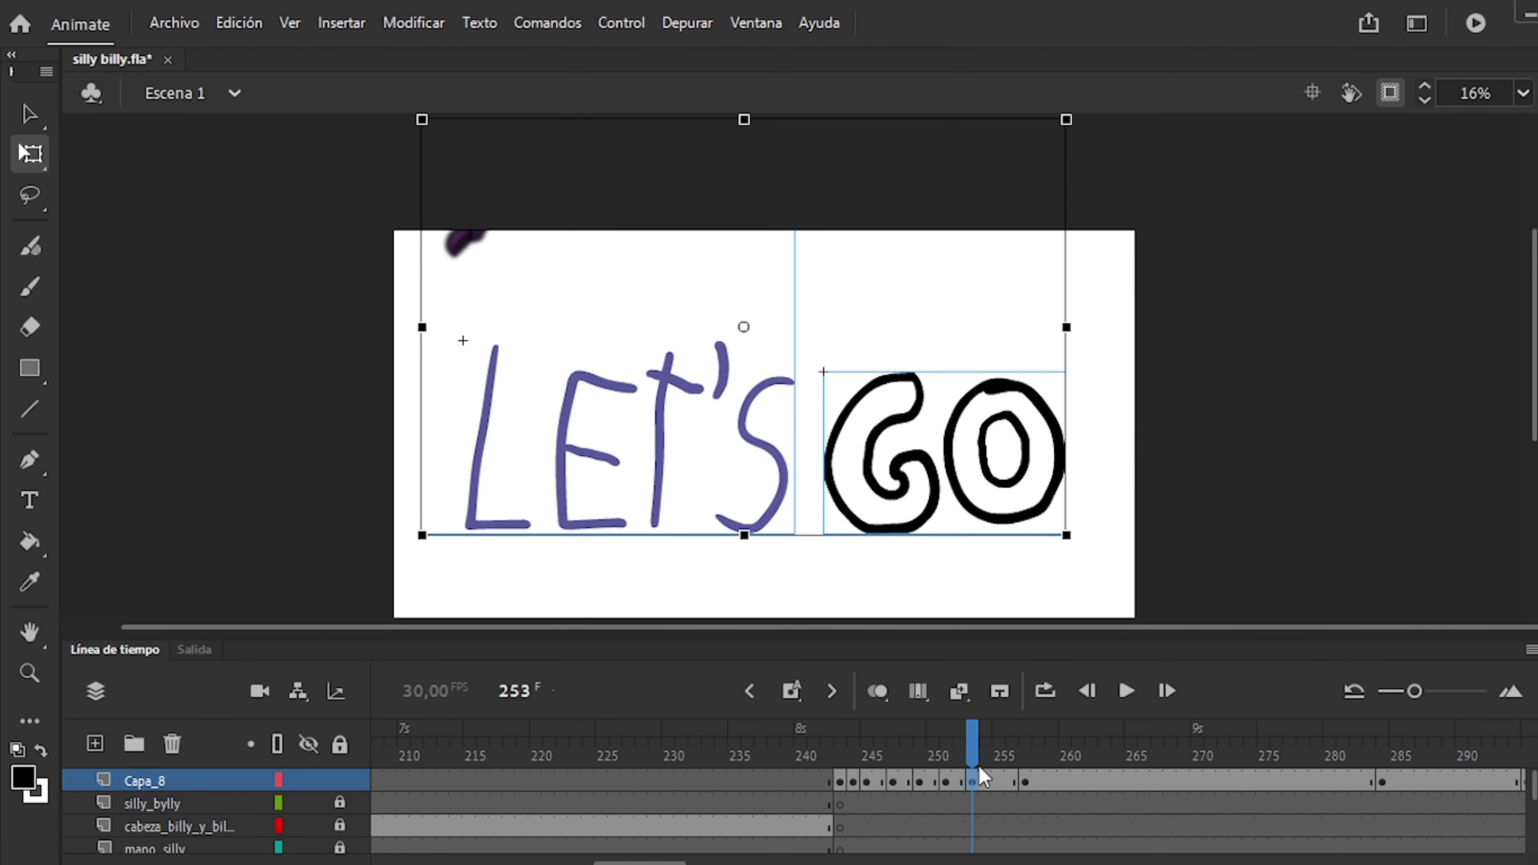
mouse_move(890, 741)
mouse_down()
mouse_move(891, 777)
mouse_move(1028, 778)
mouse_move(1046, 713)
mouse_move(916, 782)
mouse_move(992, 772)
mouse_move(939, 756)
mouse_move(972, 757)
mouse_up()
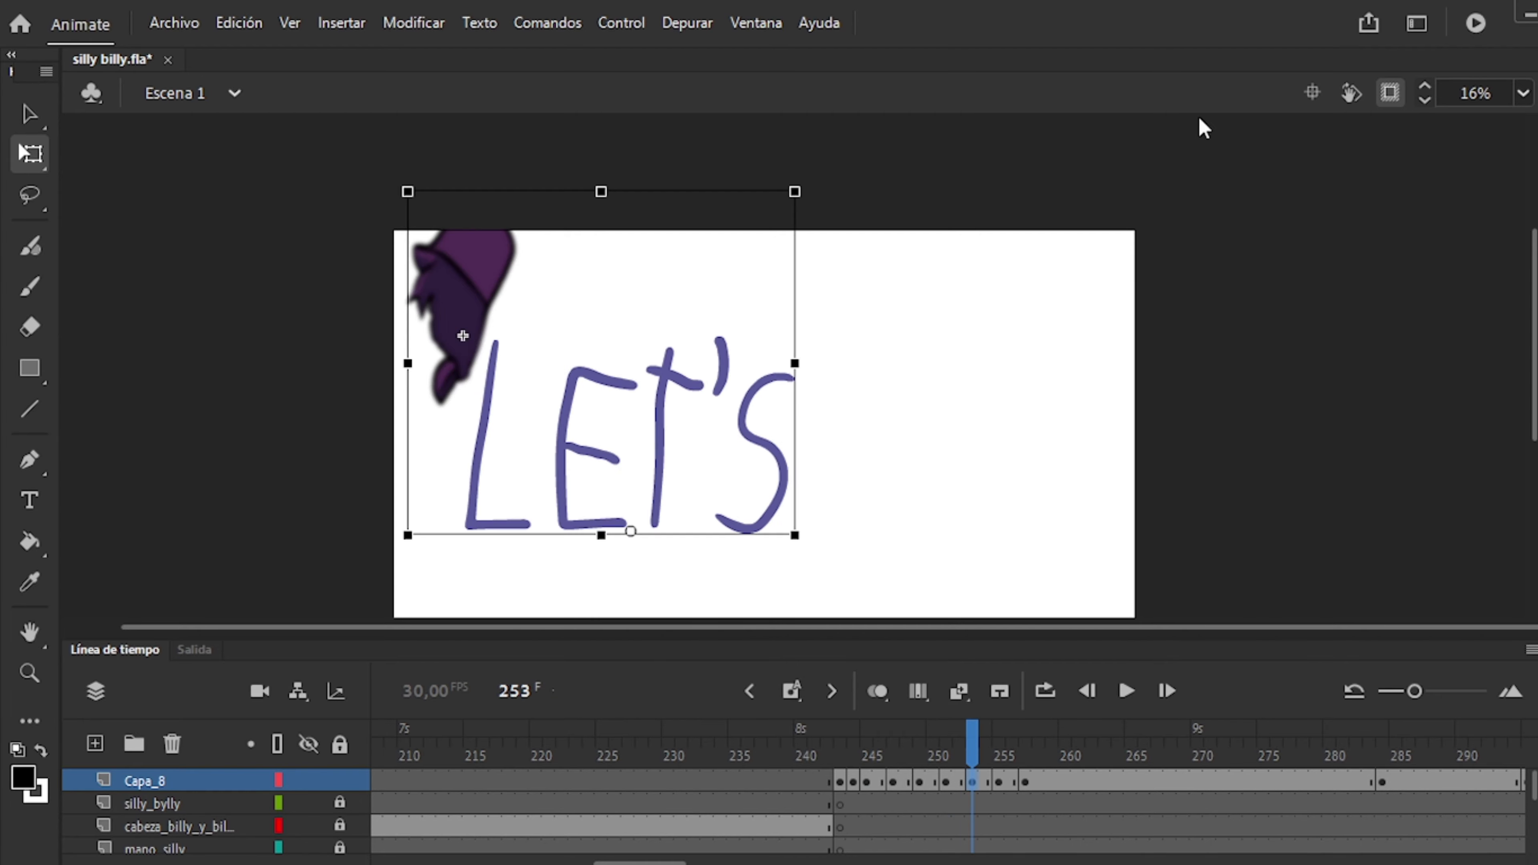
scroll(945, 782, right, 3)
click(844, 780)
drag(843, 780, 1520, 769)
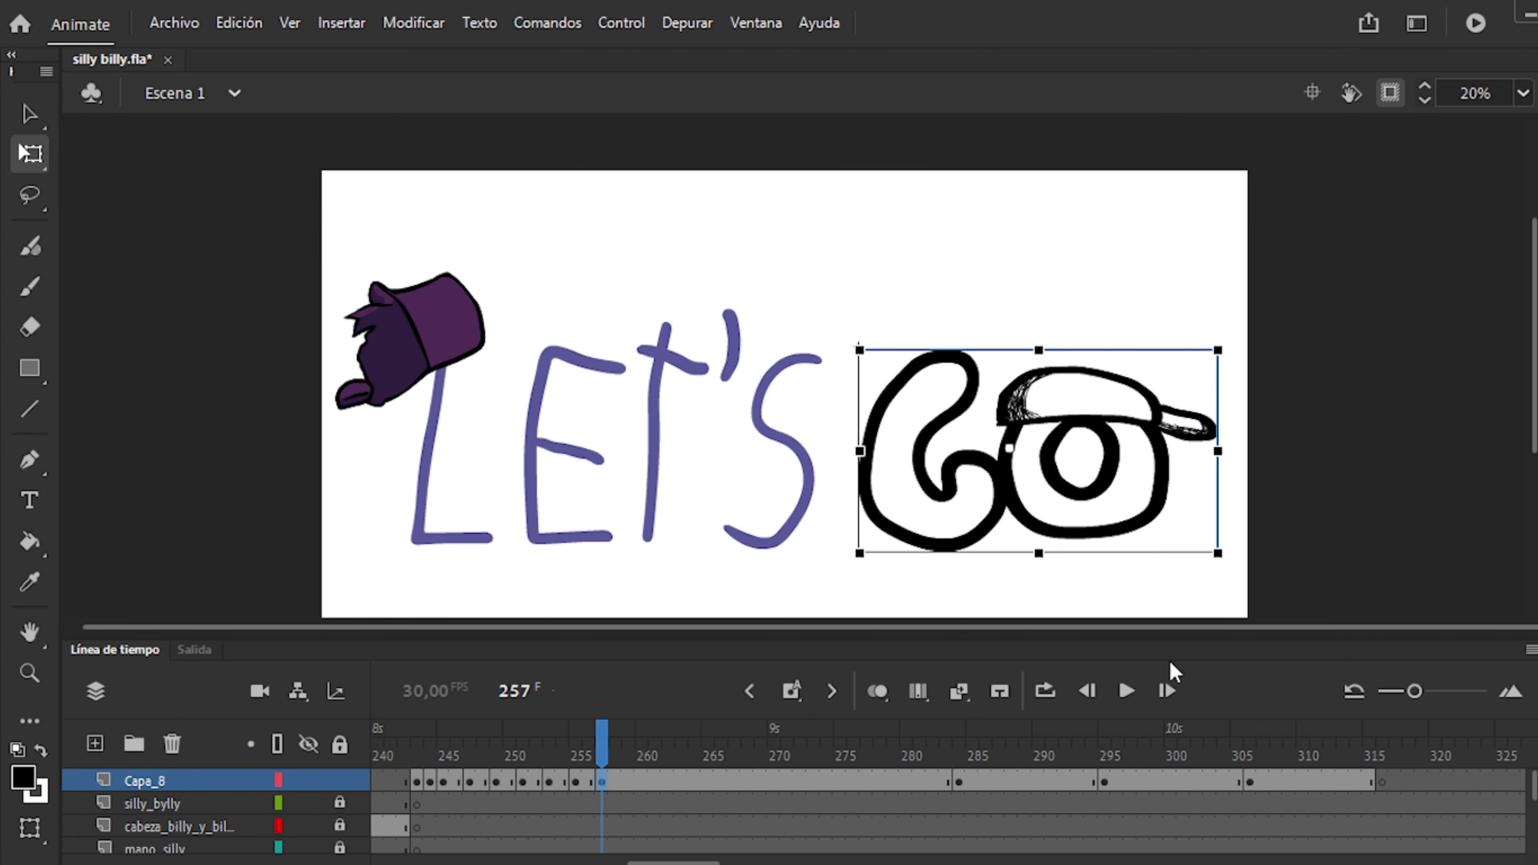
Add Capa_8 keyframes at frames 259 and 261 and make GO slide in from beyond the stage's upper right.
key(period)
key(period)
key(period)
key(comma)
key(comma)
key(comma)
key(period)
key(period)
key(period)
key(period)
key(comma)
key(comma)
key(comma)
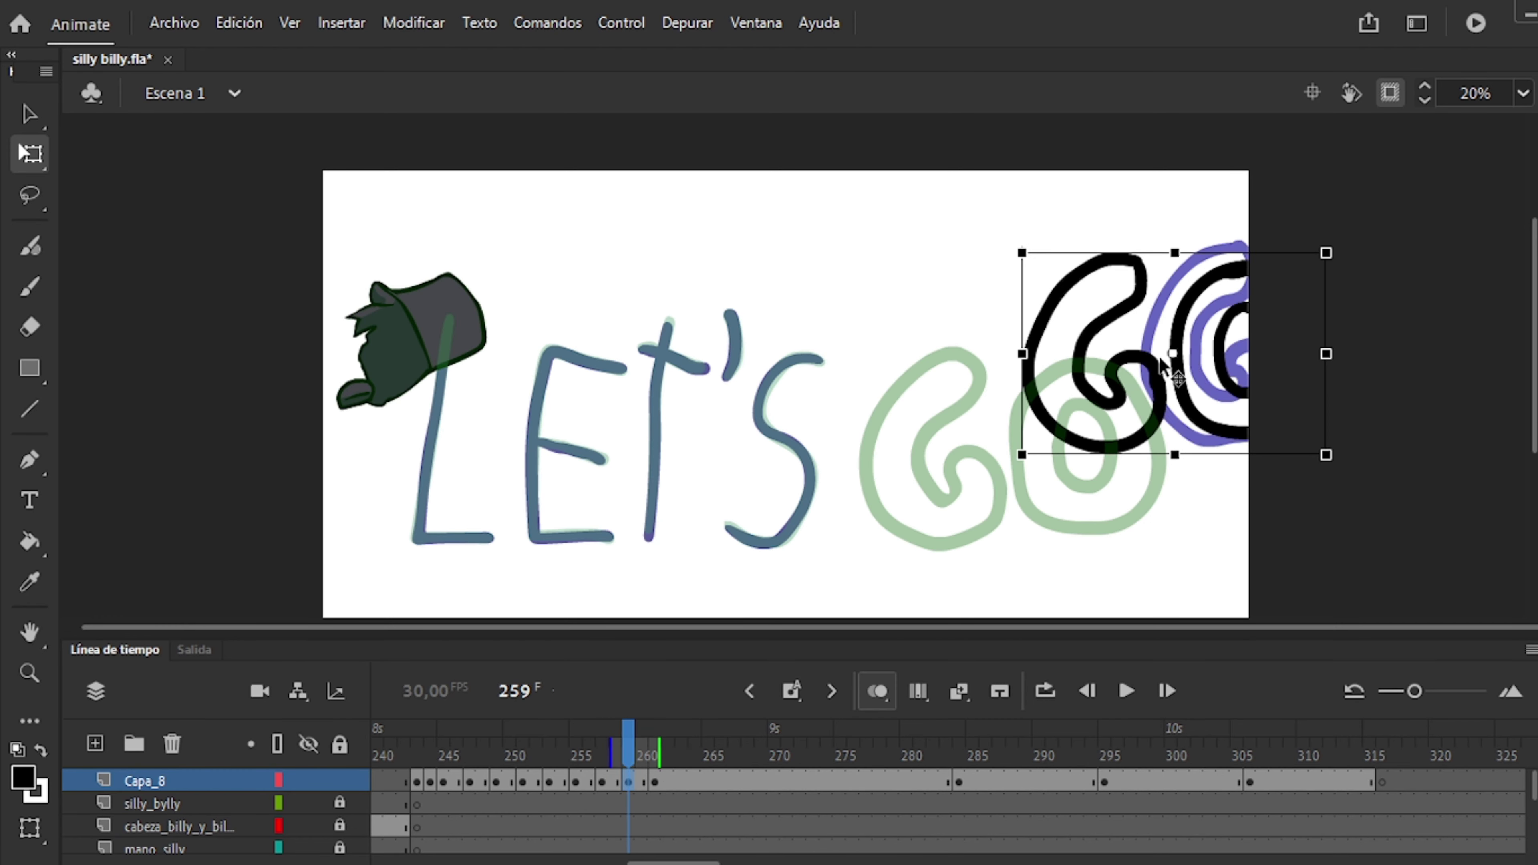
Add Capa_8 keyframes at frames 263, 265 and 267 to make GO sway and settle beside LET'S.
key(period)
key(period)
key(period)
drag(695, 780, 748, 782)
click(800, 764)
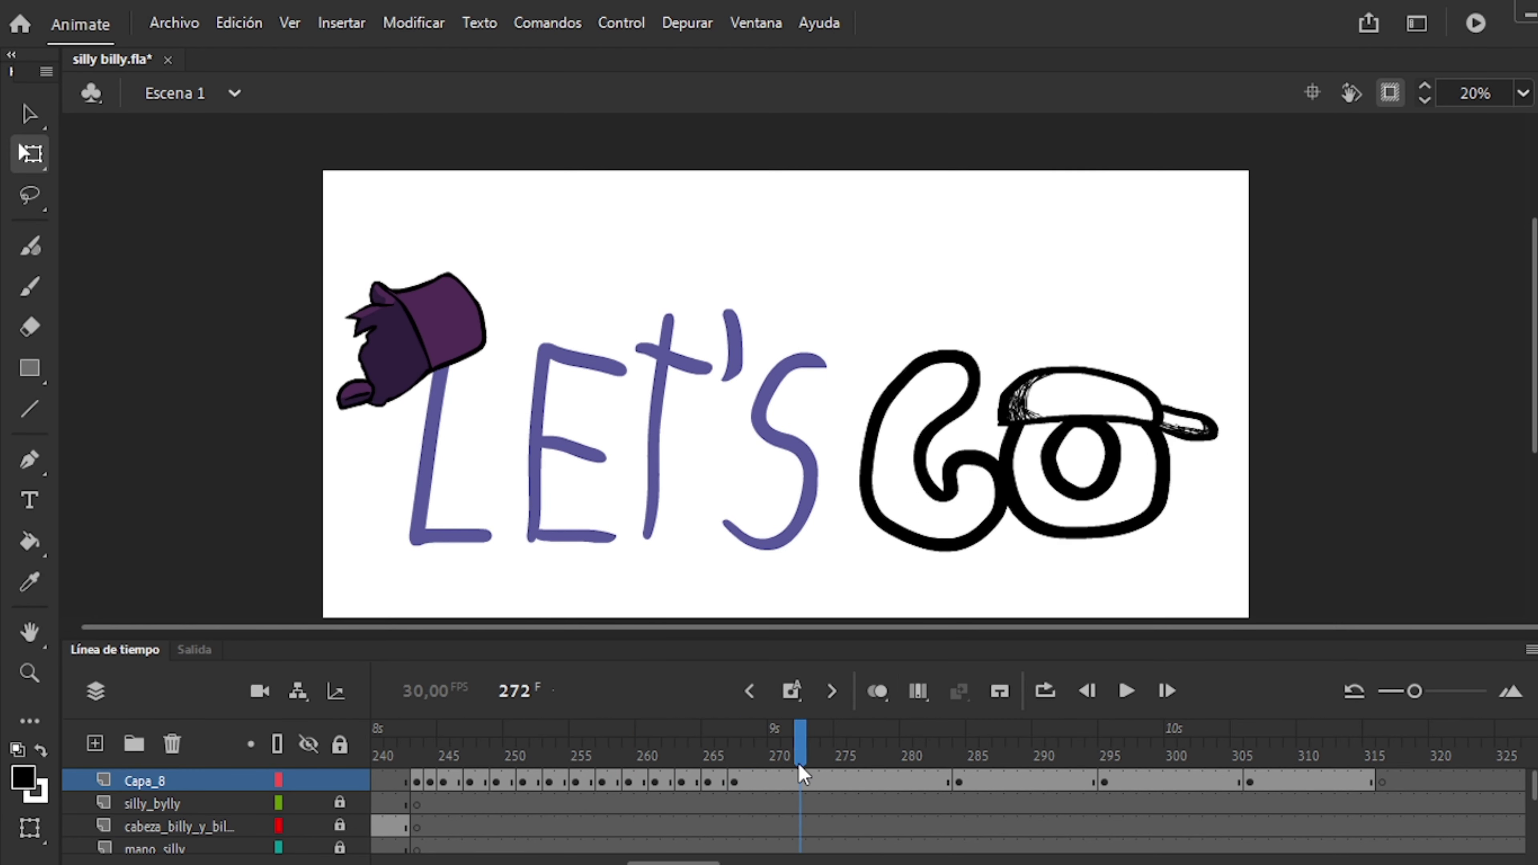
Add Capa_8 keyframes every two frames from 272 to 280, squashing GO wider under the landing cap and letting it settle.
key(period)
key(period)
key(period)
key(period)
key(period)
key(period)
key(period)
key(period)
key(period)
key(period)
key(period)
key(period)
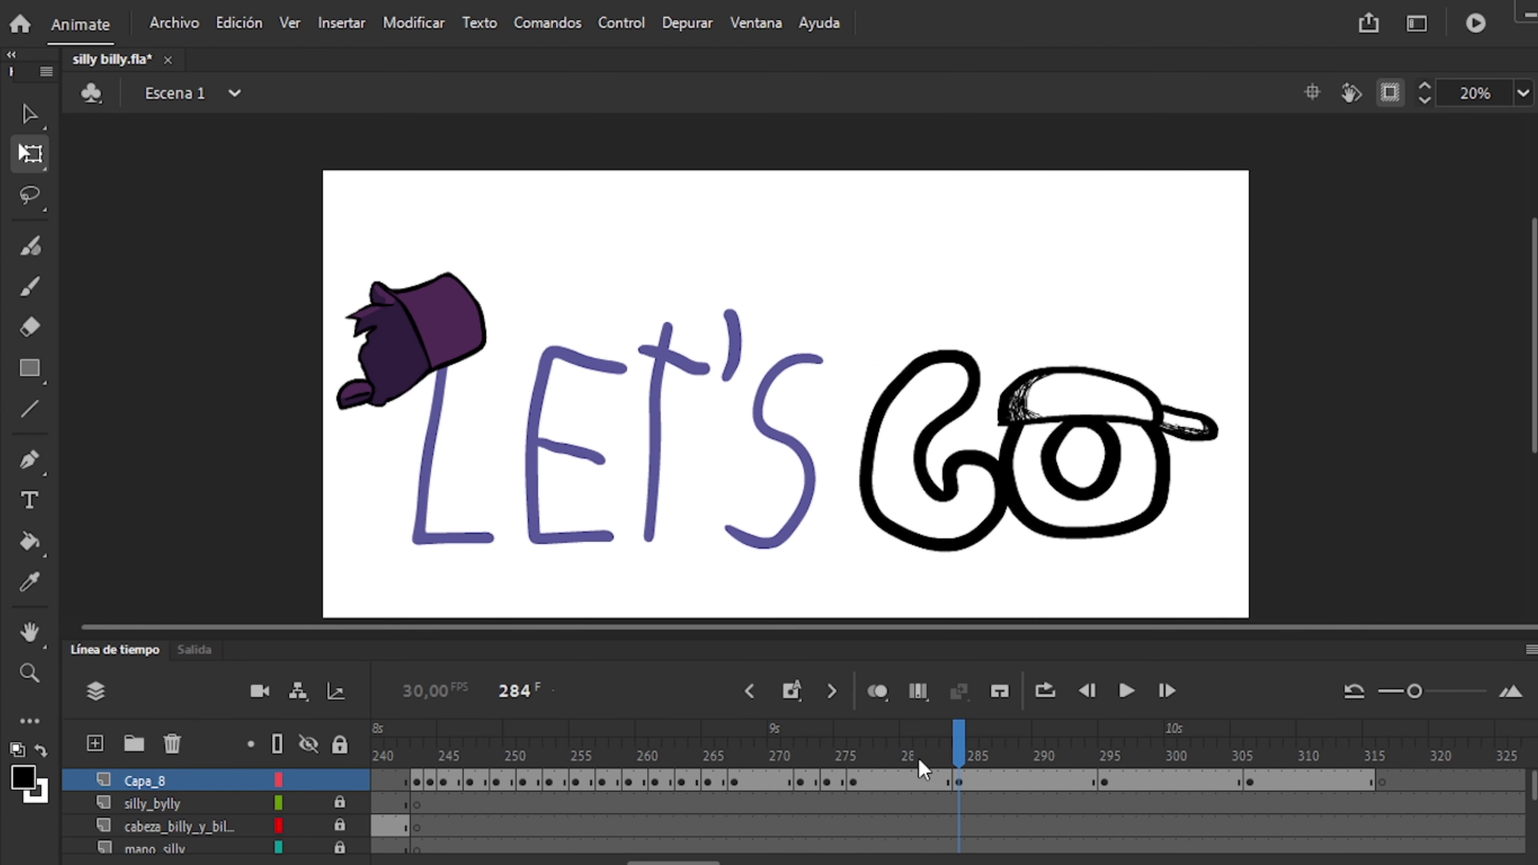
key(comma)
key(comma)
key(comma)
key(comma)
key(comma)
key(comma)
key(comma)
key(comma)
key(comma)
key(comma)
key(period)
key(period)
key(period)
key(period)
key(period)
key(period)
key(period)
key(period)
key(period)
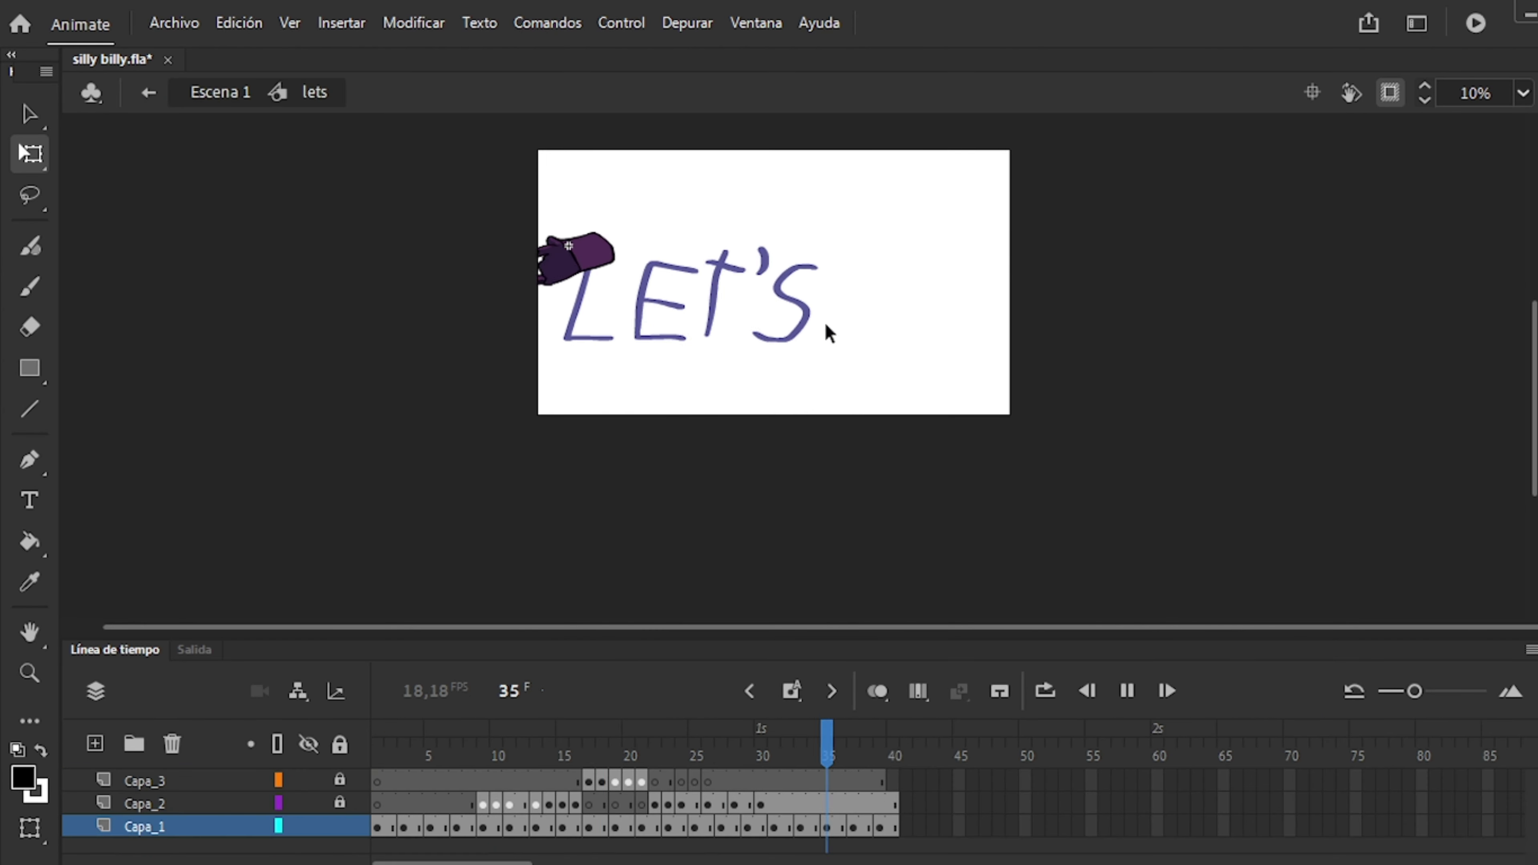
Review the lets symbol and its pose on the Capa_8 keyframes from frame 256 to 284, and play back the title animation.
double_click(829, 333)
key(period)
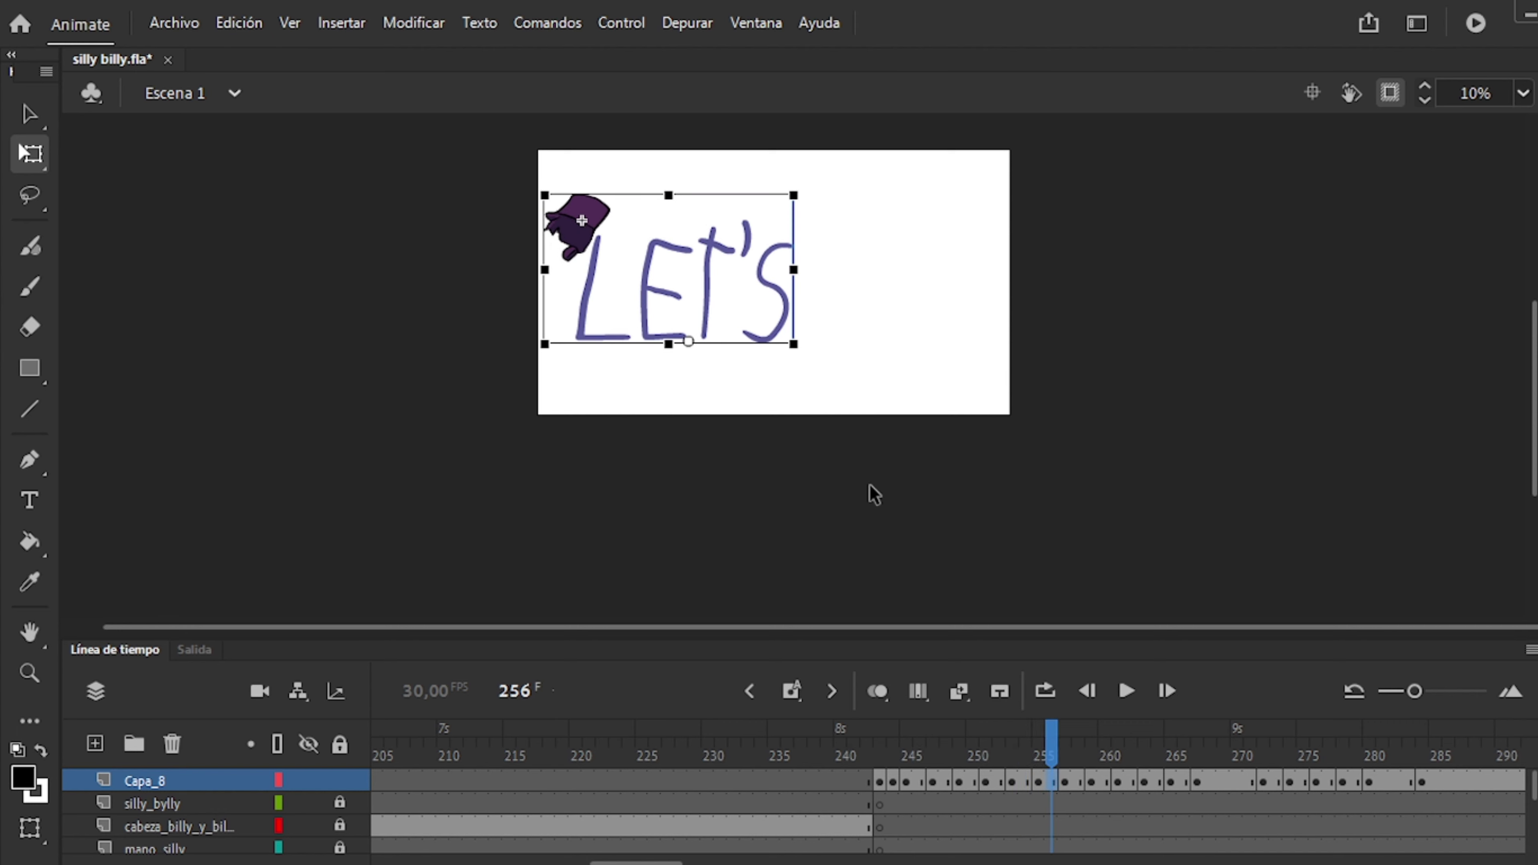
key(period)
click(705, 782)
key(period)
key(period)
key(period)
key(period)
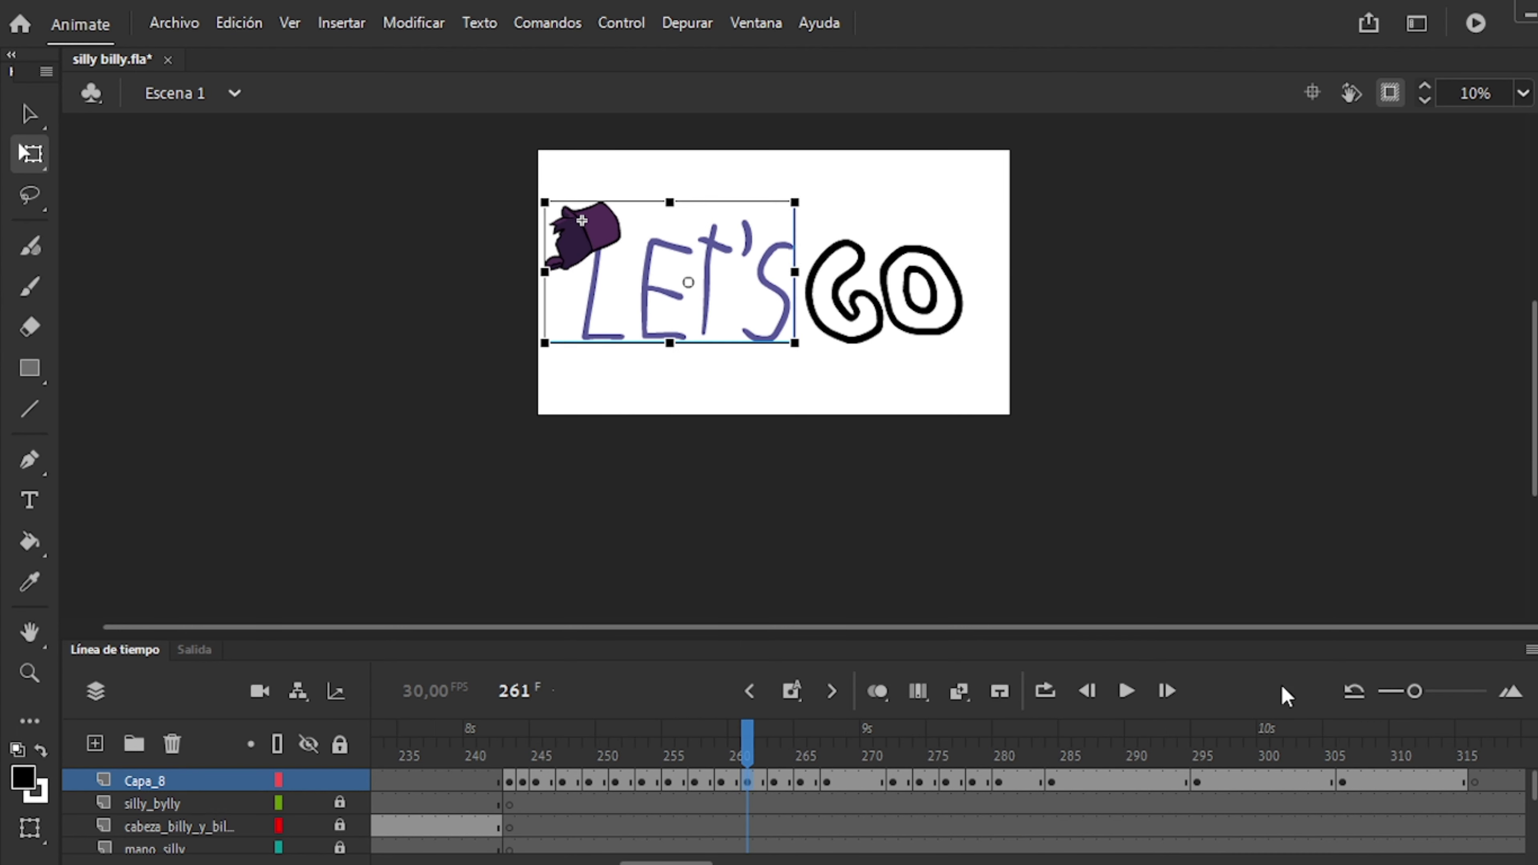
click(1277, 540)
click(774, 781)
click(800, 781)
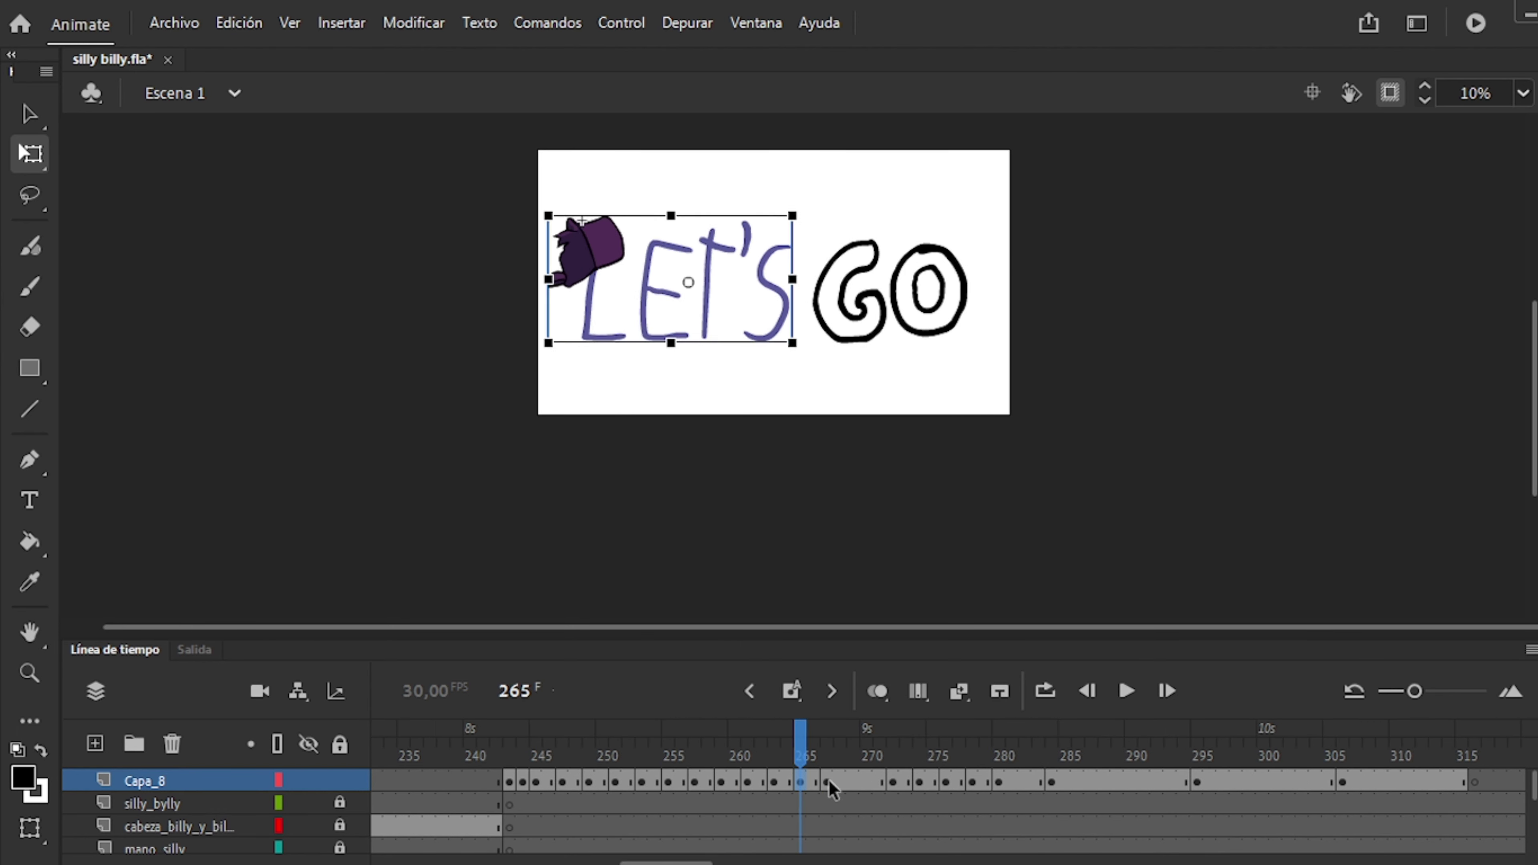
key(period)
key(period)
key(period)
click(886, 781)
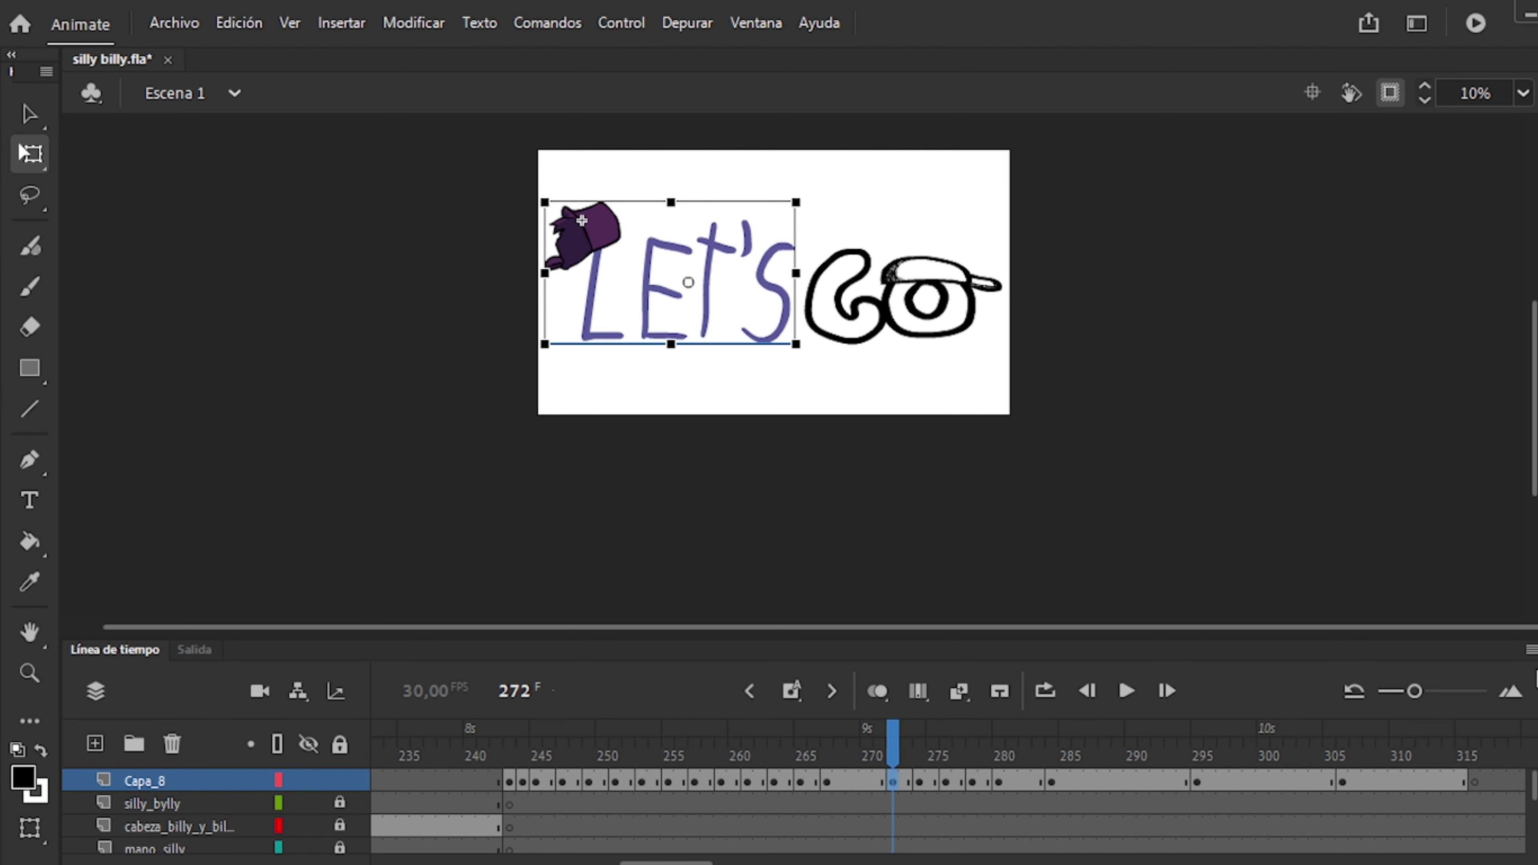
scroll(1425, 787, right, 3)
key(period)
key(period)
key(period)
key(period)
key(period)
key(period)
click(721, 339)
key(period)
key(period)
key(period)
key(period)
key(period)
key(period)
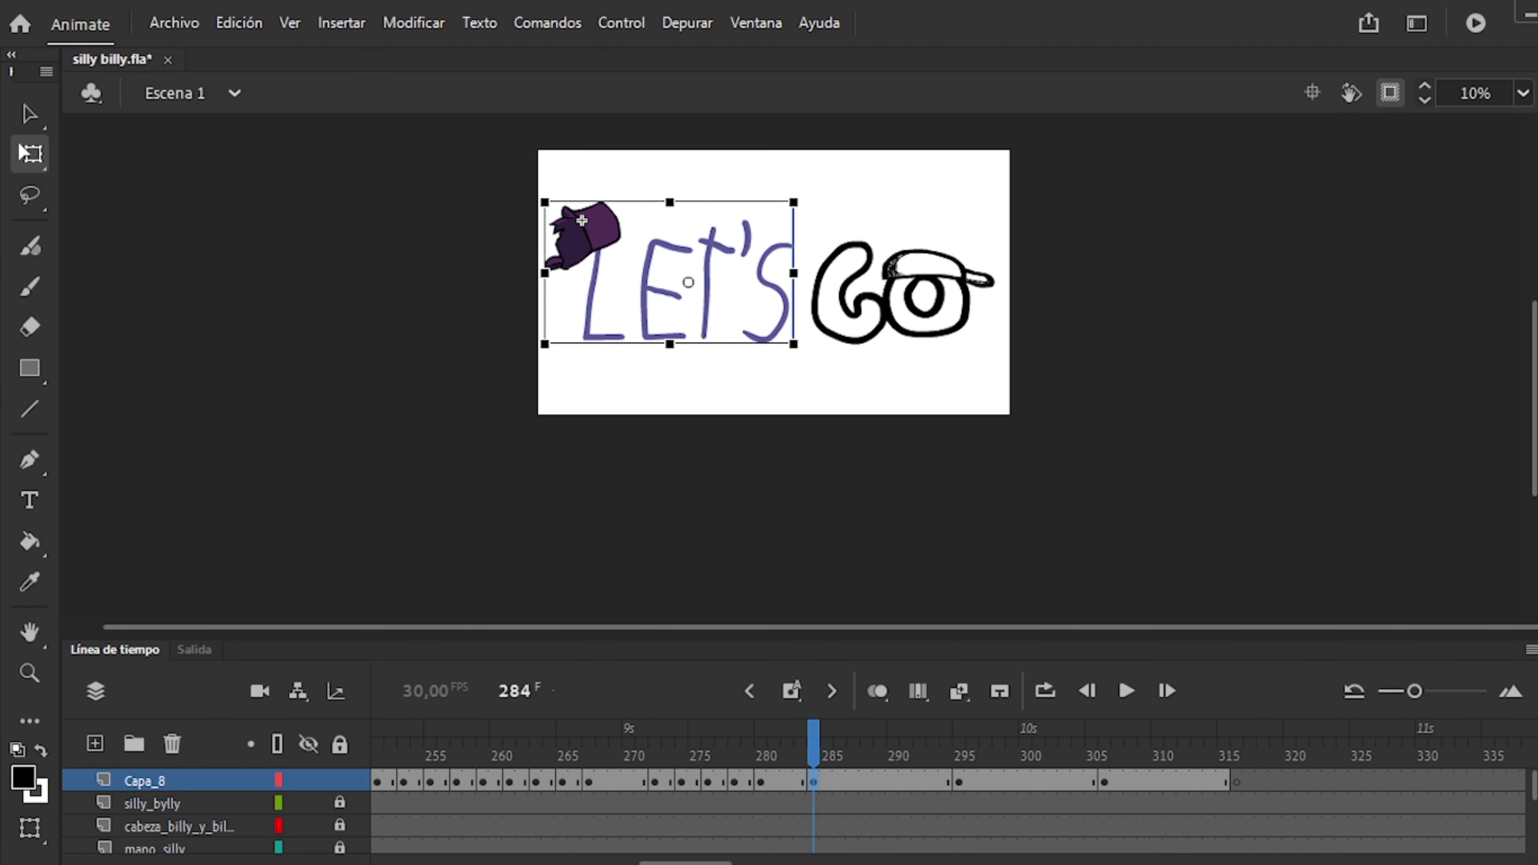
key(Return)
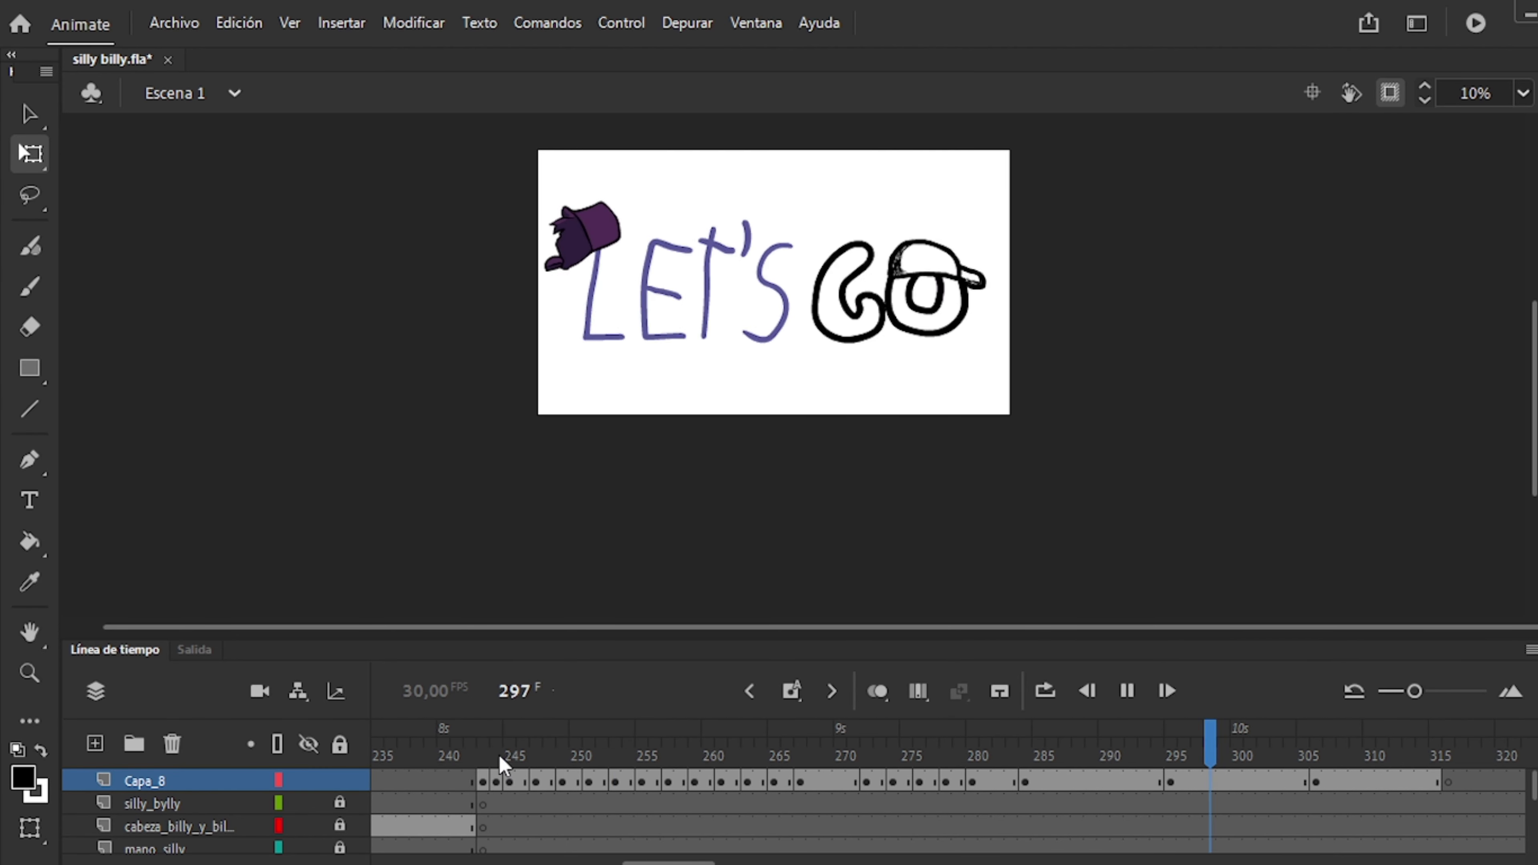
drag(433, 749, 338, 765)
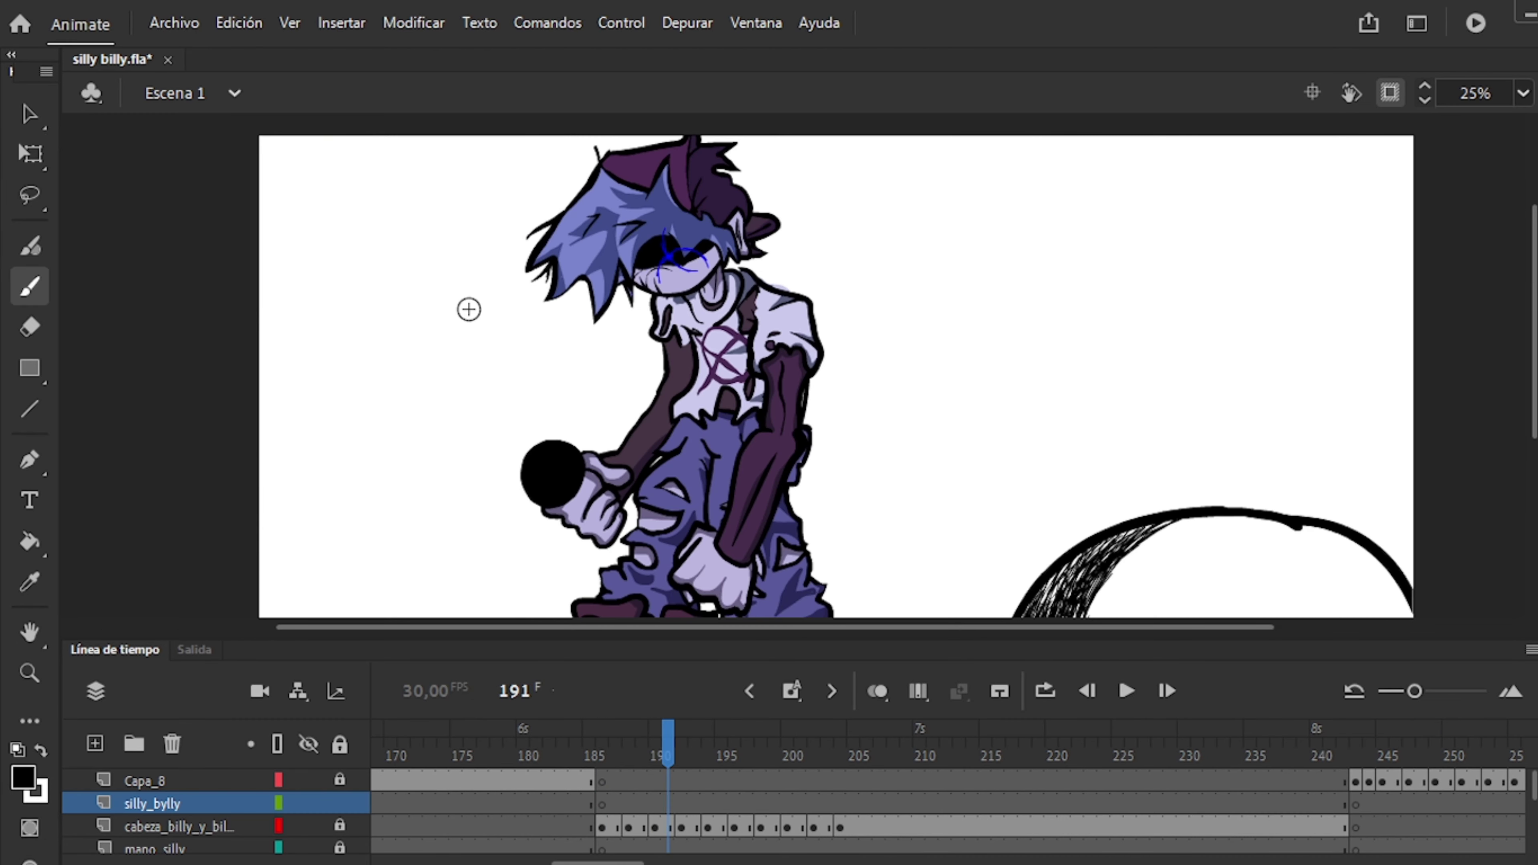
Hand-letter the Silly title in dark blue beside the singer's head at frame 191 of the silly_bylly layer and select it for transforming.
drag(399, 177, 328, 276)
drag(426, 209, 417, 284)
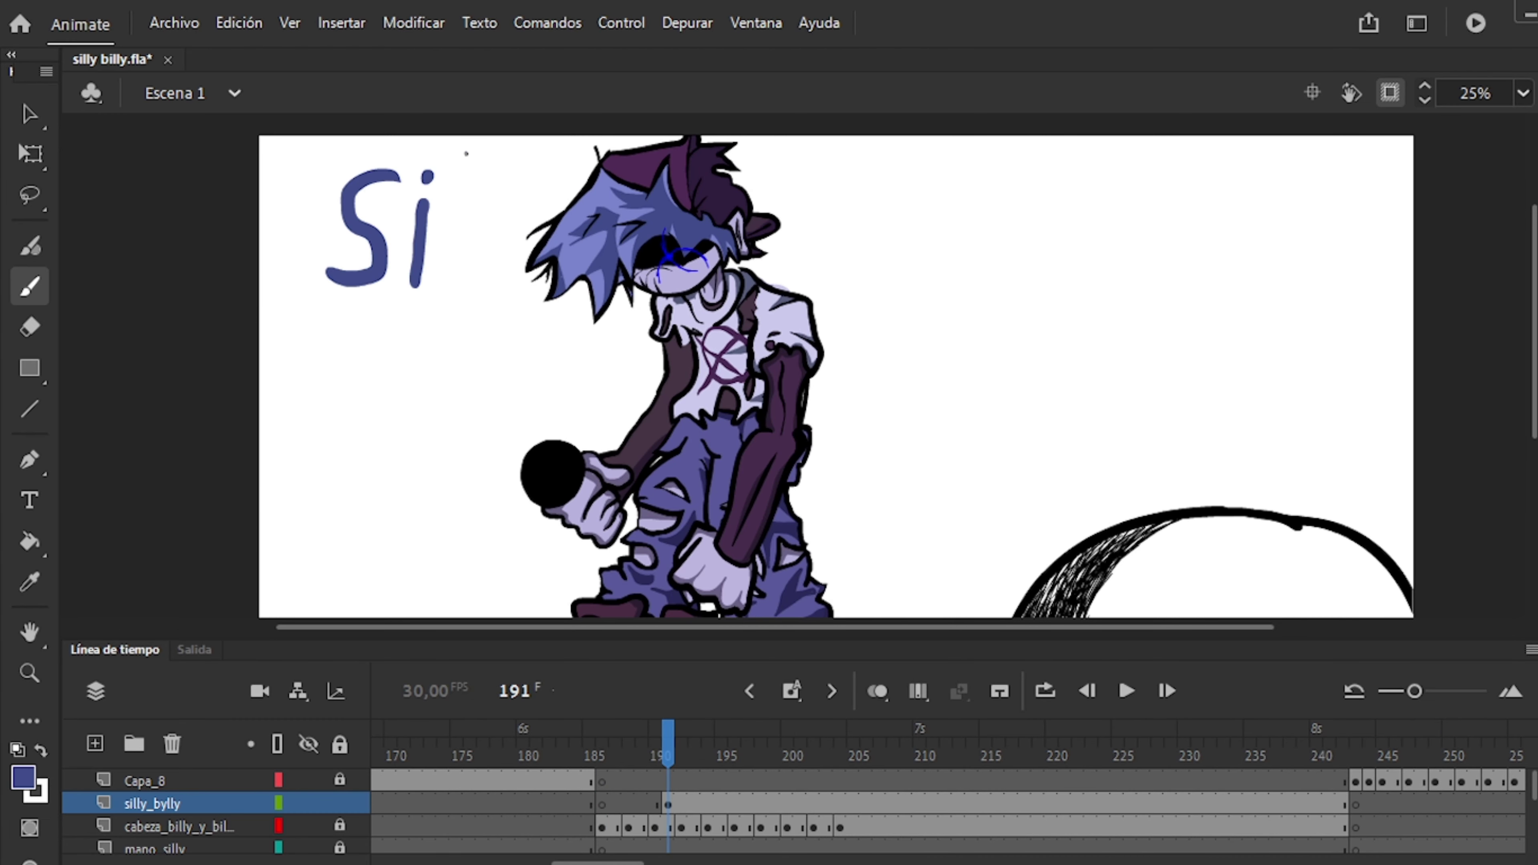
drag(465, 156, 451, 288)
drag(505, 150, 489, 277)
drag(526, 177, 548, 225)
drag(571, 171, 533, 280)
drag(663, 165, 669, 274)
key(q)
drag(725, 151, 896, 360)
drag(321, 139, 581, 300)
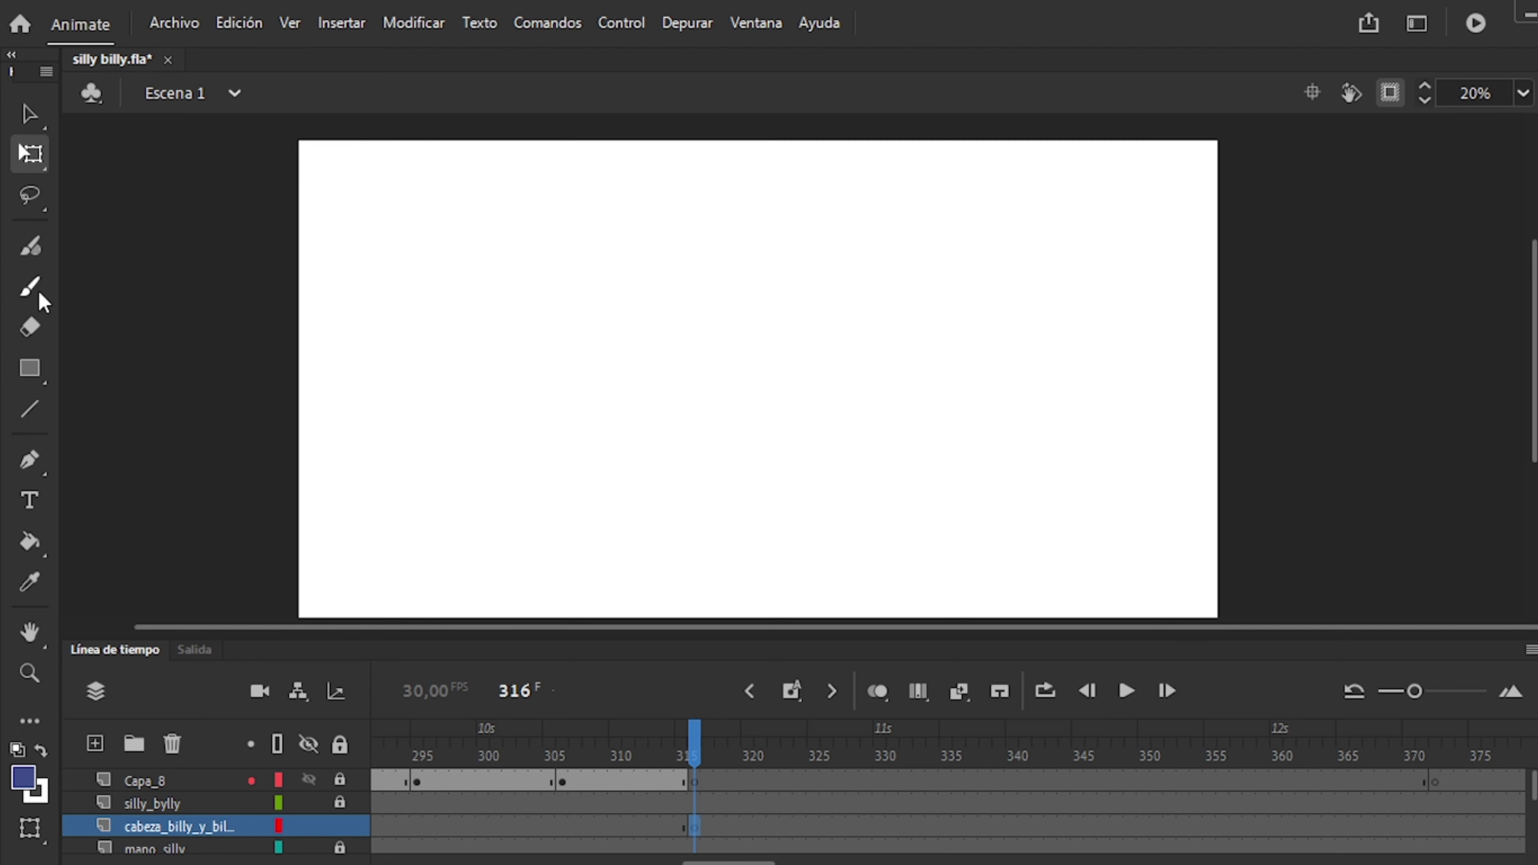
Rough out a capped character holding a microphone and pointing sideways at frame 316 of the cabeza_billy layer, and play it back.
drag(523, 376, 523, 377)
scroll(731, 278, down, 2)
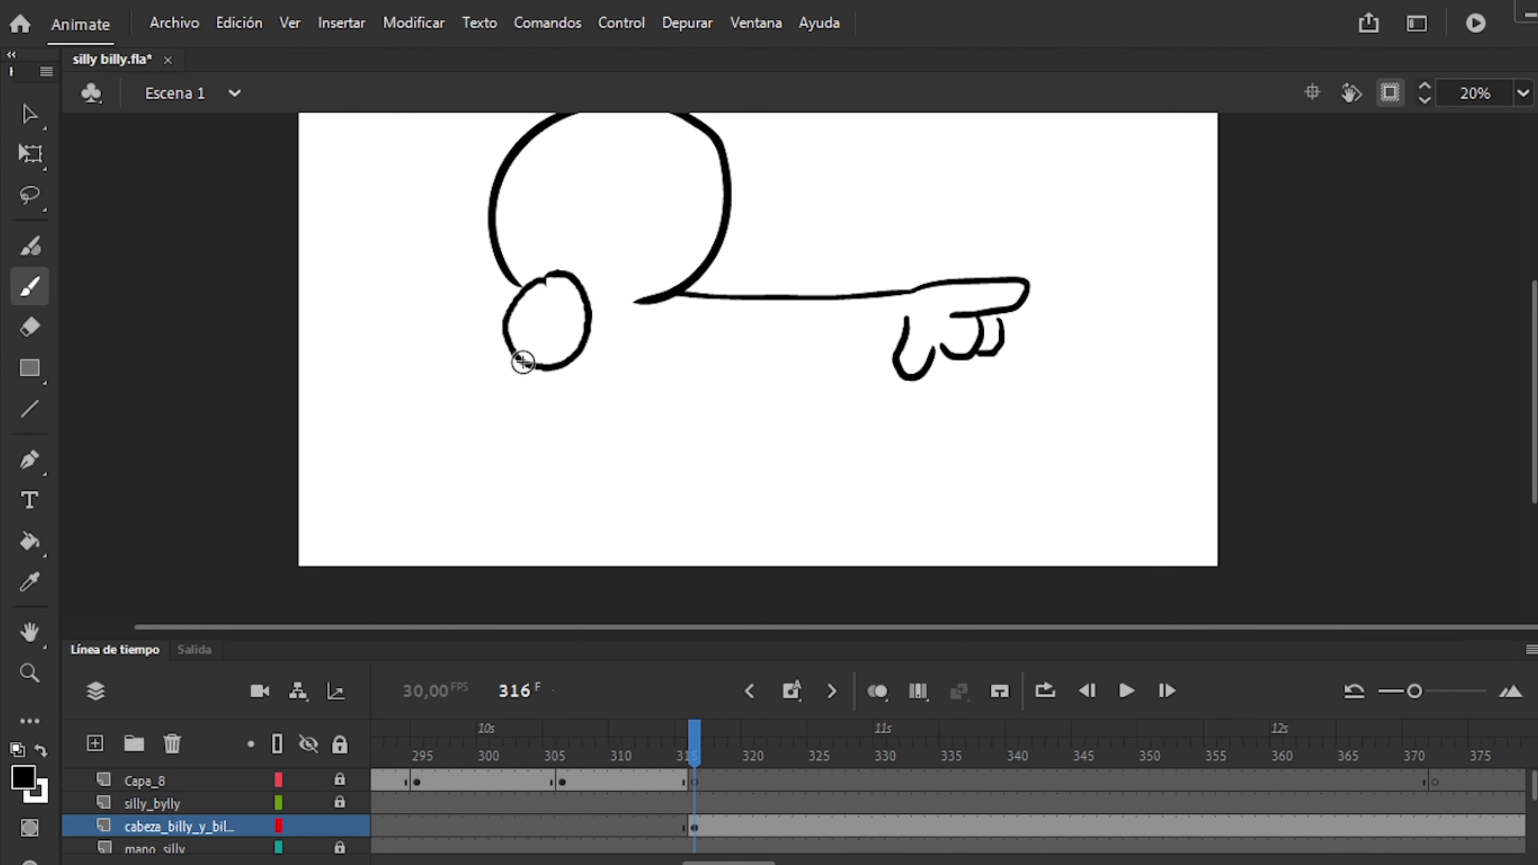
key(ctrl+z)
key(b)
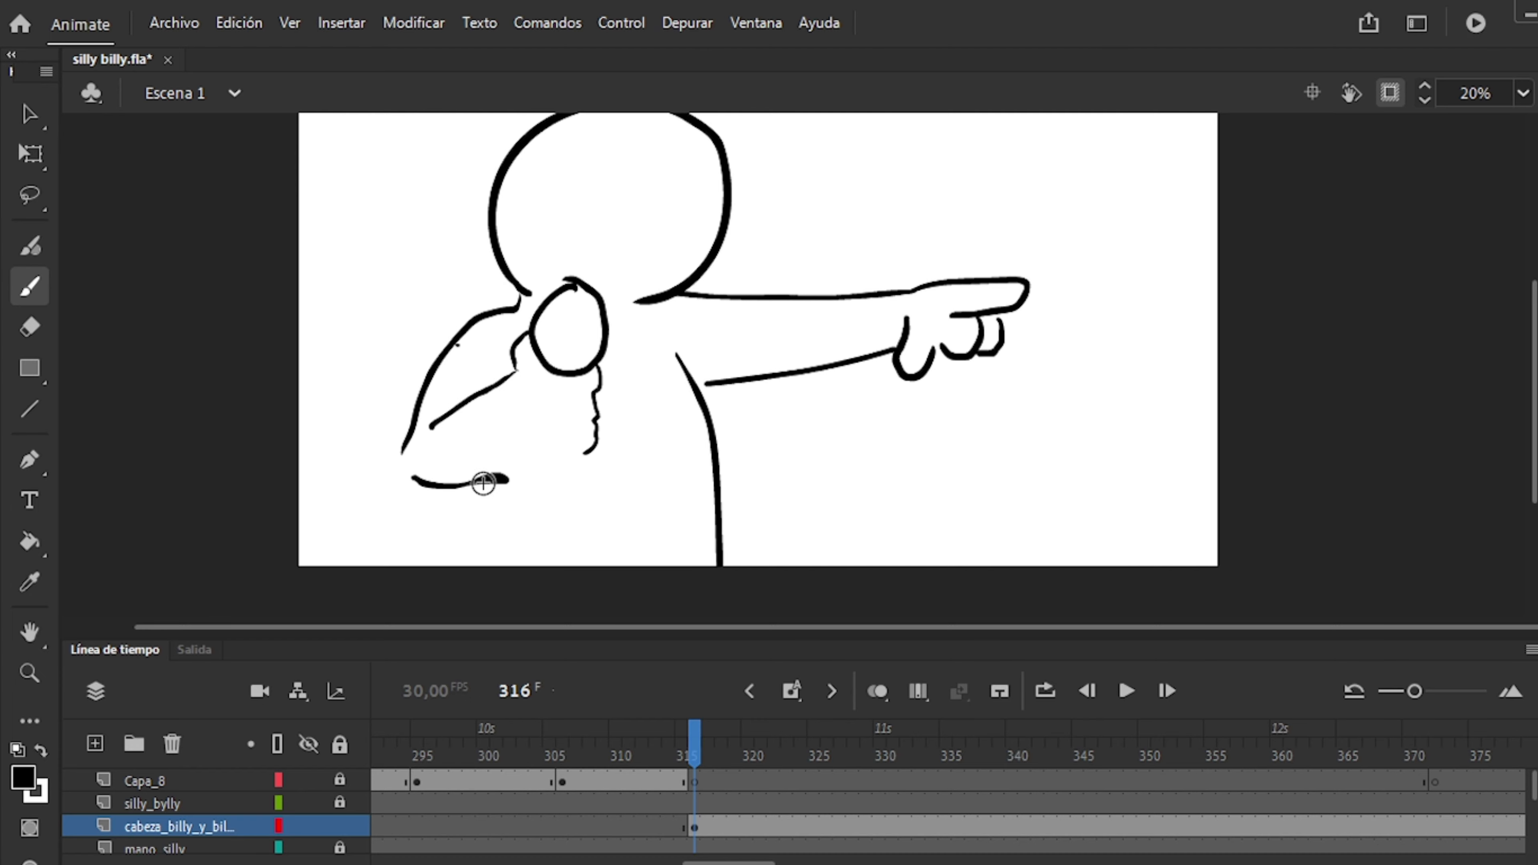
scroll(483, 483, up, 10)
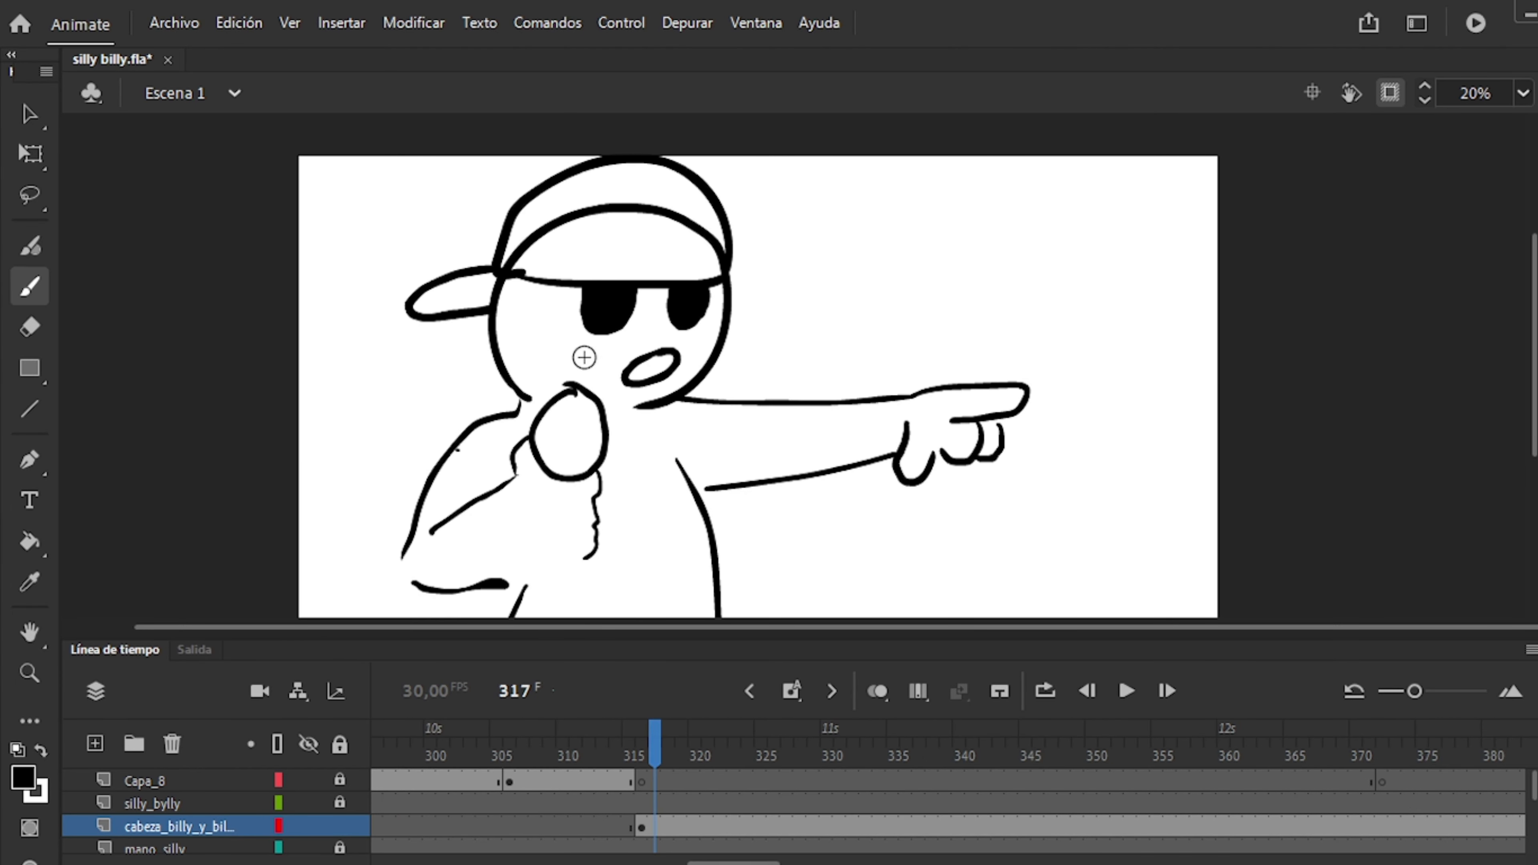
key(Return)
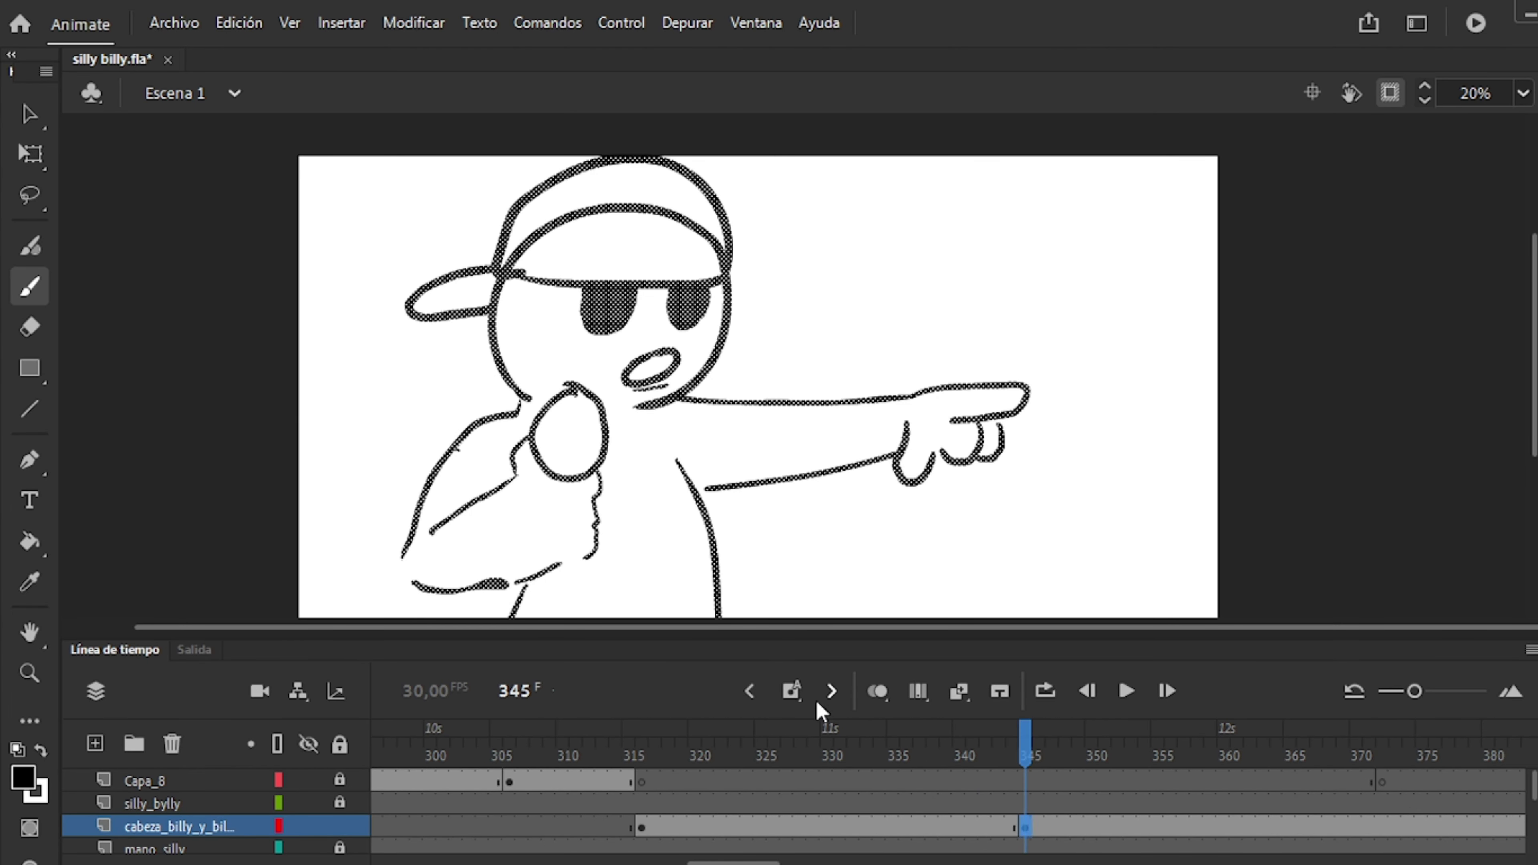
Redraw the capped character at frame 345 with new eyes, a skewed mouth, a raised microphone arm and a bent drooping arm, using onion skinning.
key(ctrl+z)
key(ctrl+z)
key(ctrl+z)
key(ctrl+z)
key(ctrl+z)
key(ctrl+z)
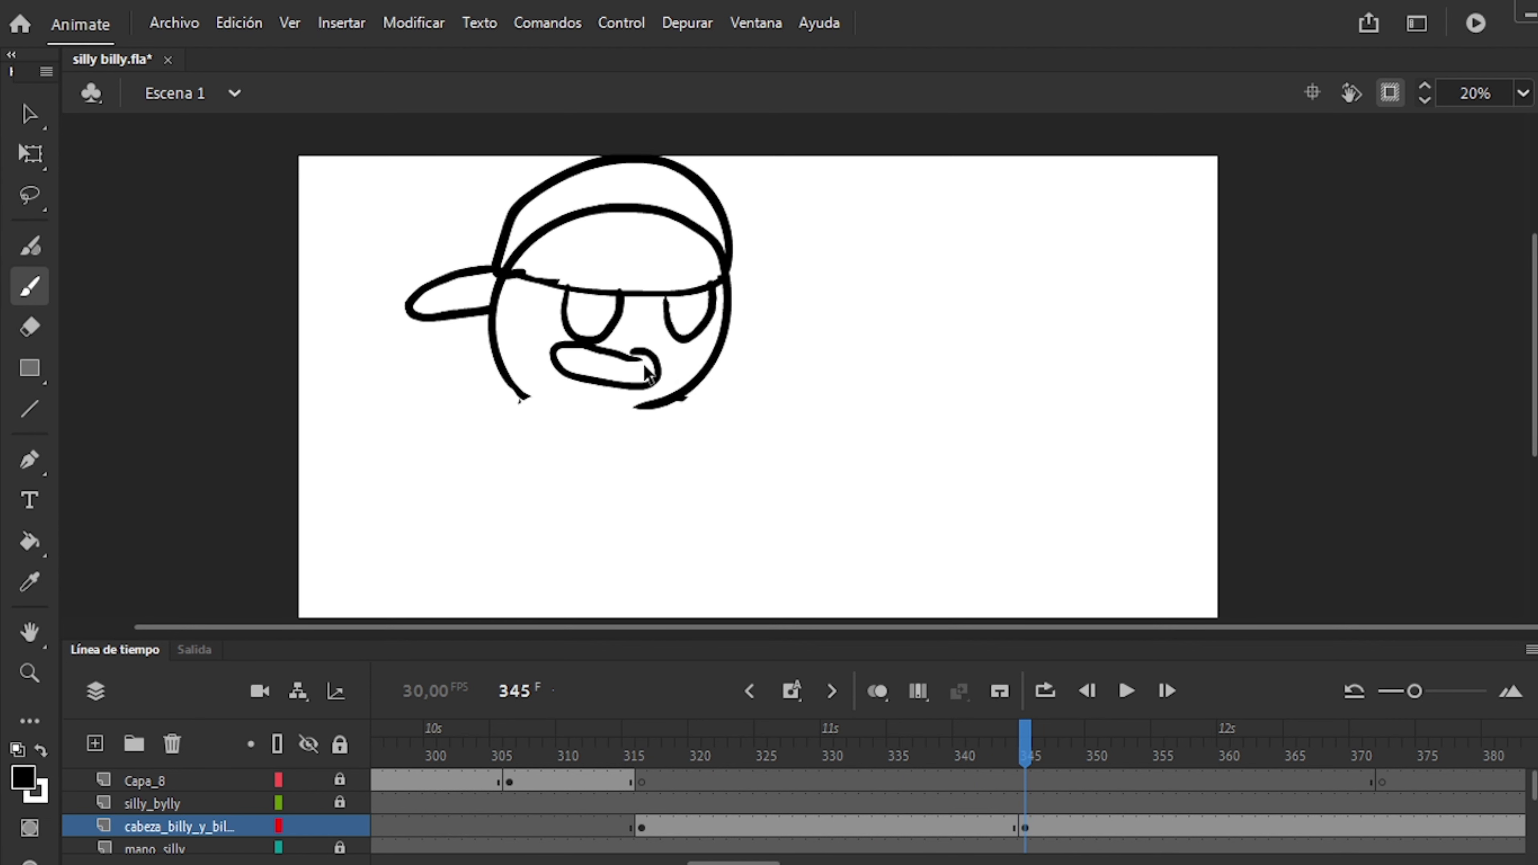
scroll(647, 373, down, 2)
key(alt+shift+o)
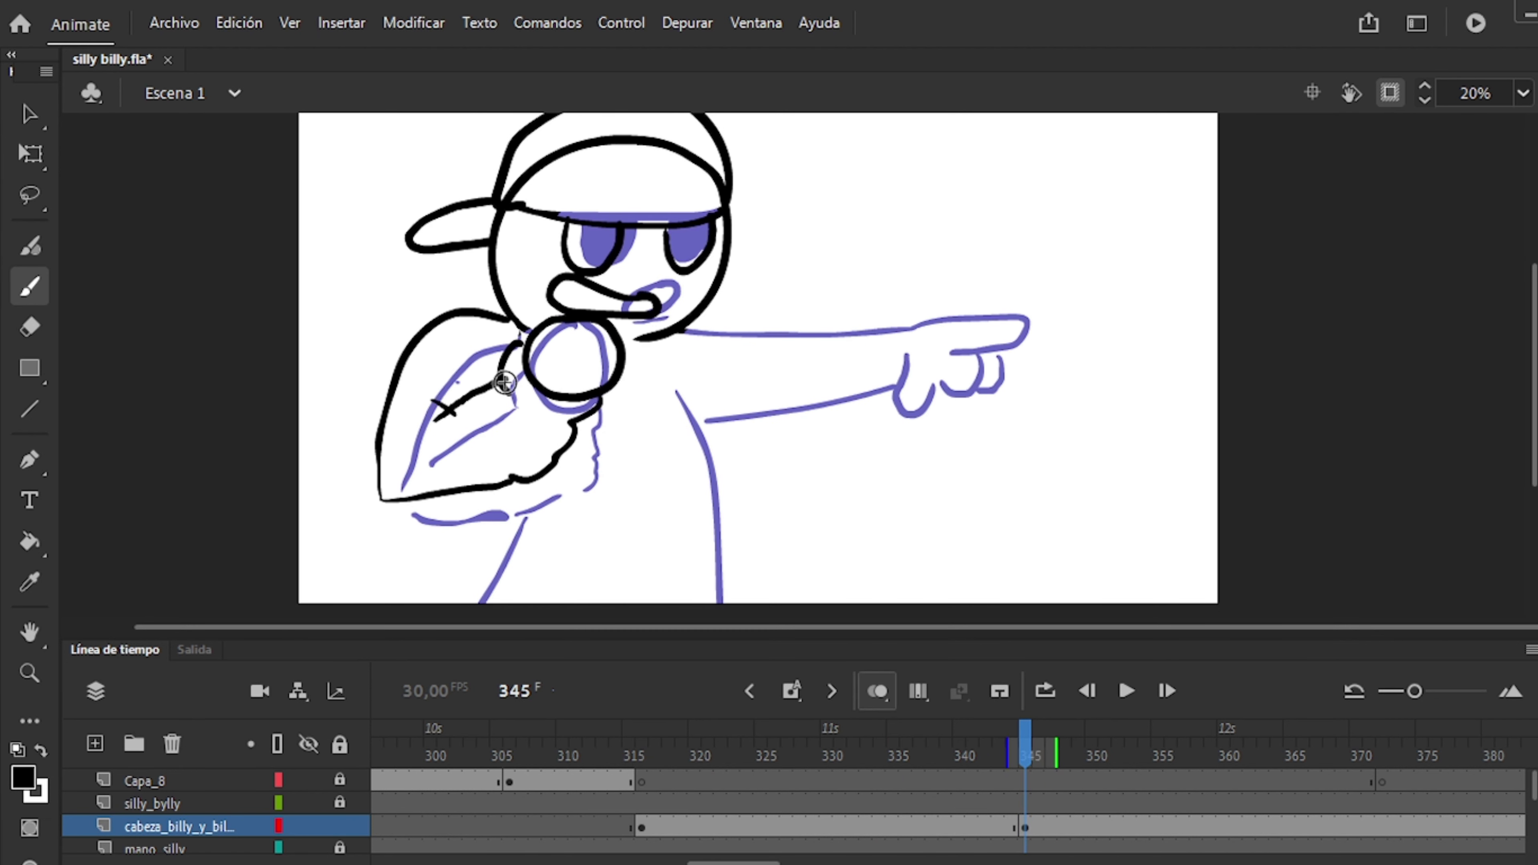
key(alt+shift+o)
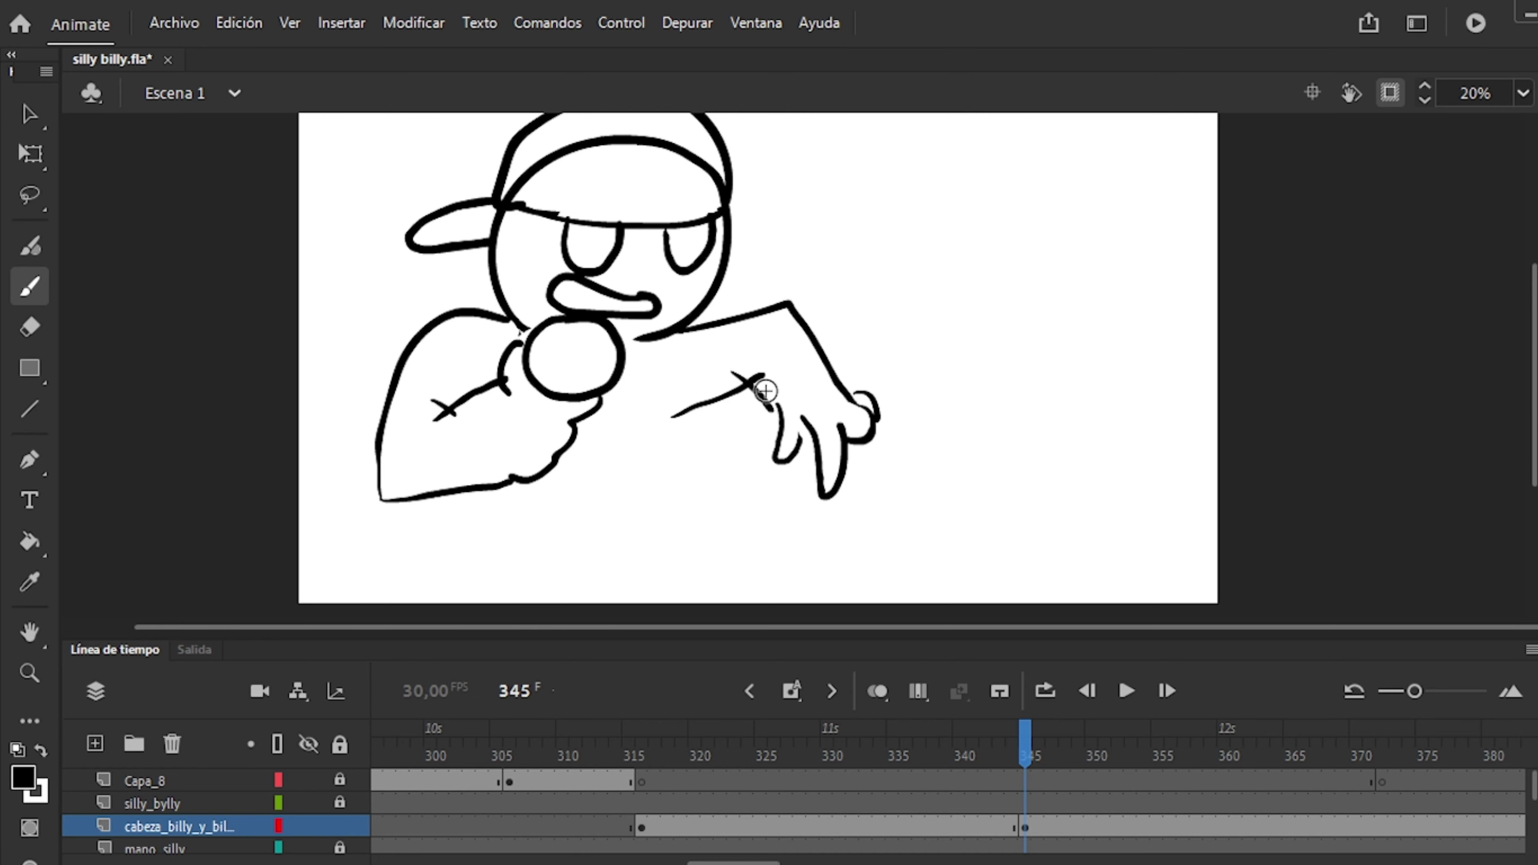
Complete the torso at frame 345 and add follow-up keyframes at frames 346 and 348 of the cabeza_billy layer.
key(q)
key(k)
click(1026, 828)
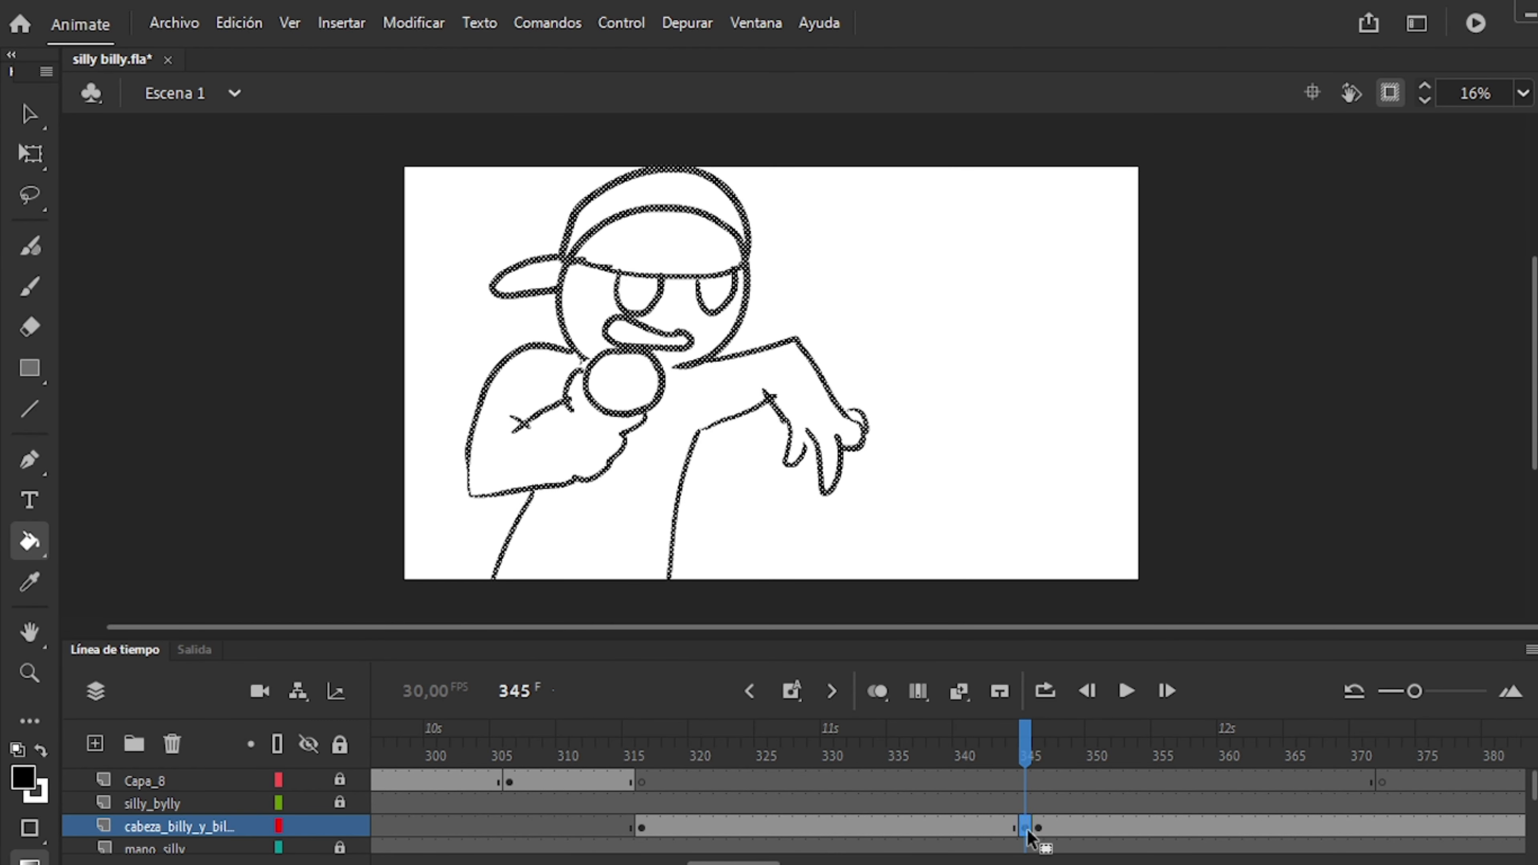
key(q)
Paste the screaming sand-figure photo in place at frame 401 of the mano_silly layer and make that layer translucent as a reference.
drag(1028, 838, 1148, 838)
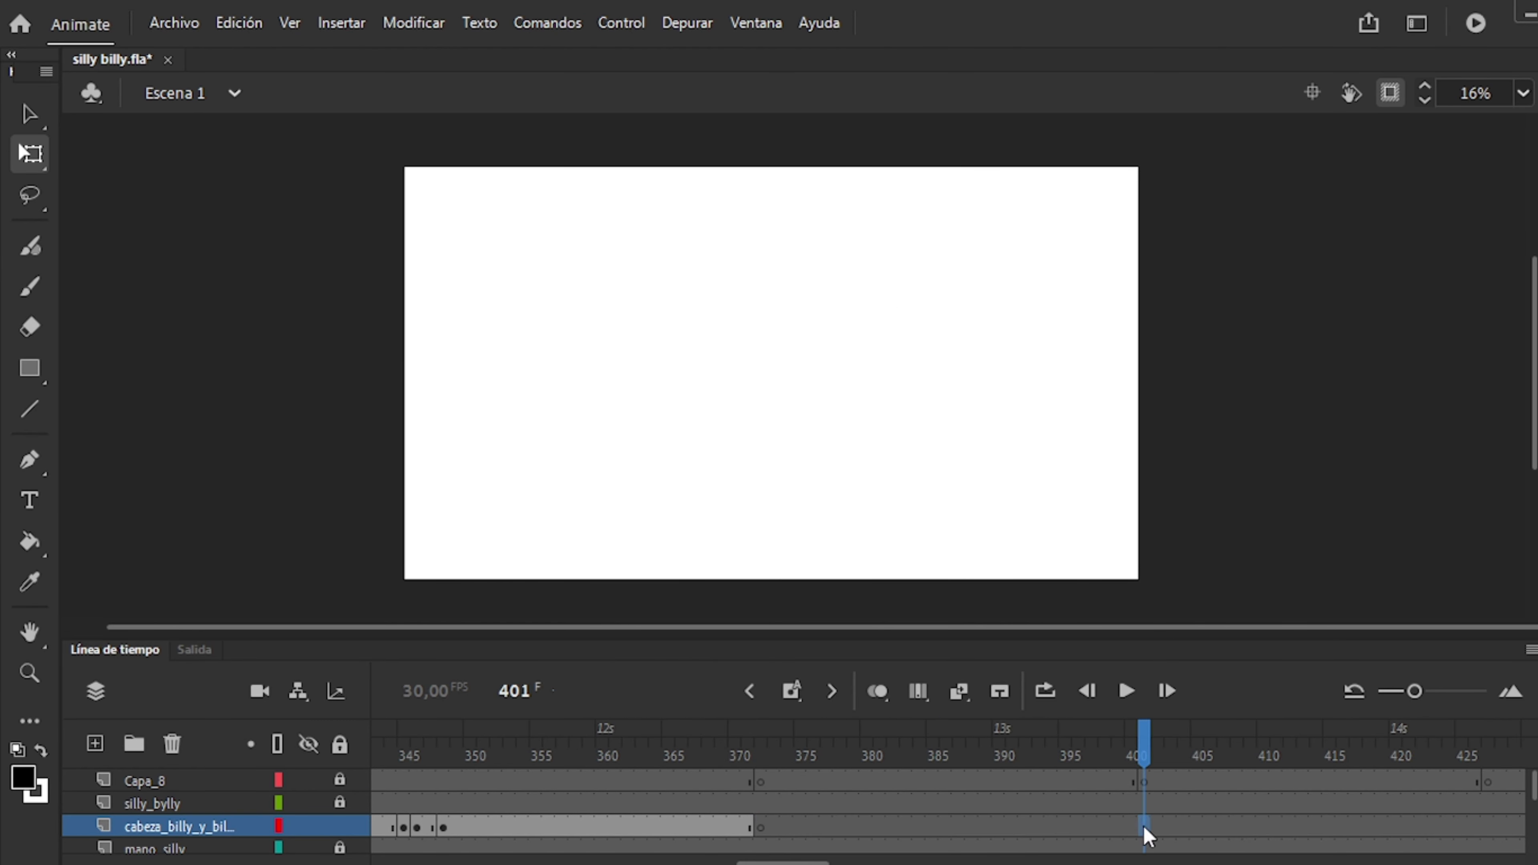
click(154, 849)
key(ctrl+shift+v)
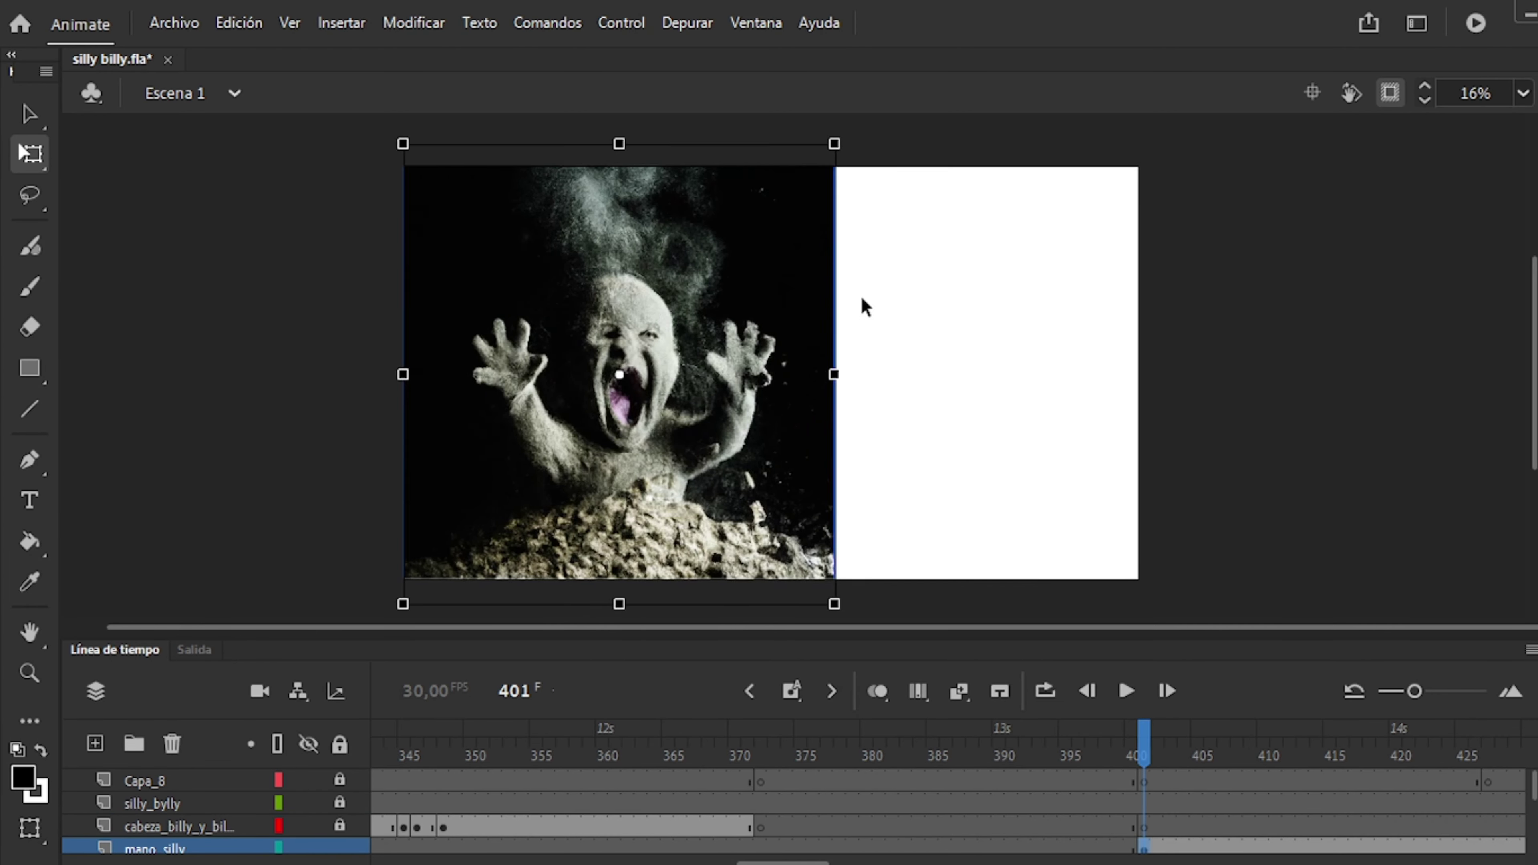
shift+click(309, 849)
Trace the screaming figure with raised arms and a cap at frame 401 of the cabeza_billy layer with the Brush tool.
click(179, 826)
key(b)
drag(607, 282, 605, 274)
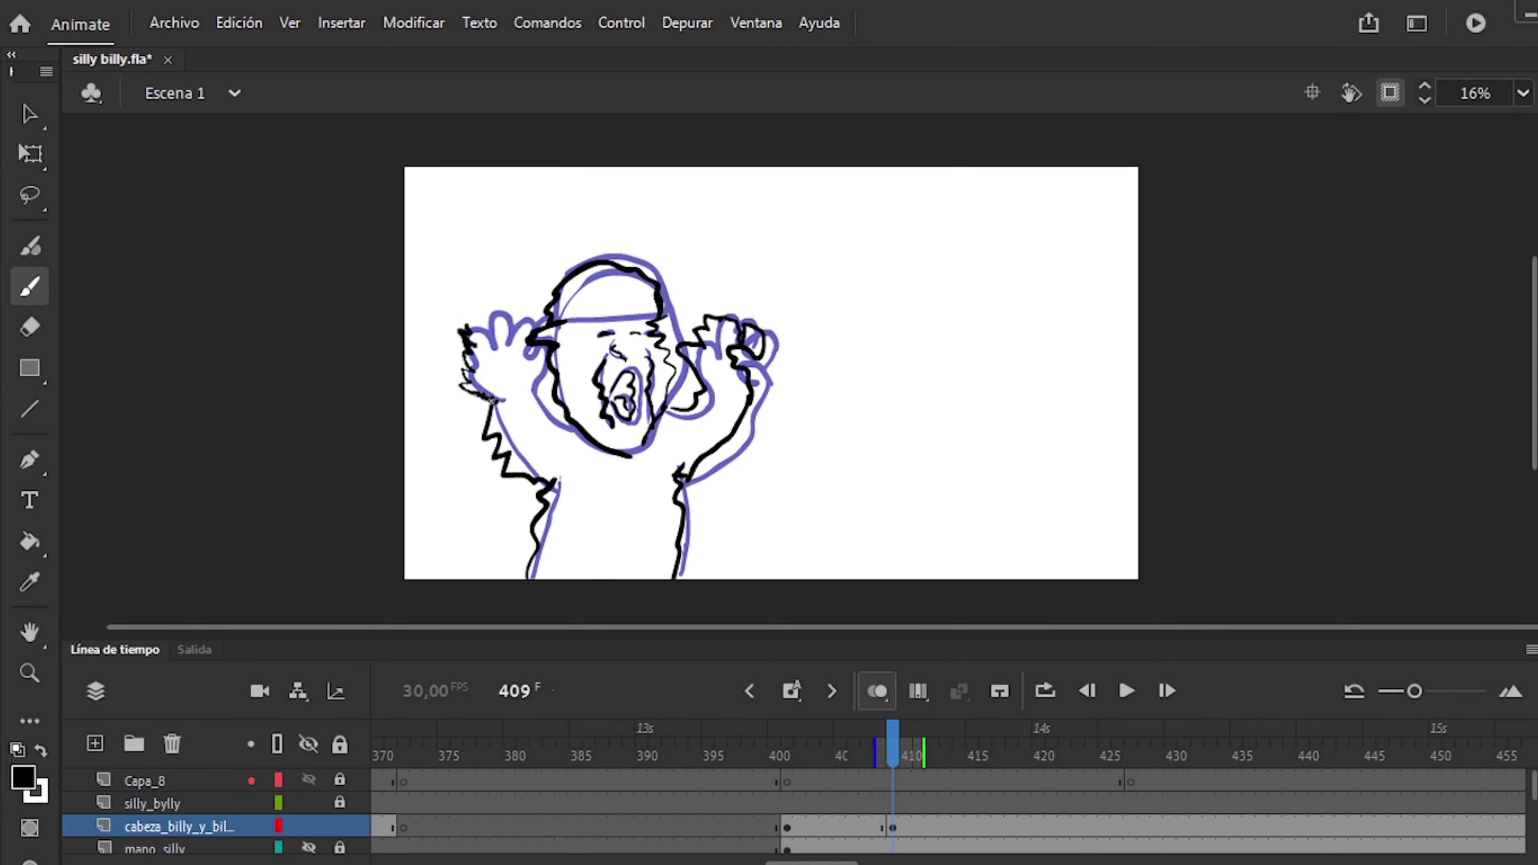
Draw the figure crumbling with jagged edges on a blank keyframe at frame 412 of the cabeza_billy layer.
key(period)
key(period)
key(period)
key(F7)
drag(684, 352, 673, 576)
drag(526, 327, 623, 454)
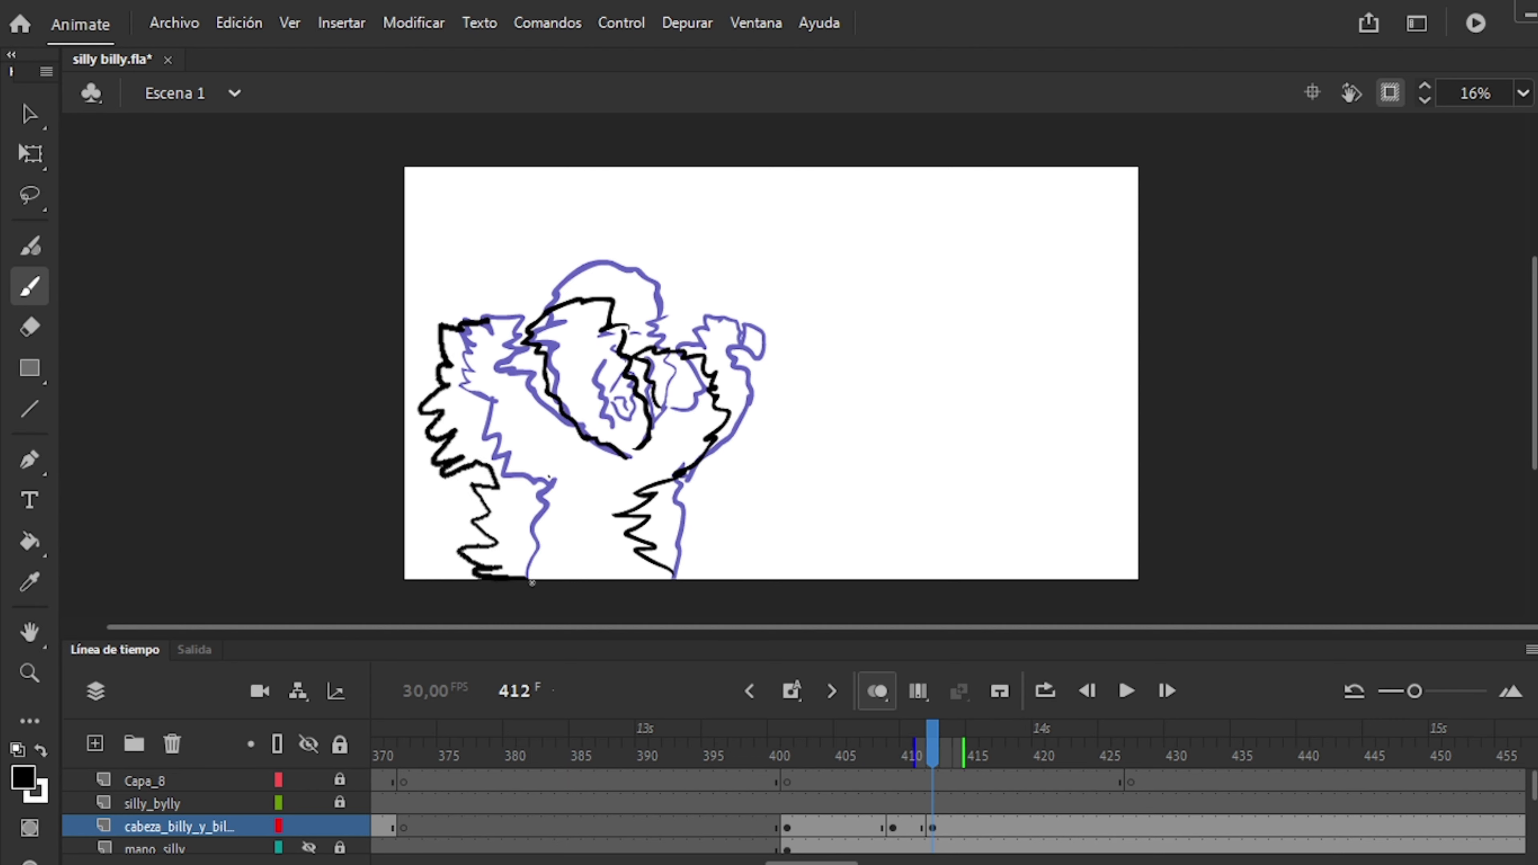
Draw the figure more broken up and drifting left on a blank keyframe at frame 415.
key(period)
key(period)
key(period)
key(F7)
mouse_move(460, 339)
mouse_down()
mouse_move(424, 569)
mouse_move(642, 461)
mouse_up()
Draw the crumbling figure dissolving off the stage's edge on keyframes from frame 417 of the cabeza_billy layer, and play the result.
key(period)
key(period)
key(F7)
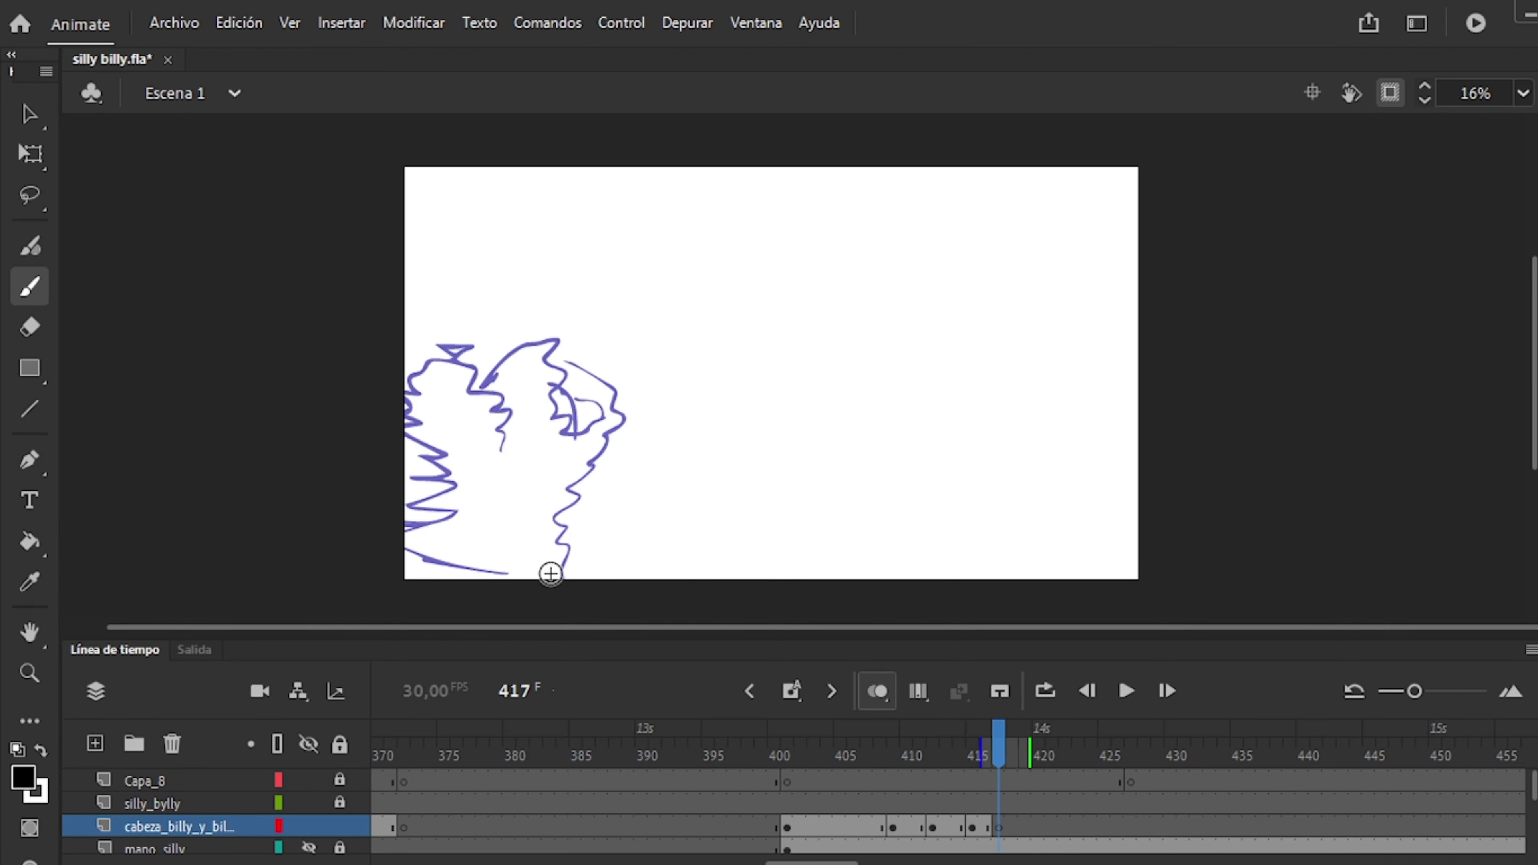
key(Return)
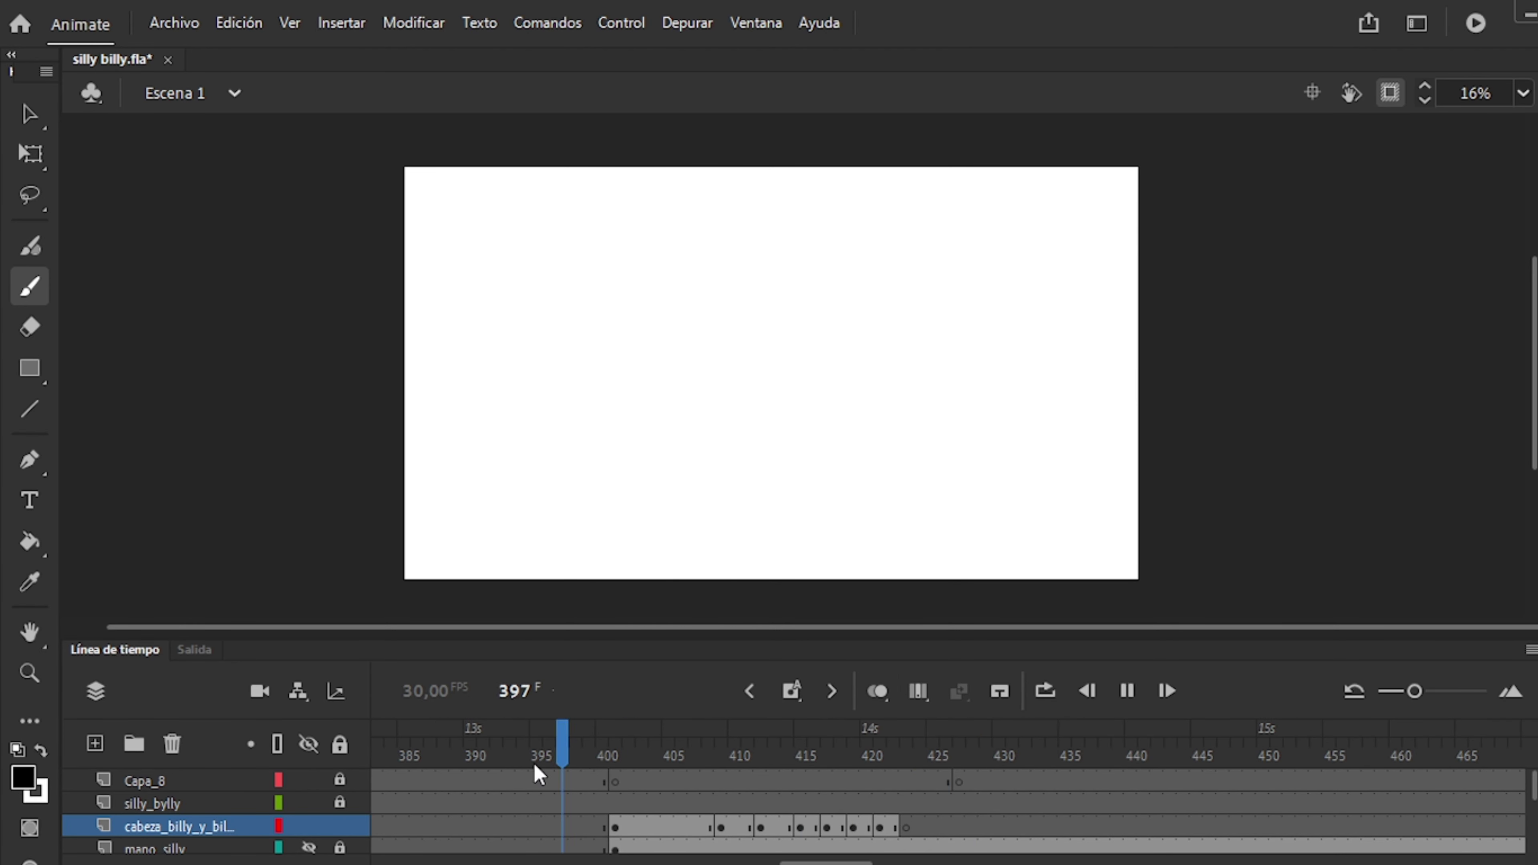
Transform the screaming figure on added keyframes between frames 401 and 405 of the cabeza_billy layer to give its entrance a bounce.
click(827, 827)
key(q)
key(period)
key(period)
key(period)
key(comma)
key(comma)
key(comma)
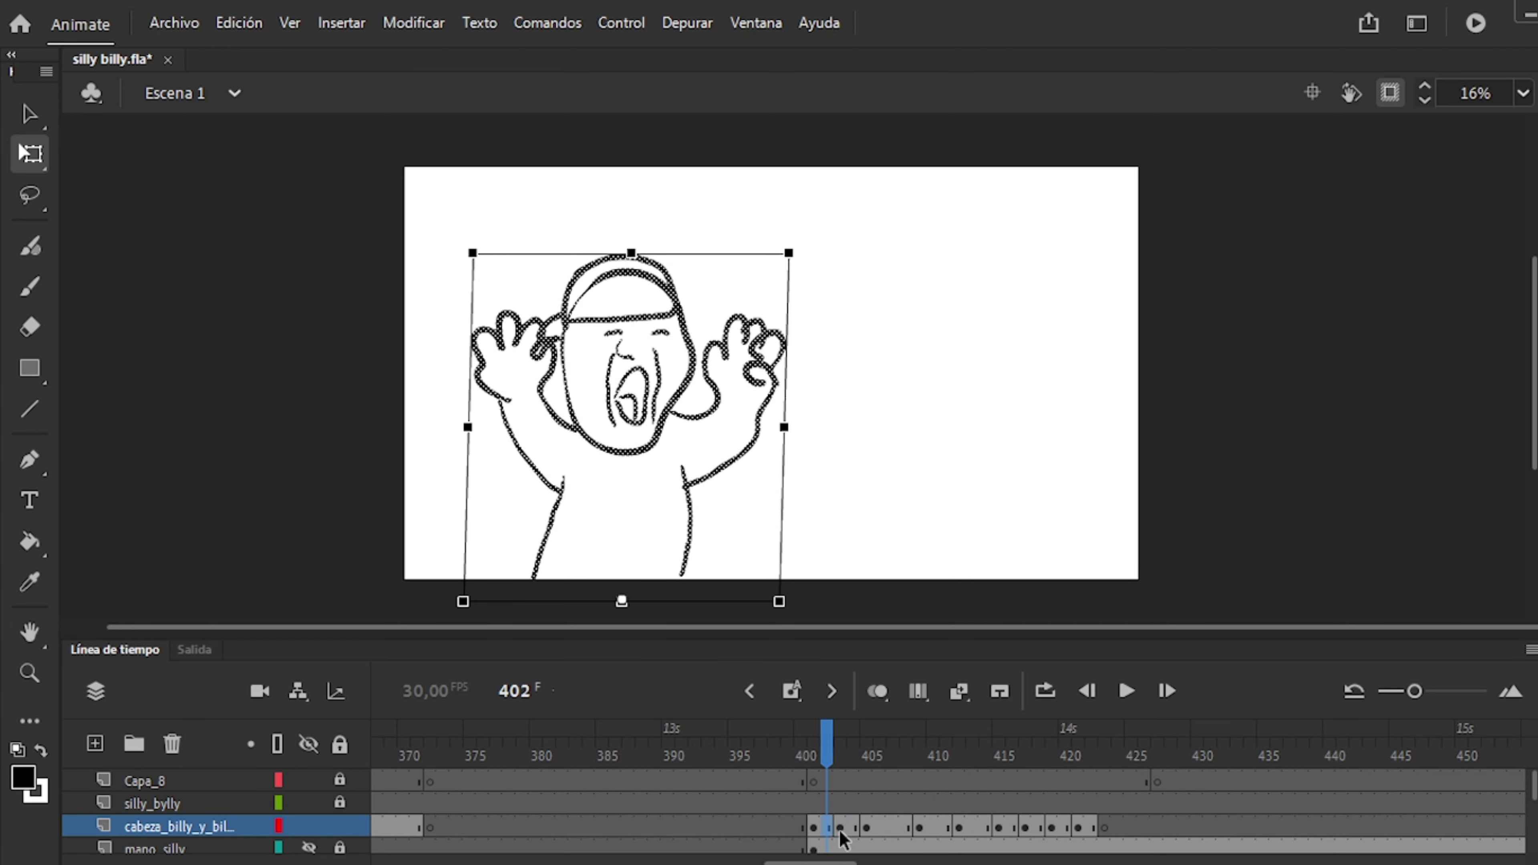
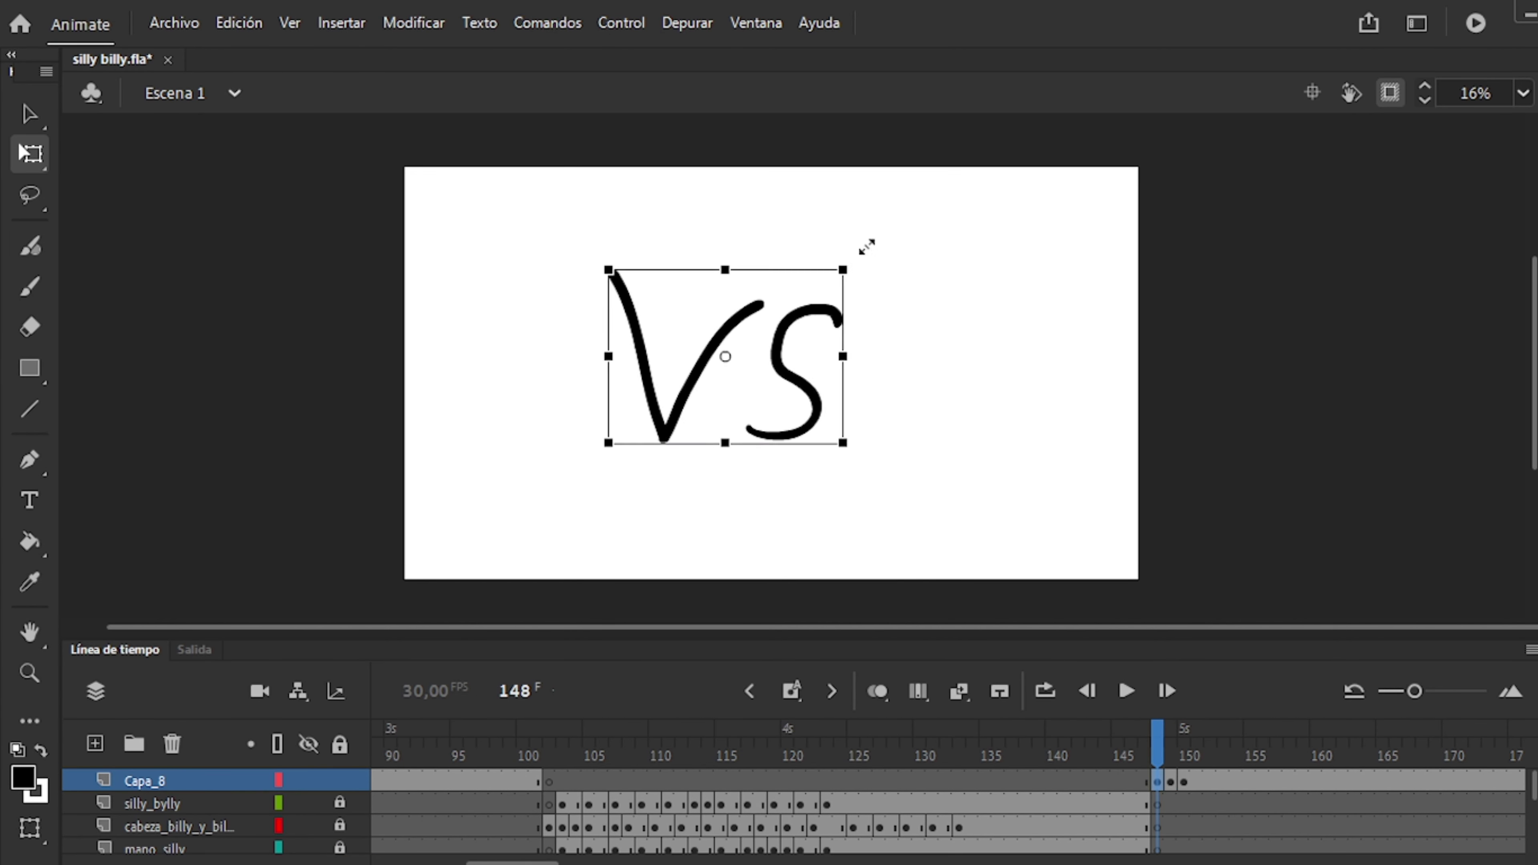
Enlarge the VS lettering from frame 148 of the Capa_8 layer, animate it up to frame 161, and play it.
mouse_move(910, 247)
mouse_down()
mouse_move(942, 229)
mouse_move(900, 234)
mouse_up()
click(1308, 781)
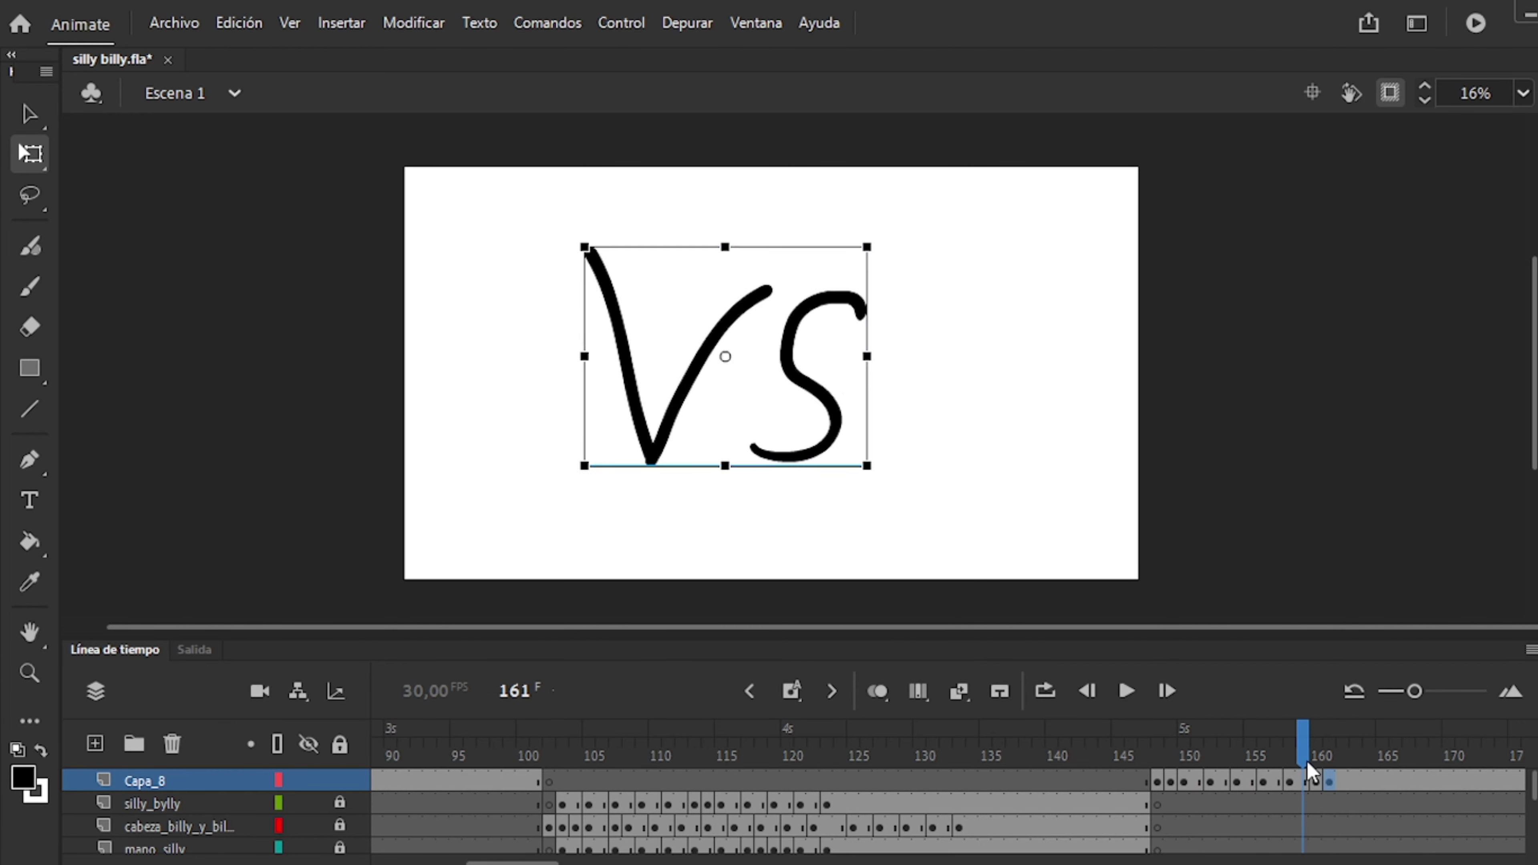
key(Return)
Isolate the silly_bylly layer and redraw the Silly lettering on a blank keyframe at frame 3 inside the silly symbol.
alt+click(340, 803)
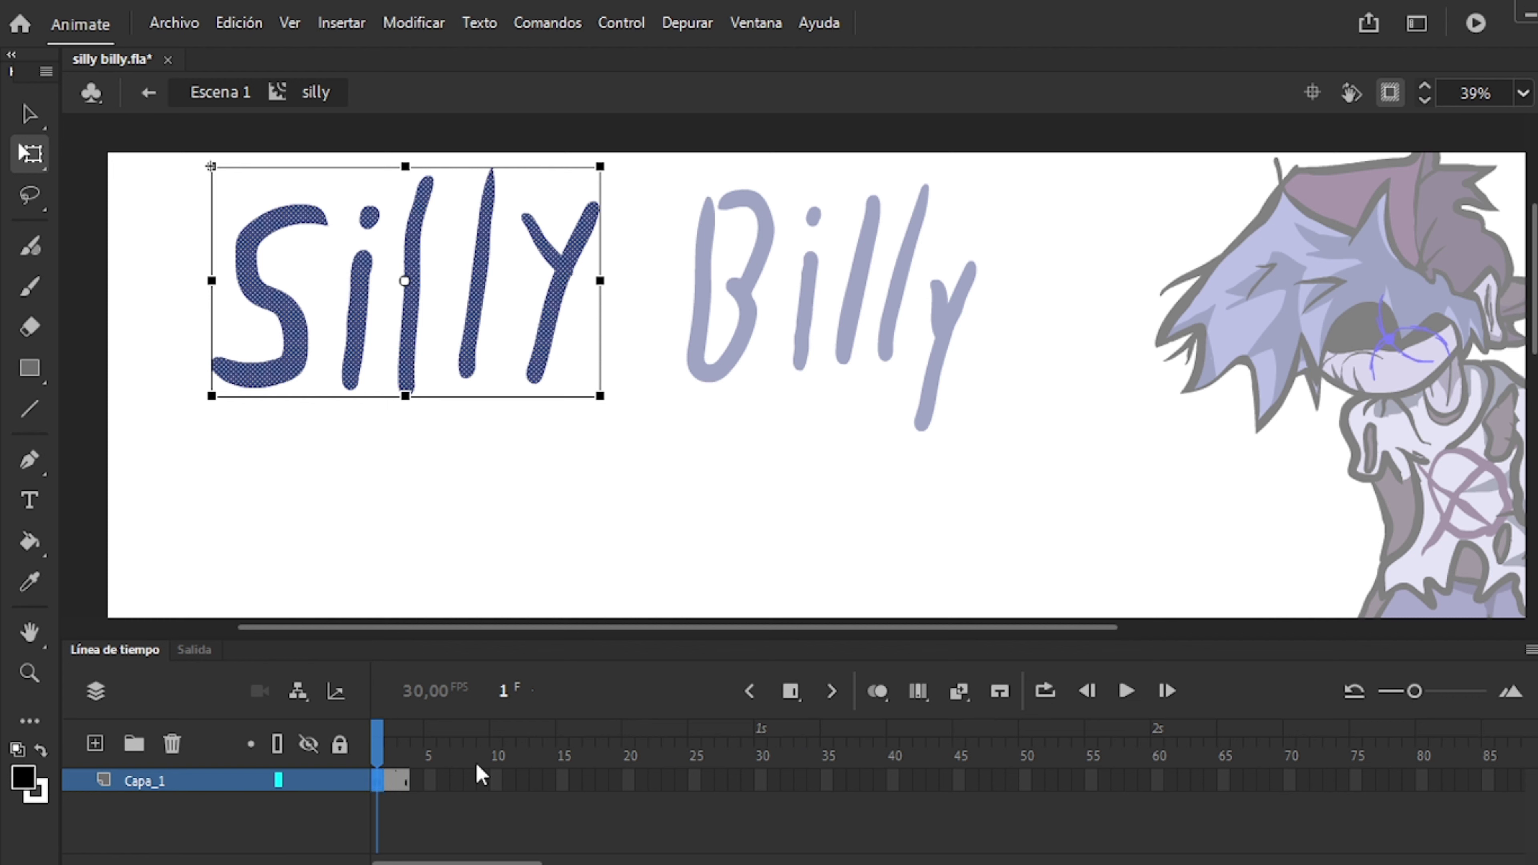
key(b)
key(F7)
drag(291, 211, 324, 217)
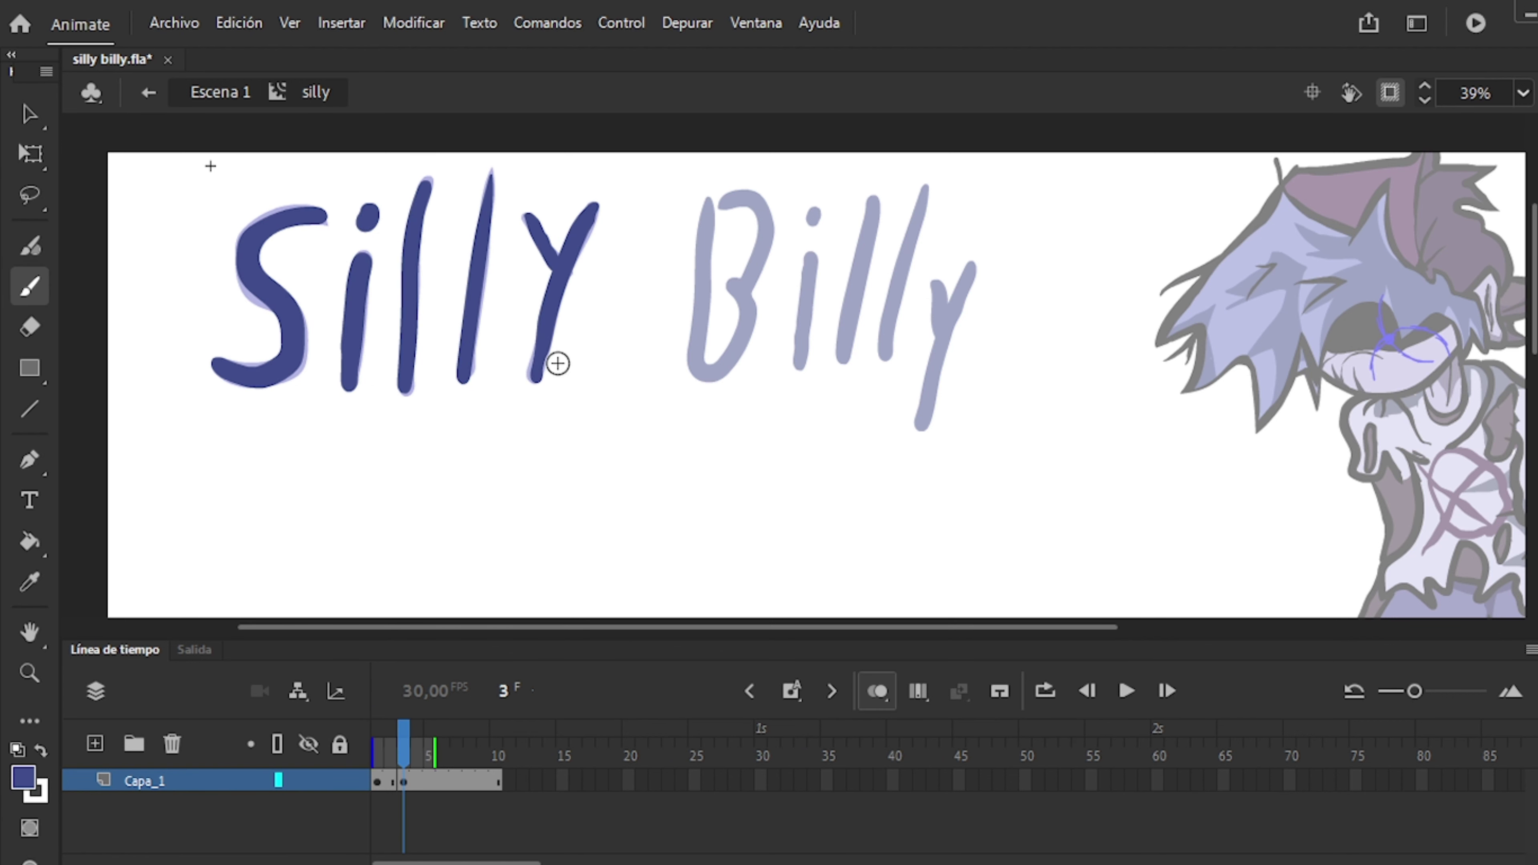
Redraw the Silly lettering with slightly shifted strokes on a blank keyframe at frame 5.
key(period)
key(period)
key(F7)
drag(215, 367, 330, 216)
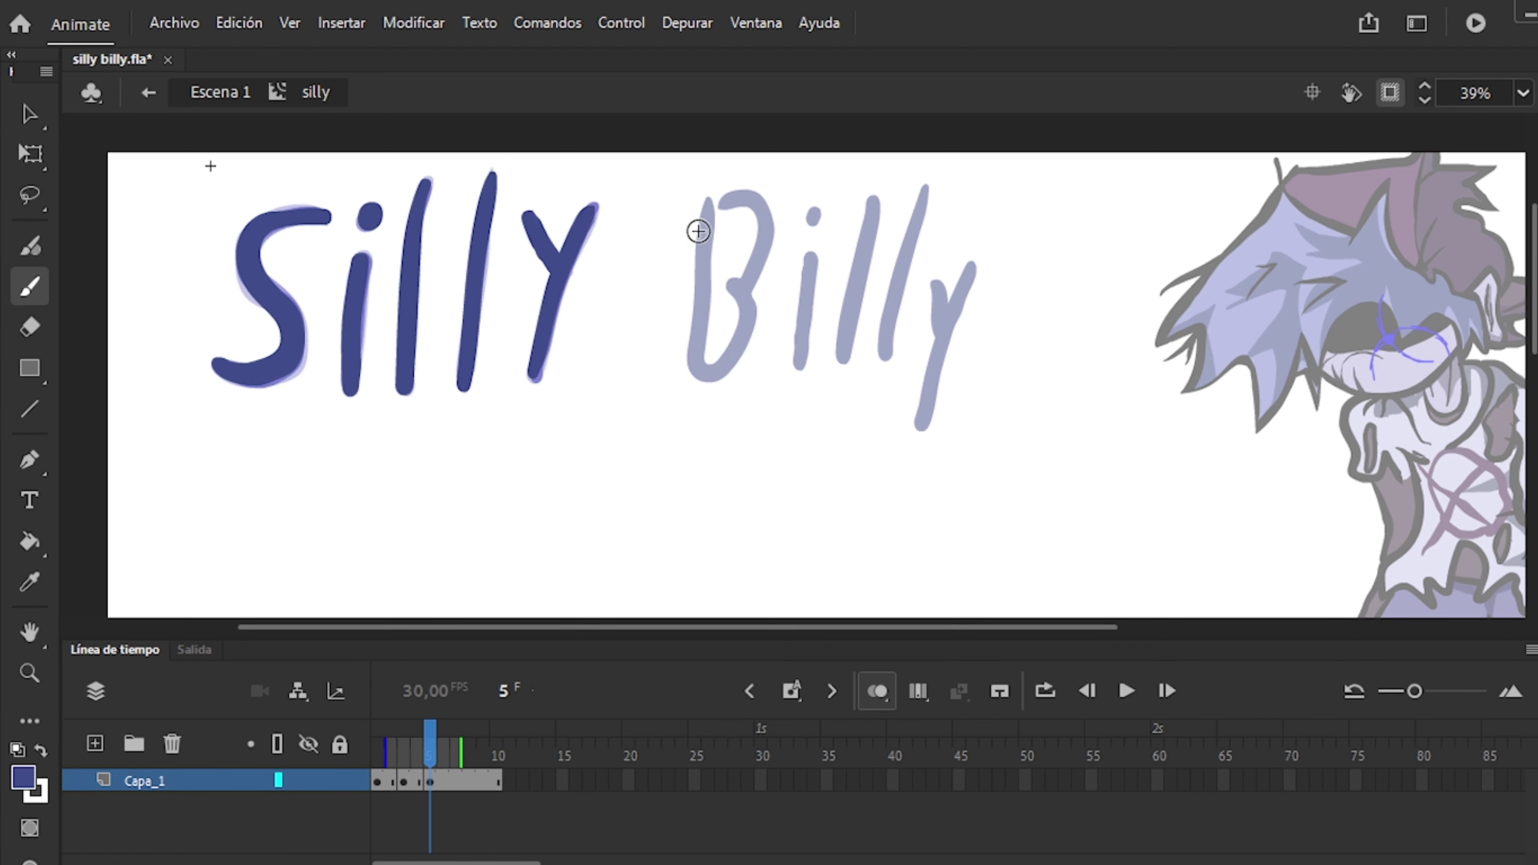
Redraw the Silly lettering on a blank keyframe at frame 7 and play the wobble loop.
key(period)
key(period)
key(F7)
drag(282, 370, 220, 366)
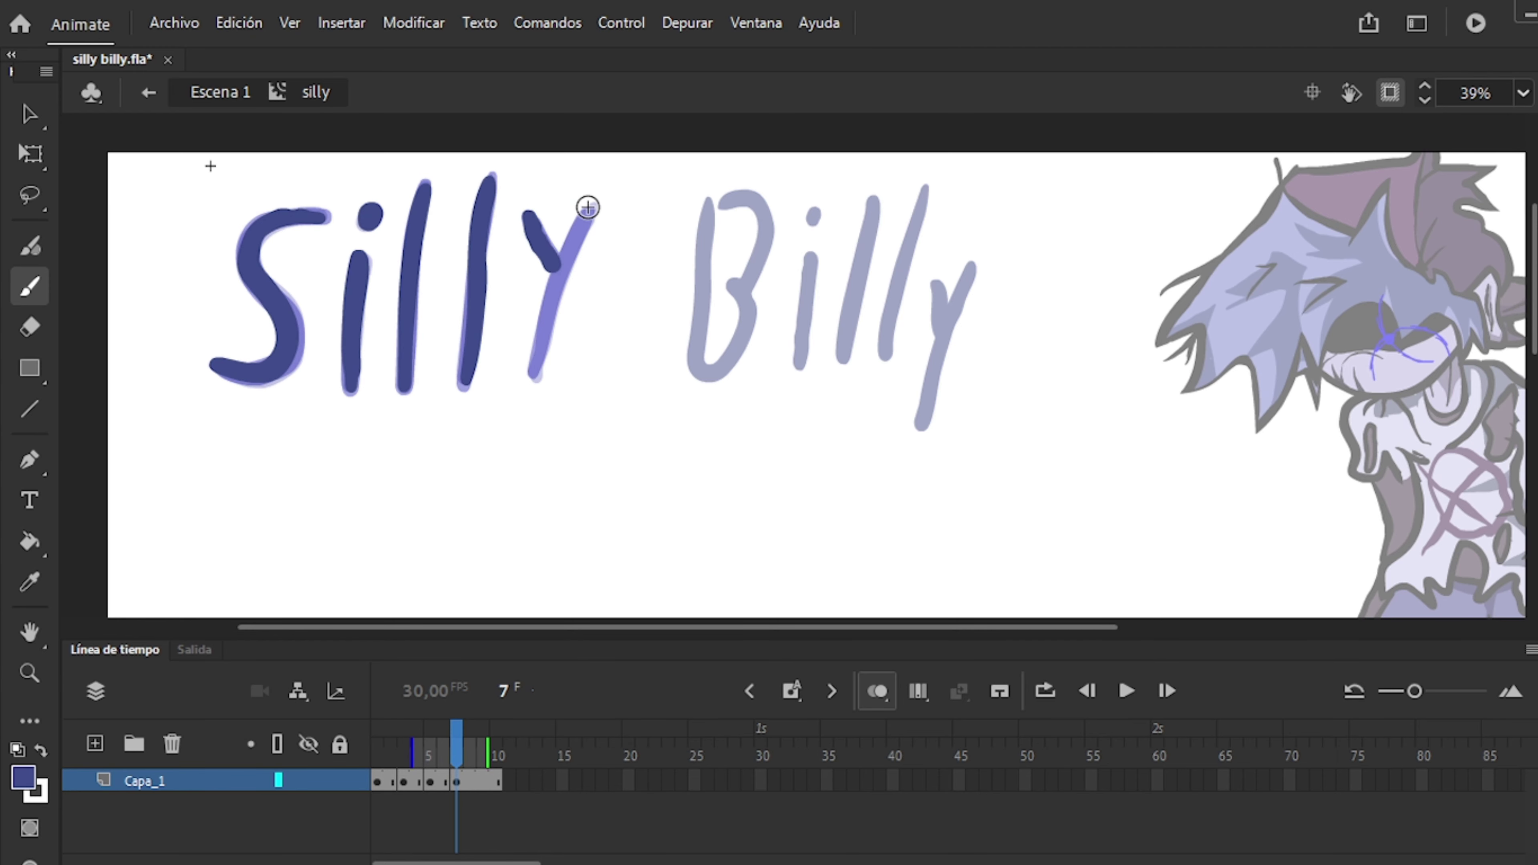
drag(587, 208, 593, 209)
key(Return)
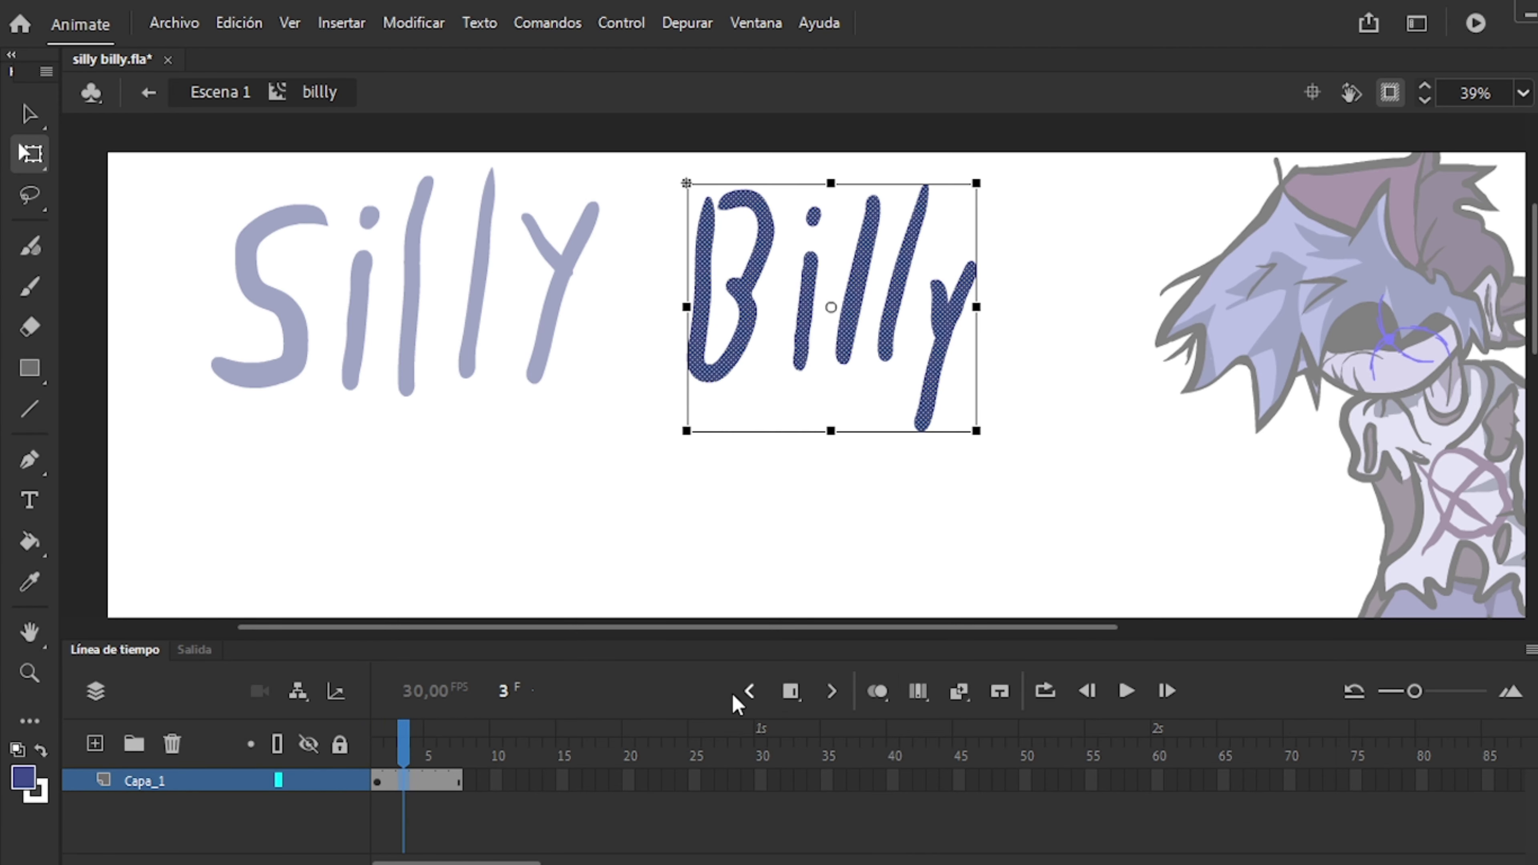
Redraw the Billy lettering over its onion skin on blank keyframes at frames 3 and 5 of the billly symbol.
key(b)
key(F7)
key(alt+shift+o)
mouse_move(707, 200)
mouse_down()
mouse_move(724, 360)
mouse_move(736, 285)
mouse_up()
key(period)
key(period)
key(F7)
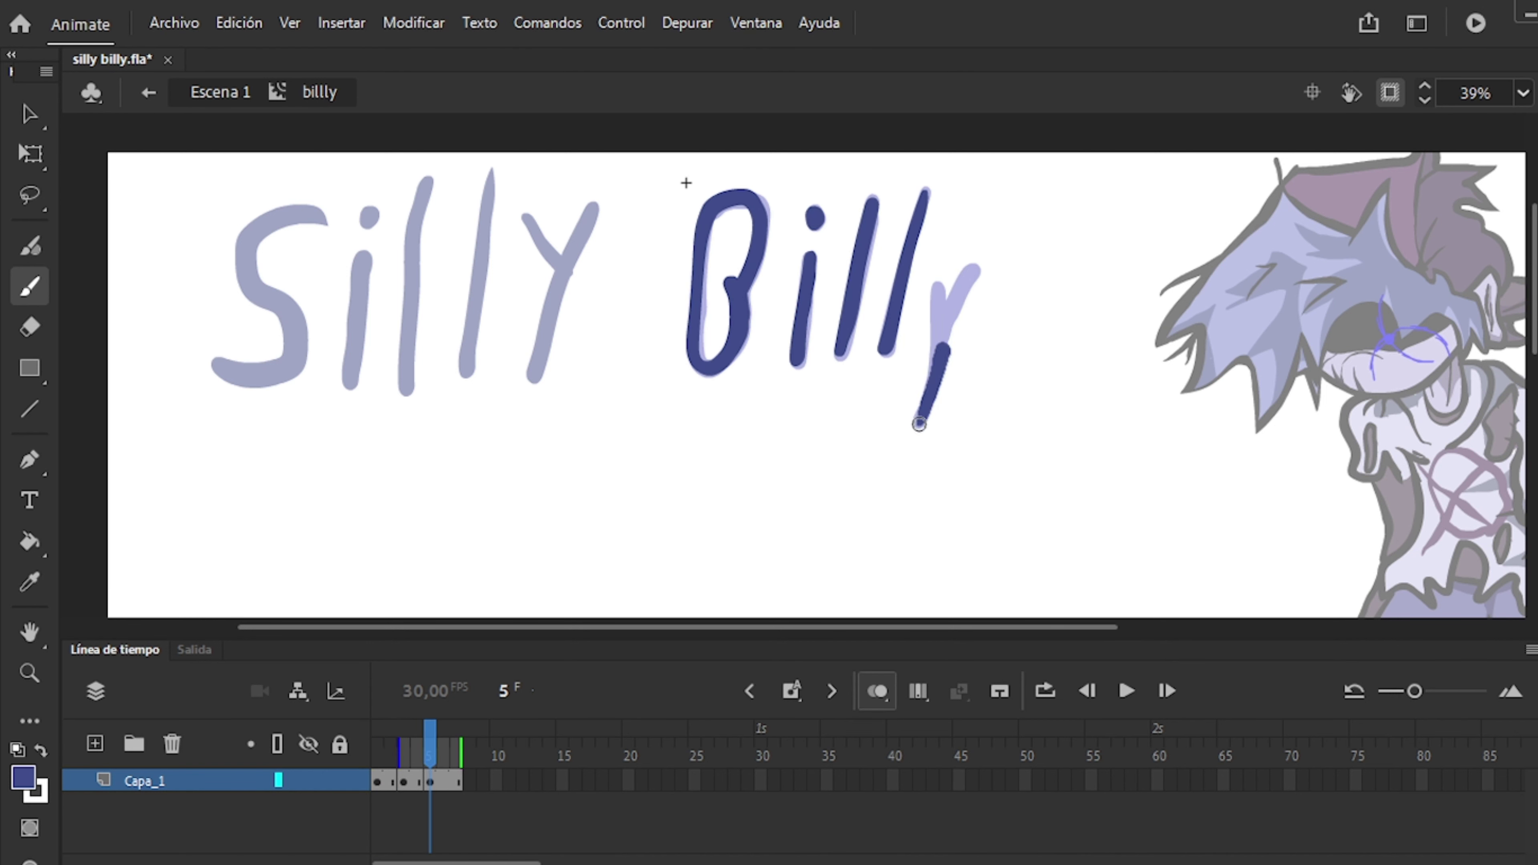
Redraw the Billy lettering on a blank keyframe at frame 7 of the billly symbol and play the loop.
key(period)
key(period)
key(F7)
drag(753, 212, 691, 355)
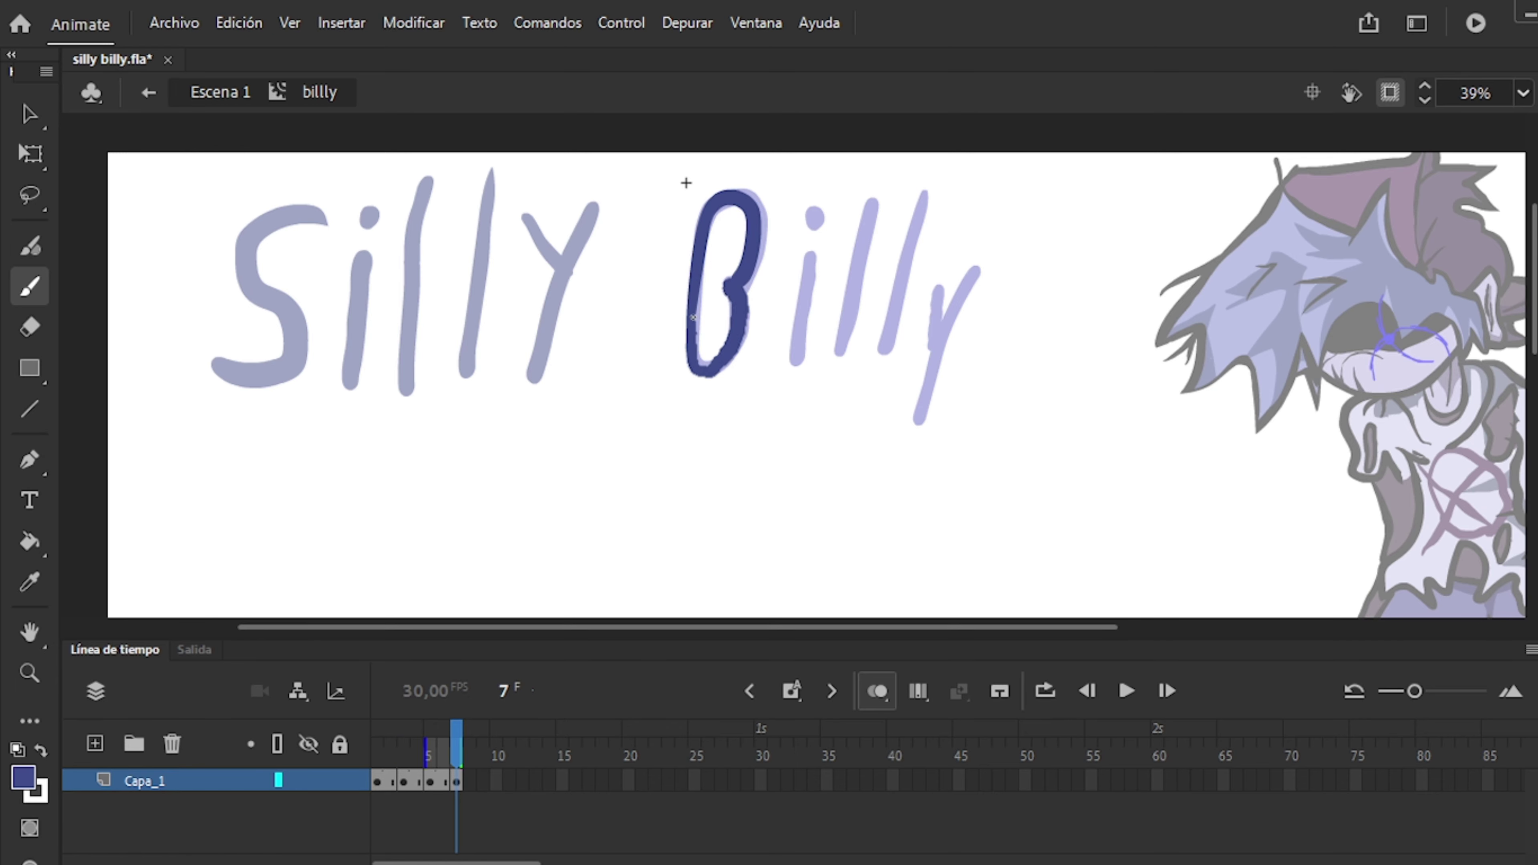
key(Return)
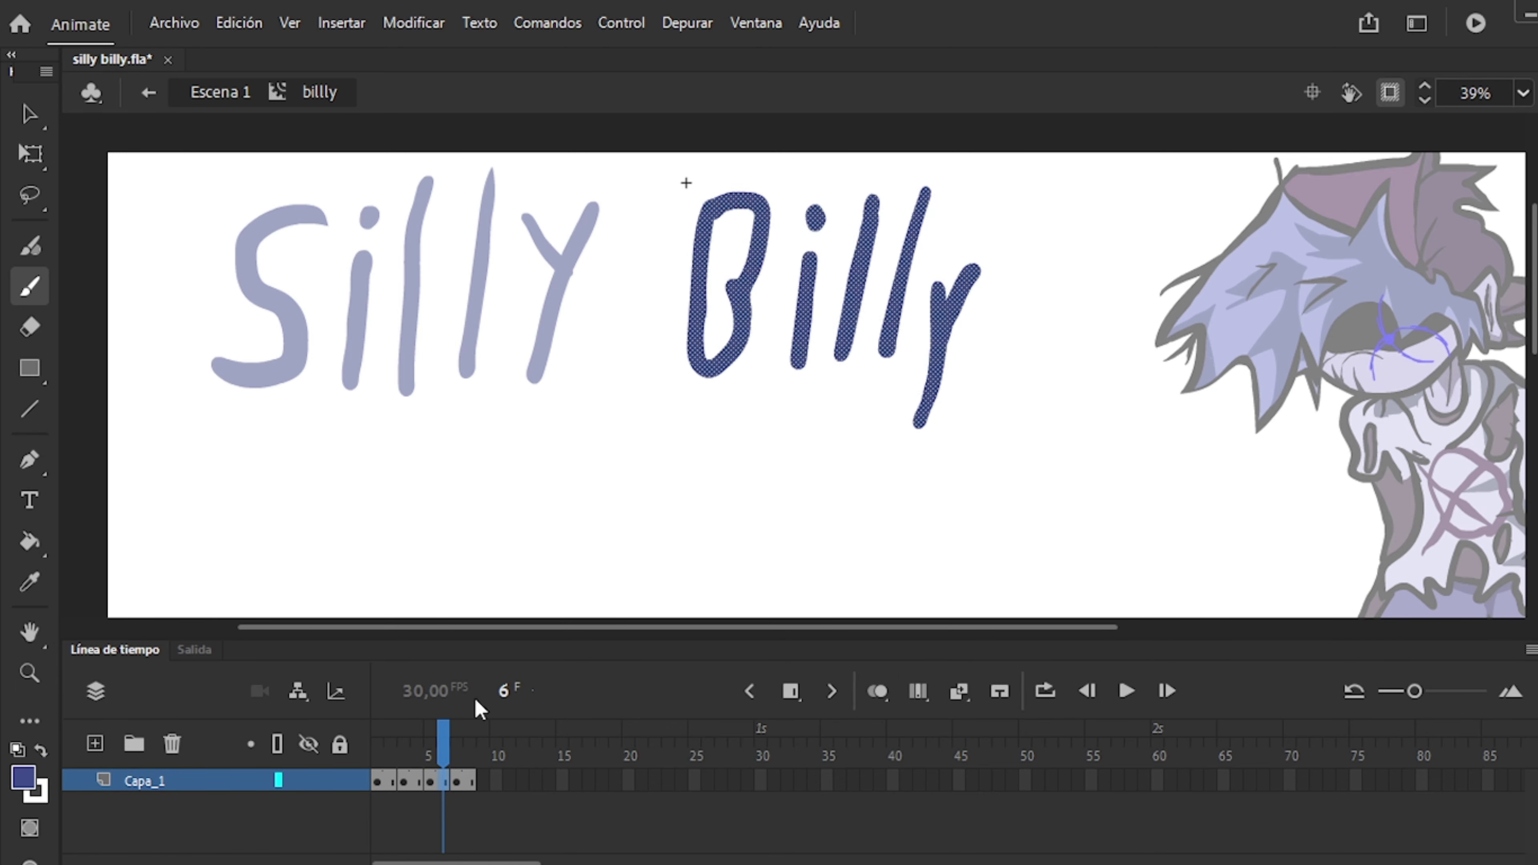
Return to the main scene and reposition the Silly and Billy titles at frame 193 of the silly_bylly layer.
key(q)
double_click(727, 425)
scroll(727, 425, down, 2)
click(466, 303)
shift+click(703, 334)
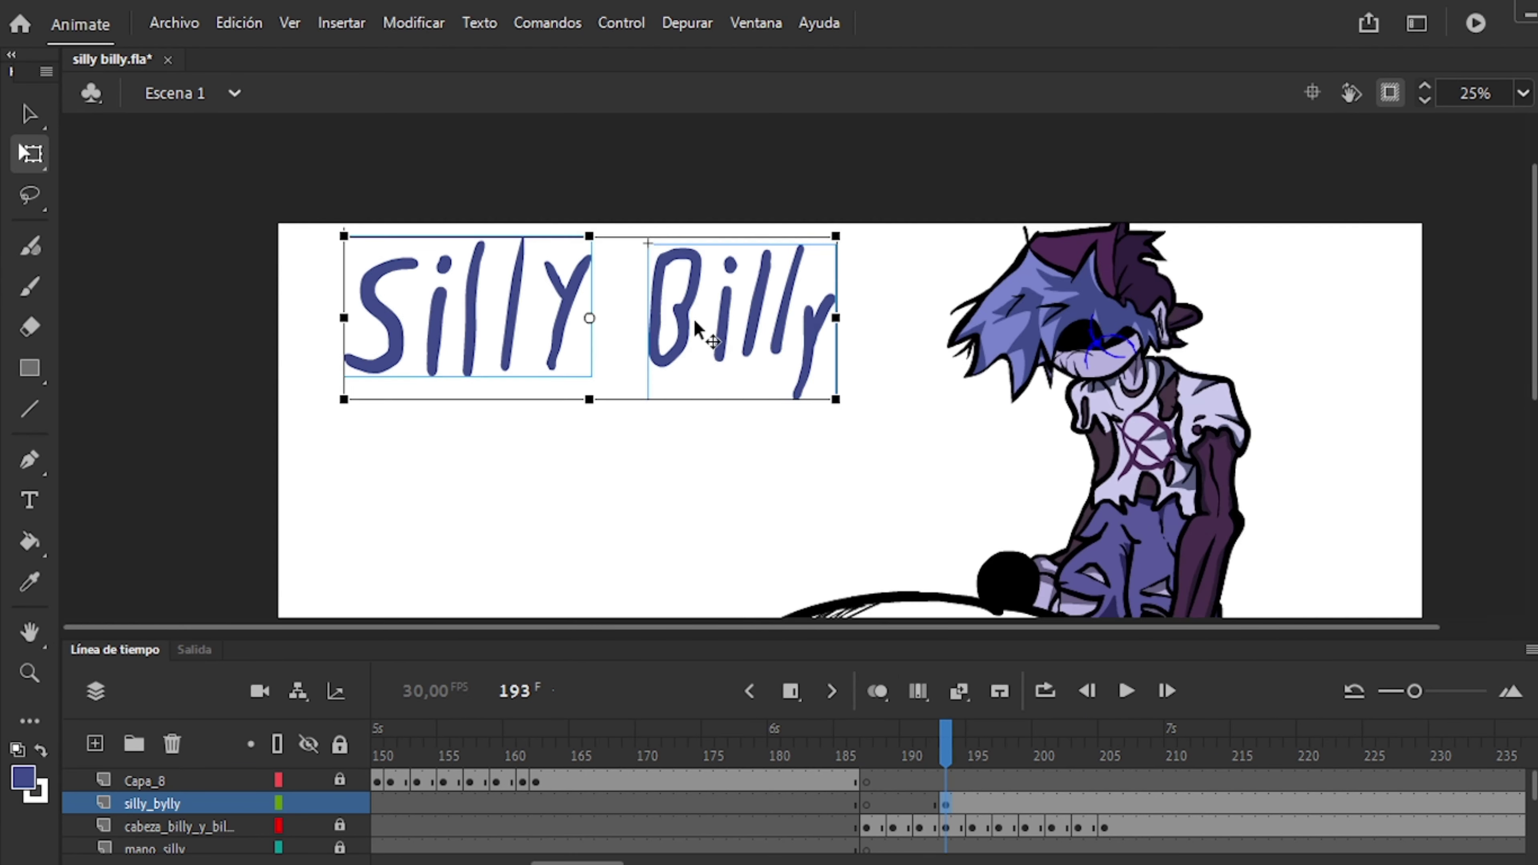
drag(563, 364, 451, 315)
Add title keyframes every two frames up to frame 207 of the silly_bylly layer, rotate the Silly word, and play the animation.
key(period)
key(period)
key(F6)
key(period)
key(period)
key(F6)
key(period)
key(period)
key(F6)
key(period)
key(period)
key(F6)
drag(582, 257, 567, 213)
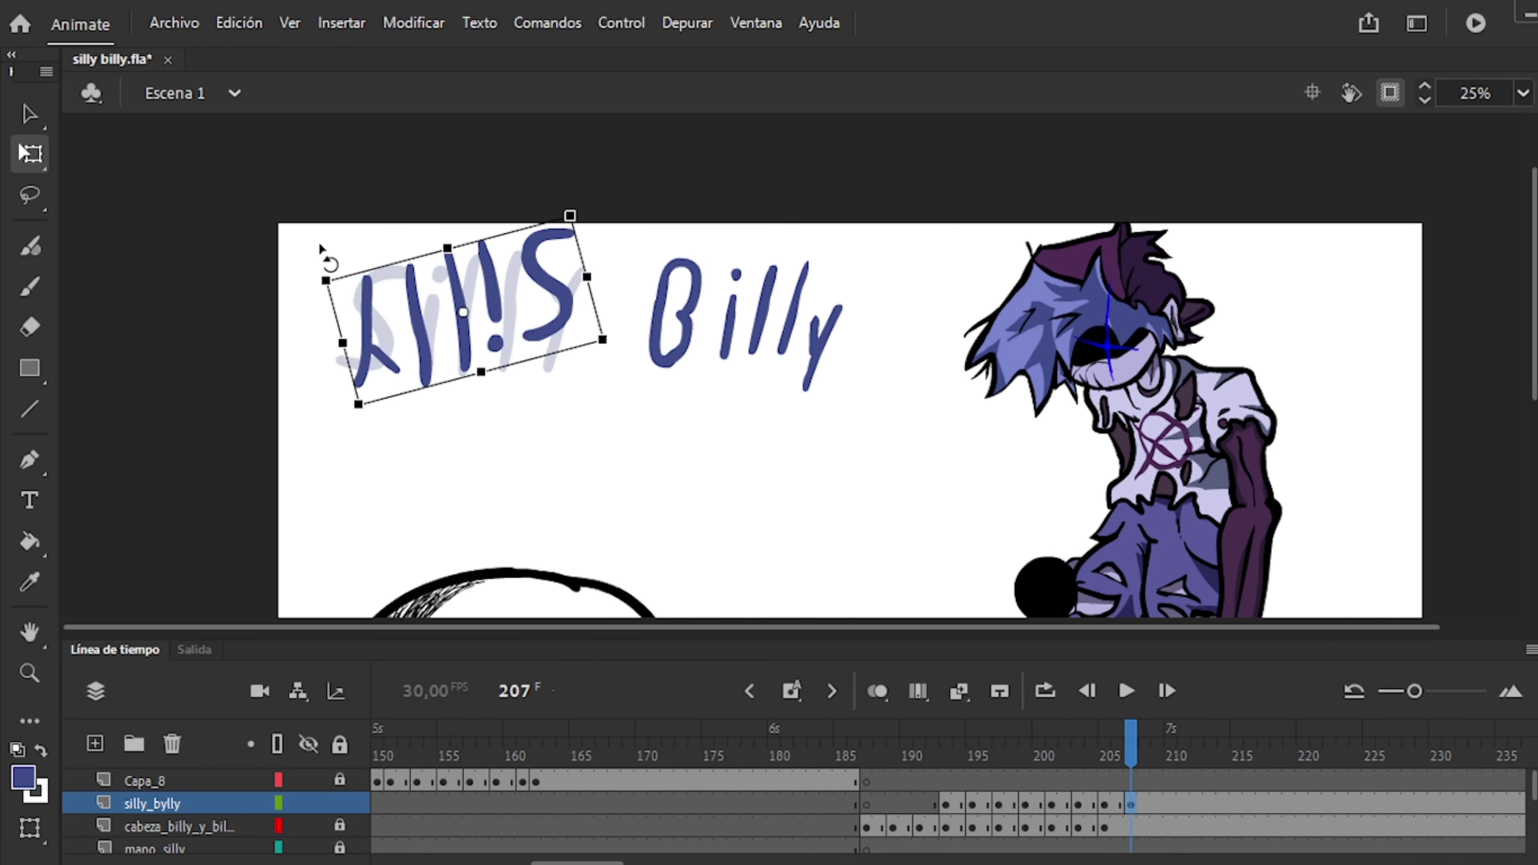
key(Return)
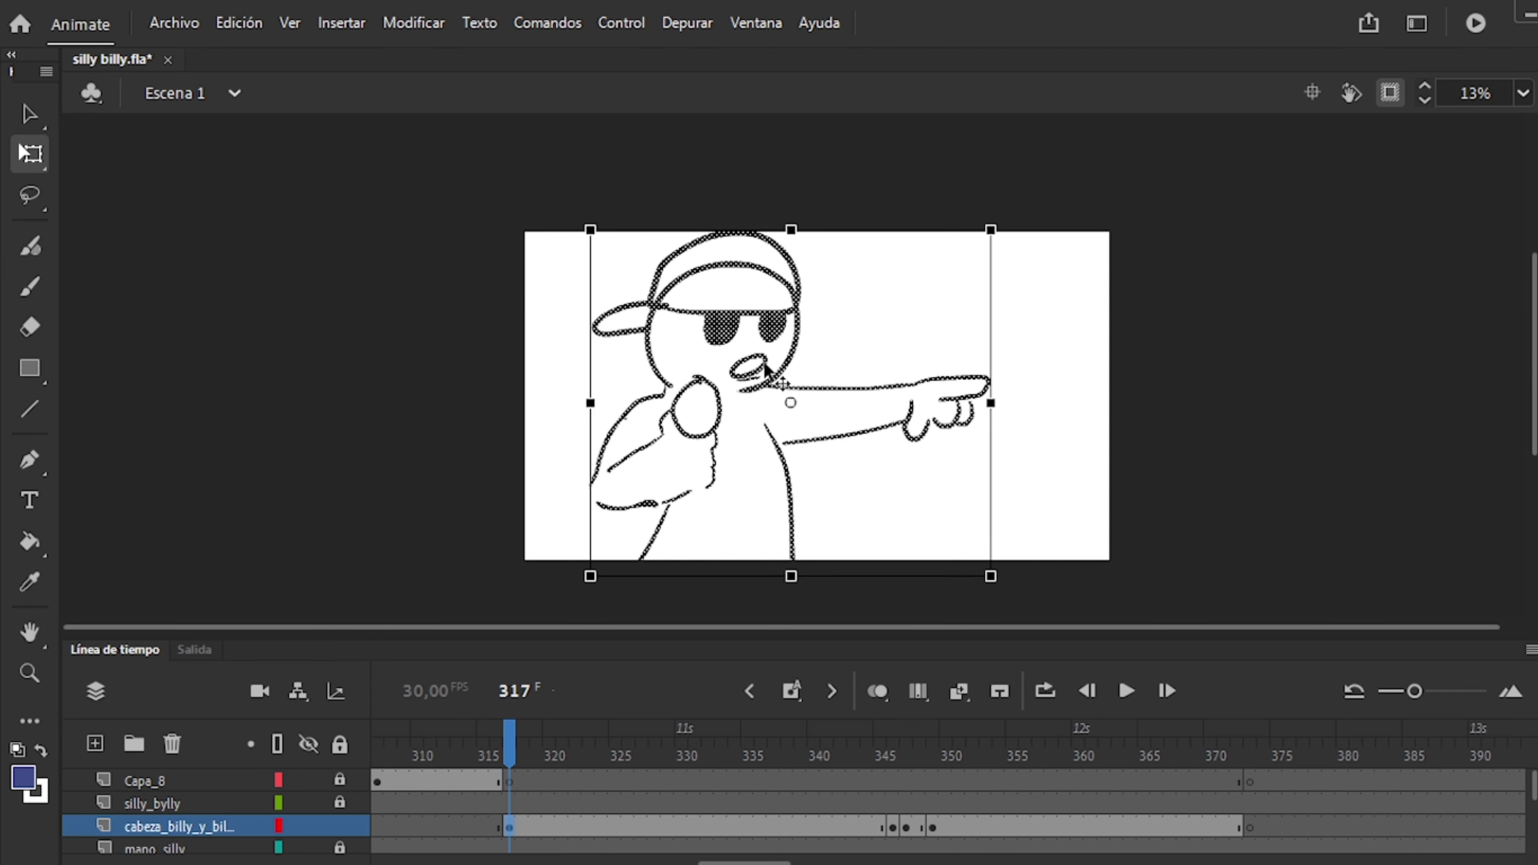
Draw the round microphone head with grille lines over the outlined pointing sketch at frame 317 of the silly_bylly layer.
scroll(874, 381, up, 2)
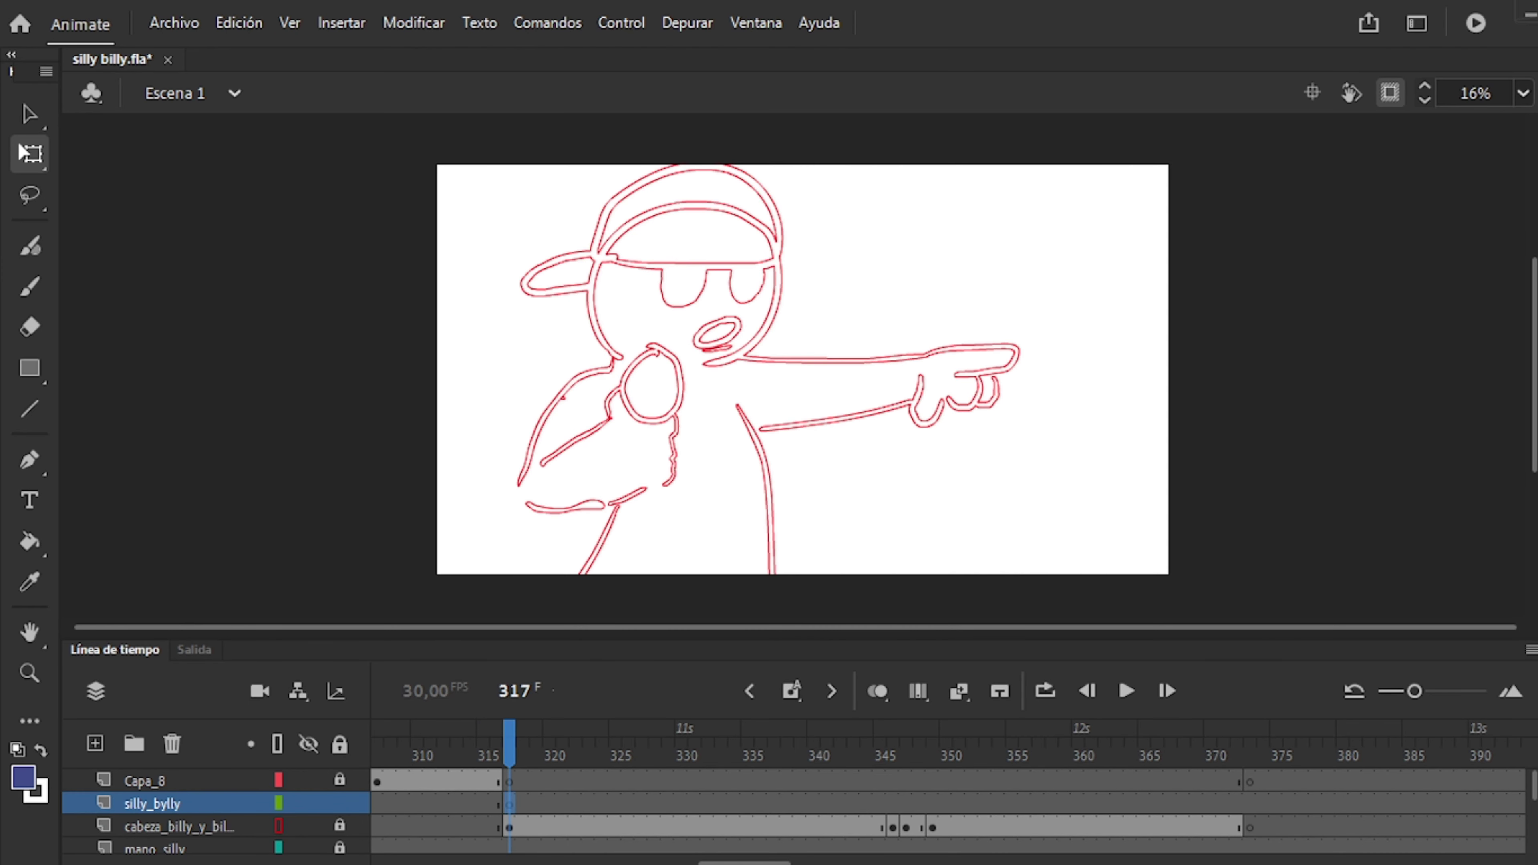
key(b)
drag(597, 397, 610, 415)
Draw the gripping fist and bent forearm on separate layers beneath the microphone inside the mic mano silly symbol.
double_click(606, 412)
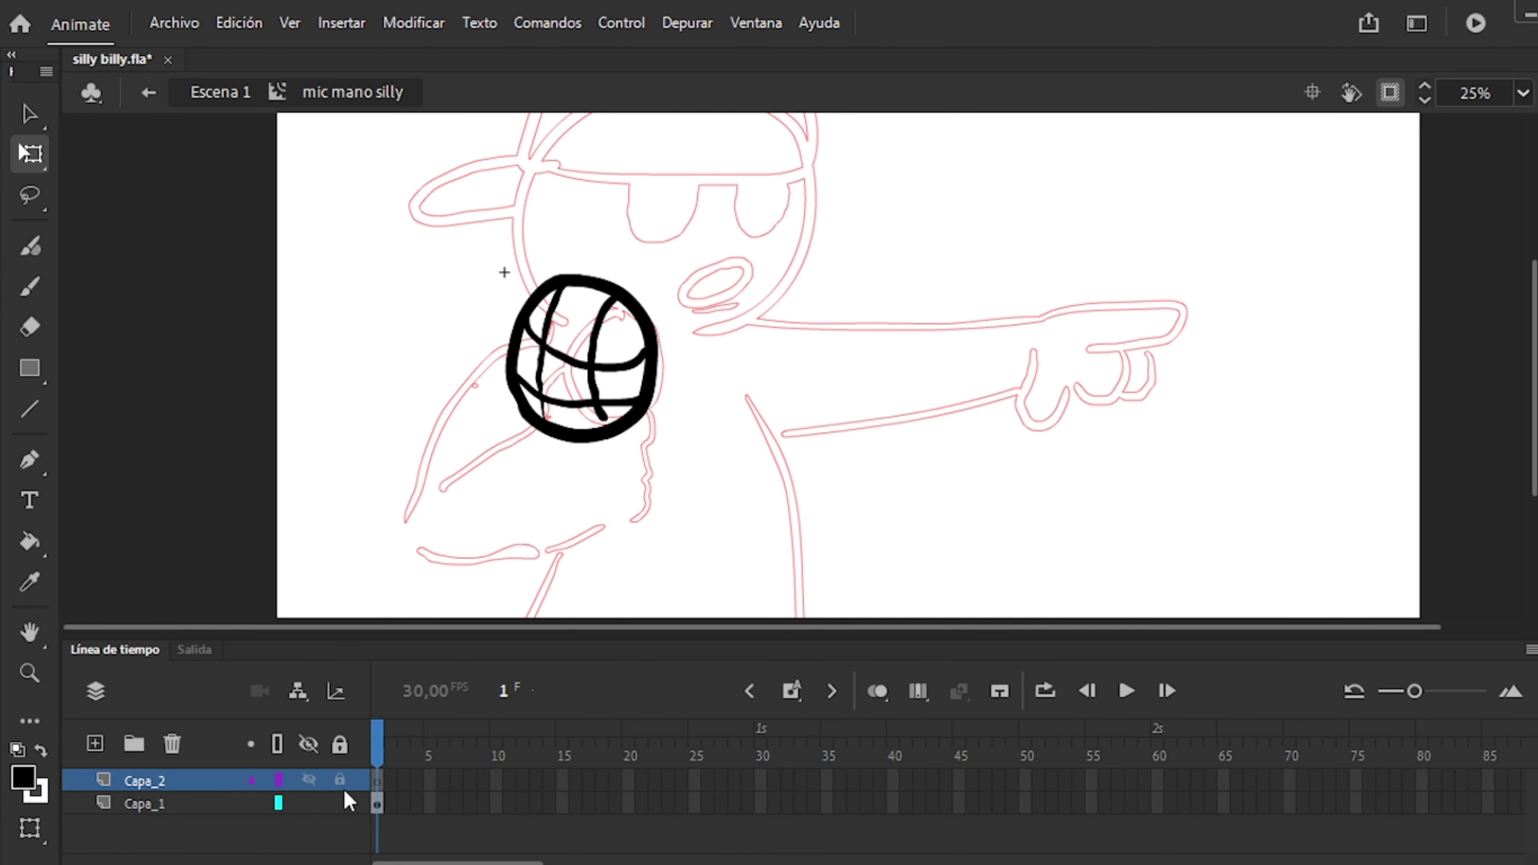
key(b)
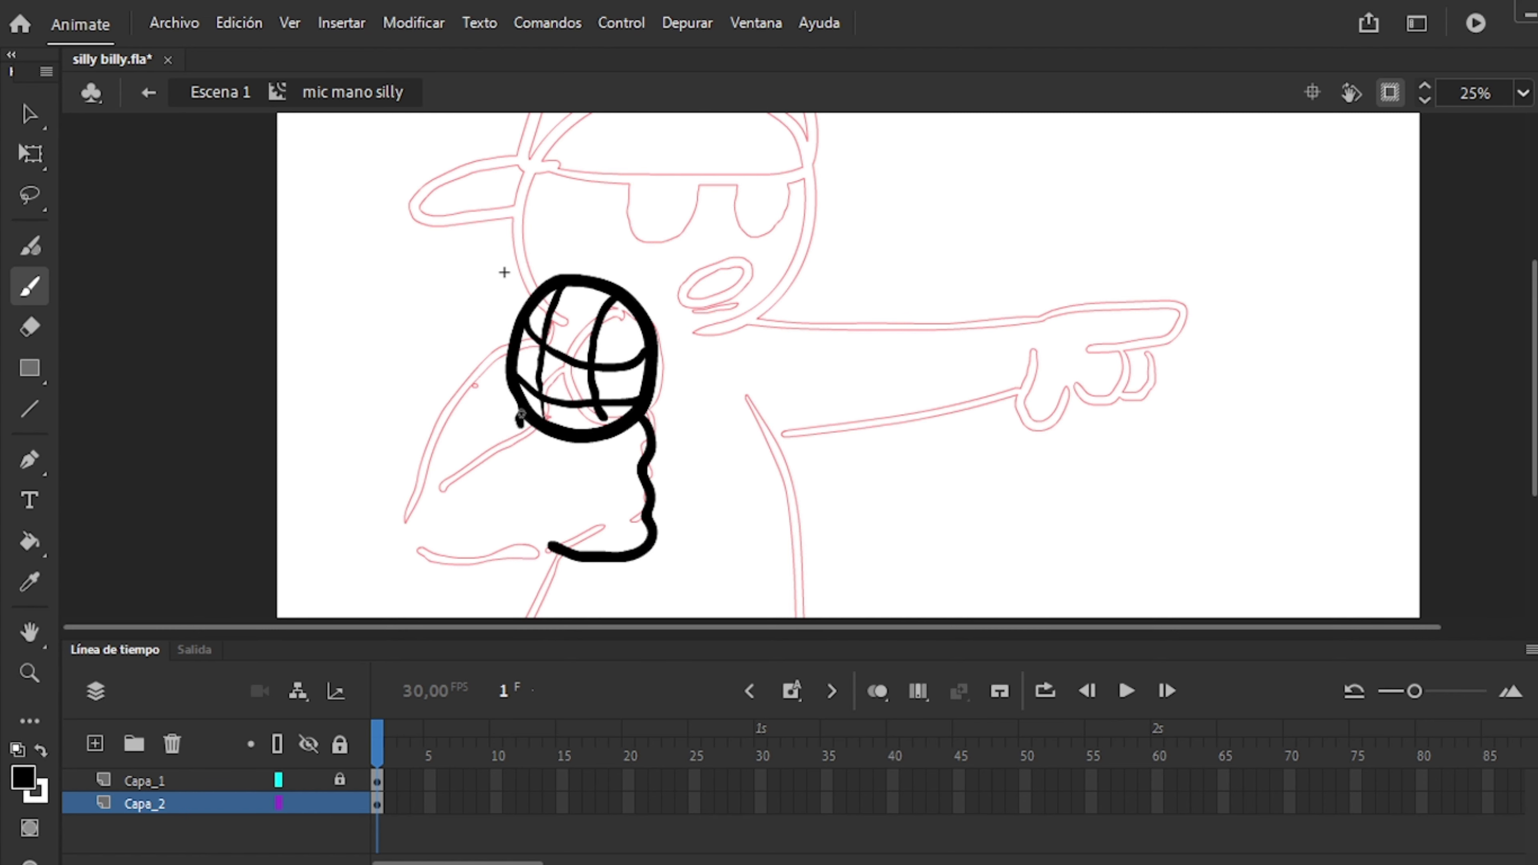
click(206, 829)
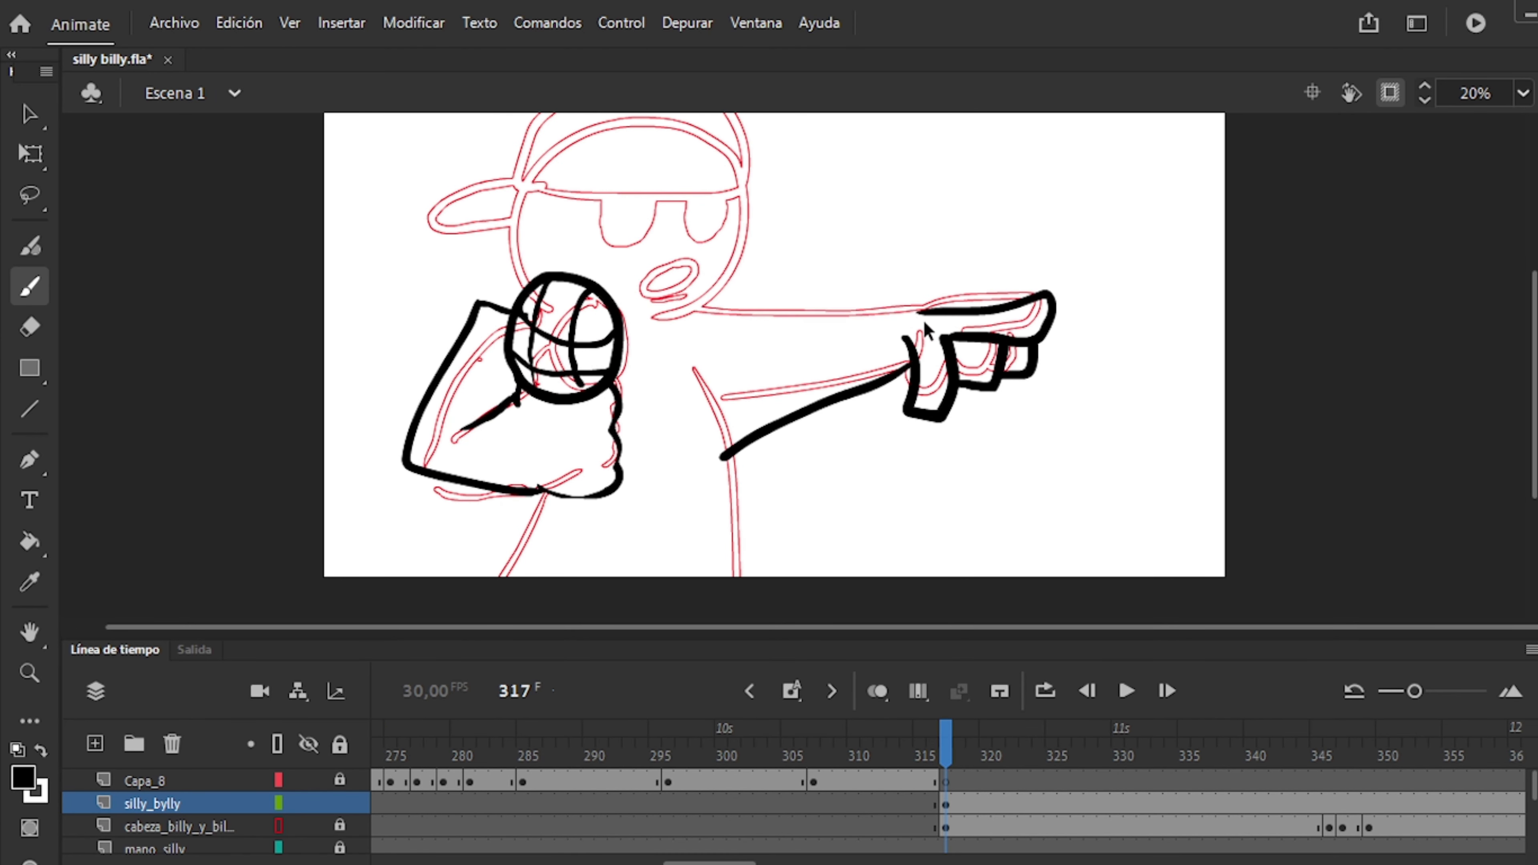
Draw the singer's pointing arm, head and backwards cap over the outlined sketch at frame 317 of the silly_bylly layer.
key(q)
drag(628, 223, 1195, 584)
key(b)
scroll(775, 364, up, 3)
drag(732, 221, 513, 307)
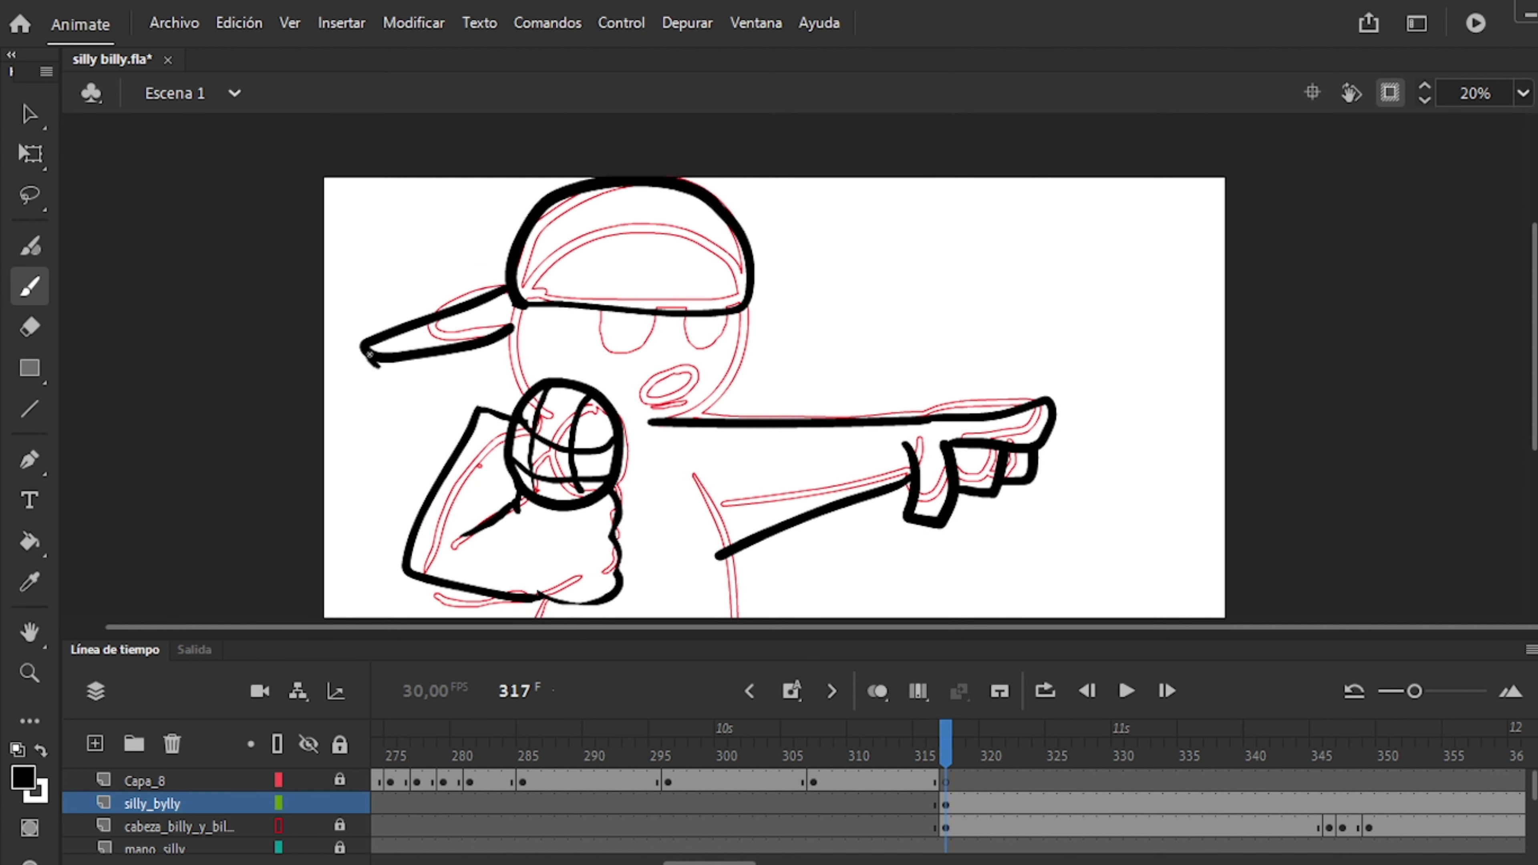
drag(340, 164, 763, 370)
drag(769, 176, 727, 146)
key(b)
drag(515, 419, 494, 322)
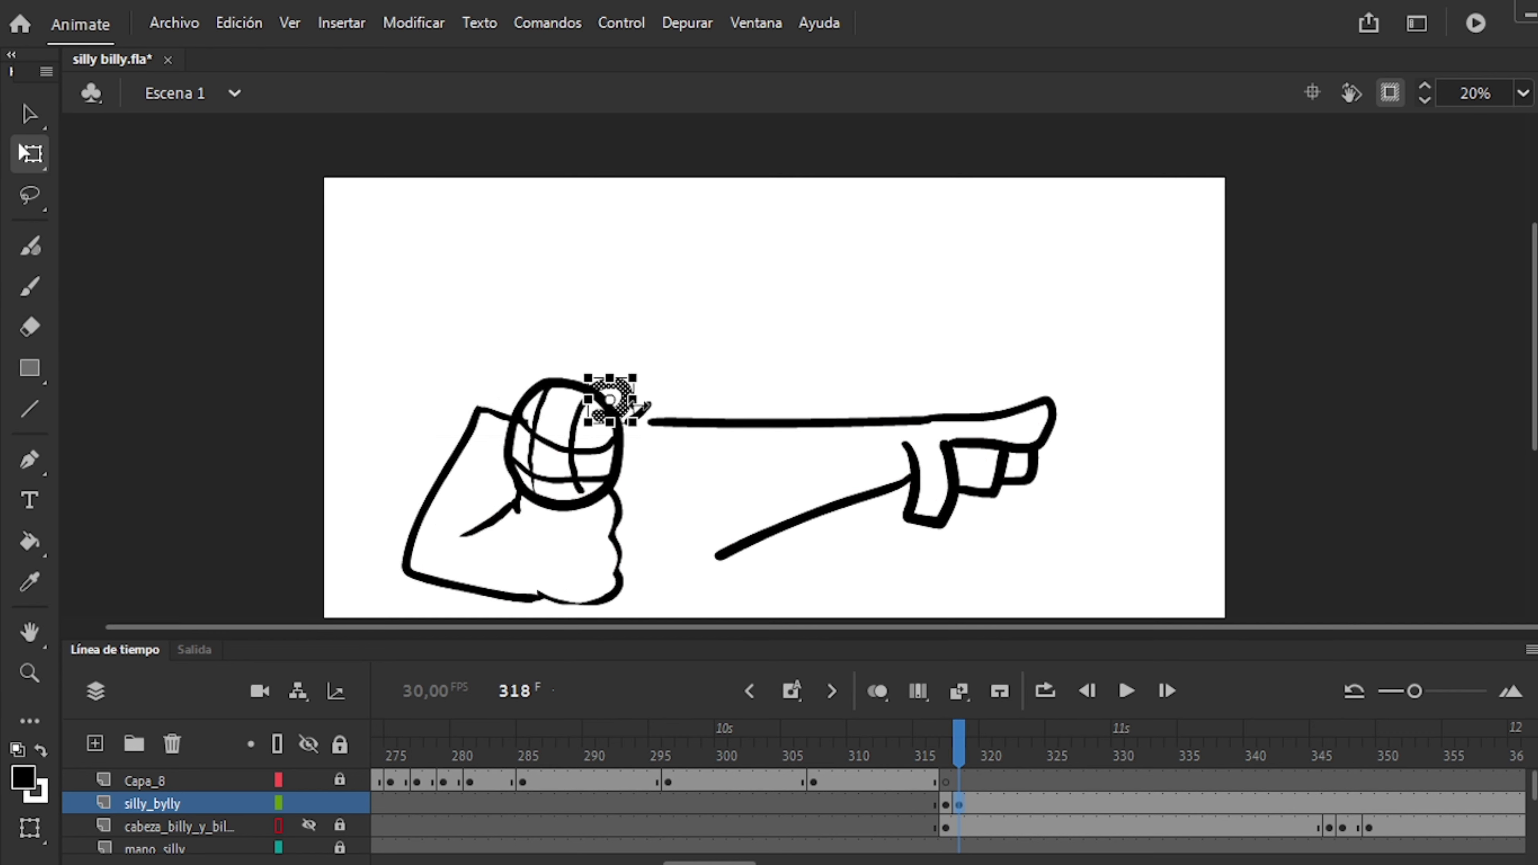
Draw the singer's lowered arm, torso, face and cap over the sketch at frame 318, then hide the sketch layer.
double_click(610, 394)
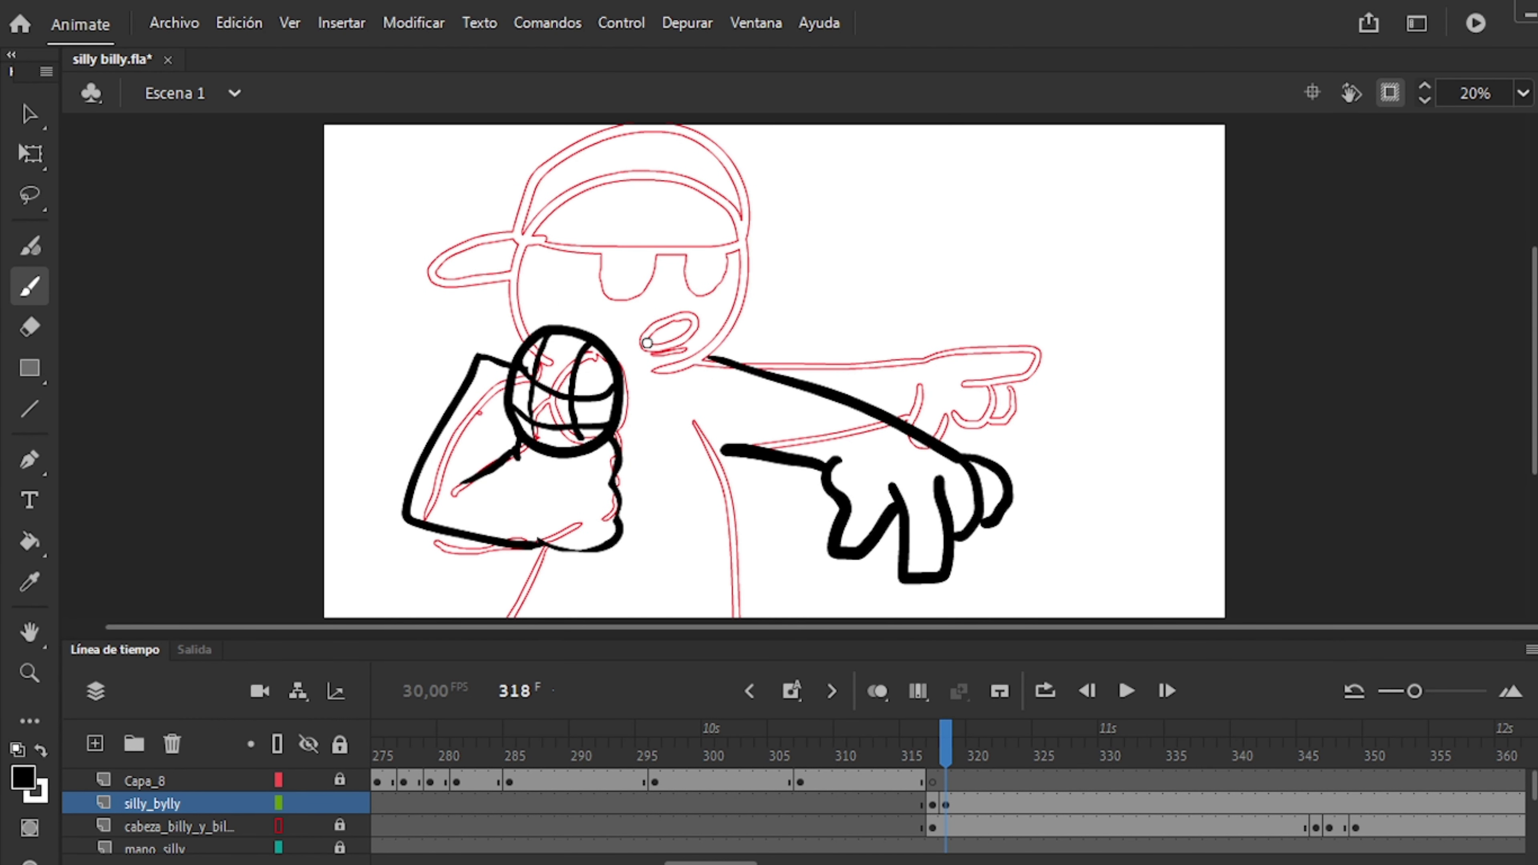
key(ctrl+z)
scroll(774, 371, up, 2)
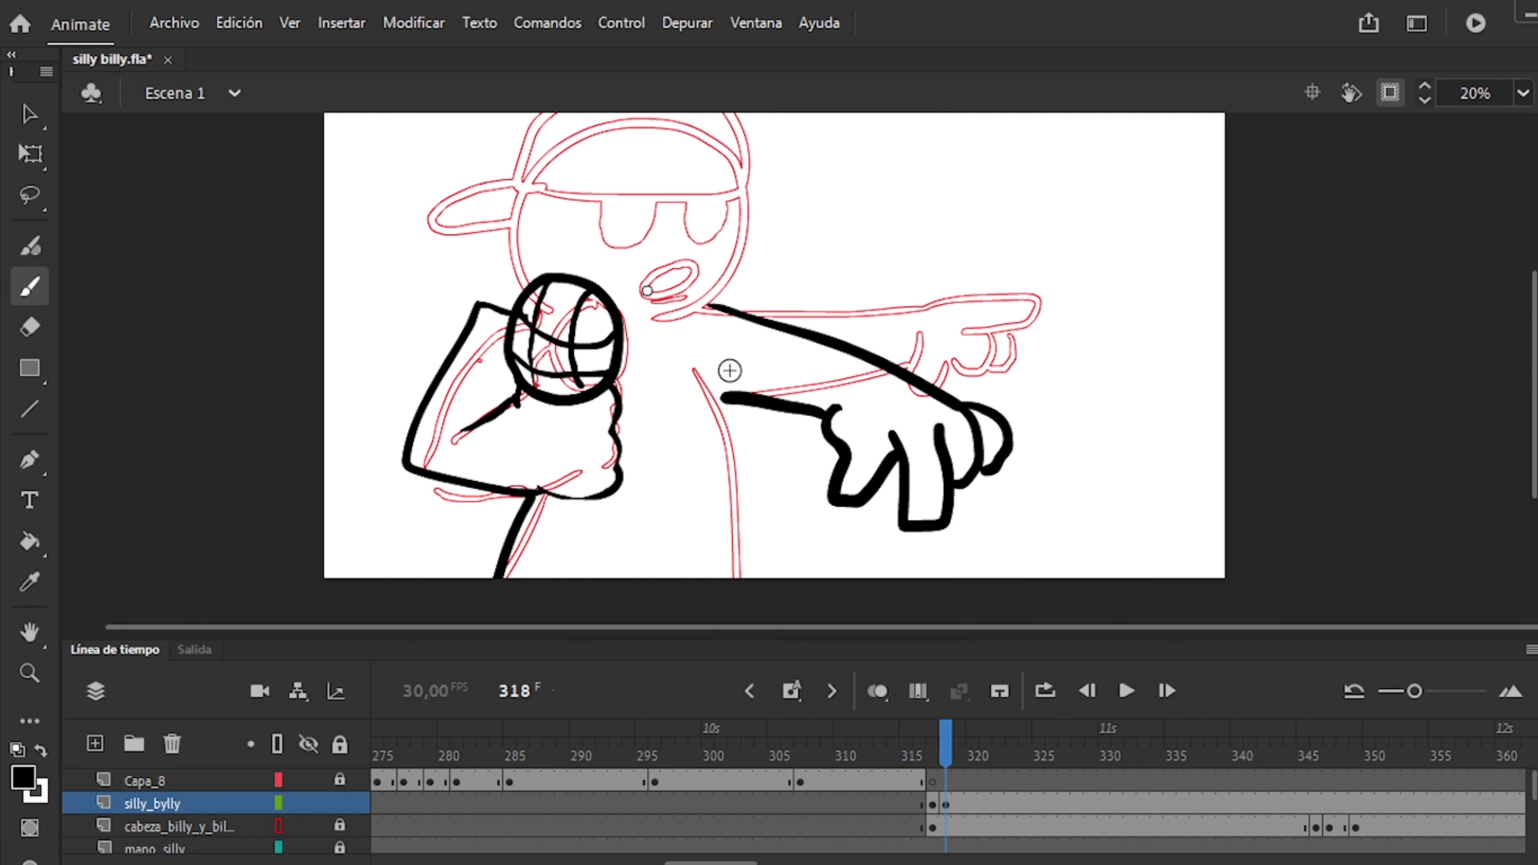
drag(705, 364, 765, 579)
drag(524, 297, 511, 388)
drag(745, 300, 663, 425)
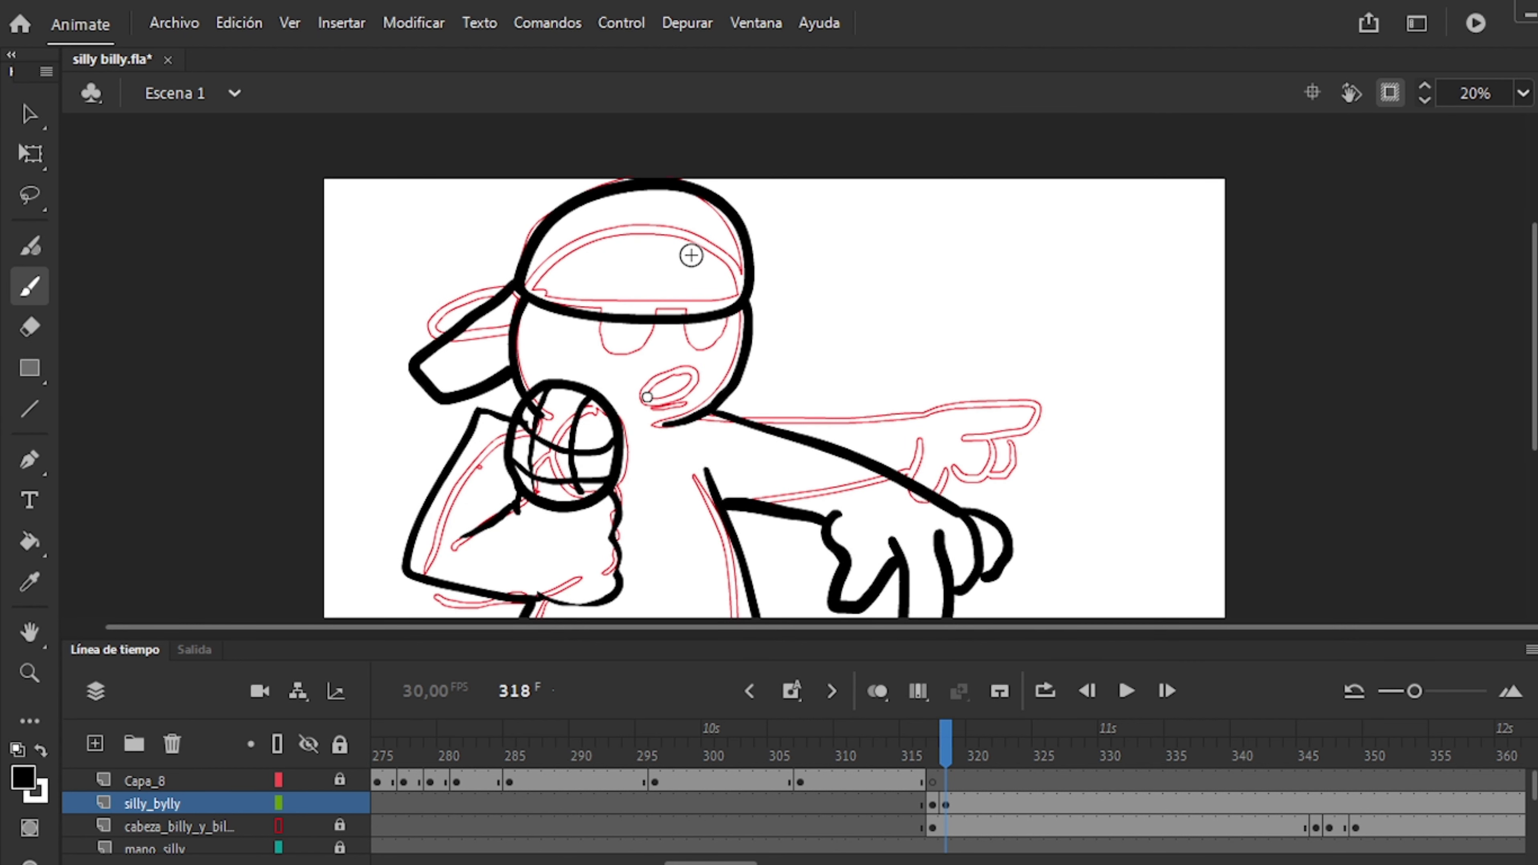
click(309, 825)
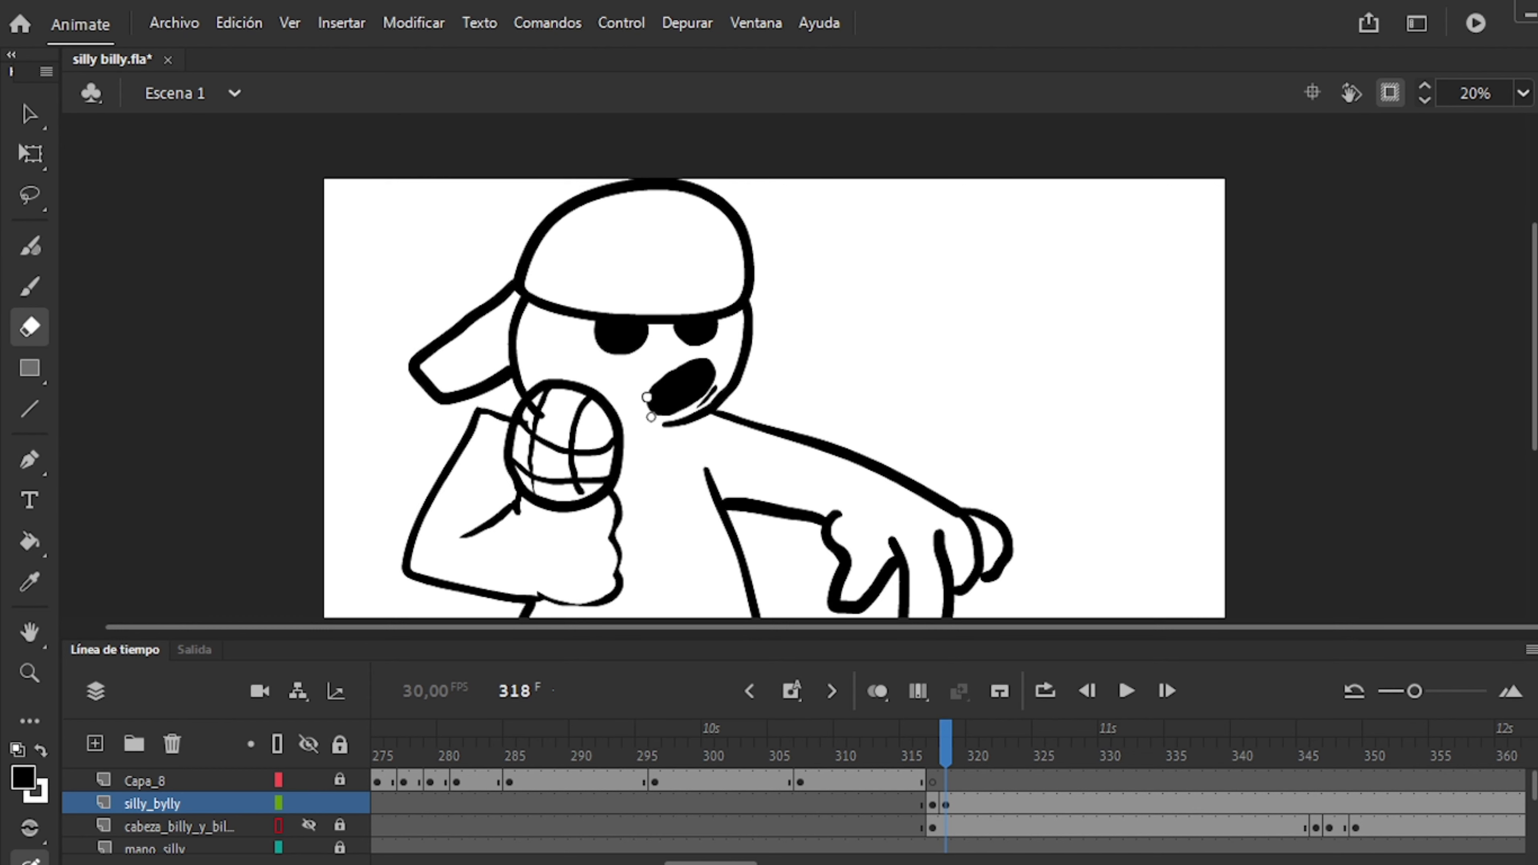
Compare the two poses and separate the singer's head from the arm and torso at frame 318 with the Lasso tool.
key(l)
scroll(647, 397, down, 2)
key(comma)
key(period)
scroll(852, 424, up, 1)
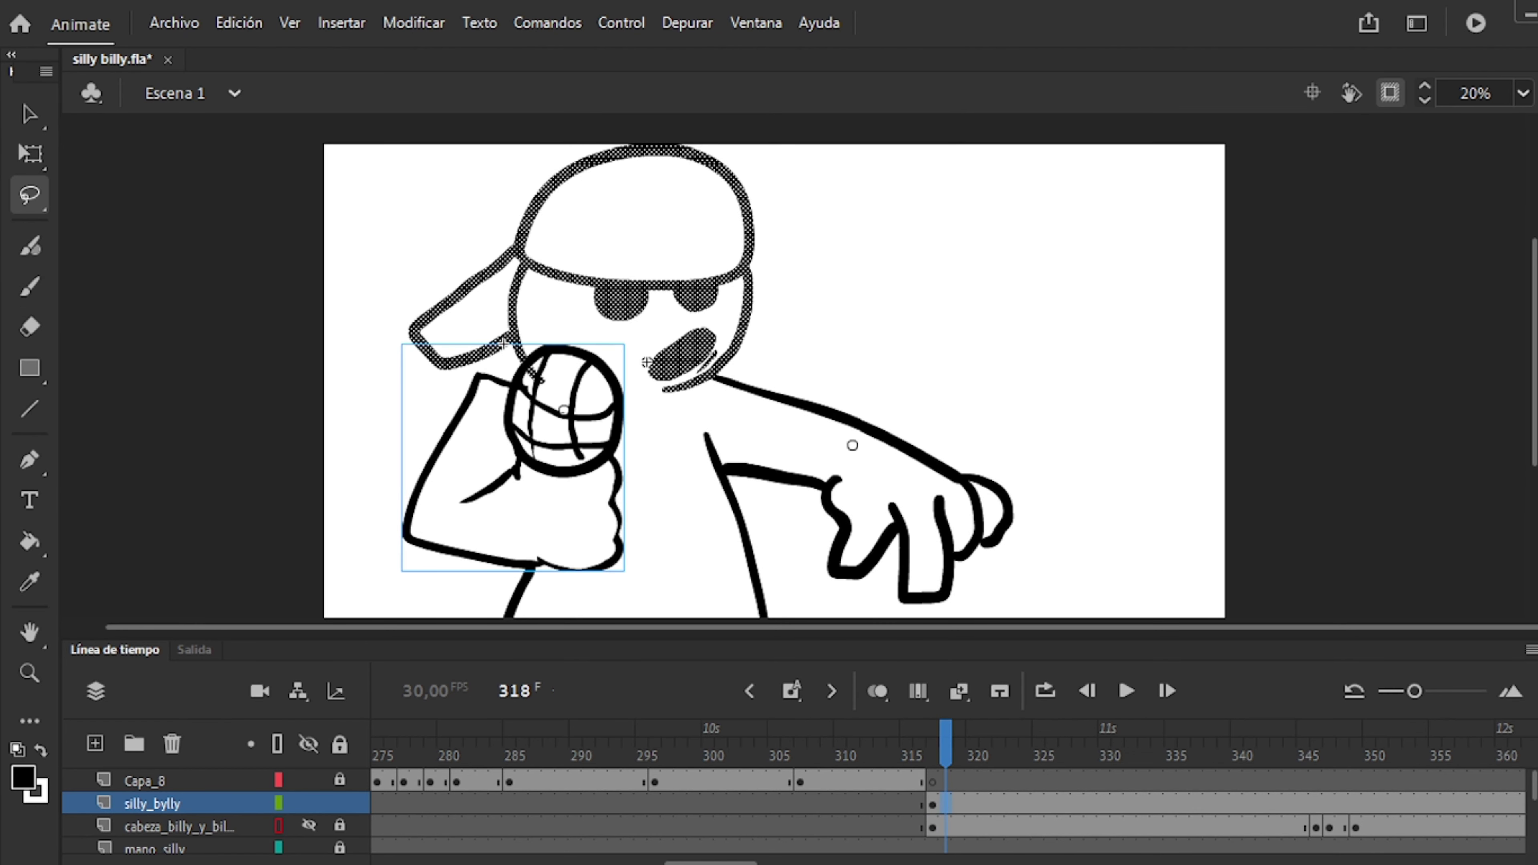
mouse_move(647, 362)
mouse_down()
mouse_move(786, 320)
mouse_move(396, 403)
mouse_up()
key(q)
key(q)
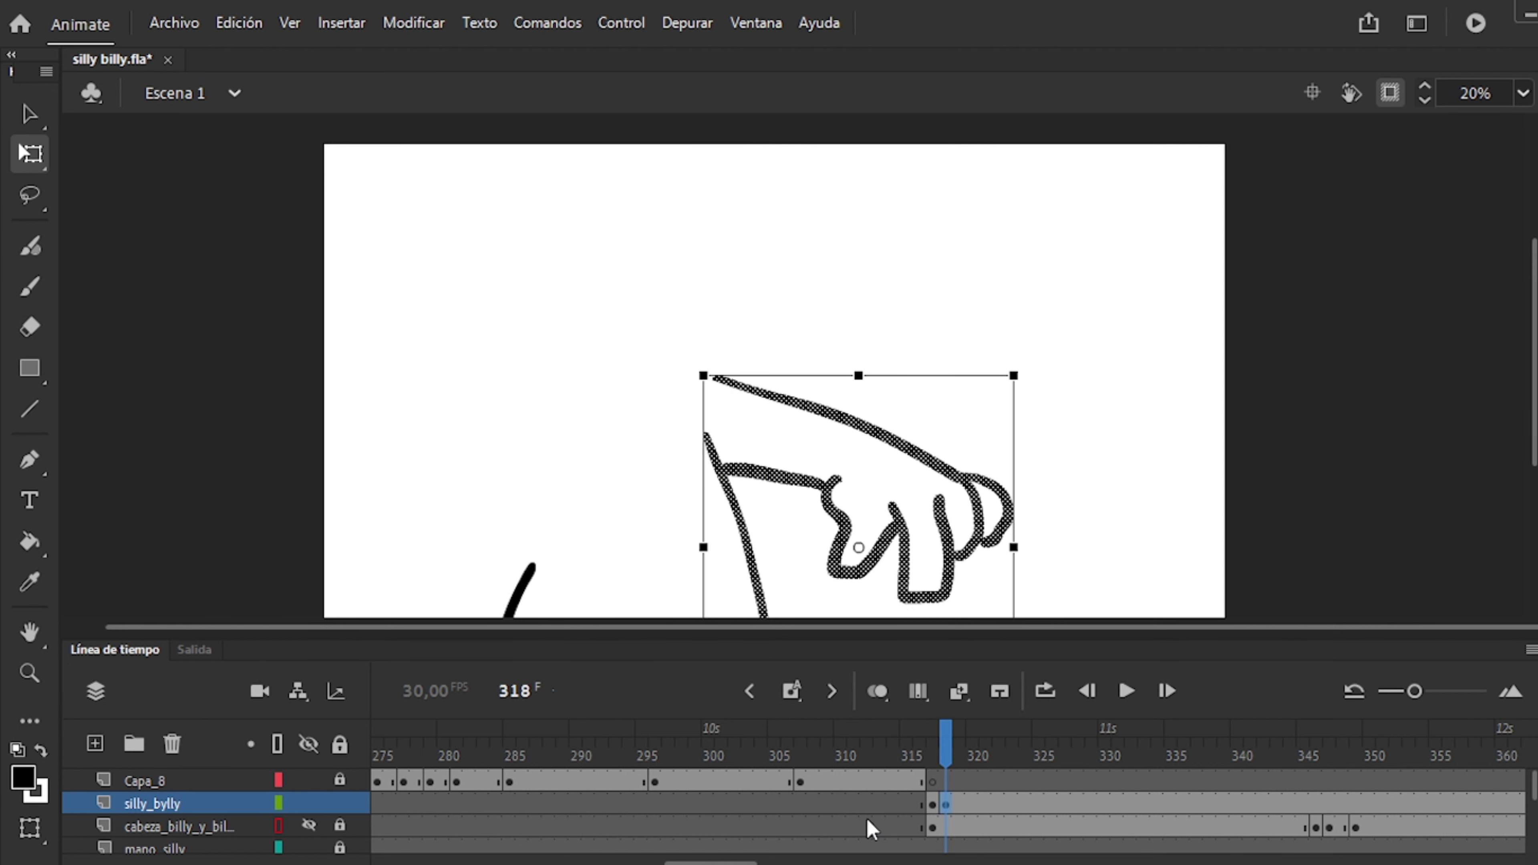
Isolate the two torso lines from the lowered arm at frame 317 with the Lasso tool.
key(comma)
drag(804, 617, 732, 398)
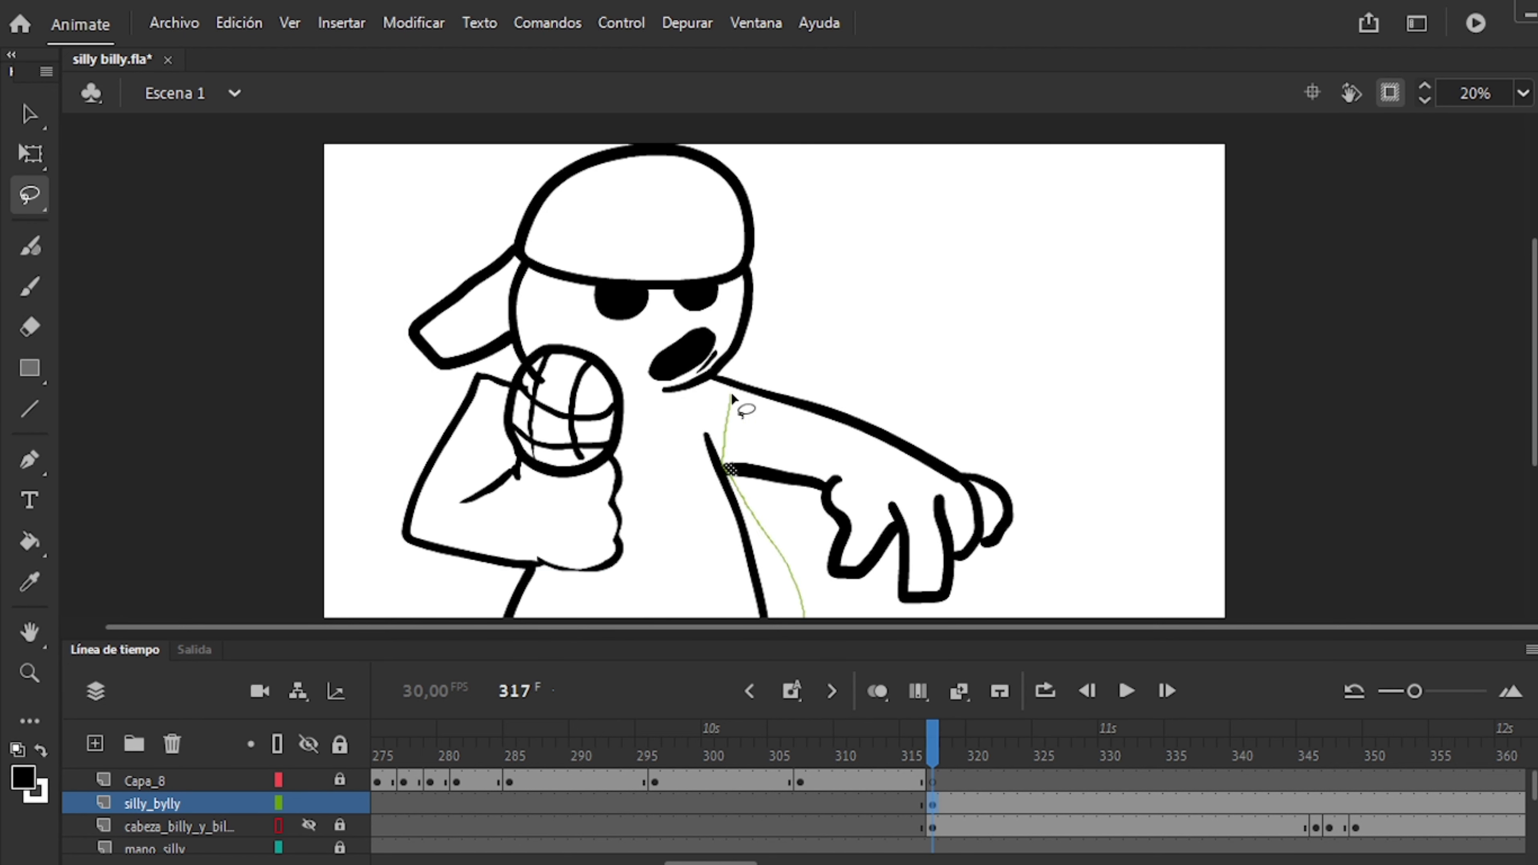
drag(721, 454, 683, 422)
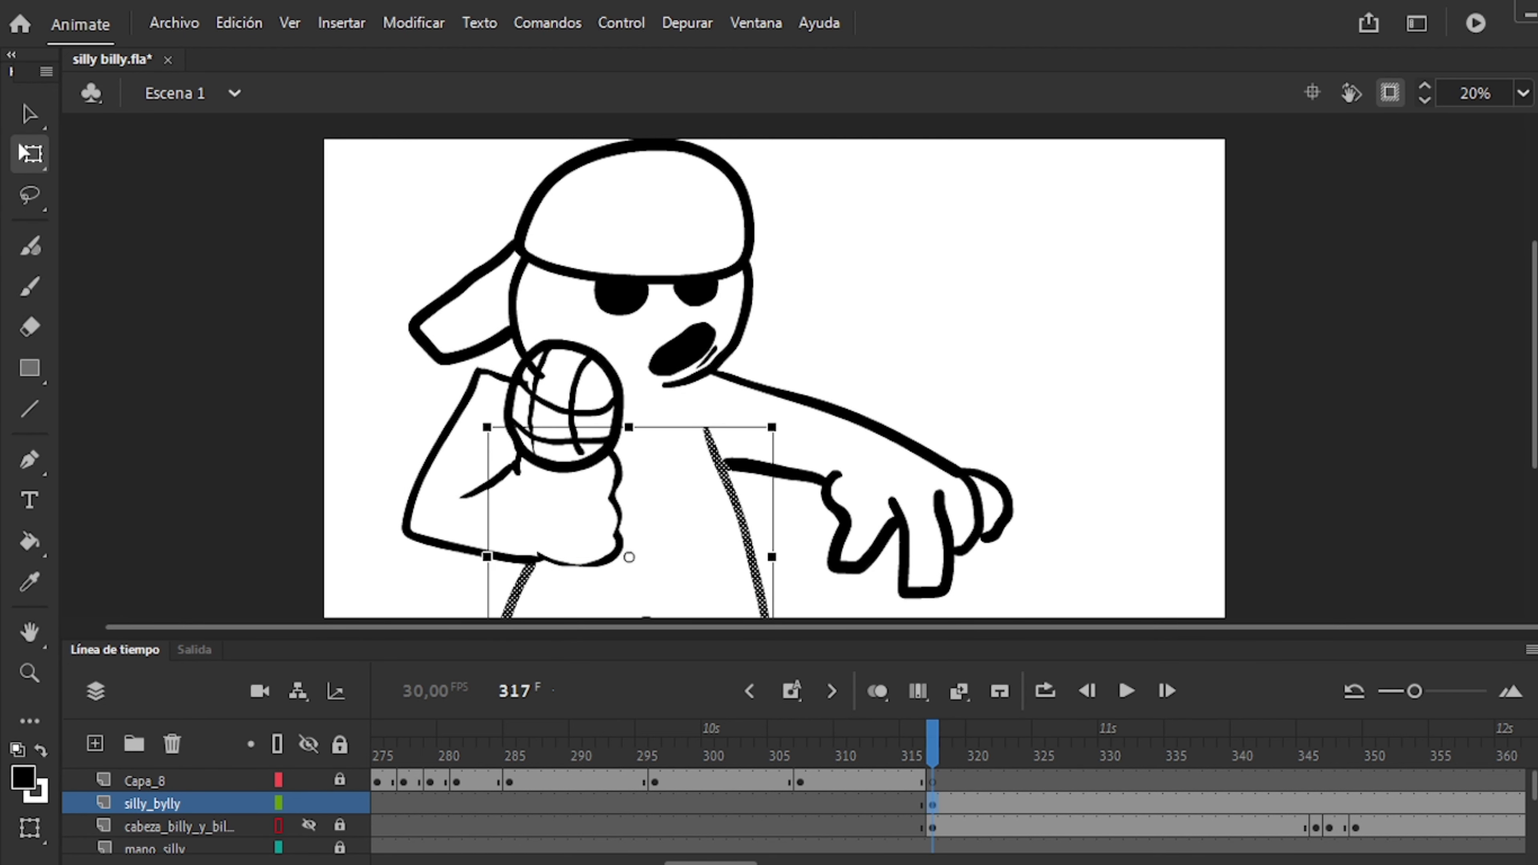
Thin the cap, brim and face outlines inside the Cabeza you symbol with the Eraser tool.
double_click(622, 384)
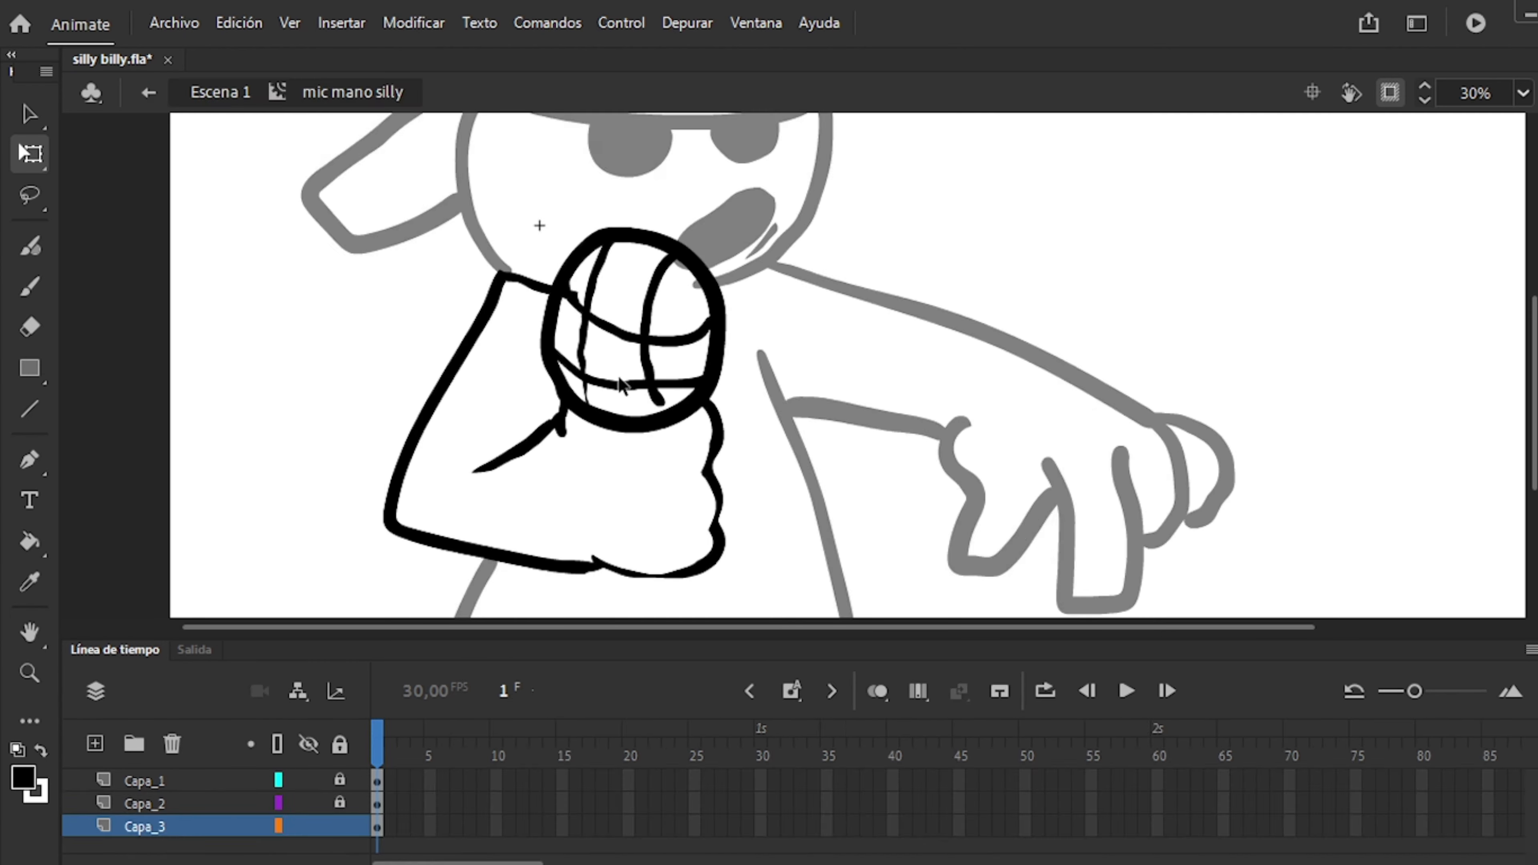
double_click(518, 287)
key(b)
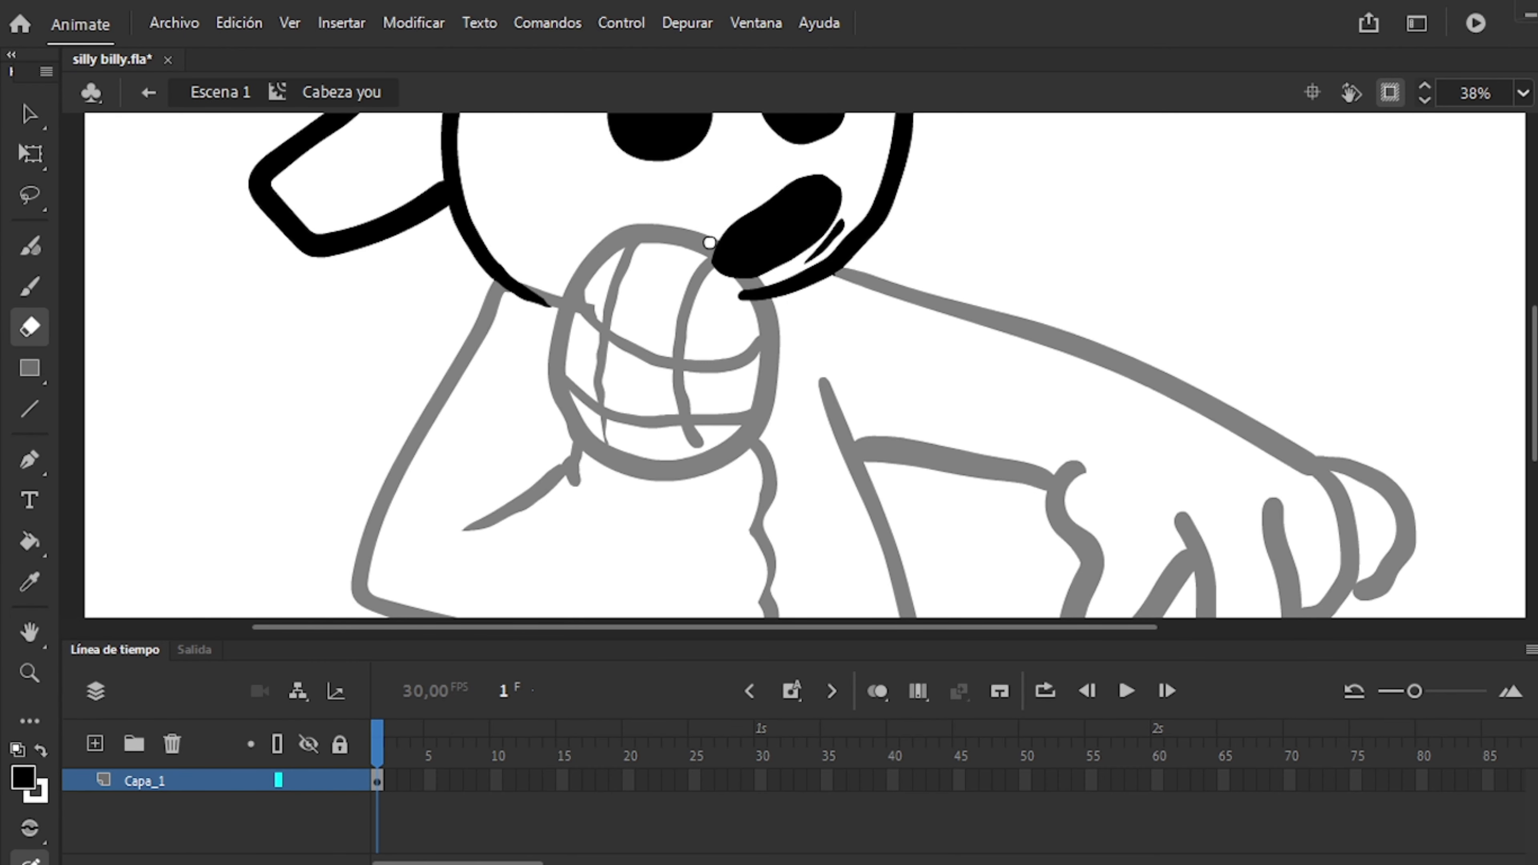
scroll(769, 363, up, 5)
drag(424, 273, 291, 351)
scroll(769, 364, up, 2)
mouse_move(472, 267)
mouse_down()
mouse_move(917, 316)
mouse_move(631, 314)
mouse_up()
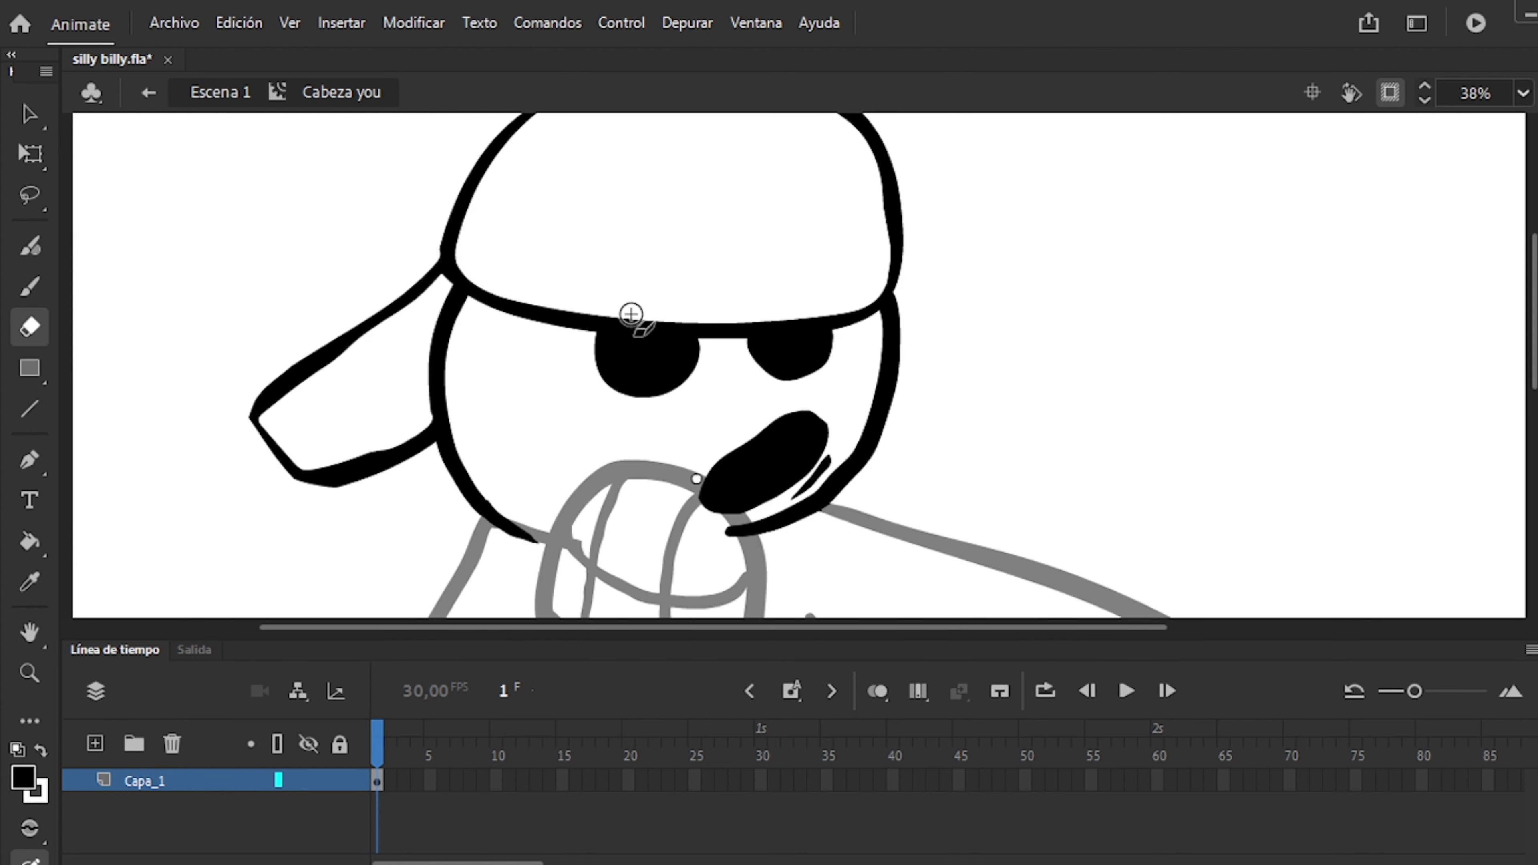
drag(864, 362, 802, 498)
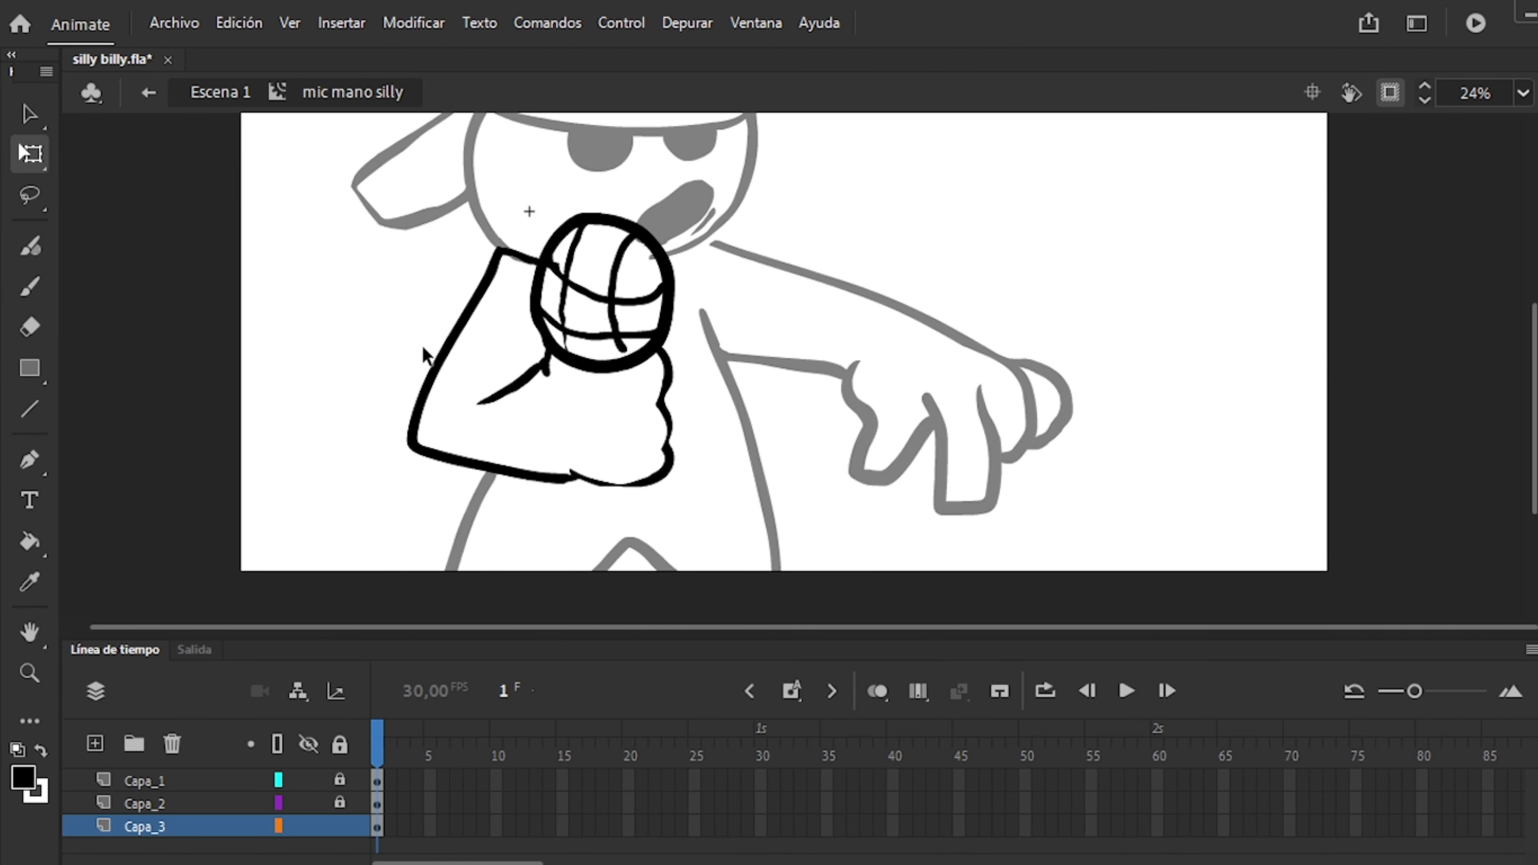
Thin the forearm and fist outlines inside the mic mano silly symbol with the Eraser tool.
key(e)
scroll(427, 498, up, 2)
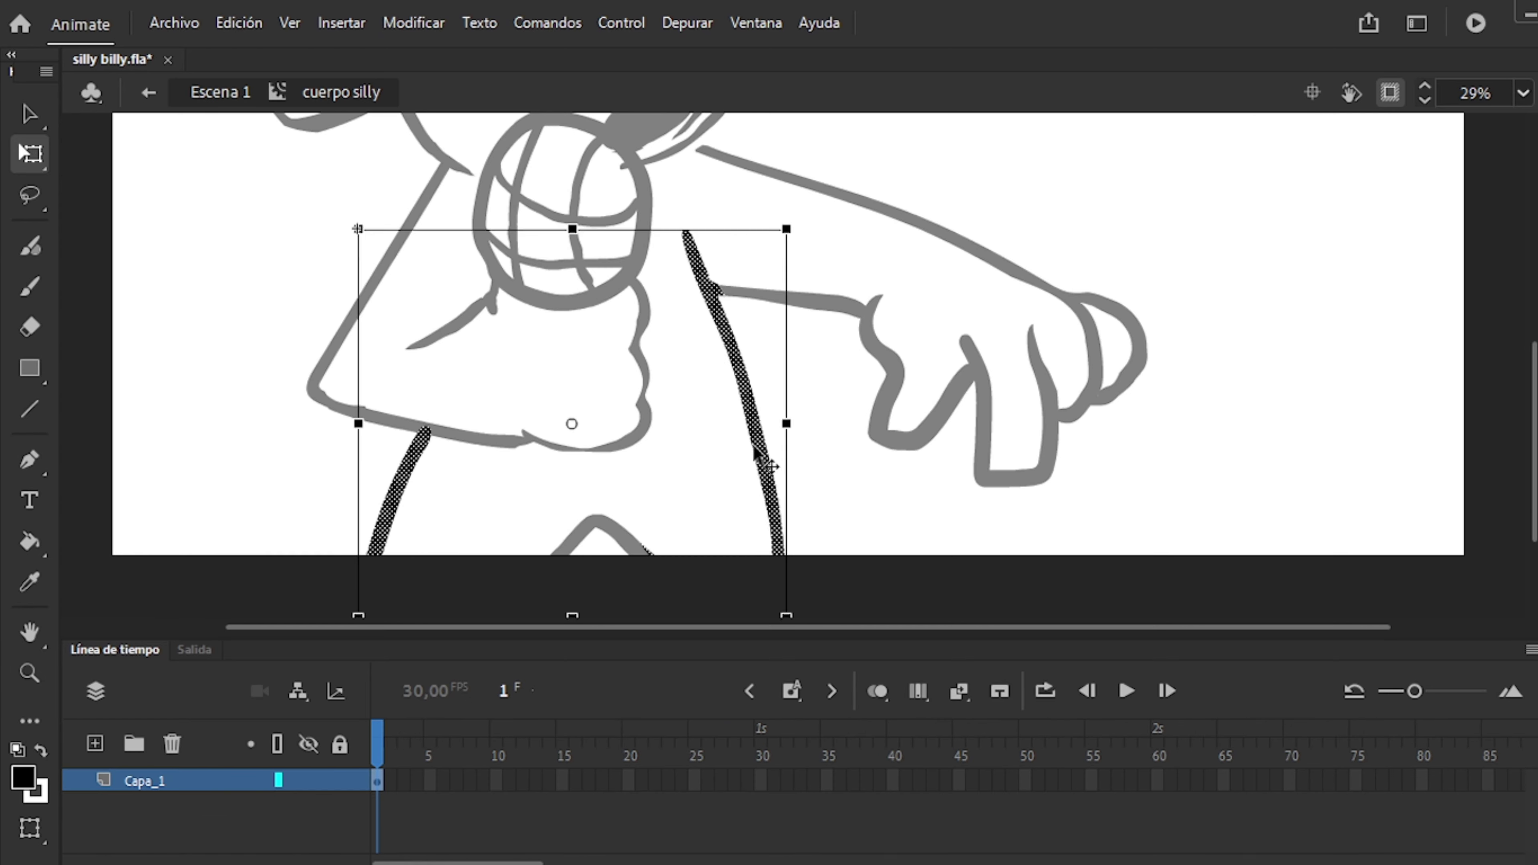
Redraw the torso lines inside the cuerpo silly symbol with the Brush, joining the side line to the outstretched arm.
key(b)
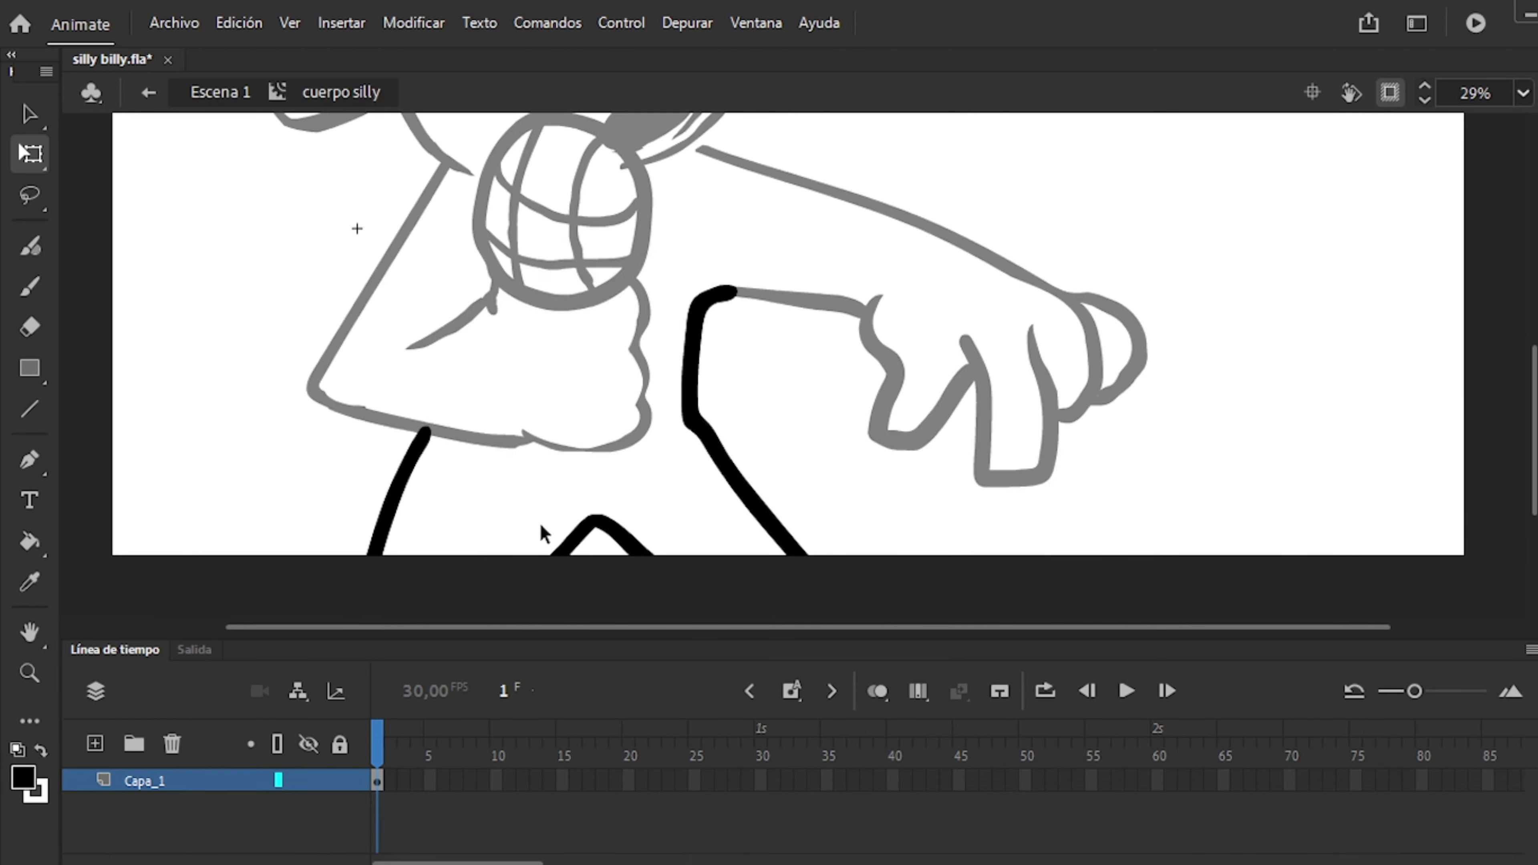
scroll(687, 403, down, 2)
scroll(687, 403, up, 1)
key(b)
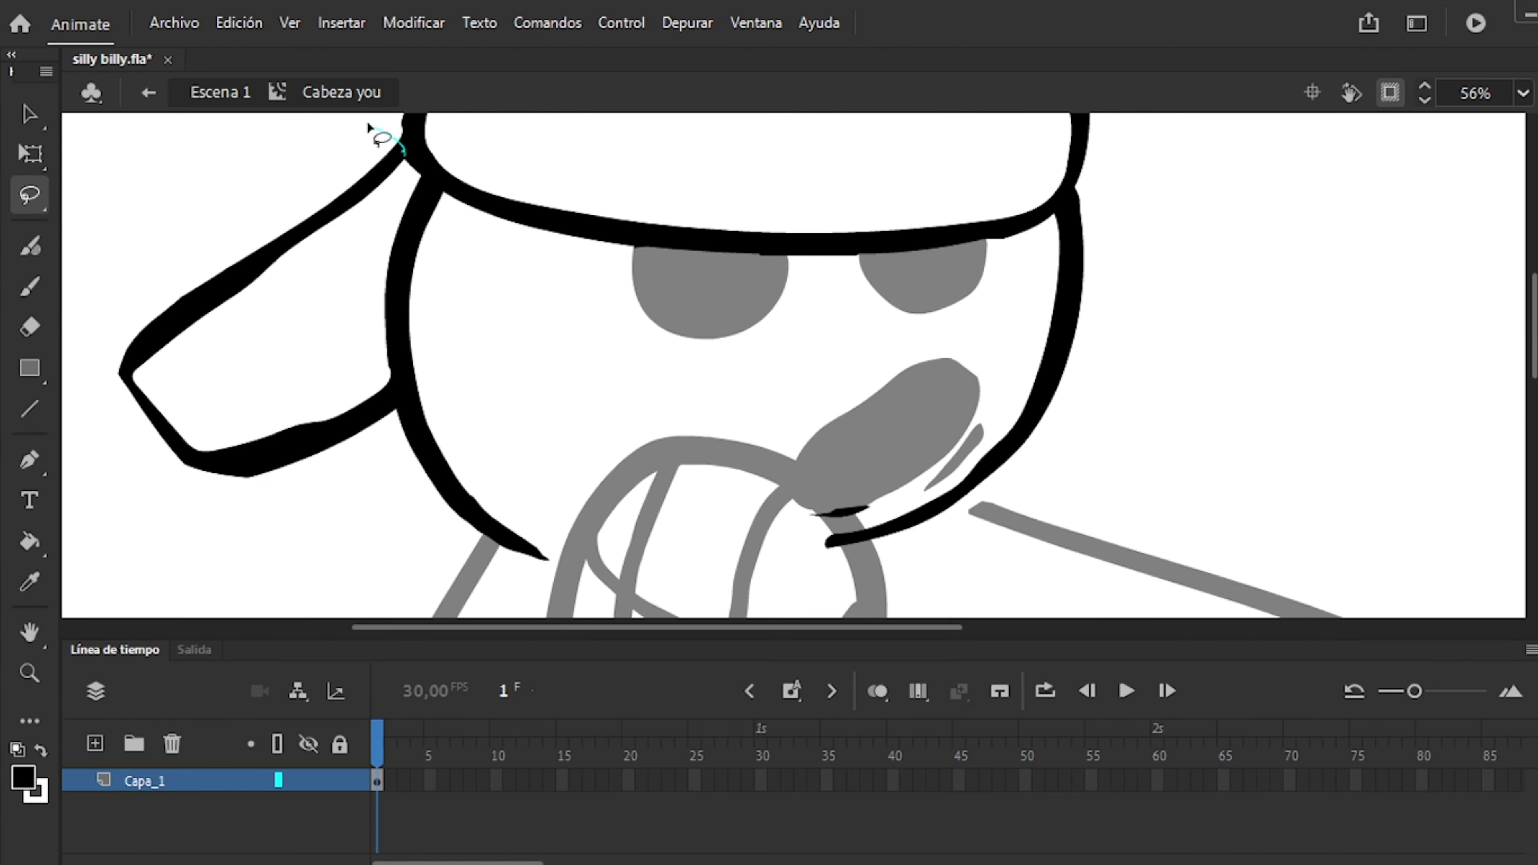
Paint two solid black eyes under the brim and redraw the open mouth above the microphone inside the Símbolo 13 symbol.
scroll(488, 253, down, 3)
scroll(793, 367, up, 3)
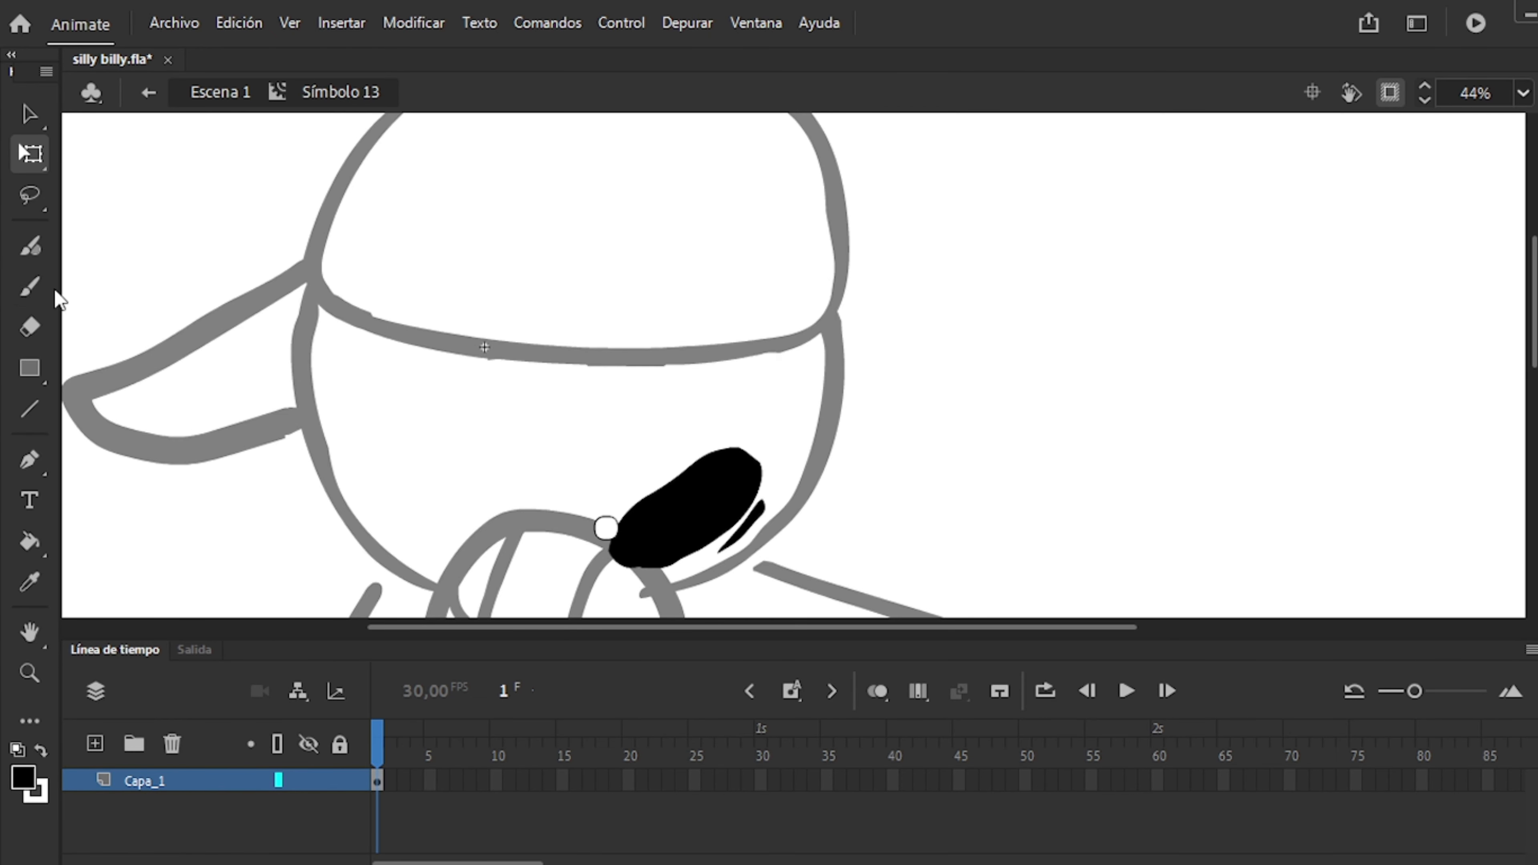
drag(460, 412, 460, 413)
drag(662, 387, 664, 389)
click(450, 433)
click(649, 412)
key(q)
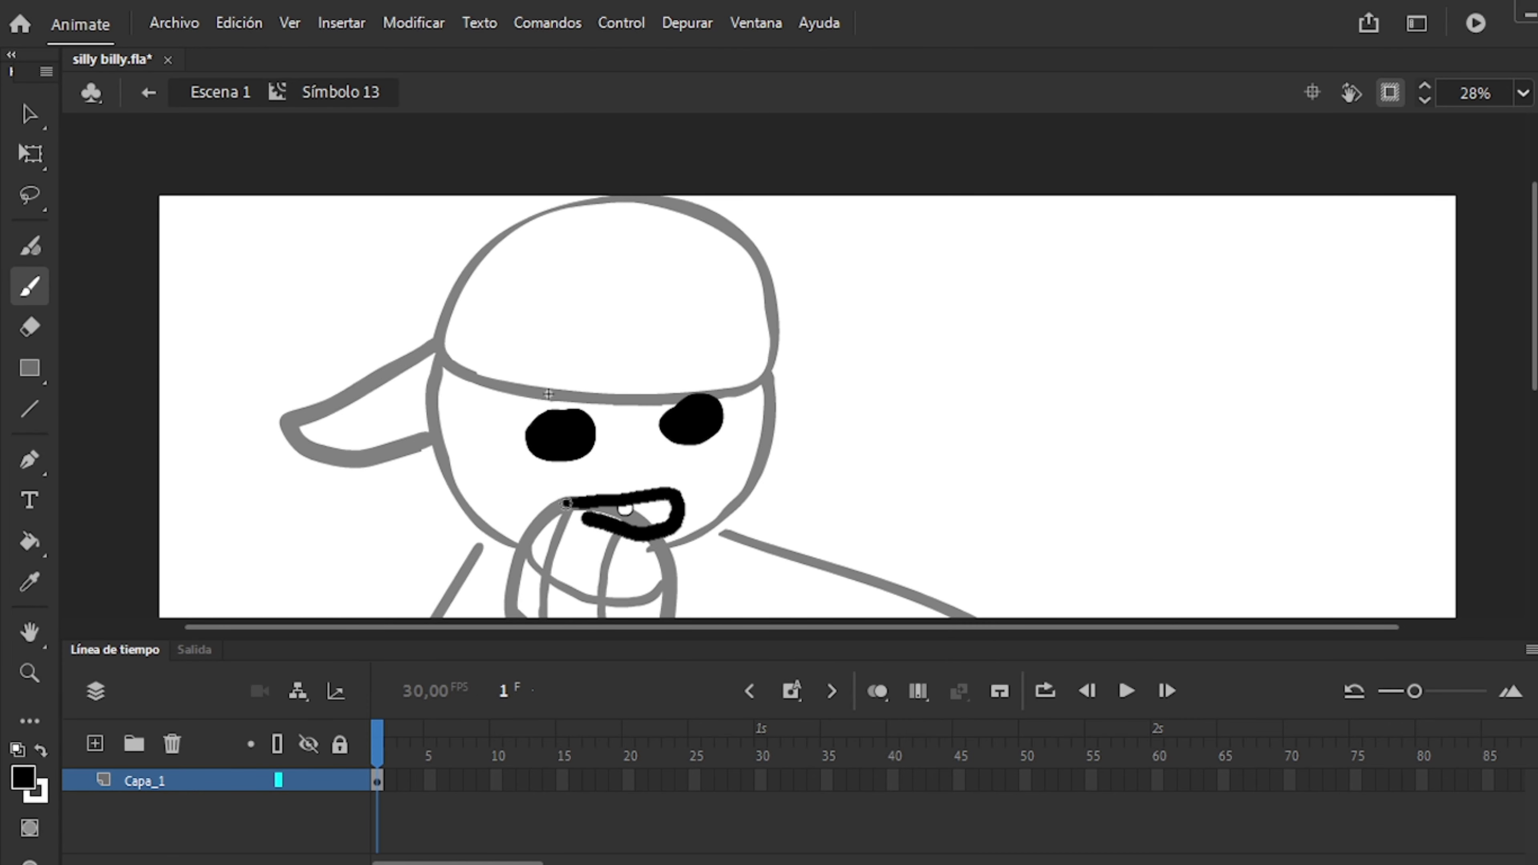
key(q)
click(624, 509)
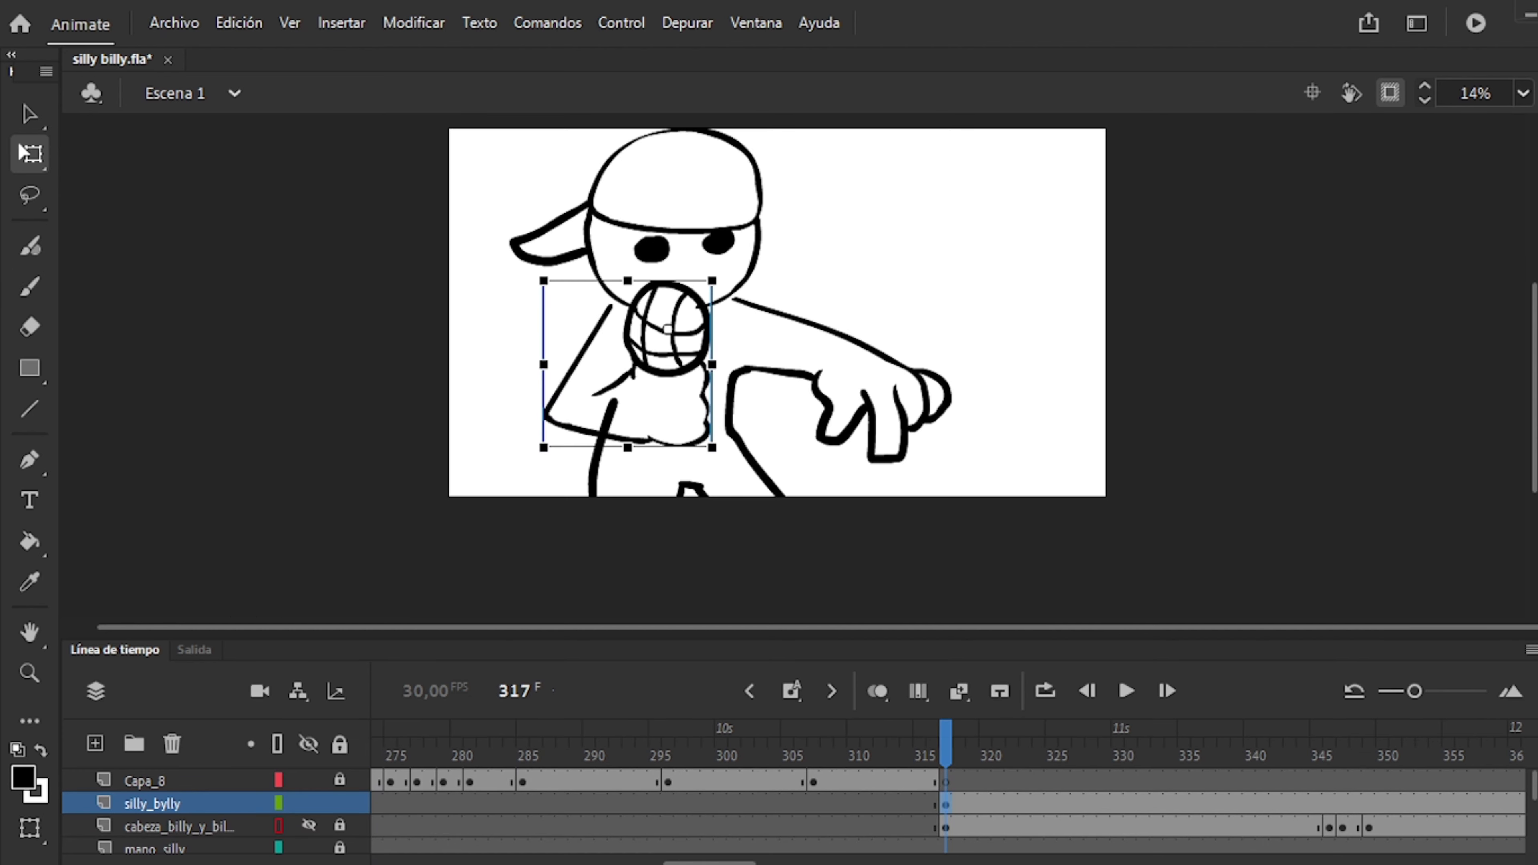
Delete the inked singer drawing at frame 317 on the silly_bylly layer and bring up the capped head on the head layer.
key(Delete)
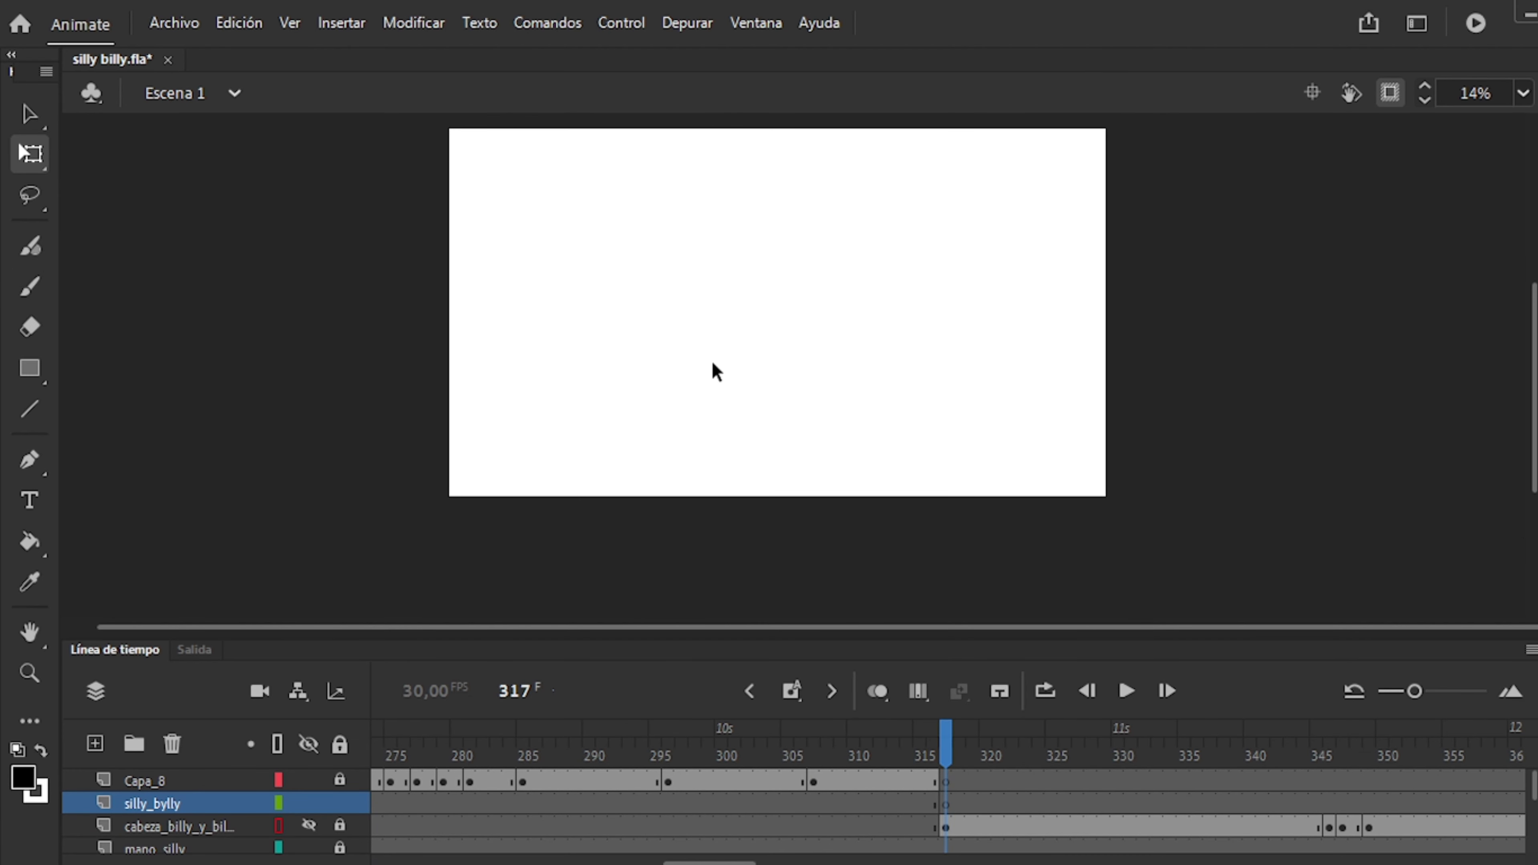
click(957, 829)
click(182, 804)
key(Delete)
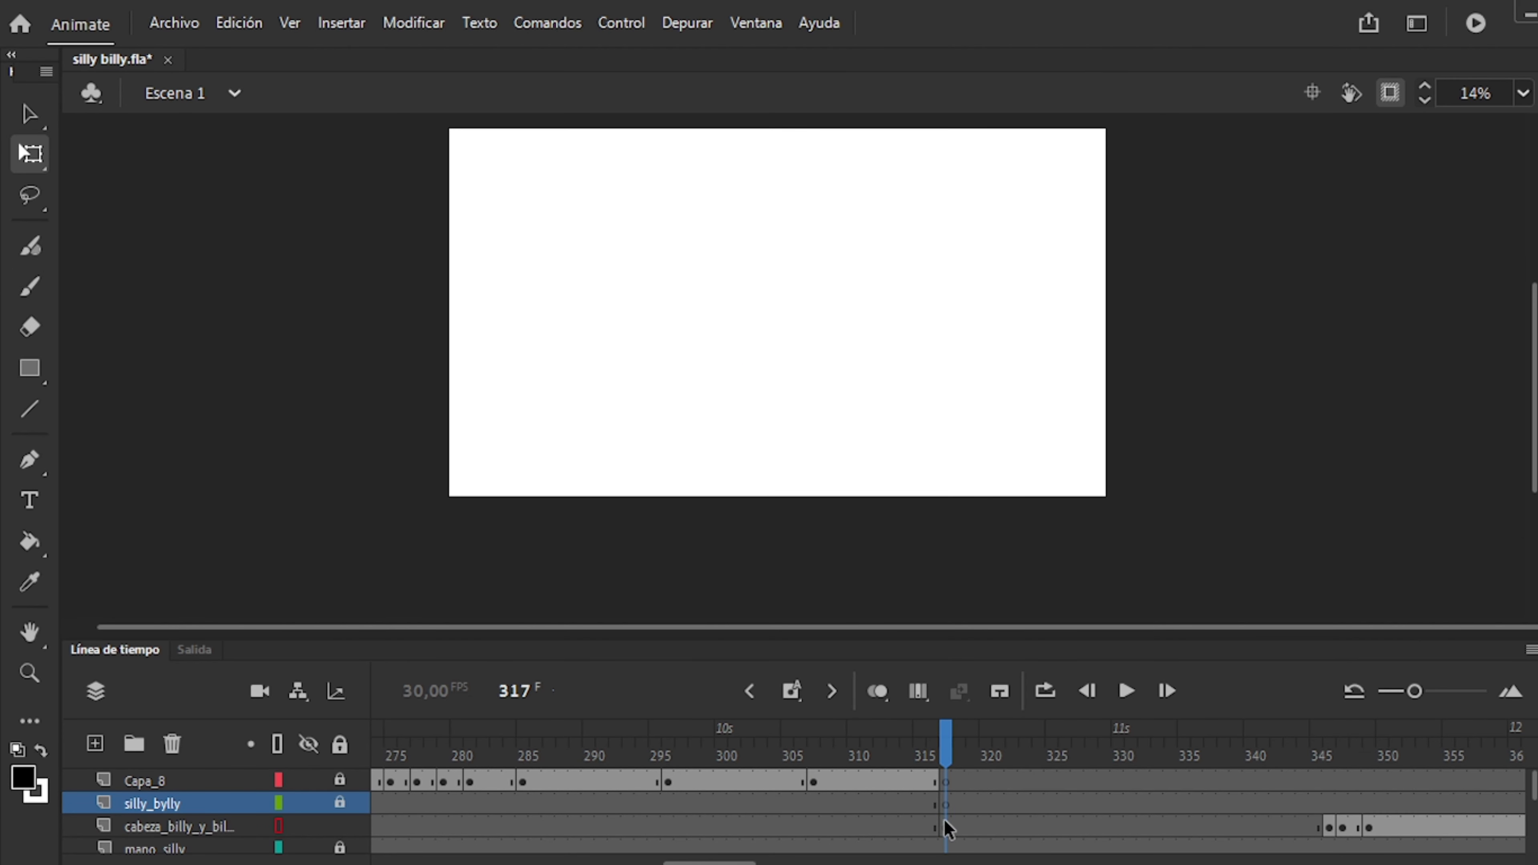
click(340, 804)
click(176, 826)
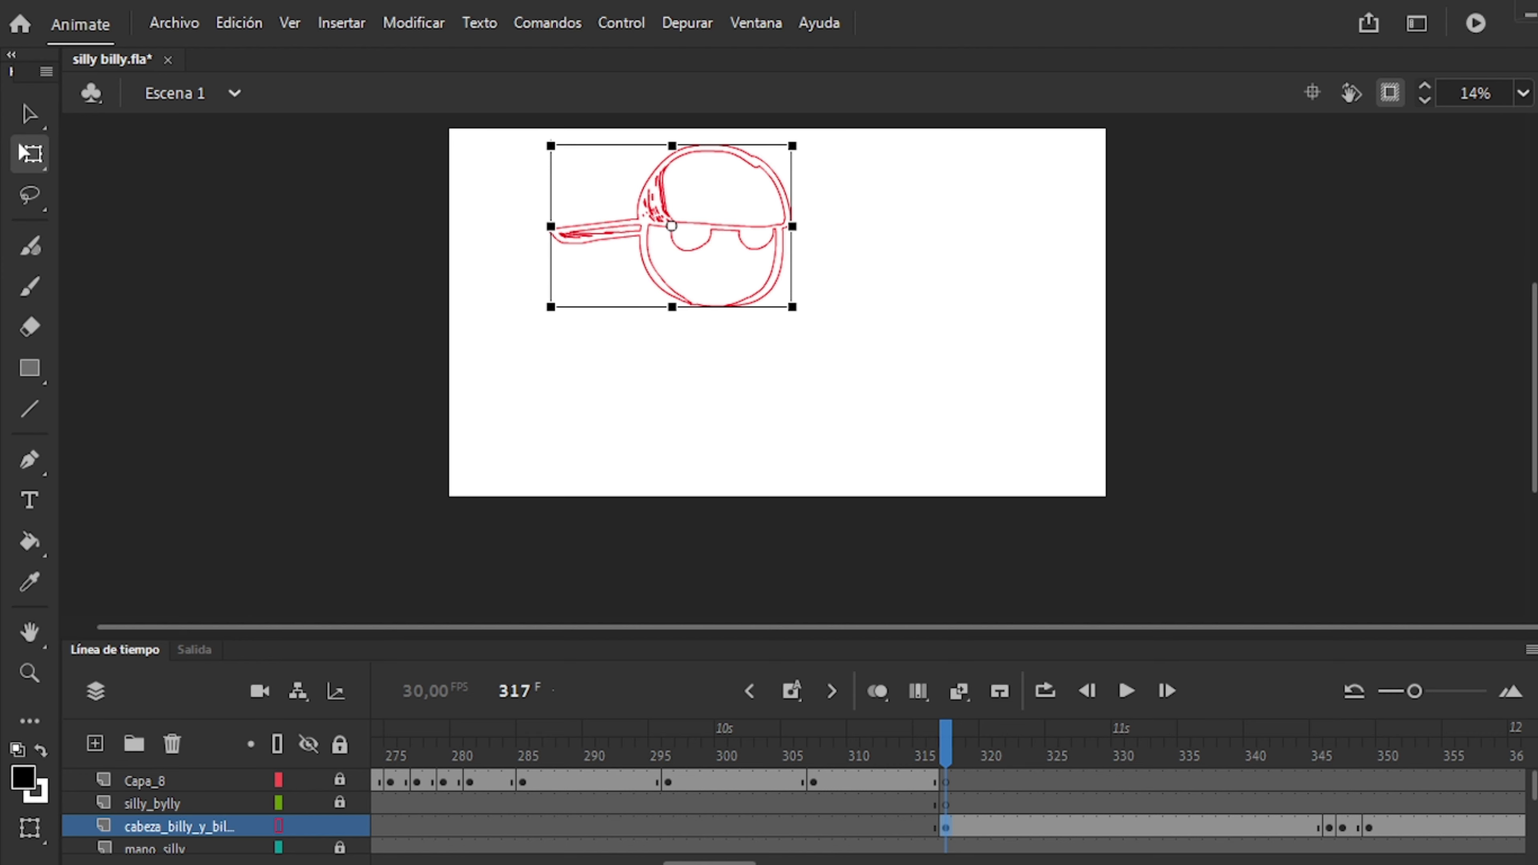
Sketch the singer's round head beside the reference drawing at frame 317, try a microphone-hand stroke and undo it.
click(182, 804)
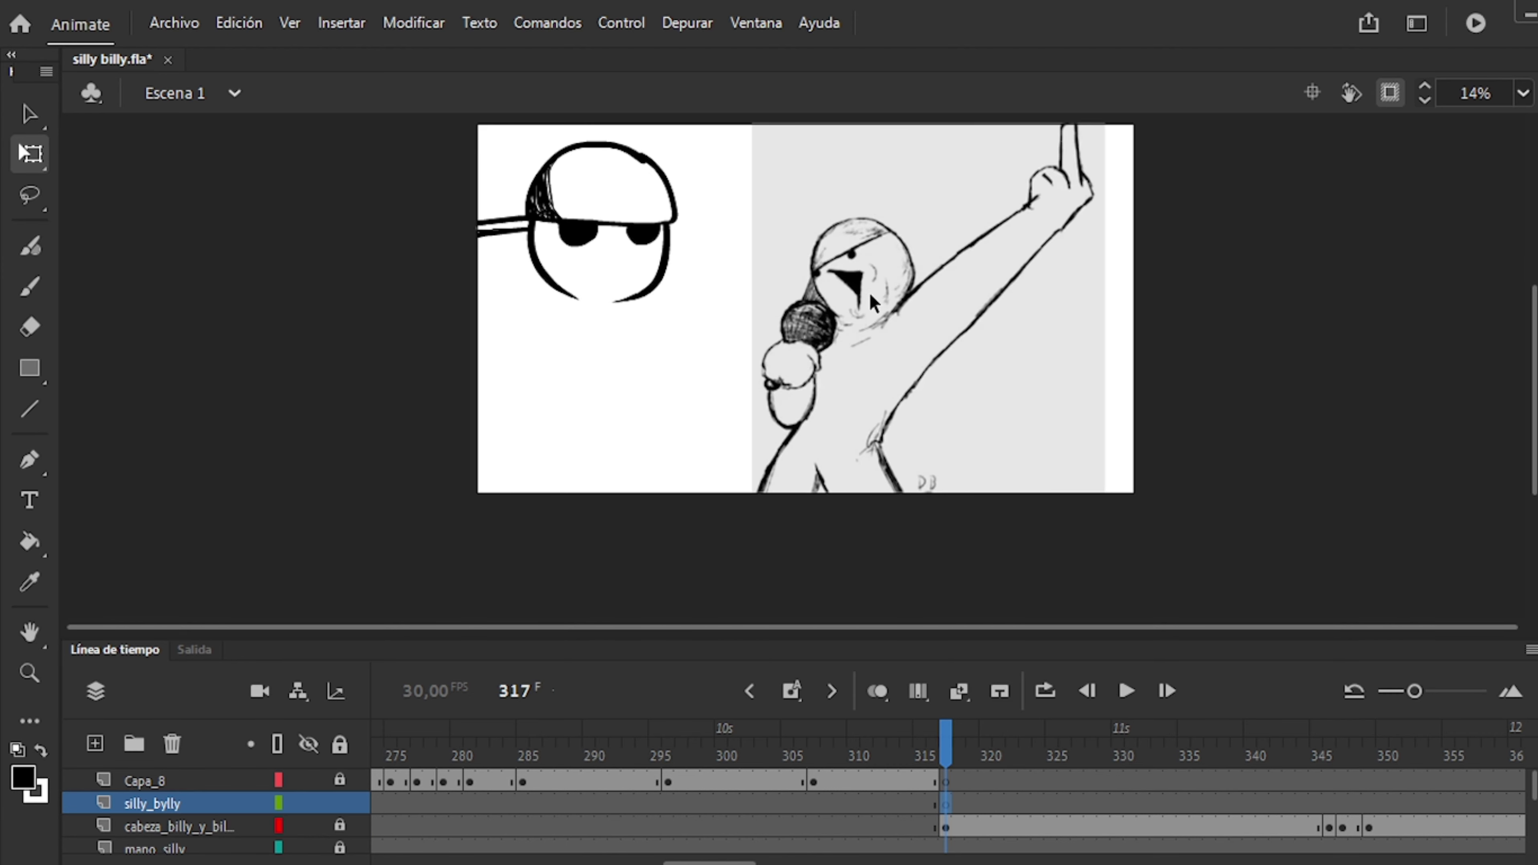
click(959, 804)
key(comma)
key(b)
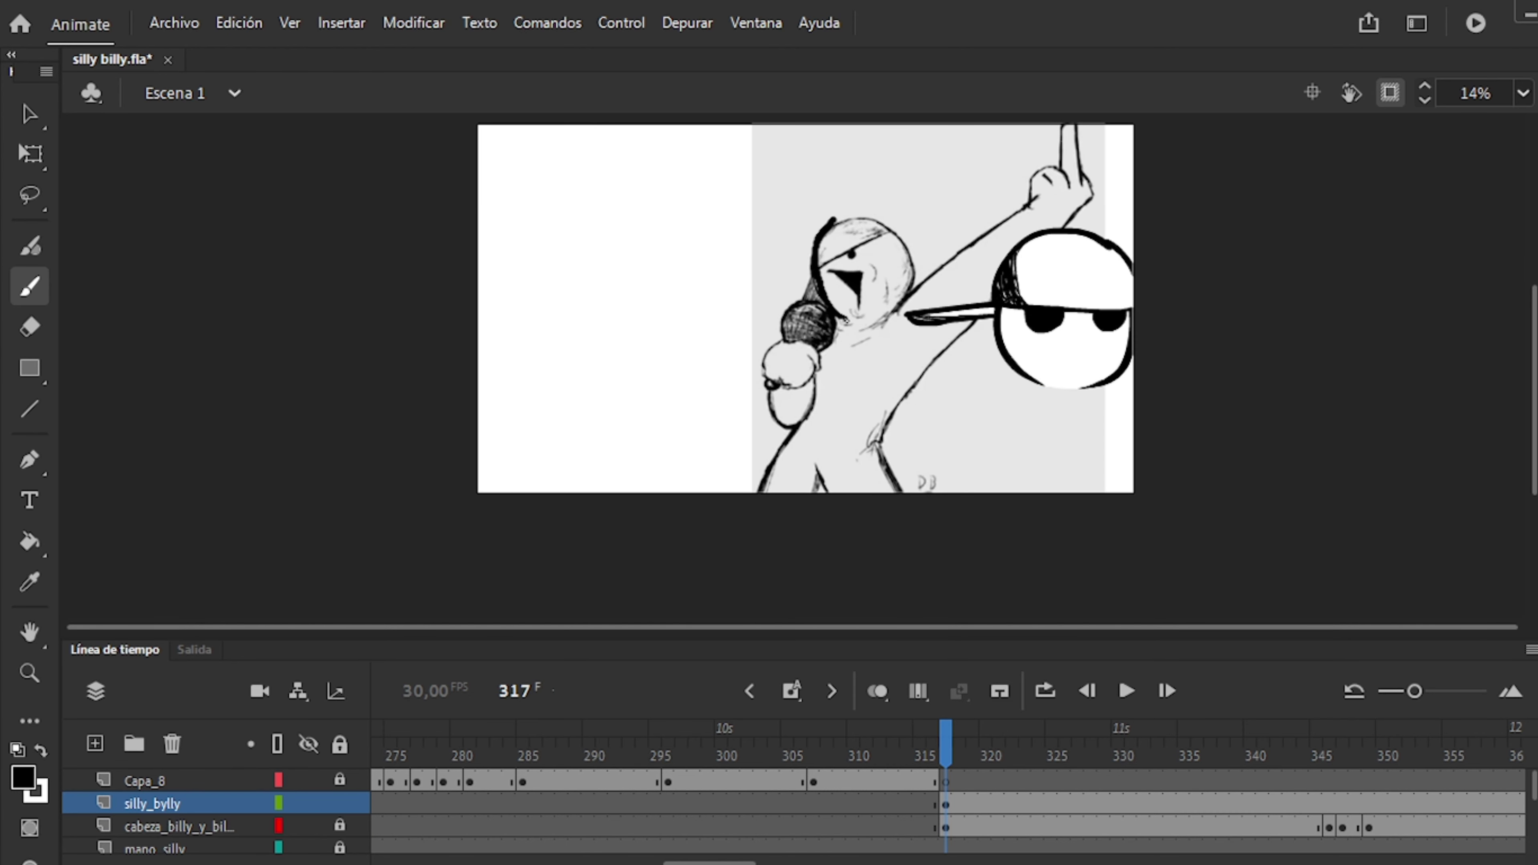
drag(633, 295, 696, 287)
scroll(532, 303, up, 1)
drag(642, 387, 603, 325)
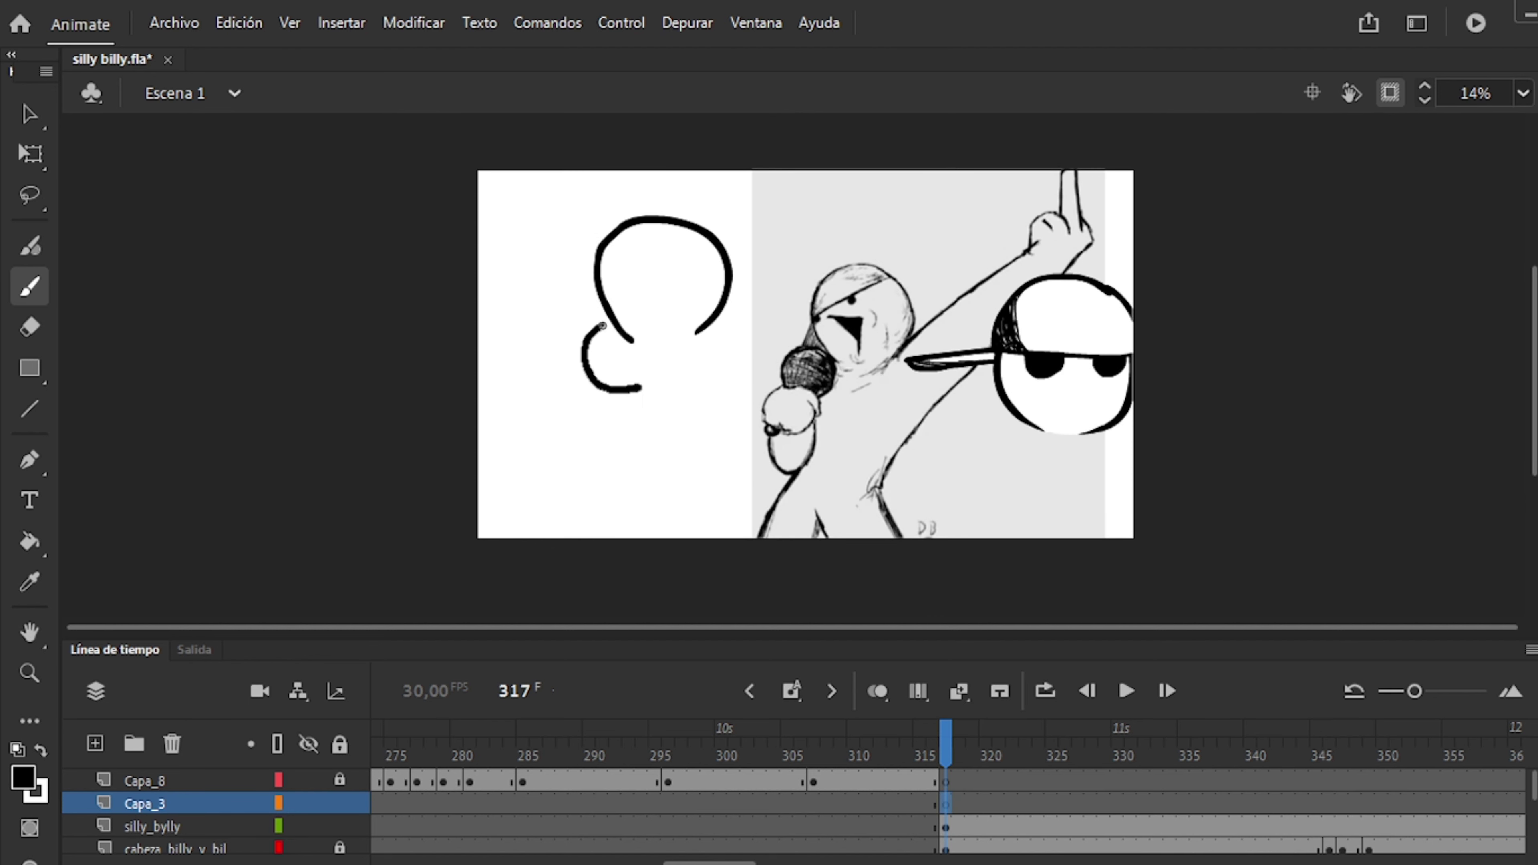
key(ctrl+z)
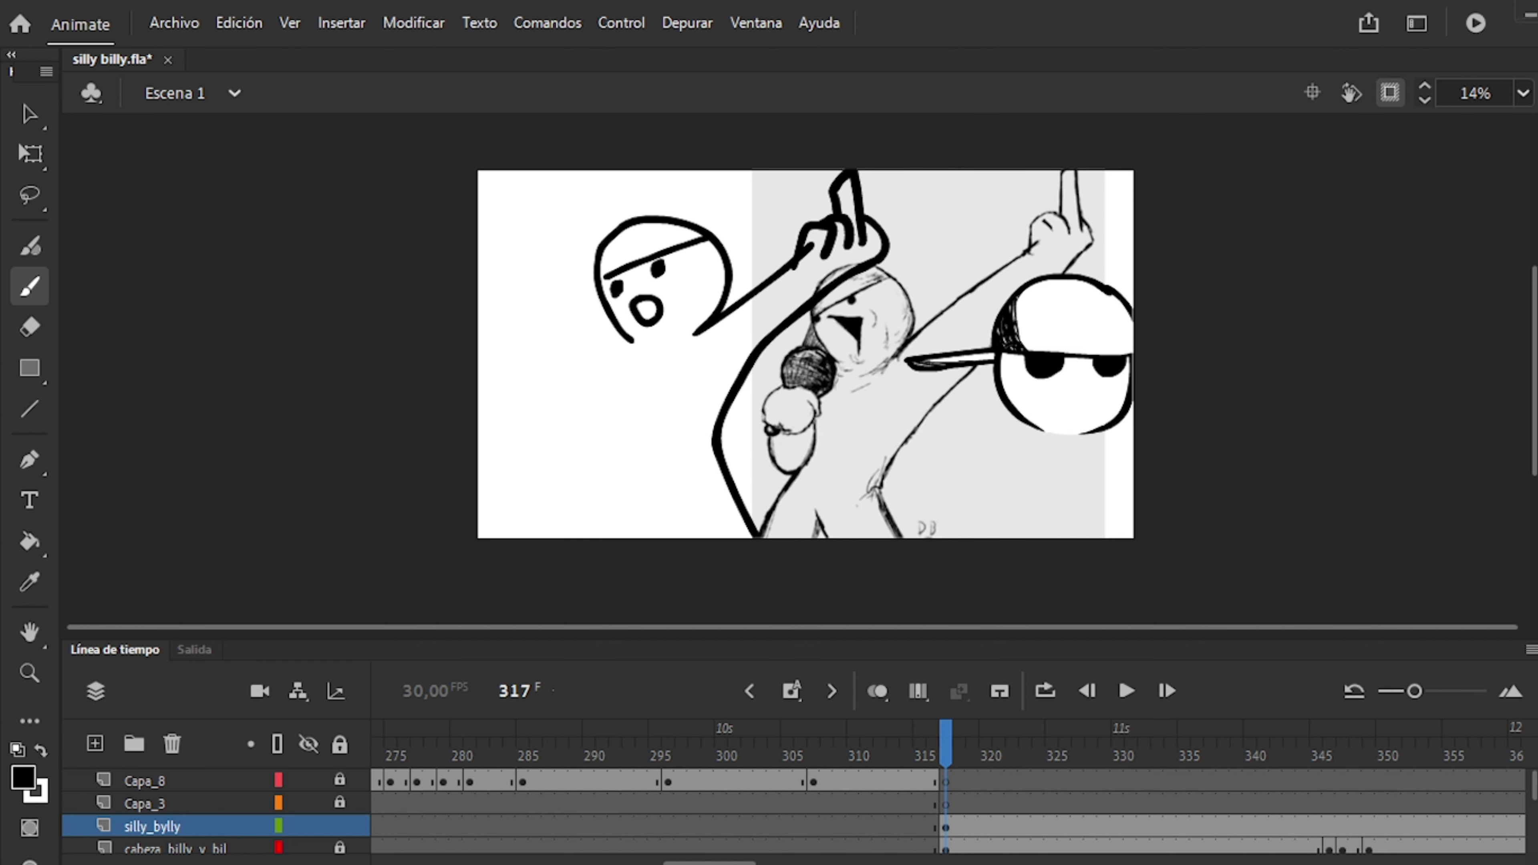
Rough the singer's head, microphone arm and extended forearm with a raised finger at frame 318 with a thin brush.
key(period)
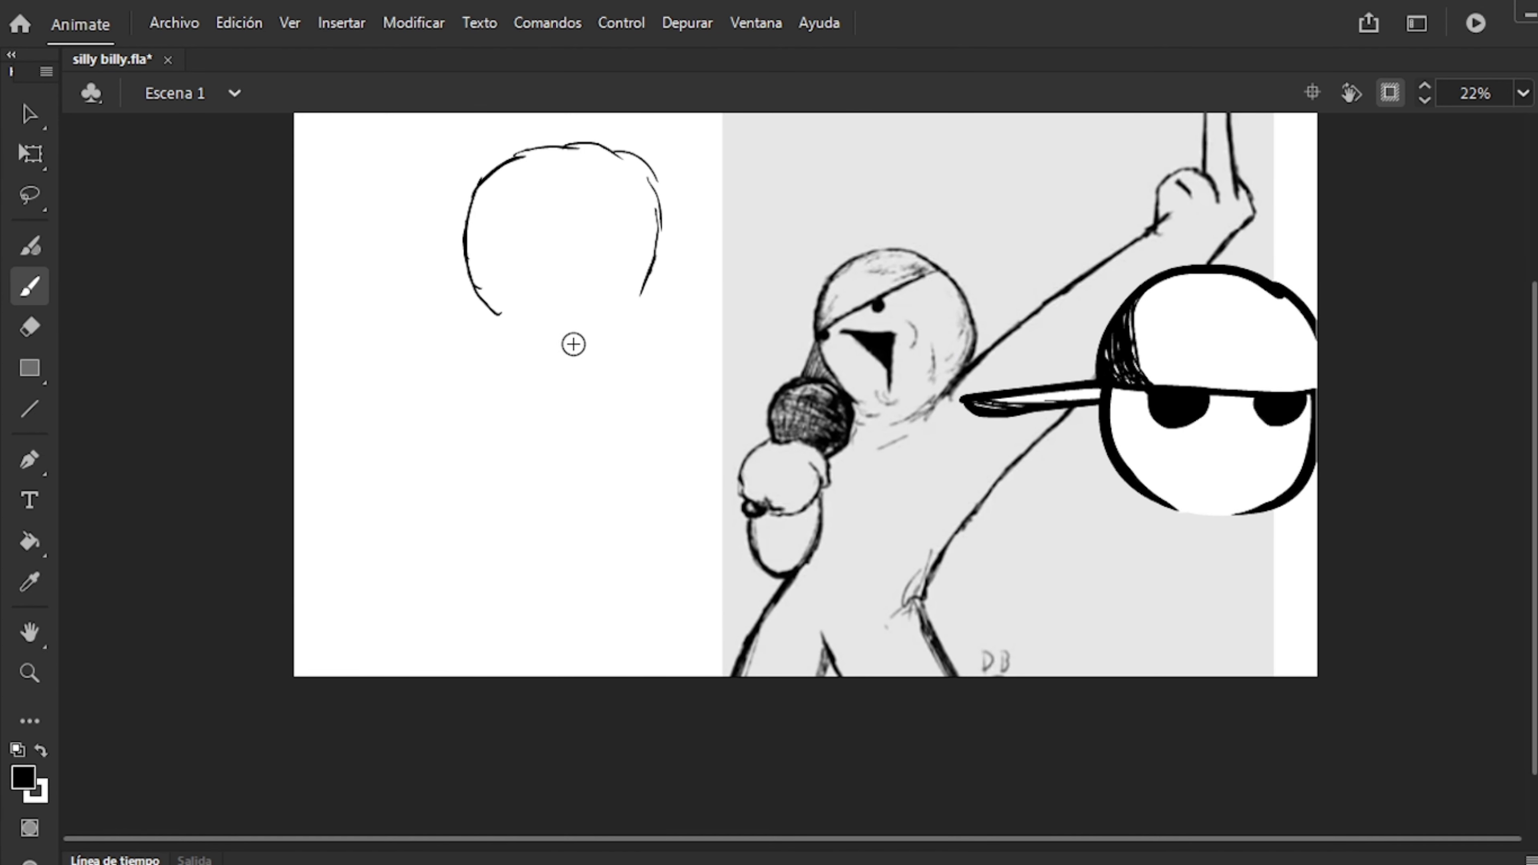
scroll(574, 340, up, 1)
drag(501, 320, 453, 330)
drag(342, 395, 487, 344)
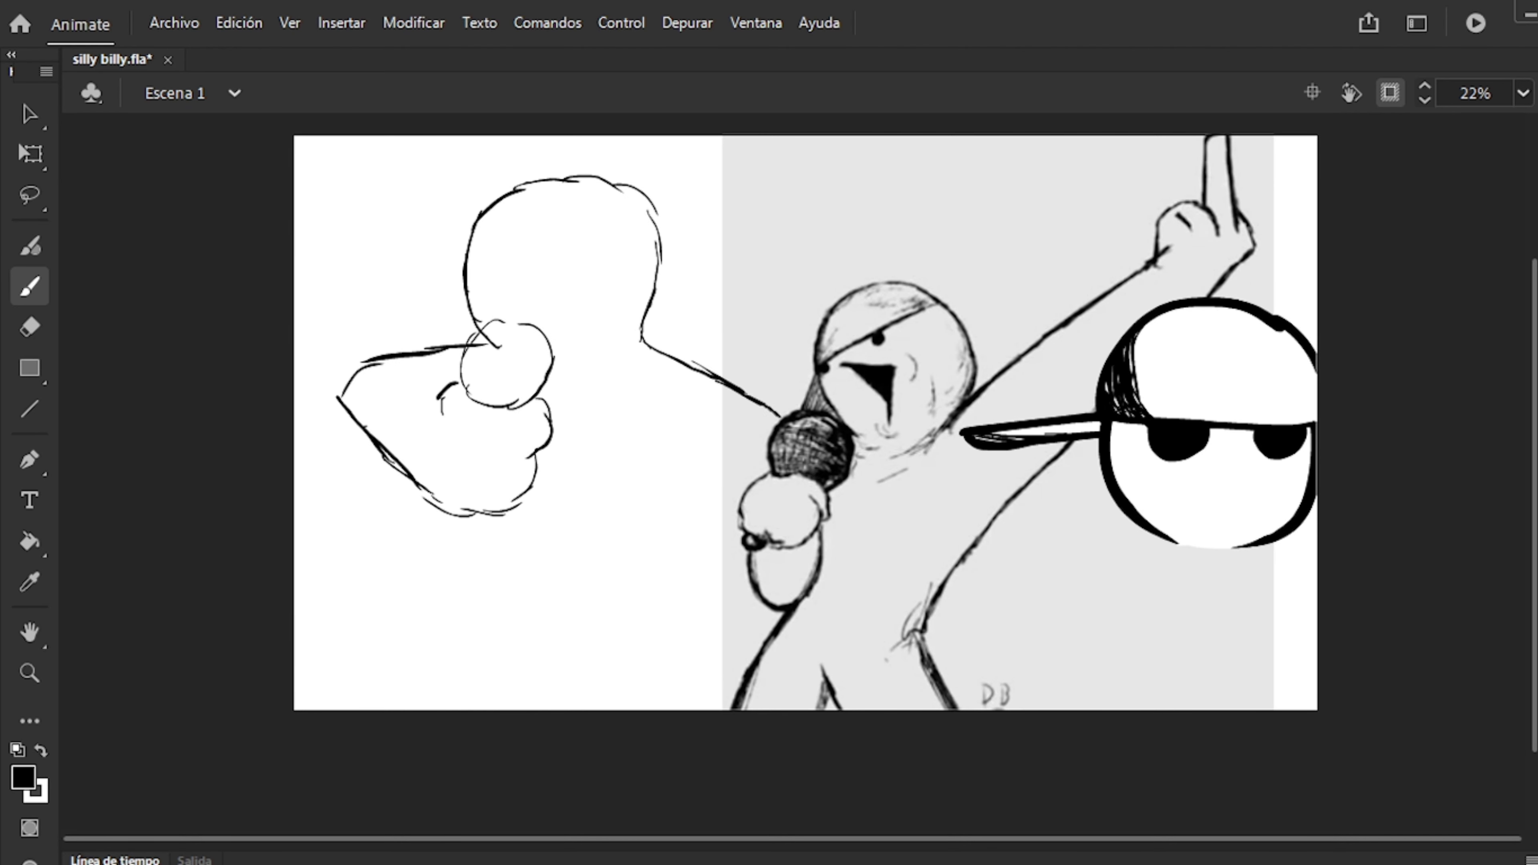
drag(748, 438, 777, 472)
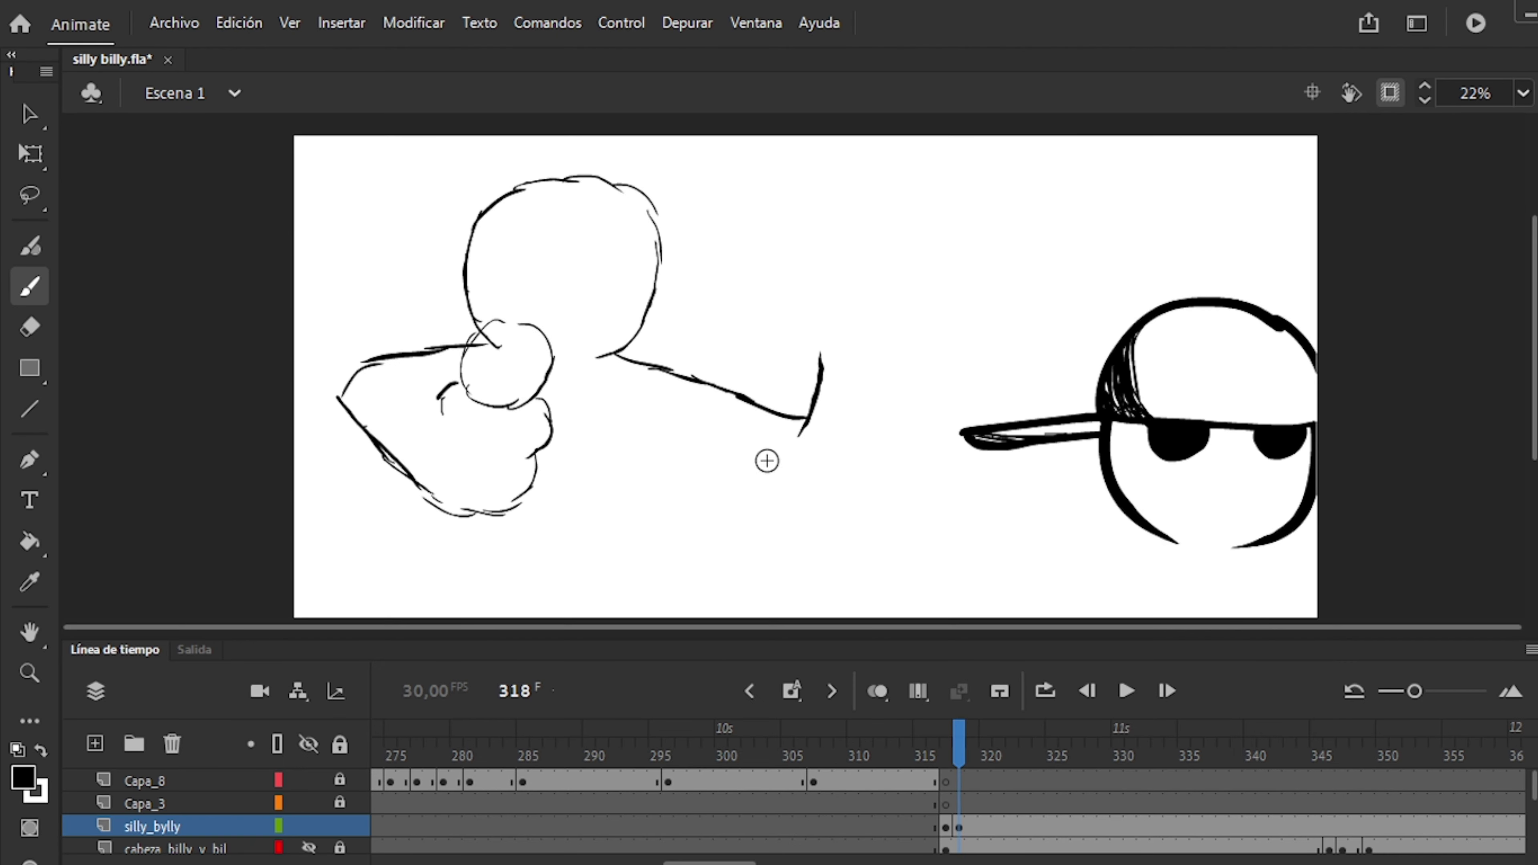
drag(739, 395, 812, 418)
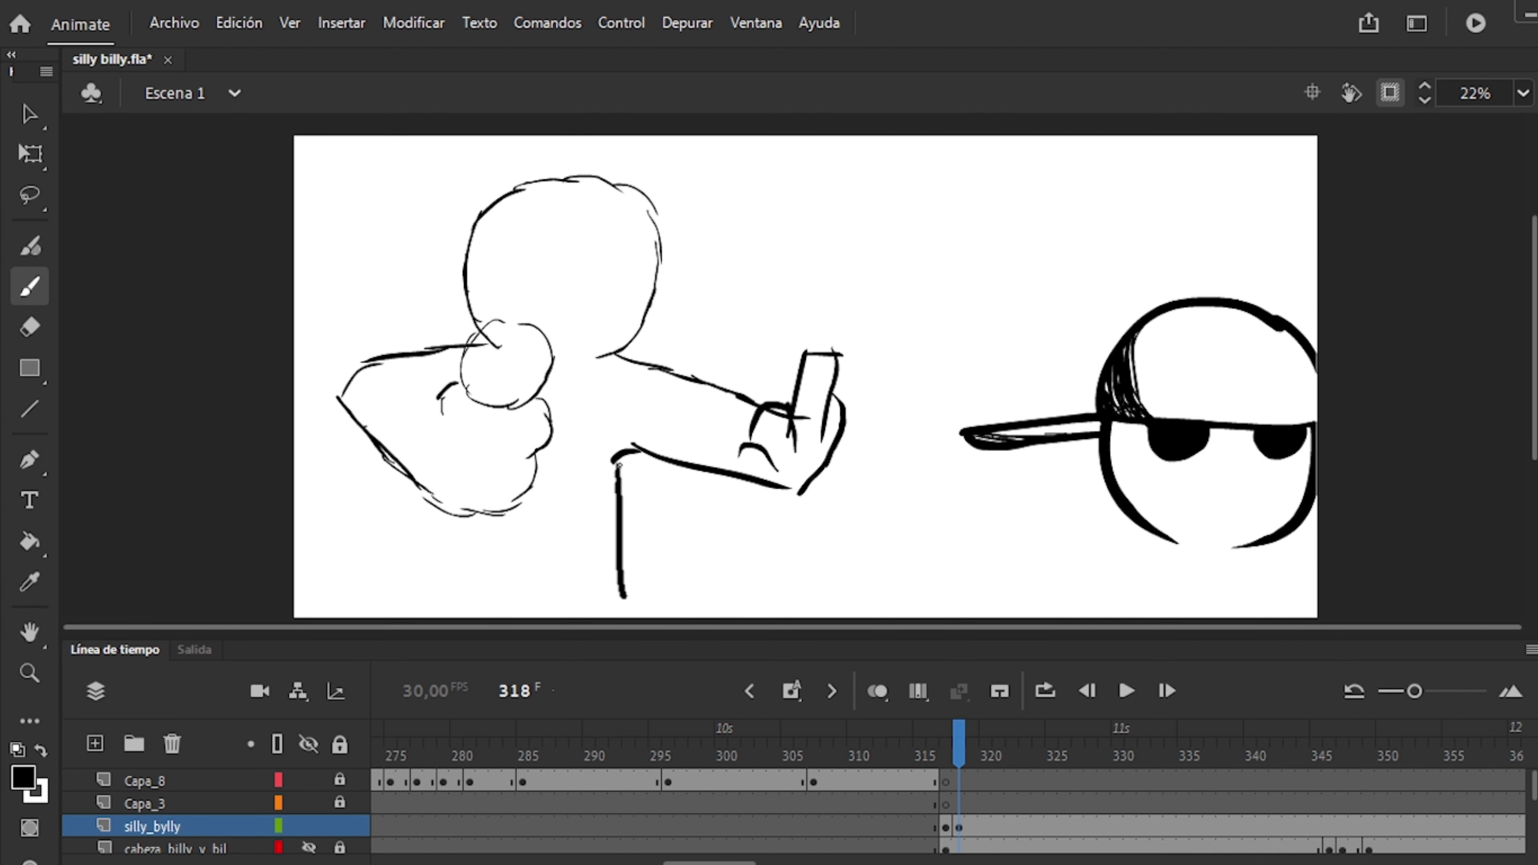
Rough the singer's torso and legs at frame 318, rework the raised-finger hand, and add the cap and face.
scroll(806, 376, down, 3)
drag(636, 343, 556, 456)
drag(415, 376, 341, 598)
scroll(351, 581, up, 2)
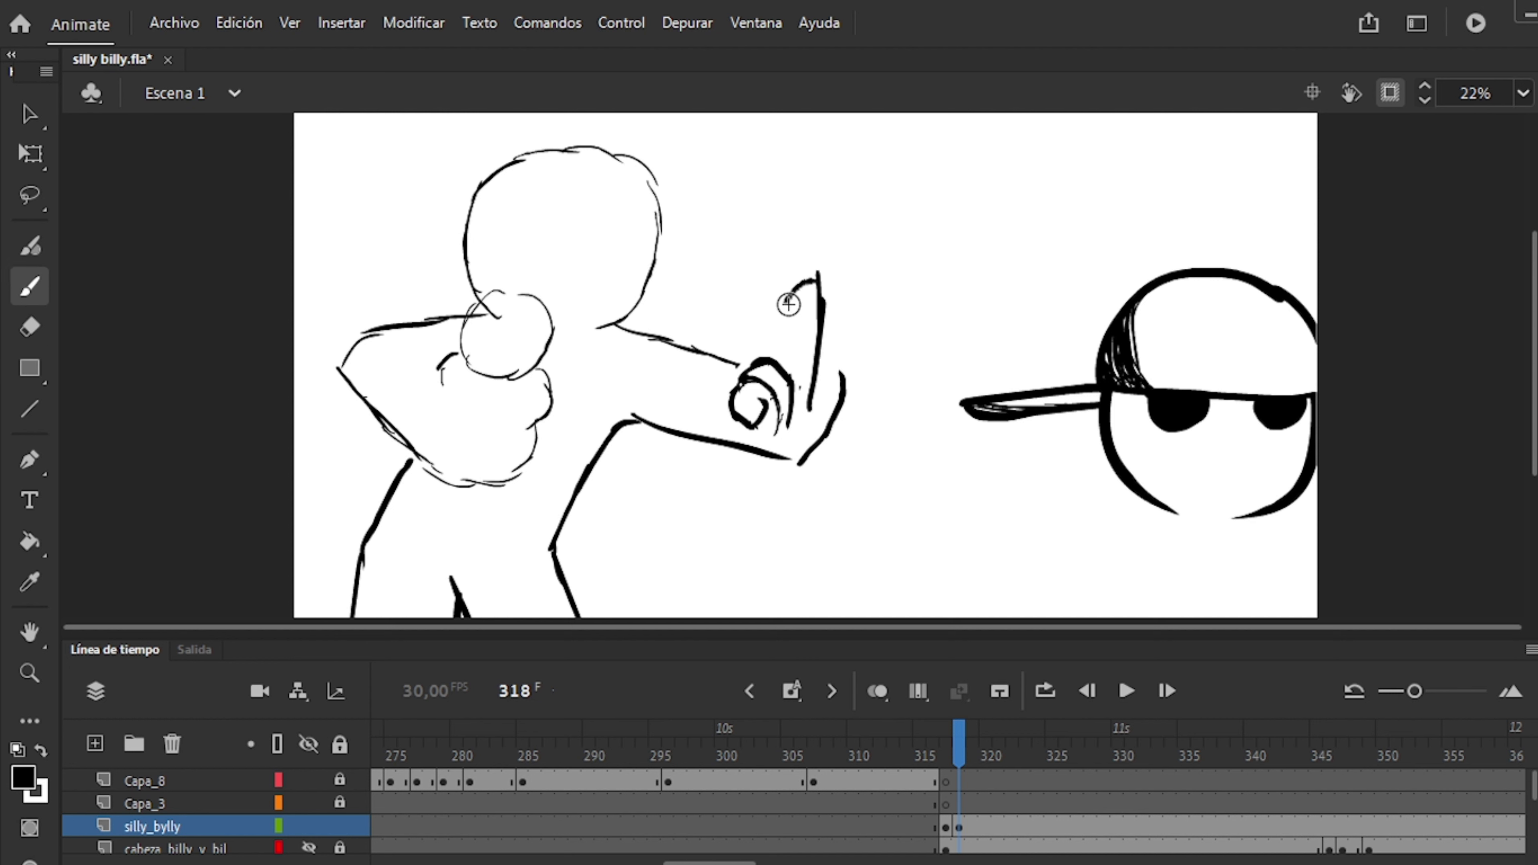
key(b)
scroll(797, 381, up, 2)
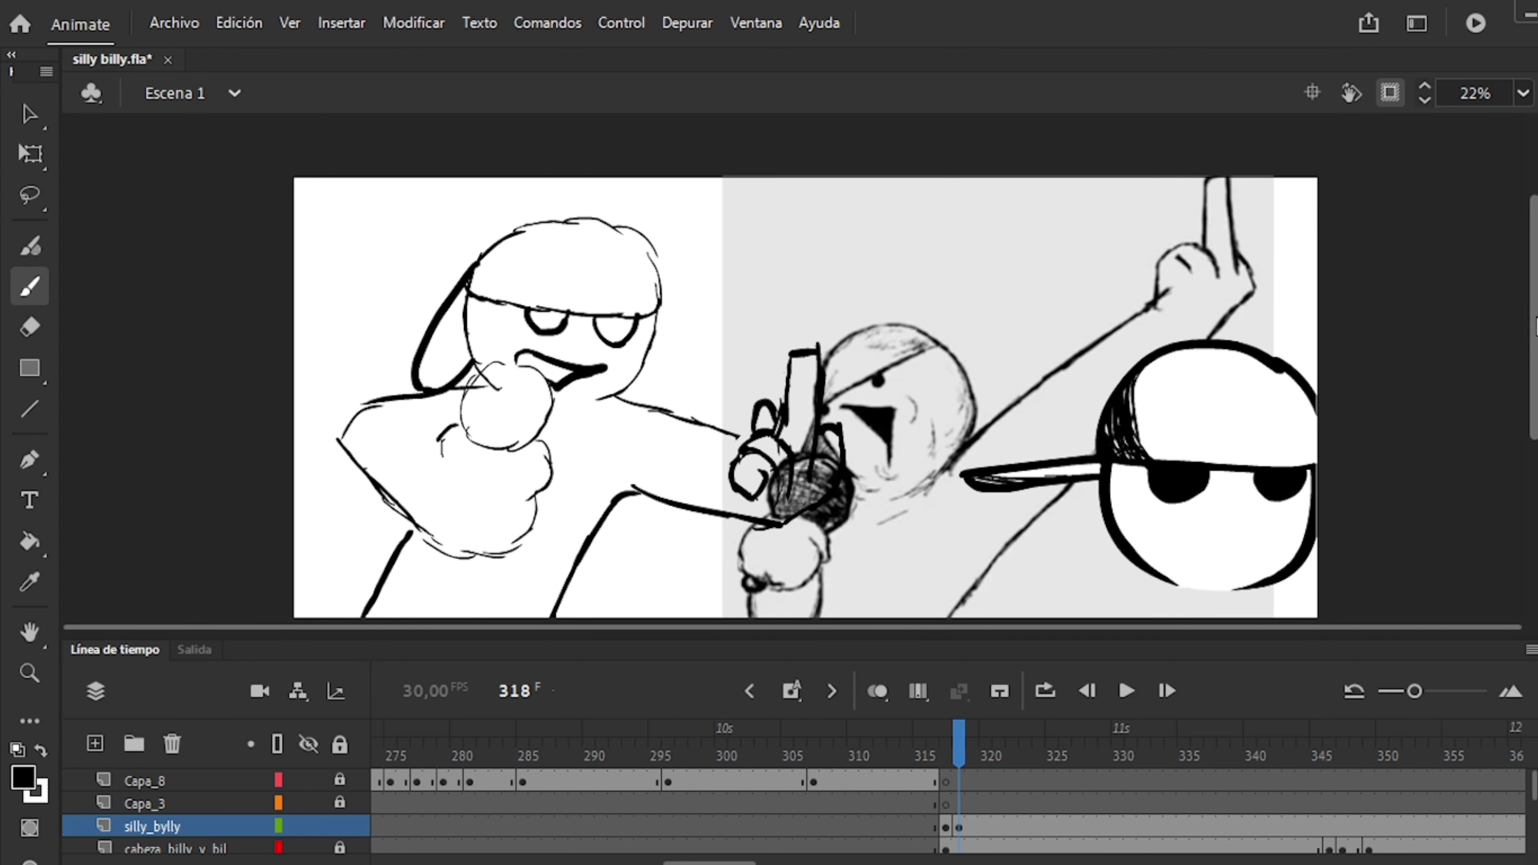
scroll(493, 298, down, 2)
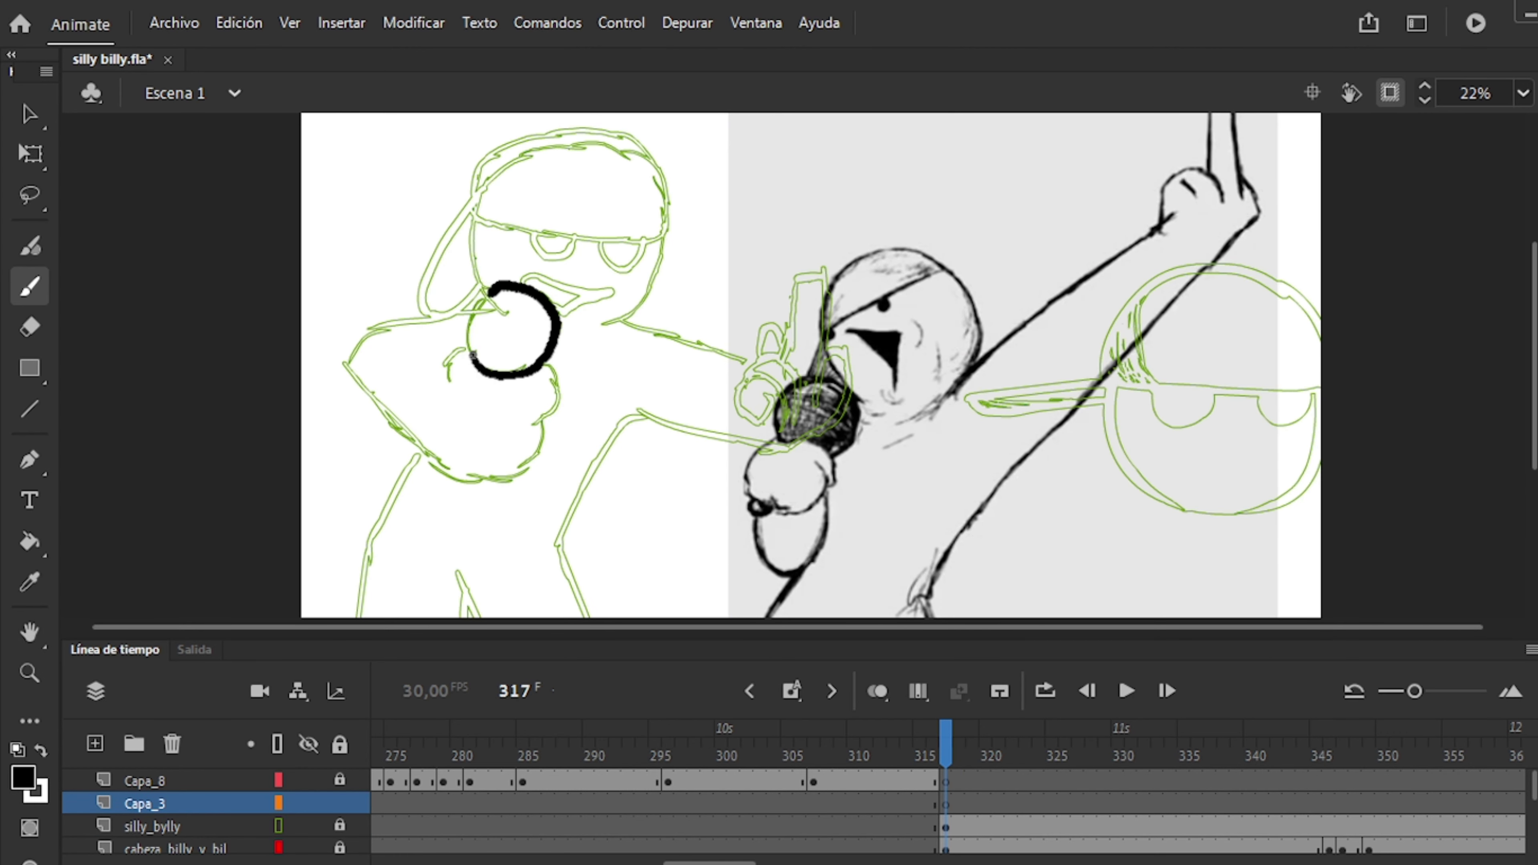
Ink the gridded microphone with the bent arm and gripping hand over the rough at frame 317 in the mic mano 1 symbol.
drag(497, 303, 551, 364)
double_click(515, 327)
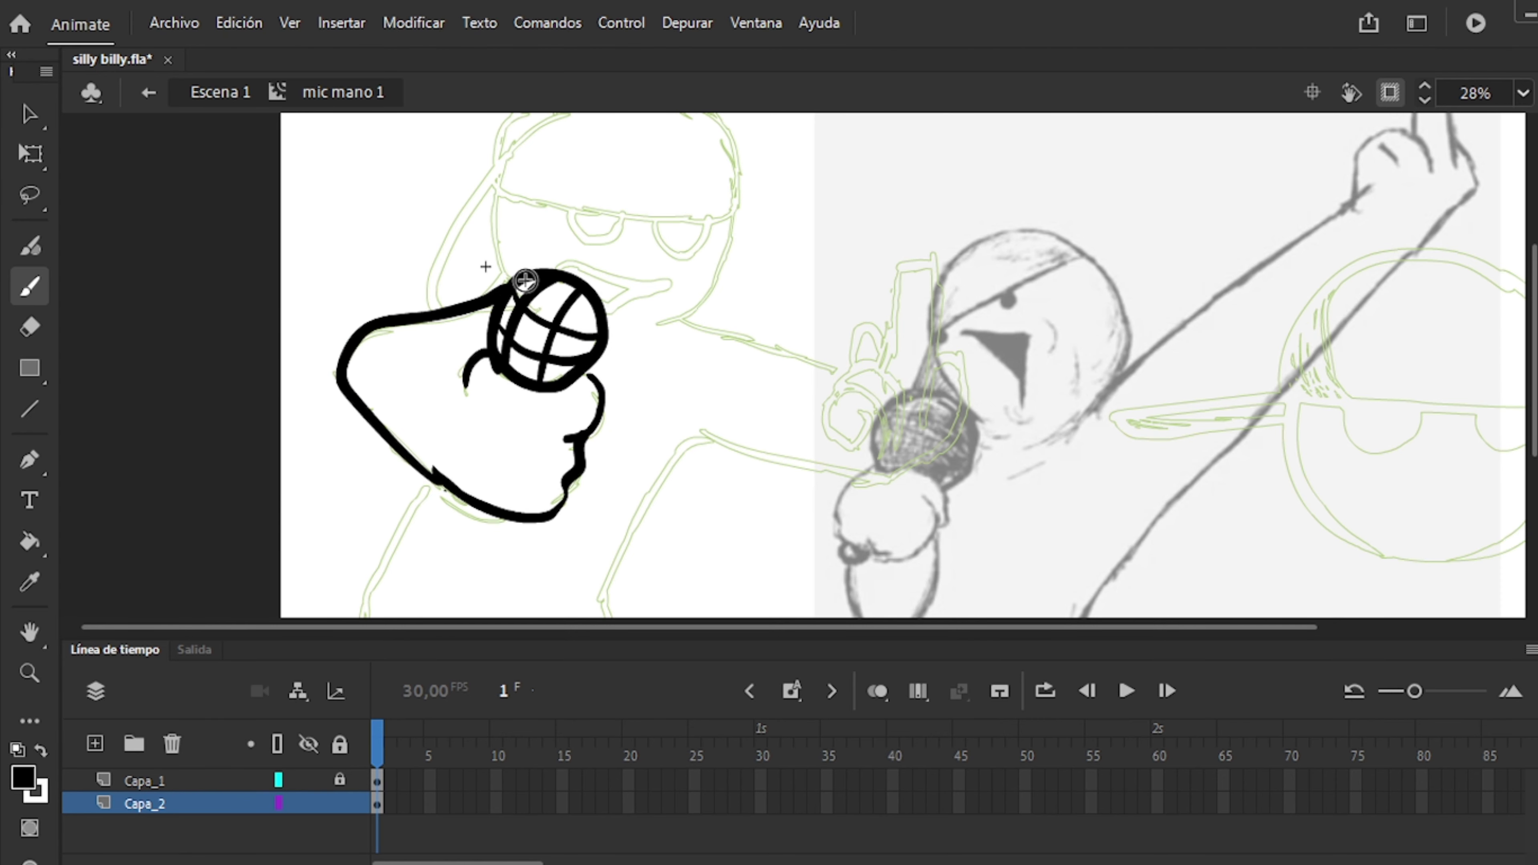
key(v)
double_click(618, 574)
Ink the singer's torso sides and legs over the green rough on the Capa_5 layer.
key(b)
scroll(405, 543, down, 1)
drag(466, 327, 388, 587)
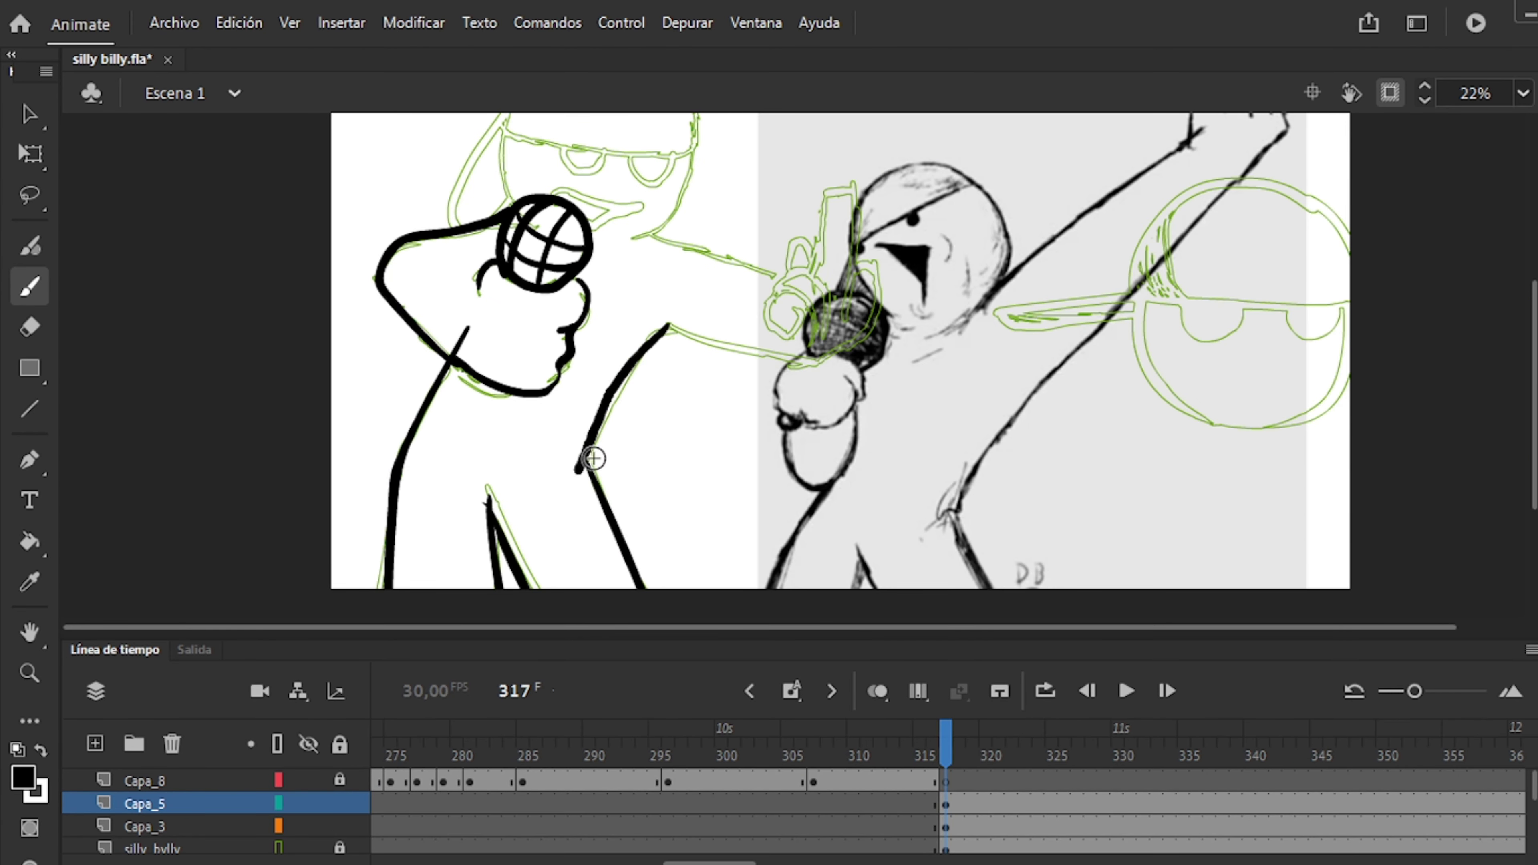
Ink the extended arm's lower line and the raised-finger hand over the rough on the Capa_6 layer.
key(b)
drag(666, 328, 856, 328)
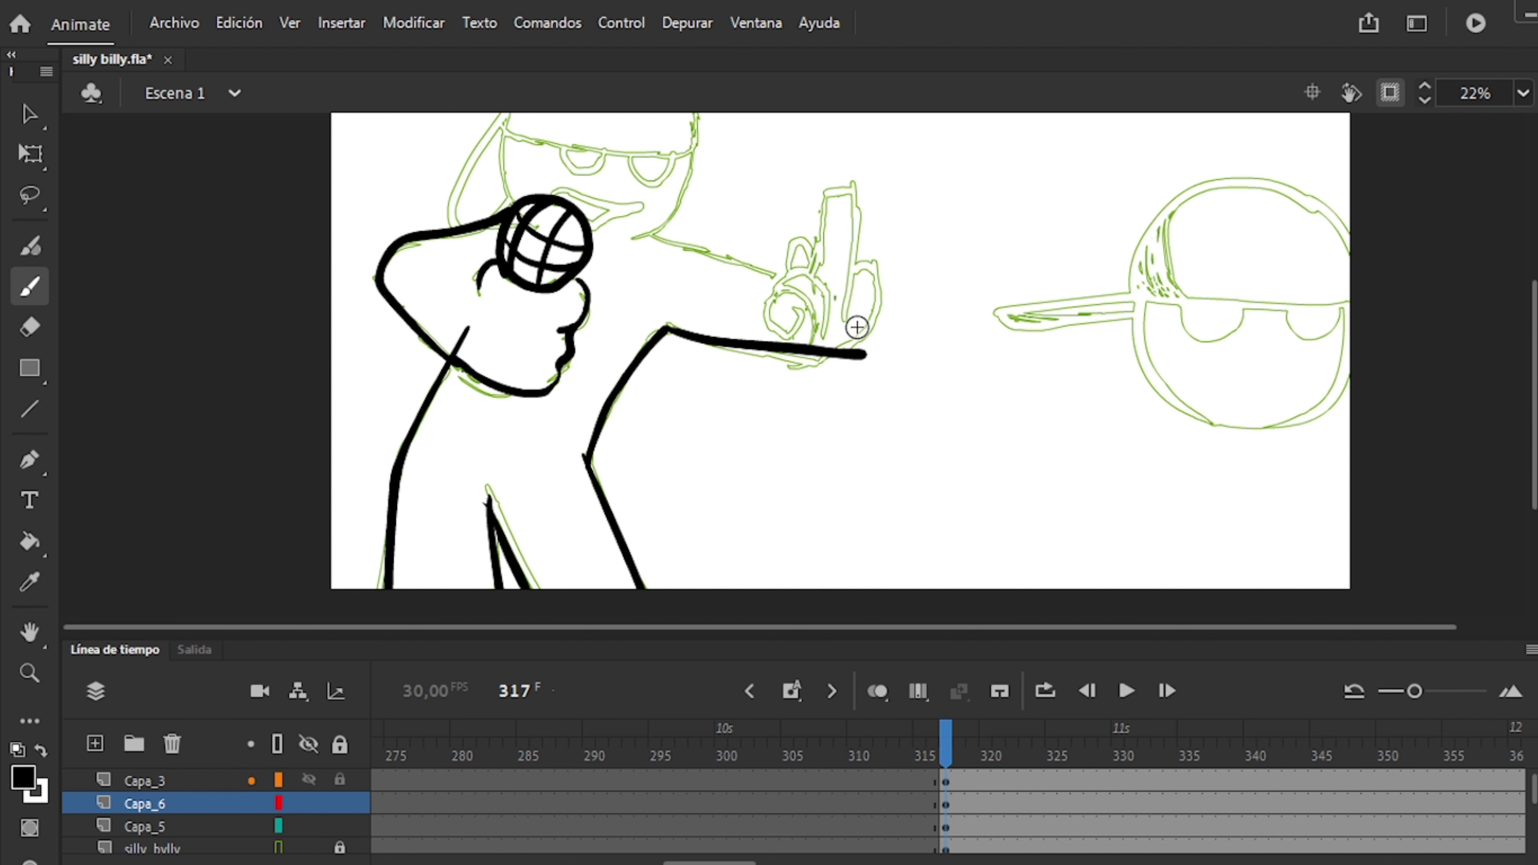
key(q)
drag(862, 248, 907, 266)
key(b)
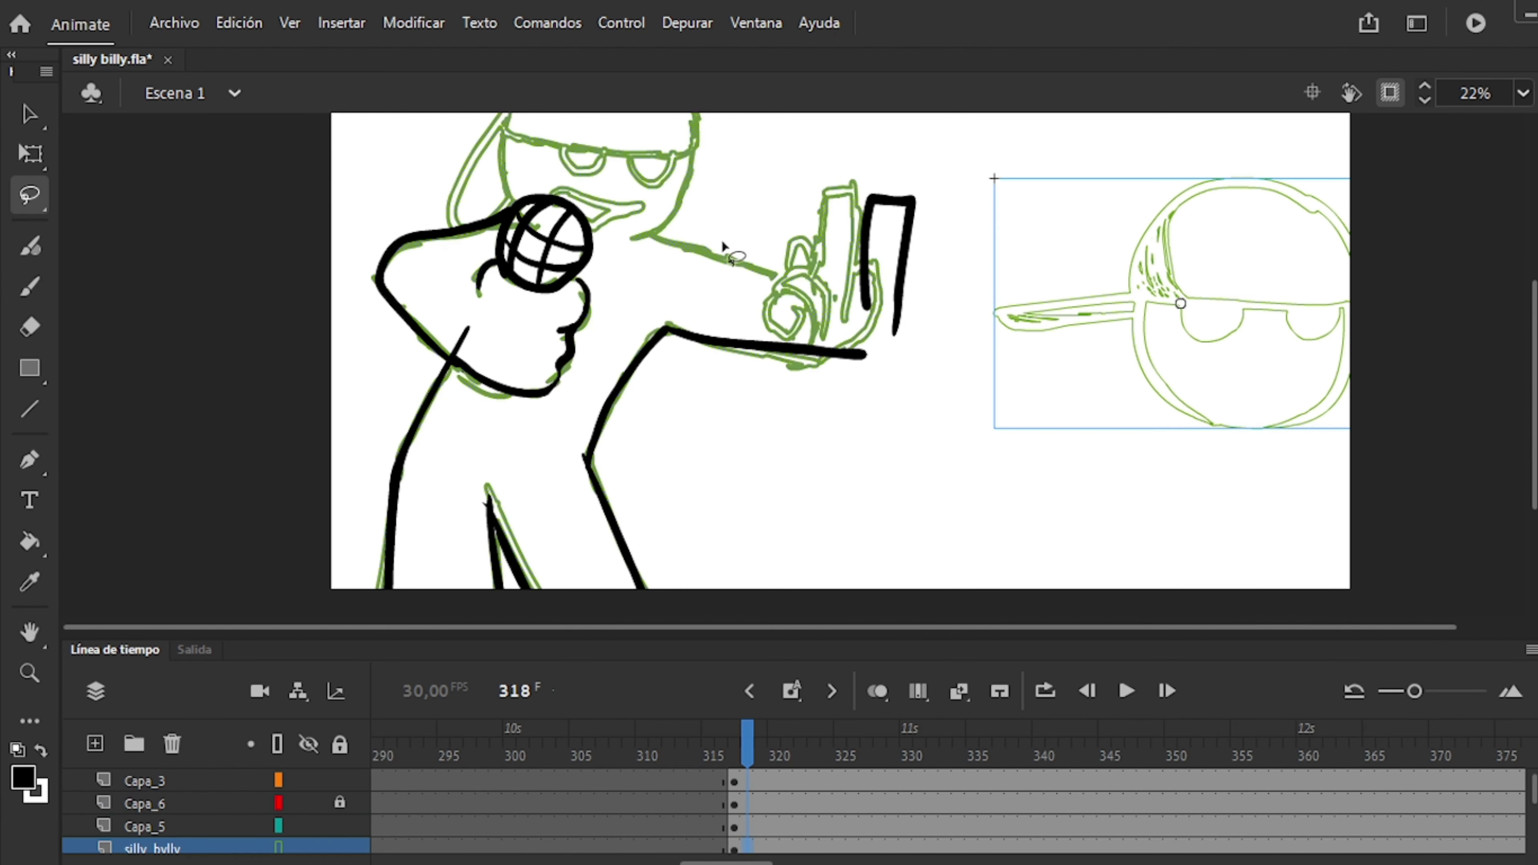
click(754, 806)
key(q)
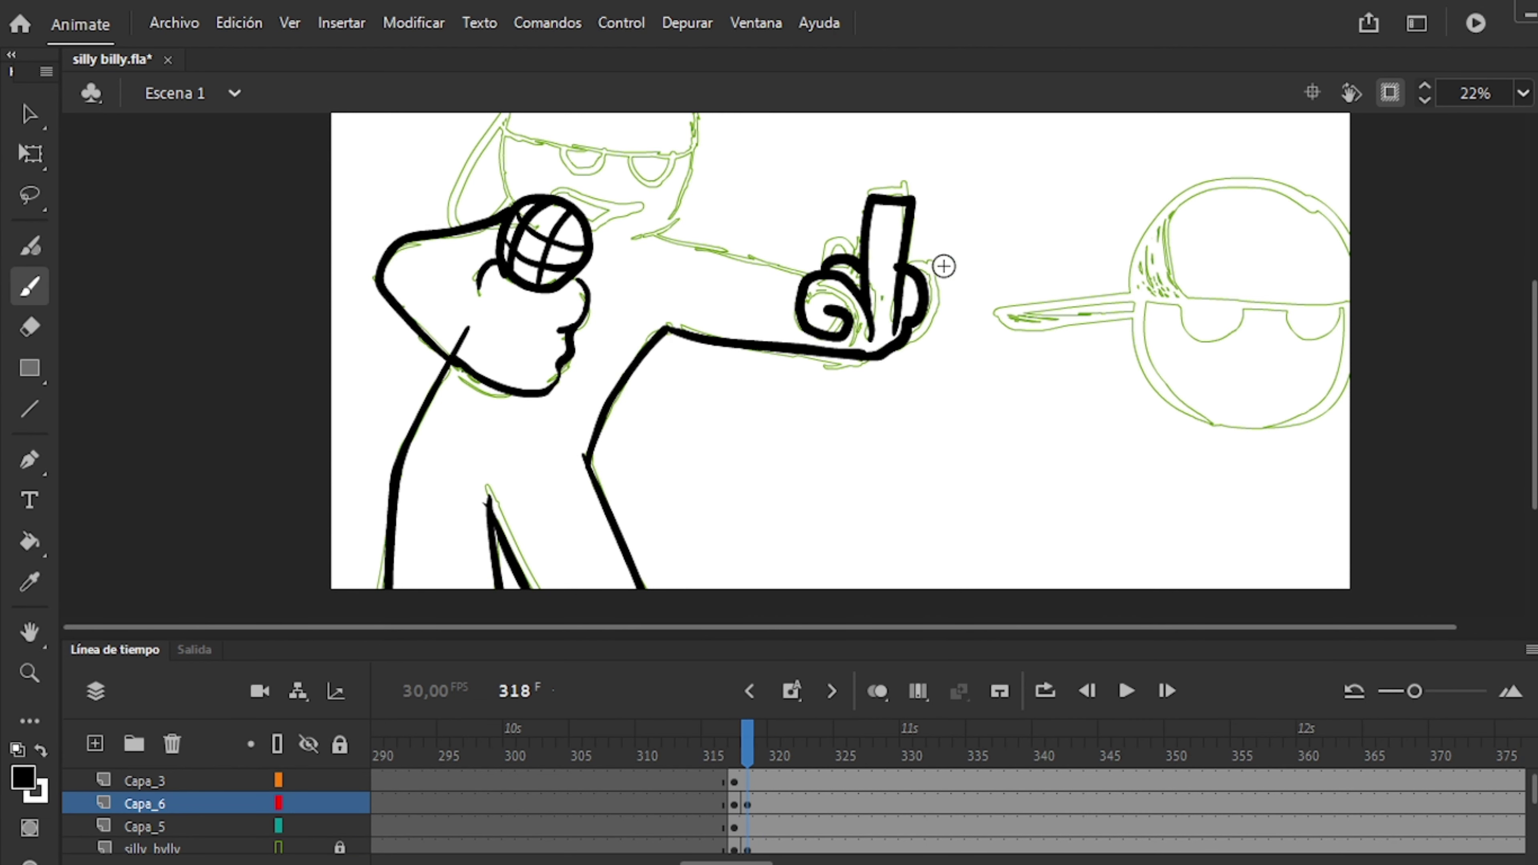
key(ctrl+z)
Ink the extended arm's upper line, and the cap, brim and face outline on the Capa_7 layer.
scroll(933, 240, up, 3)
mouse_move(811, 363)
mouse_down()
mouse_move(643, 322)
mouse_move(514, 217)
mouse_up()
key(q)
key(b)
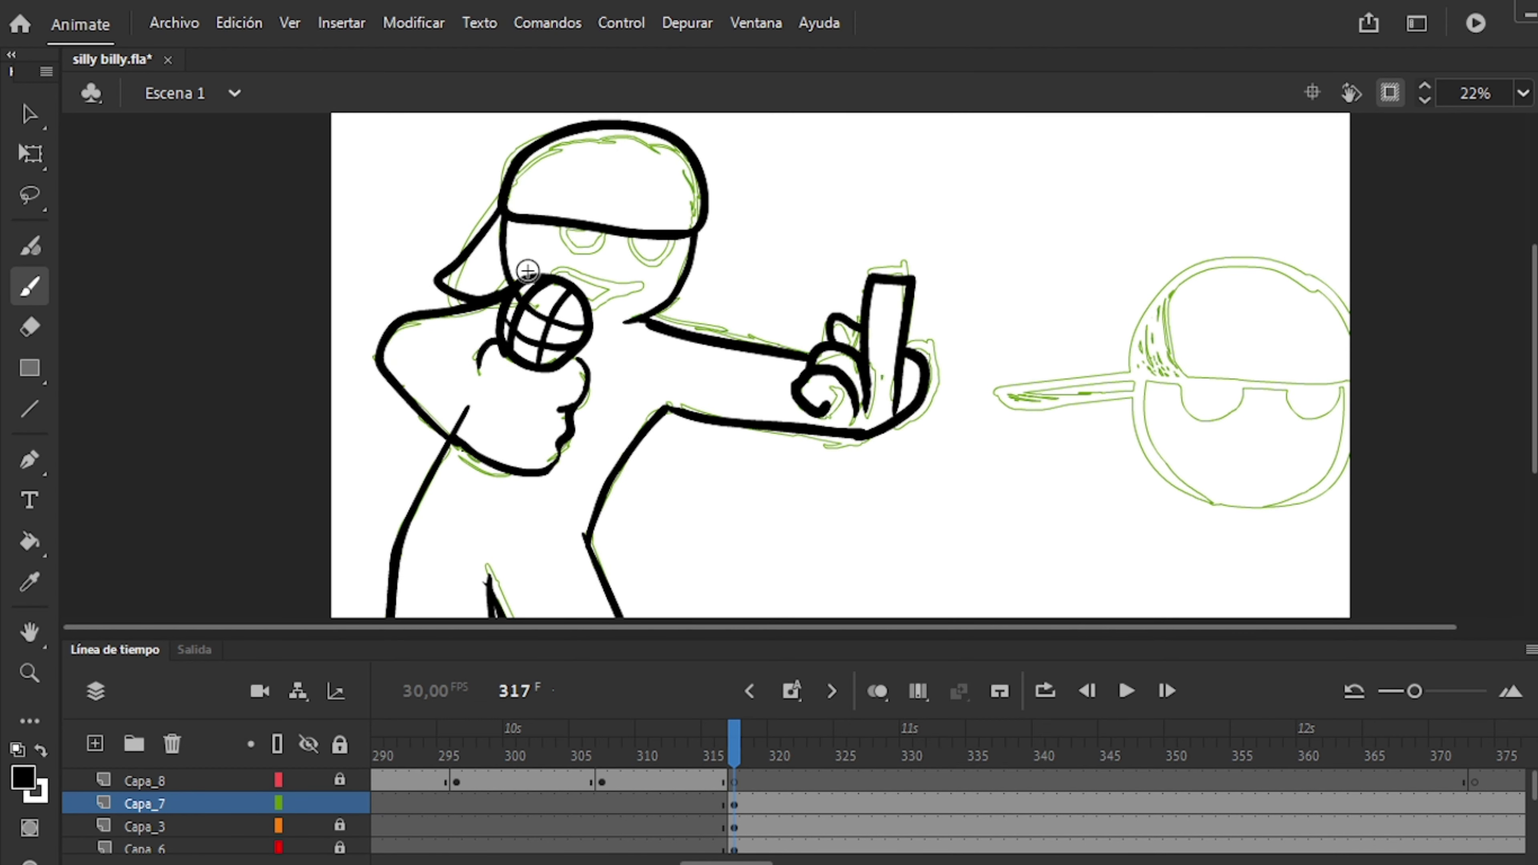
Draw the two half-round eyes under the brim and the smiling mouth above the microphone with the Brush.
key(q)
key(ctrl+=)
key(b)
drag(466, 281, 548, 297)
drag(600, 296, 681, 306)
drag(445, 364, 615, 386)
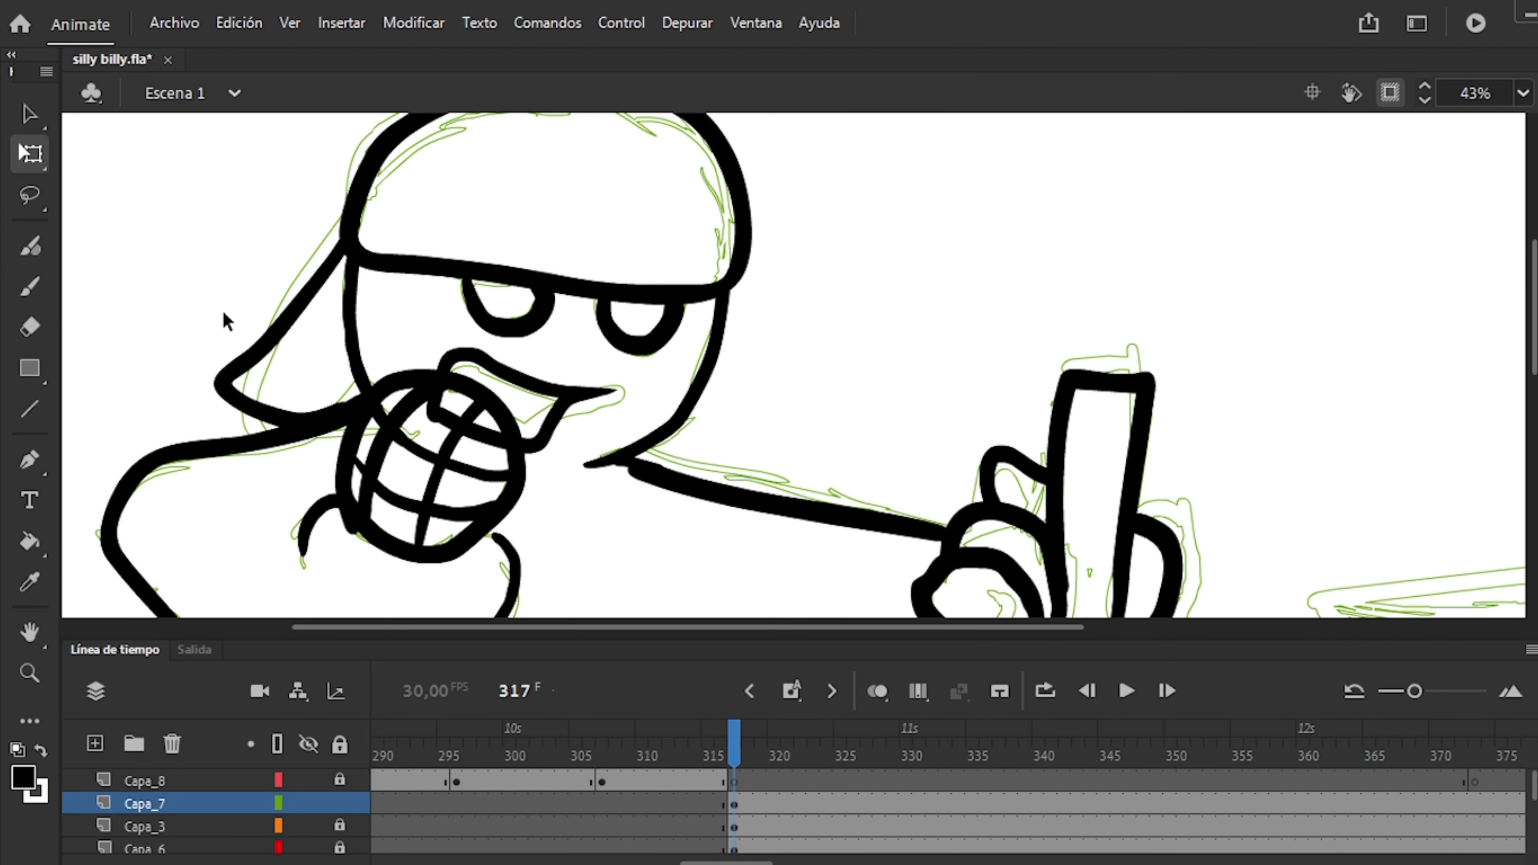
Convert the selected face artwork to a symbol and fill both eyes solid black inside it.
drag(480, 139, 703, 273)
key(F8)
key(Return)
double_click(545, 364)
click(498, 361)
click(628, 378)
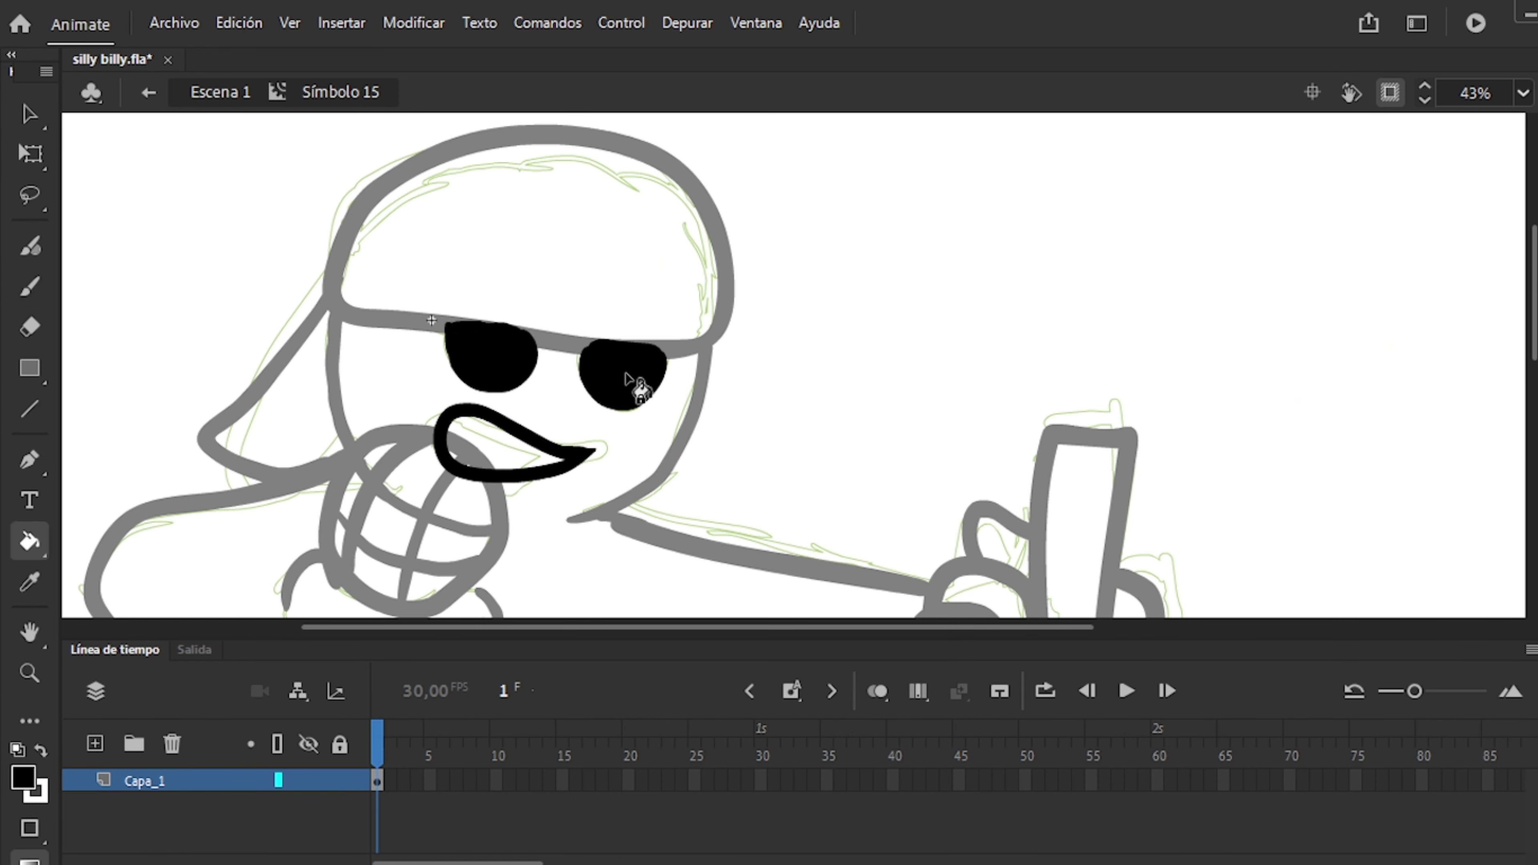
Trim the mouth outline inside the face symbol and thin the raised finger's outline inside Símbolo 13 with the Eraser tool.
key(e)
drag(520, 424, 596, 431)
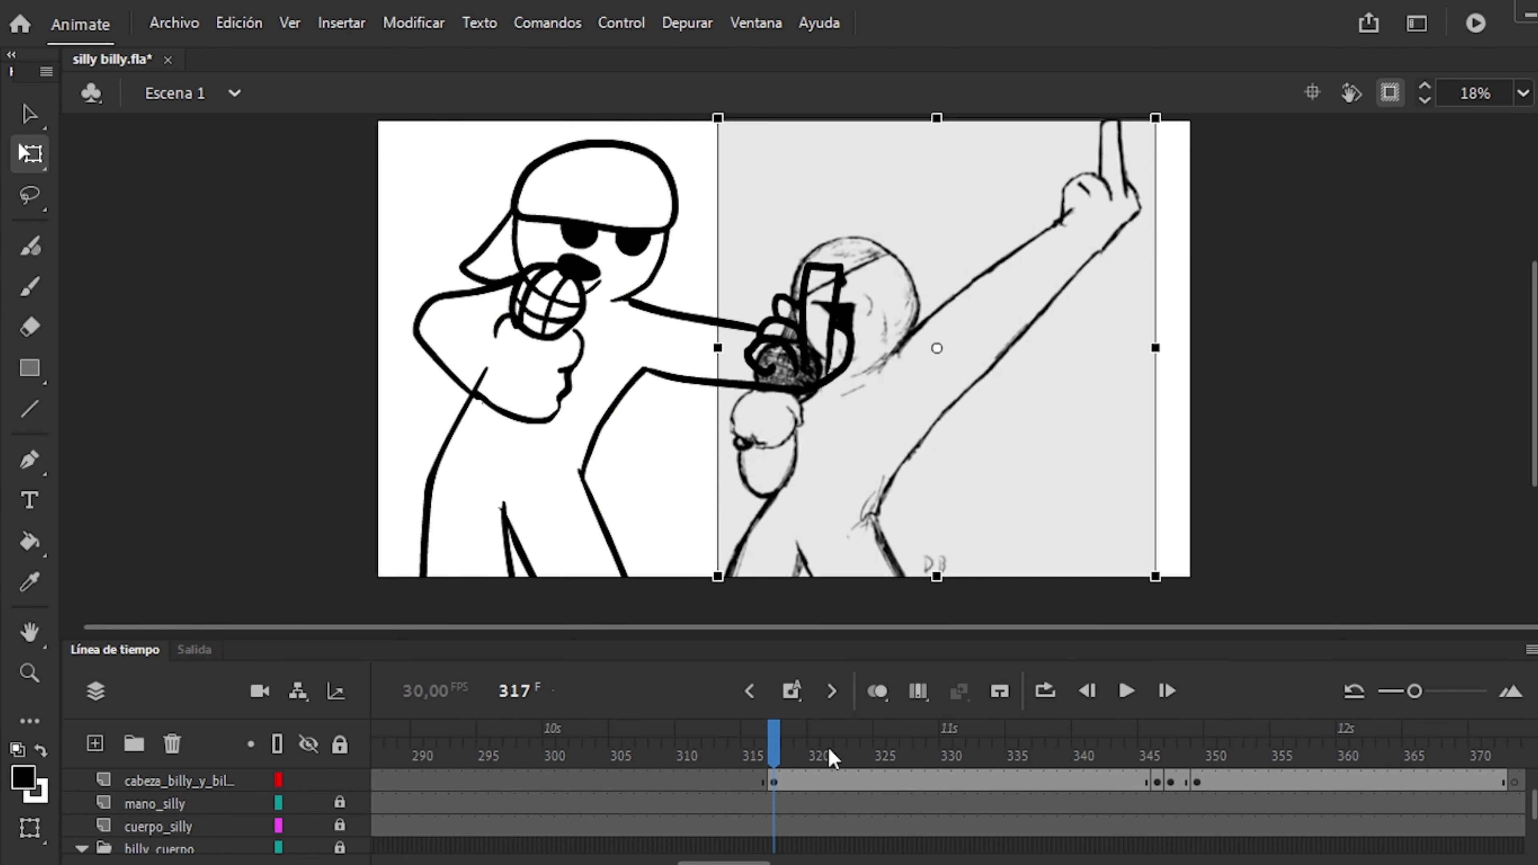
double_click(584, 252)
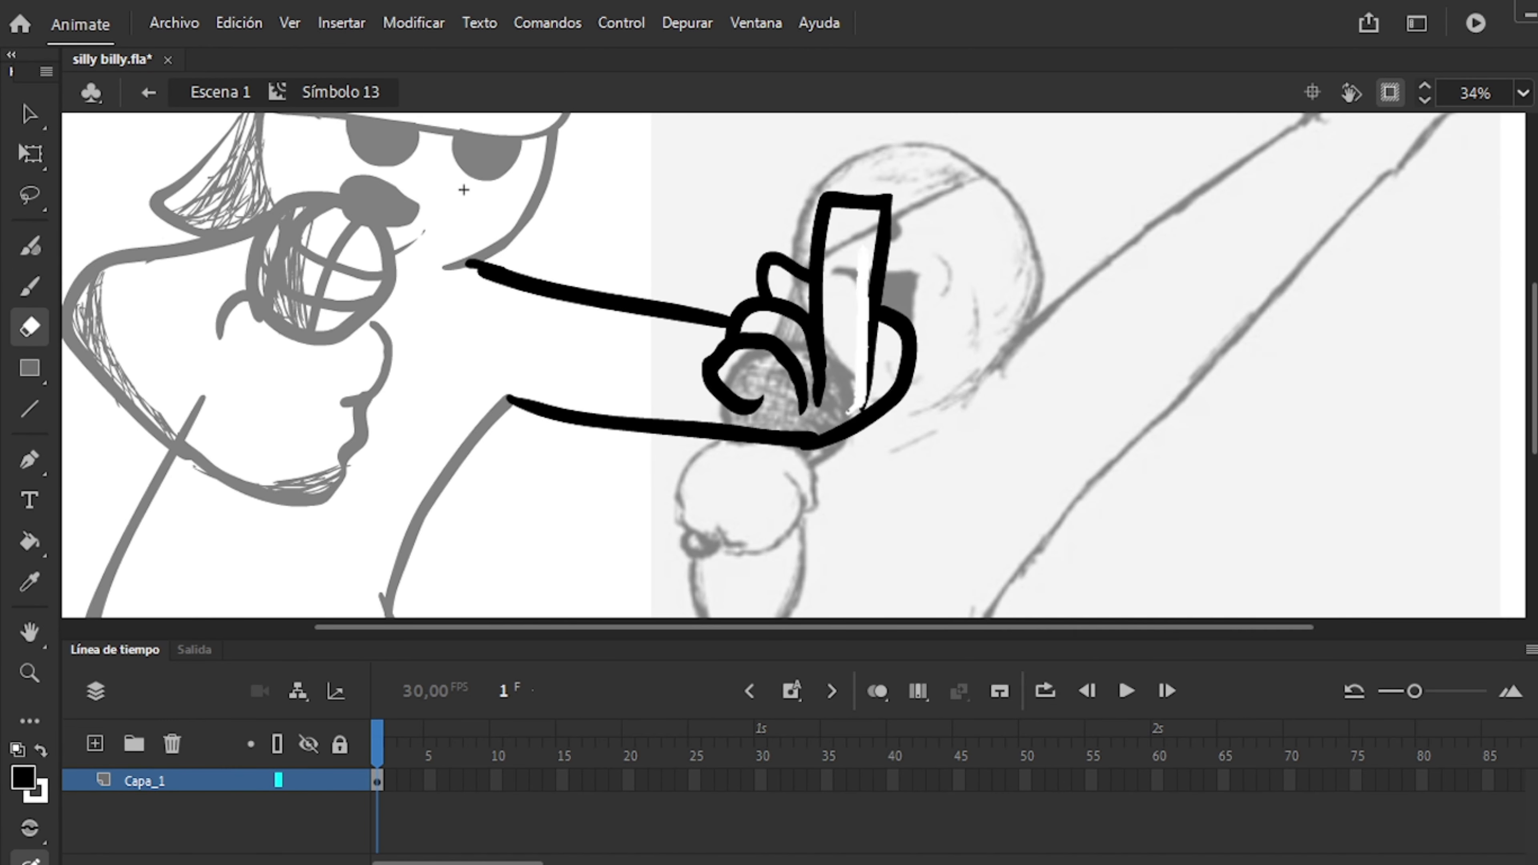
drag(854, 409, 862, 248)
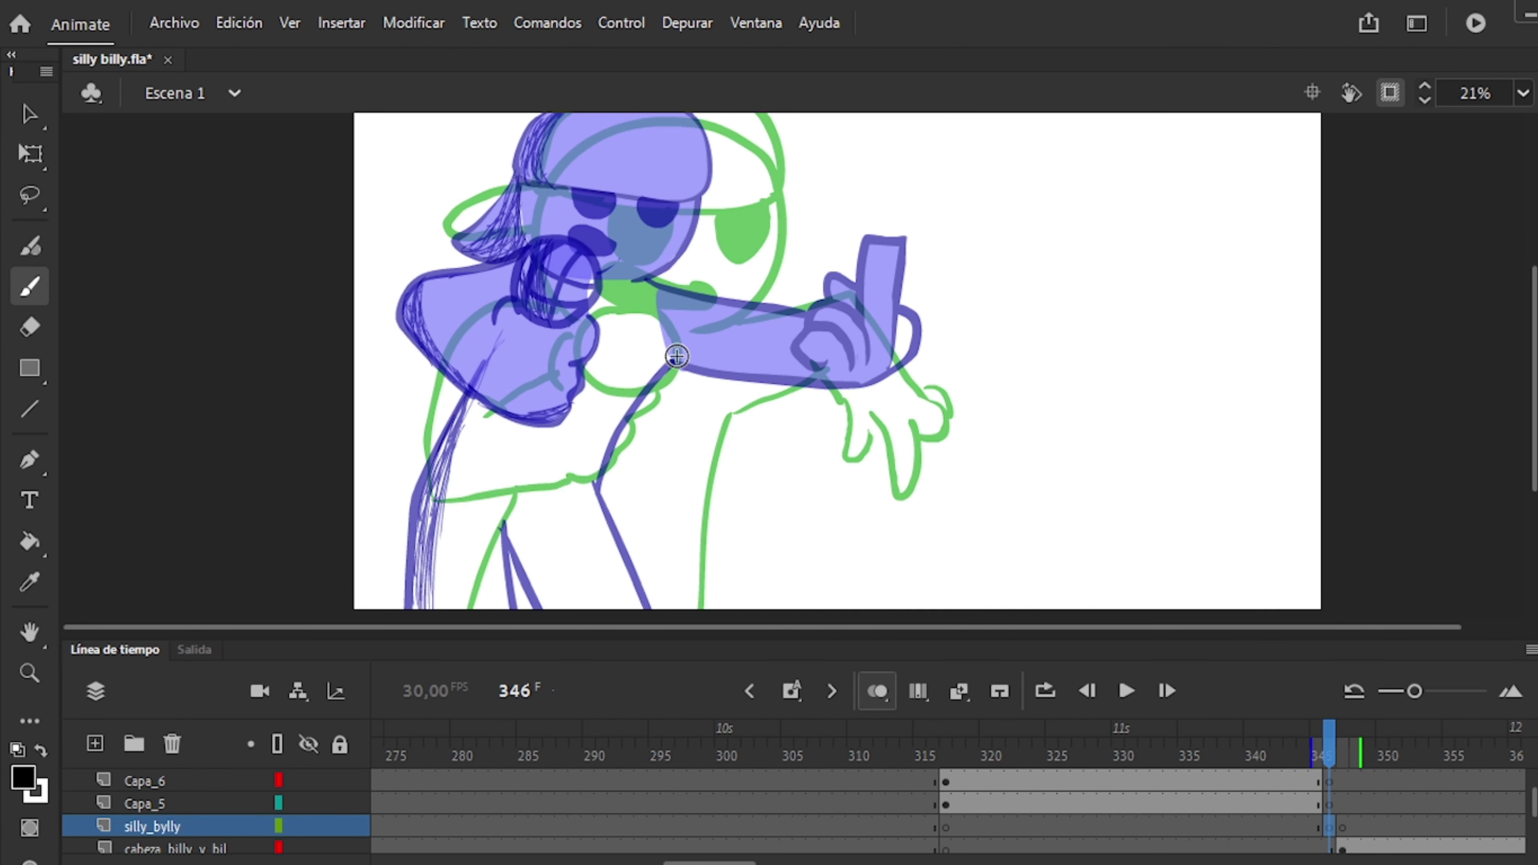
Rough the in-between pose's torso lines at frame 346 on the silly_bylly layer, guided by the onion-skinned poses.
drag(473, 397, 516, 608)
drag(711, 464, 732, 607)
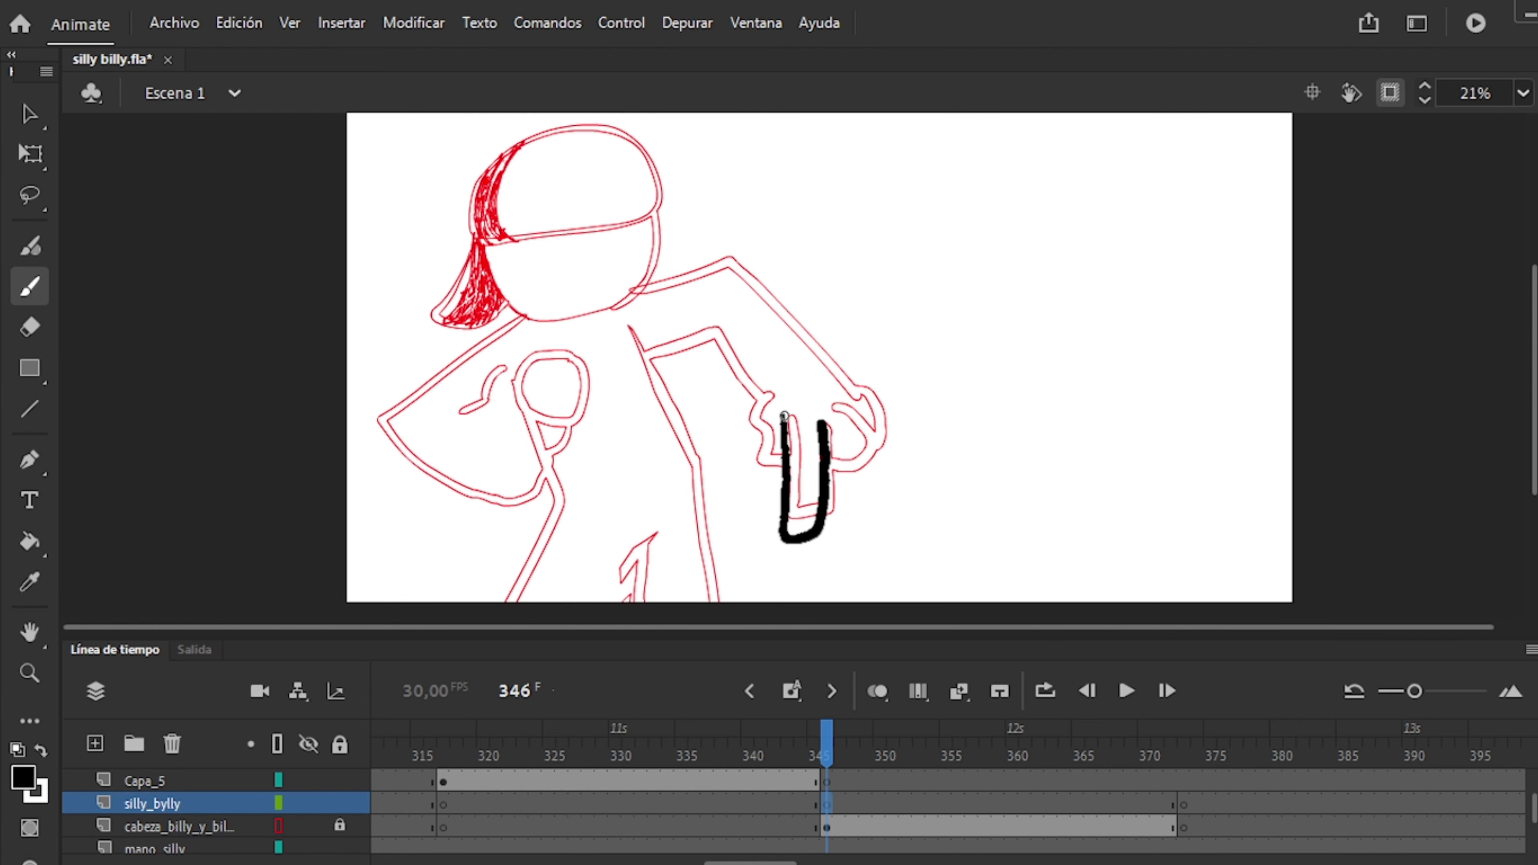
Ink the lowered hand's fingers and the bent arm over the red rough at frame 346 on the silly_bylly layer.
drag(842, 405, 829, 485)
drag(769, 400, 785, 496)
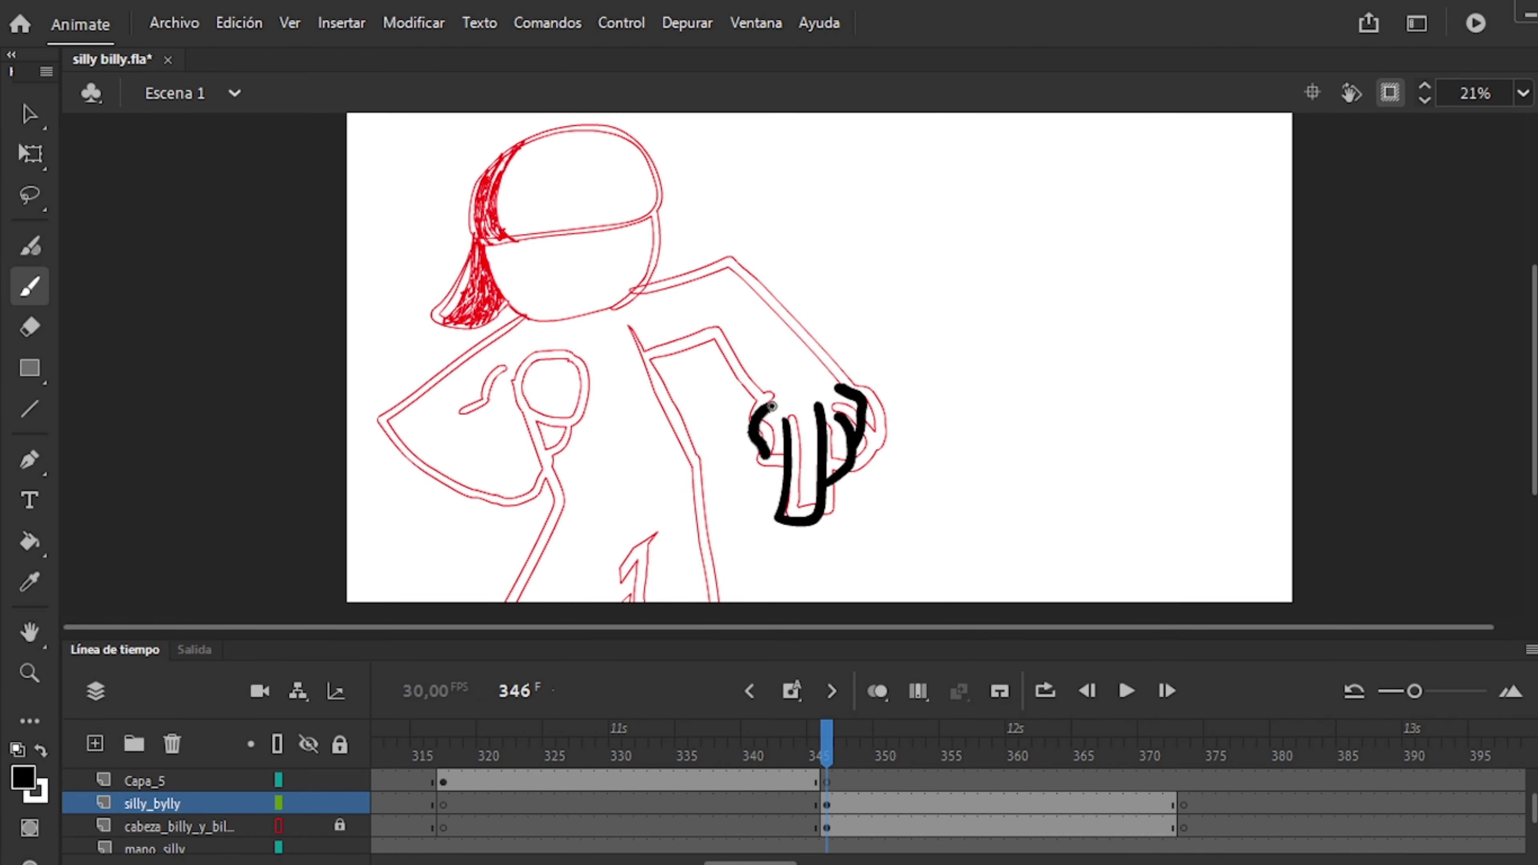
scroll(818, 364, up, 1)
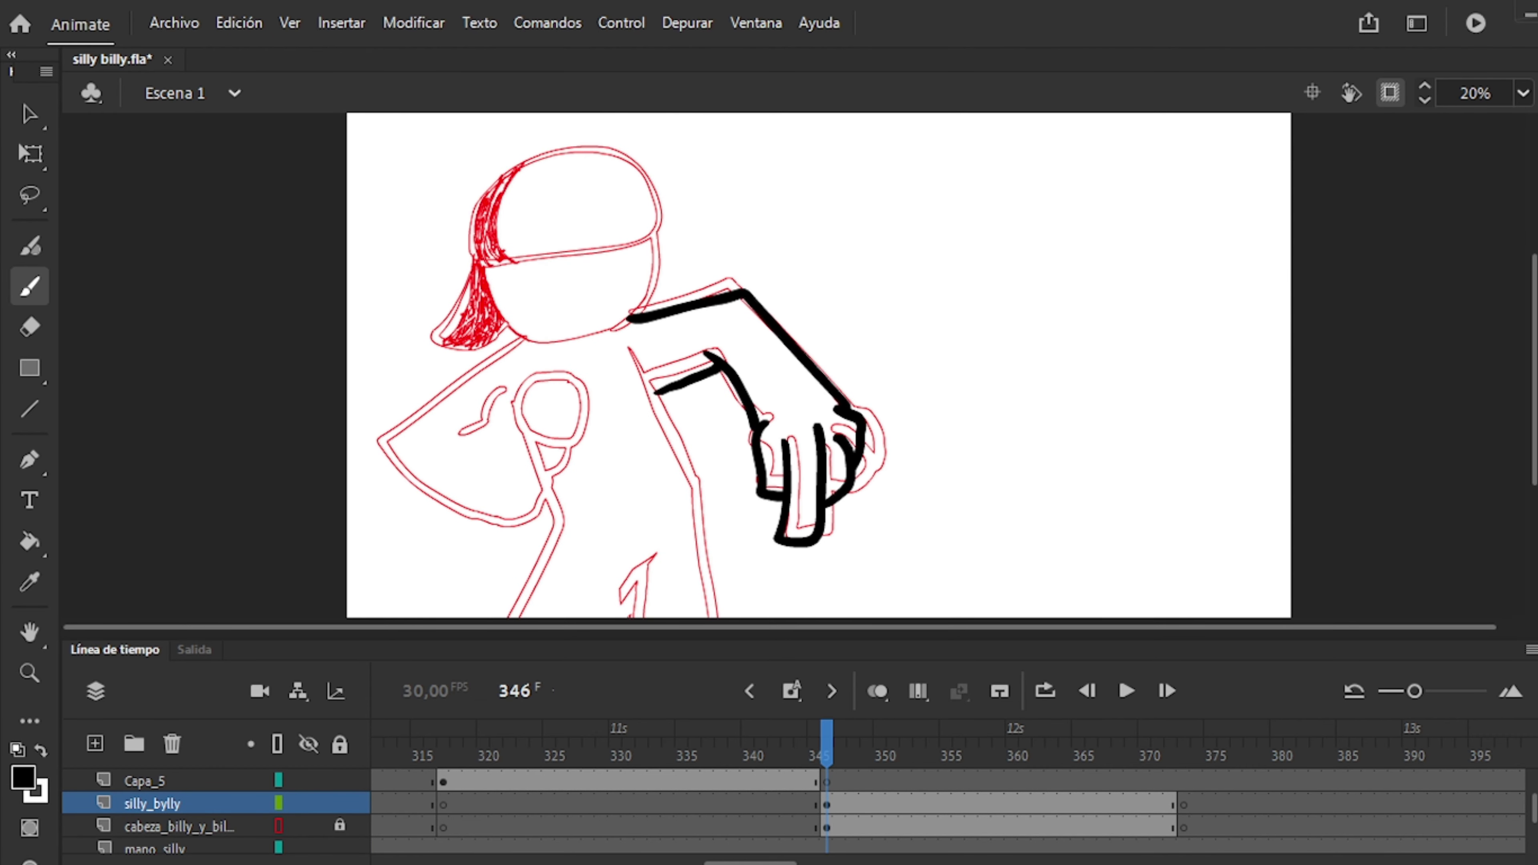
scroll(956, 424, up, 3)
Move the inked arm from silly_bylly to Capa_6 at frame 346, add a Capa_5 keyframe there, and compare neighbouring frames.
key(q)
key(ctrl+a)
scroll(1003, 285, down, 3)
scroll(811, 809, up, 1)
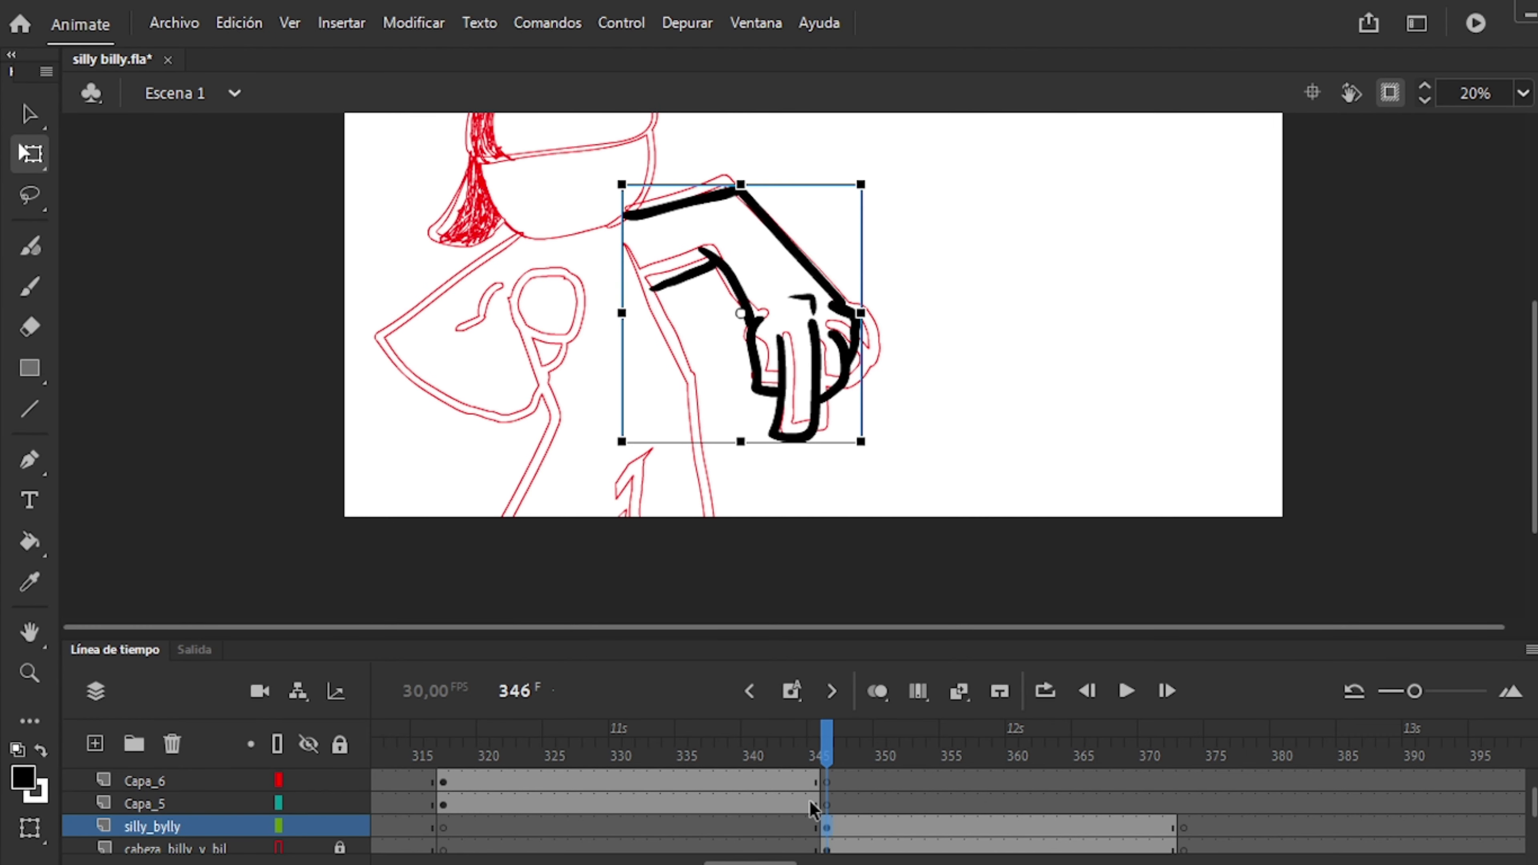
key(comma)
key(comma)
click(813, 802)
key(comma)
key(comma)
key(comma)
key(period)
key(period)
key(period)
key(period)
key(b)
drag(641, 253, 690, 517)
drag(510, 300, 532, 516)
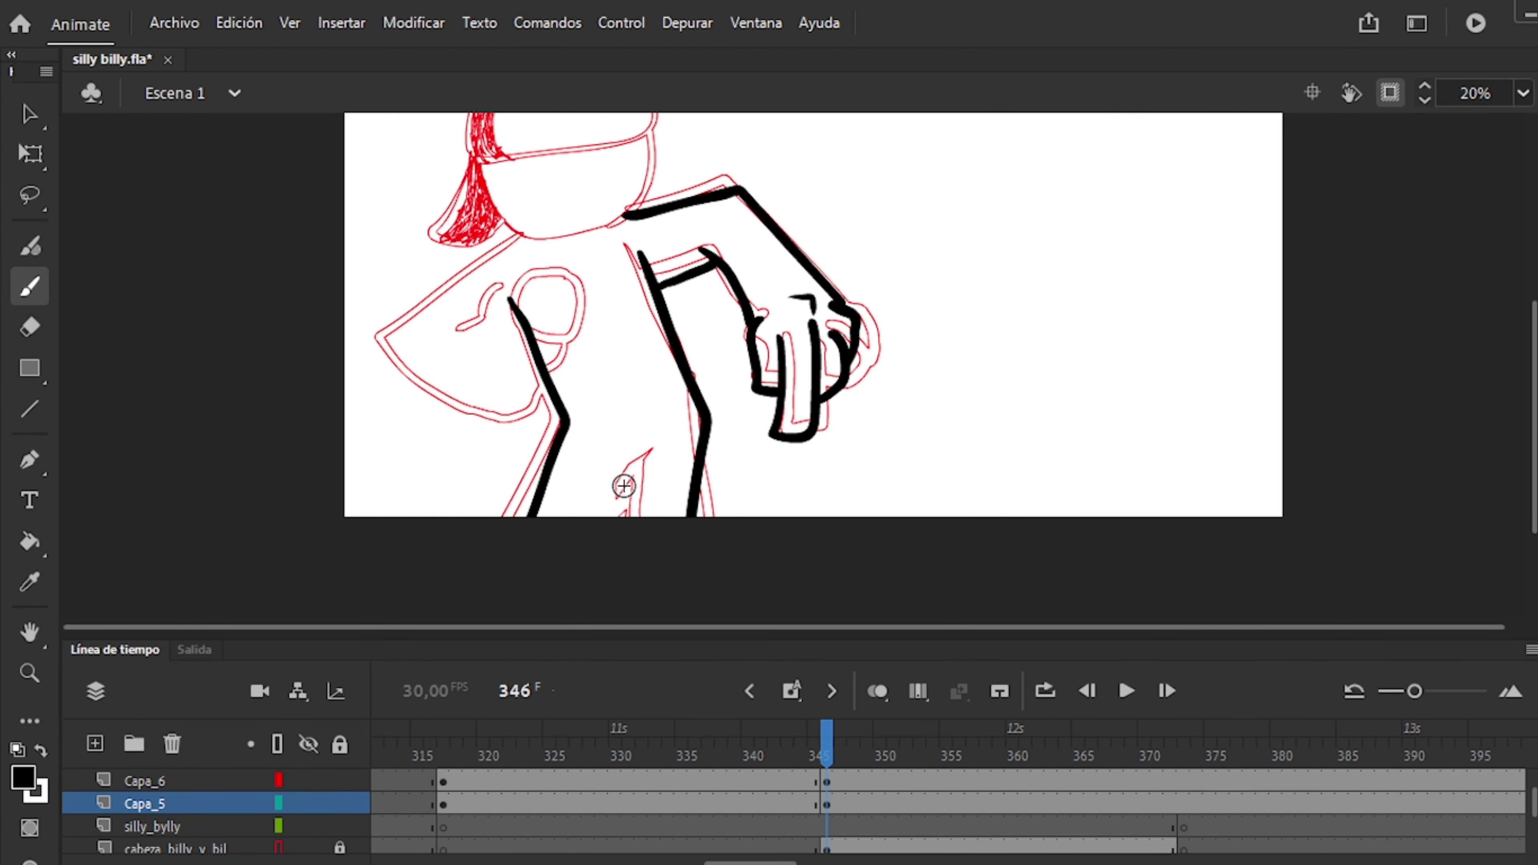
key(ctrl+z)
key(ctrl+z)
key(ctrl+z)
Ink the torso sides and leg gap over the red rough on Capa_5 at frame 346 and convert the drawing to a symbol.
drag(645, 273, 703, 517)
drag(654, 442, 594, 516)
drag(515, 324, 493, 516)
key(q)
drag(469, 258, 723, 567)
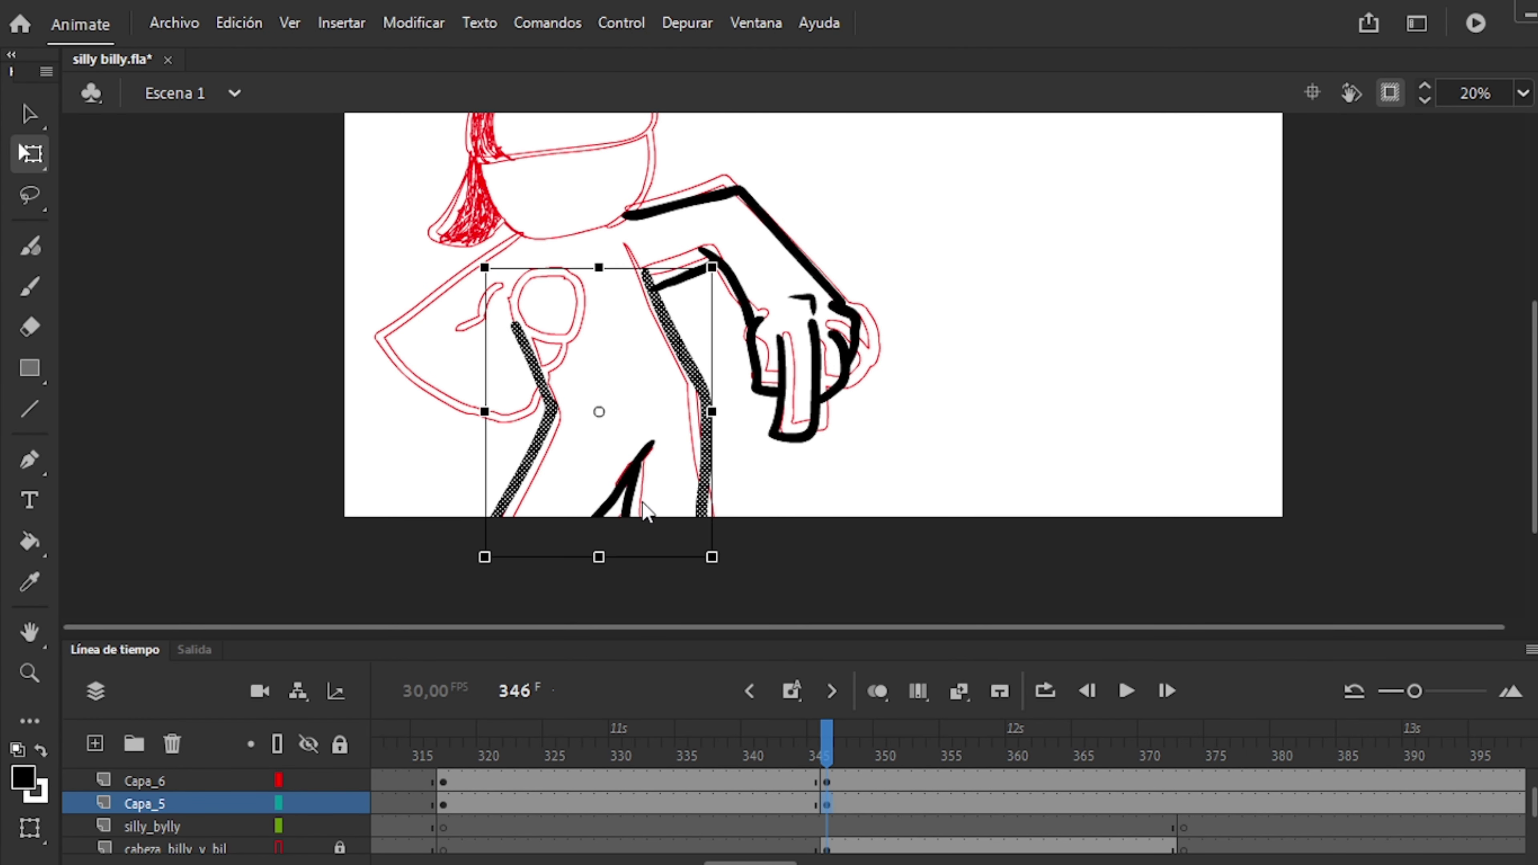
key(F8)
key(e)
key(ctrl+e)
Position the capped head on Capa_7 and the microphone arm on Capa_3 over the red rough at frame 346.
key(period)
key(period)
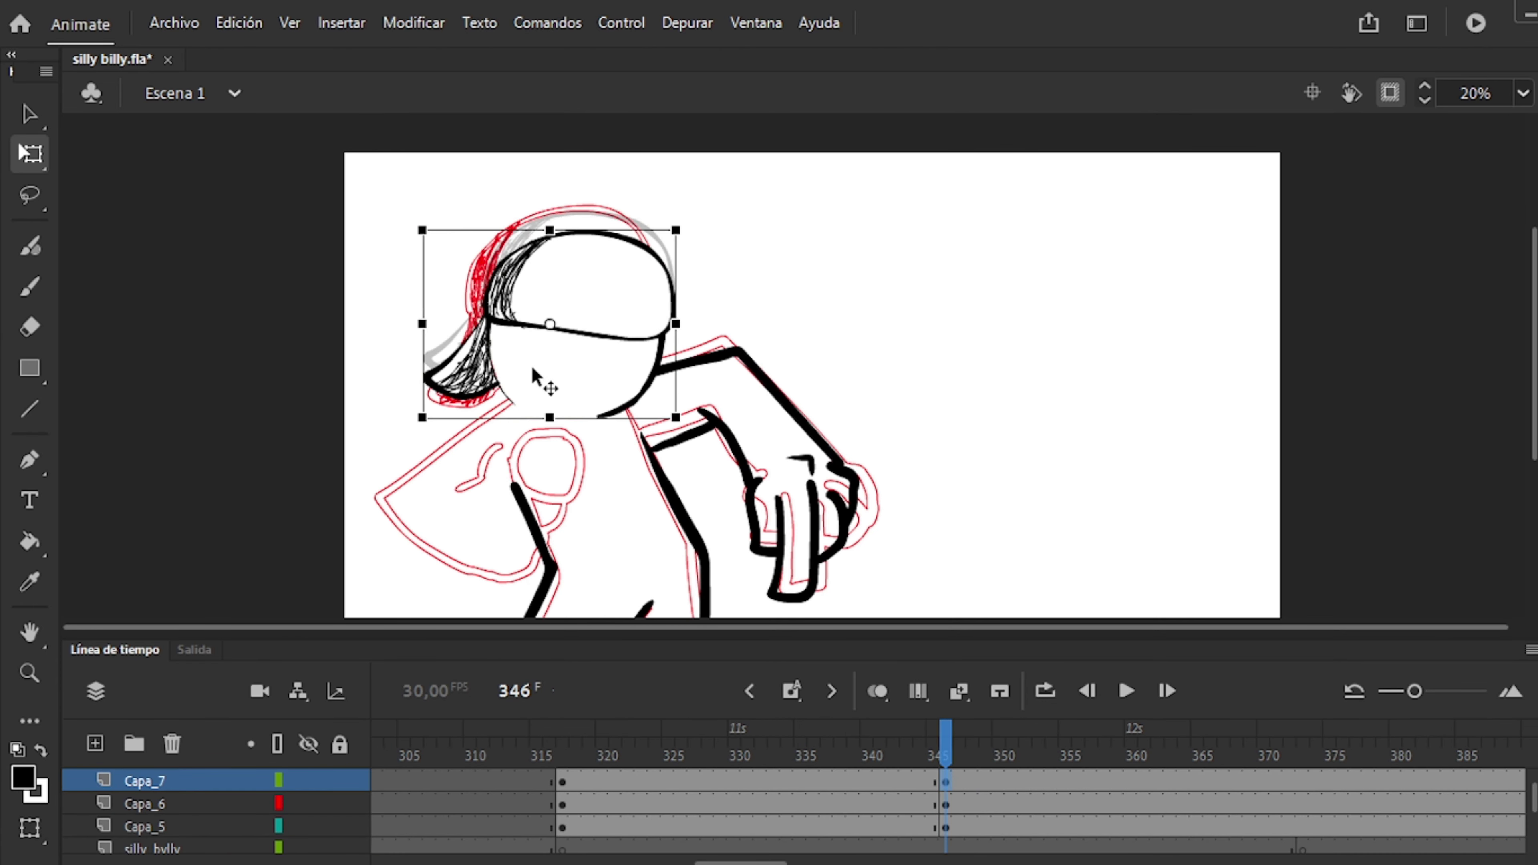
drag(582, 388, 549, 372)
key(comma)
key(period)
key(period)
key(period)
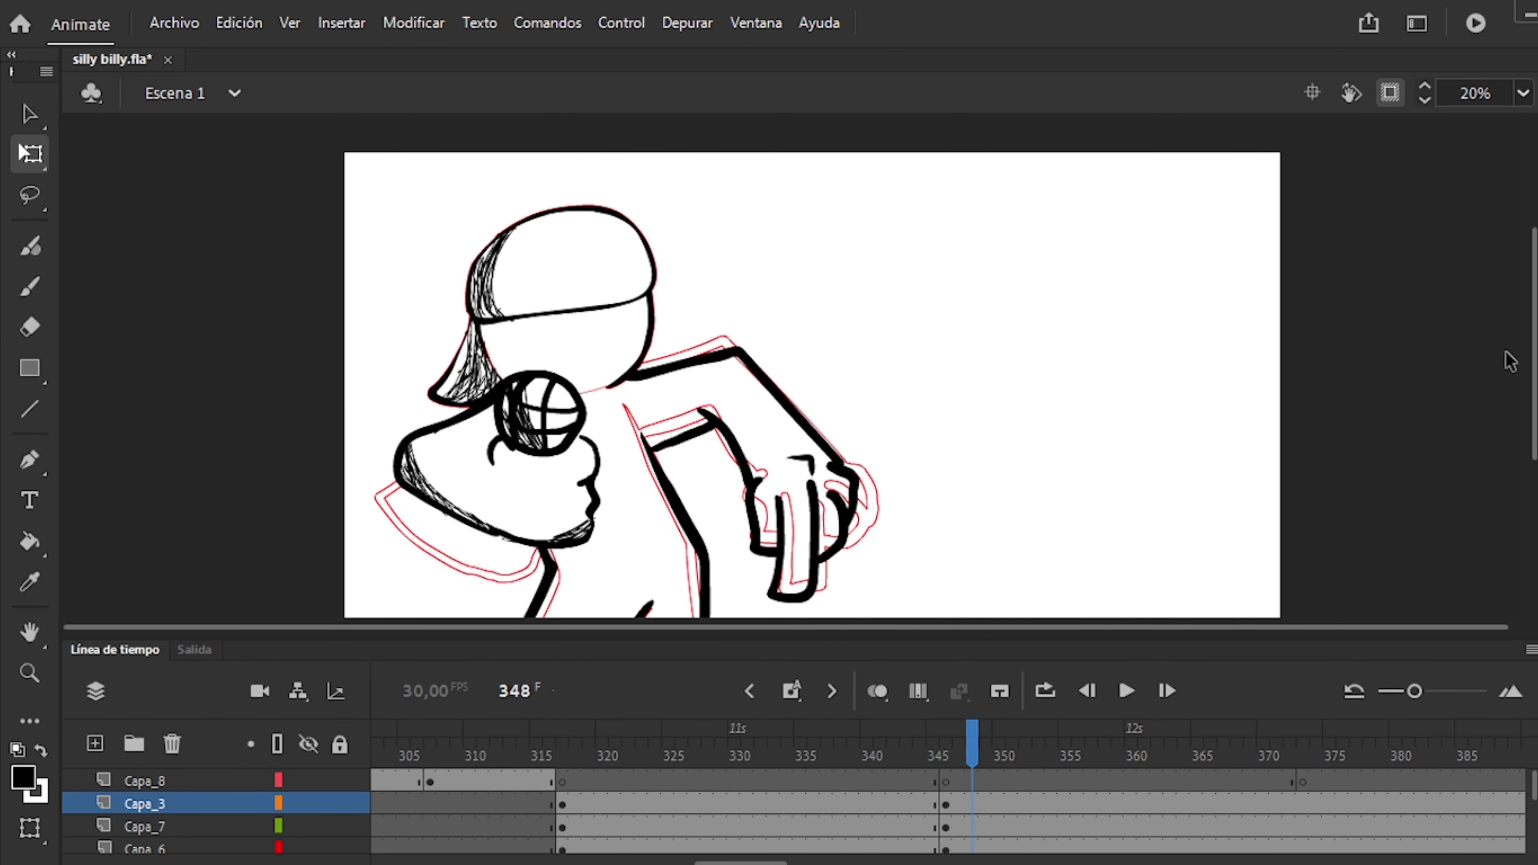
Rotate the microphone arm and place the face on the head at frame 346, comparing the pose with the neighbouring frames.
scroll(811, 364, down, 1)
click(945, 826)
key(comma)
key(comma)
key(comma)
key(comma)
key(comma)
key(comma)
key(comma)
key(comma)
key(period)
key(period)
key(period)
key(period)
key(period)
key(period)
key(period)
key(period)
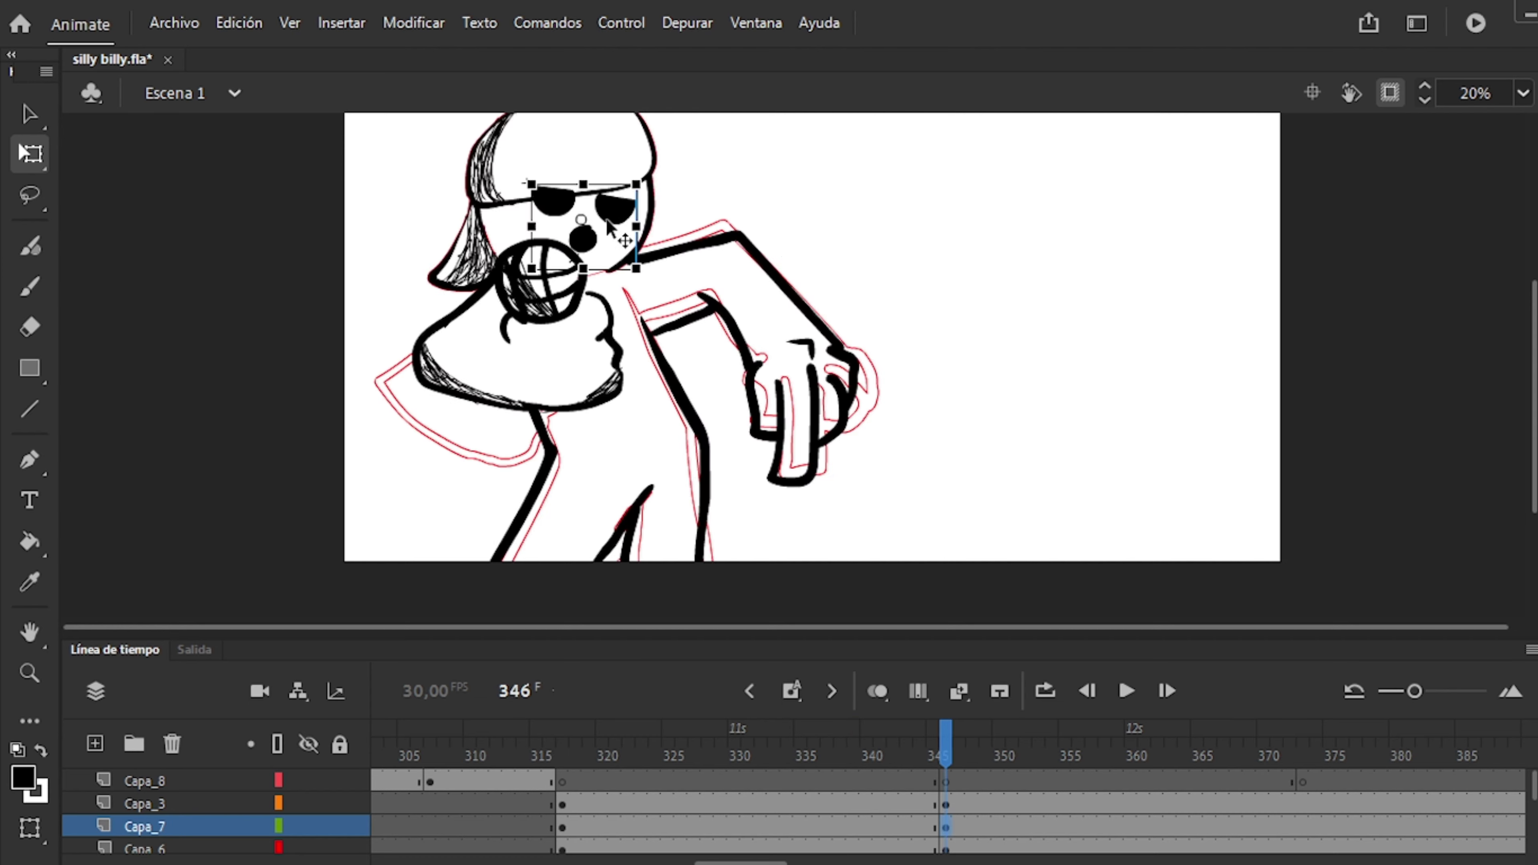
Redraw the face inside Símbolo 15 copia with one large eye, one small eye and an open slanted mouth.
key(ctrl+e)
key(b)
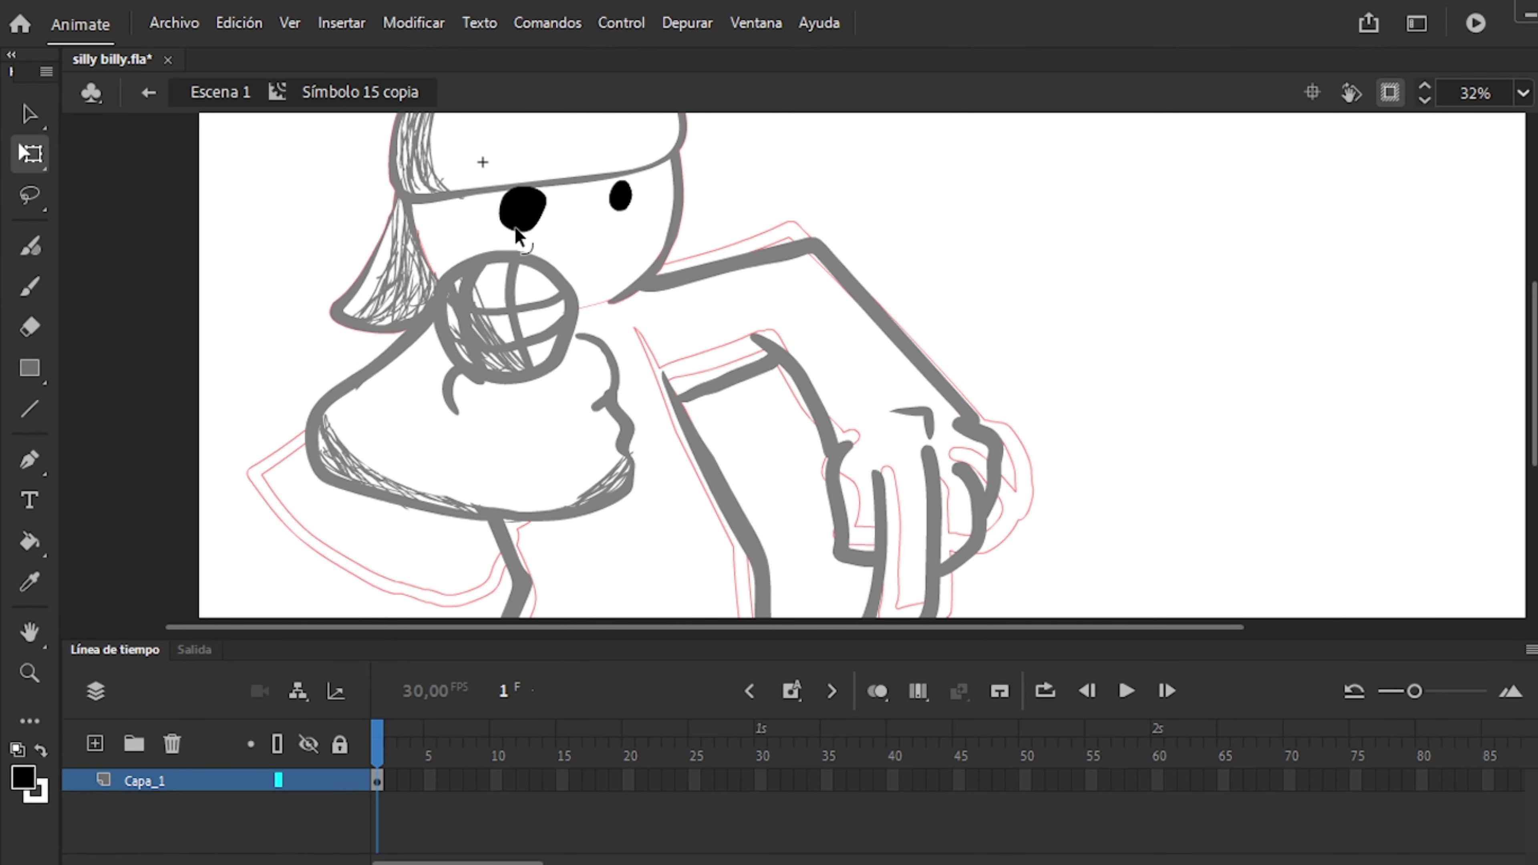
click(574, 274)
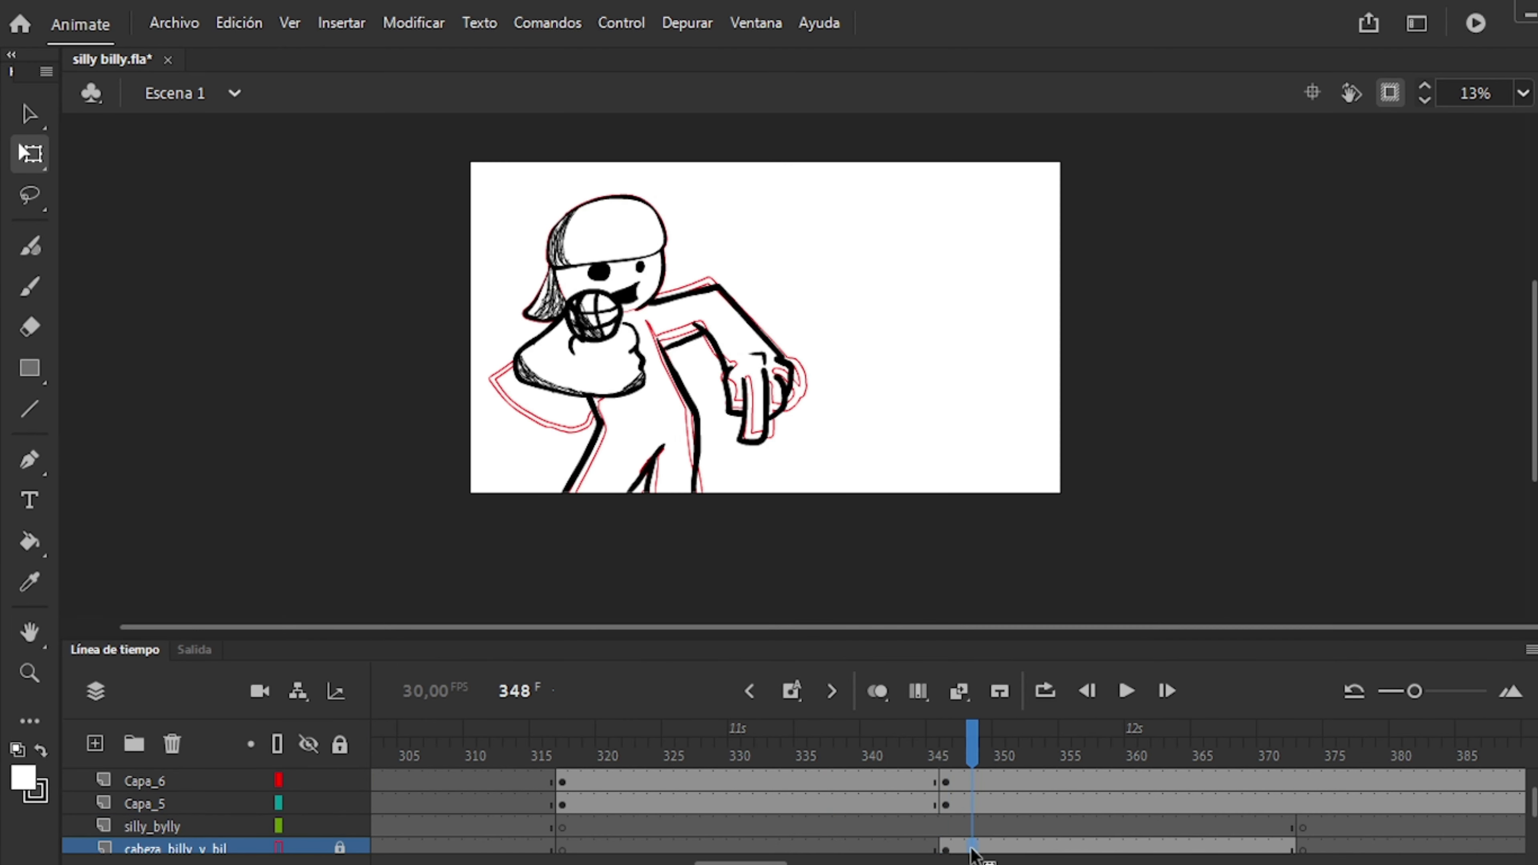
Clear the red rough and taper the torso and arm outlines inside Símbolo 17 and Símbolo 16 with the Eraser tool.
key(period)
key(ctrl+e)
key(b)
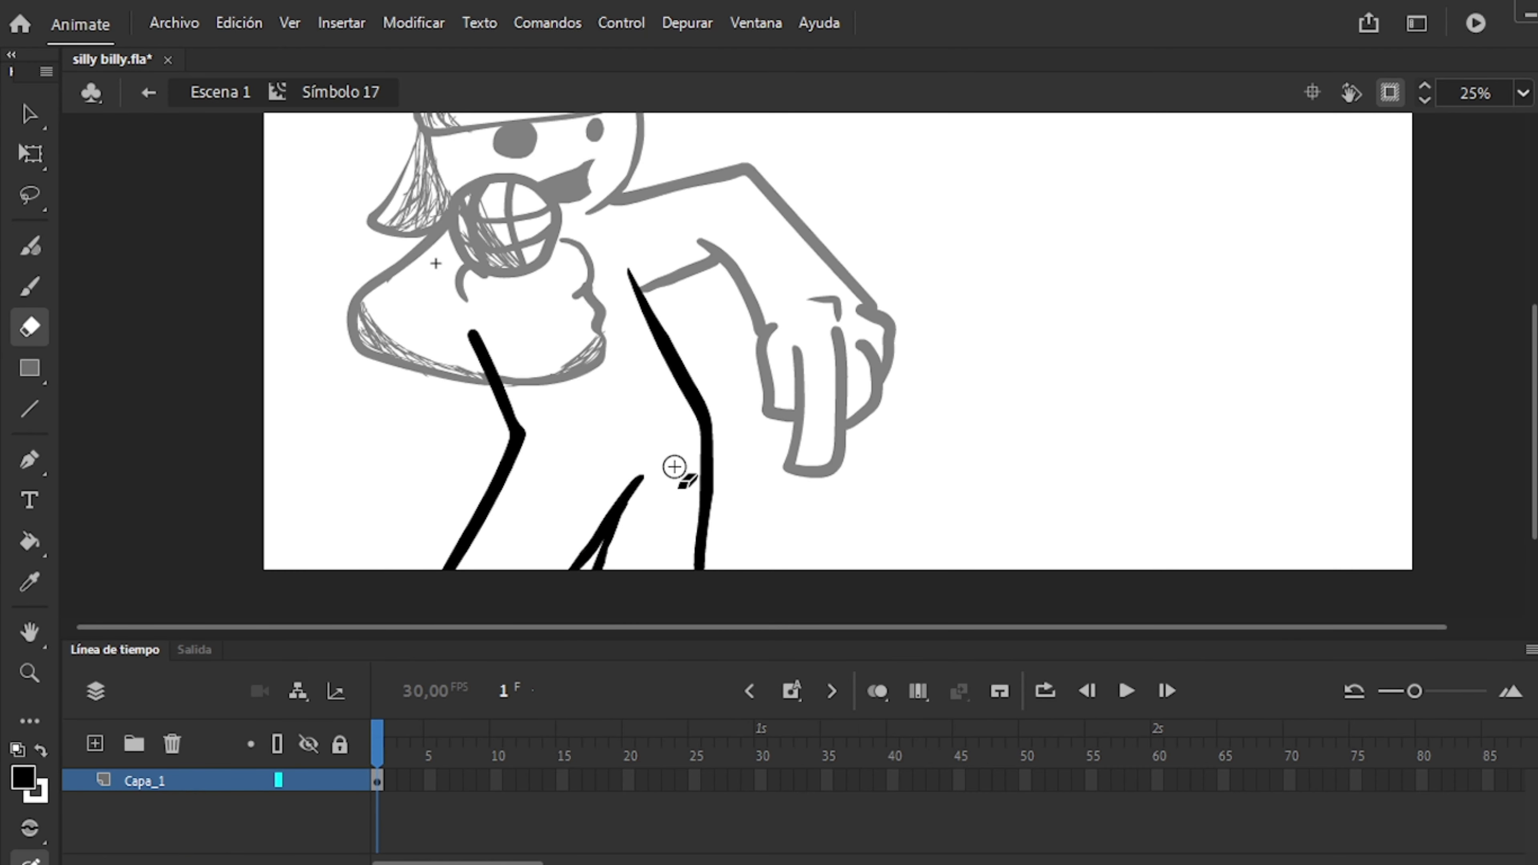
key(ctrl+e)
key(ctrl+e)
key(e)
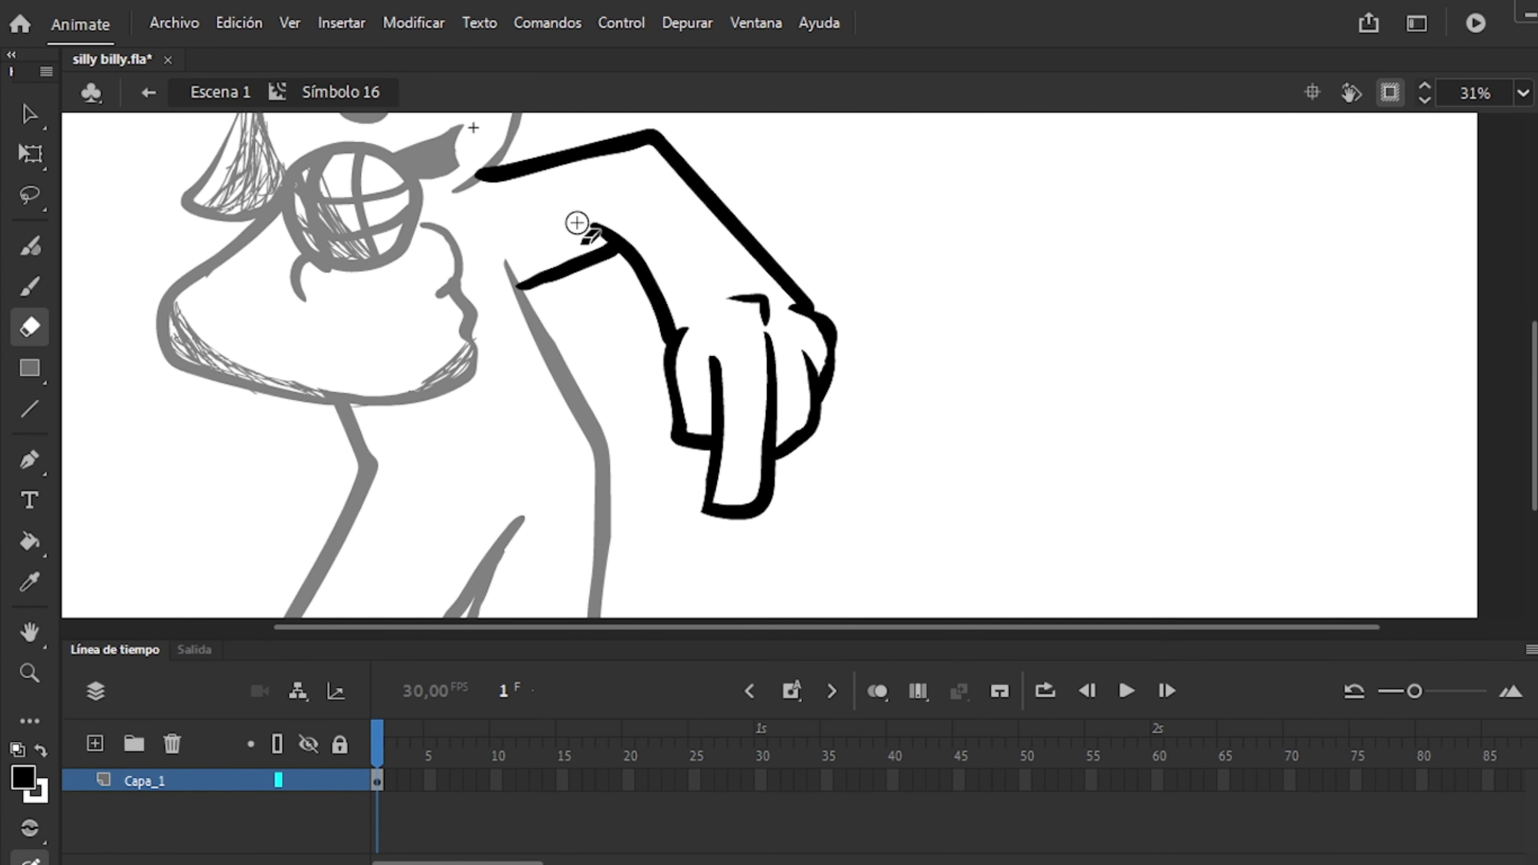
key(ctrl+e)
Rotate both arms lower at frame 346 and hatch the torso on a new Capa_2 layer inside Símbolo 17.
key(q)
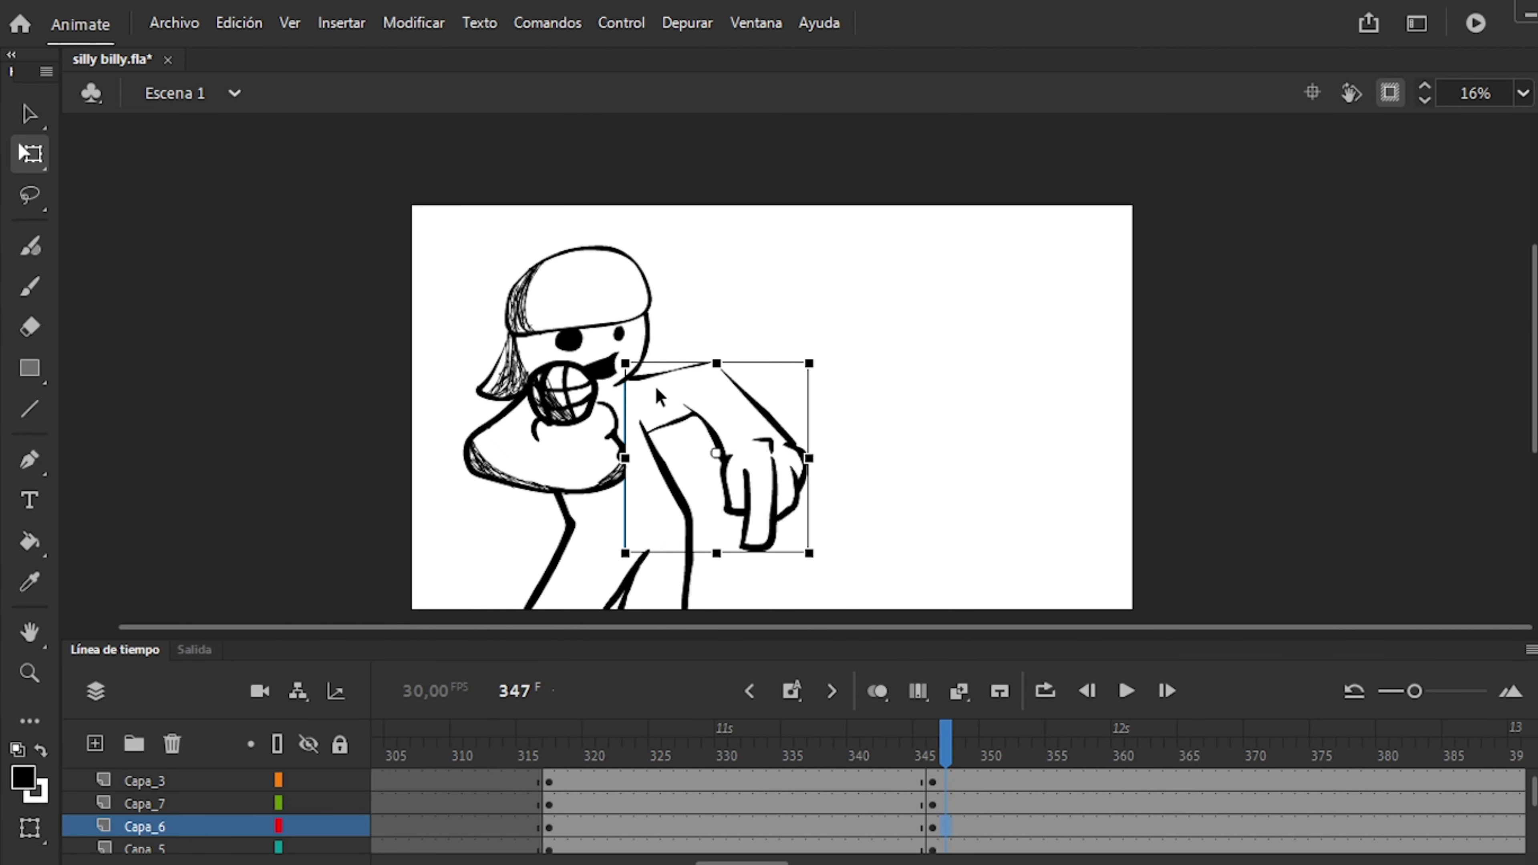
key(comma)
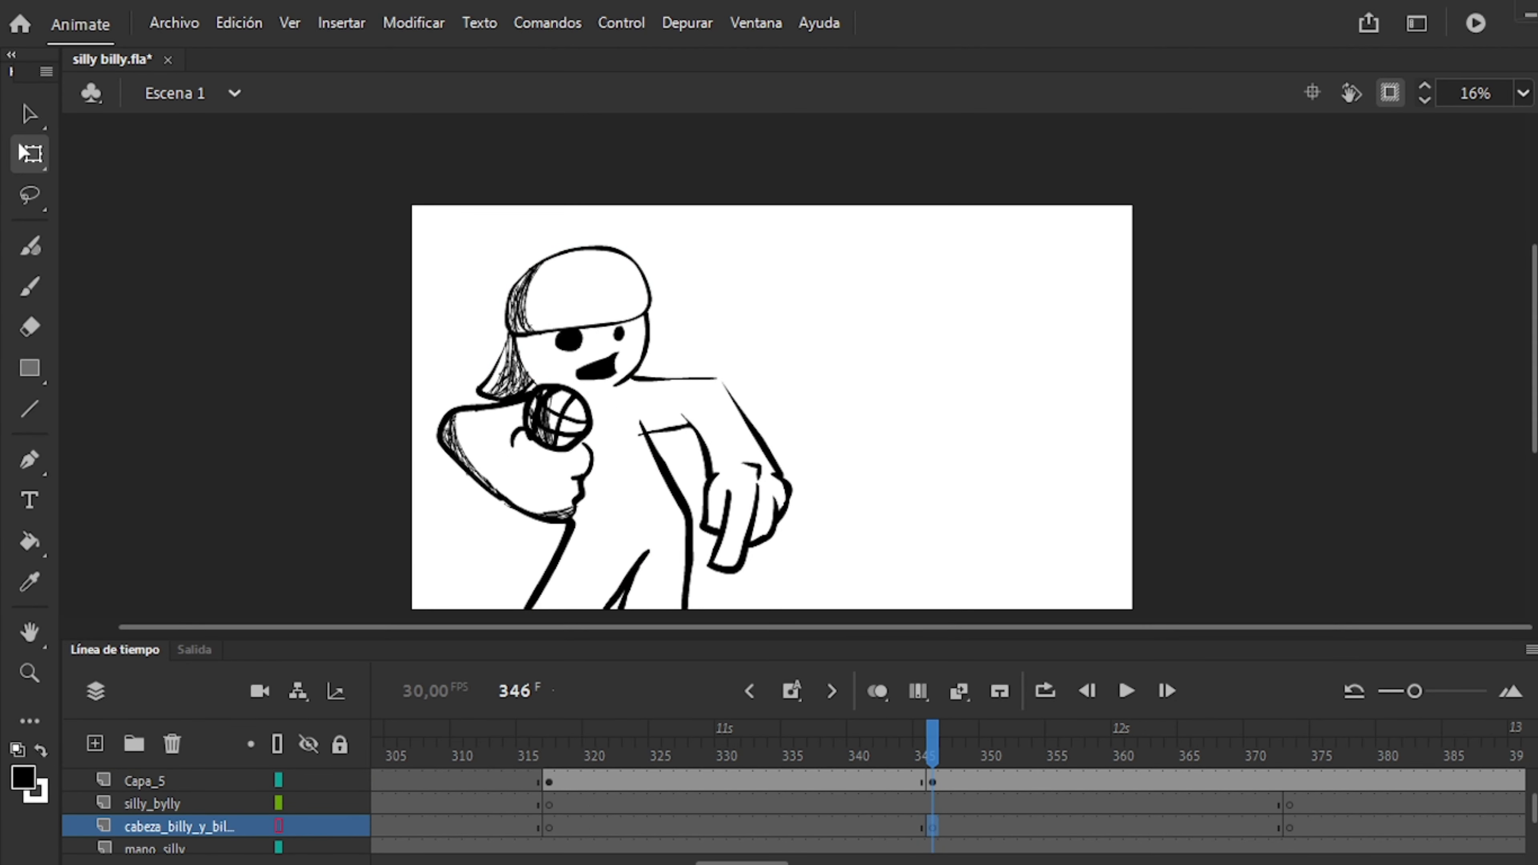
key(ctrl+e)
key(ctrl+e)
key(ctrl+e)
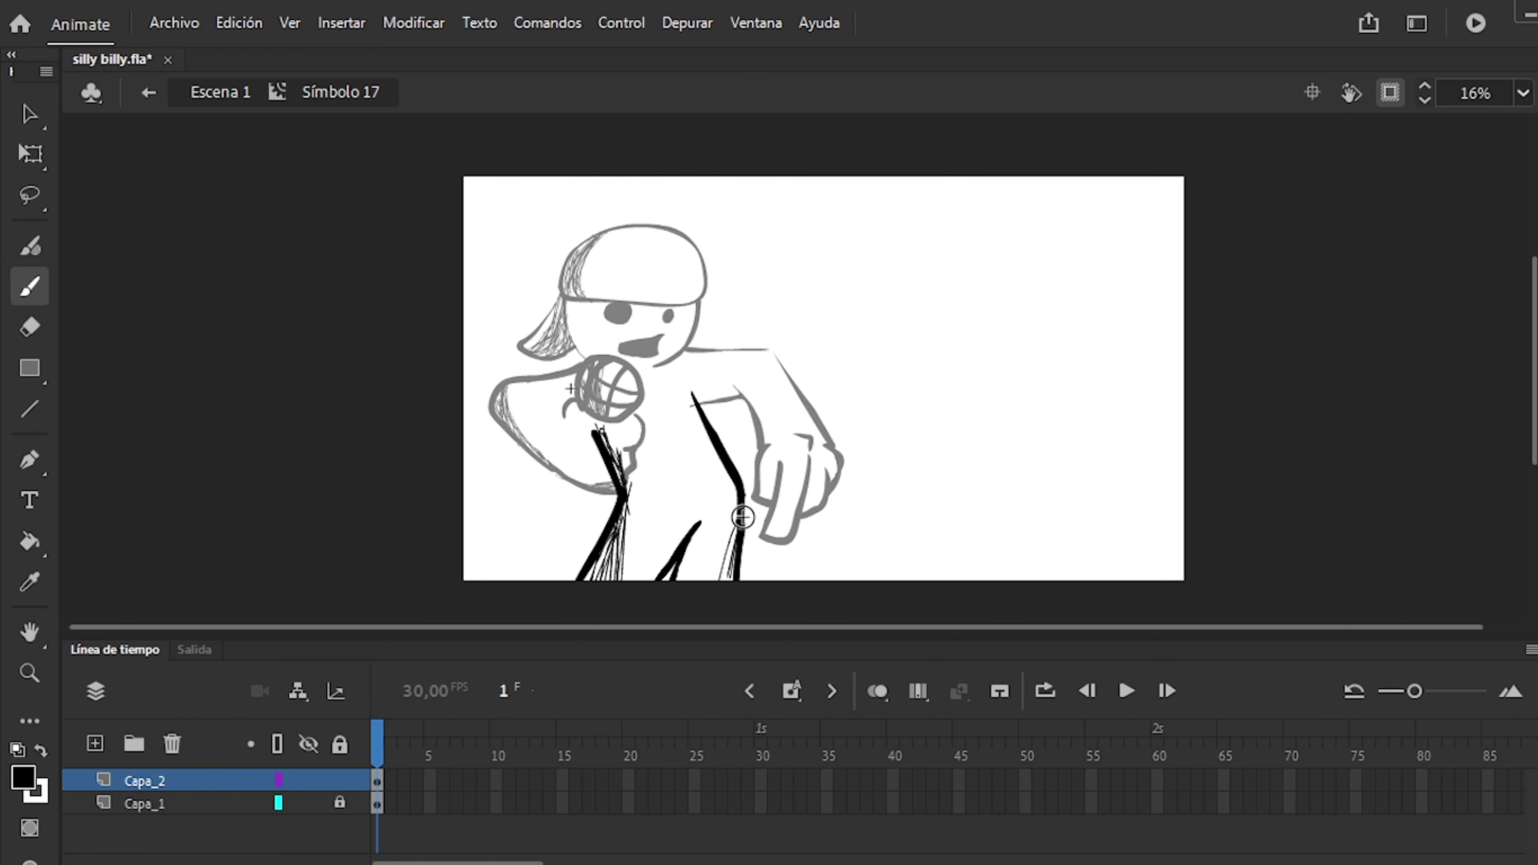
Hatch shading on the pointing hand on a new Capa_2 layer inside Símbolo 16.
key(ctrl+e)
key(ctrl+e)
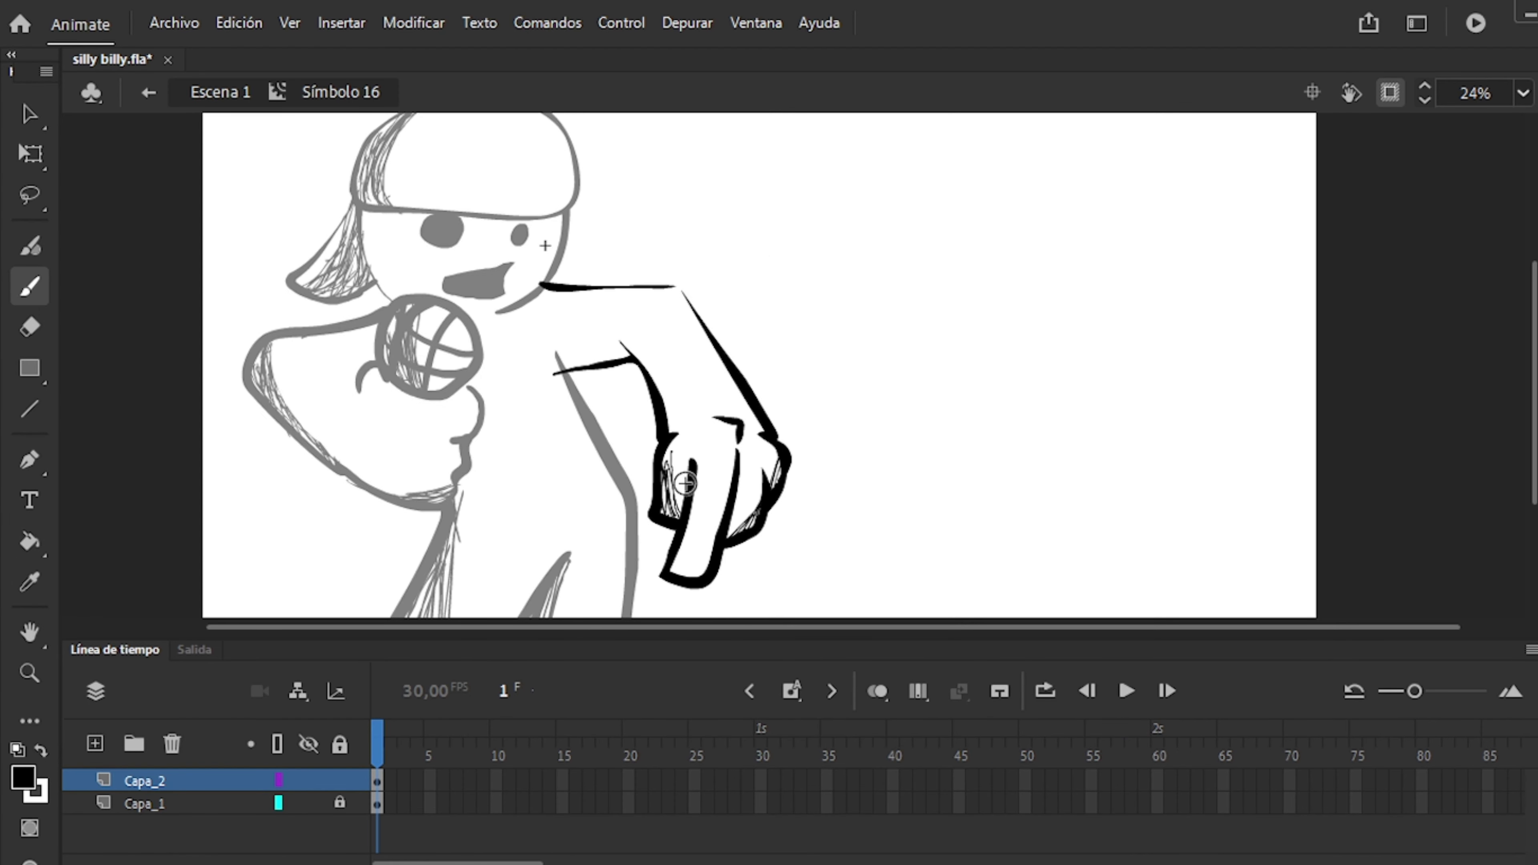
key(ctrl+e)
Trim the end of the open mouth inside Símbolo 15 copia with the Eraser tool.
key(ctrl+e)
key(q)
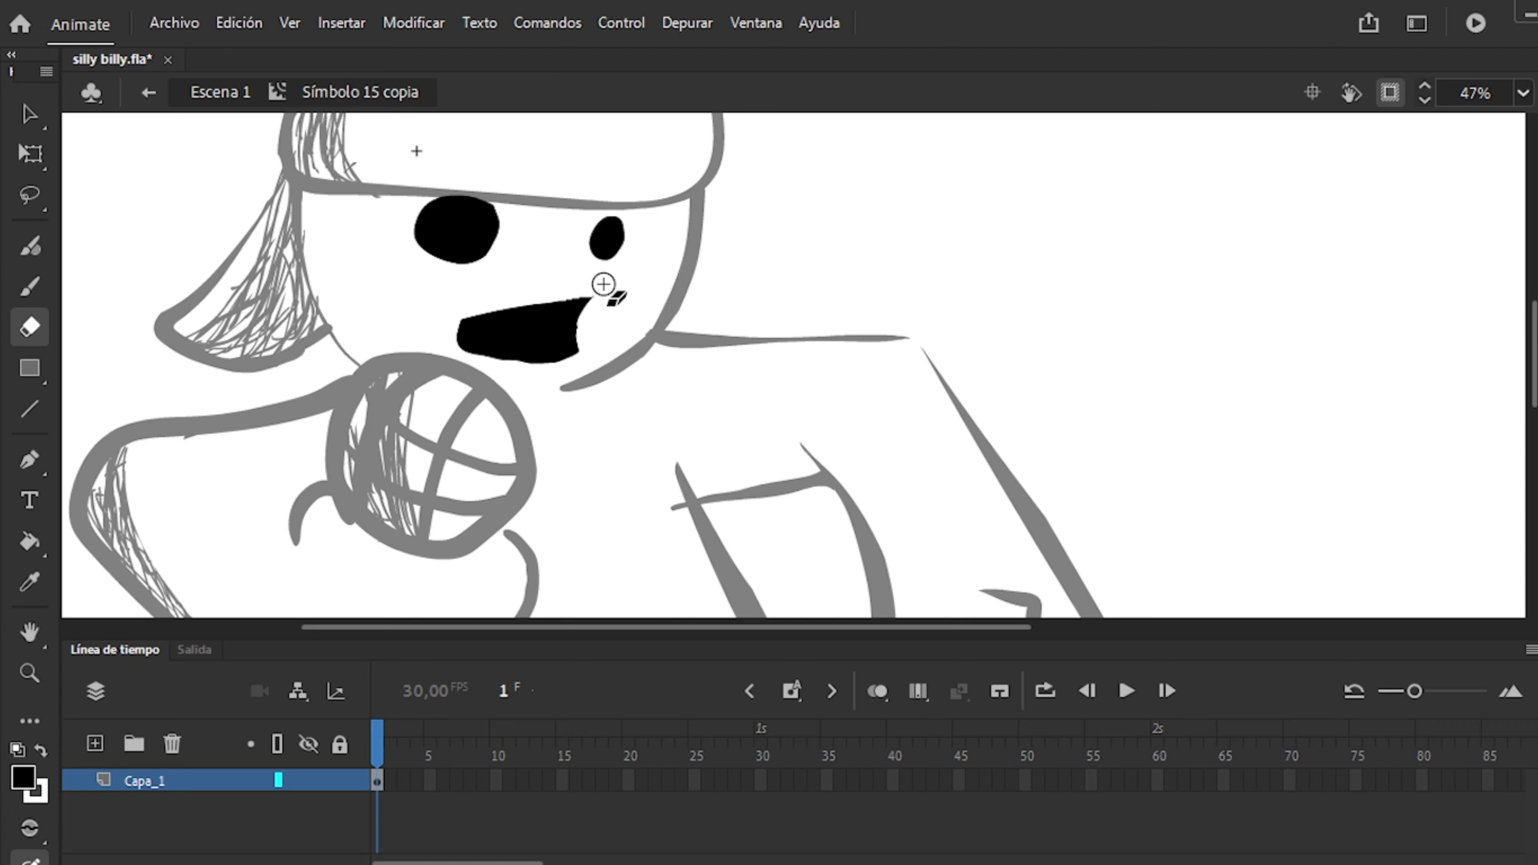
key(ctrl+e)
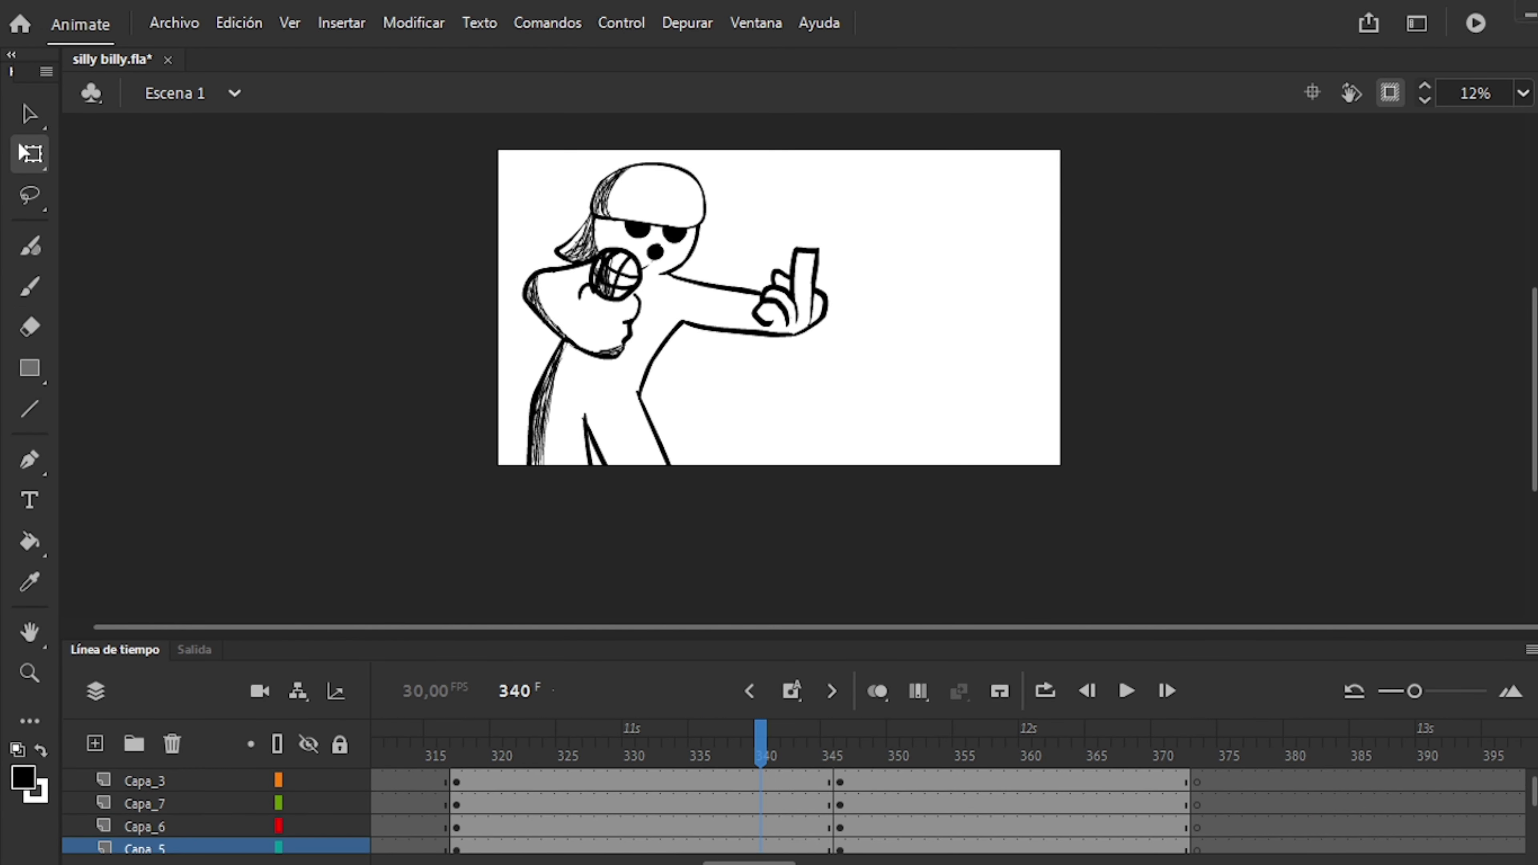
key(comma)
drag(717, 139, 738, 240)
drag(896, 267, 860, 425)
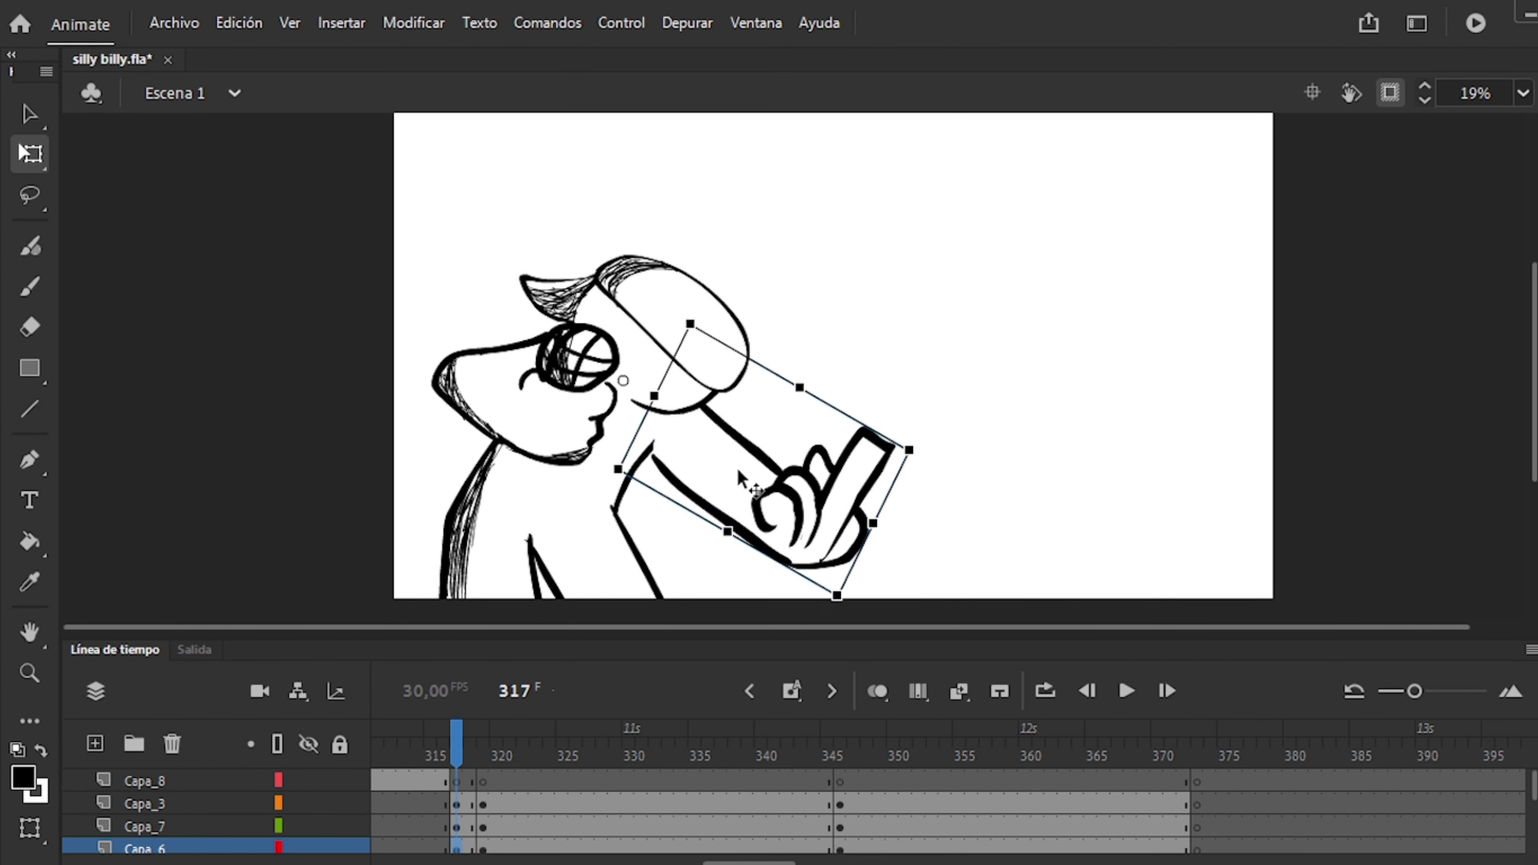
drag(437, 340, 410, 381)
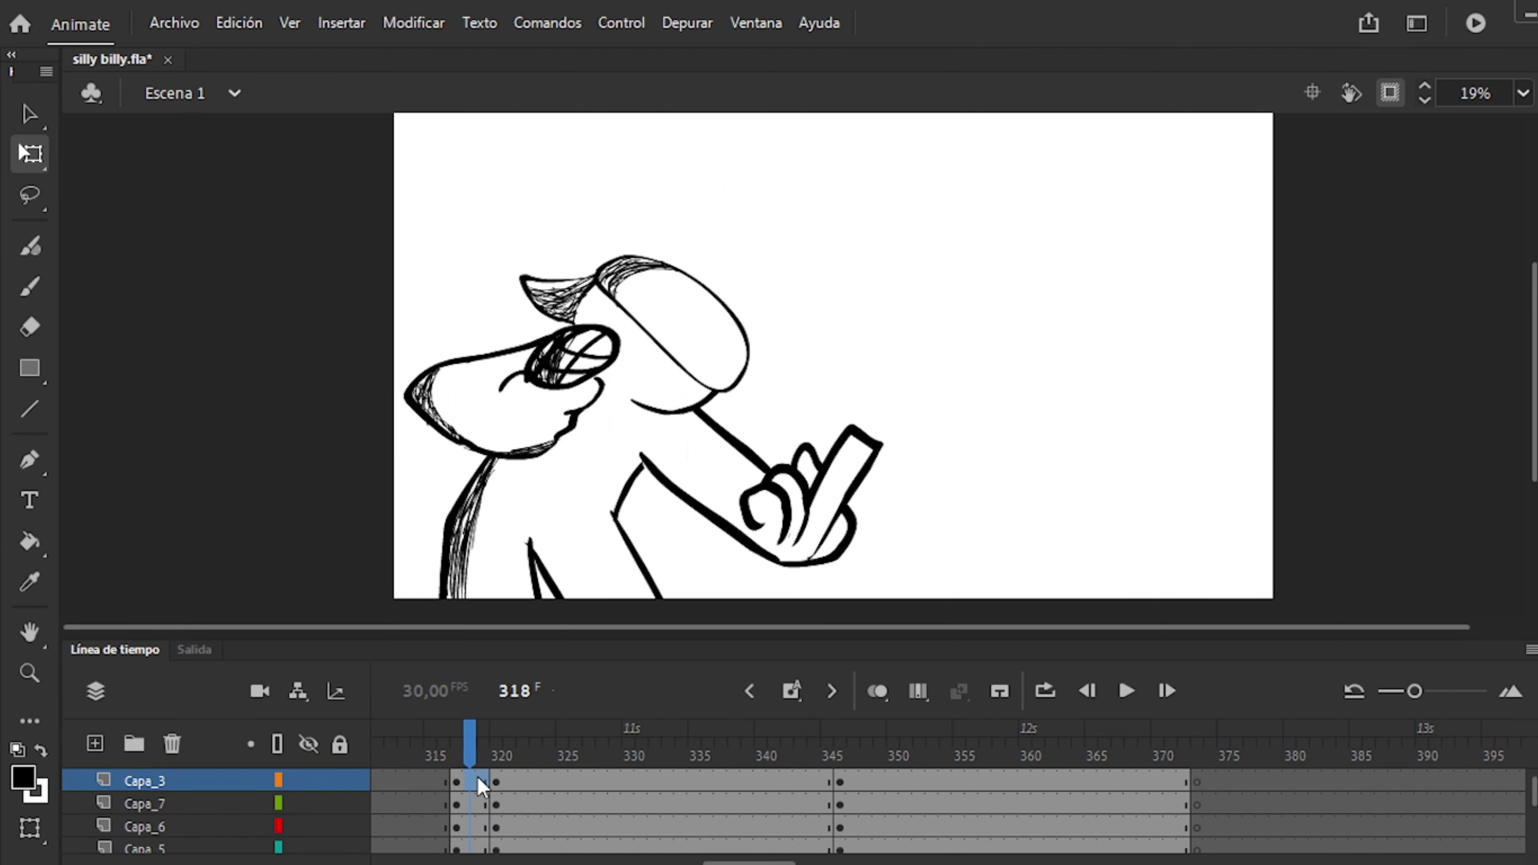
key(period)
click(903, 474)
click(503, 376)
key(period)
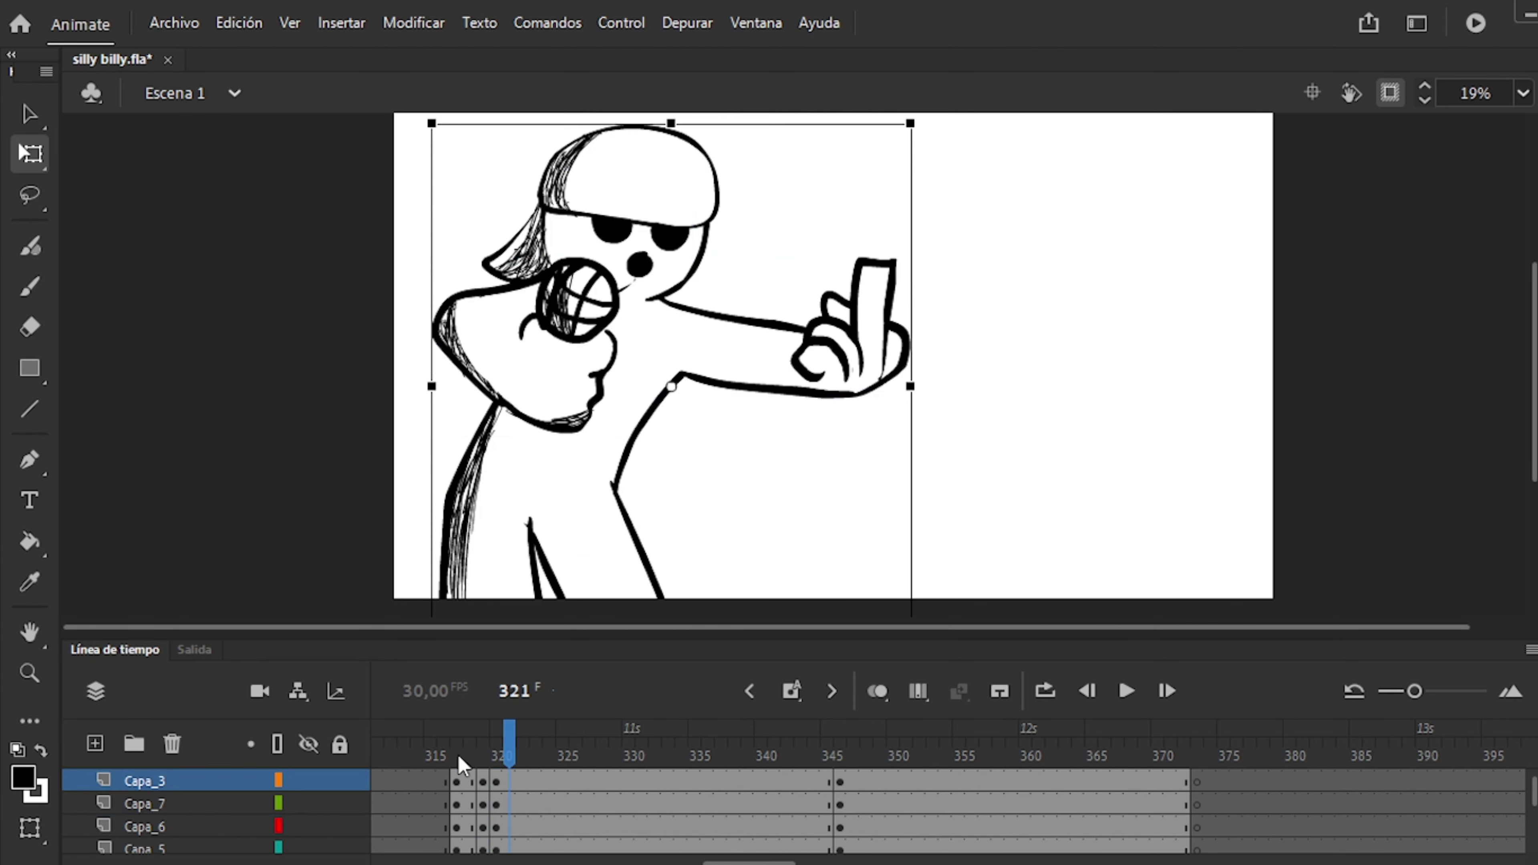
click(506, 781)
key(comma)
key(comma)
key(comma)
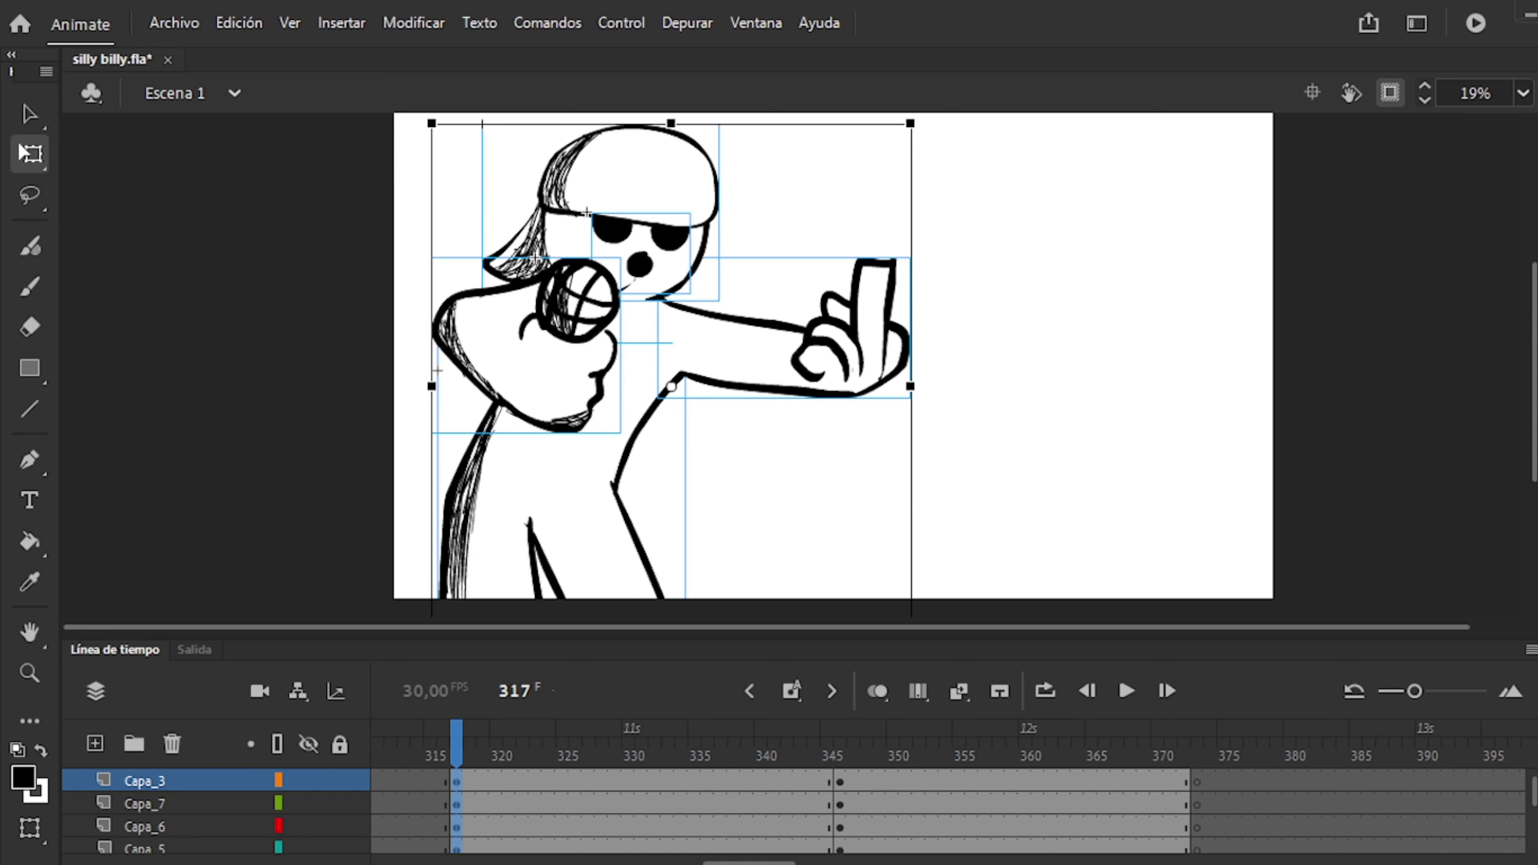
Add keyframes at frame 318 on the body layers and pose frame 317 leaning forward with the head, torso and both arms rotated.
key(period)
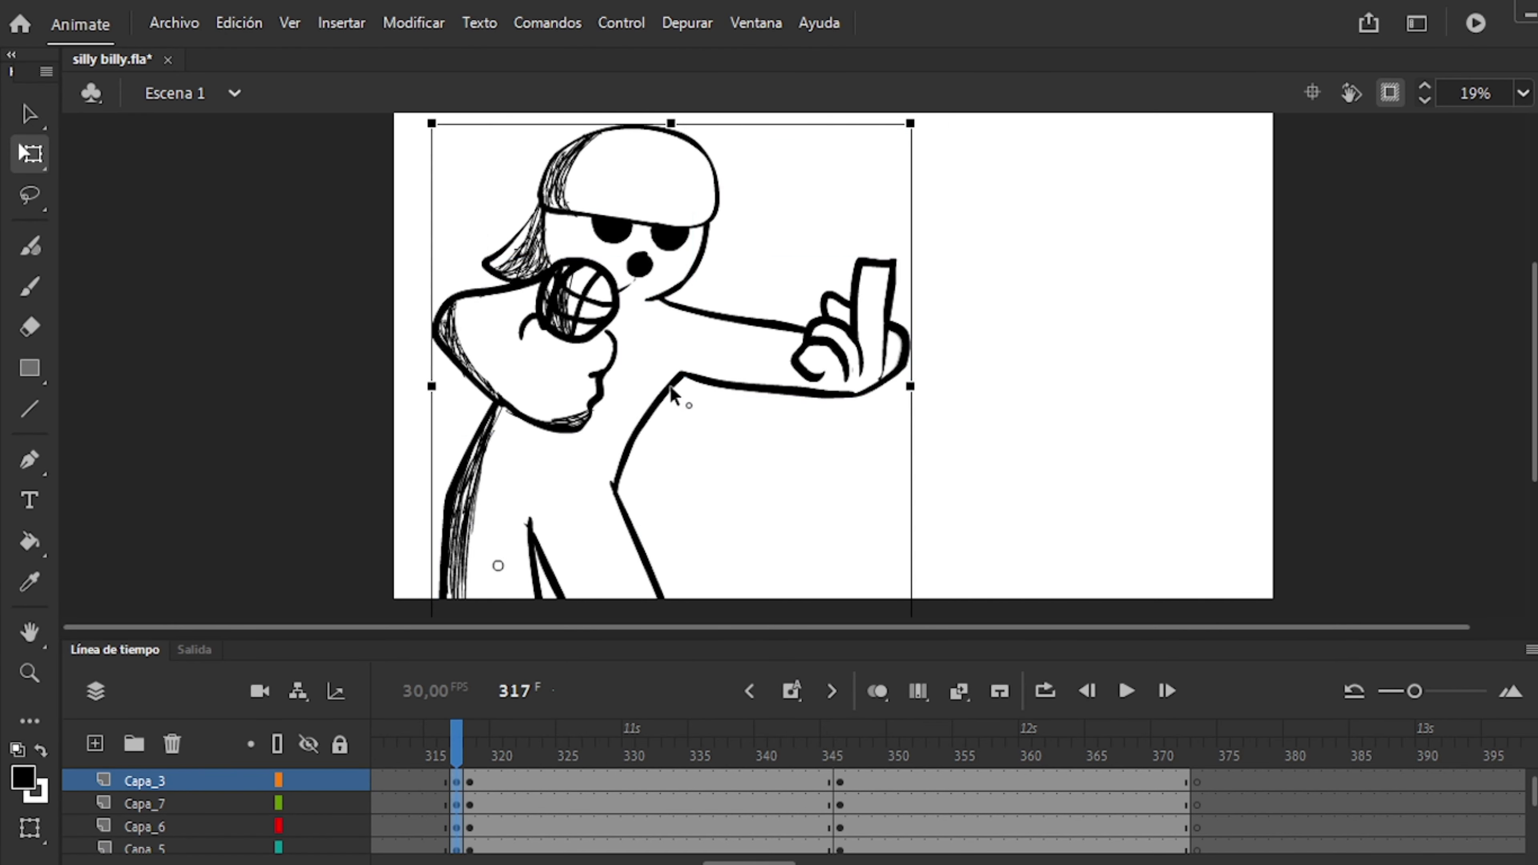
click(590, 493)
drag(890, 340, 884, 534)
drag(606, 290, 687, 601)
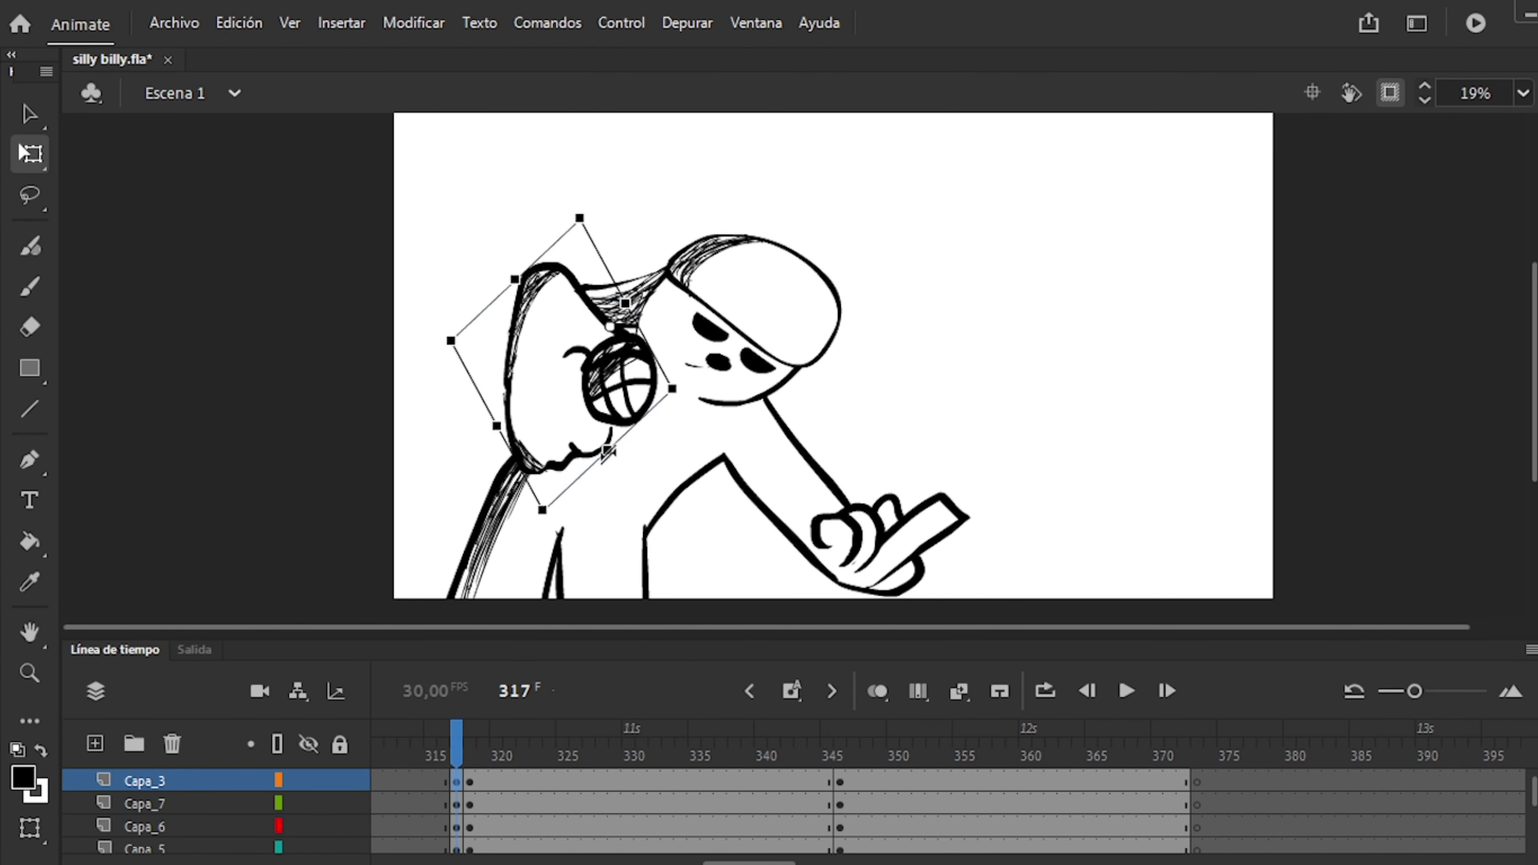
Add keyframes at frame 320 and pose frame 318 as an overshoot with the body parts raised and the microphone arm rotated inward.
key(period)
key(period)
key(period)
click(787, 339)
click(545, 363)
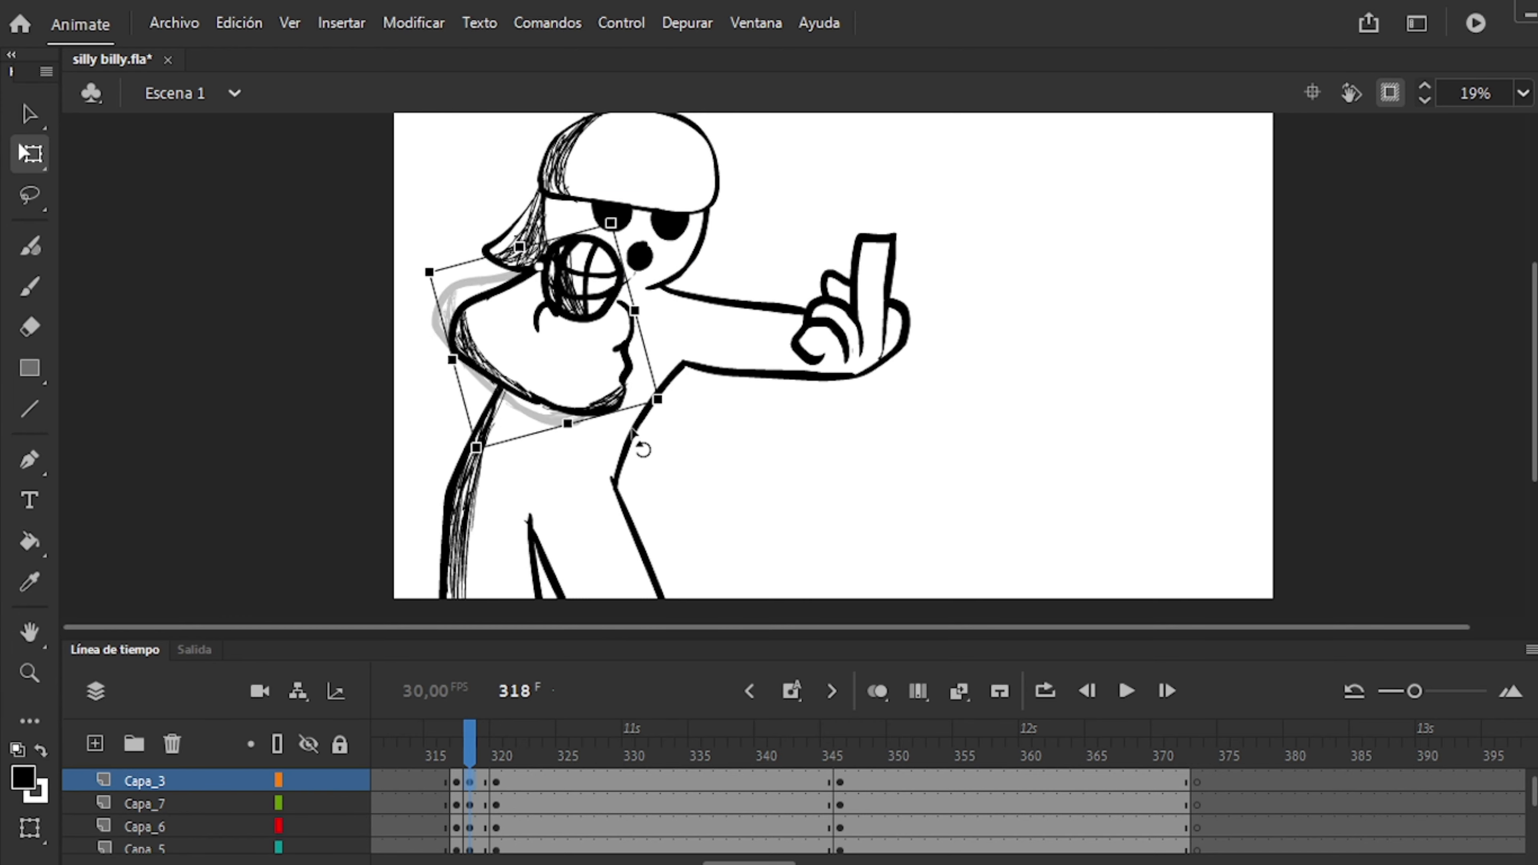
Add settling keyframes at frames 322 and 324 on the body layers and offset the singer's pose slightly.
click(507, 783)
key(period)
key(period)
key(period)
key(period)
click(574, 782)
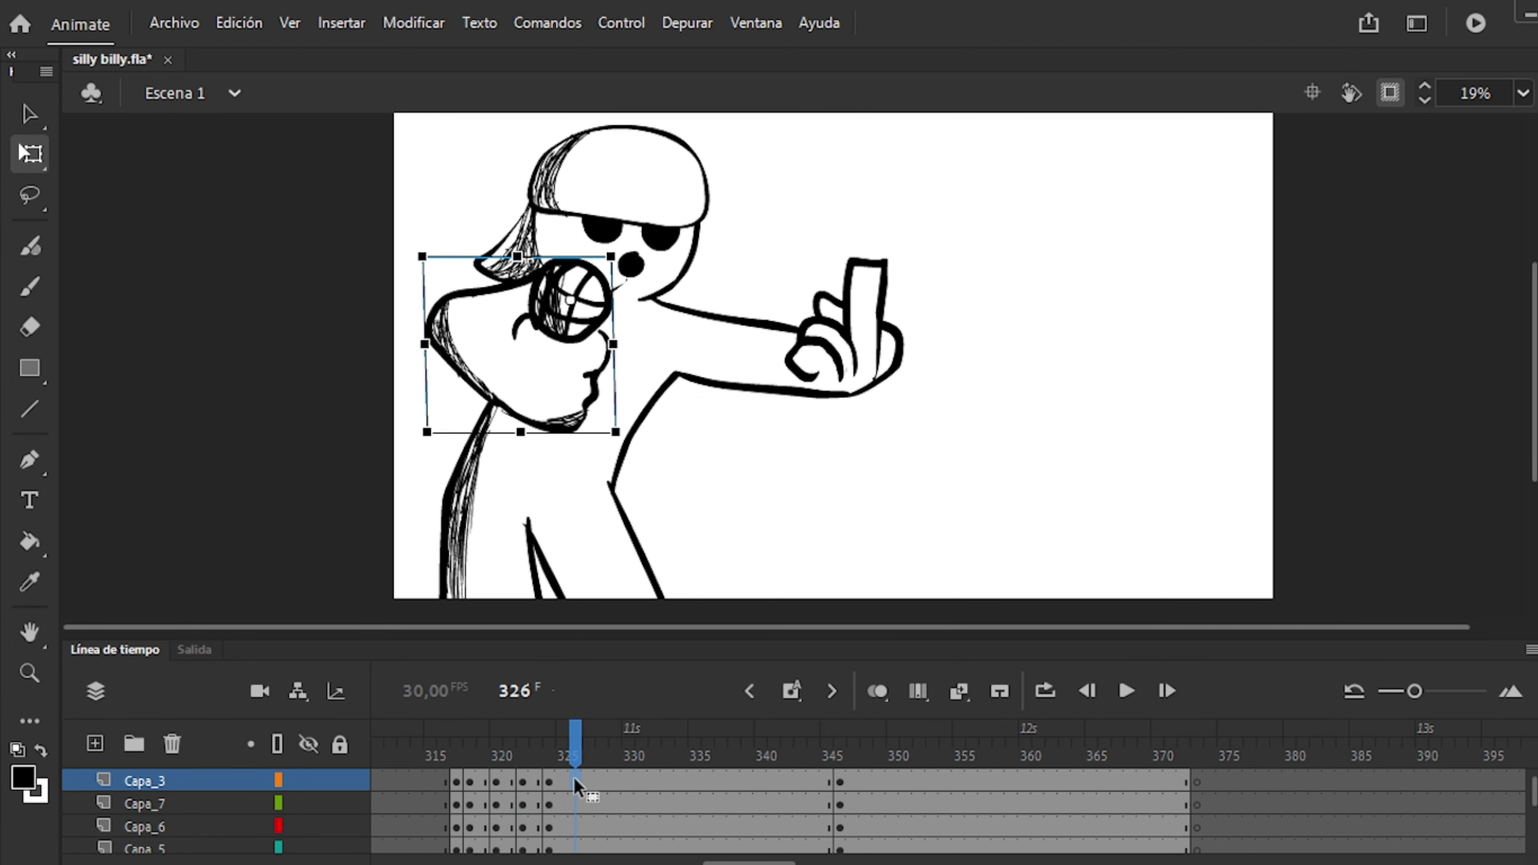
Add resting keyframes at frame 326 on the body layers and play back the raised-finger movement.
key(period)
key(period)
key(period)
key(period)
key(period)
key(period)
key(period)
key(period)
key(Return)
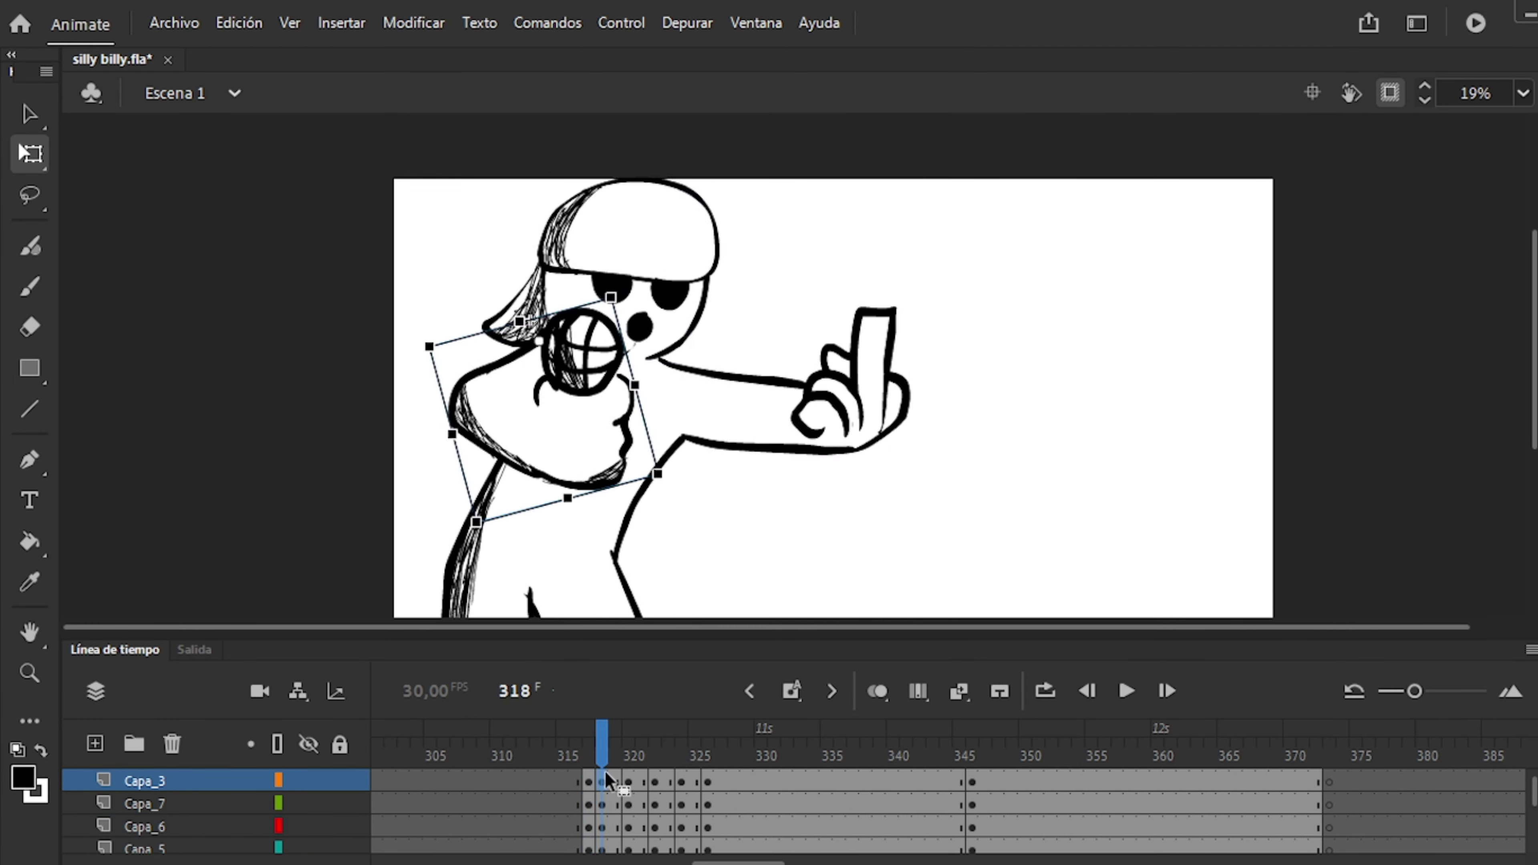
Rotate the raised arm slightly upward at frame 318 and enlarge the singer's round mouth inside the face symbol.
click(666, 342)
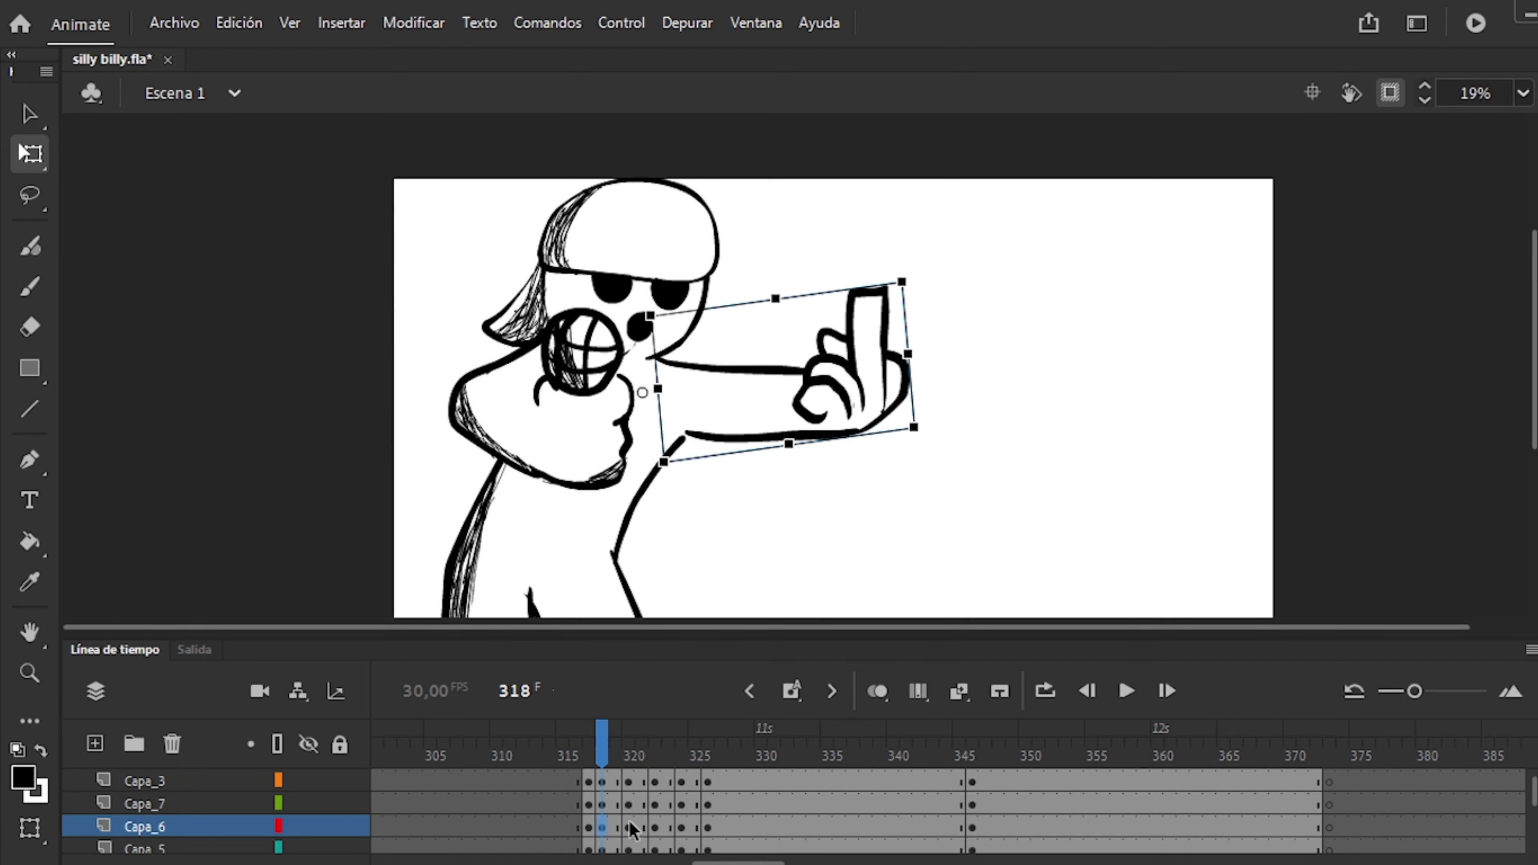
key(Return)
double_click(665, 336)
scroll(745, 566, up, 3)
key(b)
key(alt+shift+o)
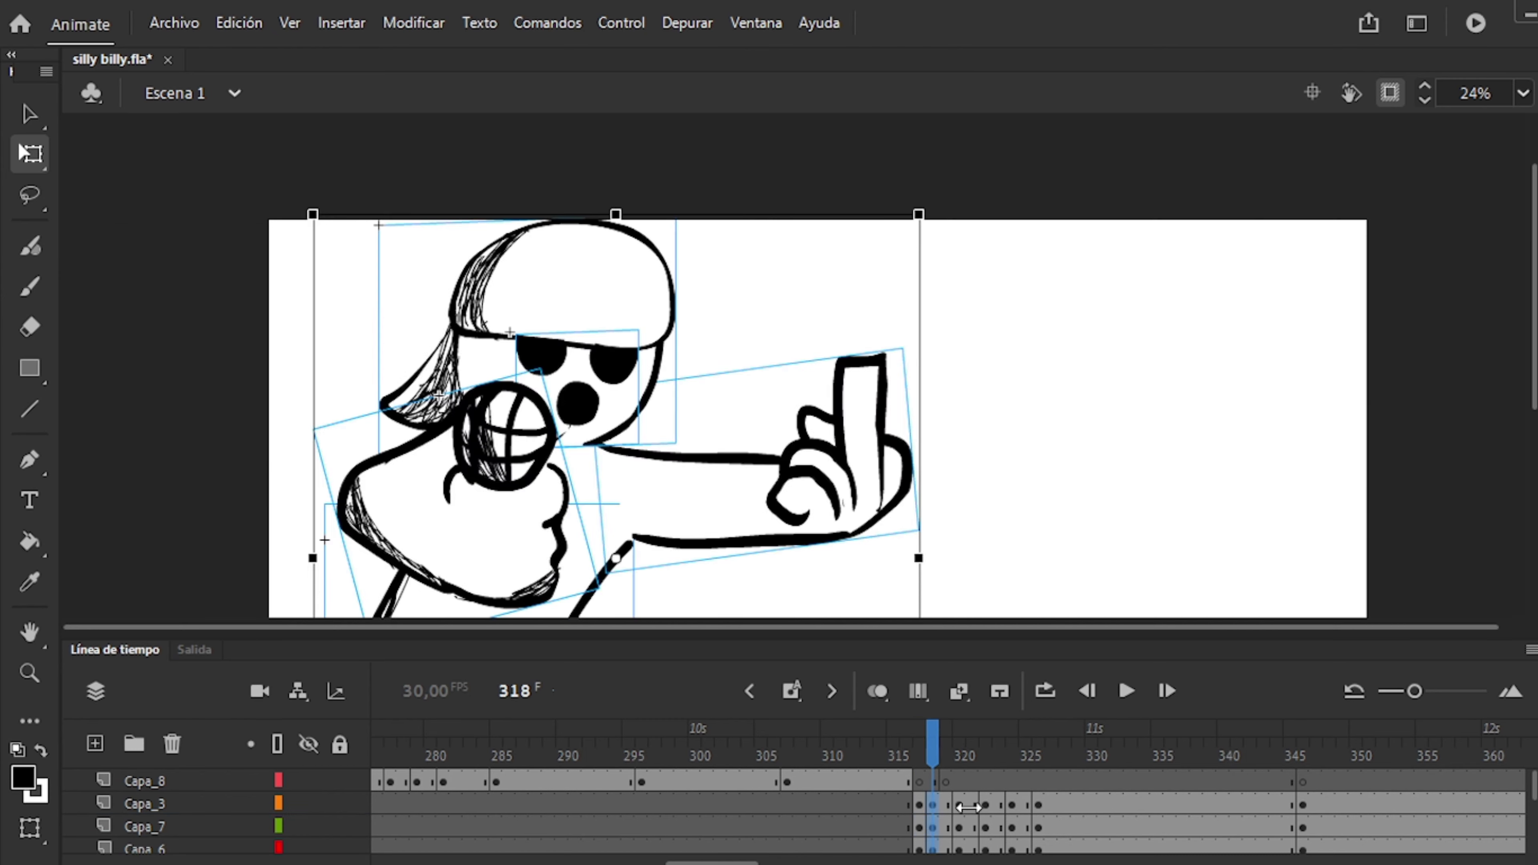
scroll(464, 190, down, 2)
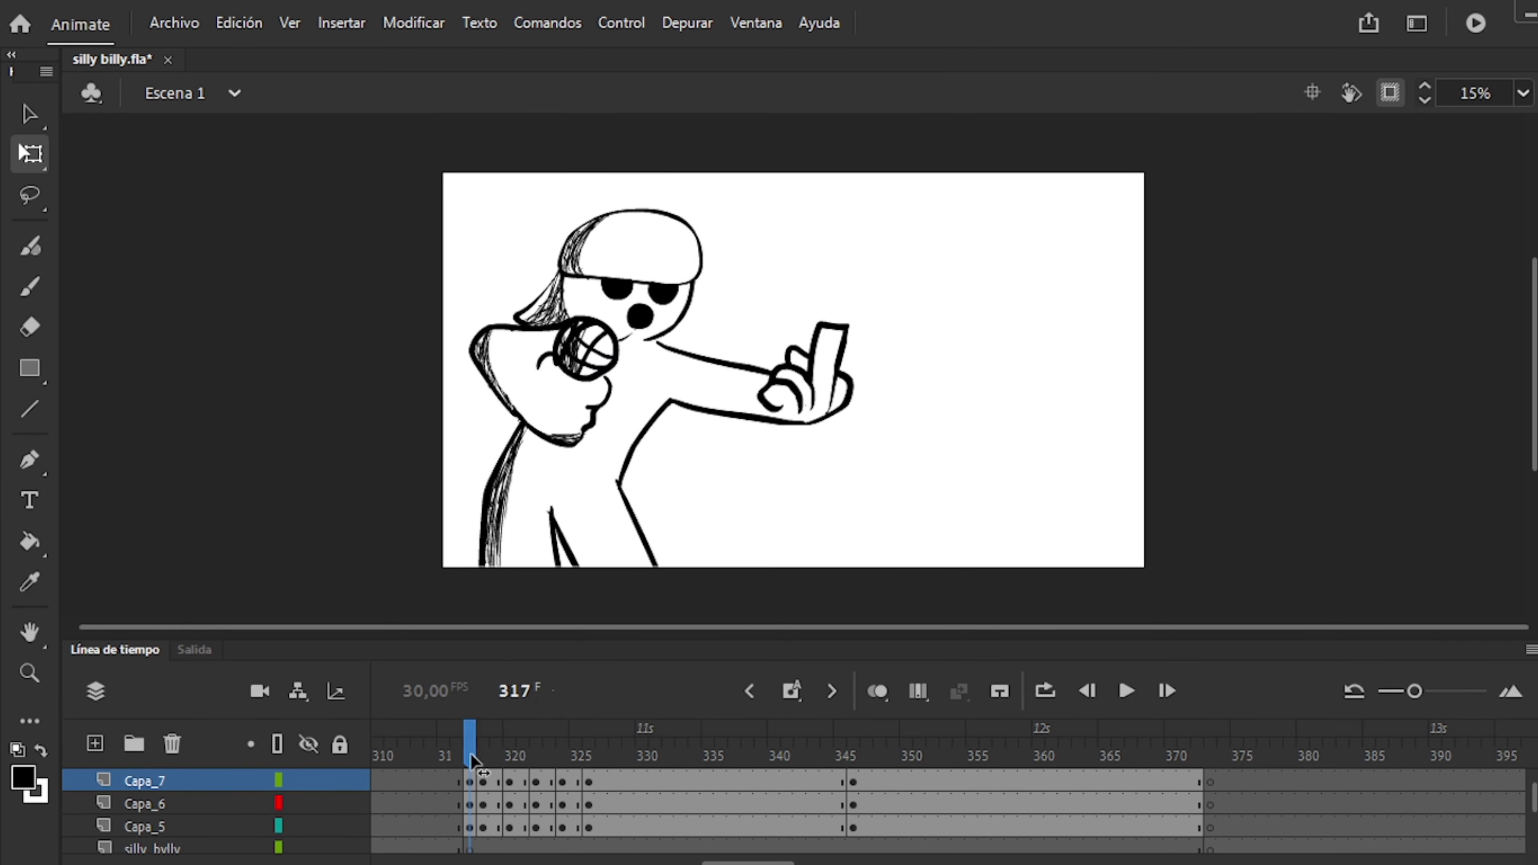
Add keyframes at frames 343 and 344 on the body layers, lower the raised arm at frame 344 and undo the torso's rotation.
click(835, 549)
key(F2)
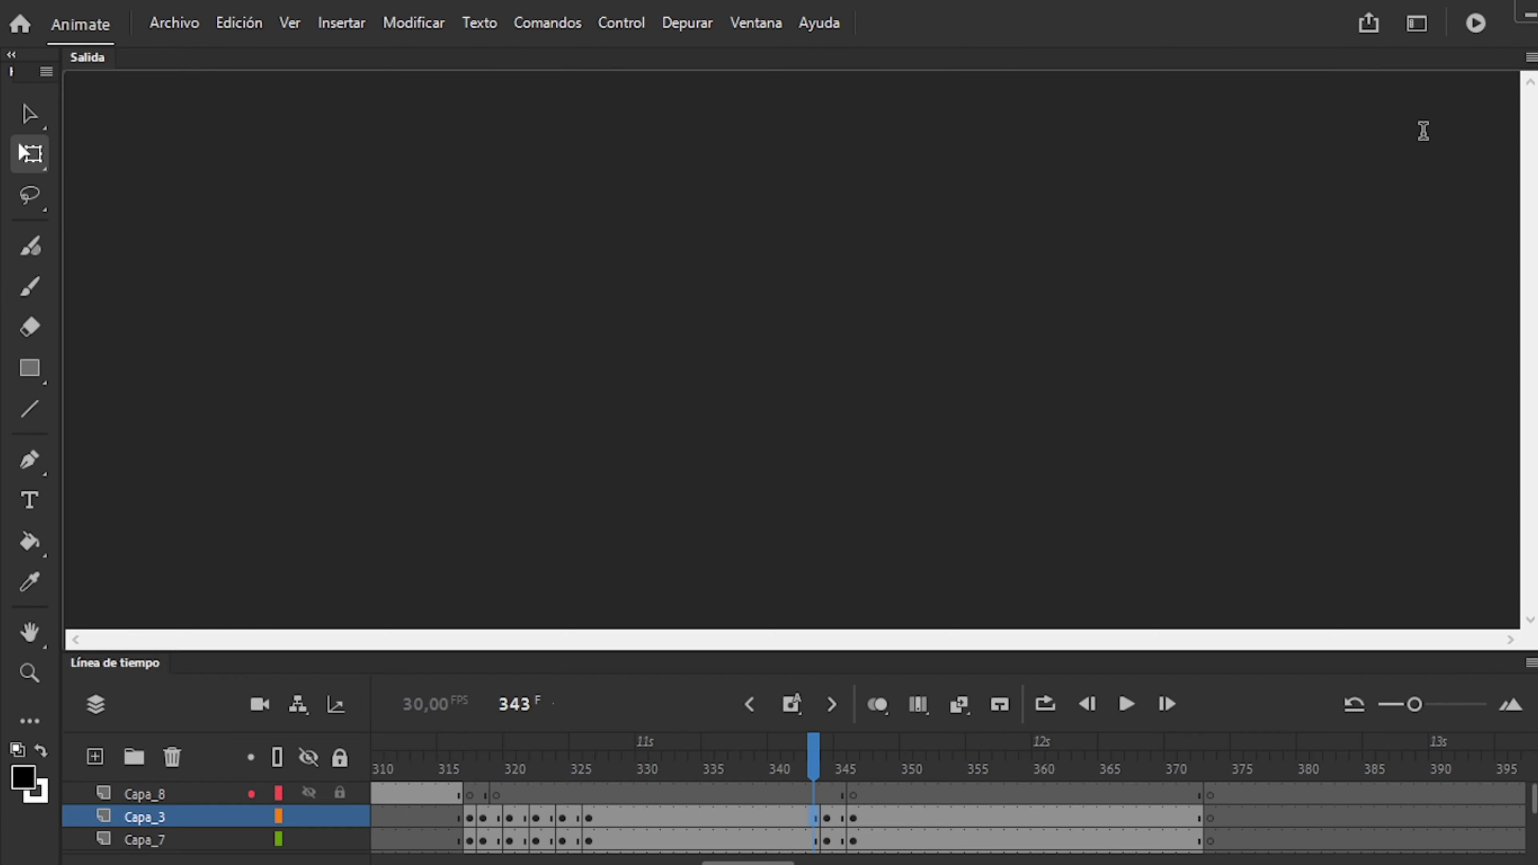
key(F2)
key(alt+shift+o)
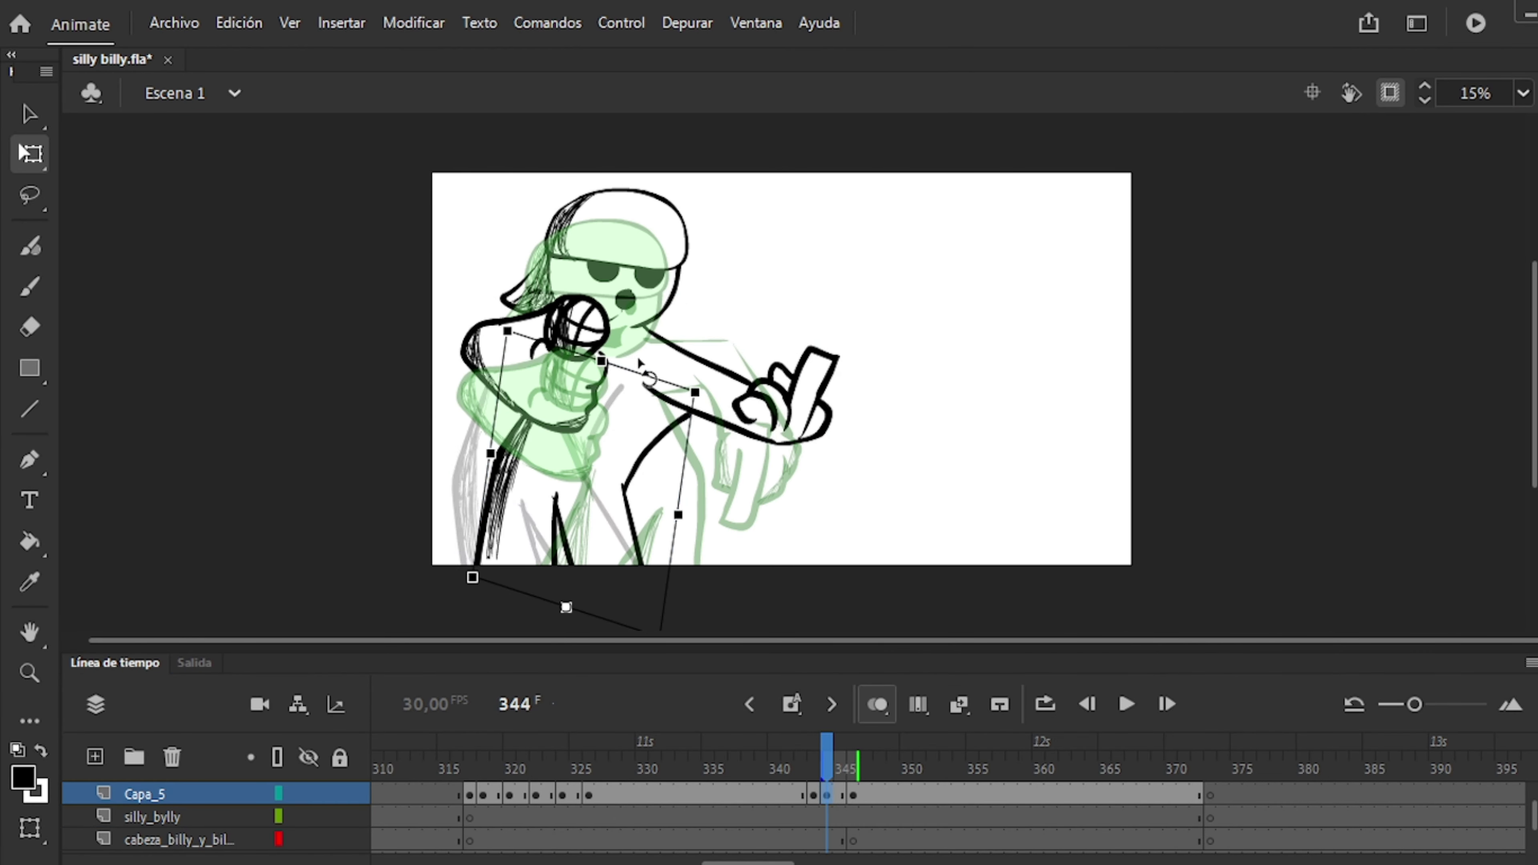
key(ctrl+z)
key(ctrl+z)
key(alt+shift+o)
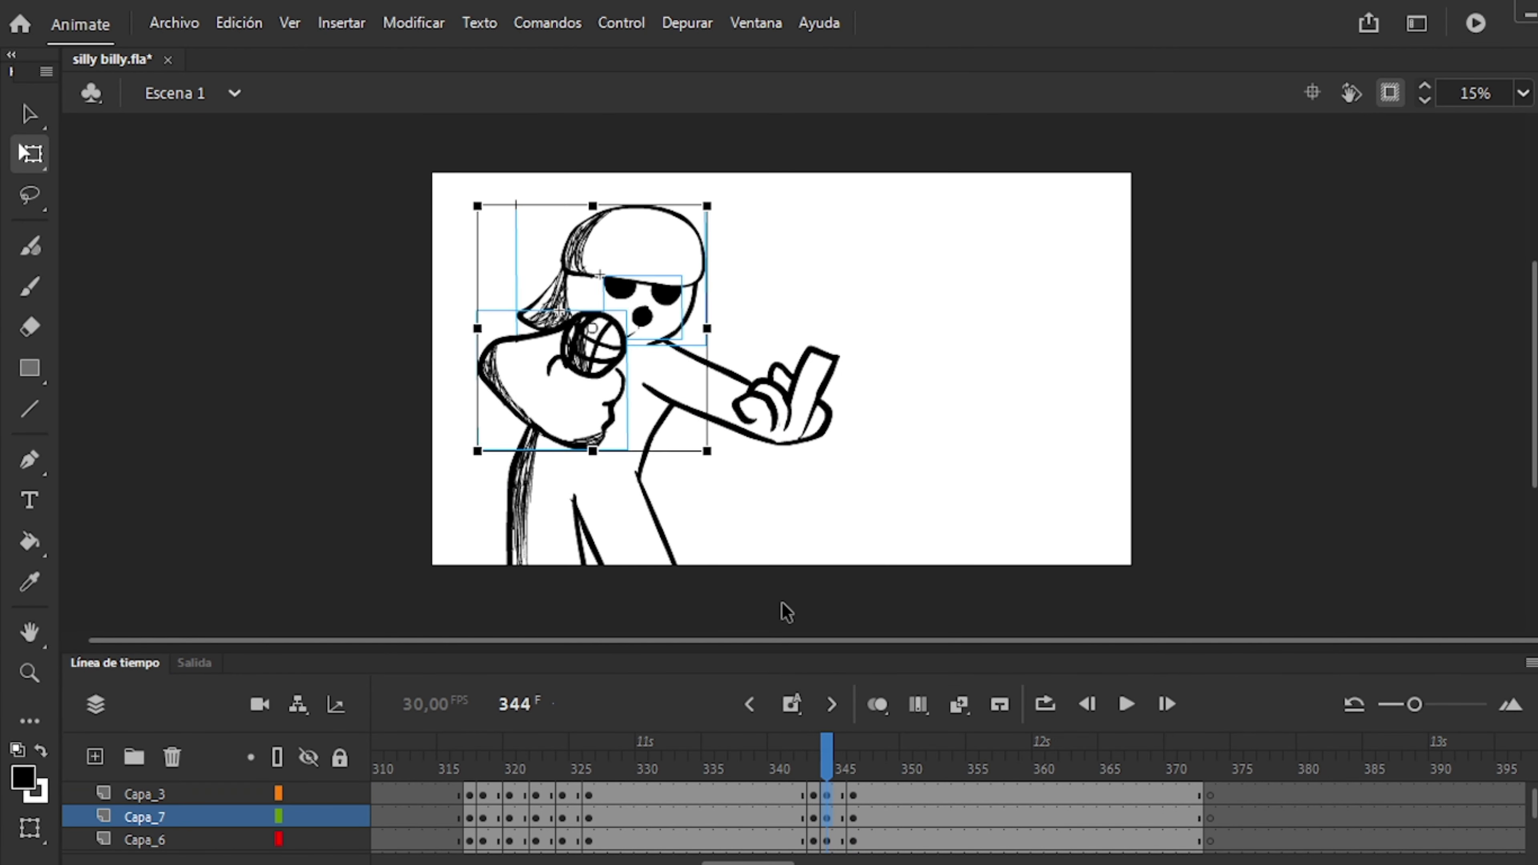
Align the head, face and microphone arm with the shifted torso at frame 344.
click(840, 795)
click(566, 260)
key(comma)
key(comma)
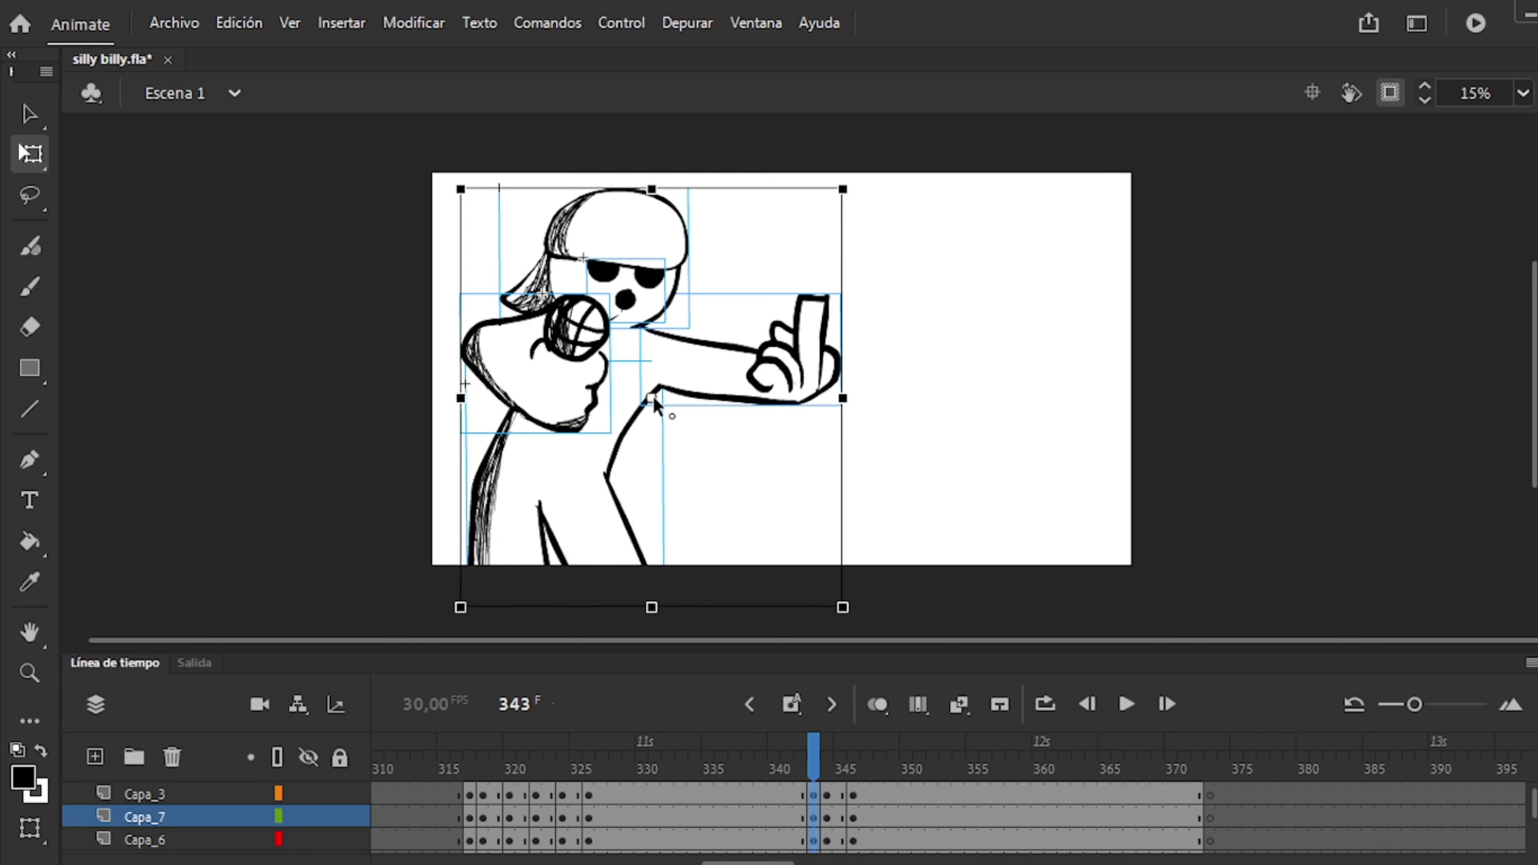
Move the transition's first keyframes to frame 342 on the body layers and step through the change up to frame 347.
click(807, 794)
key(comma)
key(comma)
scroll(848, 818, up, 1)
key(period)
key(period)
key(period)
key(period)
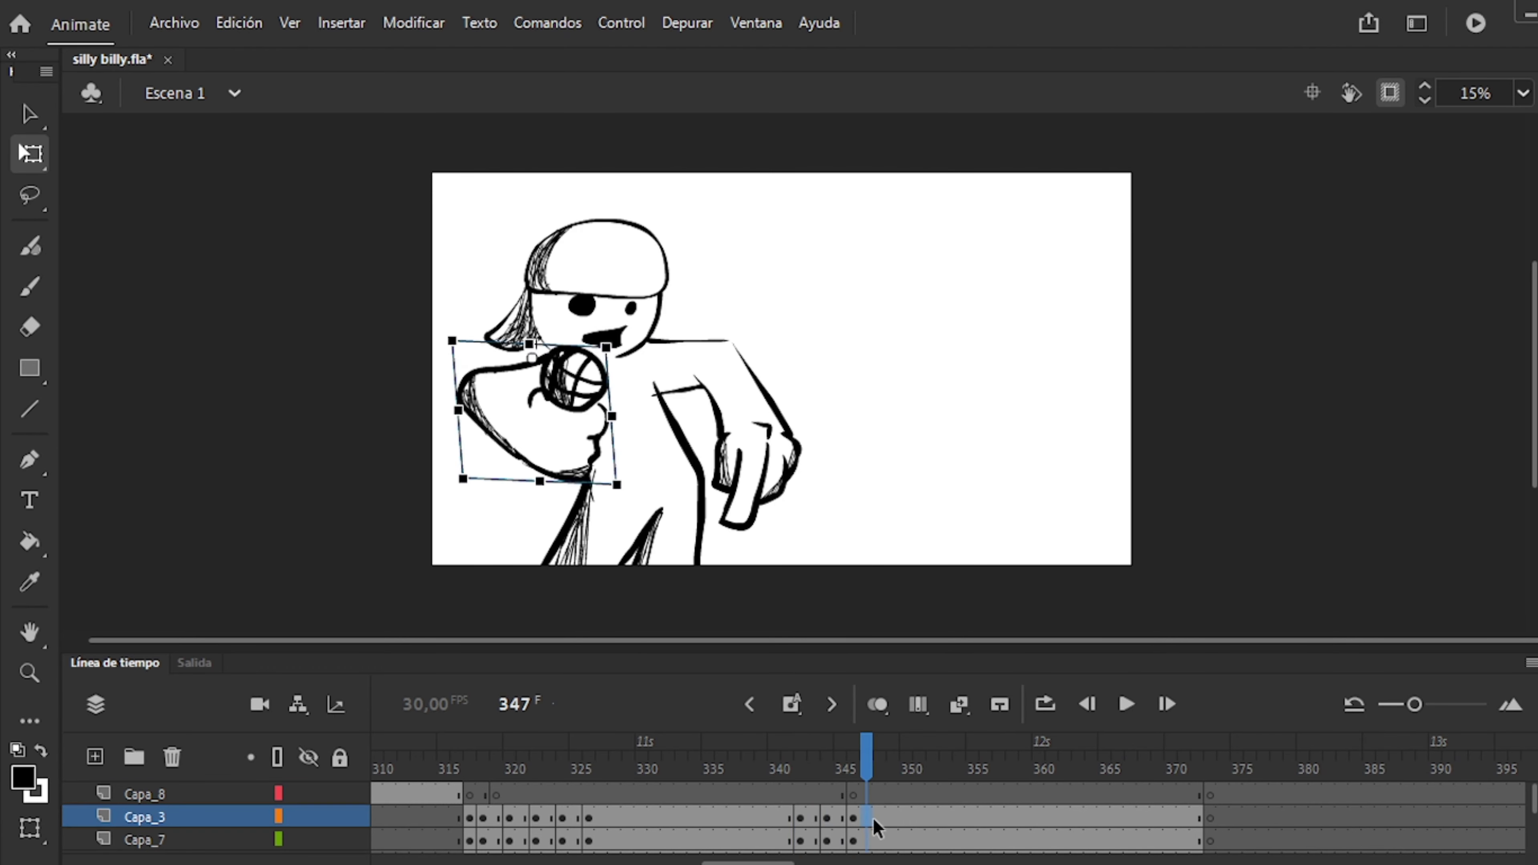
Add keyframes at frame 348 on the body layers and shift the pointing pose lower at frame 346.
key(period)
key(F6)
key(comma)
key(comma)
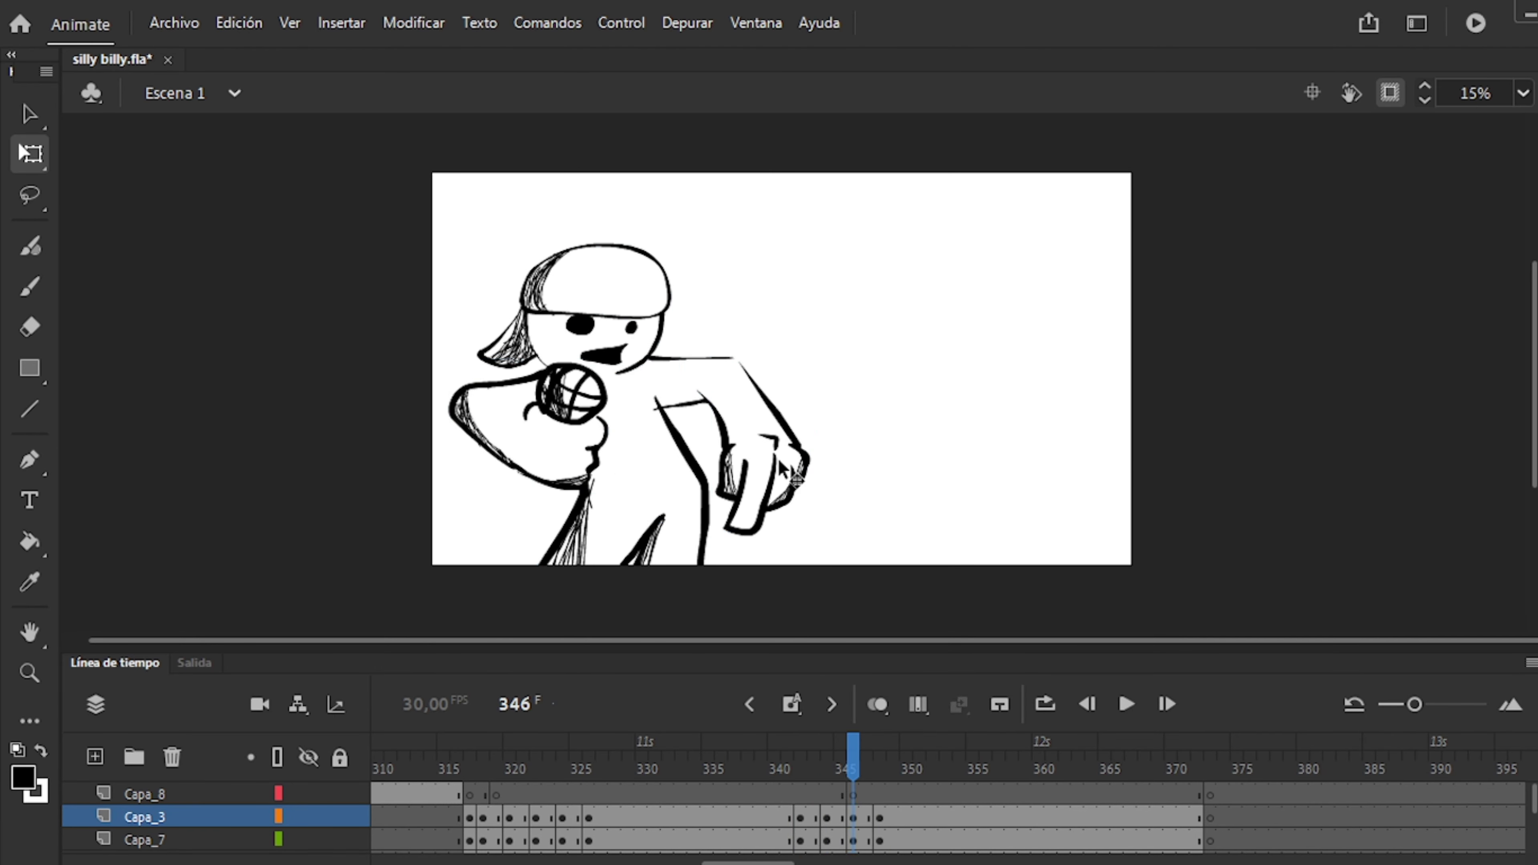
Add keyframes at frame 350 on the body layers and reposition the pointing pose against the onion skin.
key(period)
key(period)
drag(909, 601, 660, 335)
key(alt+shift+o)
key(alt+shift+o)
Go back through the frames to frame 318 and examine the motion of the raised-finger transition.
key(comma)
key(comma)
key(comma)
key(comma)
key(comma)
key(comma)
key(comma)
key(comma)
key(comma)
key(comma)
key(comma)
key(comma)
key(comma)
key(comma)
key(comma)
key(comma)
key(comma)
key(comma)
key(comma)
key(comma)
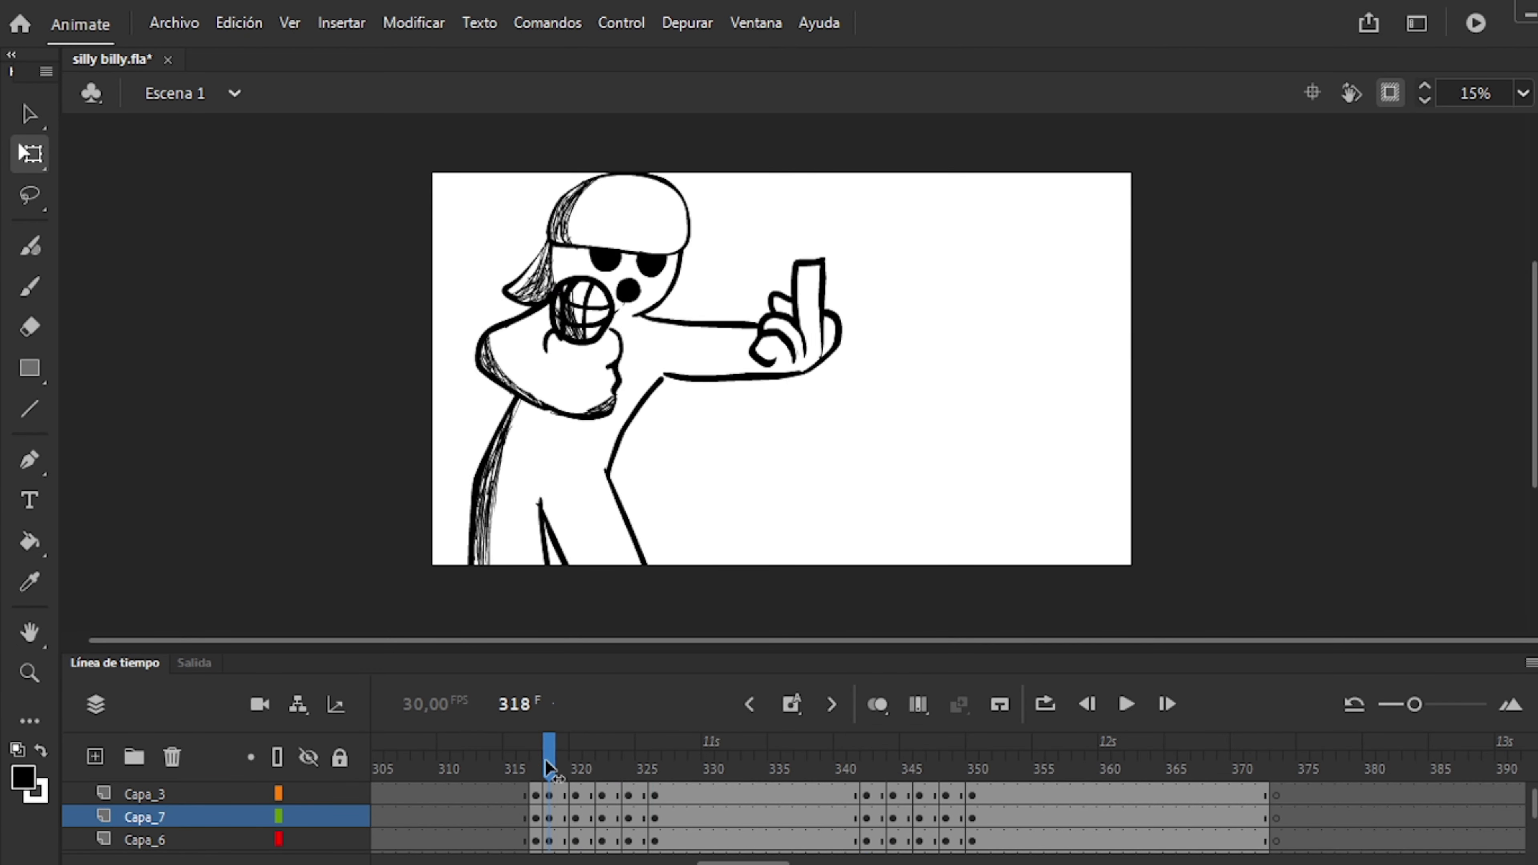
key(period)
key(period)
key(period)
key(period)
key(period)
key(period)
key(comma)
key(comma)
key(comma)
key(comma)
key(comma)
key(comma)
key(comma)
key(period)
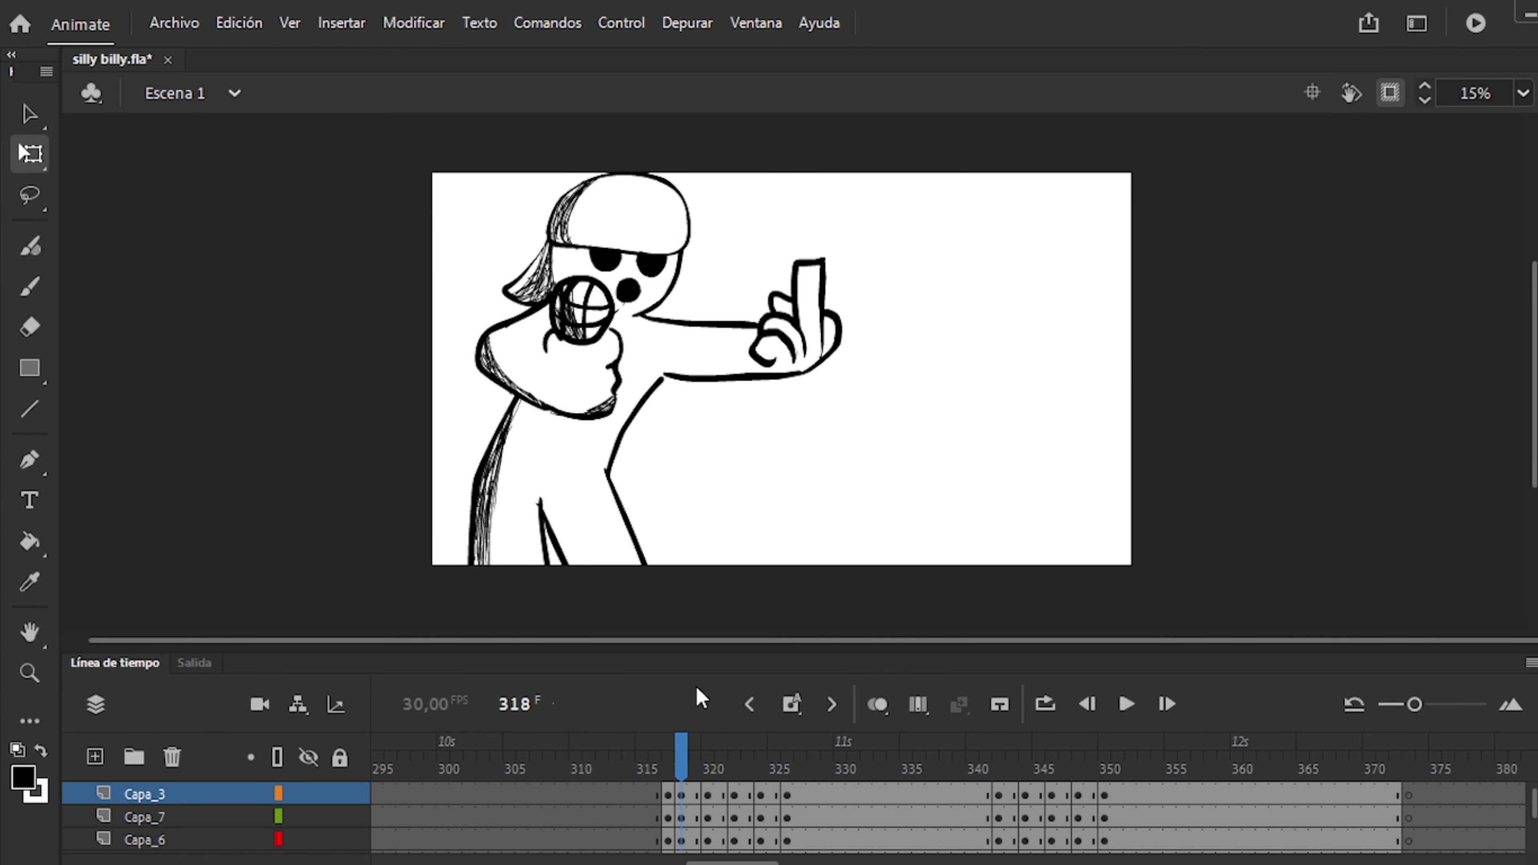
Examine the animation frame by frame from frame 318 to the start of the pointing transition at frame 345.
click(624, 279)
scroll(623, 279, up, 2)
key(period)
key(period)
key(period)
key(period)
key(period)
key(period)
key(period)
key(period)
key(period)
key(period)
key(period)
key(period)
key(period)
key(period)
key(period)
key(period)
key(period)
key(period)
key(period)
key(period)
key(period)
key(period)
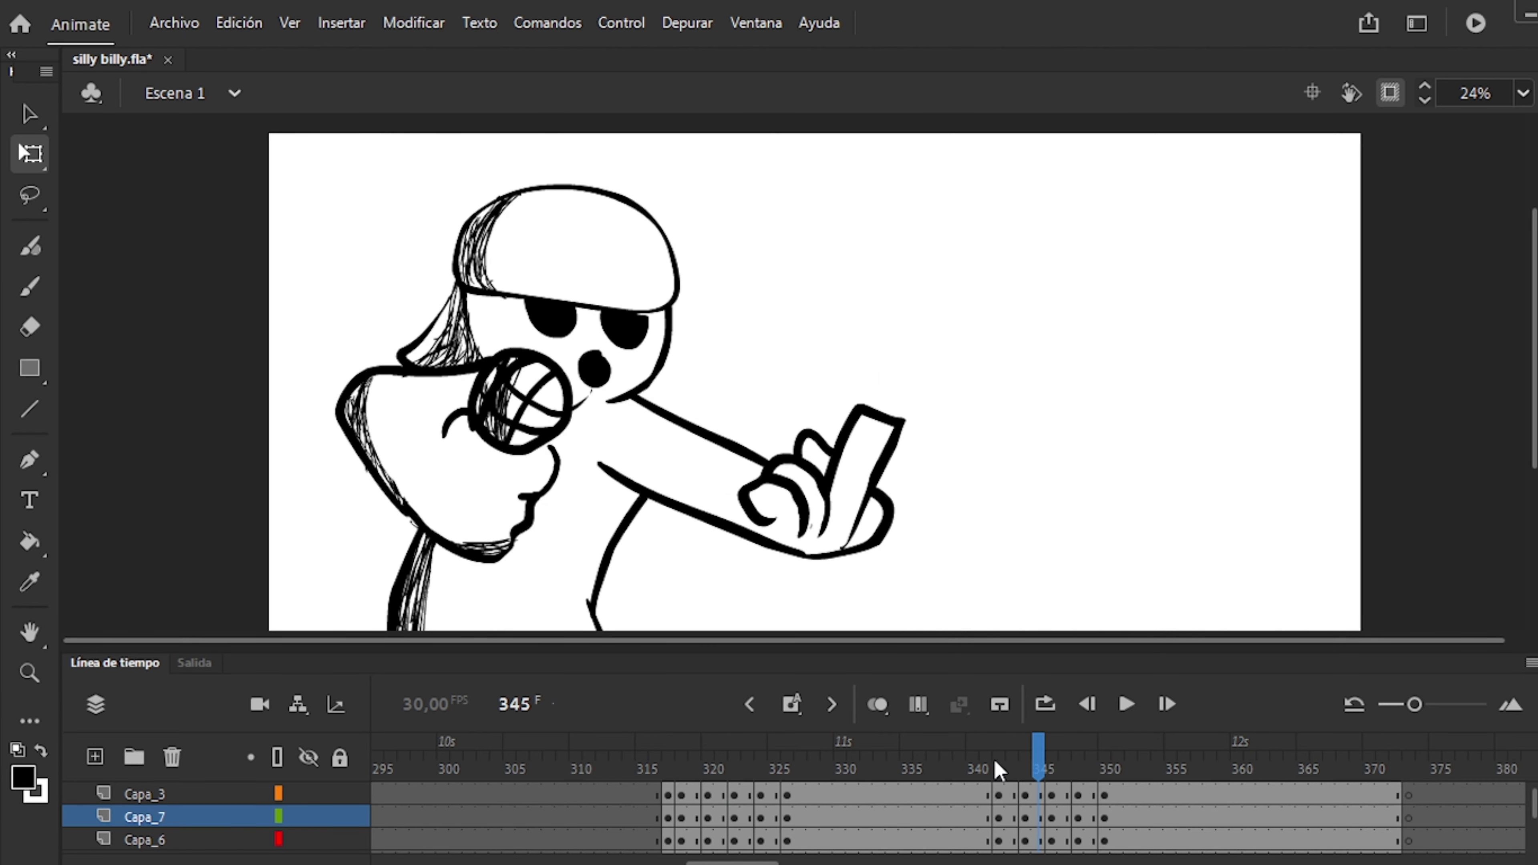
Add keyframes at frames 352 and 354 on the body layers and fine-tune the microphone arm and pointing arm.
key(period)
key(period)
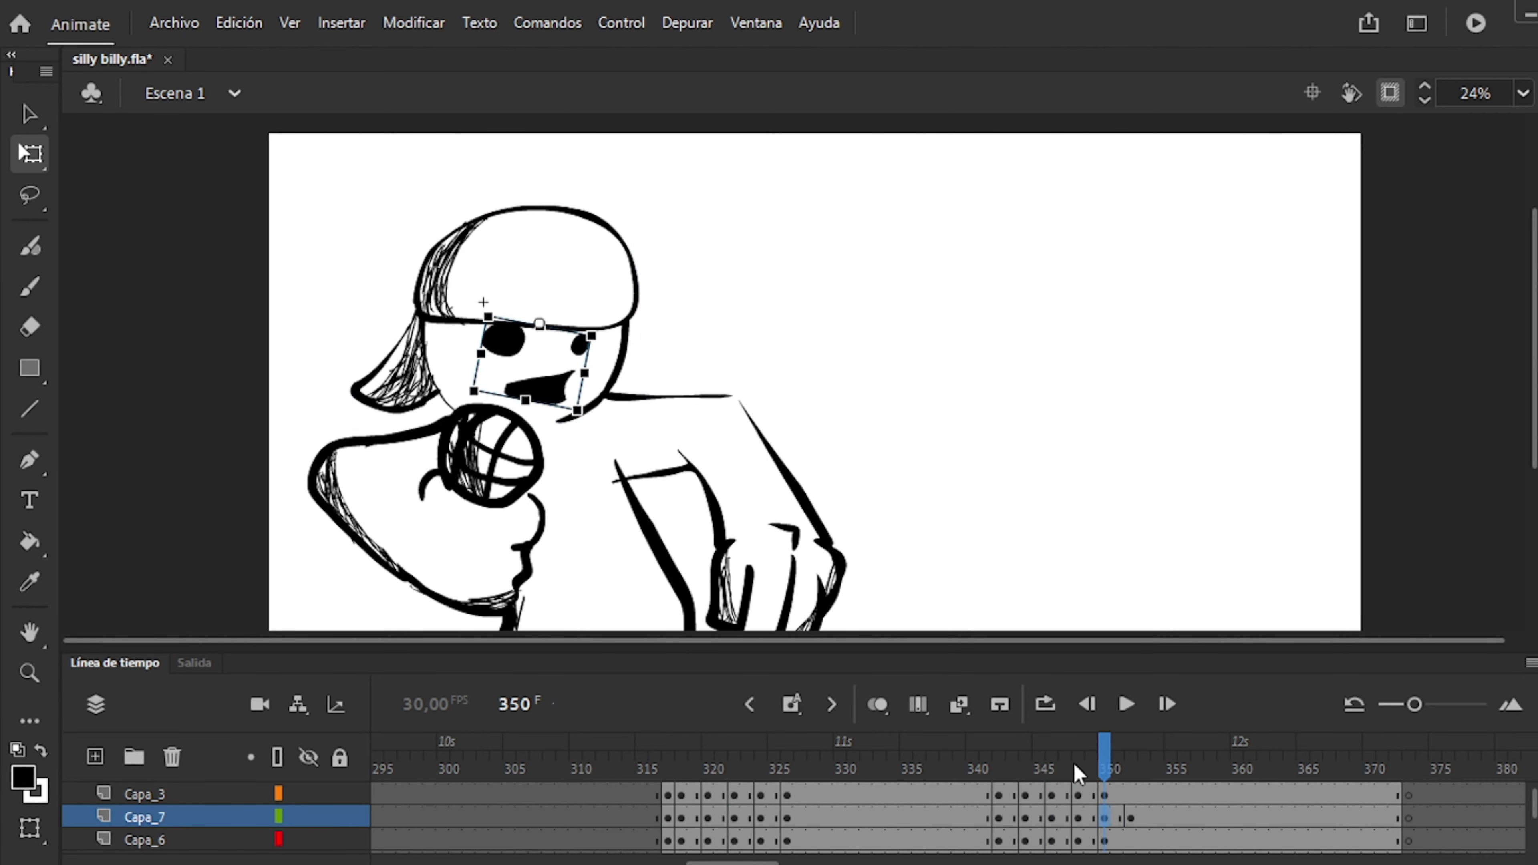
key(period)
key(period)
click(503, 452)
click(727, 485)
scroll(726, 485, down, 1)
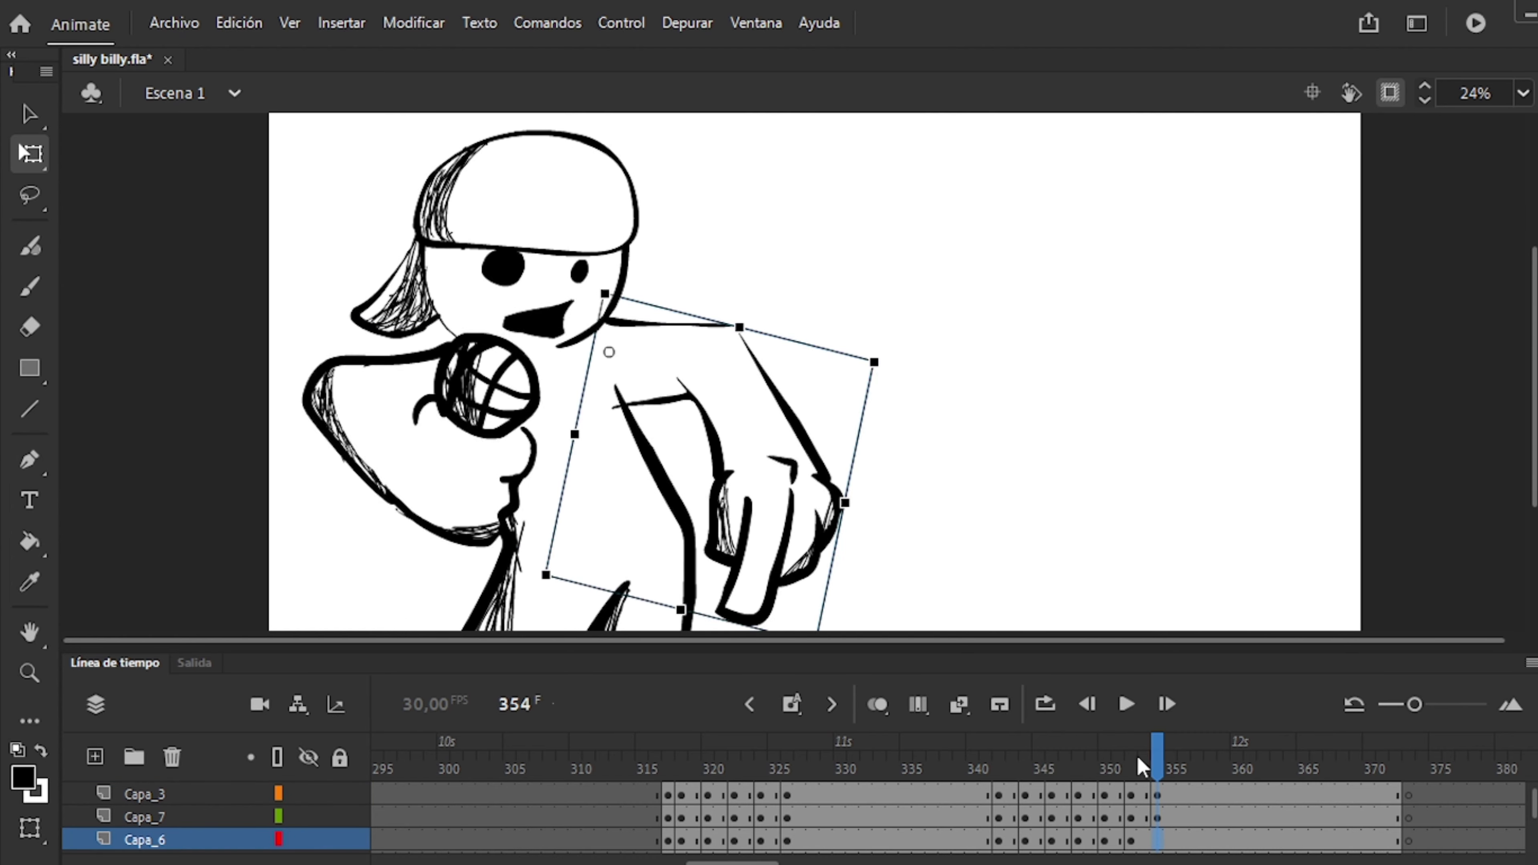
Add a keyframe at frame 356 on the head layer and adjust the head's settling pose.
mouse_move(1154, 763)
mouse_down()
mouse_move(875, 764)
mouse_move(1158, 778)
mouse_up()
click(1158, 817)
key(period)
key(period)
key(period)
key(period)
key(period)
key(period)
key(period)
key(period)
key(period)
key(period)
key(period)
key(period)
key(ctrl+minus)
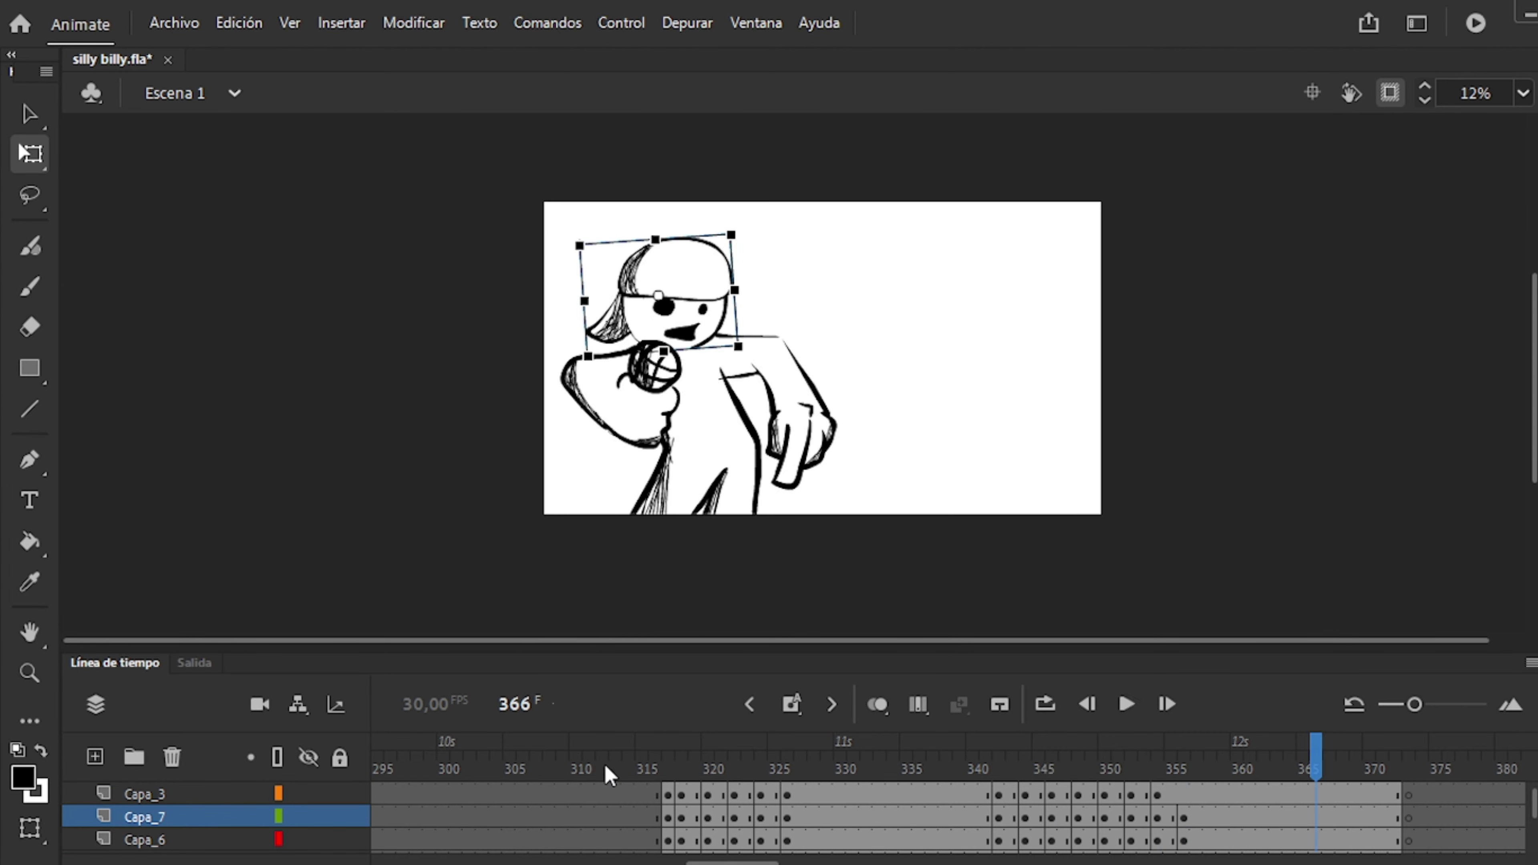
Open the raised-finger pose's head symbol and redraw the cap's hatching on a new keyframe at frame 3, using onion skin.
key(comma)
key(comma)
key(comma)
key(comma)
key(comma)
key(comma)
key(comma)
key(comma)
key(comma)
key(comma)
key(comma)
key(comma)
key(comma)
key(comma)
key(comma)
key(comma)
key(comma)
key(comma)
key(ctrl+e)
click(392, 794)
key(period)
key(ctrl+3)
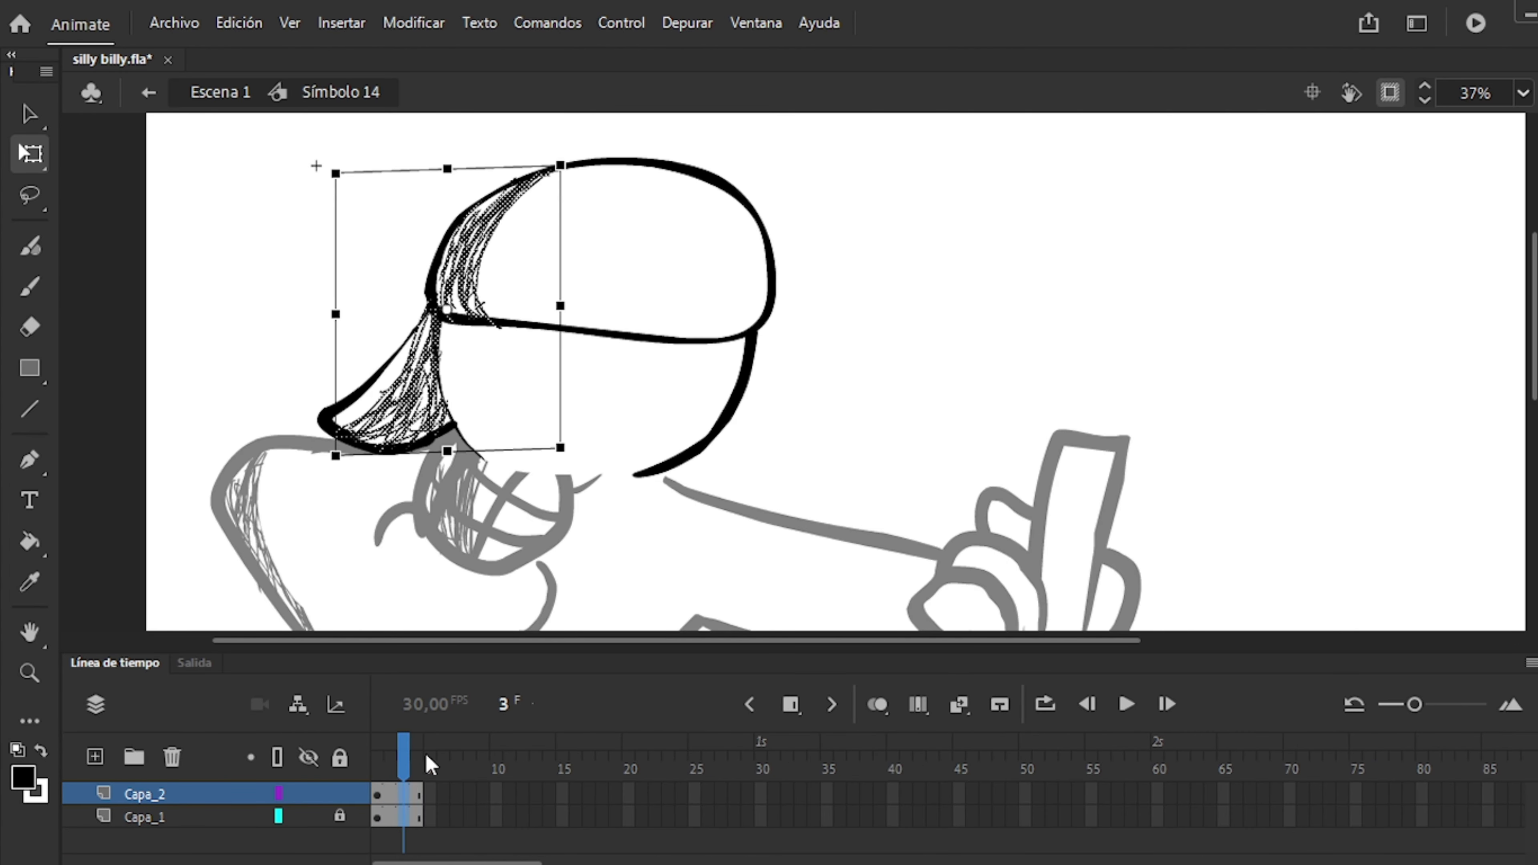
key(b)
key(alt+shift+o)
scroll(450, 260, up, 2)
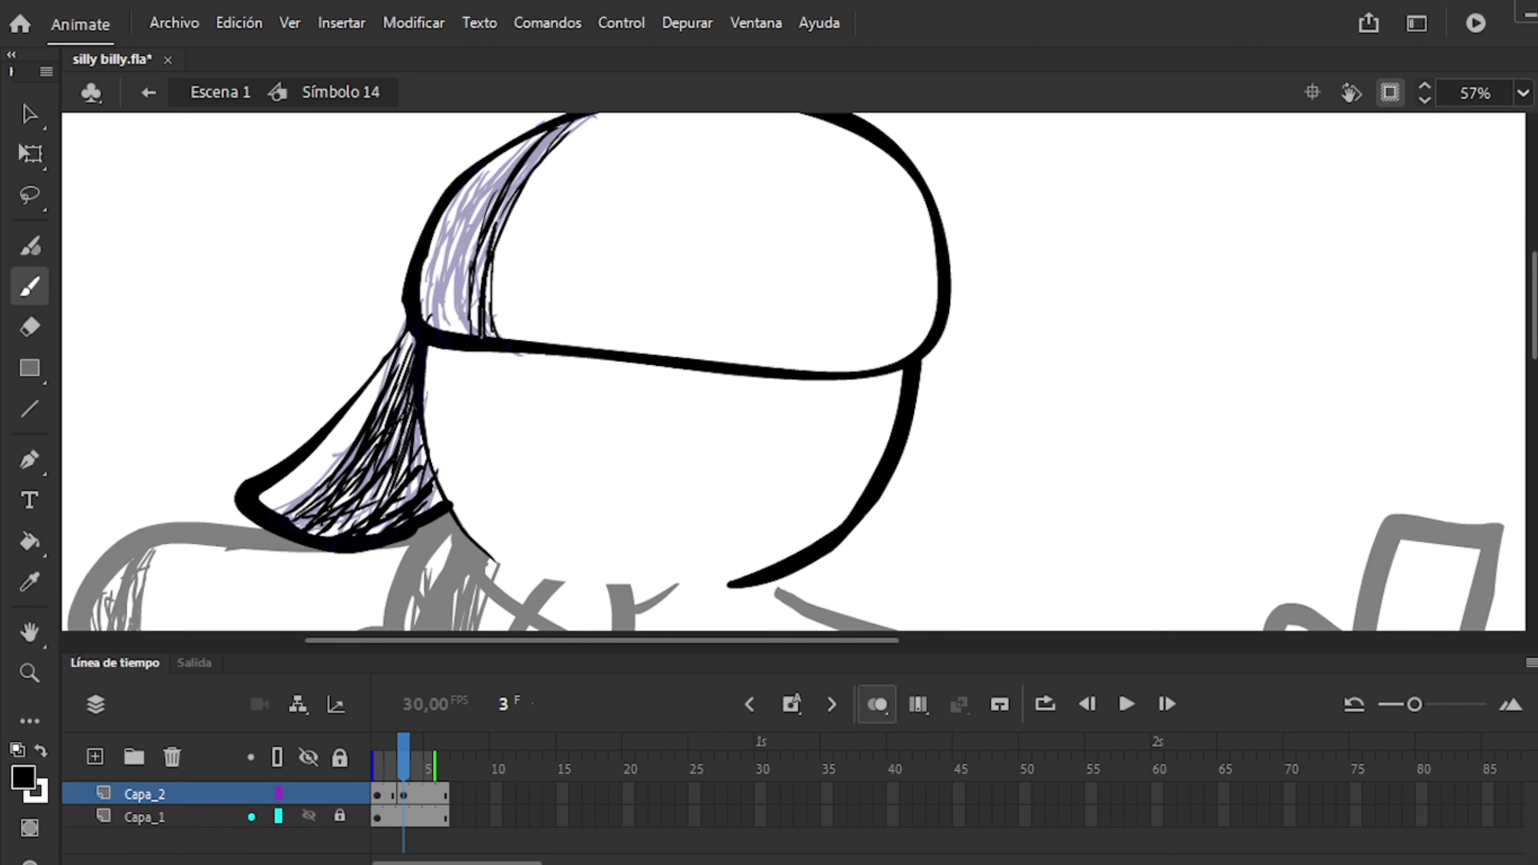
Draw a new variation of the cap and flap hatching on a keyframe at frame 5 and clean it with the Eraser.
key(period)
key(period)
key(F7)
drag(563, 124, 469, 258)
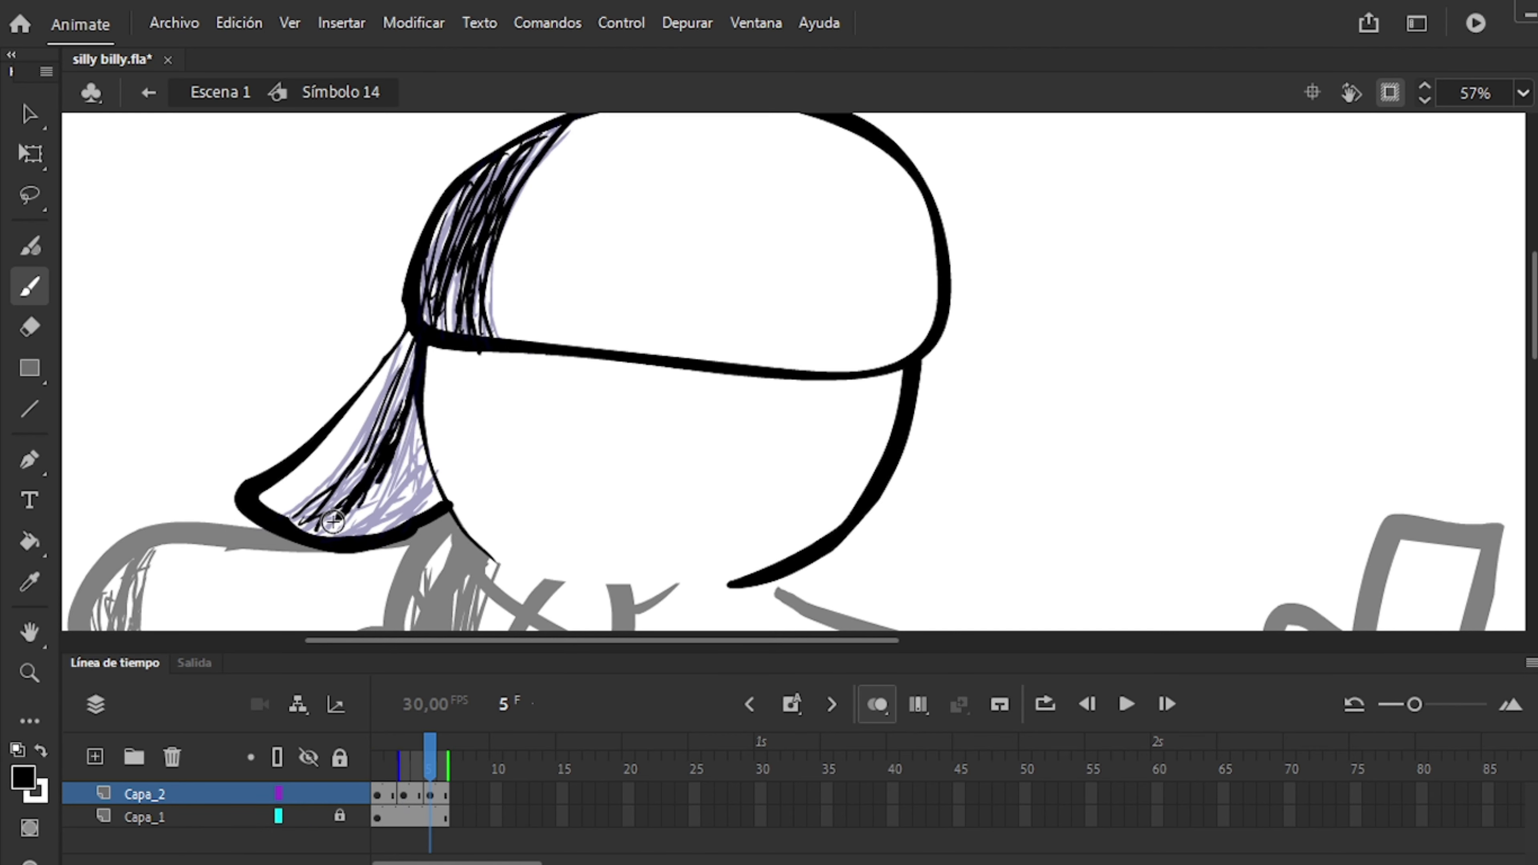
key(e)
key(comma)
key(period)
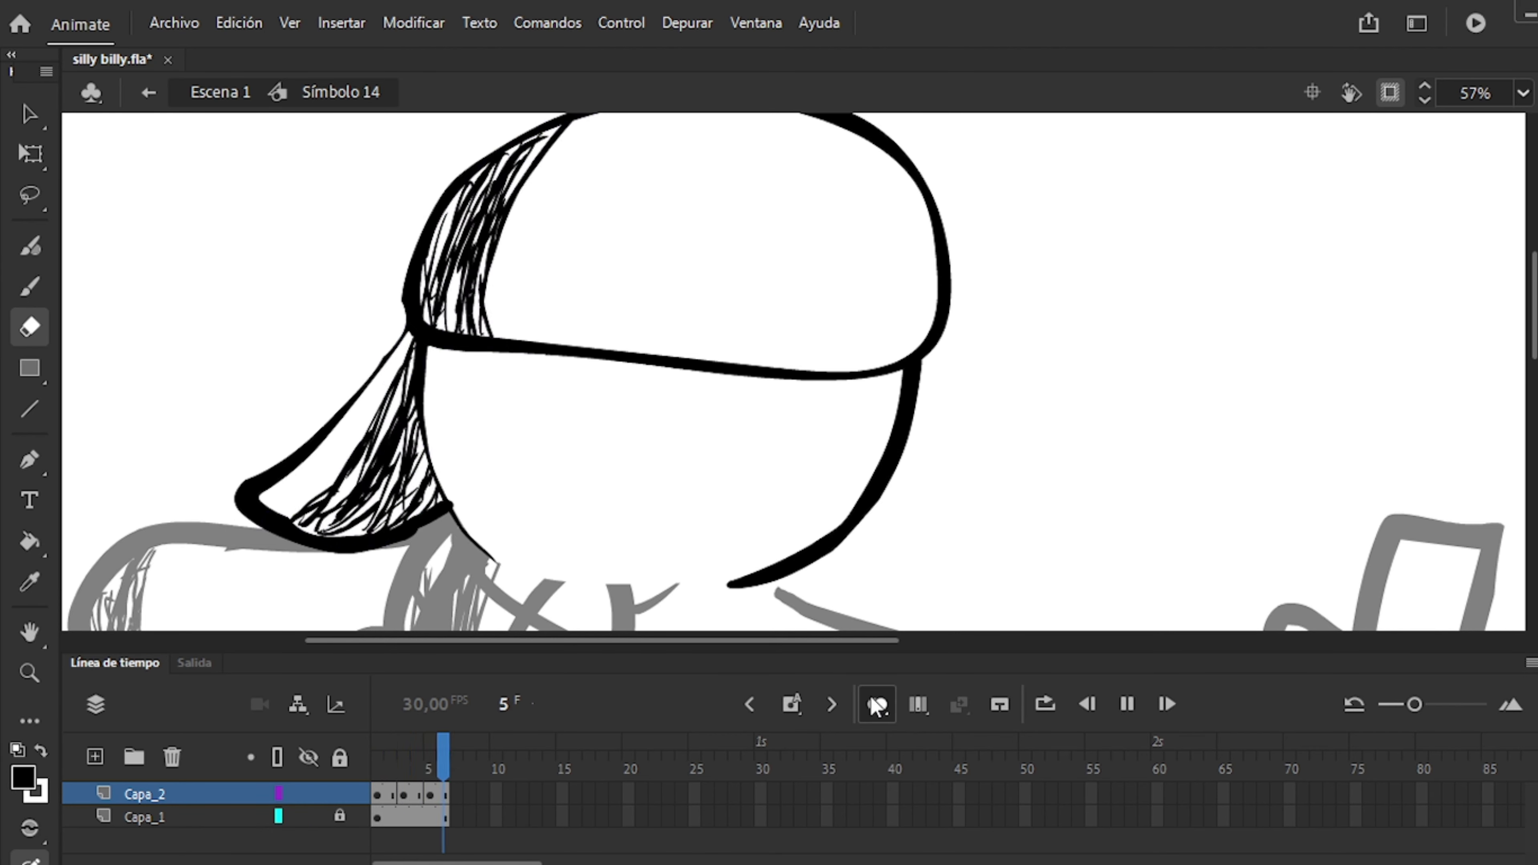
Add a keyframe at frame 7, replace its cap hatching with a fresh brush variation and return to the main scene.
key(period)
key(period)
key(F6)
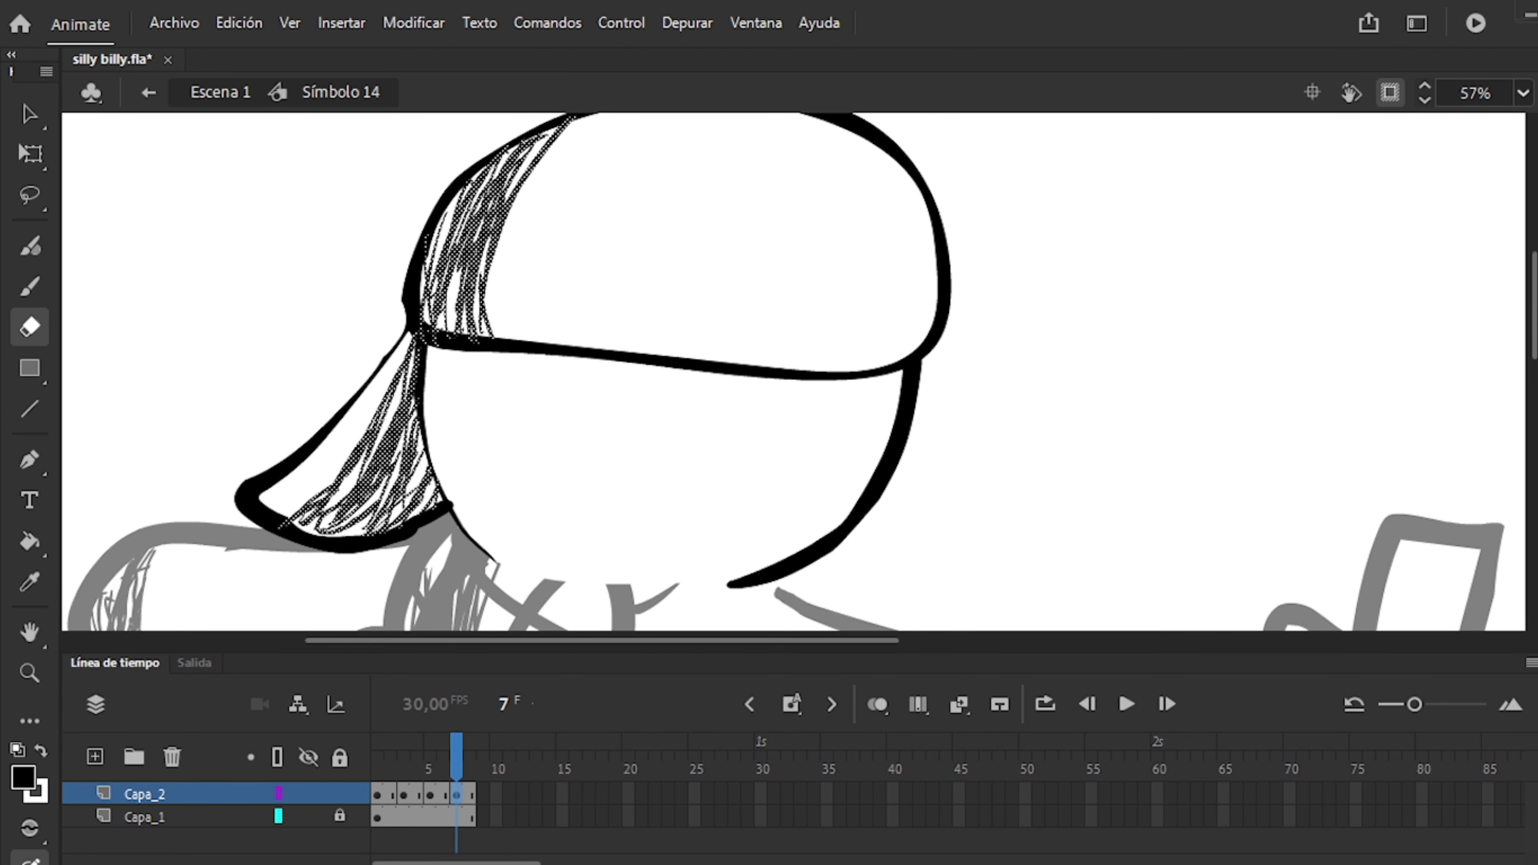
key(Delete)
key(alt+shift+o)
key(b)
key(ctrl+2)
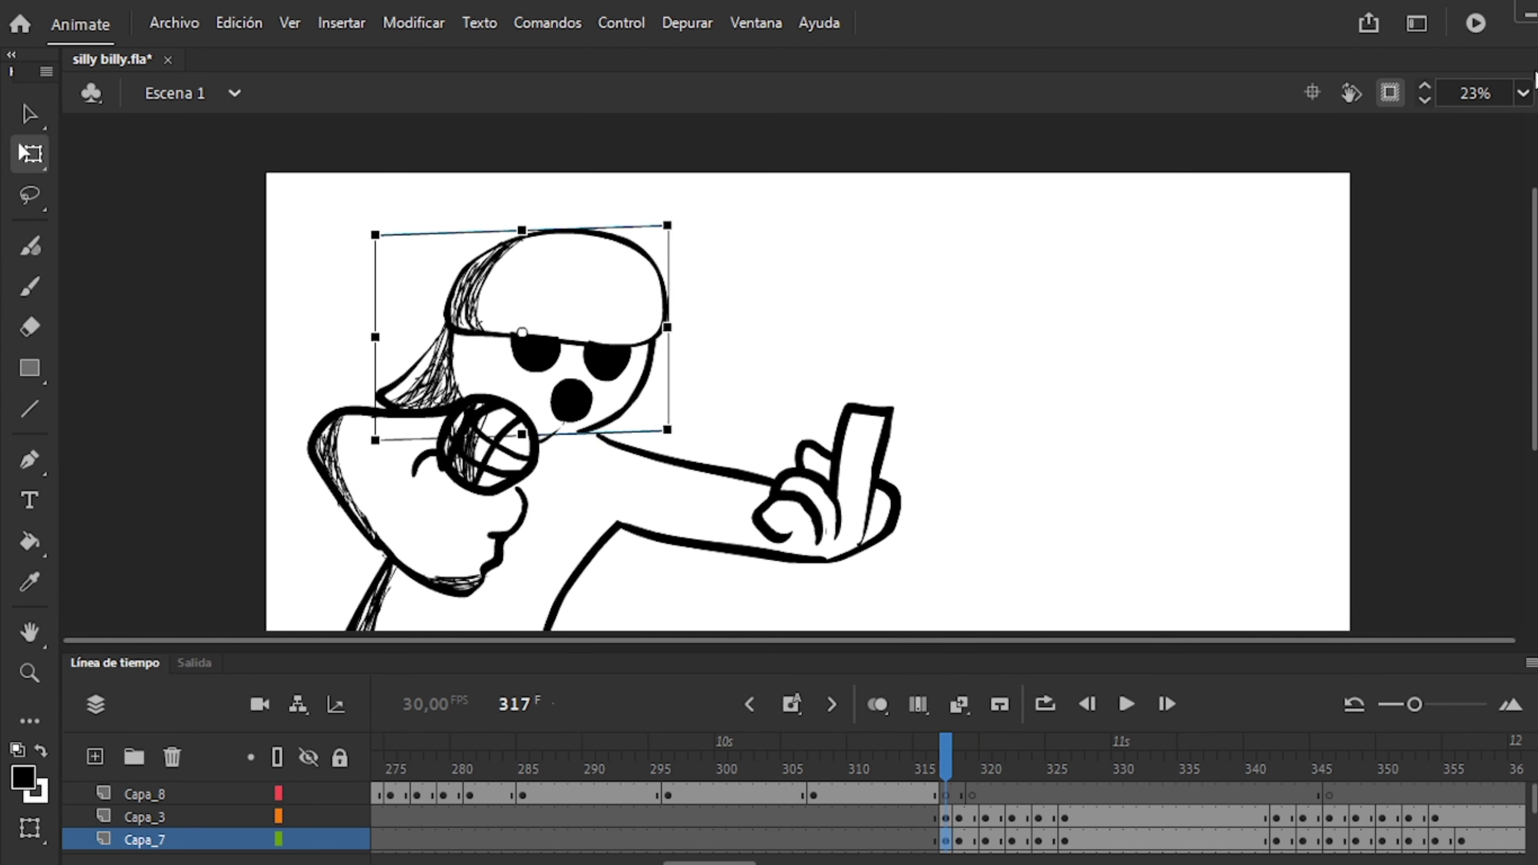
Examine the head's animated hatching in the main scene from frame 317 through the raised-finger transition.
key(period)
key(period)
key(period)
key(period)
key(period)
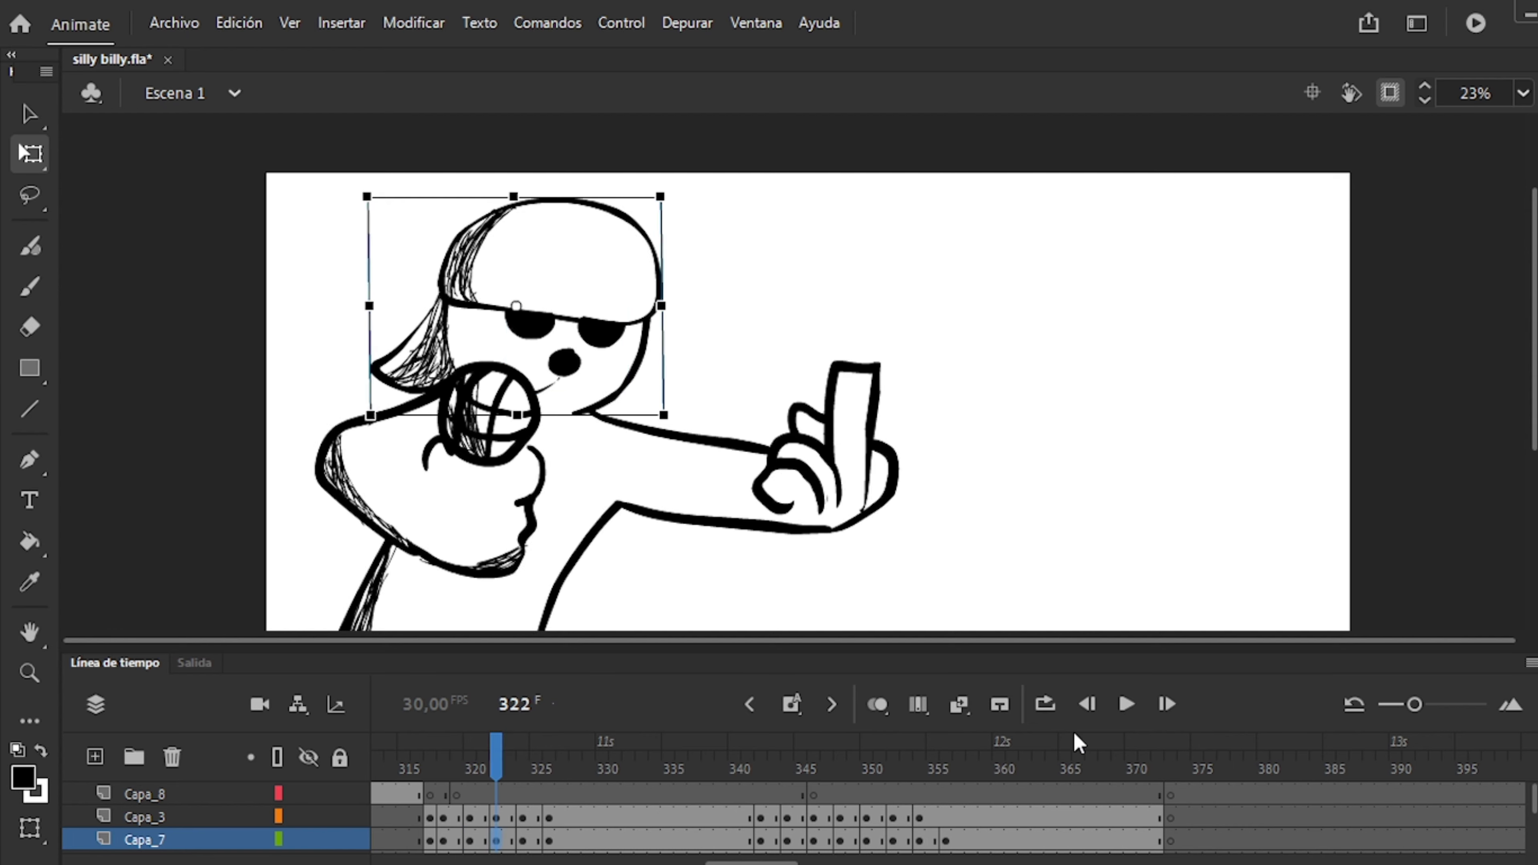
key(period)
key(period)
key(period)
key(period)
click(550, 841)
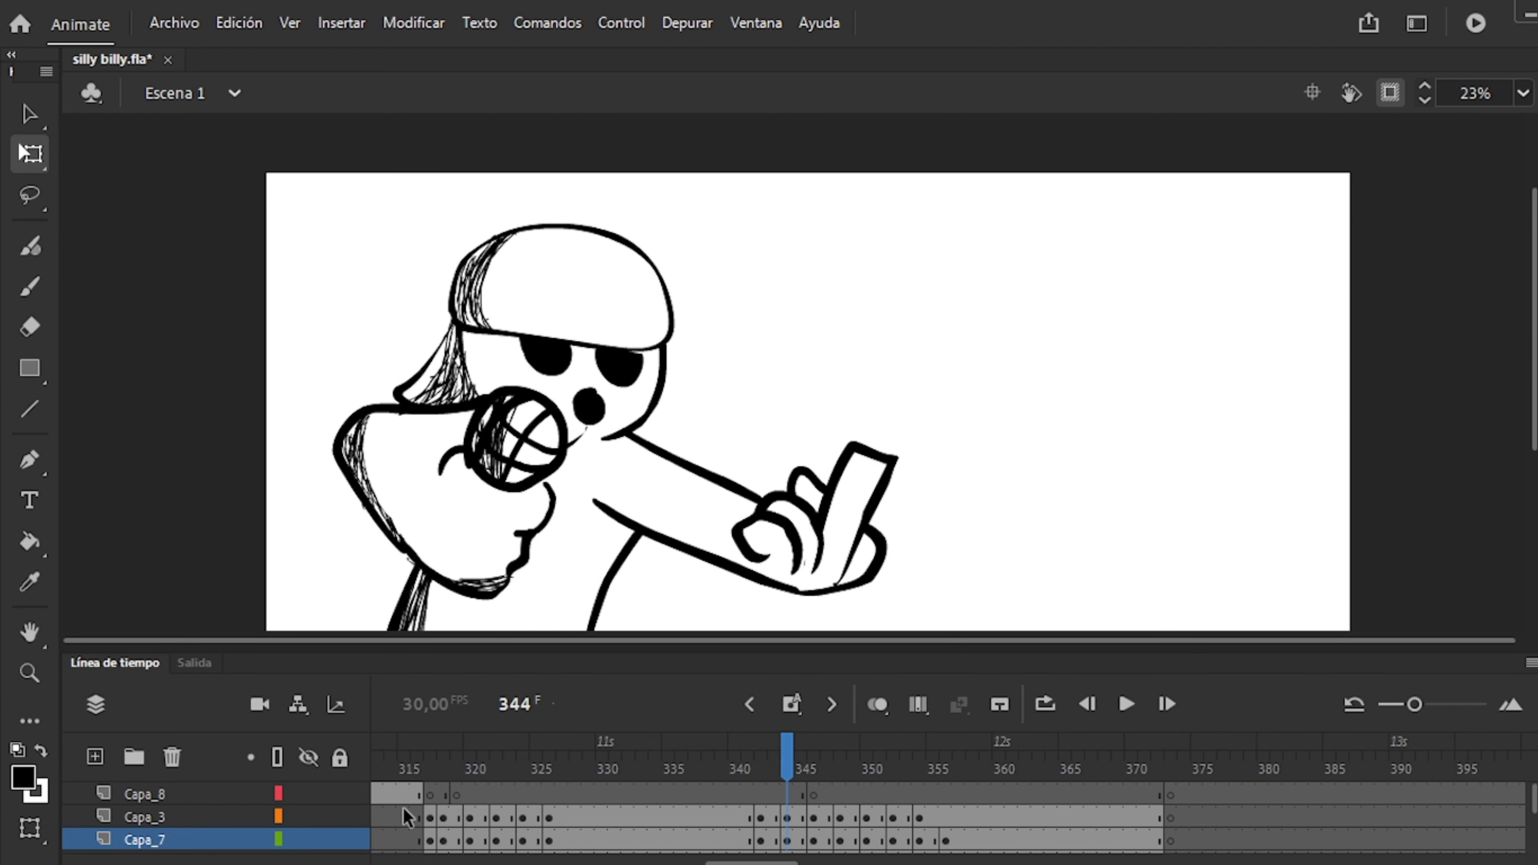
Open the microphone arm symbol and redraw the arm and microphone hatching on keyframes at frames 3 and 5.
double_click(491, 419)
click(30, 285)
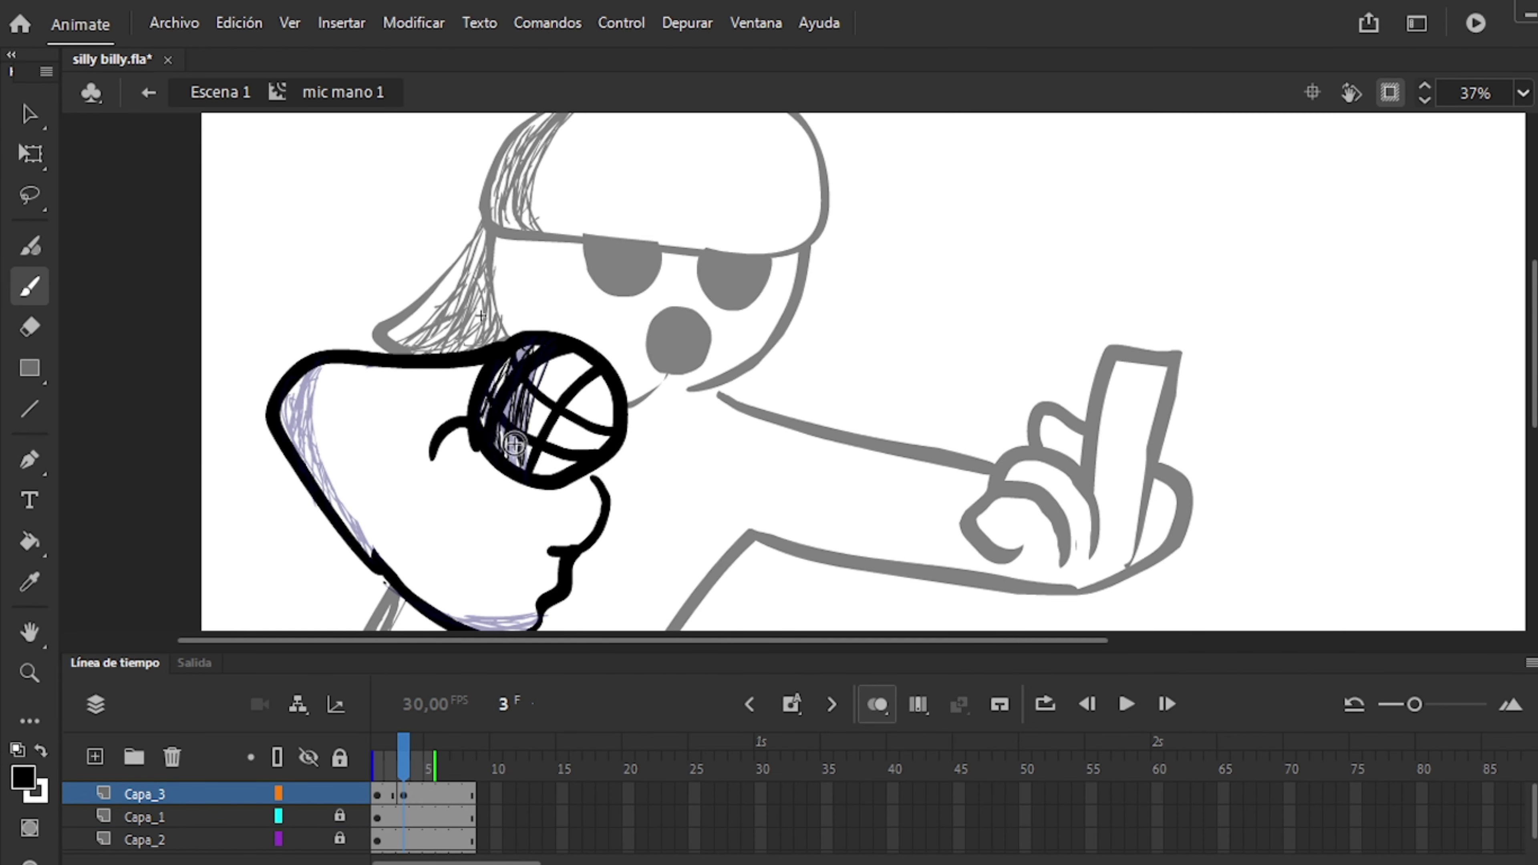
scroll(516, 332, down, 3)
key(period)
key(period)
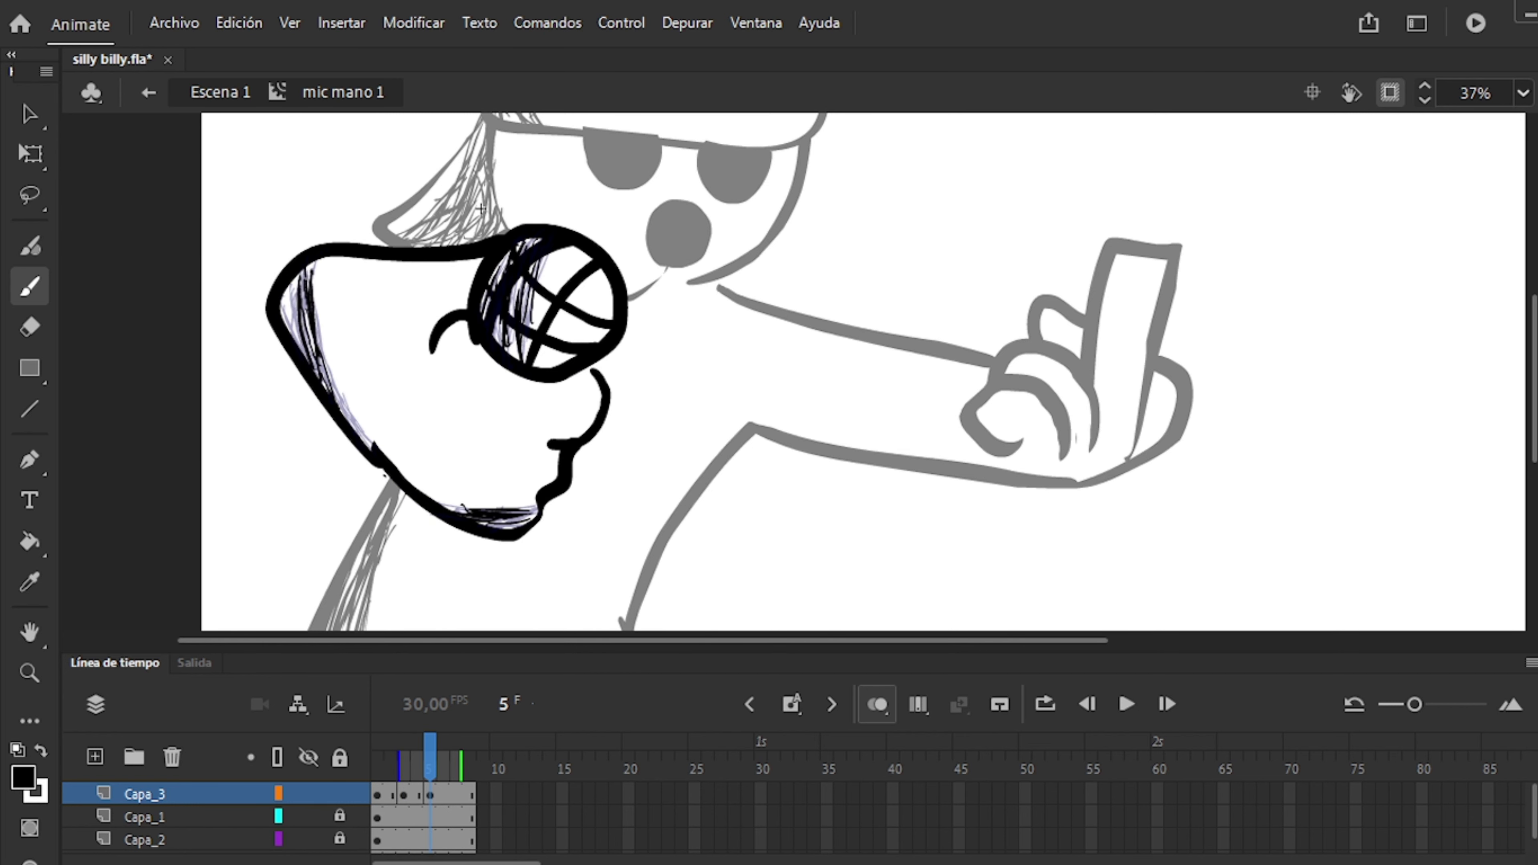
key(period)
key(period)
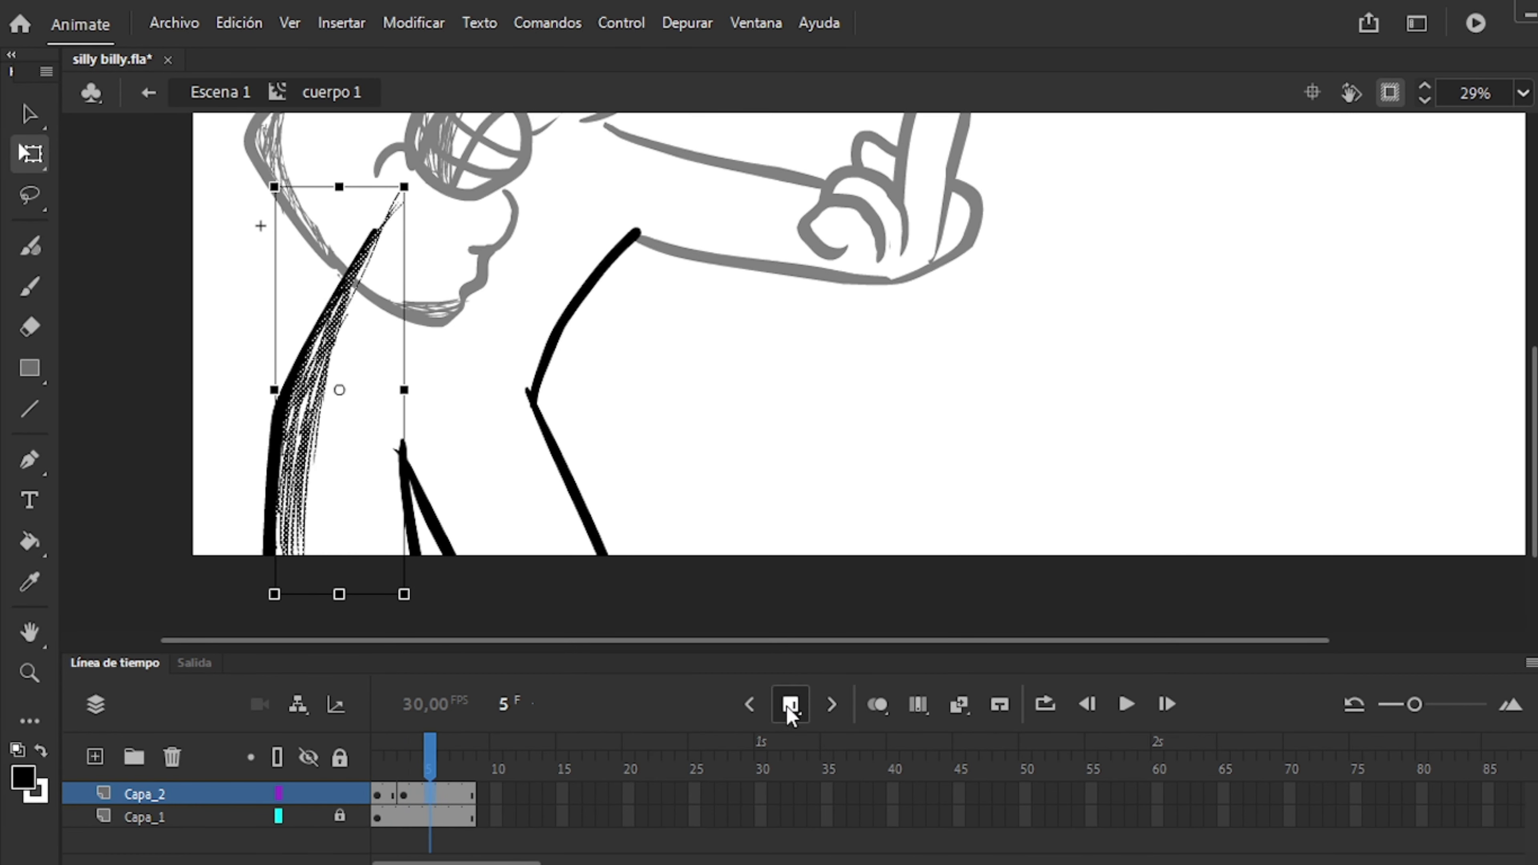
Redraw the torso symbol's side hatching with the Brush on keyframes at frames 3, 5 and 7.
key(b)
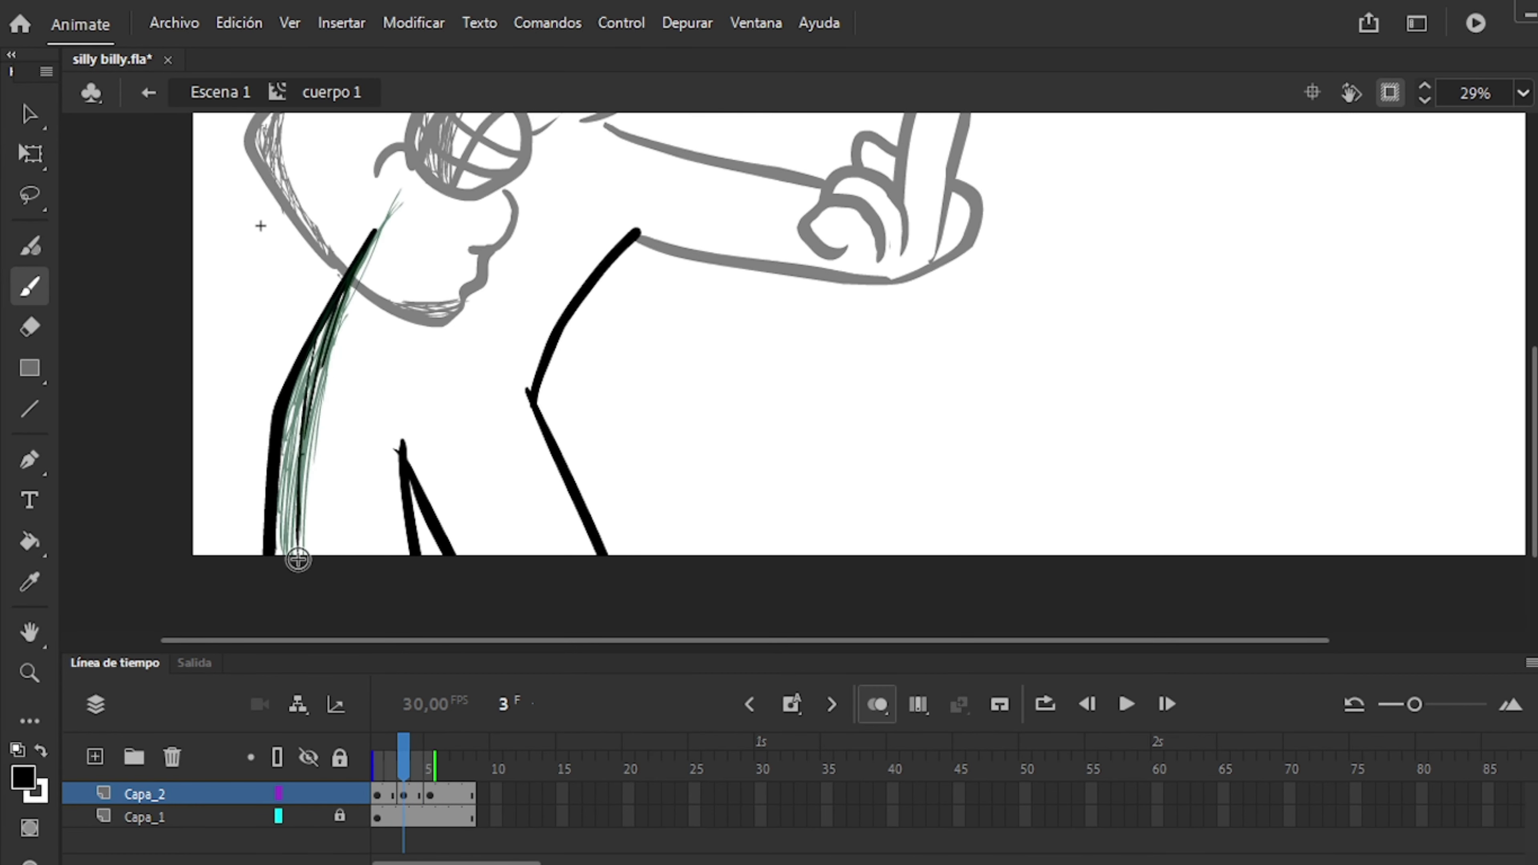
key(period)
key(period)
key(period)
key(period)
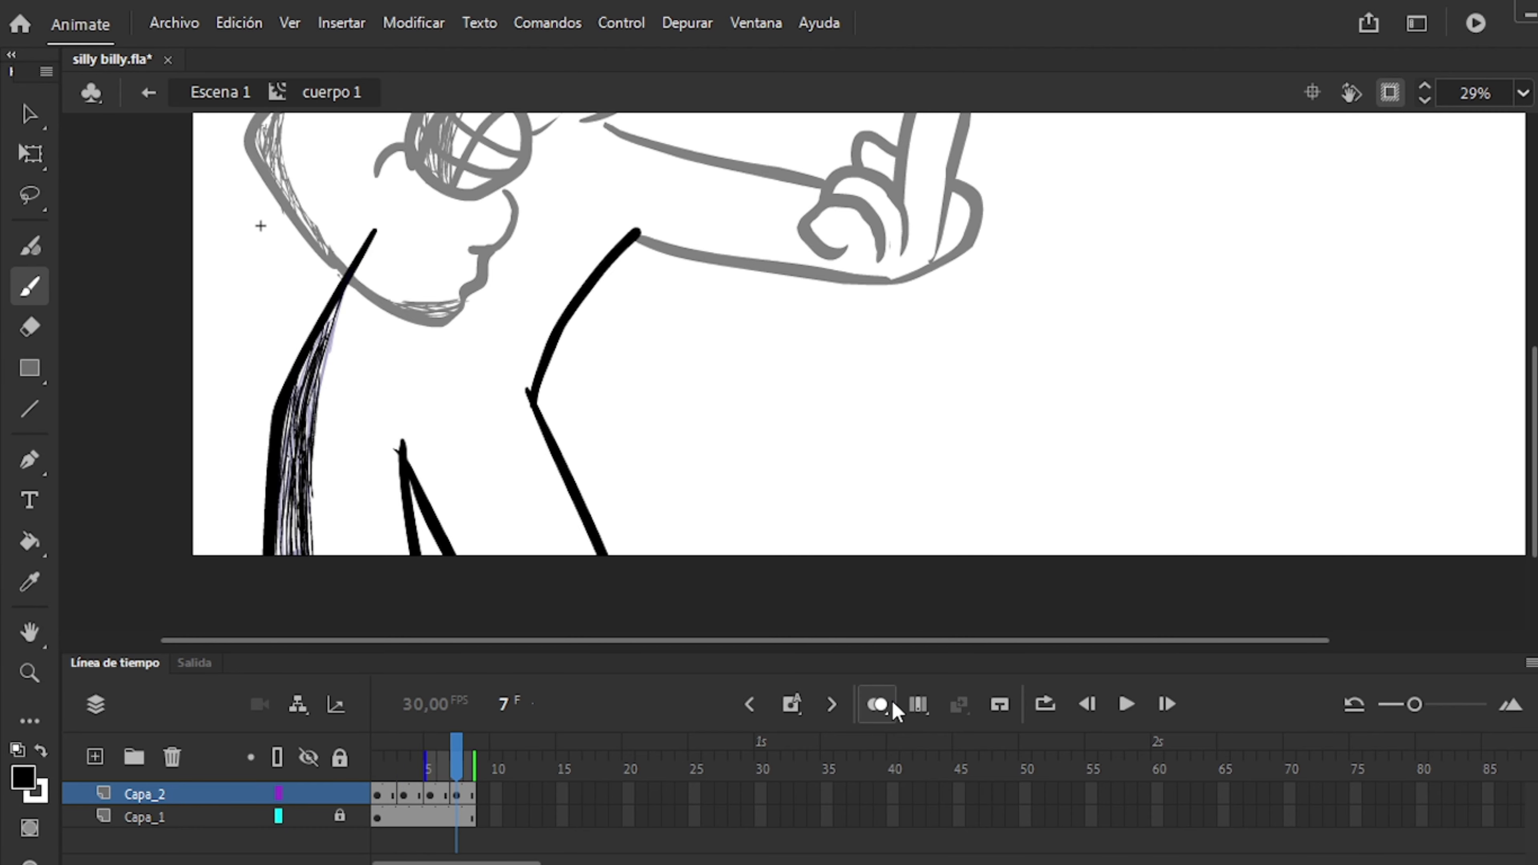
key(comma)
key(period)
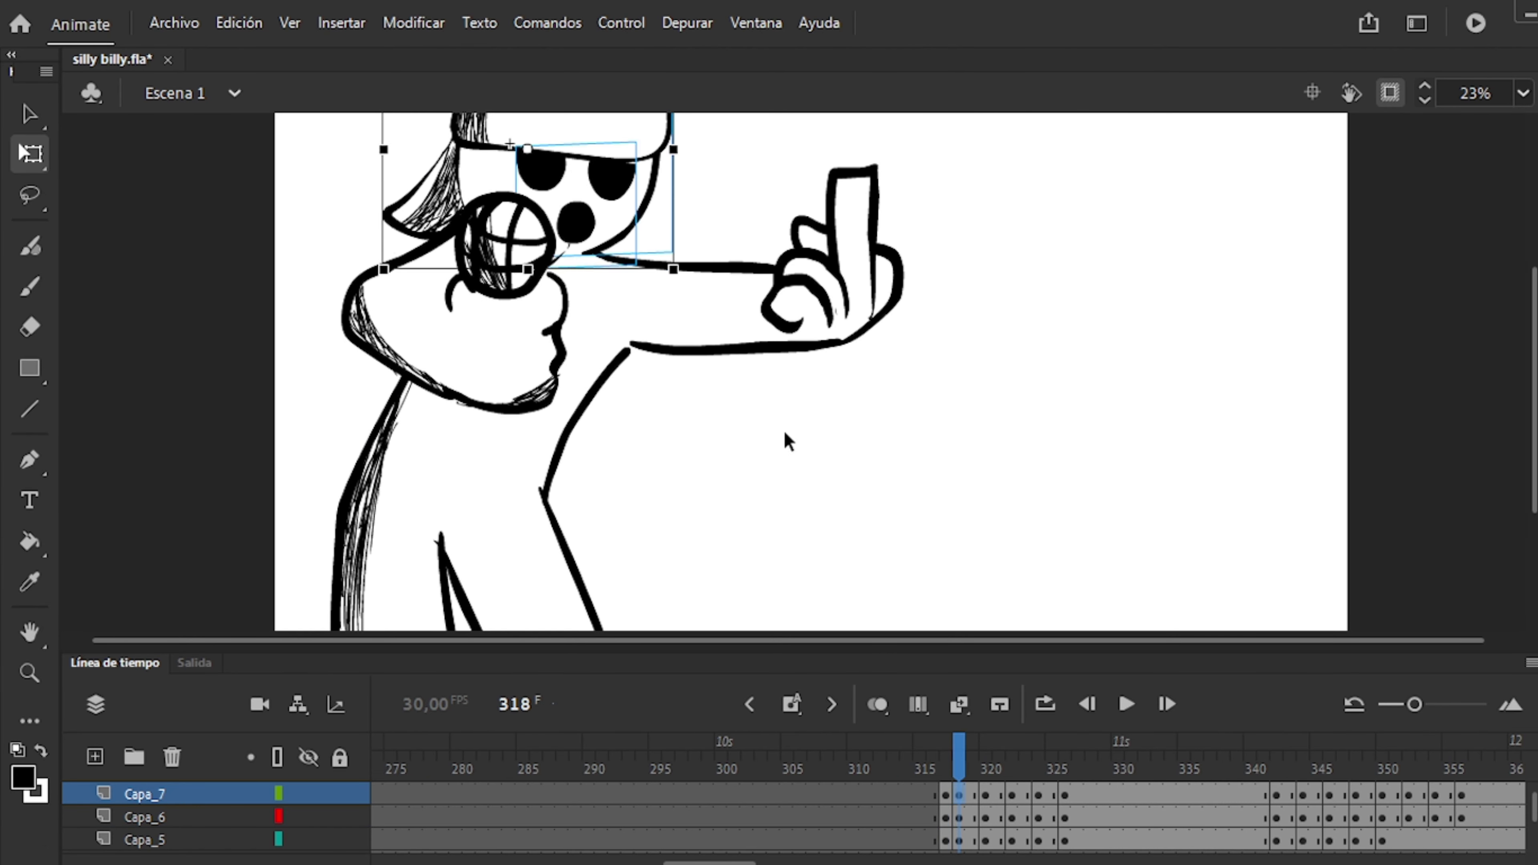
Examine the raised-finger transition from frame 318 in the main scene with the animated hatching.
key(period)
key(period)
key(period)
key(period)
key(period)
key(period)
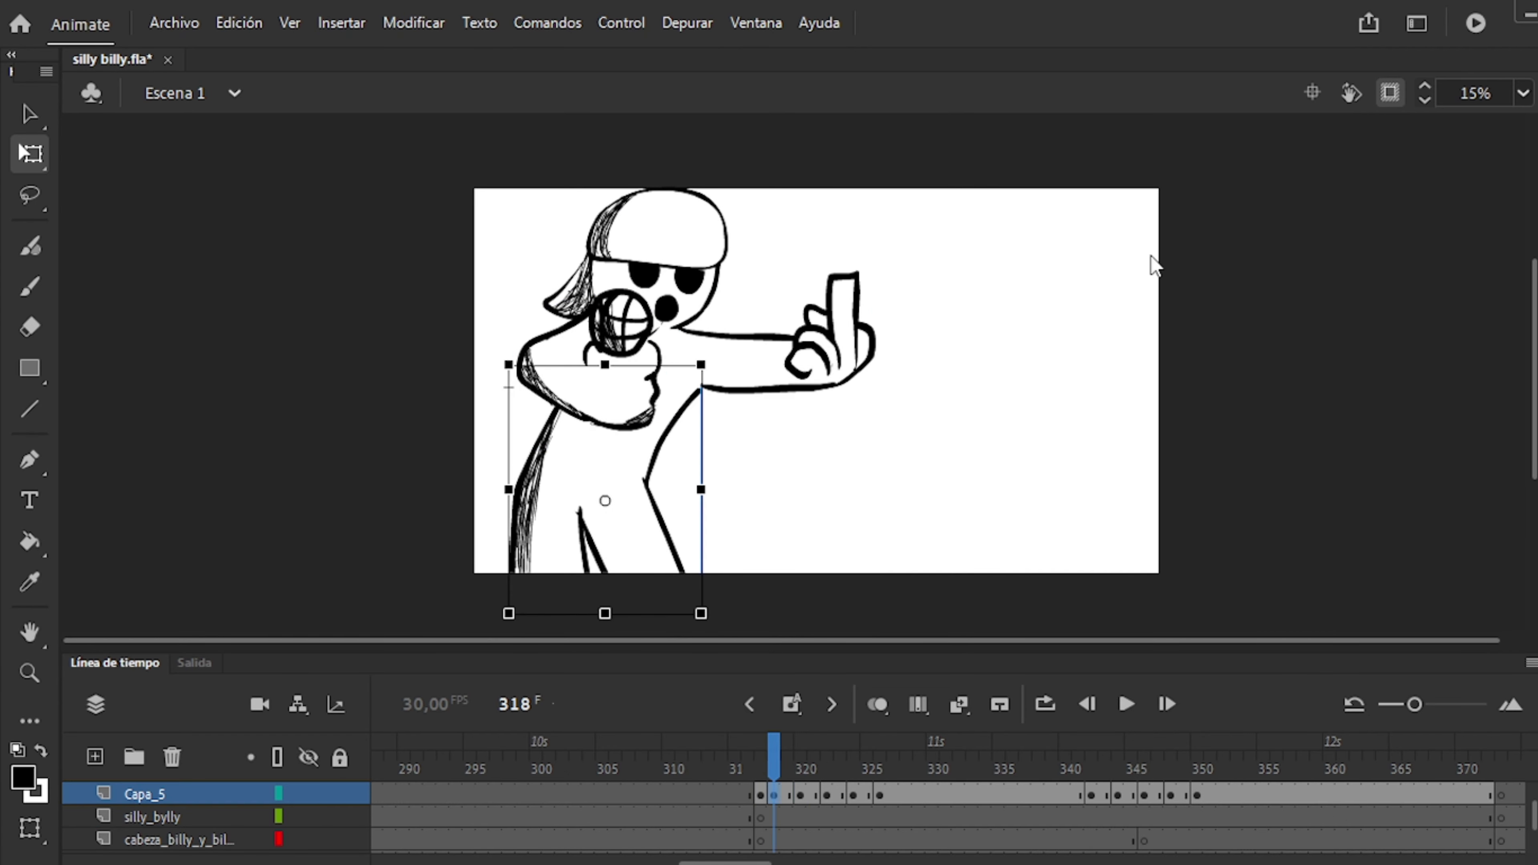
Examine the torso's animated hatching back and forth between frames 318 and 330 of the main scene.
key(period)
key(period)
key(period)
key(period)
key(period)
key(period)
key(period)
key(comma)
key(comma)
key(comma)
key(comma)
key(comma)
key(period)
key(period)
key(period)
key(period)
key(period)
key(period)
key(period)
key(period)
key(period)
key(period)
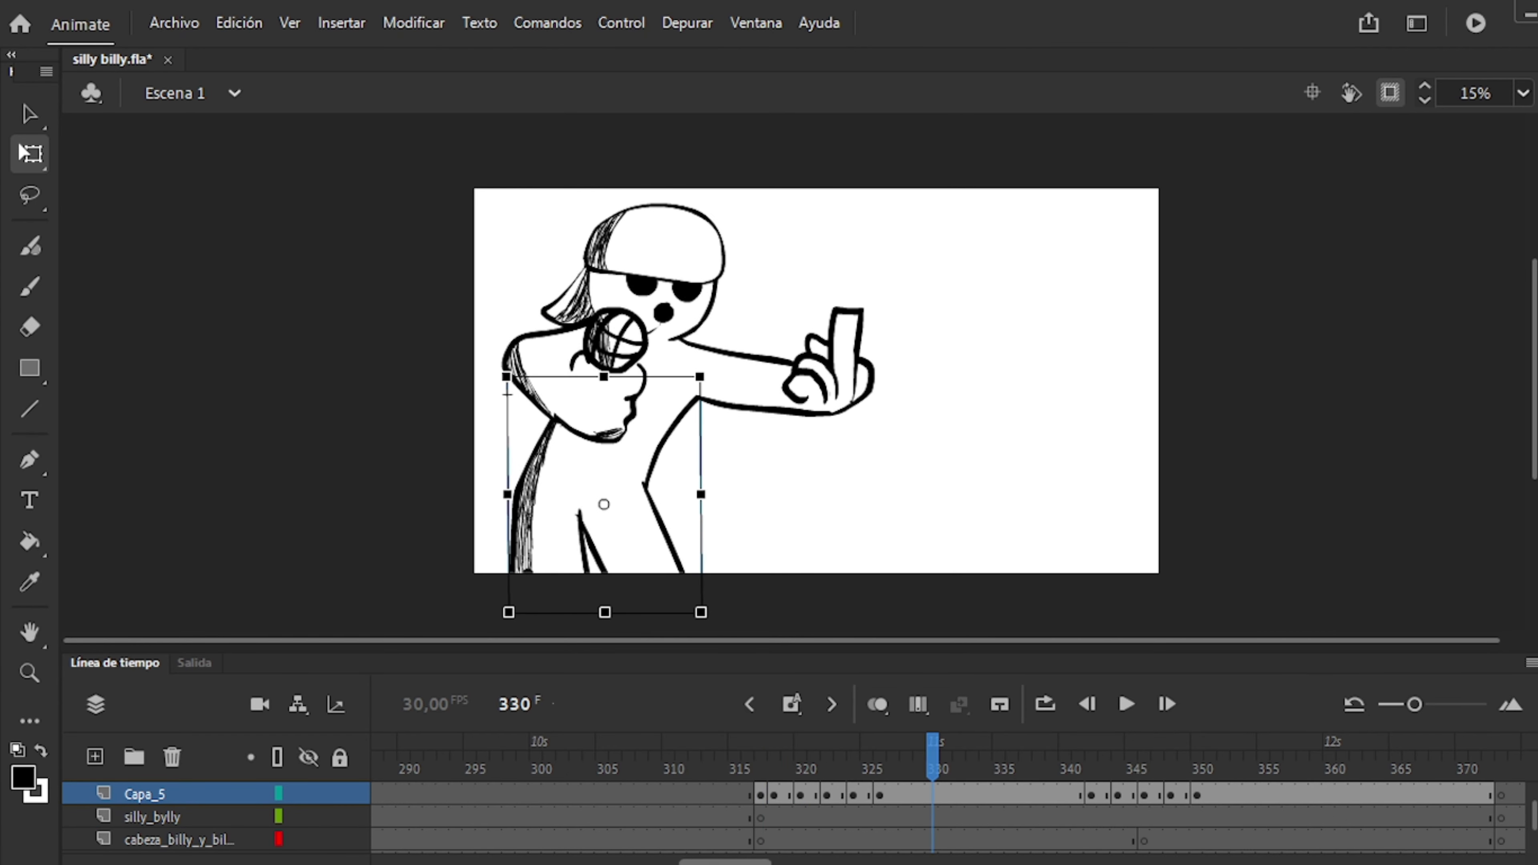
key(comma)
key(comma)
key(comma)
key(comma)
key(comma)
key(comma)
key(comma)
key(comma)
key(comma)
key(comma)
key(comma)
key(comma)
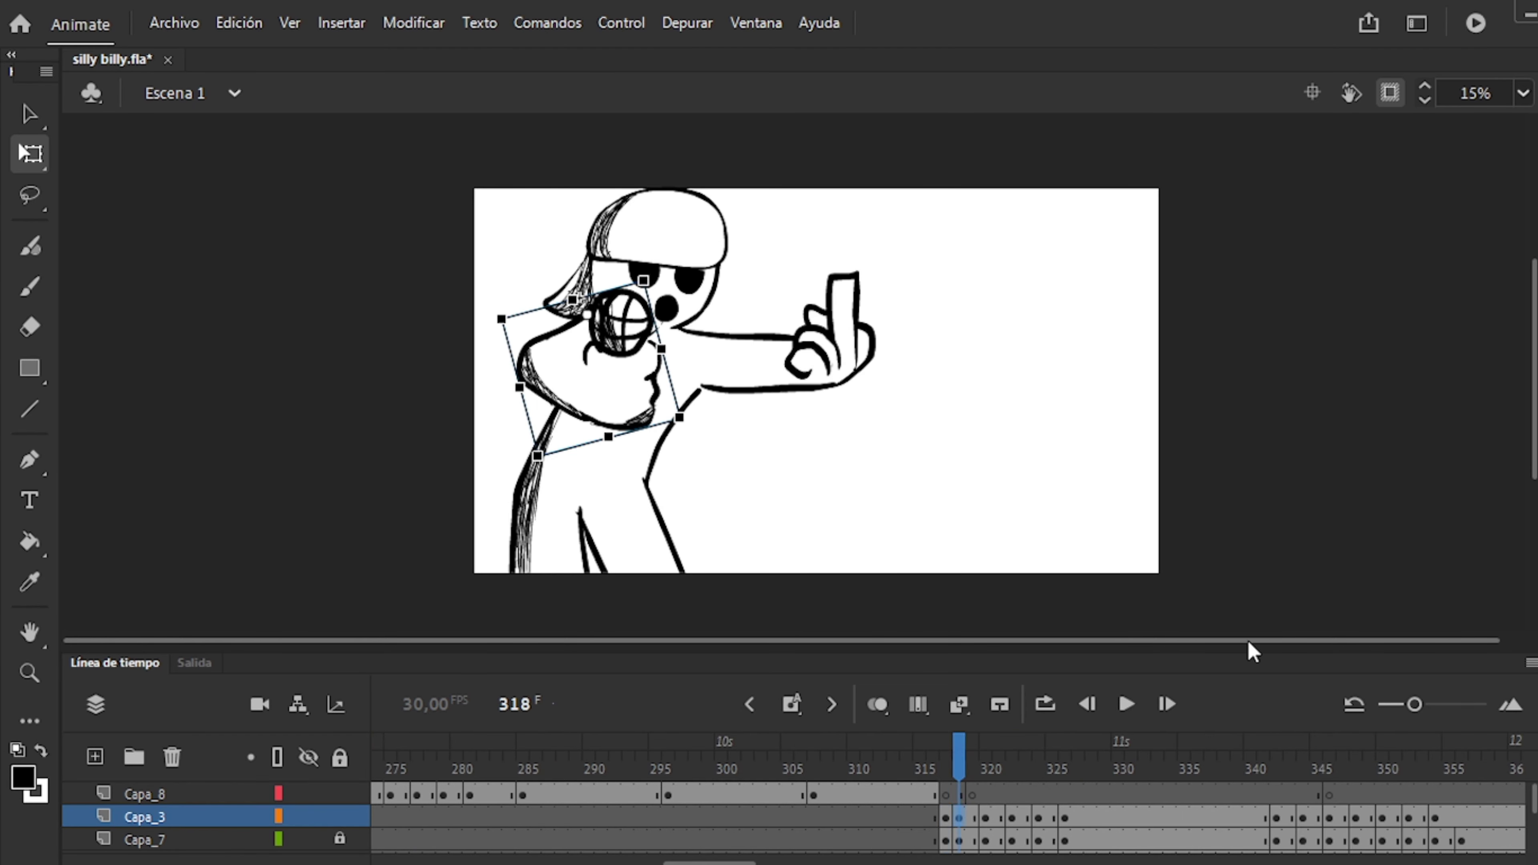
Examine the whole change from the raised-finger pose to the lowered-hand pose, from frame 318 to frame 371.
key(period)
key(period)
key(period)
key(period)
key(period)
key(period)
key(period)
key(period)
key(period)
key(period)
key(period)
key(period)
key(period)
key(period)
key(period)
key(period)
key(period)
key(period)
key(period)
key(period)
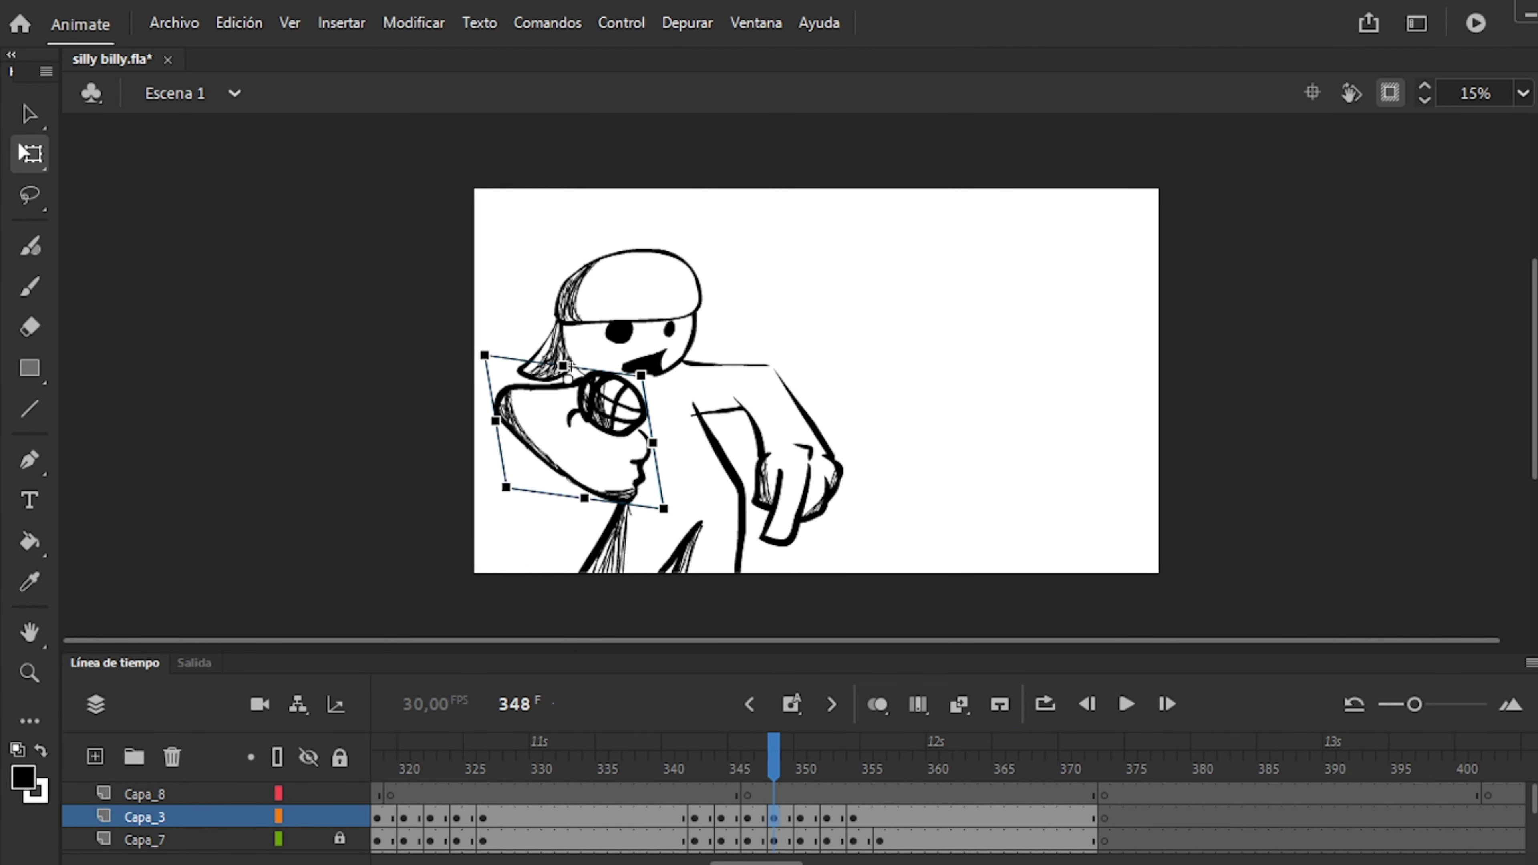
key(period)
key(period)
key(period)
key(period)
key(period)
key(period)
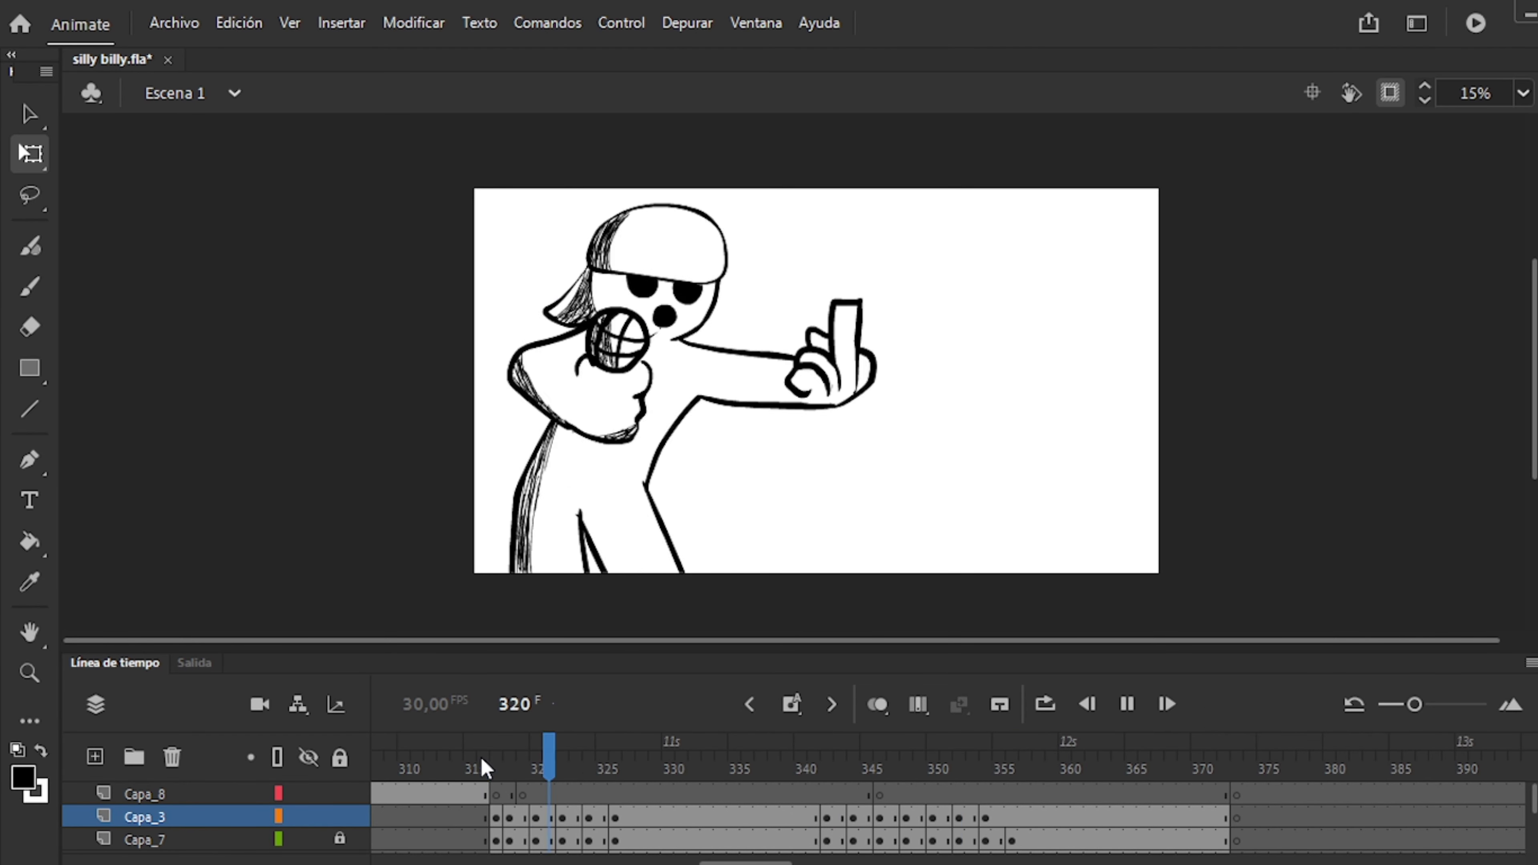
key(period)
key(period)
key(period)
key(period)
key(period)
key(period)
key(period)
key(period)
key(period)
key(period)
key(period)
key(period)
key(period)
key(period)
key(period)
key(period)
key(period)
key(period)
key(period)
key(period)
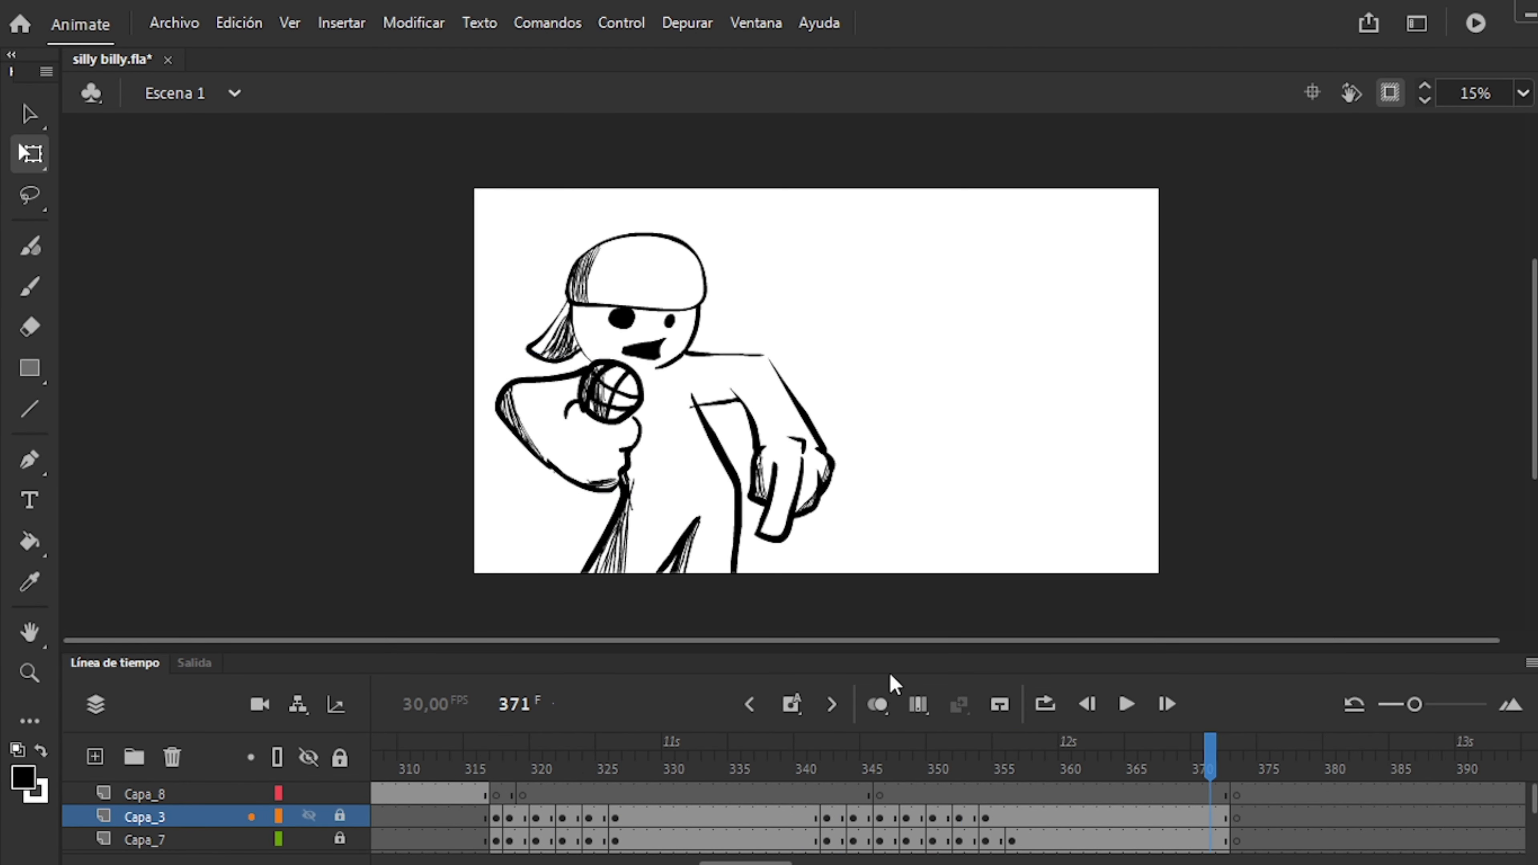
Open the torso symbol of the lowered-hand pose and redraw its hatching on a keyframe at frame 3.
double_click(628, 528)
click(407, 794)
key(ctrl+equal)
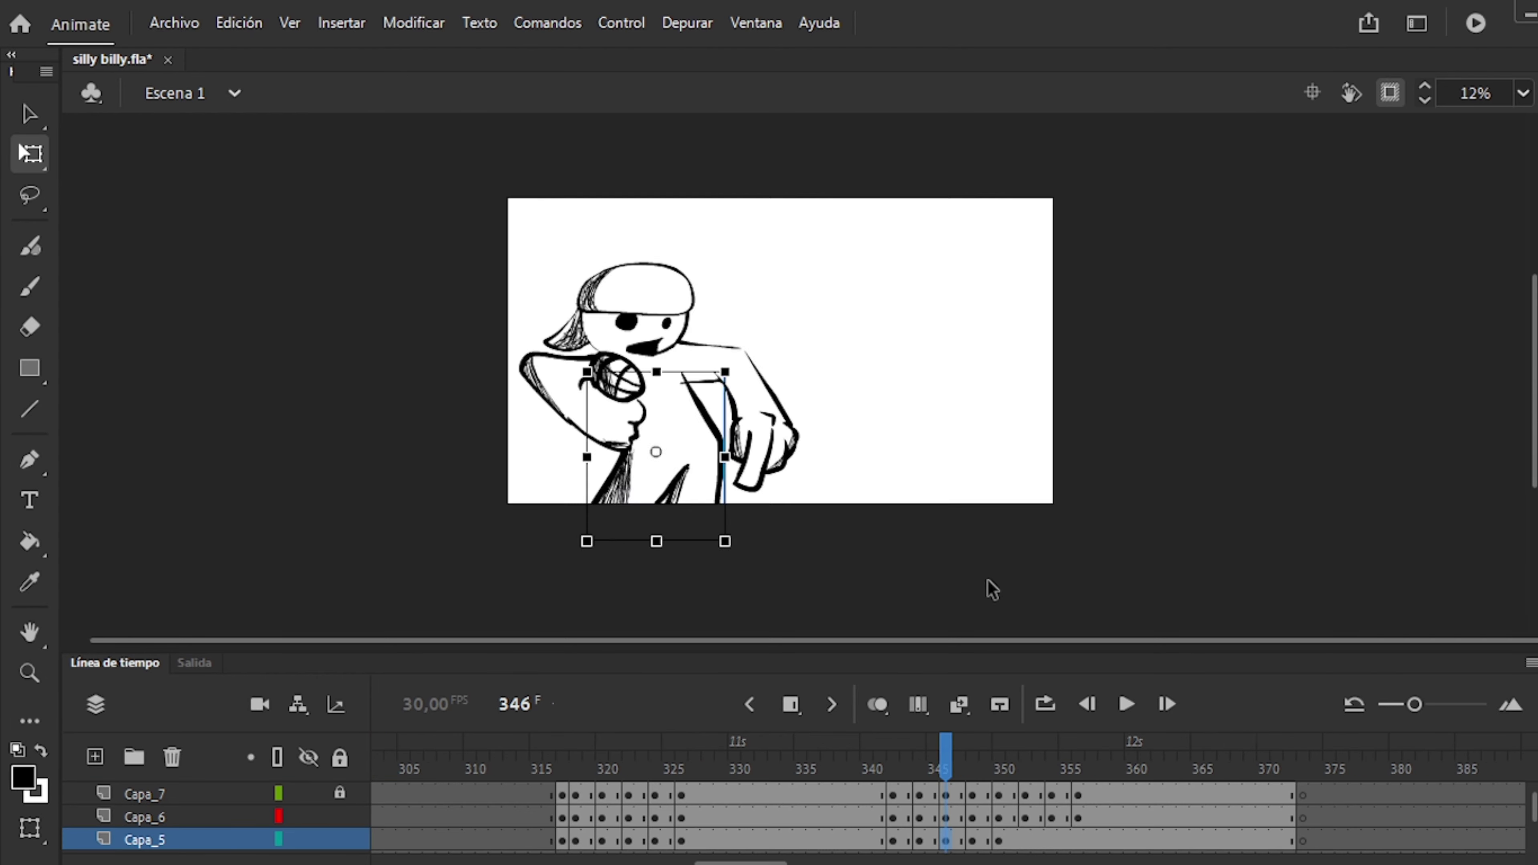
Open the lowered arm's symbol and redraw the hand's side hatching with the Brush on keyframes at frames 3 and 5.
scroll(989, 590, up, 1)
key(period)
key(period)
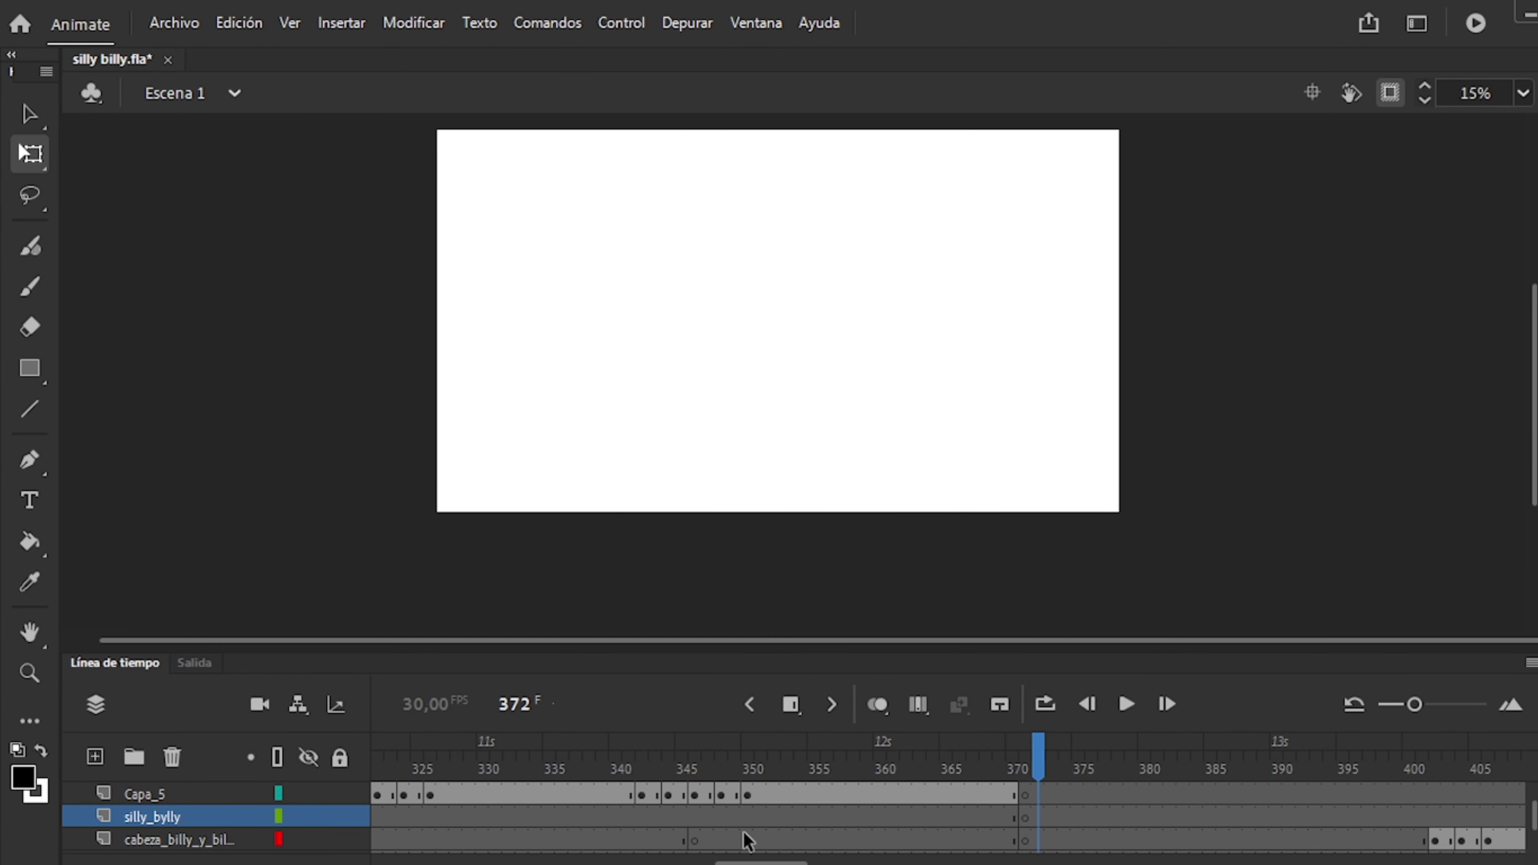
drag(1036, 749, 890, 776)
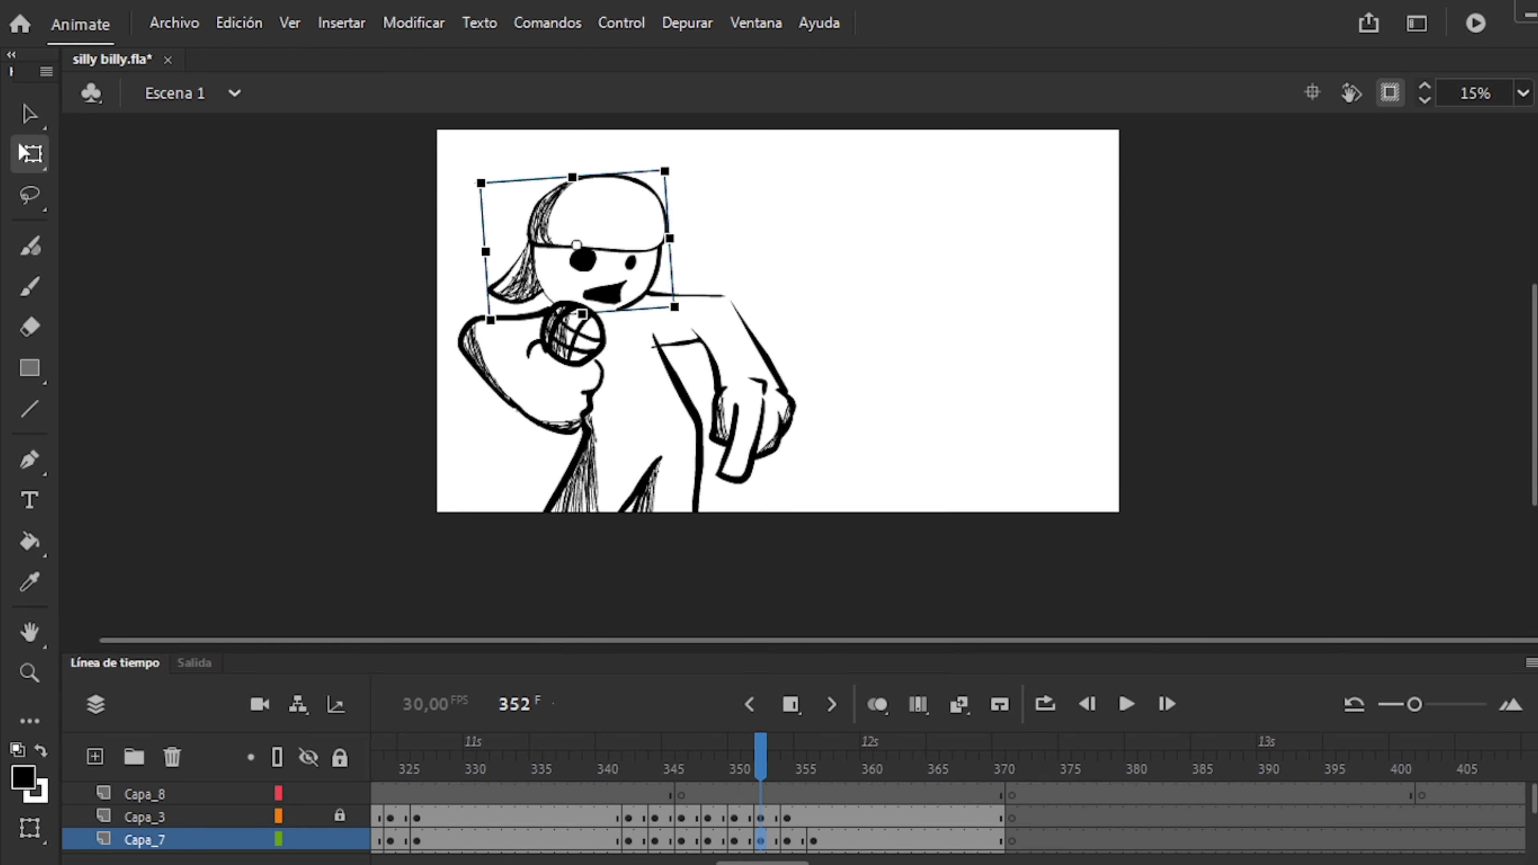
key(period)
key(period)
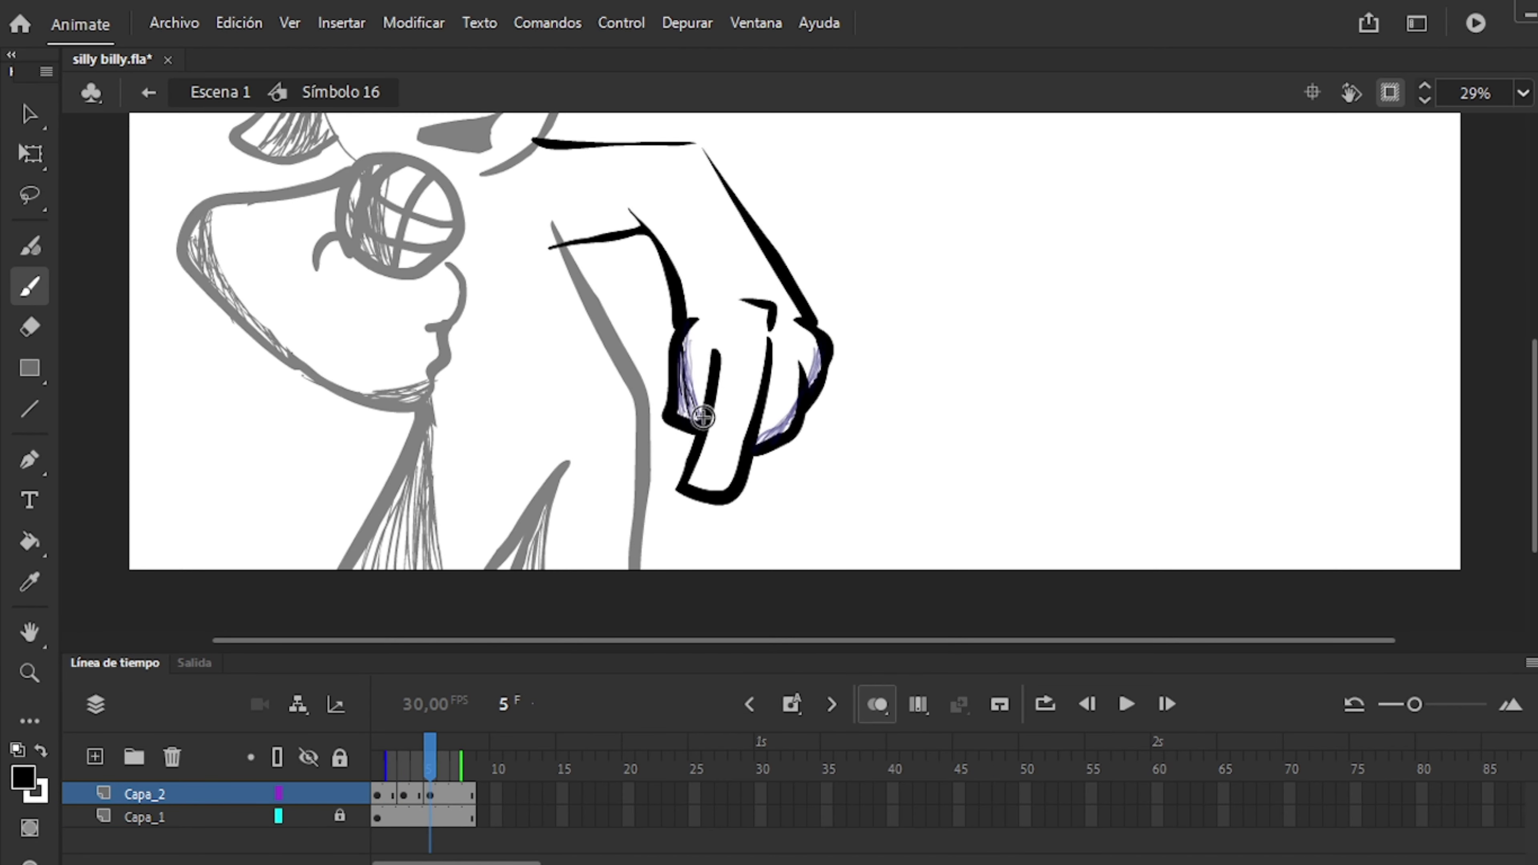
scroll(735, 387, up, 2)
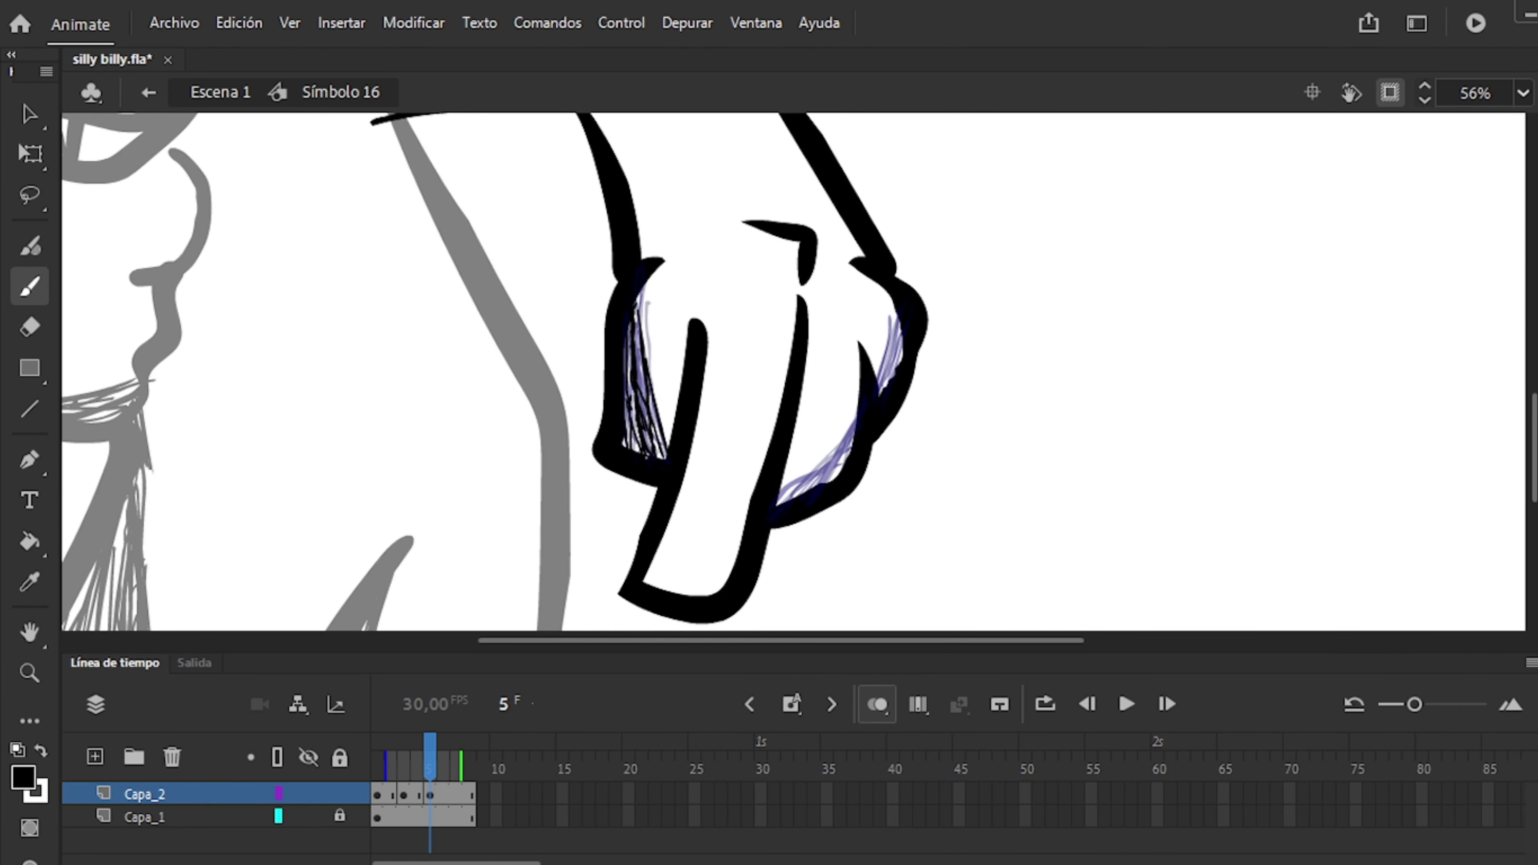
key(period)
key(period)
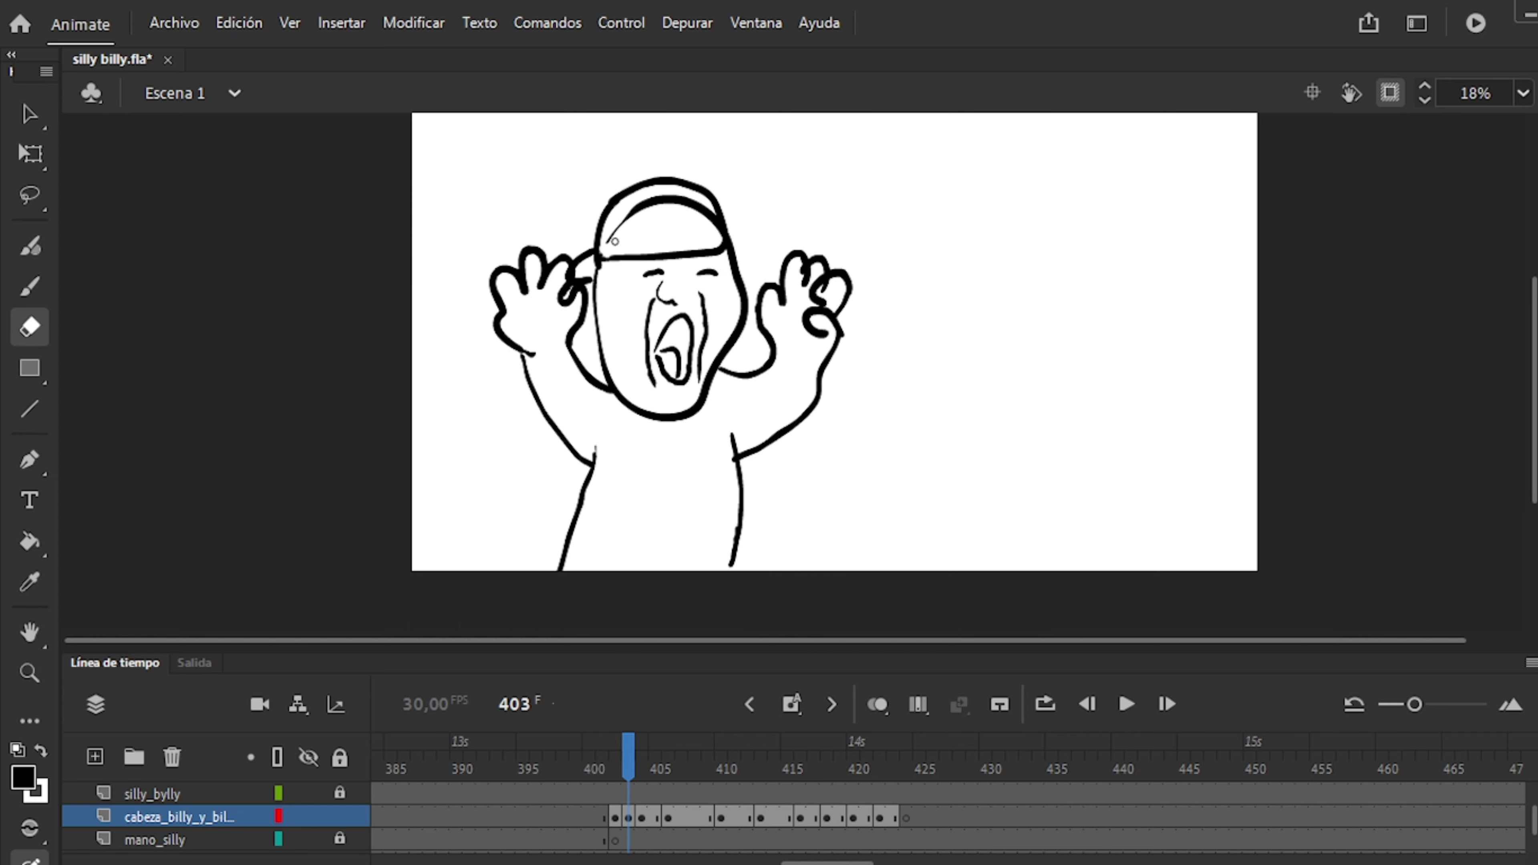
Erase the leftover line inside the screaming singer's cap at frame 403, checking the drawings through frame 406.
key(period)
key(period)
key(comma)
key(period)
key(period)
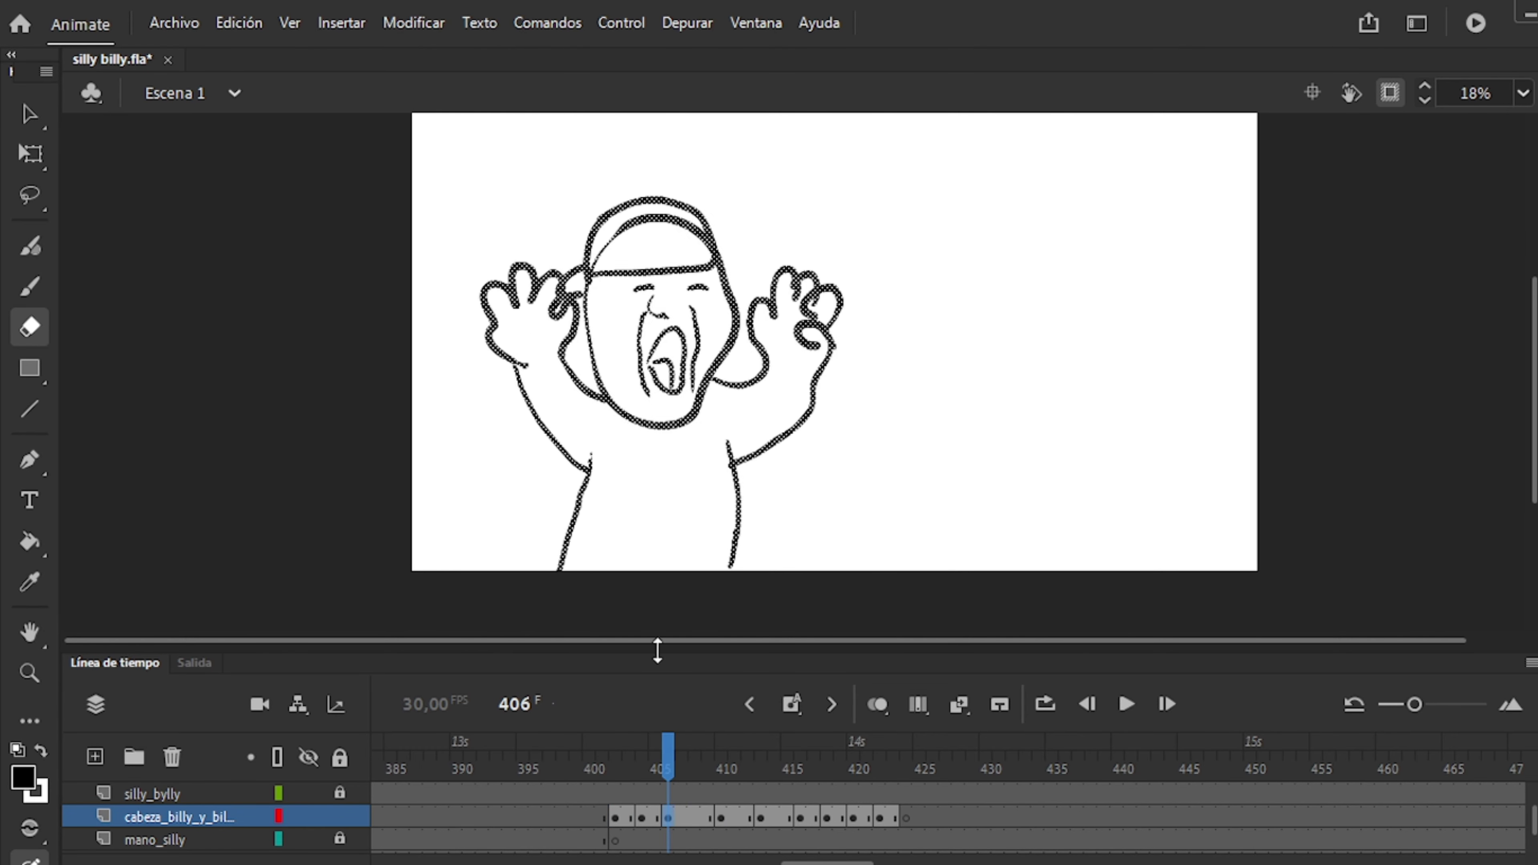
Shift the screaming singer's keyframes on the head layer so that the sequence starts at frame 400.
click(602, 750)
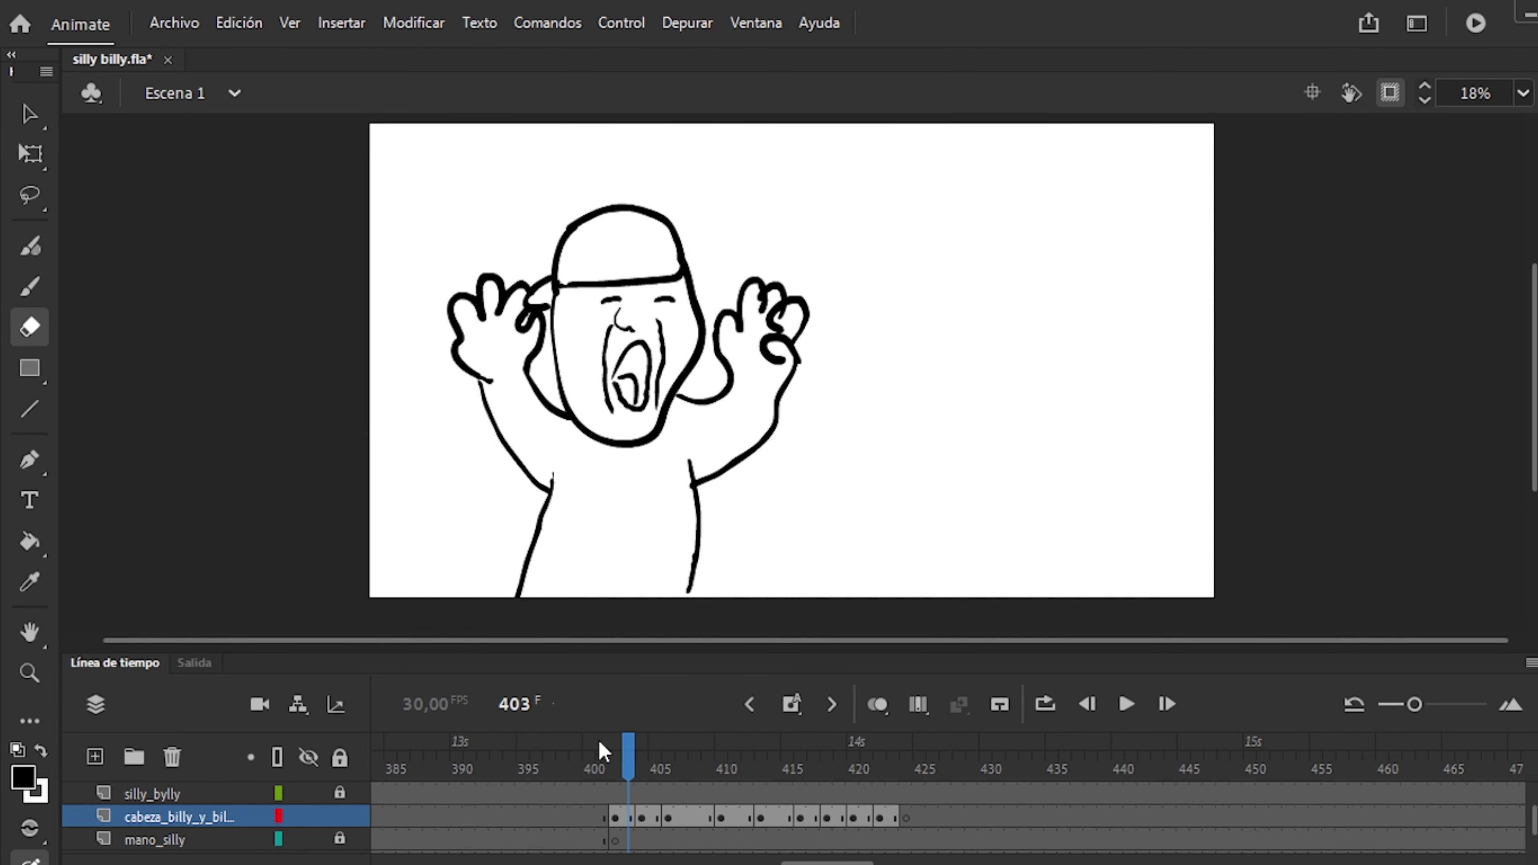
key(comma)
key(comma)
key(comma)
mouse_move(557, 756)
mouse_down()
mouse_move(748, 763)
mouse_move(829, 824)
mouse_up()
drag(458, 785, 591, 812)
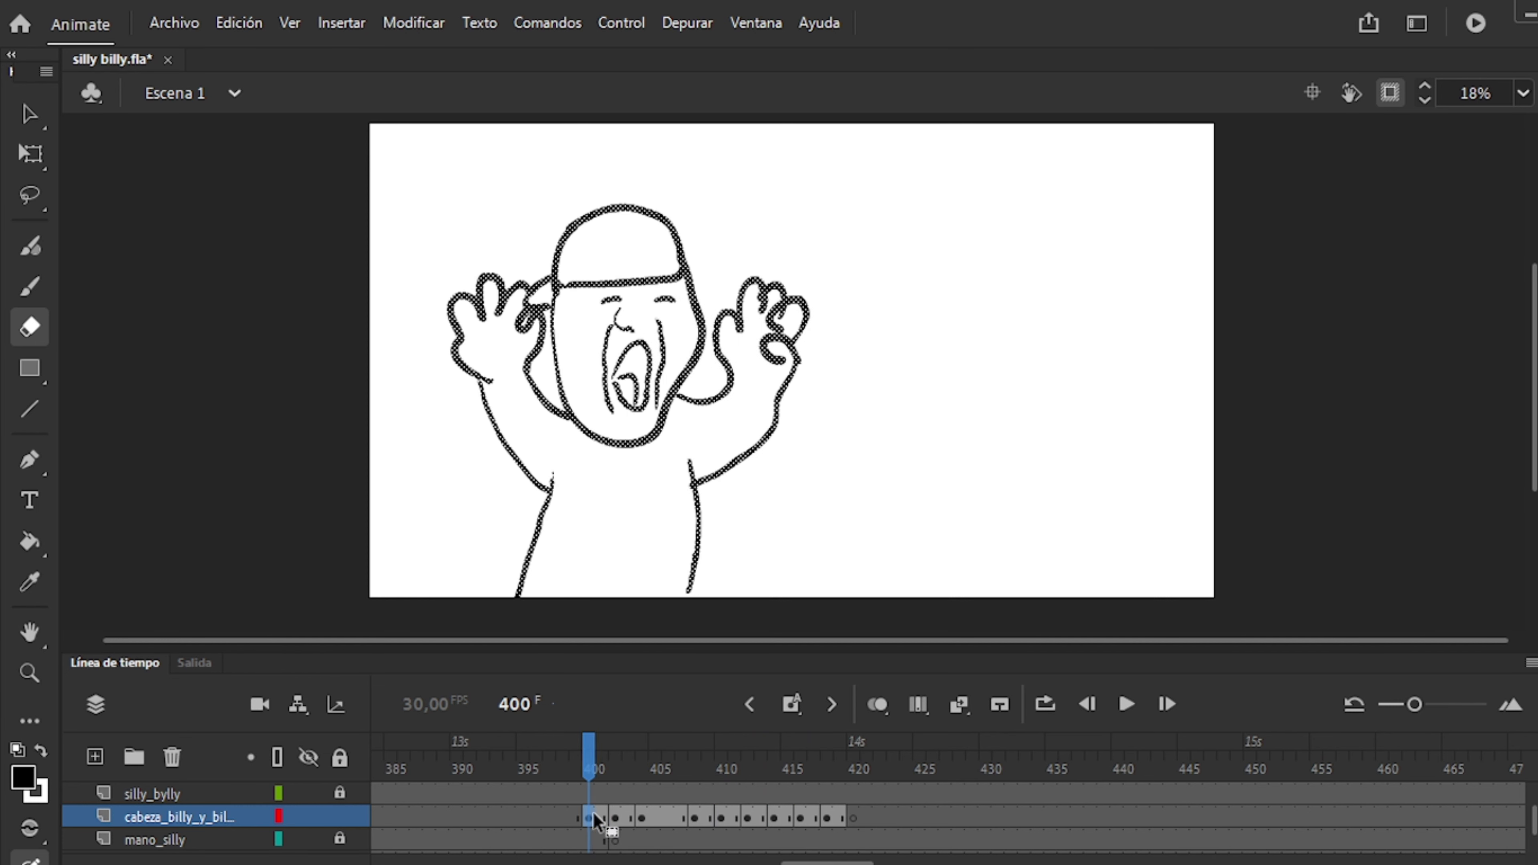
Draw a new open-eyed screaming pose at frame 401 with the Brush, plus a version with narrower eyes on a keyframe at frame 403.
key(F5)
key(F5)
key(F5)
drag(545, 290, 578, 430)
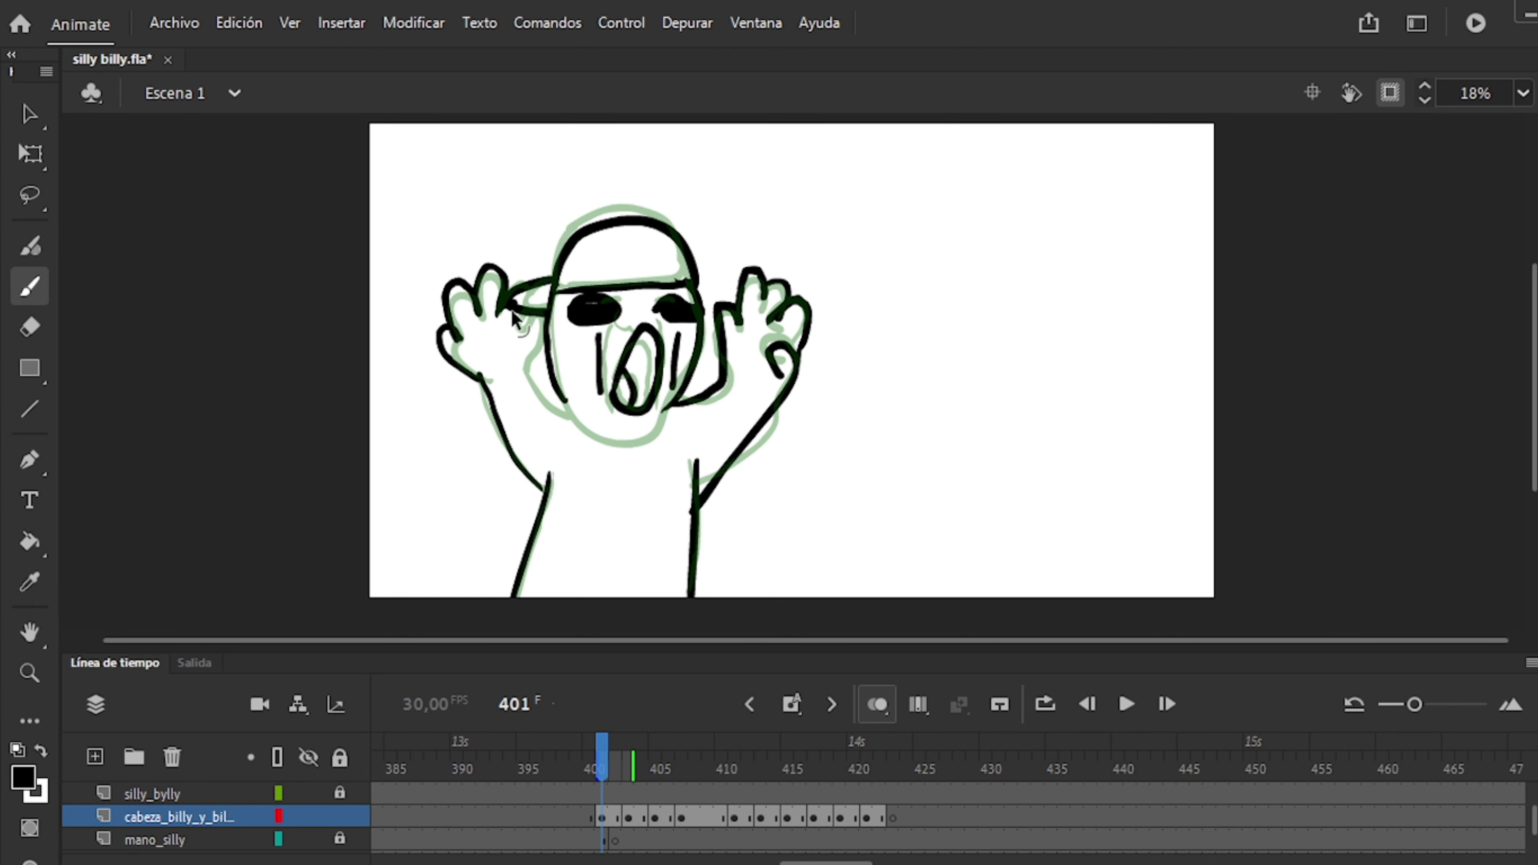
click(616, 818)
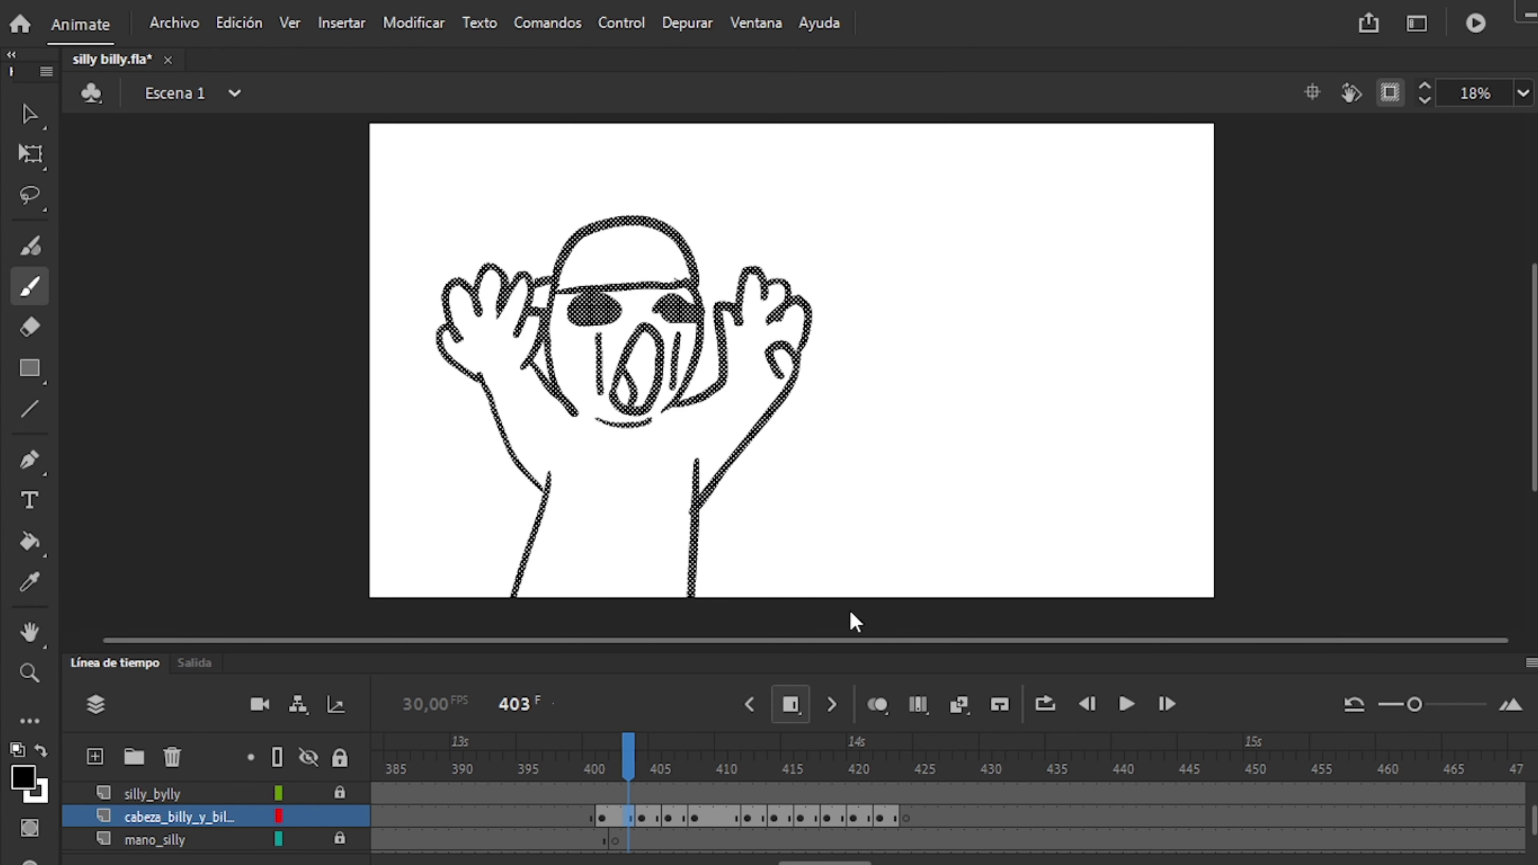
key(alt+shift+o)
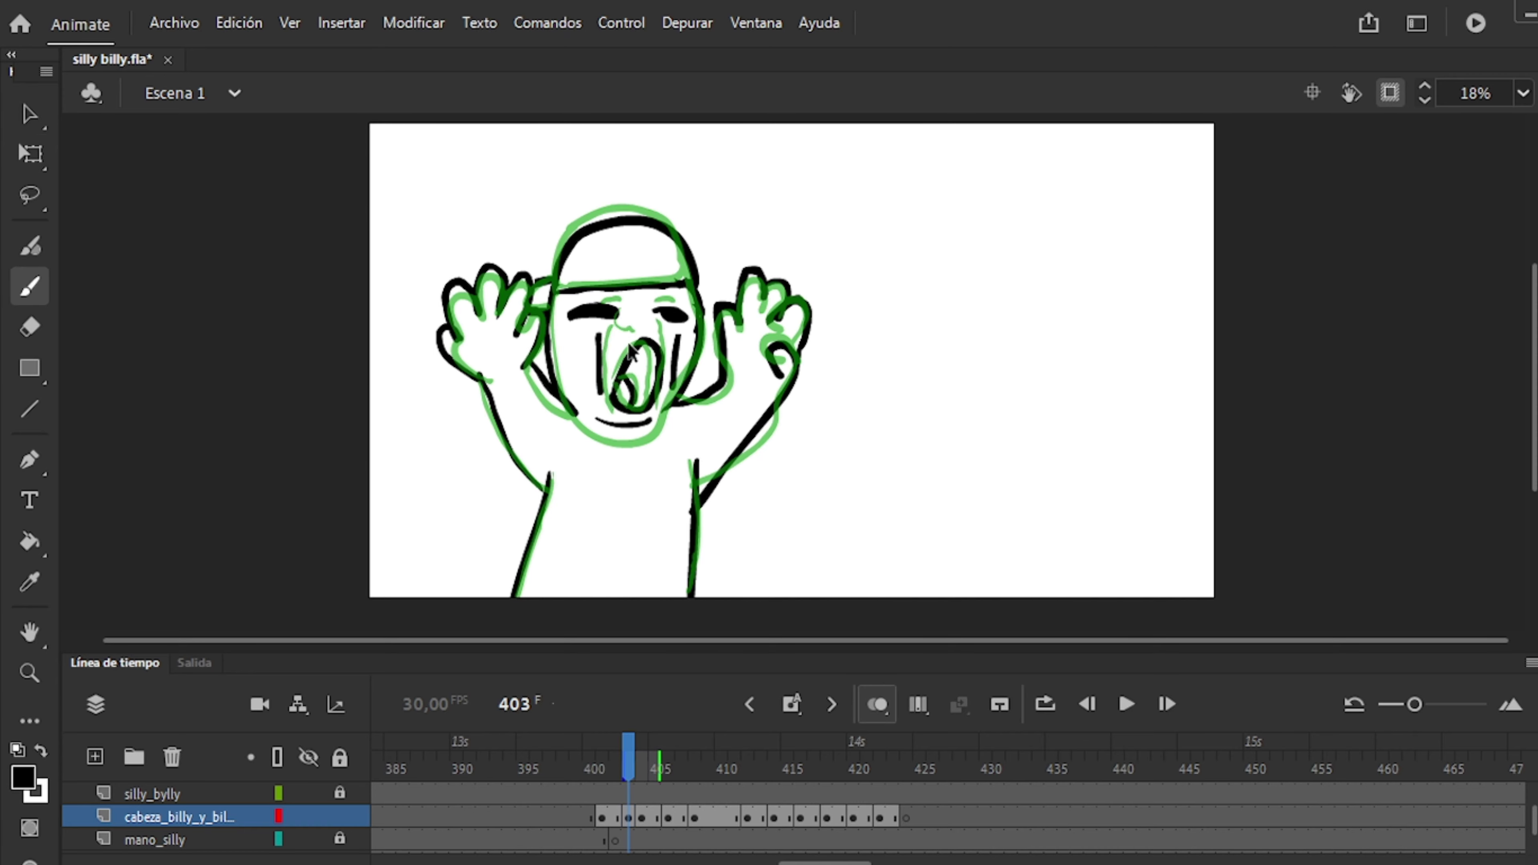
key(b)
Play the screaming animation and retime the head layer's keyframes to start at frame 402 with two-frame spacing.
key(Return)
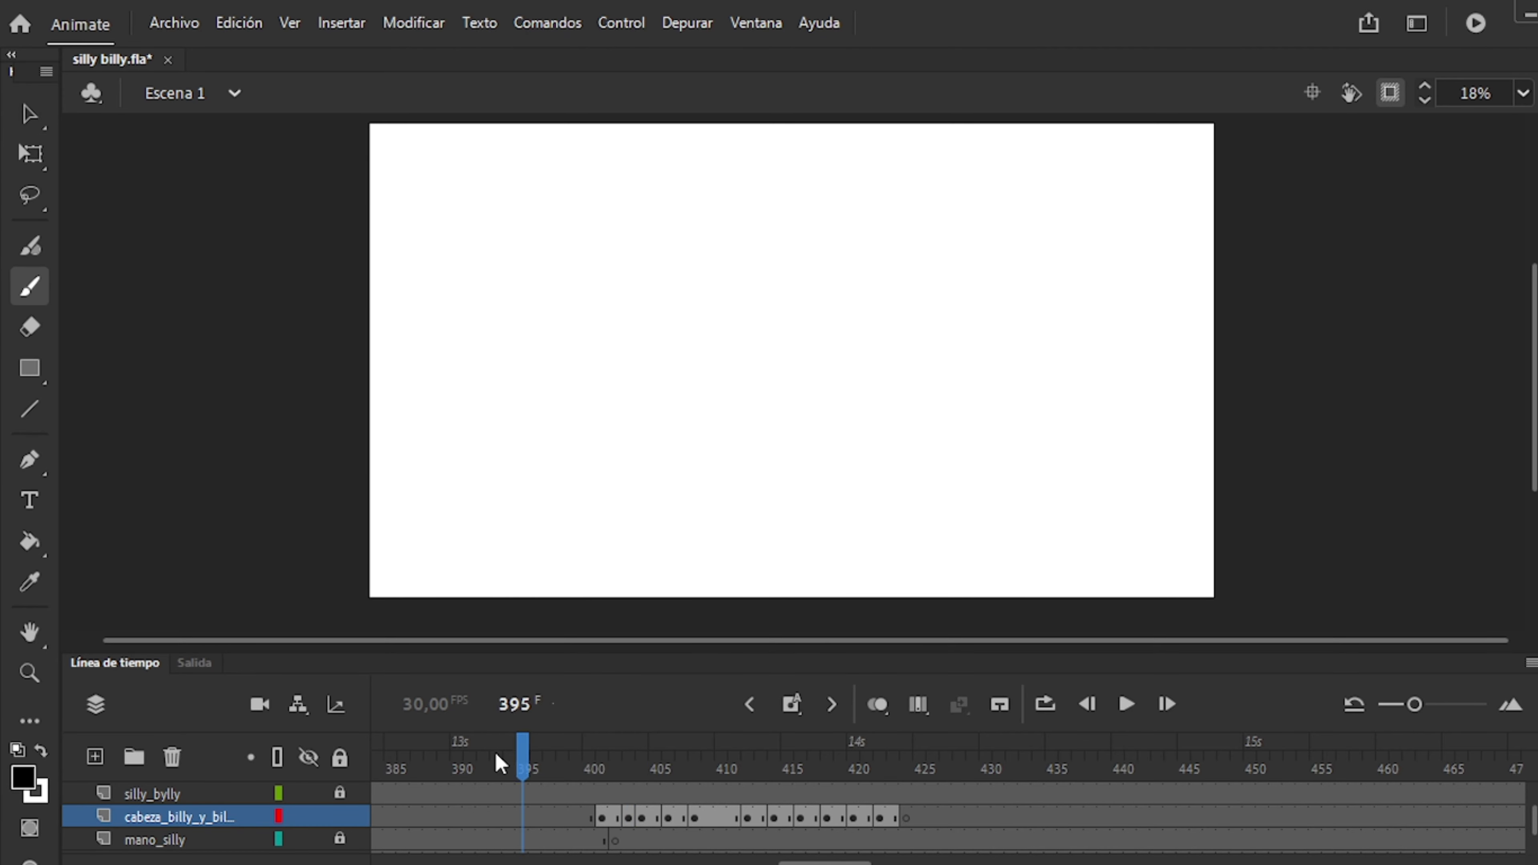
drag(697, 821, 601, 823)
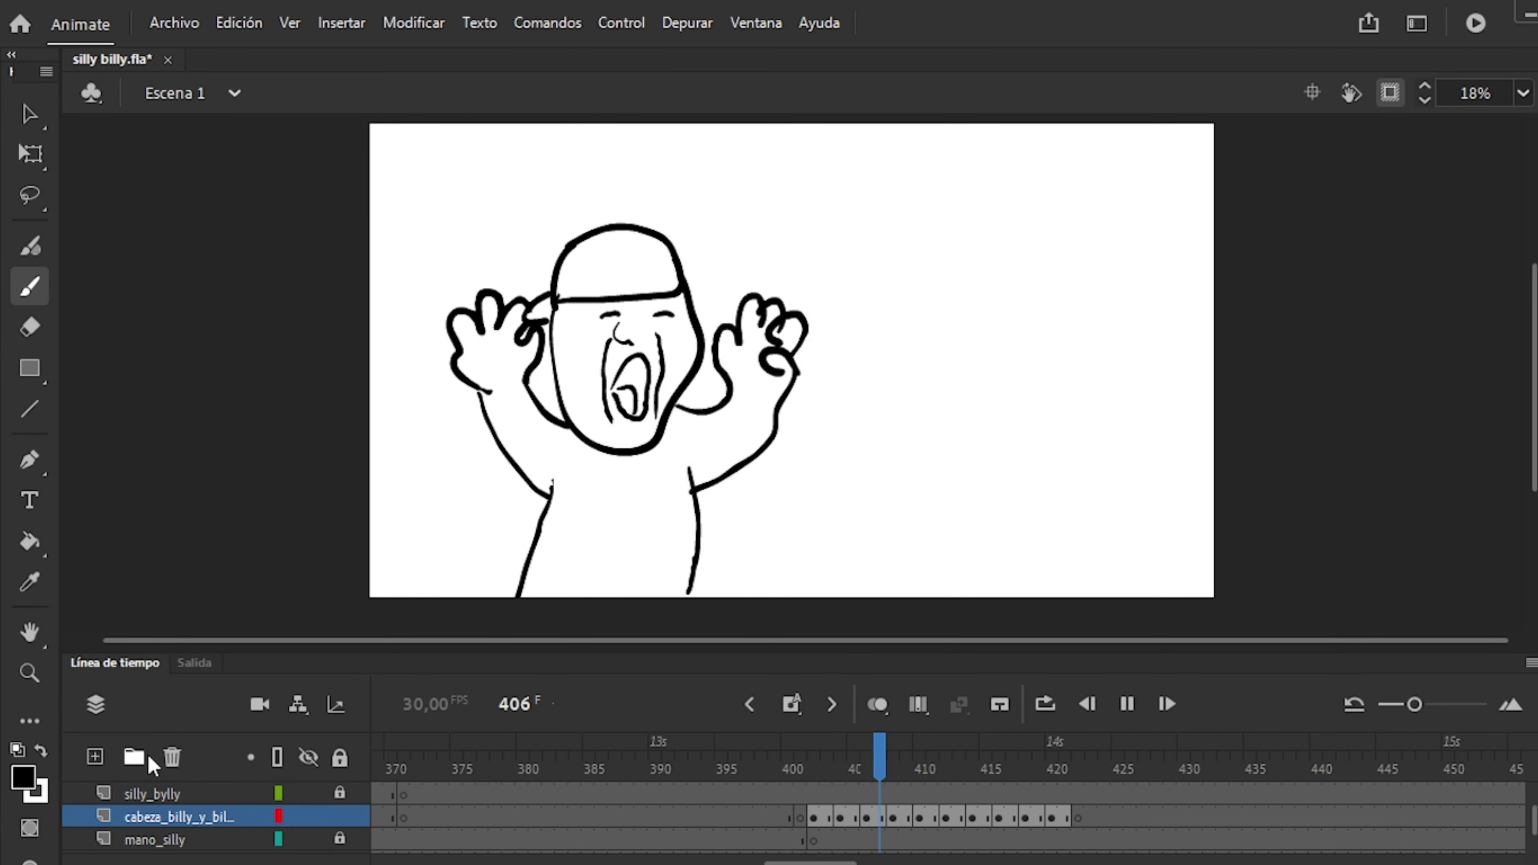
Draw a stage-sized rectangle with a purple, magenta, blue and white gradient at frame 402 of the mano_silly layer and adjust its gradient.
scroll(617, 418, up, 3)
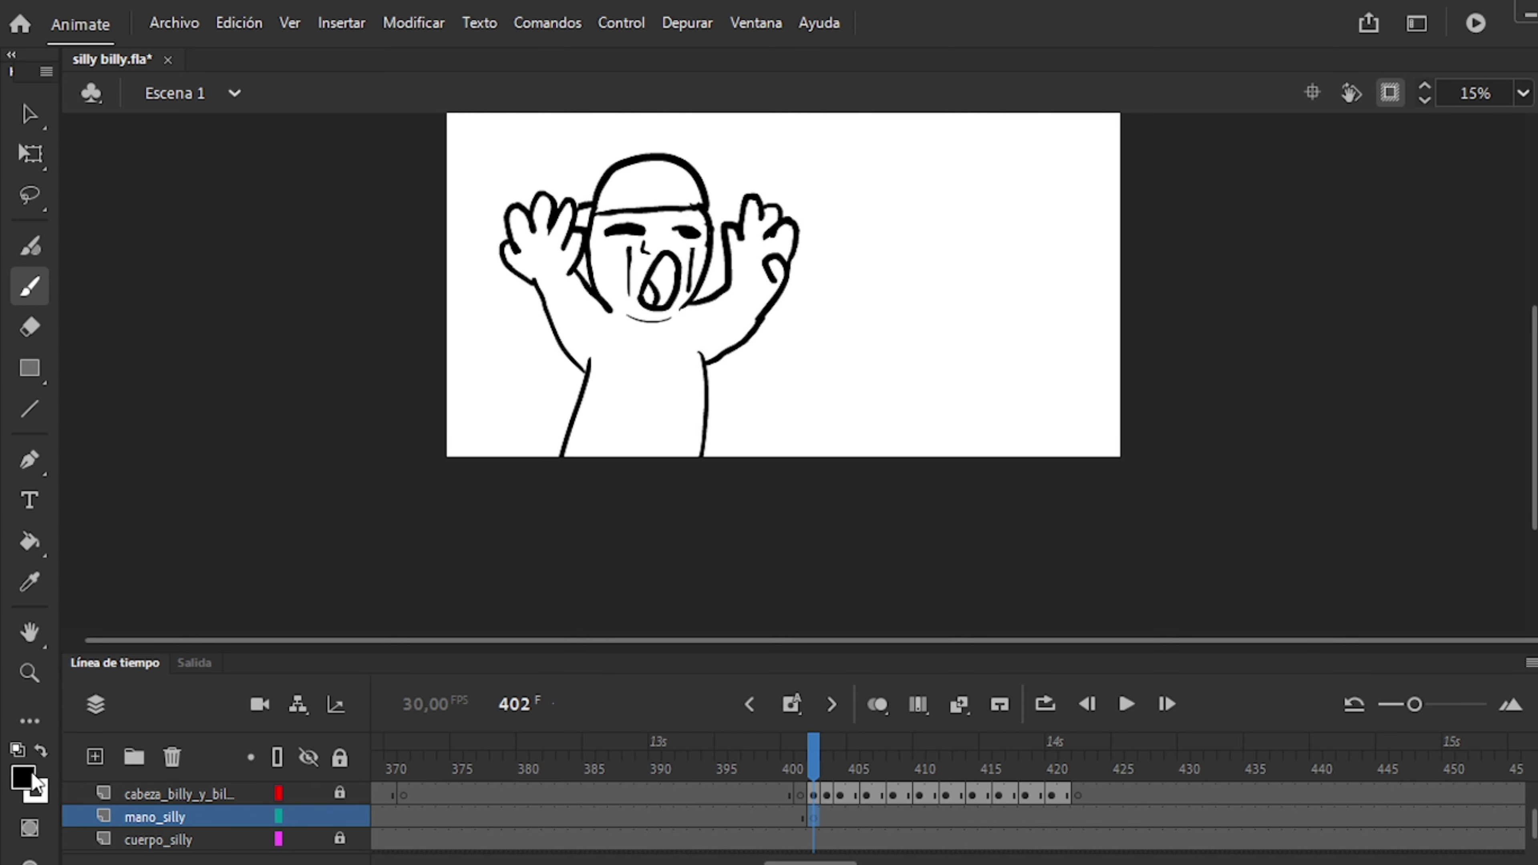
key(r)
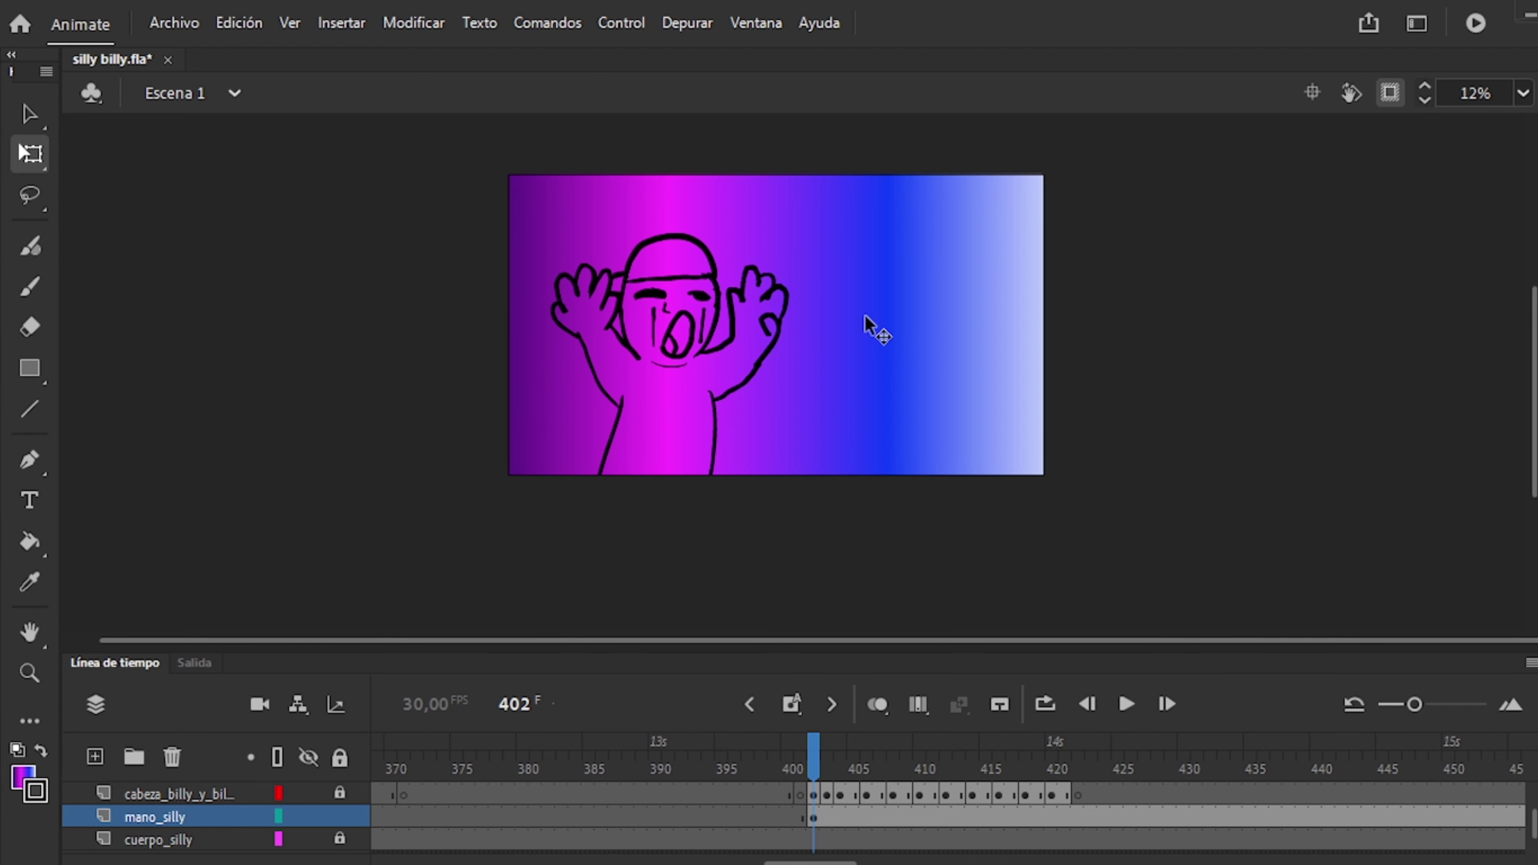
click(876, 329)
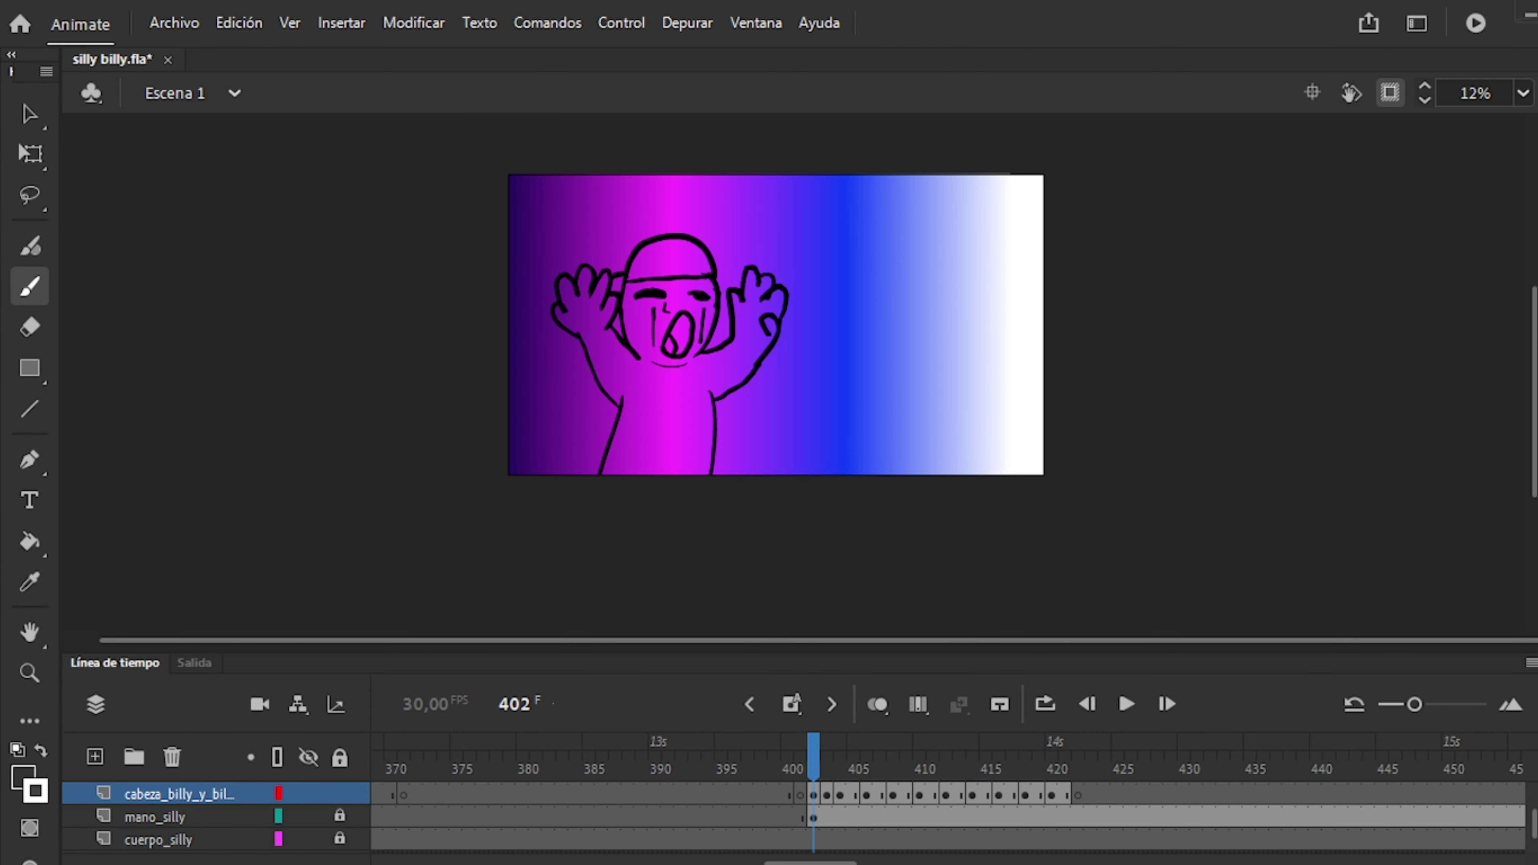
Fill the screaming singer's cap, mouth and body with white at frame 402, closing outline gaps with the Brush.
click(666, 254)
key(ctrl+equal)
key(b)
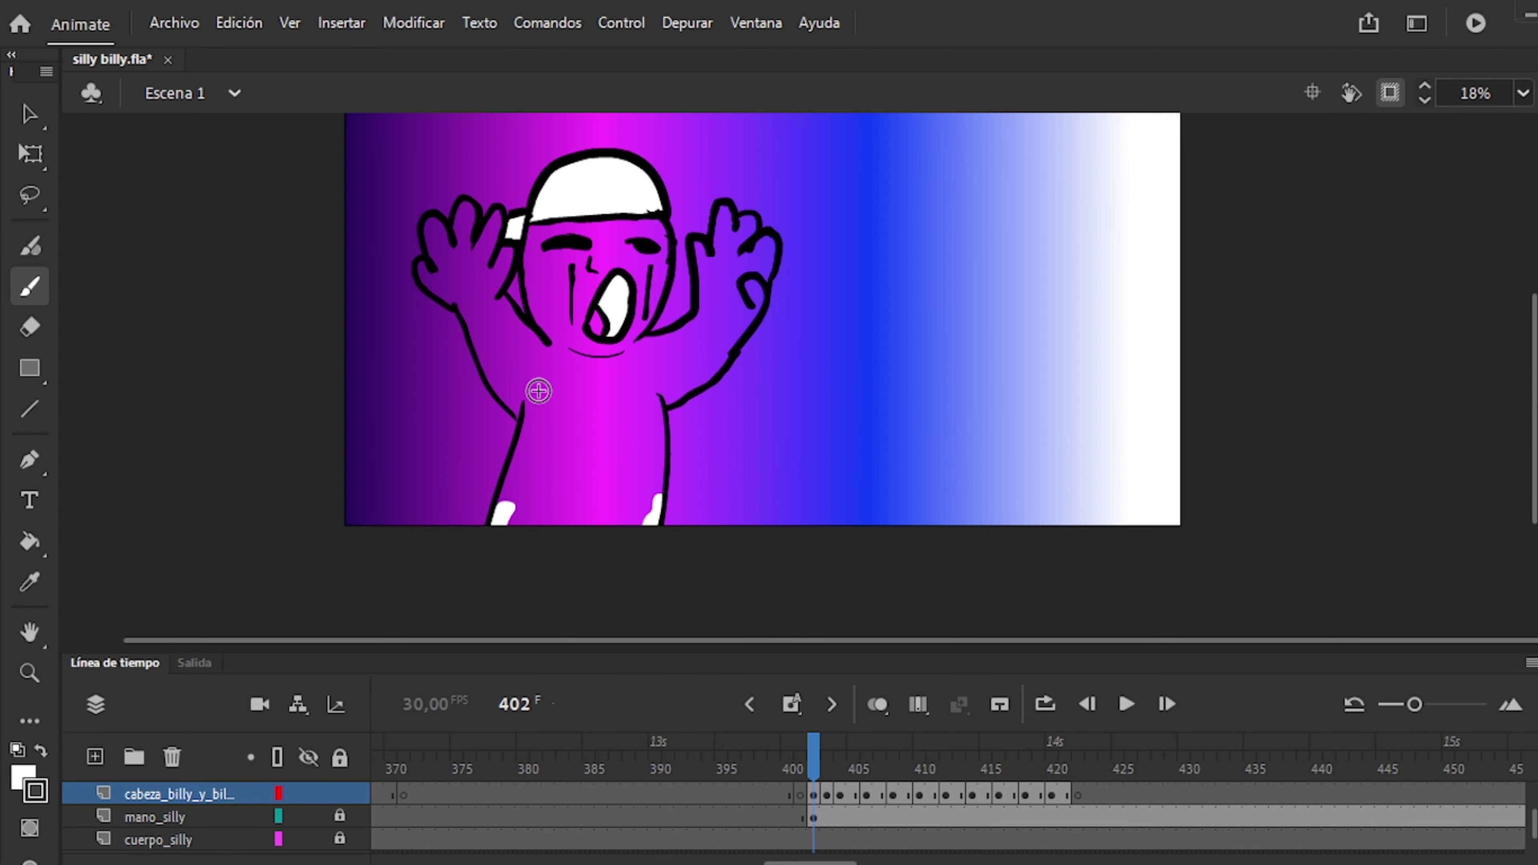
key(k)
click(492, 294)
Try to fill the singer white at frame 403 with a brushed line closing the chest, and undo the attempt.
key(period)
key(b)
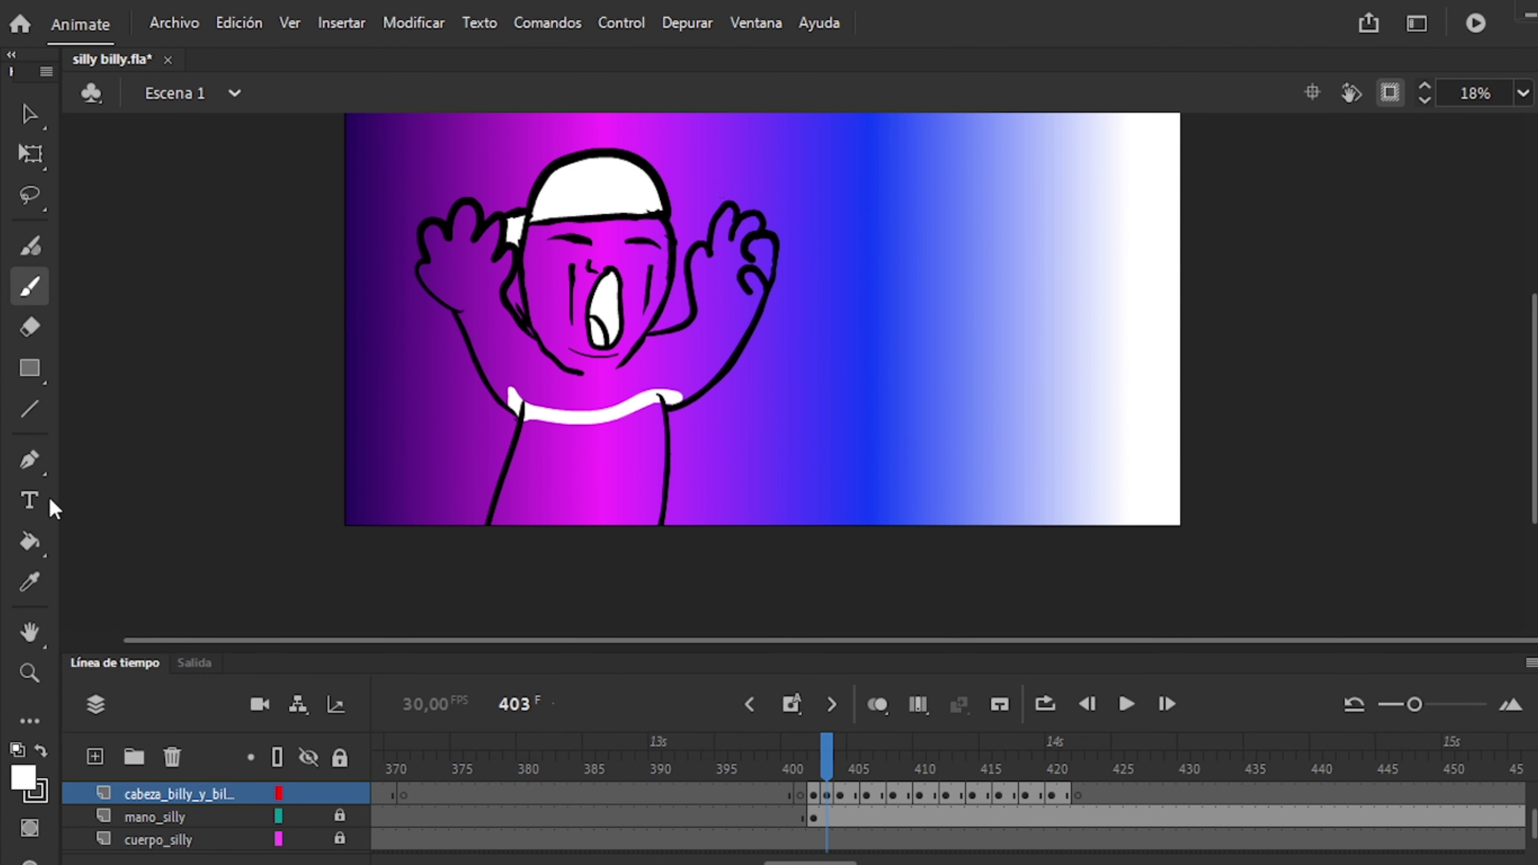
key(k)
click(581, 376)
key(b)
drag(654, 517, 500, 509)
key(ctrl+z)
key(ctrl+z)
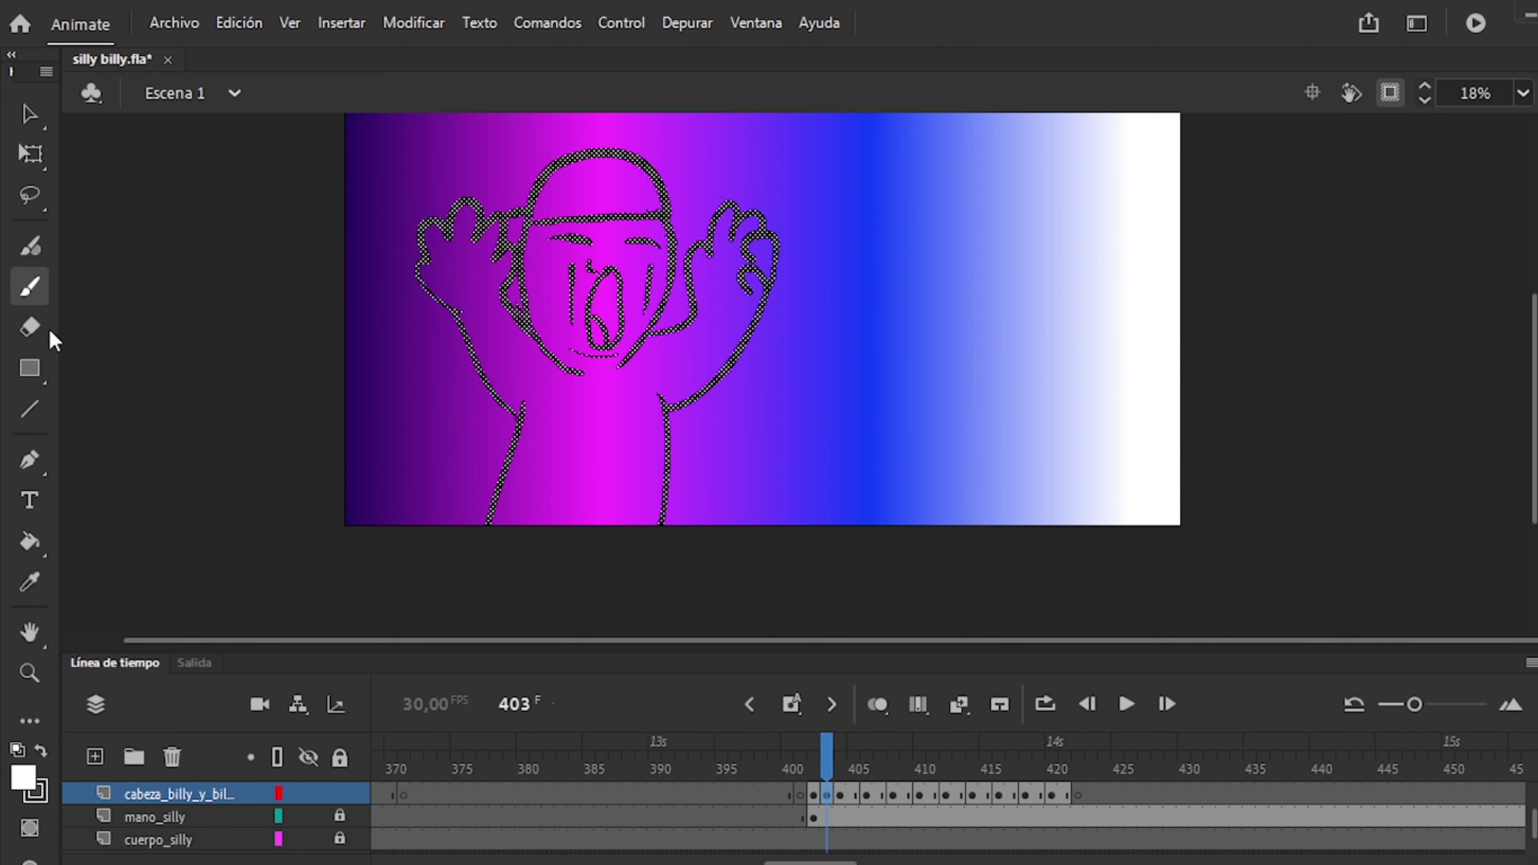
Fill the singer's figure with white again at frame 403.
key(k)
click(517, 392)
key(period)
Close the outline gaps with white Brush strokes and fill the singer's figure with white at frame 405.
key(period)
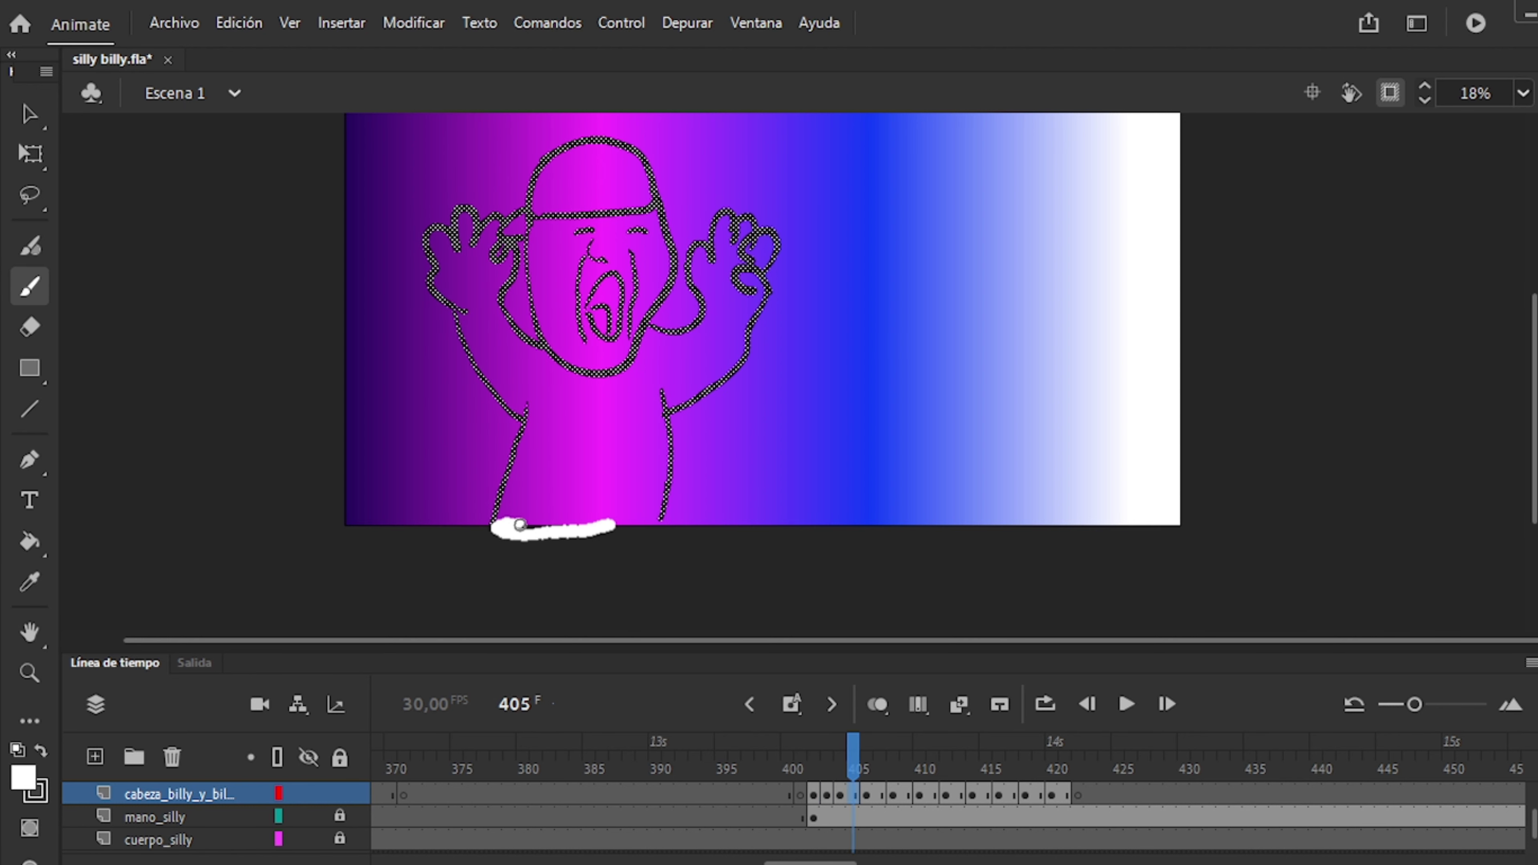
key(b)
drag(617, 524, 488, 521)
key(k)
click(522, 248)
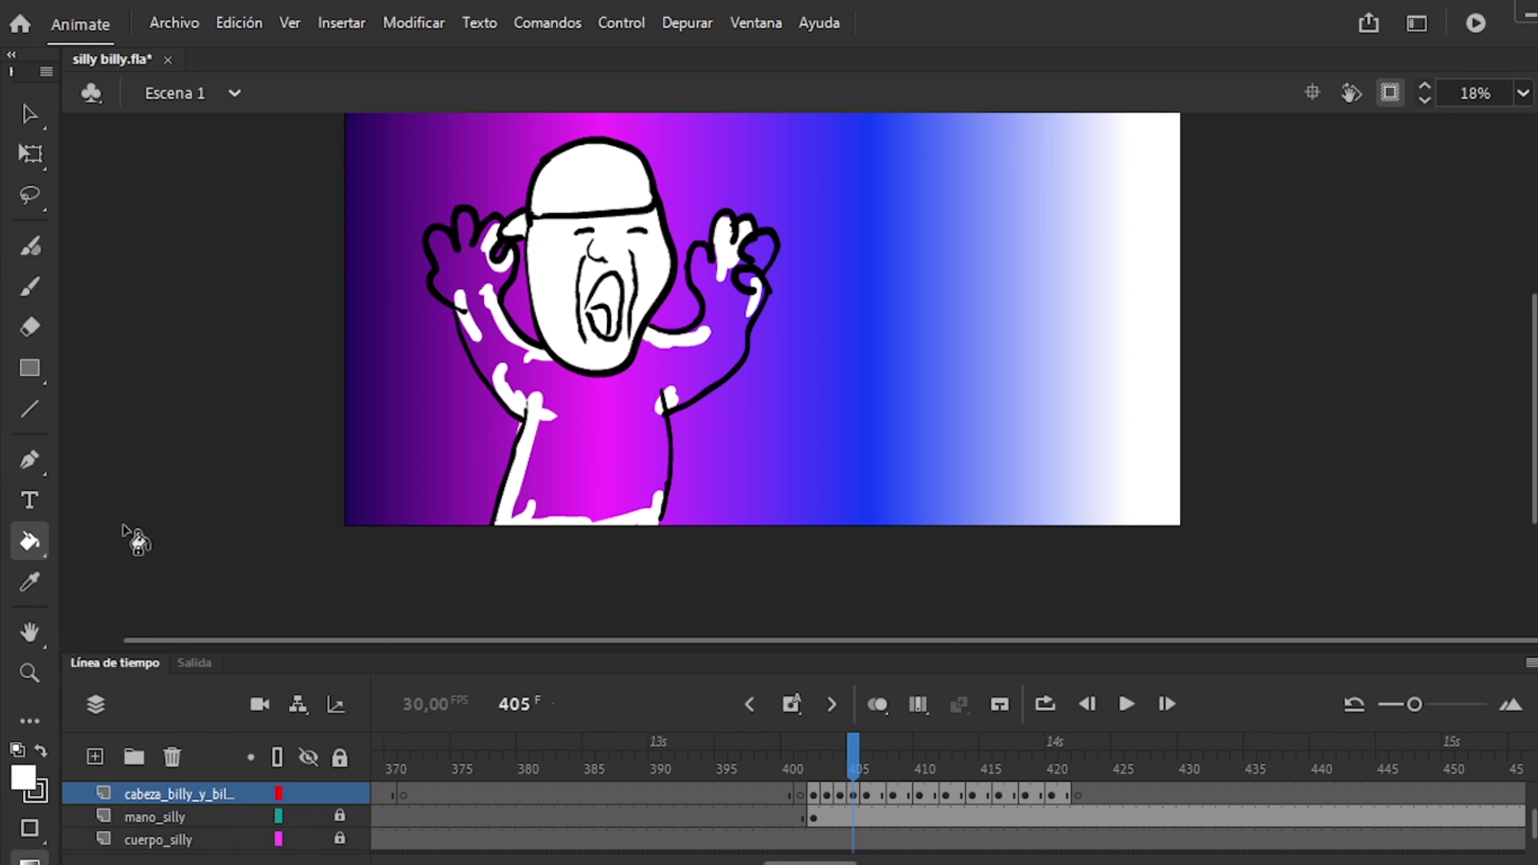
key(k)
scroll(560, 305, up, 1)
click(360, 439)
Close the gaps in the singer's torso outline at frame 406 with white Brush strokes along both sides.
key(period)
key(b)
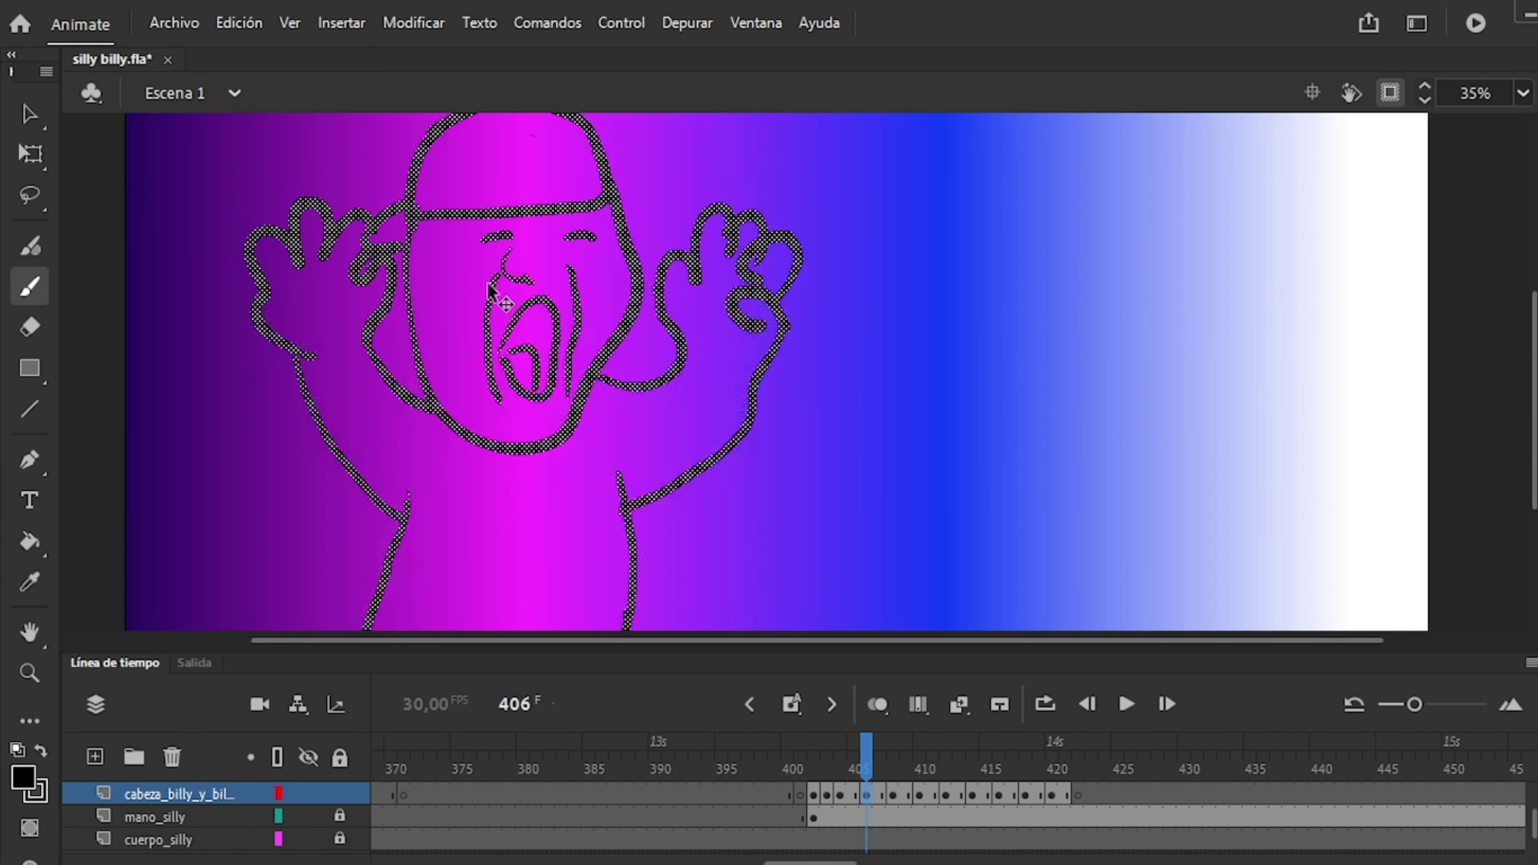
click(448, 291)
drag(449, 291, 427, 433)
drag(633, 285, 630, 433)
Fill the singer's face, arms, hands and torso with white at frame 406.
key(ctrl+shift+a)
key(k)
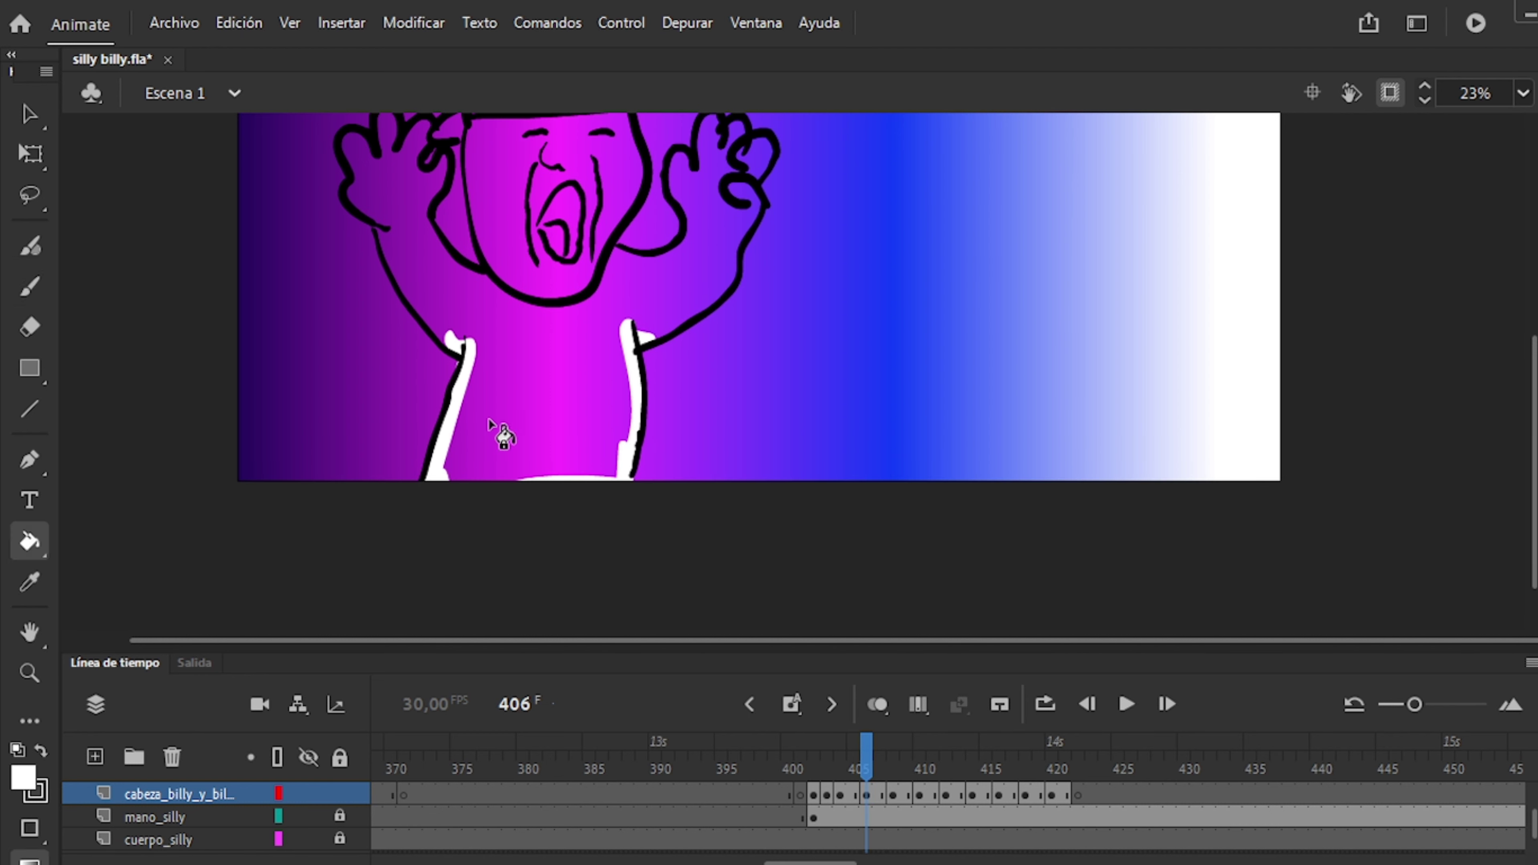
click(546, 291)
key(e)
click(29, 543)
click(478, 195)
scroll(479, 195, up, 1)
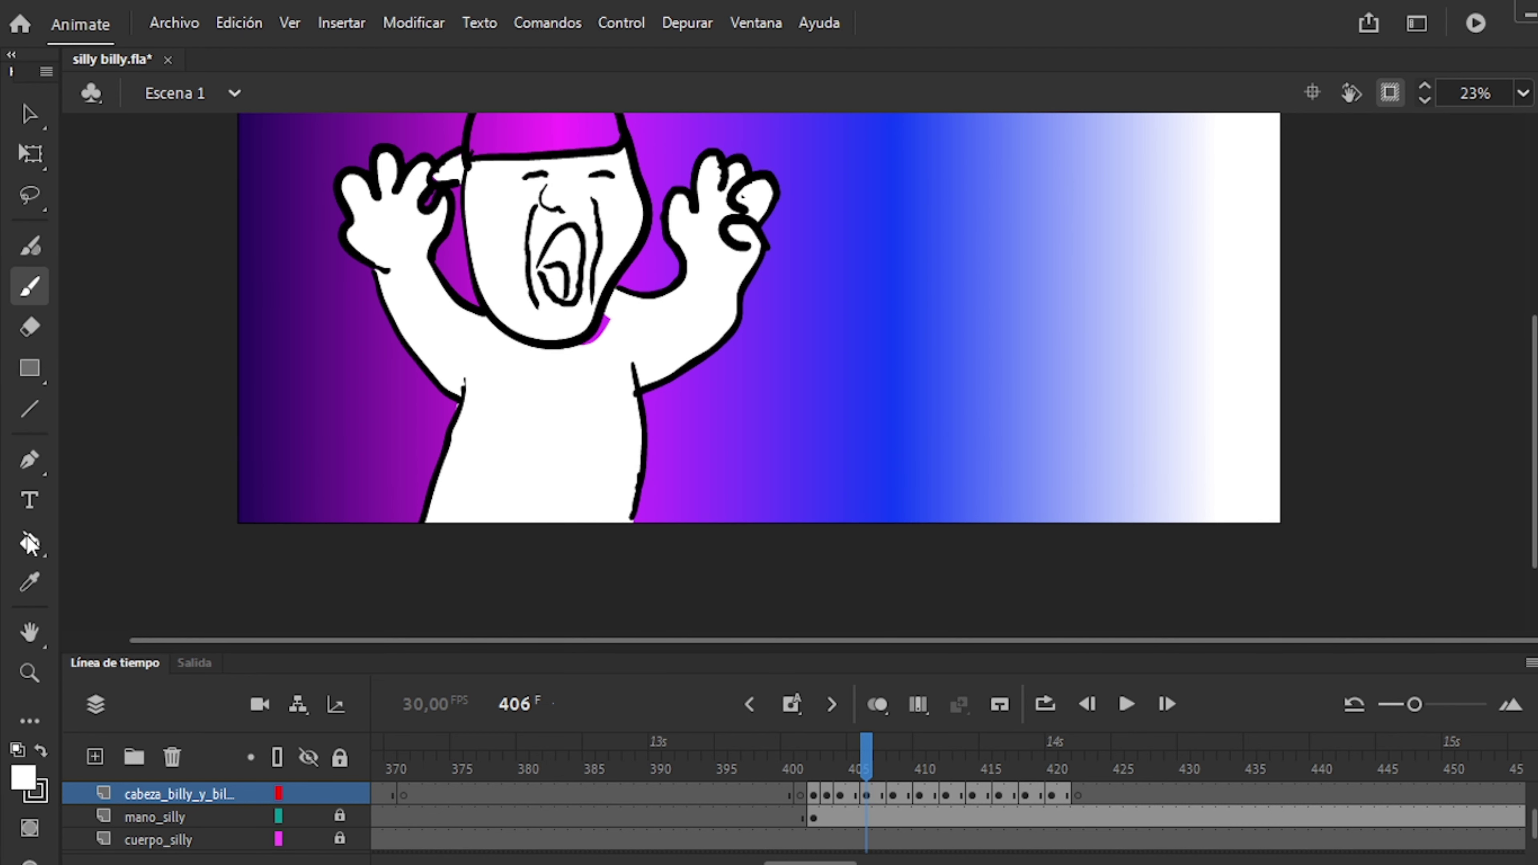
Close the singer's arm and torso outline gaps with white Brush strokes and fill the figure with white at frame 409.
key(period)
key(period)
key(period)
drag(363, 267, 466, 424)
drag(617, 360, 626, 515)
key(e)
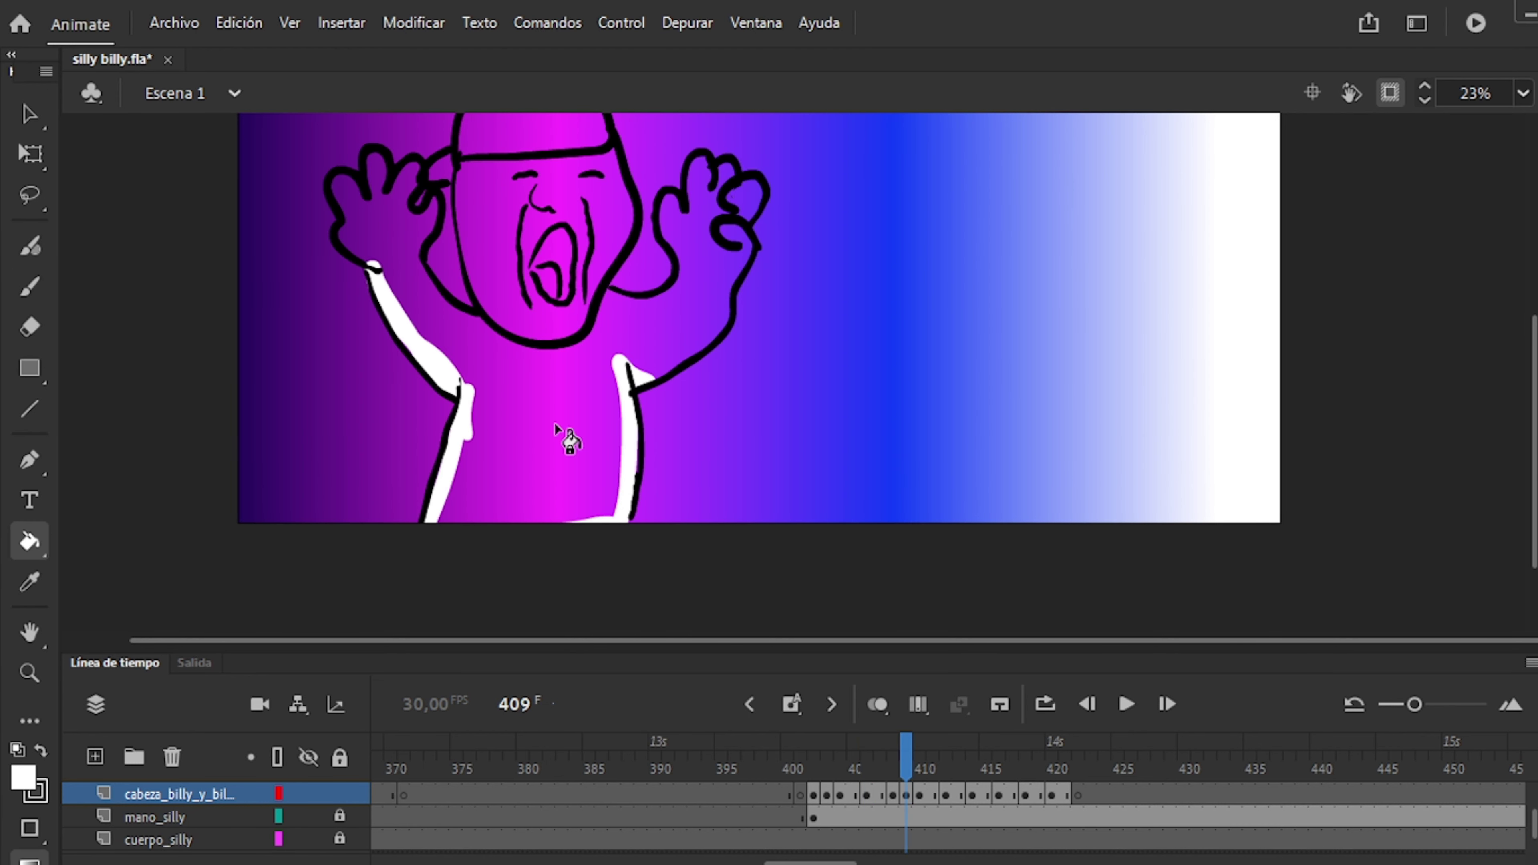
key(k)
click(629, 317)
click(560, 316)
Patch the open outlines around the jagged singer's arms, neck and torso at frame 410 and fill the figure with white.
key(comma)
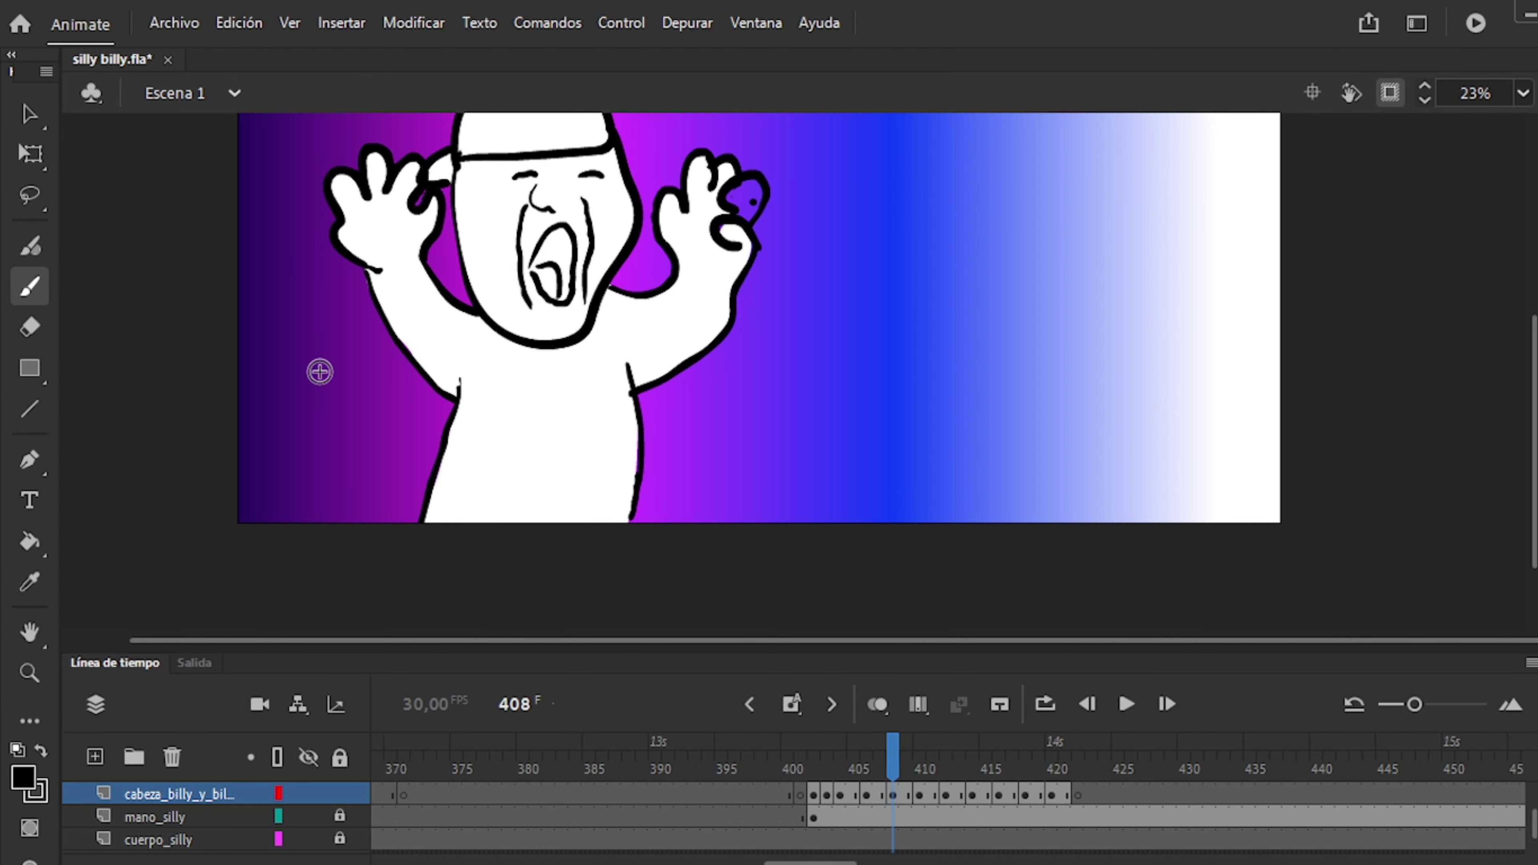
key(ctrl+a)
scroll(405, 371, up, 1)
scroll(404, 371, down, 2)
key(period)
key(period)
key(b)
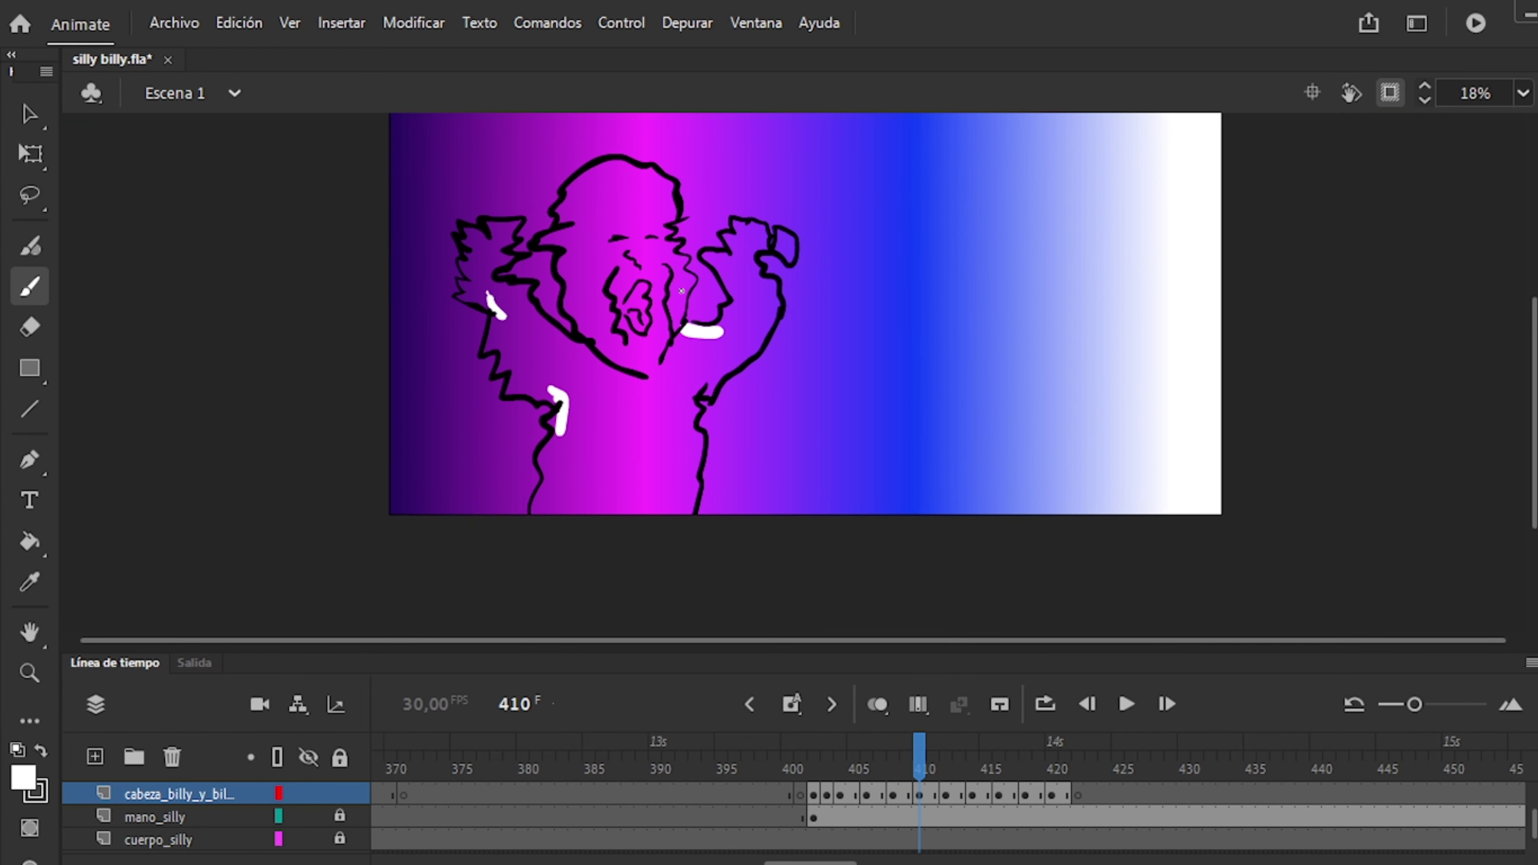
scroll(498, 278, up, 3)
scroll(1370, 317, down, 1)
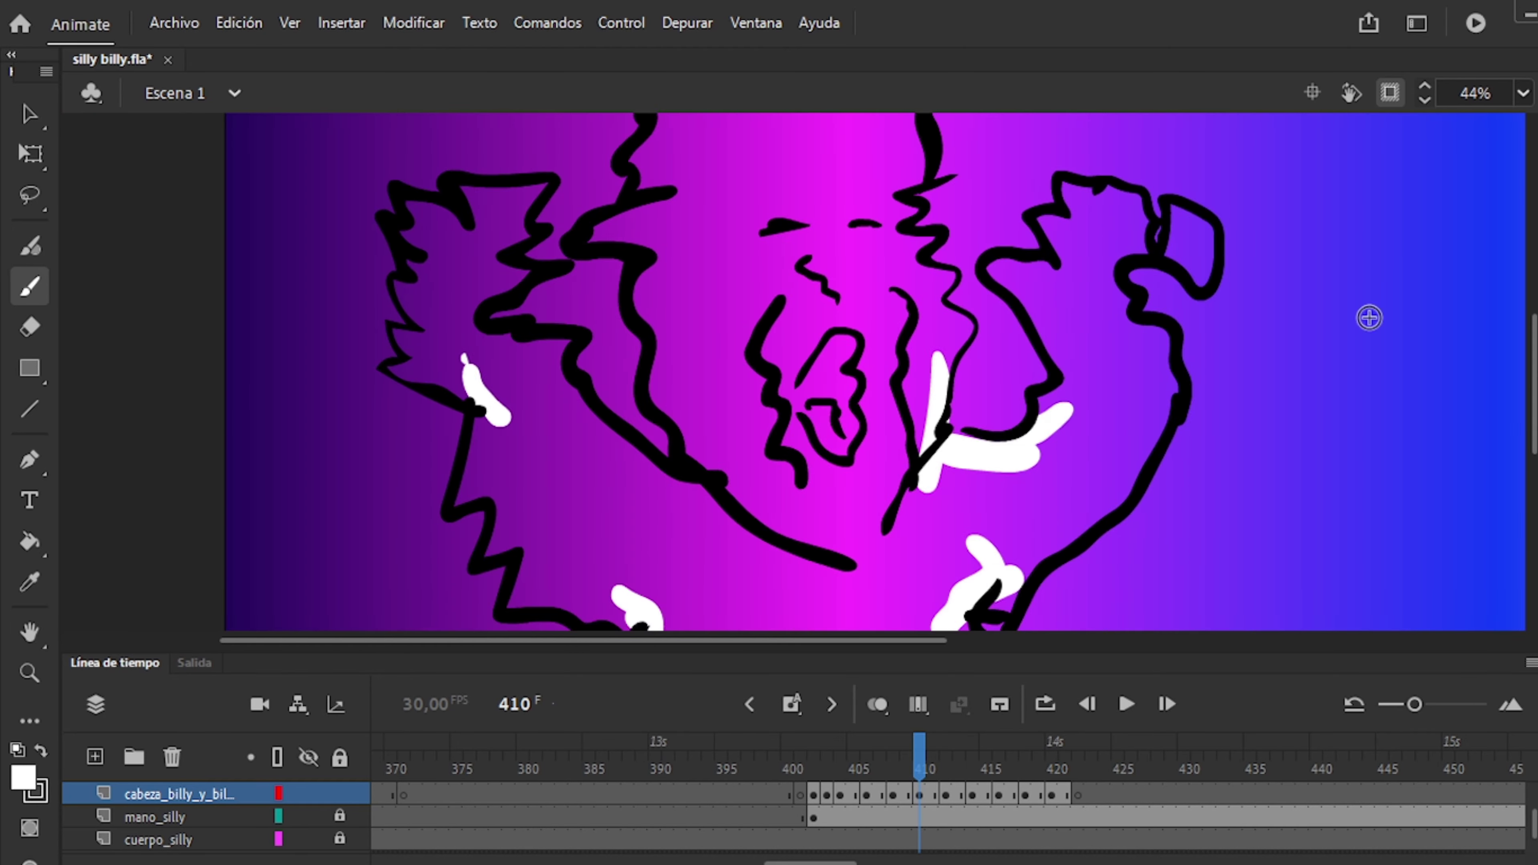
scroll(691, 463, up, 2)
key(k)
click(691, 463)
Fill the distorted singer's figure with white at frame 412.
scroll(690, 464, down, 4)
key(period)
key(period)
click(669, 402)
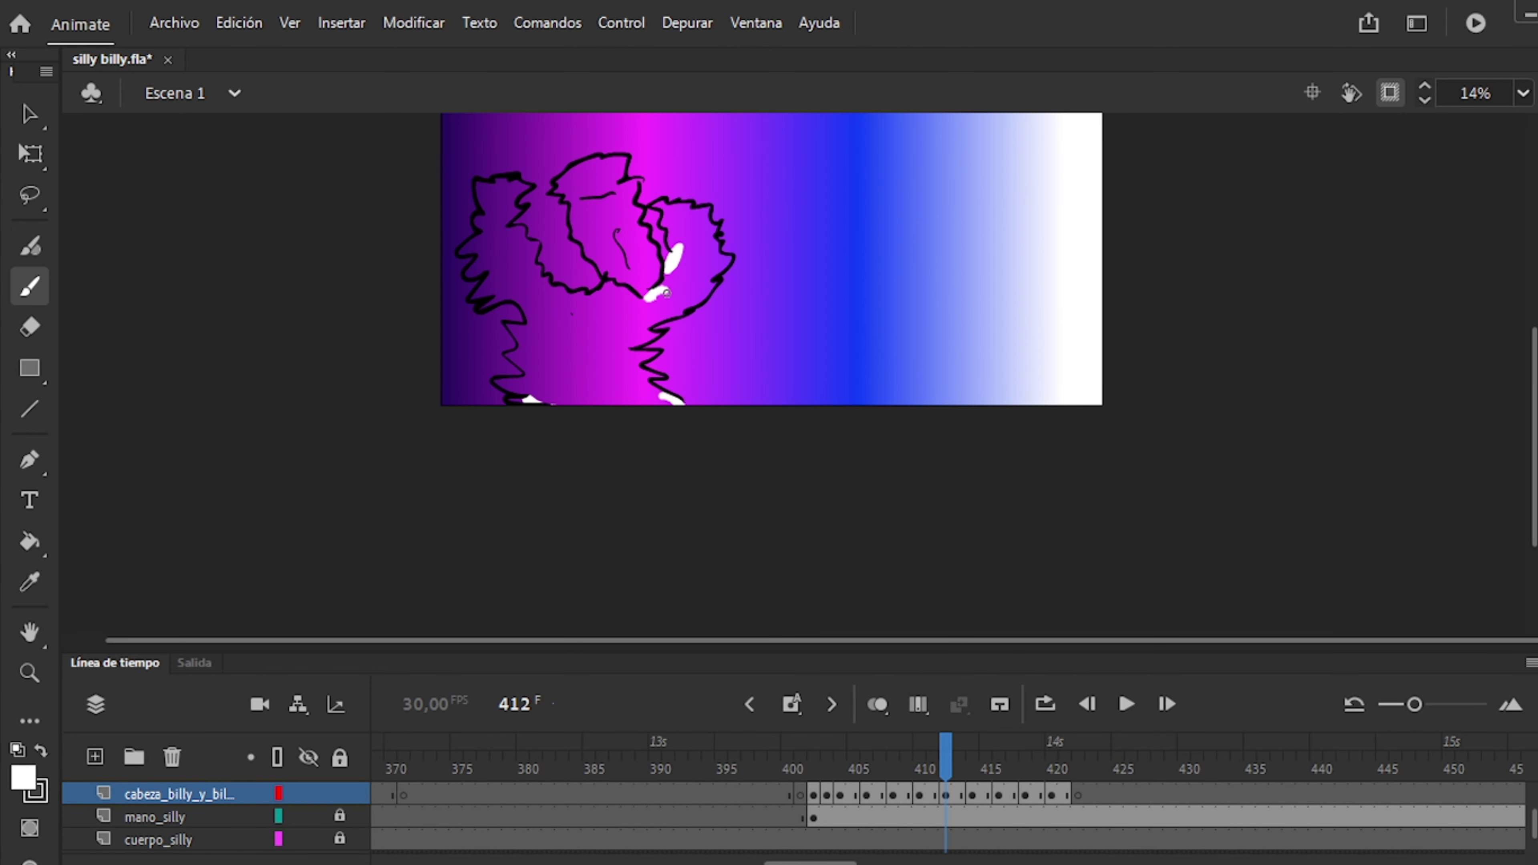
click(686, 257)
Close the outline gaps with white Brush strokes and fill the distorted figure with white at frame 414.
key(period)
key(period)
key(b)
drag(590, 220, 611, 228)
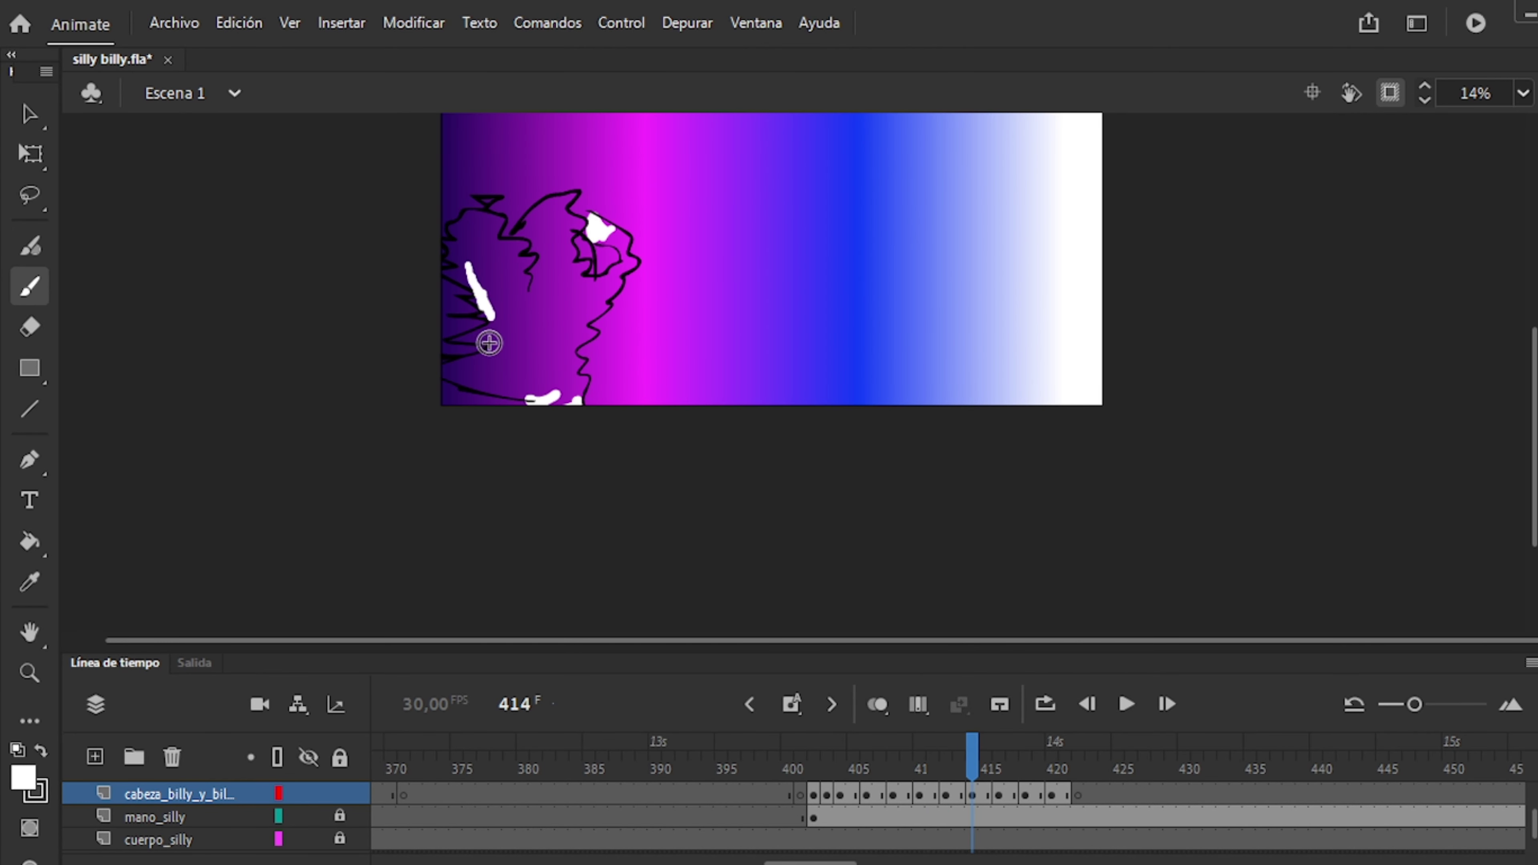
key(k)
click(568, 260)
Fill the shrinking figure's body and jagged hand with white at frame 417.
key(period)
key(period)
key(period)
click(467, 339)
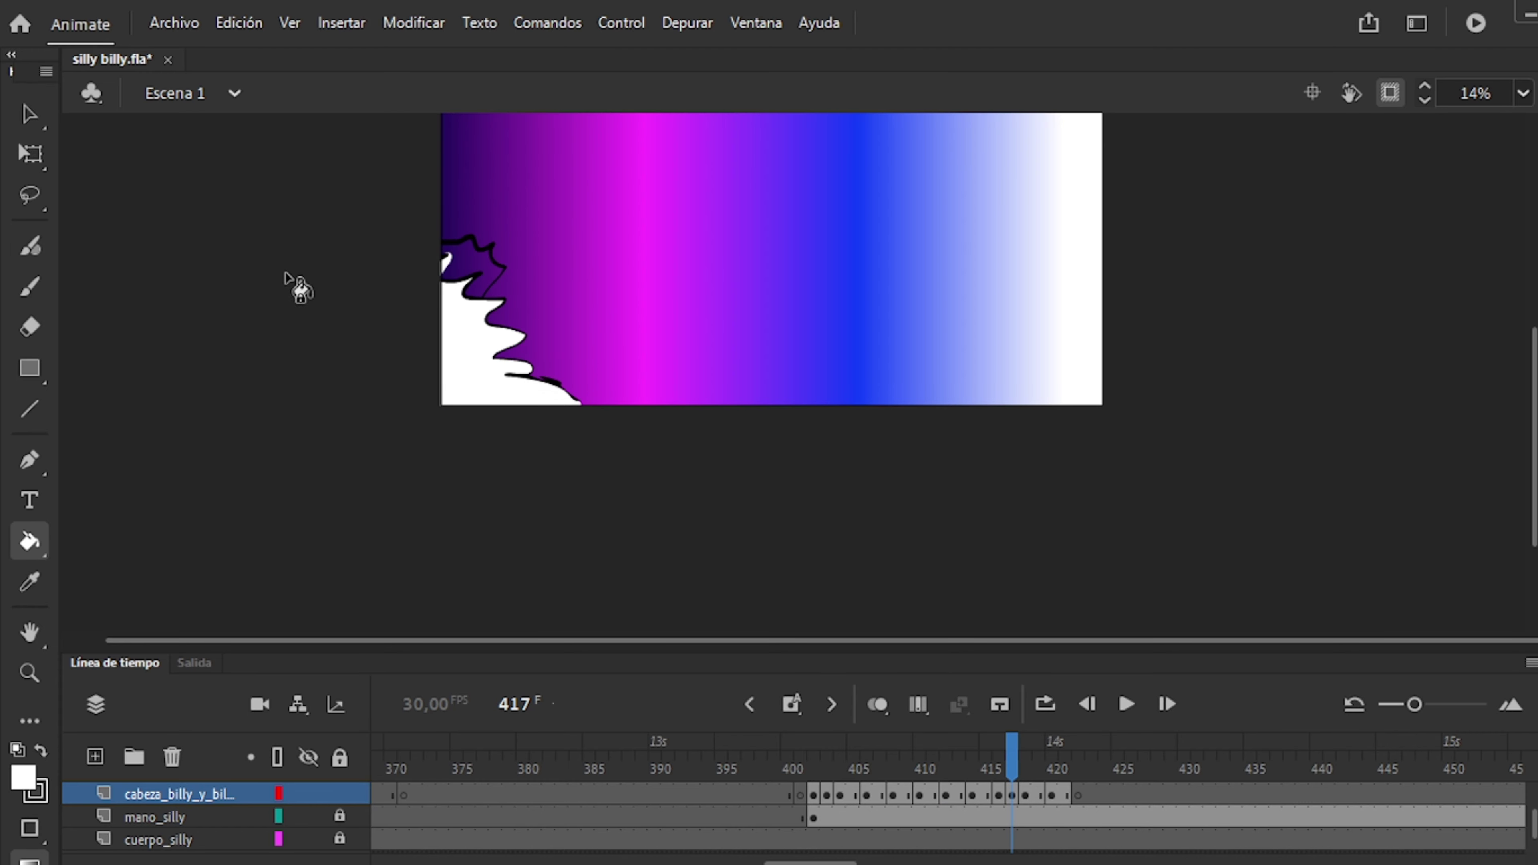
scroll(477, 258, up, 5)
click(339, 388)
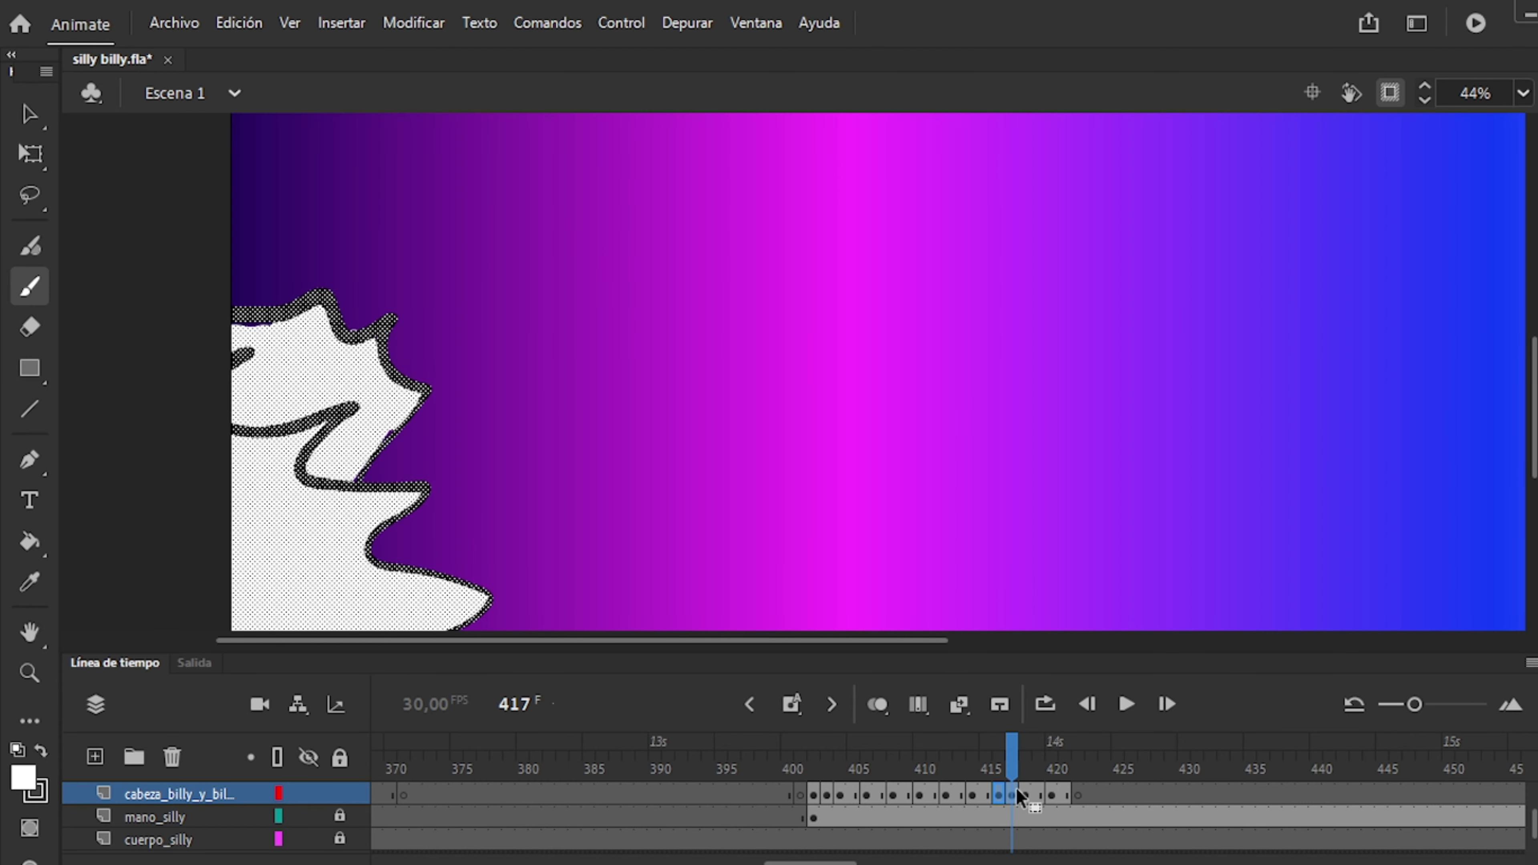
Fill the remaining figure with white at frame 418 and brush white into the leftover shape at frame 420.
key(period)
scroll(285, 430, down, 3)
click(285, 429)
key(period)
key(period)
key(b)
drag(260, 412, 257, 436)
scroll(257, 436, down, 5)
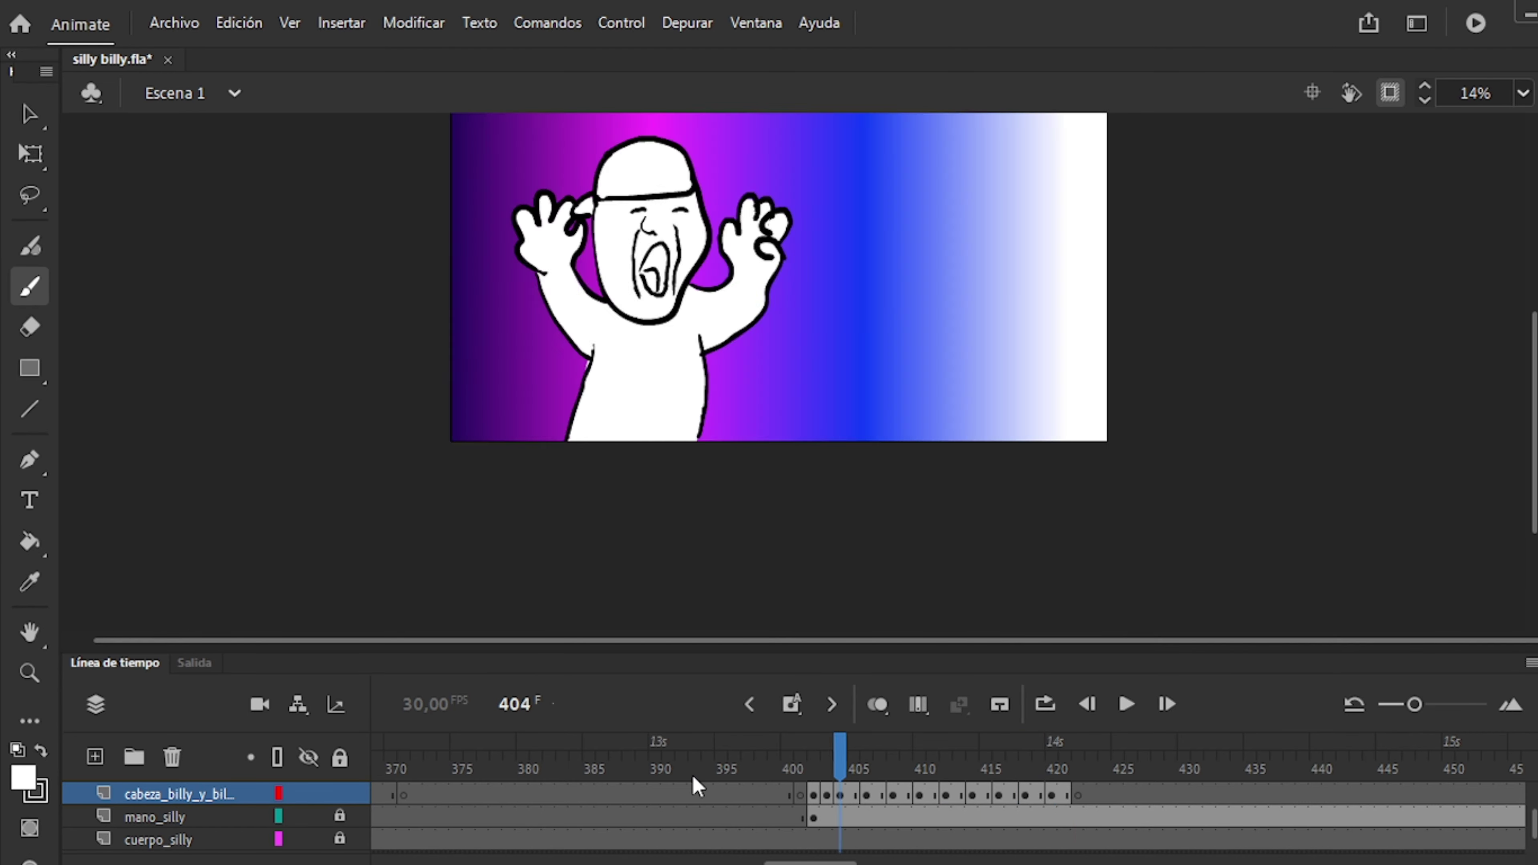
Step through the screaming-pose frames to review the white fills.
click(694, 782)
key(period)
key(period)
key(period)
key(period)
key(period)
key(period)
key(period)
key(period)
key(period)
key(period)
key(period)
scroll(693, 782, up, 2)
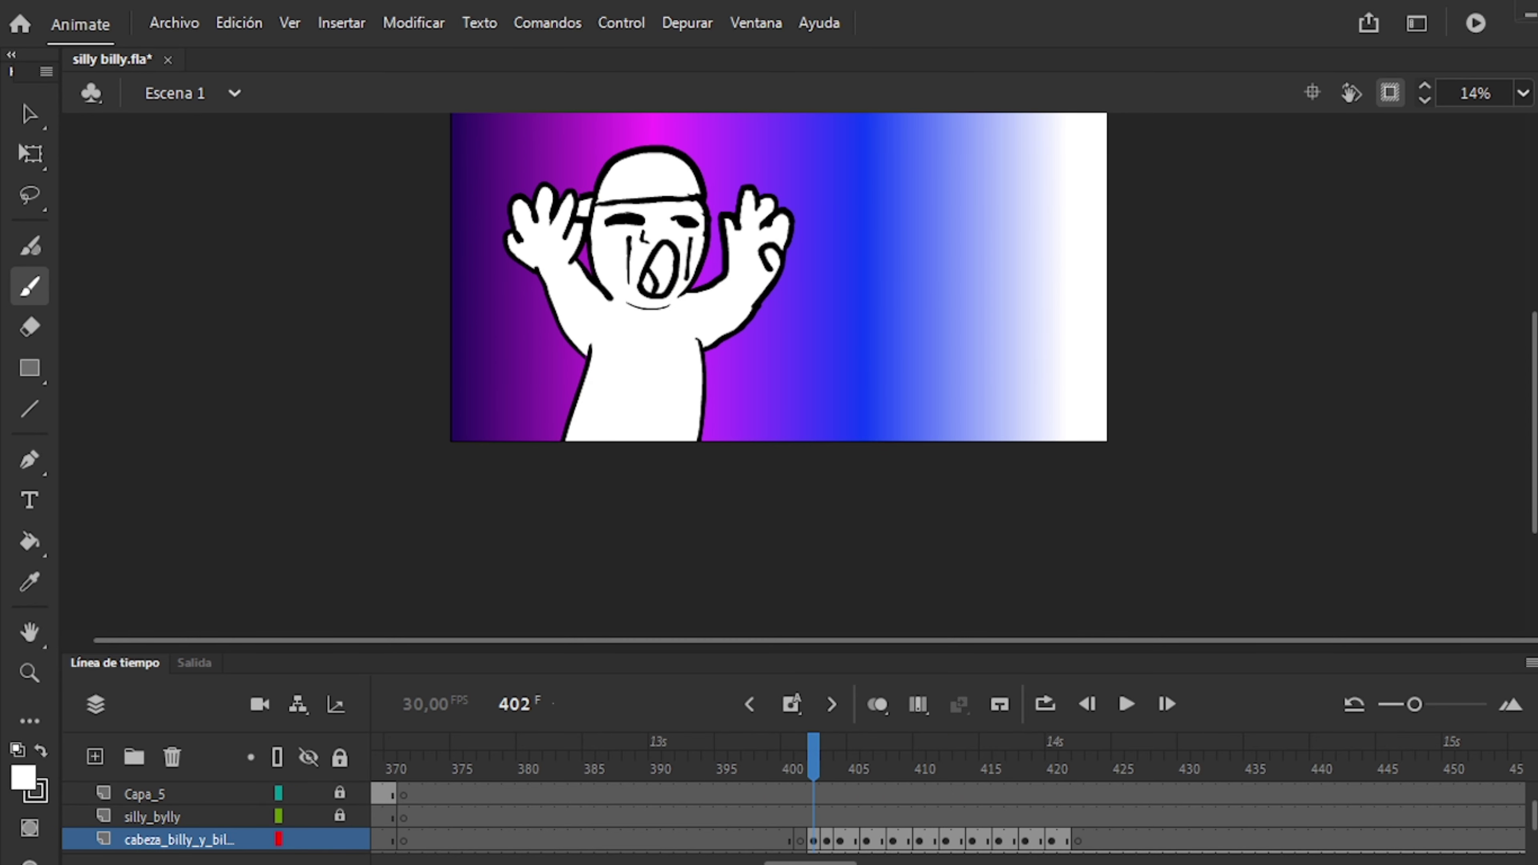
Draw a white rectangle covering the whole stage on the silly_bylly layer at frame 402.
click(813, 818)
click(29, 368)
scroll(919, 371, down, 1)
drag(1114, 500, 521, 105)
key(q)
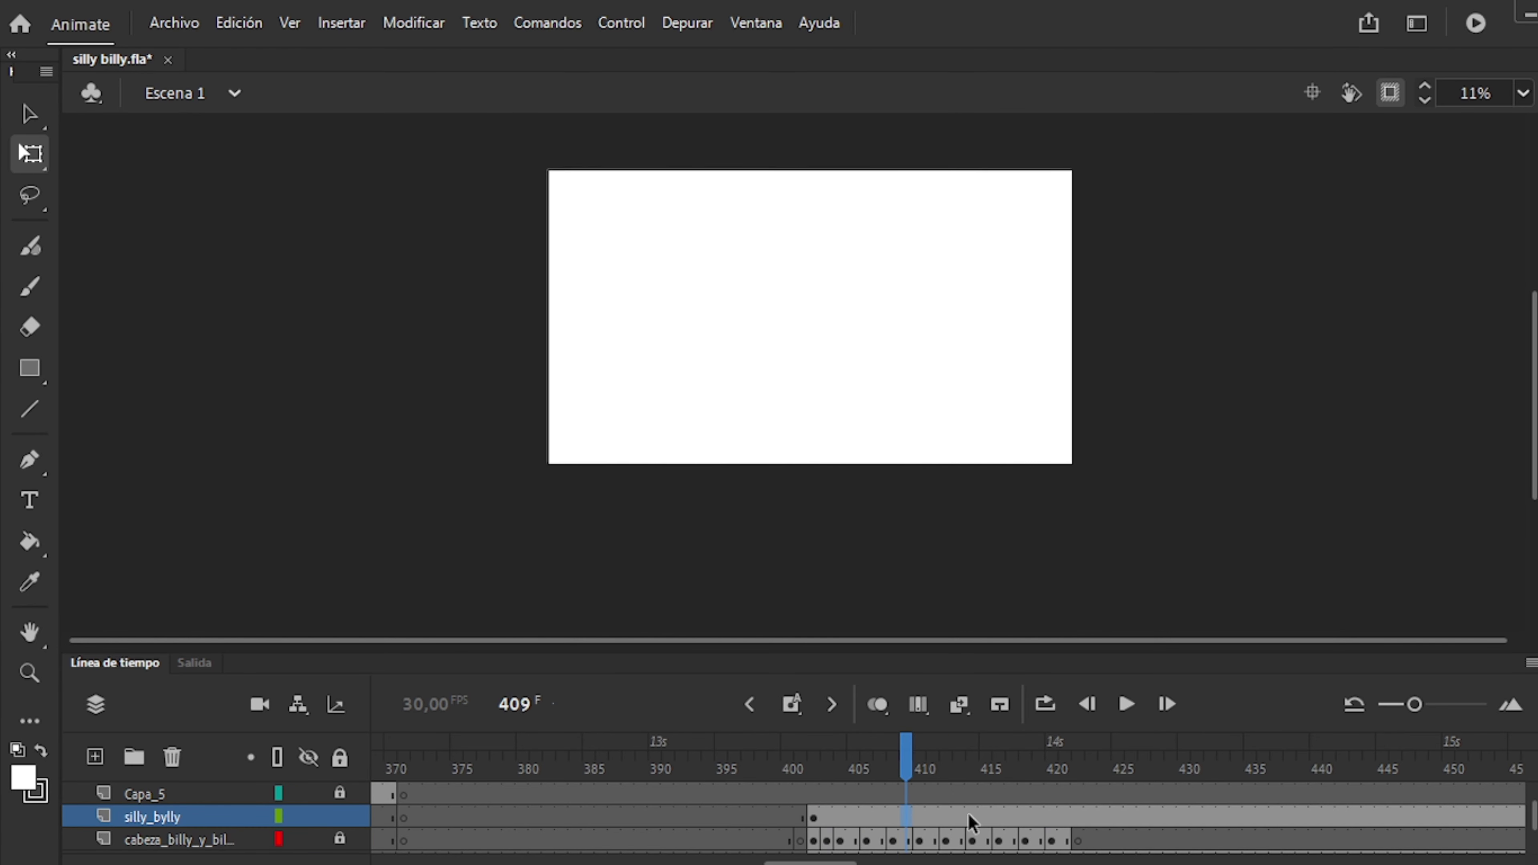
Tween the white rectangle on silly_bylly from transparent to opaque between frames 403 and 427, and play it back.
click(1078, 817)
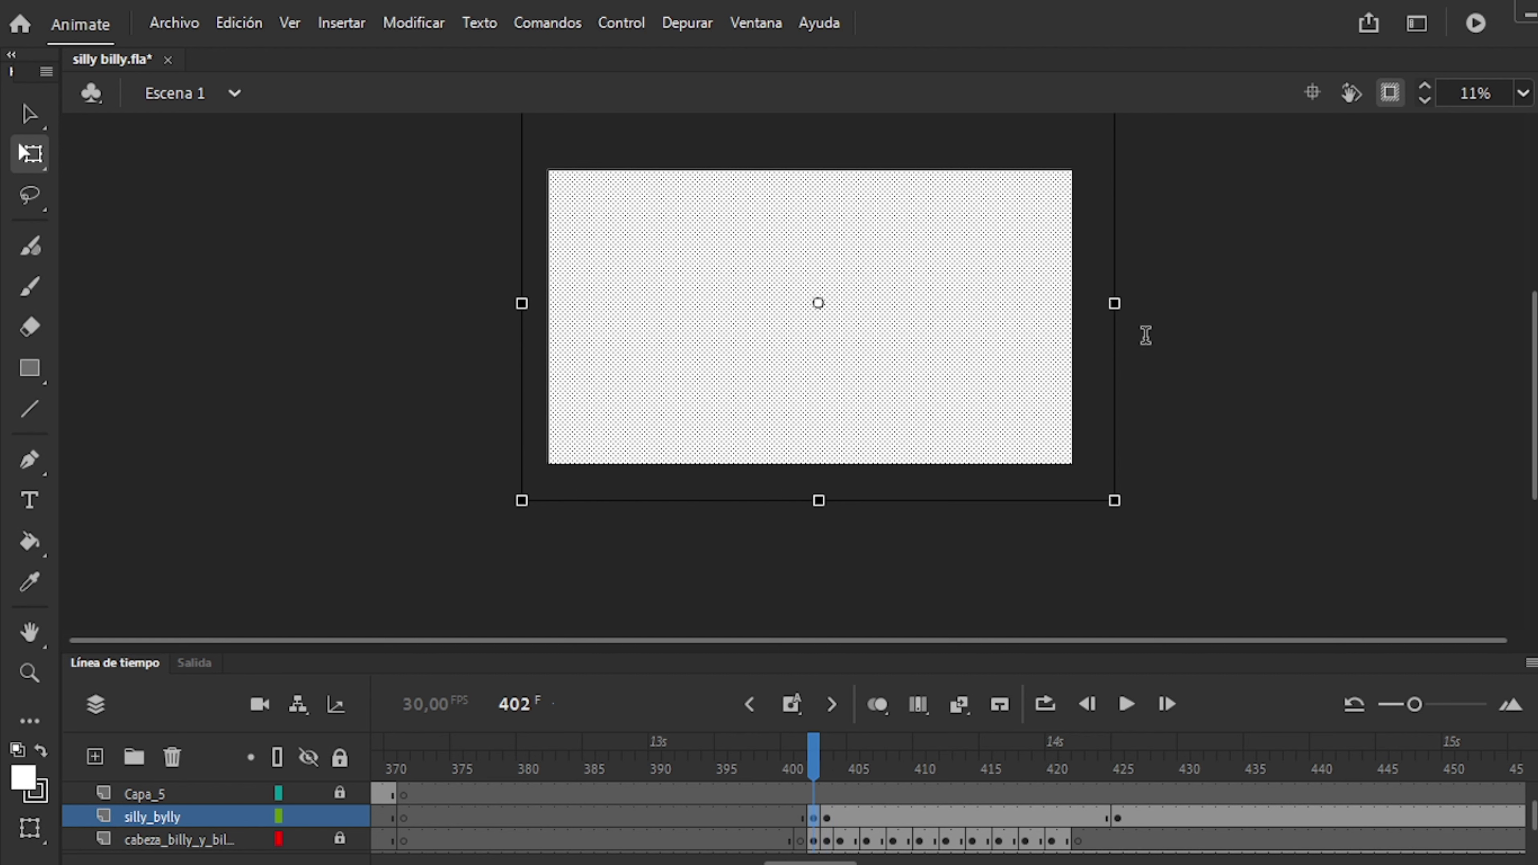
key(Return)
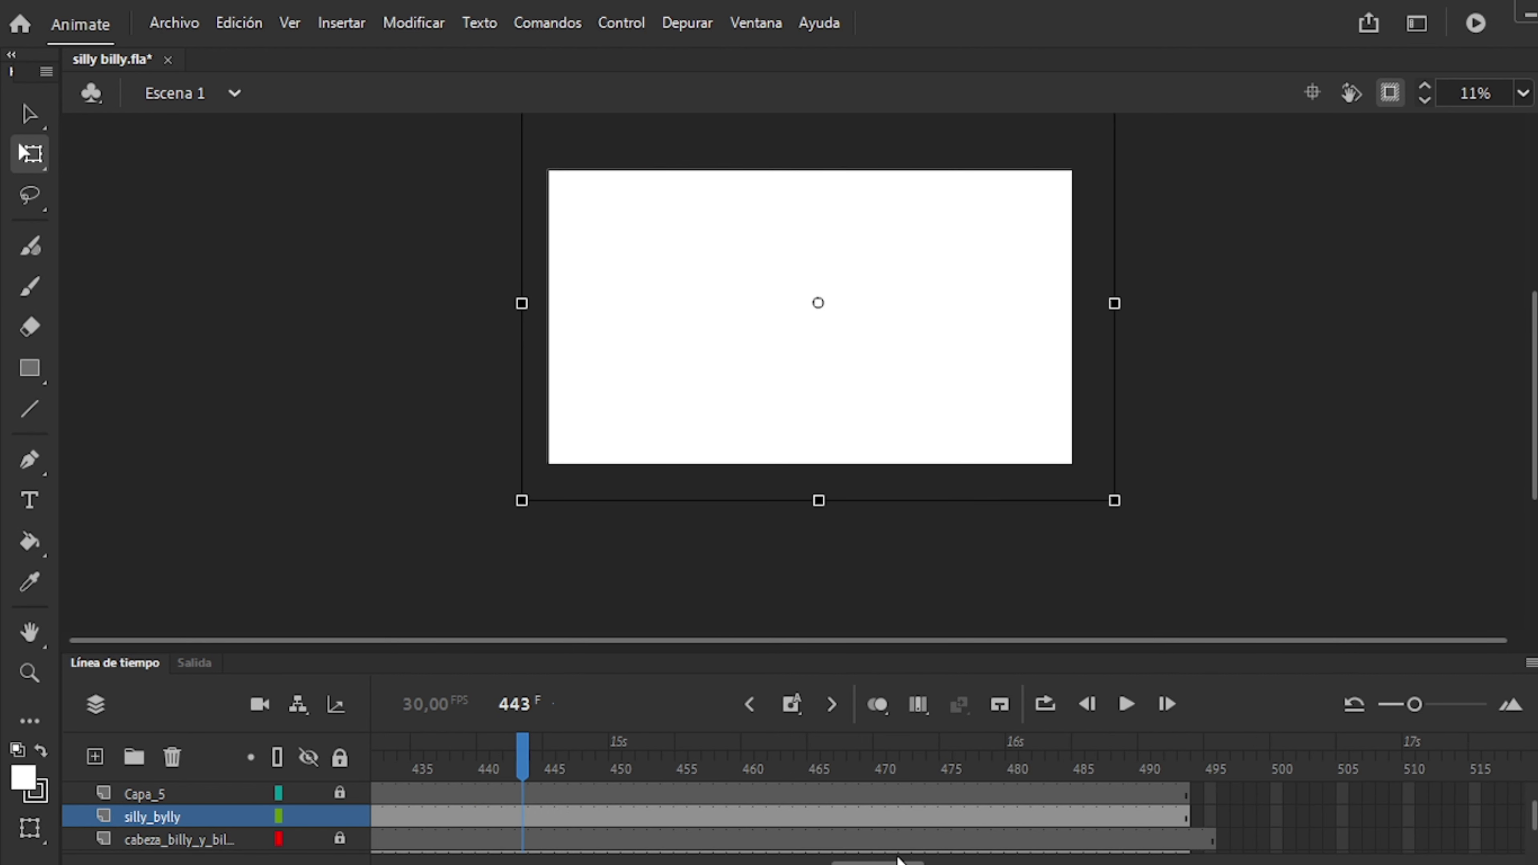
click(921, 778)
key(Return)
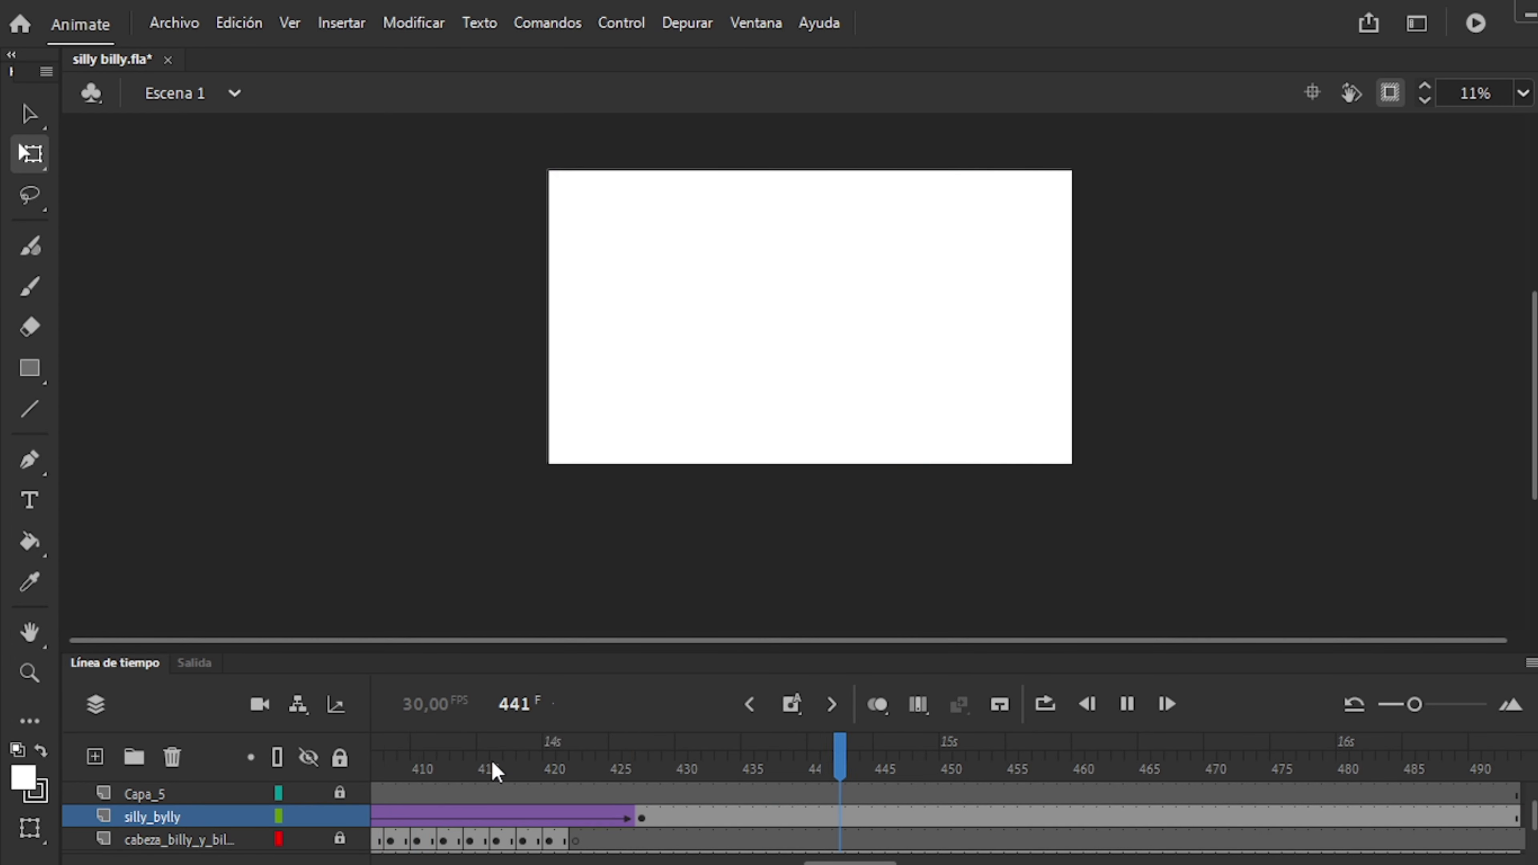
key(Return)
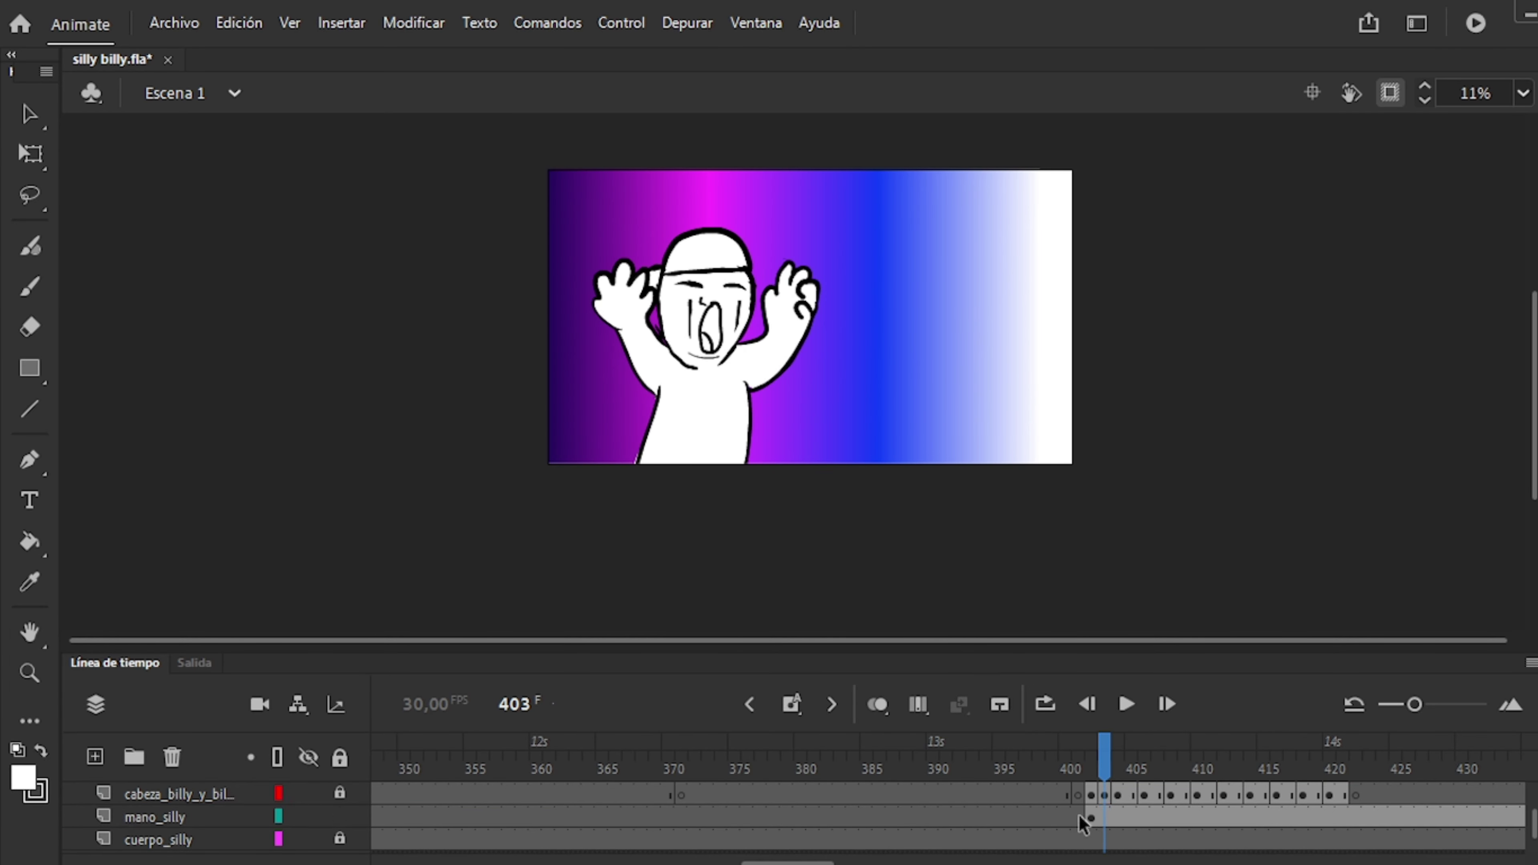
Try shifting the linear background gradient's colour stops on a mano_silly keyframe at frame 403.
key(f)
click(722, 223)
key(q)
click(918, 309)
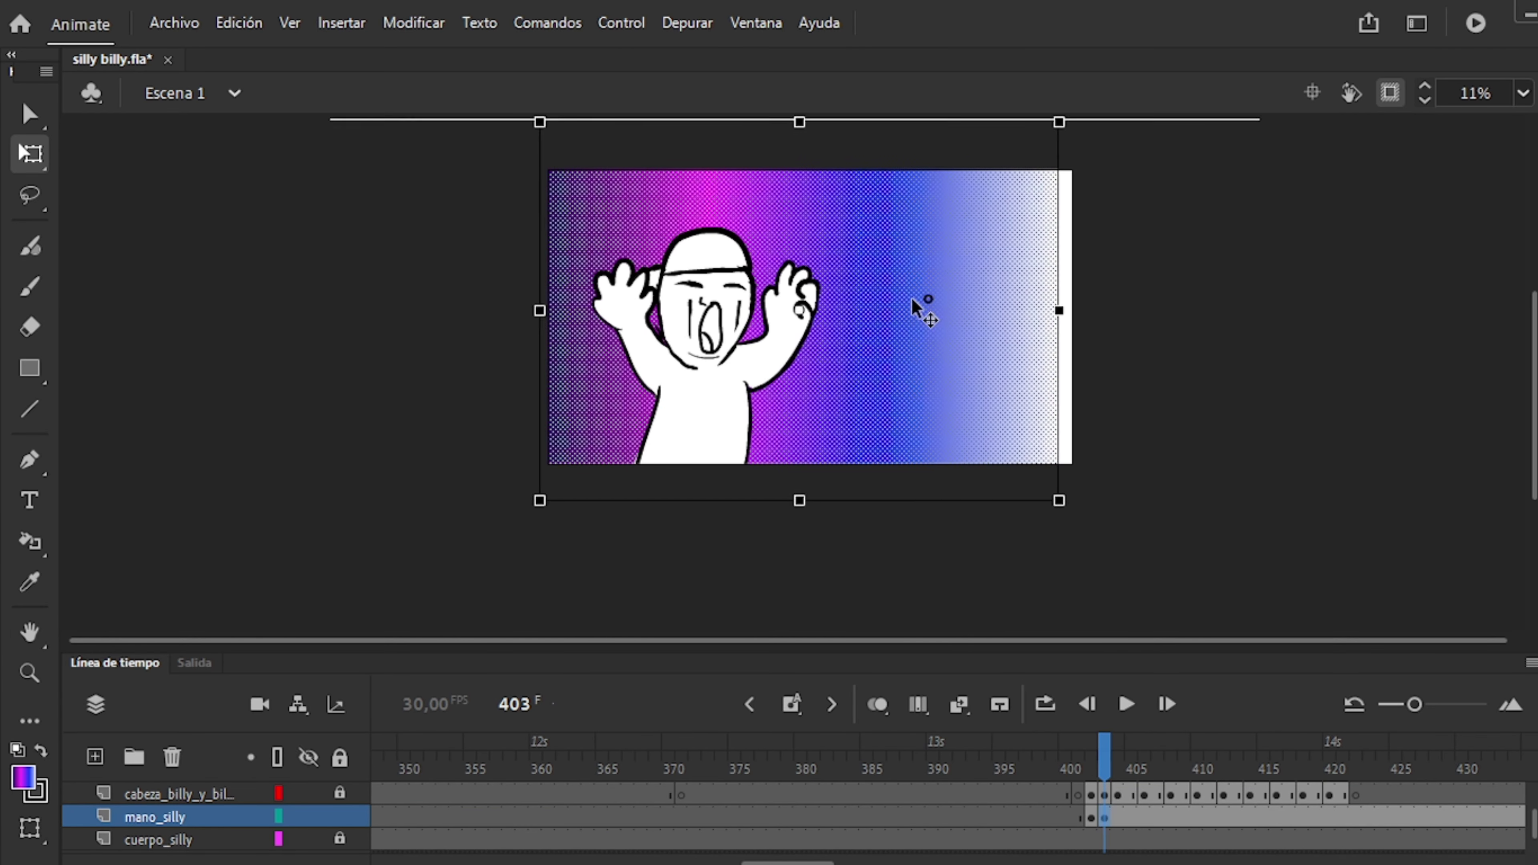
key(ctrl+shift+F9)
drag(1202, 491, 1278, 490)
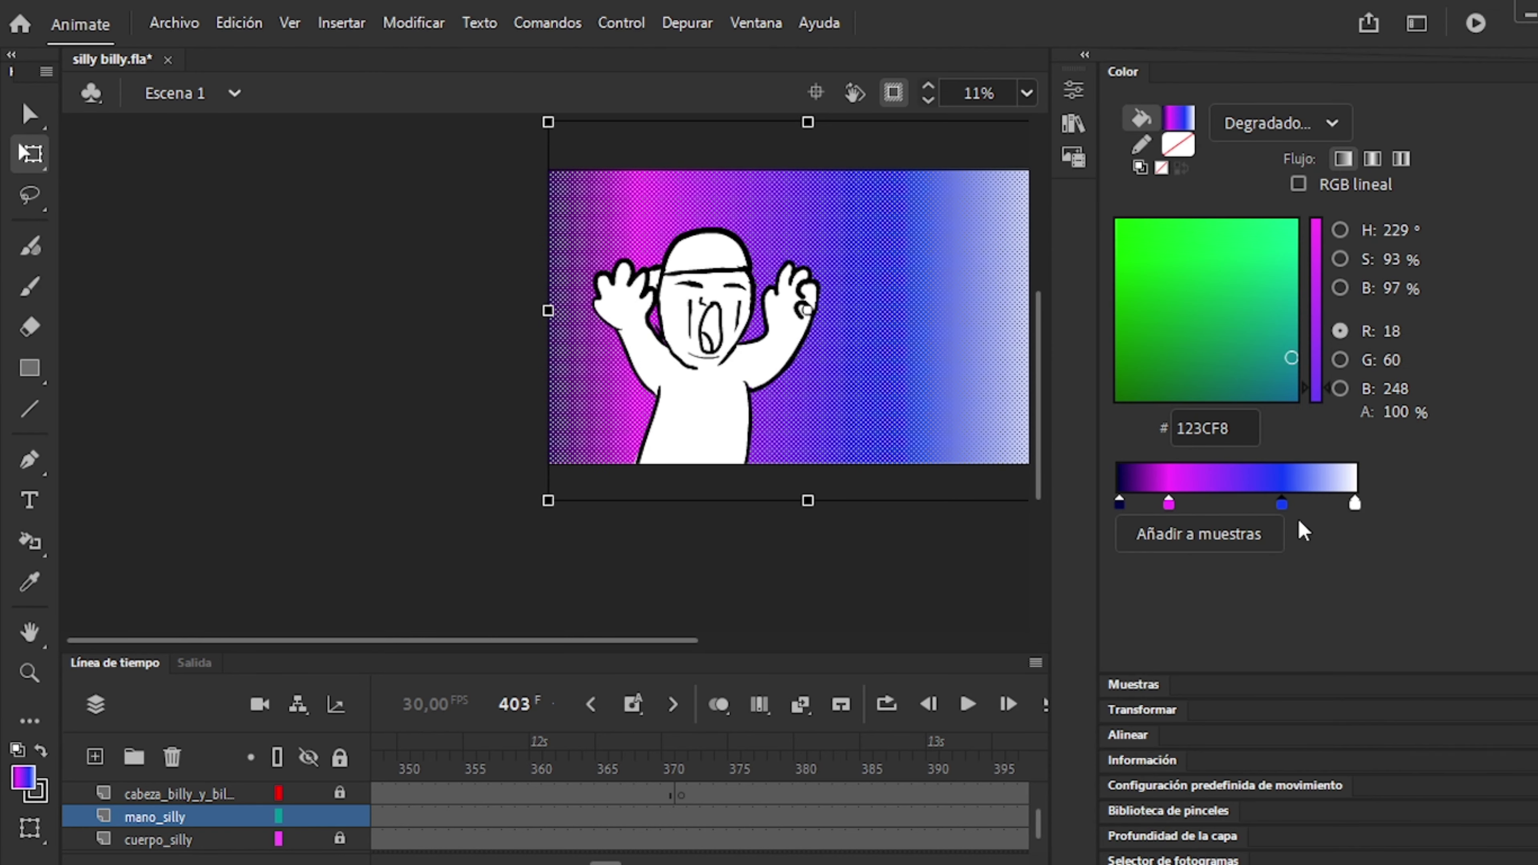
key(ctrl+F3)
click(1092, 770)
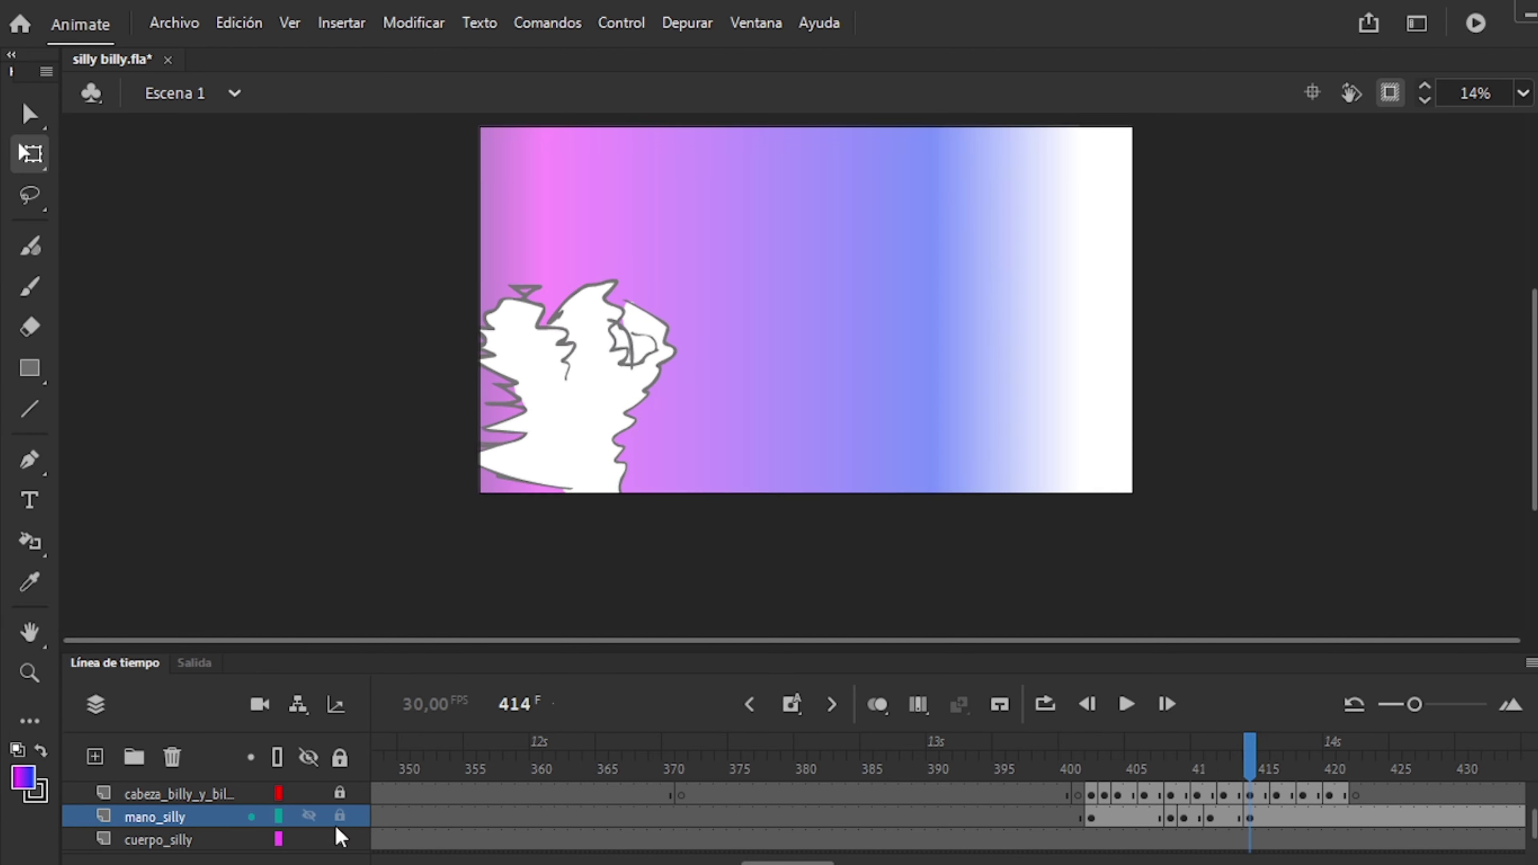
Try spacing the linear gradient background's keyframes on mano_silly, keeping ones at frames 408 and 411.
click(1202, 818)
click(1223, 819)
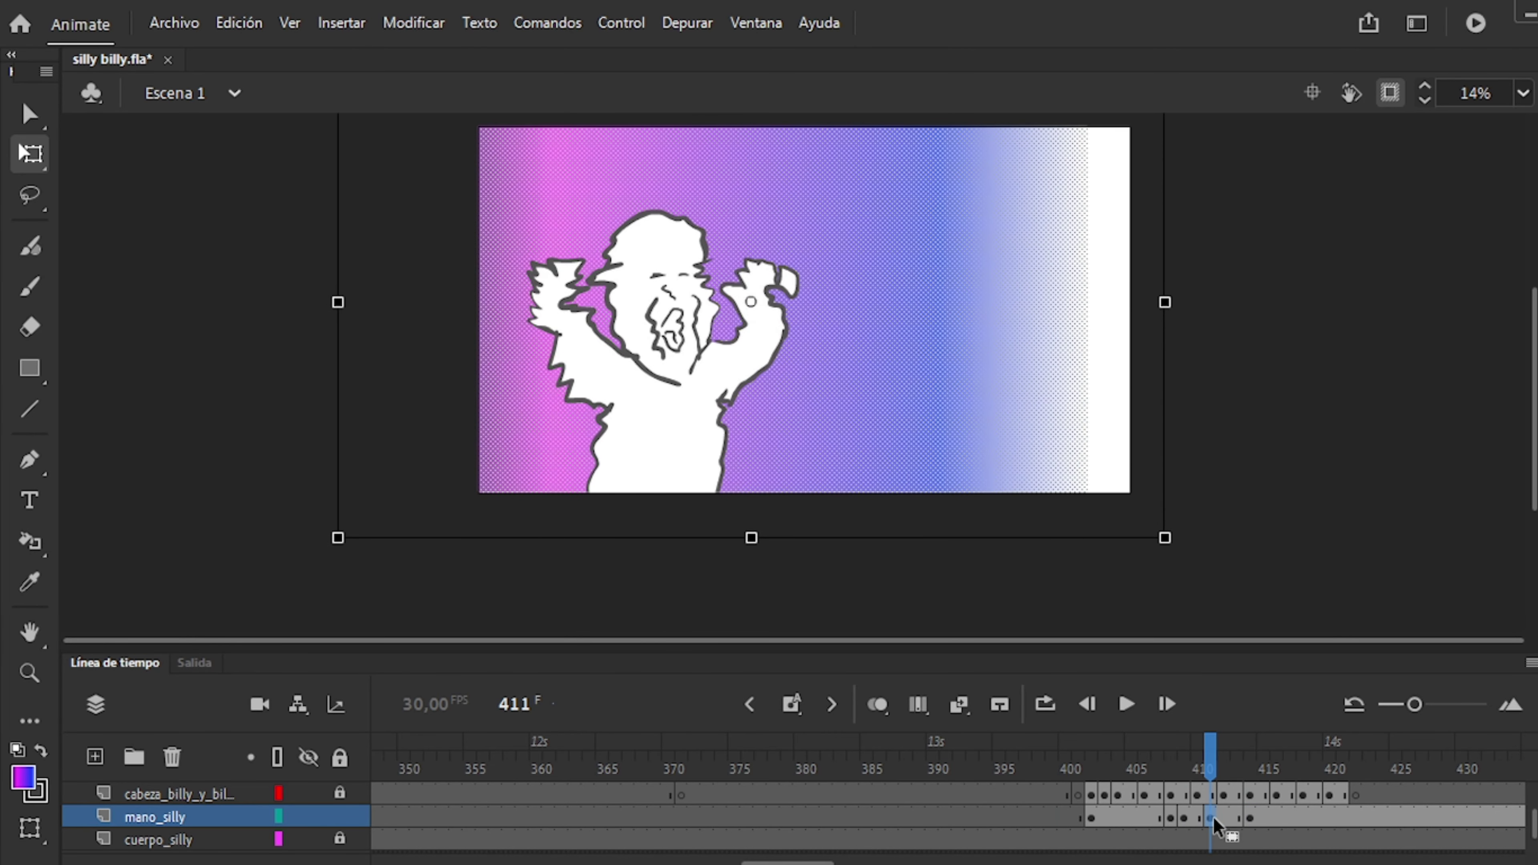
click(1184, 819)
click(1223, 819)
click(1186, 820)
click(1170, 820)
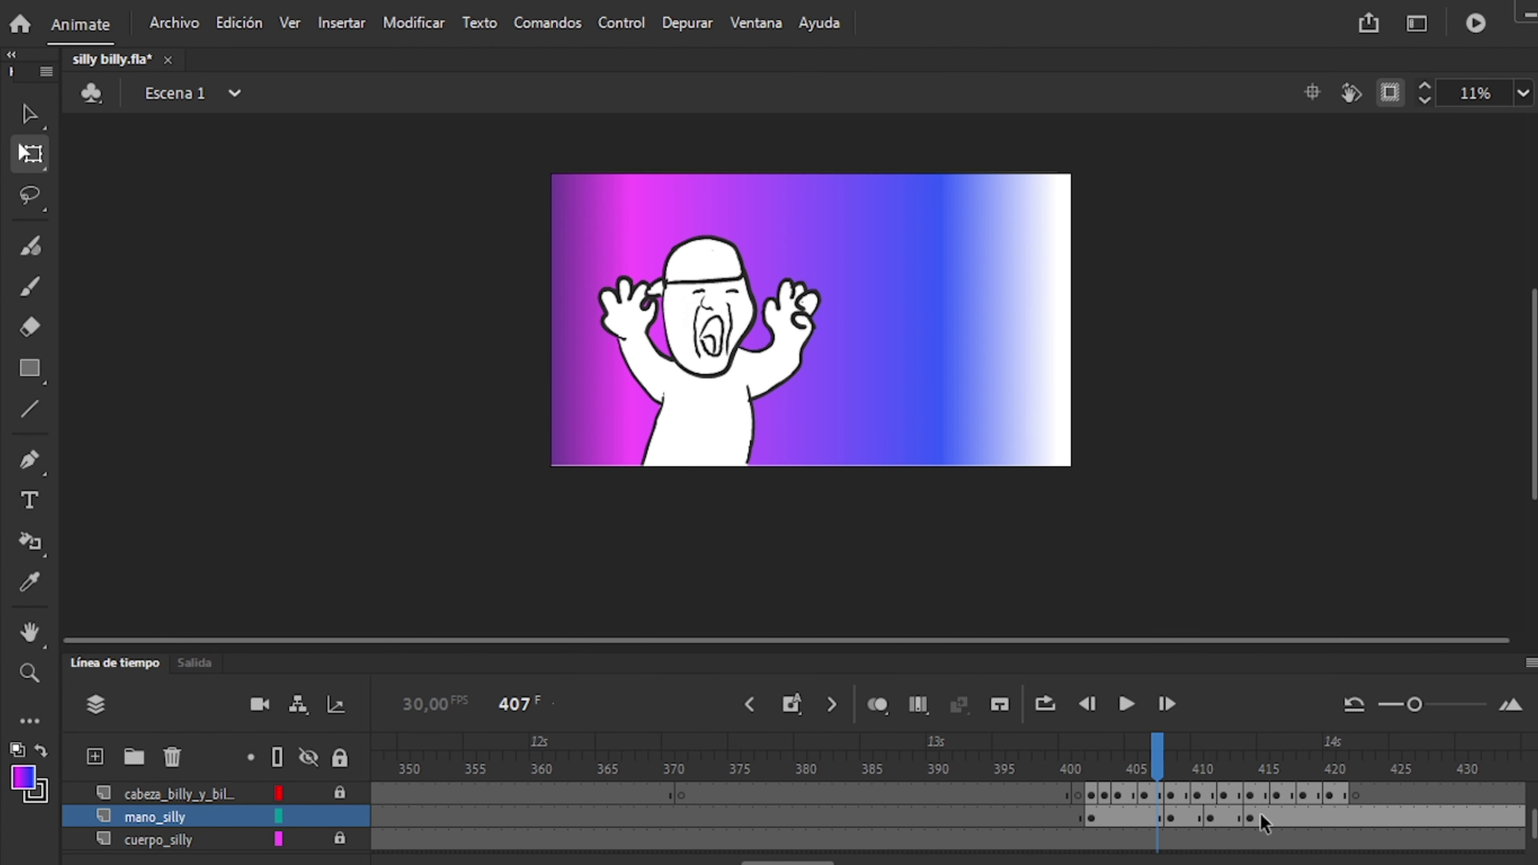
click(969, 316)
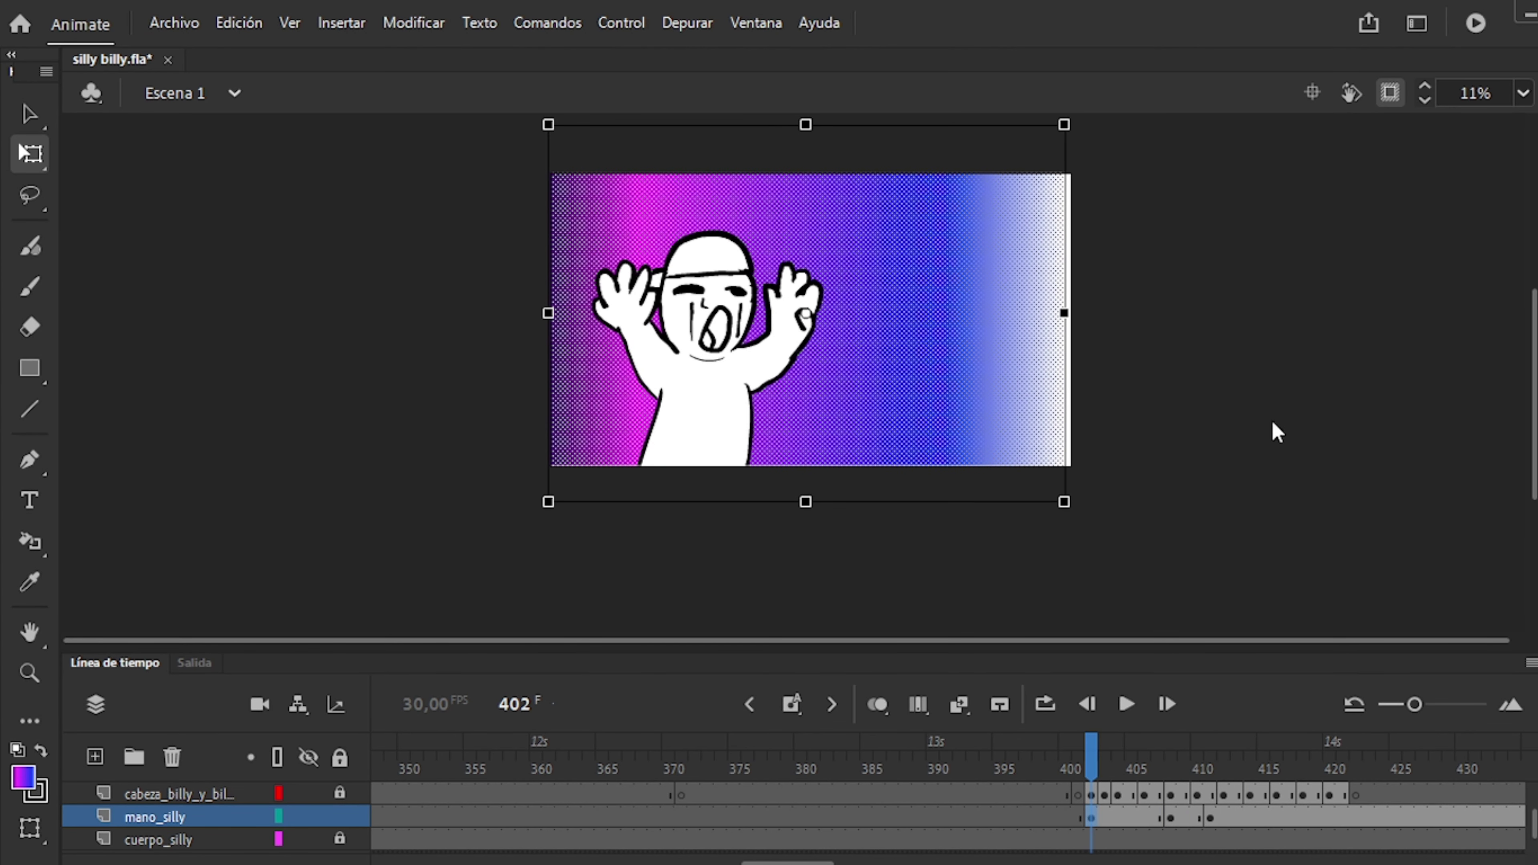
click(1353, 517)
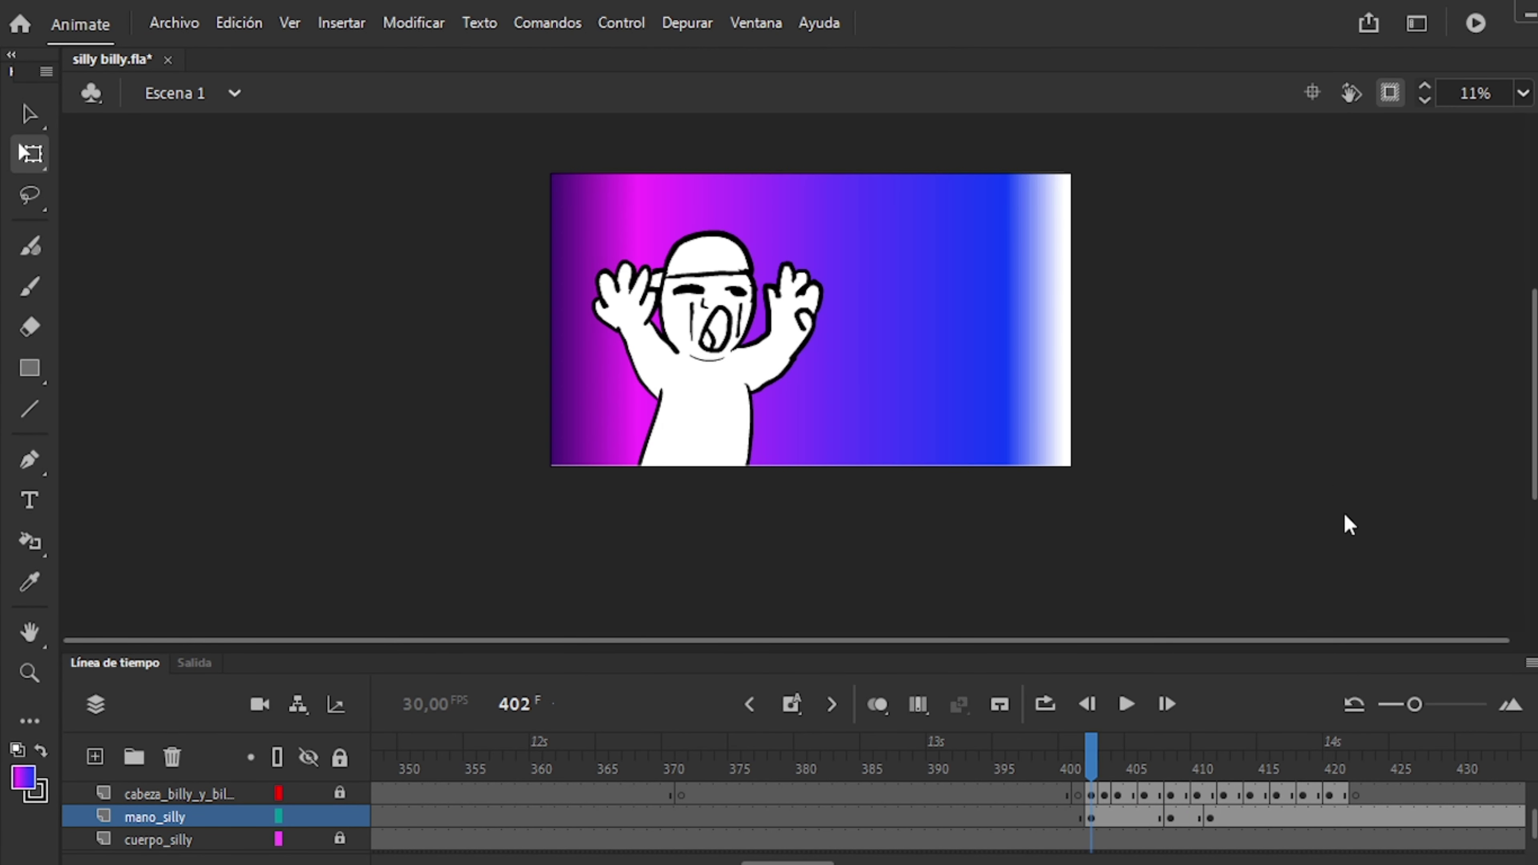
Undo the added background keyframes and the linear gradient changes on the mano_silly layer.
key(ctrl+z)
key(ctrl+z)
key(ctrl+z)
key(ctrl+z)
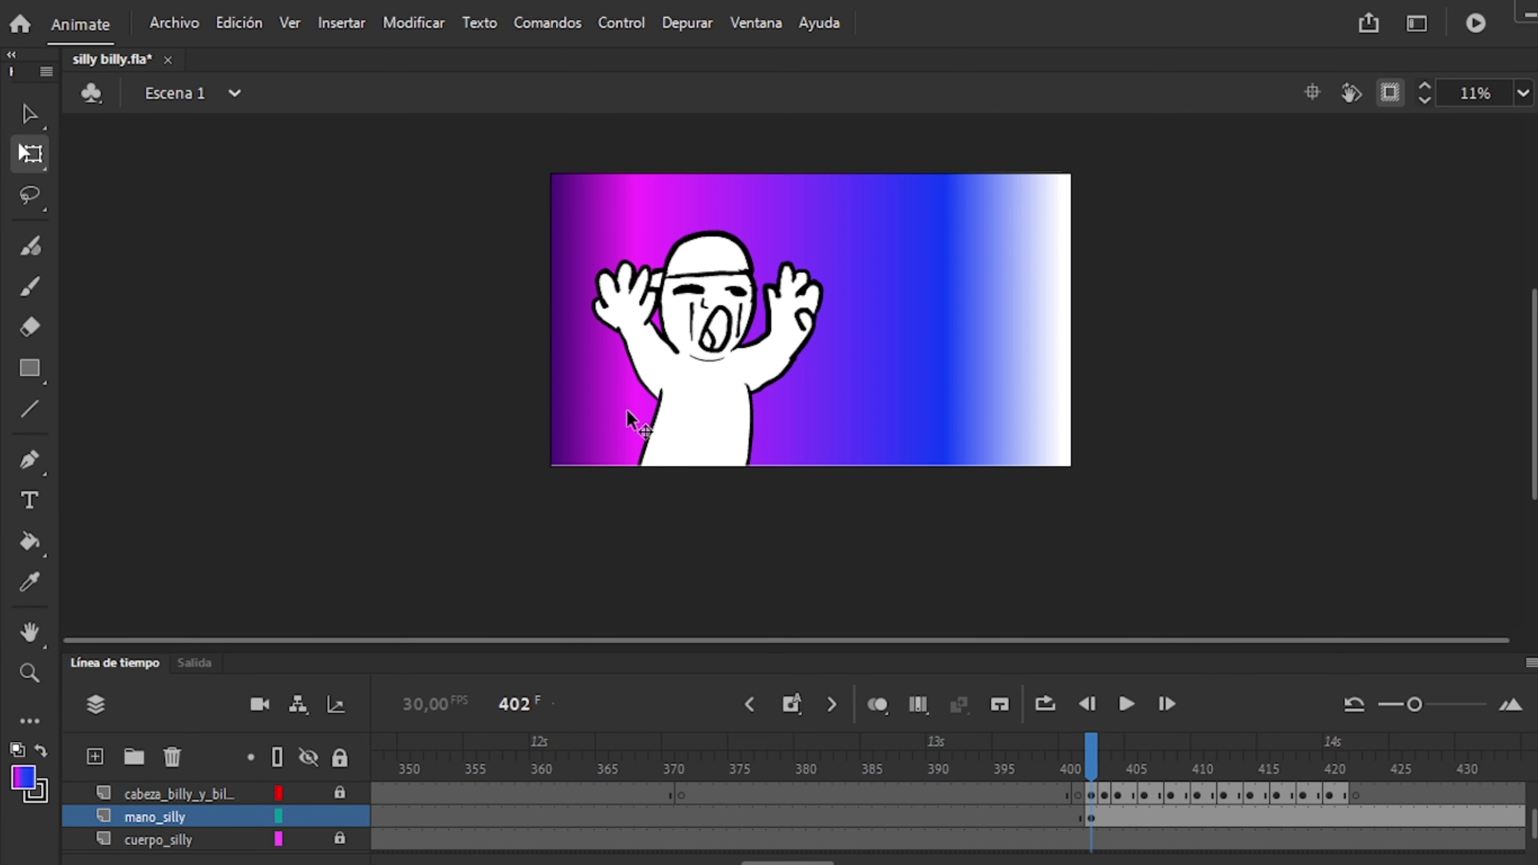
key(ctrl+z)
key(f)
key(ctrl+z)
key(ctrl+z)
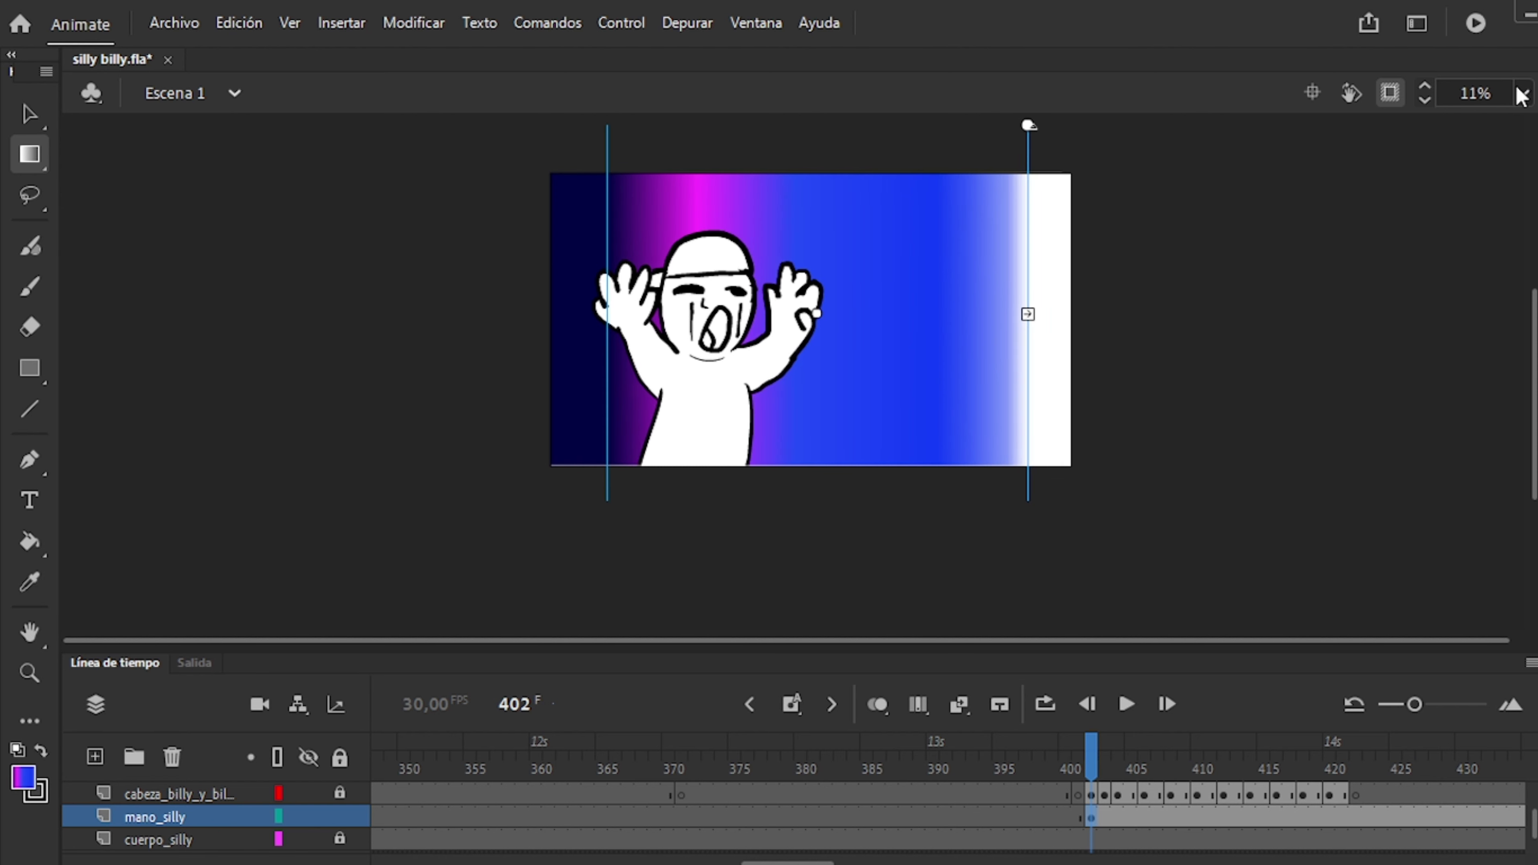
key(ctrl+z)
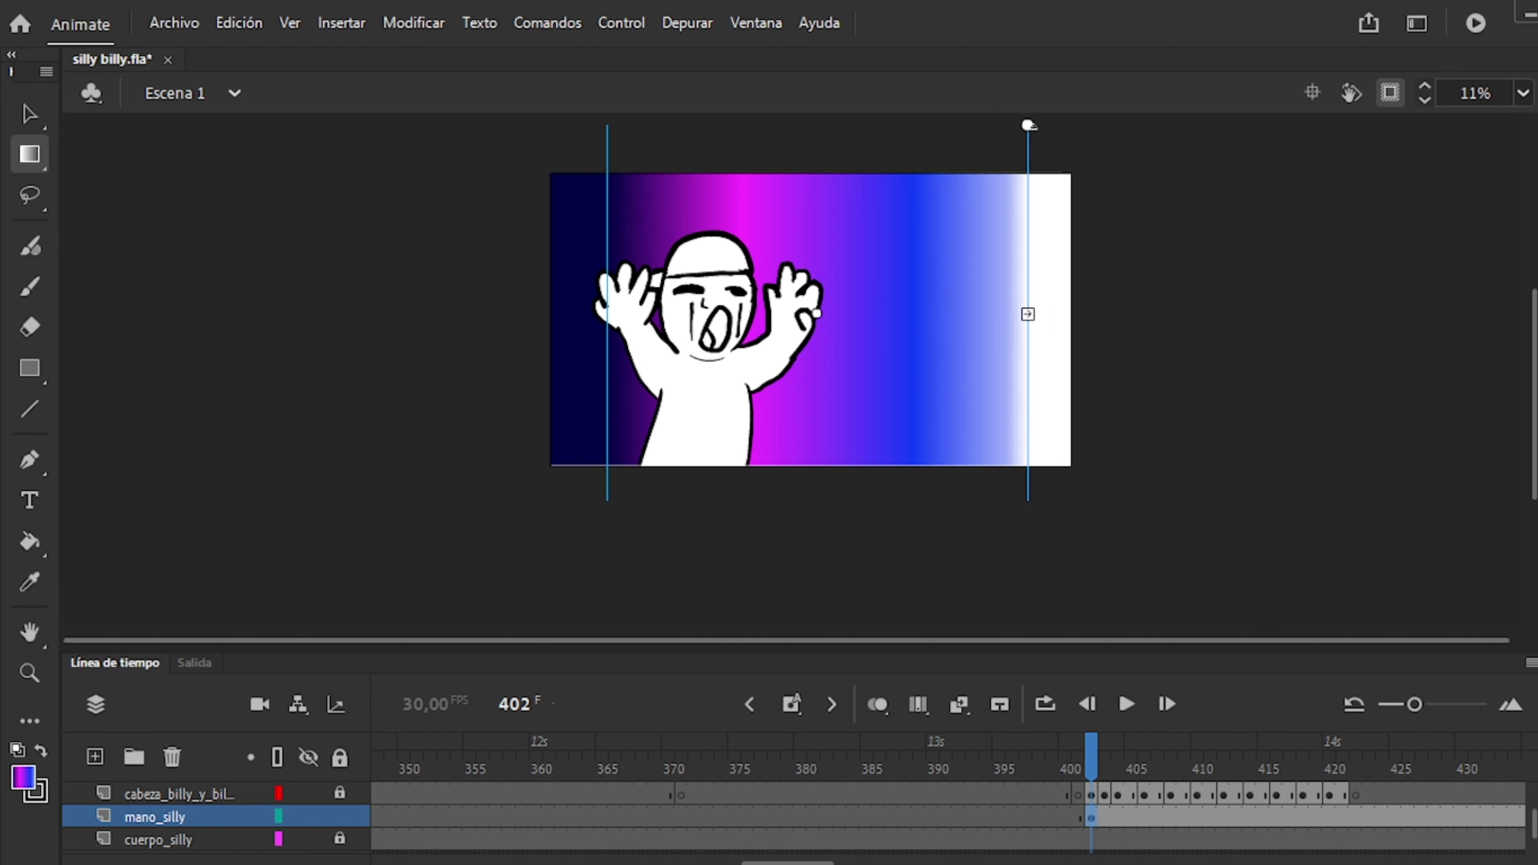
key(ctrl+z)
key(ctrl+z)
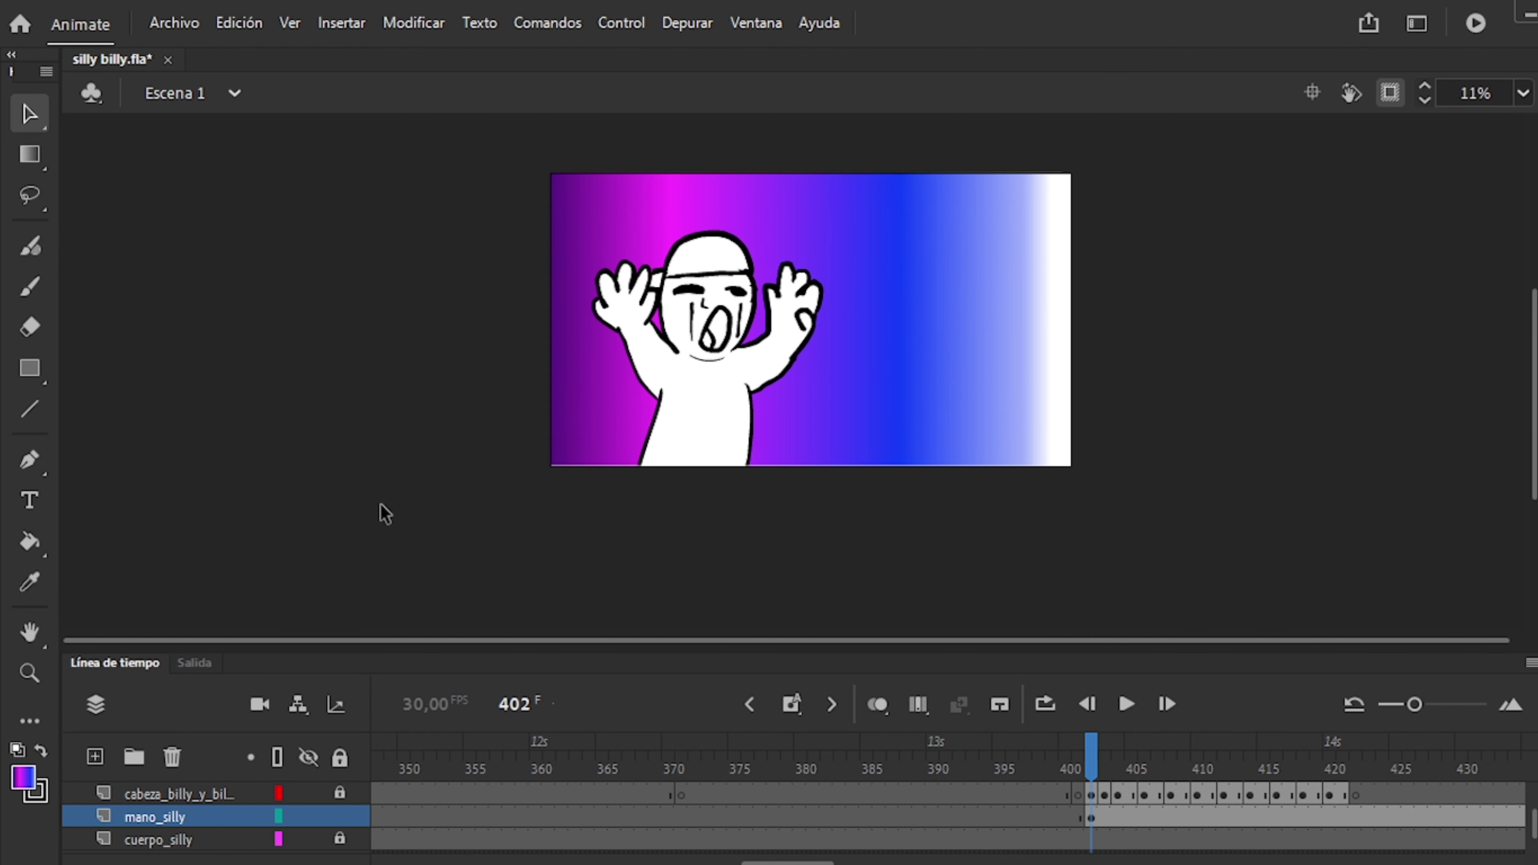
Fill the mano_silly background with a radial gradient and adjust its centre and extent.
key(k)
click(921, 330)
key(f)
mouse_move(886, 326)
mouse_down()
mouse_move(1082, 440)
mouse_move(1038, 392)
mouse_move(1037, 407)
mouse_up()
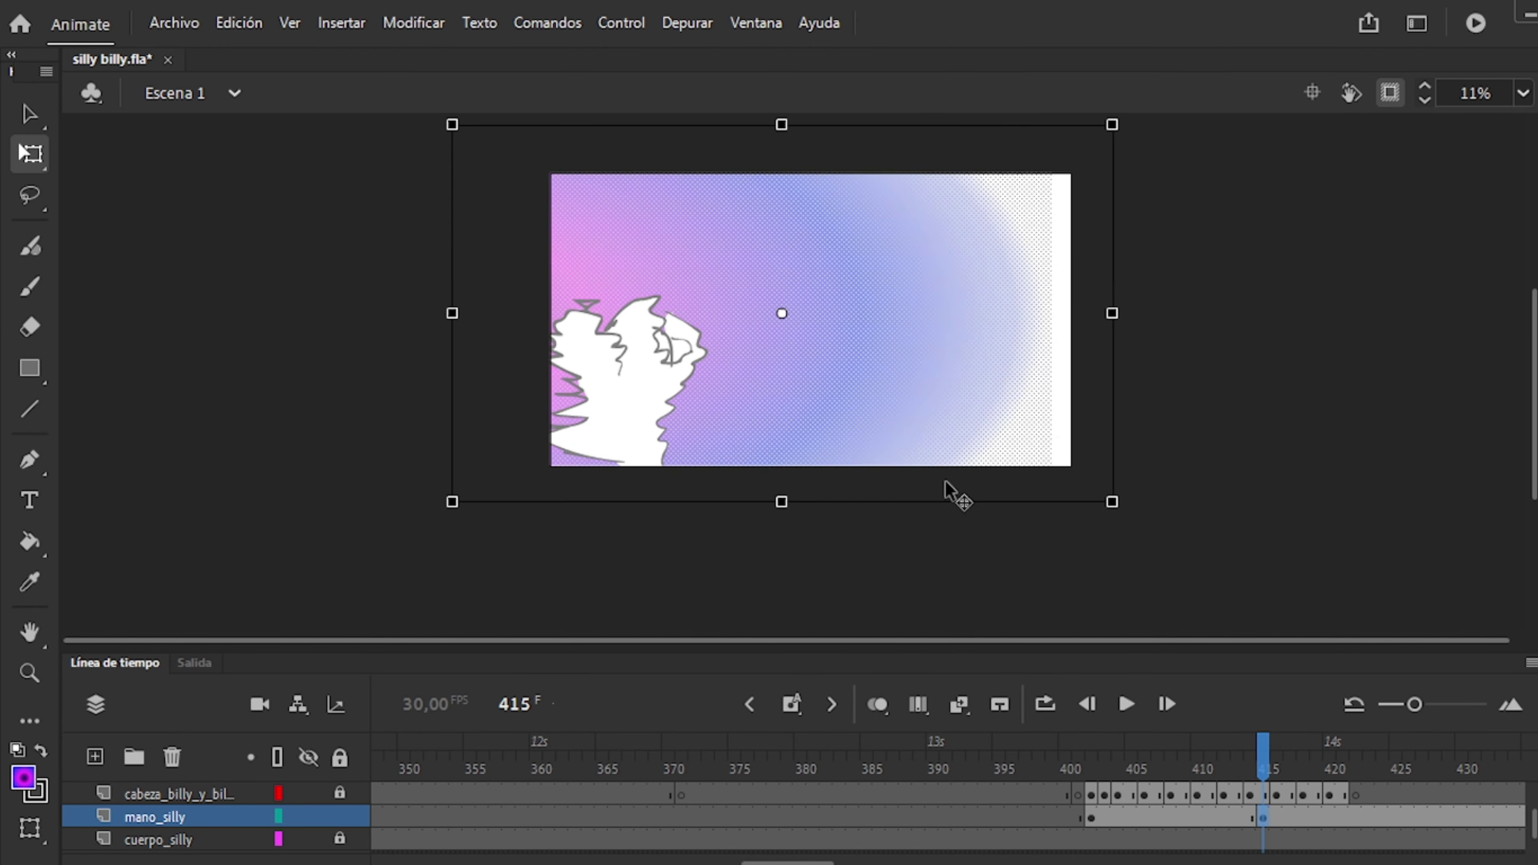
Space radial background keyframes on mano_silly at frames 412, 415, 417, 421, 423 and 427.
click(1262, 789)
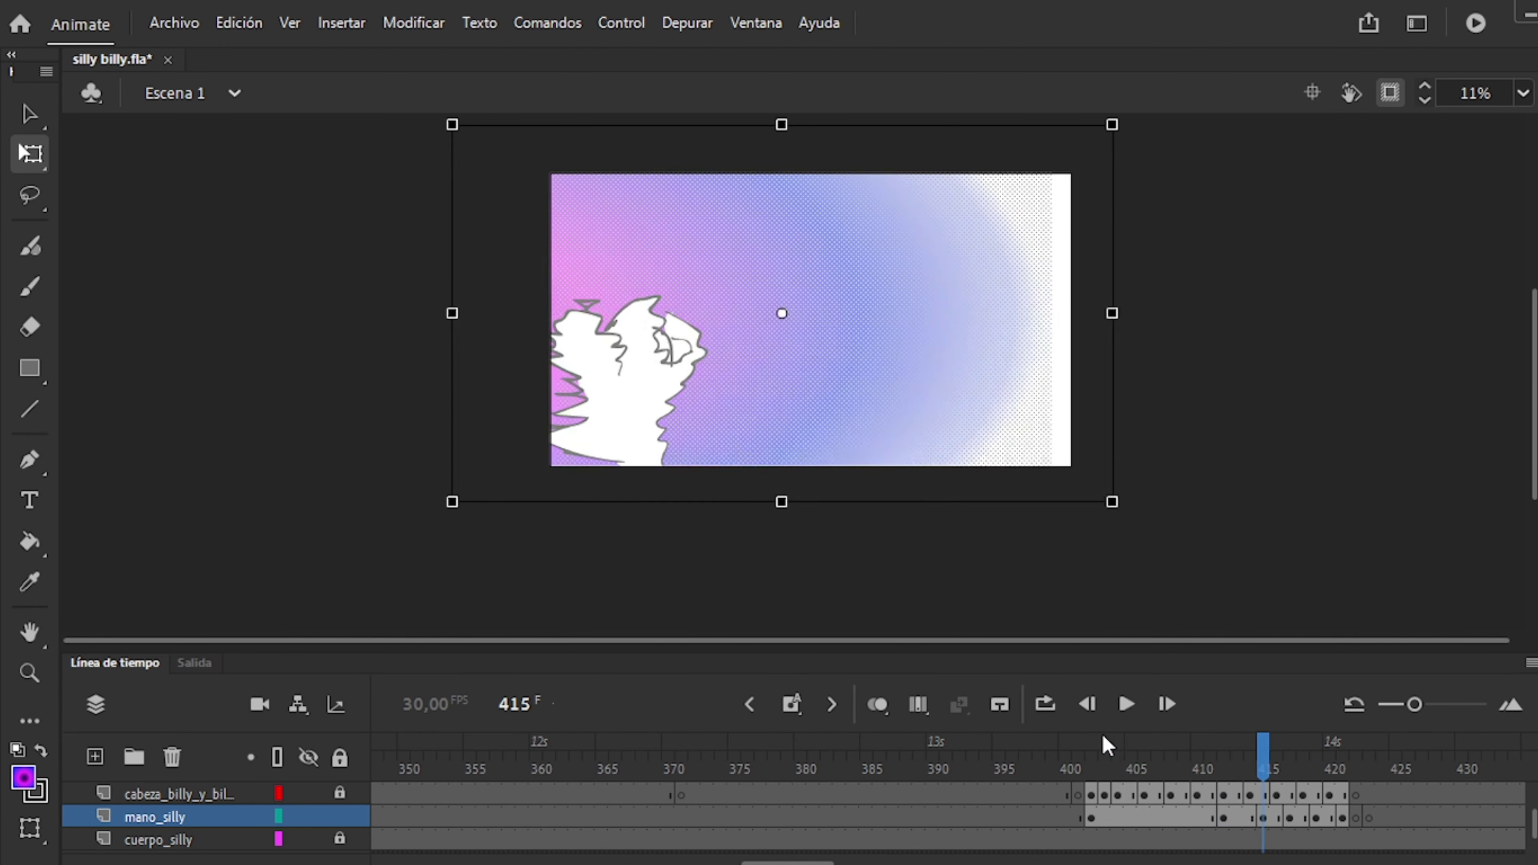
key(period)
key(period)
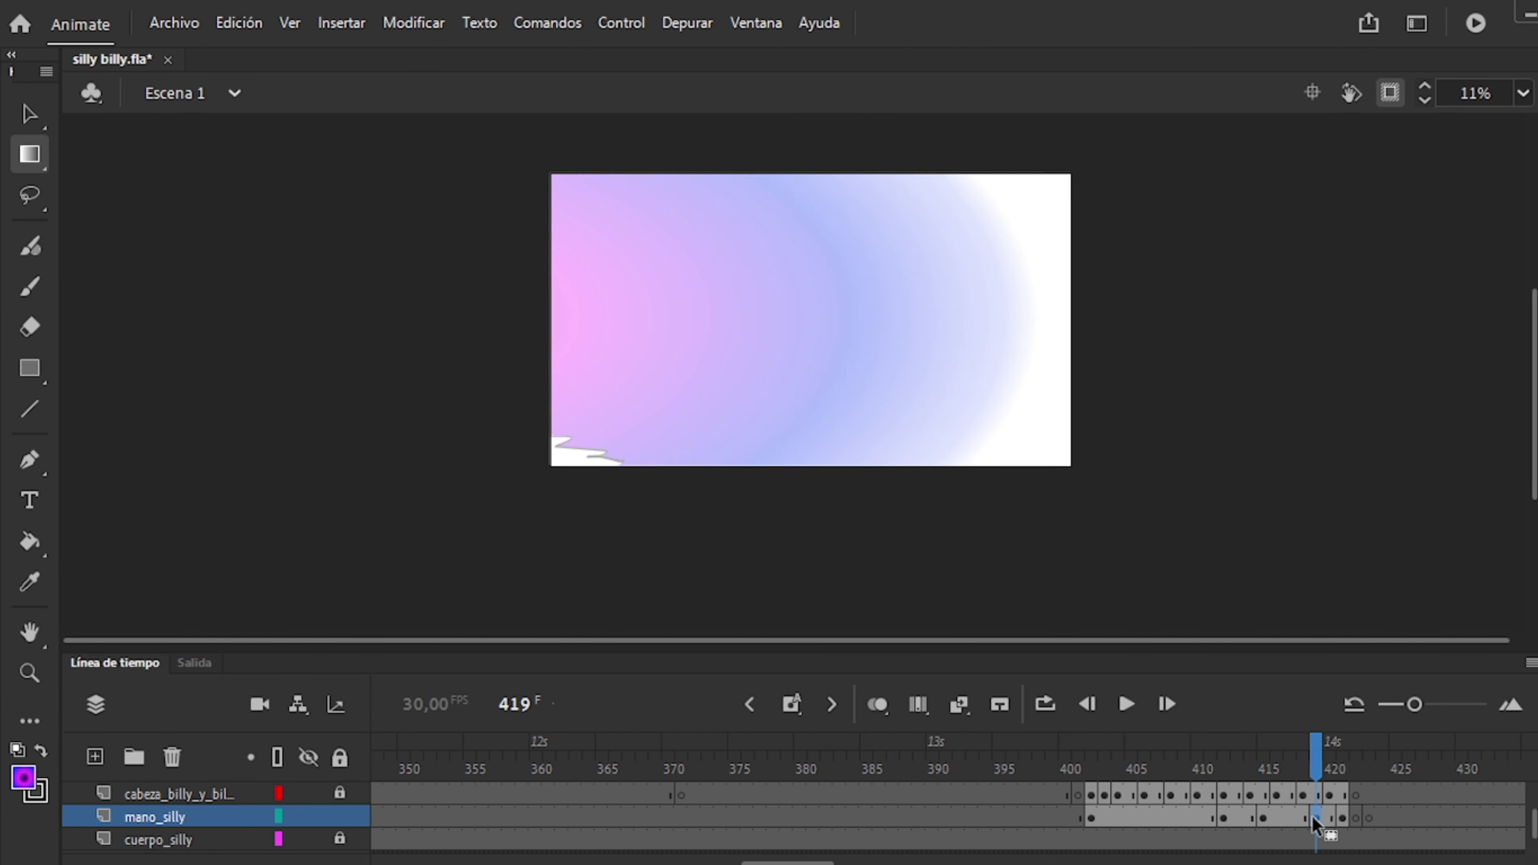
drag(1393, 770, 1083, 773)
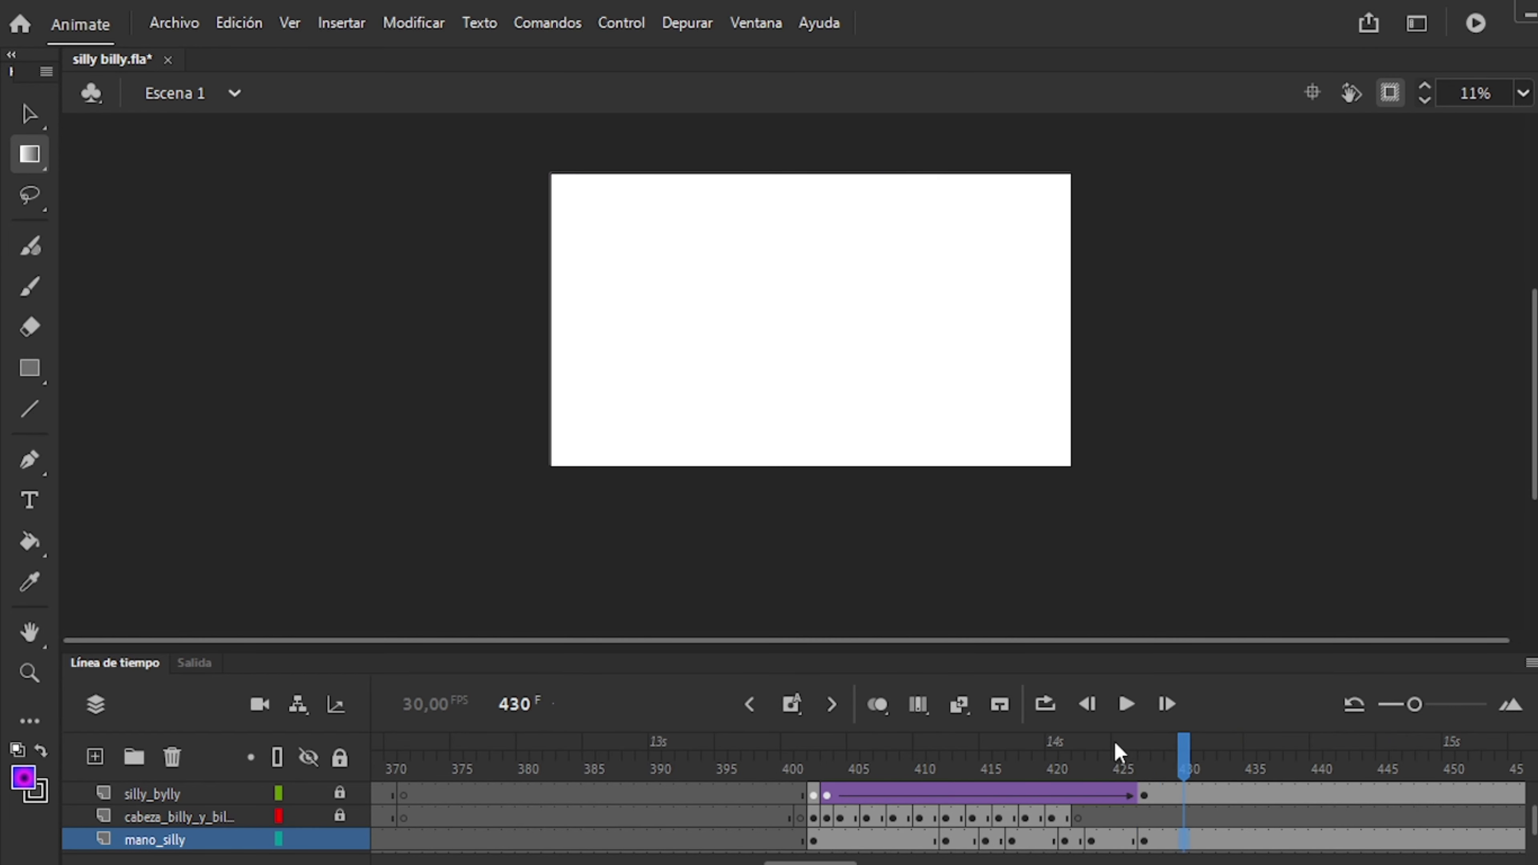
Widen and shift the radial gradient background on mano_silly at frame 415.
click(1113, 788)
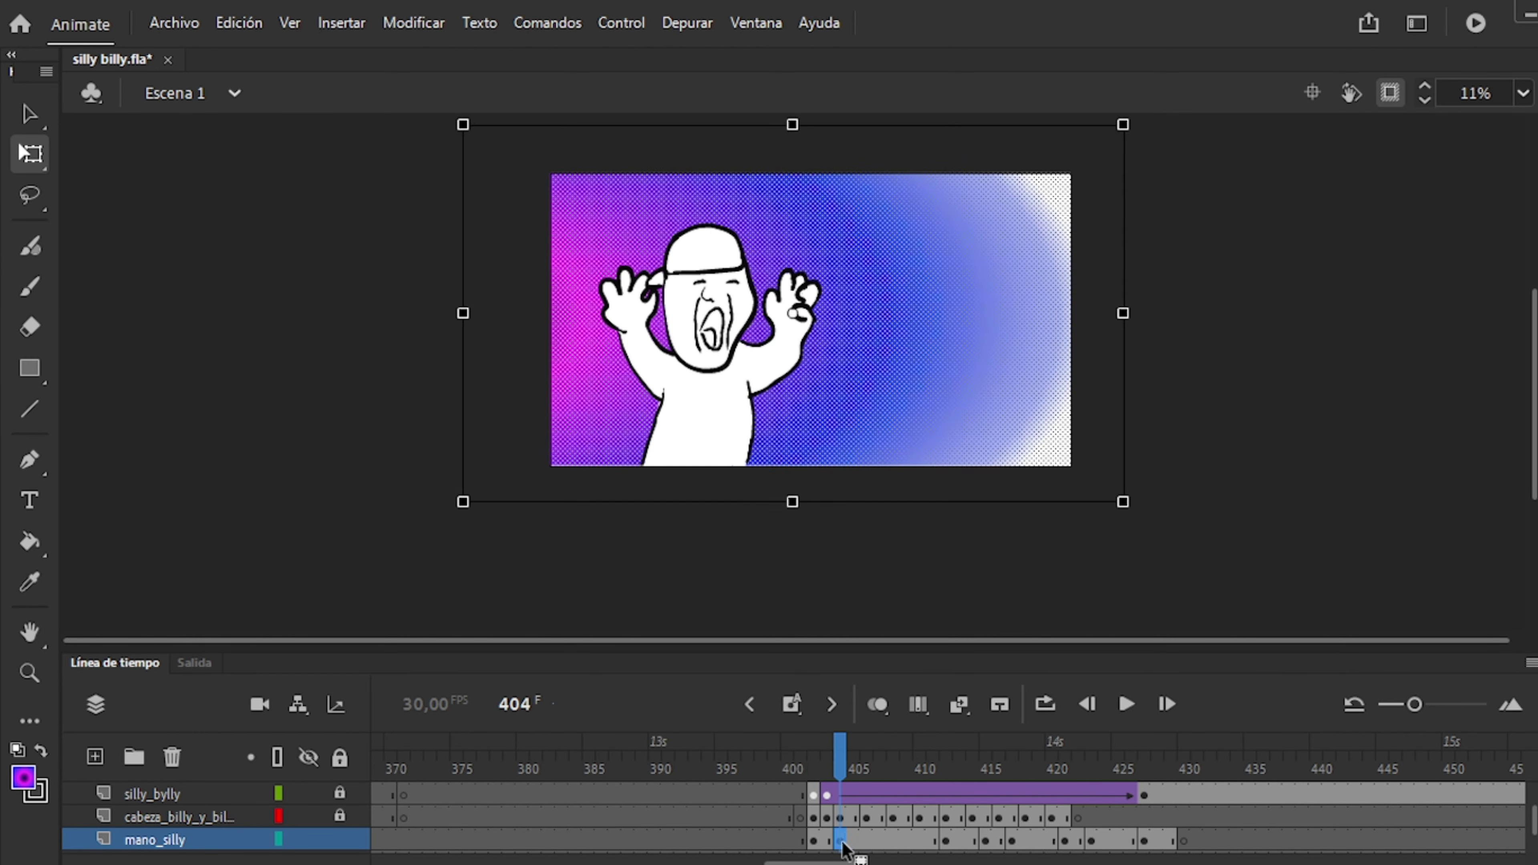
click(986, 840)
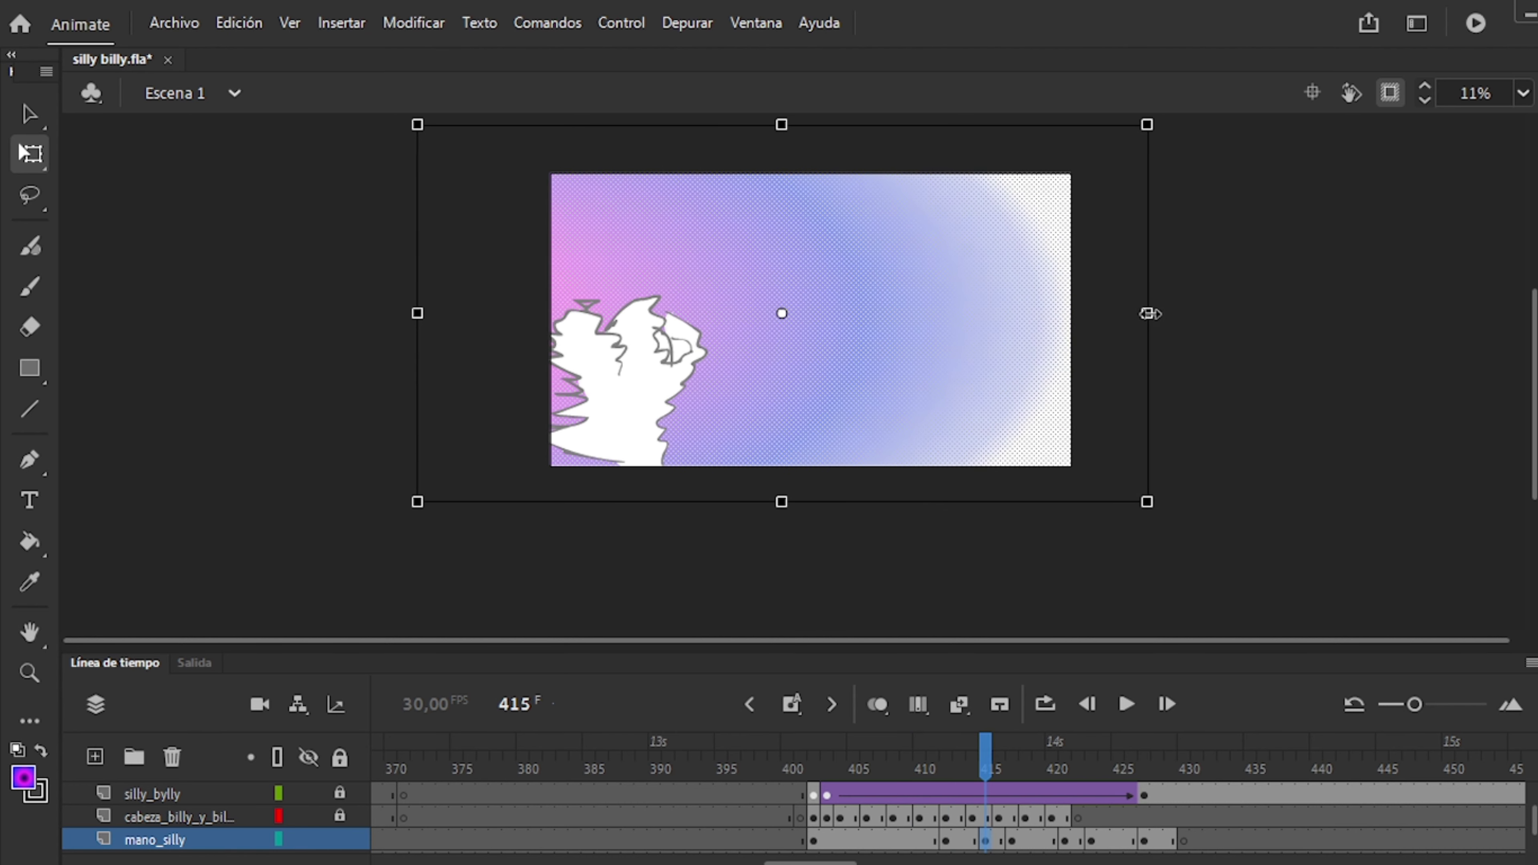
mouse_move(1013, 848)
mouse_down()
mouse_move(1067, 845)
mouse_move(724, 777)
mouse_move(1014, 845)
mouse_up()
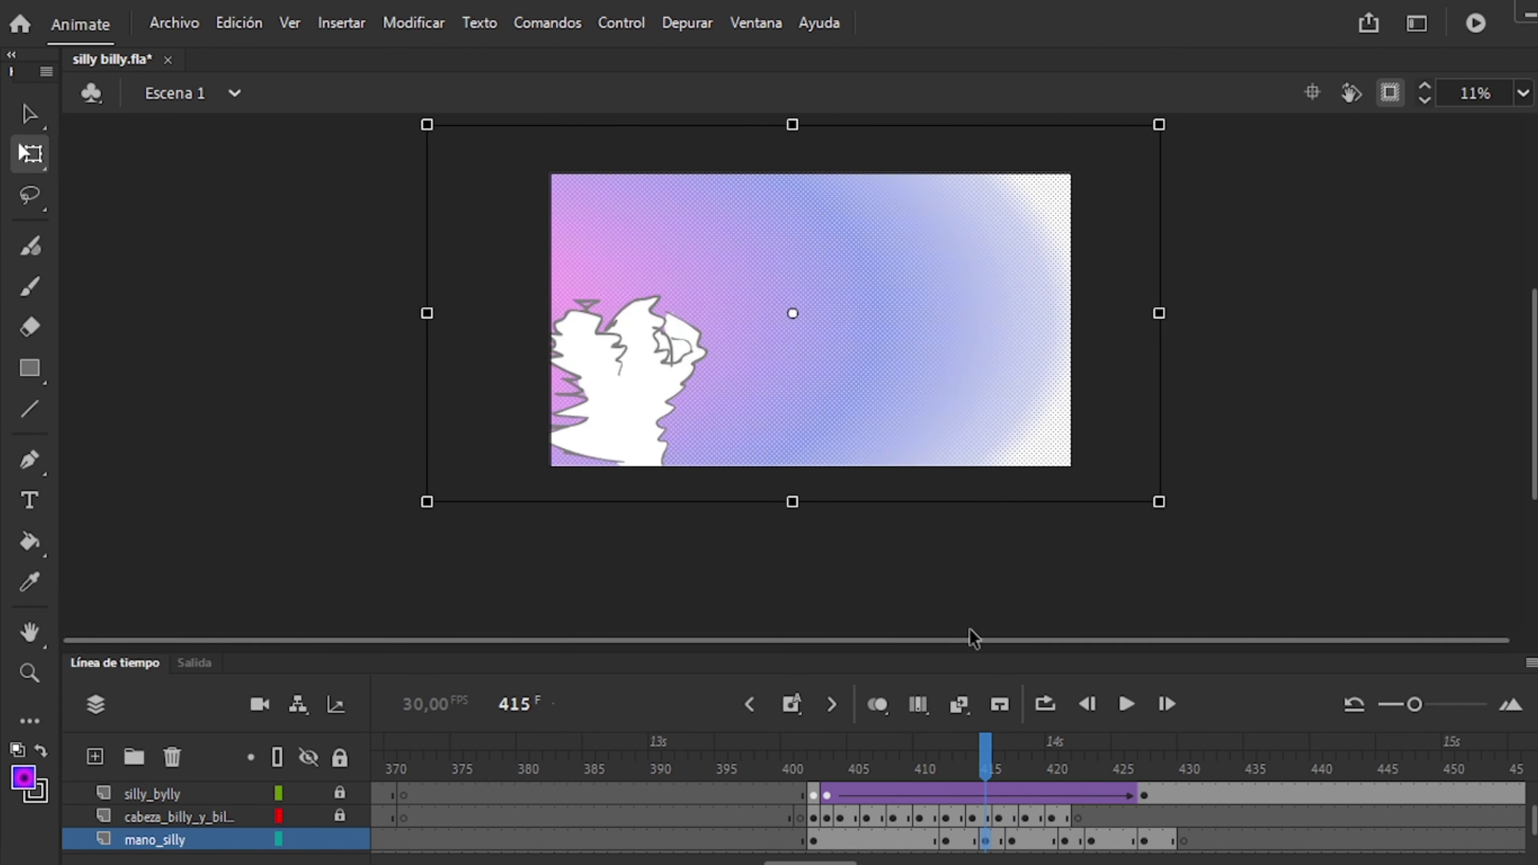
Recolour the radial background at frame 402 with a white centre and dark outer edge, and clear mano_silly frames 412 to 430.
click(799, 772)
click(814, 840)
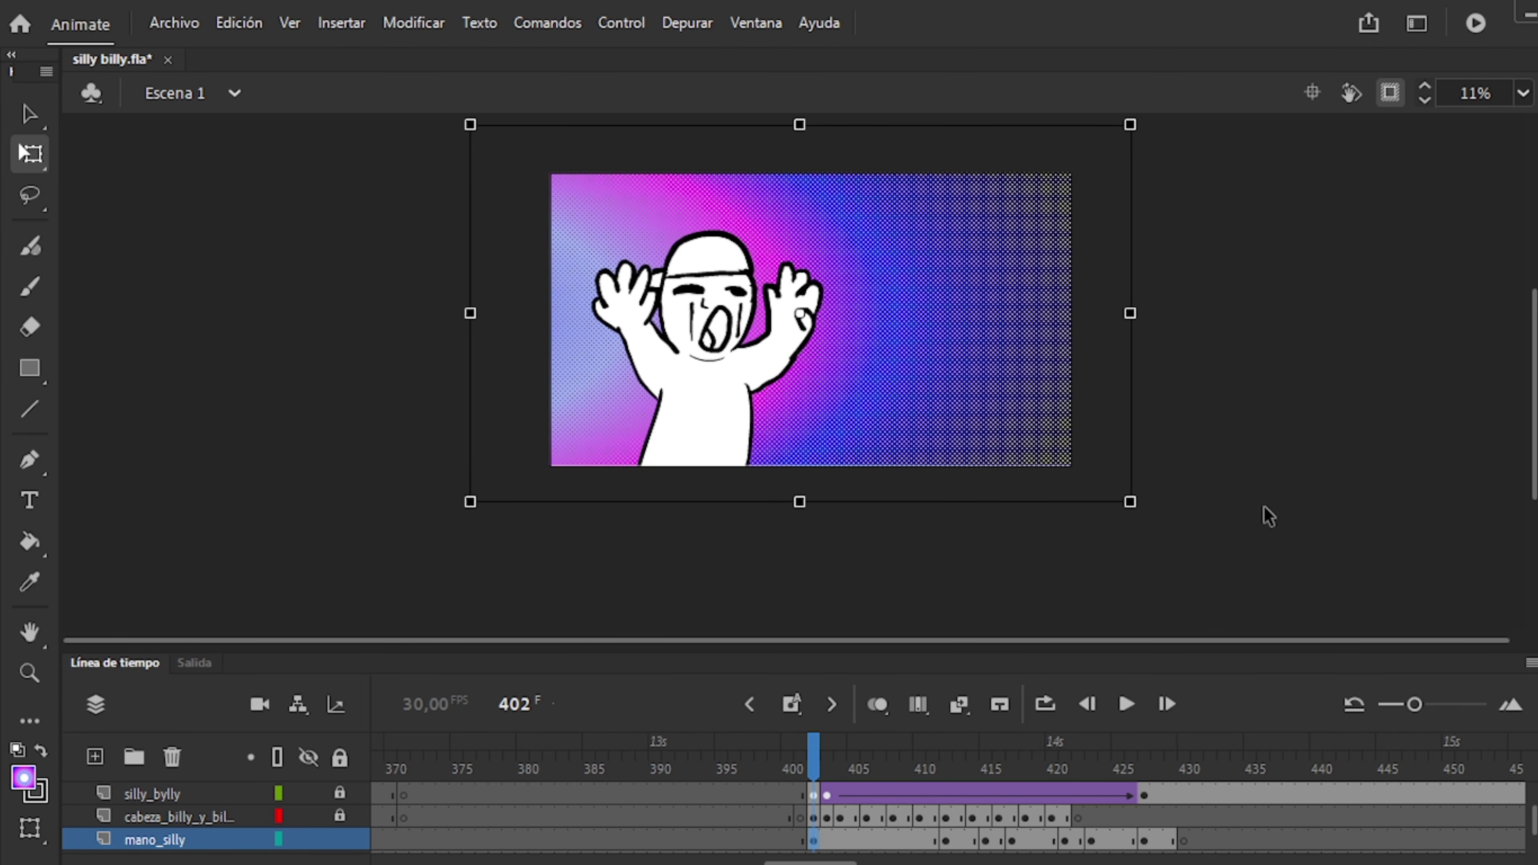
drag(1189, 841, 945, 841)
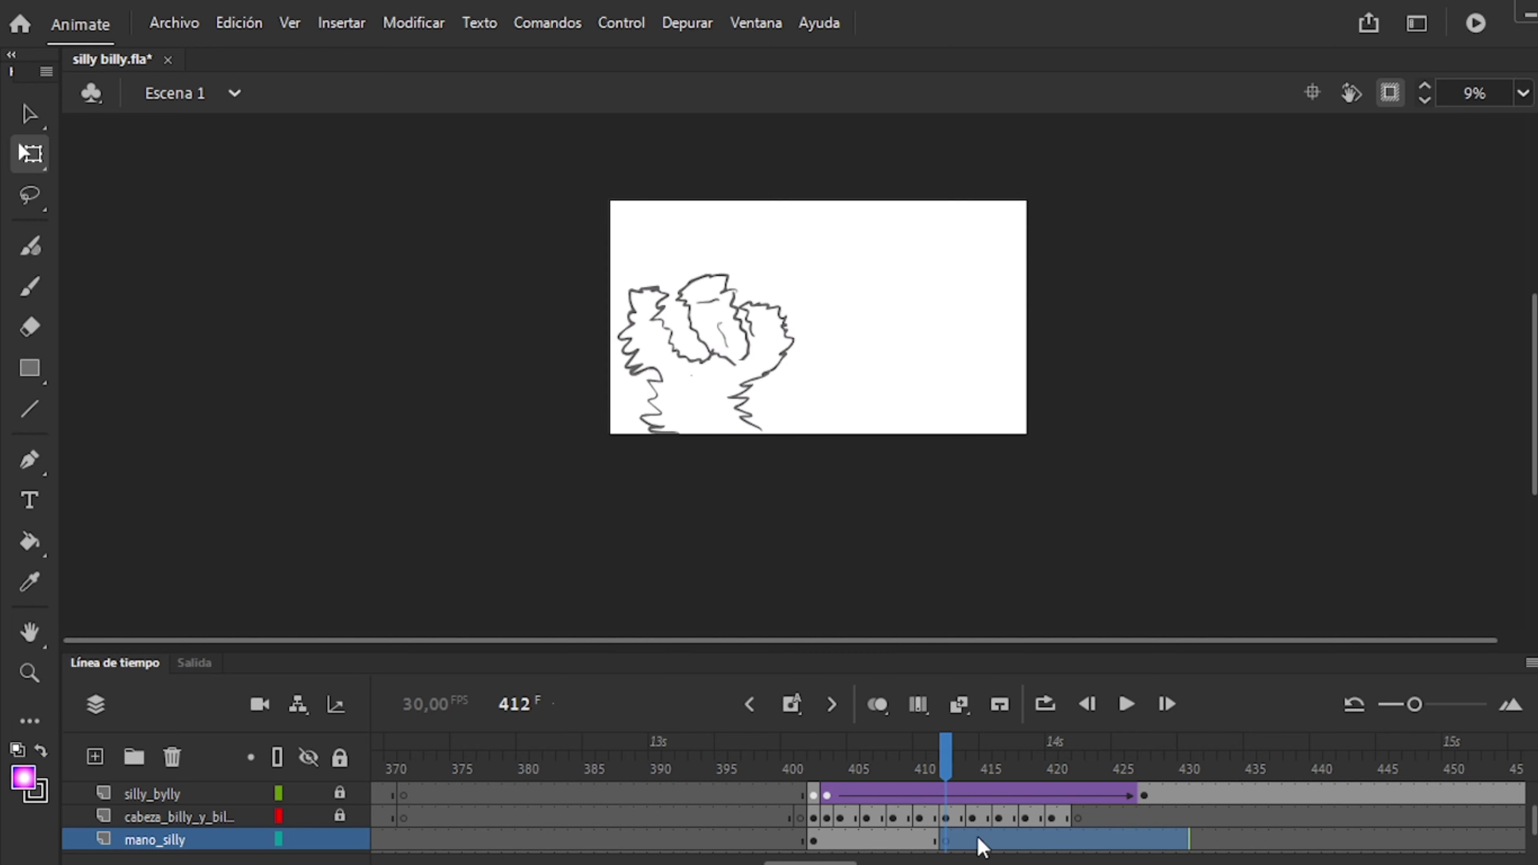
Undo the latest frame clearing on the mano_silly layer and play back the timeline.
key(shift+F6)
click(830, 781)
key(ctrl+z)
key(ctrl+z)
key(ctrl+z)
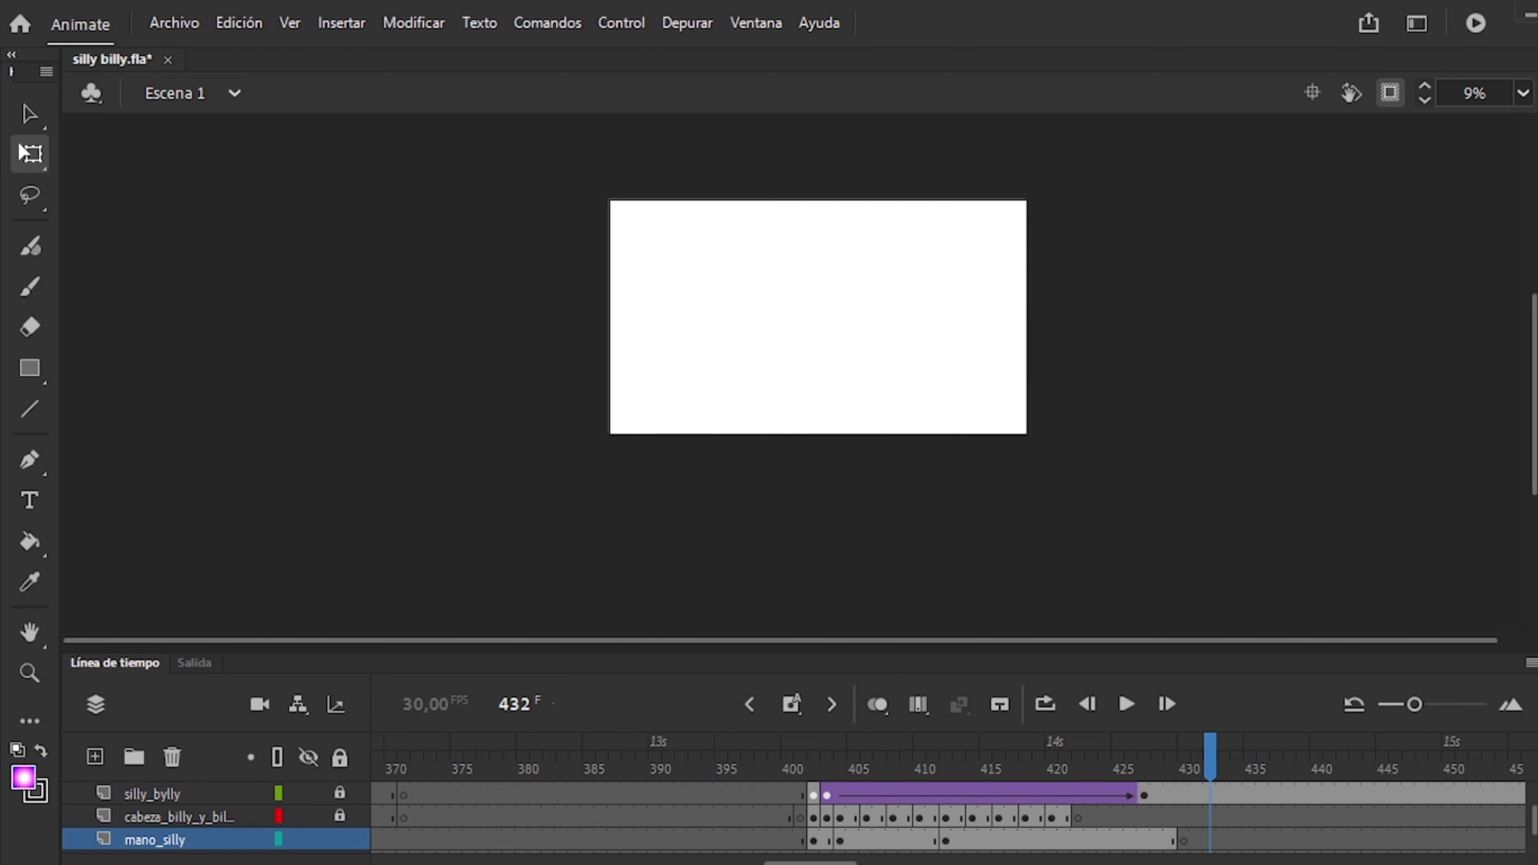
key(Return)
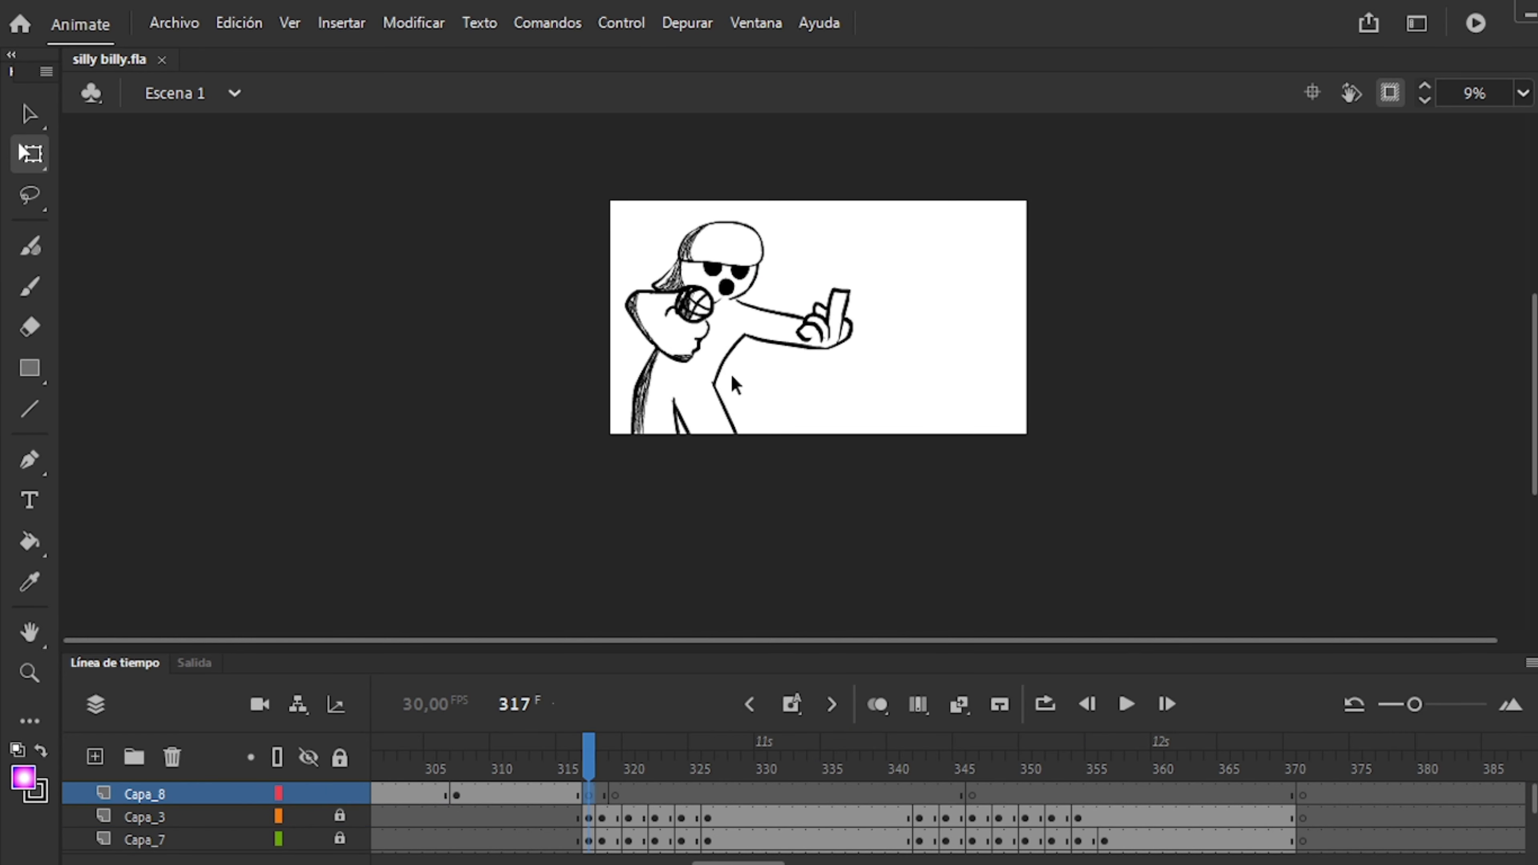
Hand-letter "YO" with the brush beside the singer on Capa_8 at frame 317 and again for the following pose.
key(ctrl+=)
key(b)
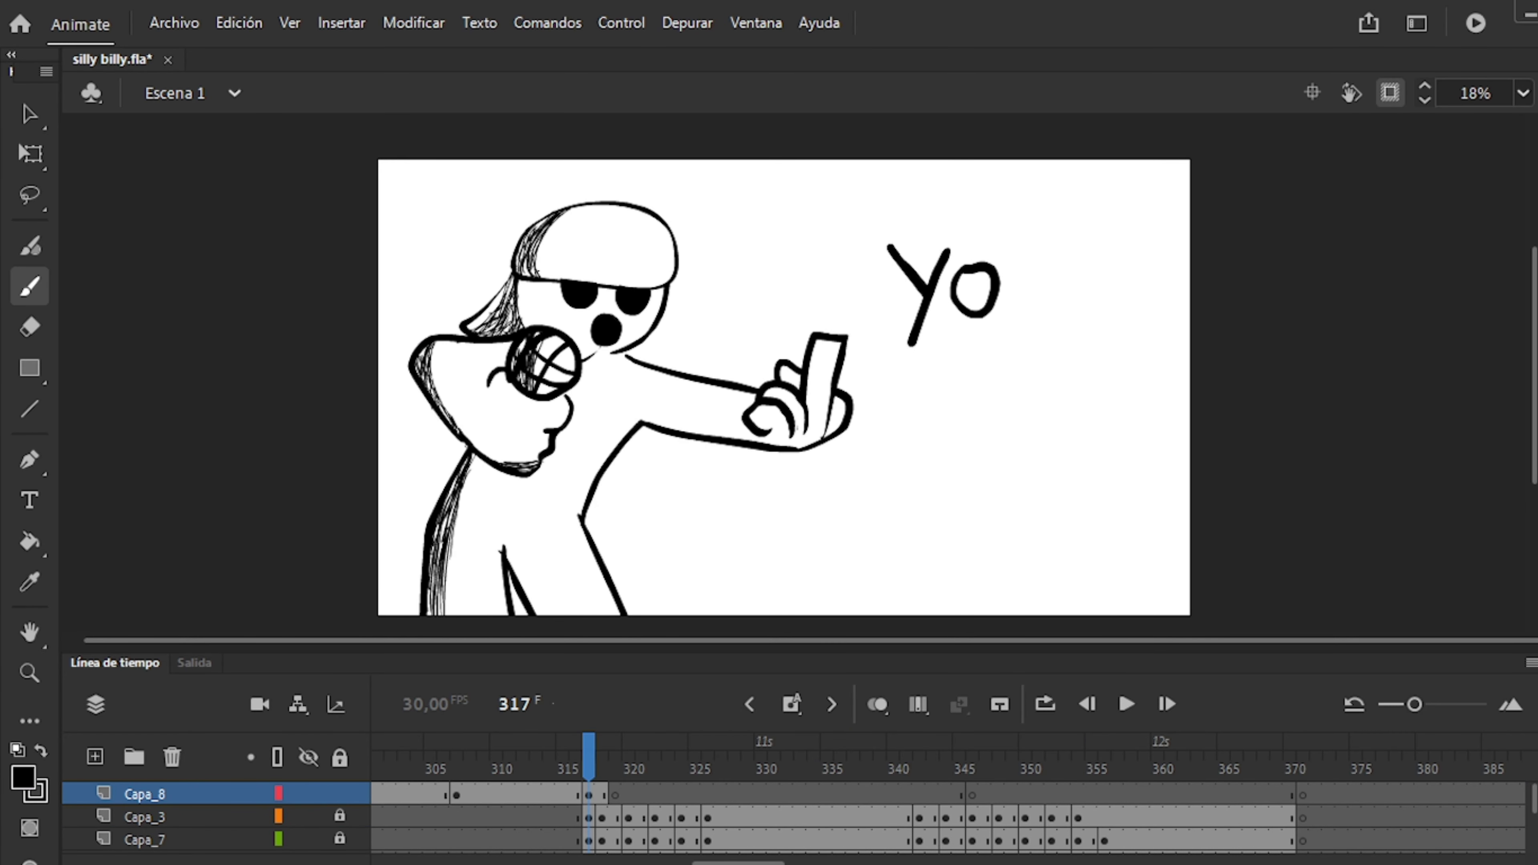
scroll(1022, 269, down, 1)
key(period)
key(period)
key(period)
key(period)
key(period)
key(period)
key(period)
key(period)
key(period)
key(period)
key(period)
key(period)
key(period)
key(period)
key(period)
key(period)
key(period)
key(period)
key(period)
key(period)
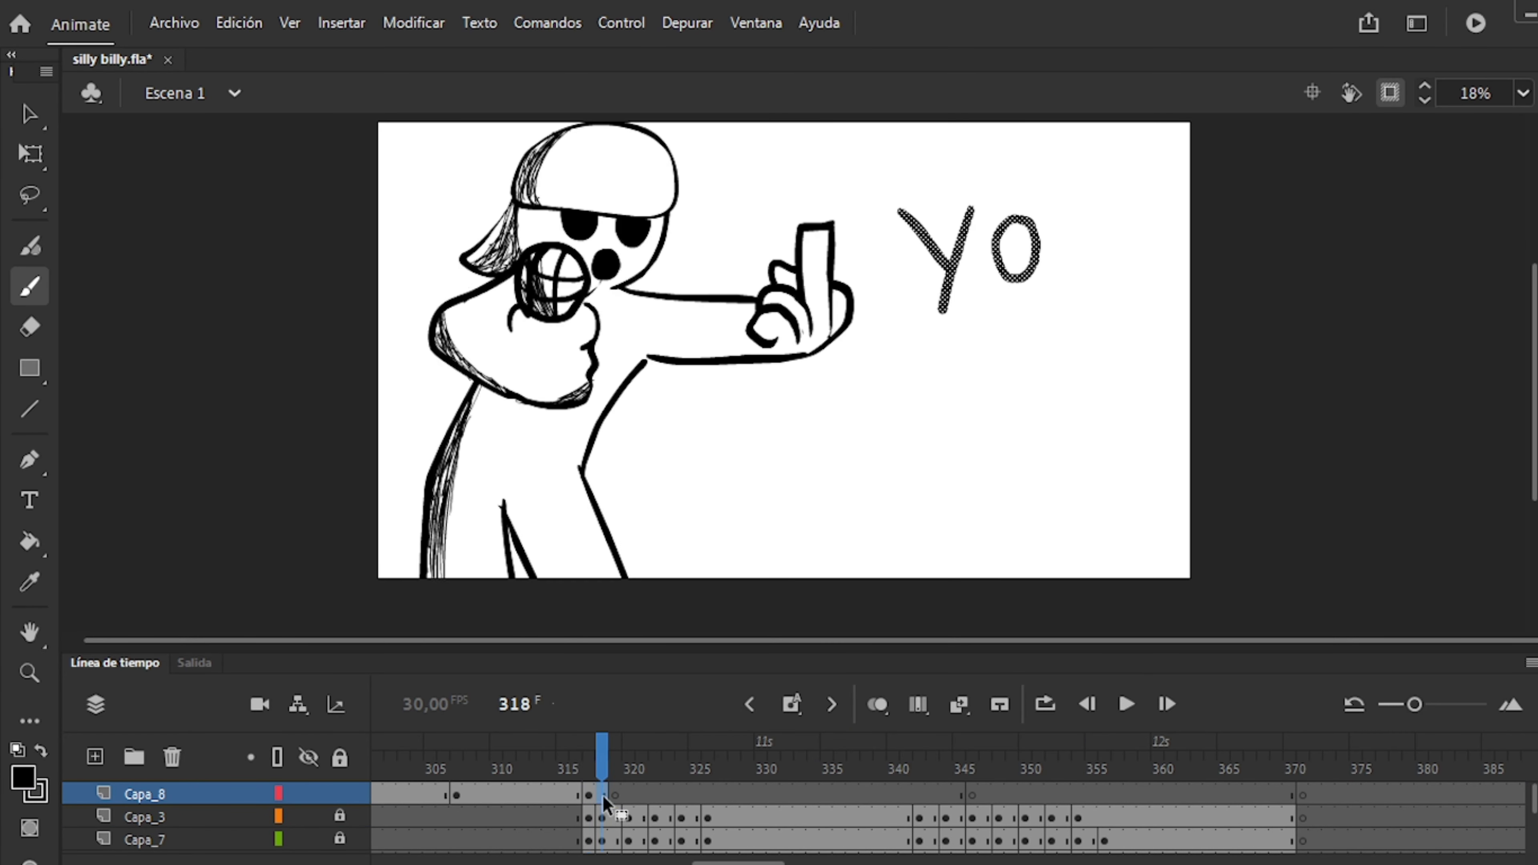
Hand-letter "My" at frame 344 and add "NAME" below it at frame 346 on Capa_8.
key(comma)
key(comma)
key(period)
key(period)
mouse_move(850, 383)
mouse_down()
mouse_move(868, 310)
mouse_move(888, 306)
mouse_up()
drag(893, 381, 932, 385)
drag(930, 385, 984, 391)
drag(1006, 336, 1015, 362)
key(period)
key(period)
key(period)
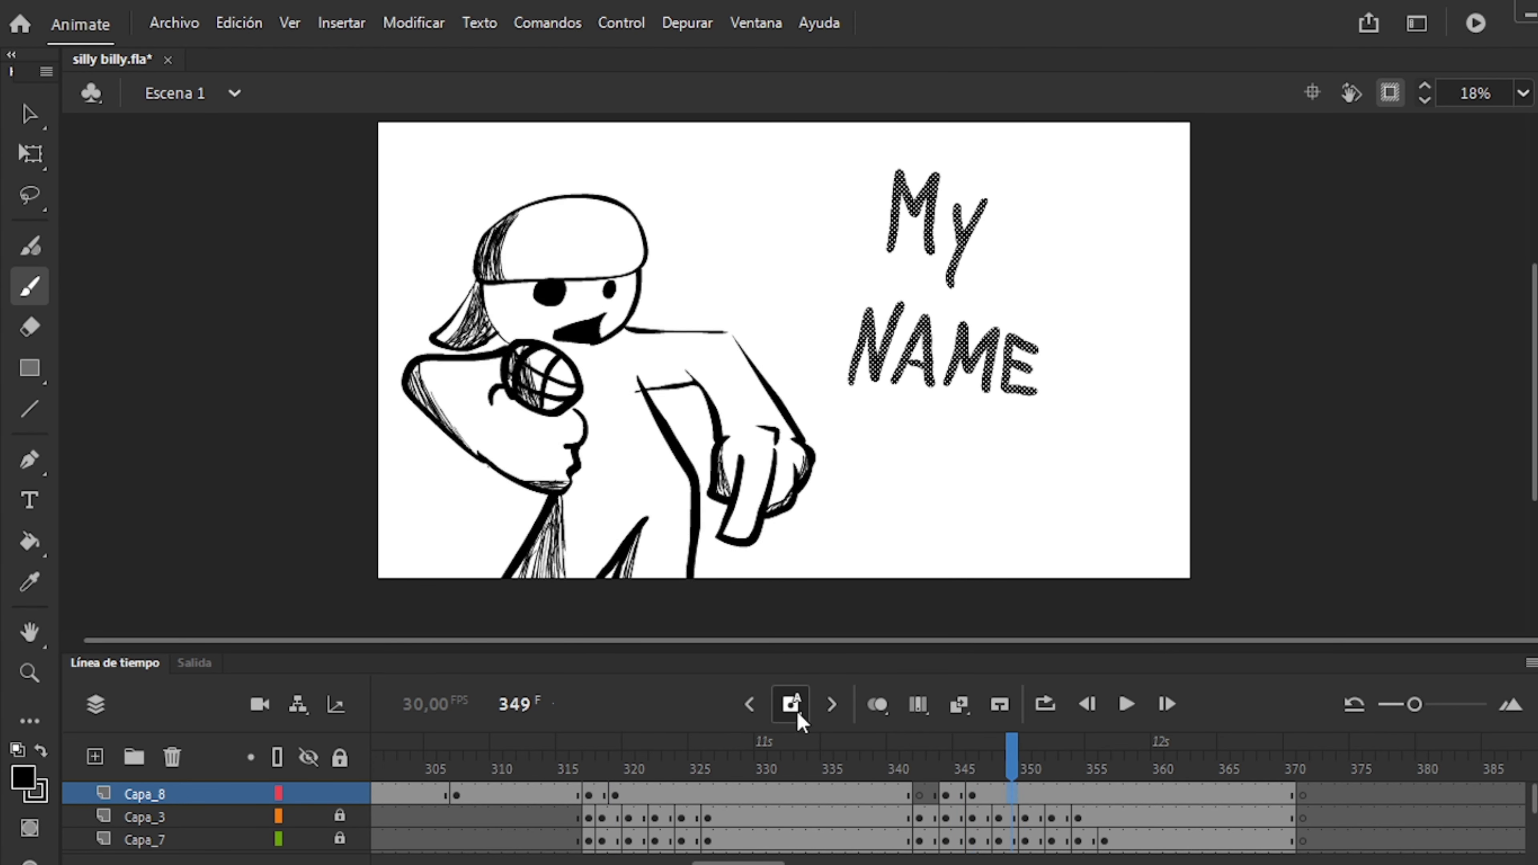
Add keyframes at frames 350 and 352 on Capa_8 and letter "IS" and "silly" under "NAME".
key(period)
click(791, 704)
drag(902, 418, 895, 482)
drag(945, 431, 897, 478)
key(period)
key(period)
drag(1037, 436, 1033, 479)
drag(1056, 417, 1054, 479)
drag(1074, 417, 1072, 479)
drag(1111, 433, 1086, 496)
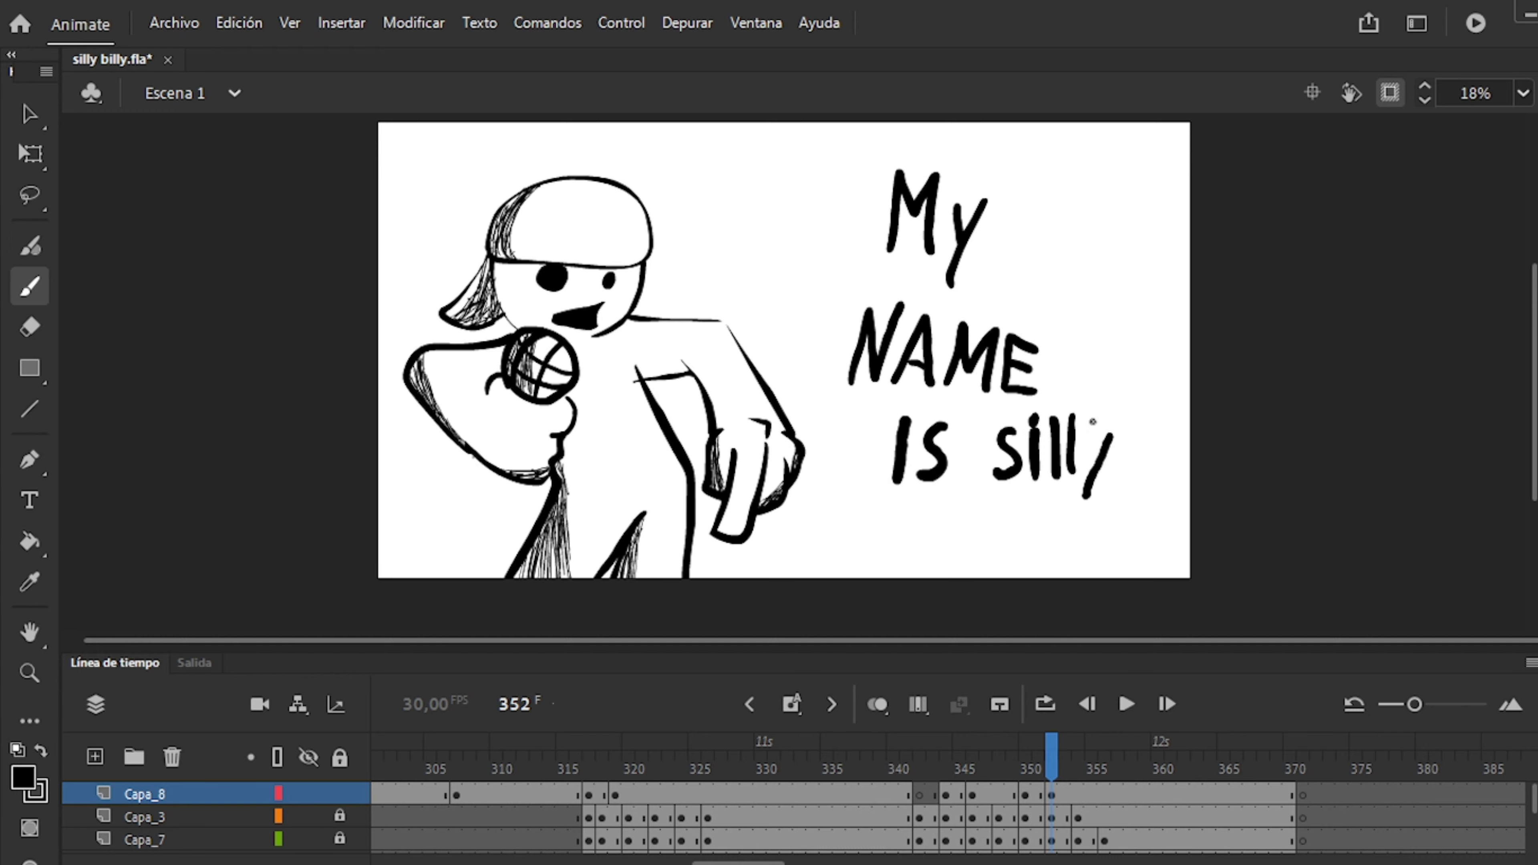
Add "Billy" under "silly" in a Capa_8 keyframe at frame 356 and scrub through the lettering.
key(period)
key(period)
key(q)
click(1098, 795)
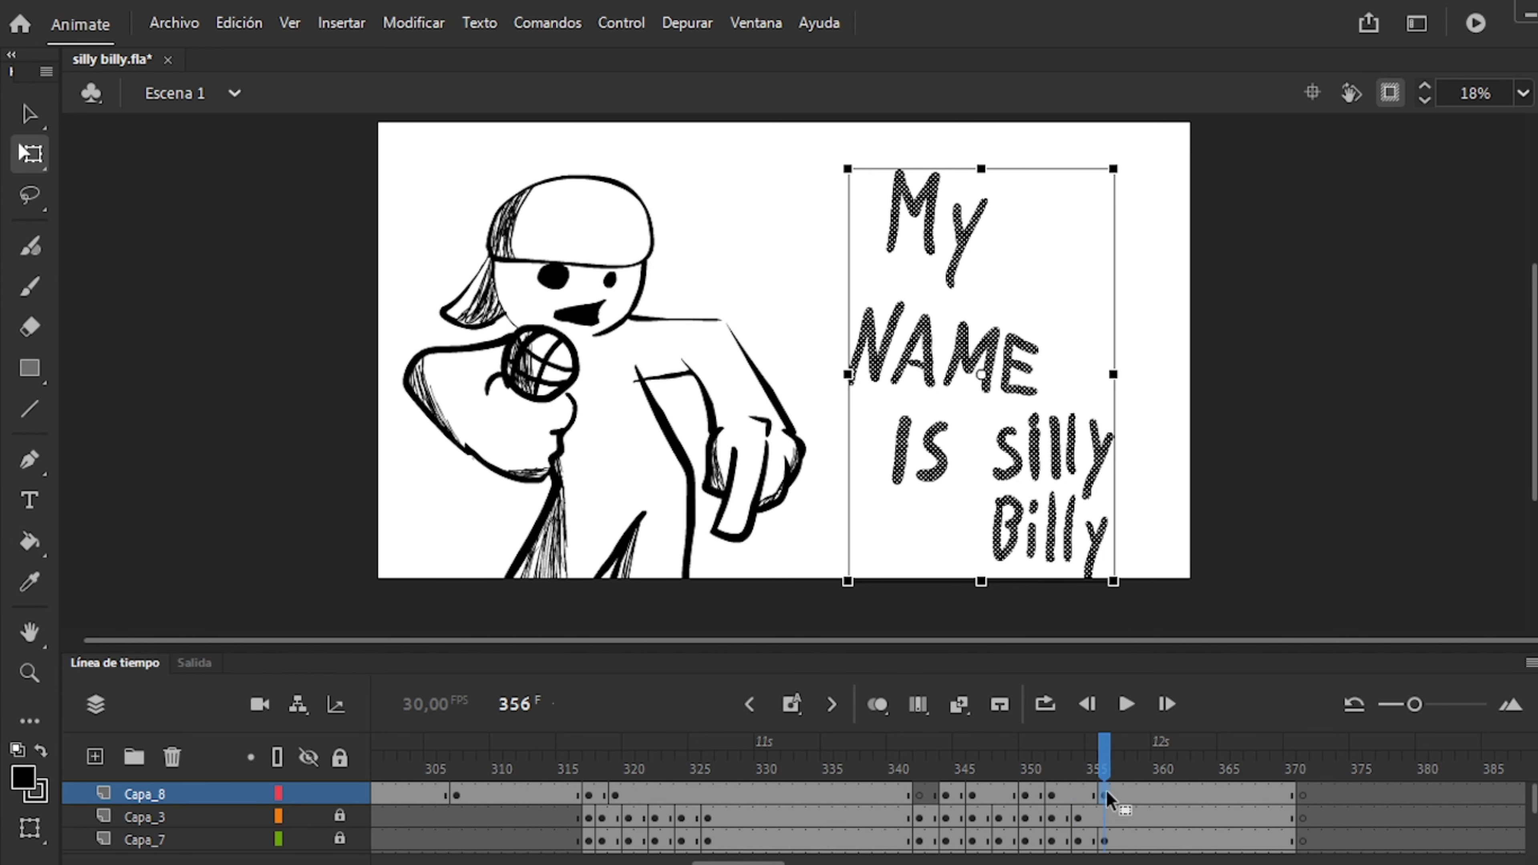
click(1080, 795)
click(566, 770)
click(1277, 770)
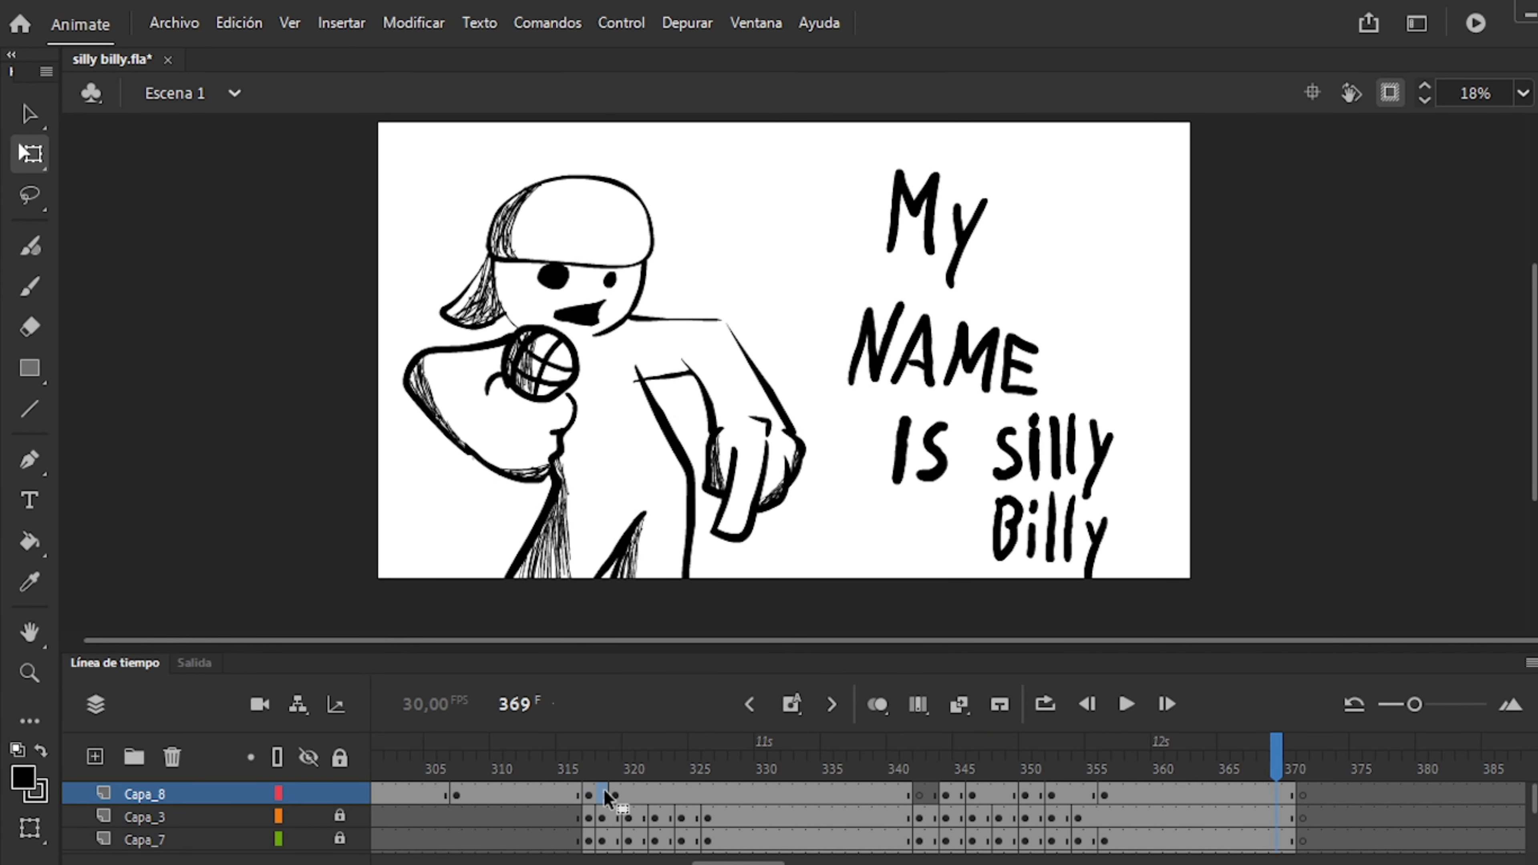
Retime the "Billy" lettering on Capa_8 to frame 358, place the following keyframe at frame 365 and preview the timing.
key(comma)
key(comma)
key(comma)
key(comma)
key(comma)
key(comma)
key(comma)
key(comma)
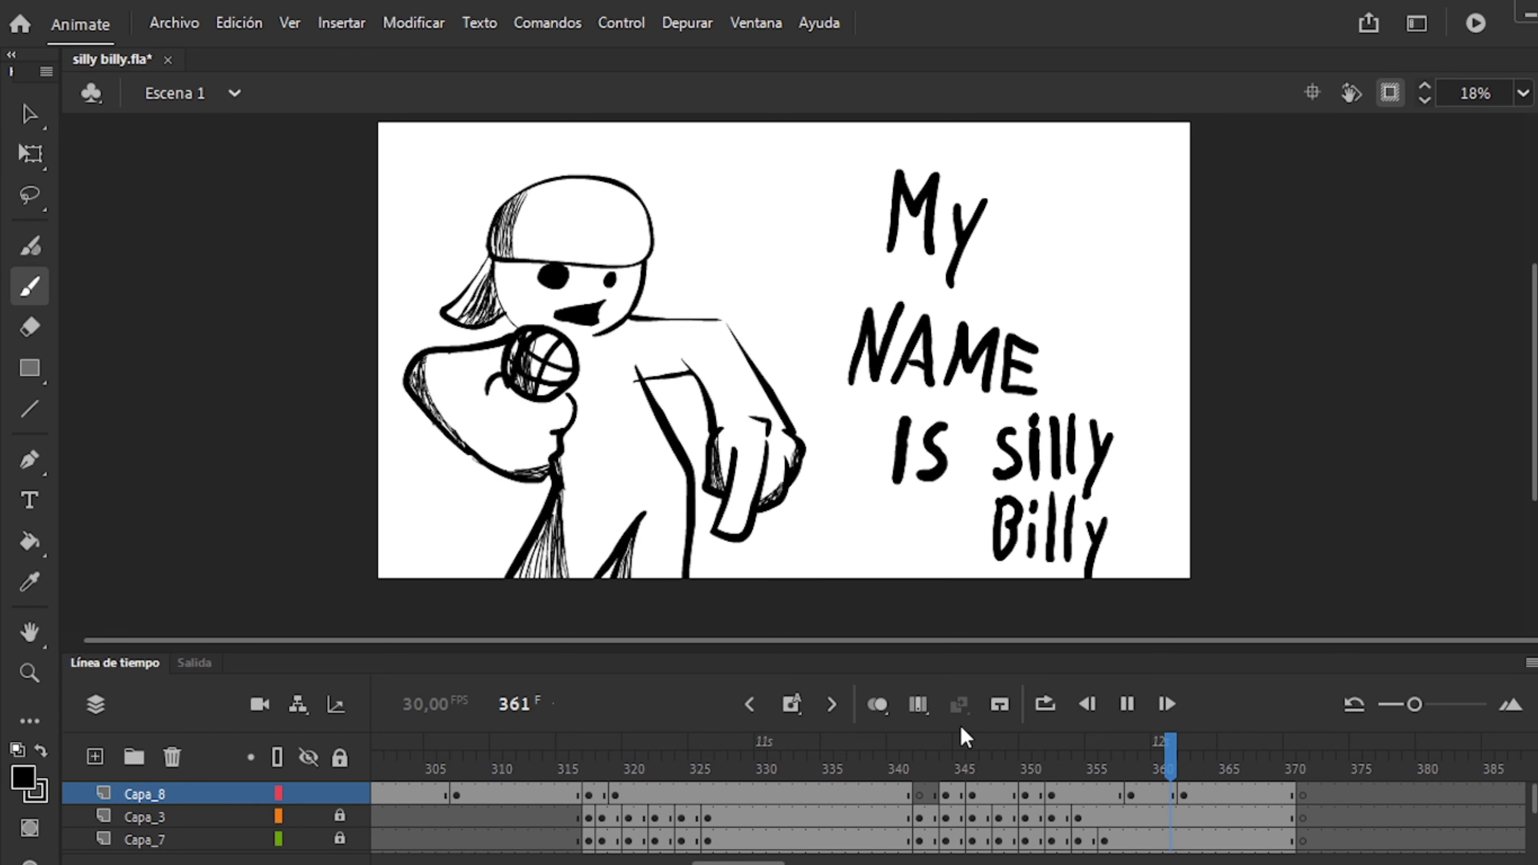
click(1209, 787)
click(522, 769)
click(1368, 770)
Convert the "YO" lettering to a symbol and redraw it inside in a blank keyframe at frame 3.
click(617, 794)
key(q)
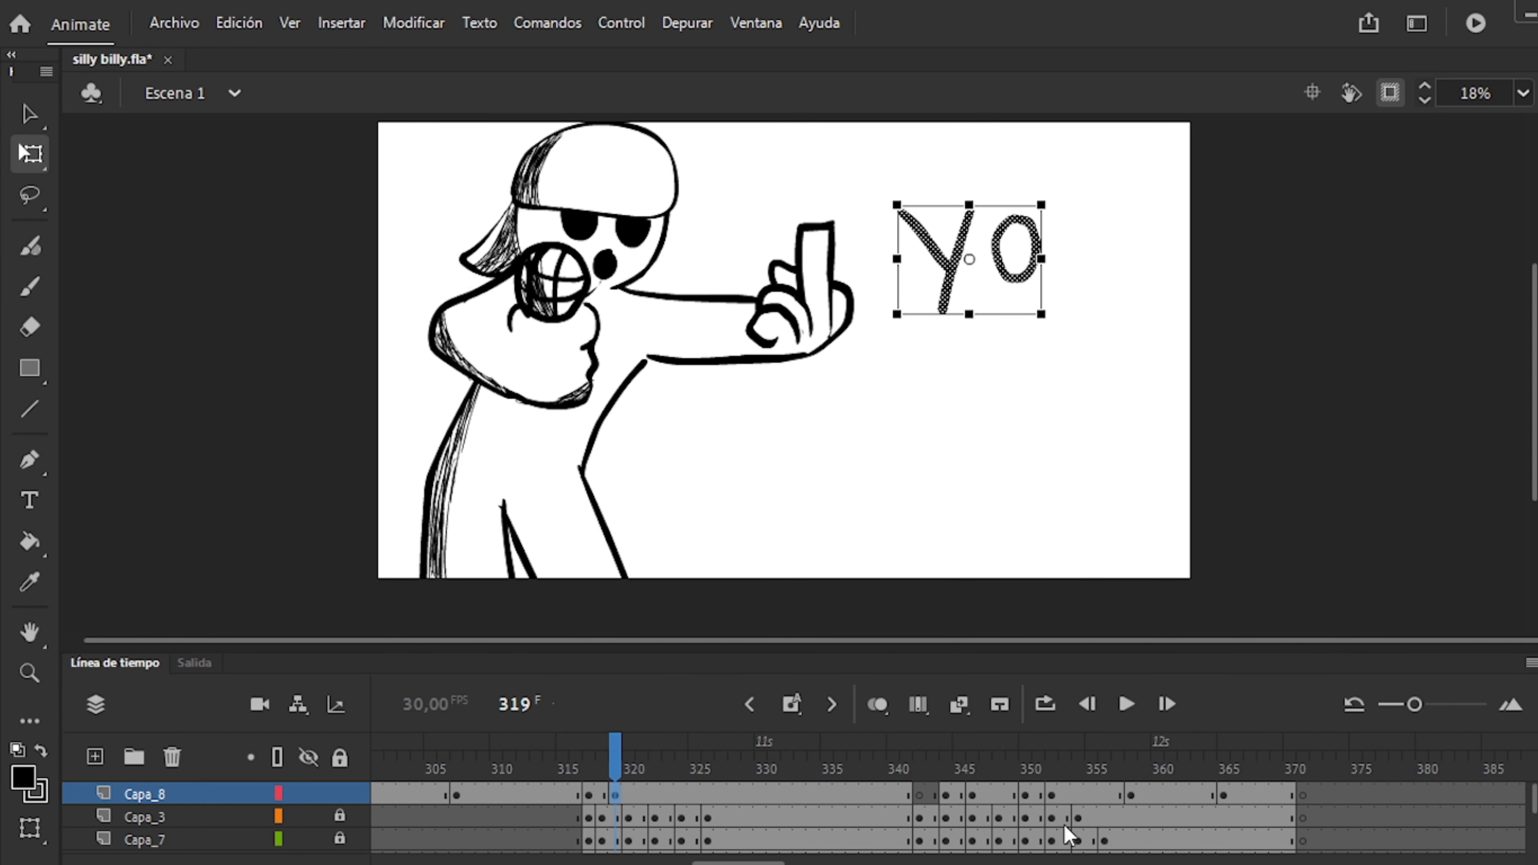
key(ctrl+e)
click(791, 704)
key(b)
key(ctrl+equal)
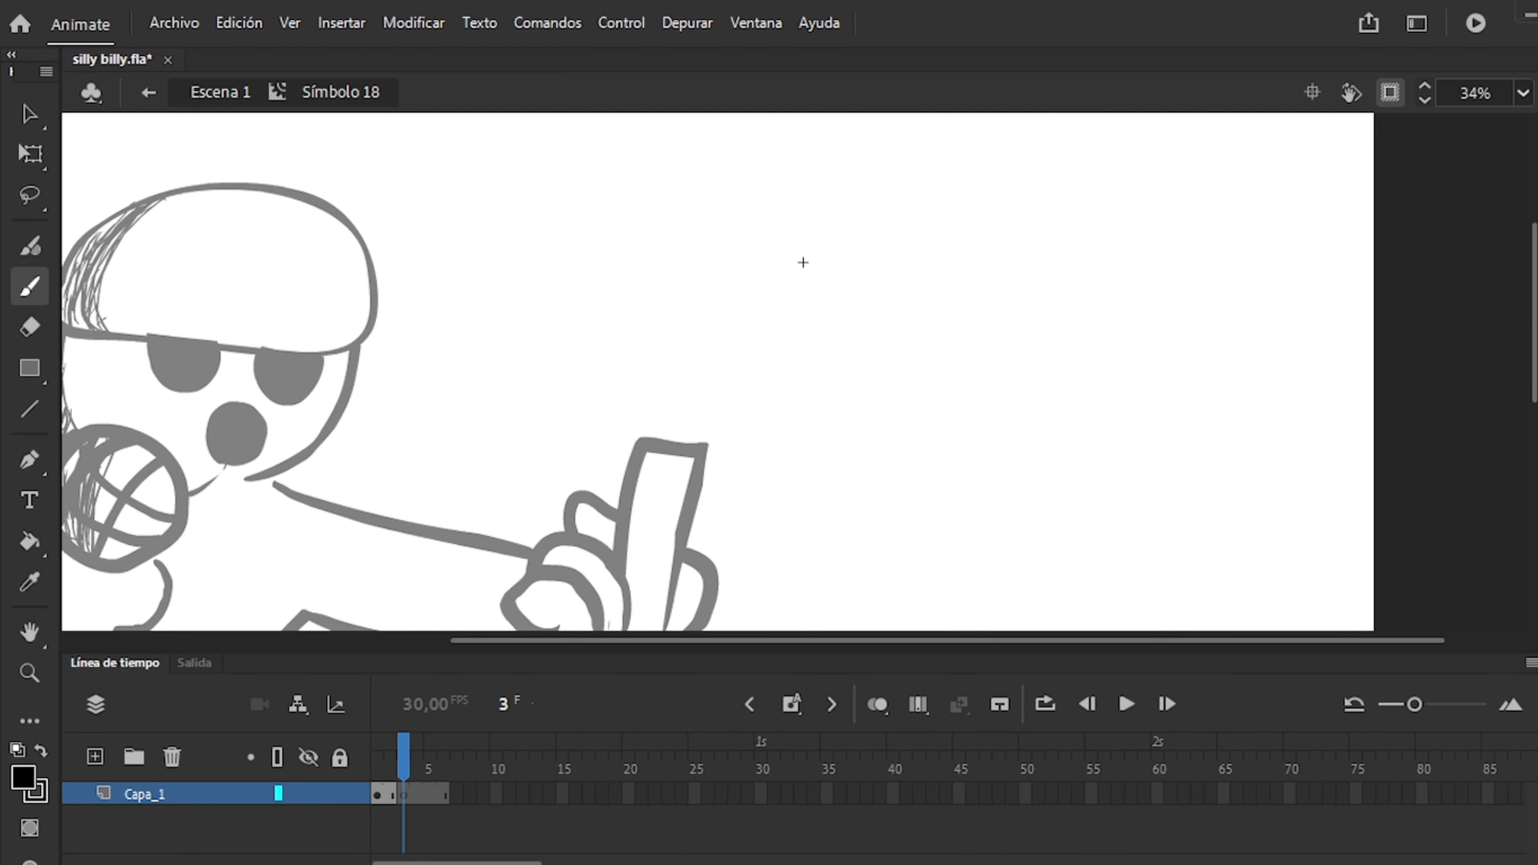
key(alt+shift+o)
scroll(943, 284, down, 1)
drag(890, 451, 942, 283)
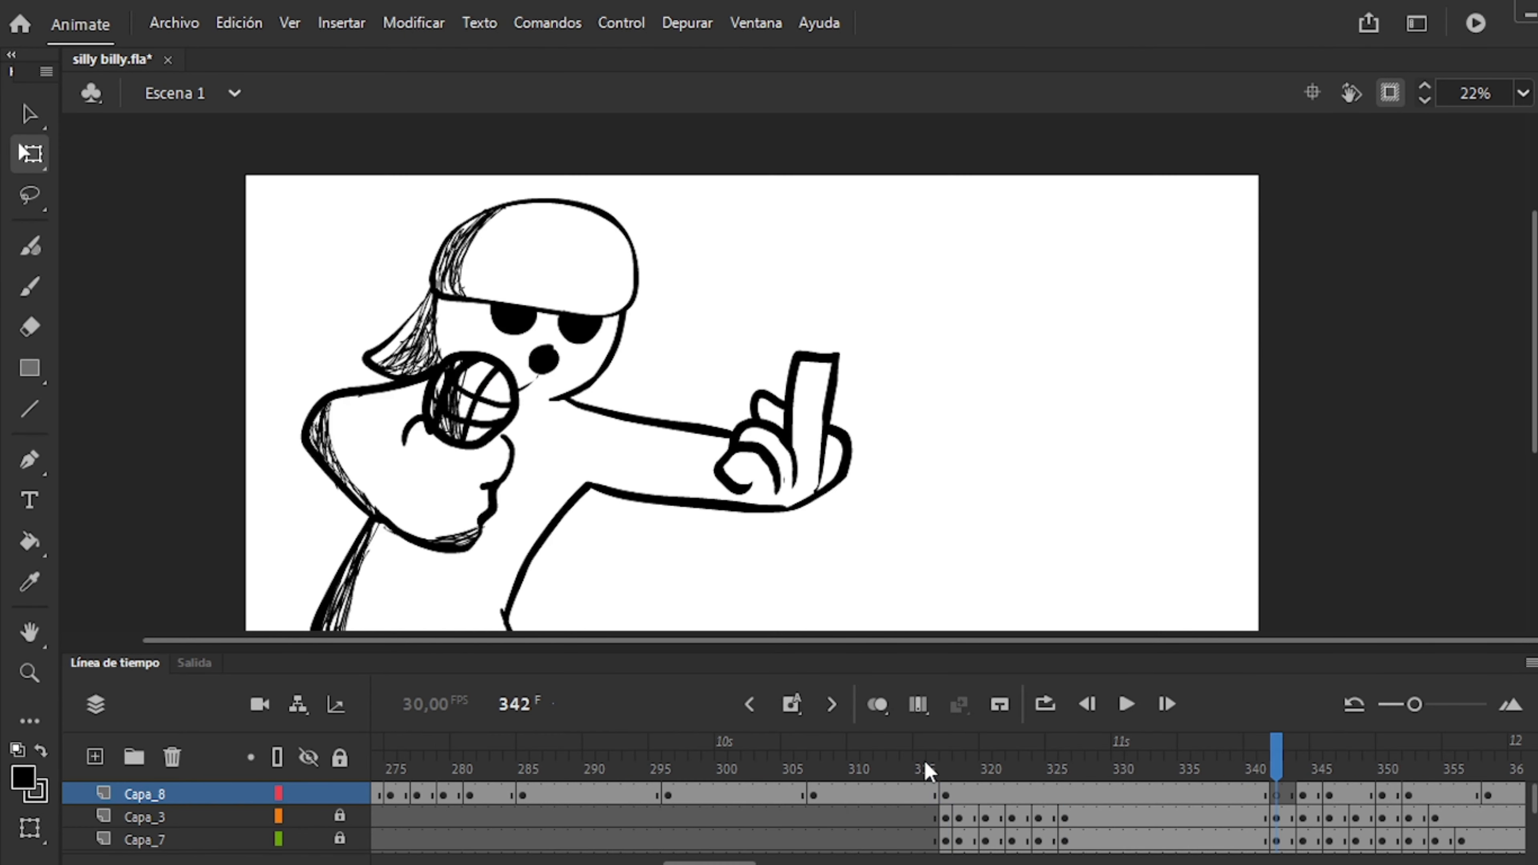
Stretch and squash the "YO" lettering on Capa_8 across keyframes at frames 318, 320, 322, 324 and 325.
click(786, 736)
click(787, 715)
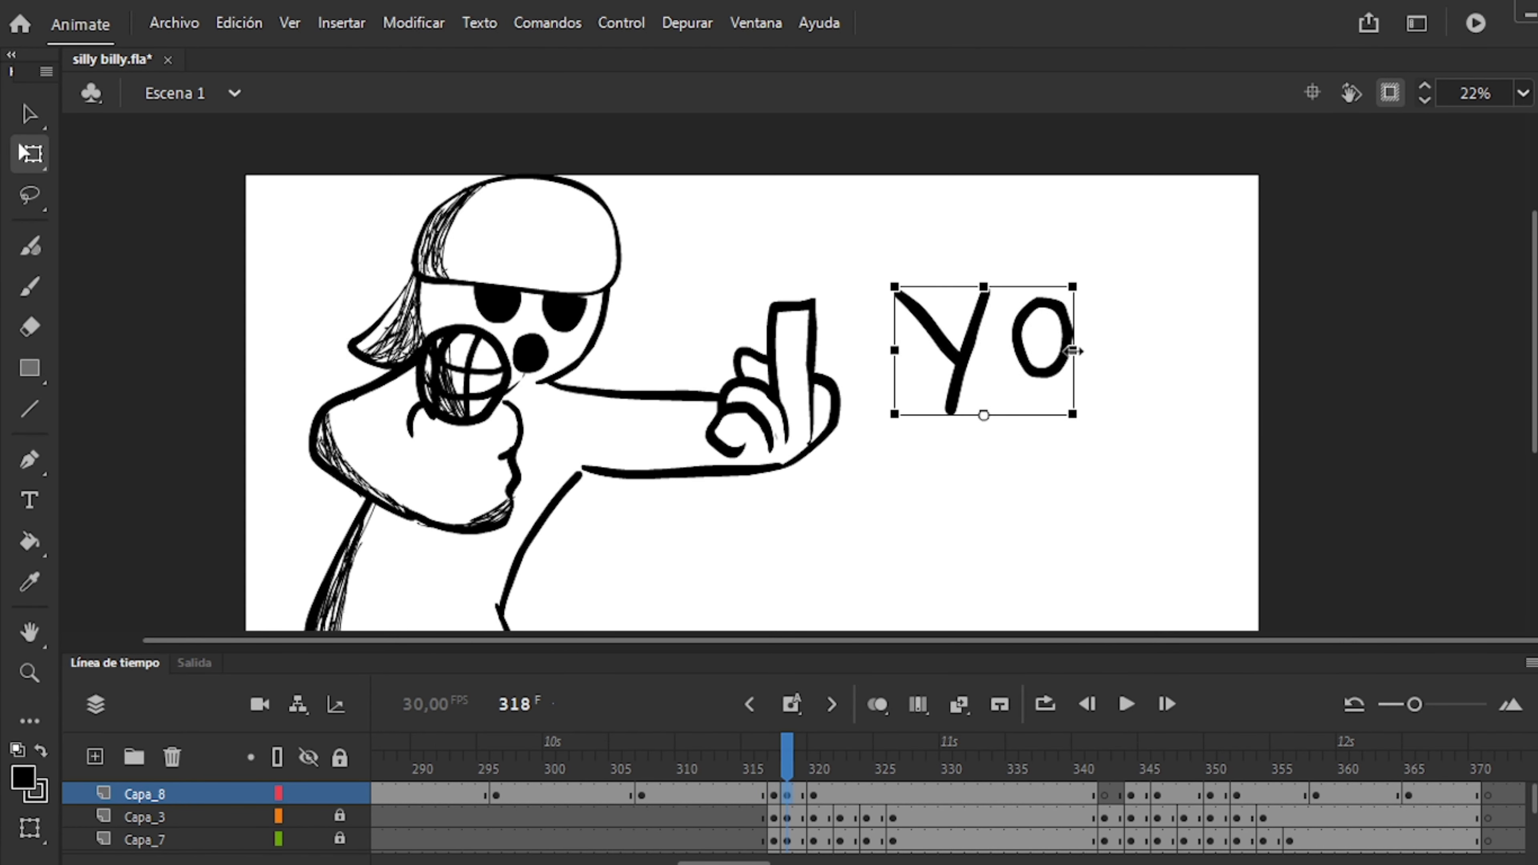
key(period)
key(period)
key(period)
key(period)
key(F6)
drag(984, 285, 983, 303)
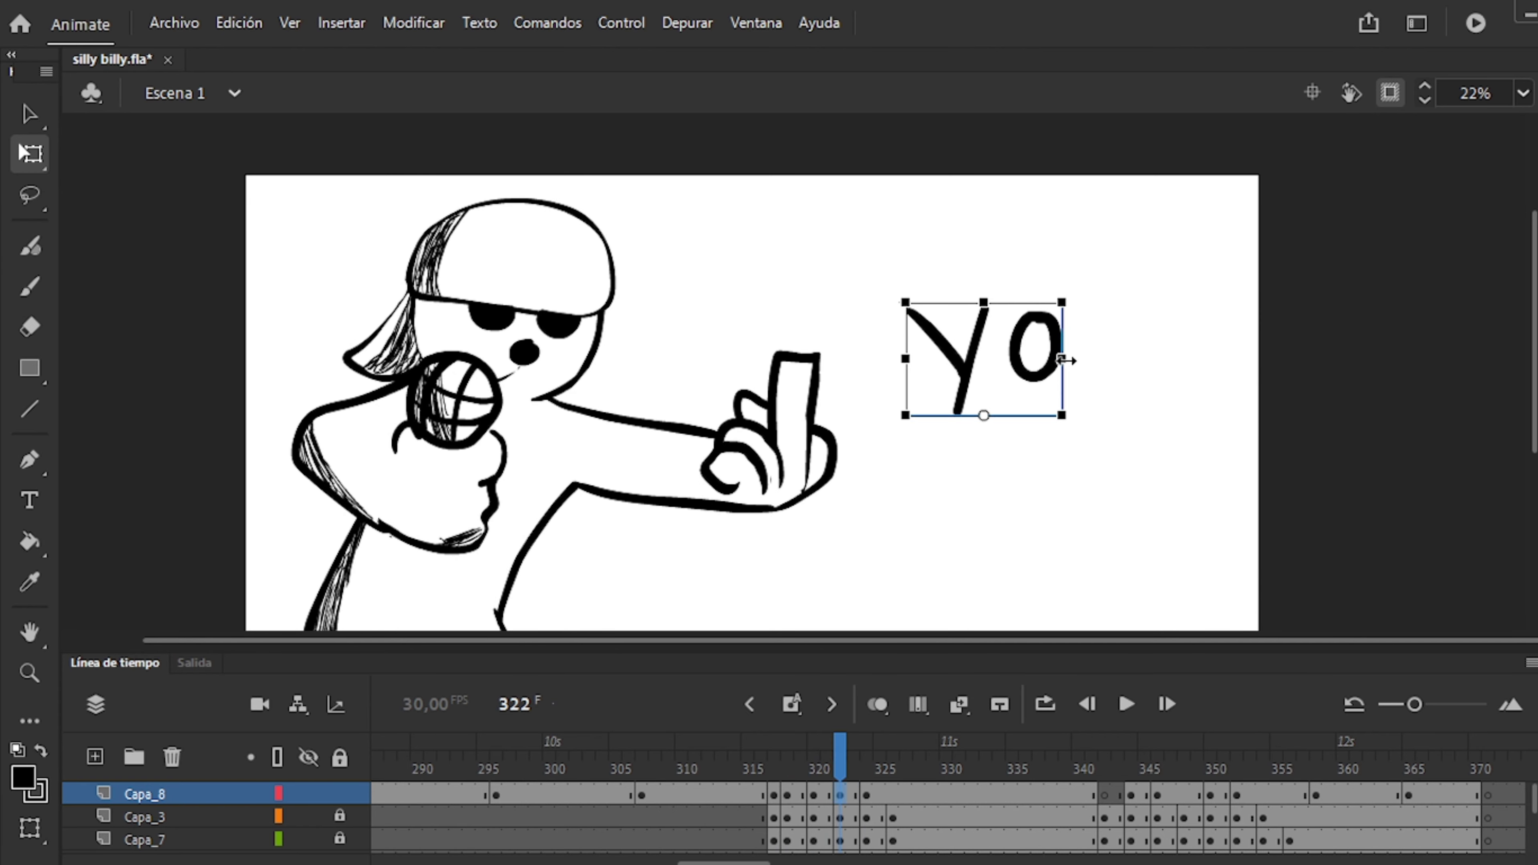
key(period)
key(period)
key(F6)
drag(765, 809, 720, 763)
click(786, 809)
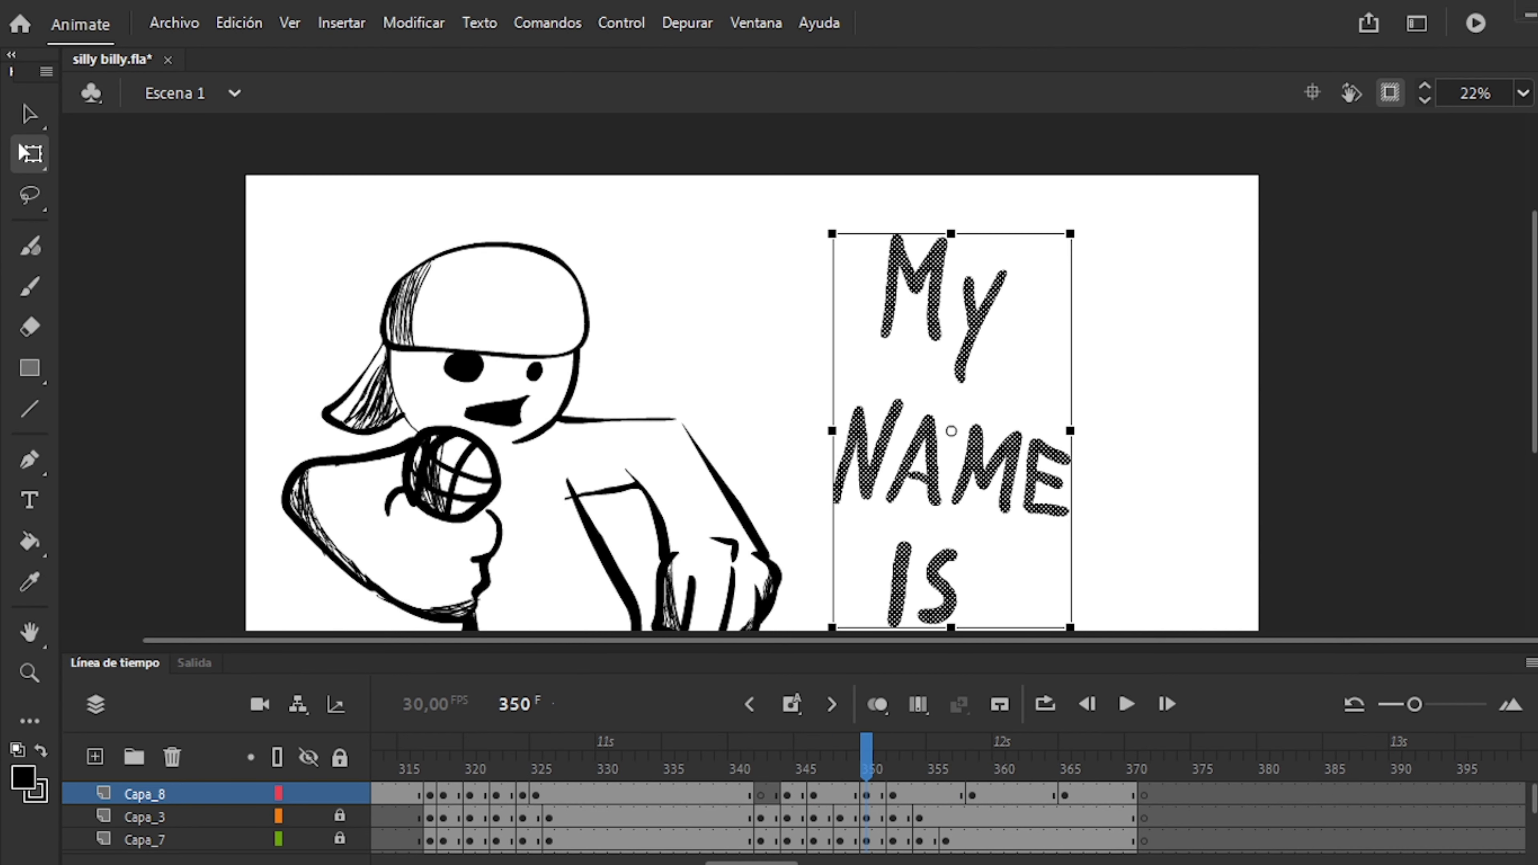
Inside the "My" symbol at frame 344, redraw the word over onion skin in a keyframe at frame 3.
key(comma)
key(comma)
key(comma)
key(comma)
key(comma)
double_click(969, 327)
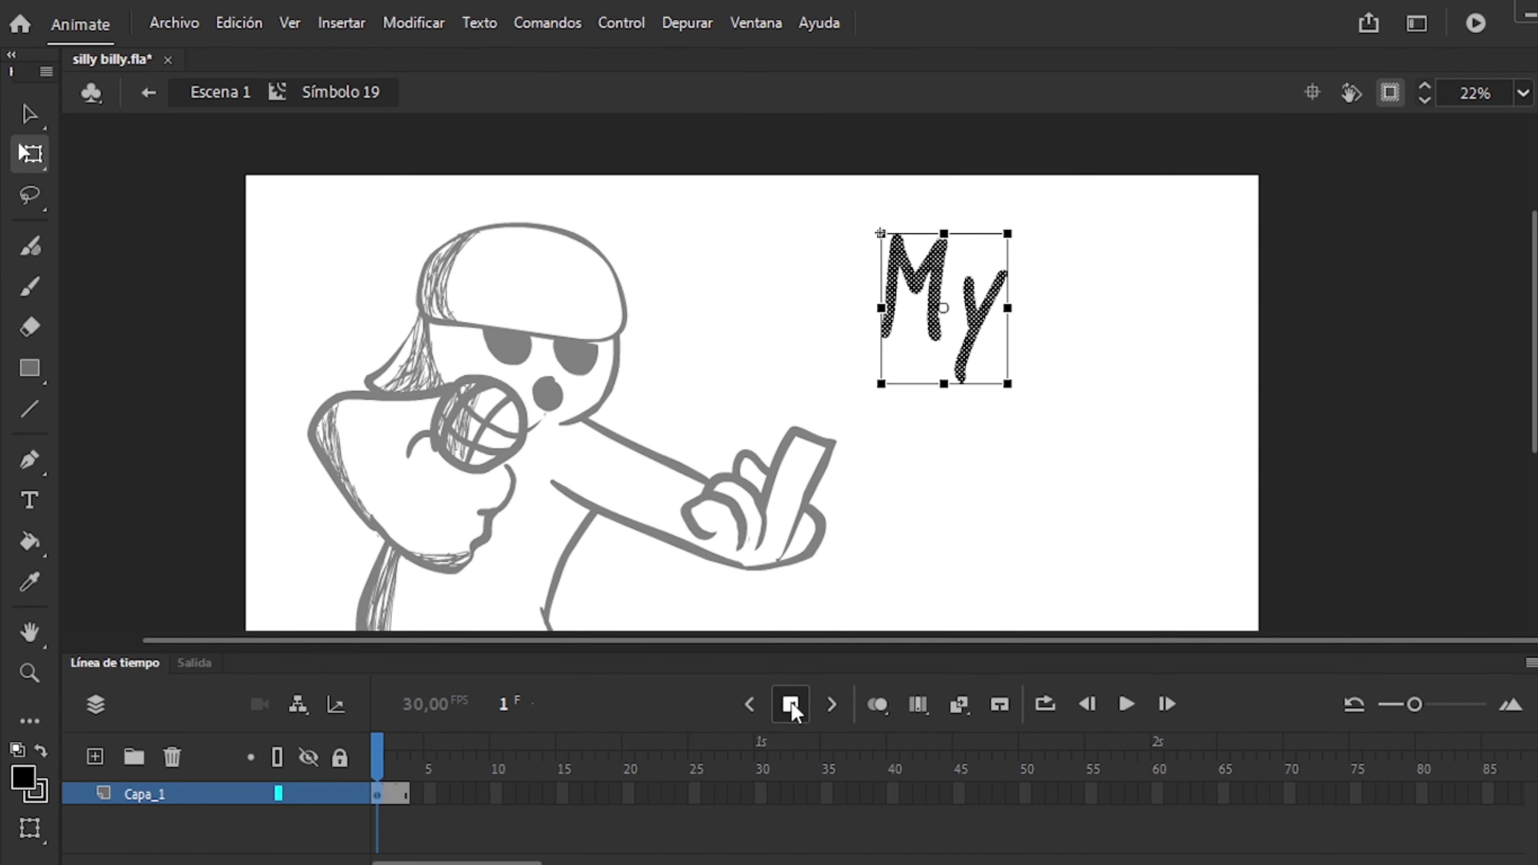
click(430, 794)
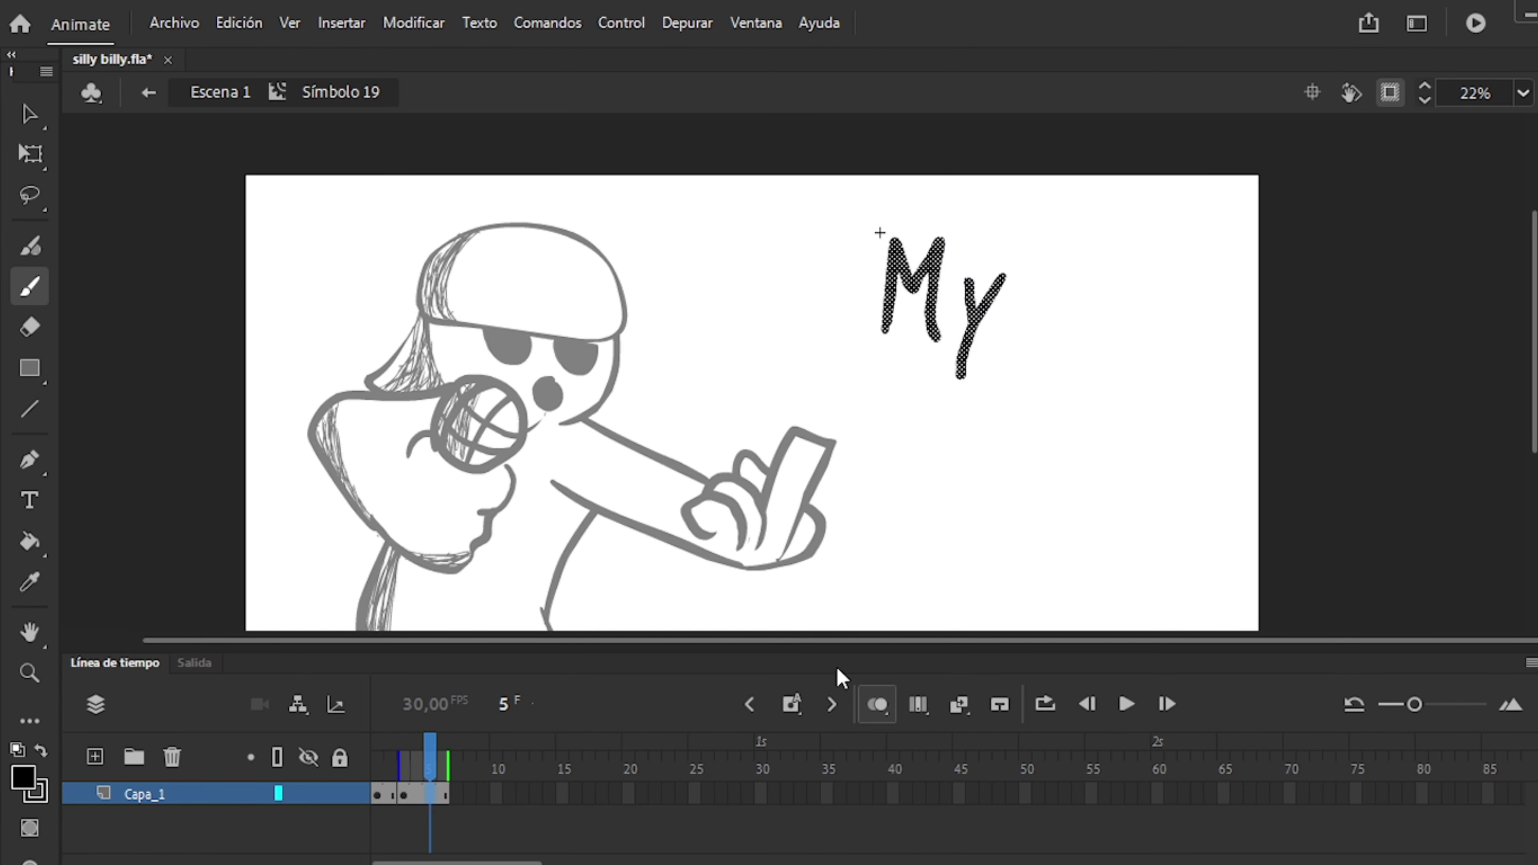
double_click(279, 237)
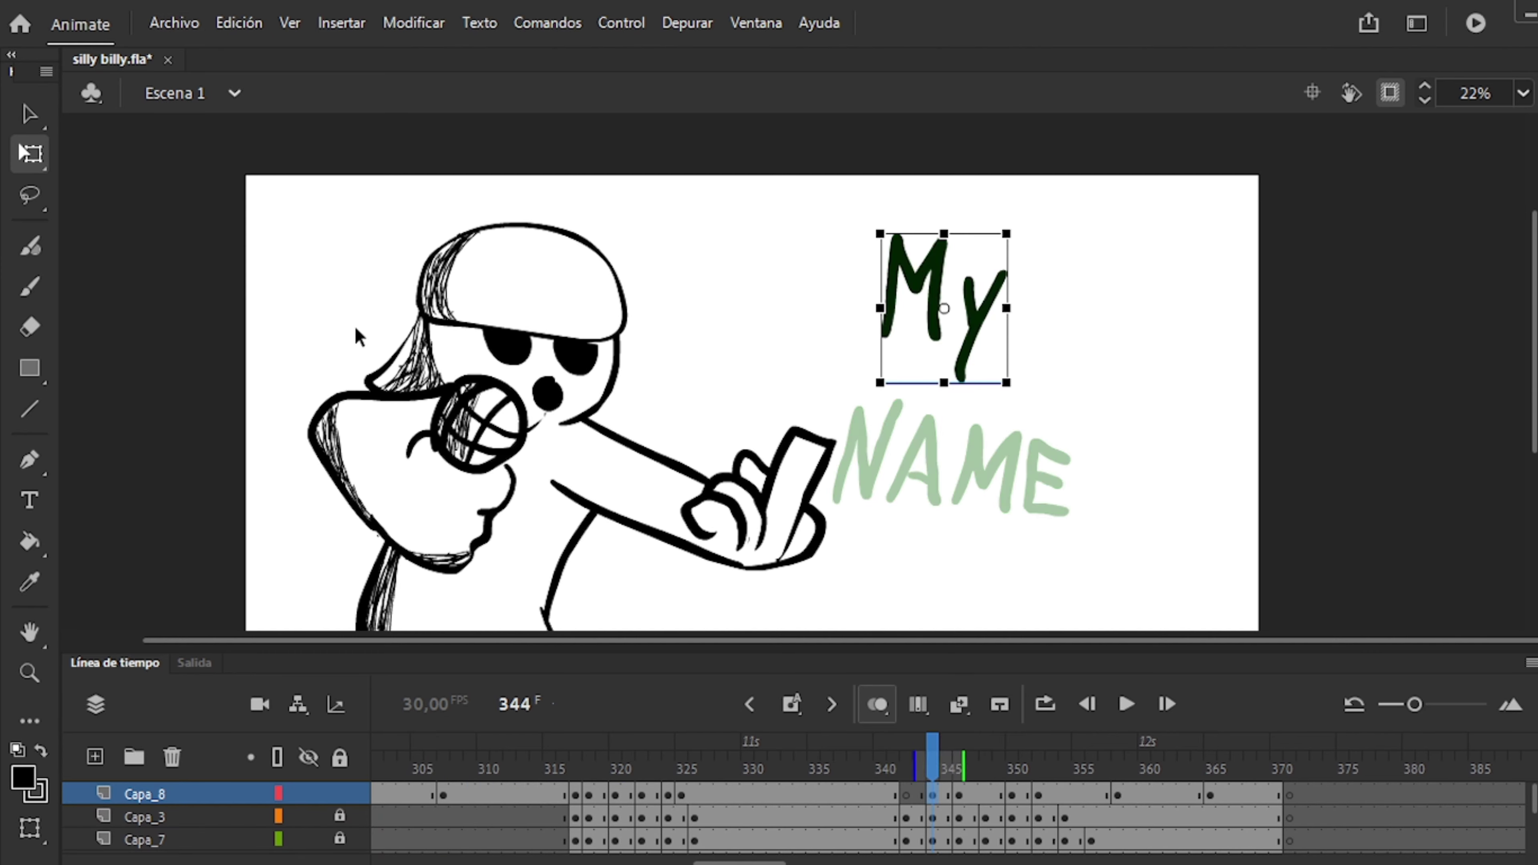
Replace the static "My" at frame 346 with its animated symbol and convert "NAME" into a symbol called name.
key(period)
key(period)
key(period)
drag(985, 304, 866, 346)
key(comma)
key(ctrl+a)
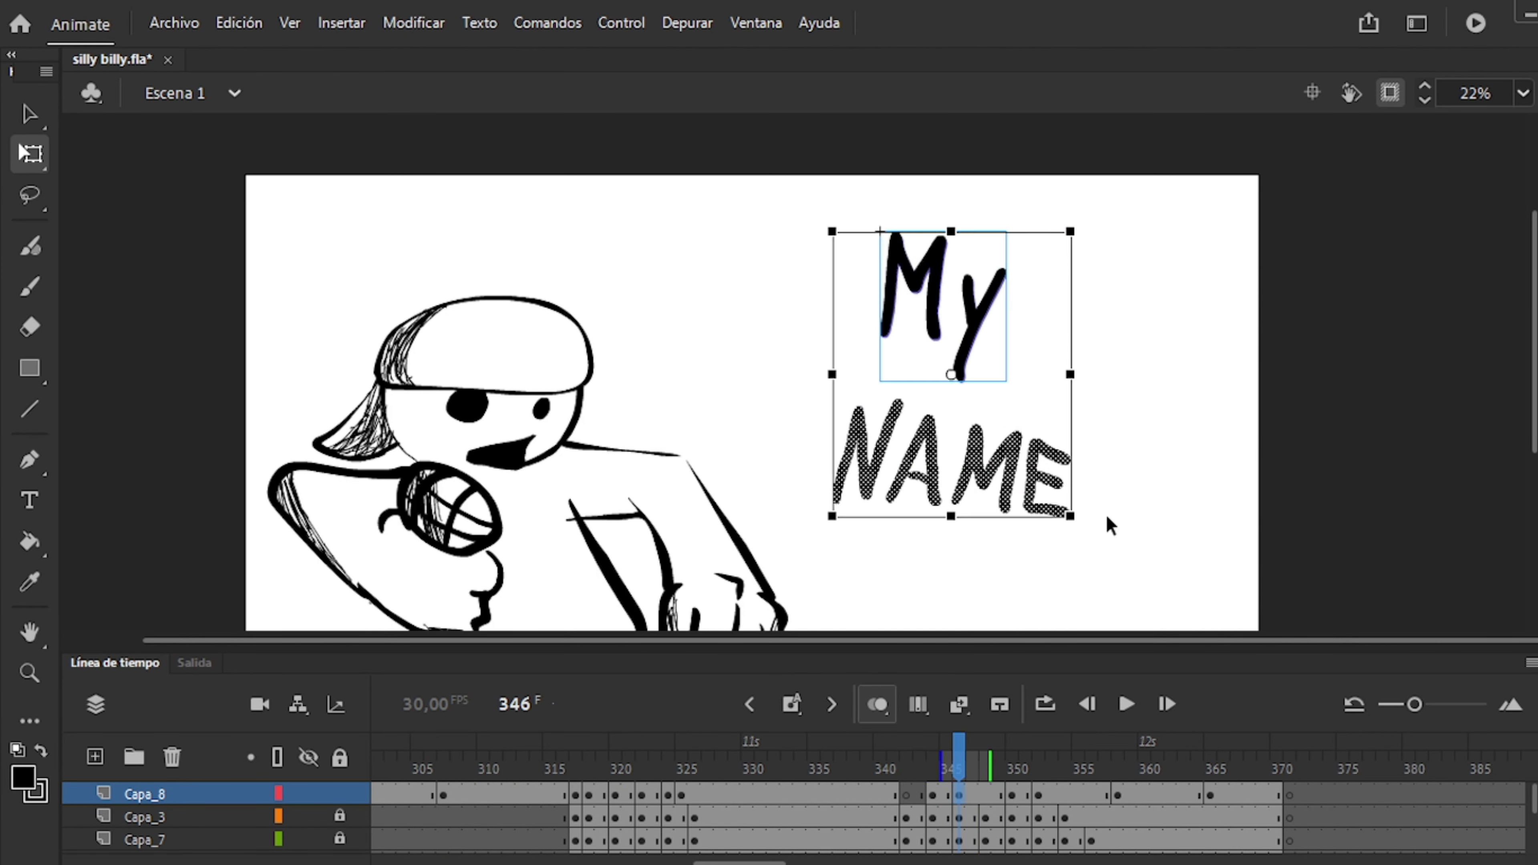
Inside the name symbol, add a blank keyframe at frame 3 and trace "NAME" again with the brush.
key(ctrl+e)
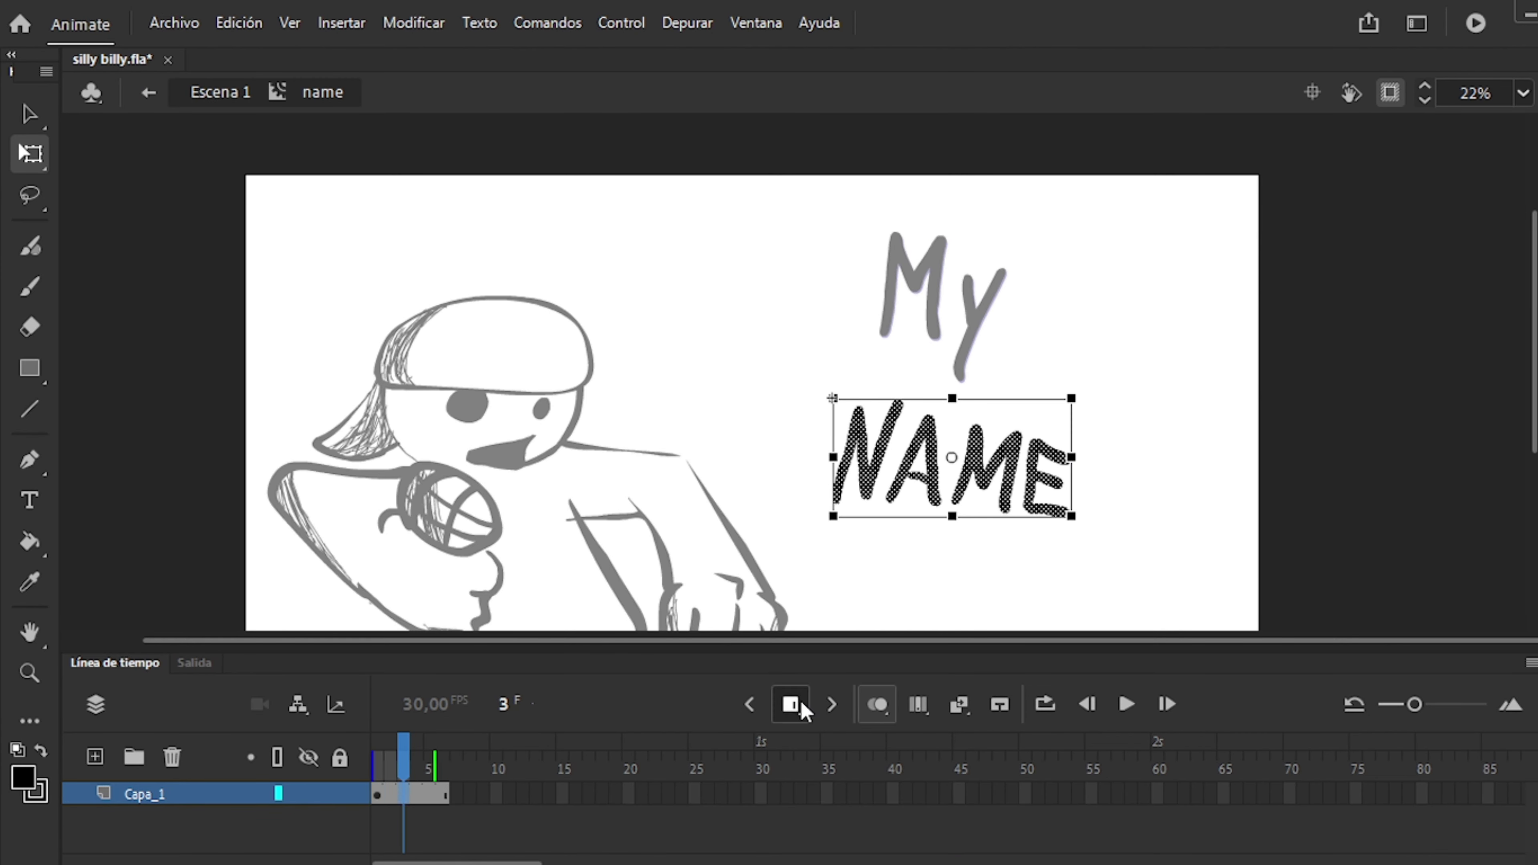
click(790, 704)
key(b)
scroll(1004, 541, up, 2)
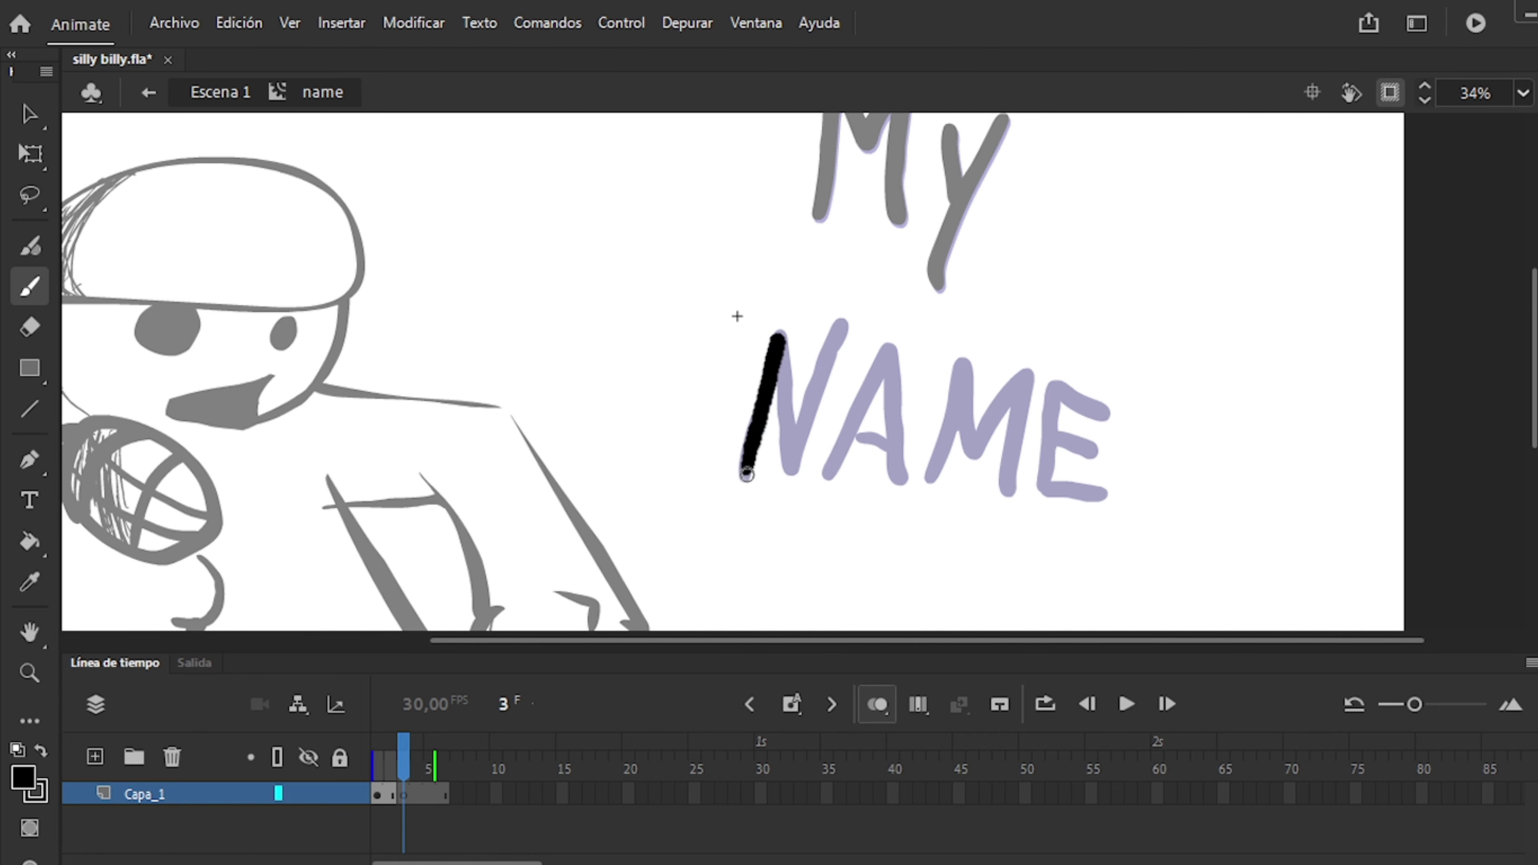
click(437, 800)
key(F7)
drag(745, 472, 839, 330)
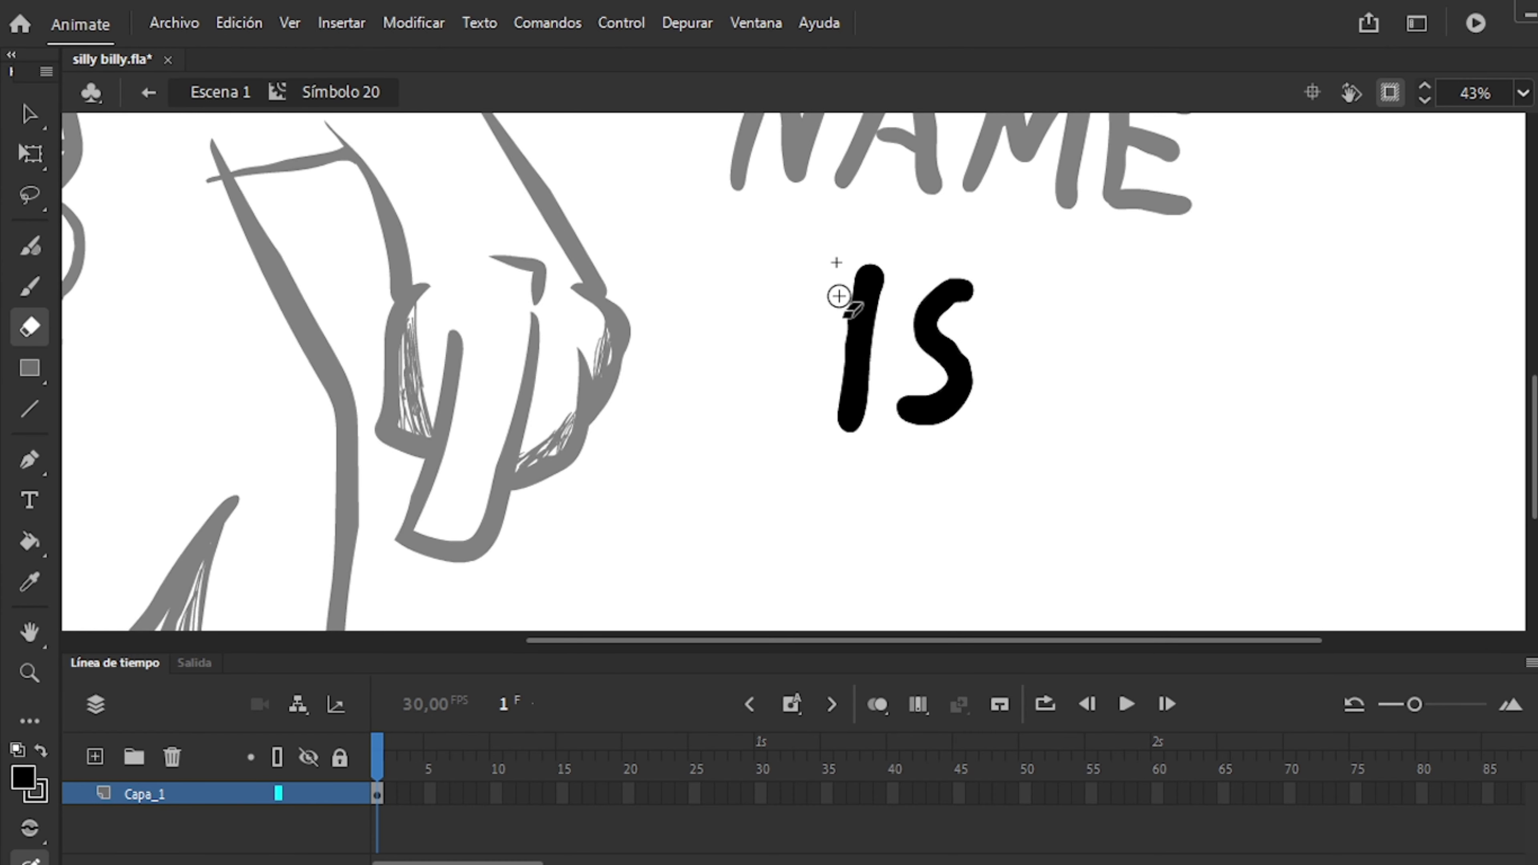
Inside the "IS" symbol, add a blank keyframe at frame 3 and retrace the word using onion skinning.
key(ctrl+a)
click(792, 704)
click(878, 704)
key(b)
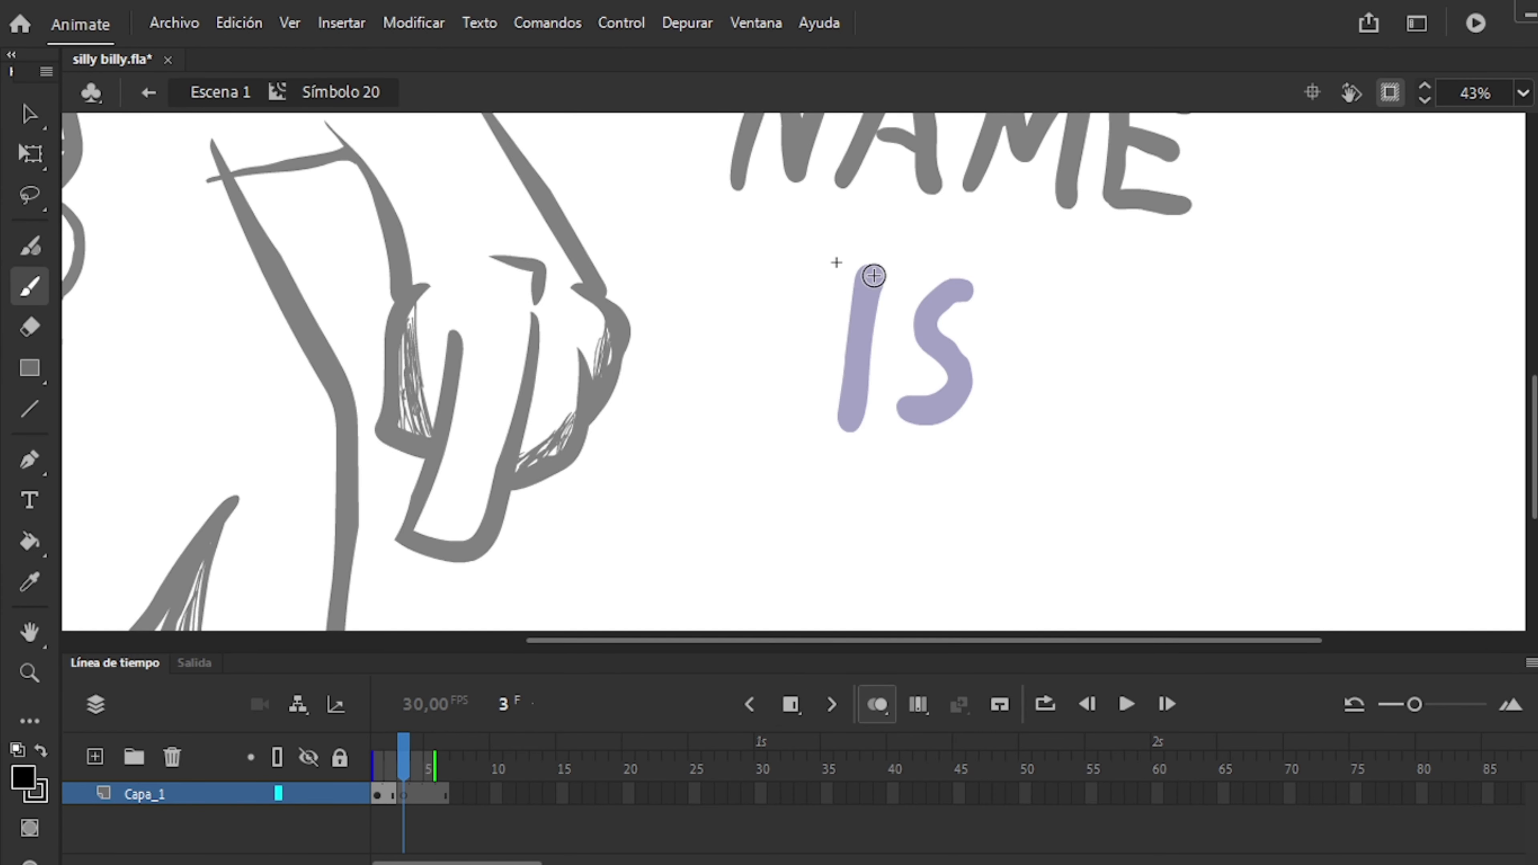
key(Return)
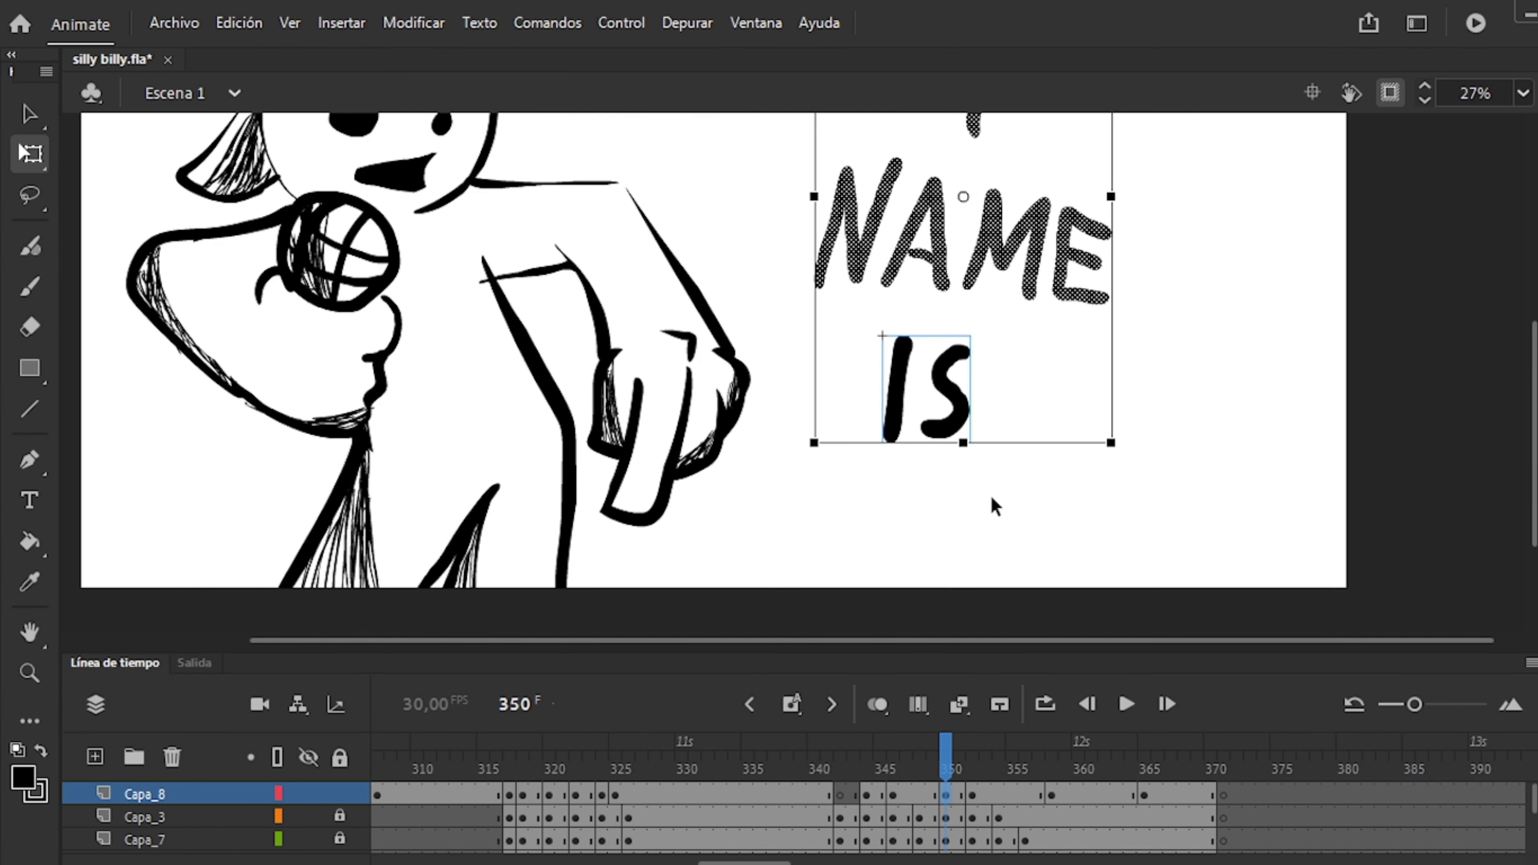
Replace the static "My NAME" lettering at frame 350 of Capa_8 with the animated symbols aligned above "IS".
click(946, 795)
click(878, 704)
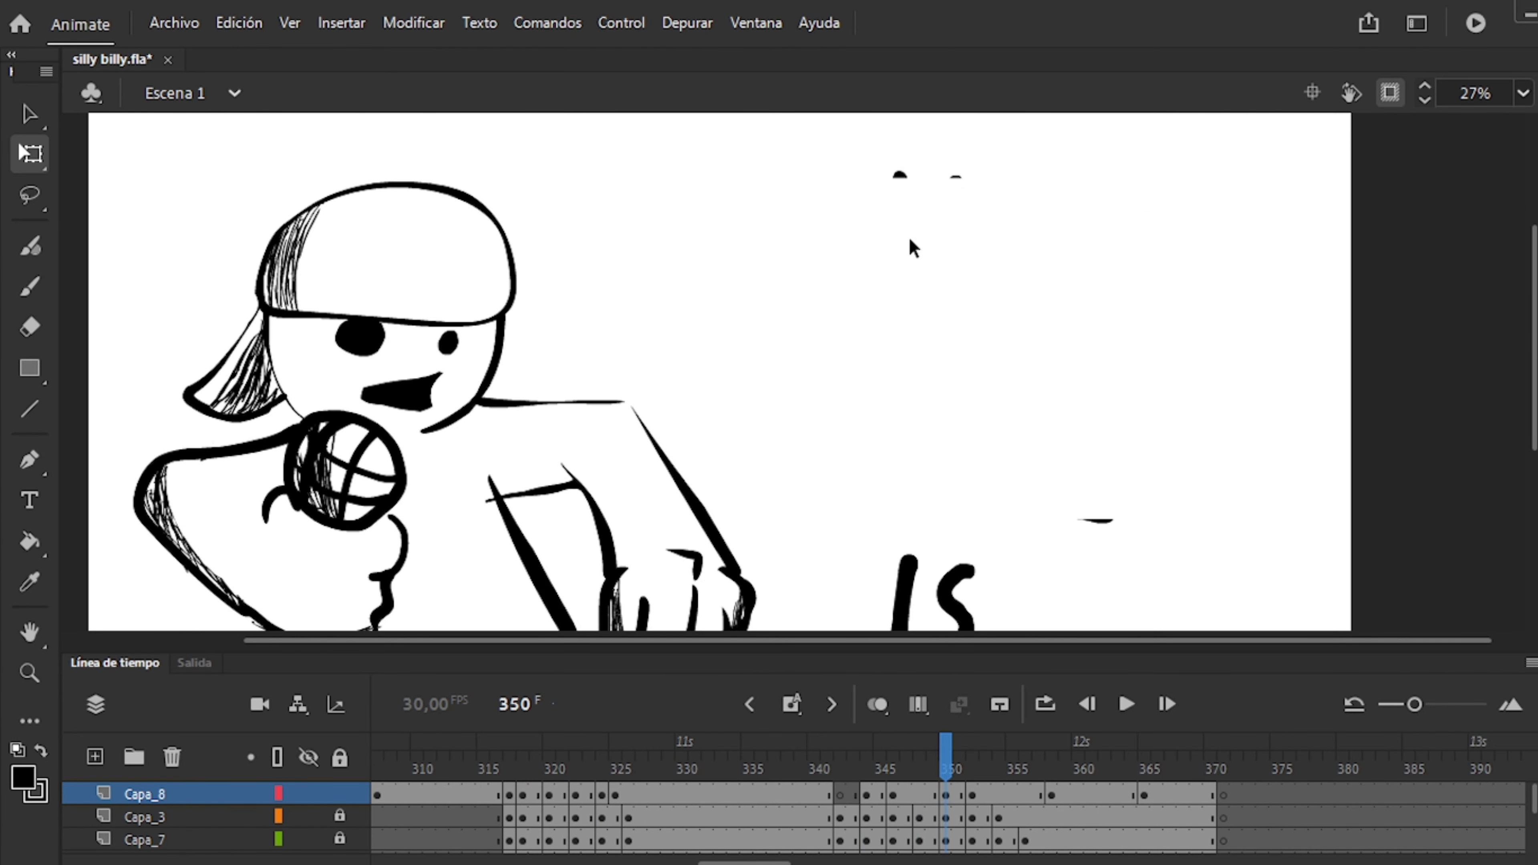
click(701, 337)
drag(700, 337, 866, 411)
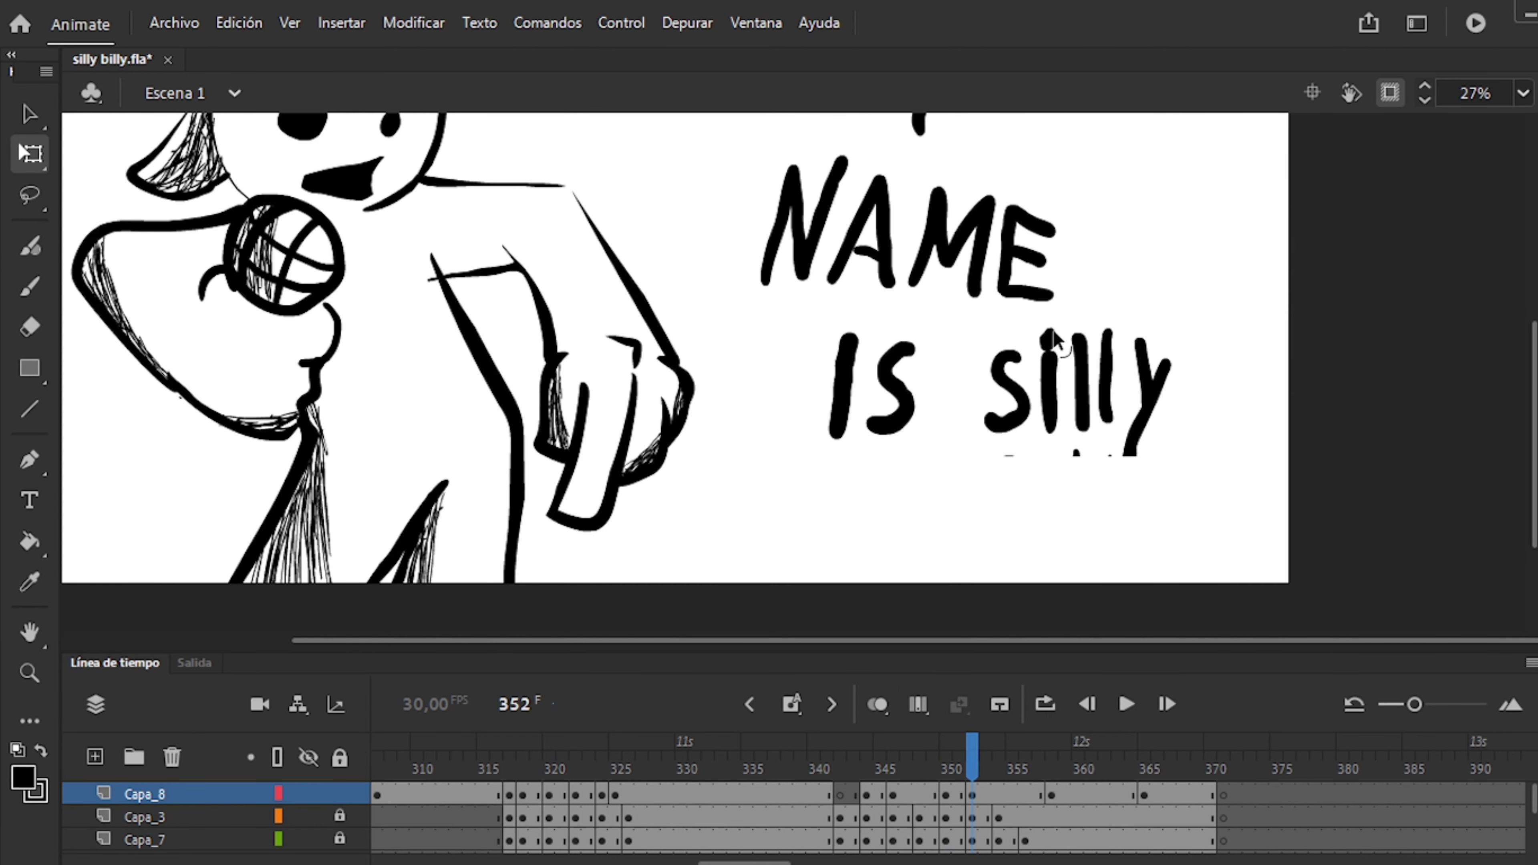
Convert "silly" at frame 352 to a symbol, erase the leftover "Billy" fragments inside it and add an emptied second keyframe.
click(1115, 418)
double_click(1084, 364)
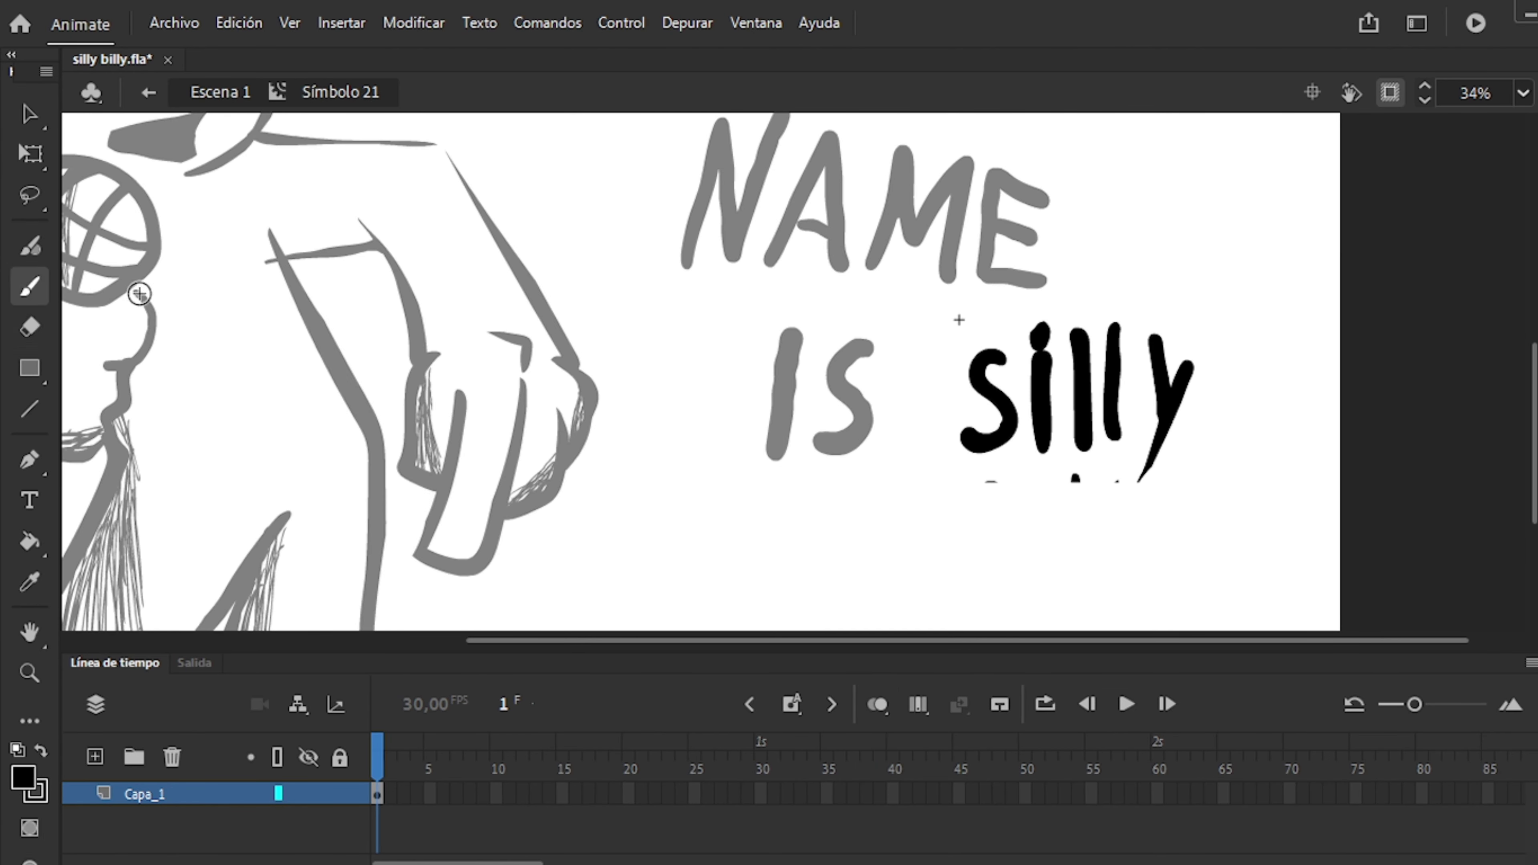
key(F6)
key(F6)
key(F6)
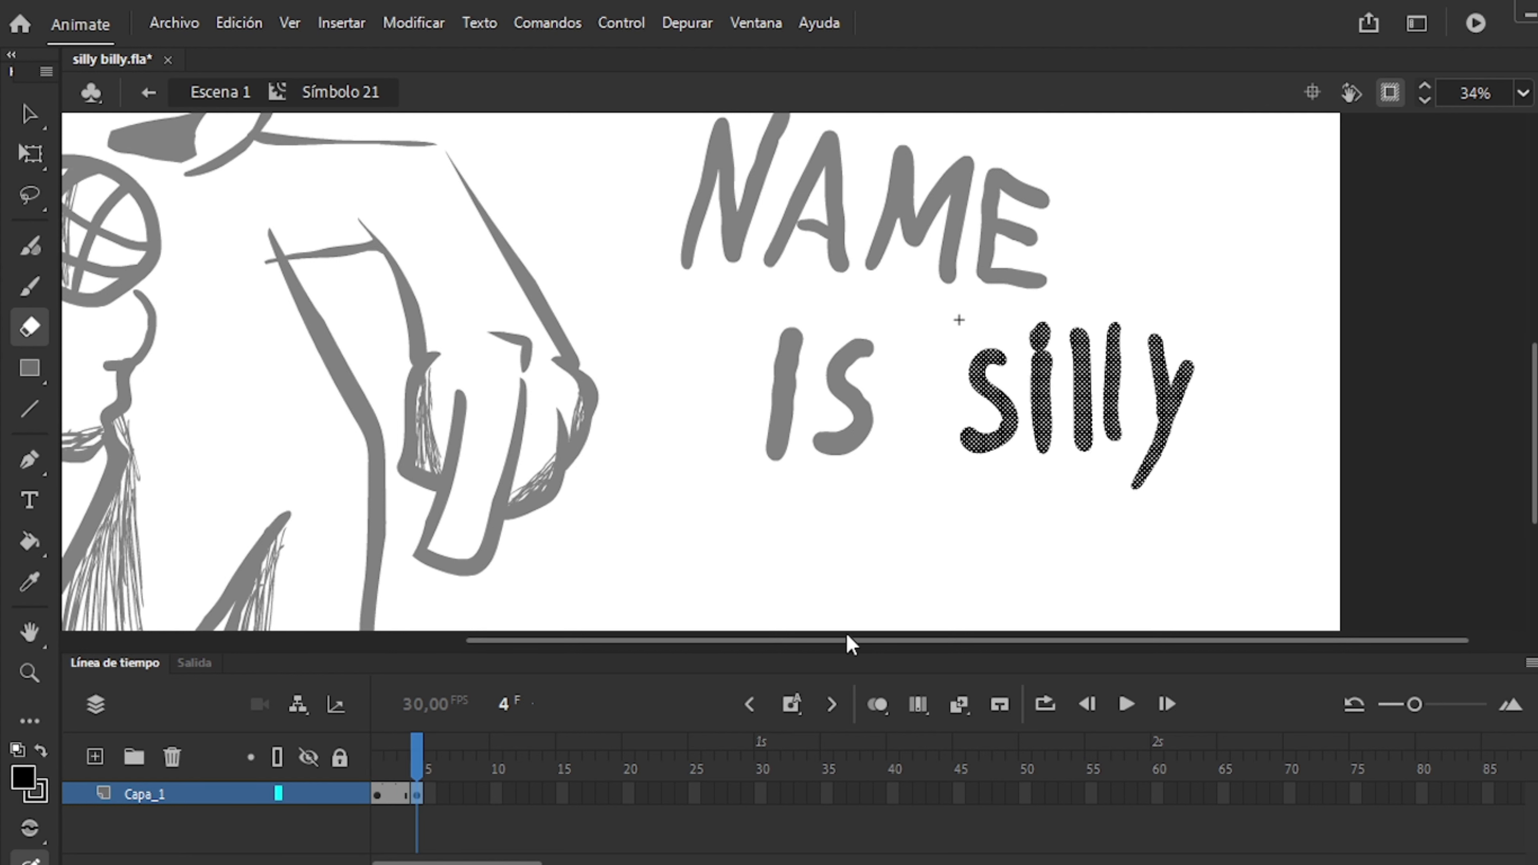
key(Delete)
Redraw "silly" over onion skin at frame 3 of its symbol, add a keyframe at frame 5 and return to the main scene.
click(878, 704)
key(b)
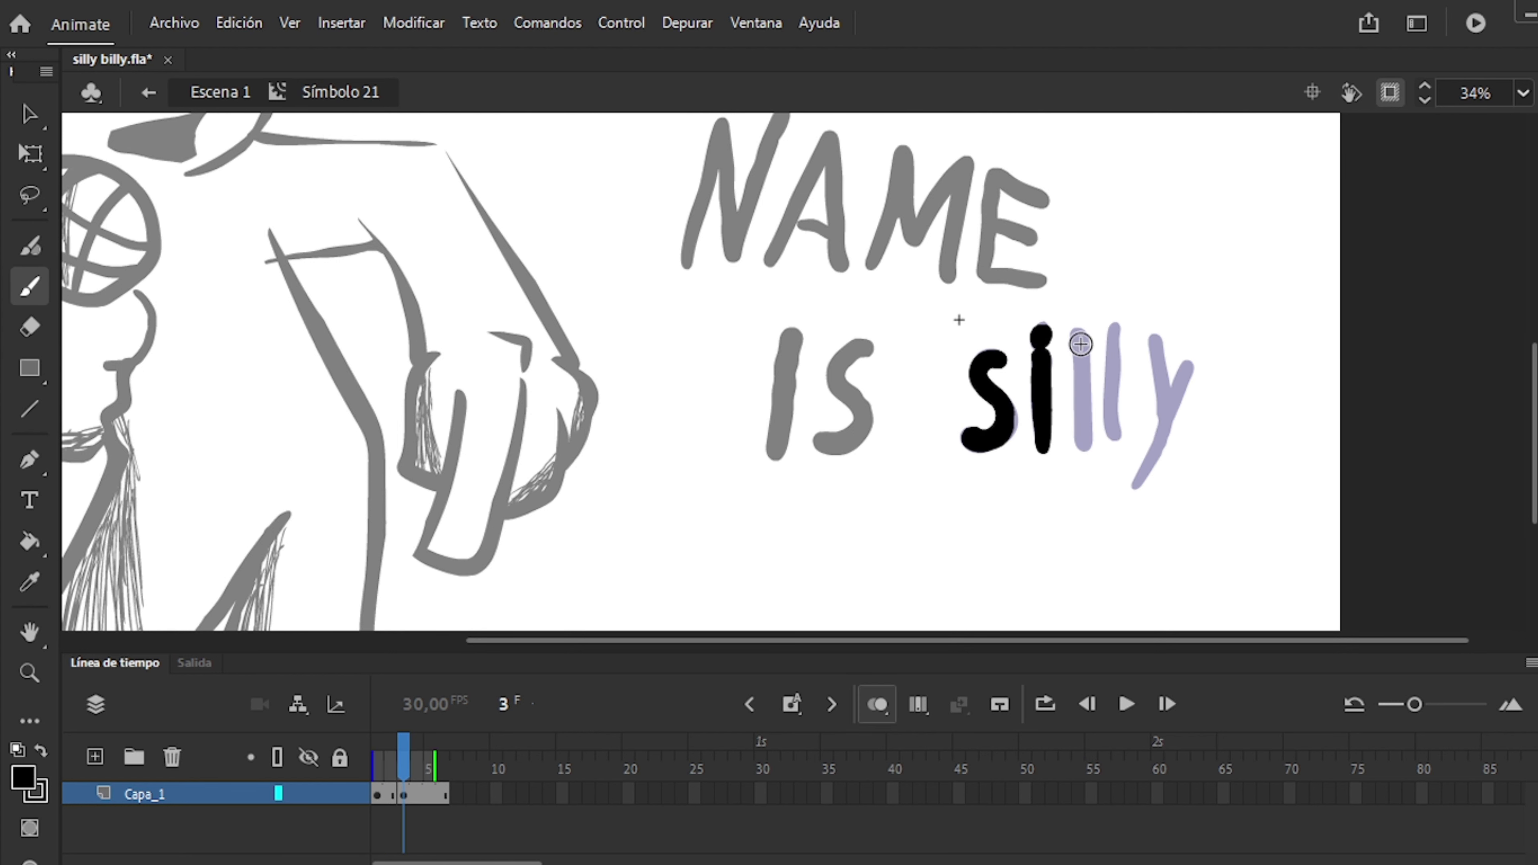
drag(1160, 453, 1188, 369)
key(F7)
key(F7)
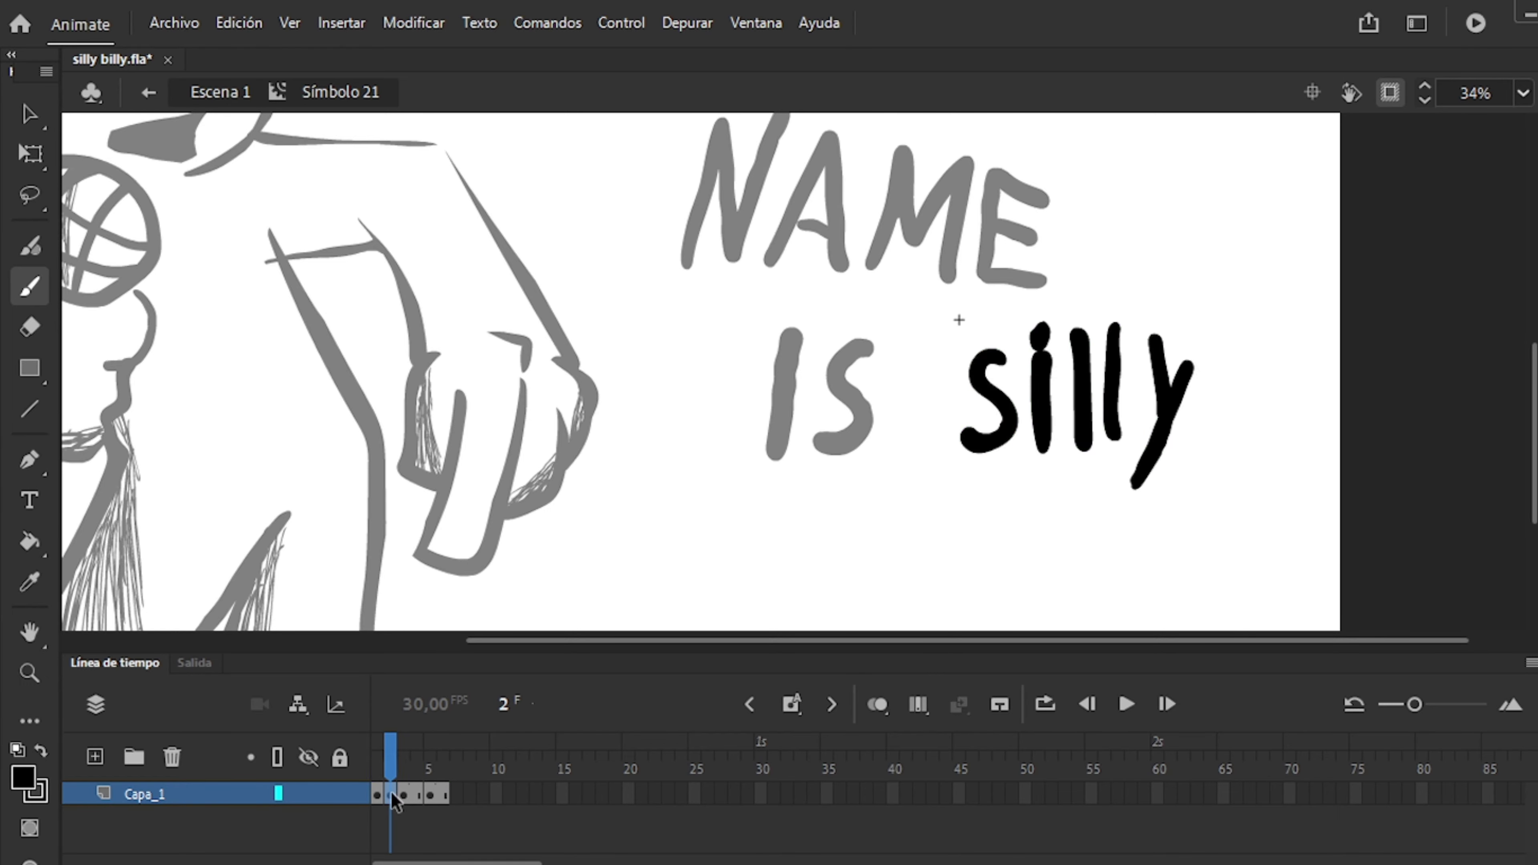
key(q)
double_click(377, 303)
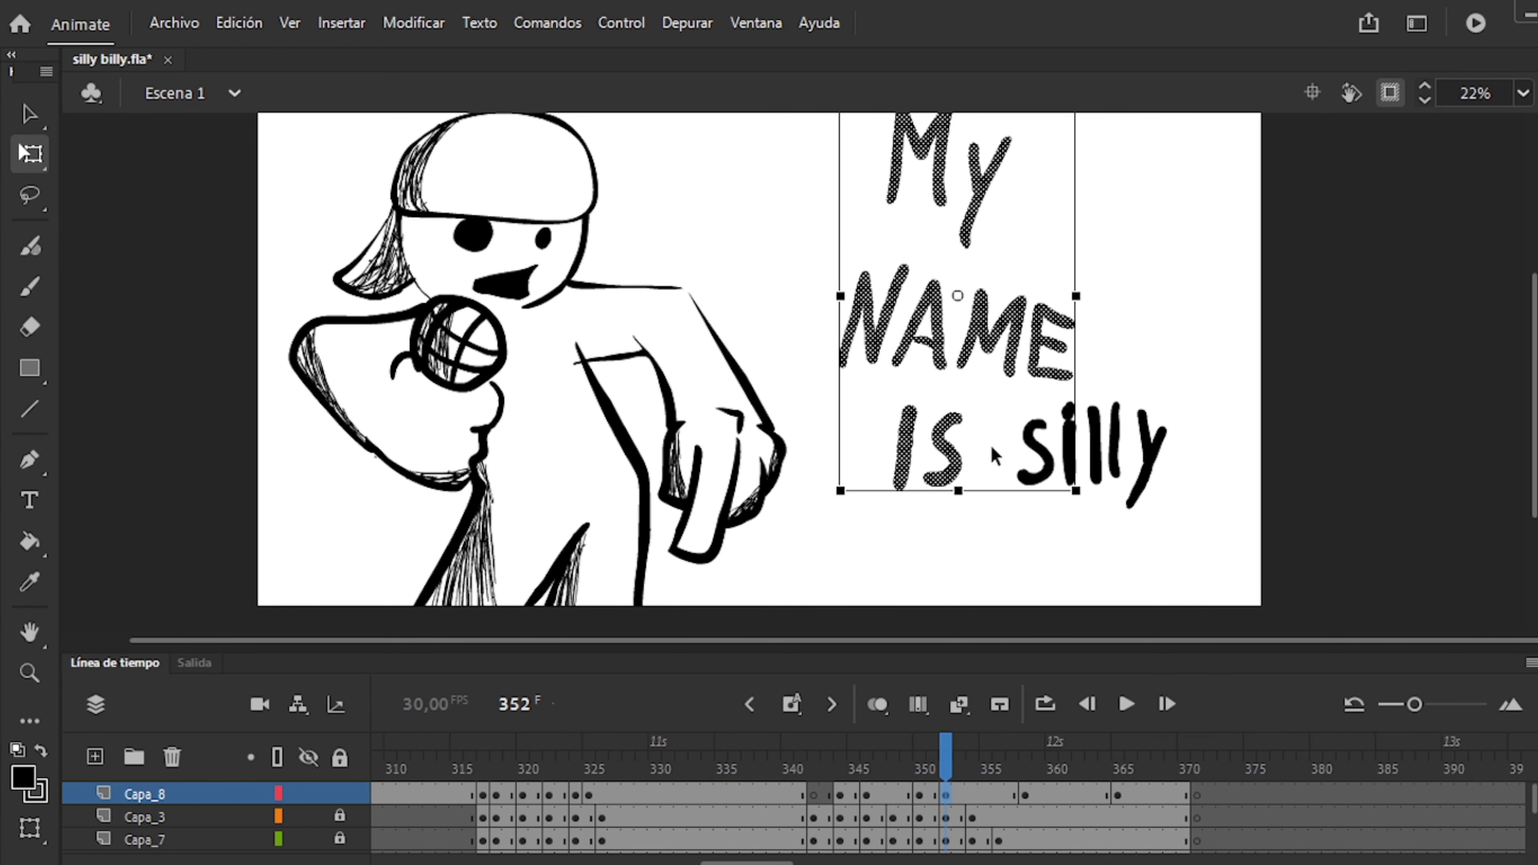
Swap the static words for their animated symbols at frame 352 and place the animated "My NAME IS silly" at frame 358.
key(alt+shift+o)
scroll(738, 302, up, 5)
scroll(1084, 306, down, 6)
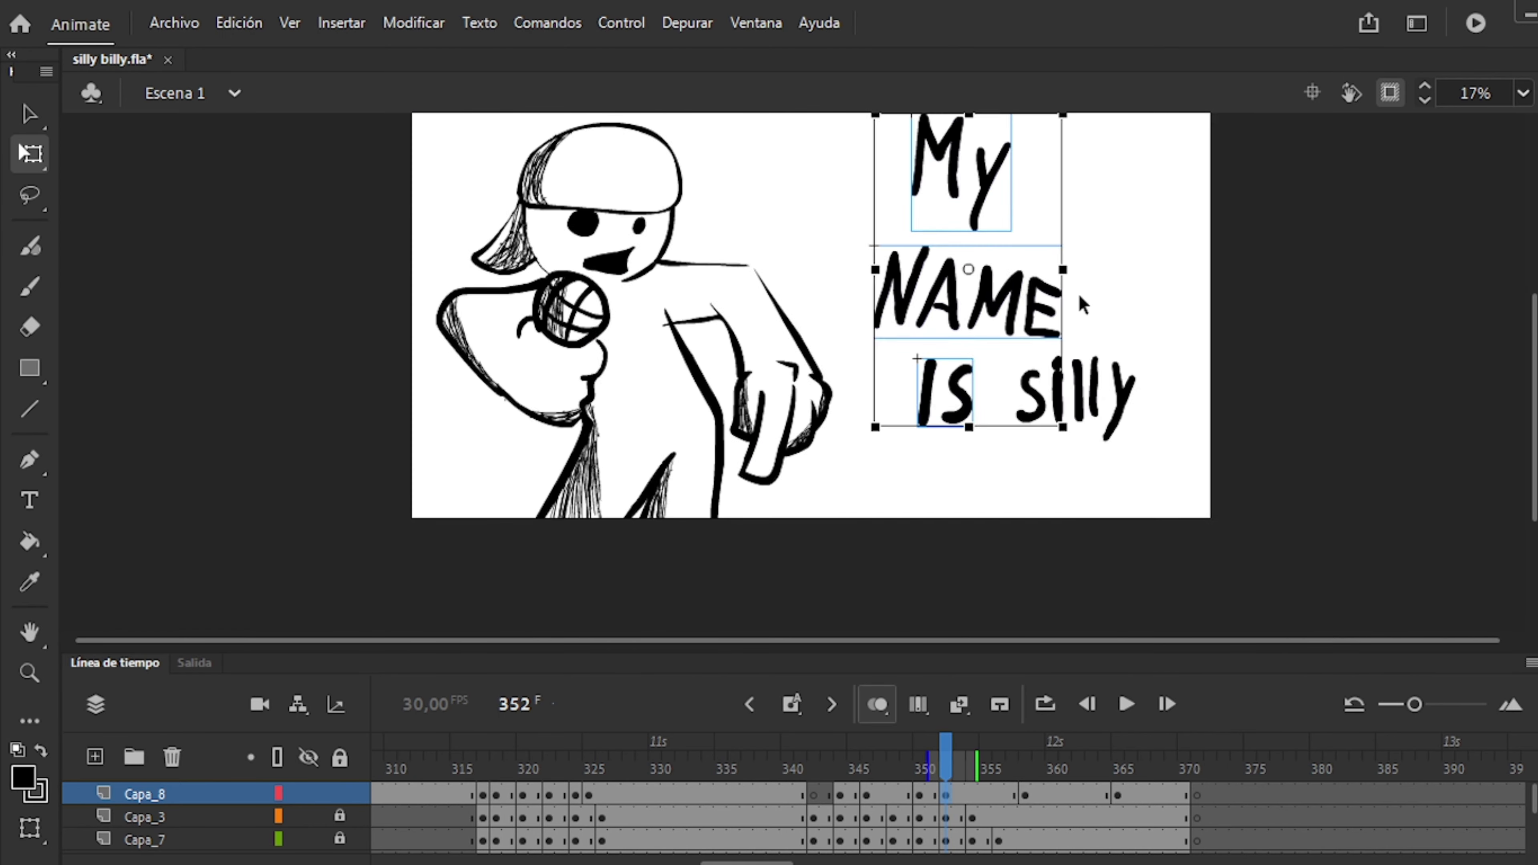
key(Return)
click(1036, 408)
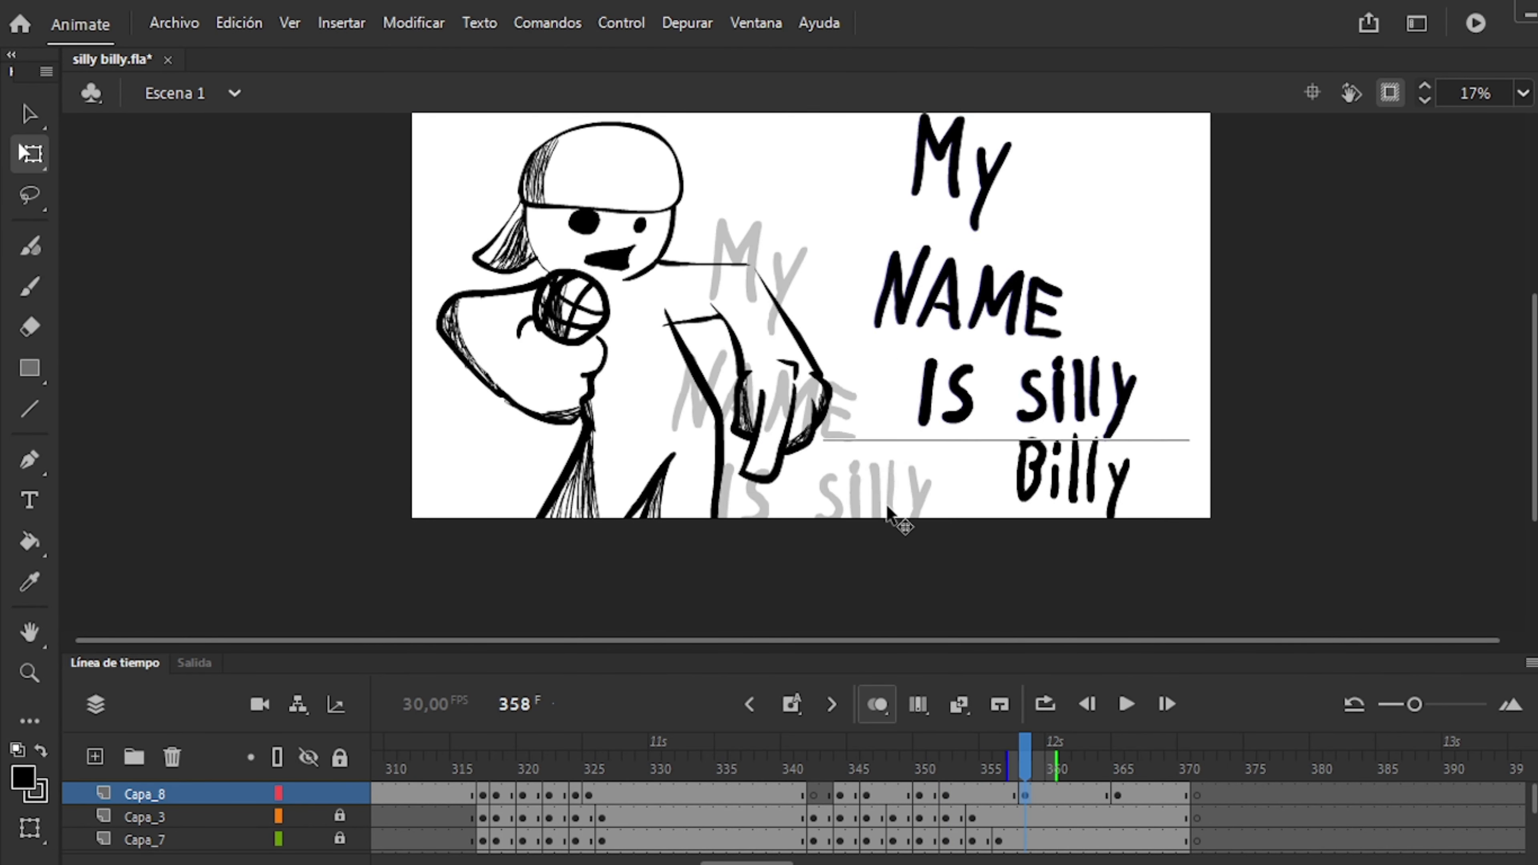
scroll(968, 303, up, 4)
scroll(1030, 364, down, 2)
Redraw "Billy" over onion skin at frames 3 and 5 inside its symbol and return to the main scene.
drag(1179, 526, 1232, 572)
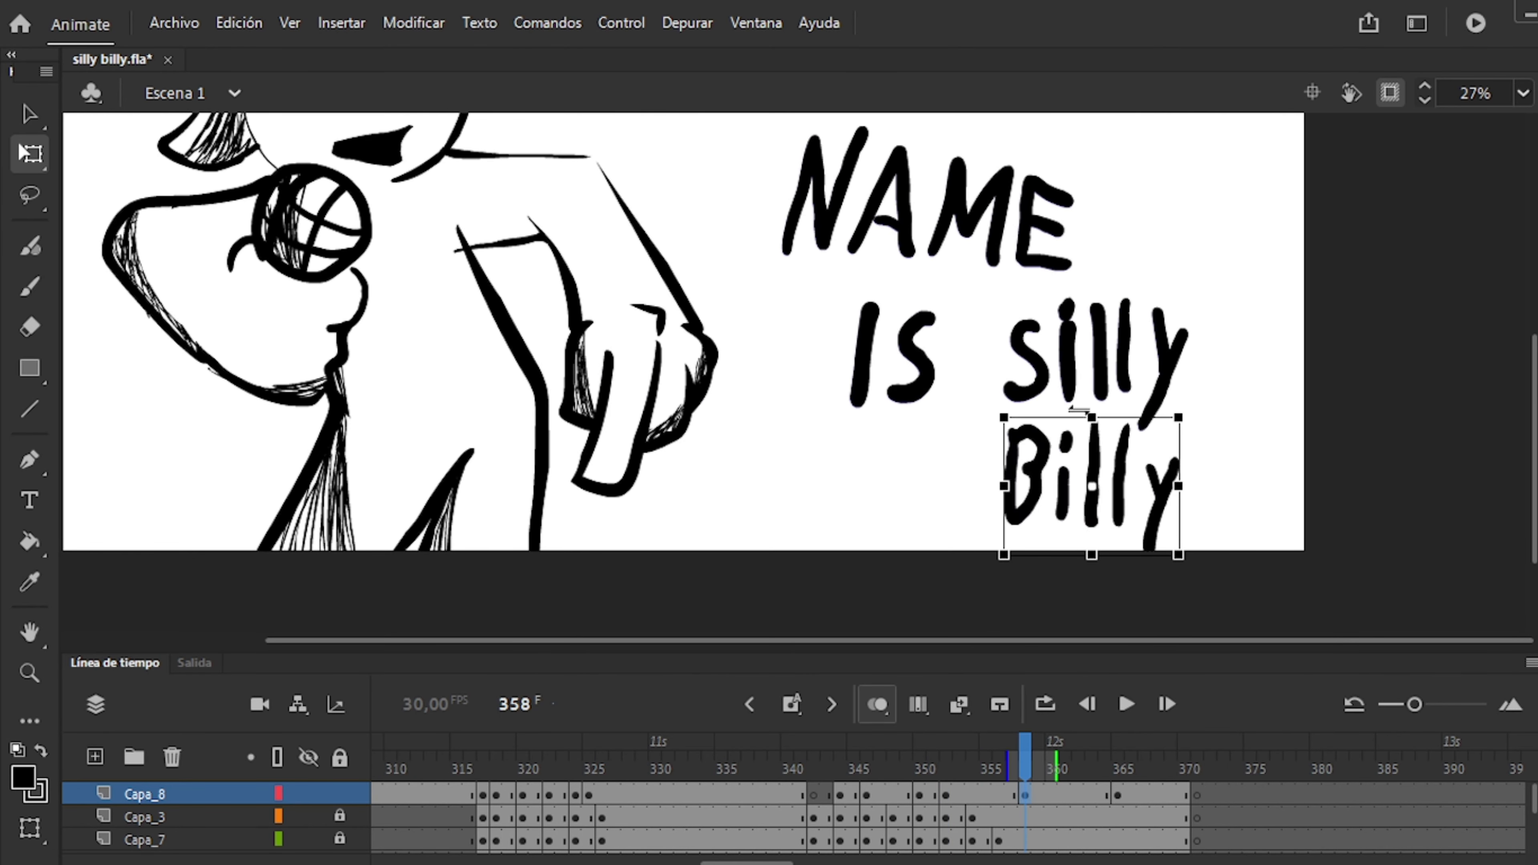
double_click(1080, 410)
click(415, 798)
key(b)
drag(1007, 466, 1010, 515)
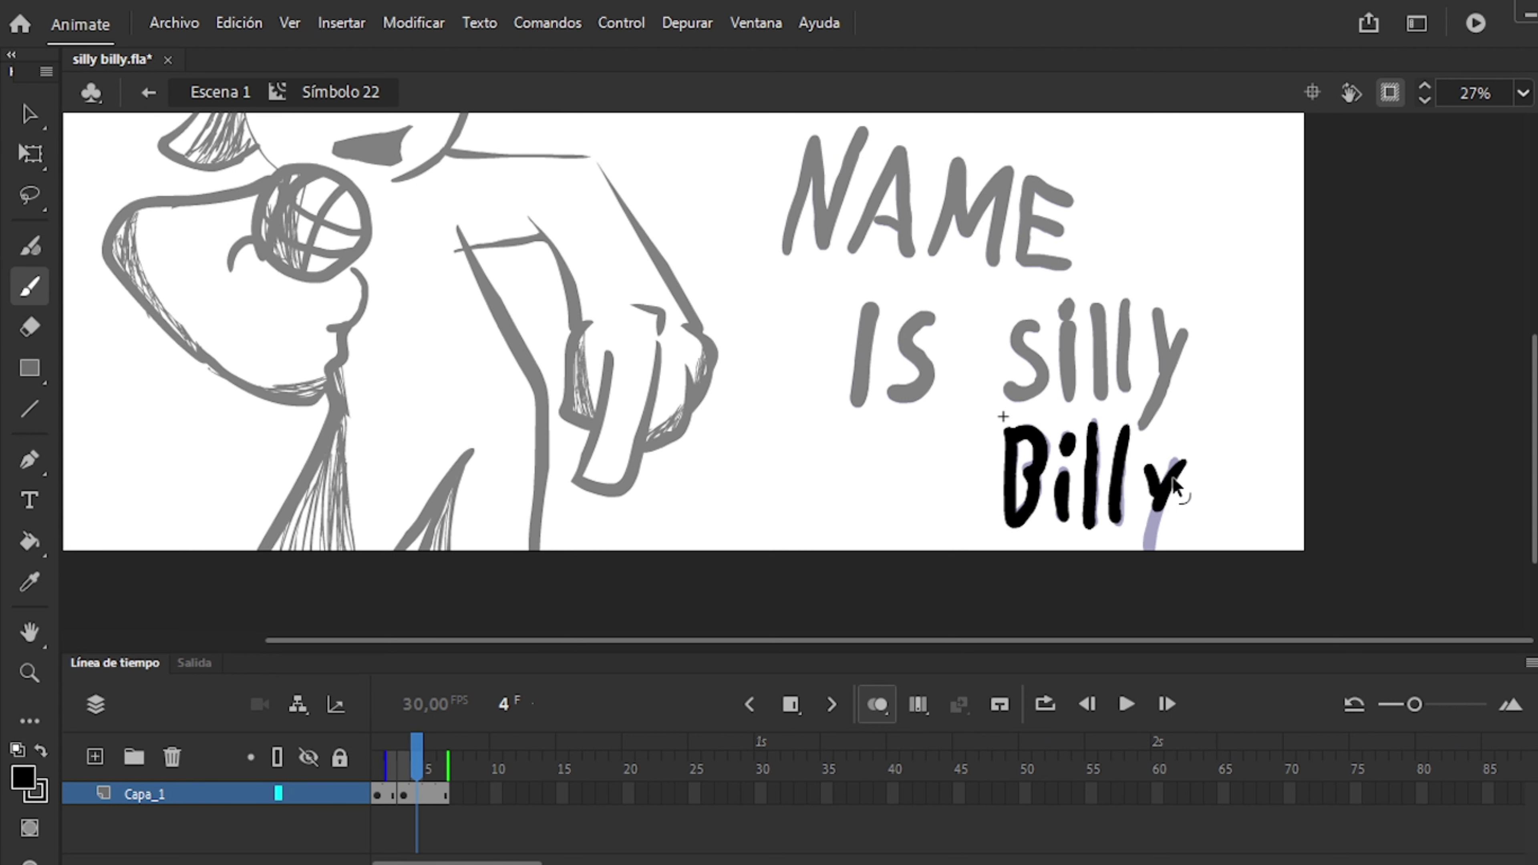
drag(1037, 516, 1059, 476)
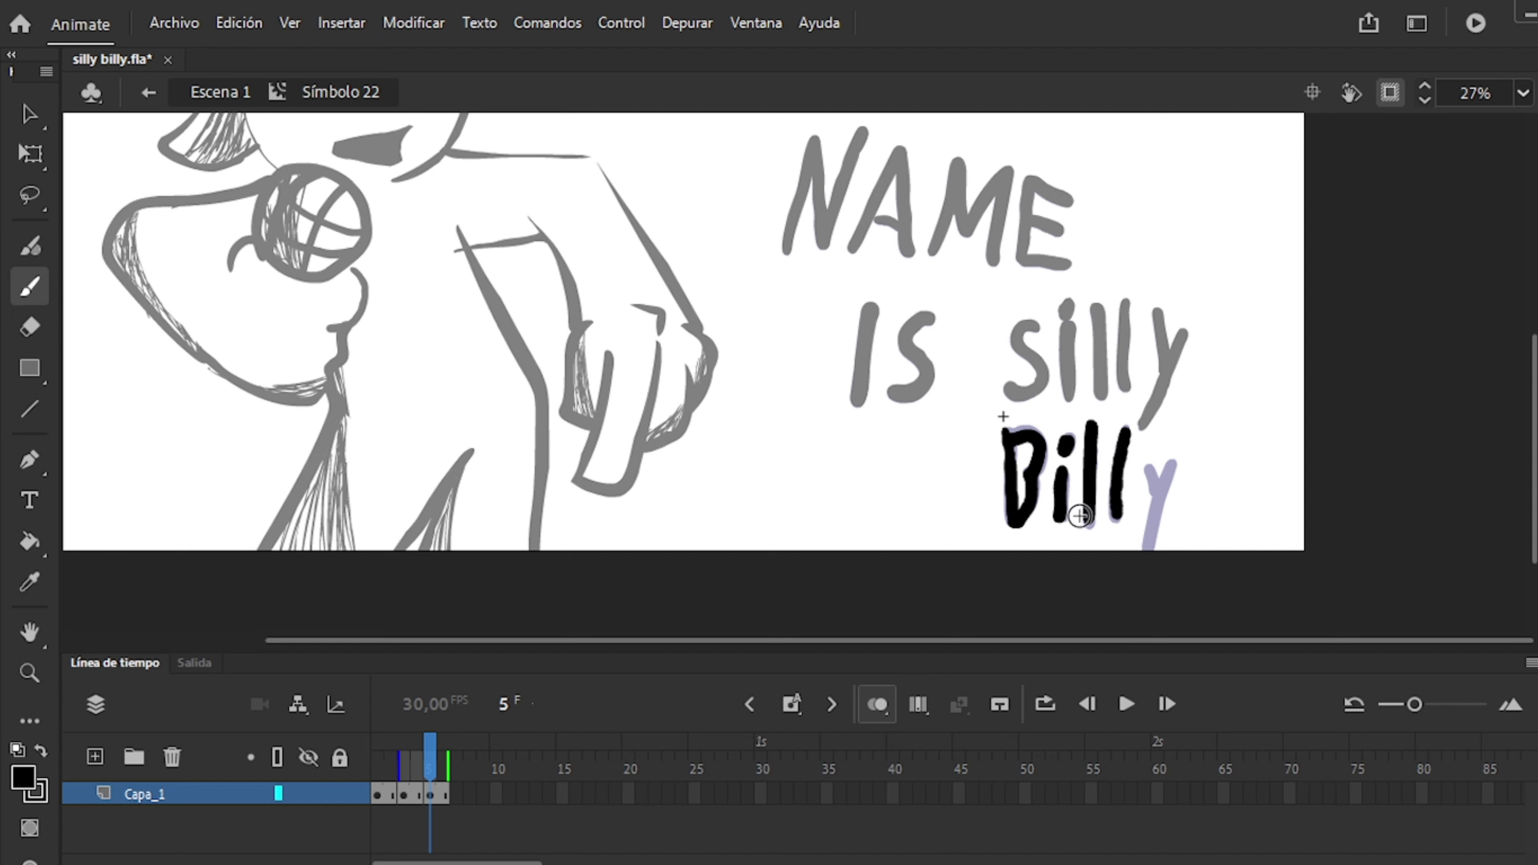
key(q)
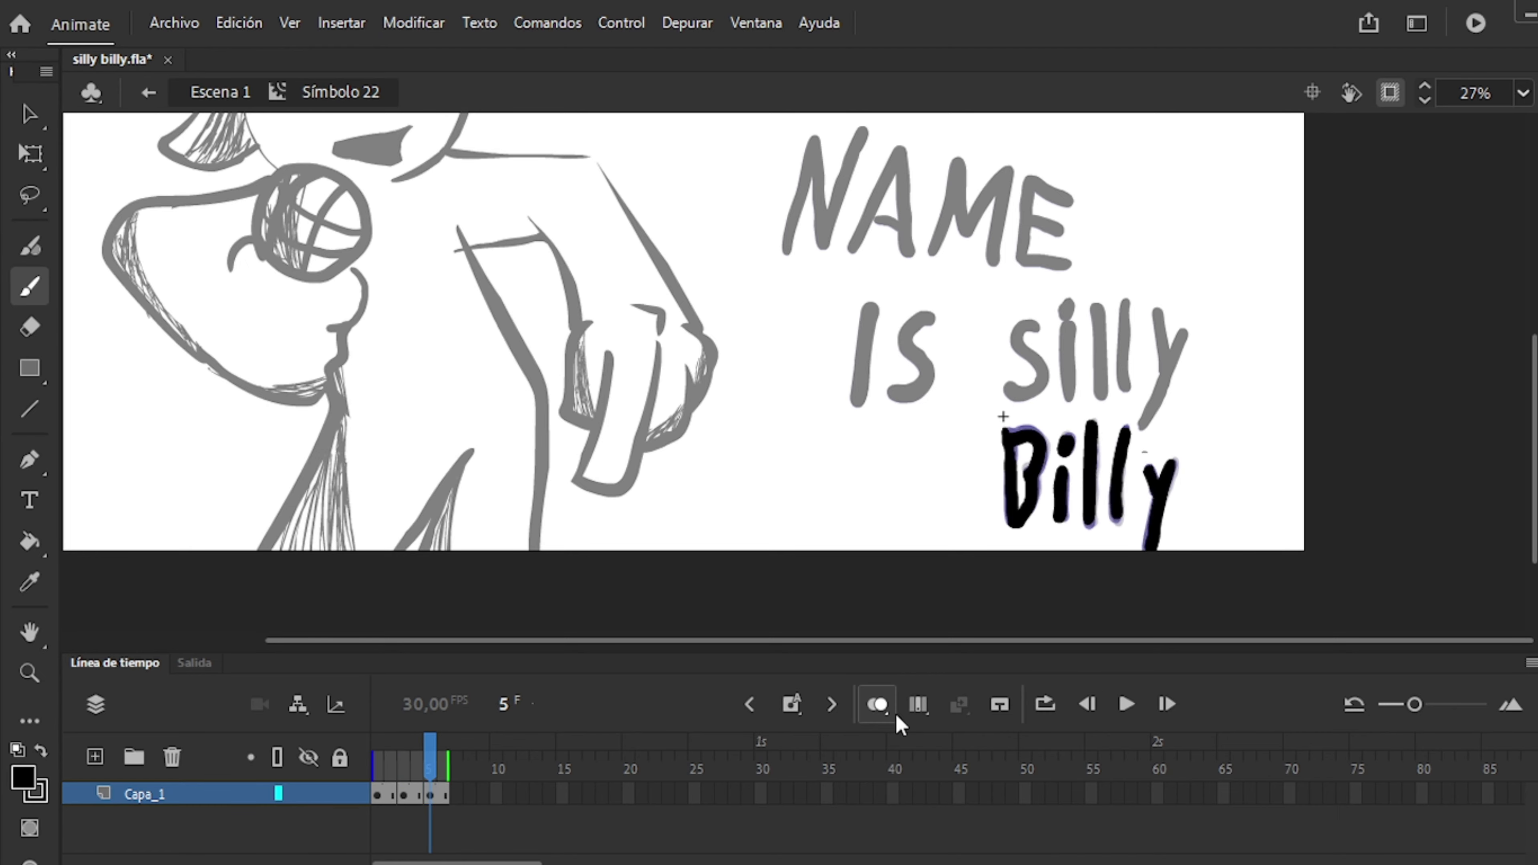
double_click(827, 569)
key(Return)
Place the animated "My NAME IS silly Billy" symbols at frame 365 of Capa_8 alongside the three dots.
scroll(1126, 326, down, 2)
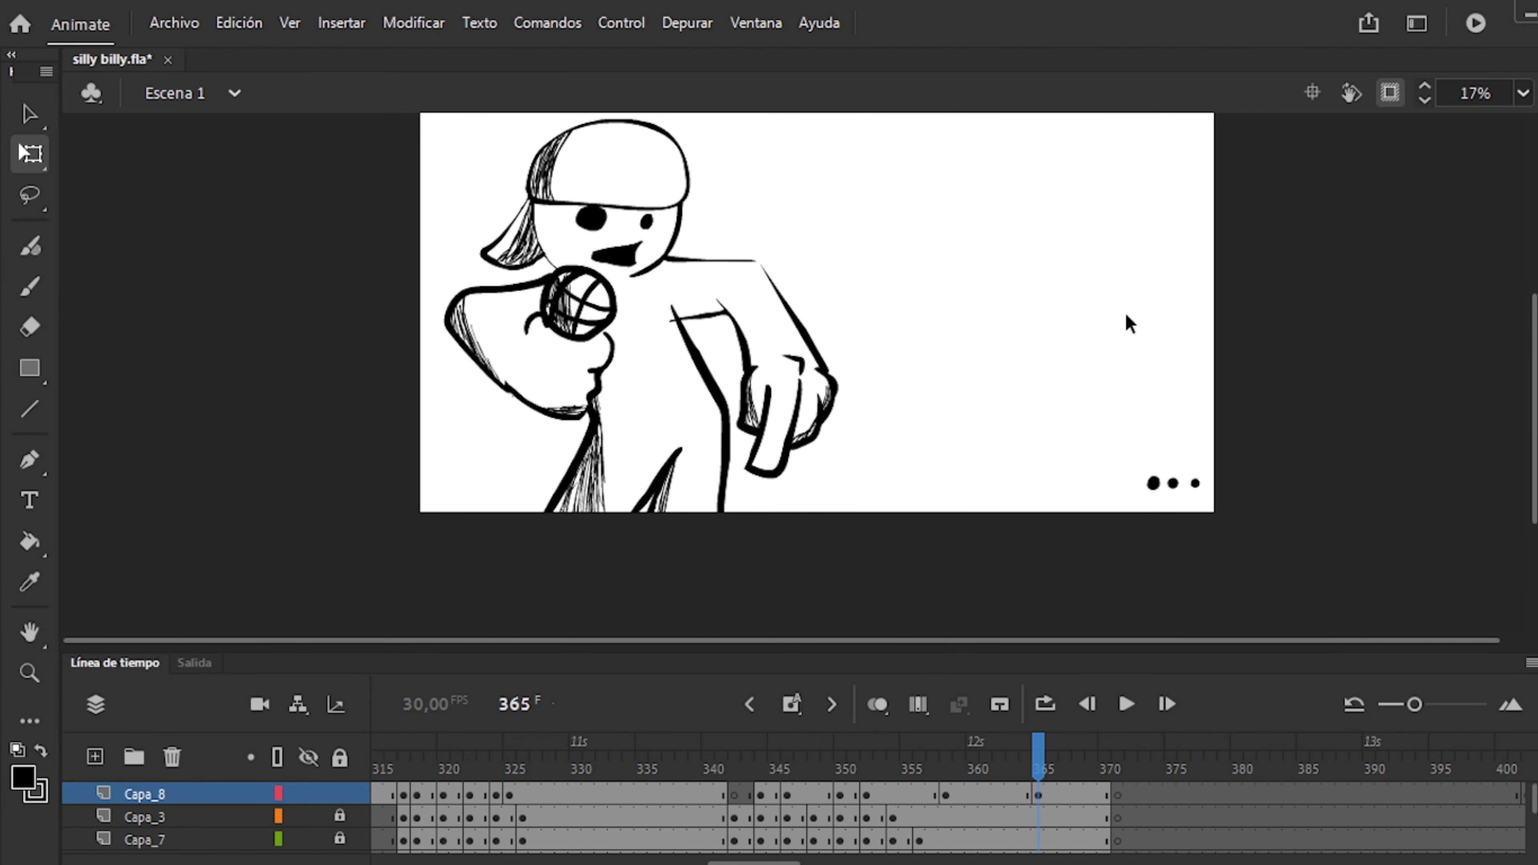
click(1117, 400)
scroll(1117, 400, up, 3)
scroll(796, 409, down, 3)
scroll(796, 409, up, 3)
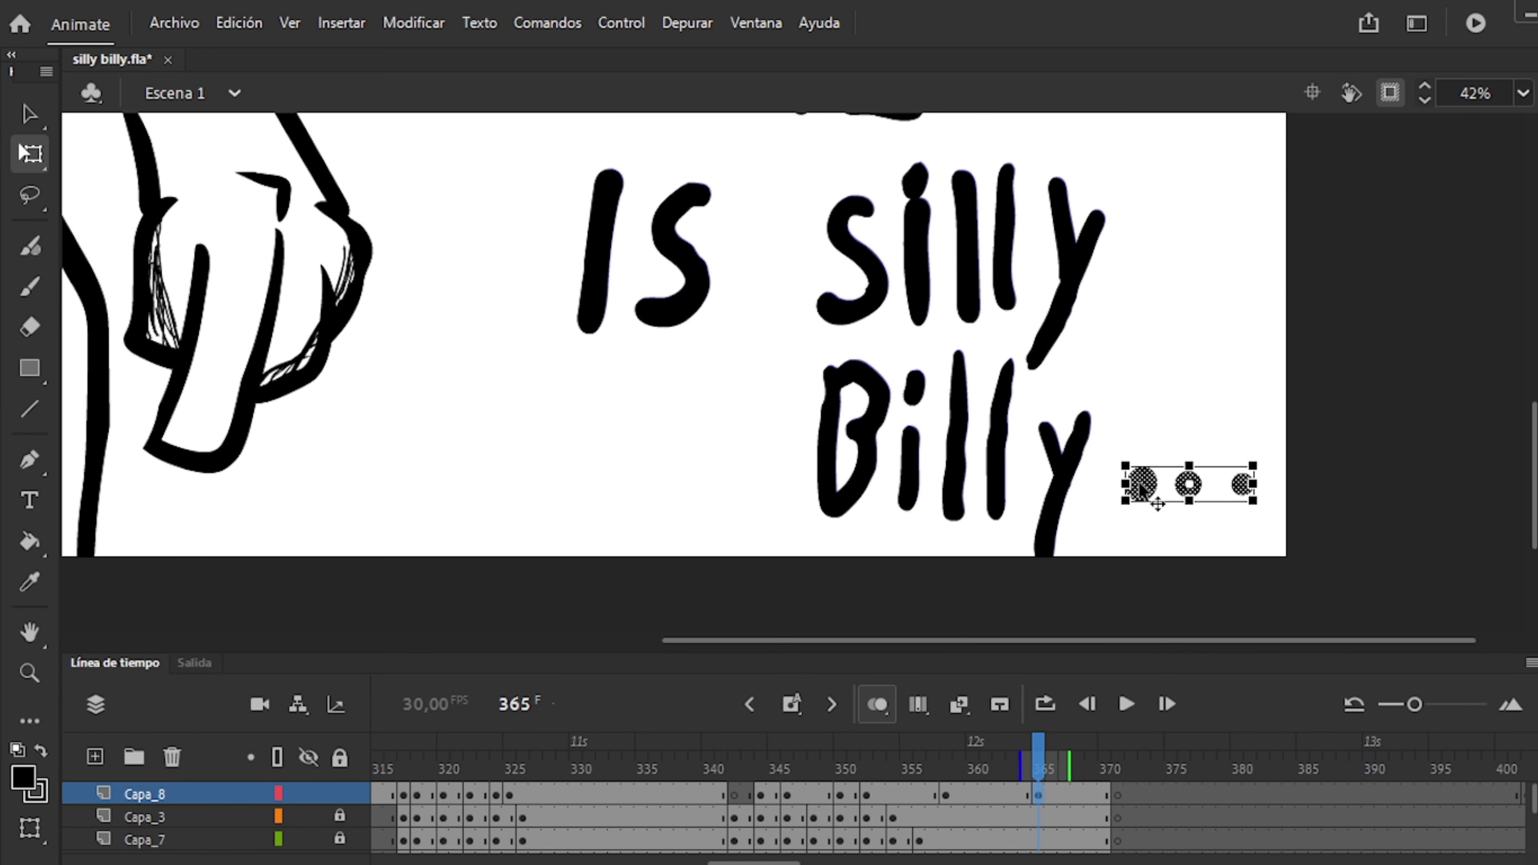
scroll(796, 409, down, 2)
click(877, 704)
key(Return)
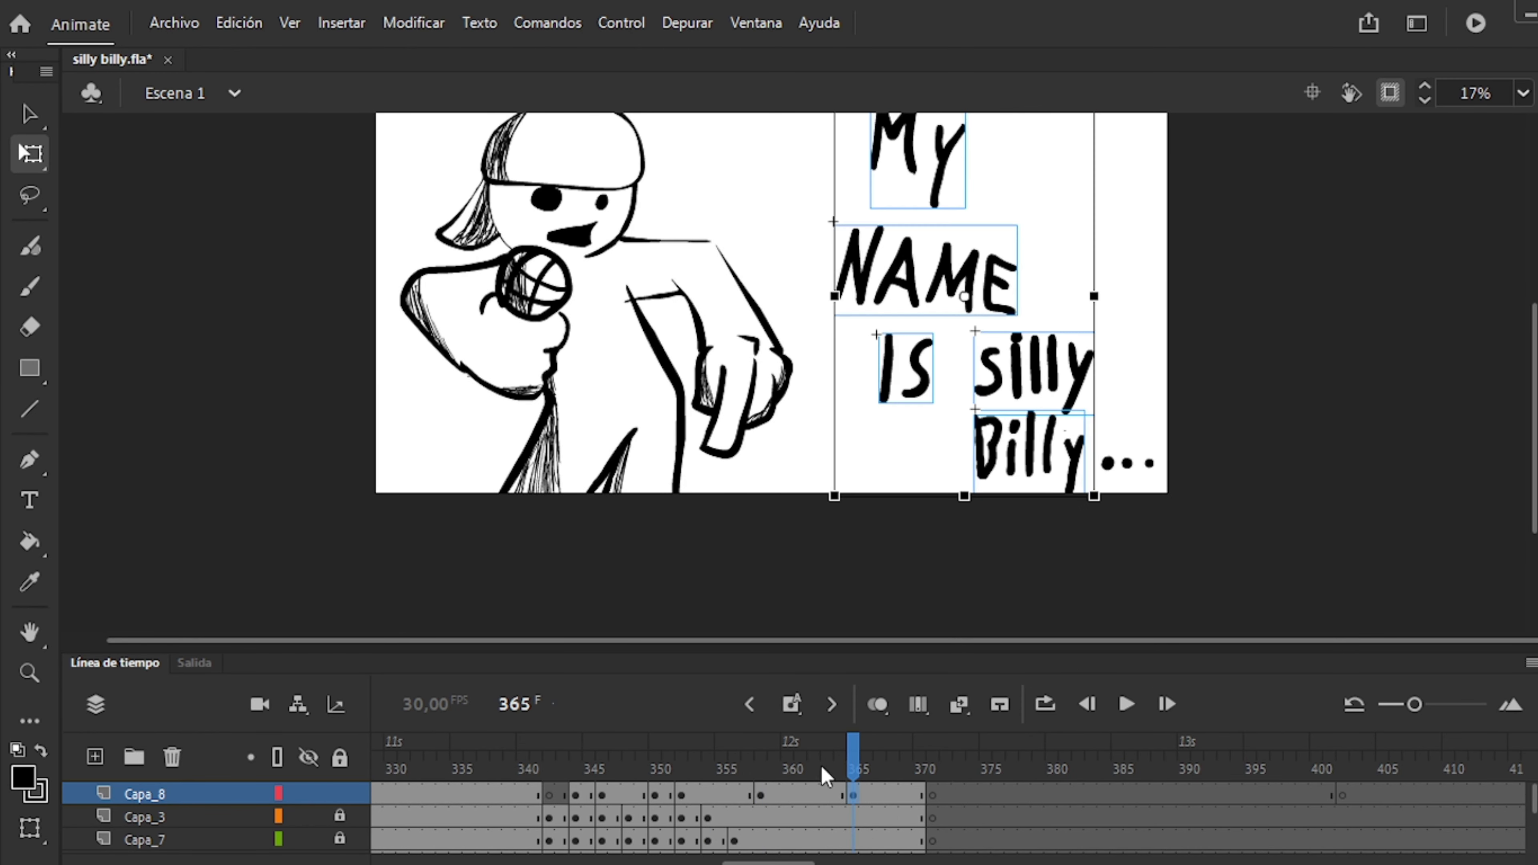
Play back the animation past frame 365 to review the lyrics and the "LET'S GO" title section.
key(Return)
scroll(720, 399, down, 2)
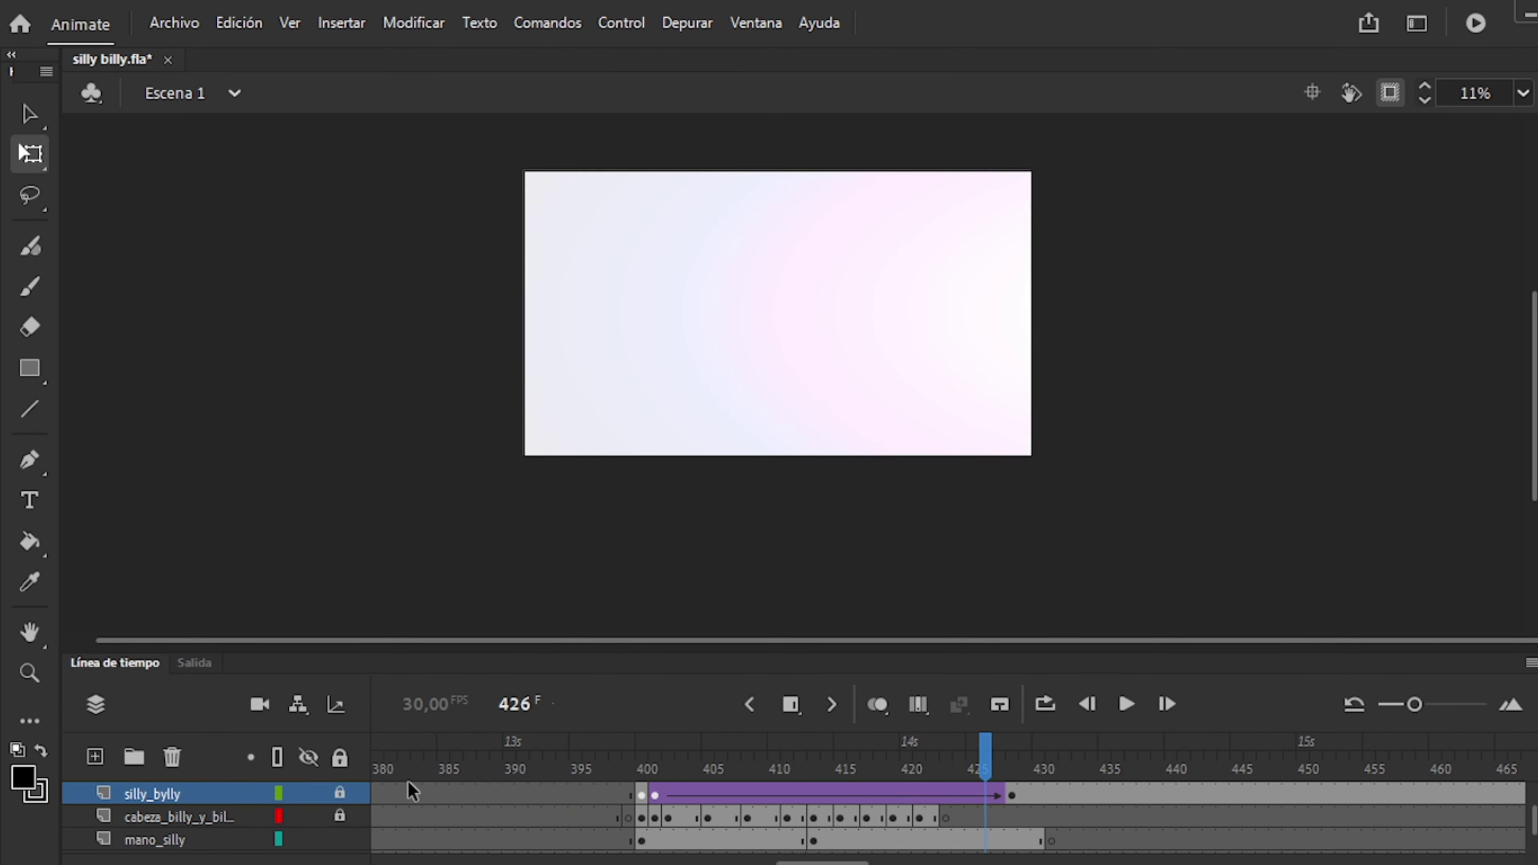
click(430, 763)
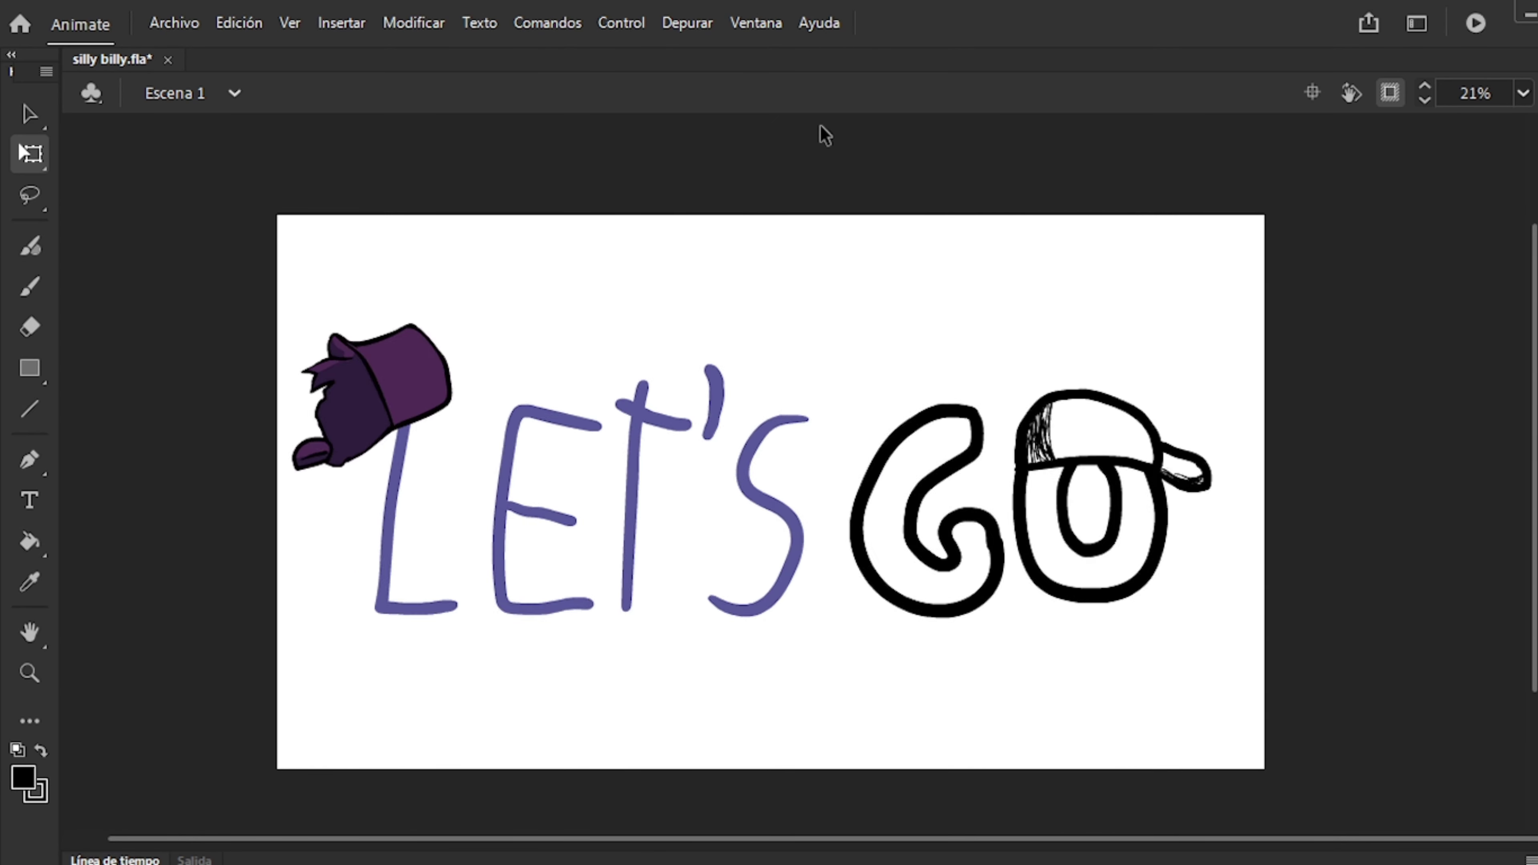